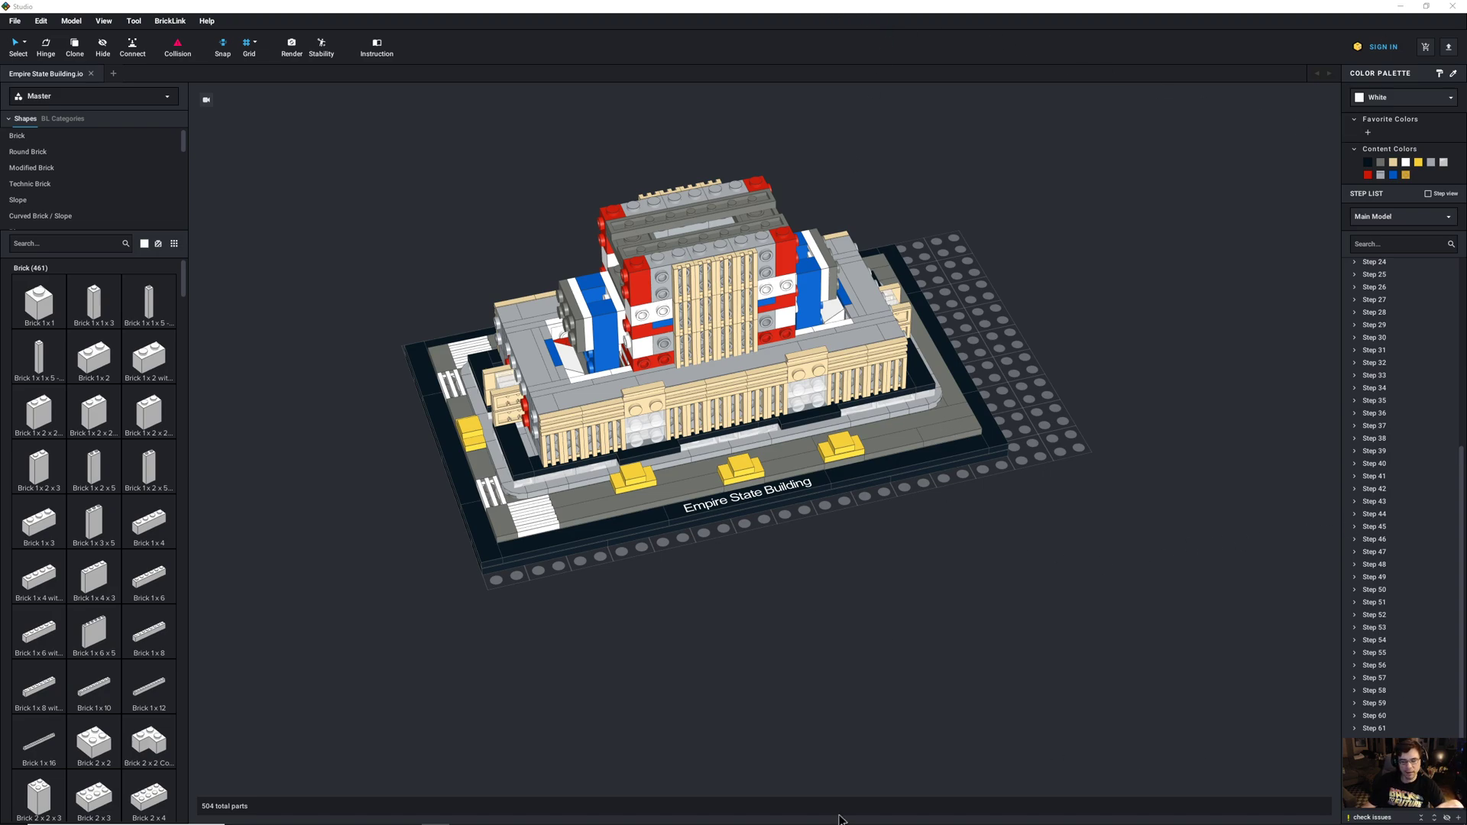
Step: Add a new building step at the end of the main model's step list
{"action": "mouse_move", "coordinate": [569, 822]}
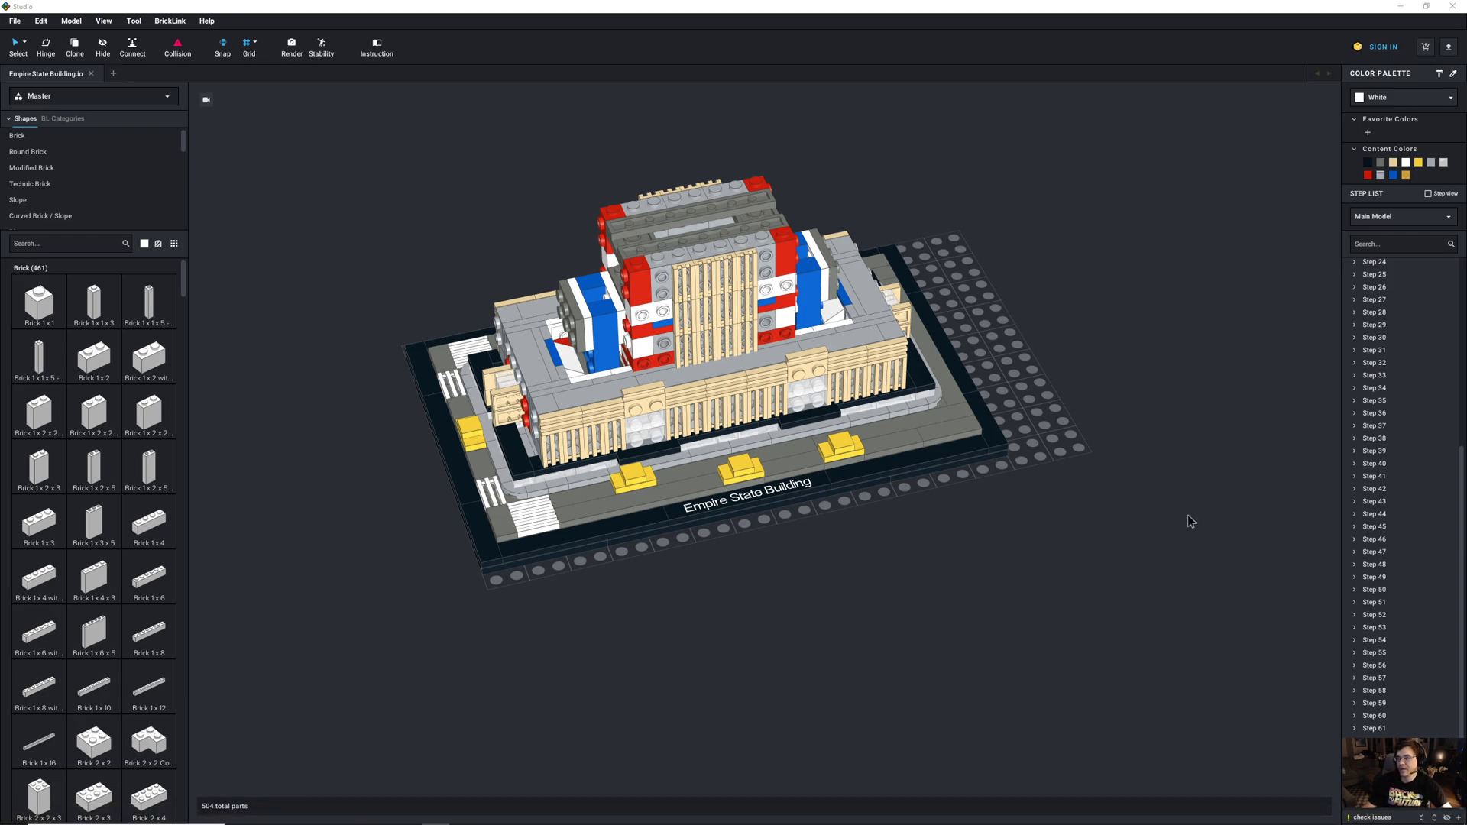
{"action": "mouse_move", "coordinate": [894, 593]}
{"action": "right_mouse_down"}
{"action": "mouse_move", "coordinate": [910, 599]}
{"action": "mouse_move", "coordinate": [897, 593]}
{"action": "right_mouse_up"}
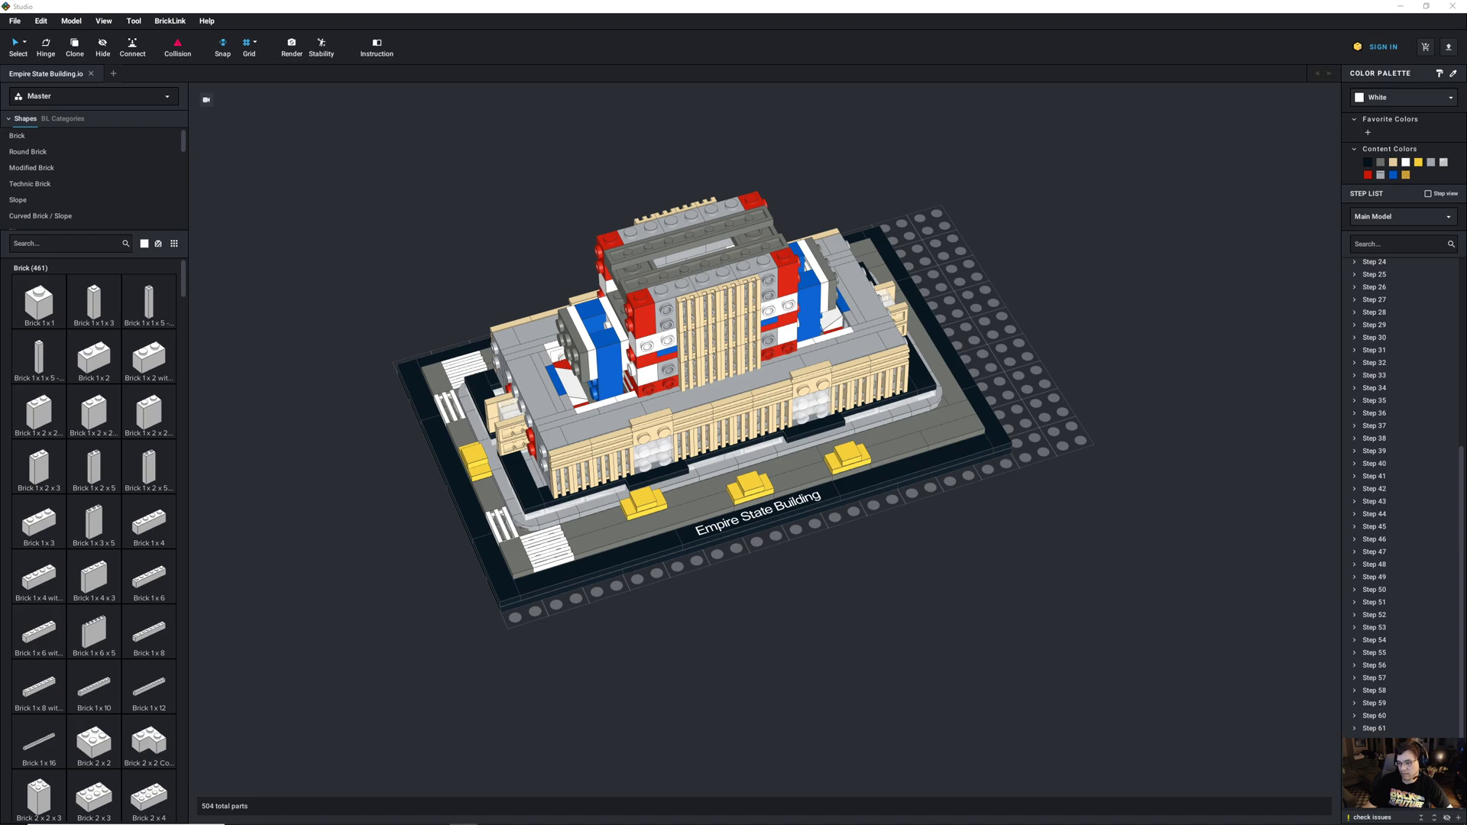
{"action": "left_click", "coordinate": [1353, 808]}
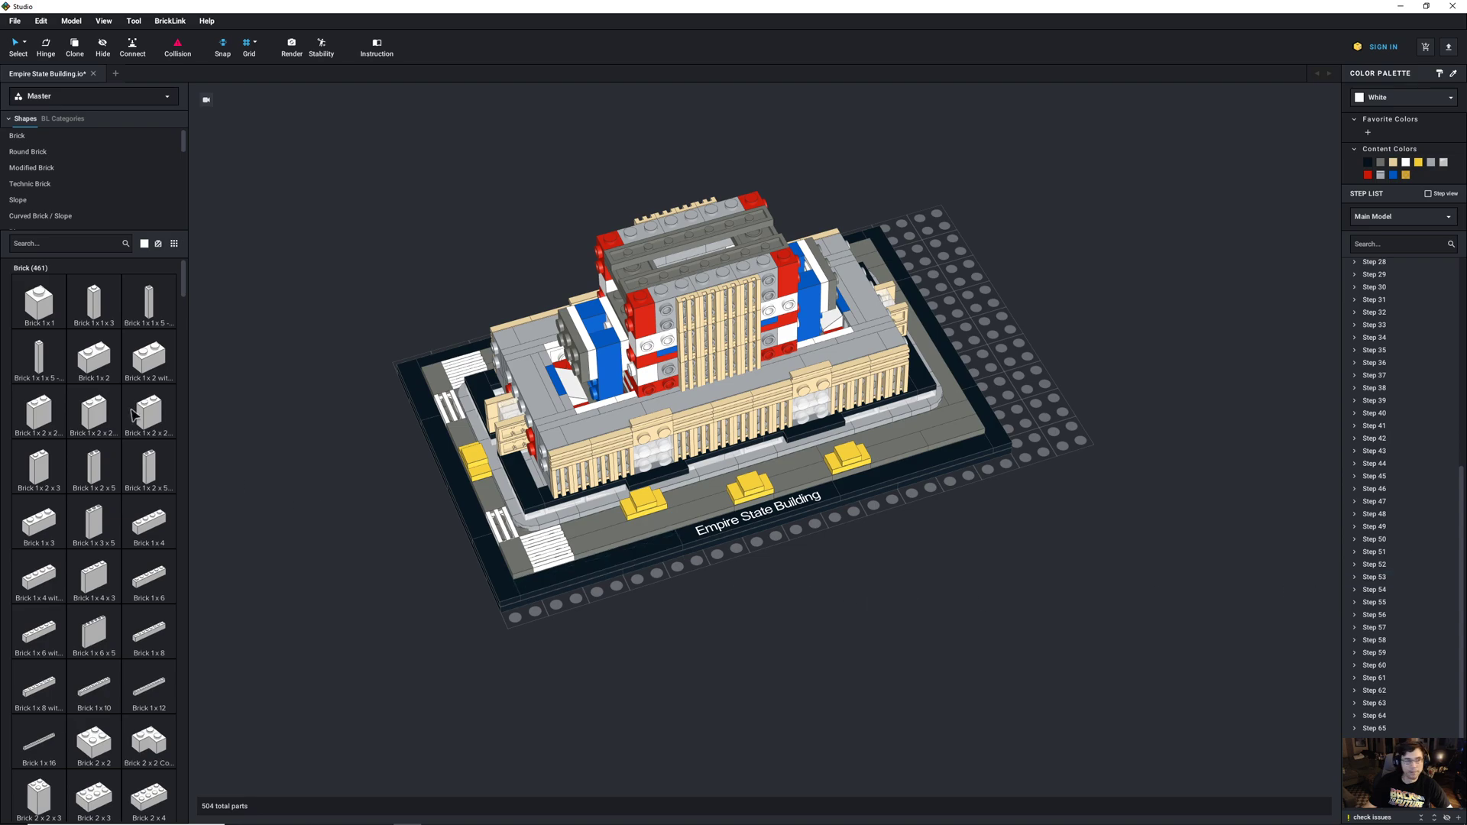
Step: Search the parts for "2x2 modif" and place a Plate, Modified 2 x 2 x 2/3 with 2 Studs on Side in front of the building
{"action": "left_click", "coordinate": [83, 241]}
{"action": "type", "text": "2"}
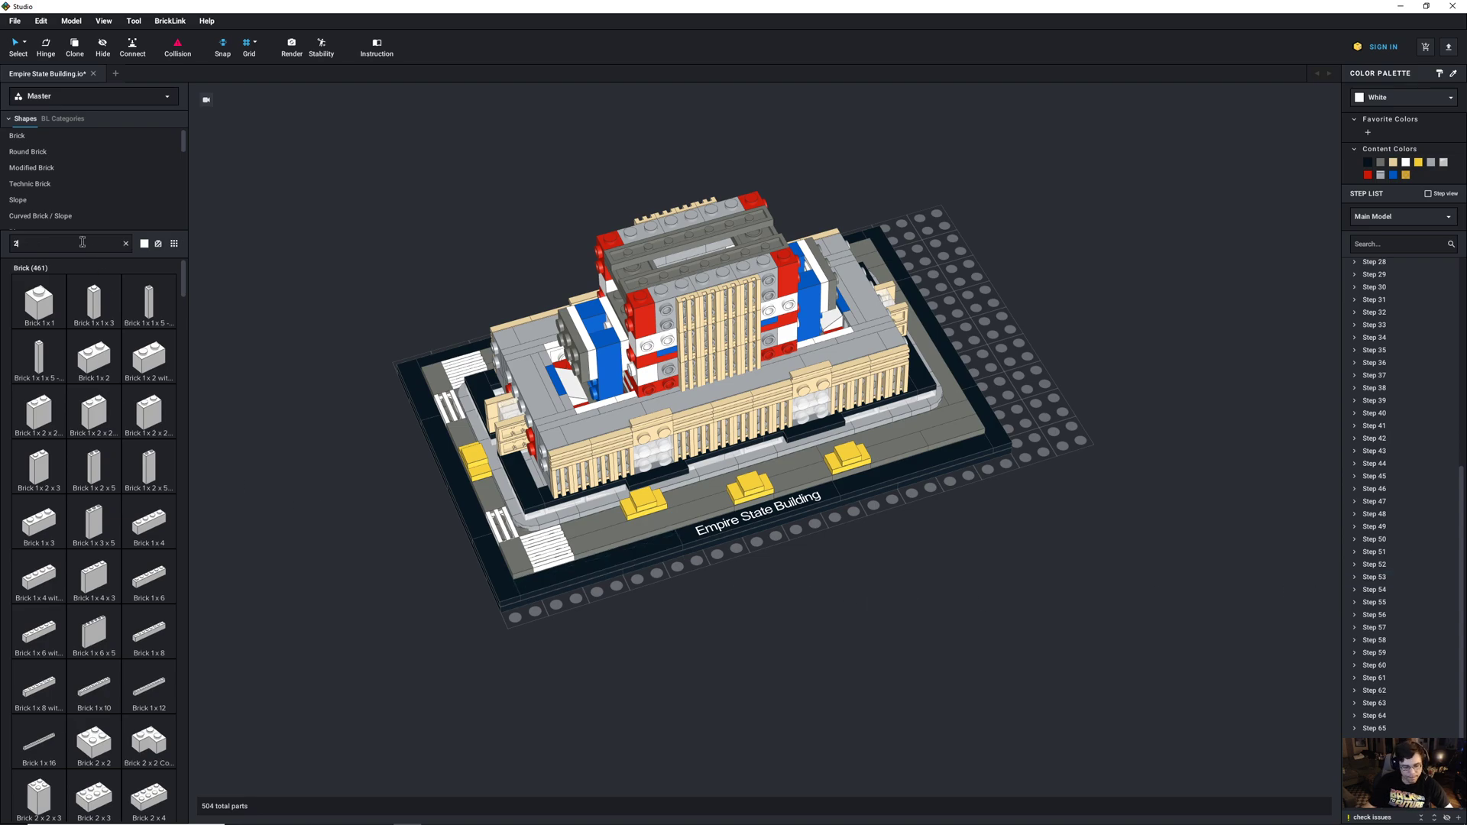
{"action": "type", "text": "x2 modif"}
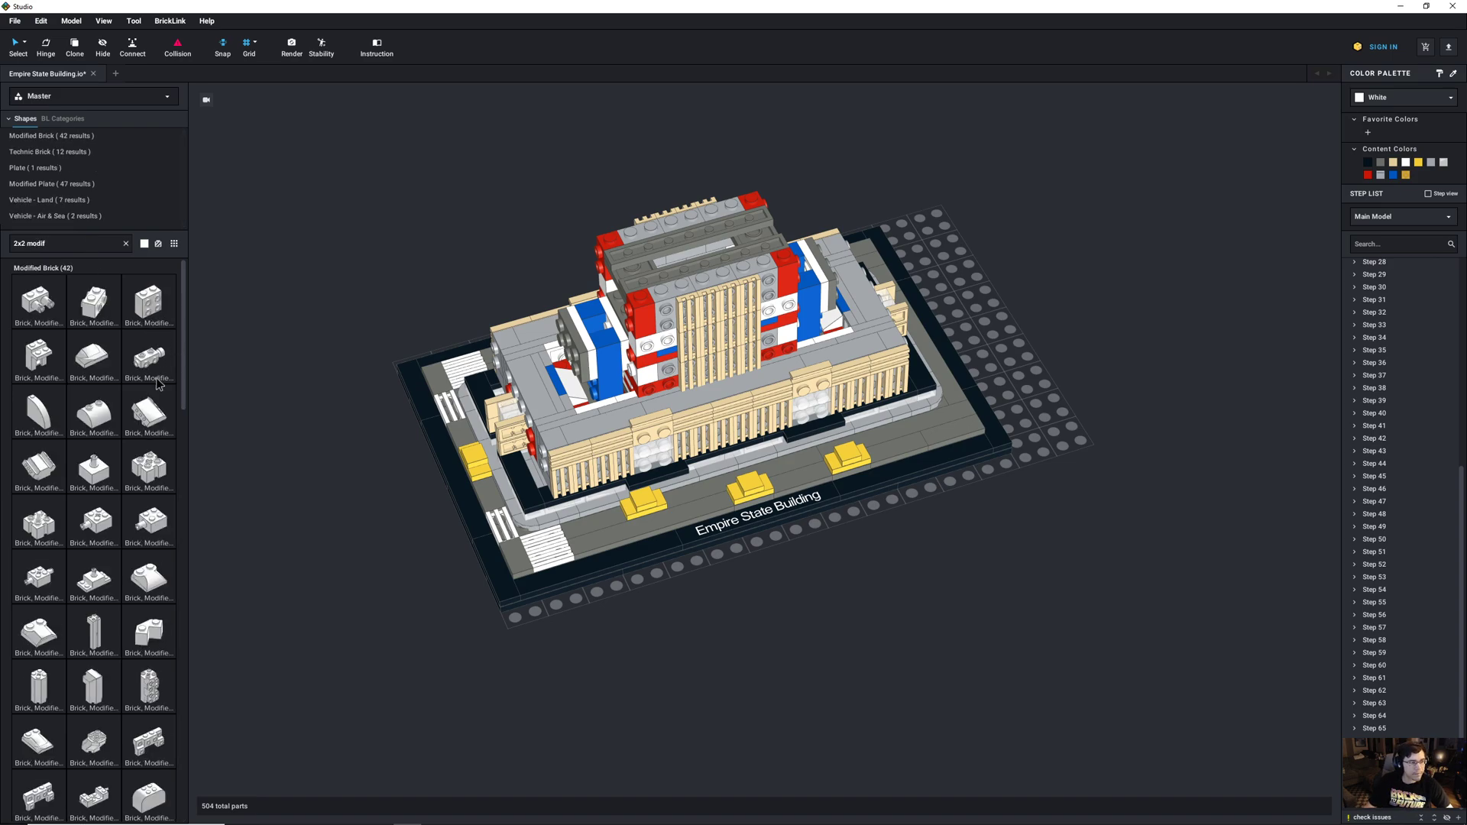
{"action": "scroll", "coordinate": [150, 398], "scroll_direction": "down", "scroll_amount": 6}
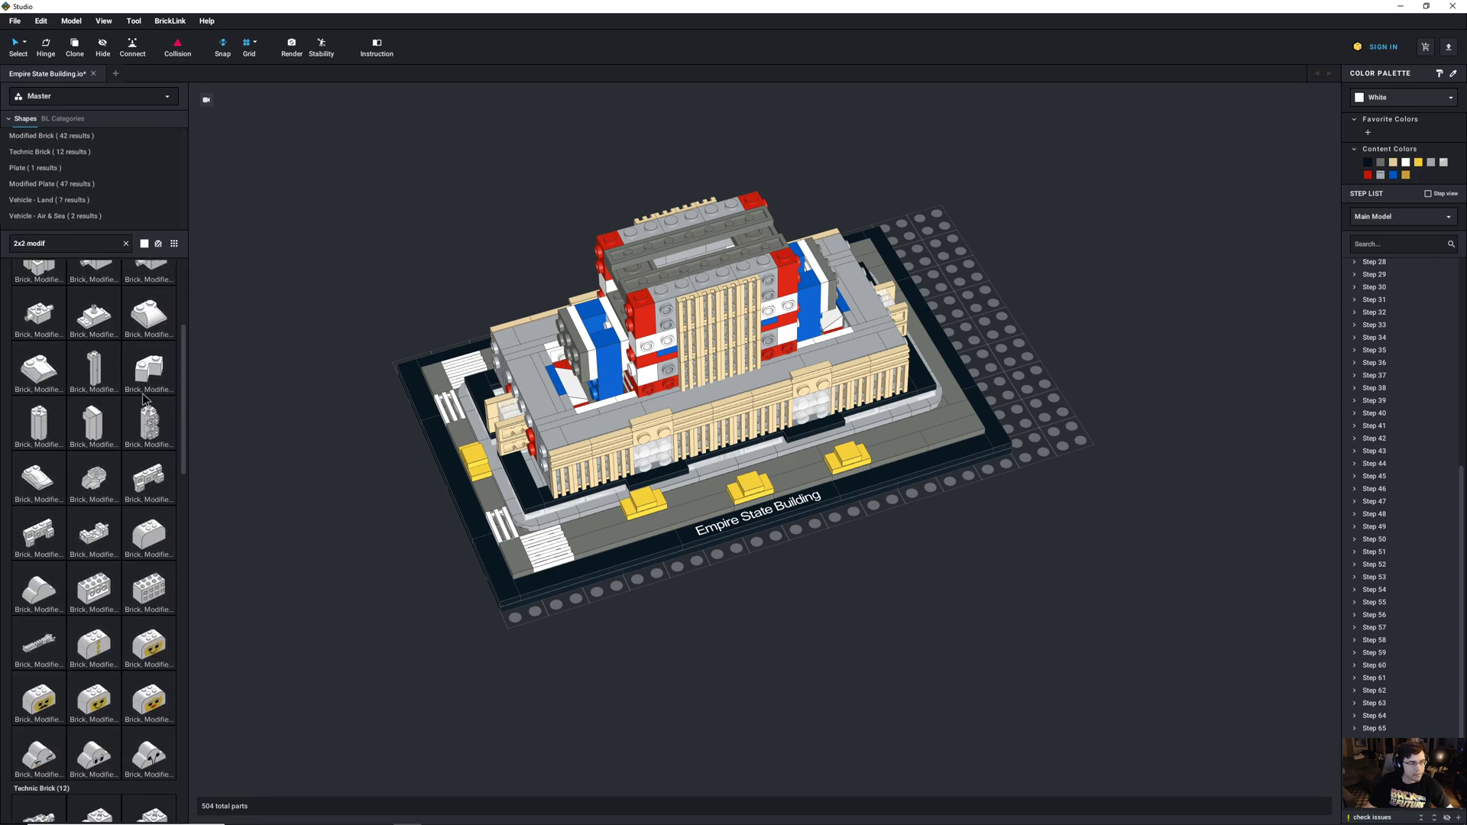
{"action": "scroll", "coordinate": [140, 398], "scroll_direction": "down", "scroll_amount": 6}
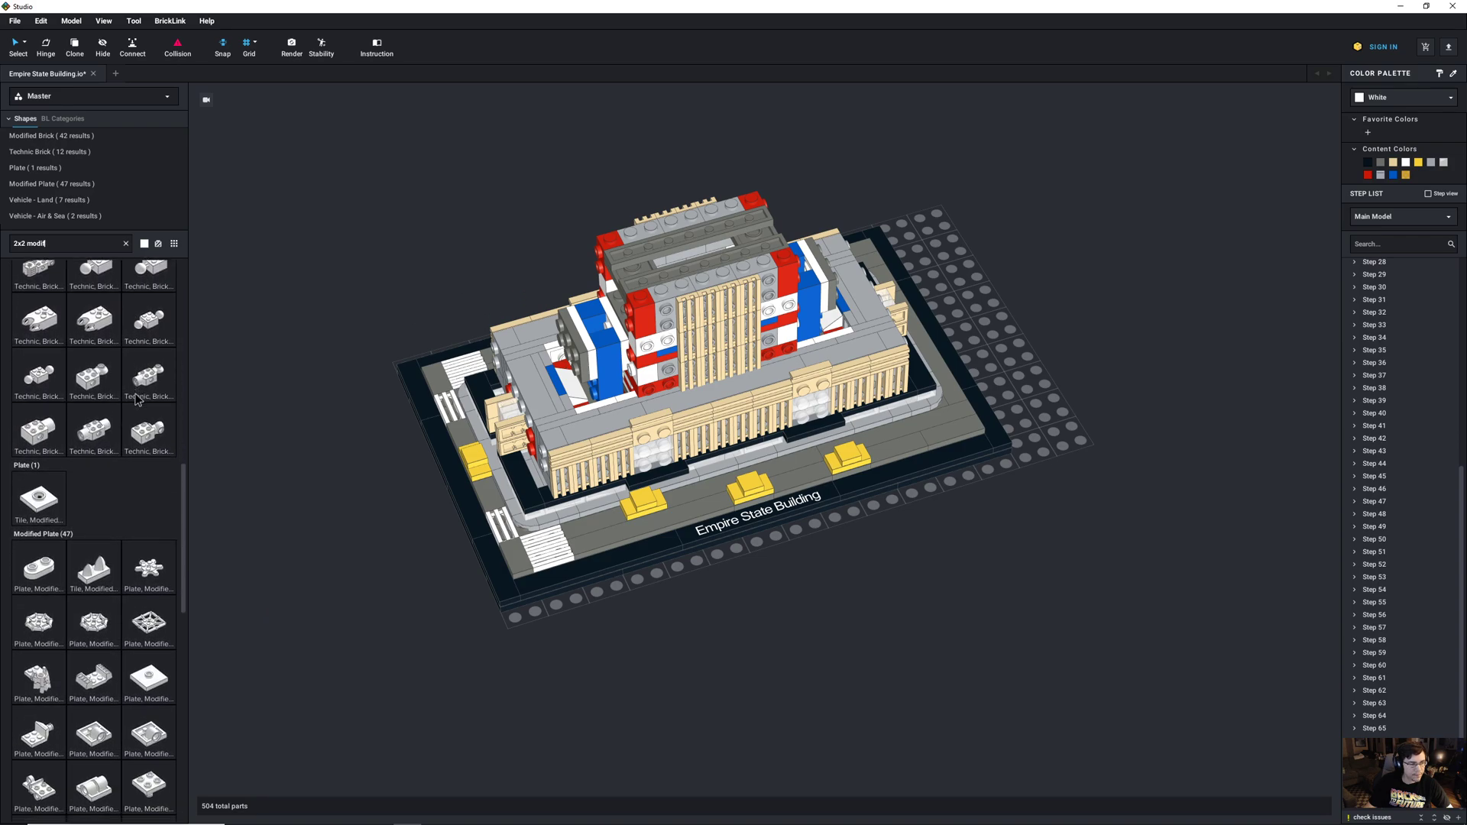
{"action": "scroll", "coordinate": [136, 401], "scroll_direction": "down", "scroll_amount": 3}
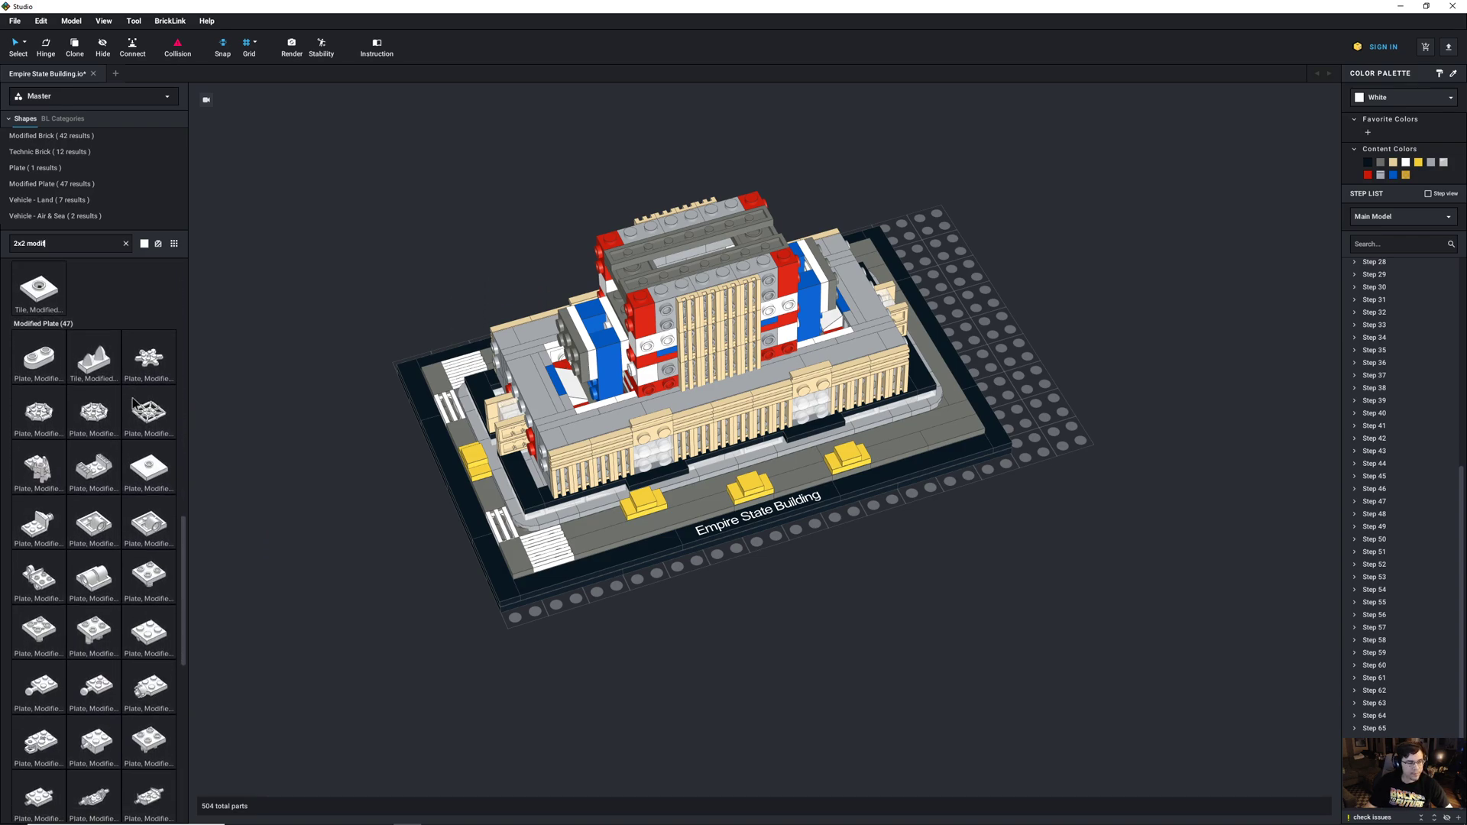
{"action": "scroll", "coordinate": [79, 472], "scroll_direction": "down", "scroll_amount": 3}
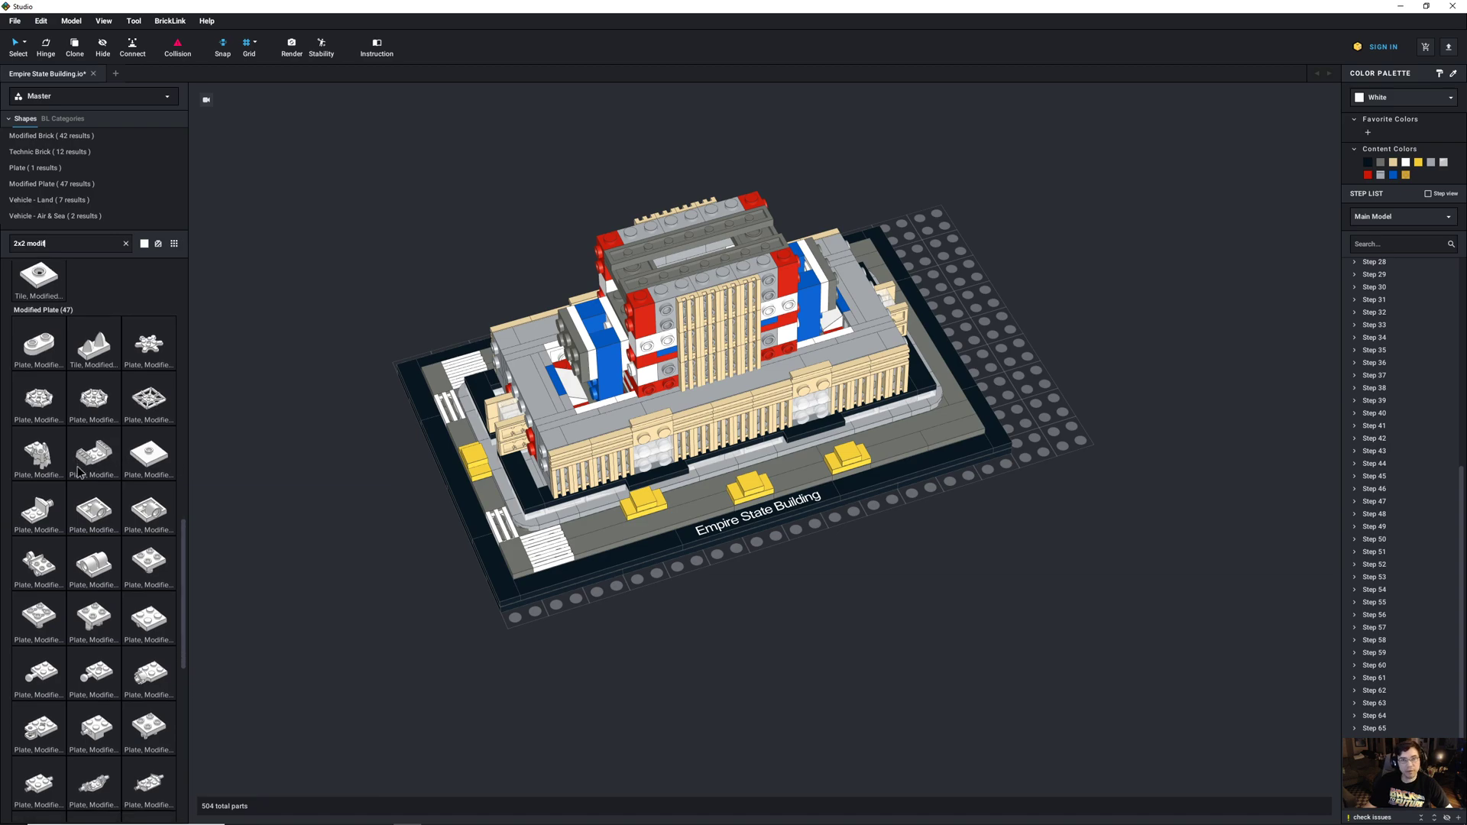
{"action": "scroll", "coordinate": [79, 472], "scroll_direction": "down", "scroll_amount": 3}
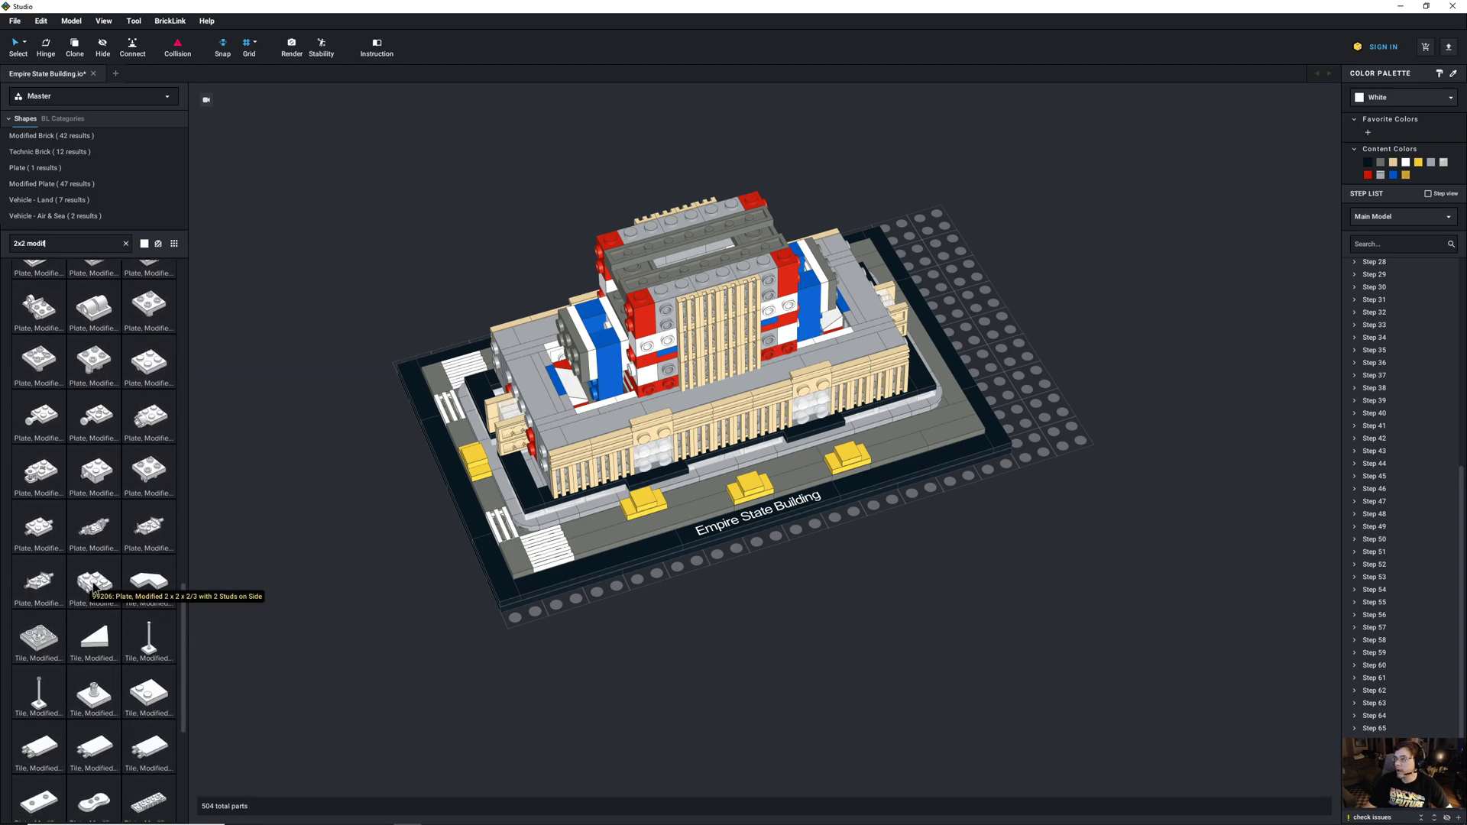
{"action": "left_click_drag", "start_coordinate": [94, 587], "coordinate": [768, 661]}
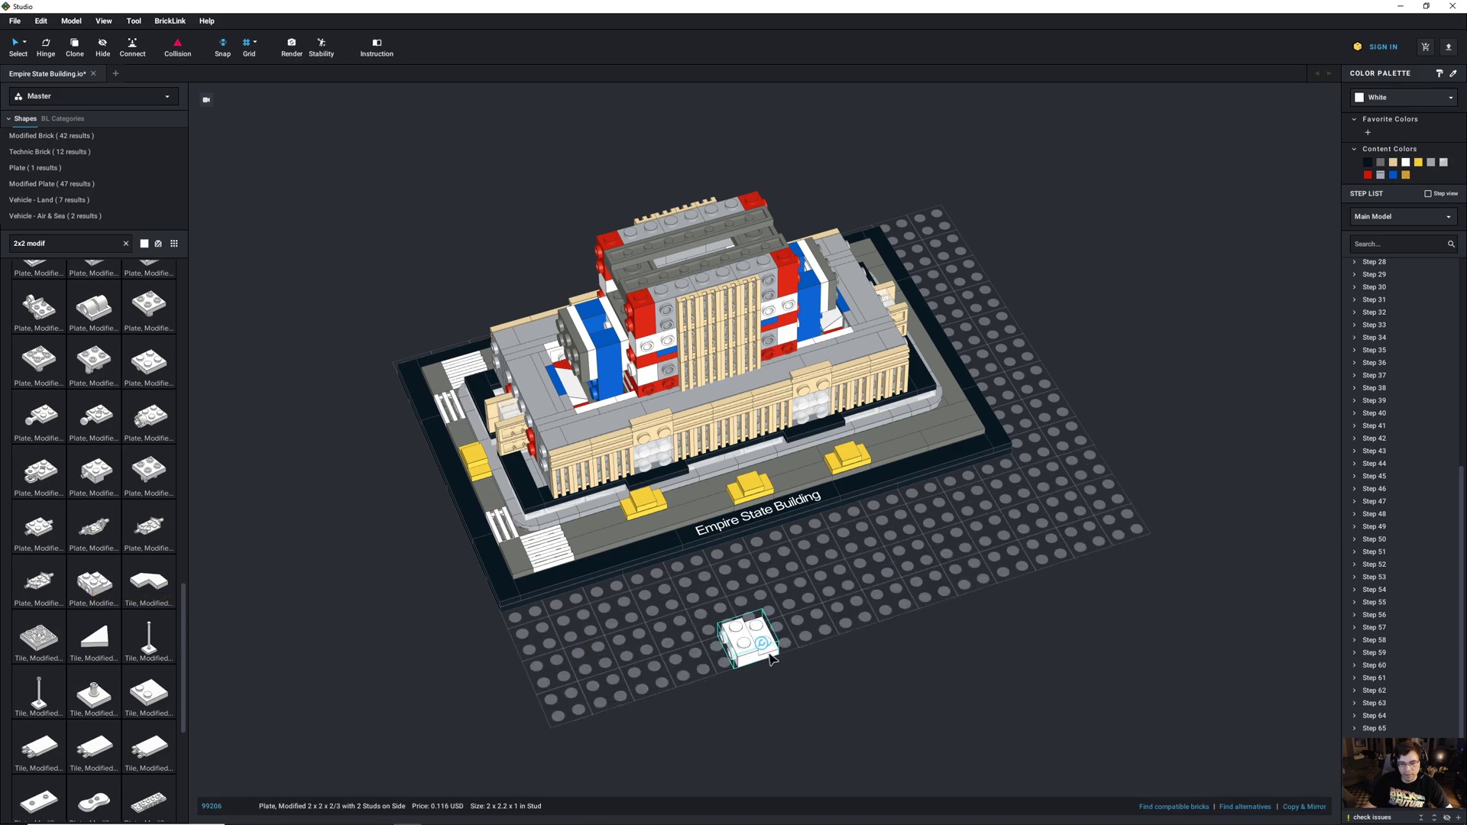
Step: Colour the modified plate Light Bluish Gray and move it farther out in front of the building
{"action": "right_click_drag", "start_coordinate": [894, 648], "coordinate": [904, 639]}
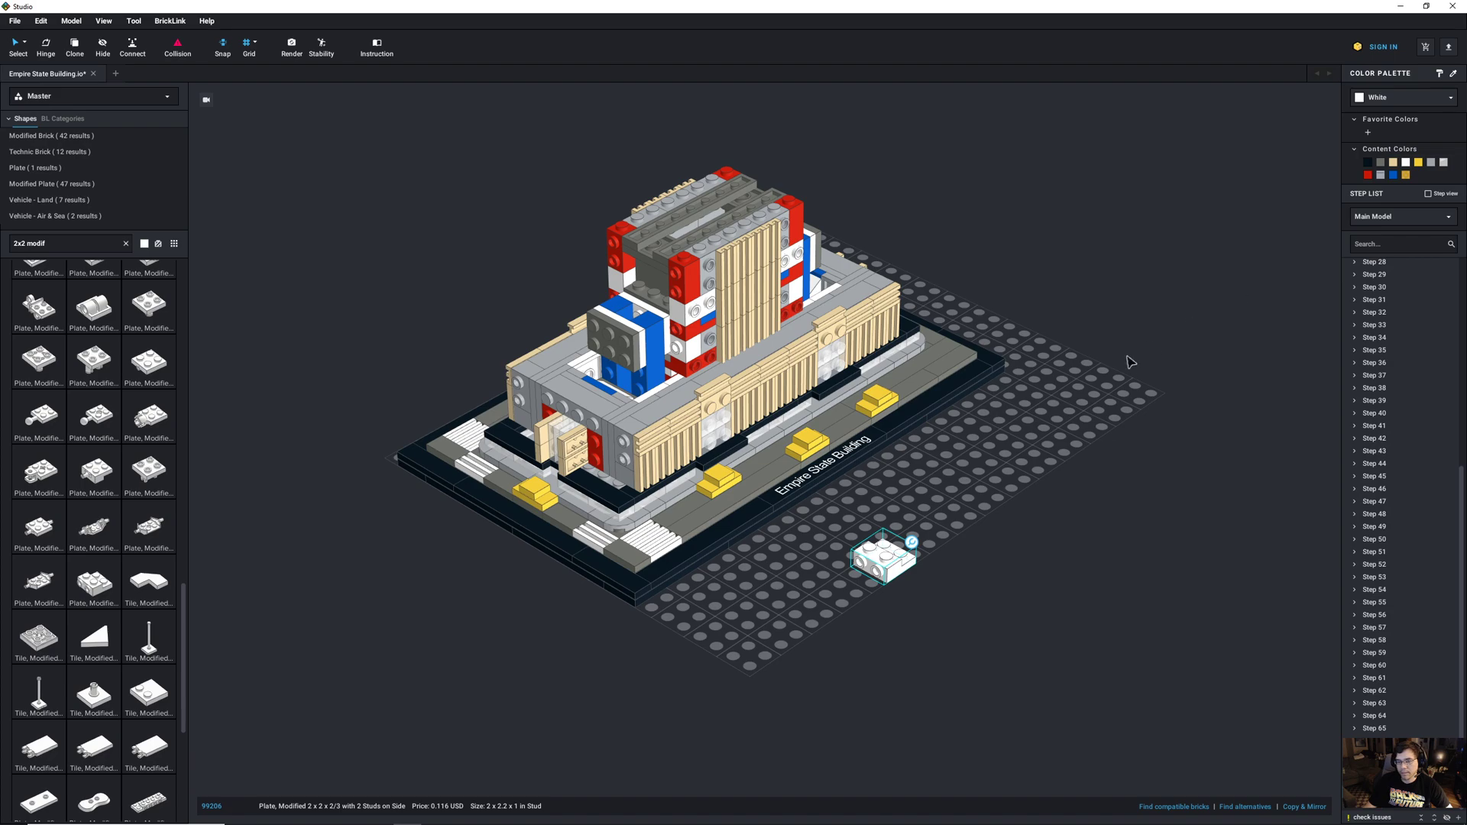
{"action": "right_click_drag", "start_coordinate": [1091, 433], "coordinate": [1053, 450]}
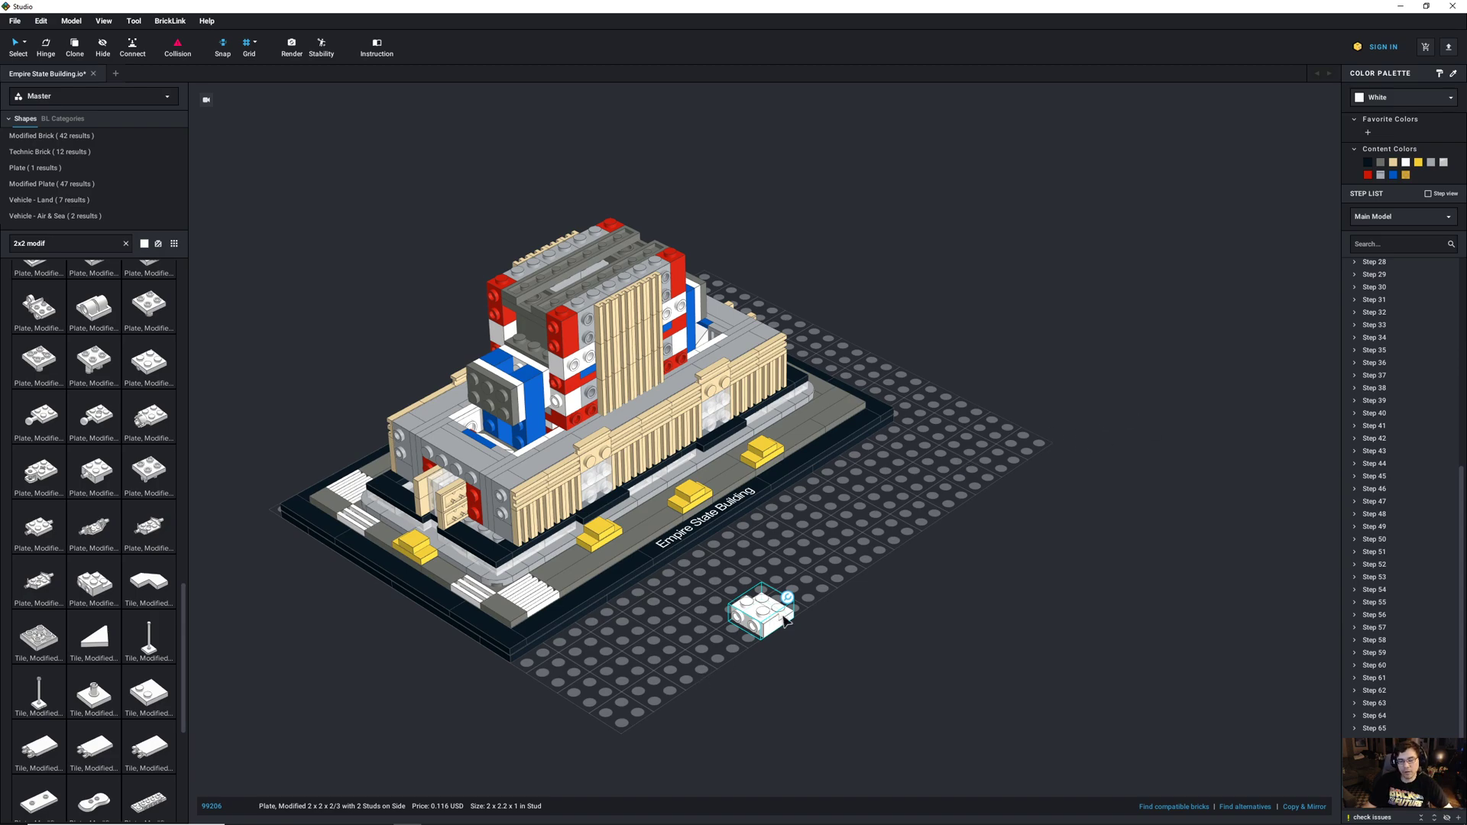
{"action": "left_click", "coordinate": [1432, 163]}
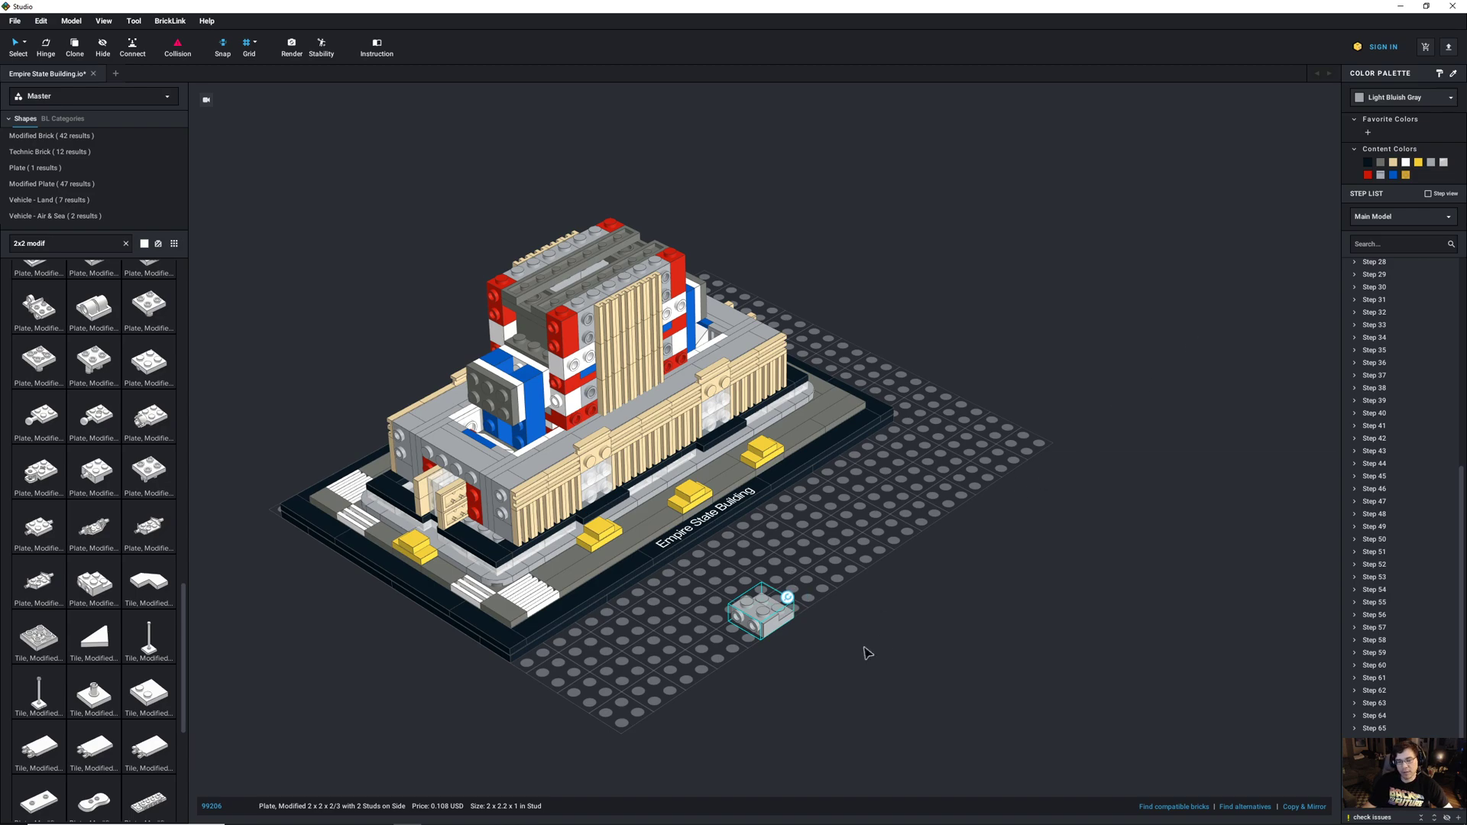
{"action": "middle_click_drag", "start_coordinate": [850, 653], "coordinate": [840, 621]}
{"action": "left_click_drag", "start_coordinate": [780, 564], "coordinate": [847, 688]}
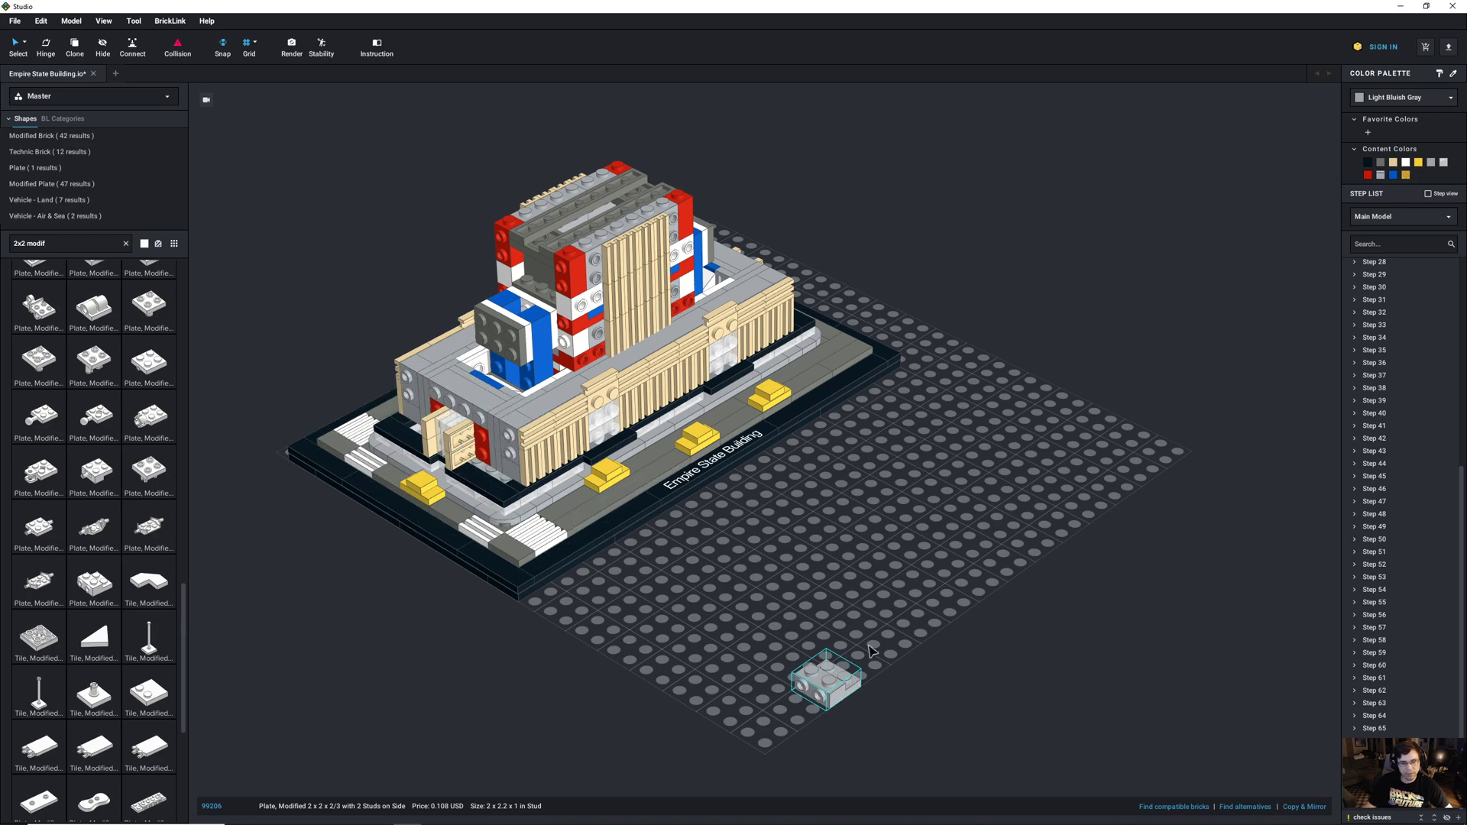
{"action": "right_click_drag", "start_coordinate": [945, 686], "coordinate": [939, 687]}
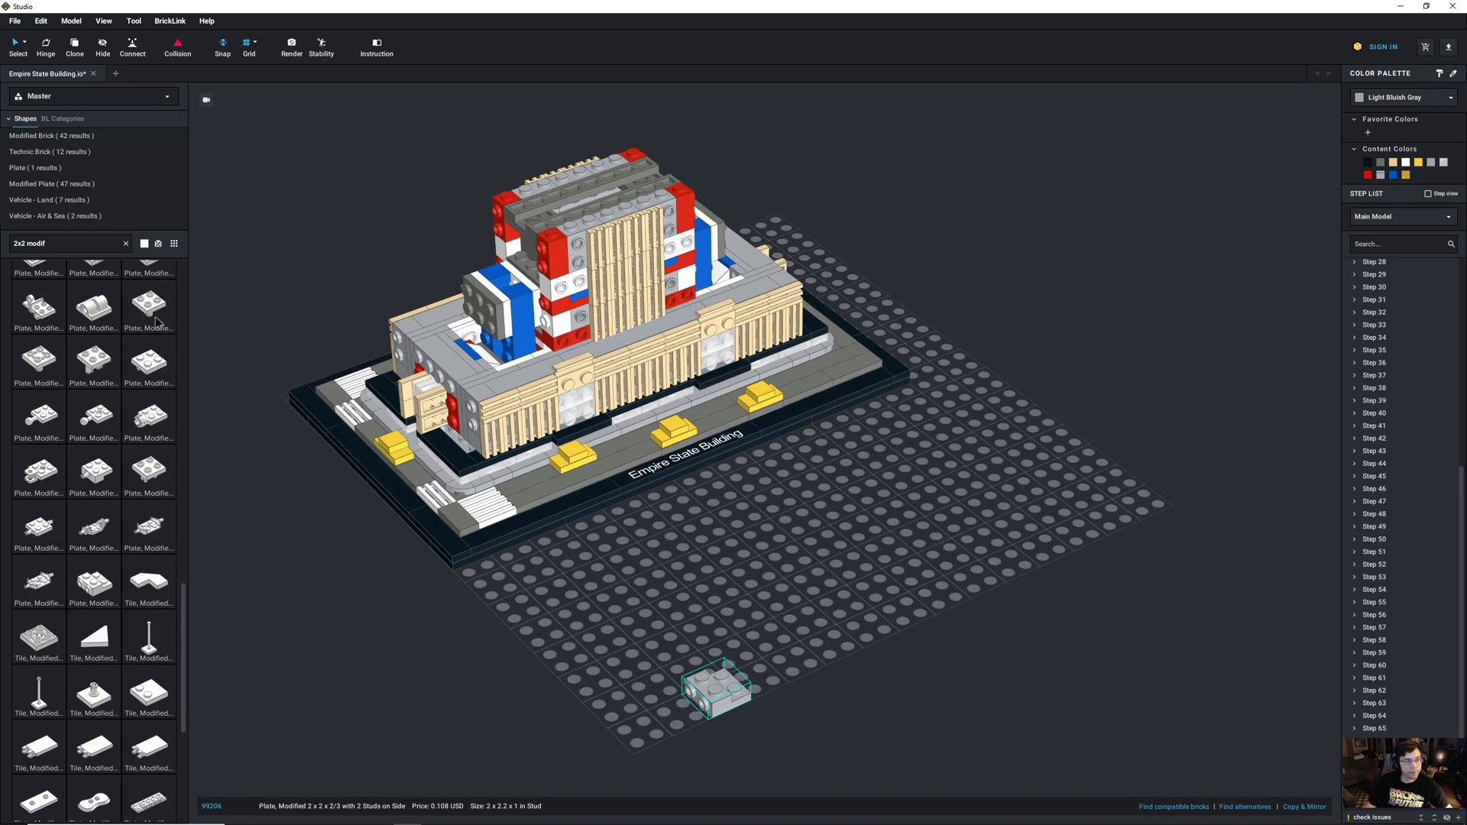
Step: Search the parts for "2x3 plate" and place a Plate 2 x 3 beside the modified plate
{"action": "left_click", "coordinate": [62, 240]}
{"action": "type", "text": "2x"}
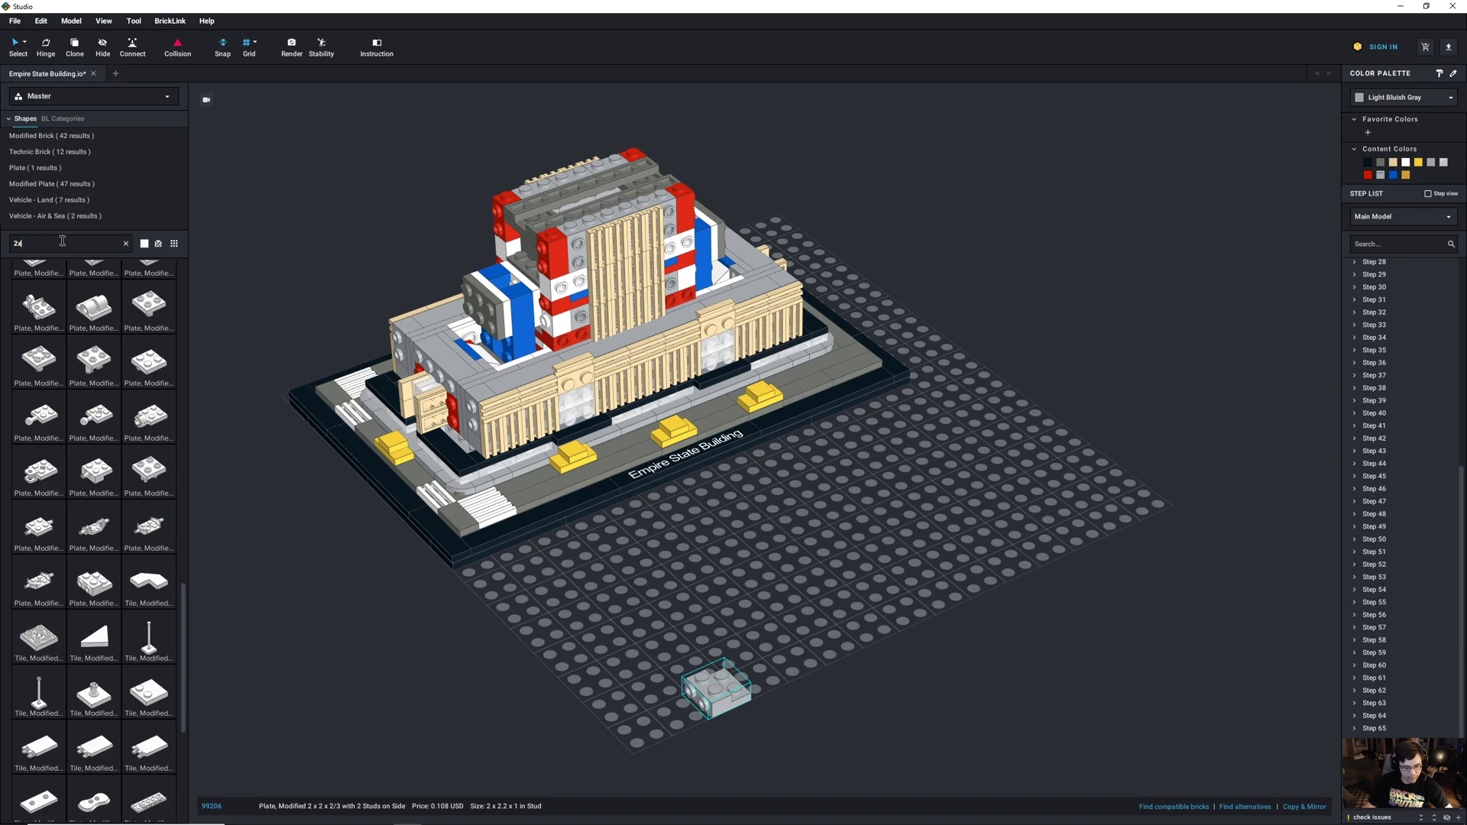
{"action": "type", "text": "3 plat"}
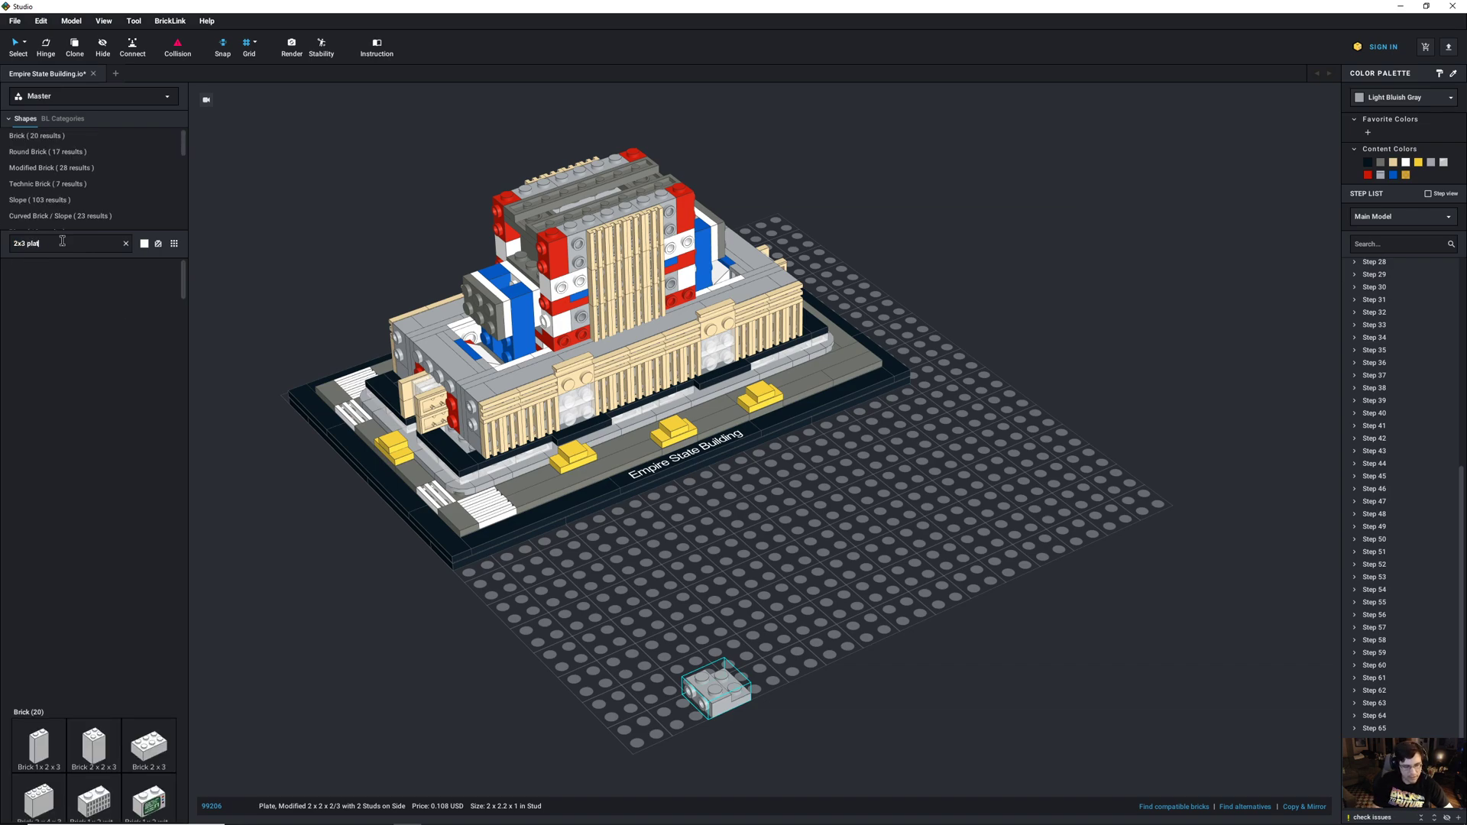
{"action": "type", "text": "e"}
{"action": "left_click", "coordinate": [39, 300]}
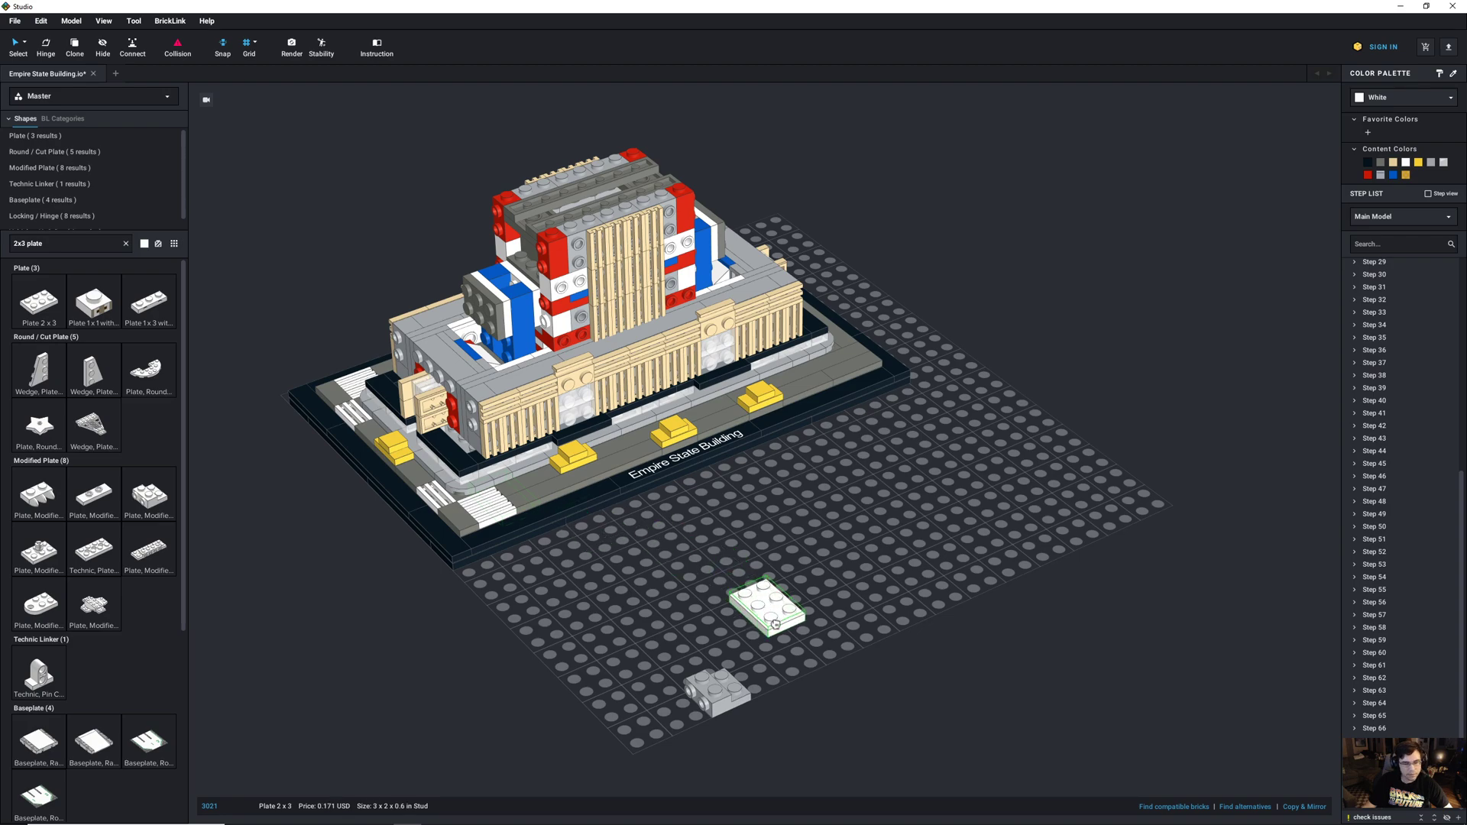
{"action": "left_click", "coordinate": [804, 647]}
Step: Attach the 2 x 3 plate to the modified plate's studs and colour it Light Bluish Gray
{"action": "left_click", "coordinate": [737, 703]}
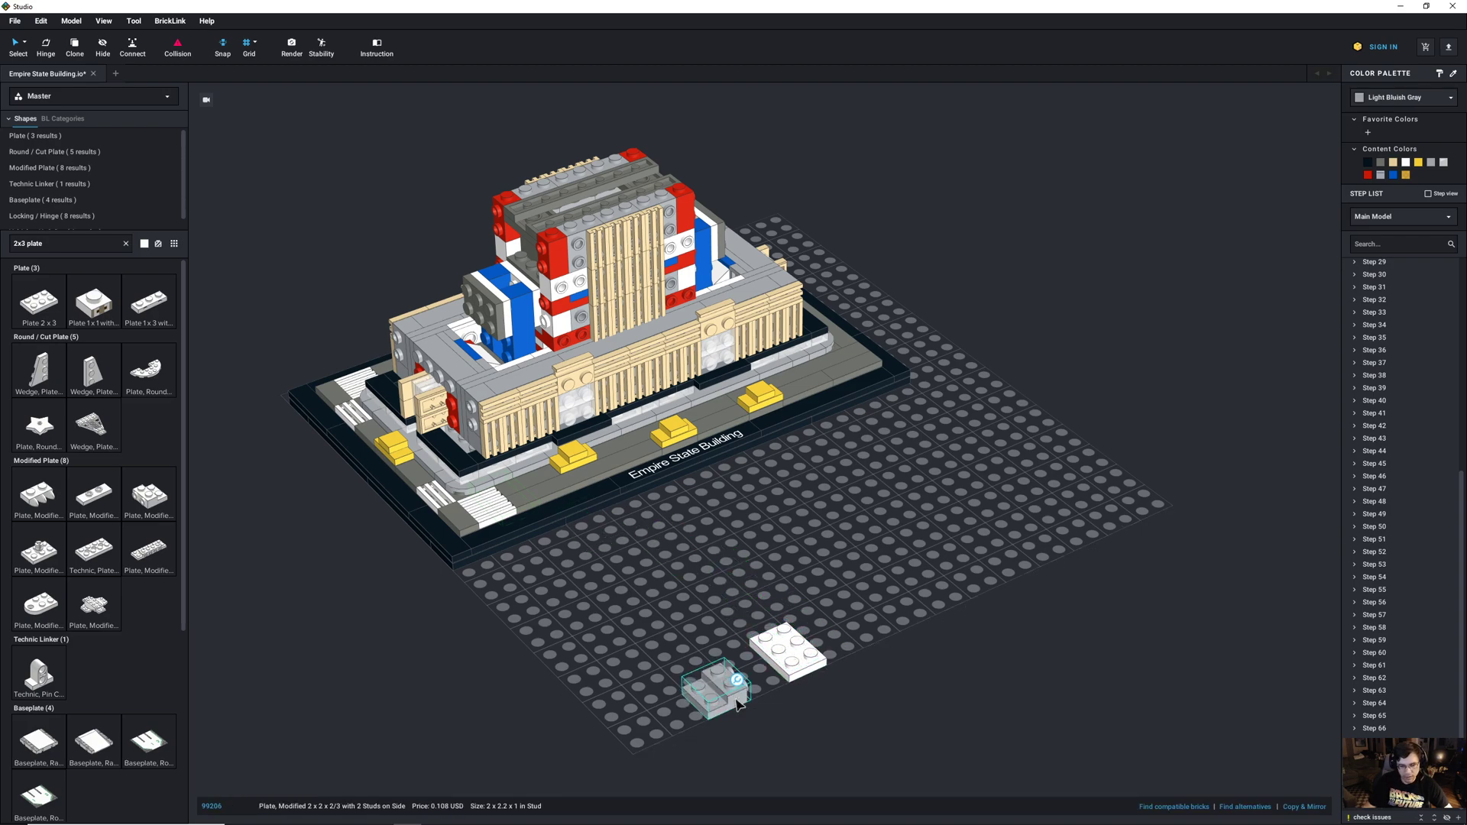
{"action": "left_click_drag", "start_coordinate": [794, 651], "coordinate": [720, 714]}
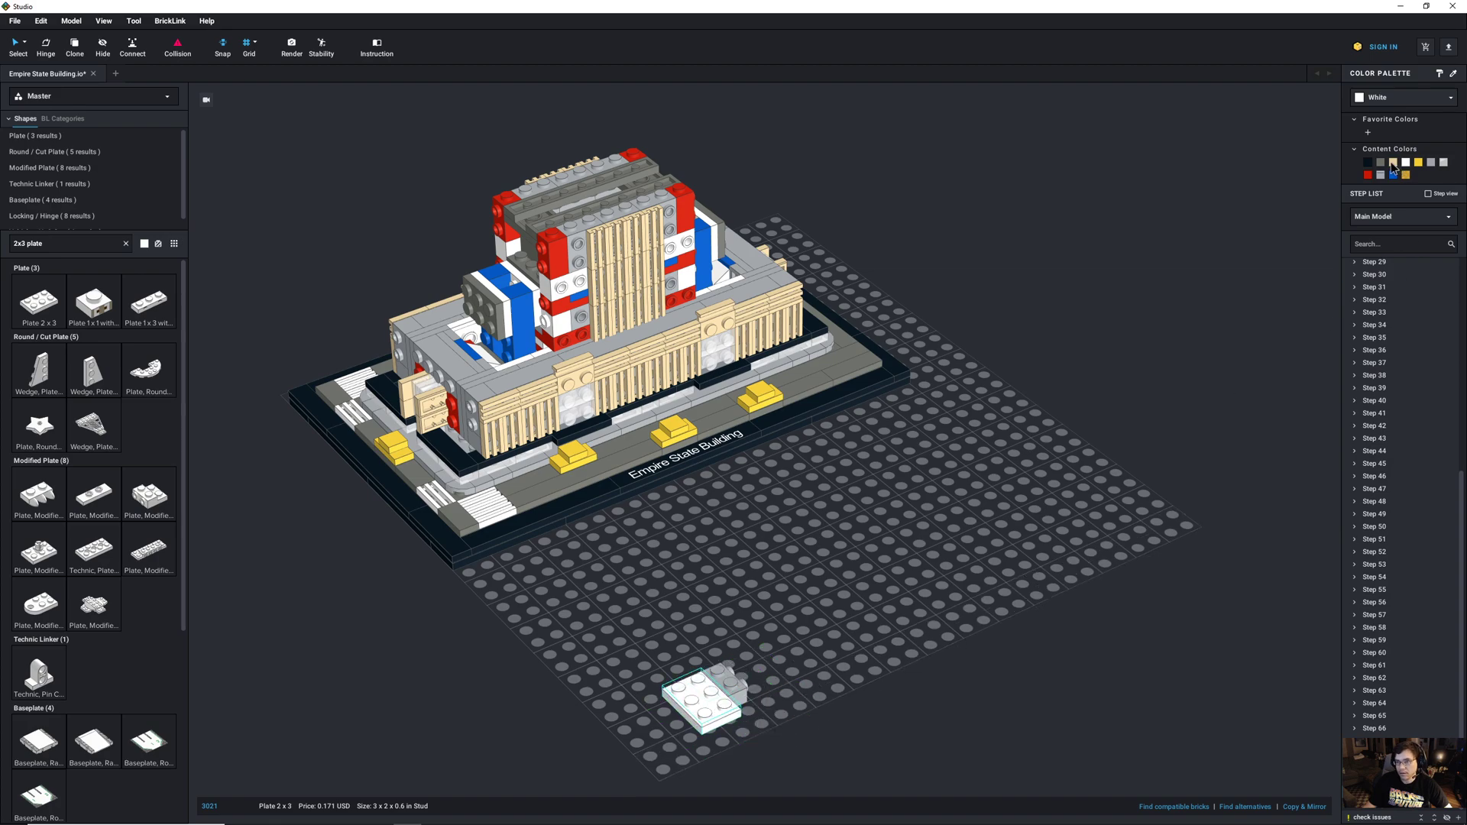
{"action": "left_click", "coordinate": [1432, 167]}
{"action": "middle_click_drag", "start_coordinate": [891, 705], "coordinate": [995, 567]}
{"action": "left_click", "coordinate": [944, 586]}
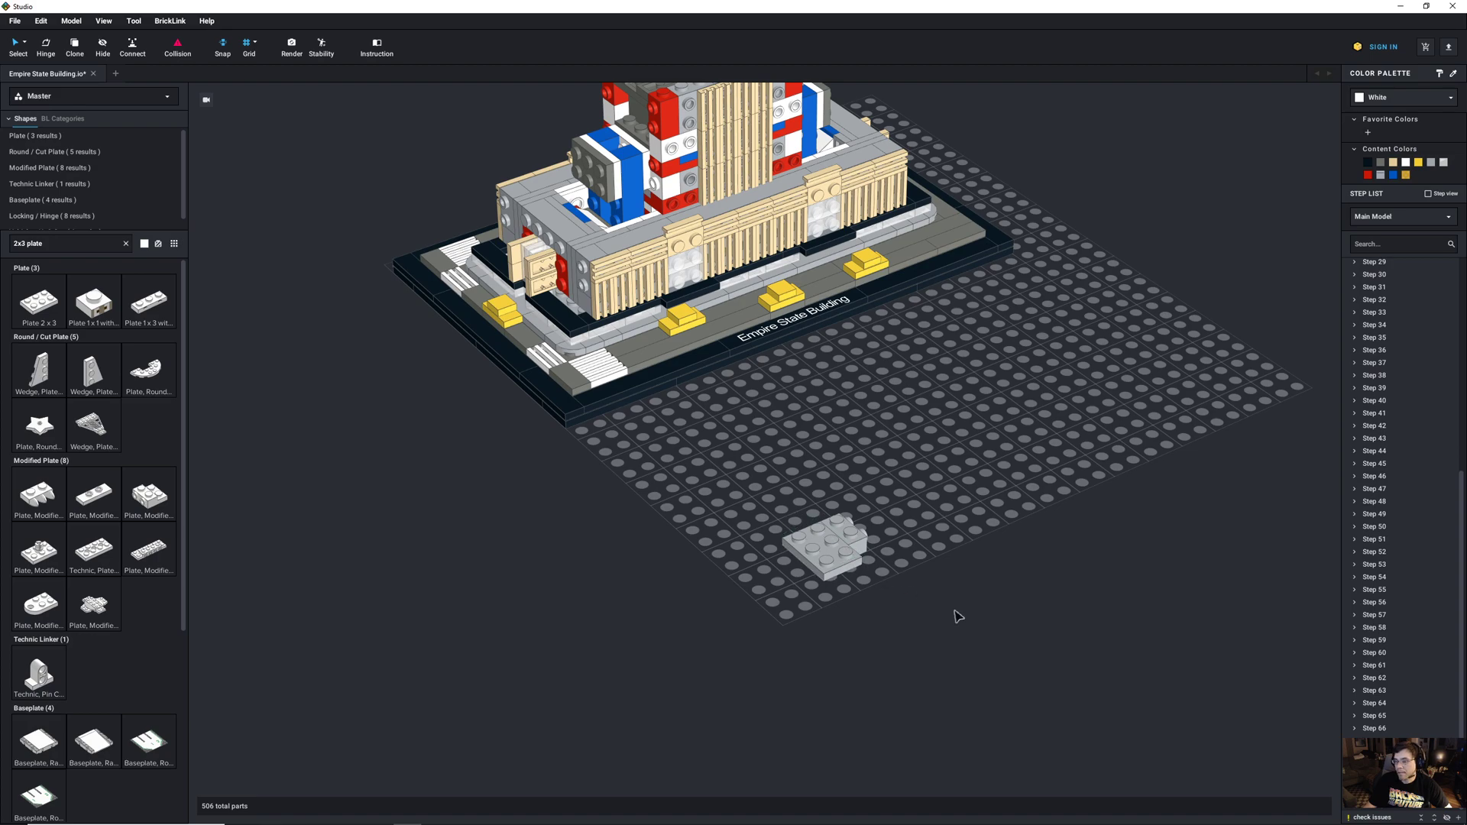
Step: Put the modified plate in building step 68 and the 2 x 3 plate in step 69, and make the empty step 70 active
{"action": "left_click", "coordinate": [1457, 817]}
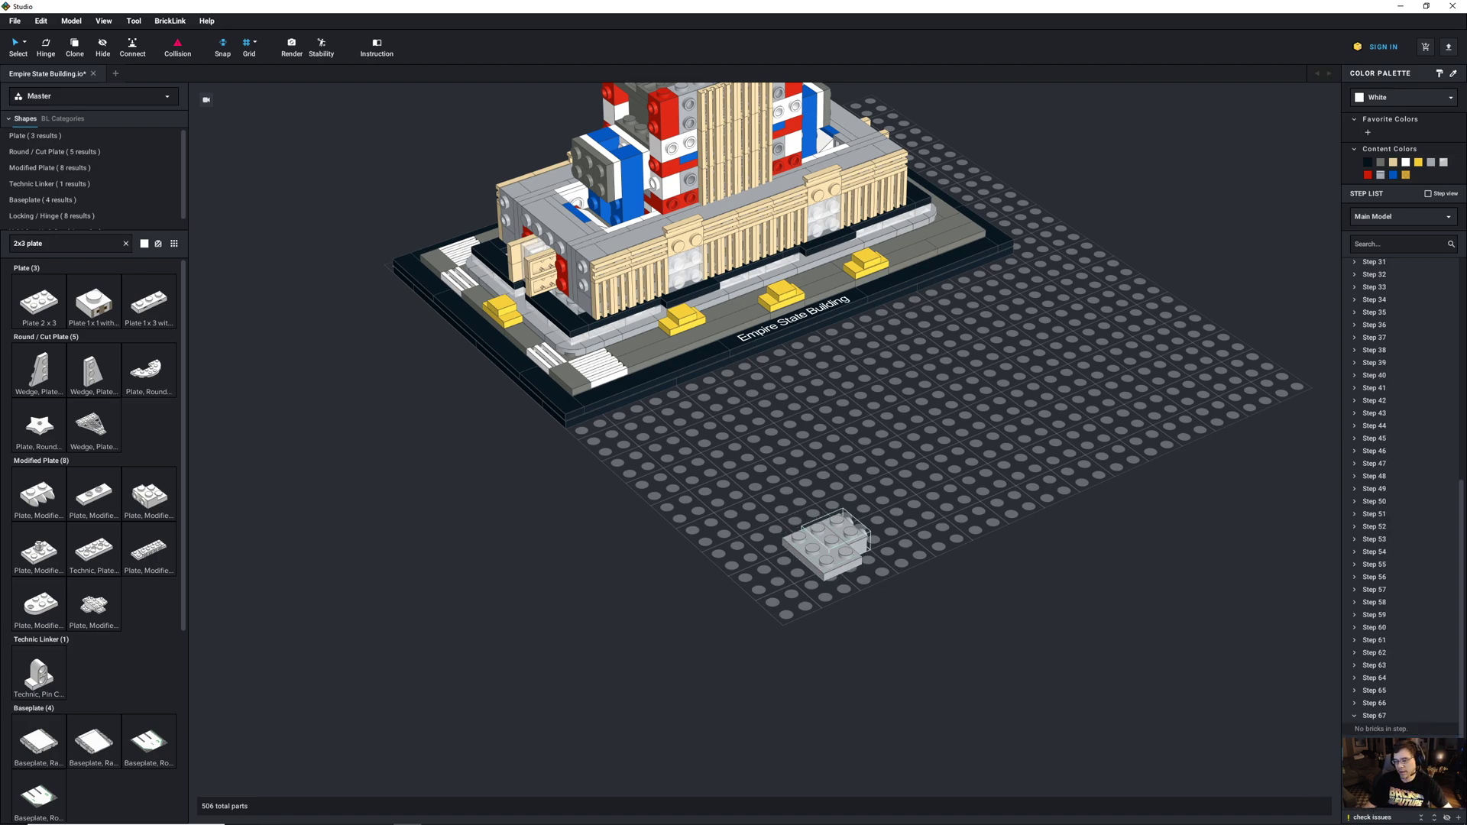
{"action": "left_click", "coordinate": [821, 548]}
{"action": "left_click", "coordinate": [1457, 816]}
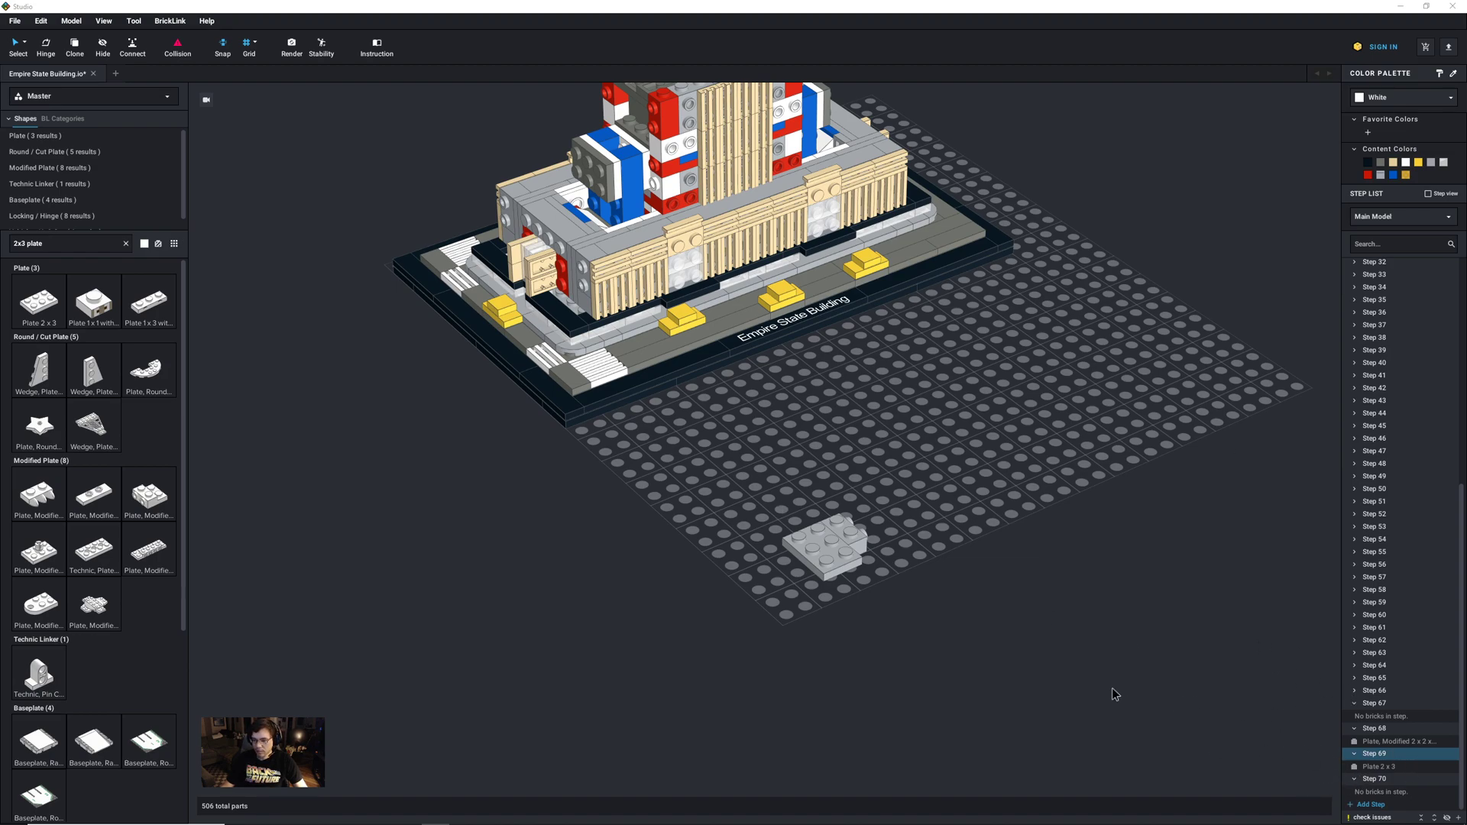
{"action": "left_click", "coordinate": [1085, 676]}
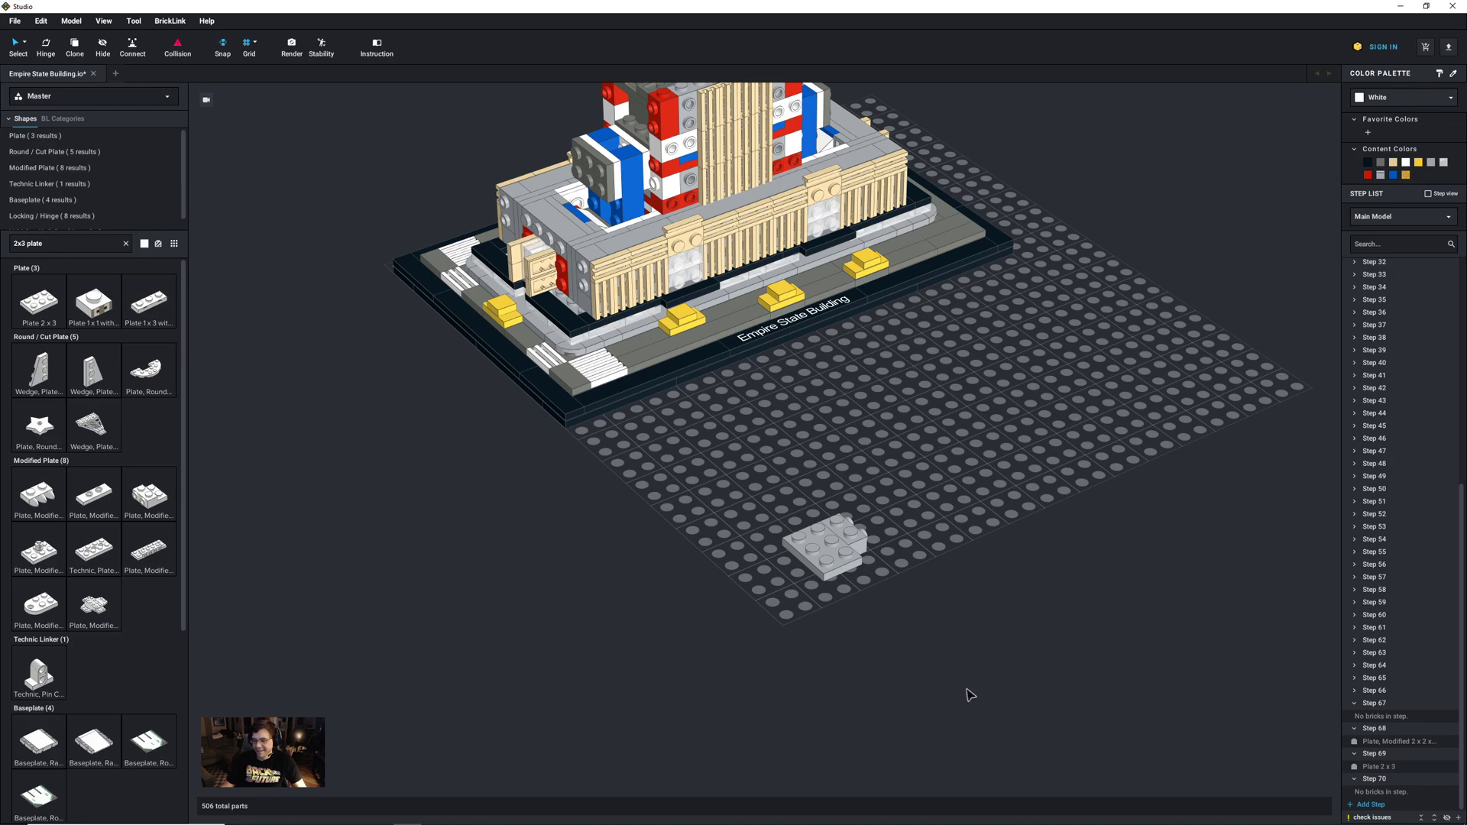
{"action": "left_click", "coordinate": [1374, 781]}
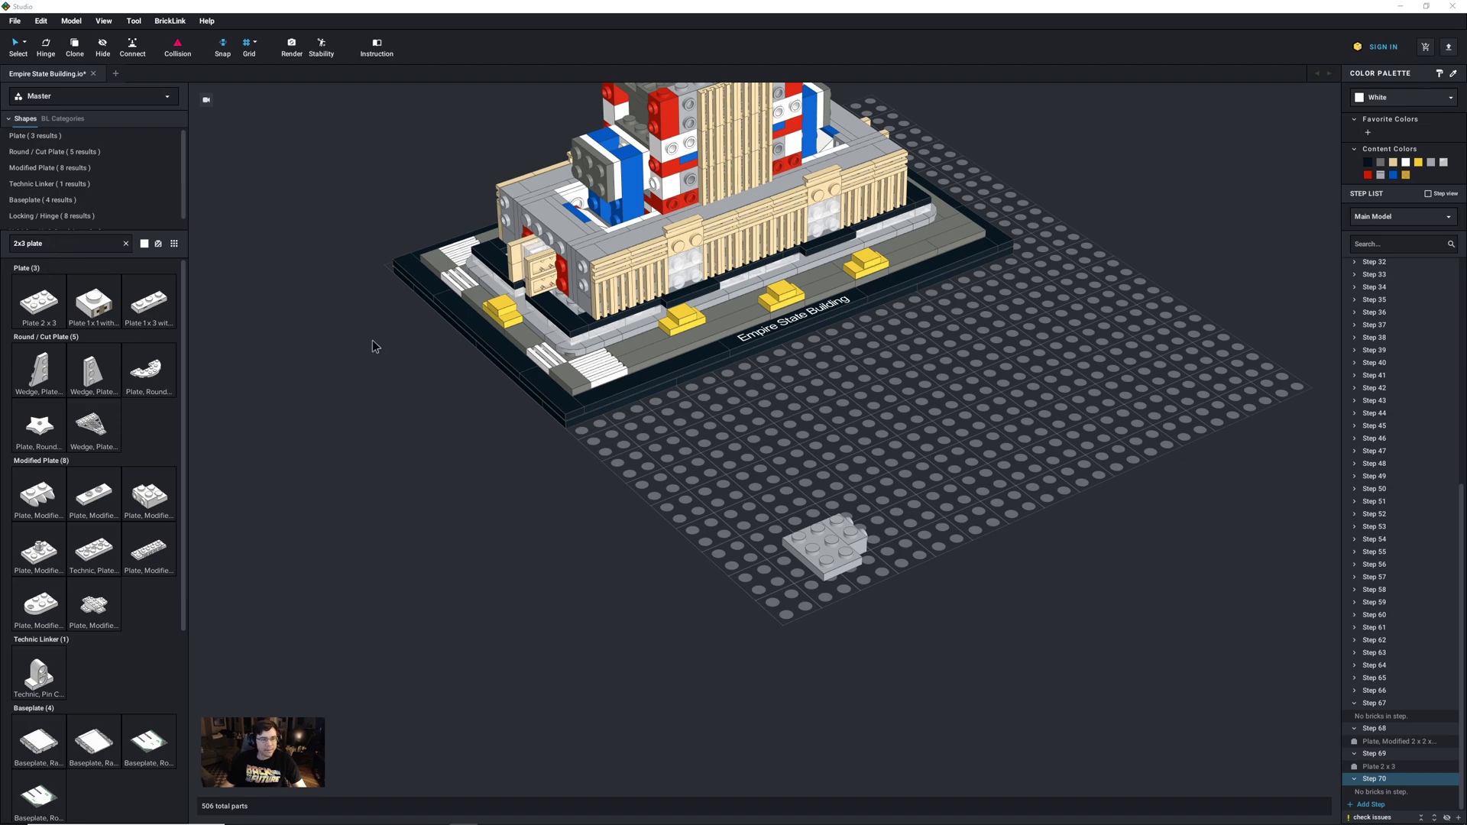
Step: Search the parts for "1x3 plate" and place a Plate 1 x 3 in front of the grey assembly
{"action": "left_click", "coordinate": [92, 242]}
{"action": "type", "text": "1x3"}
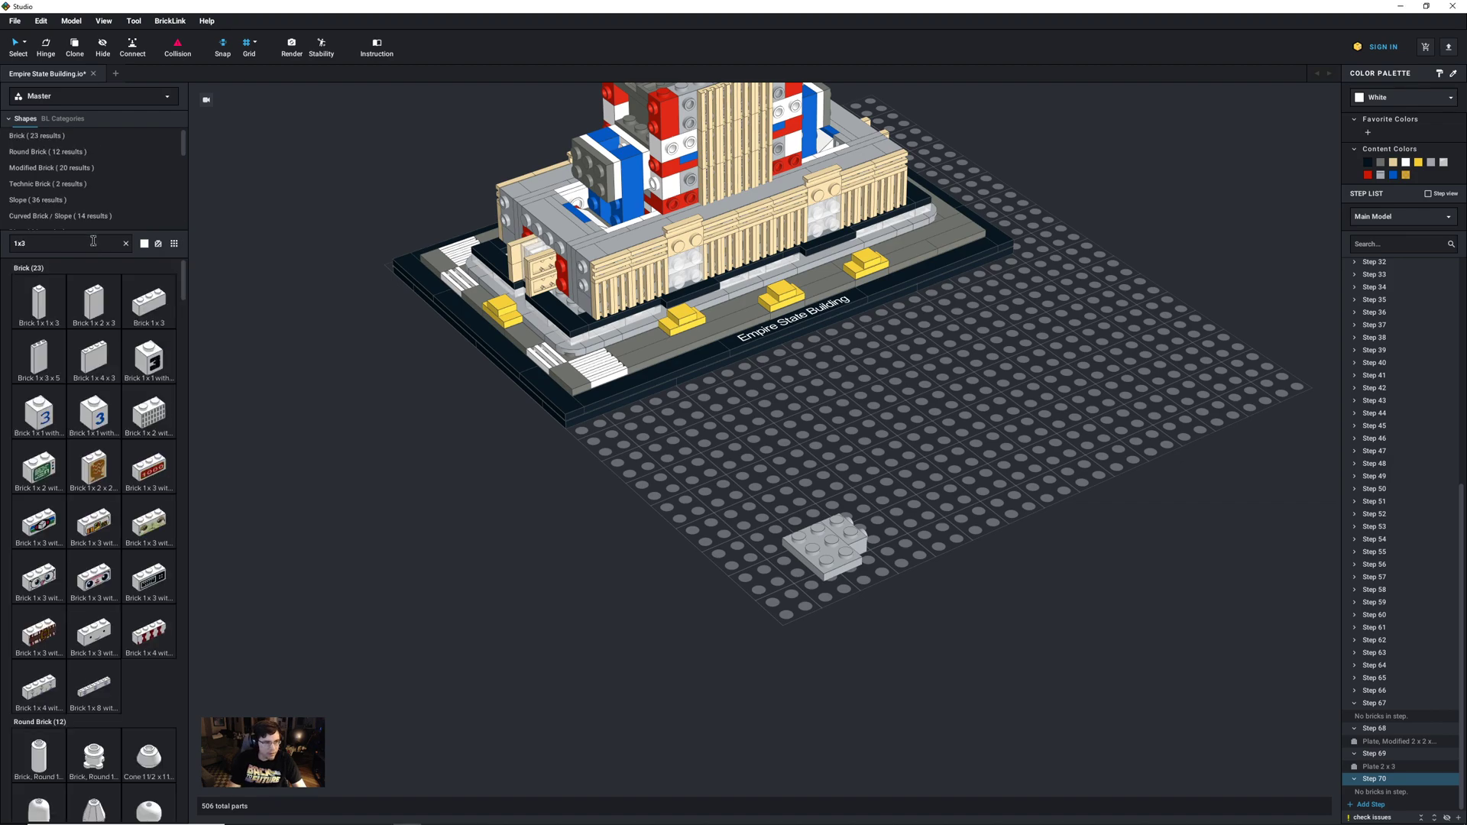
{"action": "type", "text": " plate"}
{"action": "key", "text": "Return"}
{"action": "left_click_drag", "start_coordinate": [39, 304], "coordinate": [898, 656]}
Step: Search the parts for "1x1 plate" and place a Plate 1 x 1 beside the 1 x 3 plate
{"action": "left_click", "coordinate": [25, 244]}
{"action": "left_click", "coordinate": [25, 243]}
{"action": "type", "text": "1"}
{"action": "key", "text": "Return"}
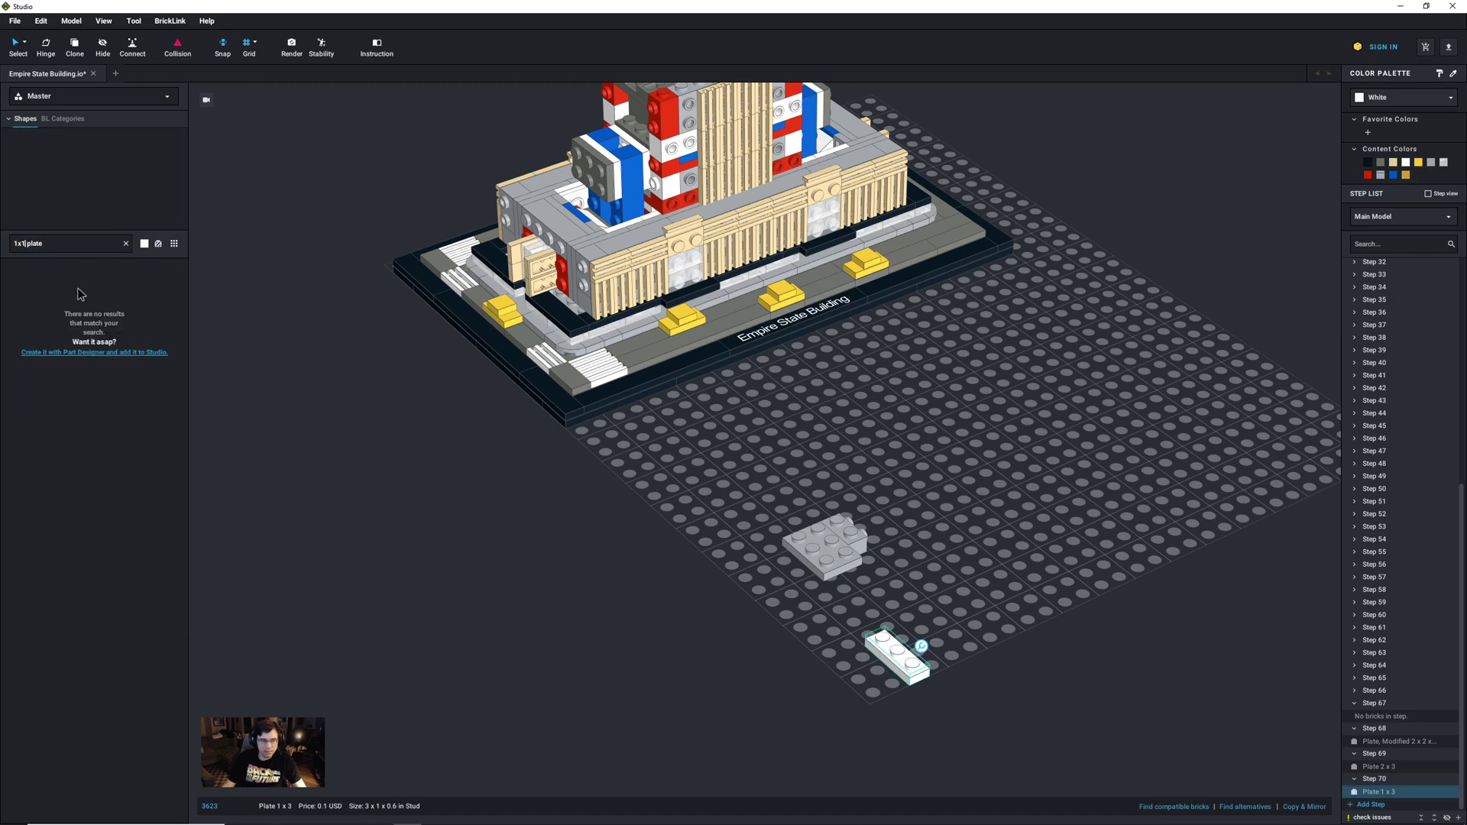
{"action": "left_click_drag", "start_coordinate": [45, 372], "coordinate": [837, 682]}
Step: Colour the 1 x 3 and 1 x 1 plates together Light Bluish Gray
{"action": "left_click_drag", "start_coordinate": [932, 718], "coordinate": [816, 667]}
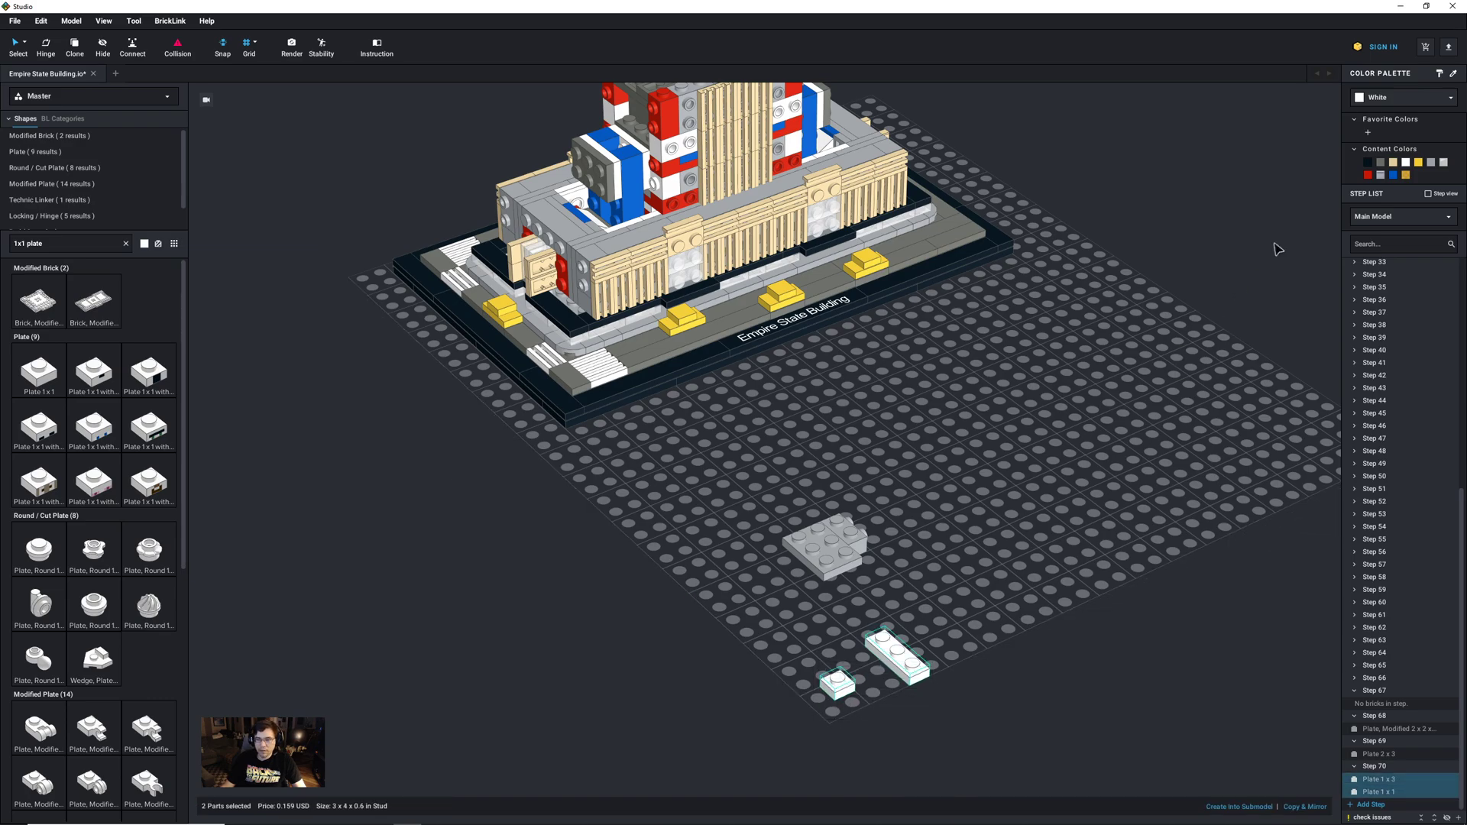
{"action": "left_click", "coordinate": [1431, 163]}
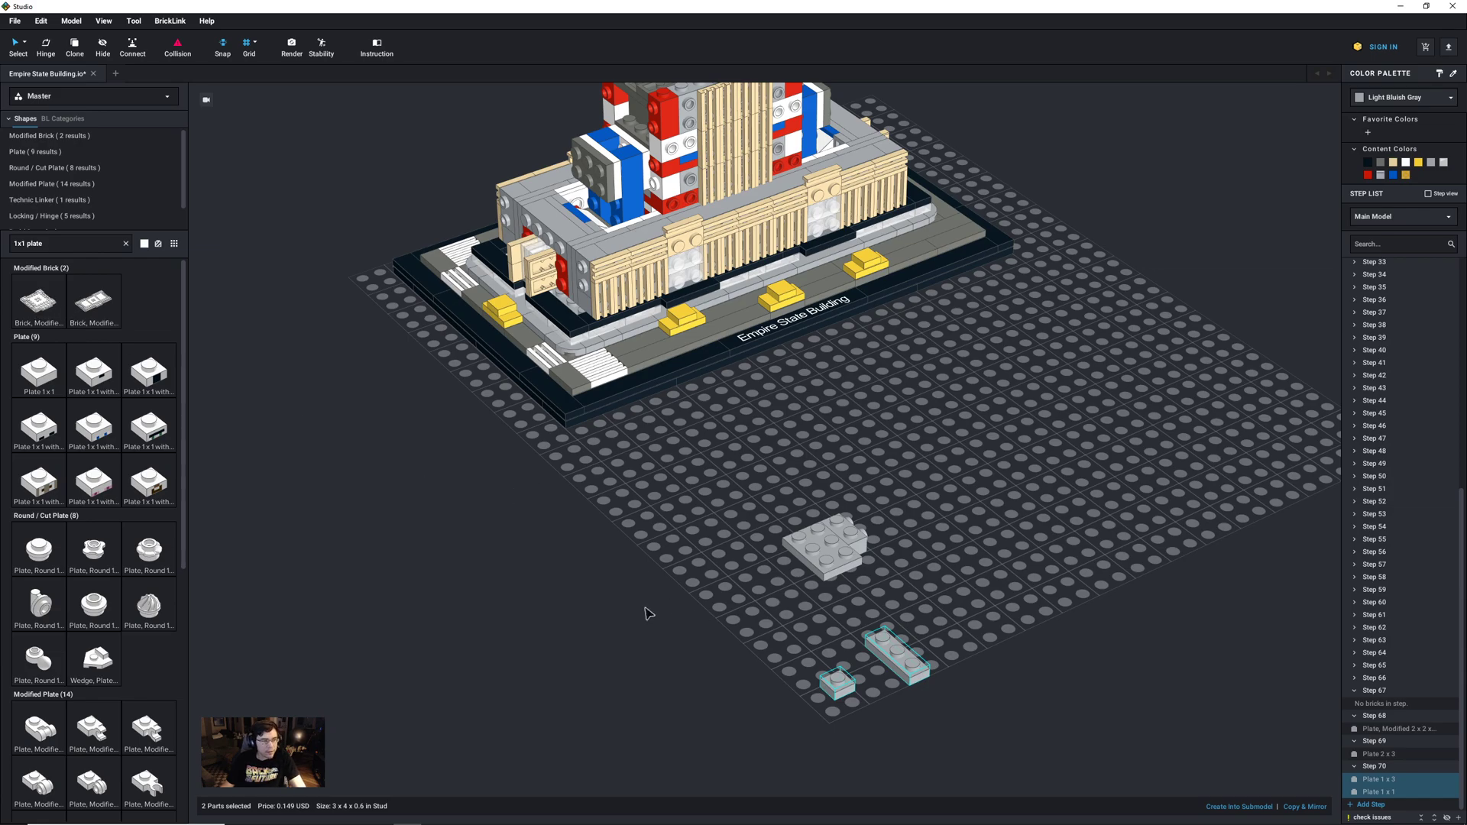
{"action": "left_click", "coordinate": [881, 692]}
Step: Rotate the 1 x 3 plate a quarter turn and attach it beneath the front edge of the grey assembly
{"action": "mouse_move", "coordinate": [884, 624]}
{"action": "right_mouse_down"}
{"action": "mouse_move", "coordinate": [829, 628]}
{"action": "mouse_move", "coordinate": [875, 629]}
{"action": "right_mouse_up"}
{"action": "scroll", "coordinate": [876, 634], "scroll_direction": "up", "scroll_amount": 5}
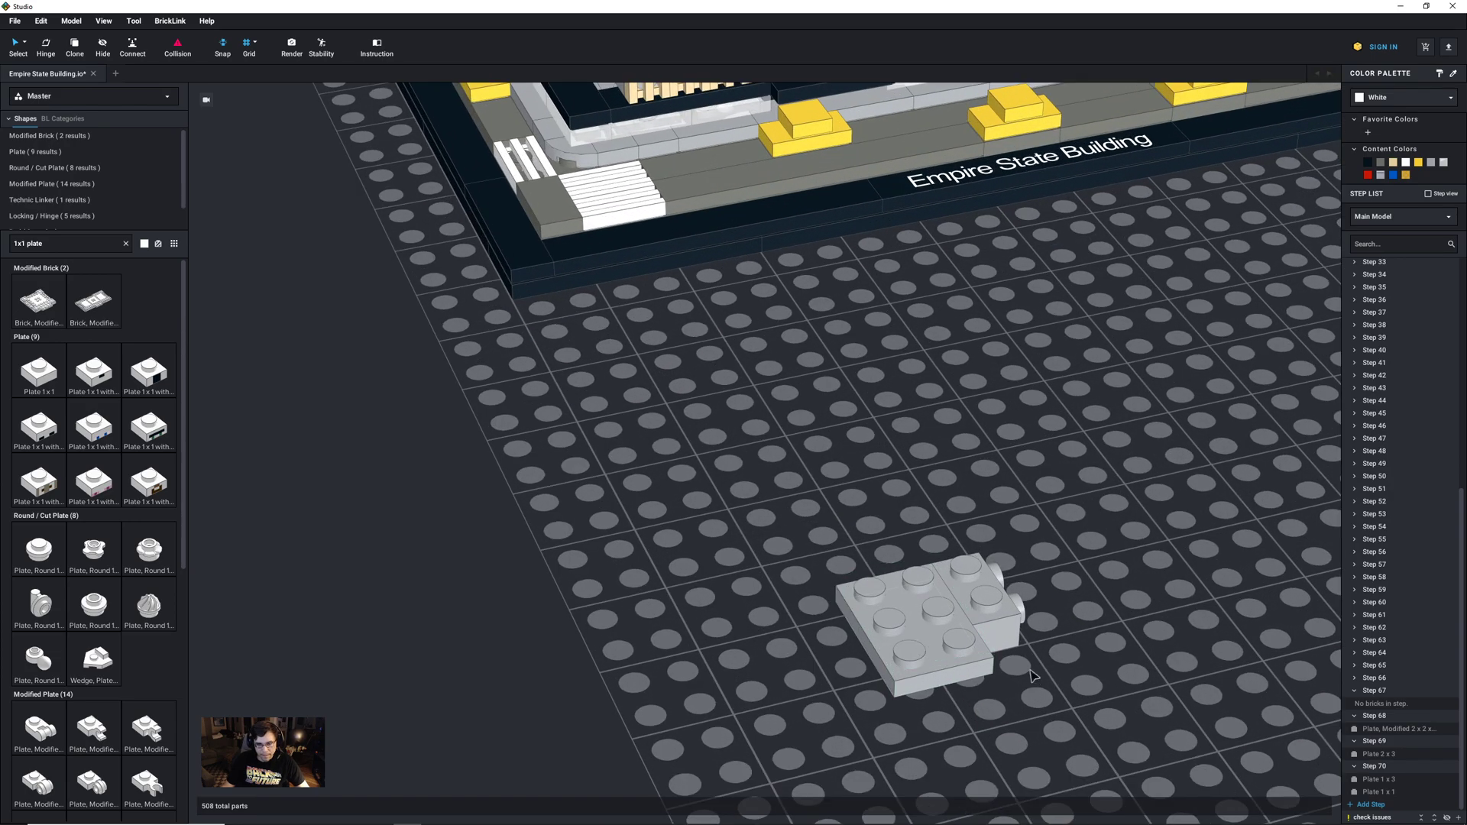
{"action": "middle_click_drag", "start_coordinate": [1030, 677], "coordinate": [1001, 628]}
{"action": "left_click", "coordinate": [874, 636]}
{"action": "key", "text": "Left"}
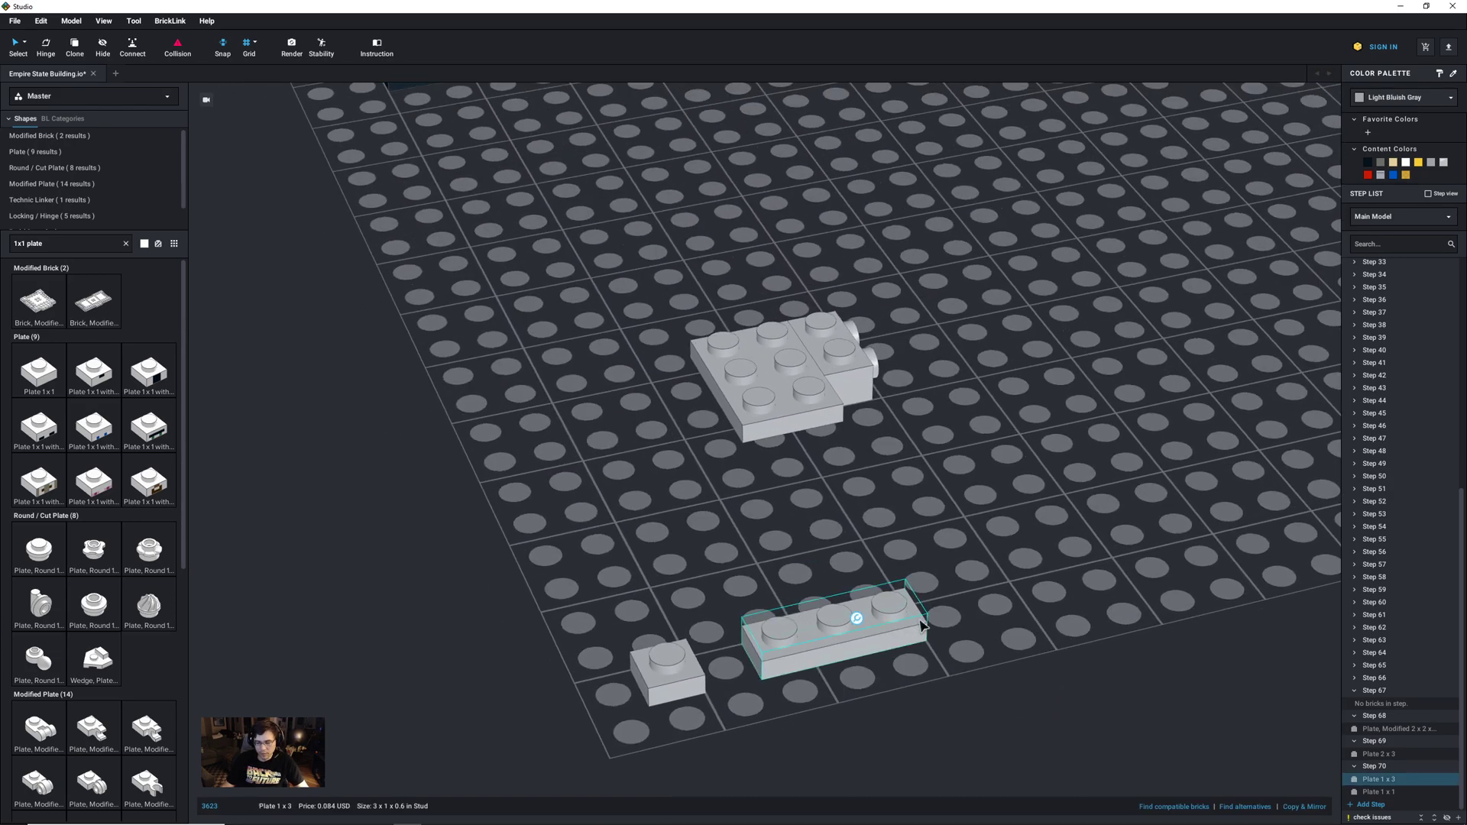
{"action": "left_click_drag", "start_coordinate": [770, 656], "coordinate": [764, 442]}
Step: Set the 1 x 1 plate on the exposed end stud of the 1 x 3 plate and add building step 71
{"action": "left_click_drag", "start_coordinate": [666, 670], "coordinate": [868, 405]}
{"action": "left_click", "coordinate": [903, 524]}
{"action": "right_click_drag", "start_coordinate": [903, 524], "coordinate": [925, 533]}
{"action": "middle_click_drag", "start_coordinate": [949, 547], "coordinate": [903, 563]}
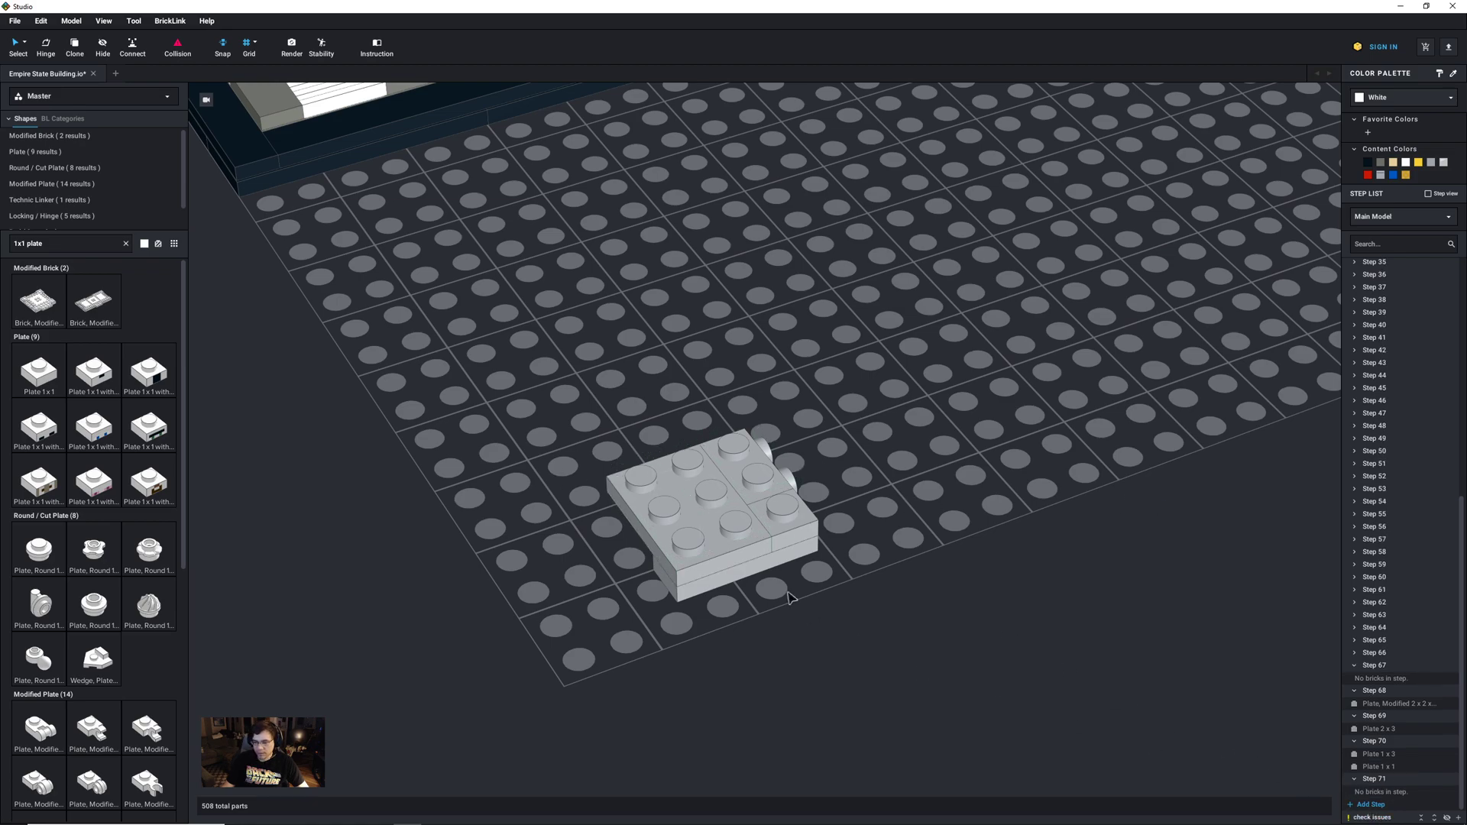
Step: Search the parts for "2x2 plate" and place a Plate 2 x 2 Corner beside the grey assembly, rotated a quarter turn
{"action": "left_click", "coordinate": [60, 231]}
{"action": "left_click", "coordinate": [50, 245]}
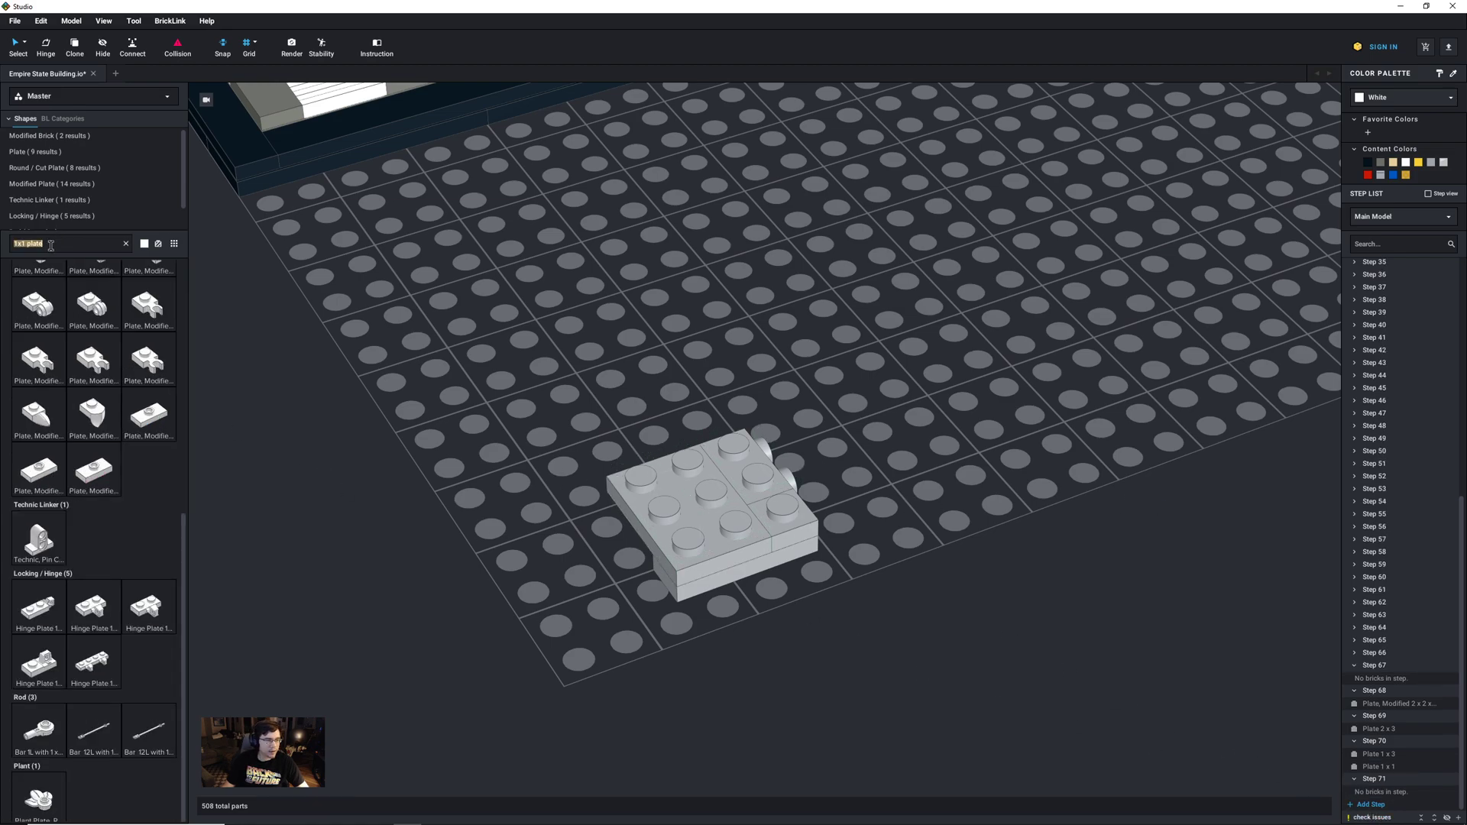
{"action": "type", "text": "2x"}
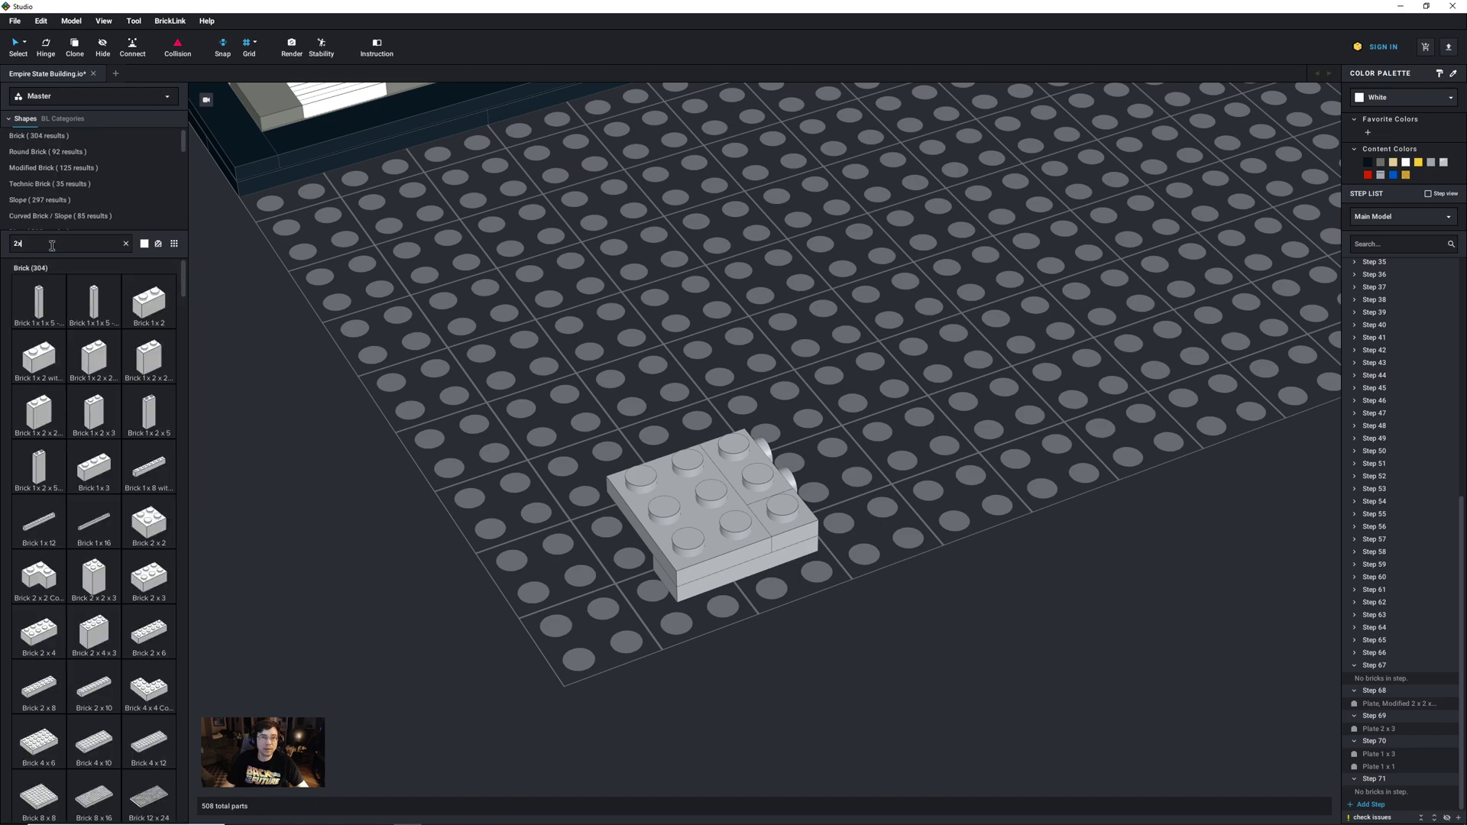
{"action": "type", "text": "2 plate"}
{"action": "left_click_drag", "start_coordinate": [94, 370], "coordinate": [594, 661]}
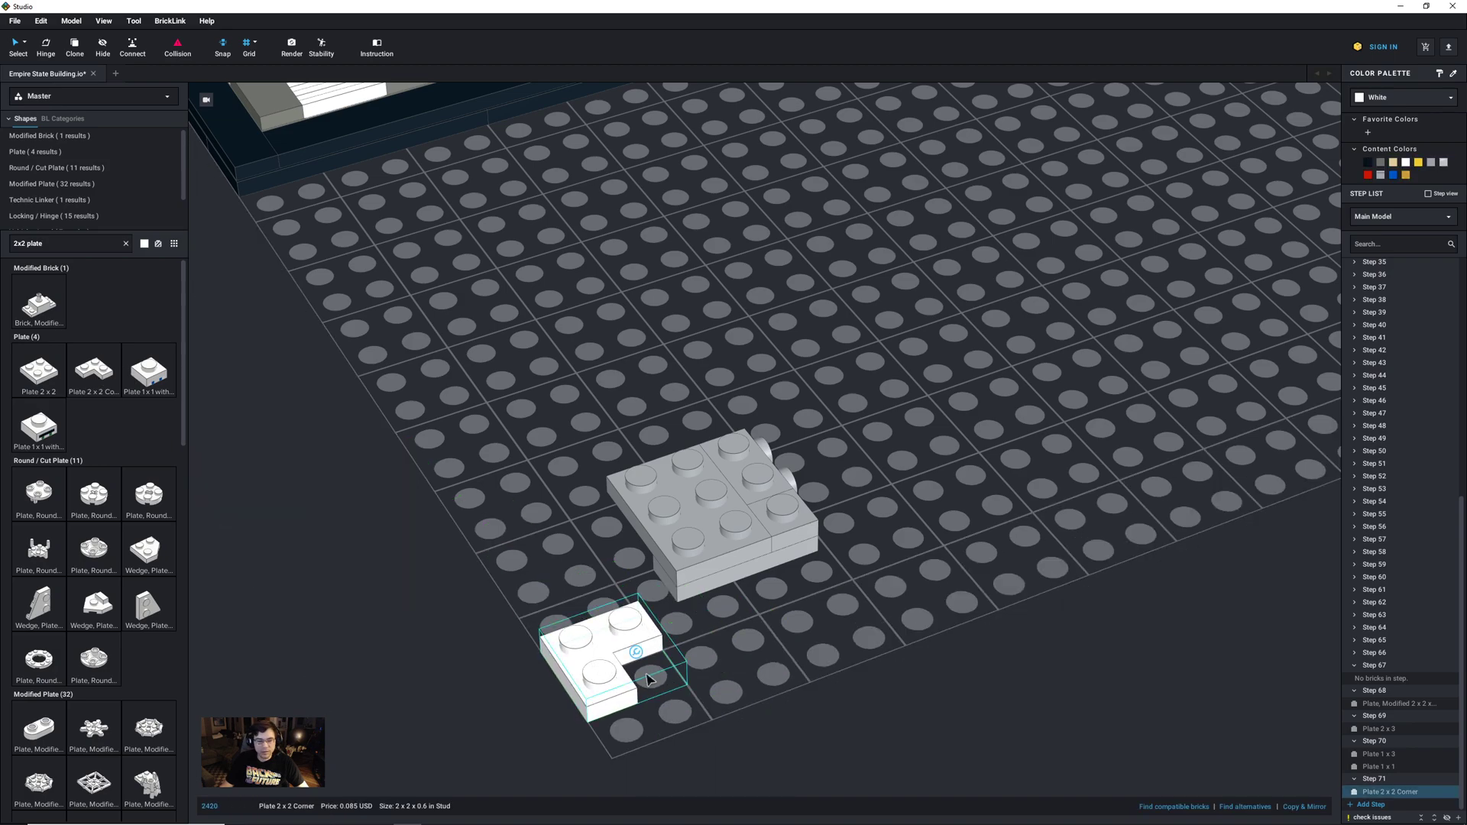
{"action": "key", "text": "Left"}
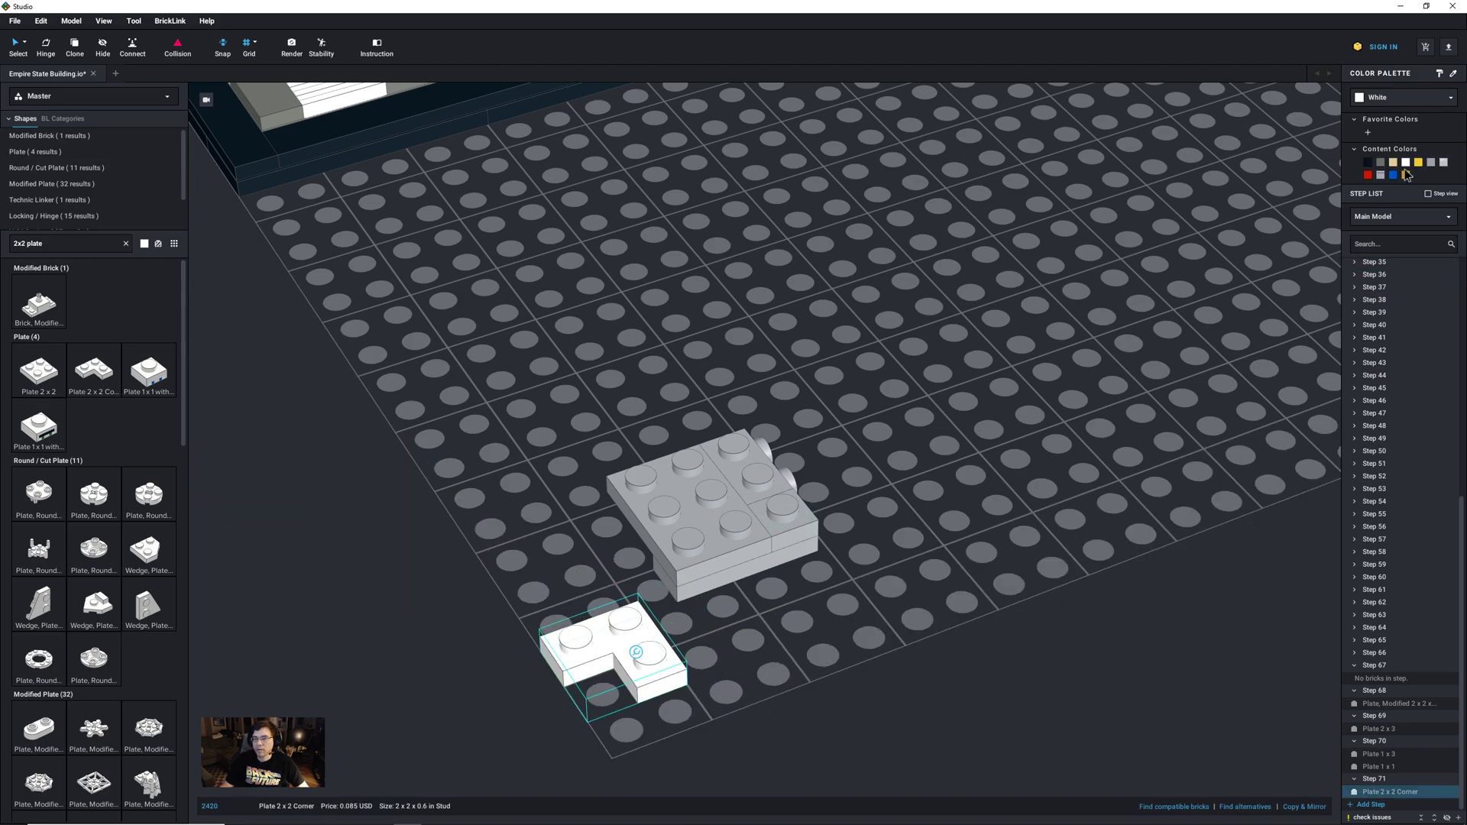
Step: Colour the corner plate Light Bluish Gray and join it beneath the end of the grey assembly opposite the side studs, leaving one stud exposed
{"action": "left_click", "coordinate": [1431, 162]}
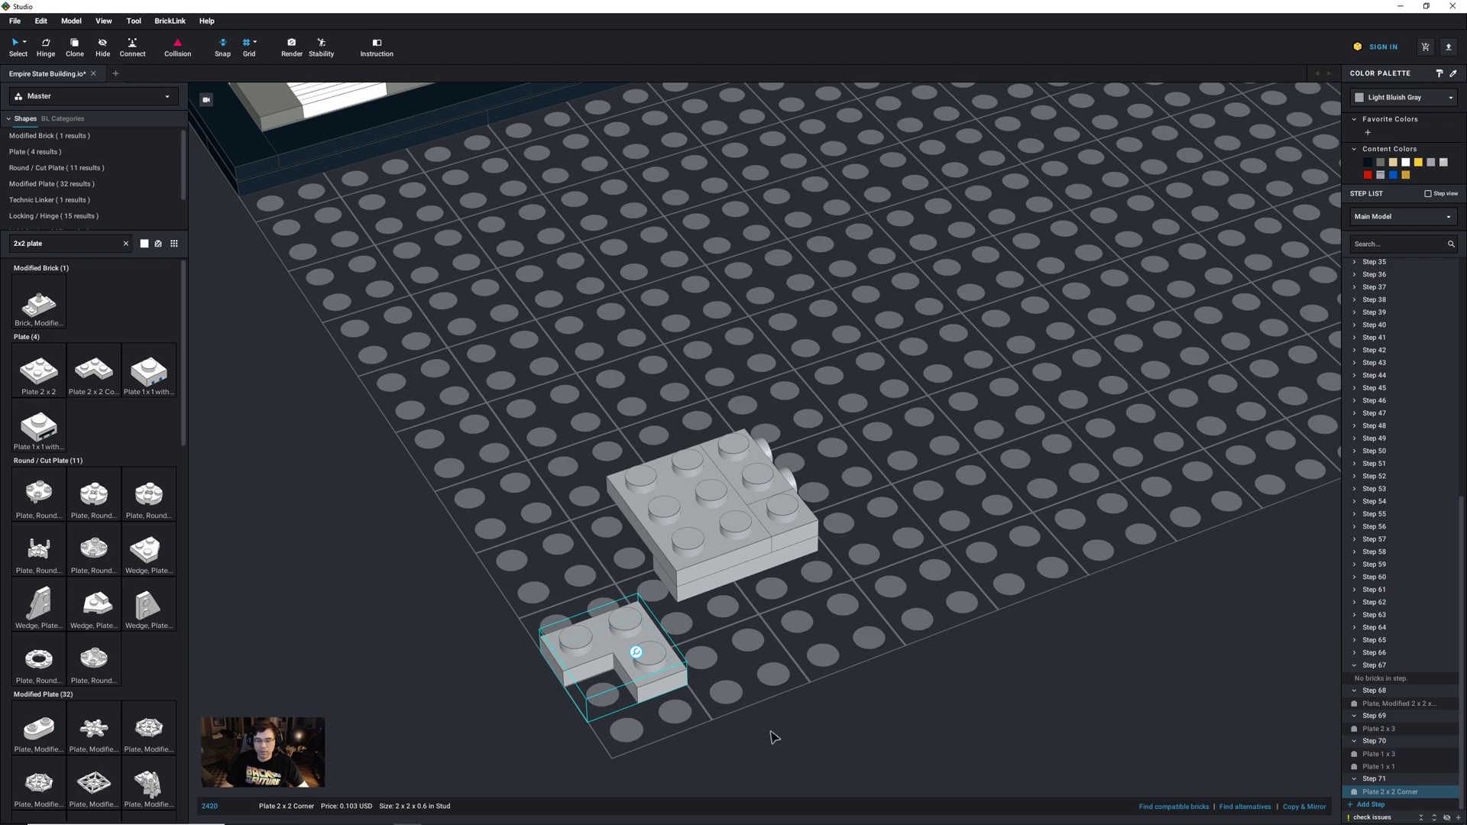
{"action": "left_click_drag", "start_coordinate": [564, 651], "coordinate": [612, 573]}
{"action": "mouse_move", "coordinate": [626, 622]}
{"action": "right_mouse_down"}
{"action": "mouse_move", "coordinate": [644, 622]}
{"action": "mouse_move", "coordinate": [625, 619]}
{"action": "right_mouse_up"}
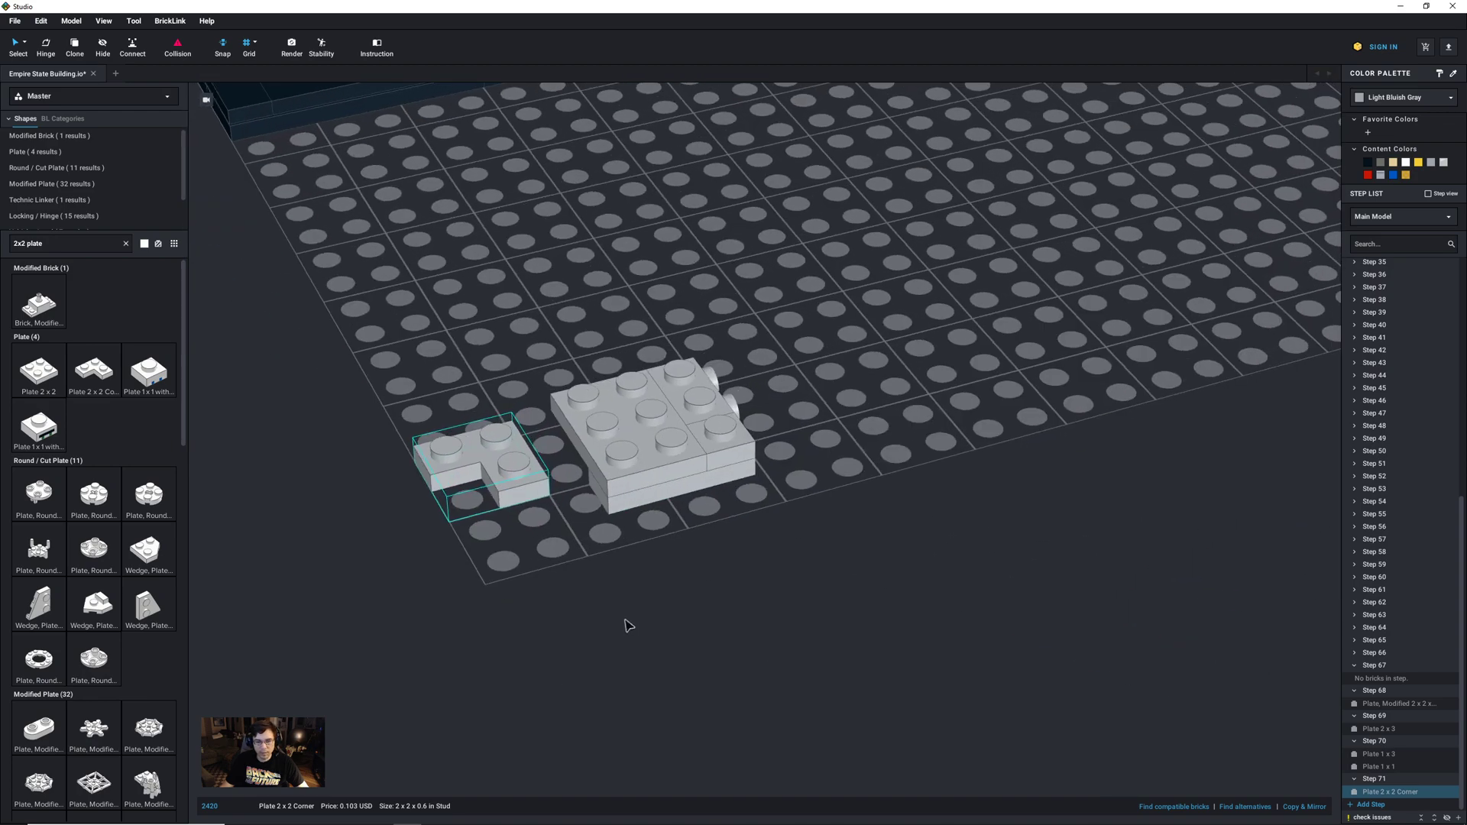
{"action": "left_click_drag", "start_coordinate": [497, 467], "coordinate": [474, 500]}
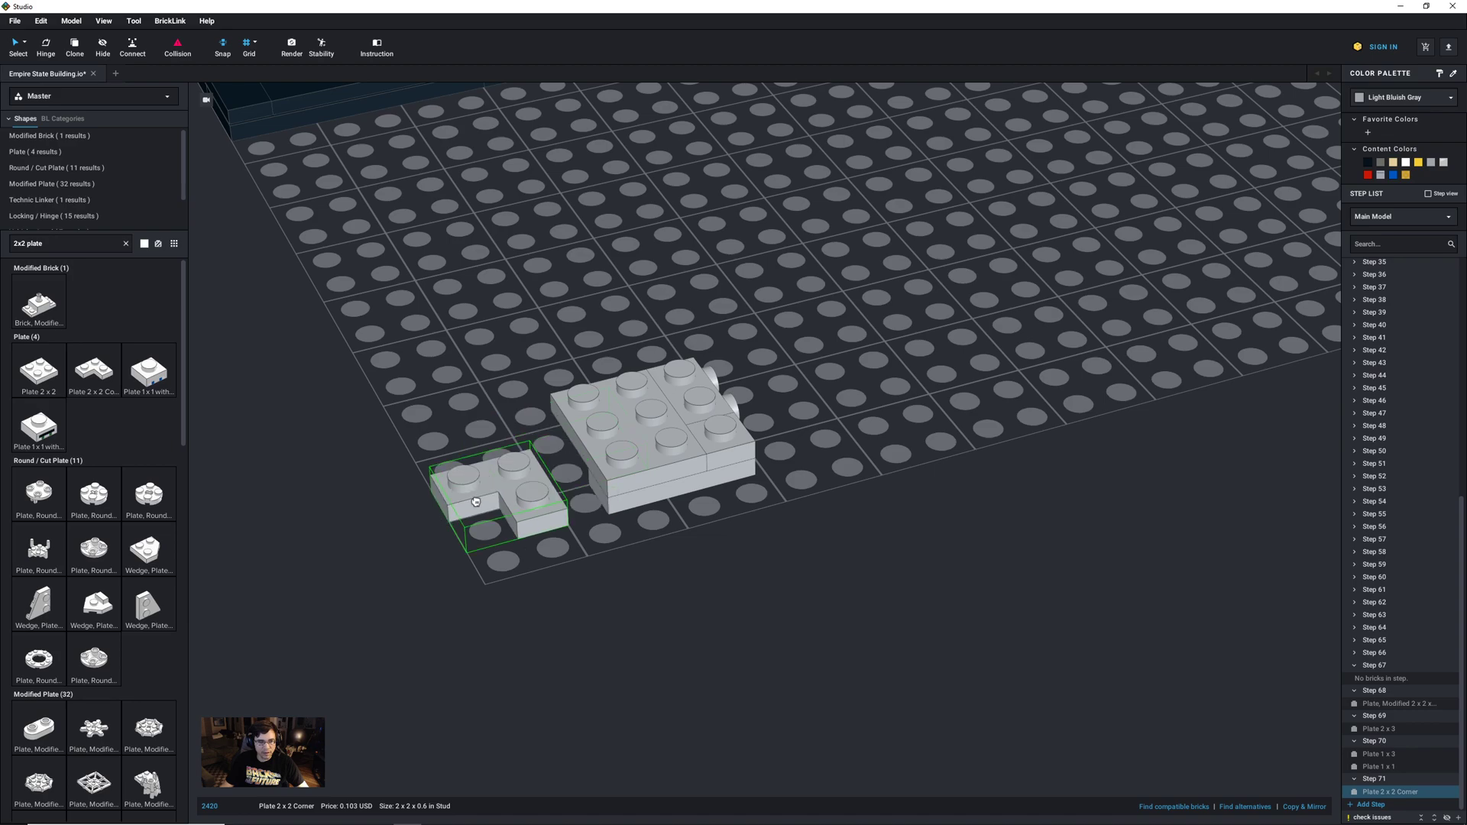
{"action": "left_click", "coordinate": [790, 530]}
{"action": "left_click_drag", "start_coordinate": [790, 530], "coordinate": [628, 383]}
{"action": "left_click_drag", "start_coordinate": [648, 478], "coordinate": [593, 530]}
Step: Deselect the joined grey parts and add building step 72
{"action": "left_click", "coordinate": [696, 617]}
{"action": "right_click_drag", "start_coordinate": [698, 619], "coordinate": [726, 622]}
{"action": "middle_click_drag", "start_coordinate": [726, 621], "coordinate": [684, 611]}
{"action": "right_click_drag", "start_coordinate": [688, 616], "coordinate": [662, 717]}
{"action": "middle_click_drag", "start_coordinate": [663, 711], "coordinate": [663, 713]}
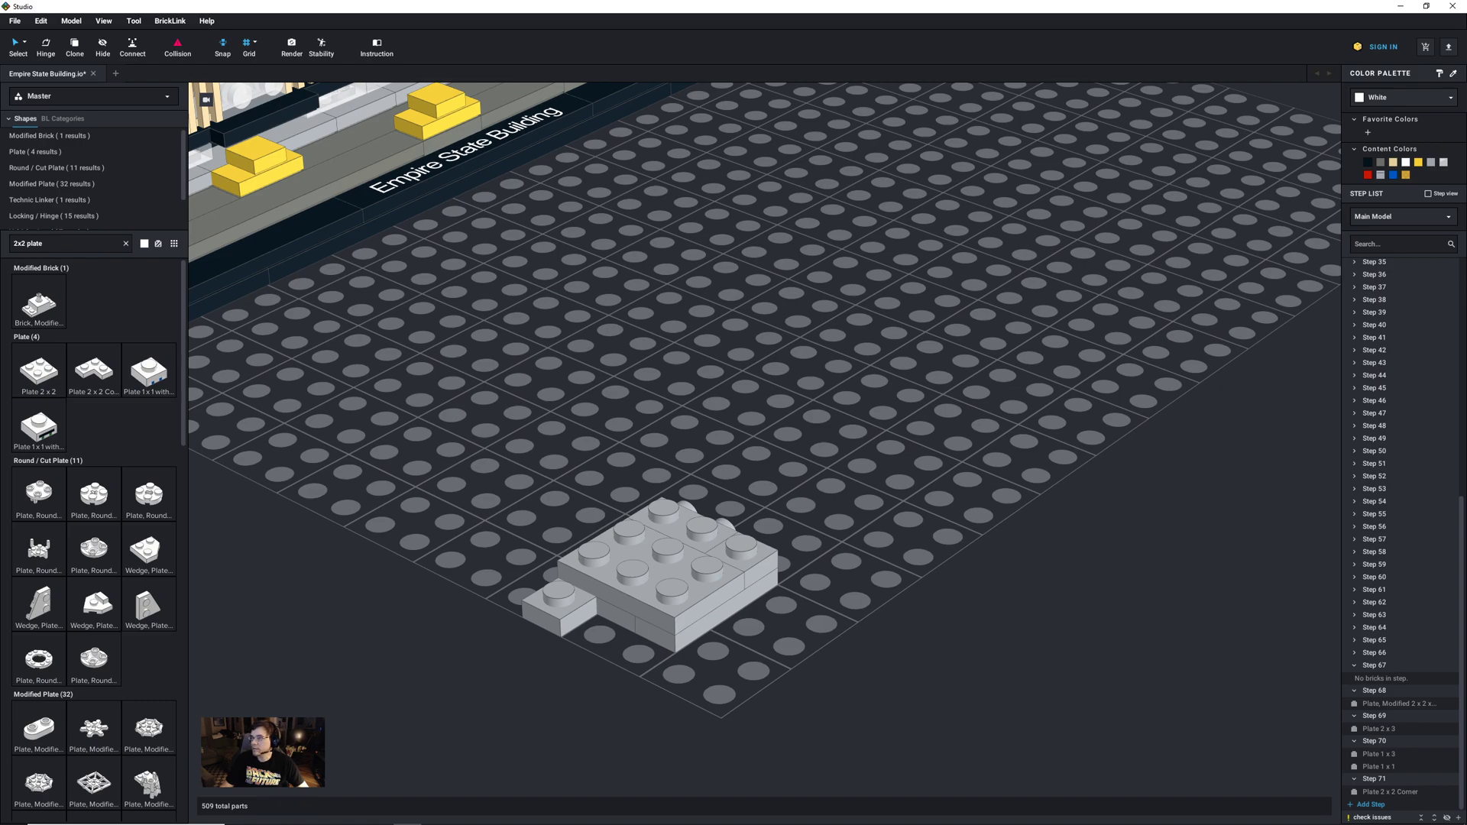
{"action": "left_click", "coordinate": [1370, 805]}
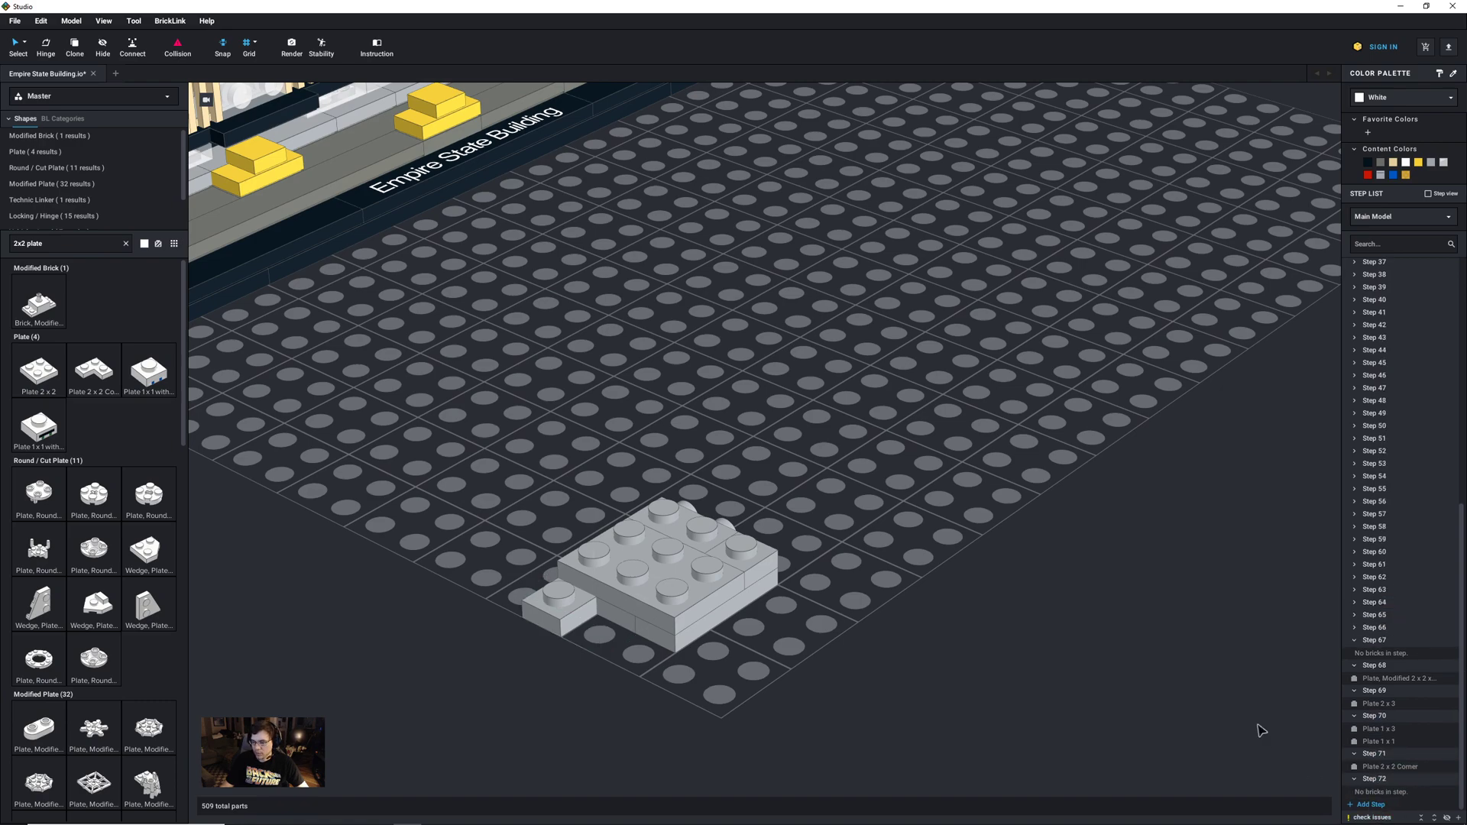
Step: Search the parts for "1x2 modif" and place a Plate, Modified 1 x 2 with Door Rail in Tan beside the grey assembly
{"action": "triple_click", "coordinate": [74, 243]}
{"action": "type", "text": "1cx"}
{"action": "key", "text": "BackSpace"}
{"action": "key", "text": "BackSpace"}
{"action": "type", "text": "x2 modif"}
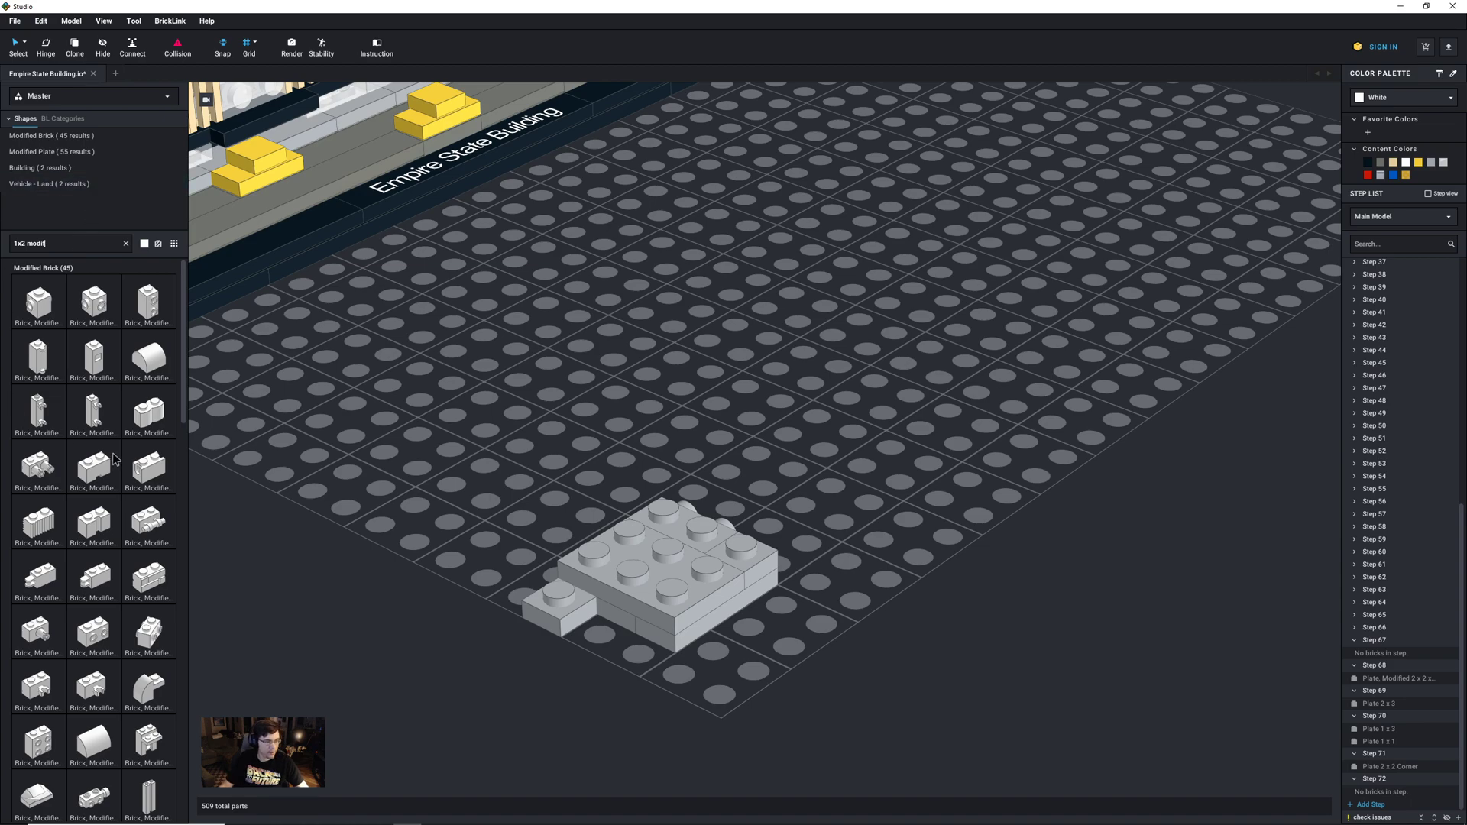
{"action": "scroll", "coordinate": [110, 457], "scroll_direction": "down", "scroll_amount": 10}
{"action": "scroll", "coordinate": [107, 463], "scroll_direction": "down", "scroll_amount": 1}
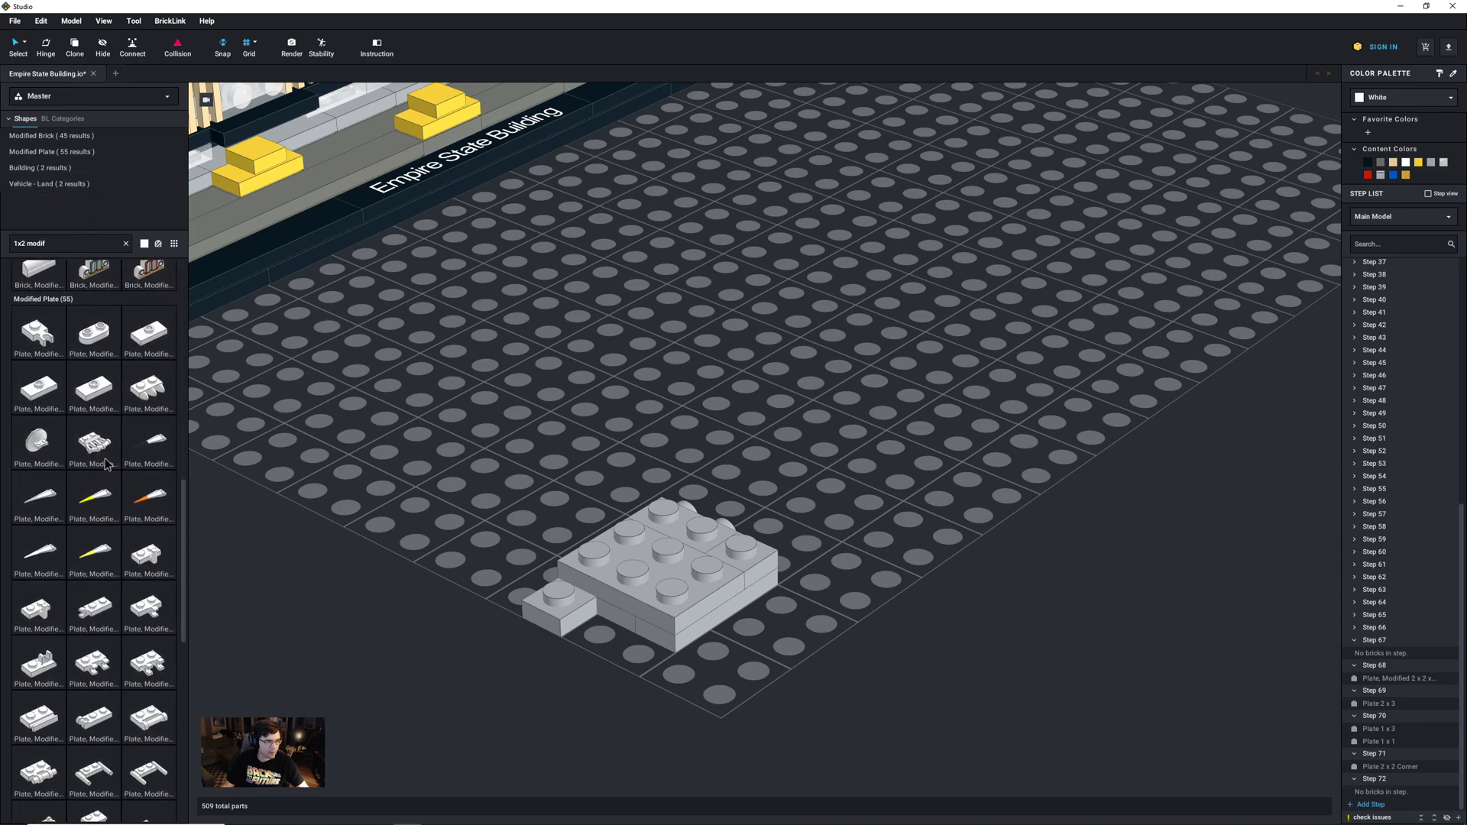
{"action": "scroll", "coordinate": [151, 466], "scroll_direction": "down", "scroll_amount": 1}
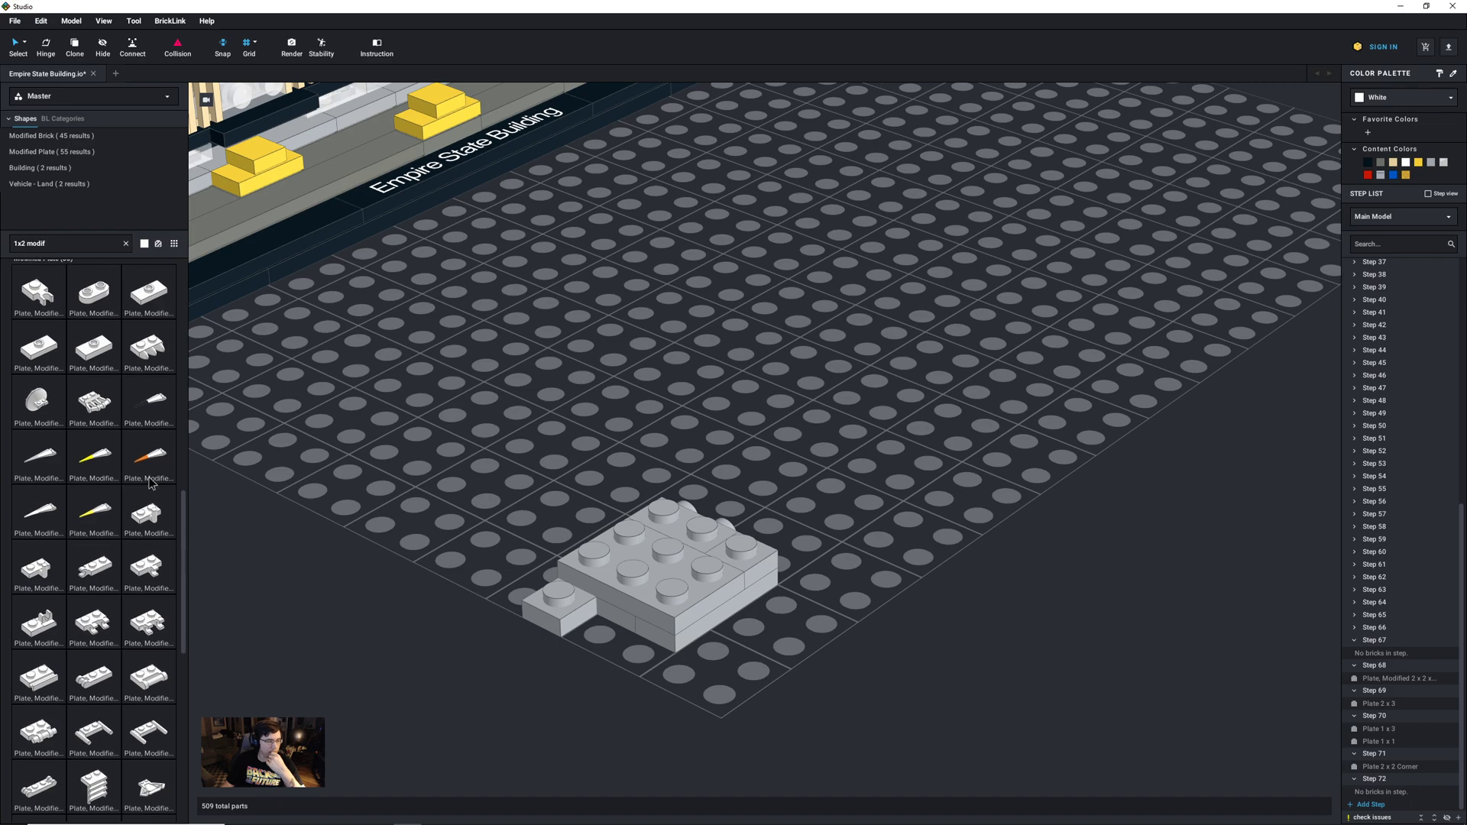
{"action": "left_click_drag", "start_coordinate": [38, 676], "coordinate": [772, 658]}
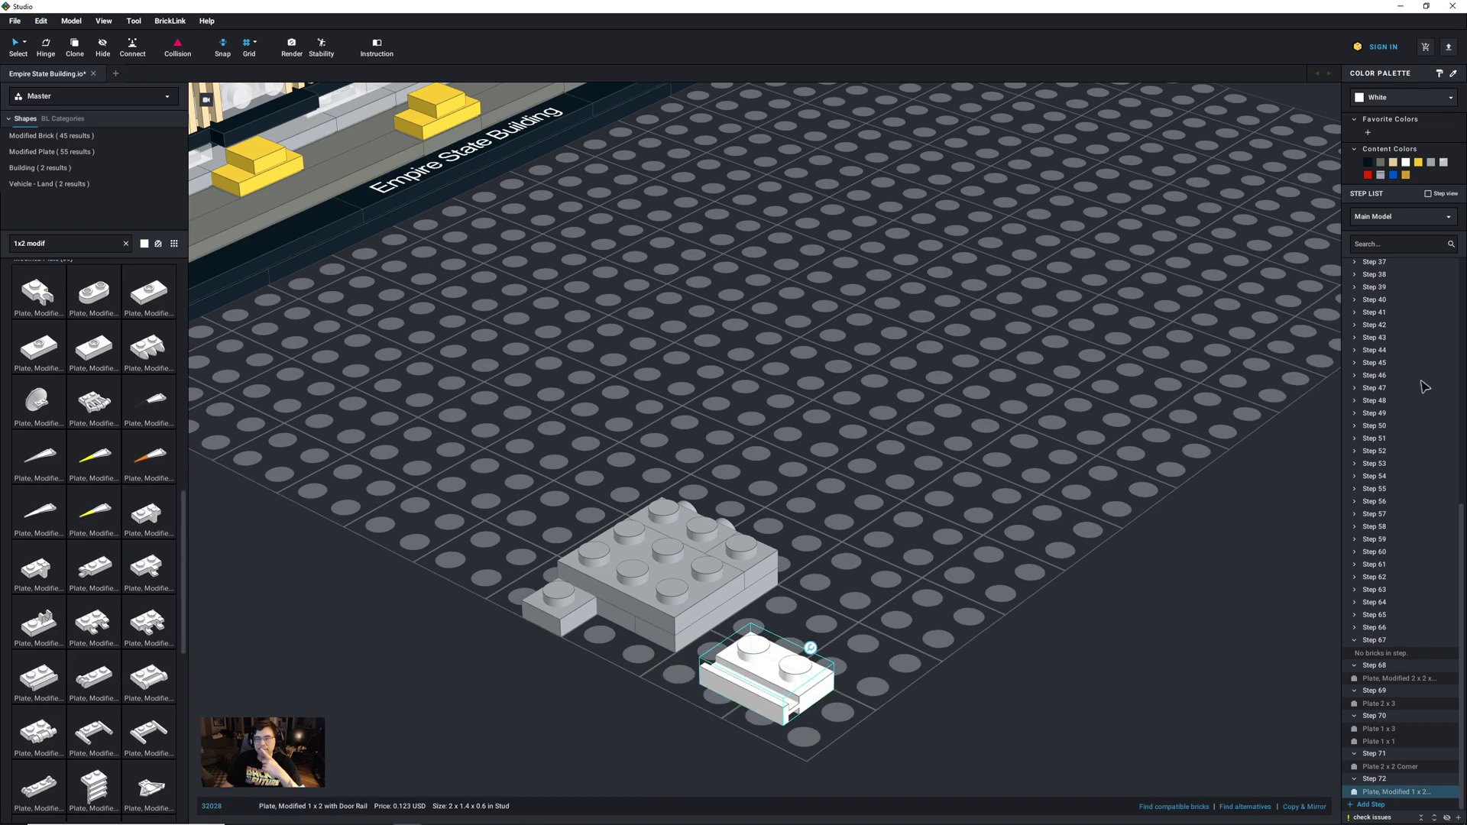
{"action": "left_click", "coordinate": [1397, 164]}
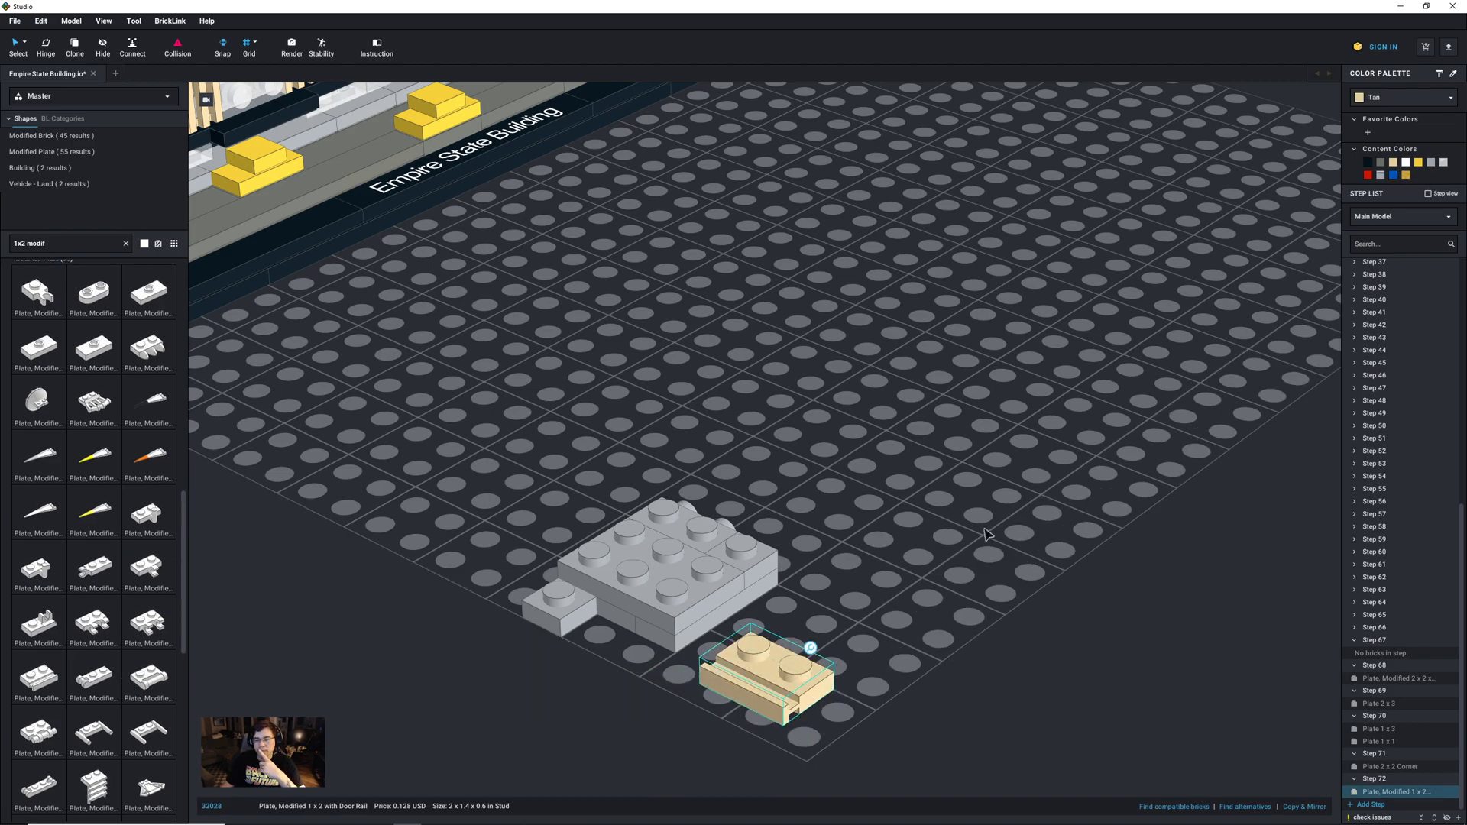
Step: Attach the tan door-rail plate on the corner plate's exposed stud with its rail facing outward, and add building step 73
{"action": "left_click_drag", "start_coordinate": [787, 707], "coordinate": [546, 602]}
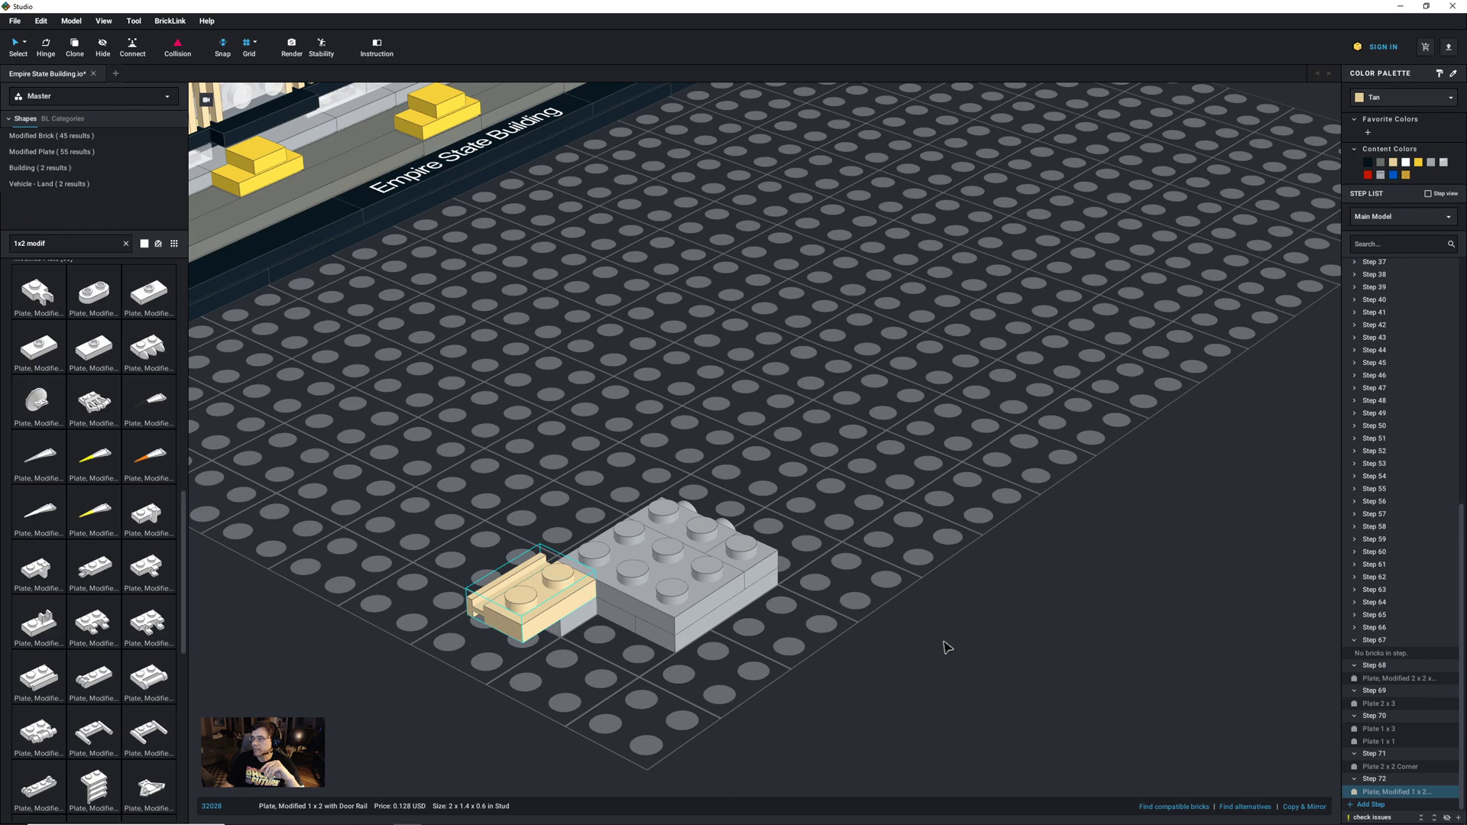
{"action": "left_click", "coordinate": [1371, 804]}
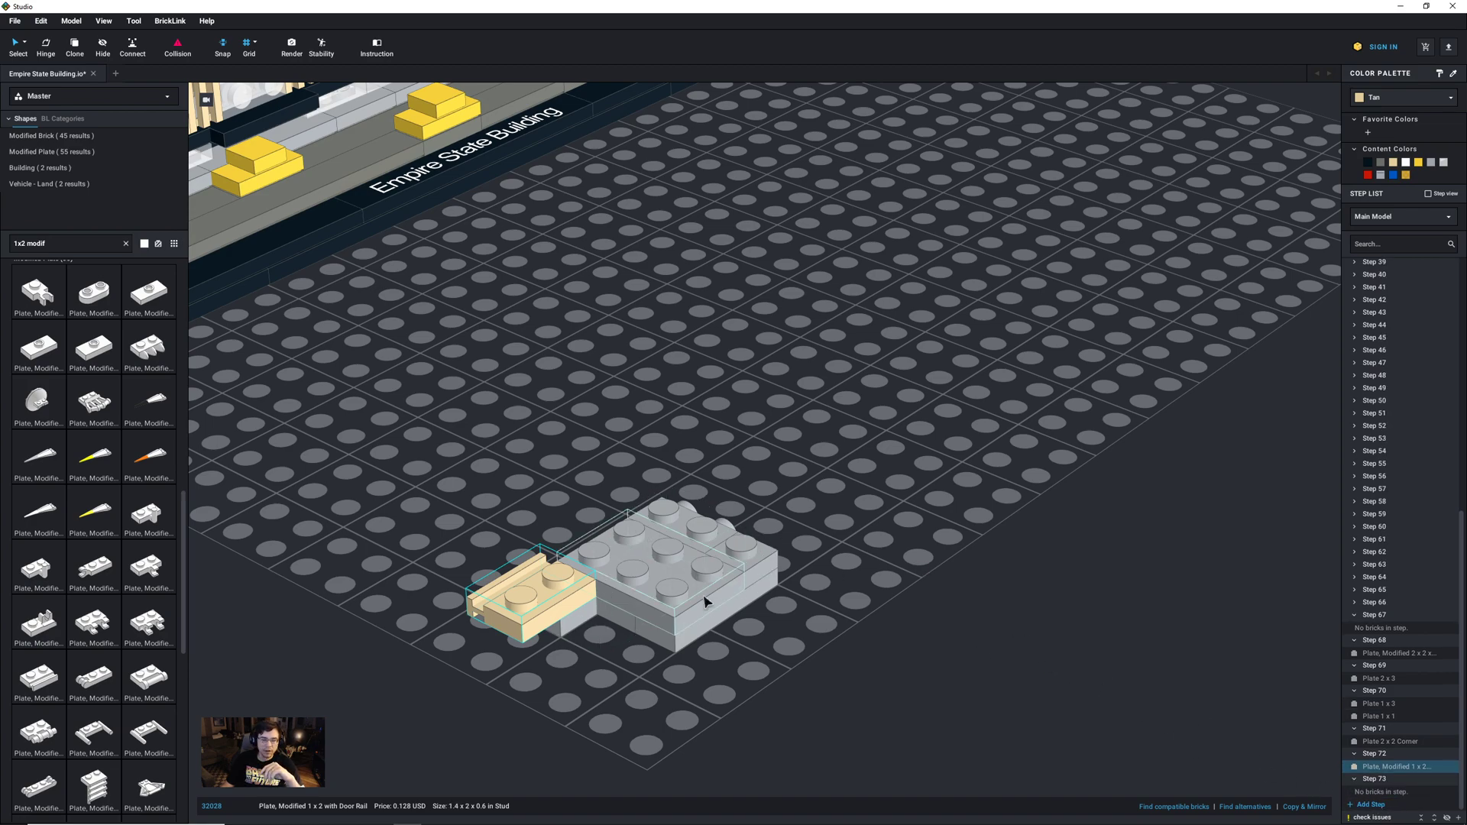
Step: Duplicate the five grey parts without the tan plate and place the copy on the free baseplate area beside the original
{"action": "scroll", "coordinate": [841, 638], "scroll_direction": "up", "scroll_amount": 3}
{"action": "middle_click_drag", "start_coordinate": [835, 644], "coordinate": [927, 530]}
{"action": "left_click_drag", "start_coordinate": [1069, 511], "coordinate": [904, 342]}
{"action": "key", "text": "ctrl+c"}
{"action": "key", "text": "ctrl+v"}
{"action": "left_click", "coordinate": [468, 451]}
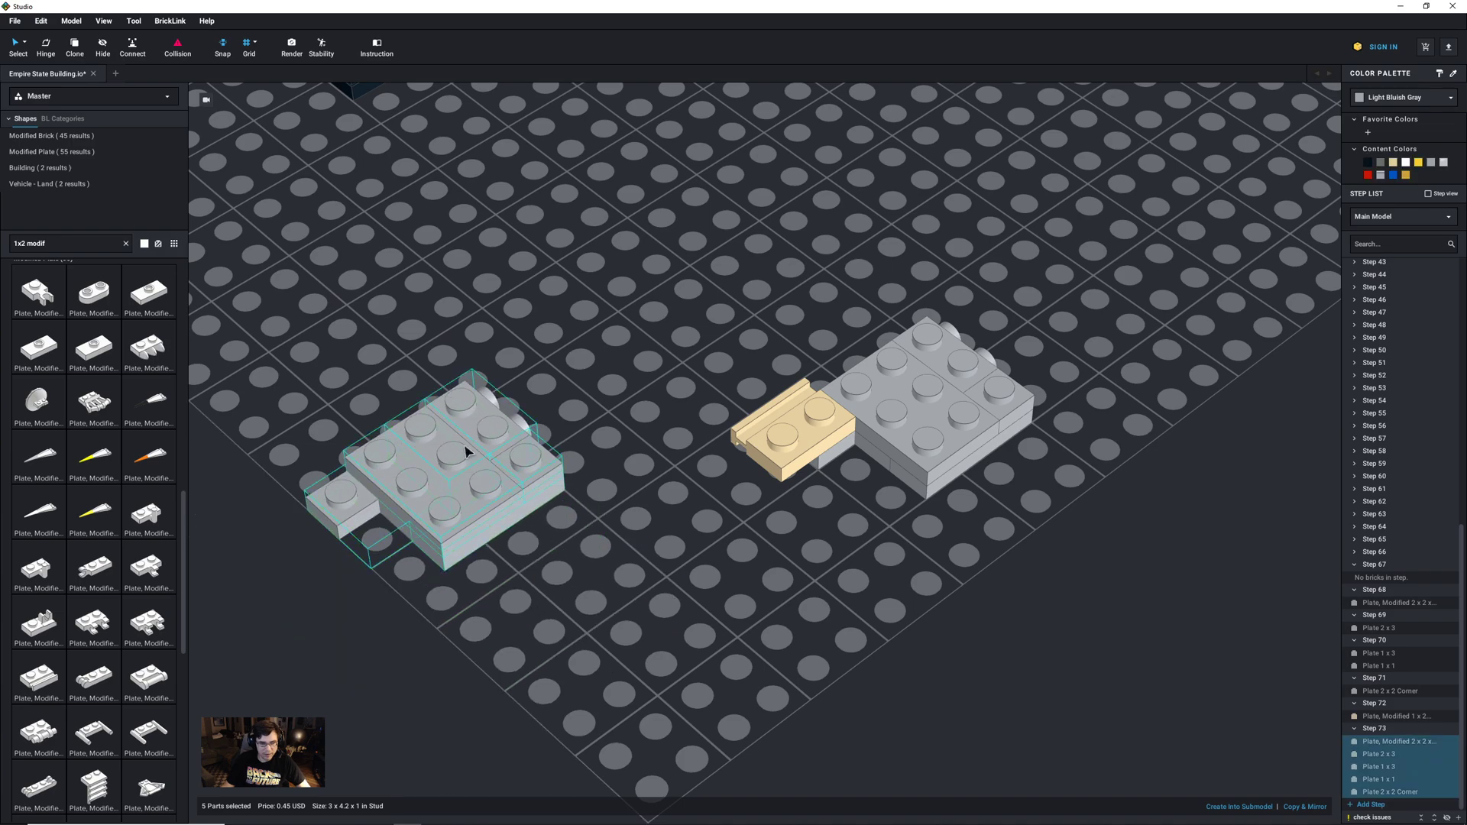
Step: Separate the modified 2 x 2 plate from the copy, with its side studs facing the opposite way, and set it in front
{"action": "left_click_drag", "start_coordinate": [498, 413], "coordinate": [535, 382]}
{"action": "left_click", "coordinate": [595, 323]}
{"action": "left_click_drag", "start_coordinate": [594, 323], "coordinate": [671, 278]}
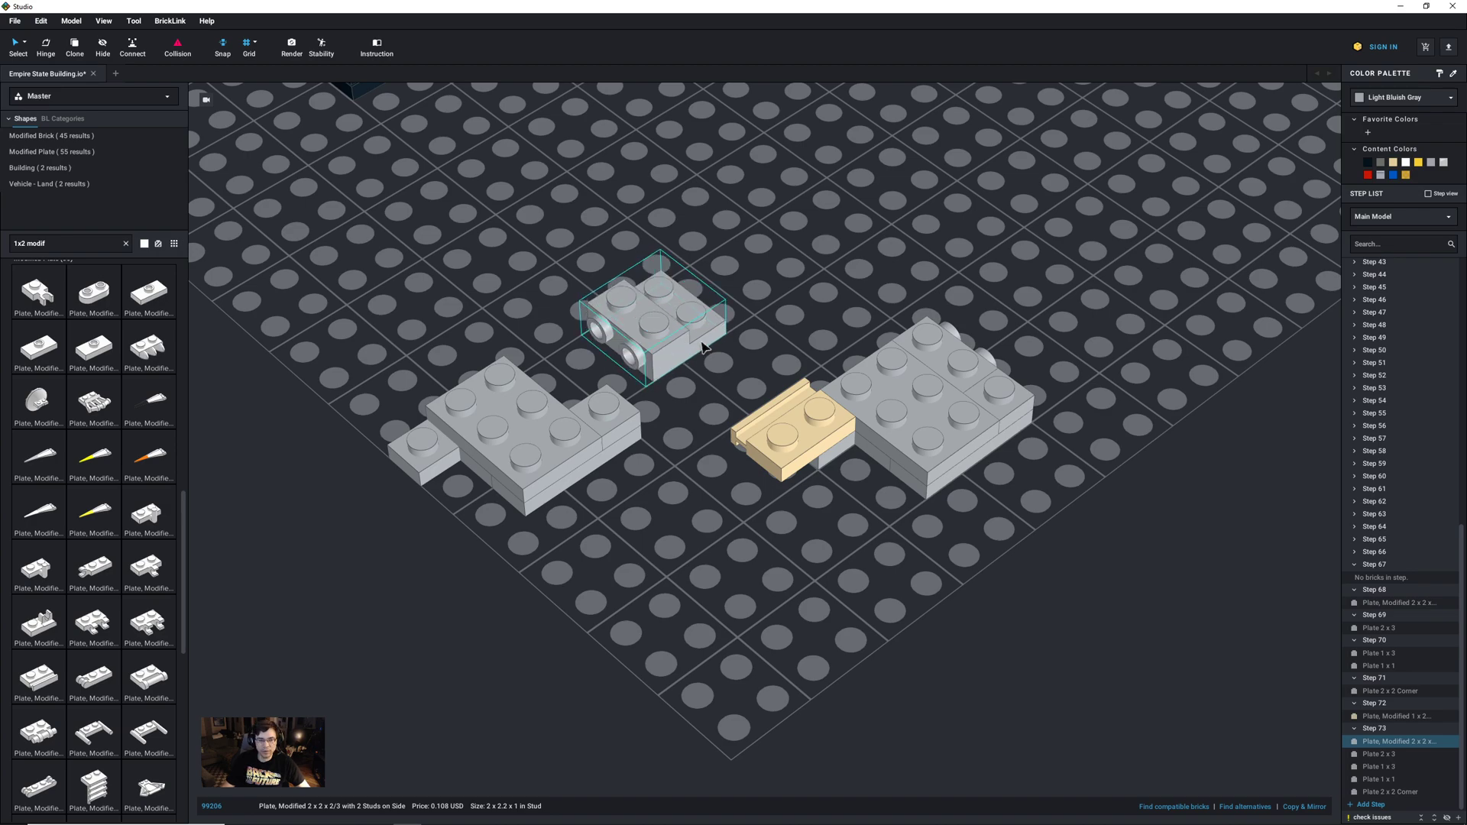
{"action": "left_click_drag", "start_coordinate": [668, 345], "coordinate": [633, 644]}
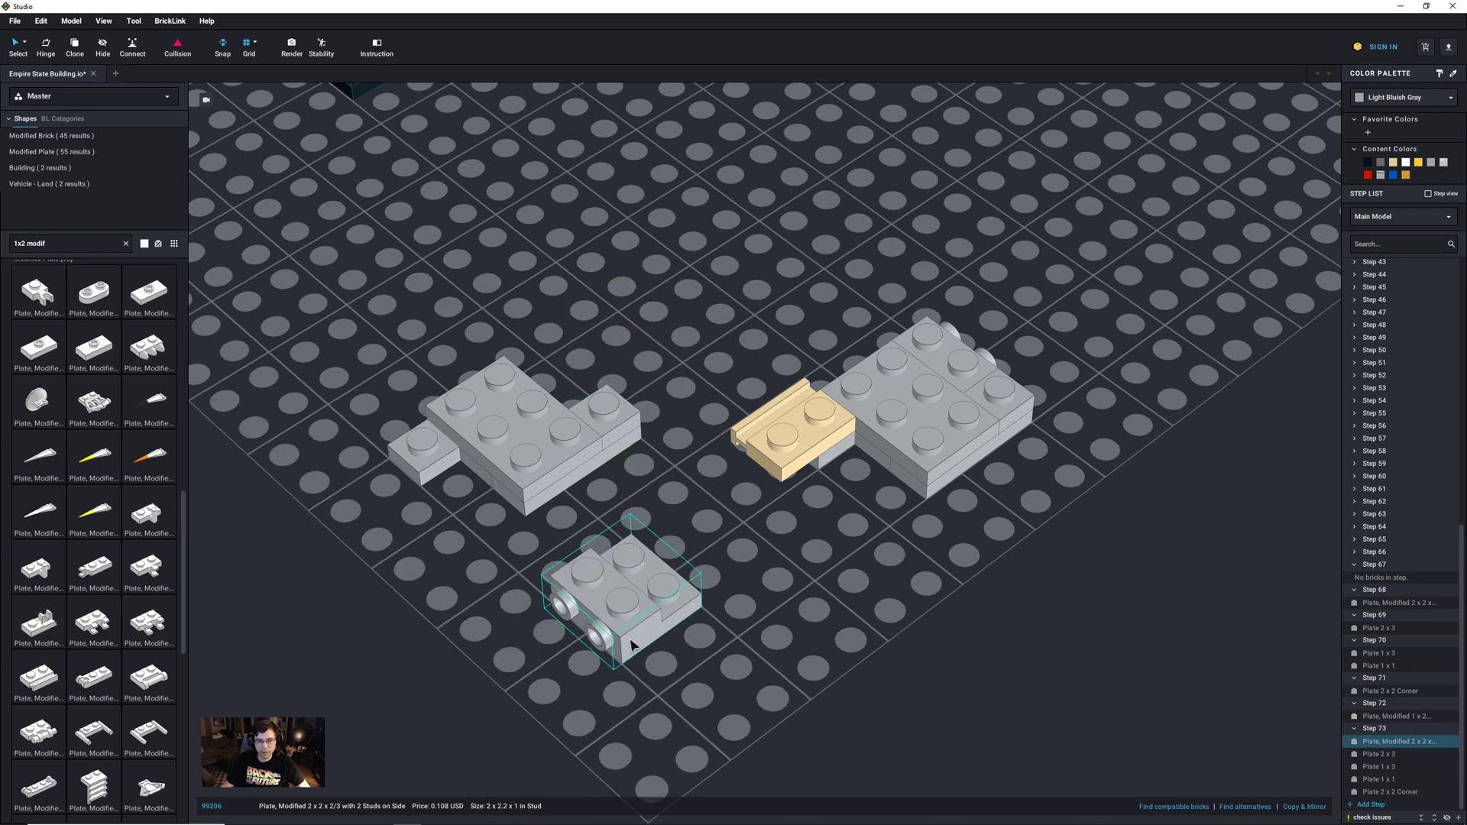
Step: Attach the copied 2 x 3 plate to the reversed modified 2 x 2 plate and shift the pair over by one stud
{"action": "left_click", "coordinate": [516, 443]}
{"action": "left_click_drag", "start_coordinate": [515, 443], "coordinate": [691, 582]}
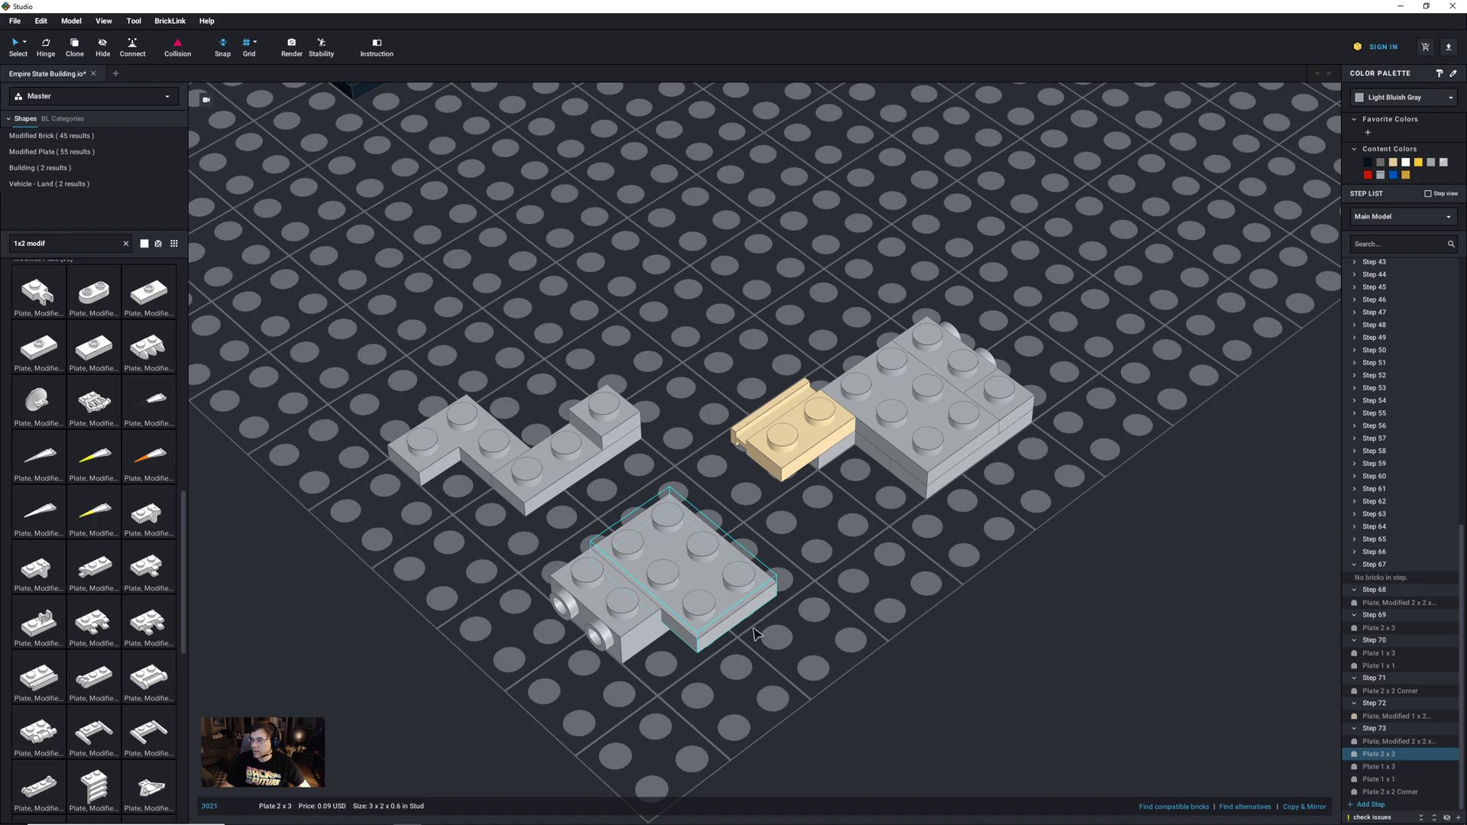
{"action": "left_click", "coordinate": [626, 592], "text": "ctrl"}
{"action": "left_click_drag", "start_coordinate": [626, 592], "coordinate": [576, 633]}
{"action": "left_click", "coordinate": [710, 550]}
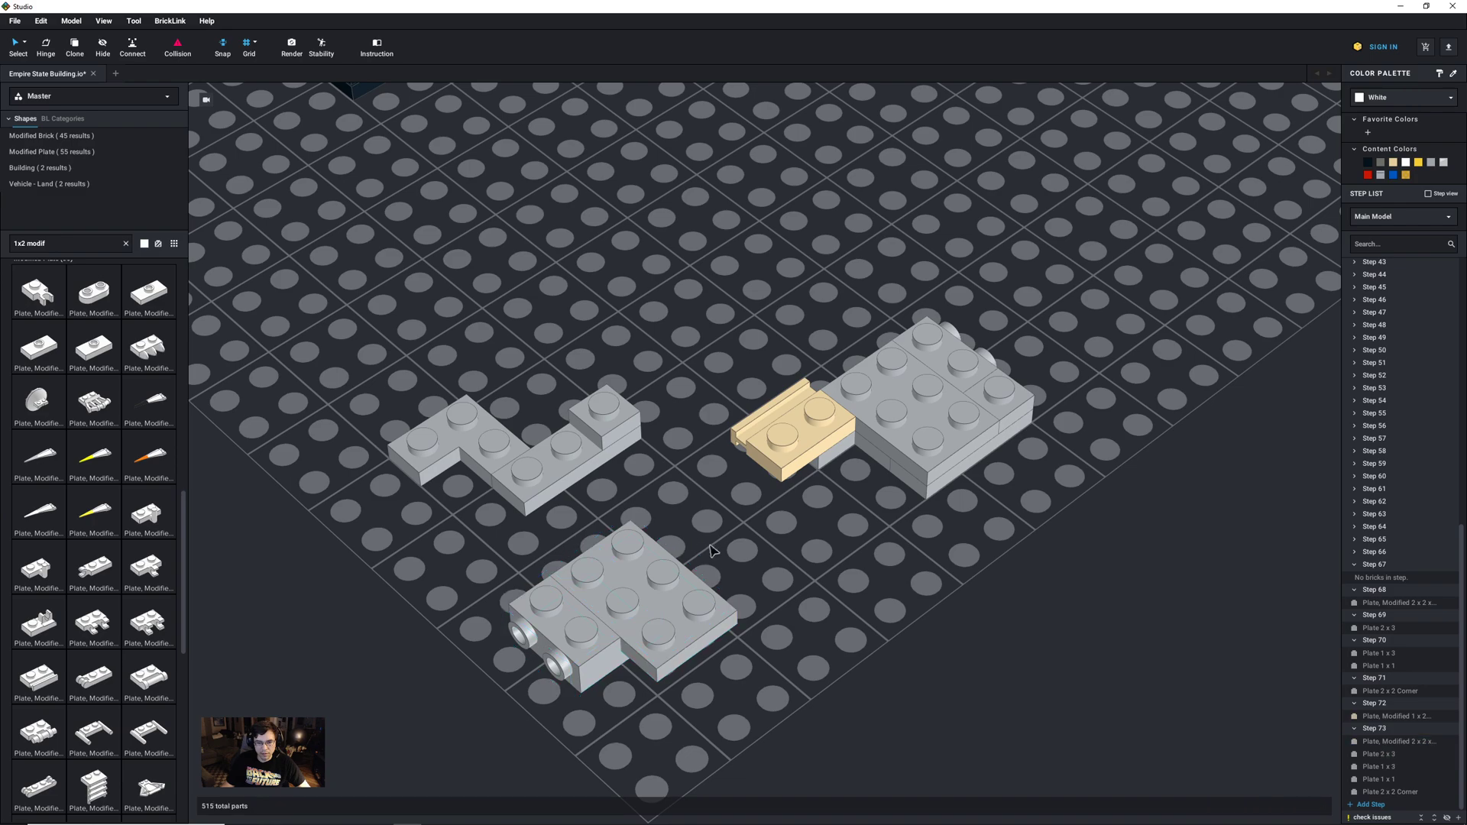
Step: Rotate the copied 1 x 3 and 1 x 1 plates together a half turn and attach them along the copied assembly's front edge
{"action": "left_click", "coordinate": [486, 442]}
{"action": "right_click_drag", "start_coordinate": [961, 510], "coordinate": [671, 551]}
{"action": "middle_click_drag", "start_coordinate": [670, 551], "coordinate": [751, 518]}
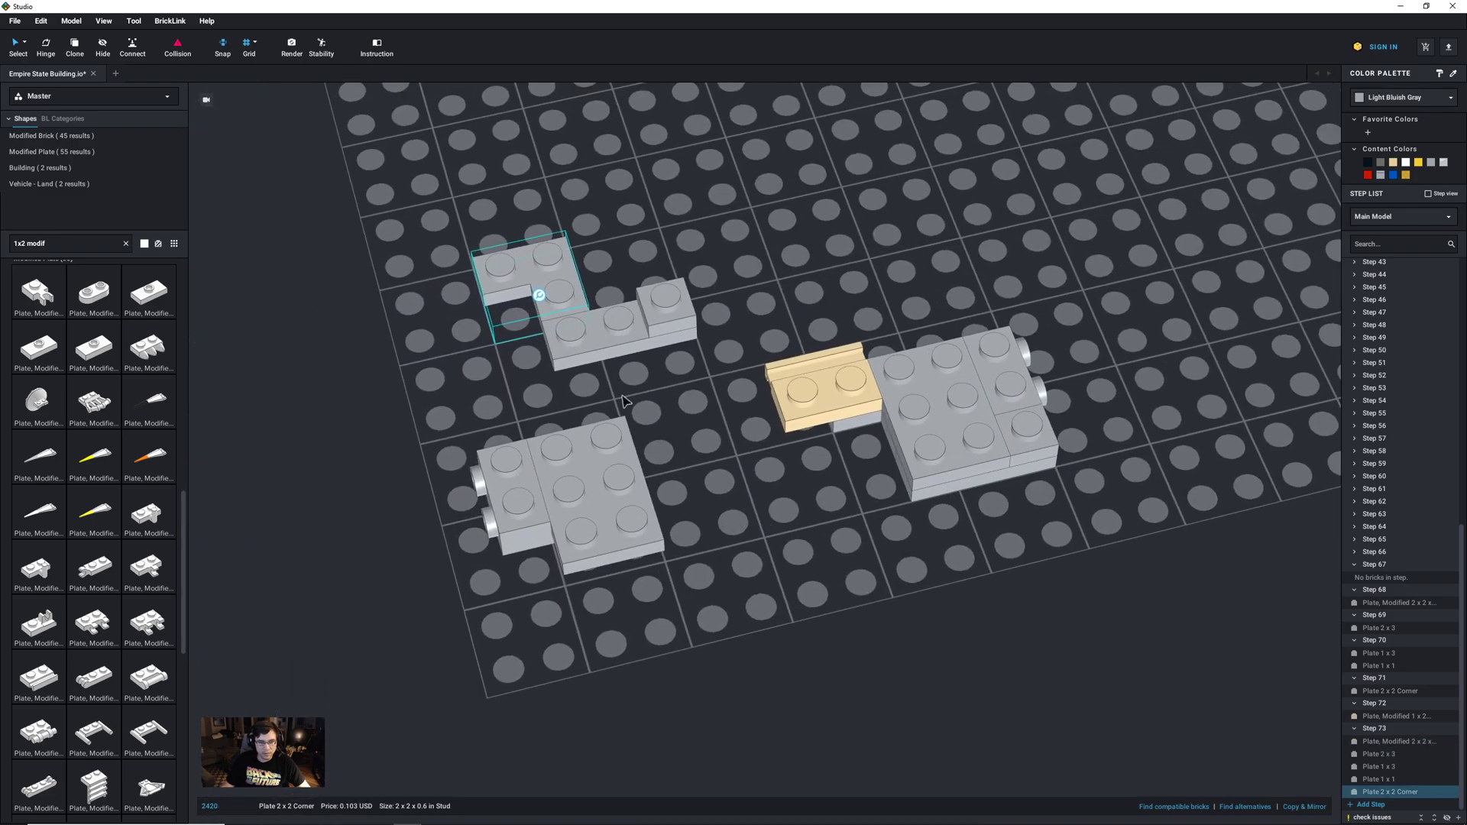
{"action": "left_click", "coordinate": [628, 334]}
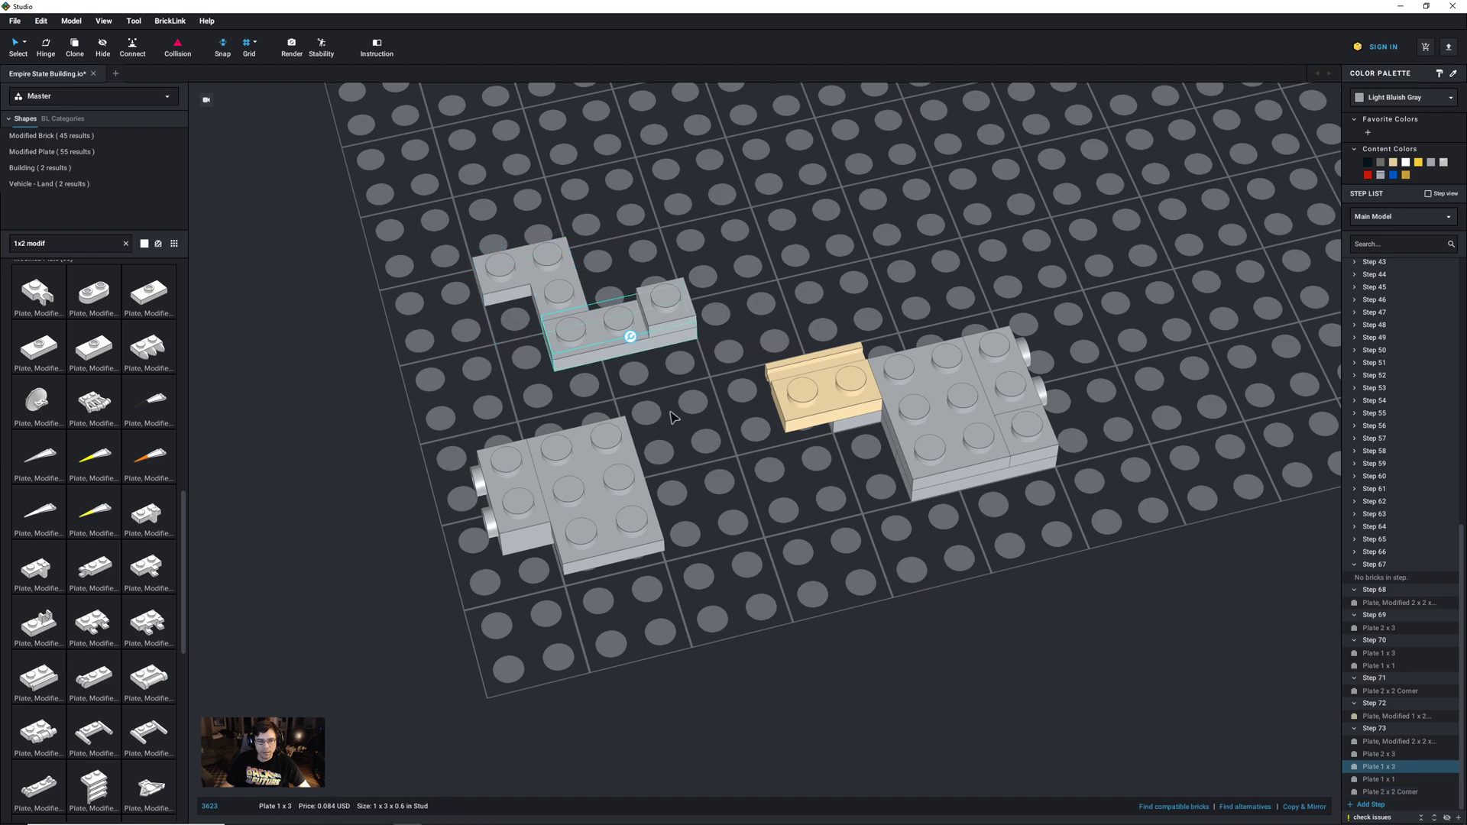
{"action": "left_click", "coordinate": [670, 319], "text": "ctrl"}
{"action": "key", "text": "Right"}
{"action": "key", "text": "Right"}
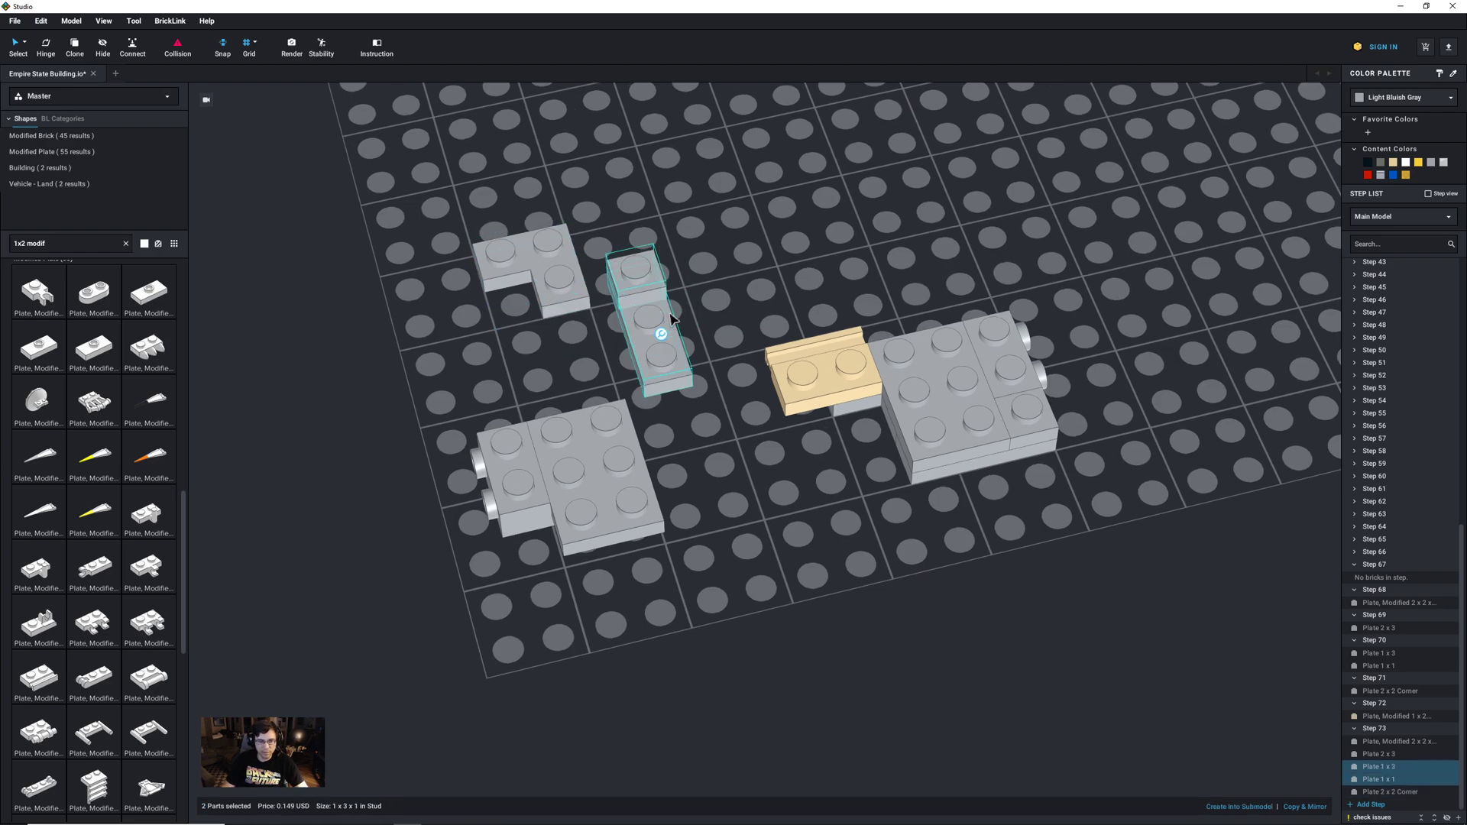
{"action": "left_click_drag", "start_coordinate": [661, 320], "coordinate": [573, 547]}
Step: Rotate the copied 2 x 2 corner plate to mirror the original and attach it beneath the free end of the tan plate
{"action": "left_click", "coordinate": [549, 285]}
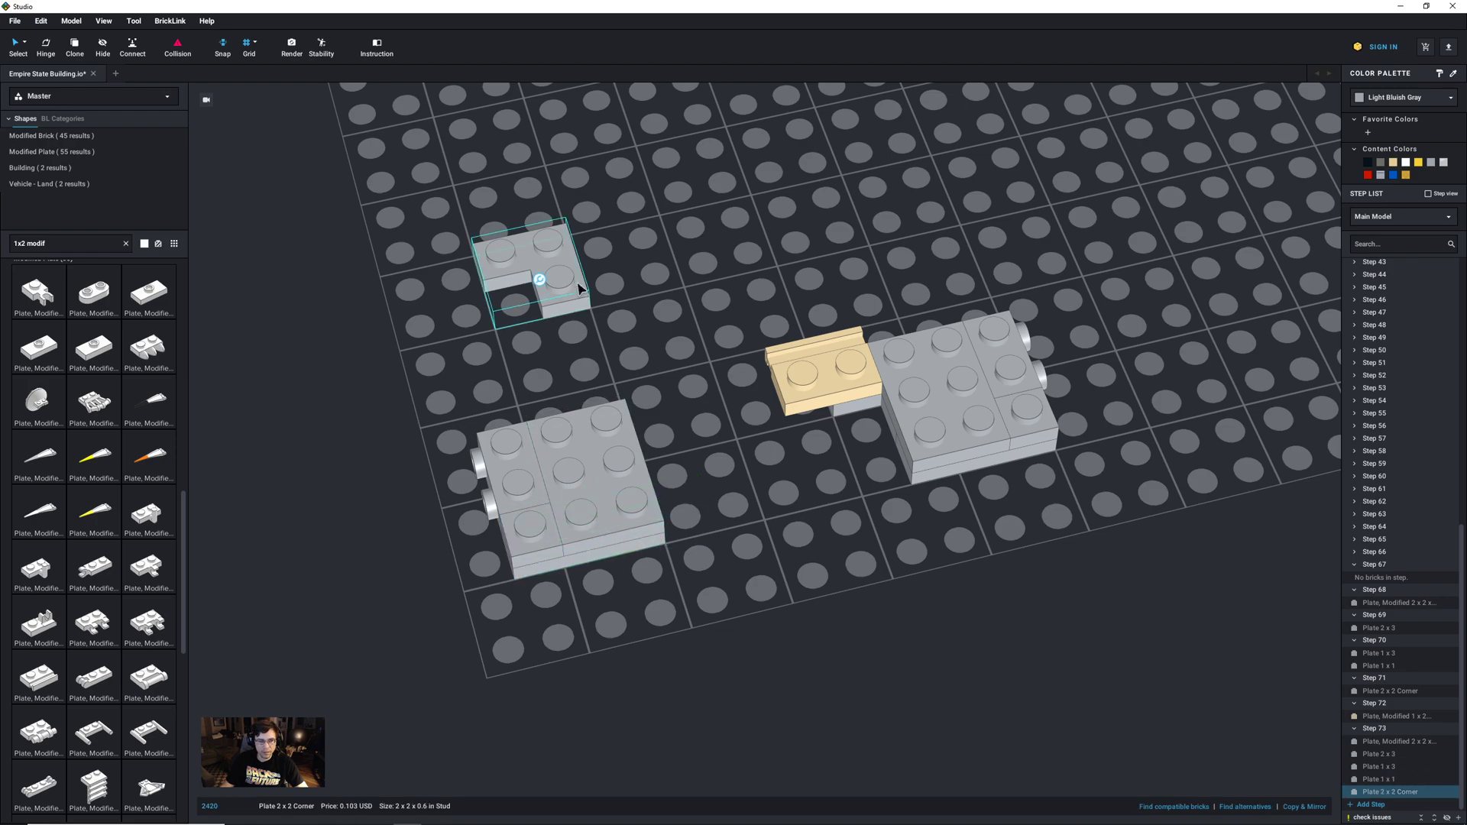
{"action": "key", "text": "Right"}
{"action": "key", "text": "Right"}
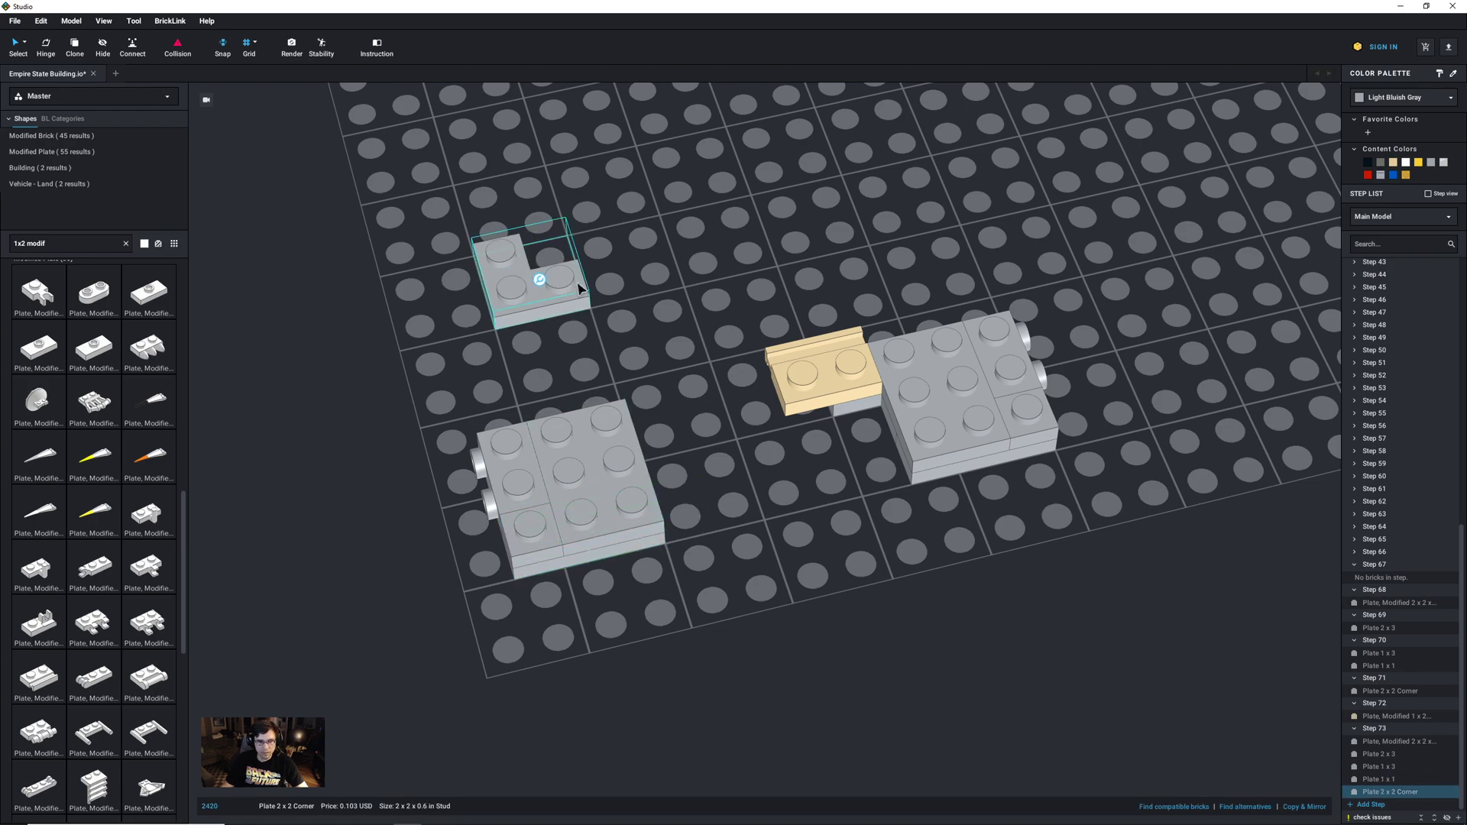
{"action": "key", "text": "Right"}
{"action": "left_click_drag", "start_coordinate": [544, 277], "coordinate": [799, 428]}
Step: Attach the four-part mirrored assembly onto the corner plate beside the tan plate, and add building step 74
{"action": "left_click", "coordinate": [564, 508]}
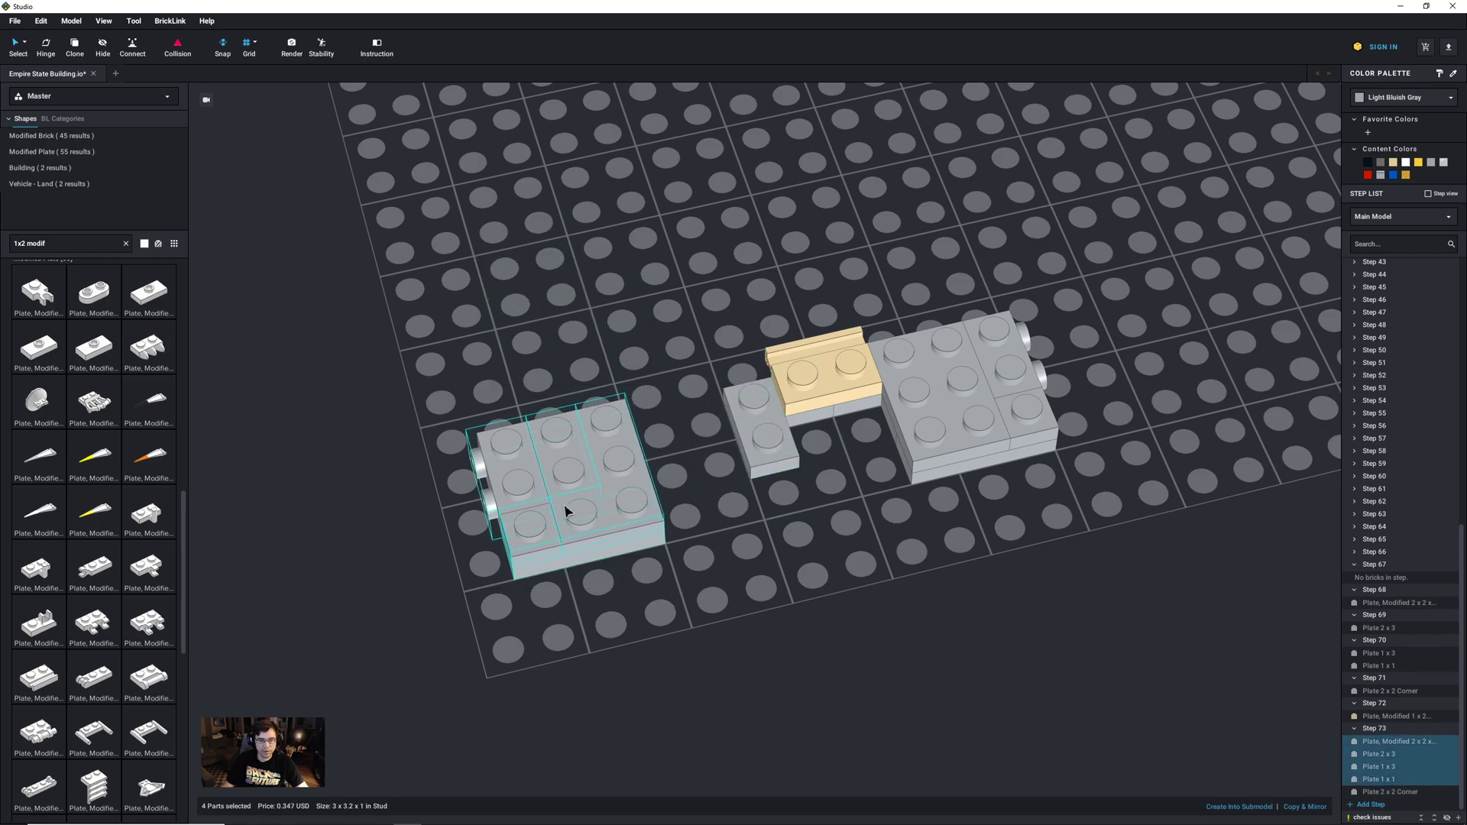
{"action": "left_click_drag", "start_coordinate": [597, 529], "coordinate": [692, 497]}
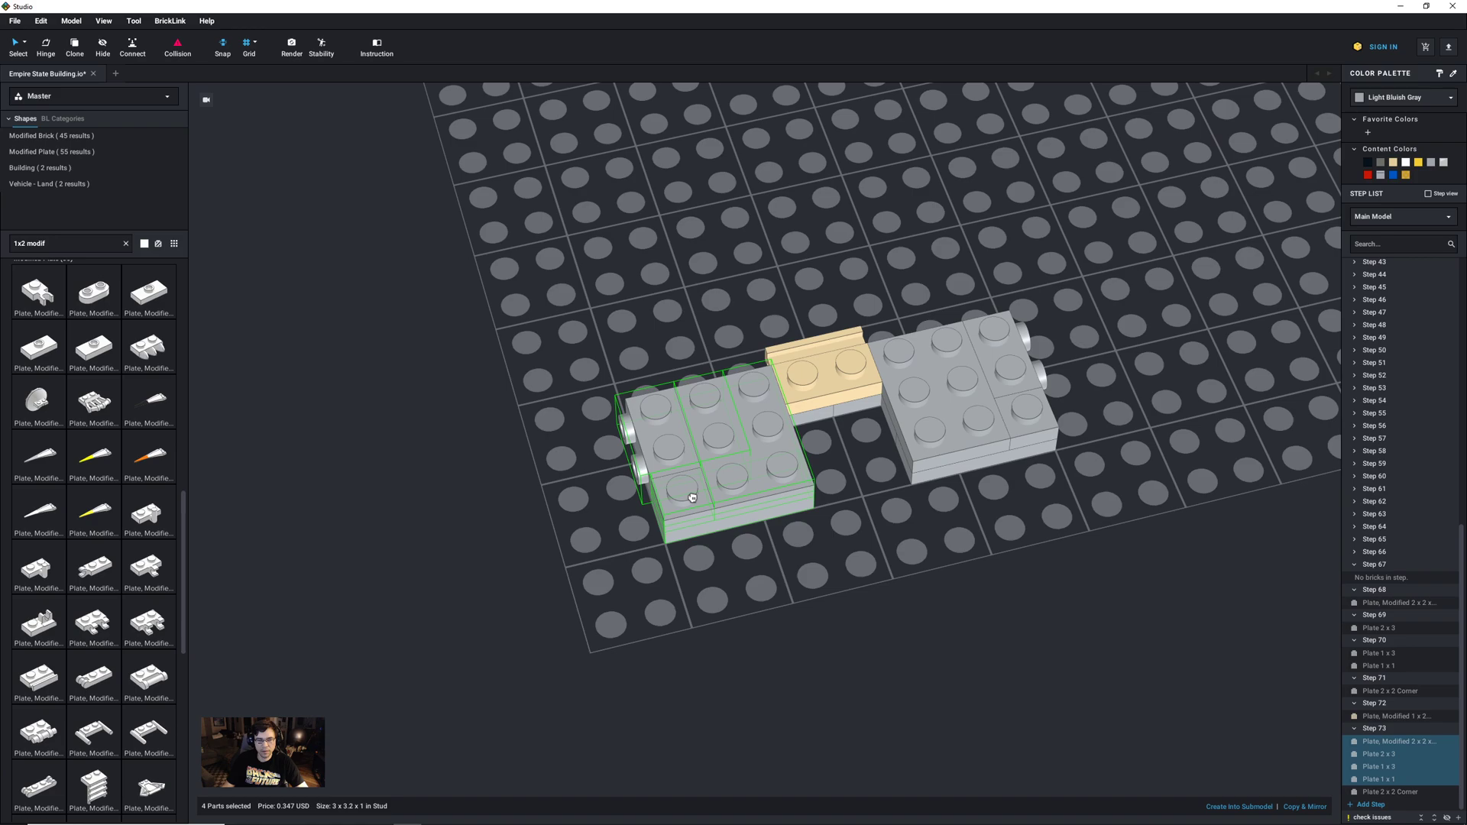
{"action": "left_click", "coordinate": [662, 583]}
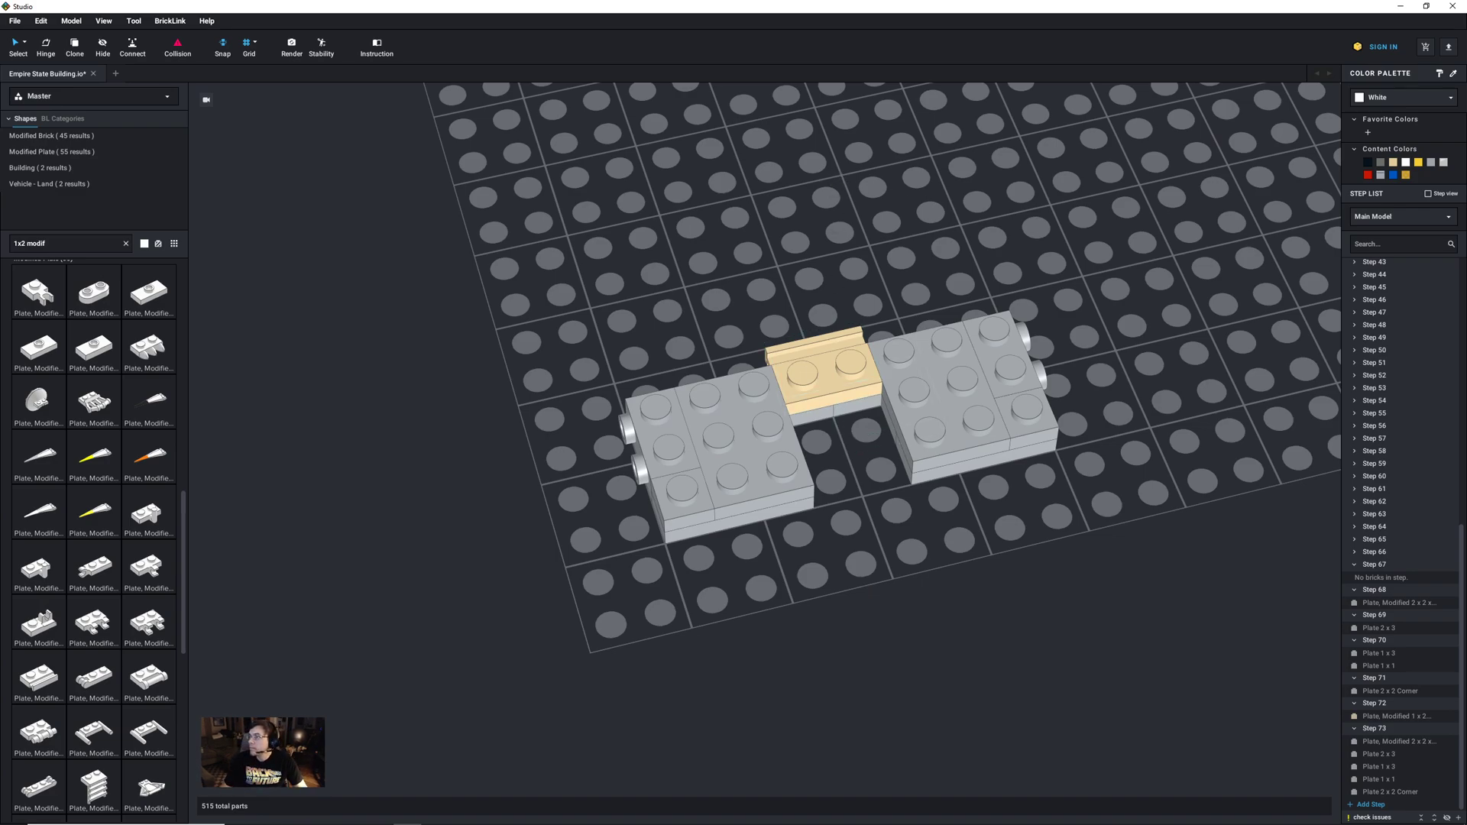
{"action": "left_click", "coordinate": [1370, 805]}
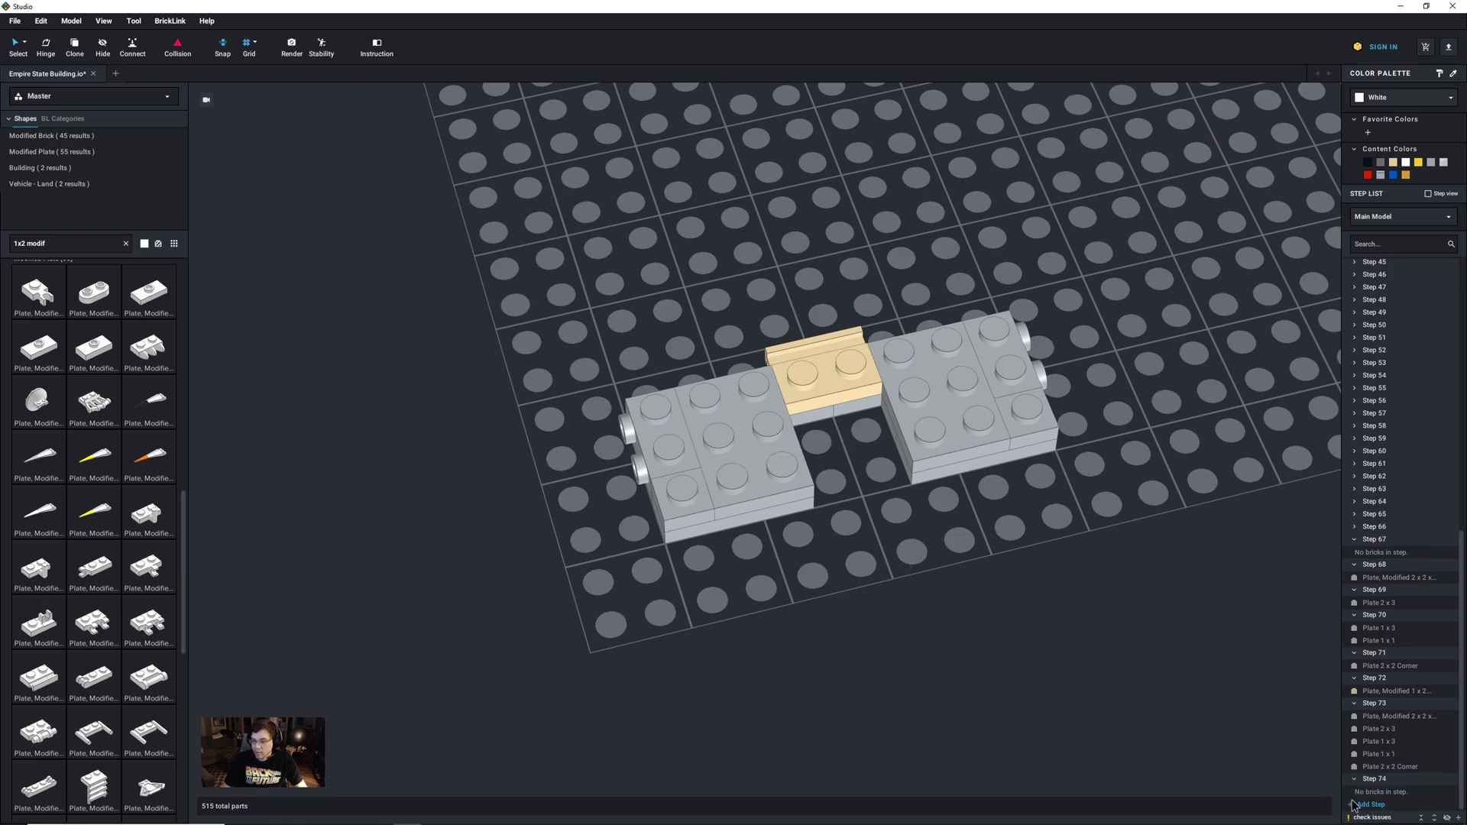
Step: Clear the parts search and select a tan tile on the building's facade to identify the part used there
{"action": "left_click", "coordinate": [58, 245]}
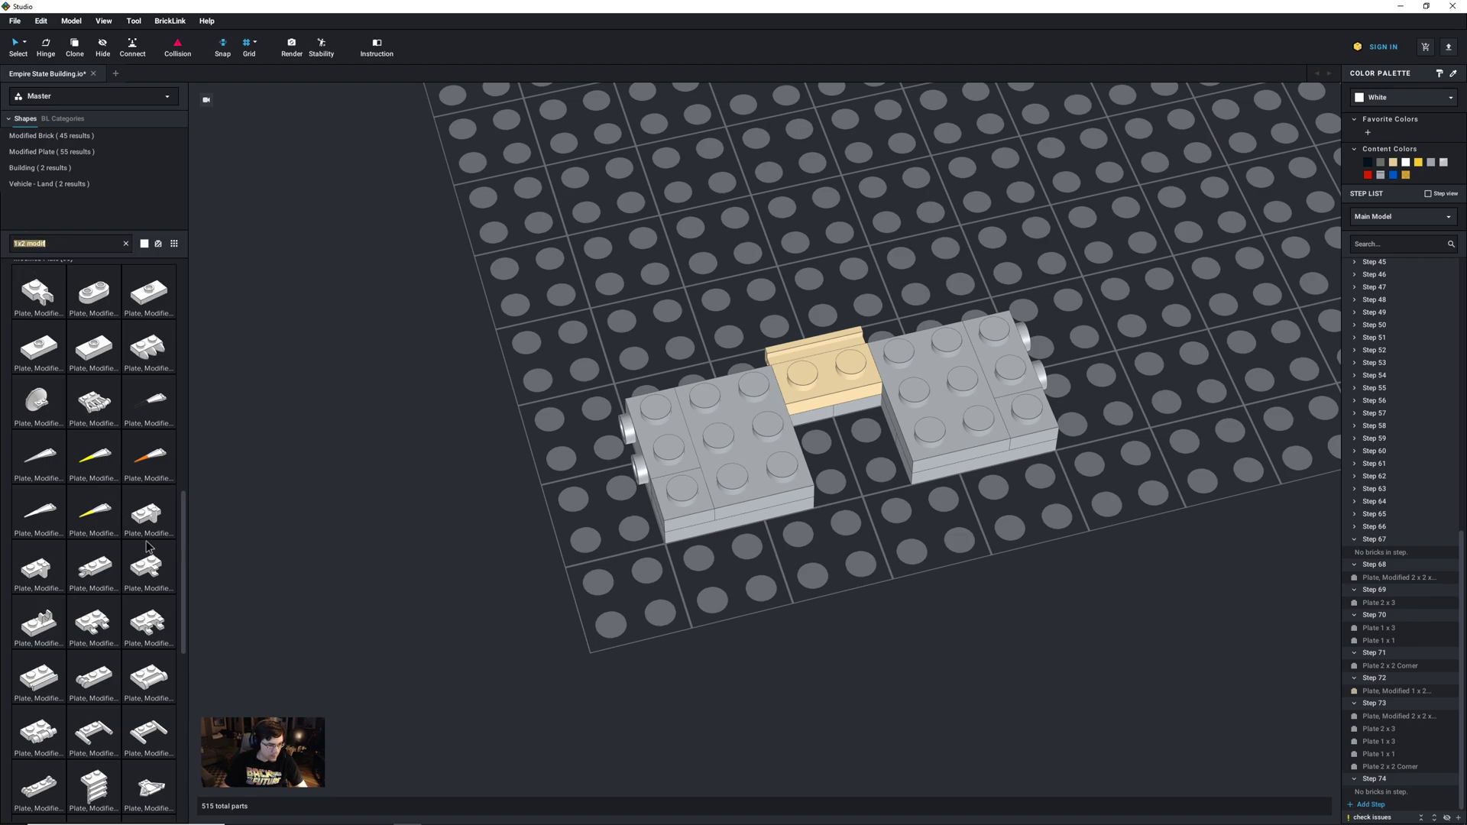
{"action": "scroll", "coordinate": [155, 547], "scroll_direction": "up", "scroll_amount": 2}
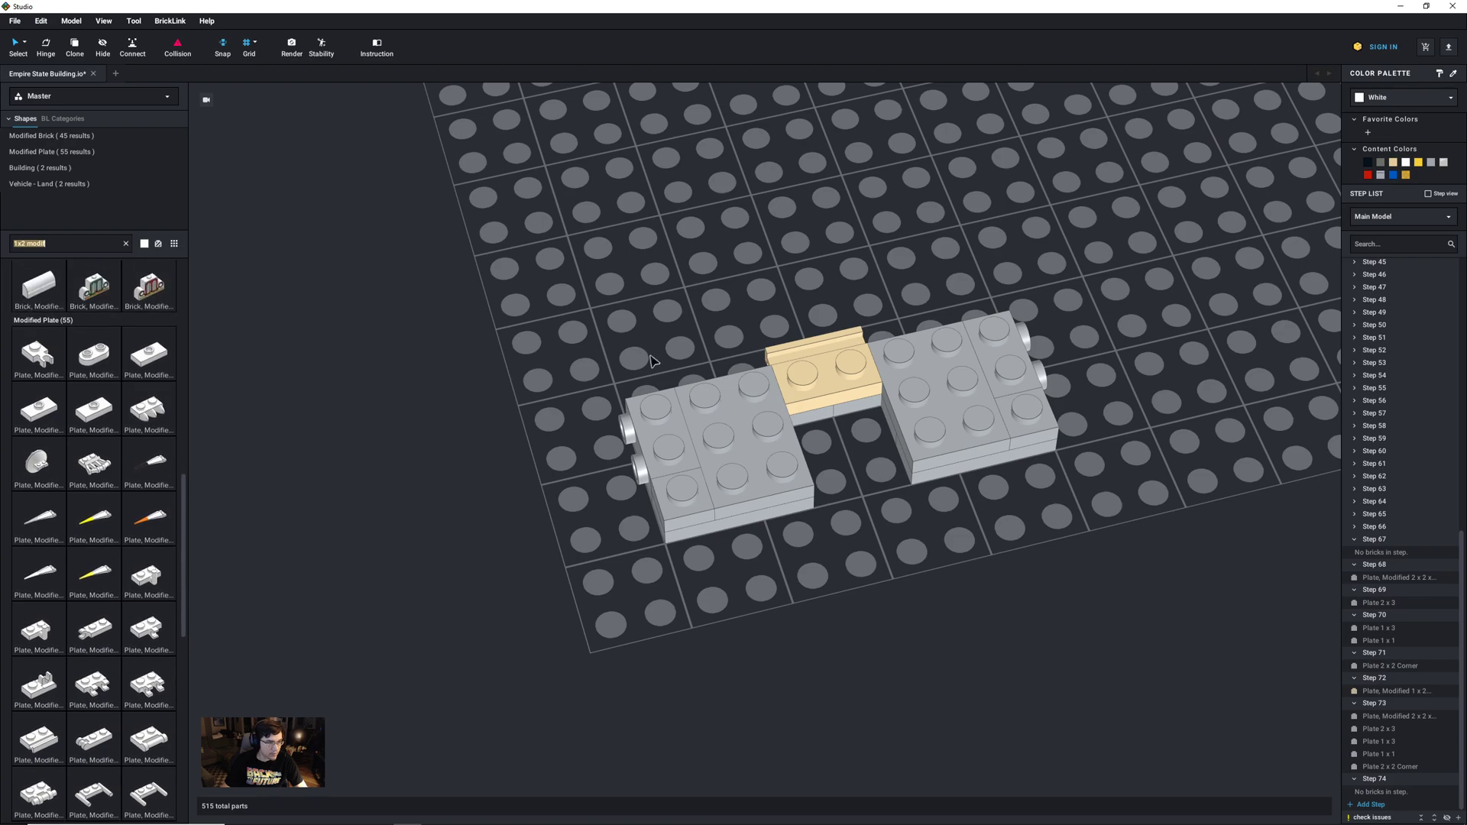
{"action": "scroll", "coordinate": [676, 353], "scroll_direction": "down", "scroll_amount": 3}
{"action": "left_click_drag", "start_coordinate": [688, 342], "coordinate": [666, 404]}
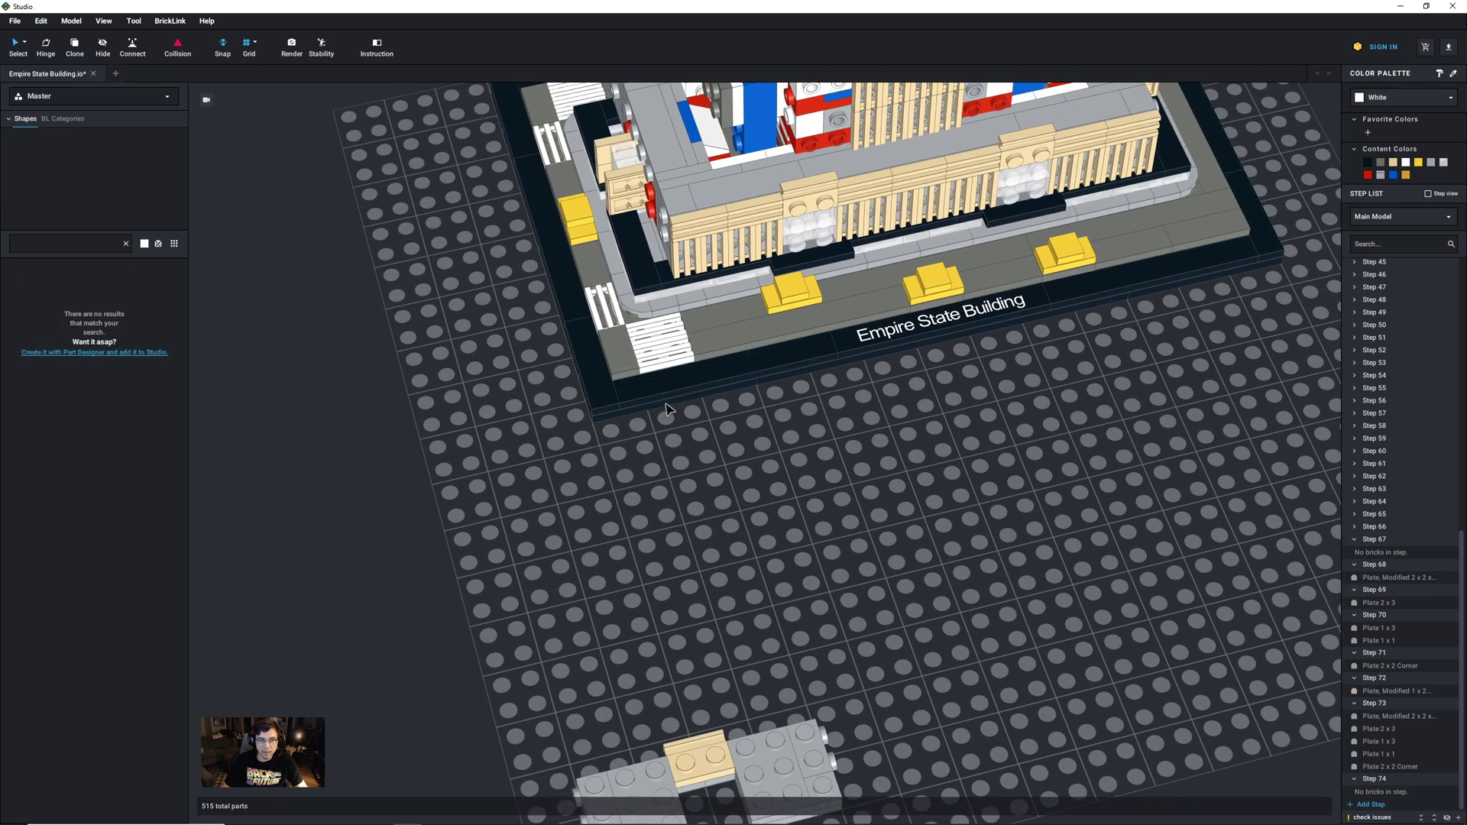
{"action": "left_click", "coordinate": [760, 223]}
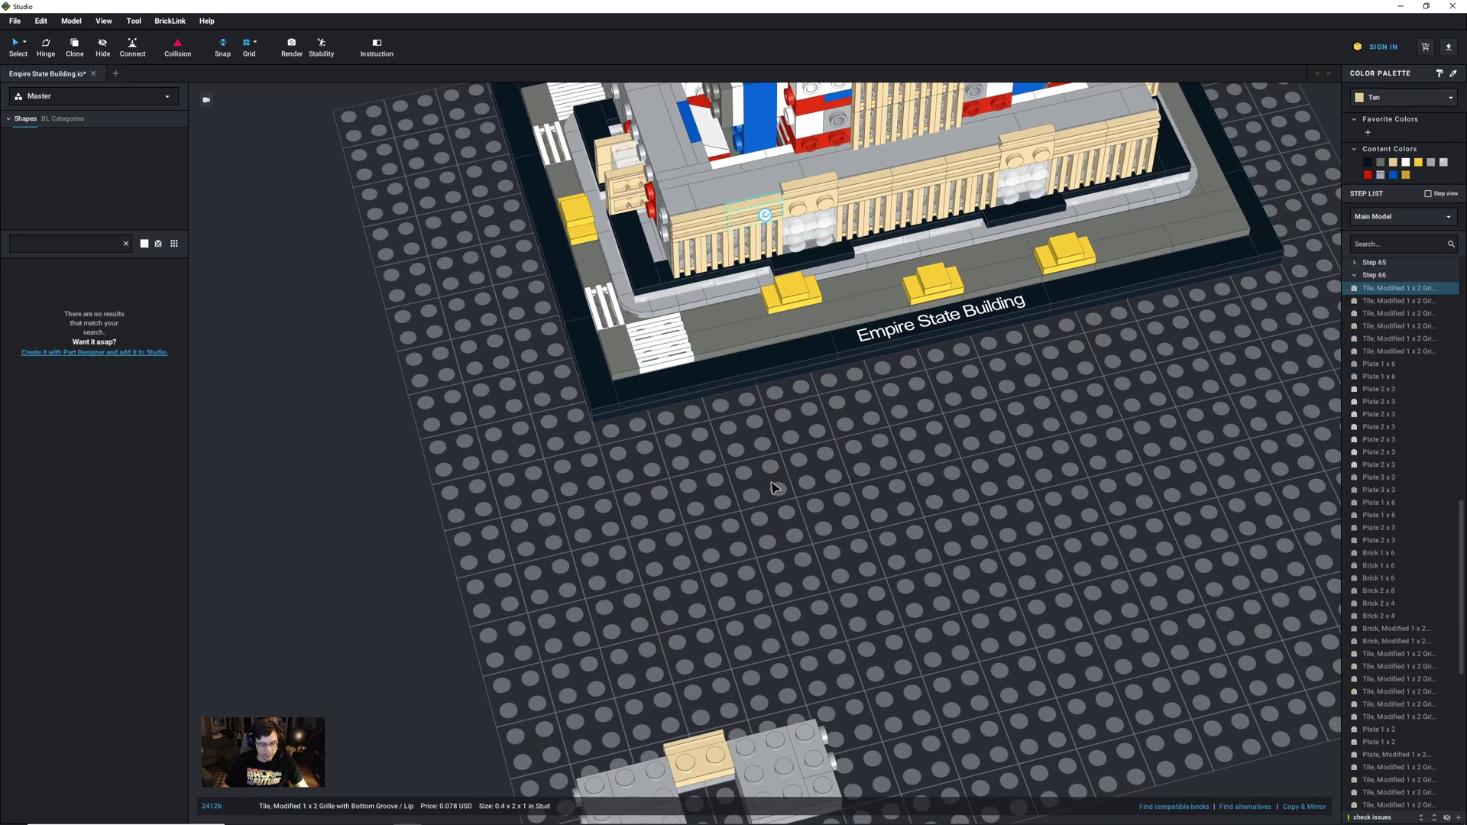
{"action": "right_click_drag", "start_coordinate": [805, 607], "coordinate": [801, 548]}
{"action": "left_click", "coordinate": [800, 548]}
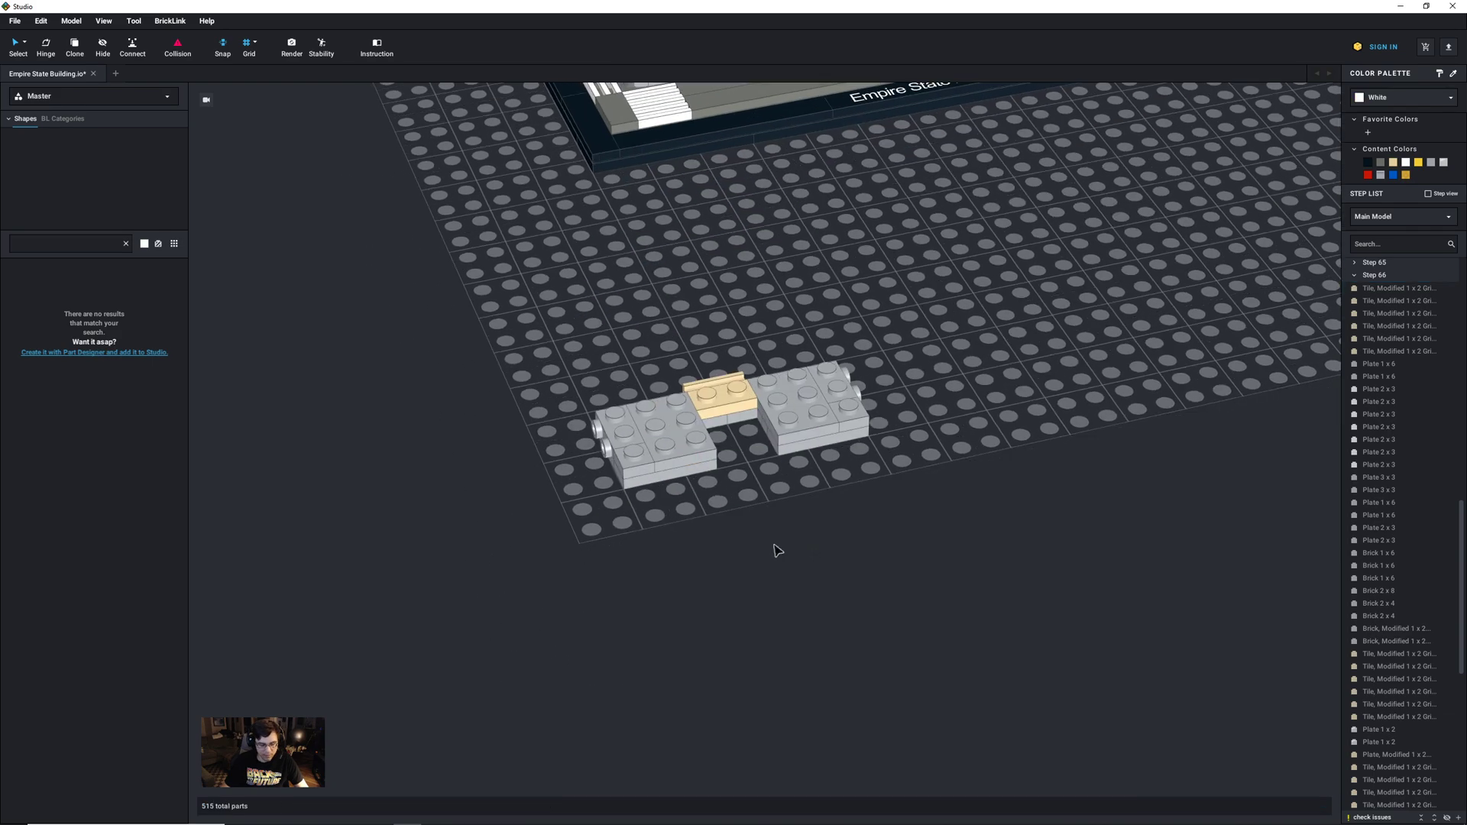
Step: Lay four tan 1 x 2 grille tiles end to end along the rear row of the plate assembly
{"action": "key", "text": "ctrl+v"}
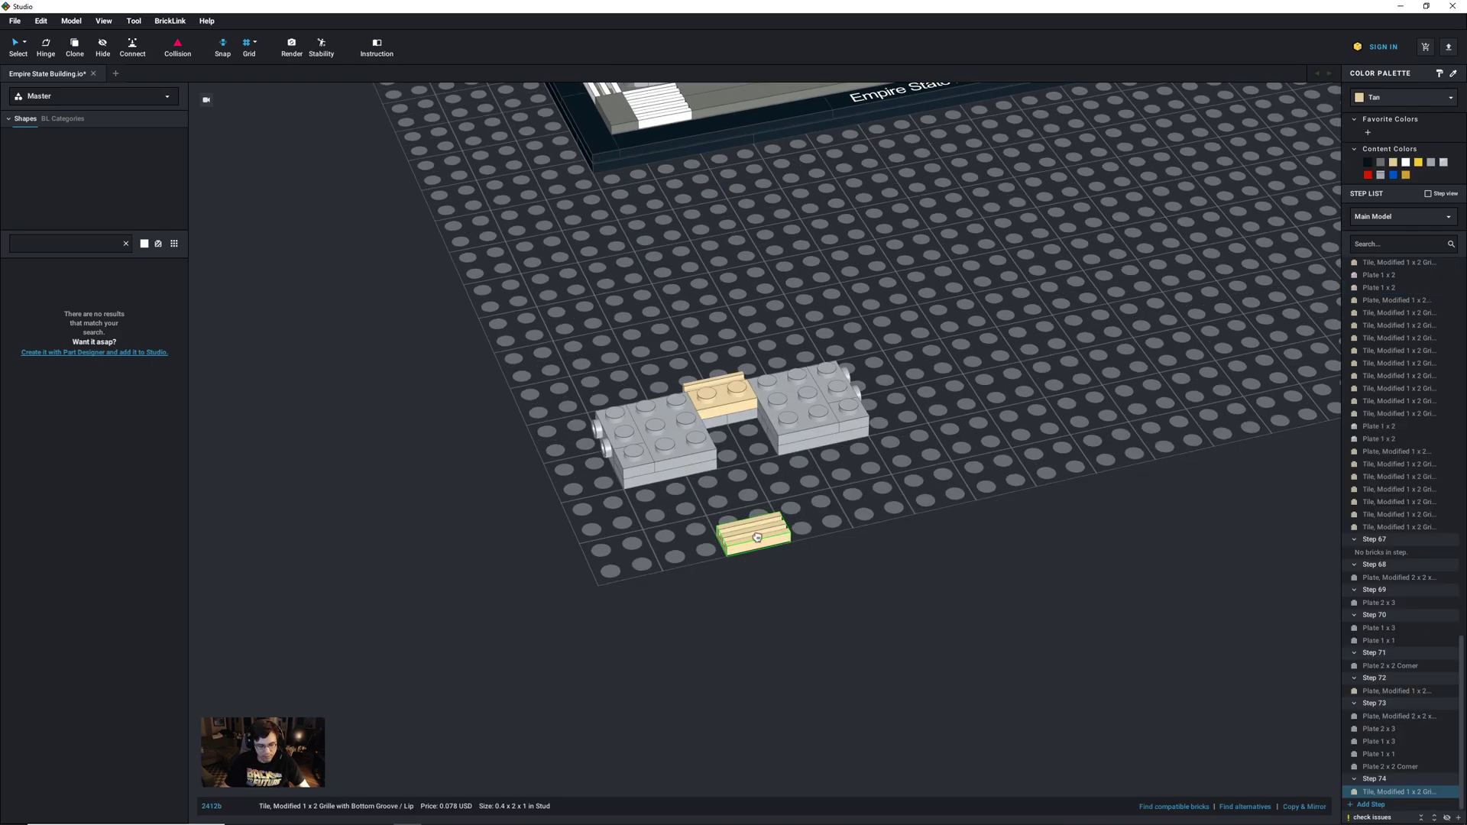
{"action": "left_click", "coordinate": [846, 544]}
{"action": "scroll", "coordinate": [909, 539], "scroll_direction": "up", "scroll_amount": 2}
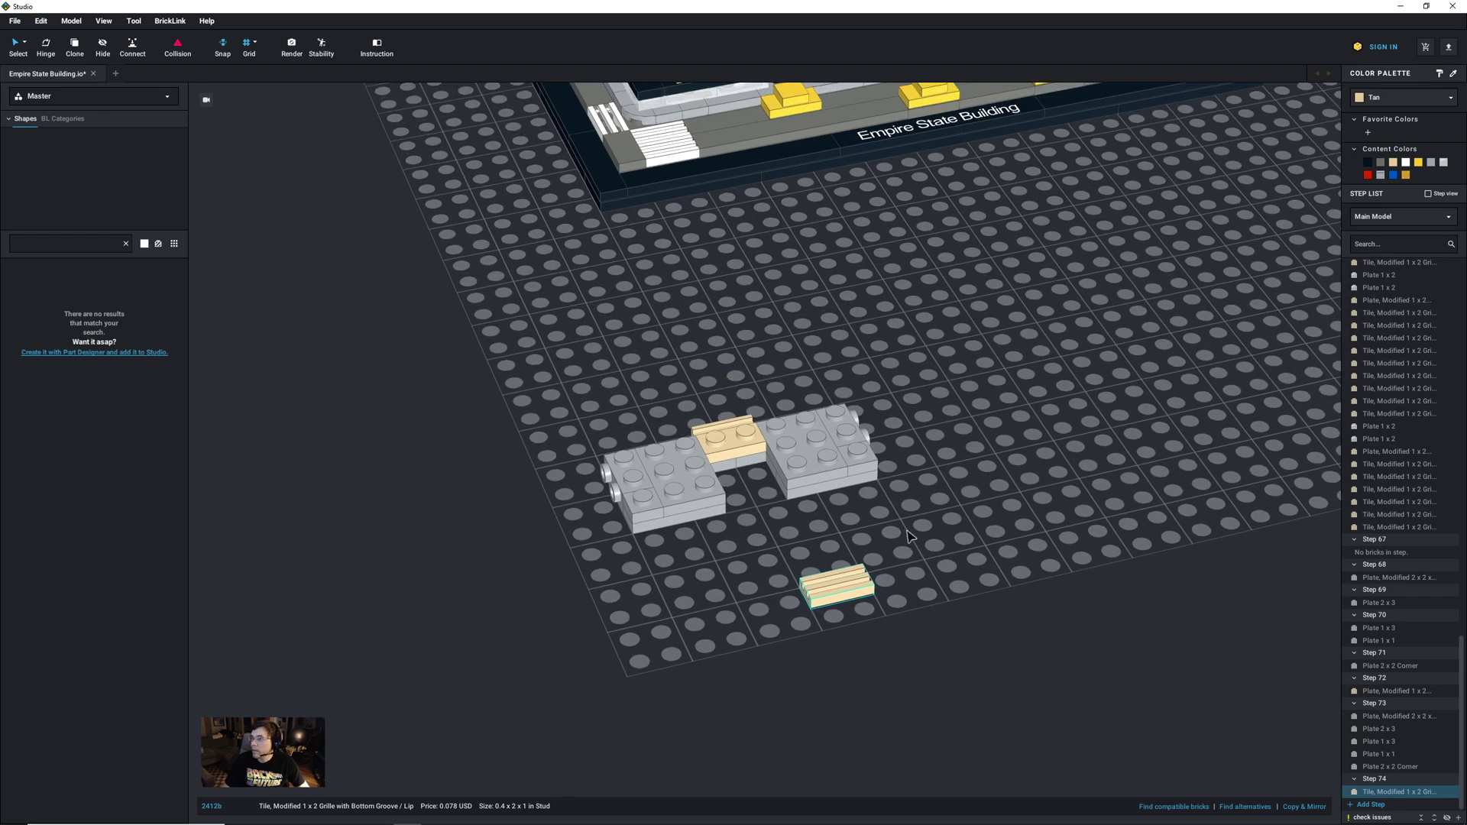
{"action": "right_click_drag", "start_coordinate": [913, 544], "coordinate": [904, 523]}
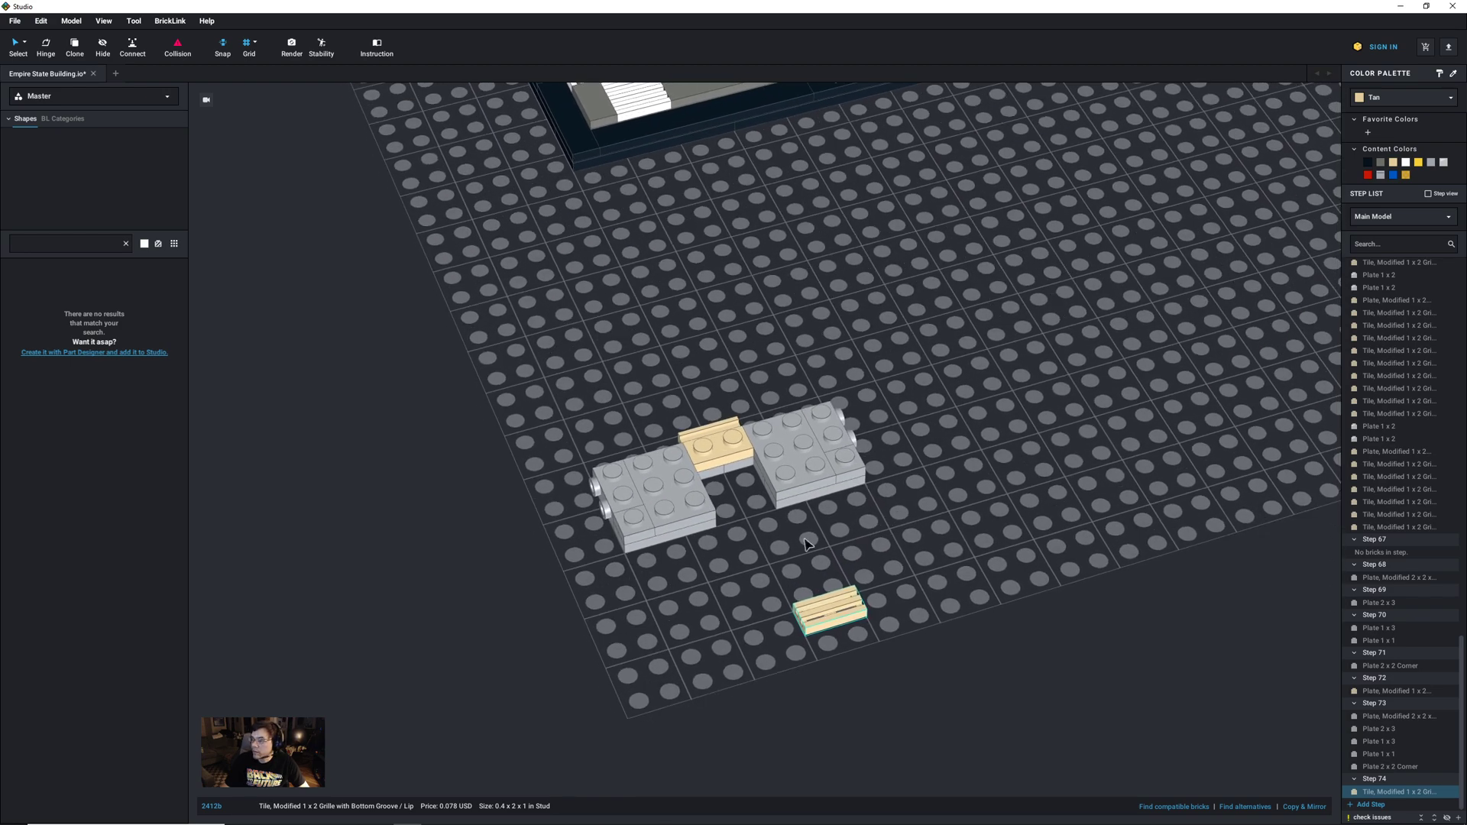
{"action": "left_click_drag", "start_coordinate": [836, 607], "coordinate": [636, 468]}
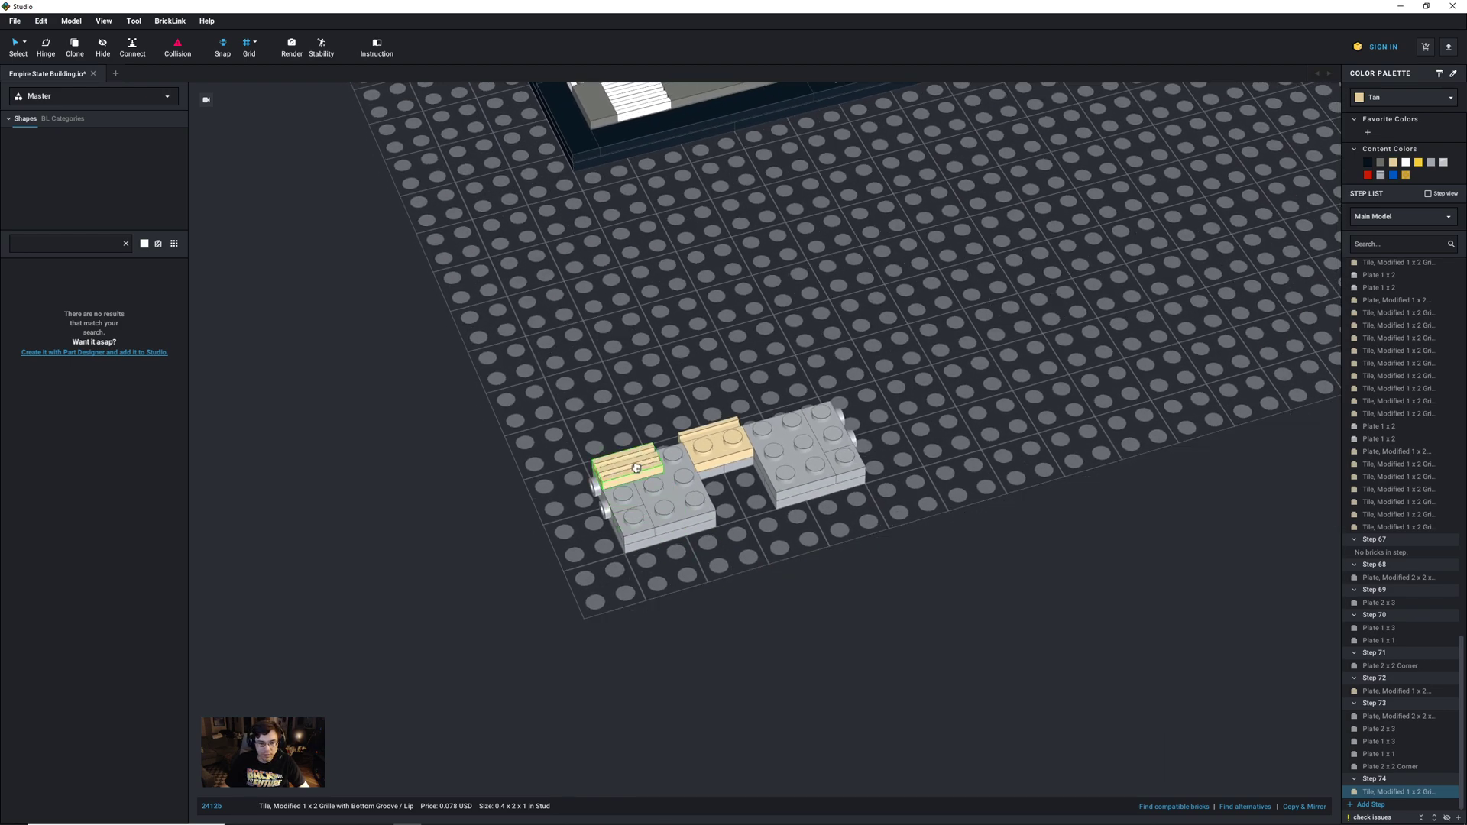
{"action": "key", "text": "ctrl+v"}
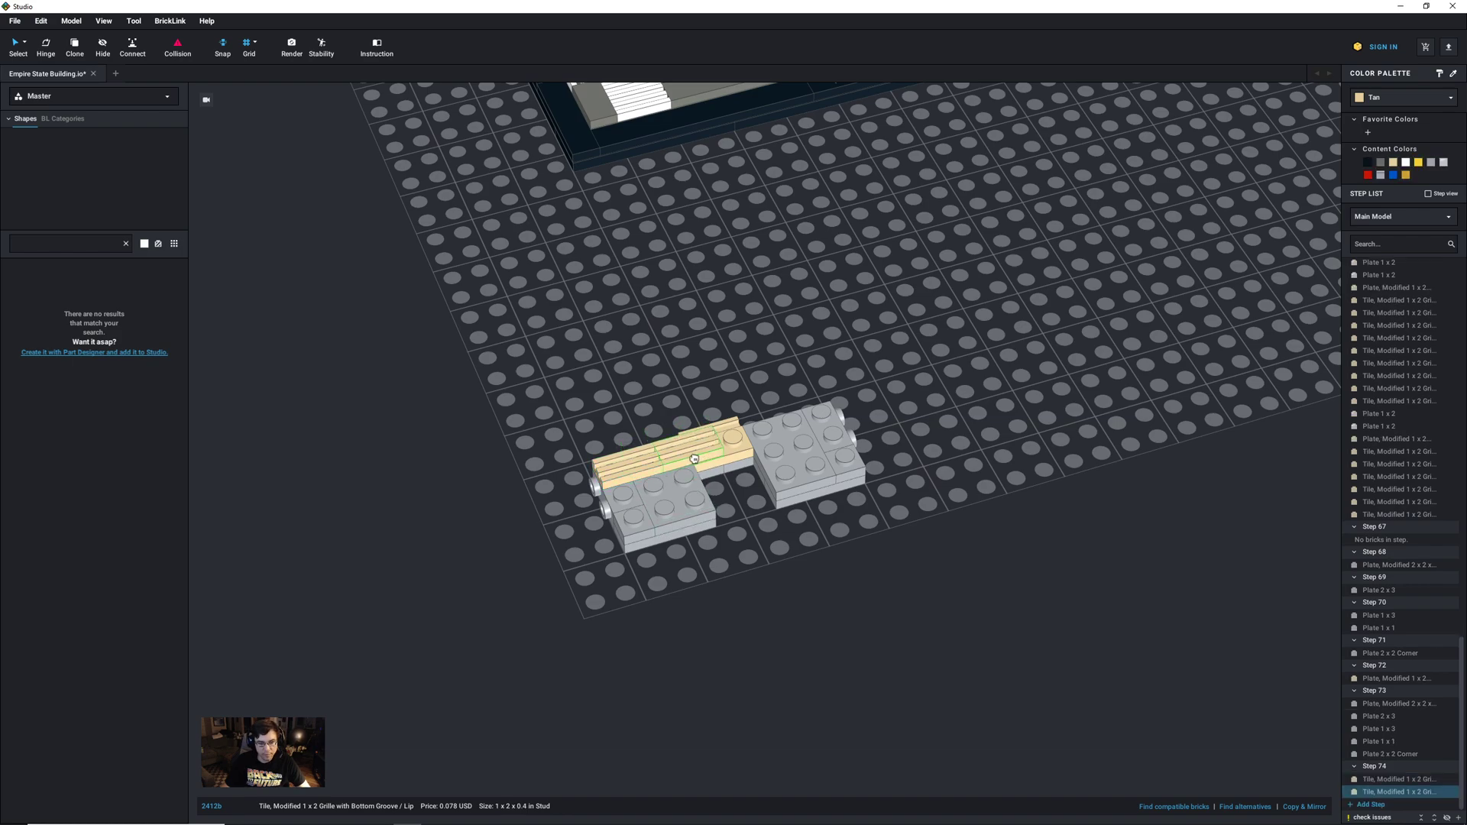
{"action": "key", "text": "ctrl+v"}
{"action": "left_click", "coordinate": [753, 442]}
{"action": "key", "text": "ctrl+v"}
{"action": "left_click", "coordinate": [815, 426]}
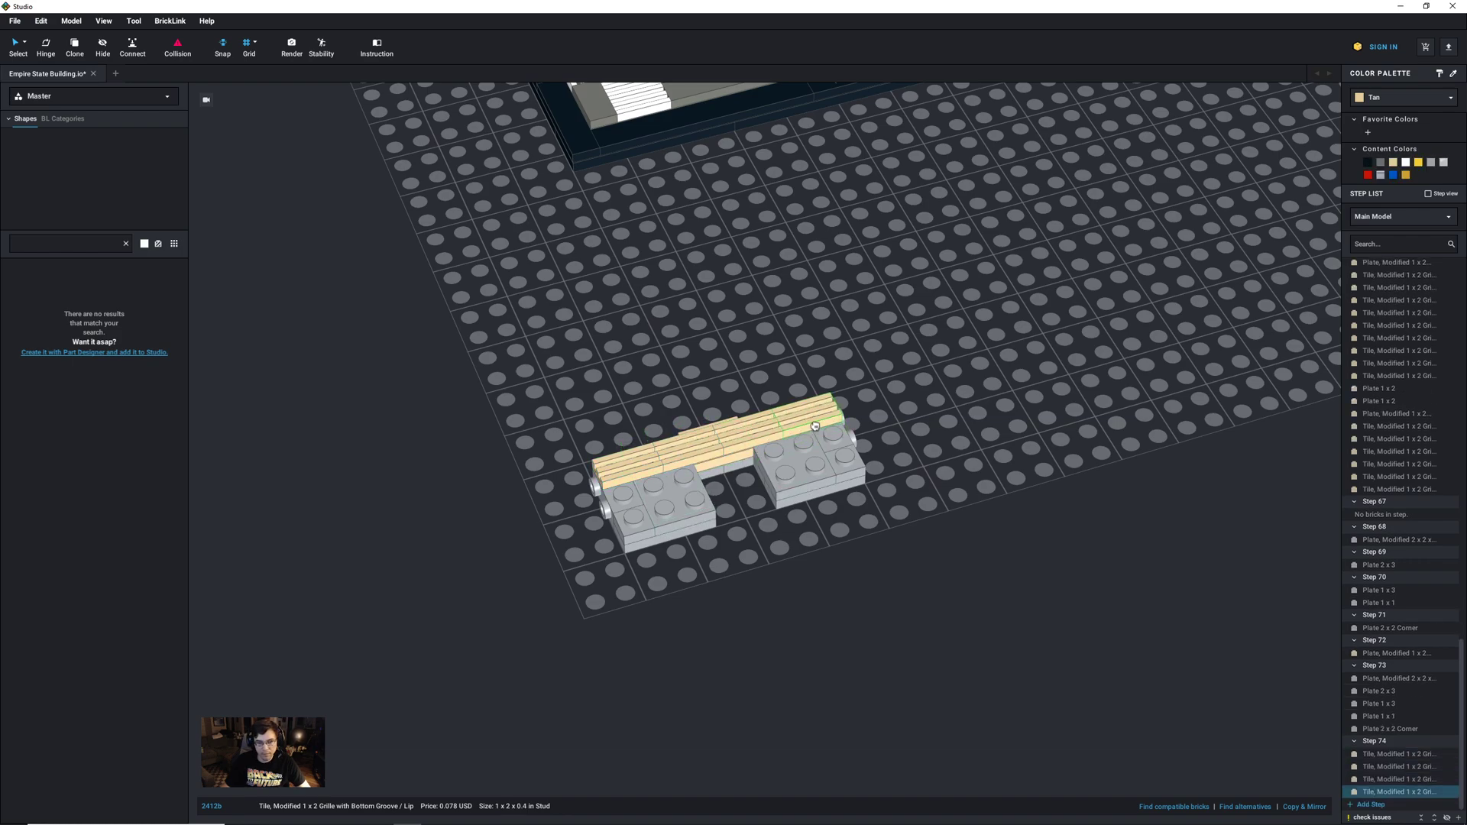
Step: Cover the remaining studs of the first grey block with three tan grille tiles turned a quarter turn
{"action": "key", "text": "ctrl+v"}
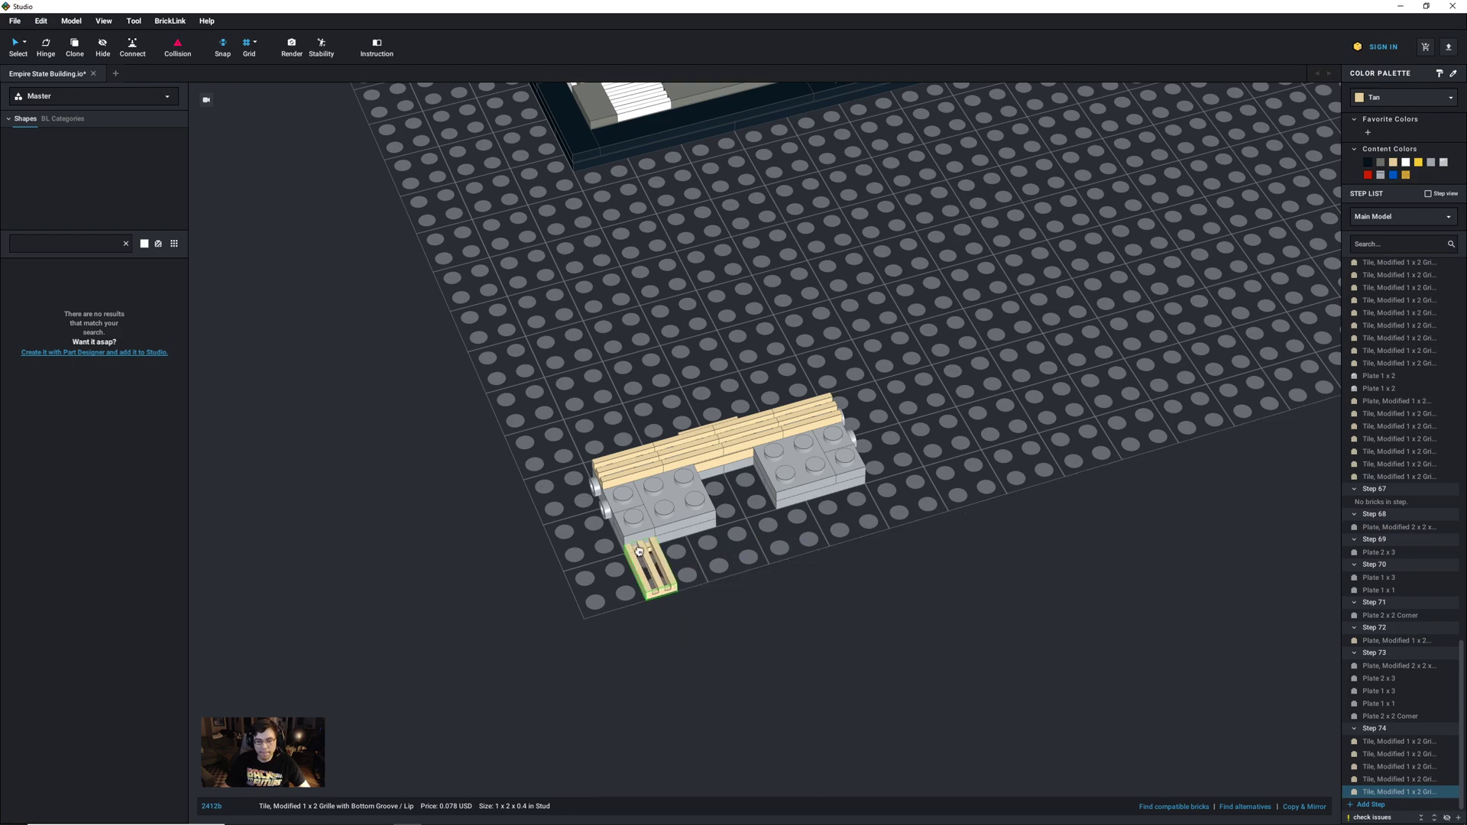
{"action": "left_click", "coordinate": [645, 506]}
{"action": "key", "text": "ctrl+v"}
{"action": "left_click", "coordinate": [661, 503]}
{"action": "key", "text": "ctrl+v"}
{"action": "left_click", "coordinate": [692, 497]}
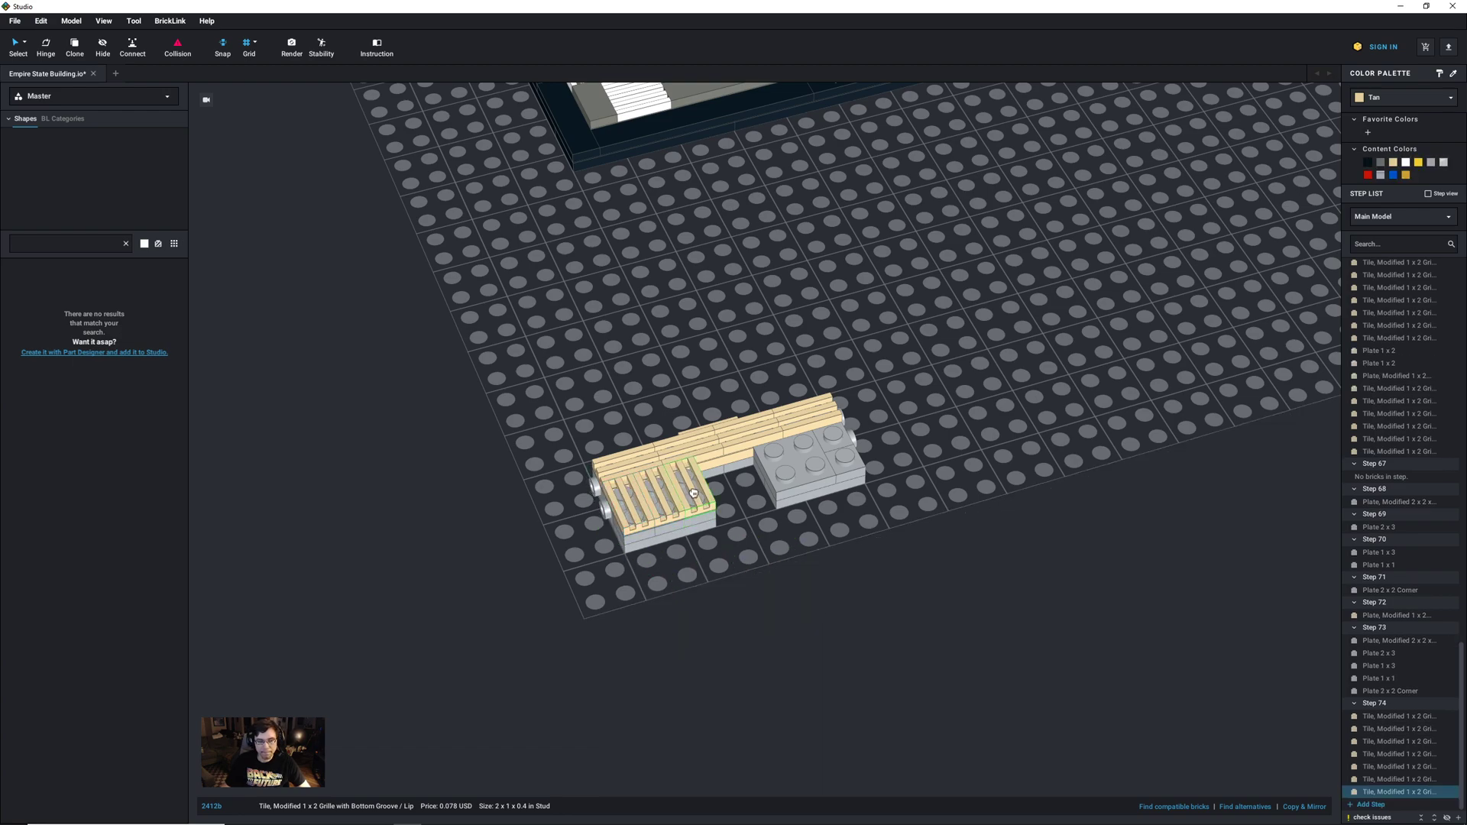
Step: Cover the second grey block's remaining studs with three more tan grille tiles in the same crosswise orientation
{"action": "key", "text": "ctrl+v"}
{"action": "left_click", "coordinate": [784, 472]}
{"action": "key", "text": "ctrl+v"}
{"action": "left_click", "coordinate": [811, 462]}
{"action": "key", "text": "ctrl+v"}
{"action": "left_click", "coordinate": [853, 458]}
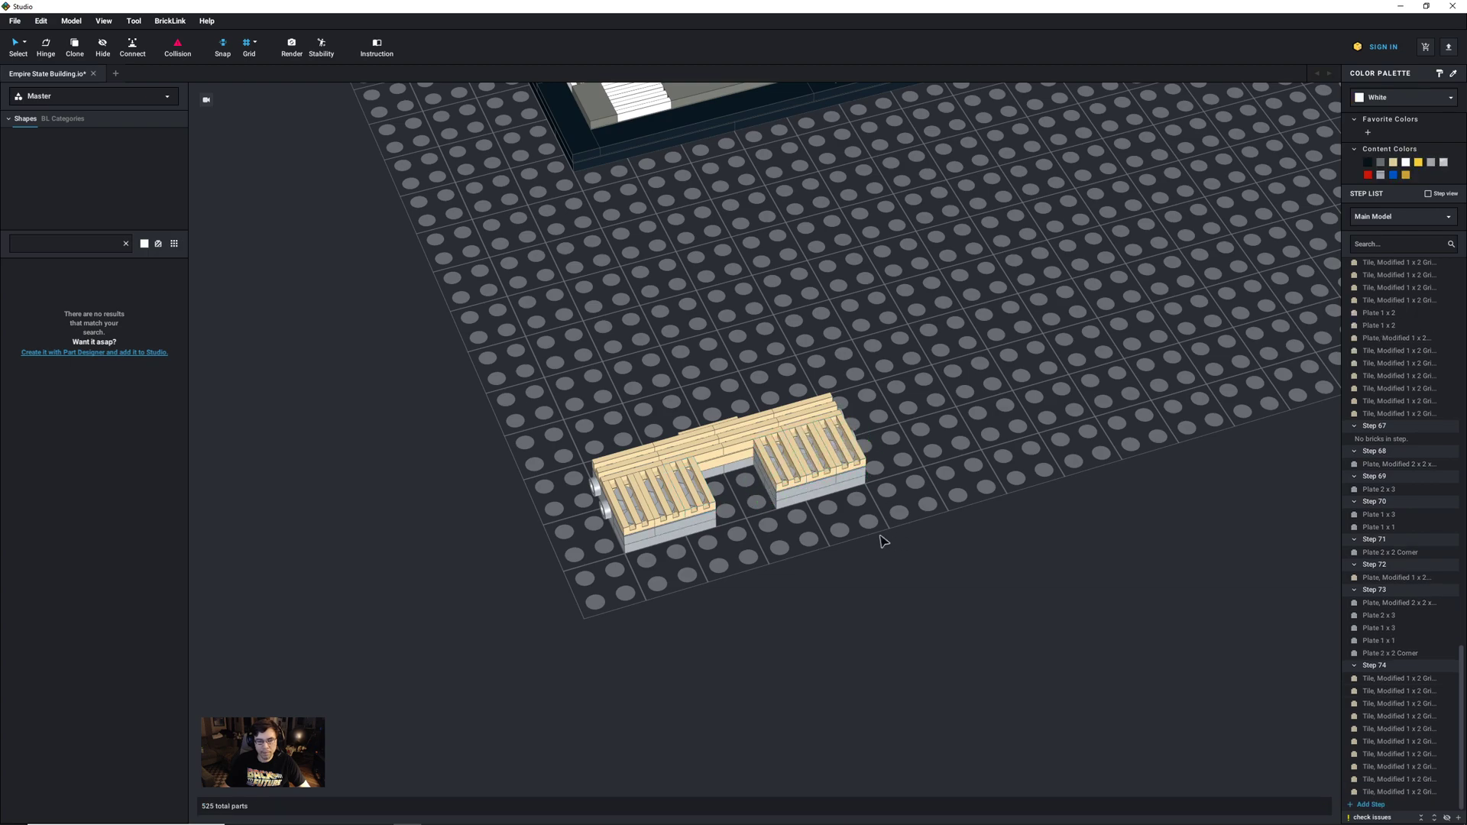
Step: Stand two copies of the tan grille tile on edge and attach one to each outer end of the assembly
{"action": "left_click", "coordinate": [648, 510]}
{"action": "key", "text": "ctrl+v"}
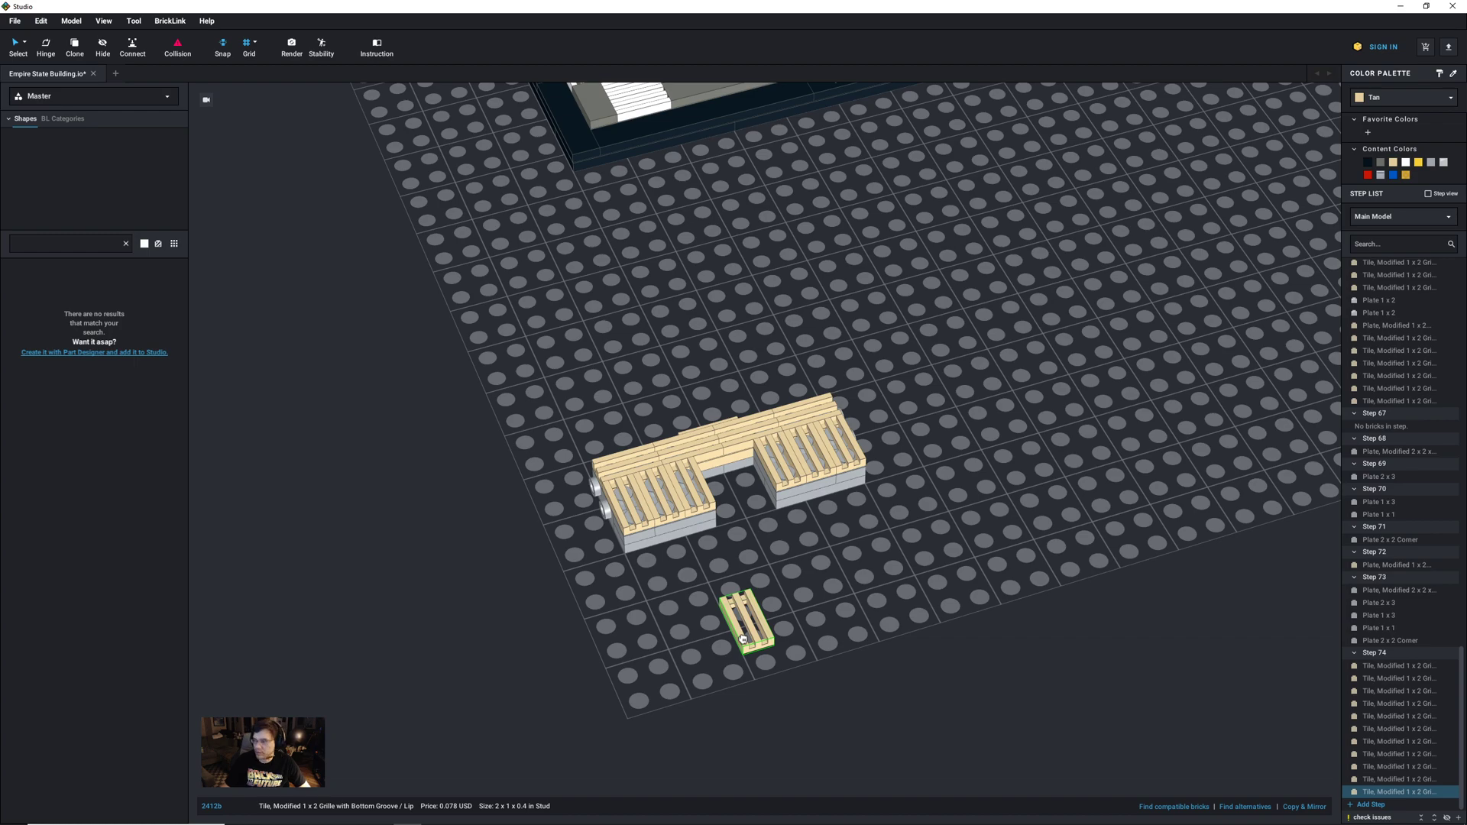
{"action": "key", "text": "Right"}
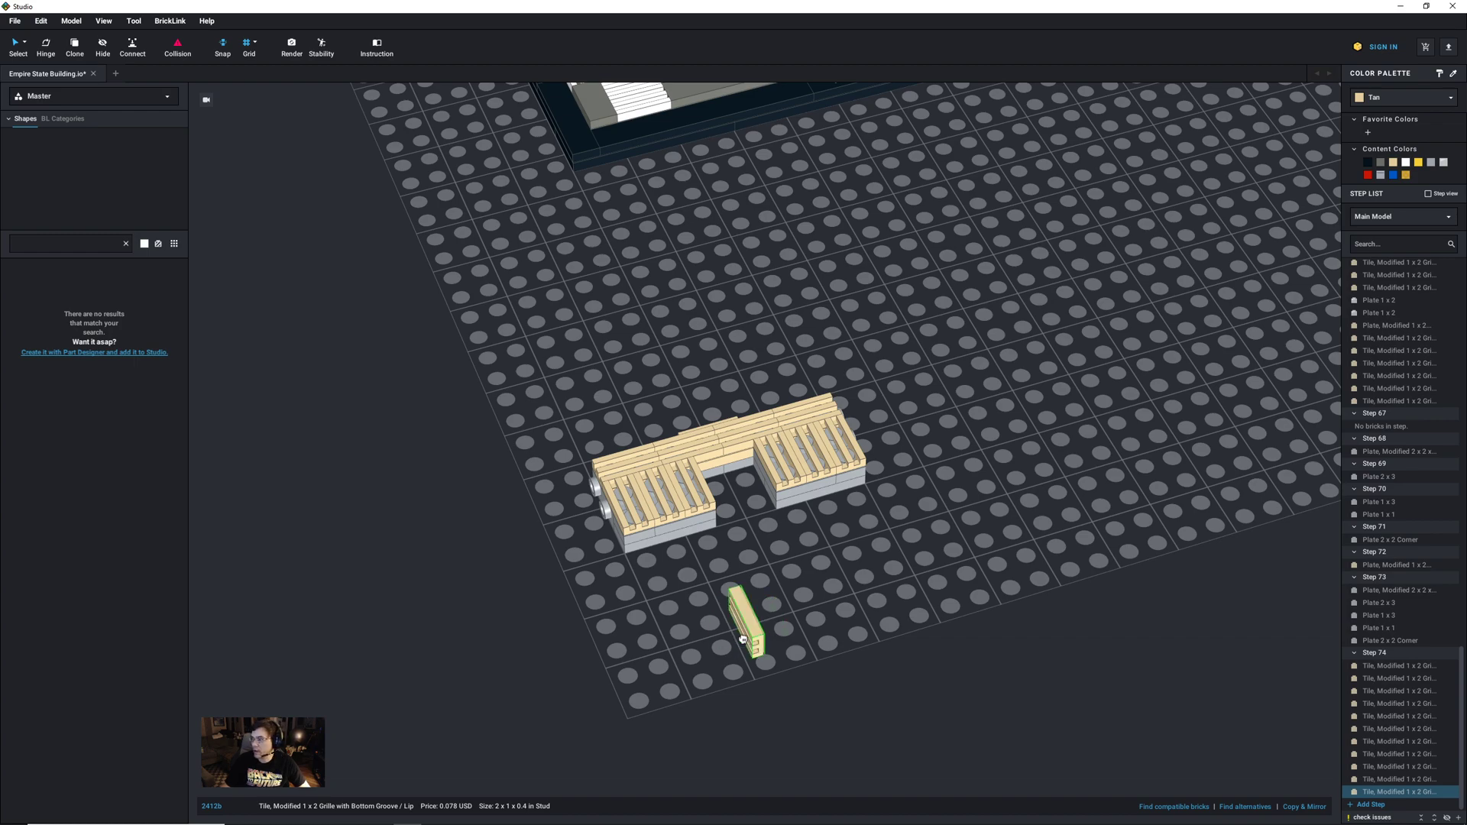
{"action": "left_click", "coordinate": [610, 534]}
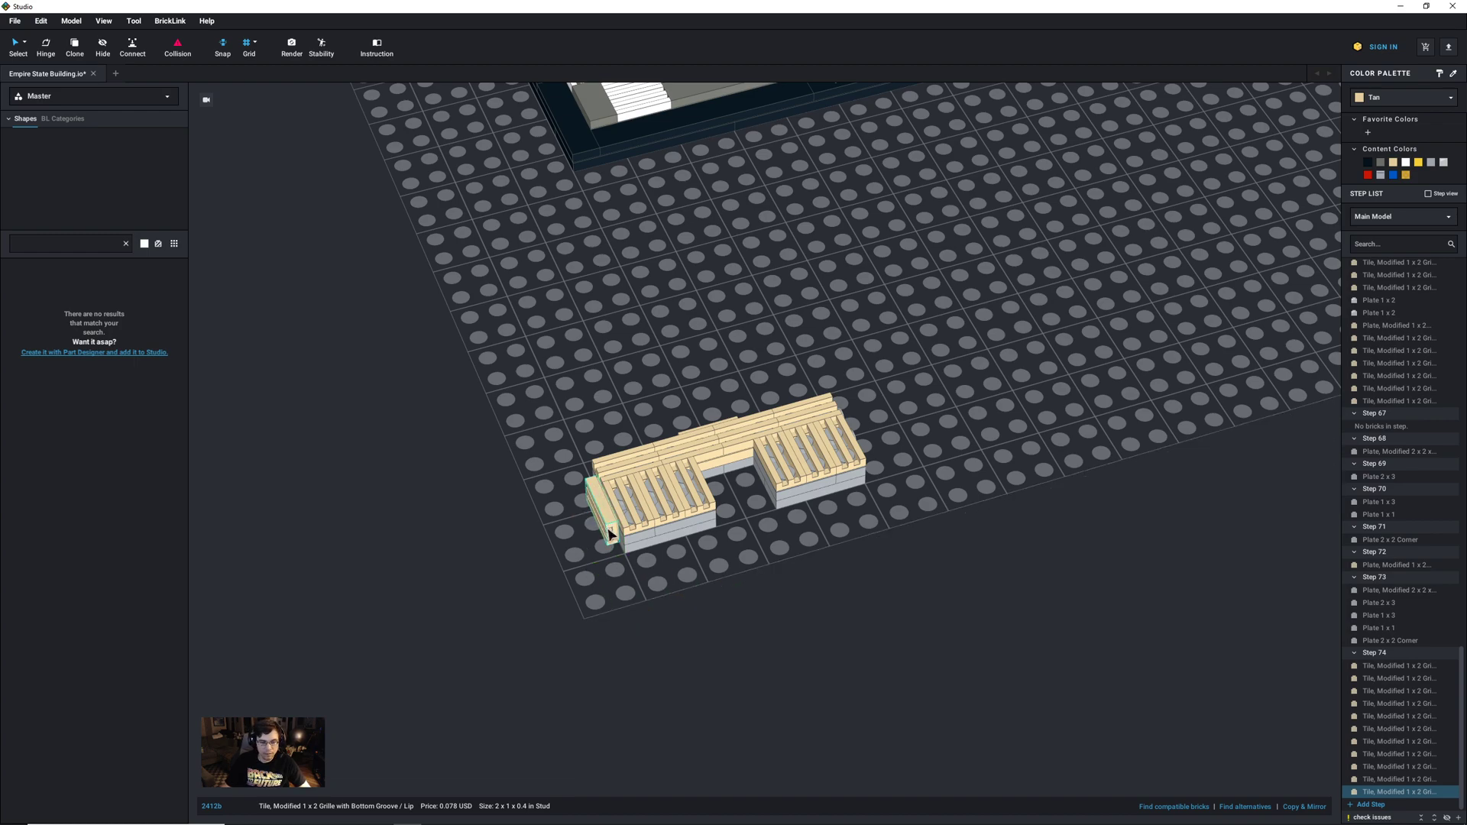
{"action": "left_click_drag", "start_coordinate": [608, 524], "coordinate": [617, 531]}
{"action": "key", "text": "ctrl+v"}
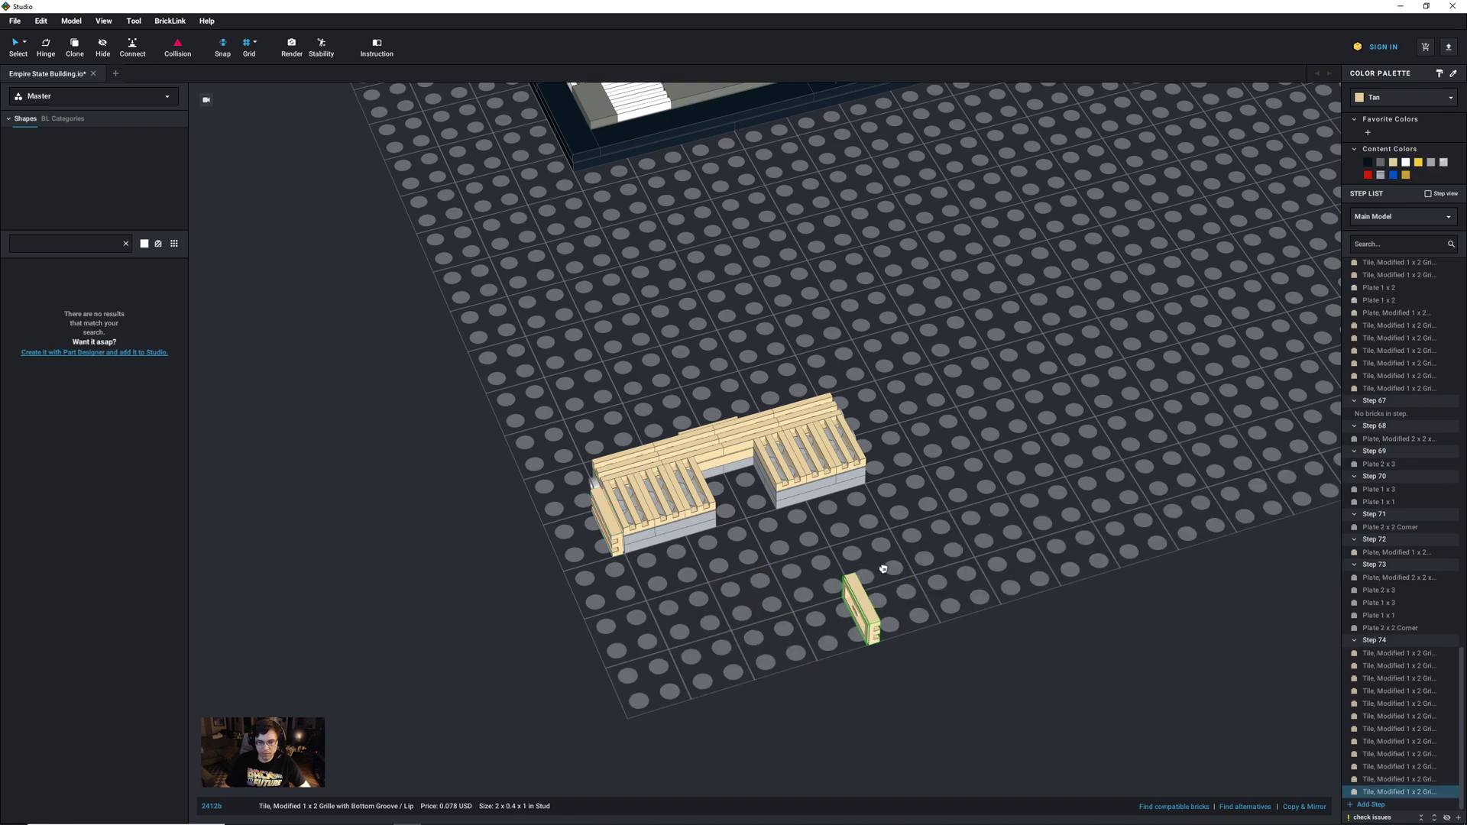
{"action": "left_click", "coordinate": [880, 472]}
Step: Search the parts for "1x1 tile", place a Tile 1 x 1 with Groove on the grid, and colour it Tan
{"action": "right_click_drag", "start_coordinate": [764, 552], "coordinate": [855, 560]}
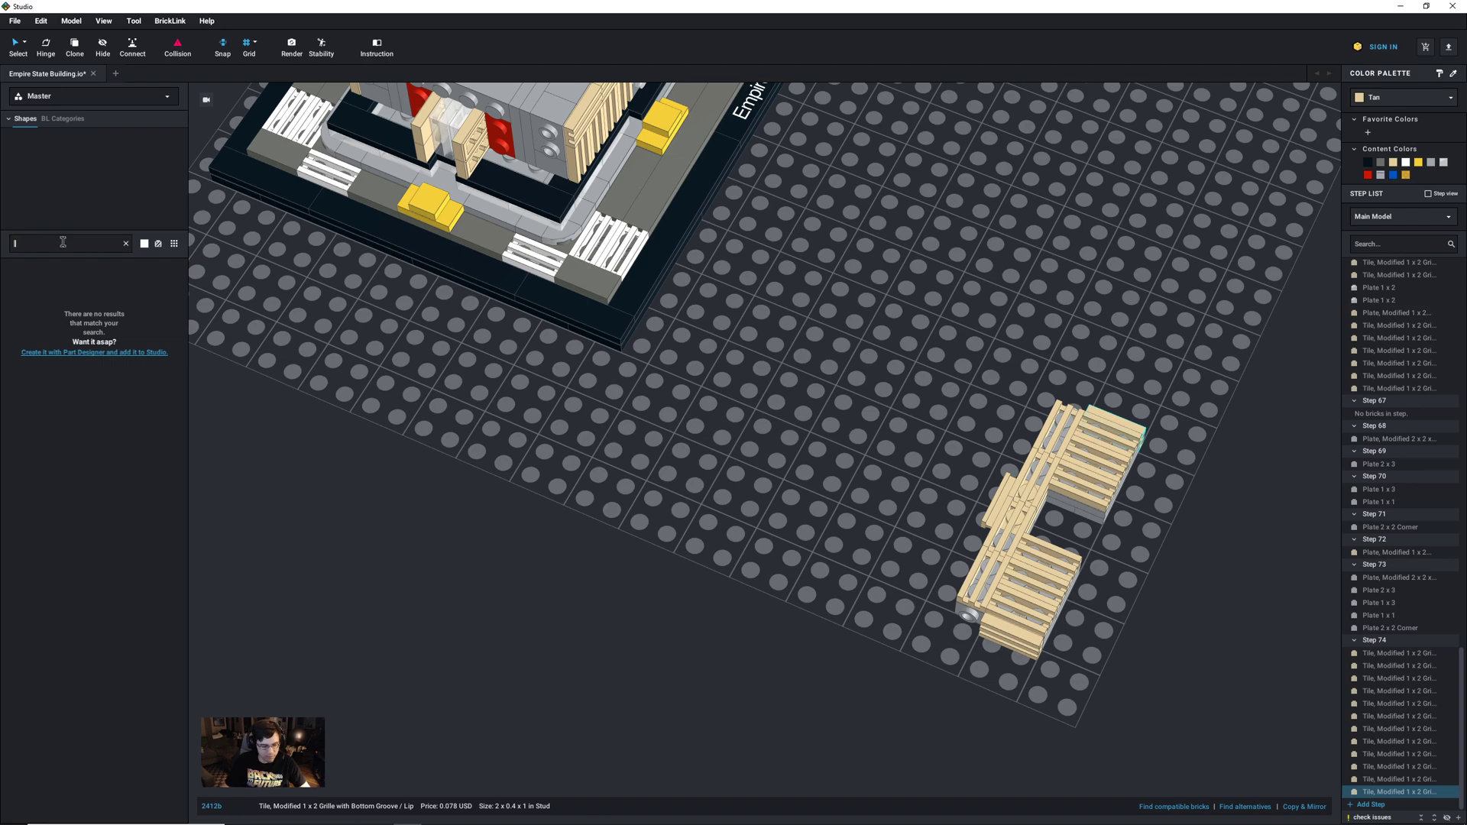
{"action": "key", "text": "BackSpace"}
{"action": "key", "text": "BackSpace"}
{"action": "key", "text": "BackSpace"}
{"action": "type", "text": "1x1"}
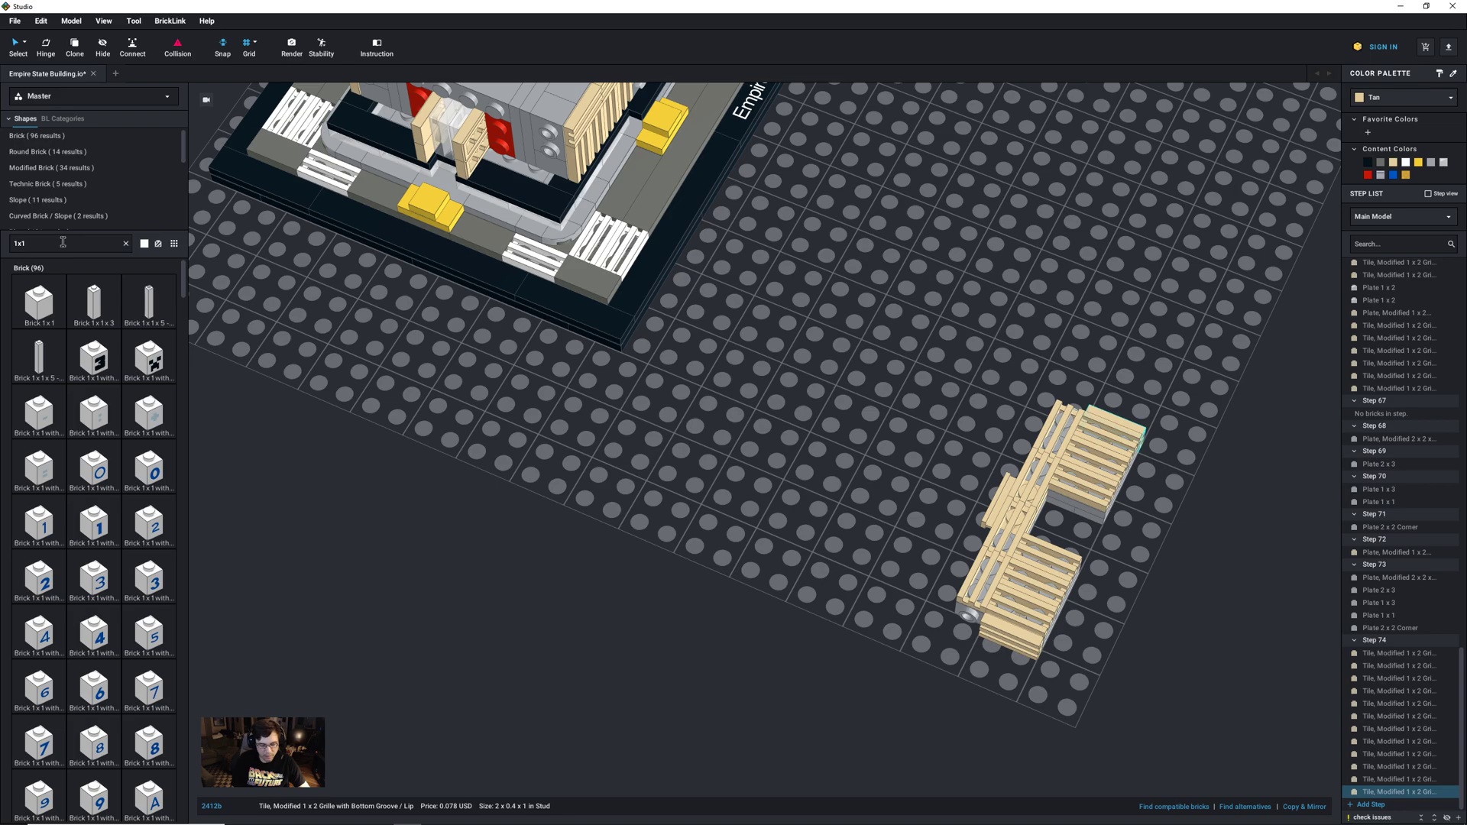
{"action": "type", "text": " tile"}
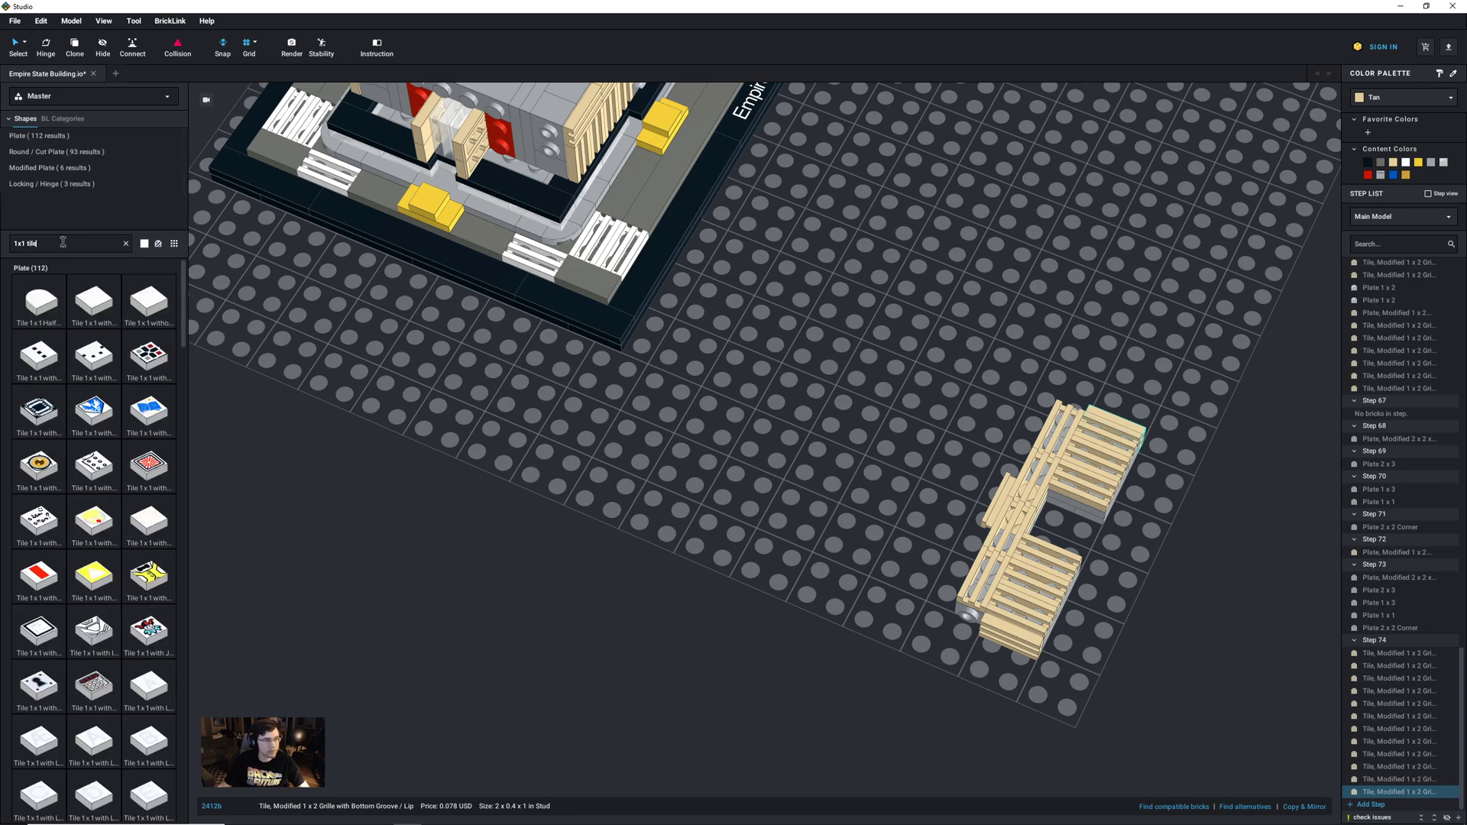
{"action": "left_click", "coordinate": [94, 302]}
{"action": "left_click", "coordinate": [727, 579]}
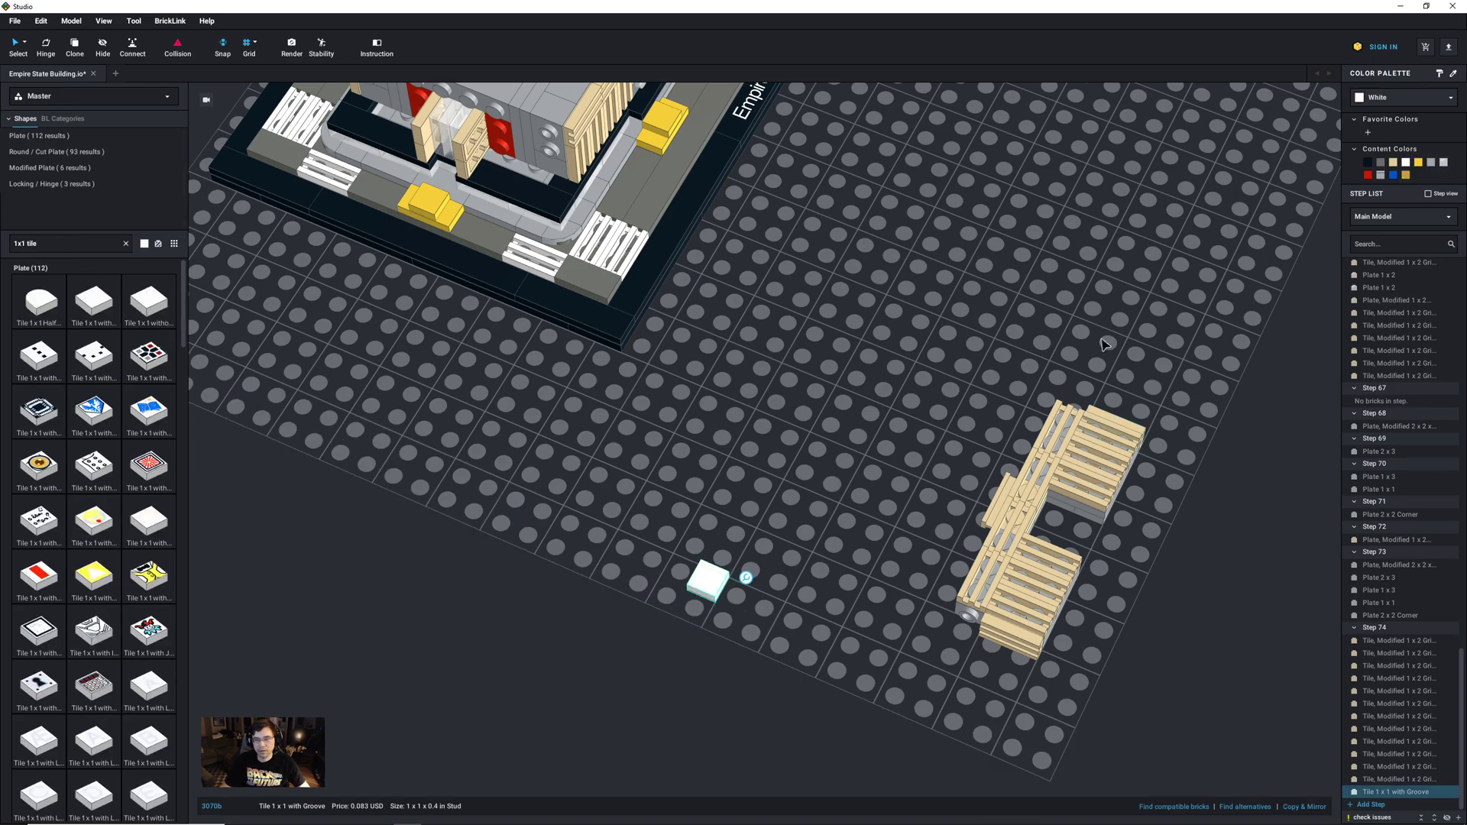
{"action": "left_click", "coordinate": [1392, 164]}
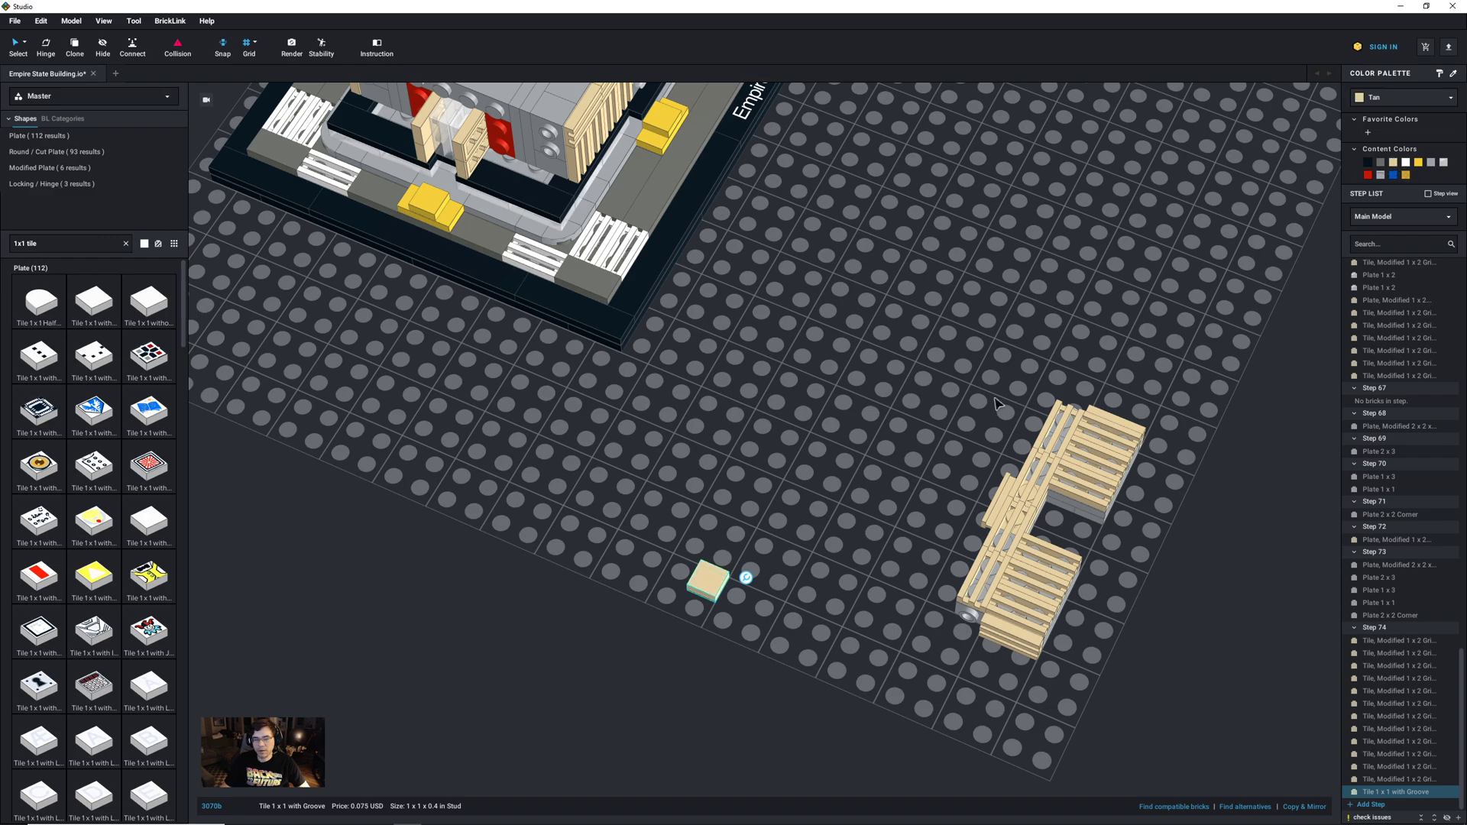
Step: Rotate the tan 1 x 1 tile onto its edge and attach one to the free side stud at each end of the assembly
{"action": "key", "text": "Down"}
{"action": "key", "text": "Right"}
{"action": "key", "text": "Right"}
{"action": "left_click_drag", "start_coordinate": [721, 595], "coordinate": [1190, 435]}
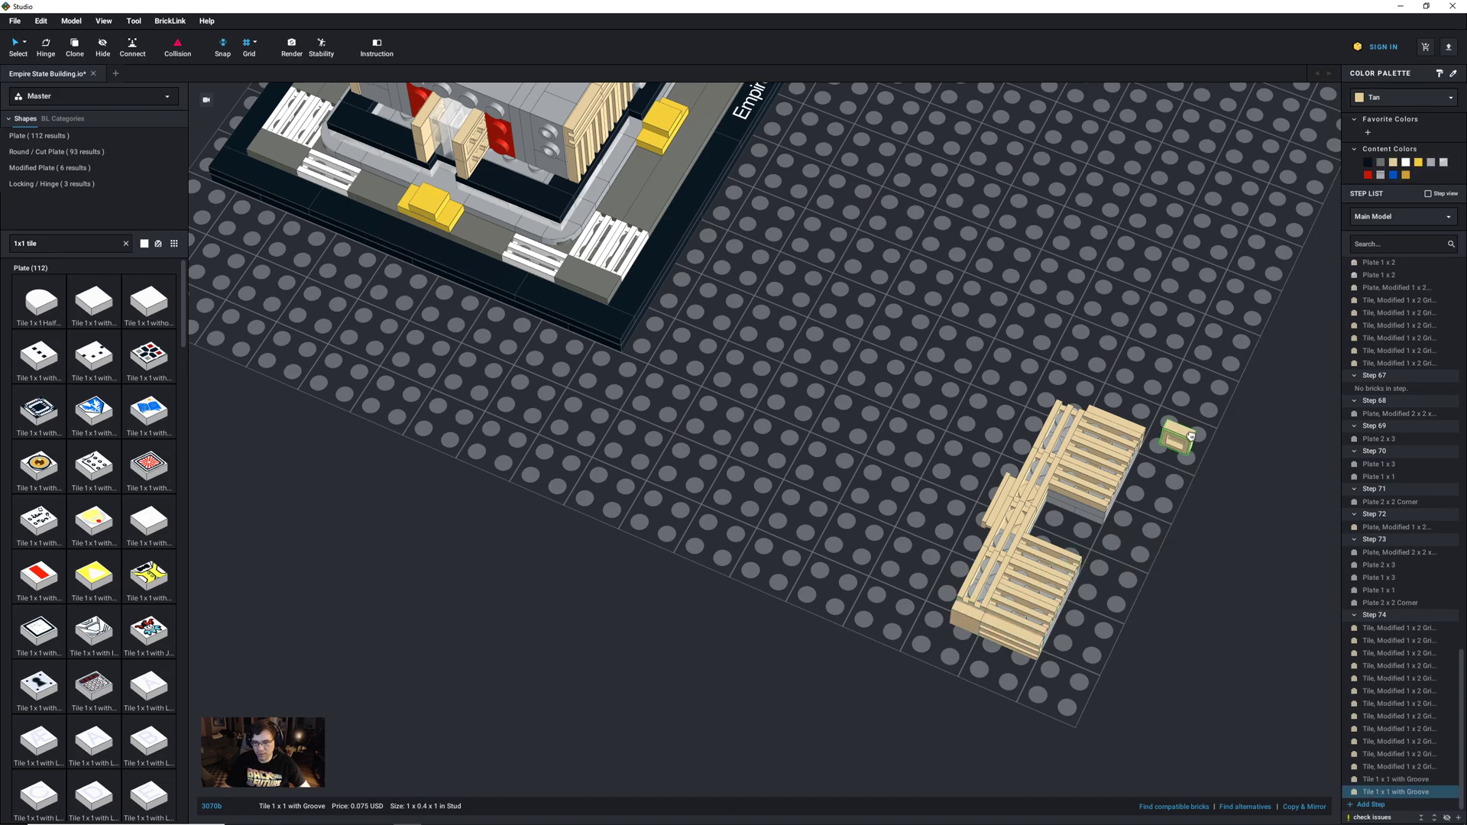
{"action": "right_click_drag", "start_coordinate": [1209, 431], "coordinate": [1159, 440]}
Step: Select the entire connected facade assembly and rotate it upright to match the open end of the building
{"action": "right_click_drag", "start_coordinate": [737, 601], "coordinate": [632, 480]}
{"action": "left_click_drag", "start_coordinate": [535, 382], "coordinate": [575, 317]}
{"action": "middle_click_drag", "start_coordinate": [612, 401], "coordinate": [665, 468]}
{"action": "double_click", "coordinate": [600, 451]}
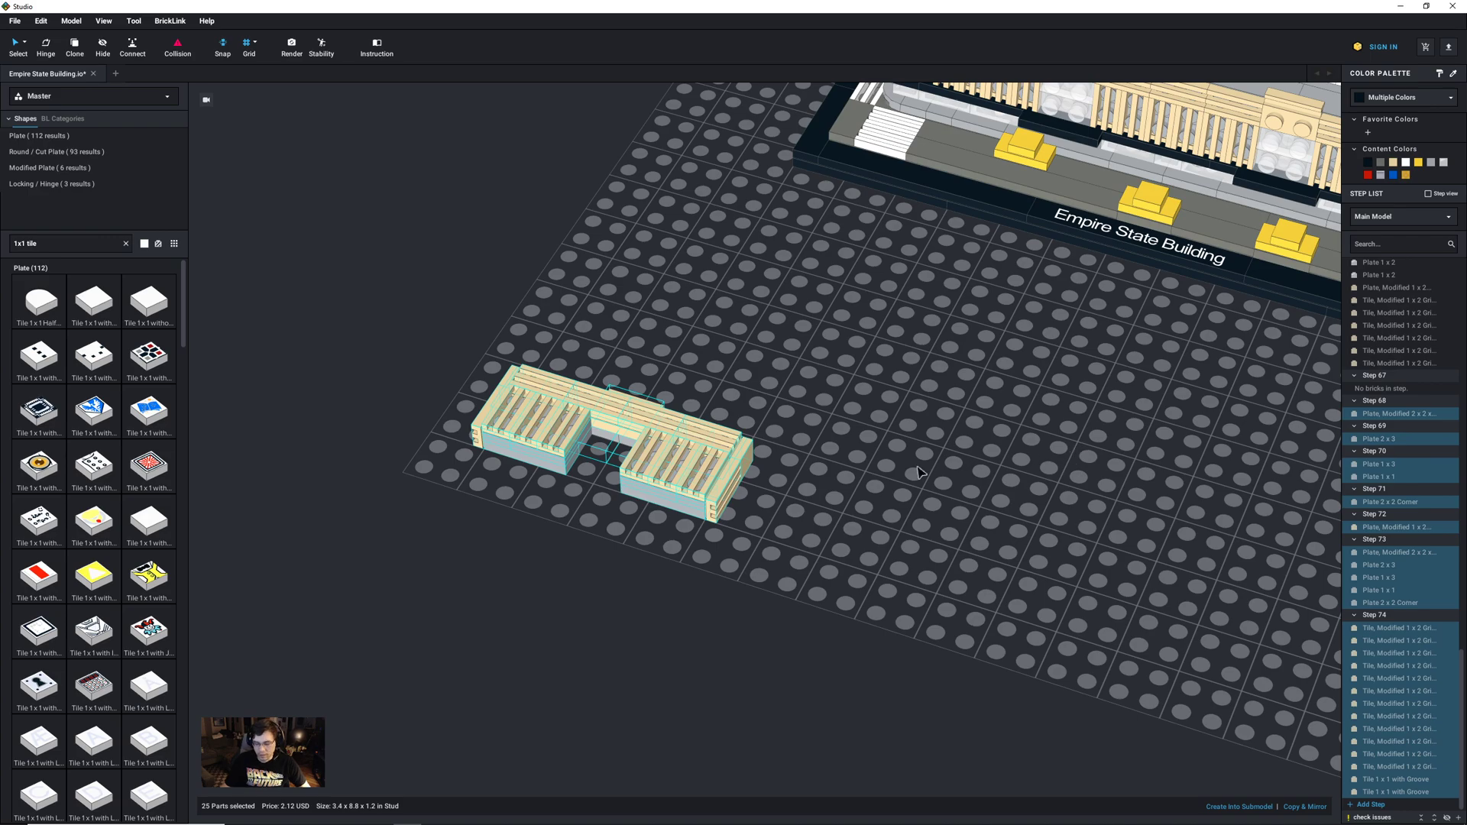
{"action": "key", "text": "Right"}
{"action": "key", "text": "Up"}
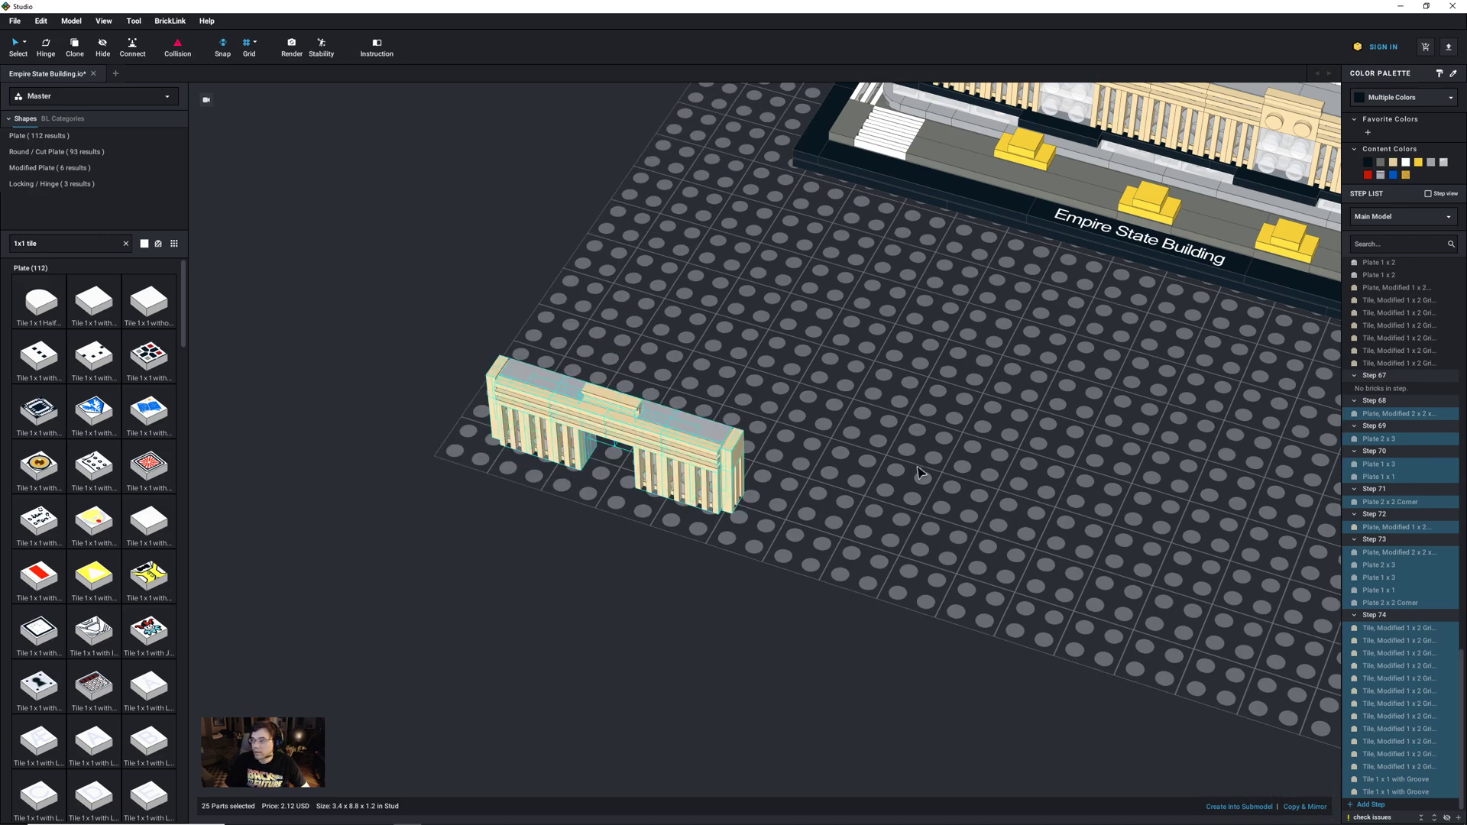
{"action": "key", "text": "Right"}
Step: Attach the upright facade assembly to the open left end of the Empire State Building's base
{"action": "middle_click_drag", "start_coordinate": [809, 404], "coordinate": [839, 516]}
{"action": "right_click_drag", "start_coordinate": [850, 519], "coordinate": [914, 520]}
{"action": "middle_click_drag", "start_coordinate": [914, 520], "coordinate": [892, 595]}
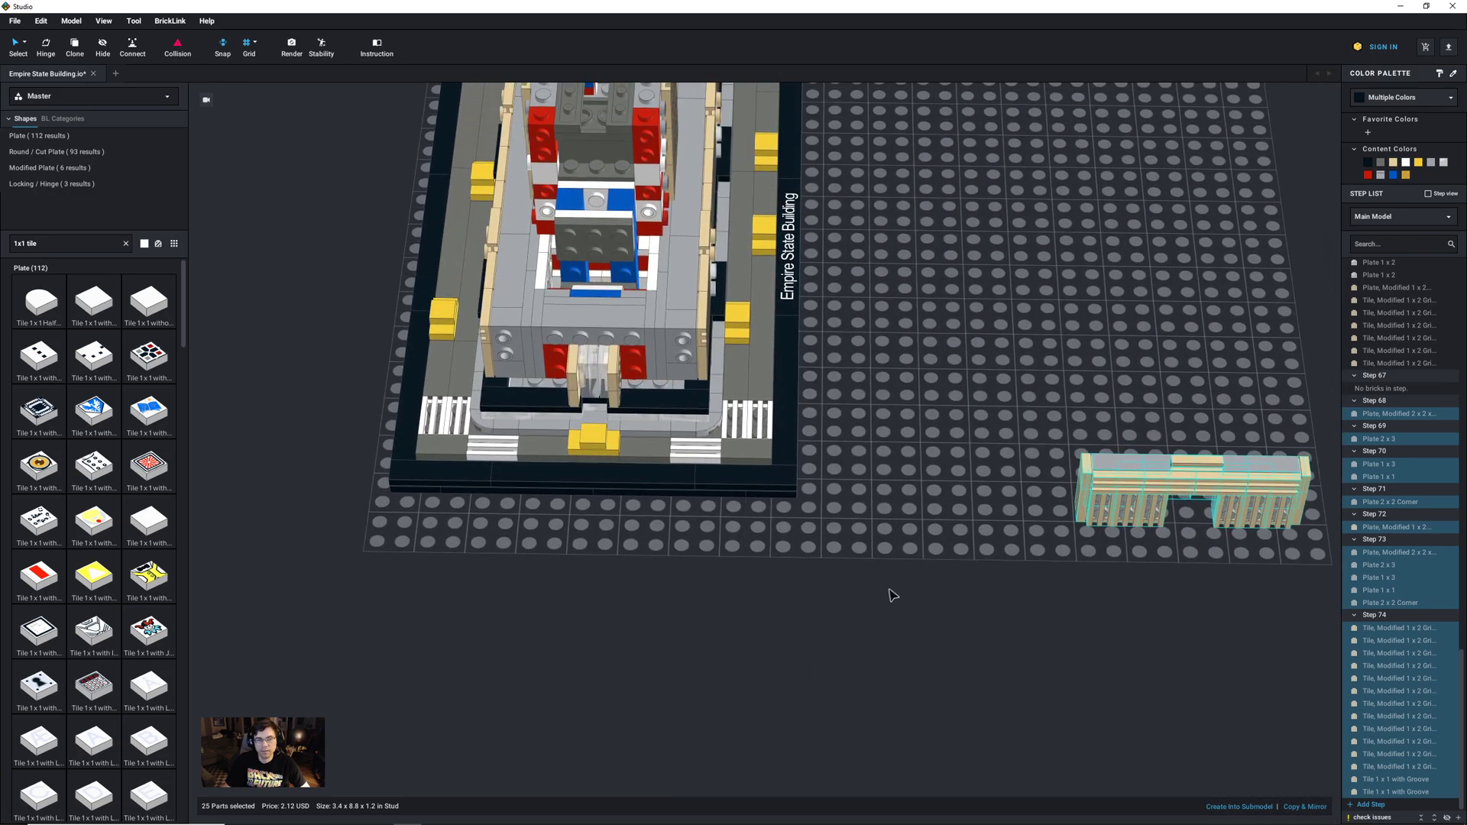
{"action": "left_click_drag", "start_coordinate": [1292, 493], "coordinate": [686, 365]}
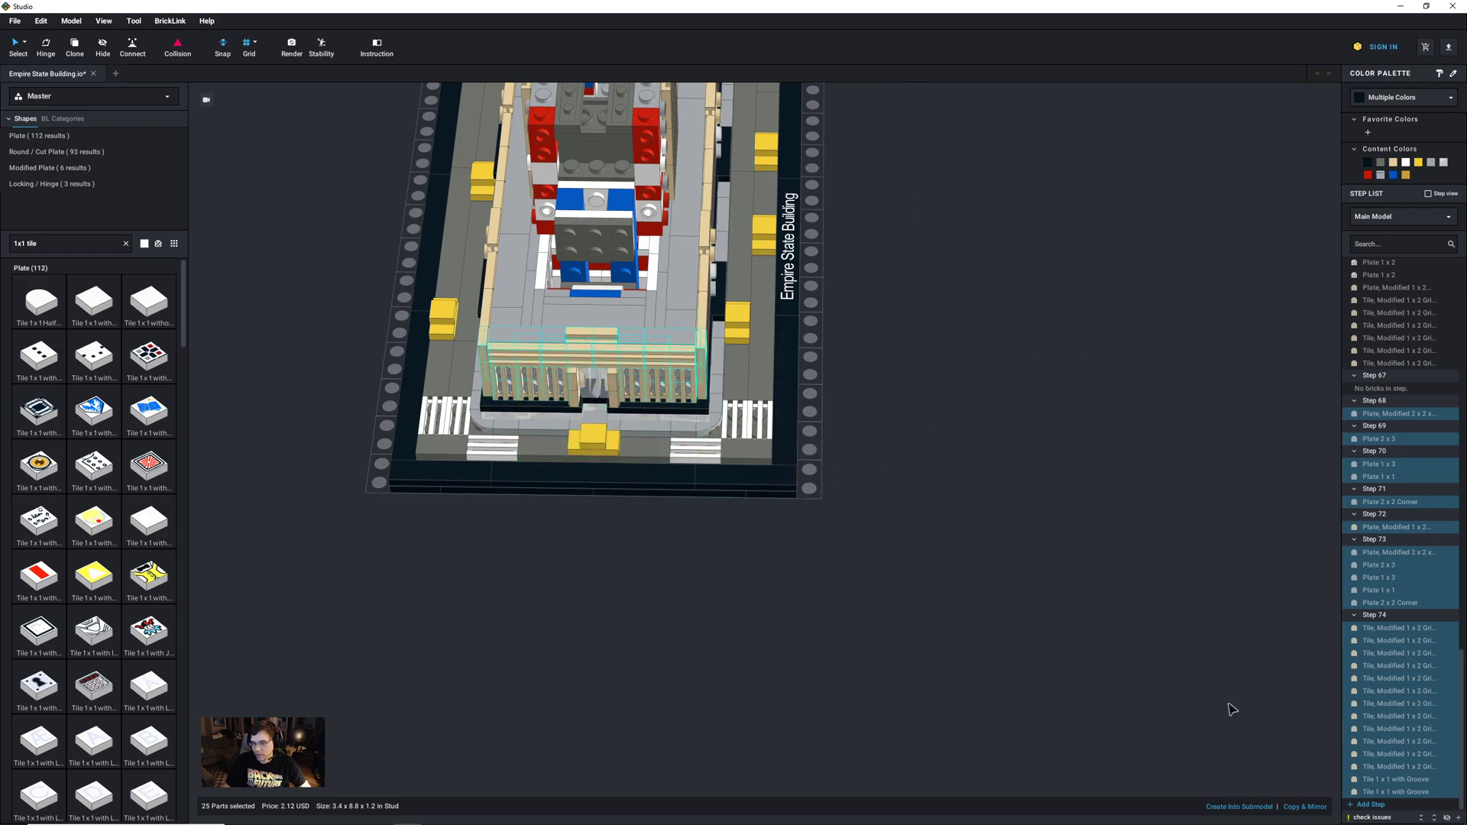
Step: Add a copy of the facade assembly in building step 75 and attach it to the building's opposite end
{"action": "right_click_drag", "start_coordinate": [1202, 619], "coordinate": [1117, 459]}
{"action": "key", "text": "ctrl+v"}
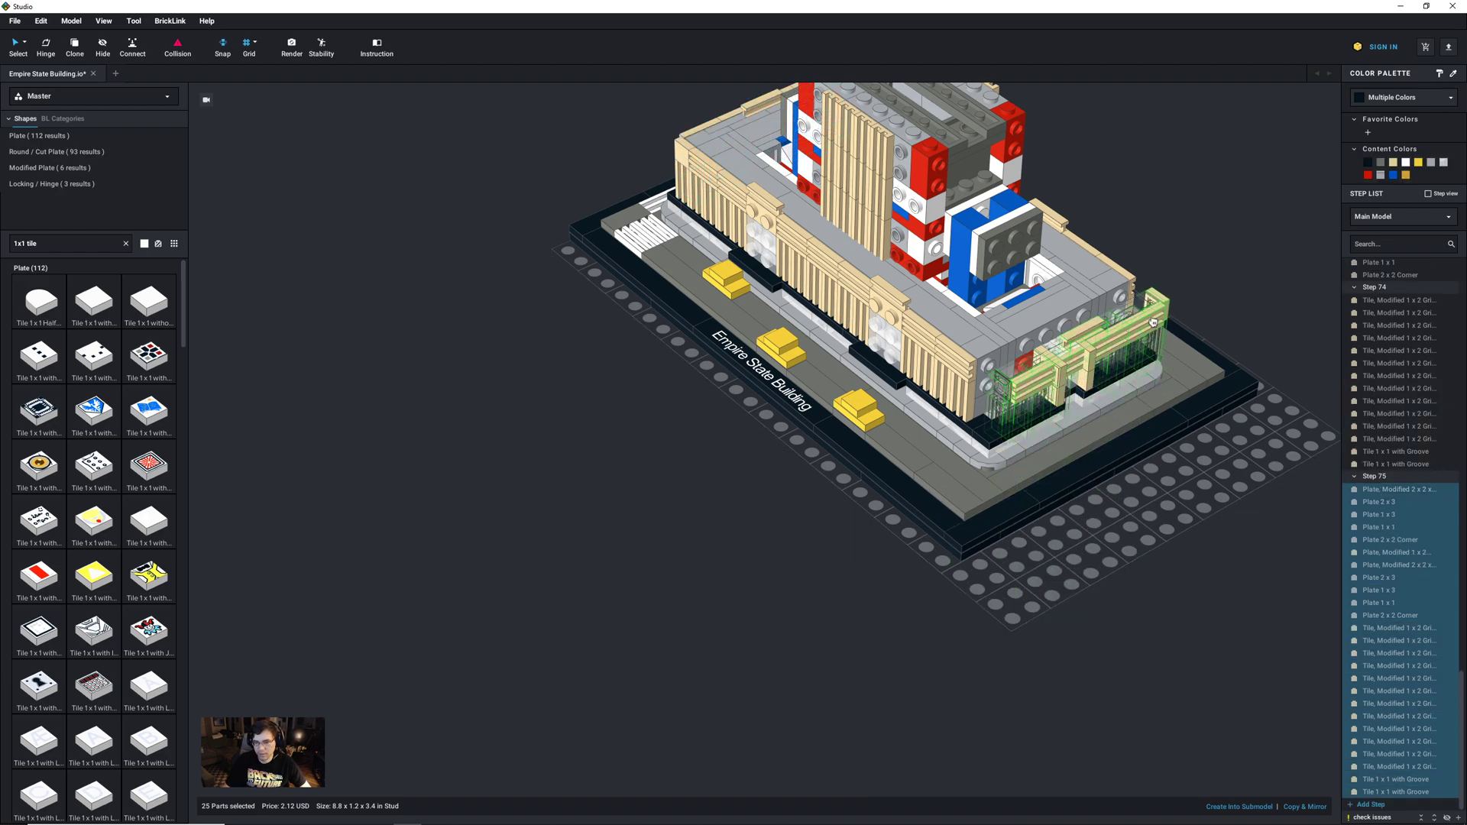
{"action": "left_click", "coordinate": [1133, 324]}
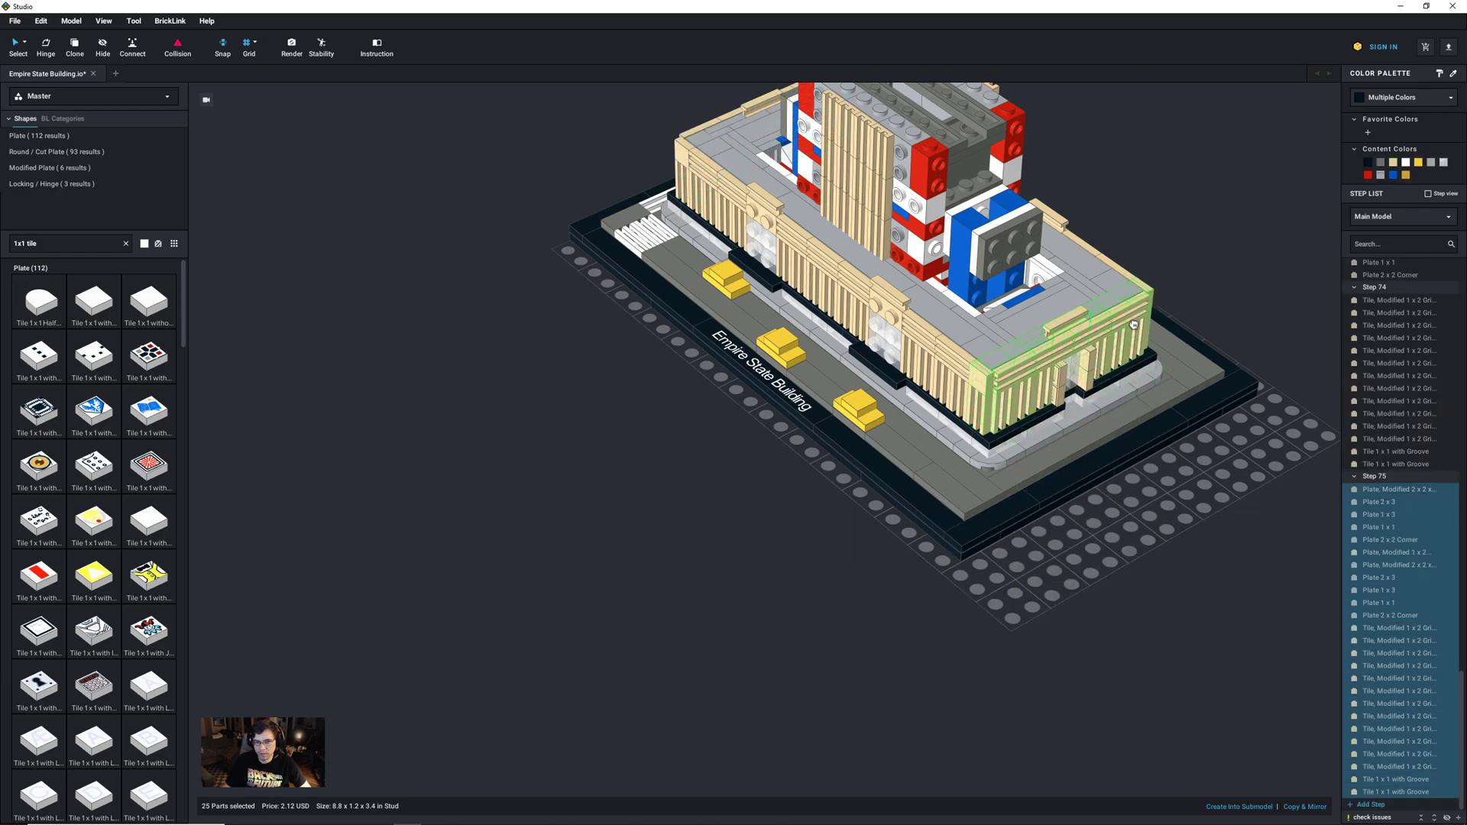
{"action": "left_click", "coordinate": [1158, 522]}
{"action": "right_click_drag", "start_coordinate": [1110, 603], "coordinate": [1146, 589]}
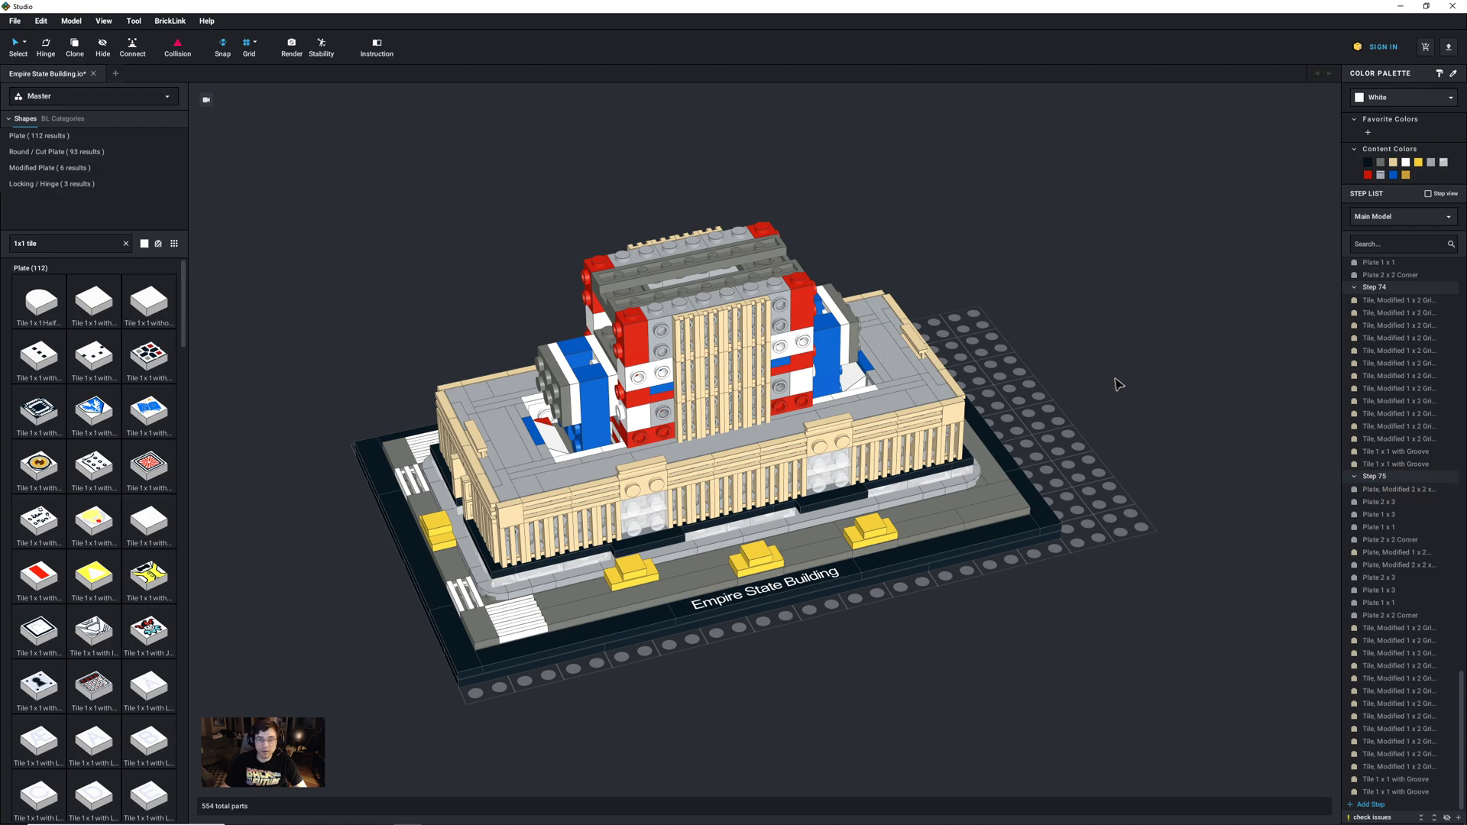
Step: Search for "2x2 plate modifi" and place the Plate, Modified 2 x 2 x 2/3 with 2 Studs on Side in front of the building
{"action": "left_click", "coordinate": [52, 245]}
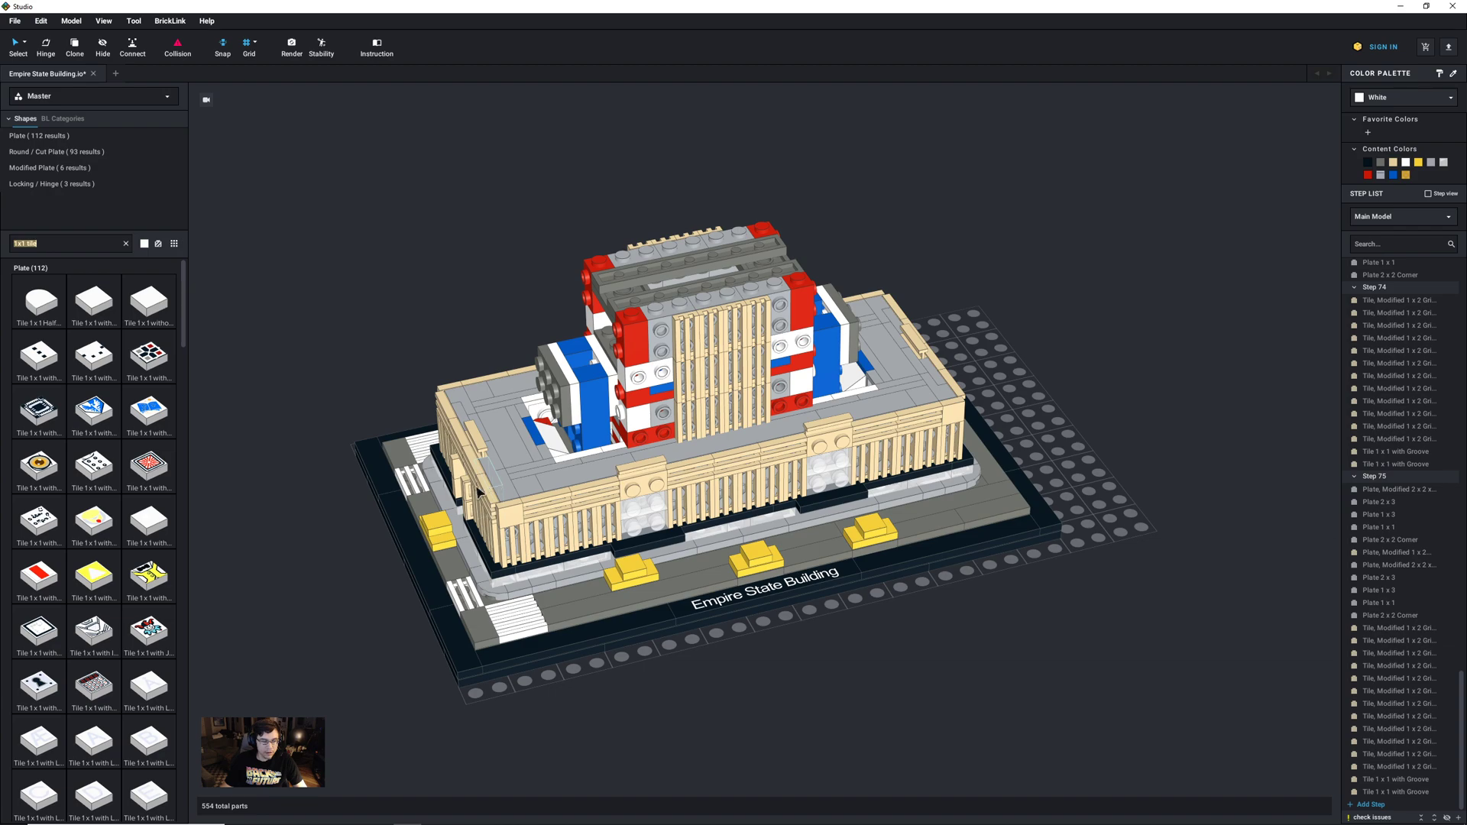
{"action": "type", "text": "2x2 plate modifi"}
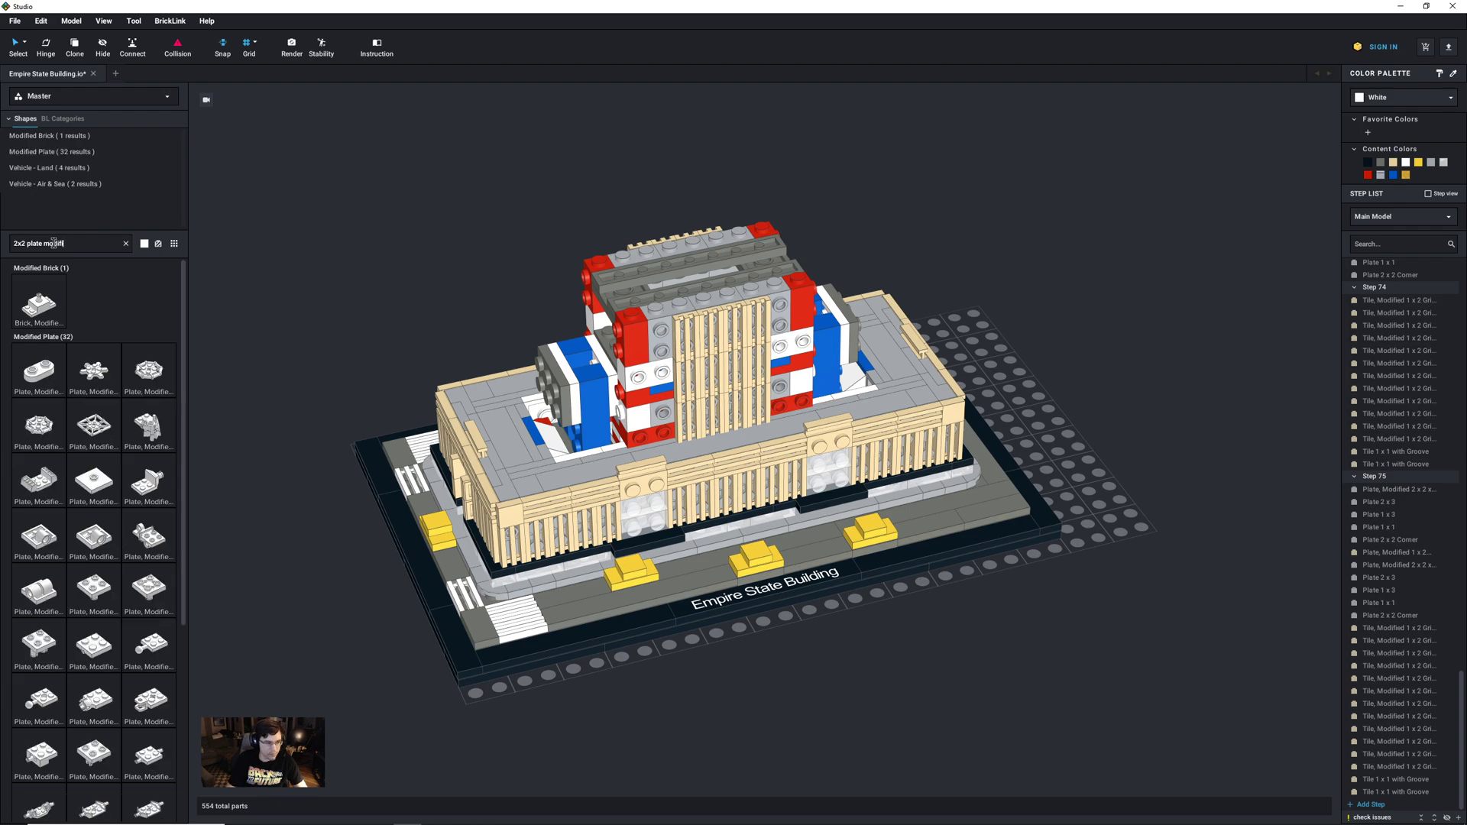
{"action": "scroll", "coordinate": [160, 456], "scroll_direction": "down", "scroll_amount": 2}
{"action": "scroll", "coordinate": [161, 456], "scroll_direction": "down", "scroll_amount": 4}
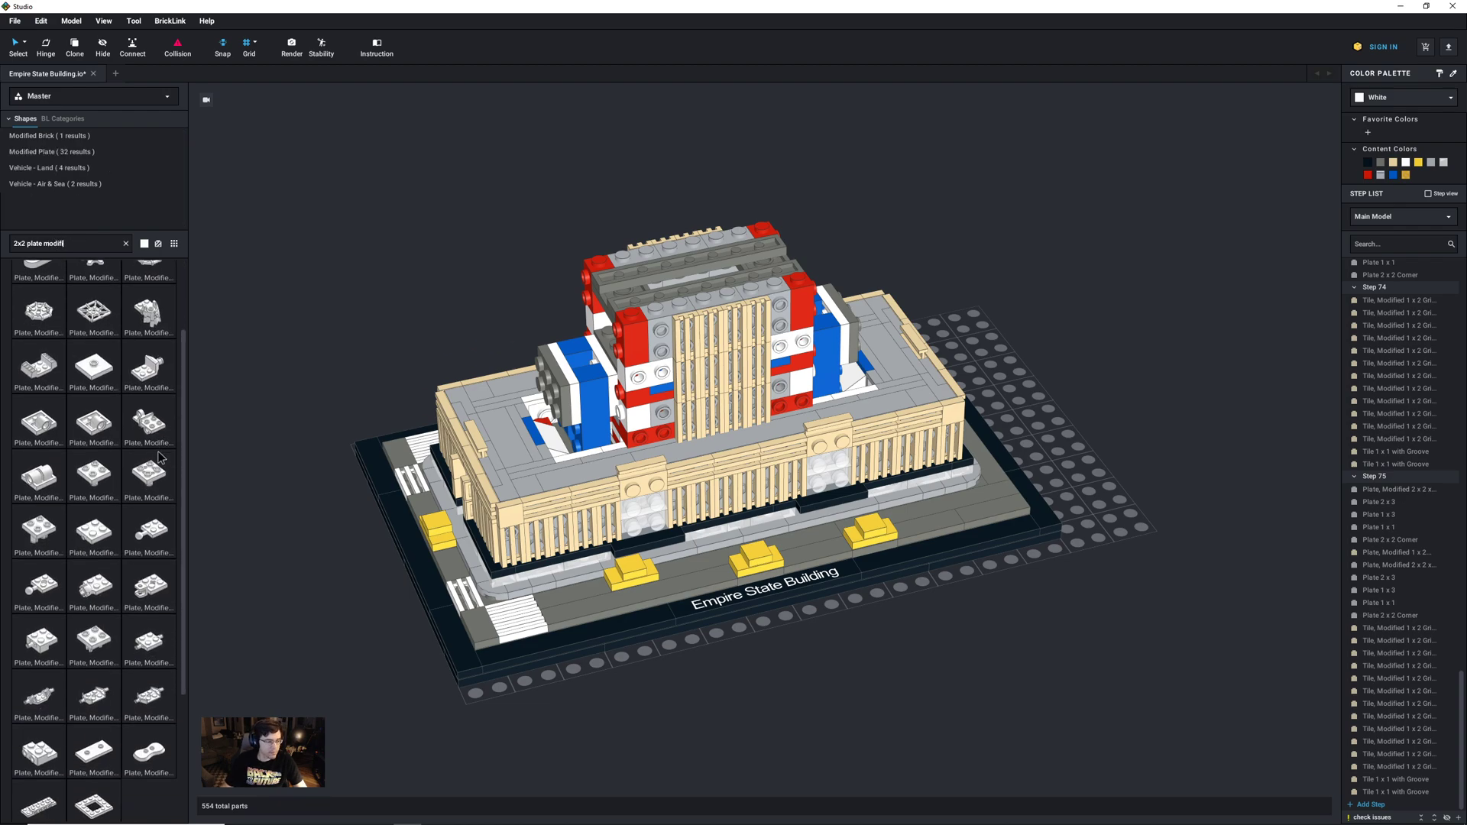
{"action": "left_click_drag", "start_coordinate": [23, 661], "coordinate": [707, 699]}
{"action": "scroll", "coordinate": [823, 679], "scroll_direction": "up", "scroll_amount": 2}
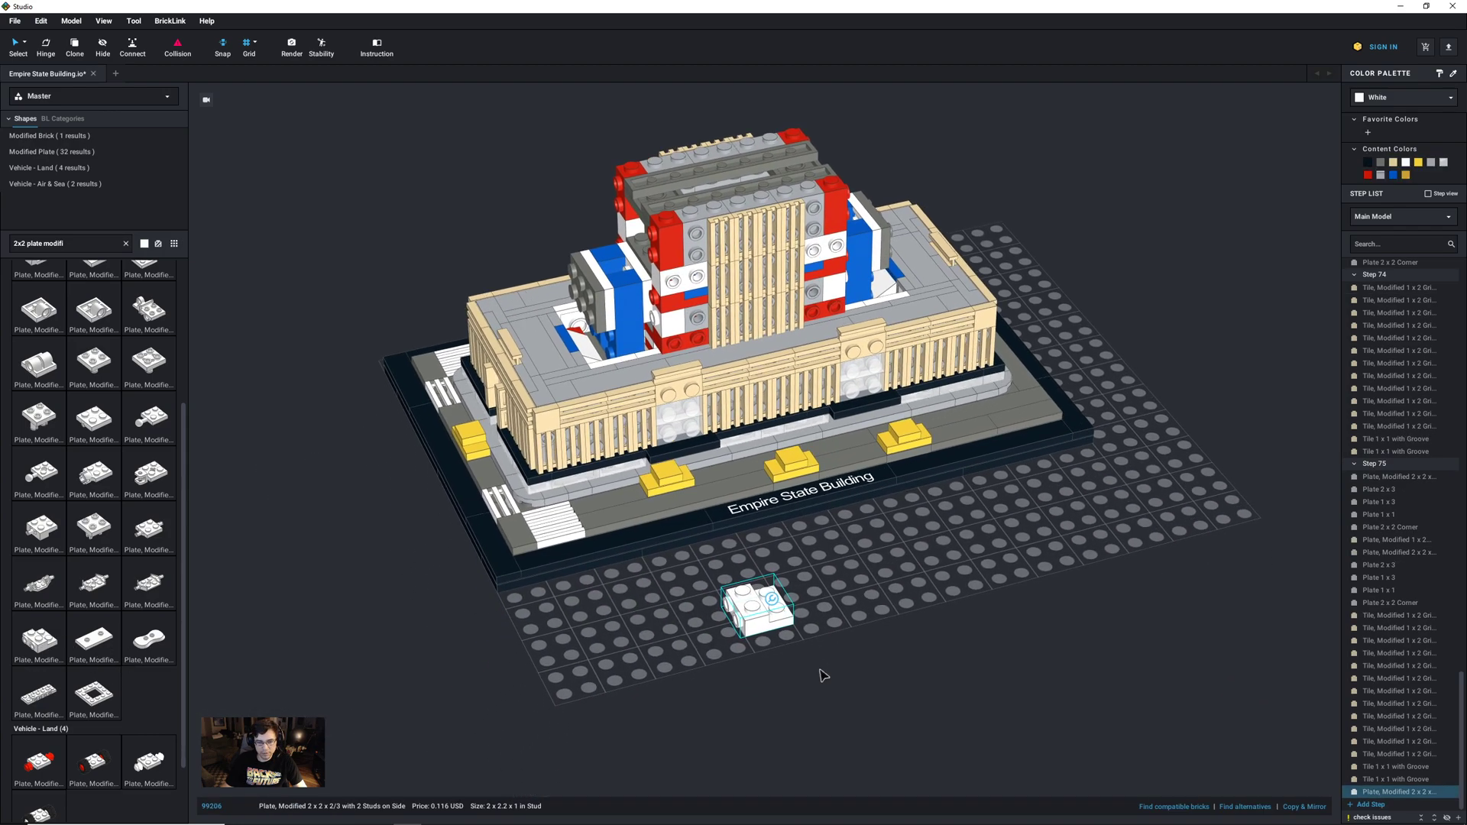
{"action": "middle_click_drag", "start_coordinate": [822, 674], "coordinate": [776, 609]}
{"action": "left_click_drag", "start_coordinate": [708, 560], "coordinate": [751, 641]}
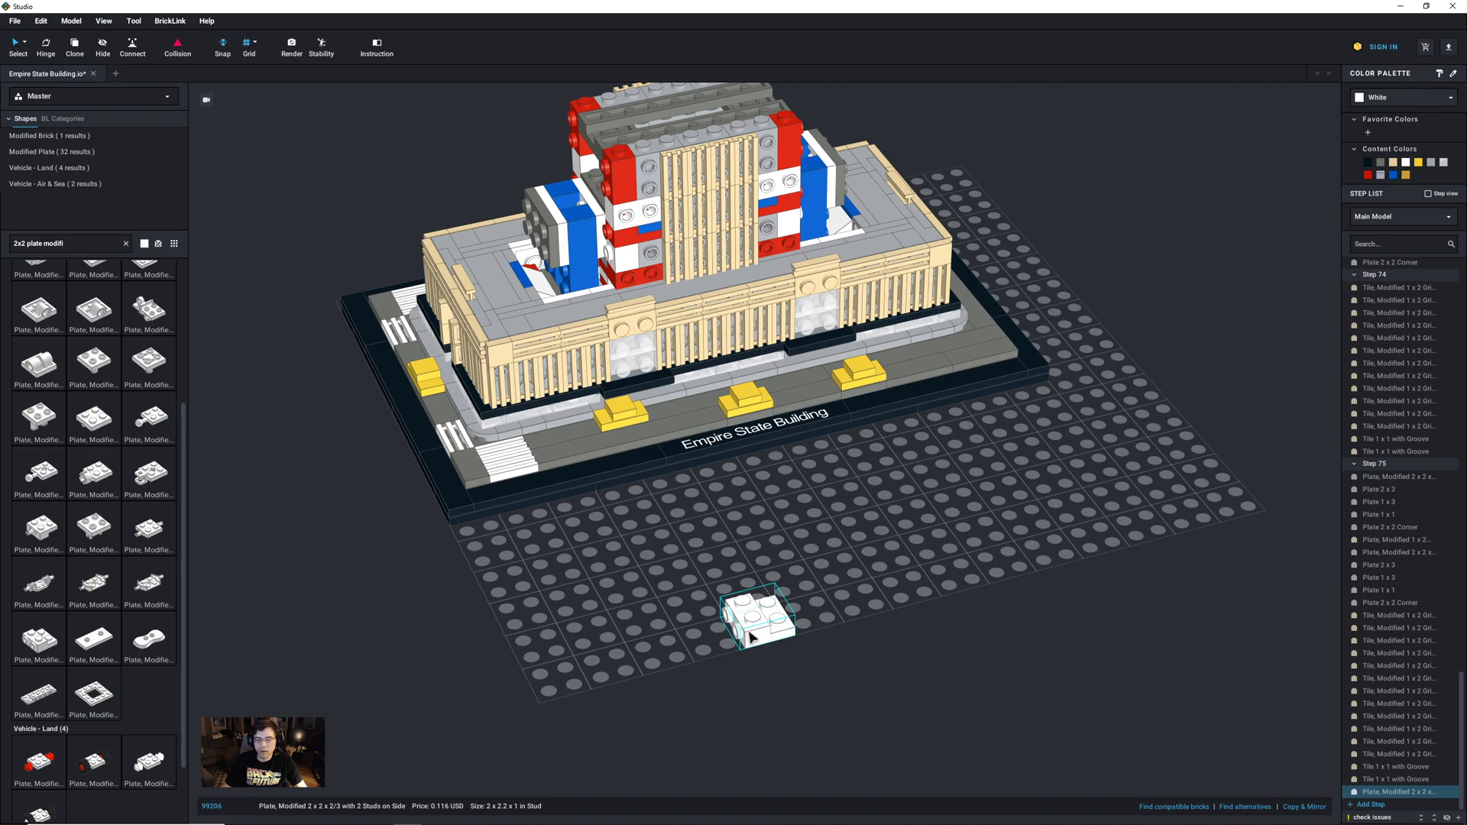
Step: Duplicate the modified 2 x 2 plate beside the original and colour both Light Bluish Gray
{"action": "key", "text": "ctrl+d"}
{"action": "left_click", "coordinate": [909, 651]}
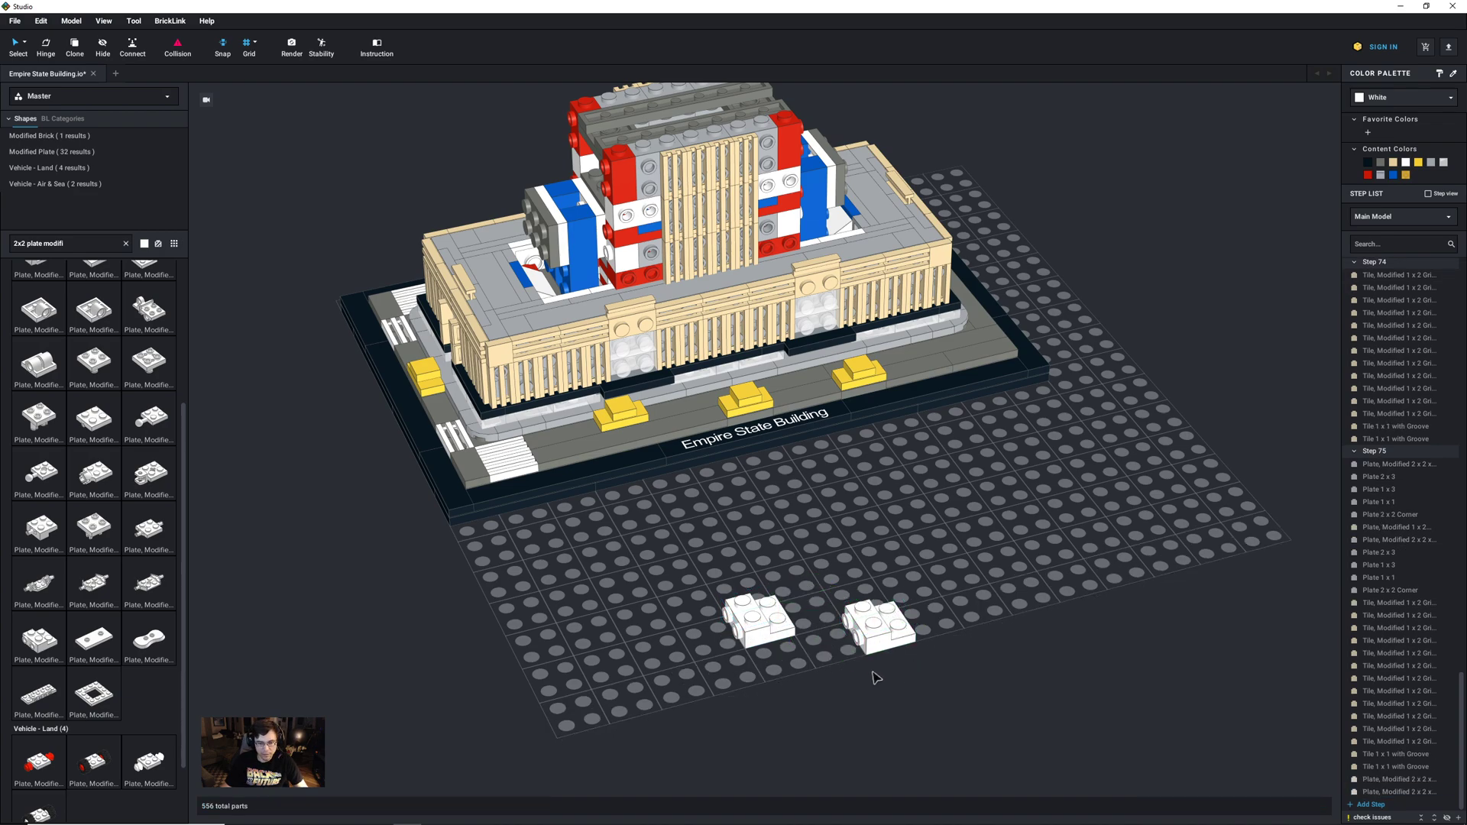
{"action": "left_click", "coordinate": [1432, 164]}
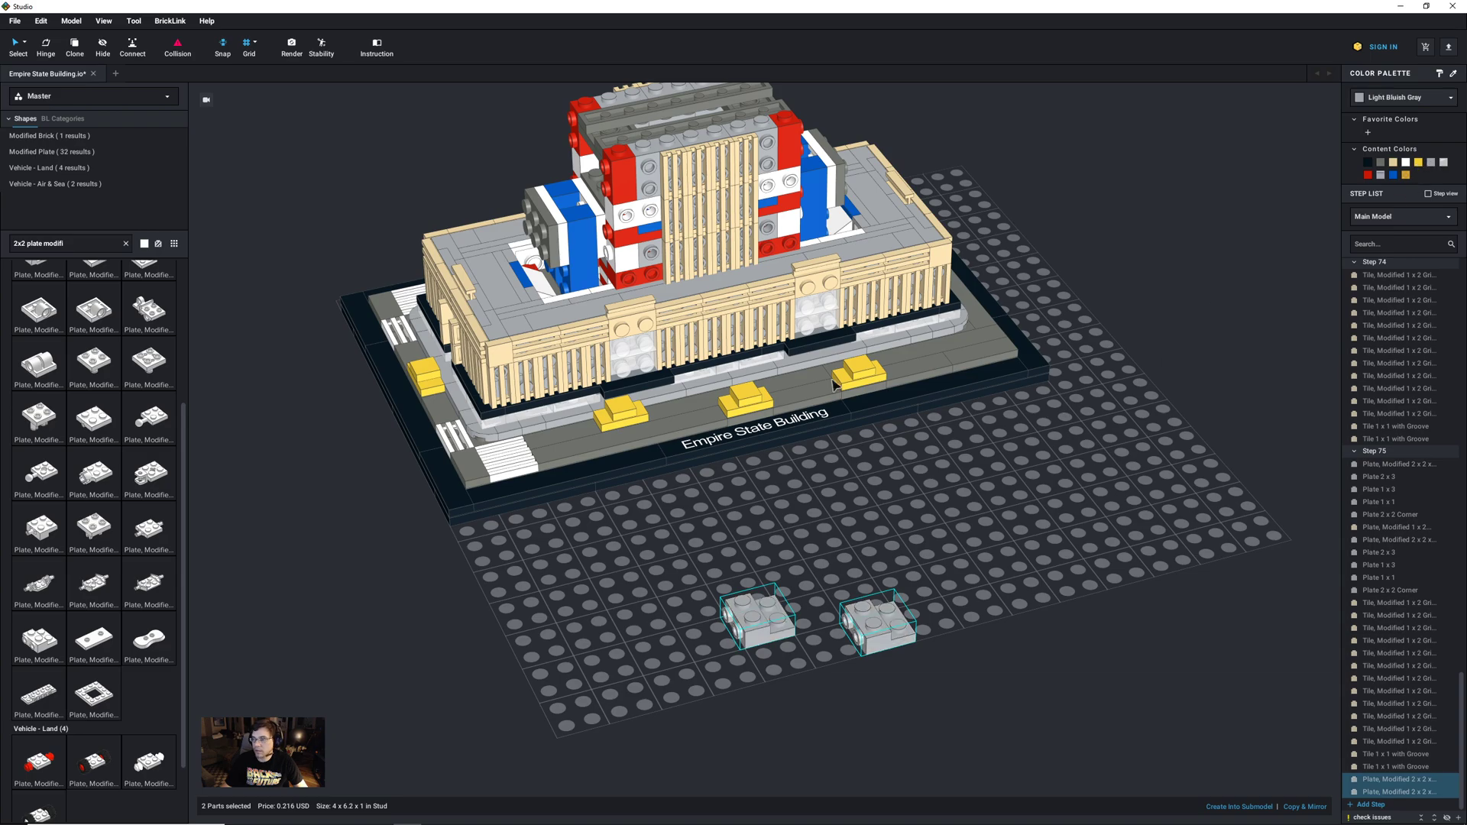
Step: Search for "2x3 plate" and place a Plate 2 x 3 on the grid between the building and the modified plates
{"action": "left_click", "coordinate": [83, 243]}
{"action": "type", "text": "2x3"}
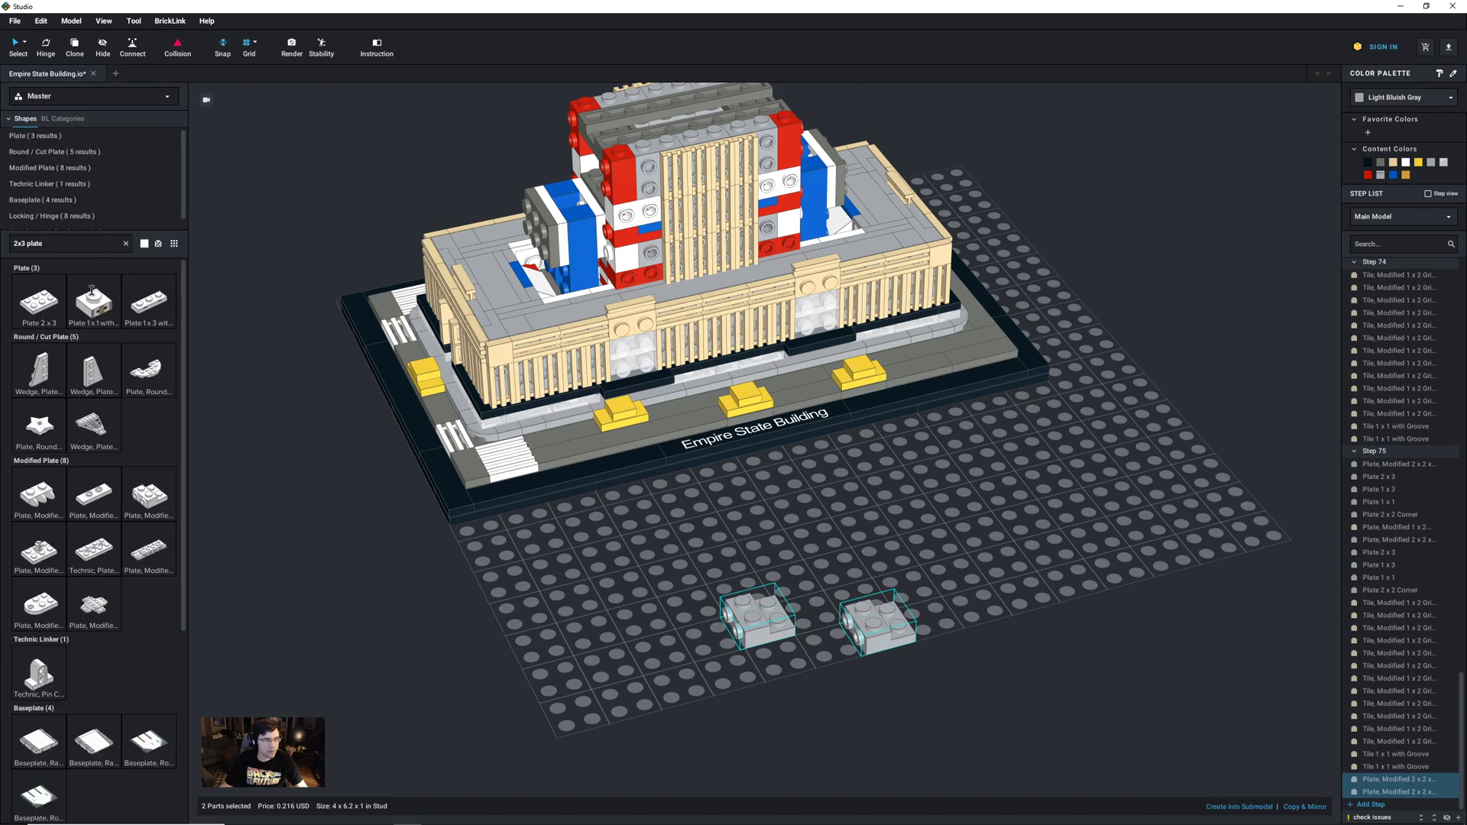
{"action": "left_click", "coordinate": [39, 302]}
{"action": "left_click", "coordinate": [859, 513]}
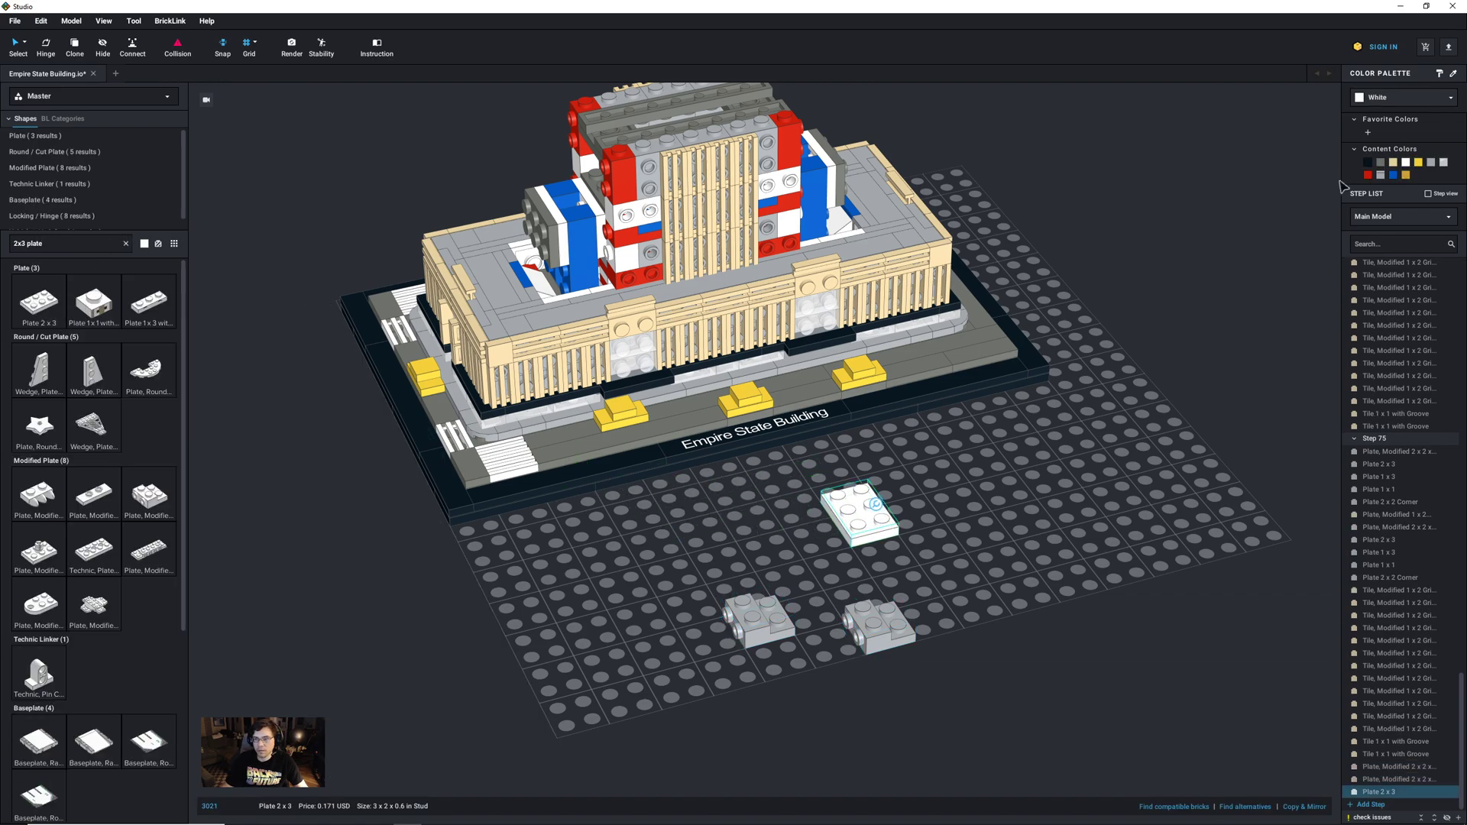
Step: Colour the Plate 2 x 3 Dark Bluish Gray and join the two modified plates side by side, rotated so their side studs face the building
{"action": "left_click", "coordinate": [1381, 163]}
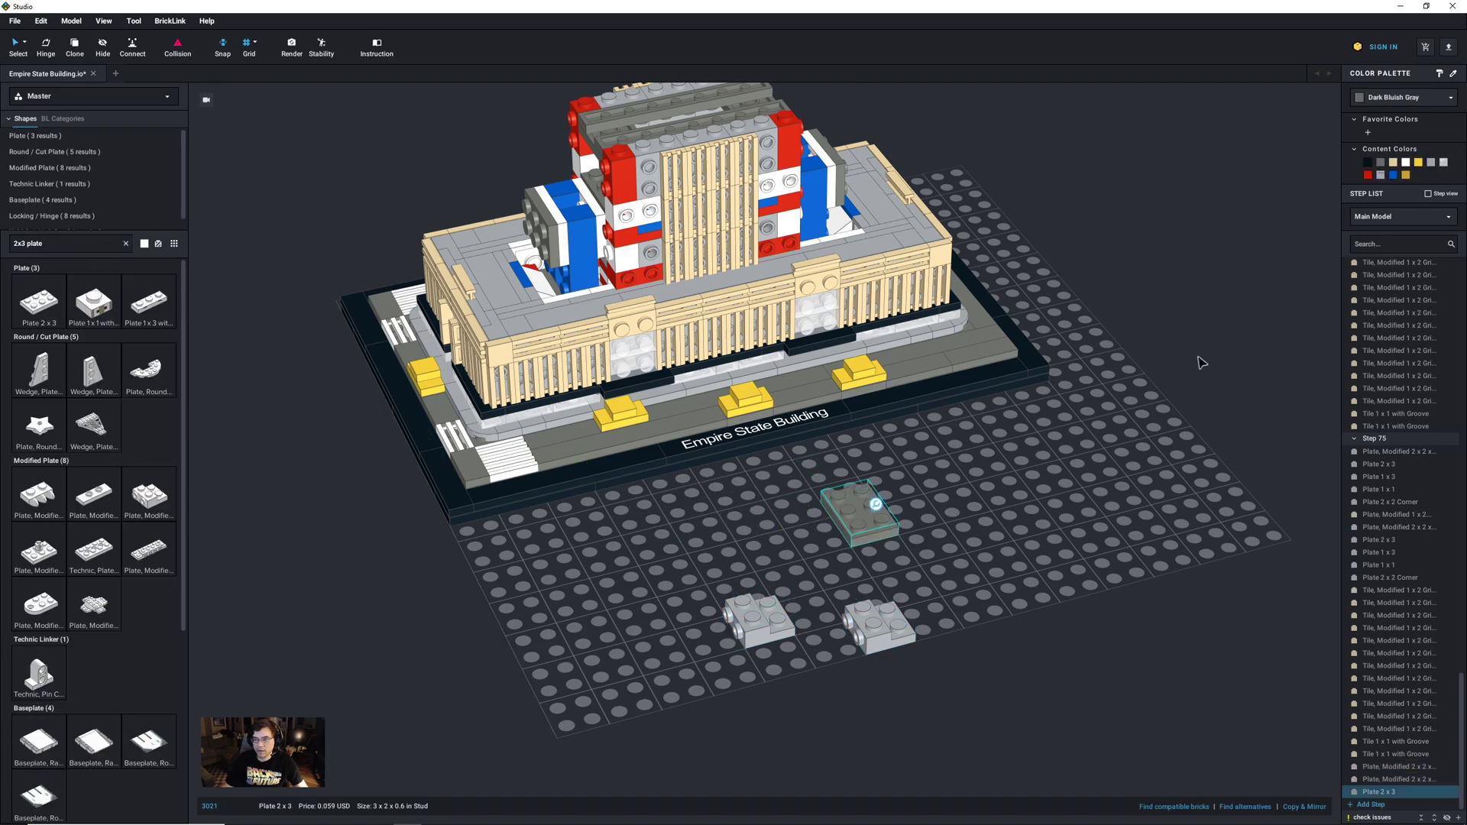
{"action": "left_click", "coordinate": [889, 630]}
{"action": "key", "text": "Right"}
{"action": "left_click", "coordinate": [779, 612]}
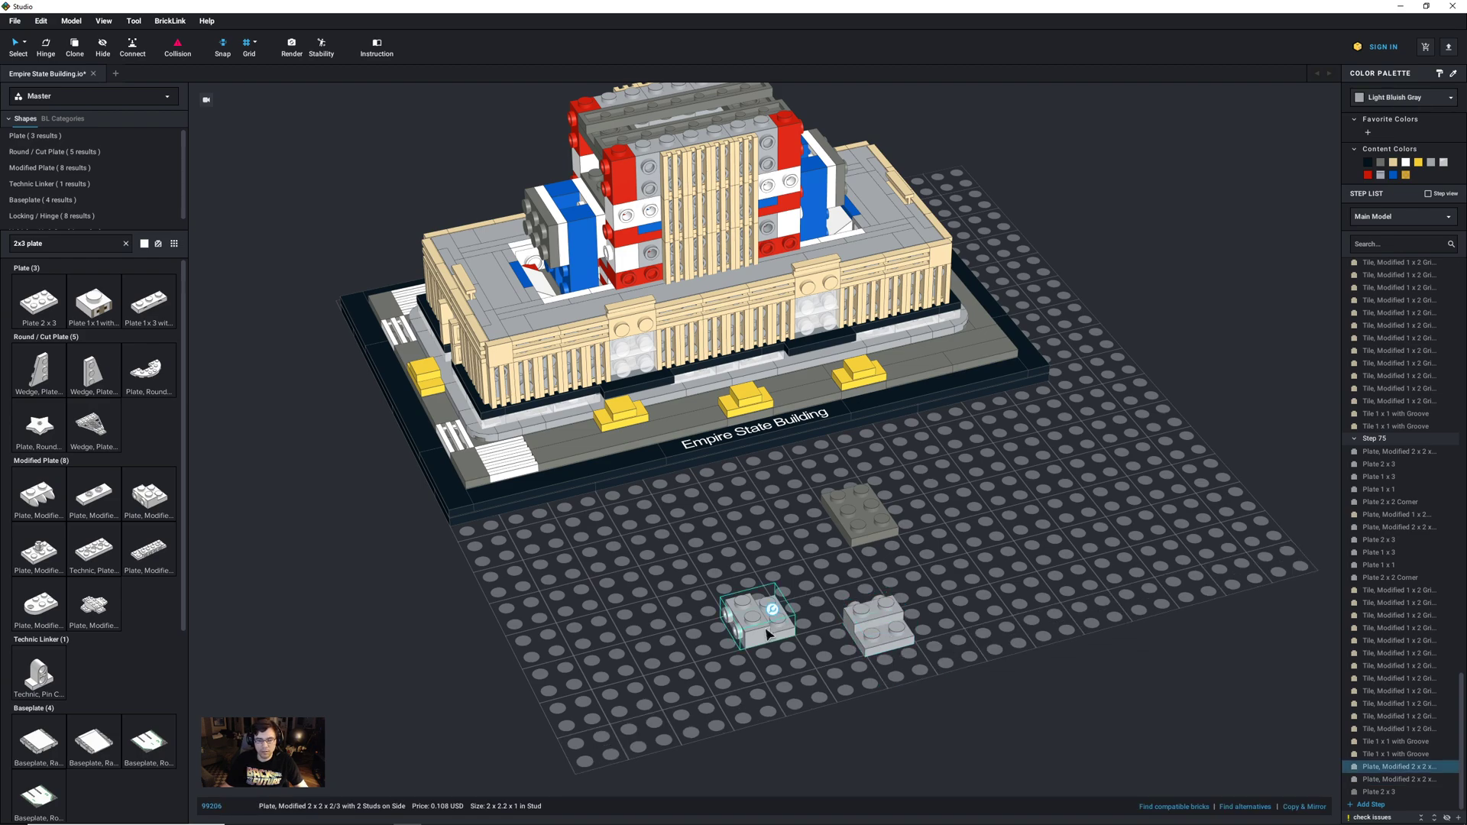
{"action": "left_click_drag", "start_coordinate": [739, 615], "coordinate": [705, 646]}
{"action": "left_click_drag", "start_coordinate": [880, 613], "coordinate": [770, 621]}
Step: Attach the Dark Bluish Gray Plate 2 x 3 lengthwise across the centre of the two joined modified plates
{"action": "left_click", "coordinate": [875, 532]}
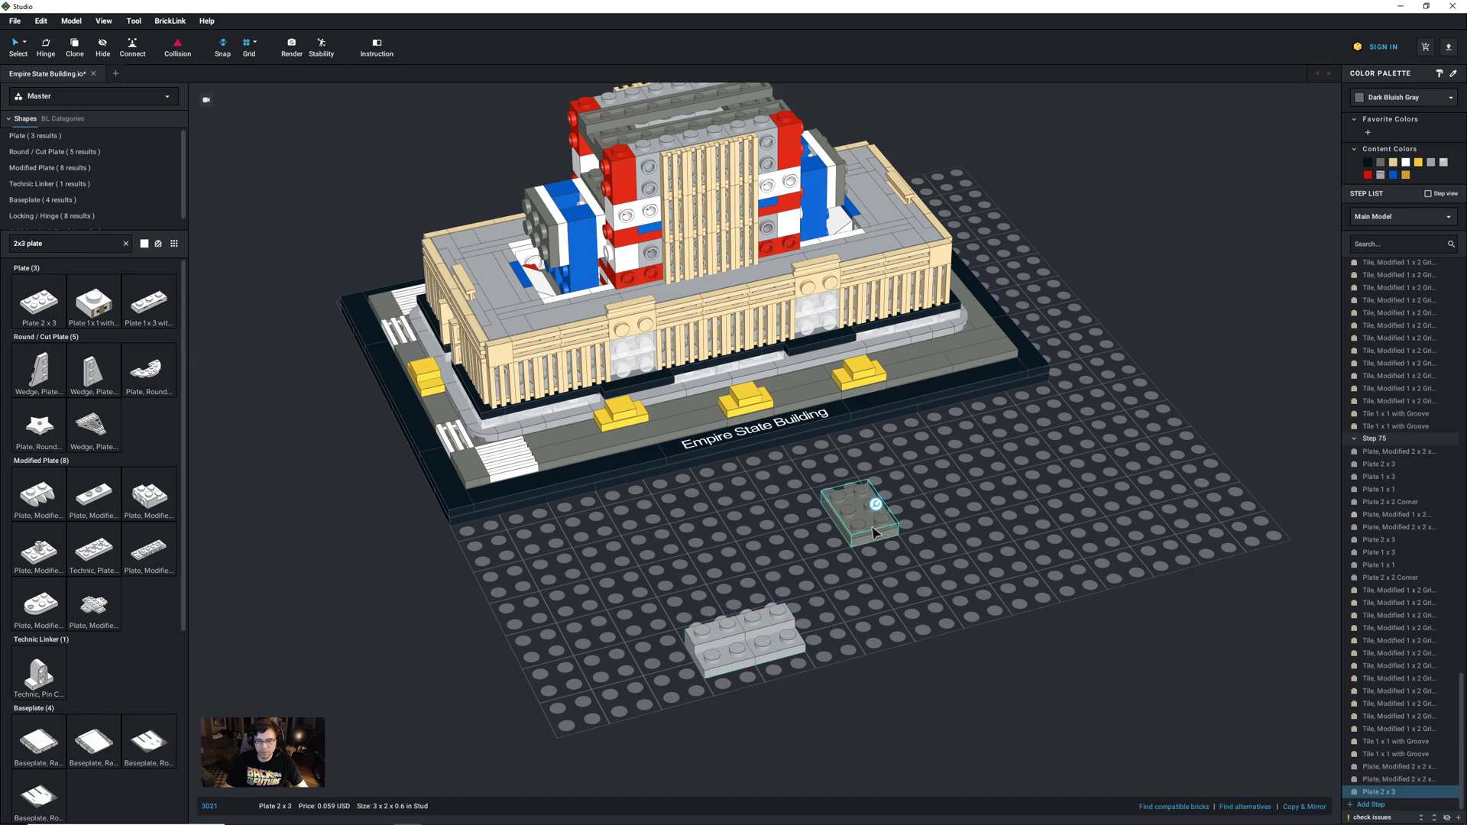
{"action": "left_click_drag", "start_coordinate": [875, 533], "coordinate": [751, 661]}
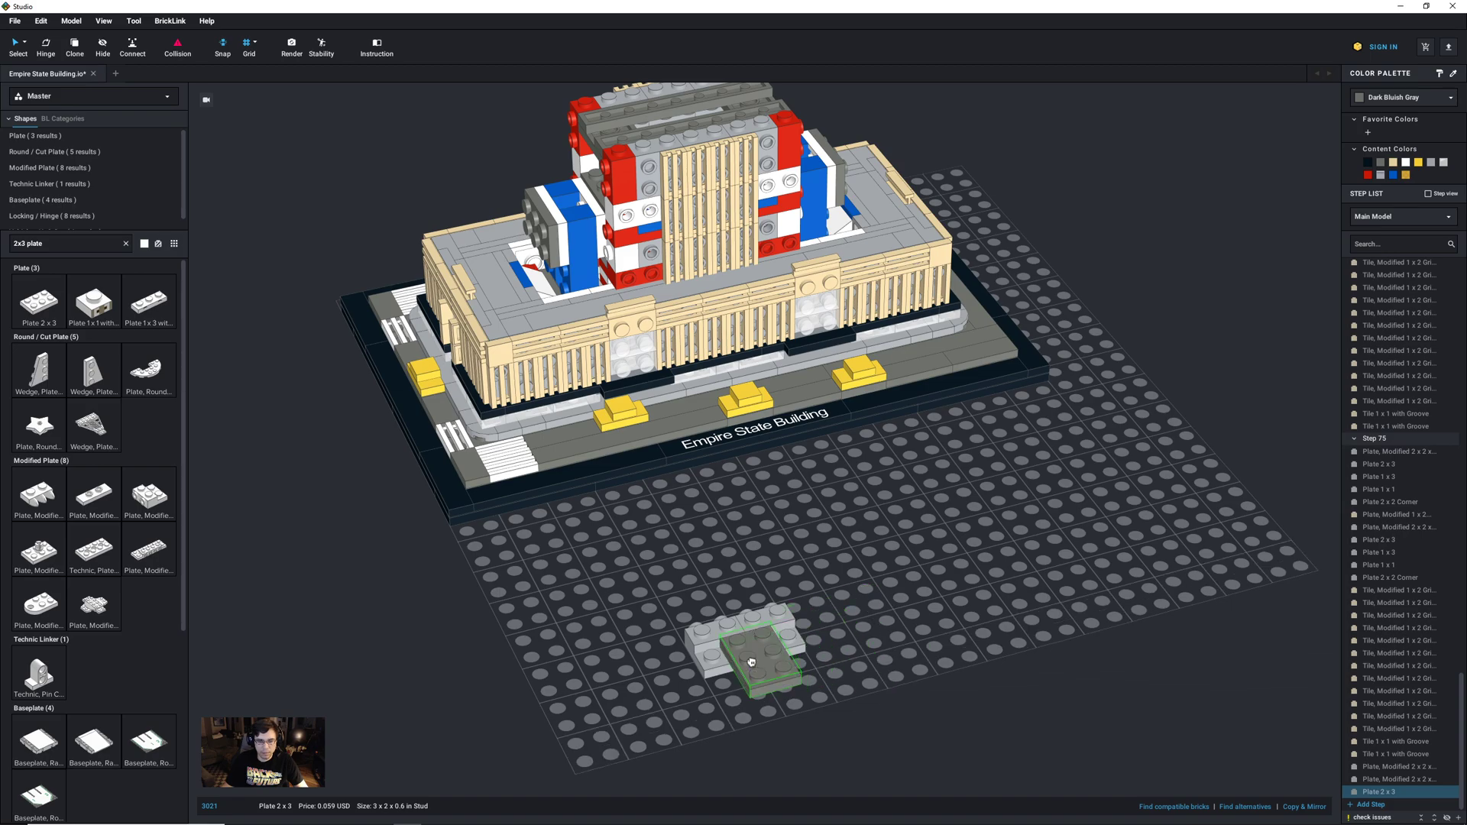
{"action": "left_click", "coordinate": [860, 652]}
{"action": "right_click_drag", "start_coordinate": [890, 674], "coordinate": [919, 642]}
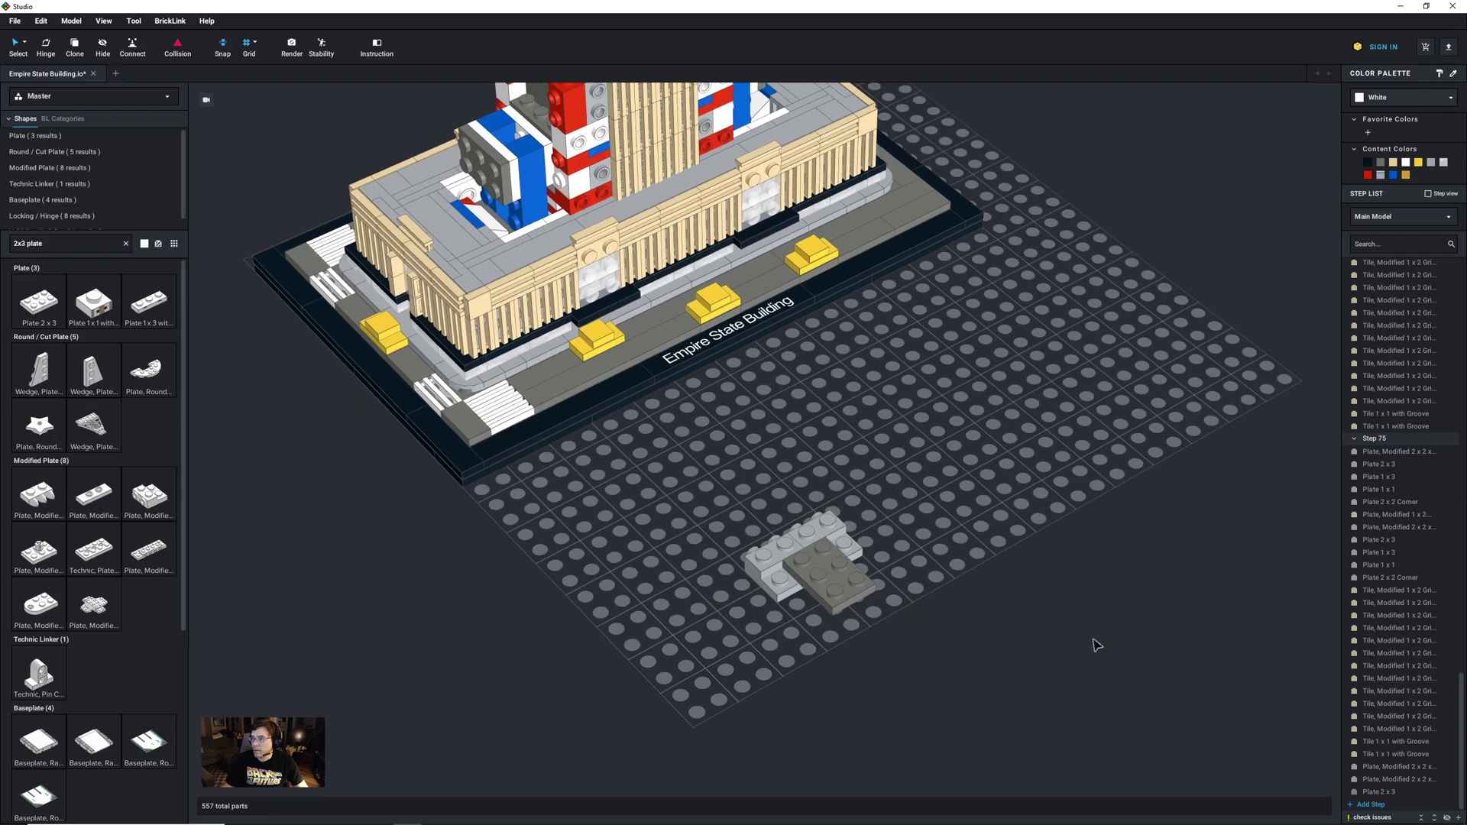
Step: Move the two modified plates and the Plate 2 x 3 into a new building step, and add another empty step after it
{"action": "left_click", "coordinate": [1369, 804]}
{"action": "left_click", "coordinate": [1383, 767]}
{"action": "left_click", "coordinate": [1395, 743], "text": "ctrl"}
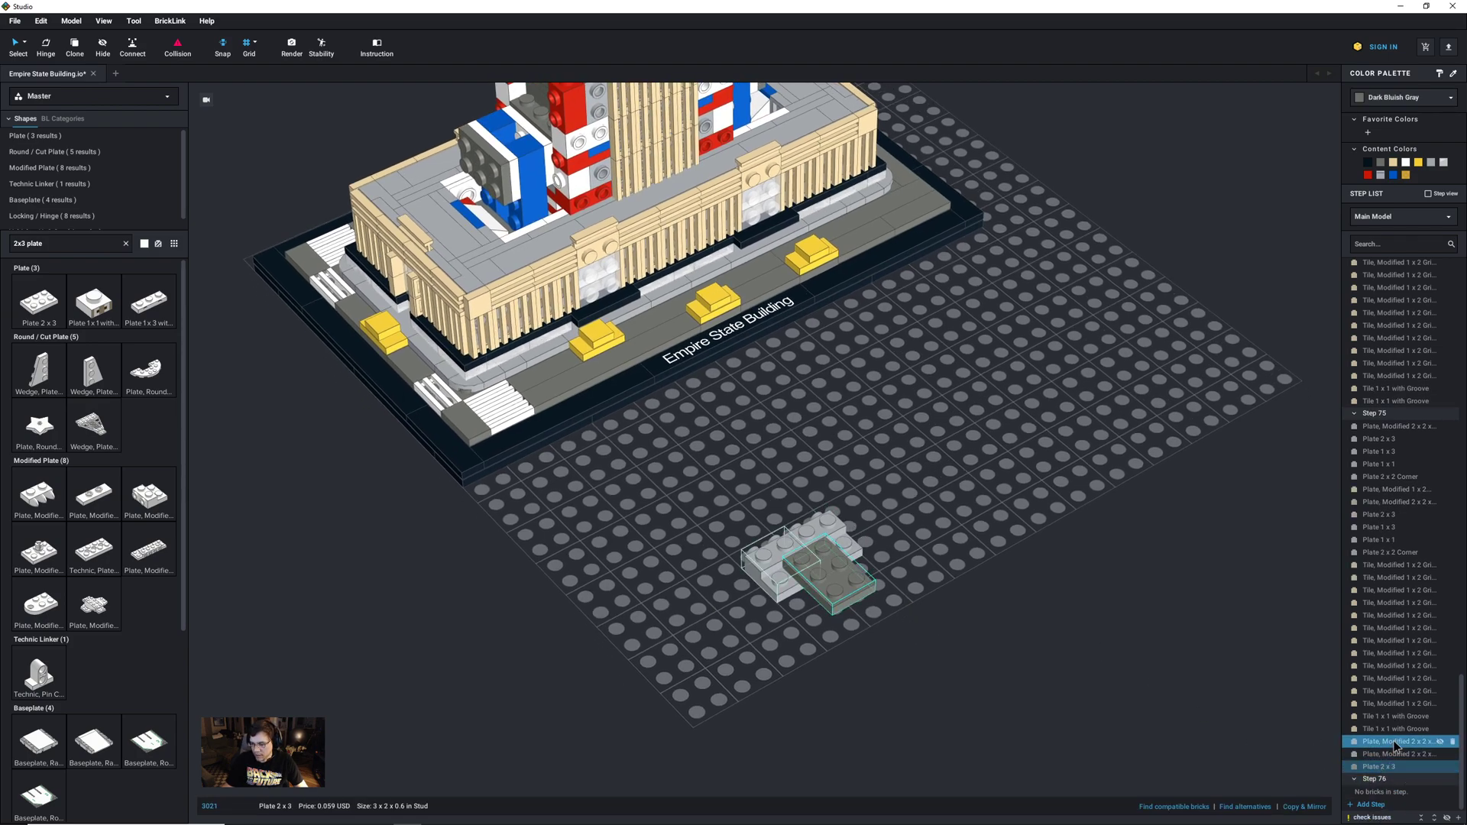
{"action": "left_click_drag", "start_coordinate": [1395, 744], "coordinate": [1371, 807]}
{"action": "left_click", "coordinate": [1371, 805]}
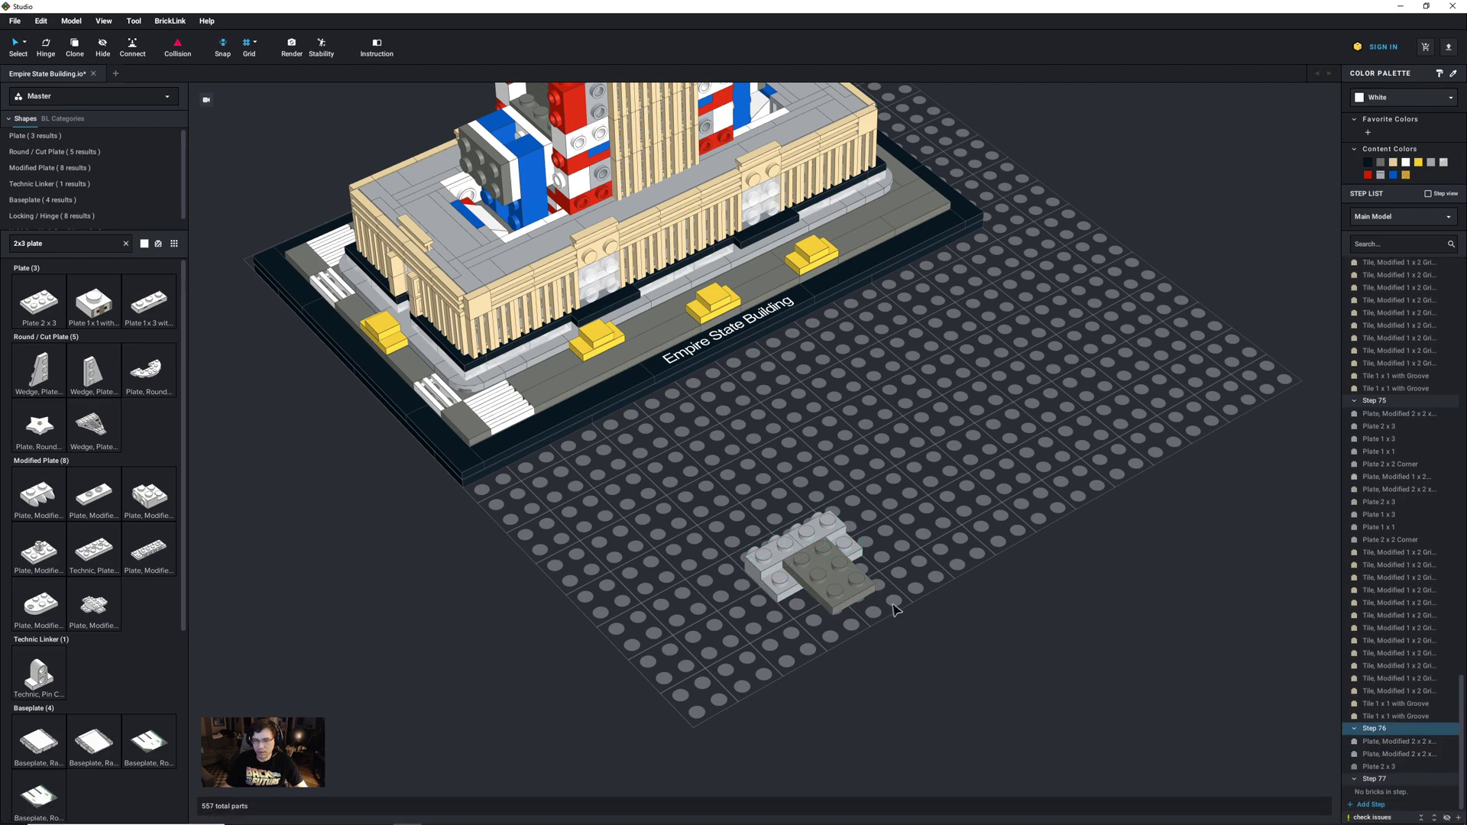
Step: Copy the pair of Light Bluish Gray modified plates and attach the copy under the free end of the Plate 2 x 3, side studs facing outward
{"action": "left_click", "coordinate": [794, 594]}
{"action": "left_click", "coordinate": [831, 528], "text": "ctrl"}
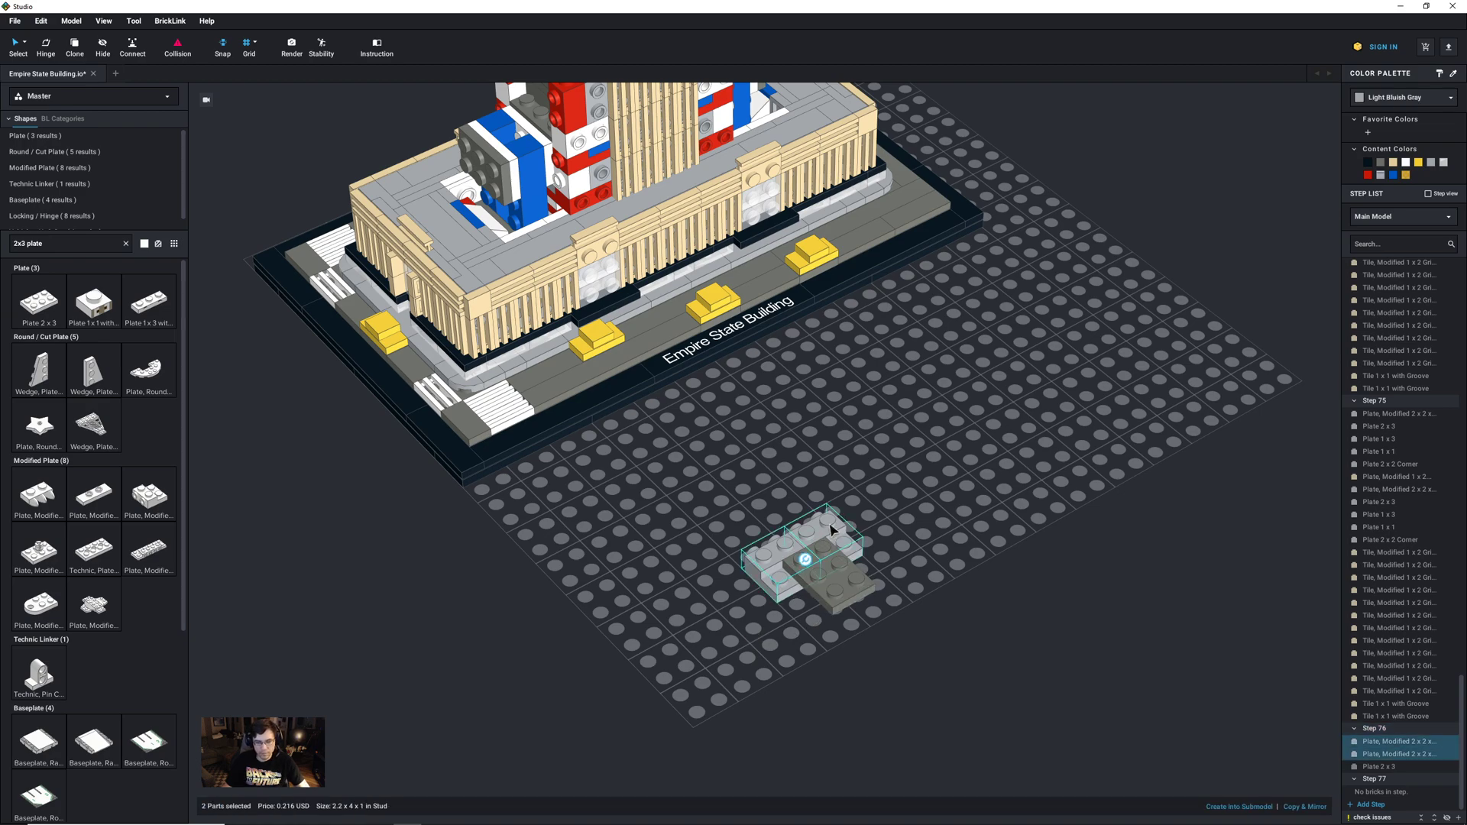
{"action": "key", "text": "ctrl+c"}
{"action": "key", "text": "ctrl+v"}
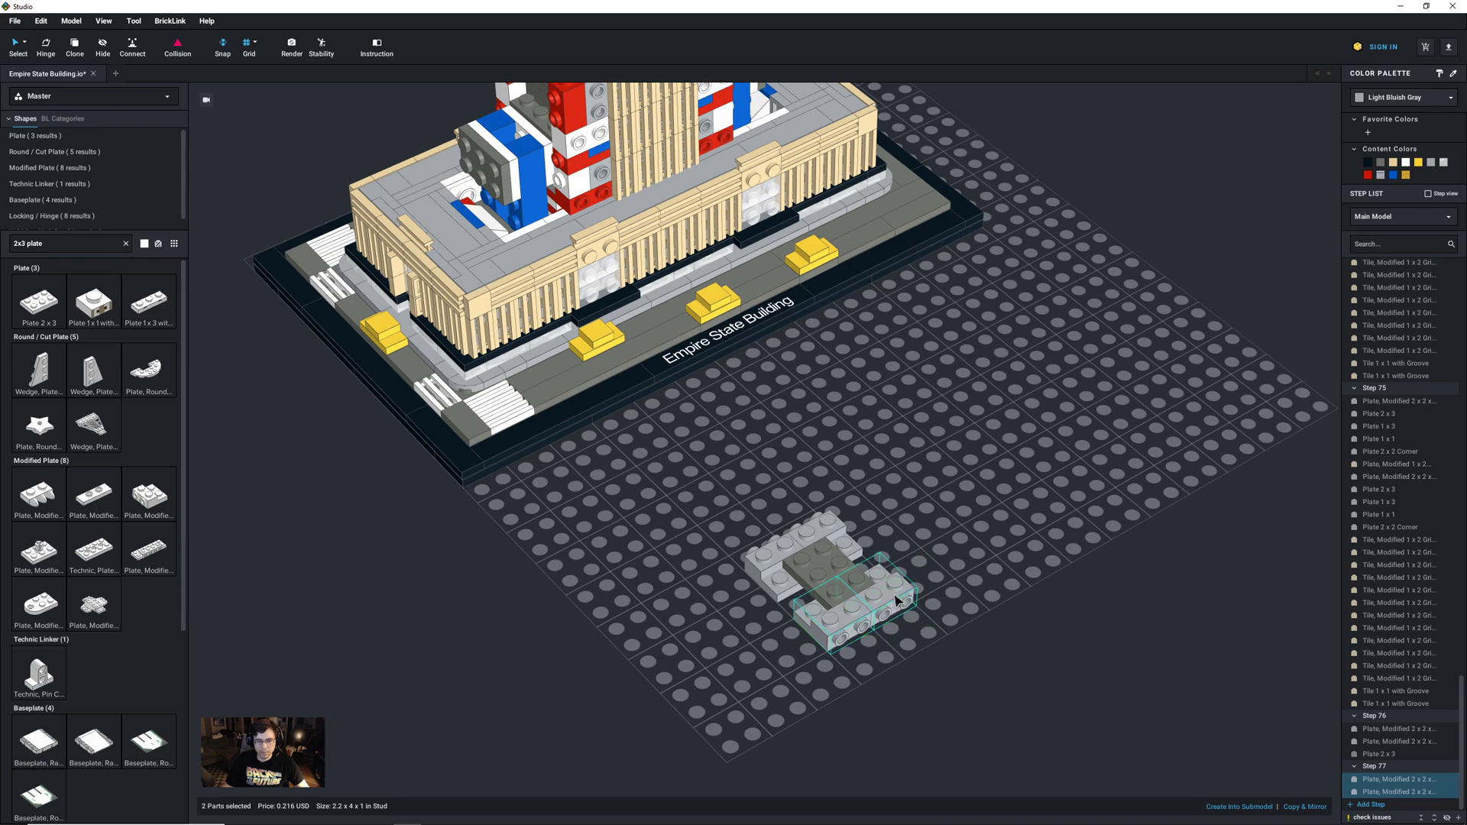
{"action": "left_click", "coordinate": [919, 649]}
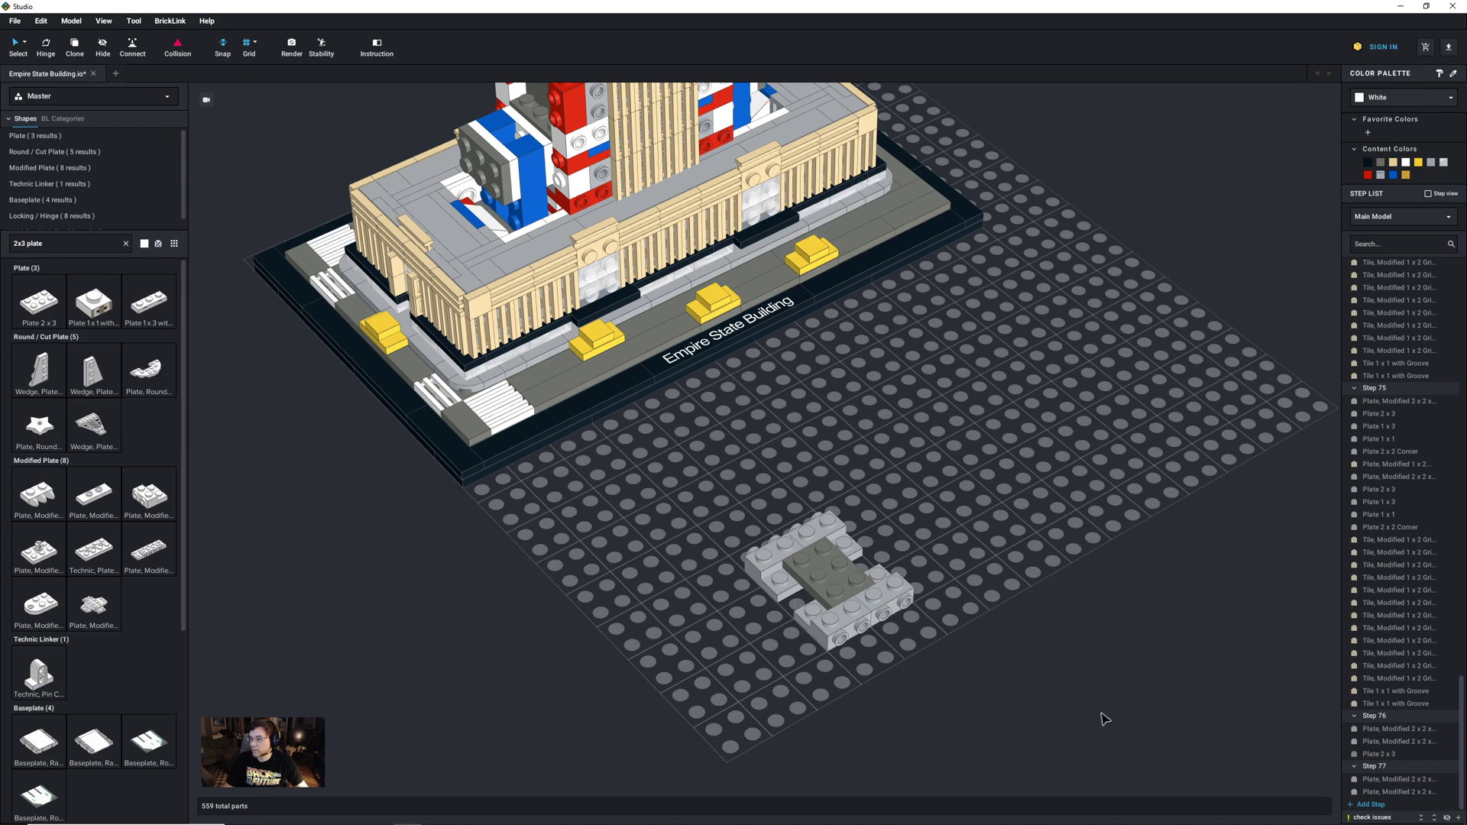
Step: In a new building step, search for "2x2 plate" and attach a Light Bluish Gray Plate 2 x 2 Corner to one corner of the sub-assembly
{"action": "left_click", "coordinate": [1372, 805]}
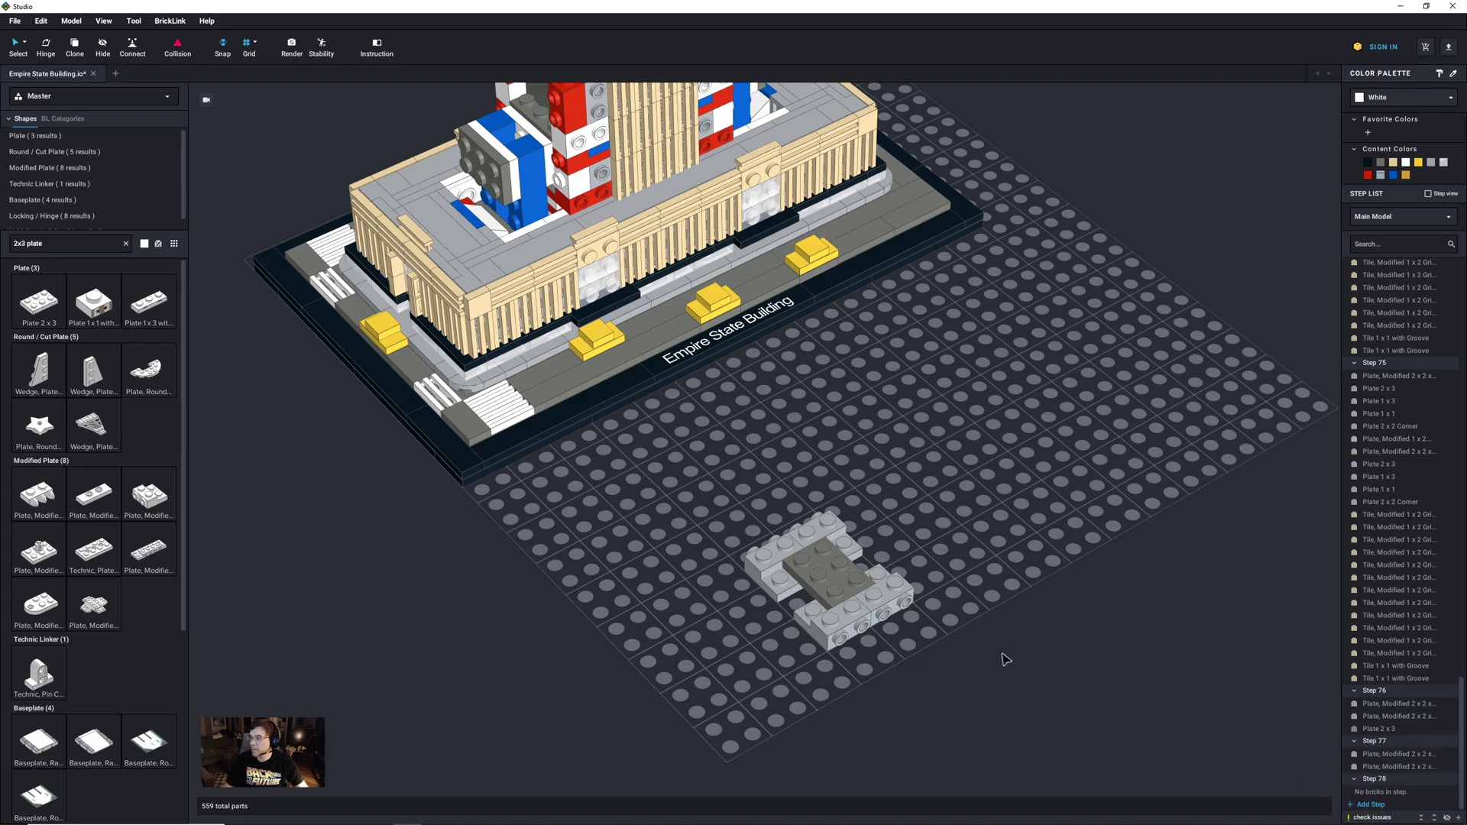
{"action": "left_click", "coordinate": [80, 245]}
{"action": "type", "text": "2x2 plate"}
{"action": "left_click_drag", "start_coordinate": [107, 380], "coordinate": [676, 605]}
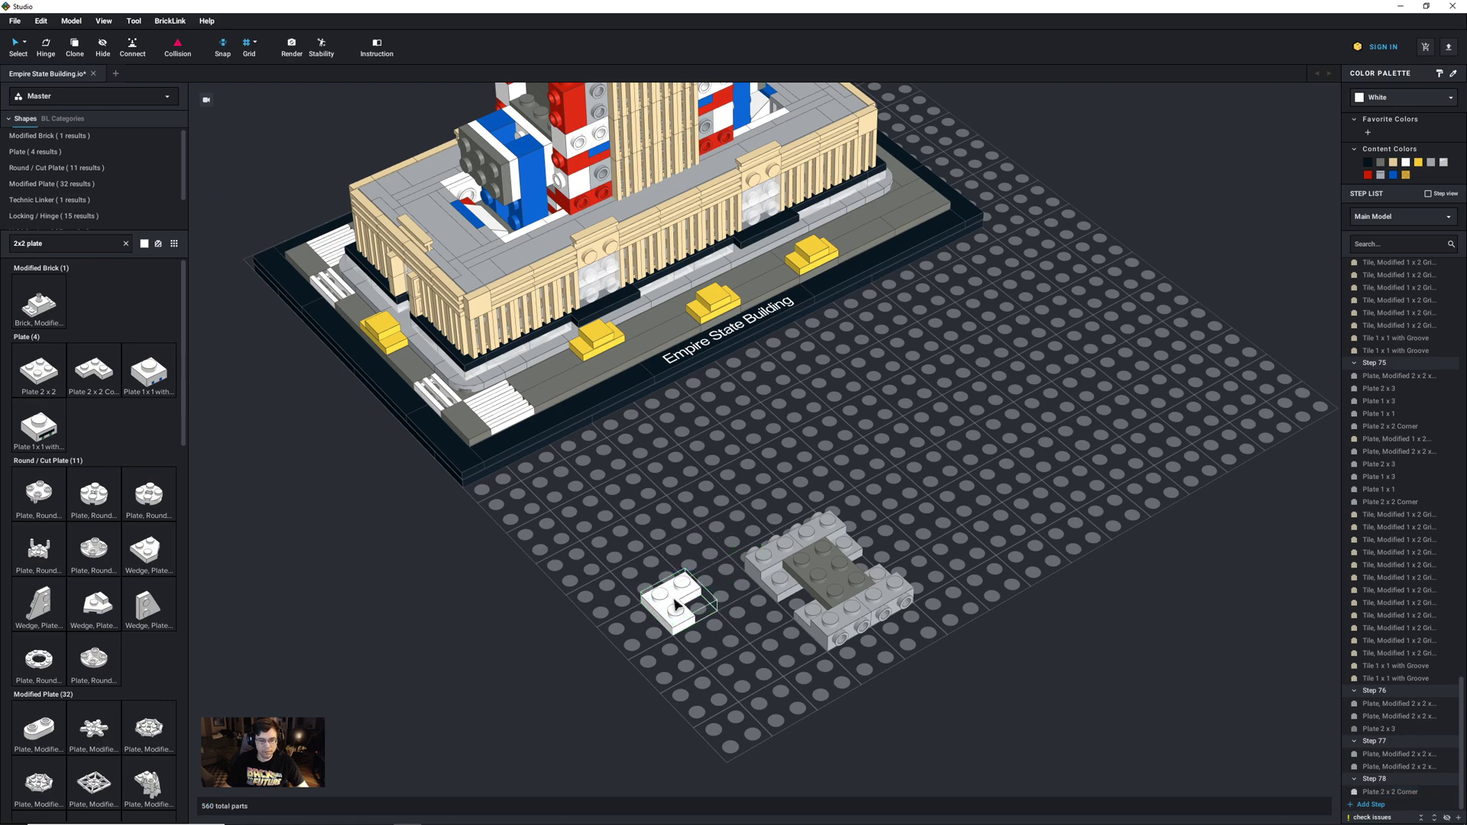
{"action": "left_click", "coordinate": [1431, 163]}
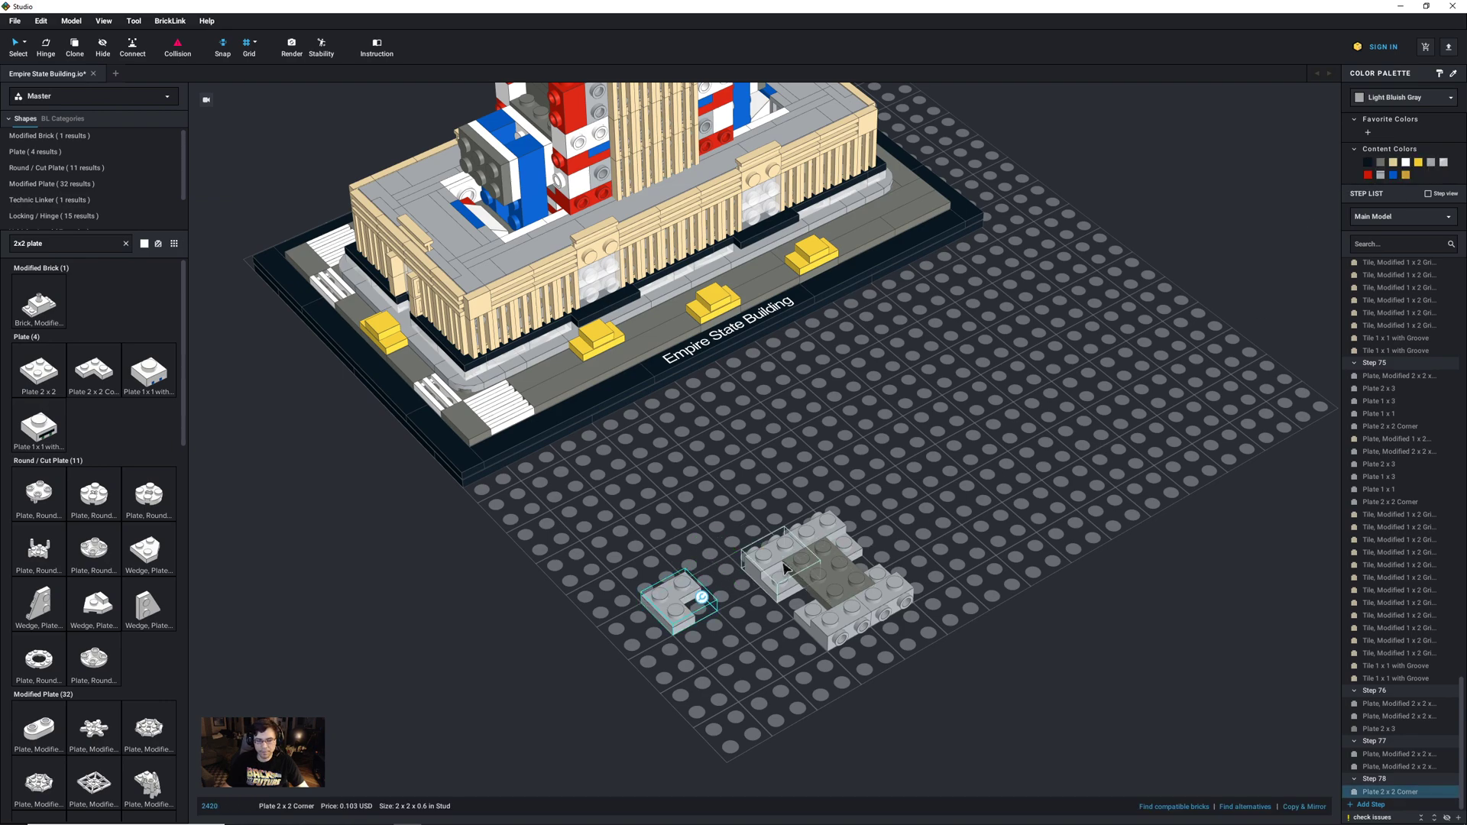
{"action": "key", "text": "Right"}
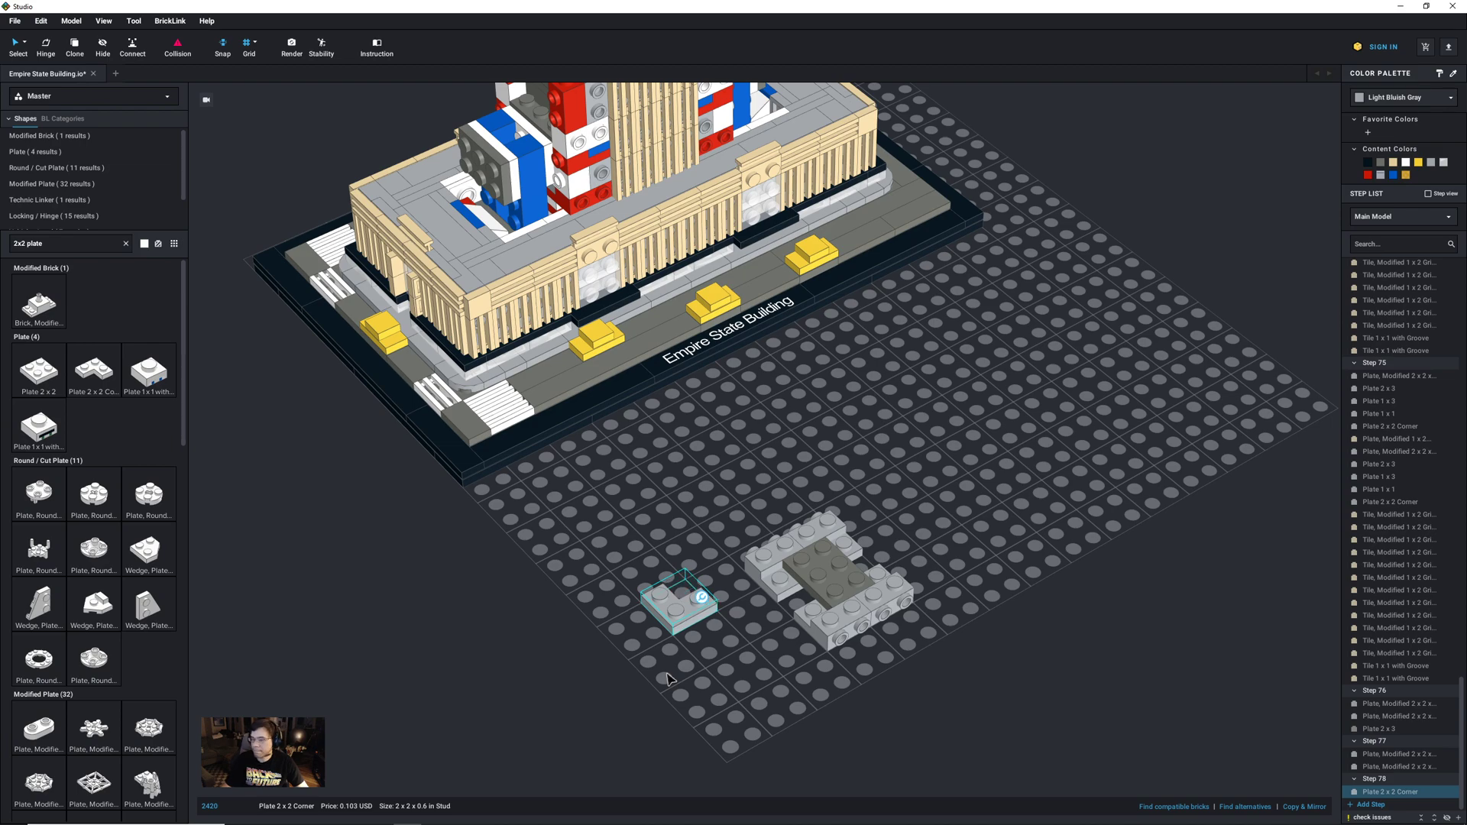
{"action": "left_click_drag", "start_coordinate": [682, 616], "coordinate": [761, 587]}
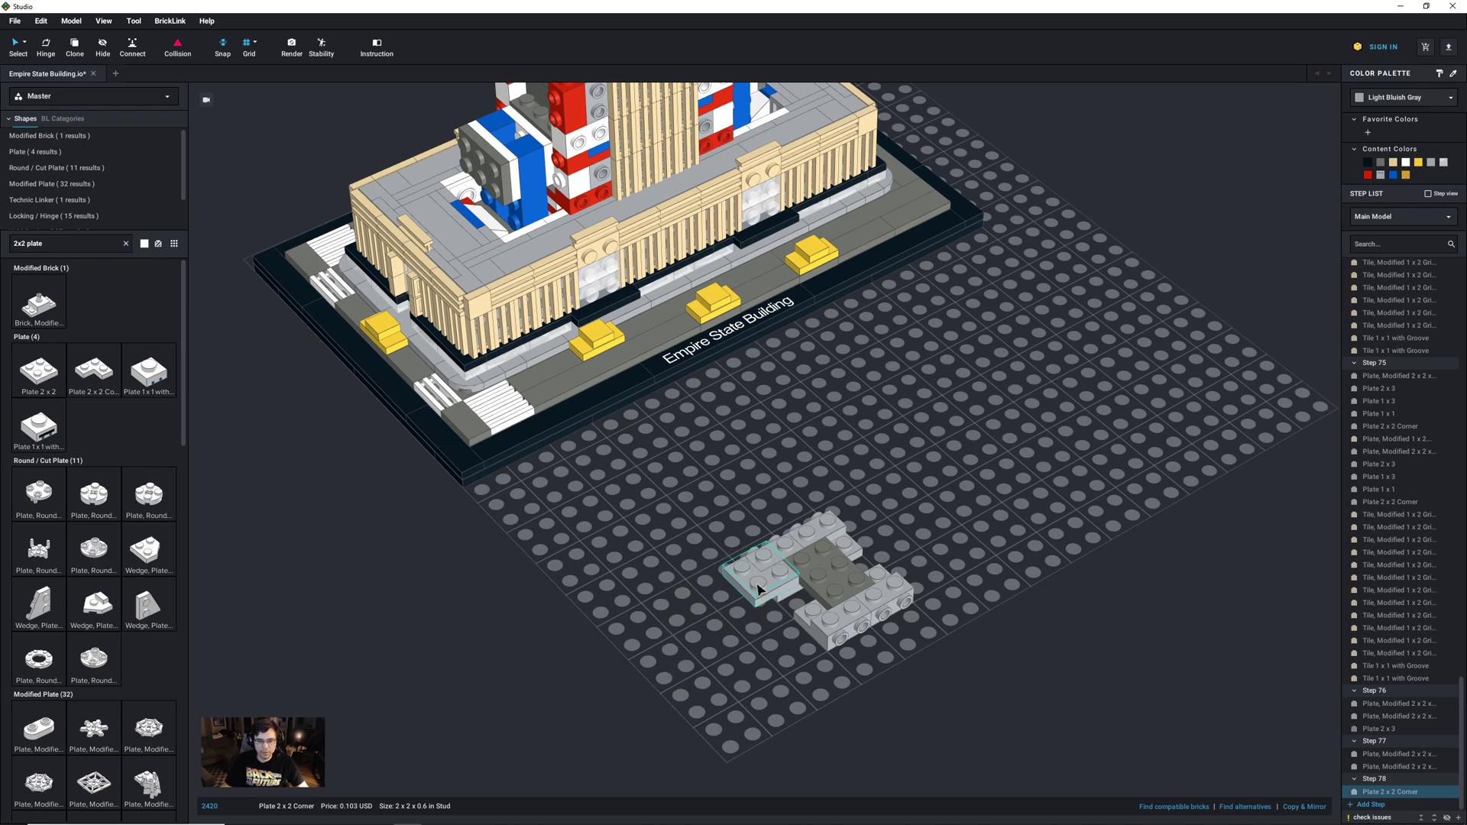
Step: Duplicate the Plate 2 x 2 Corner onto the other three corners of the sub-assembly, rotating each copy to fit
{"action": "key", "text": "ctrl+d"}
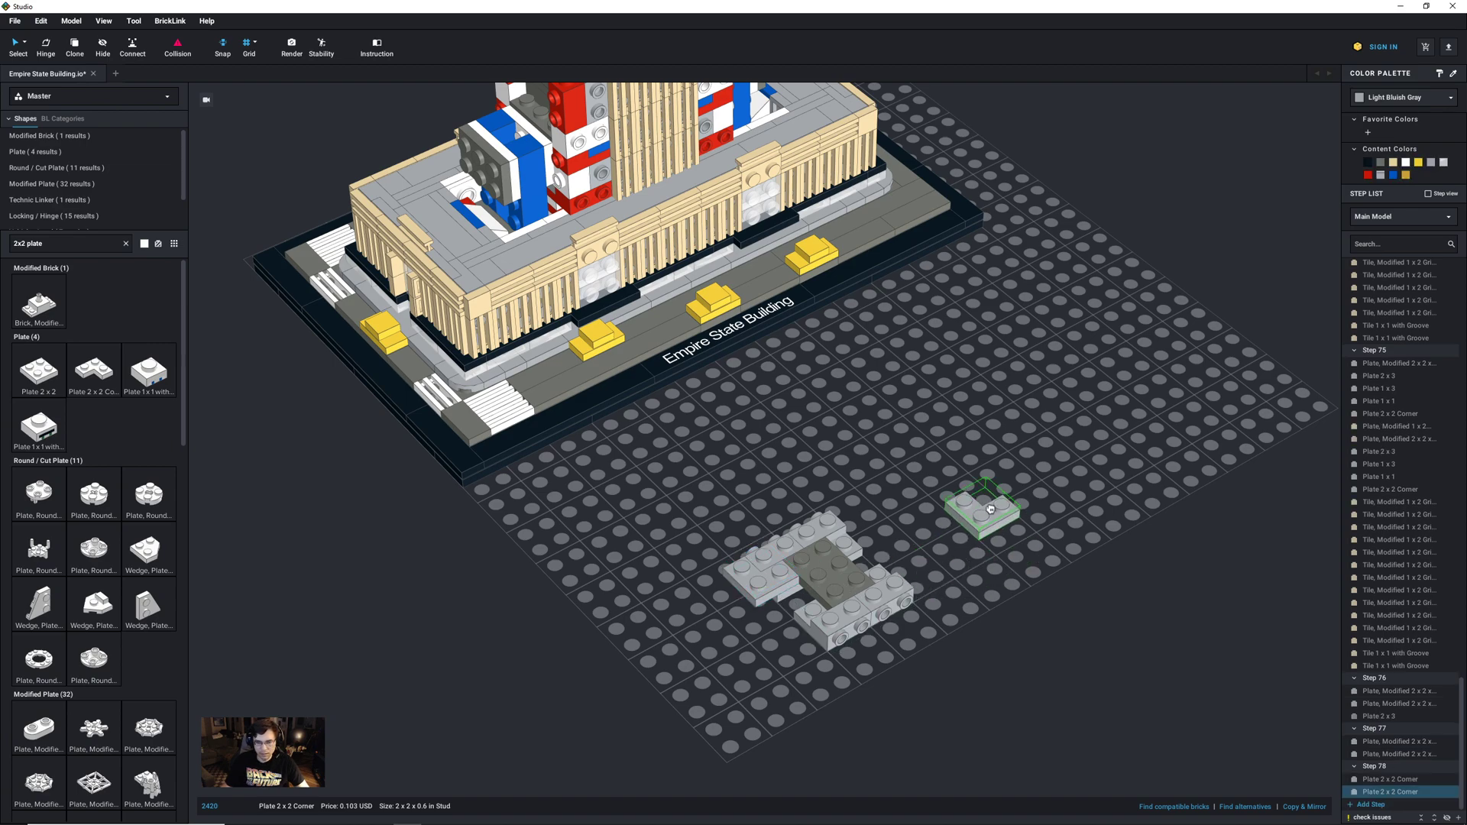
{"action": "key", "text": "Right"}
{"action": "key", "text": "Right"}
{"action": "key", "text": "Right"}
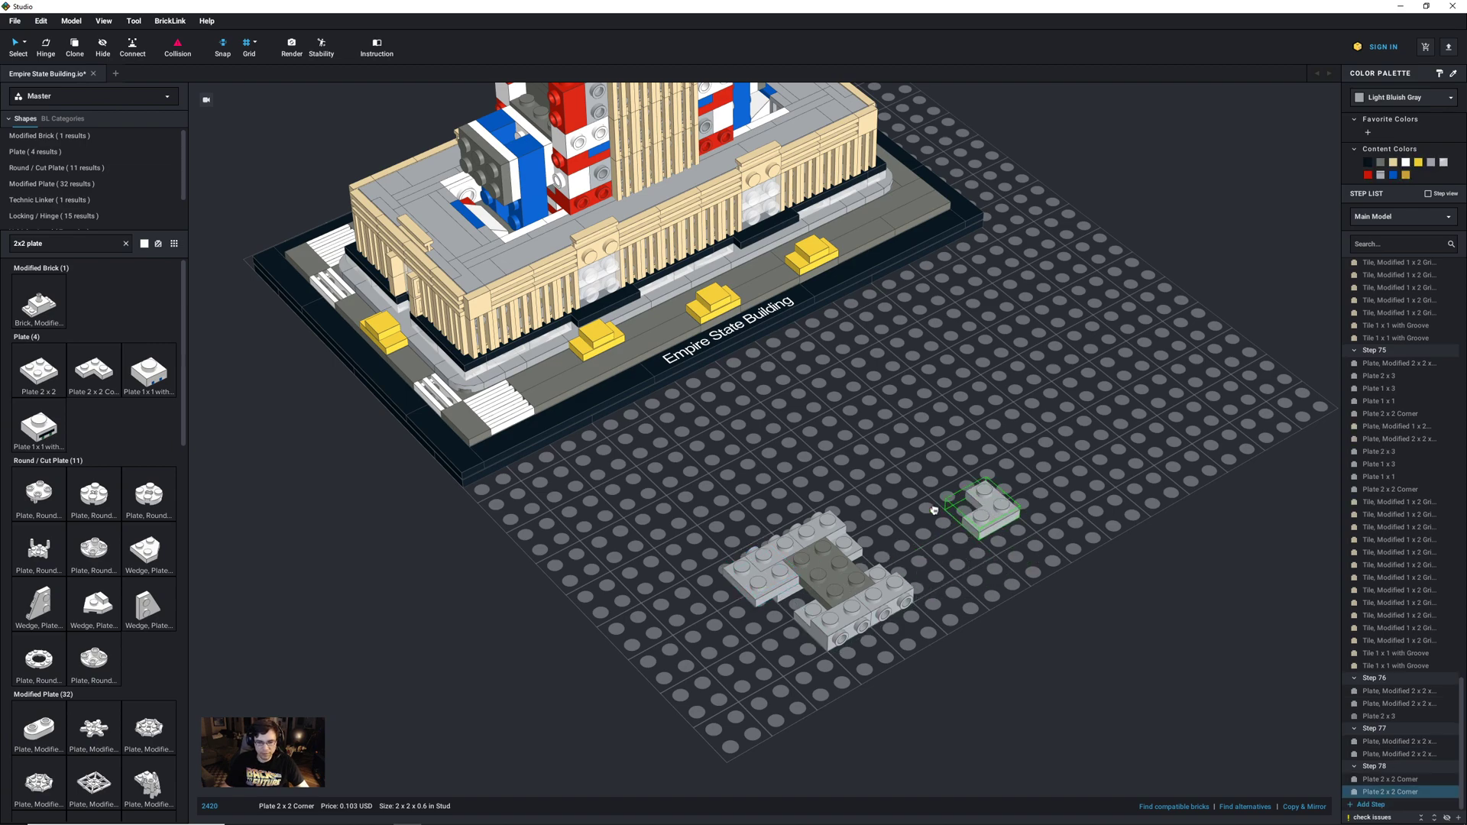
{"action": "left_click", "coordinate": [880, 535]}
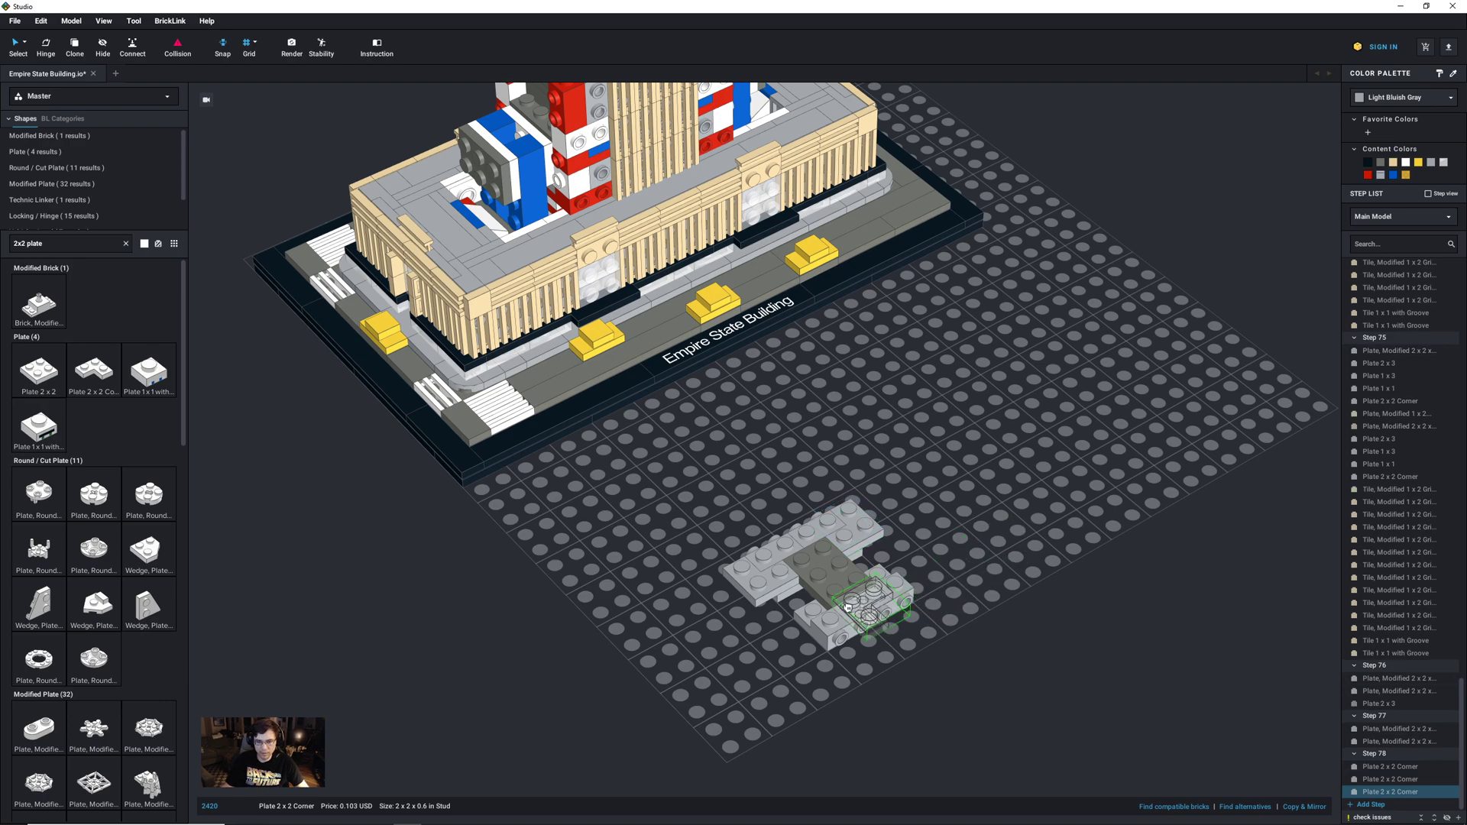
{"action": "left_click", "coordinate": [800, 625]}
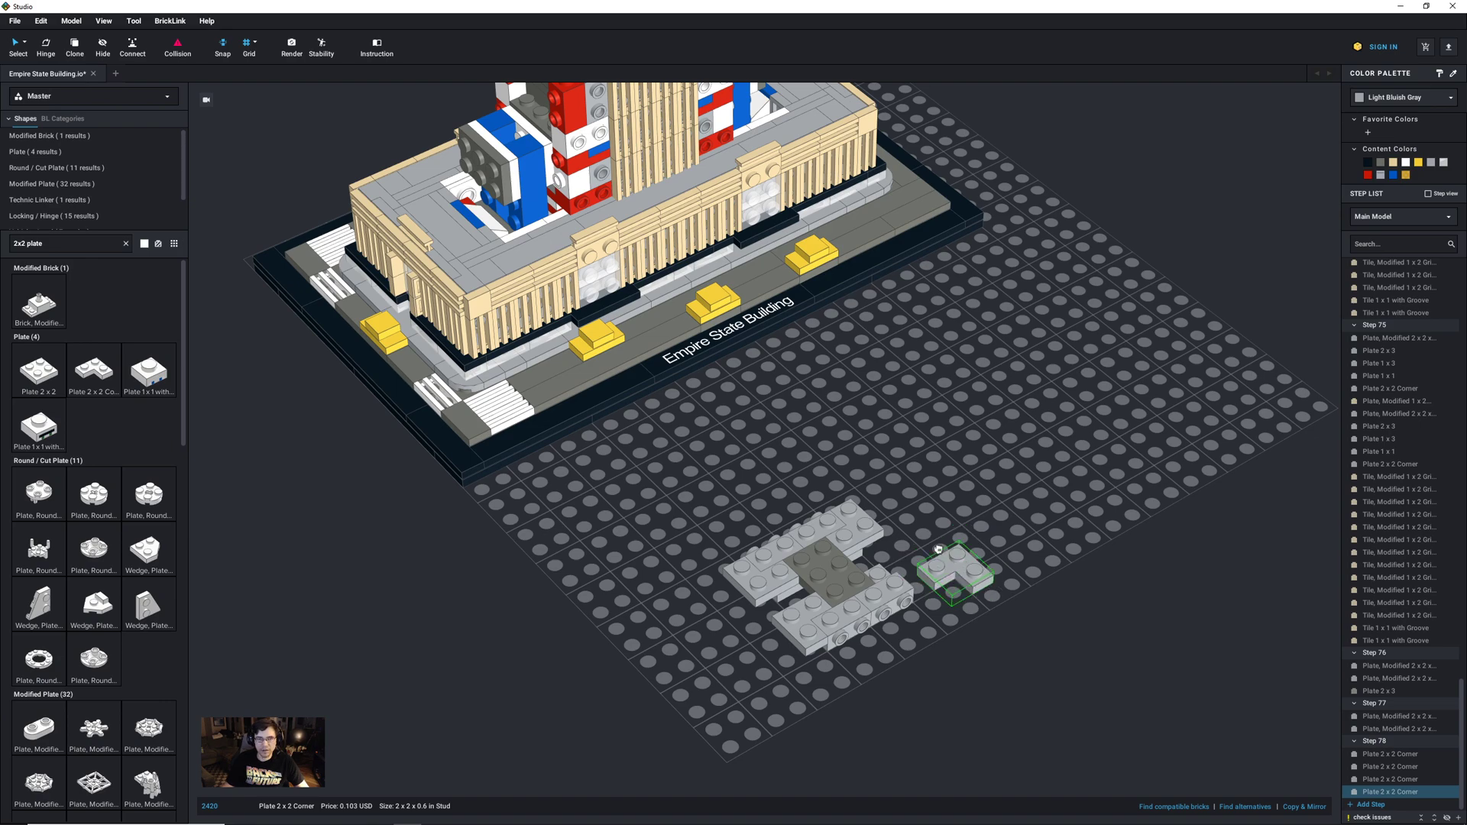
{"action": "key", "text": "Escape"}
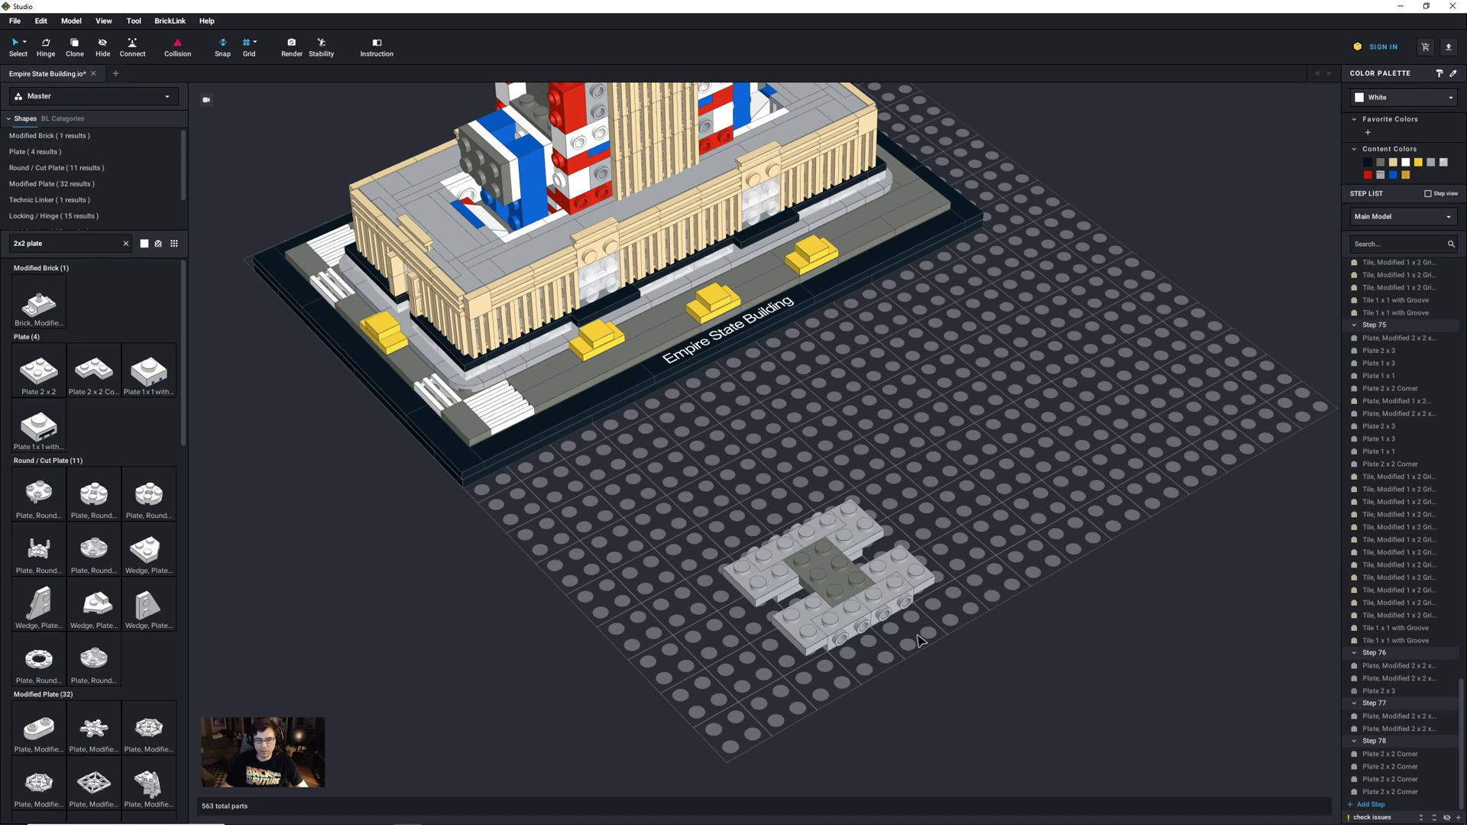
Step: In a new building step, attach a rotated duplicate of the modified 2 x 2 plate to the end of one corner plate and colour it Red
{"action": "left_click", "coordinate": [1370, 805]}
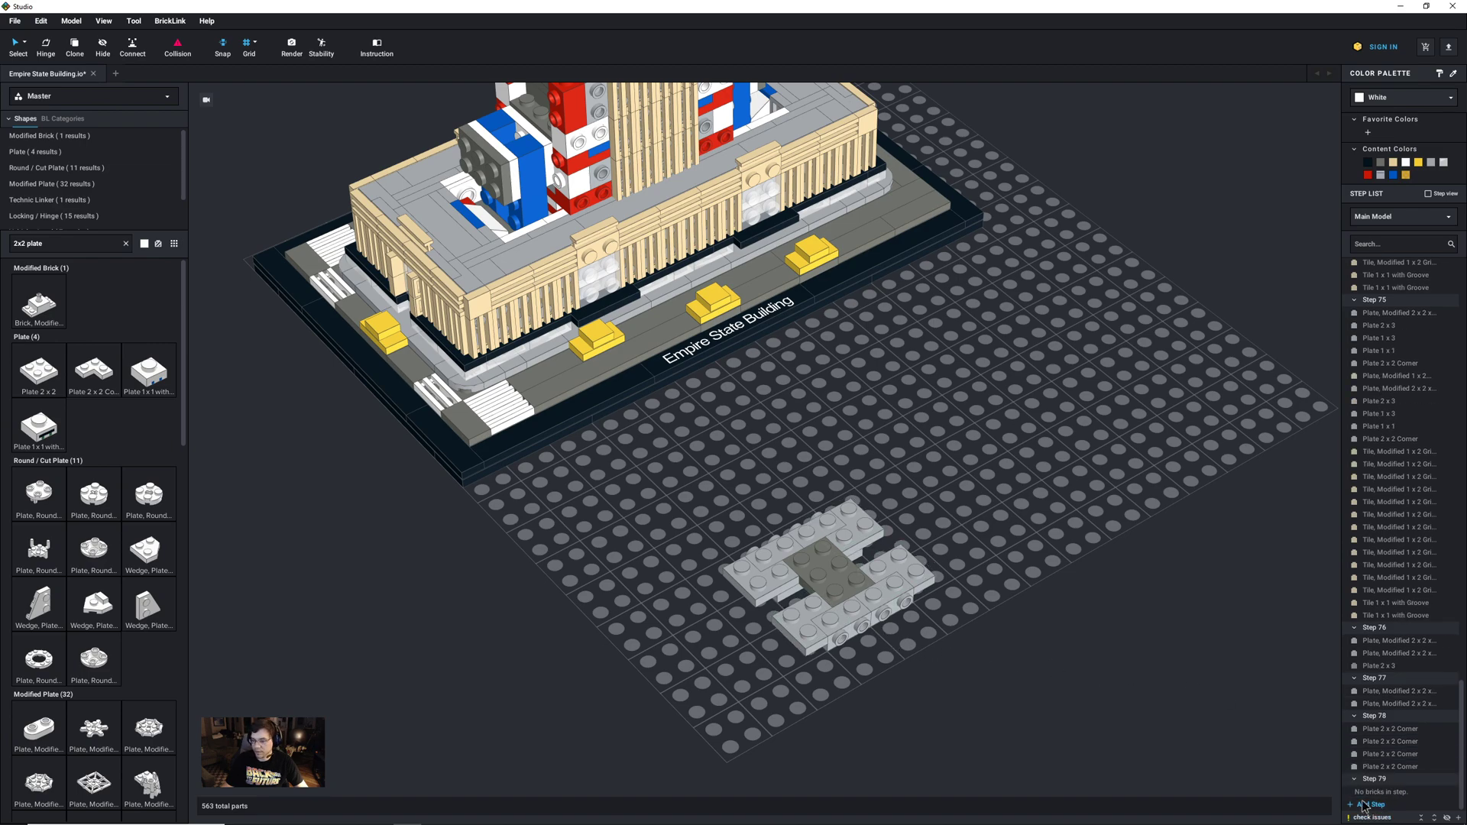
{"action": "left_click", "coordinate": [846, 637]}
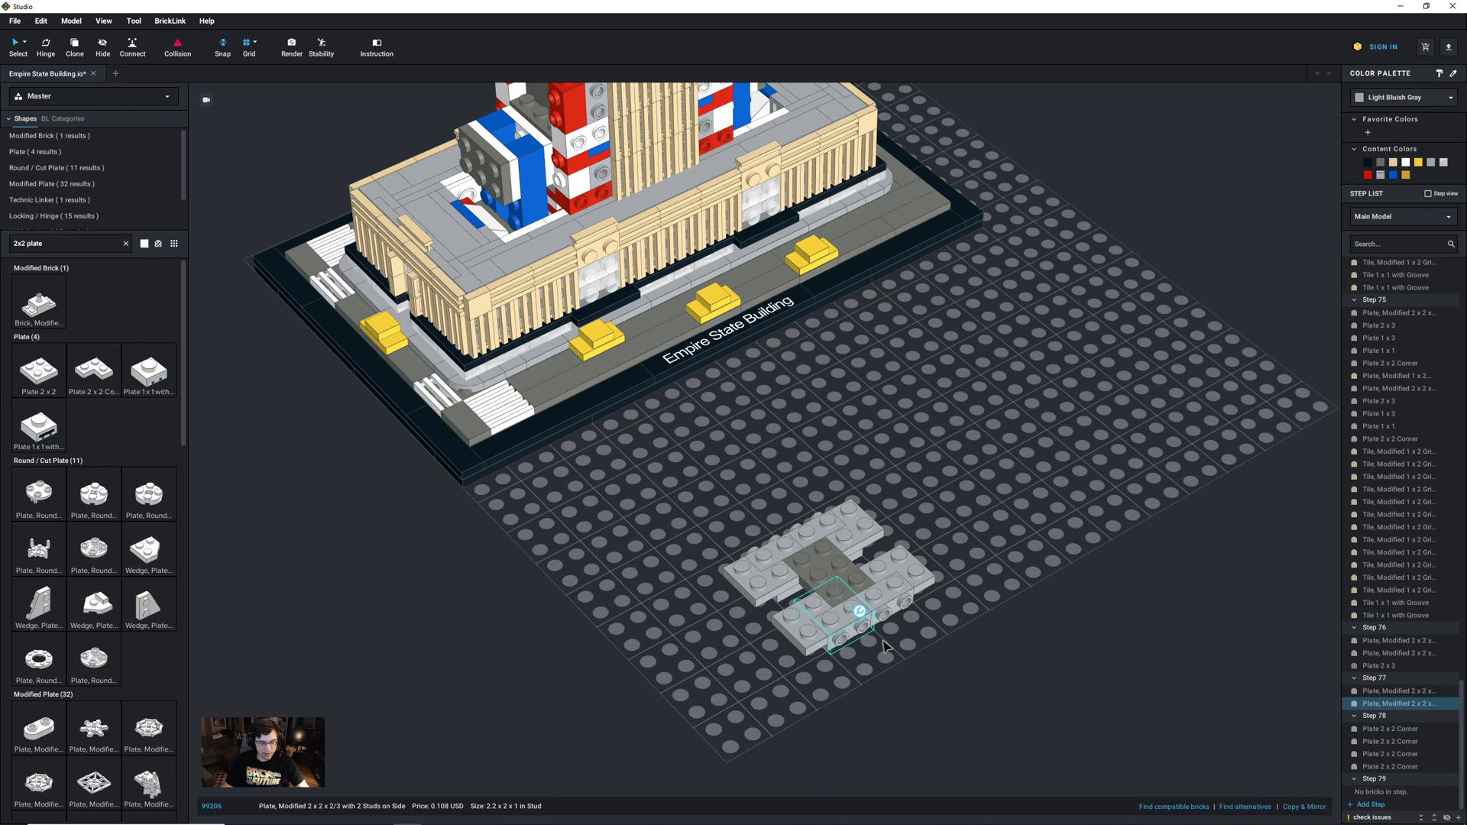
{"action": "key", "text": "ctrl+d"}
{"action": "key", "text": "Right"}
{"action": "left_click_drag", "start_coordinate": [925, 690], "coordinate": [791, 657]}
{"action": "left_click", "coordinate": [1367, 175]}
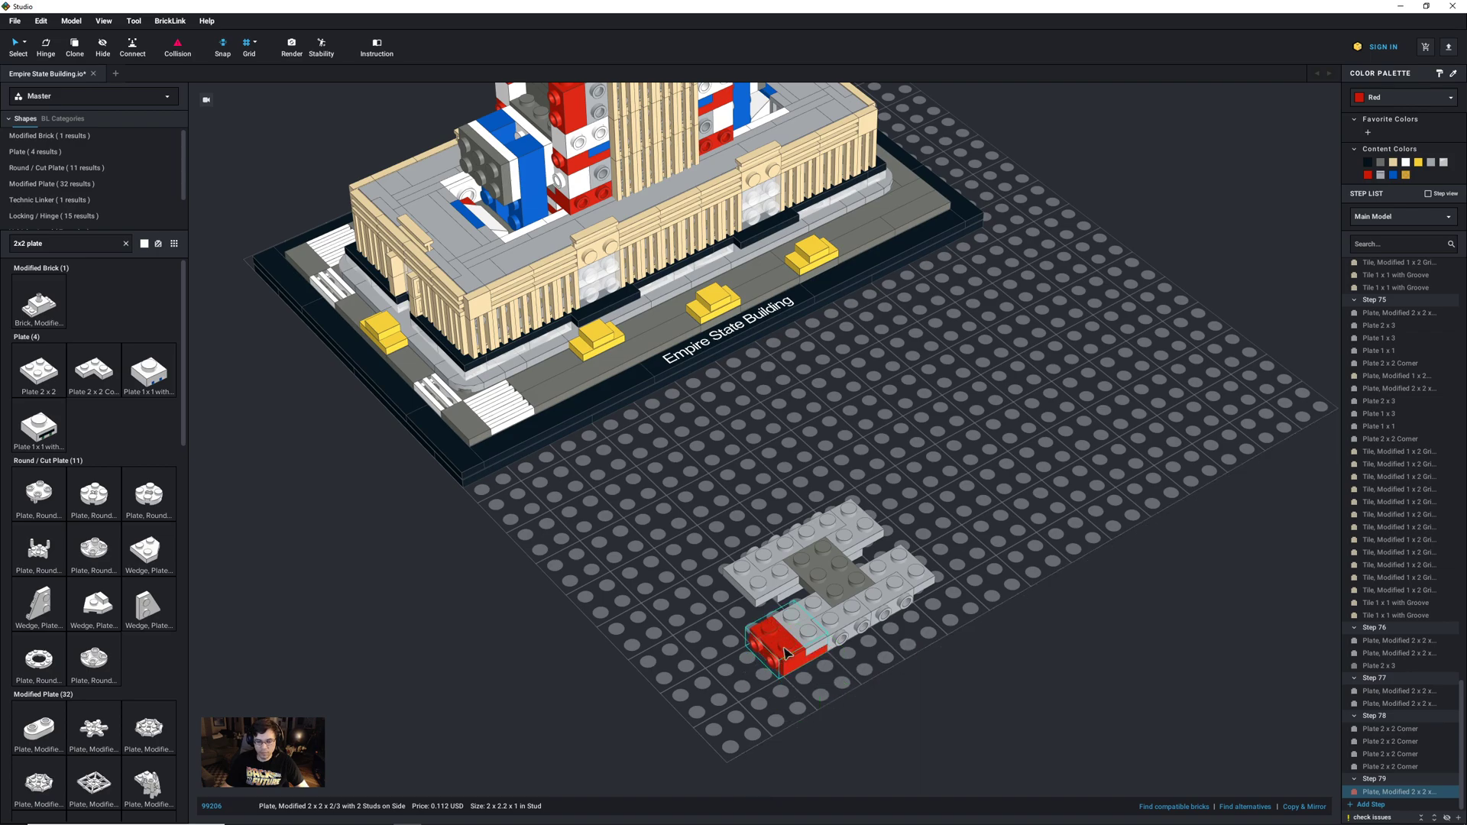
Step: Copy the red modified plate onto the remaining three corners of the sub-assembly, with the side studs facing outward
{"action": "key", "text": "ctrl+c"}
{"action": "key", "text": "ctrl+v"}
{"action": "left_click", "coordinate": [736, 598]}
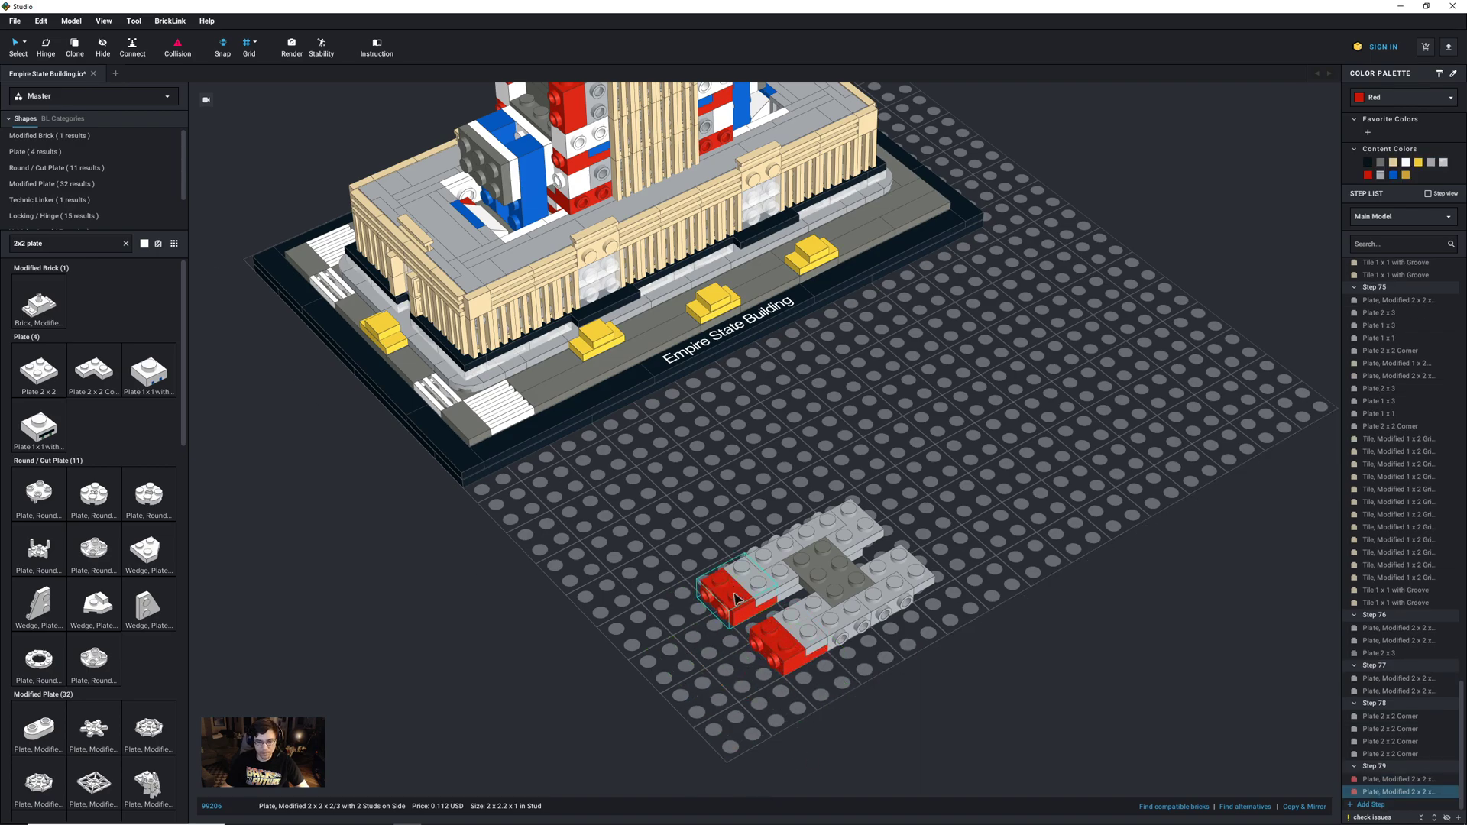
{"action": "key", "text": "ctrl+v"}
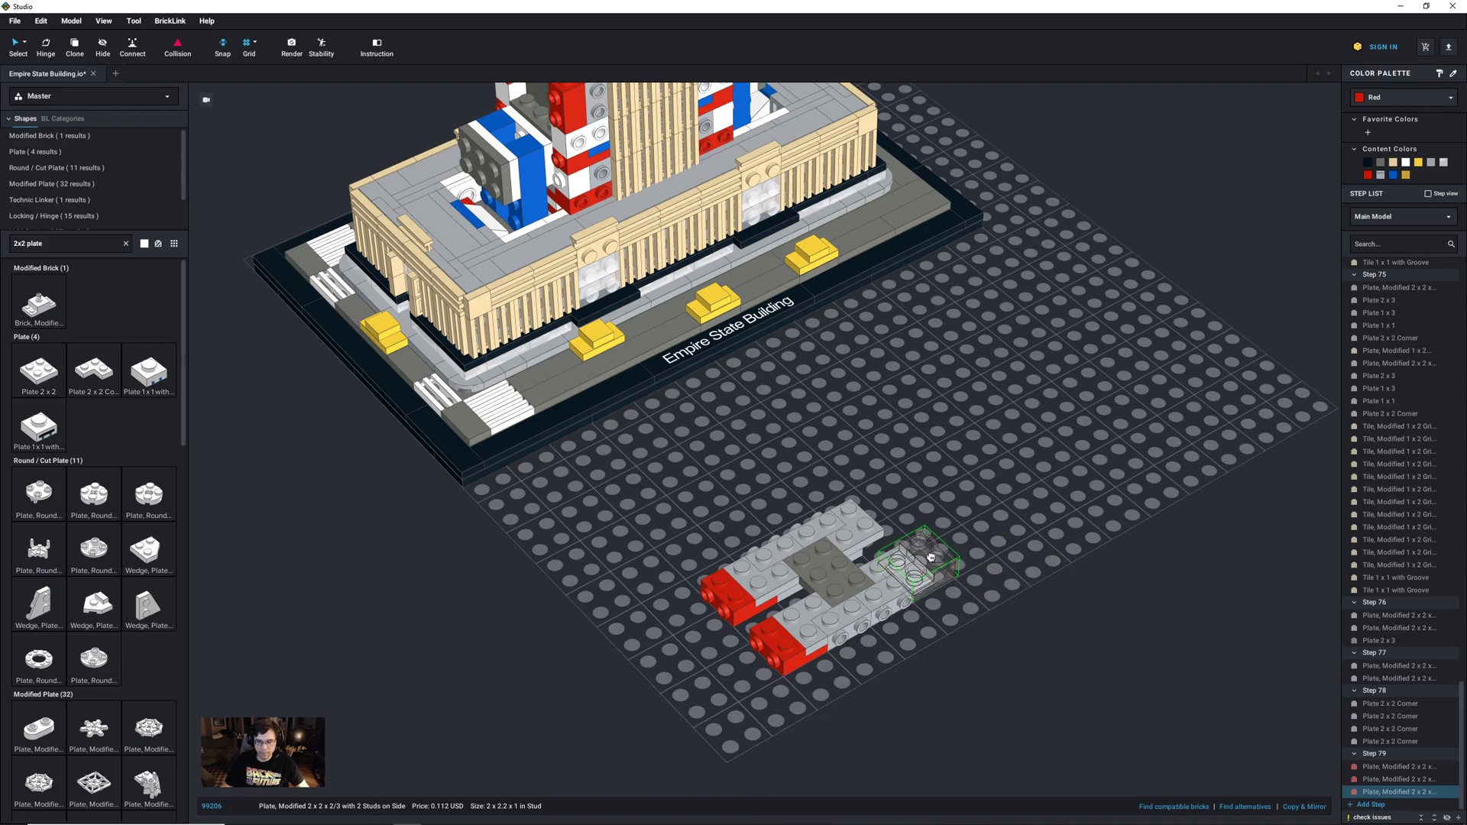
{"action": "left_click", "coordinate": [931, 557]}
{"action": "right_click_drag", "start_coordinate": [1013, 539], "coordinate": [740, 573]}
{"action": "left_click_drag", "start_coordinate": [653, 621], "coordinate": [633, 610]}
{"action": "key", "text": "ctrl+v"}
{"action": "key", "text": "Right"}
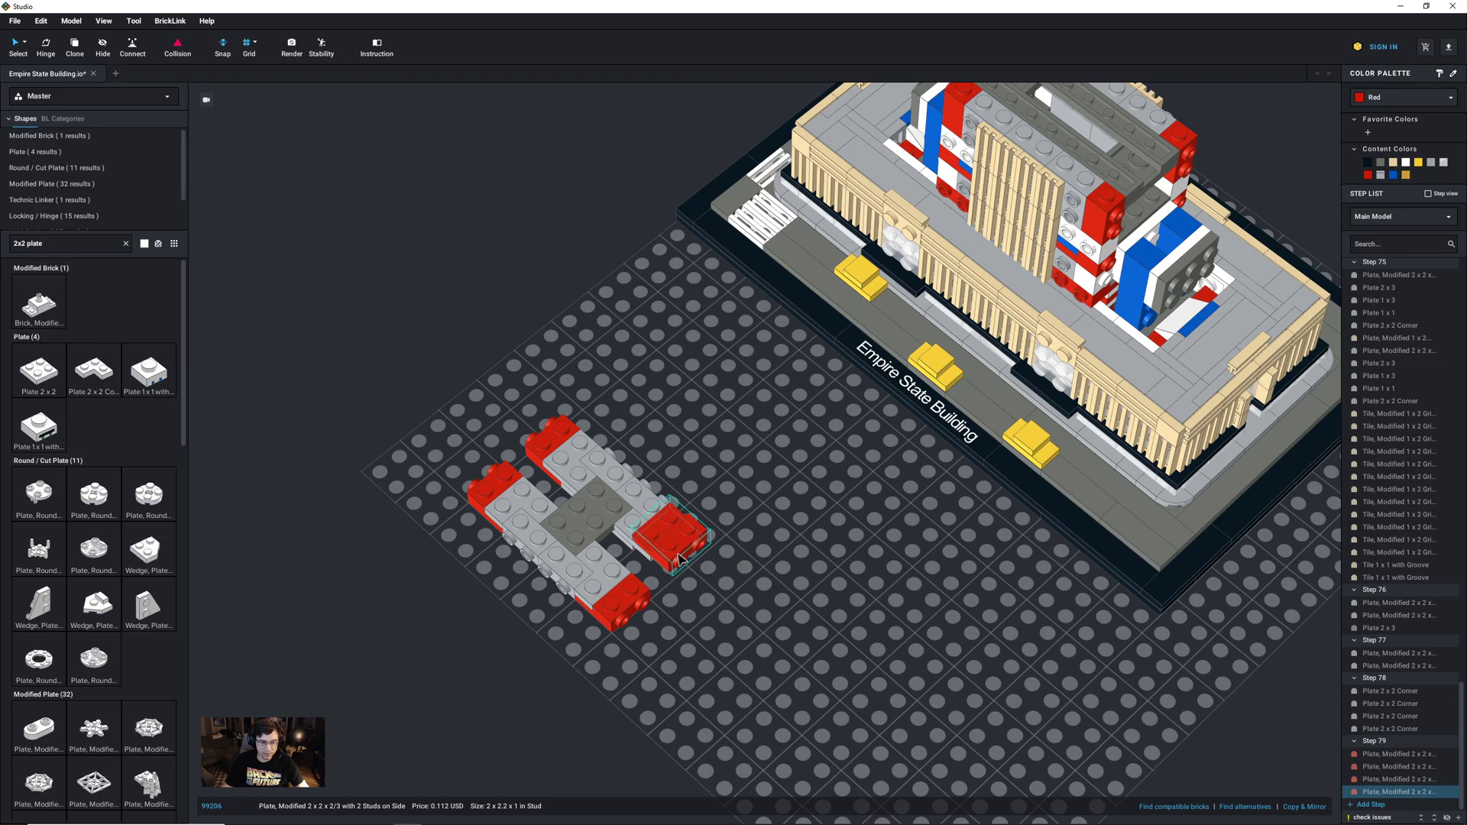
{"action": "left_click", "coordinate": [721, 618]}
{"action": "right_click_drag", "start_coordinate": [721, 618], "coordinate": [762, 658]}
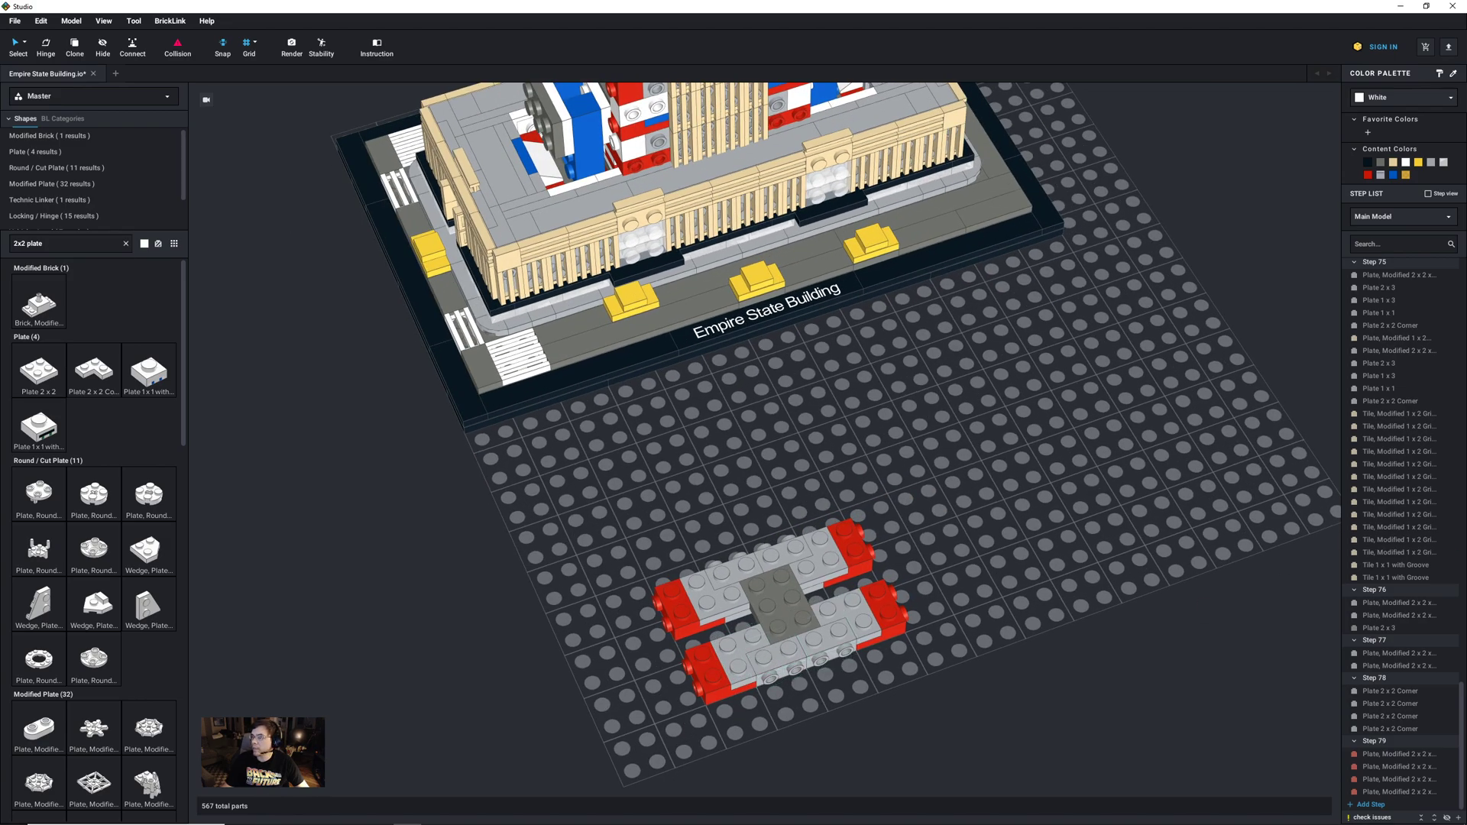
Step: In a new building step, search for "1x3" and place two white Brick 1 x 3 pieces on the grid beside the sub-assembly
{"action": "left_click", "coordinate": [1367, 804]}
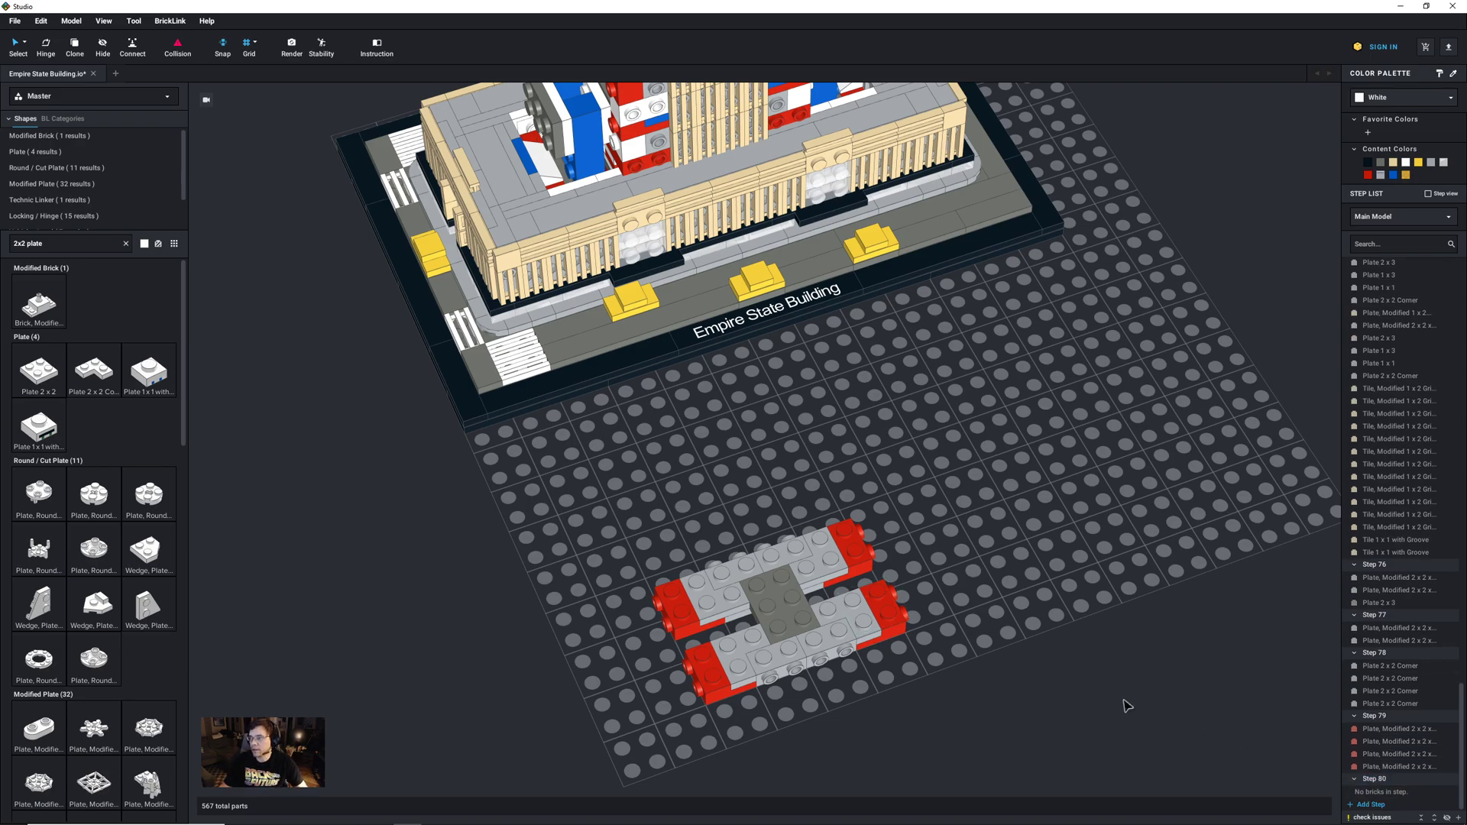
{"action": "triple_click", "coordinate": [88, 243]}
{"action": "type", "text": "1x3"}
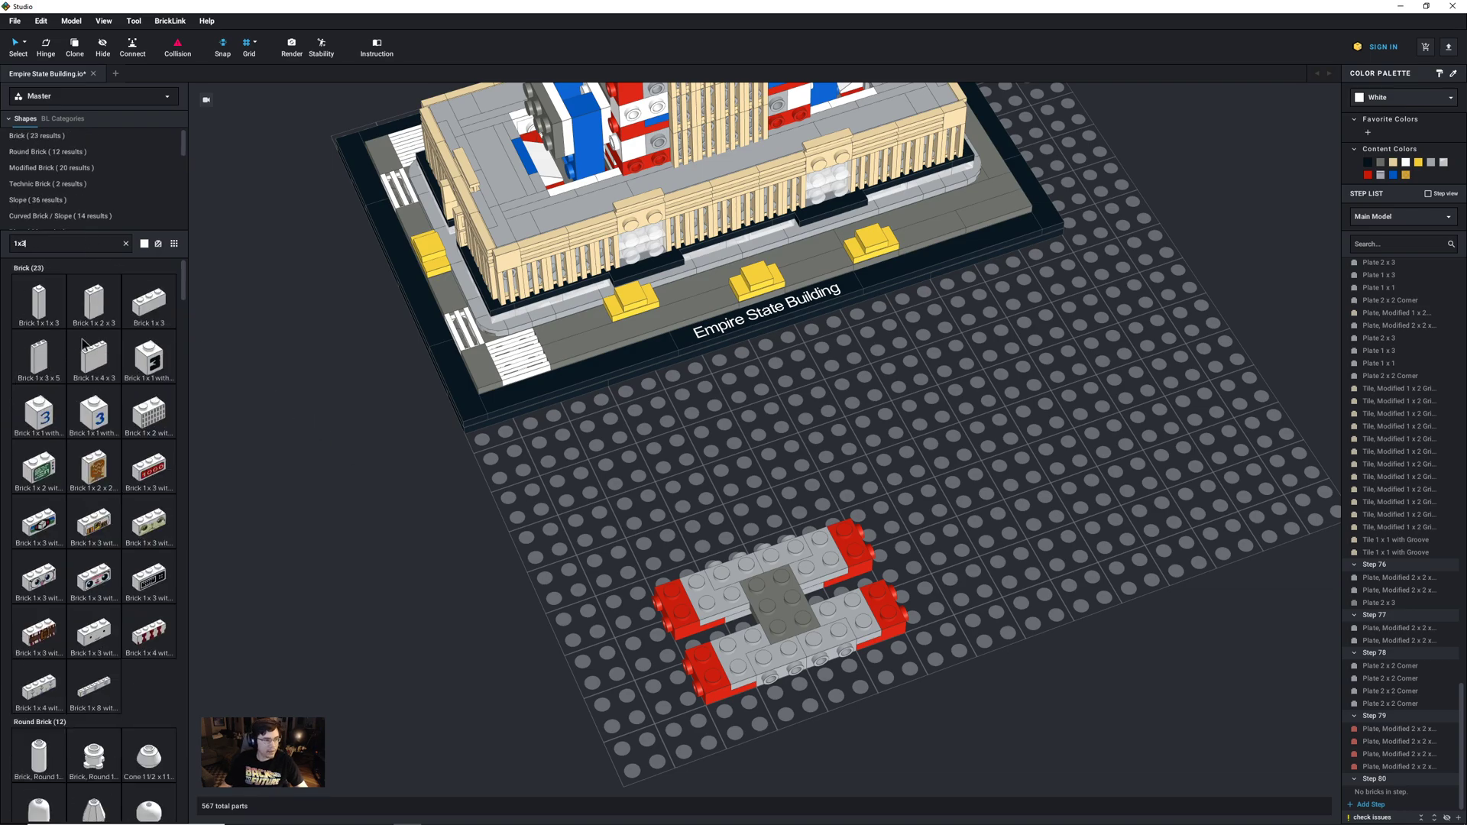
{"action": "type", "text": " plat"}
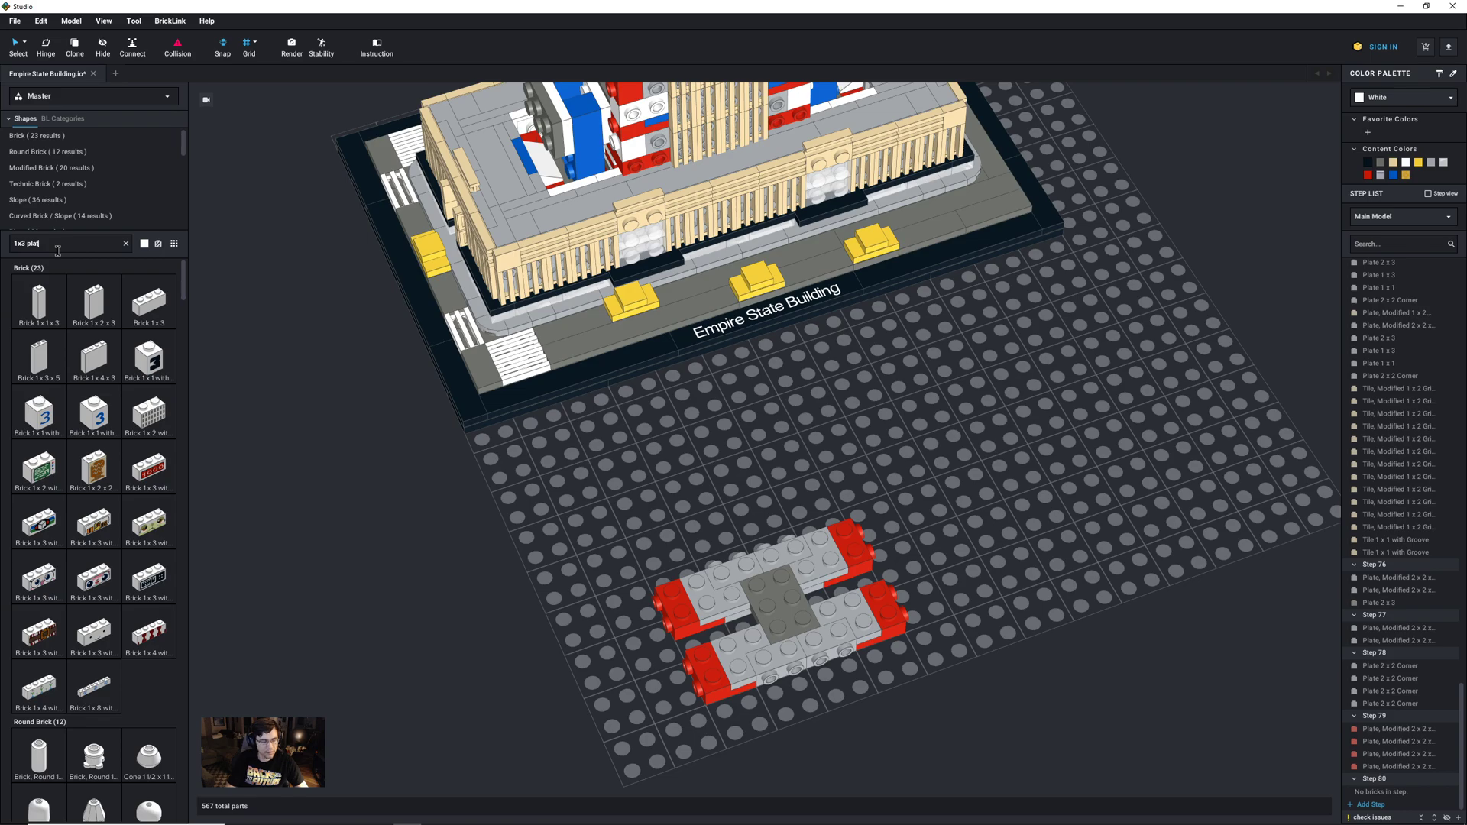
{"action": "type", "text": "e"}
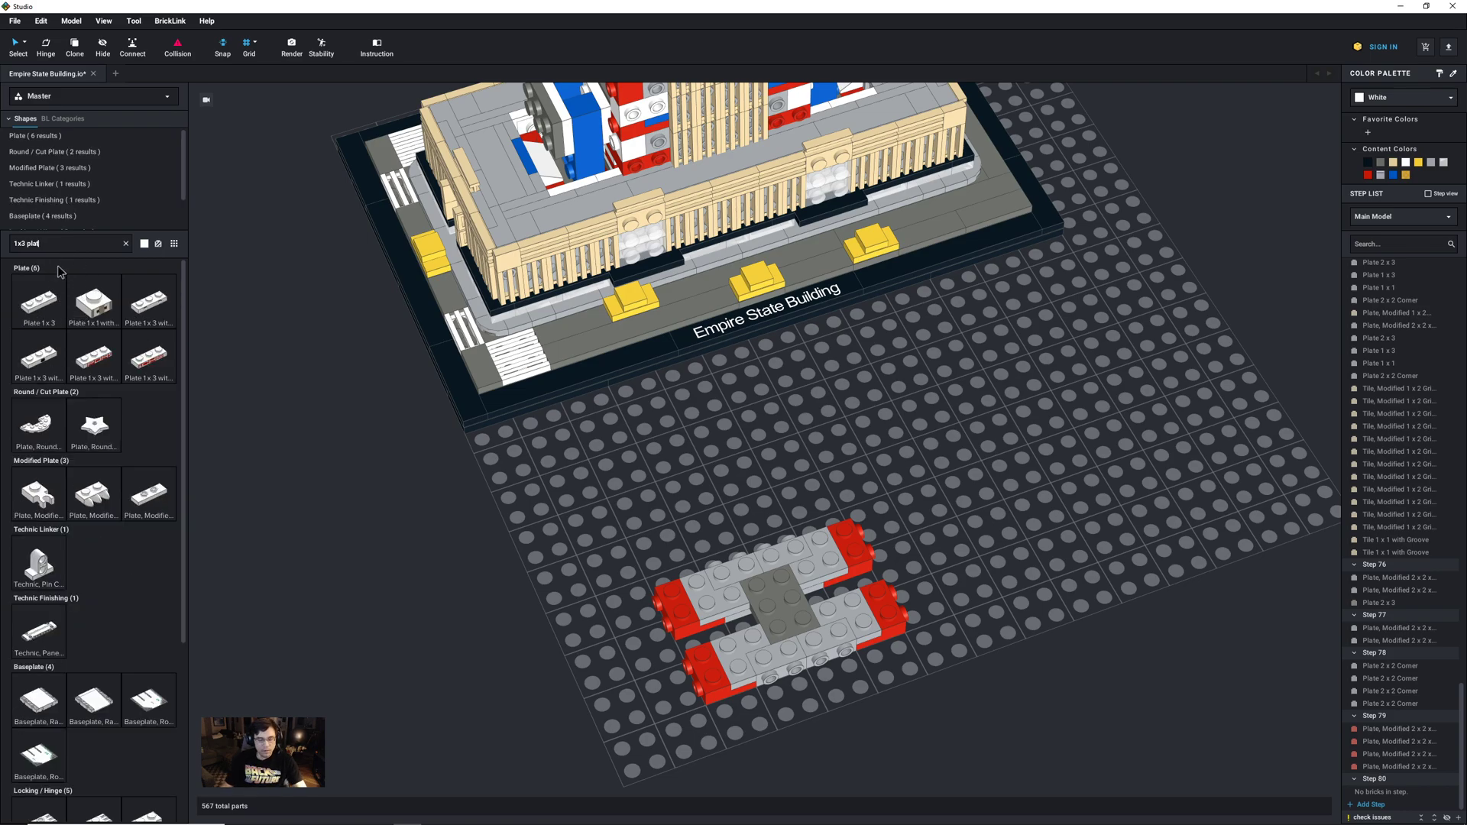
{"action": "key", "text": "BackSpace"}
{"action": "key", "text": "BackSpace"}
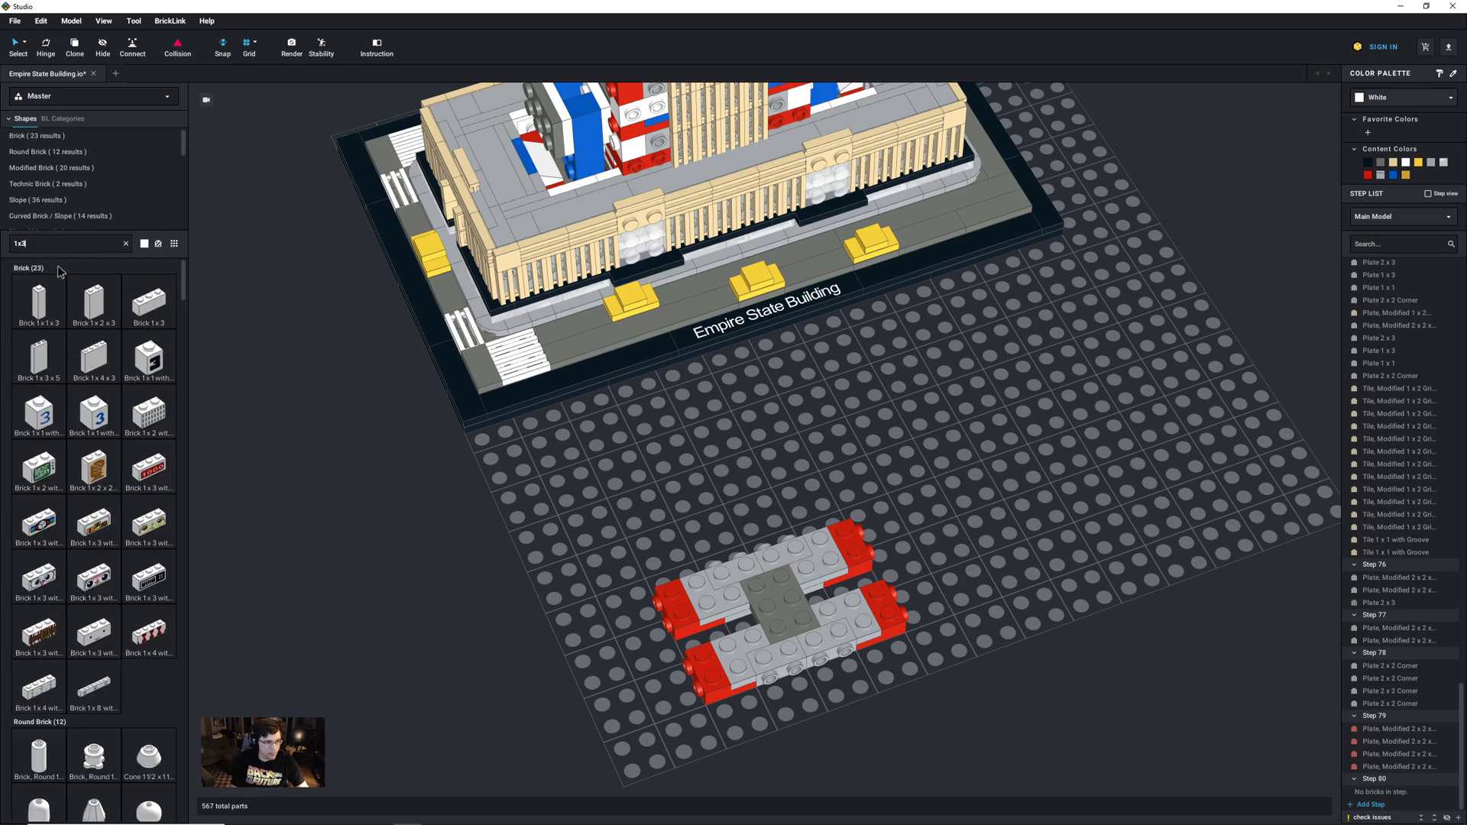
{"action": "left_click_drag", "start_coordinate": [152, 309], "coordinate": [990, 573]}
{"action": "key", "text": "ctrl+d"}
{"action": "left_click", "coordinate": [1016, 538]}
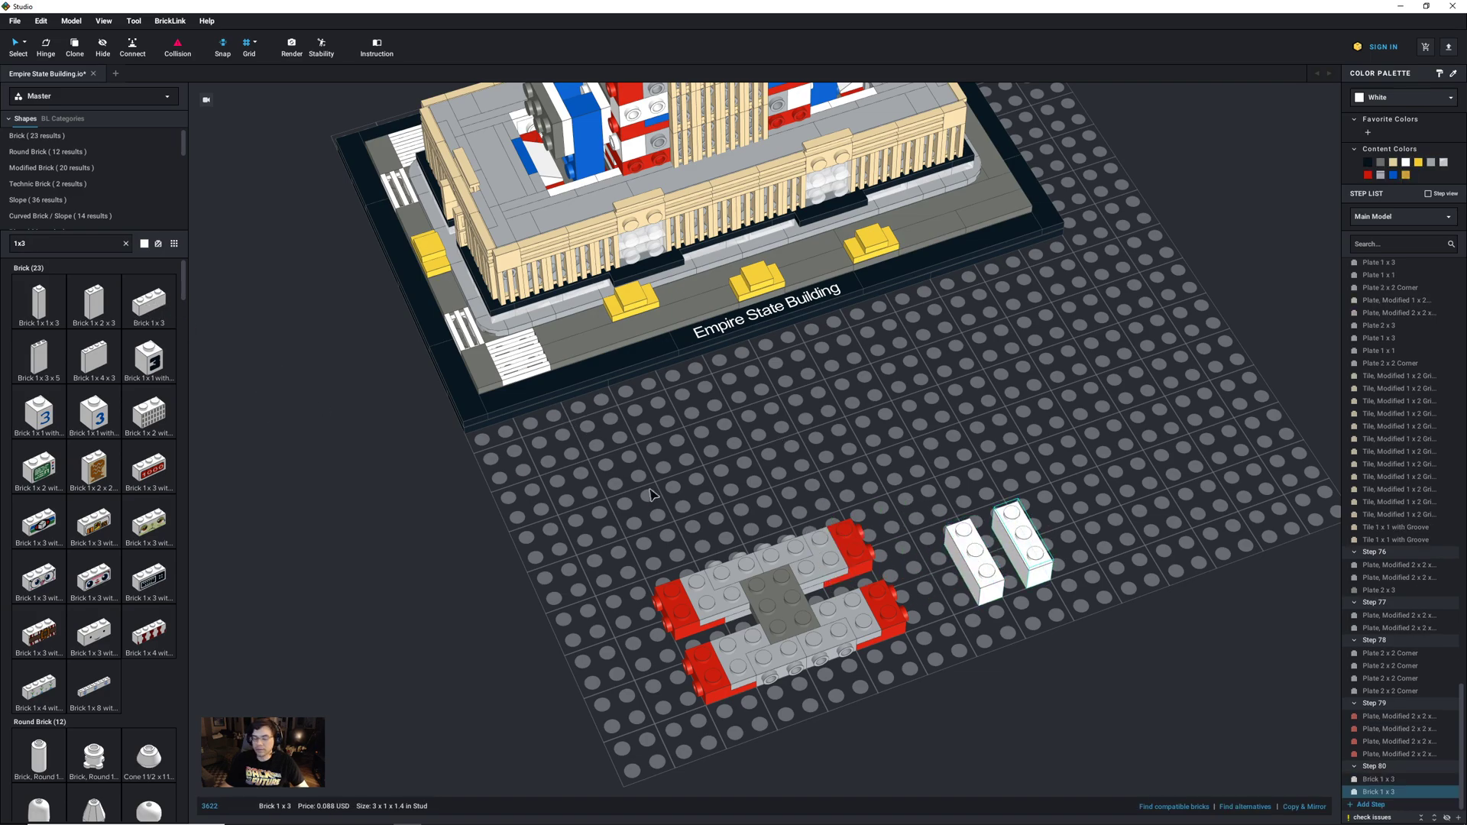
Step: Search for "1x2 modifi" and place a white Brick, Modified 1 x 2 with Studs on 1 Side on the grid near the sub-assembly
{"action": "left_click", "coordinate": [46, 244]}
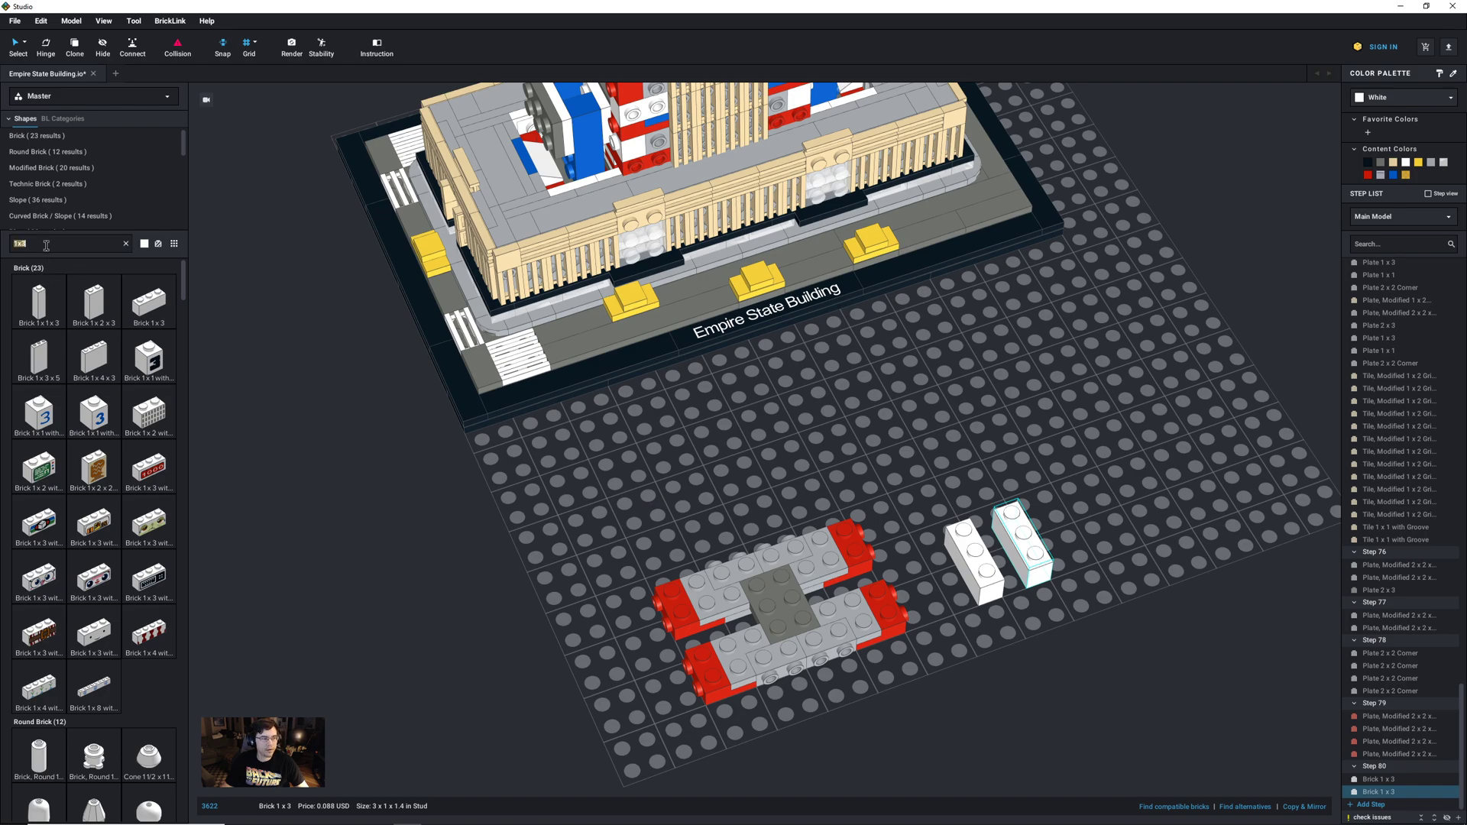
{"action": "type", "text": "1x2"}
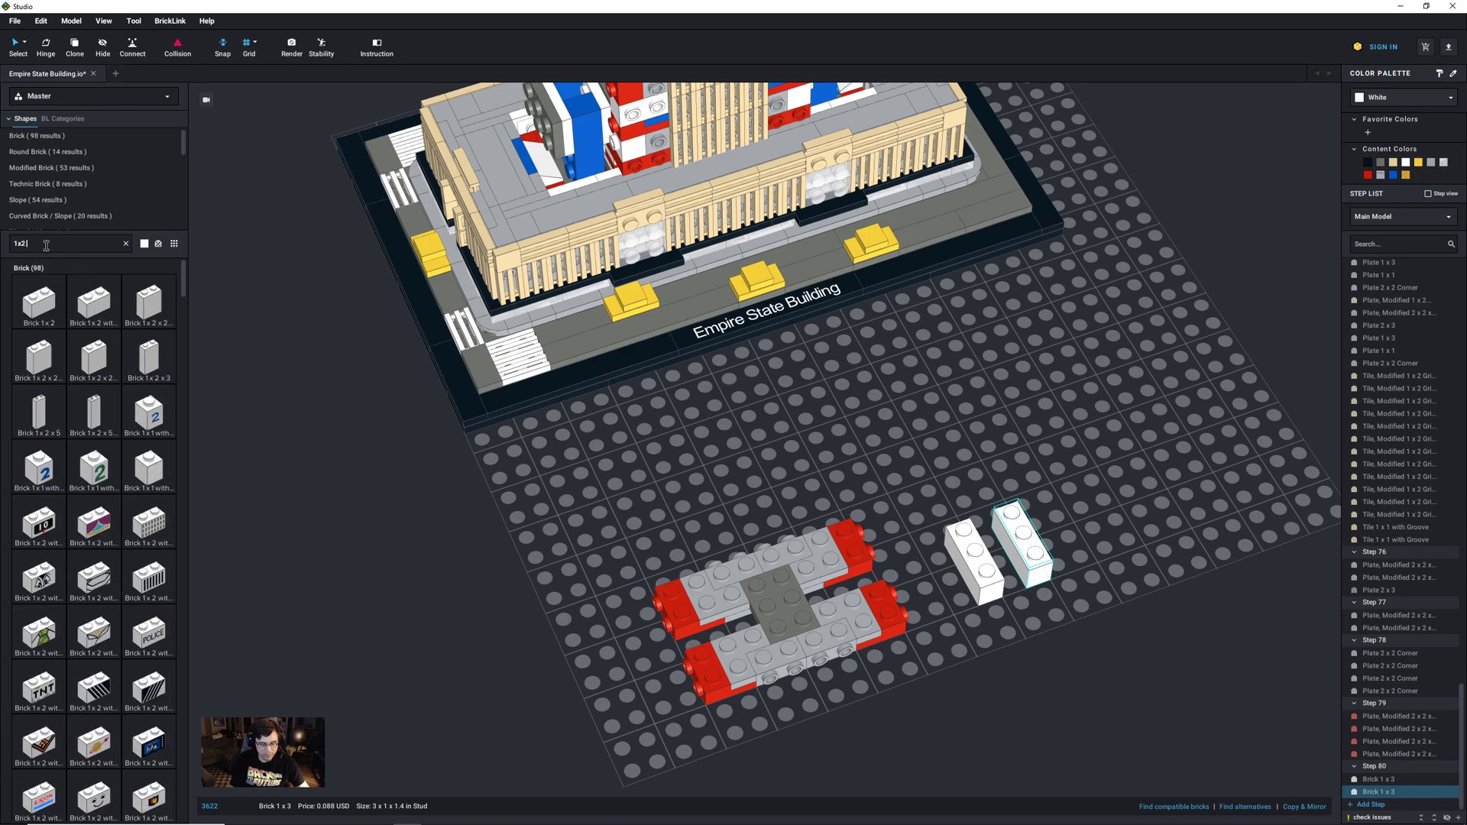
{"action": "type", "text": " modif"}
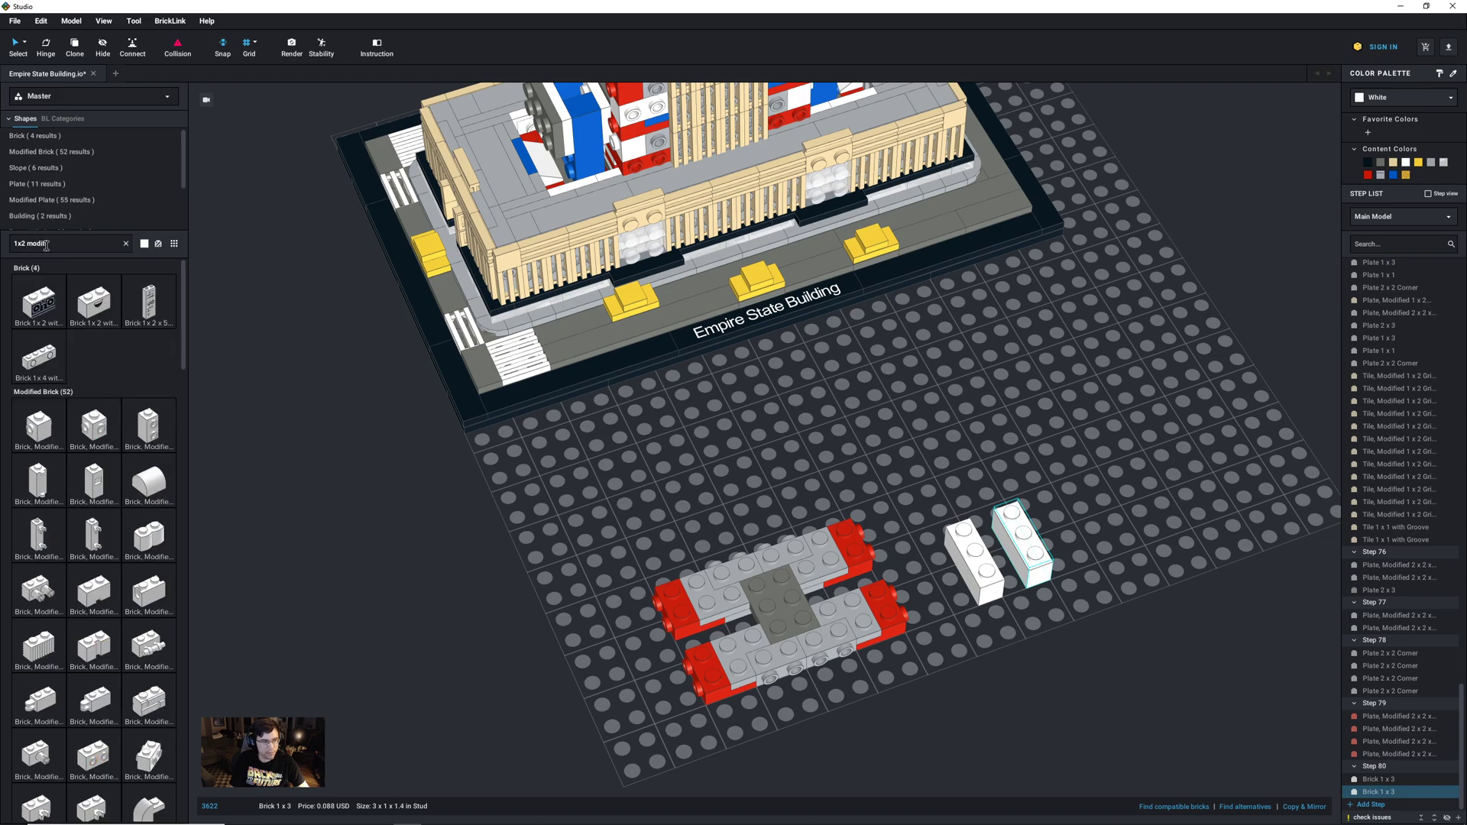
{"action": "type", "text": "i"}
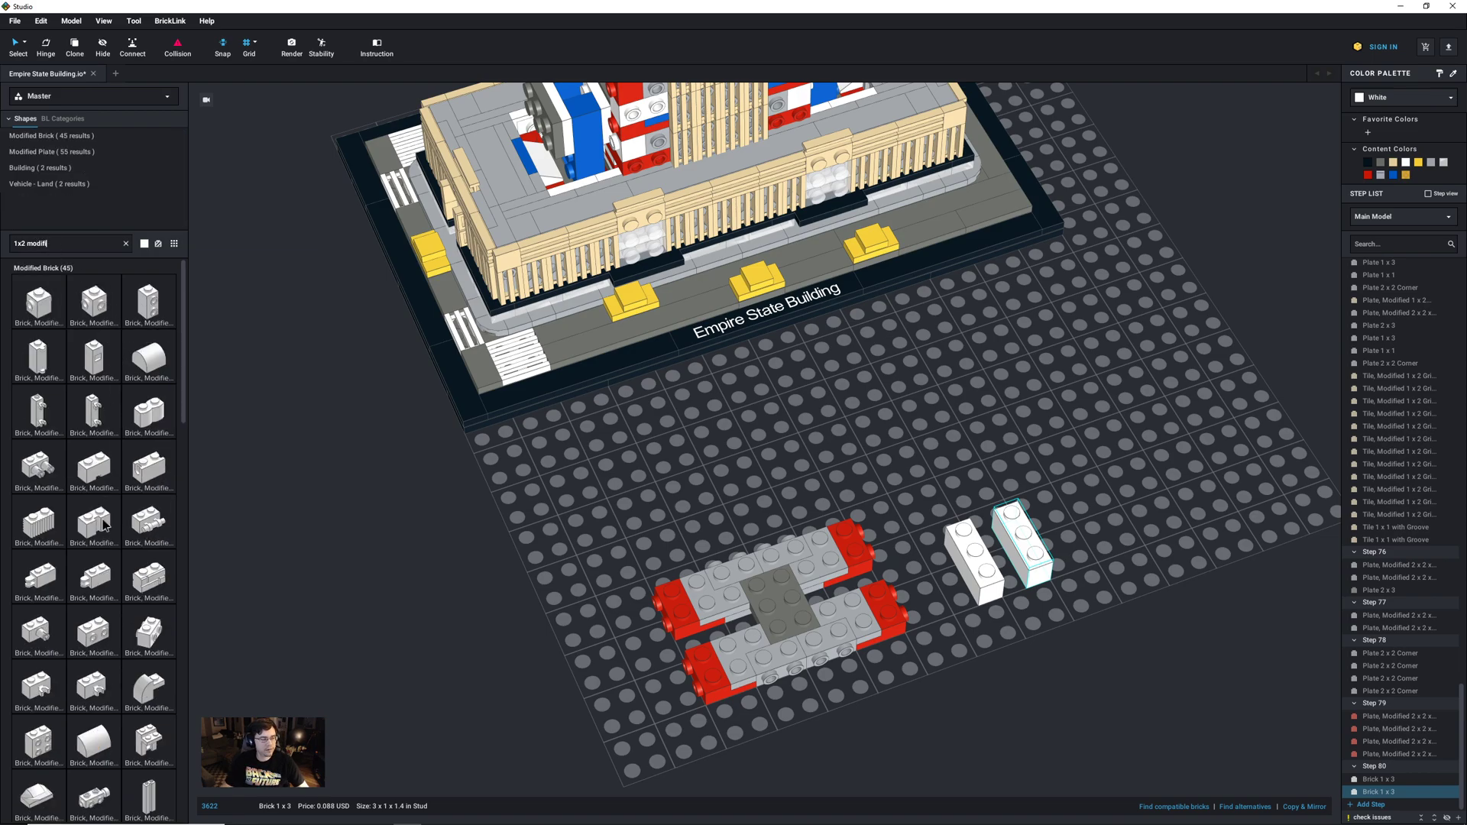
{"action": "left_click_drag", "start_coordinate": [93, 632], "coordinate": [653, 500]}
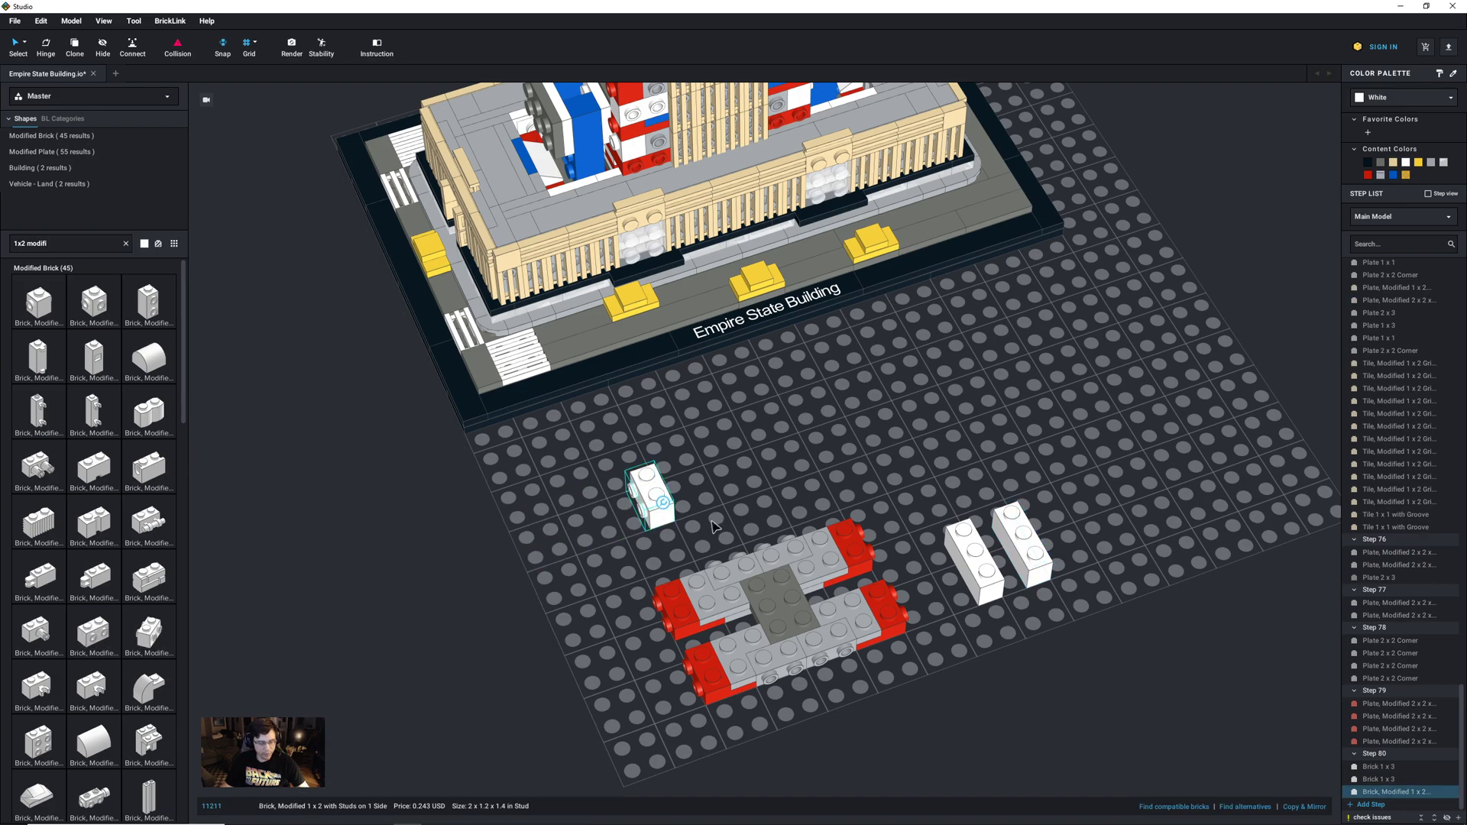
Step: Duplicate the modified 1 x 2 brick five times, placing the copies in a row on the grid
{"action": "key", "text": "ctrl+c"}
{"action": "key", "text": "ctrl+v"}
{"action": "left_click", "coordinate": [701, 485]}
{"action": "key", "text": "ctrl+v"}
{"action": "left_click", "coordinate": [749, 466]}
{"action": "key", "text": "ctrl+v"}
{"action": "left_click", "coordinate": [798, 454]}
{"action": "key", "text": "ctrl+v"}
{"action": "left_click", "coordinate": [846, 436]}
{"action": "key", "text": "ctrl+v"}
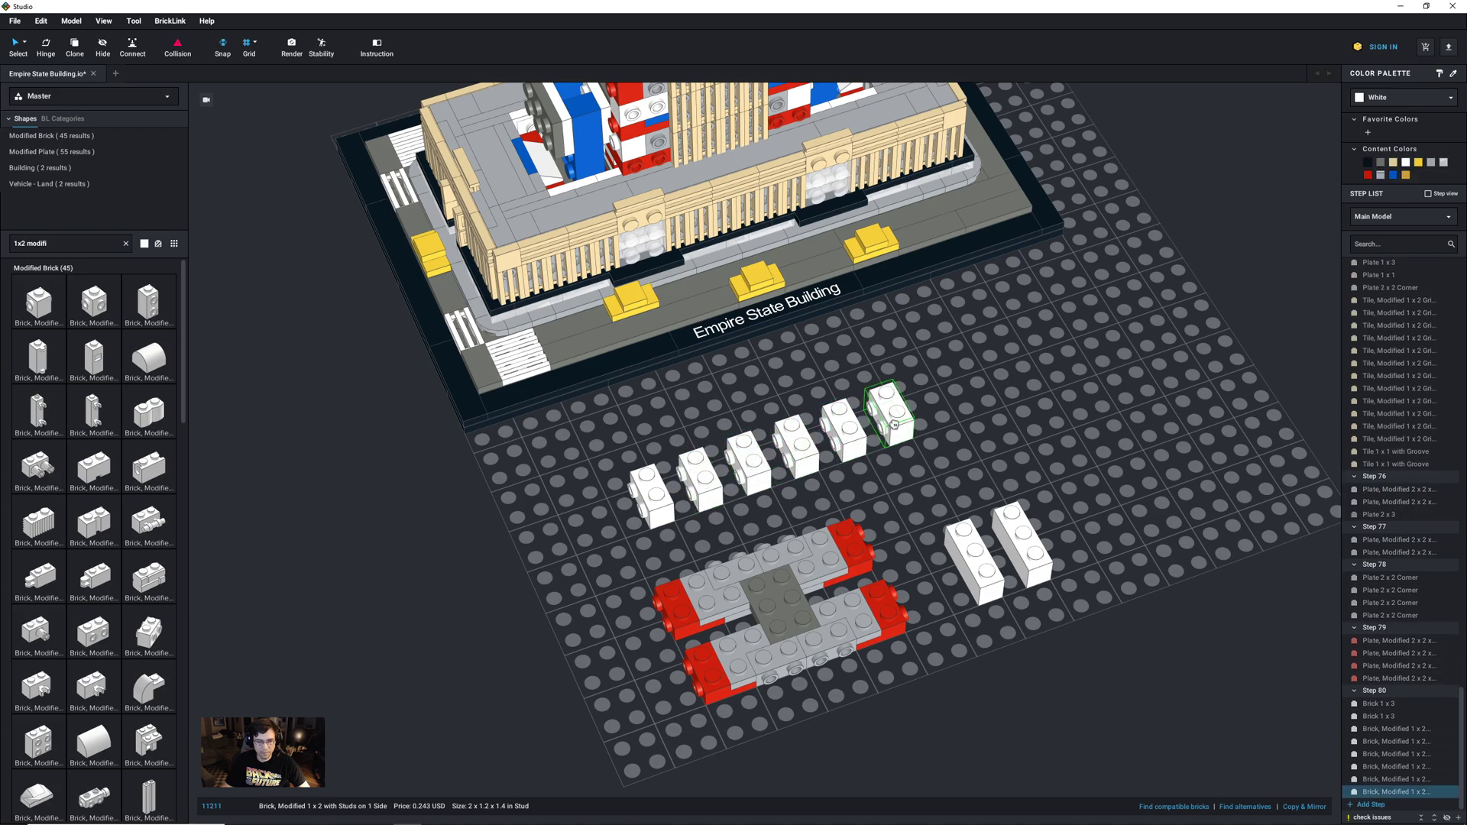
Step: Colour all six modified 1 x 2 bricks in the row Light Bluish Gray
{"action": "left_click_drag", "start_coordinate": [919, 462], "coordinate": [632, 421]}
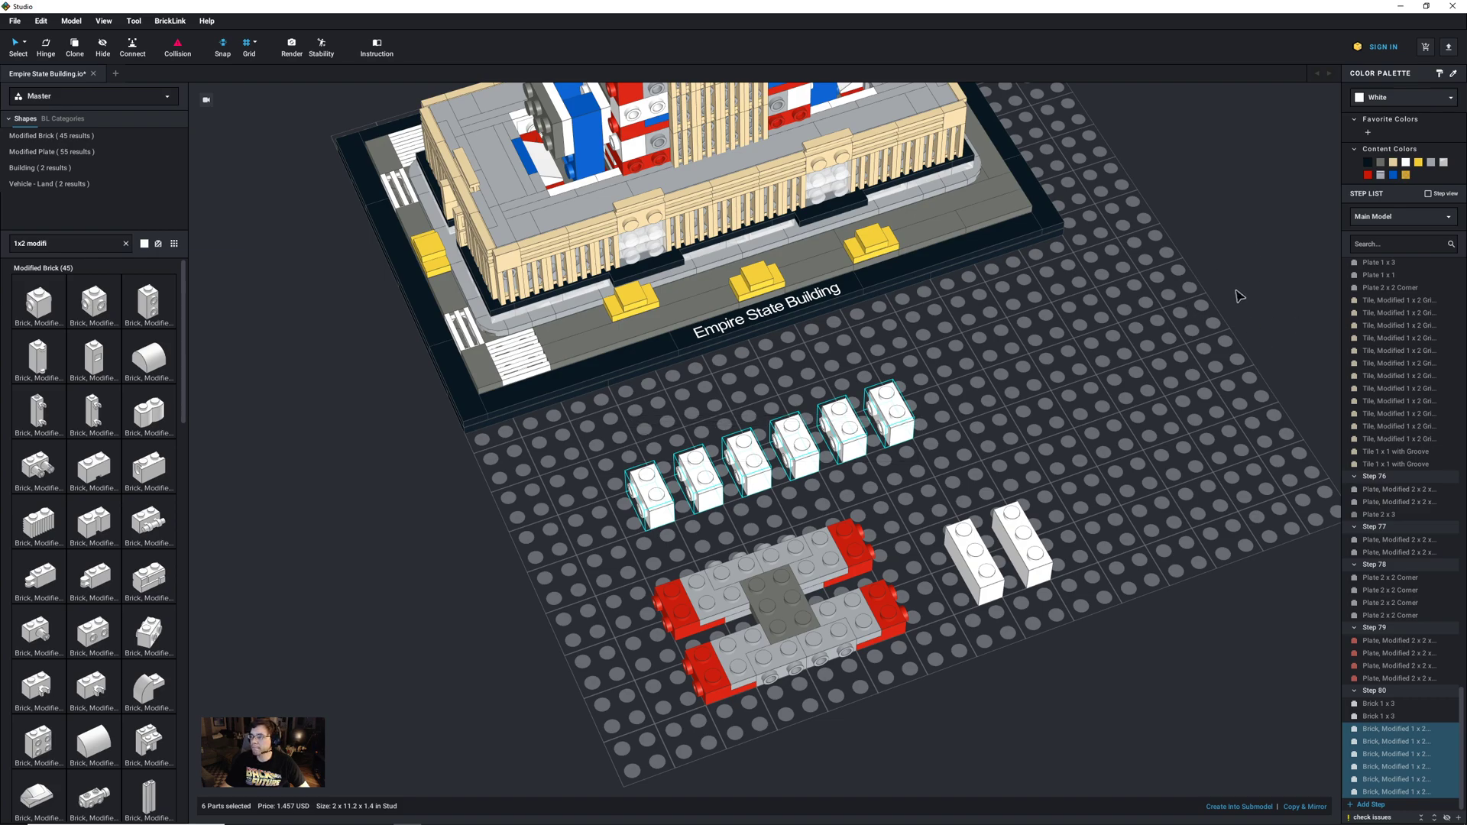
{"action": "left_click", "coordinate": [1431, 163]}
{"action": "left_click", "coordinate": [1197, 579]}
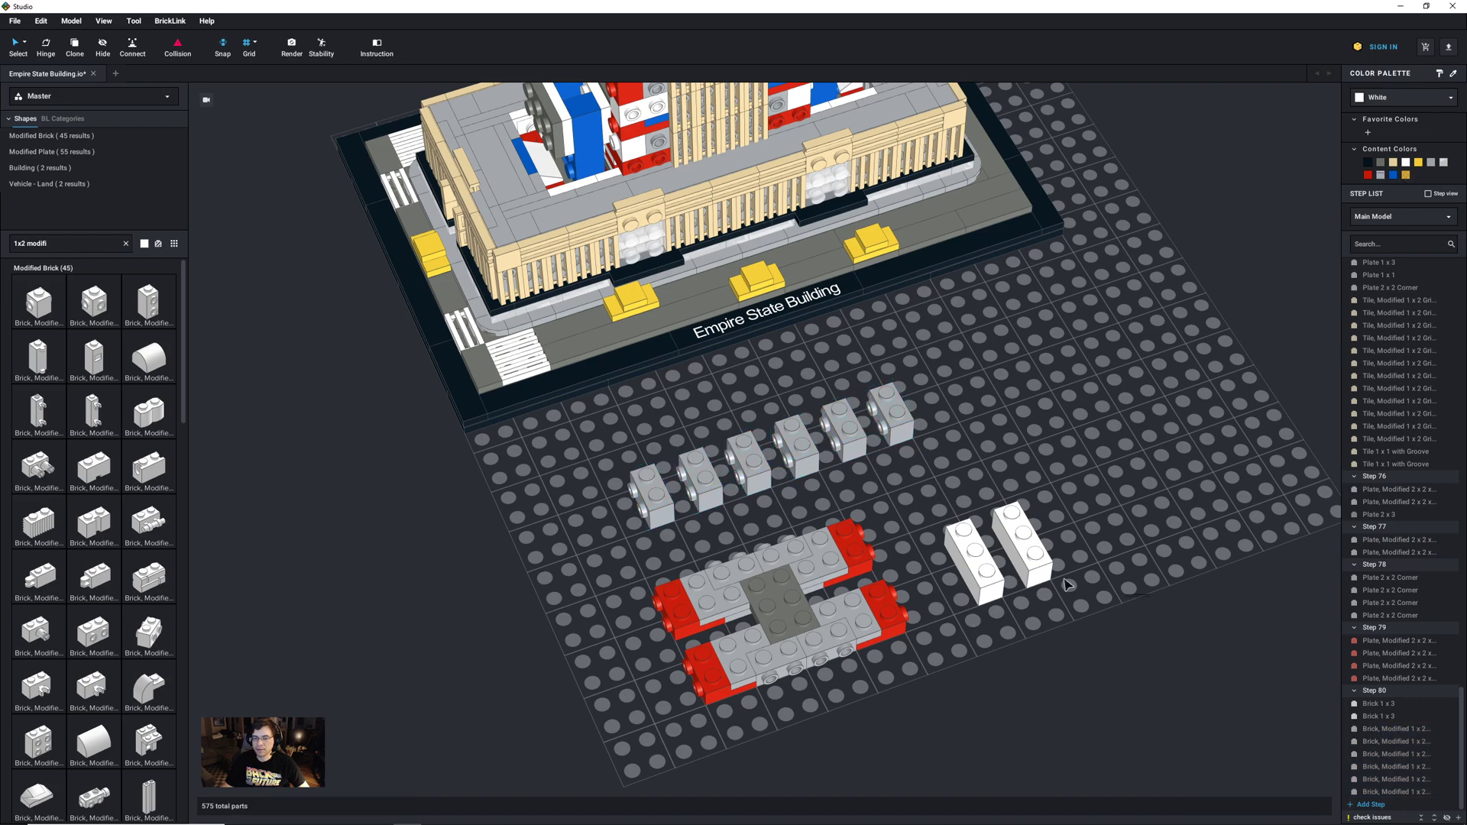
Step: Place the two white Brick 1 x 3 pieces across opposite ends of the sub-assembly, just inside the red plates
{"action": "left_click_drag", "start_coordinate": [1046, 538], "coordinate": [875, 572]}
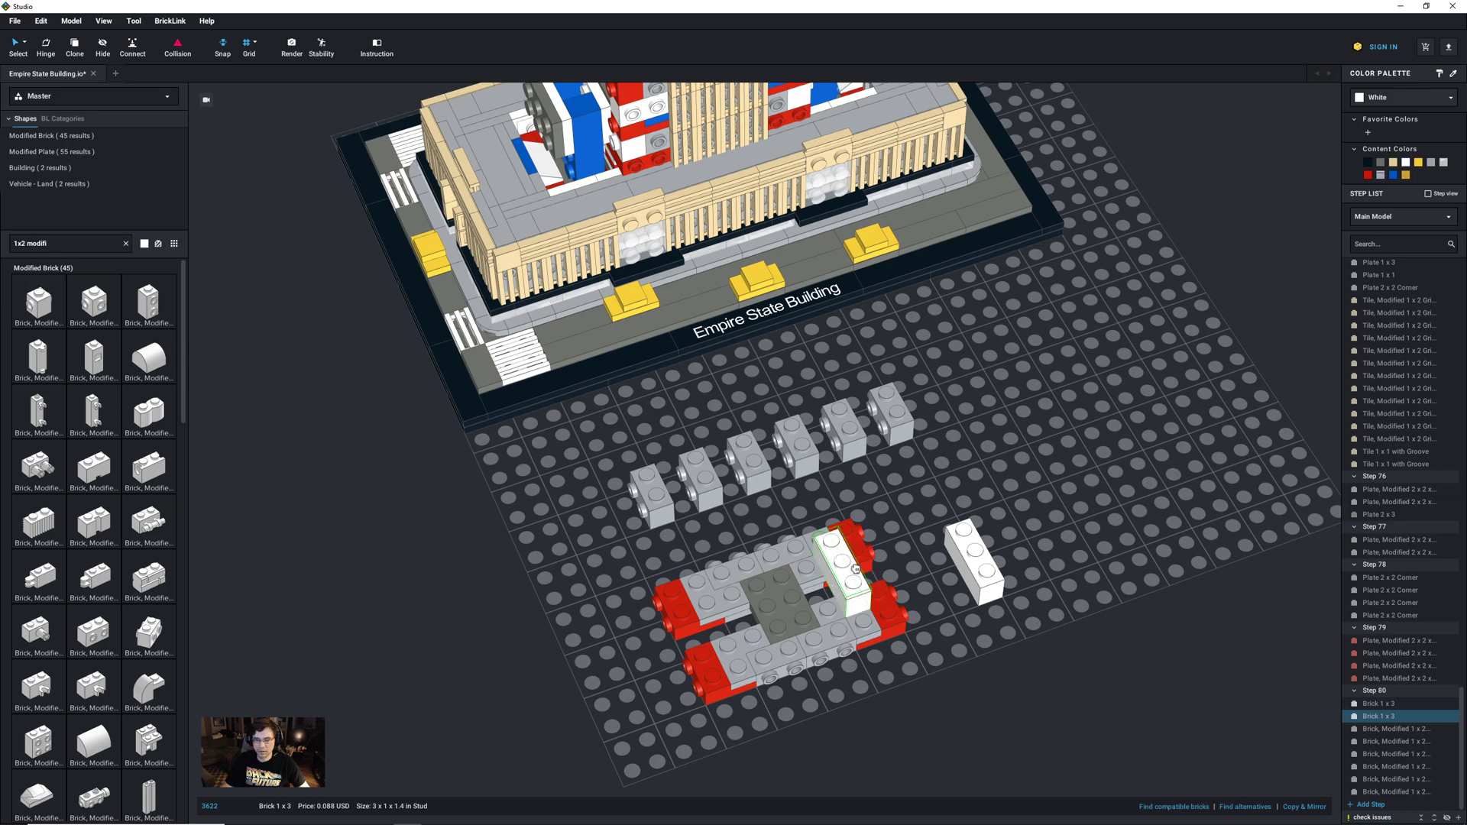
{"action": "left_click_drag", "start_coordinate": [974, 561], "coordinate": [715, 620]}
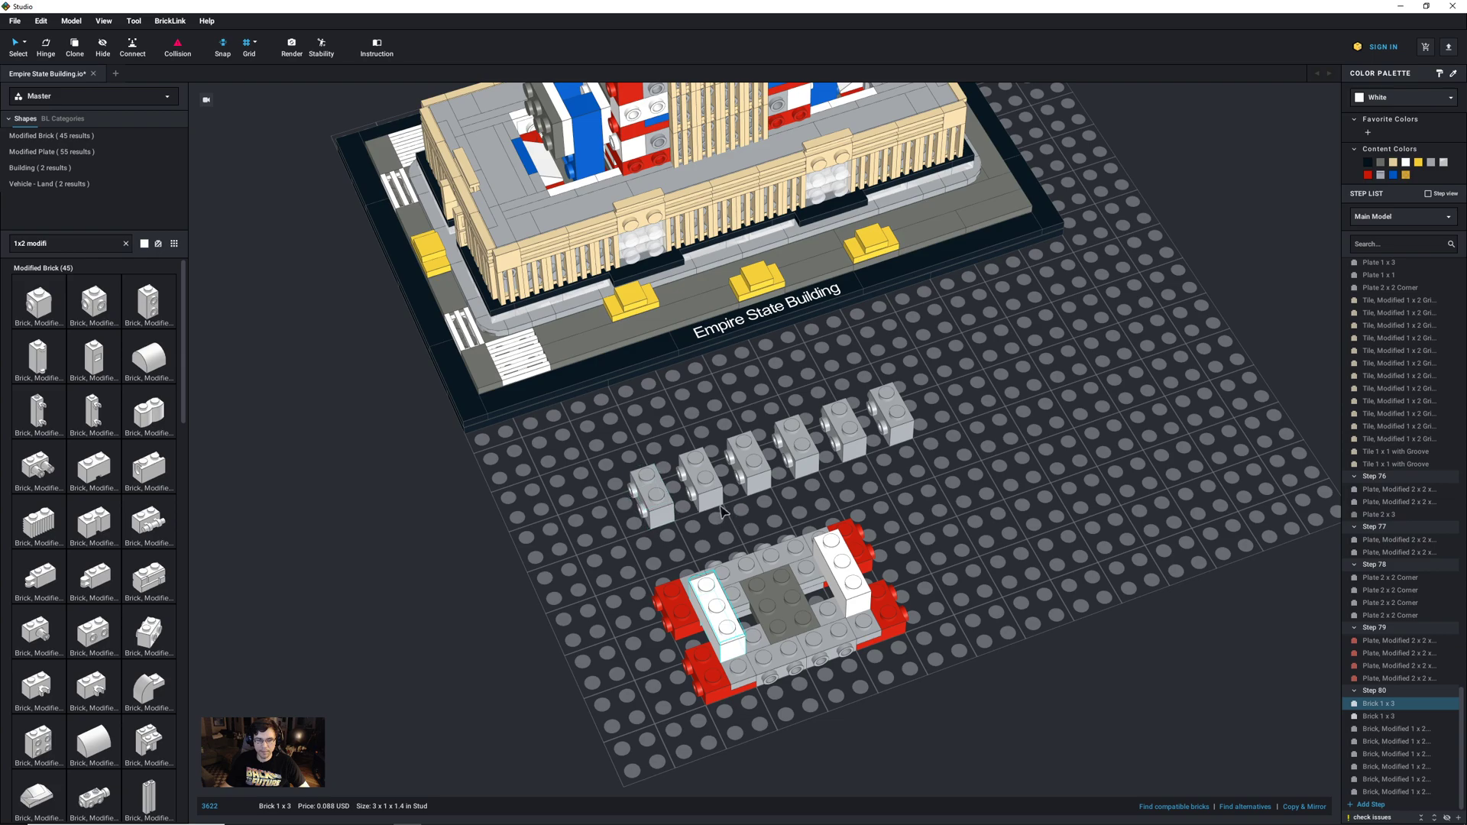
Step: Rotate three of the grey modified bricks so their side studs face backward and the other three so they face forward
{"action": "left_click_drag", "start_coordinate": [762, 517], "coordinate": [622, 447]}
{"action": "left_click_drag", "start_coordinate": [699, 480], "coordinate": [663, 475]}
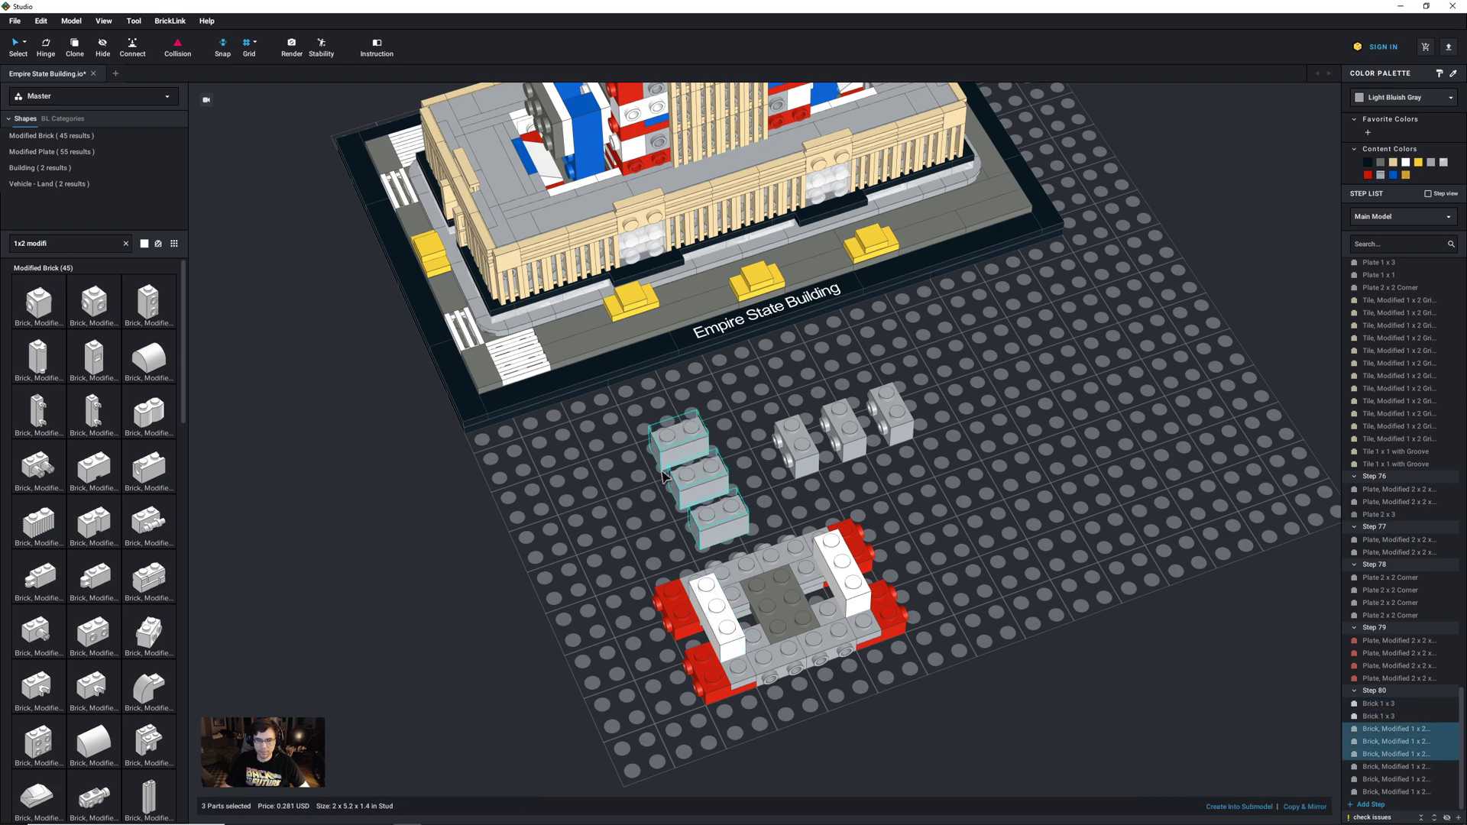
{"action": "left_click_drag", "start_coordinate": [959, 475], "coordinate": [804, 405]}
{"action": "key", "text": "Right"}
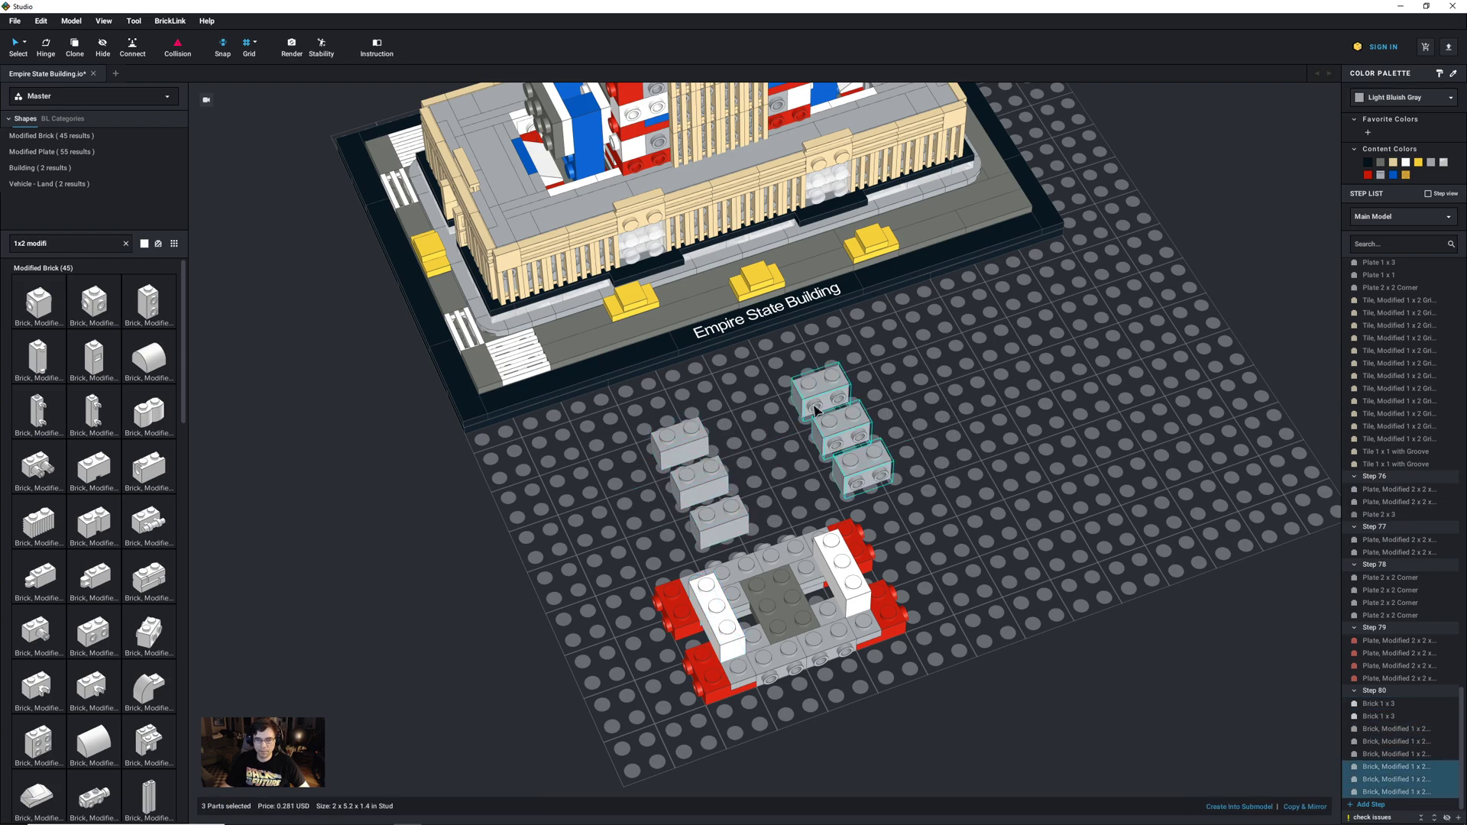
Step: Place the rotated grey bricks on the sub-assembly, three along each long side with the side studs facing outward
{"action": "left_click", "coordinate": [861, 476]}
{"action": "left_click_drag", "start_coordinate": [861, 475], "coordinate": [768, 651]}
{"action": "left_click_drag", "start_coordinate": [841, 430], "coordinate": [802, 641]}
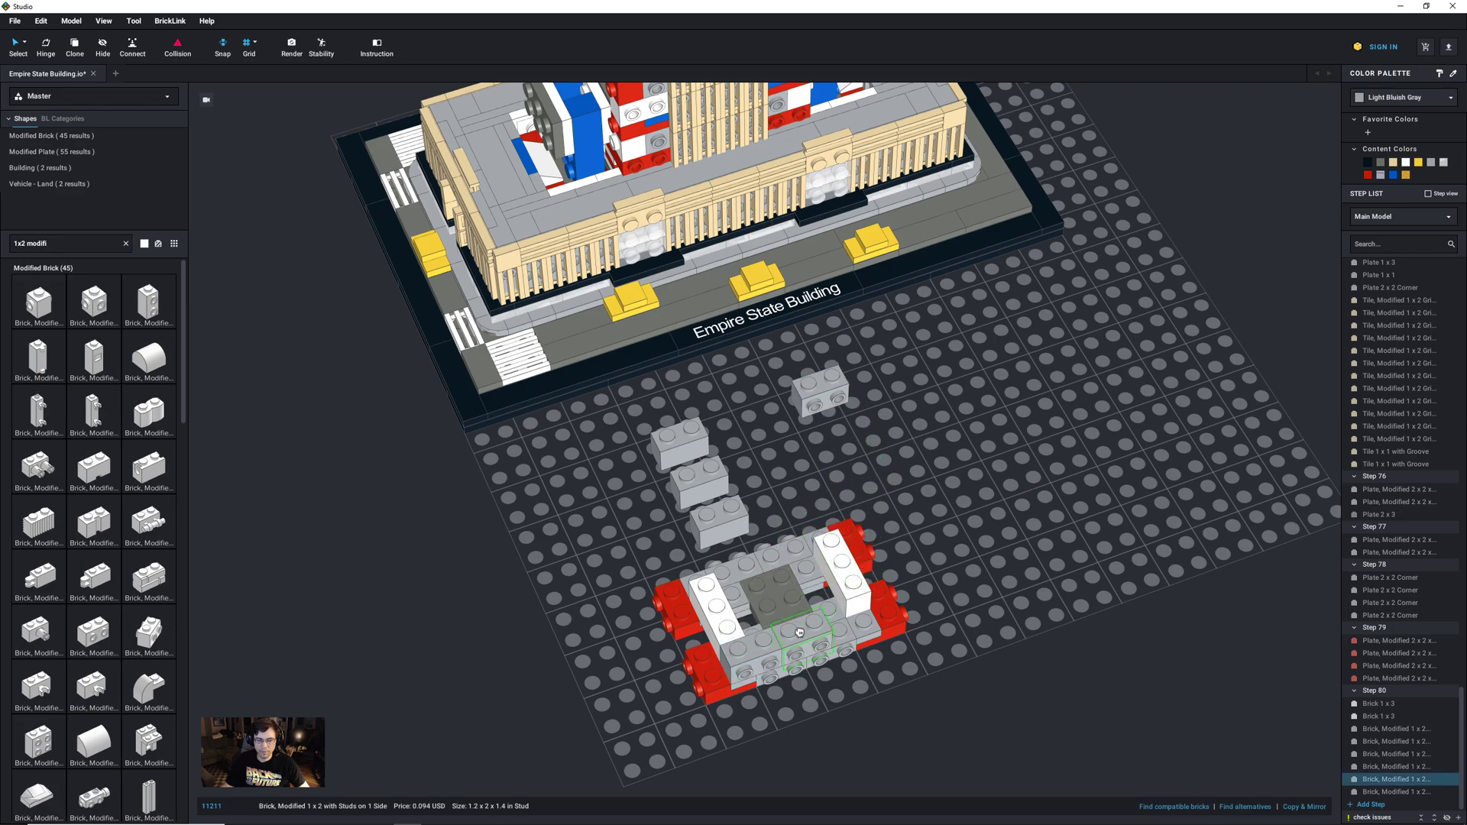
{"action": "left_click_drag", "start_coordinate": [836, 417], "coordinate": [854, 615]}
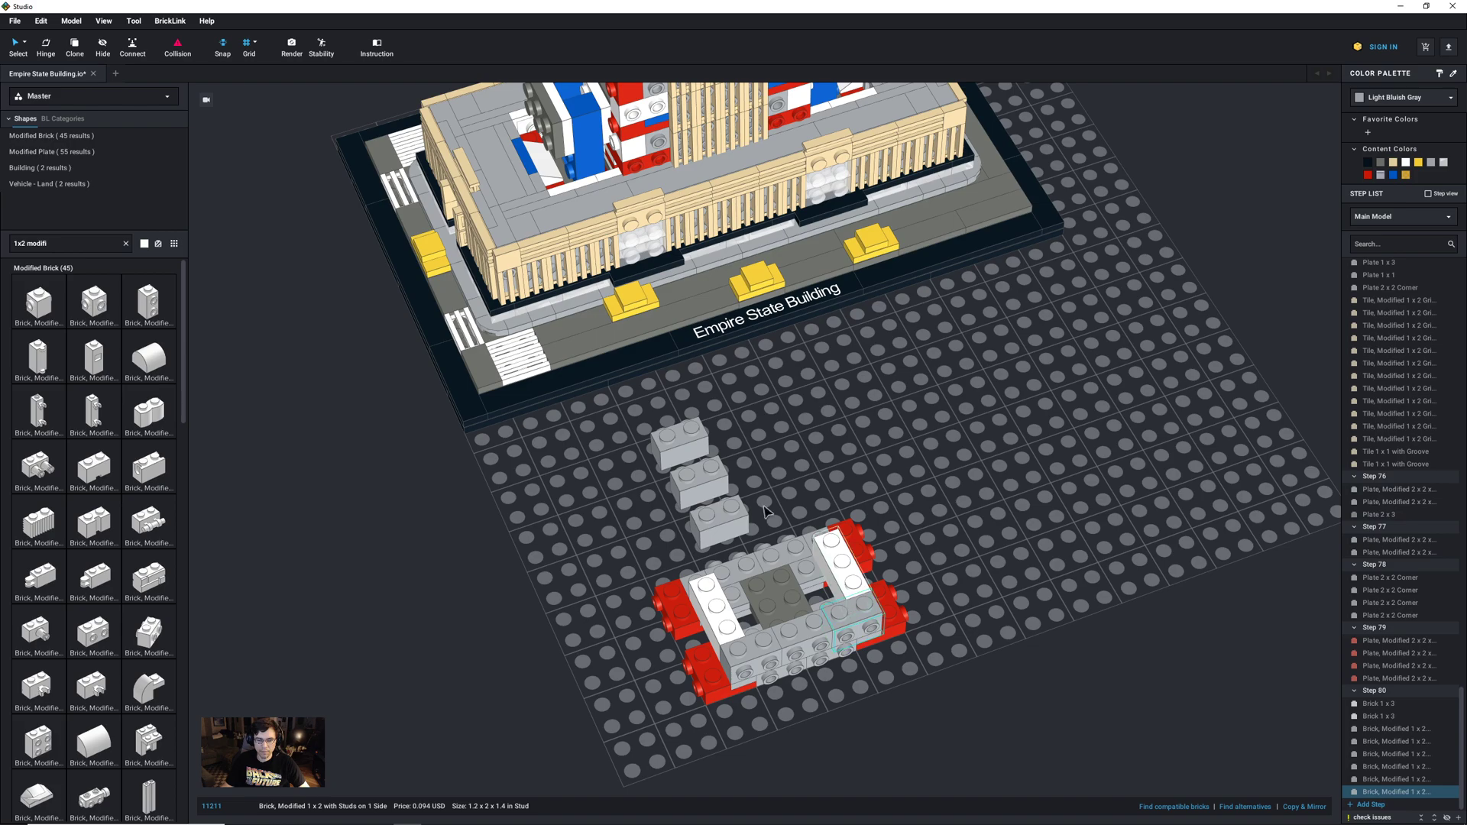
{"action": "left_click_drag", "start_coordinate": [727, 514], "coordinate": [725, 557]}
{"action": "left_click_drag", "start_coordinate": [709, 485], "coordinate": [779, 548]}
{"action": "left_click_drag", "start_coordinate": [678, 442], "coordinate": [804, 524]}
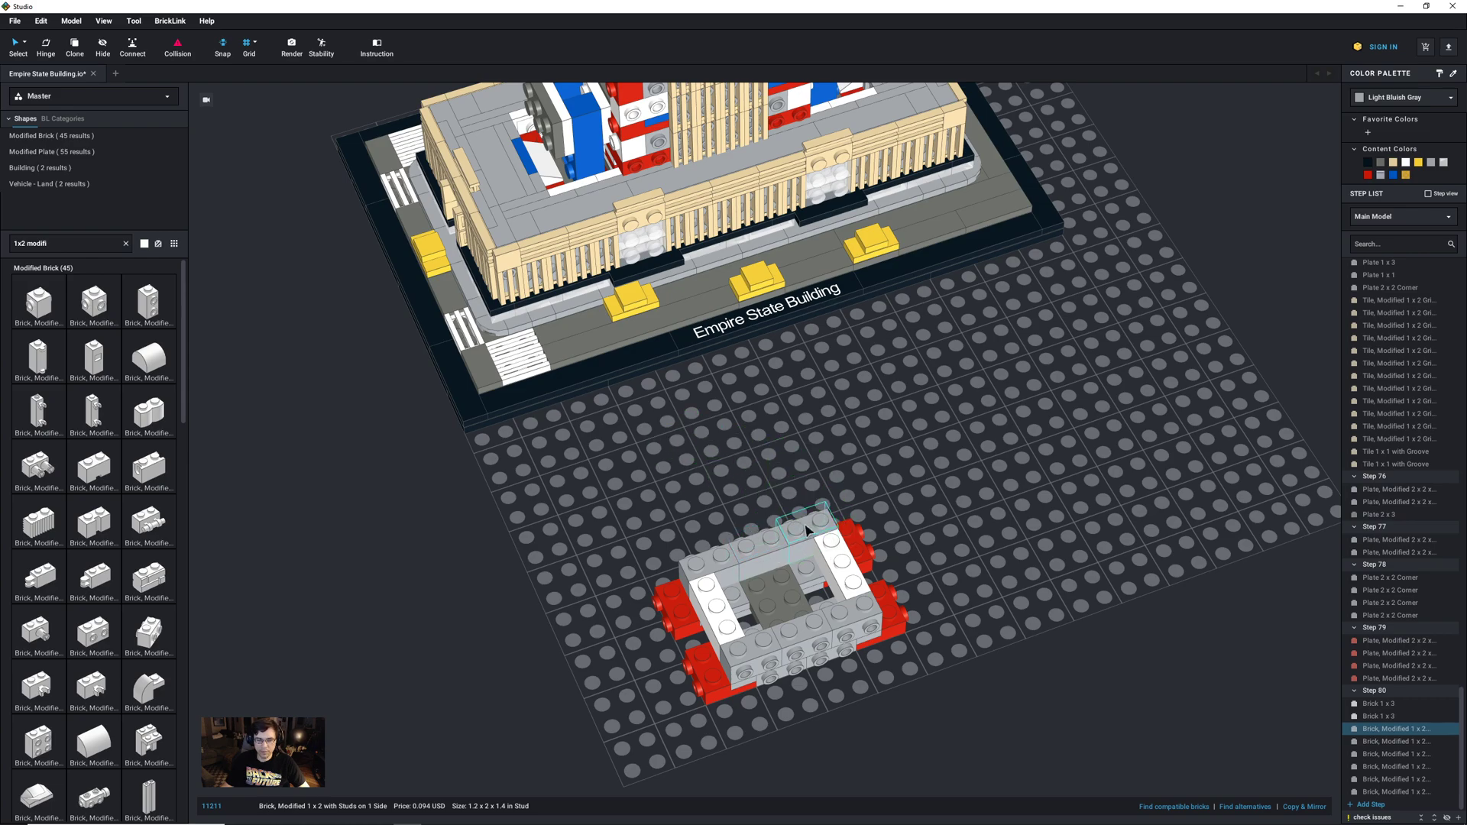
Step: In a new building step, place copies of two red modified 2 x 2 plates on the grid and colour them Light Bluish Gray
{"action": "left_click", "coordinate": [1371, 805]}
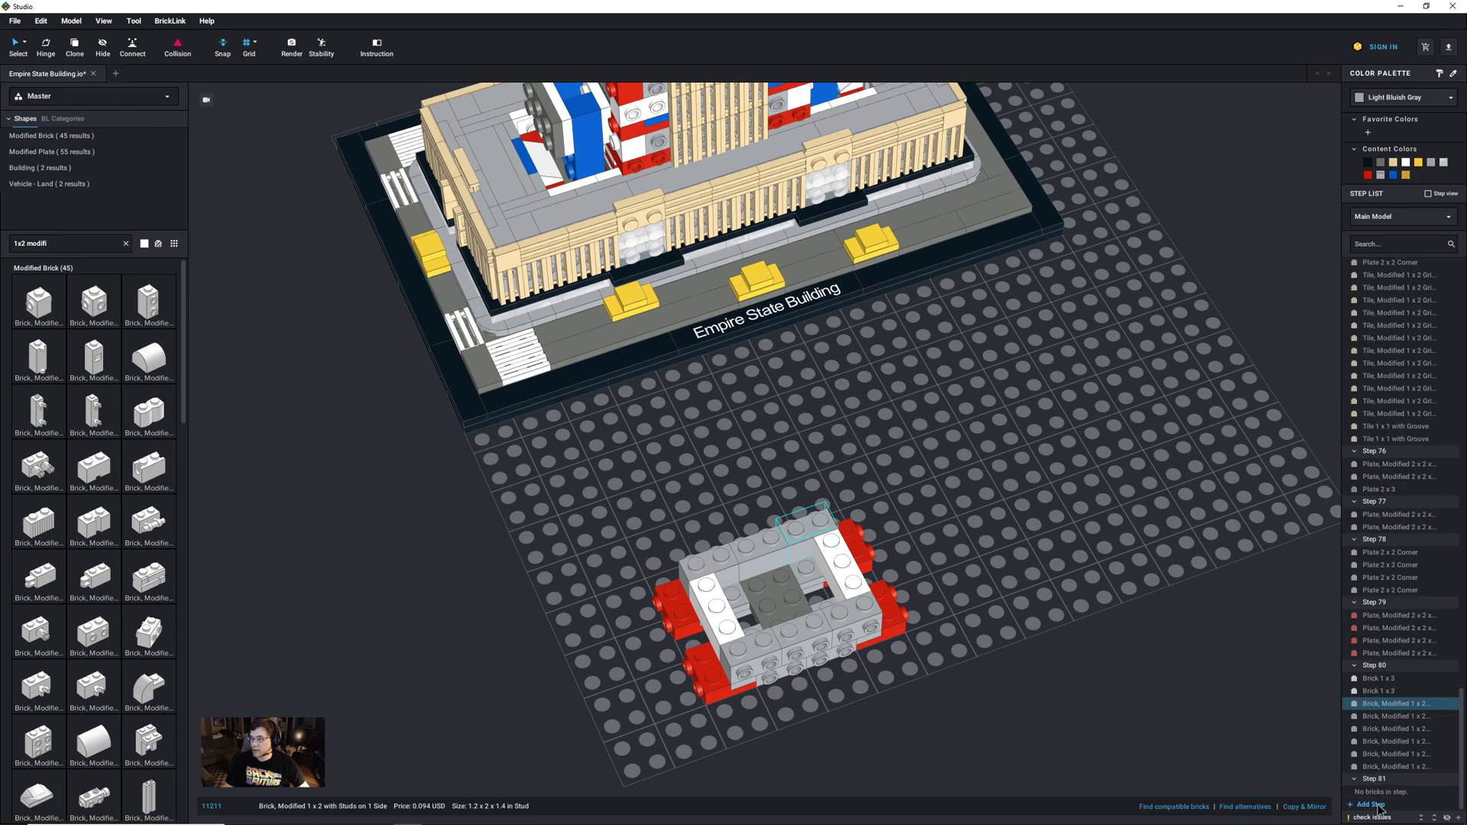
{"action": "left_click", "coordinate": [708, 682]}
{"action": "left_click", "coordinate": [680, 610], "text": "ctrl"}
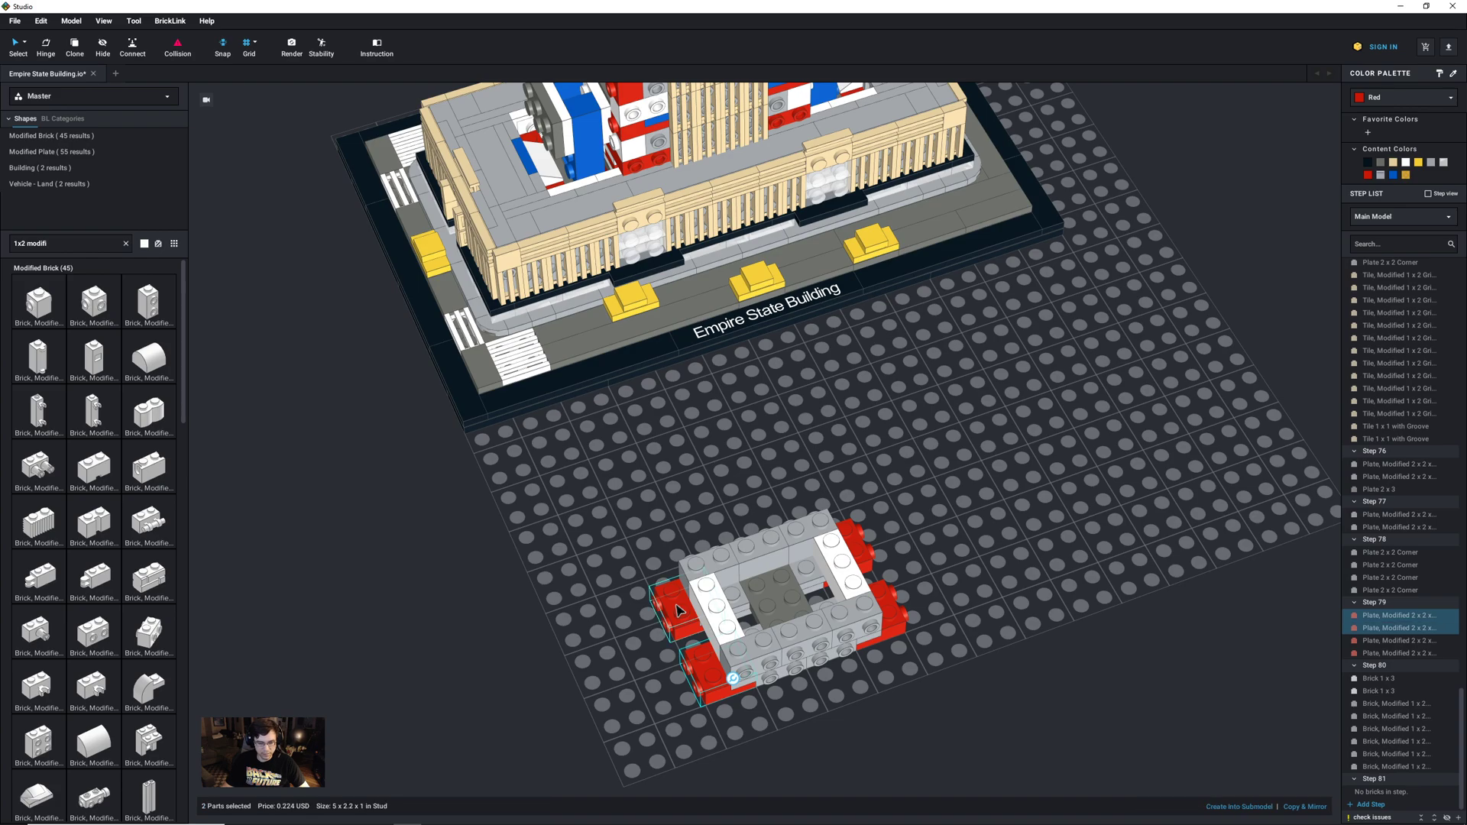
{"action": "key", "text": "ctrl+v"}
{"action": "left_click", "coordinate": [564, 634]}
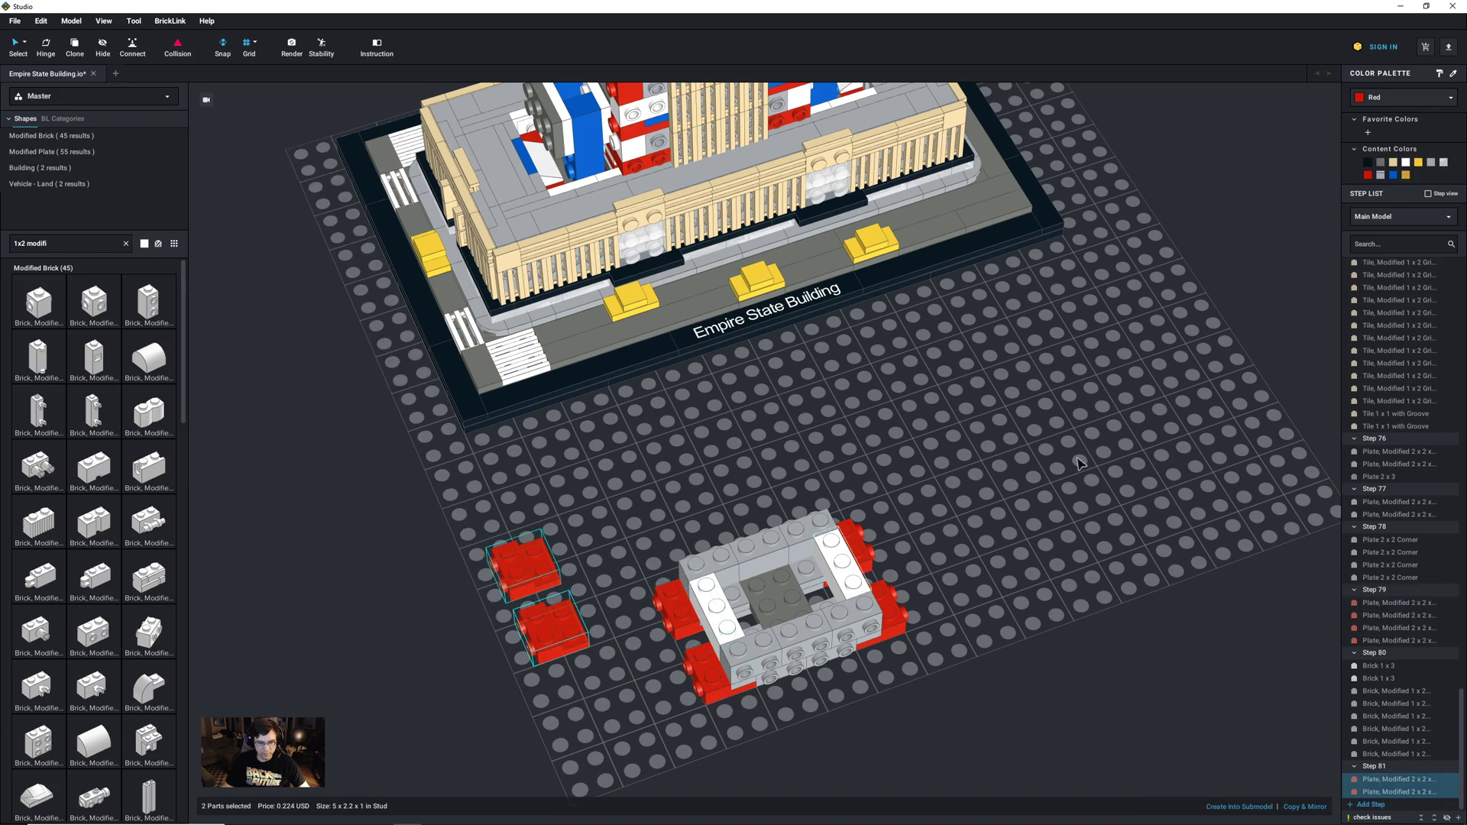
{"action": "left_click", "coordinate": [1431, 163]}
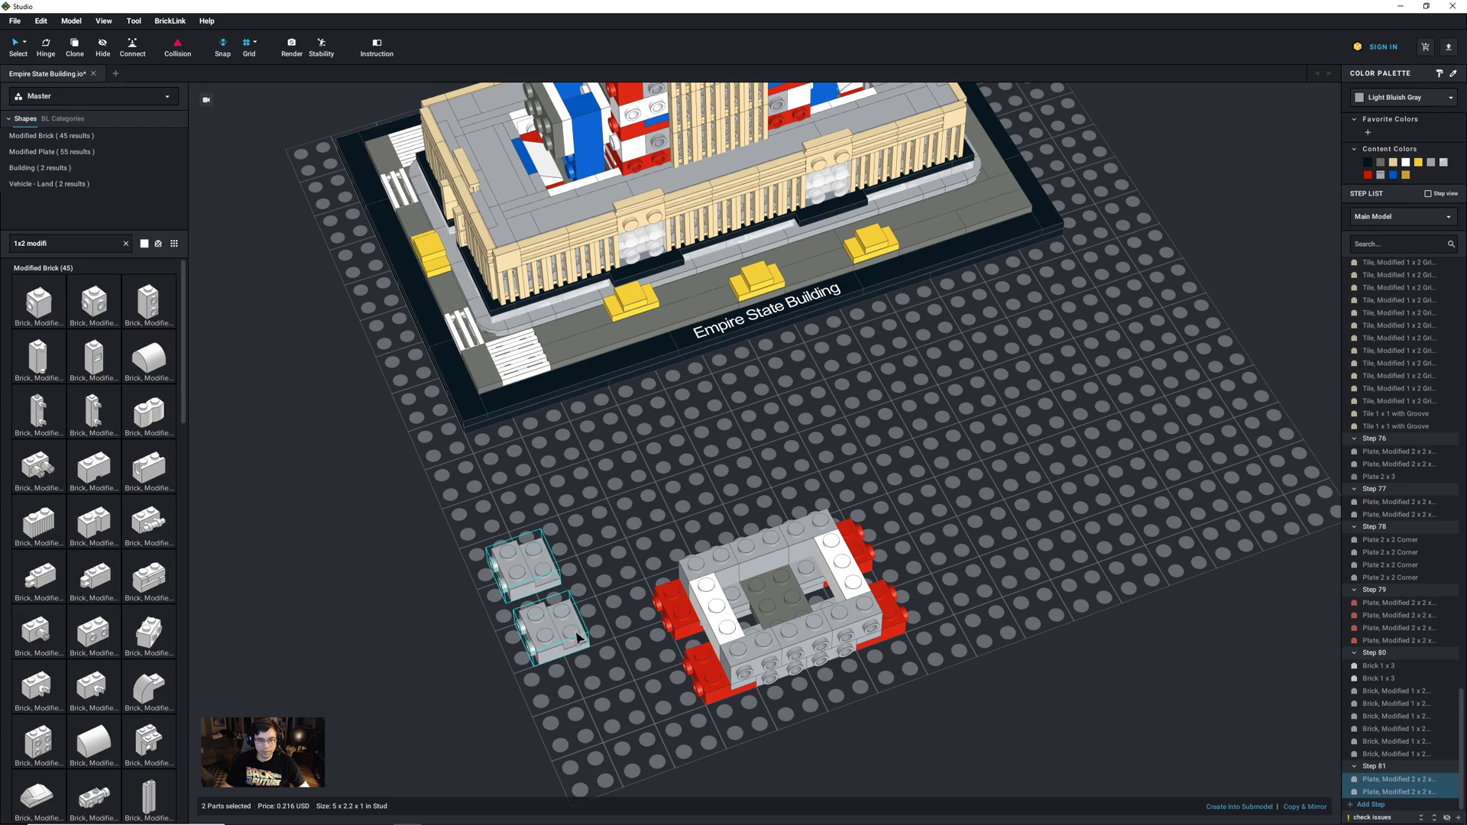
Step: Place the two grey modified plates on one end of the sub-assembly and a rotated copy of the pair on the opposite end
{"action": "key", "text": "Escape"}
{"action": "left_click_drag", "start_coordinate": [598, 675], "coordinate": [510, 556]}
{"action": "left_click_drag", "start_coordinate": [541, 628], "coordinate": [737, 626]}
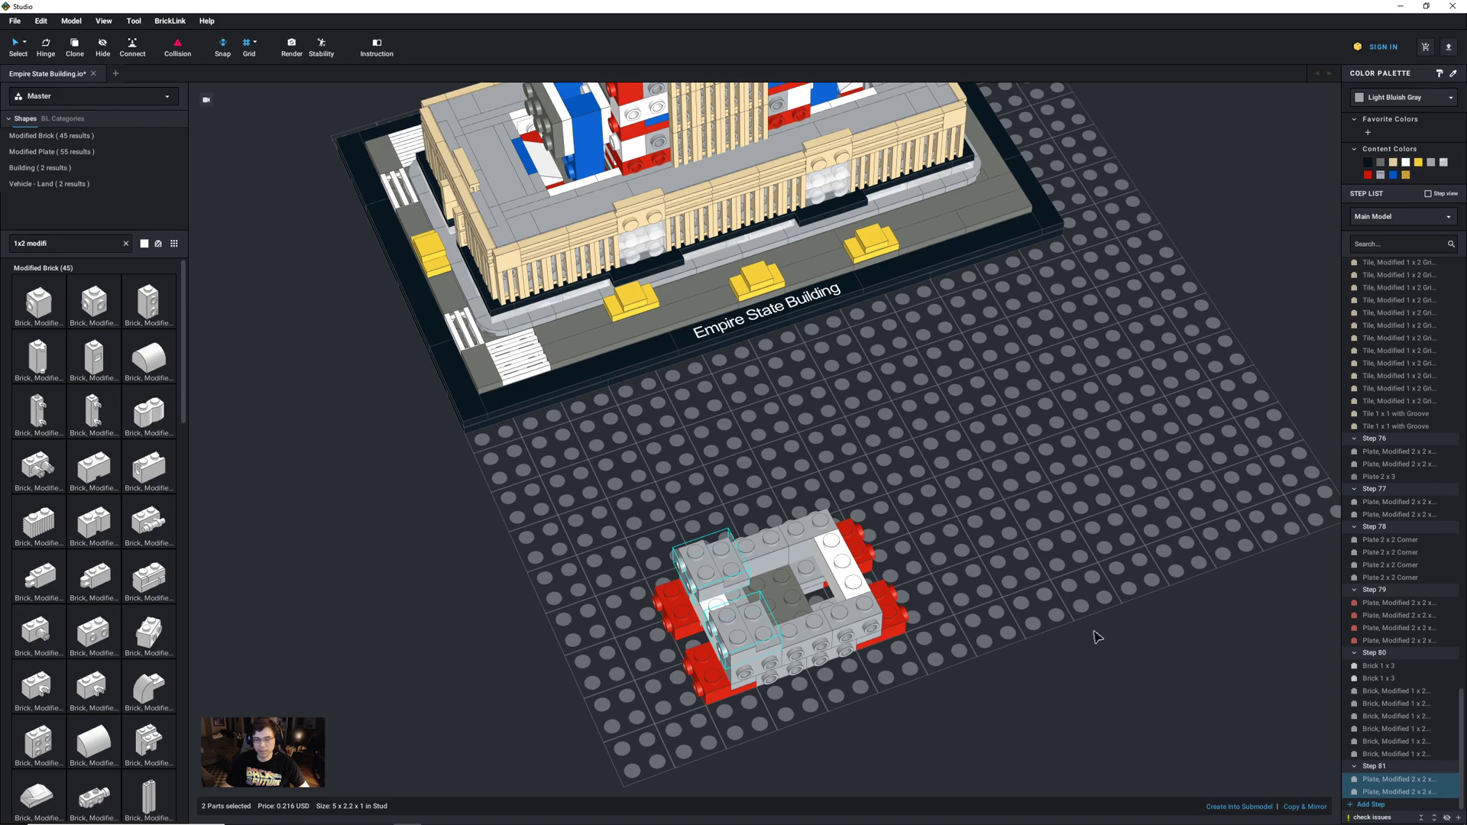
{"action": "key", "text": "ctrl+v"}
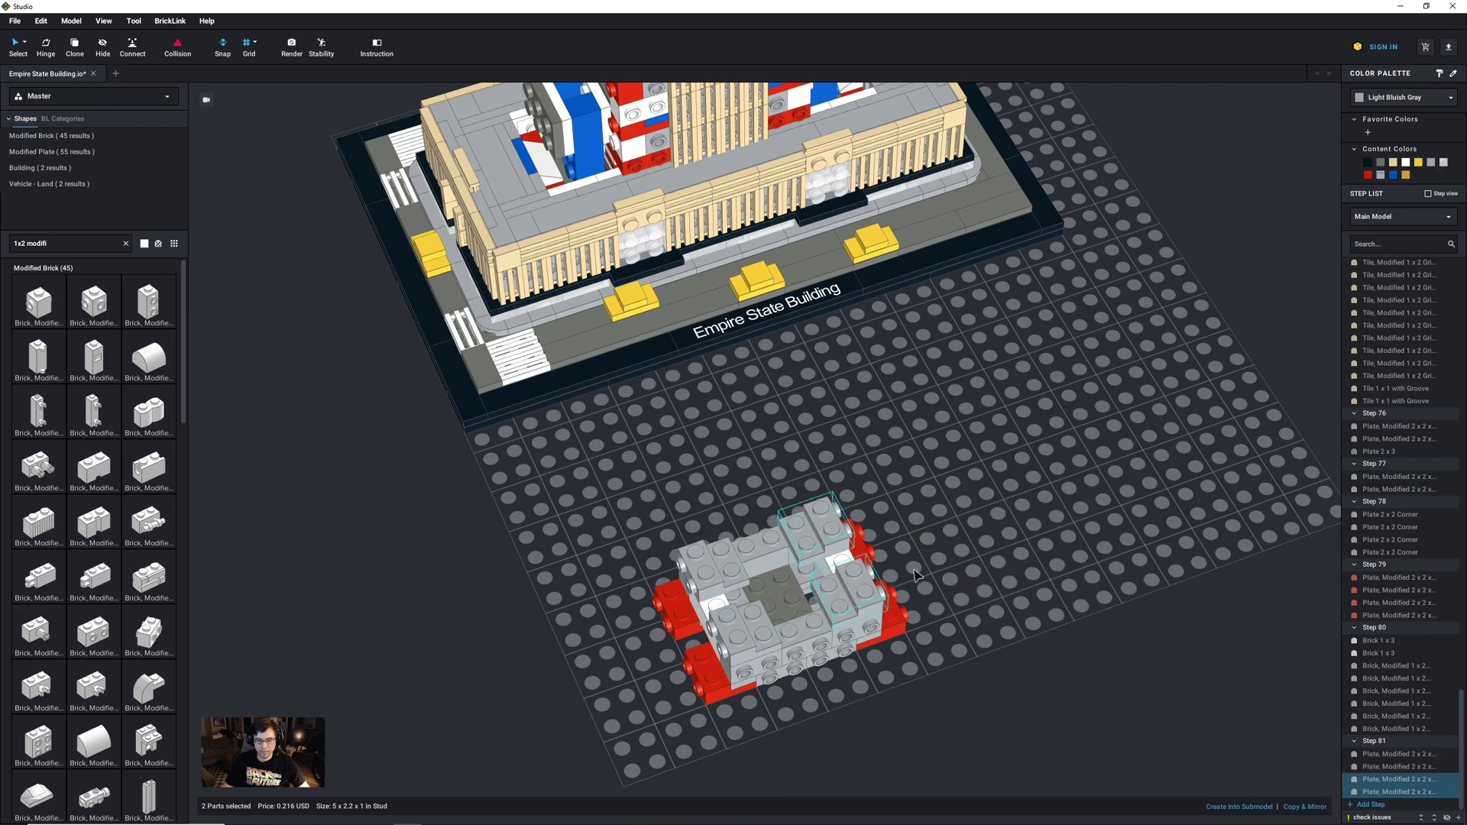
{"action": "left_click", "coordinate": [878, 553]}
Step: In a new building step, place four copies of the Plate 2 x 2 Corner on the grid beside the sub-assembly
{"action": "left_click", "coordinate": [1370, 804]}
{"action": "mouse_move", "coordinate": [1029, 710]}
{"action": "right_mouse_down"}
{"action": "mouse_move", "coordinate": [1048, 694]}
{"action": "mouse_move", "coordinate": [988, 691]}
{"action": "mouse_move", "coordinate": [1047, 704]}
{"action": "mouse_move", "coordinate": [1039, 712]}
{"action": "right_mouse_up"}
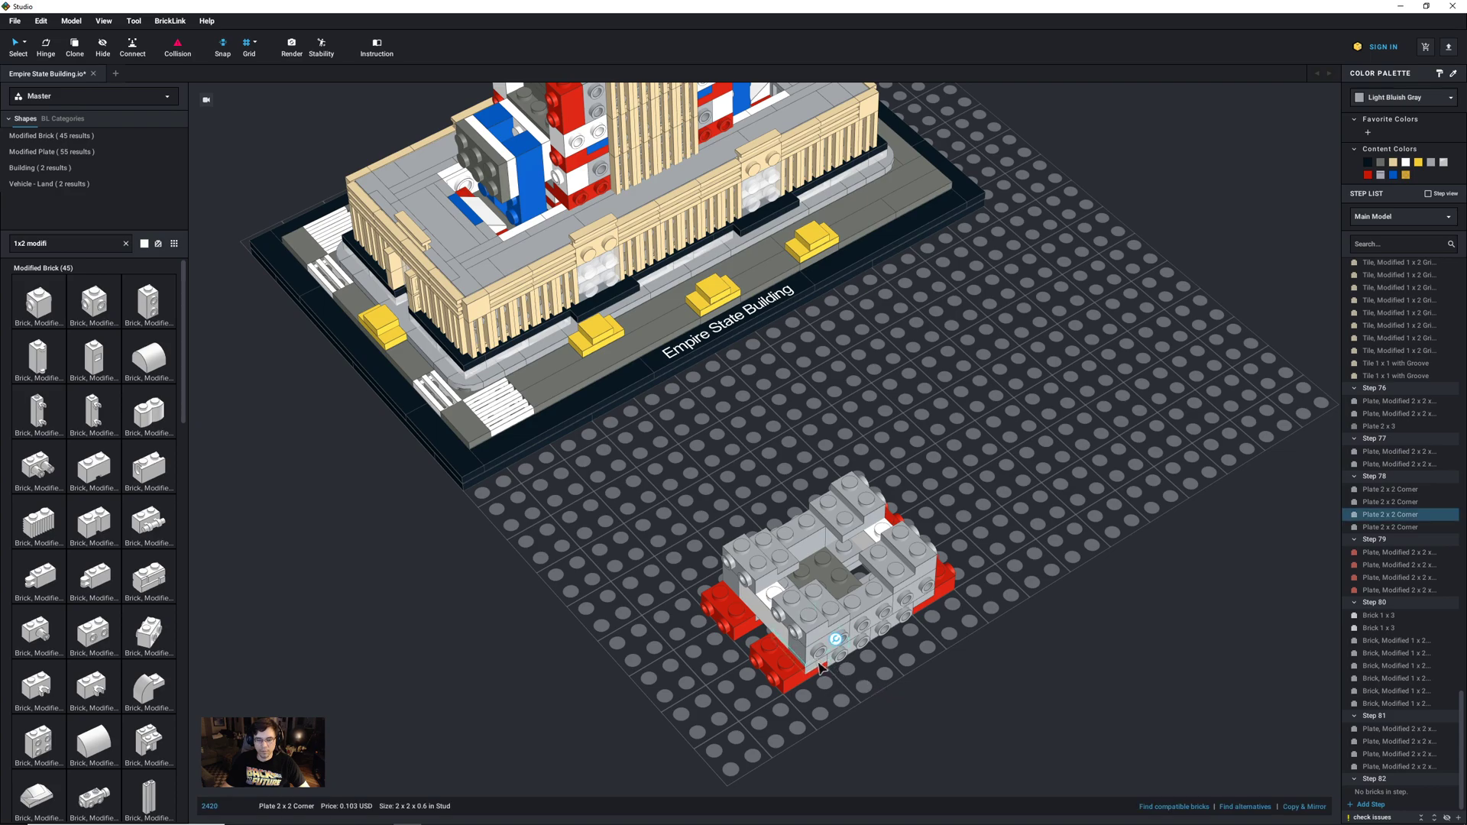
{"action": "key", "text": "ctrl+v"}
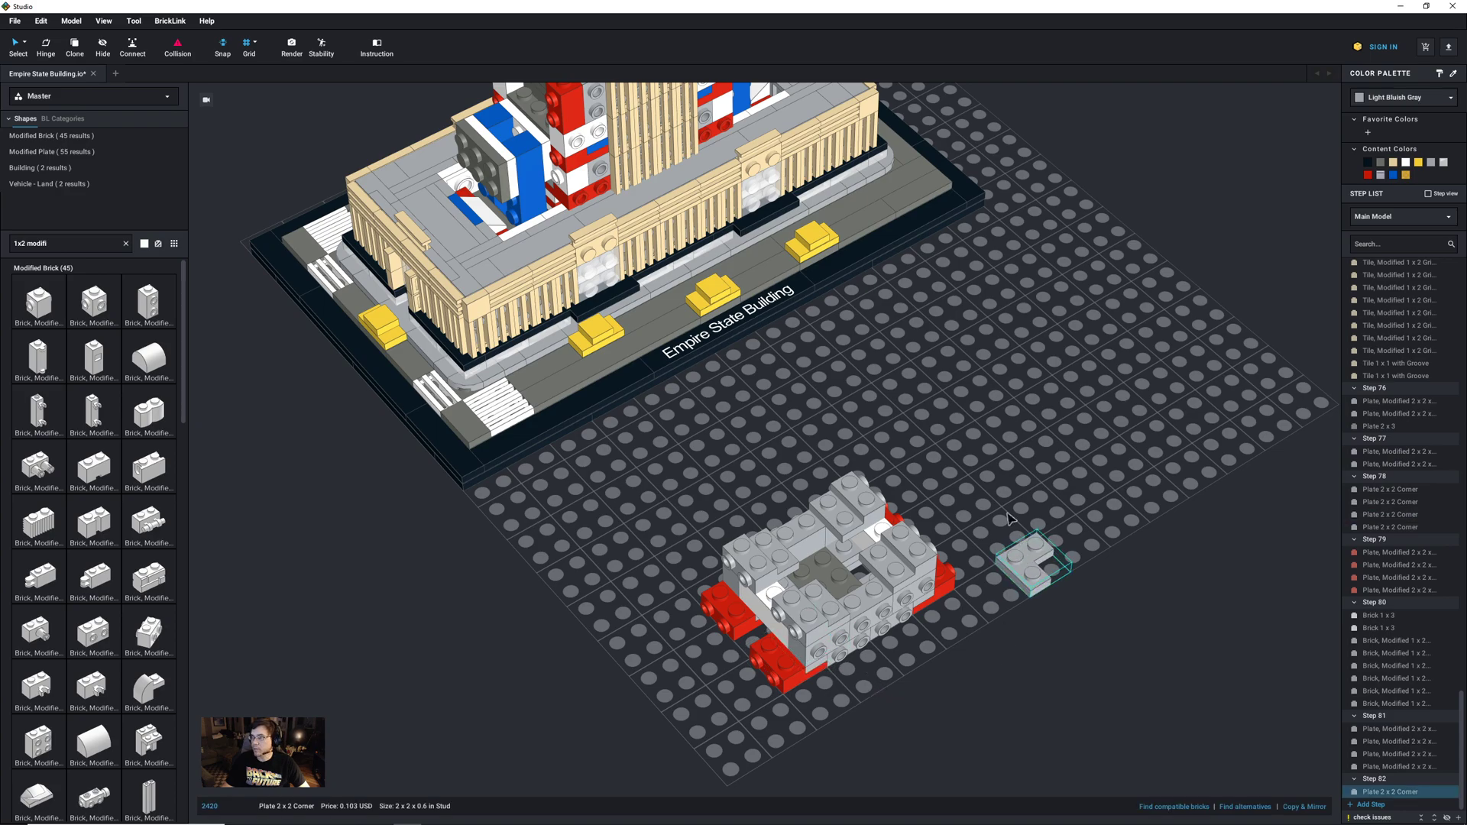
{"action": "key", "text": "ctrl+v"}
{"action": "key", "text": "ctrl+v"}
{"action": "key", "text": "ctrl+v"}
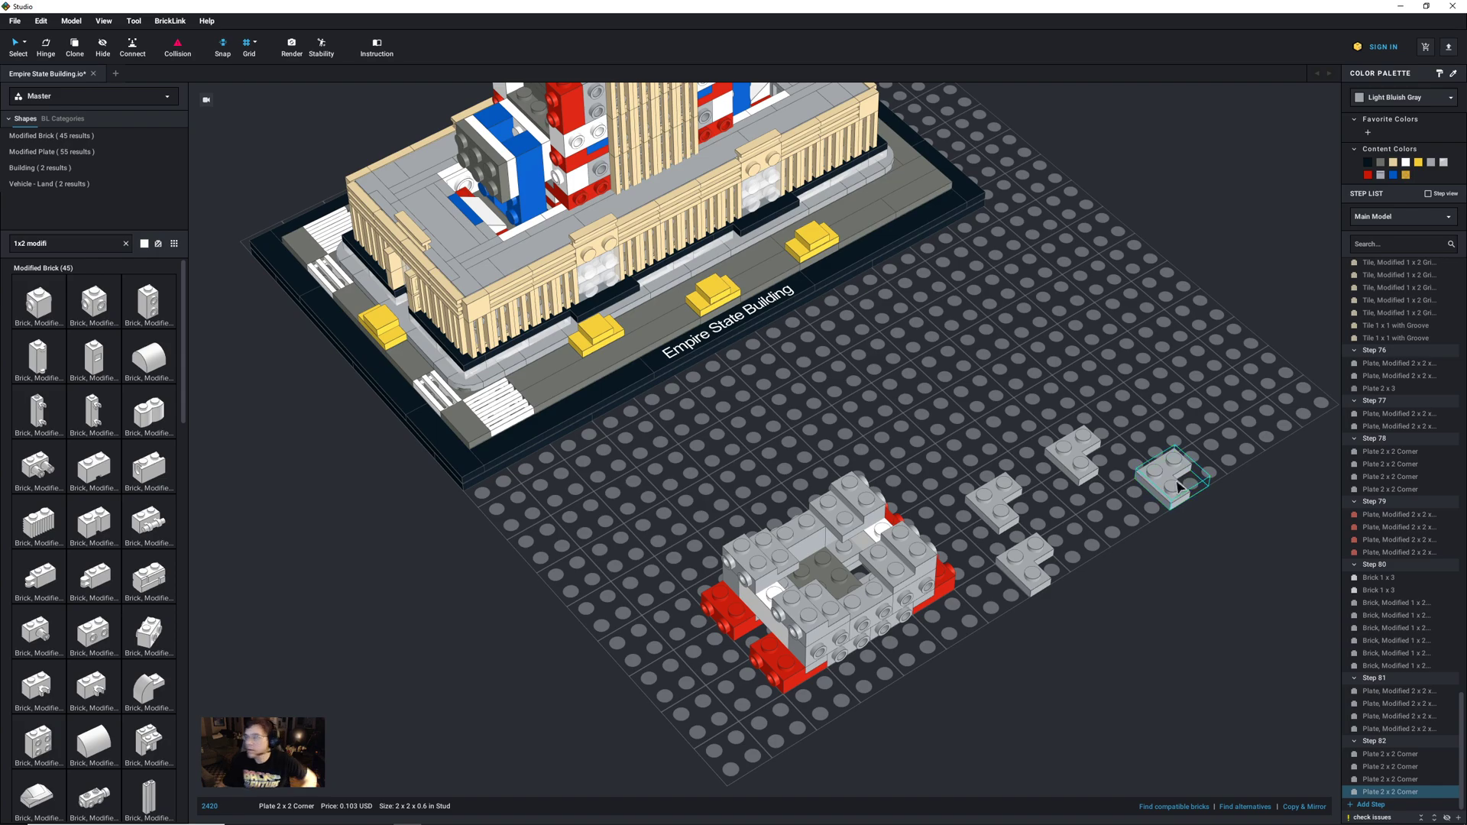
{"action": "left_click", "coordinate": [1153, 624]}
Step: Move the four Plate 2 x 2 Corner copies onto the top of the sub-assembly, rotating them to fit between the modified plates
{"action": "left_click_drag", "start_coordinate": [1024, 577], "coordinate": [831, 588]}
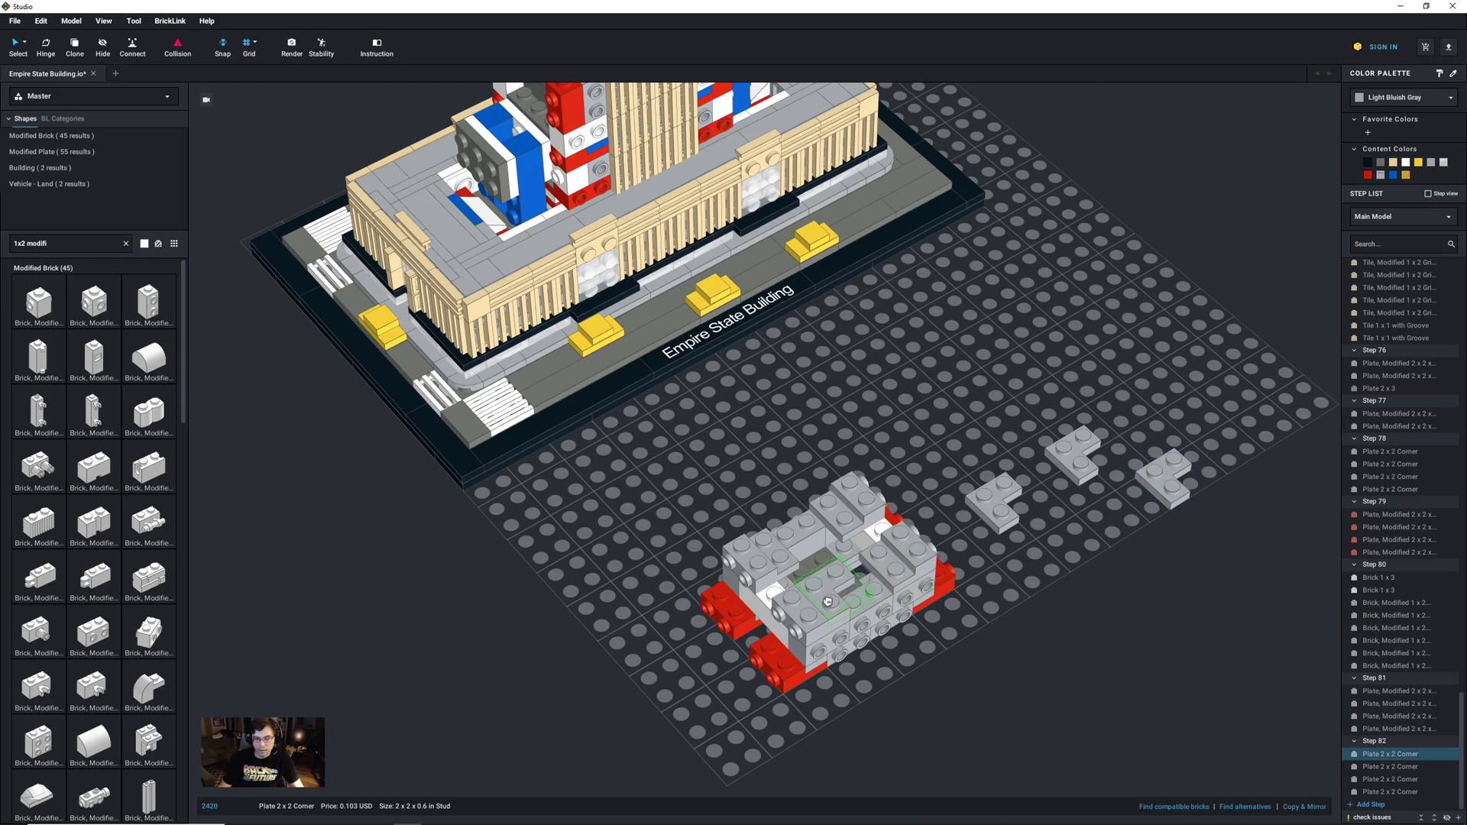
{"action": "left_click", "coordinate": [990, 512]}
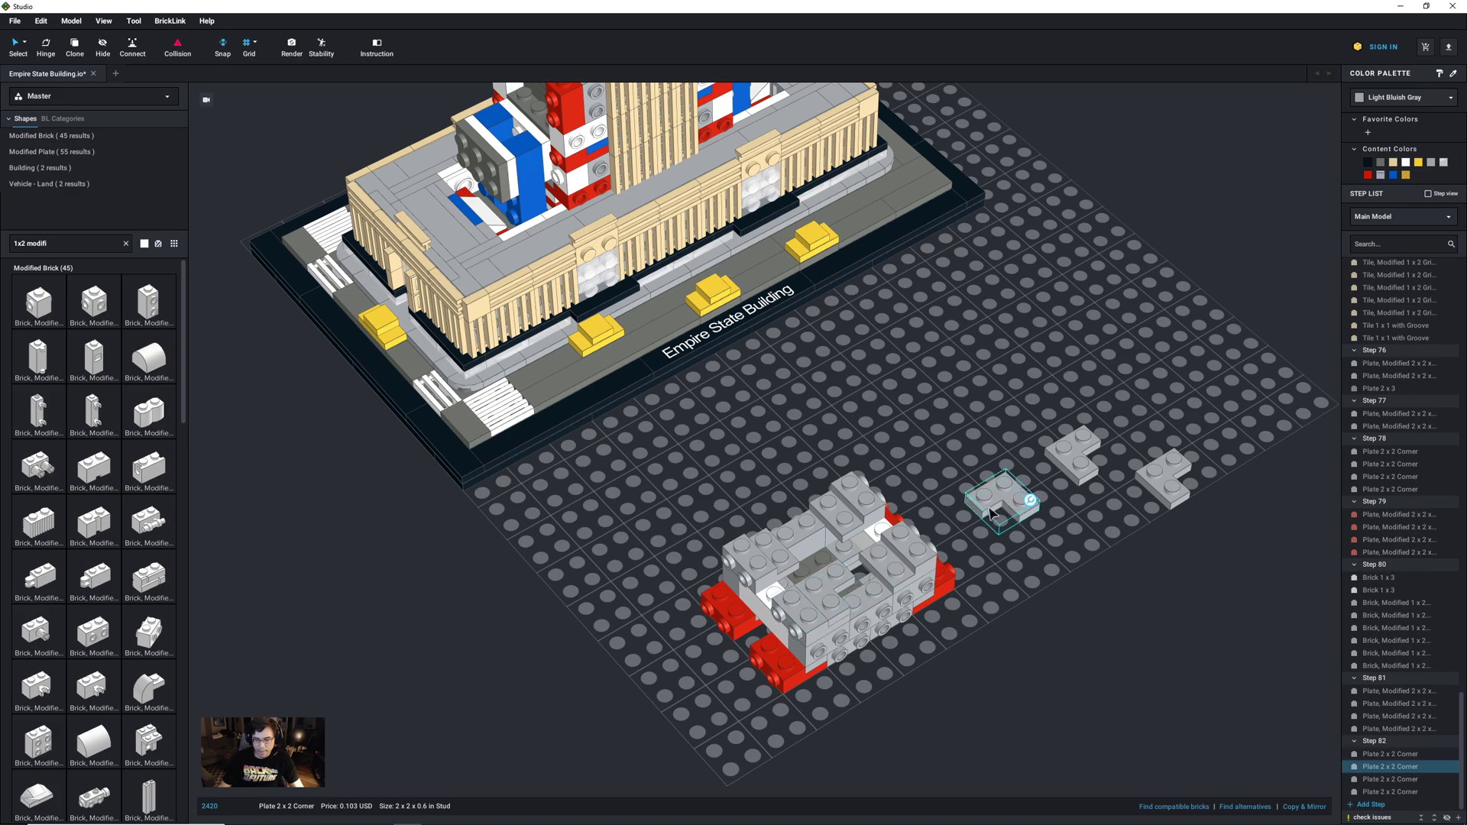
{"action": "left_click_drag", "start_coordinate": [990, 512], "coordinate": [902, 555]}
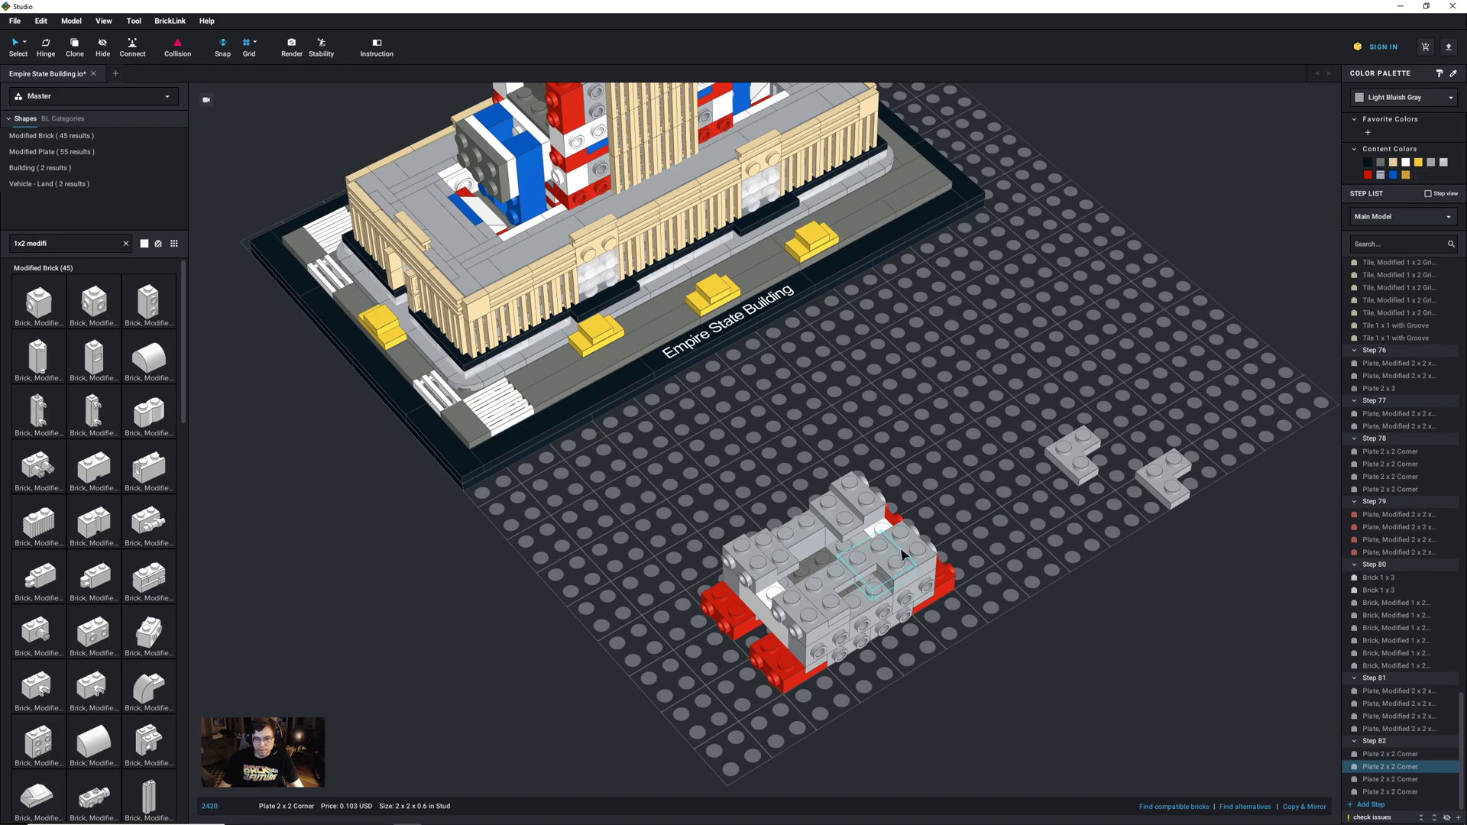
{"action": "left_click", "coordinate": [1073, 460]}
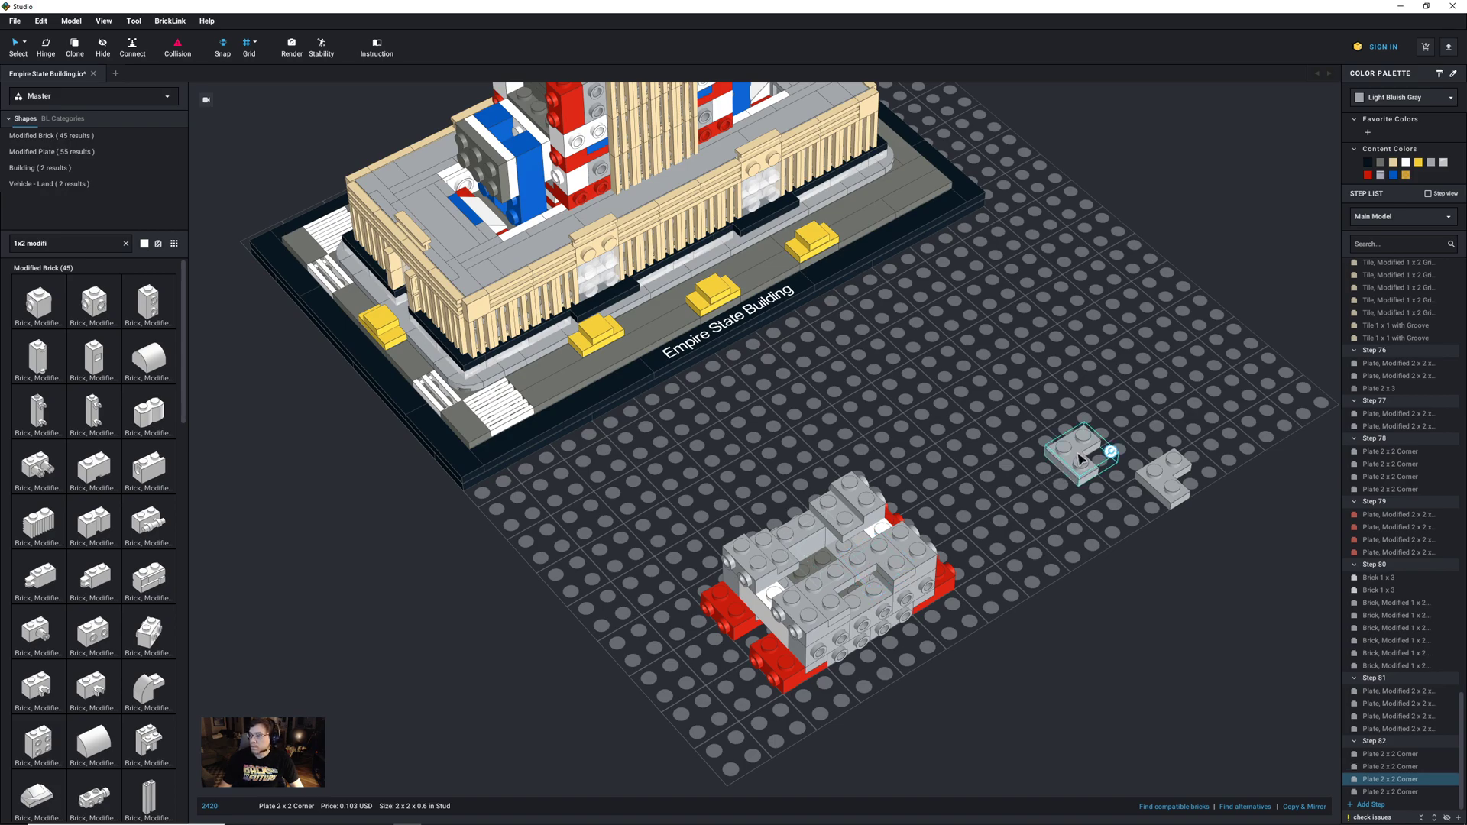
{"action": "key", "text": "Left"}
{"action": "left_click_drag", "start_coordinate": [1094, 462], "coordinate": [785, 560]}
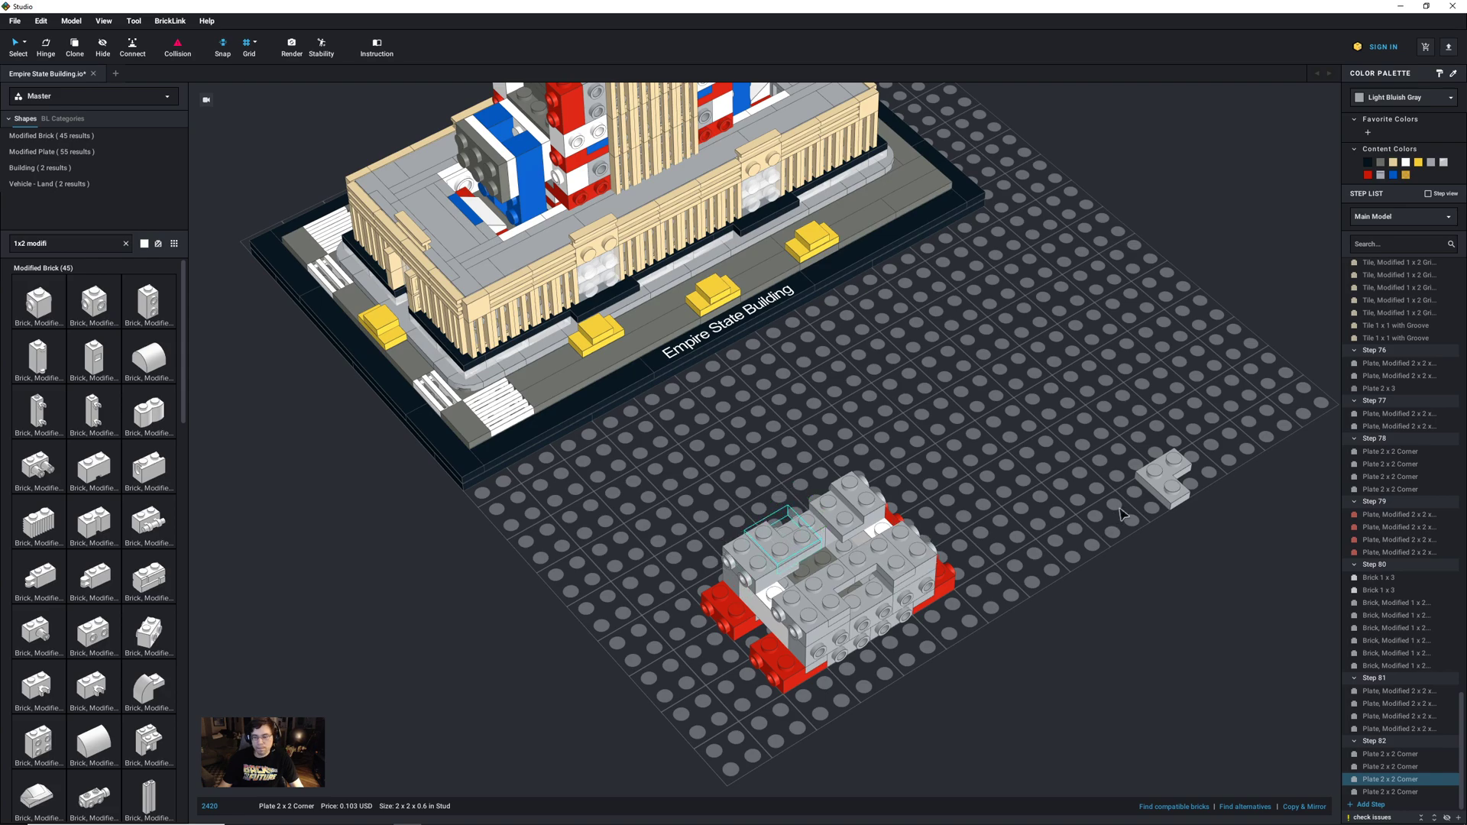
{"action": "left_click", "coordinate": [1155, 480]}
{"action": "key", "text": "Left"}
{"action": "key", "text": "Left"}
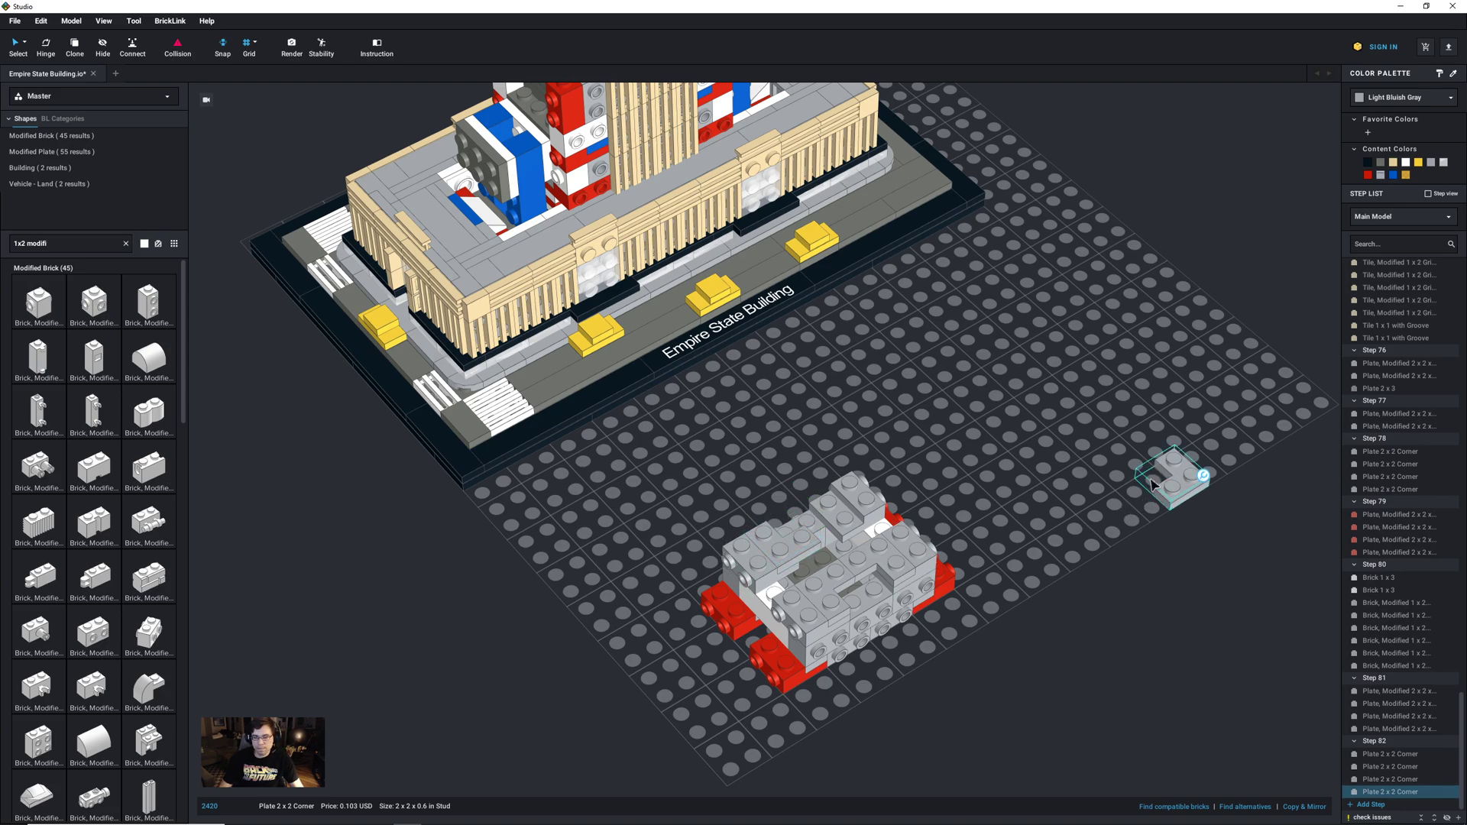
{"action": "left_click_drag", "start_coordinate": [1161, 485], "coordinate": [830, 528]}
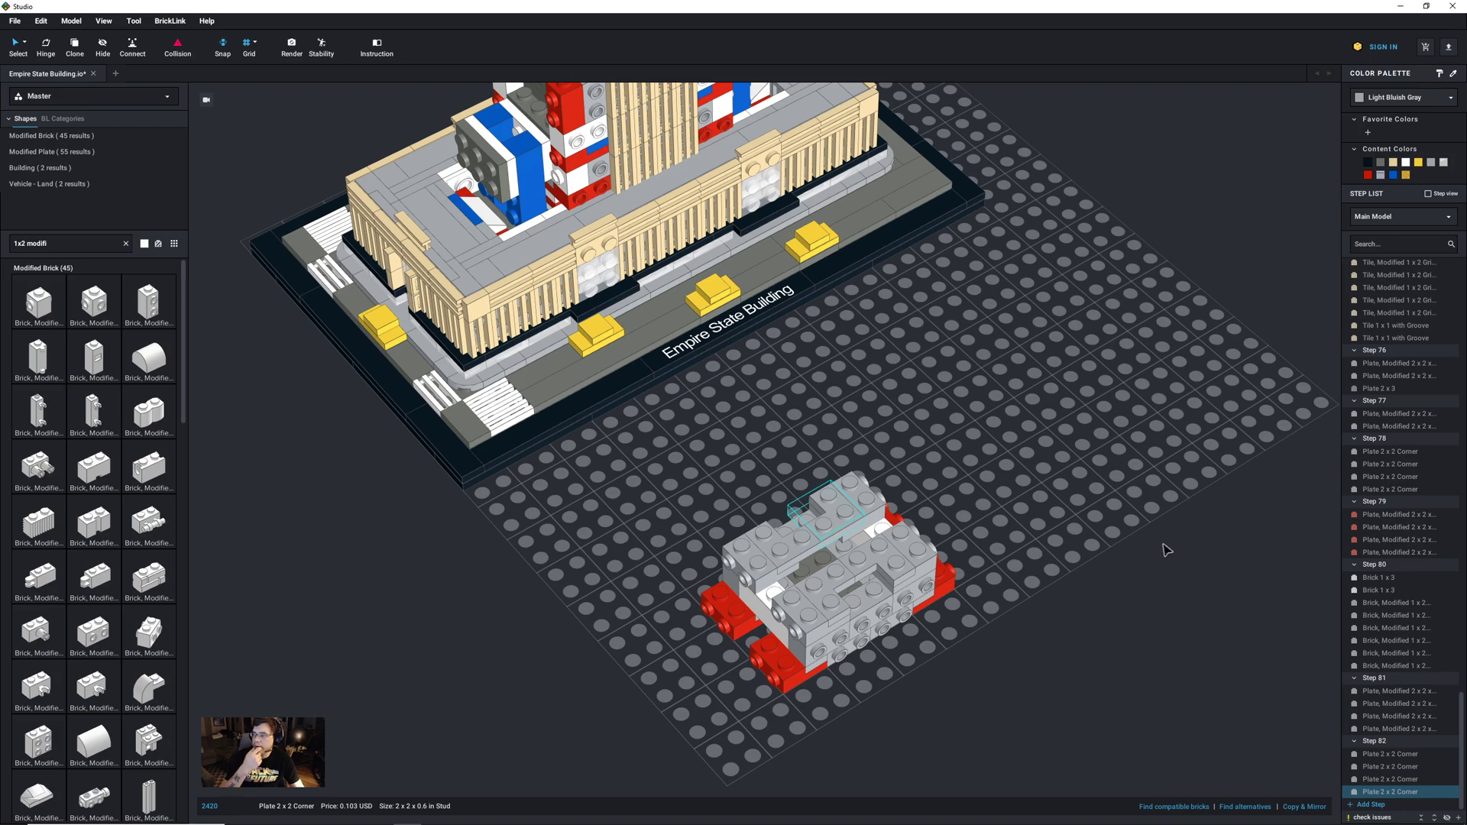
Step: Search the parts library for "1x2x2" and "1x2 modifi" and examine the results for a taller modified brick
{"action": "left_click", "coordinate": [73, 246]}
{"action": "type", "text": "1x2x2"}
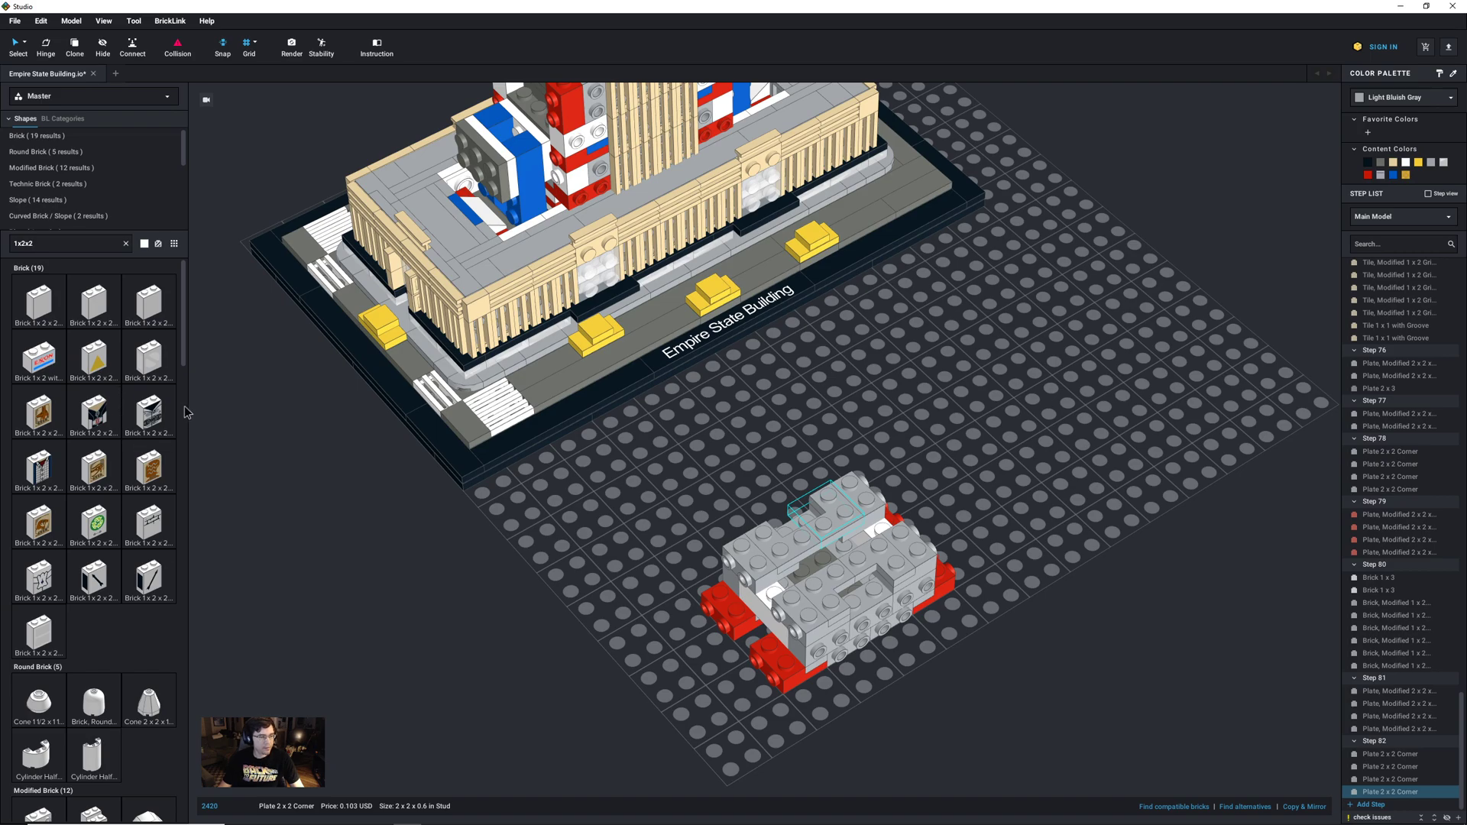
{"action": "left_click_drag", "start_coordinate": [48, 243], "coordinate": [2, 243]}
{"action": "type", "text": "1x2"}
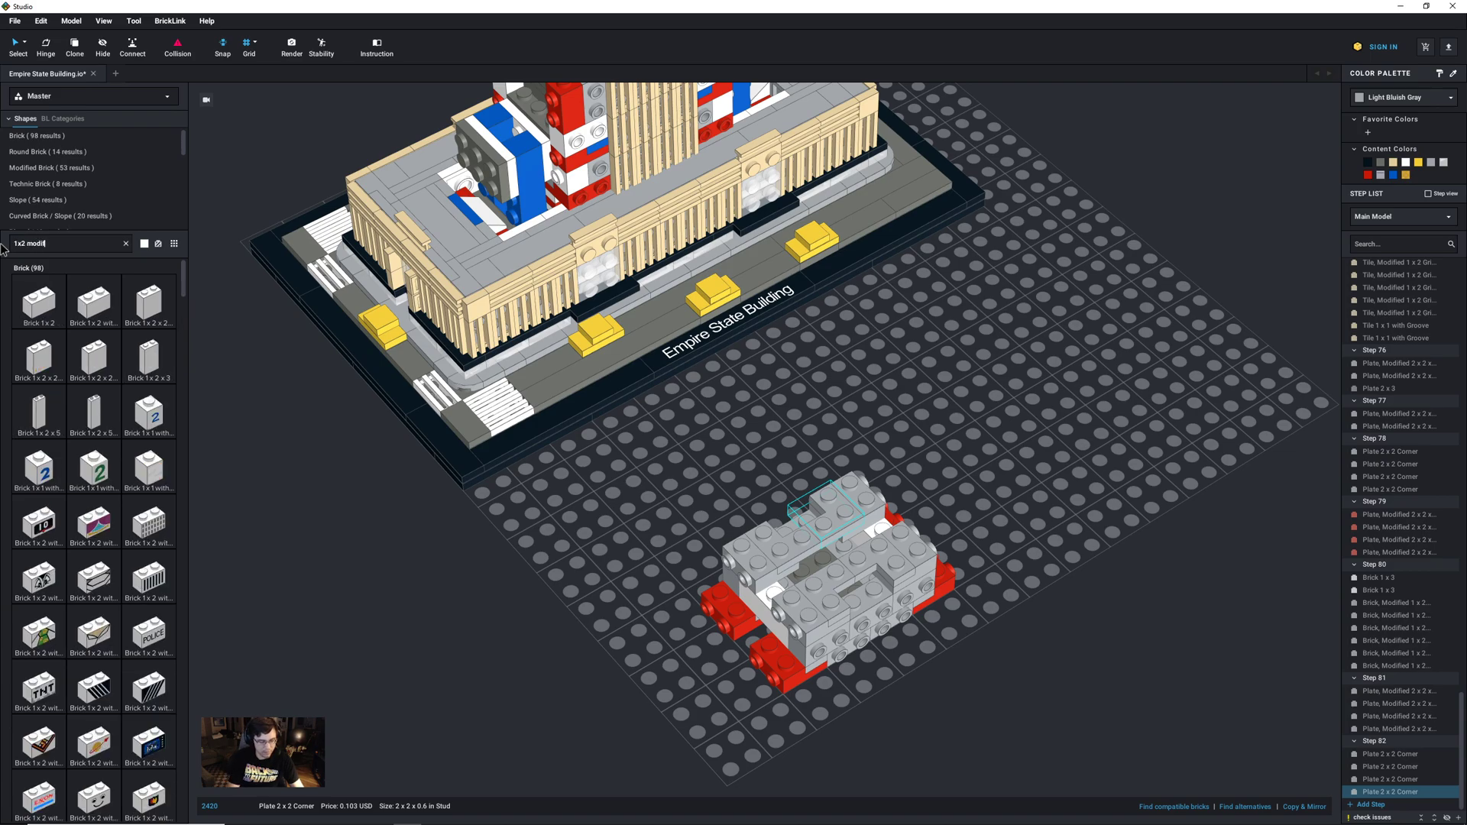
{"action": "scroll", "coordinate": [46, 330], "scroll_direction": "down", "scroll_amount": 1}
{"action": "scroll", "coordinate": [46, 330], "scroll_direction": "down", "scroll_amount": 3}
{"action": "scroll", "coordinate": [46, 331], "scroll_direction": "down", "scroll_amount": 1}
{"action": "scroll", "coordinate": [46, 330], "scroll_direction": "down", "scroll_amount": 7}
{"action": "scroll", "coordinate": [46, 330], "scroll_direction": "down", "scroll_amount": 10}
{"action": "scroll", "coordinate": [46, 321], "scroll_direction": "down", "scroll_amount": 4}
{"action": "left_click_drag", "start_coordinate": [55, 241], "coordinate": [3, 243]}
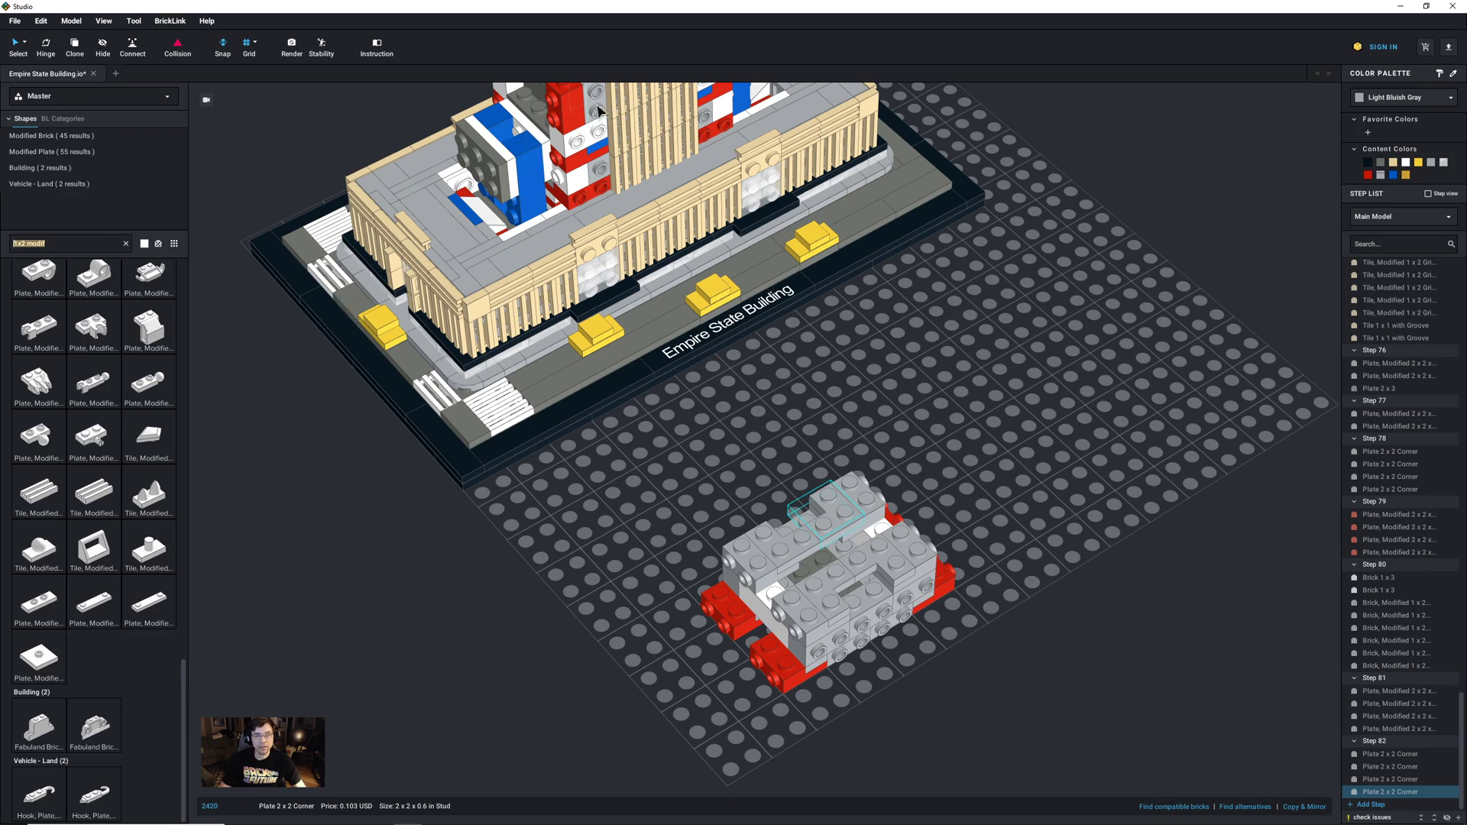
Step: Copy a light bluish gray Brick, Modified 1 x 2 x 1 2/3 from the tower onto the sub-assembly's near side and move it into a new building step
{"action": "left_click", "coordinate": [611, 146]}
{"action": "key", "text": "ctrl+c"}
{"action": "key", "text": "ctrl+v"}
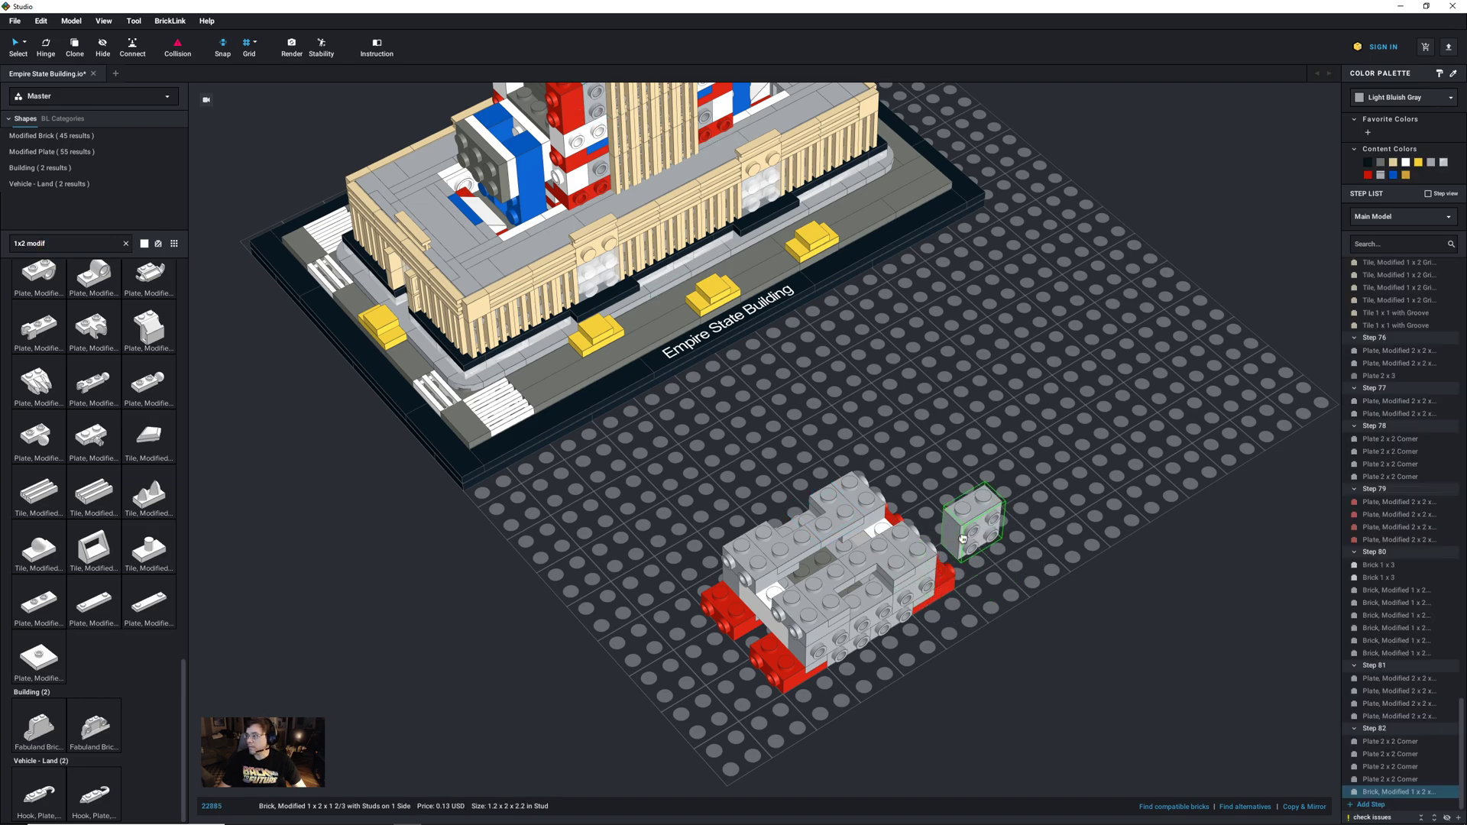
{"action": "left_click", "coordinate": [871, 577]}
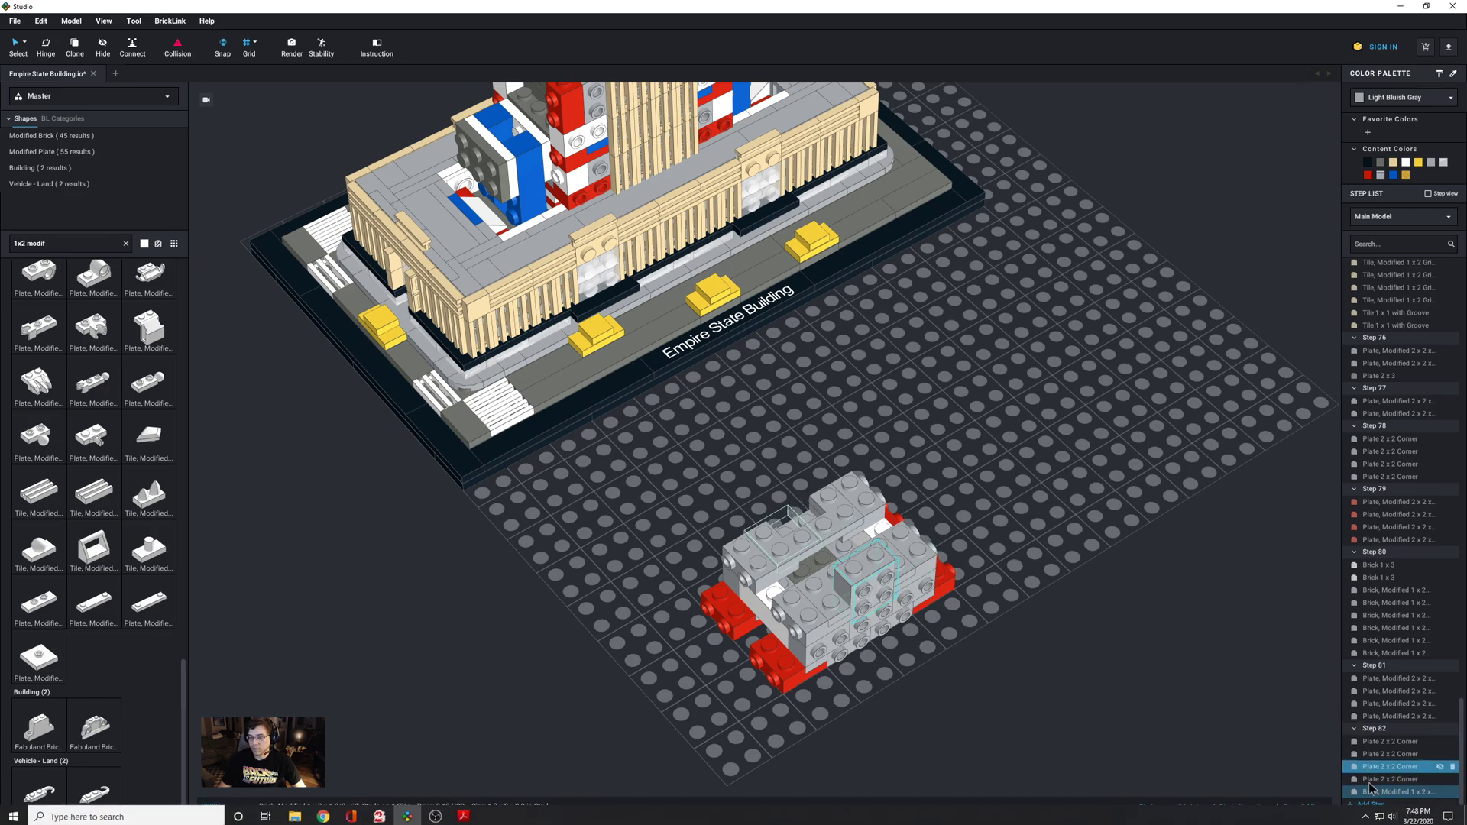
{"action": "left_click", "coordinate": [1364, 807]}
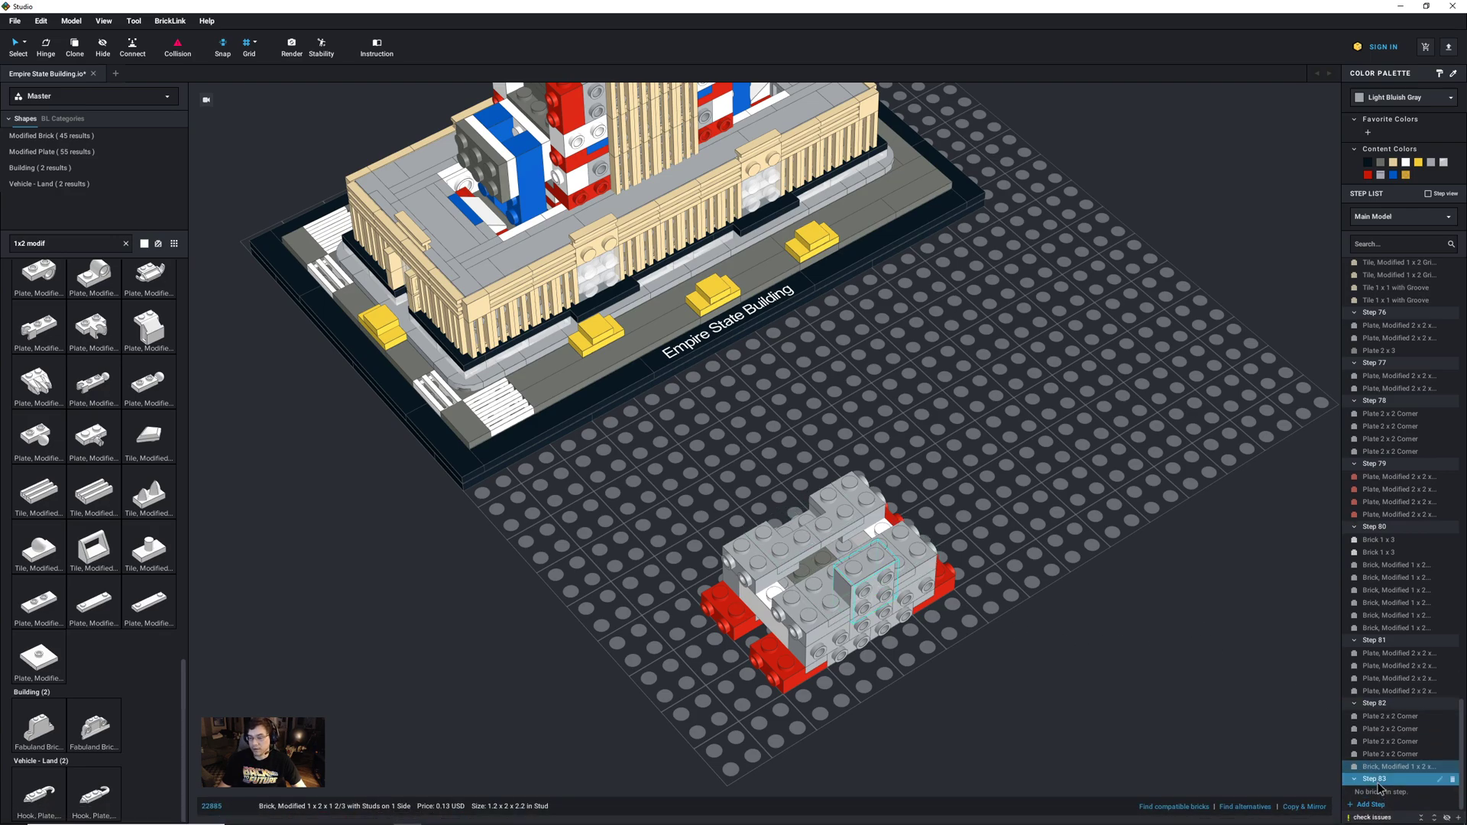
{"action": "left_click_drag", "start_coordinate": [1379, 767], "coordinate": [1373, 794]}
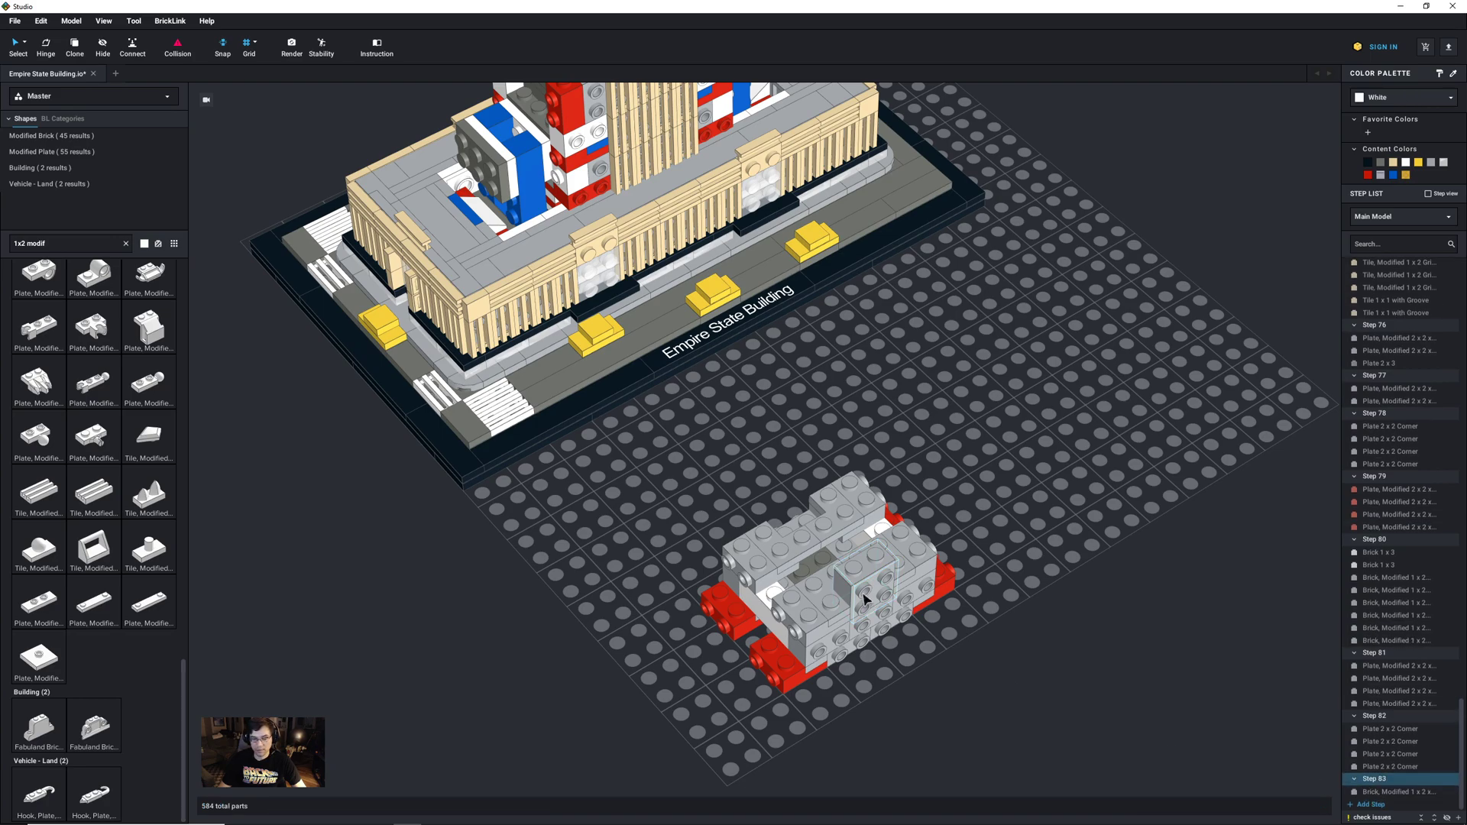
Step: Place a second copy of the Brick, Modified 1 x 2 x 1 2/3 in the gap on the sub-assembly's far side
{"action": "key", "text": "ctrl+c"}
{"action": "key", "text": "ctrl+v"}
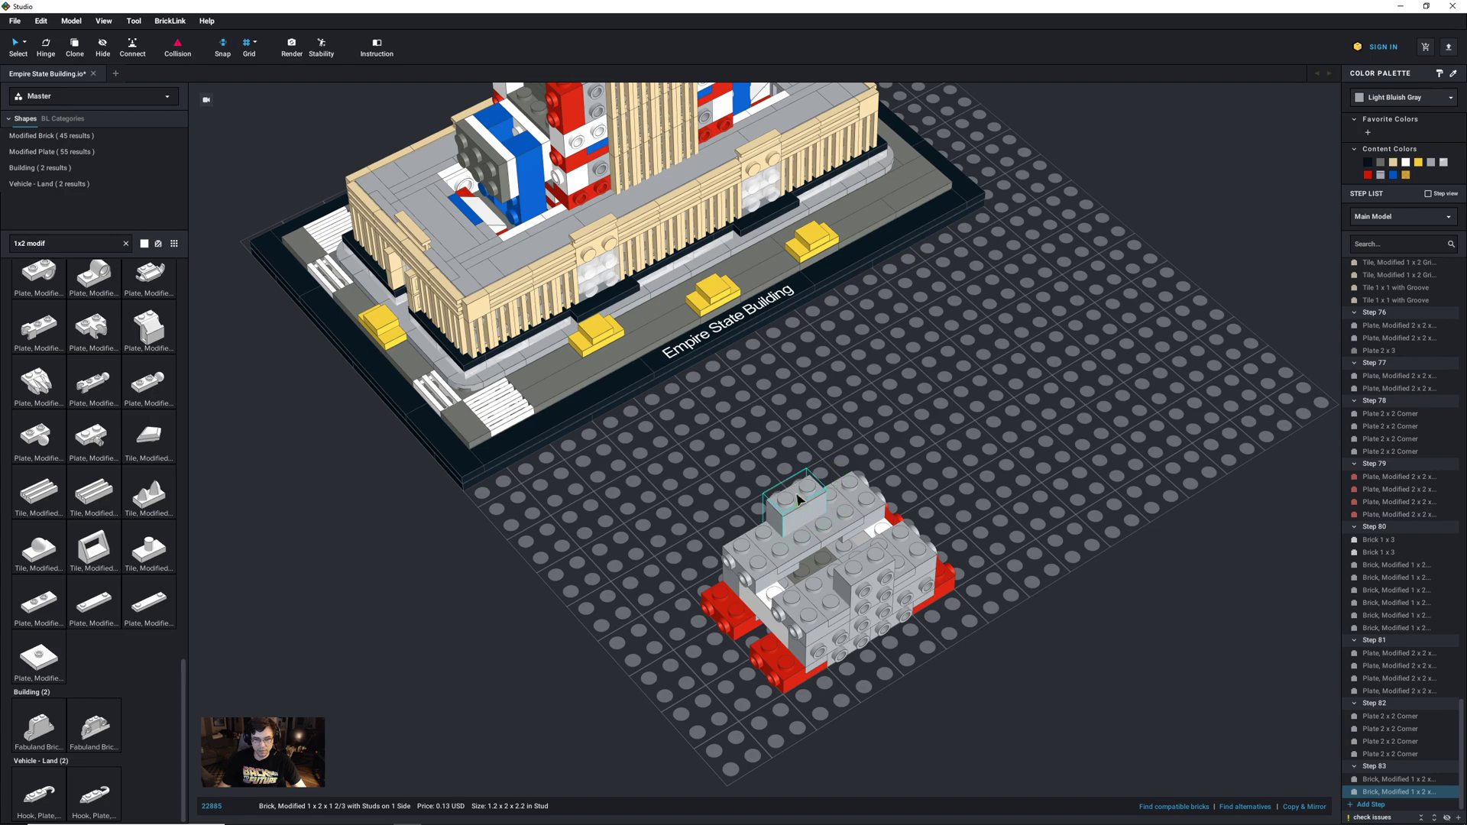
{"action": "left_click", "coordinate": [1007, 585]}
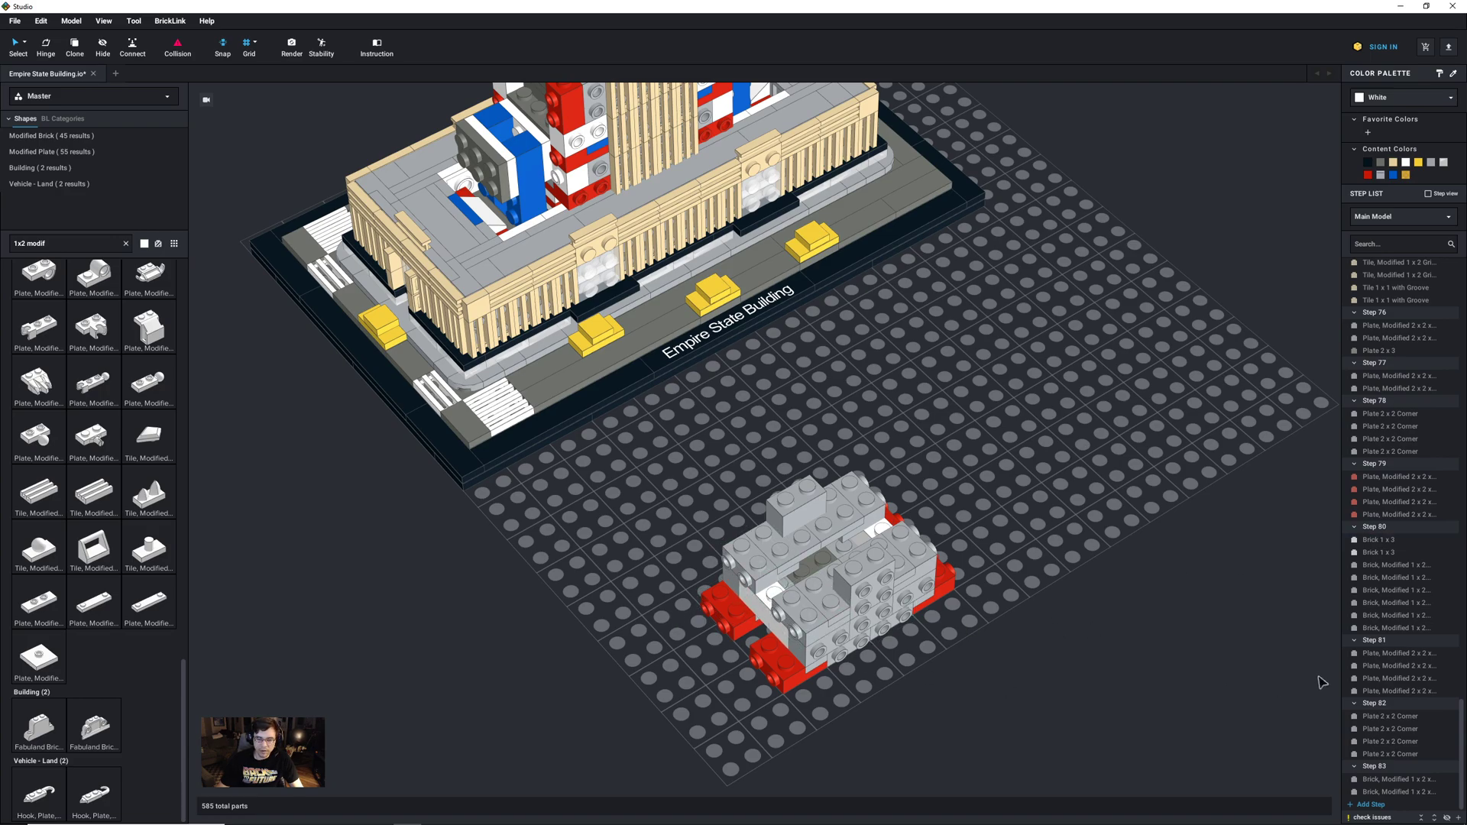
Step: In a new building step, duplicate the two white Brick 1 x 3 and four grey modified 1 x 2 bricks as another layer on top of the sub-assembly
{"action": "left_click", "coordinate": [1368, 805]}
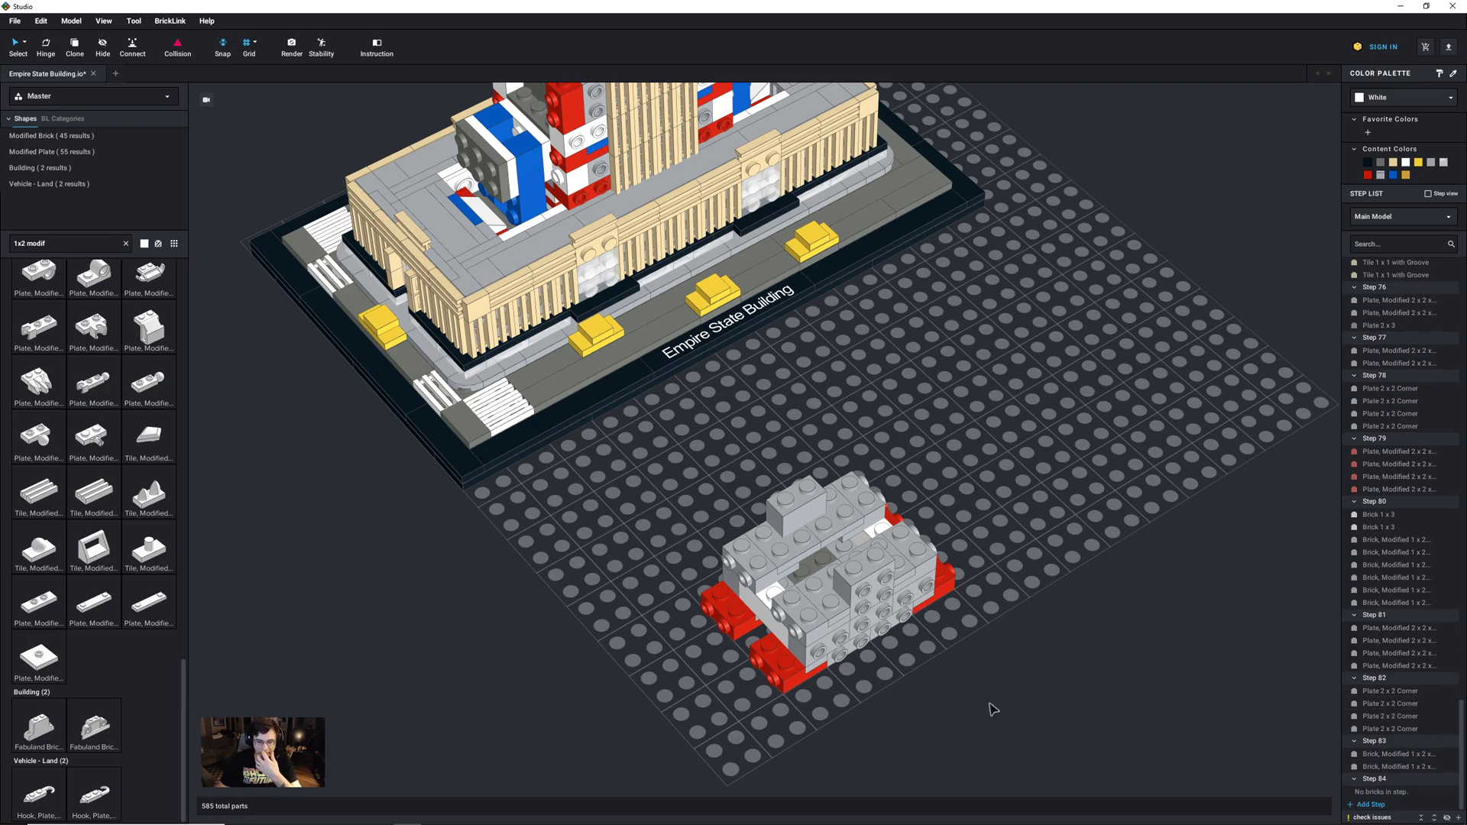
{"action": "left_click", "coordinate": [780, 630]}
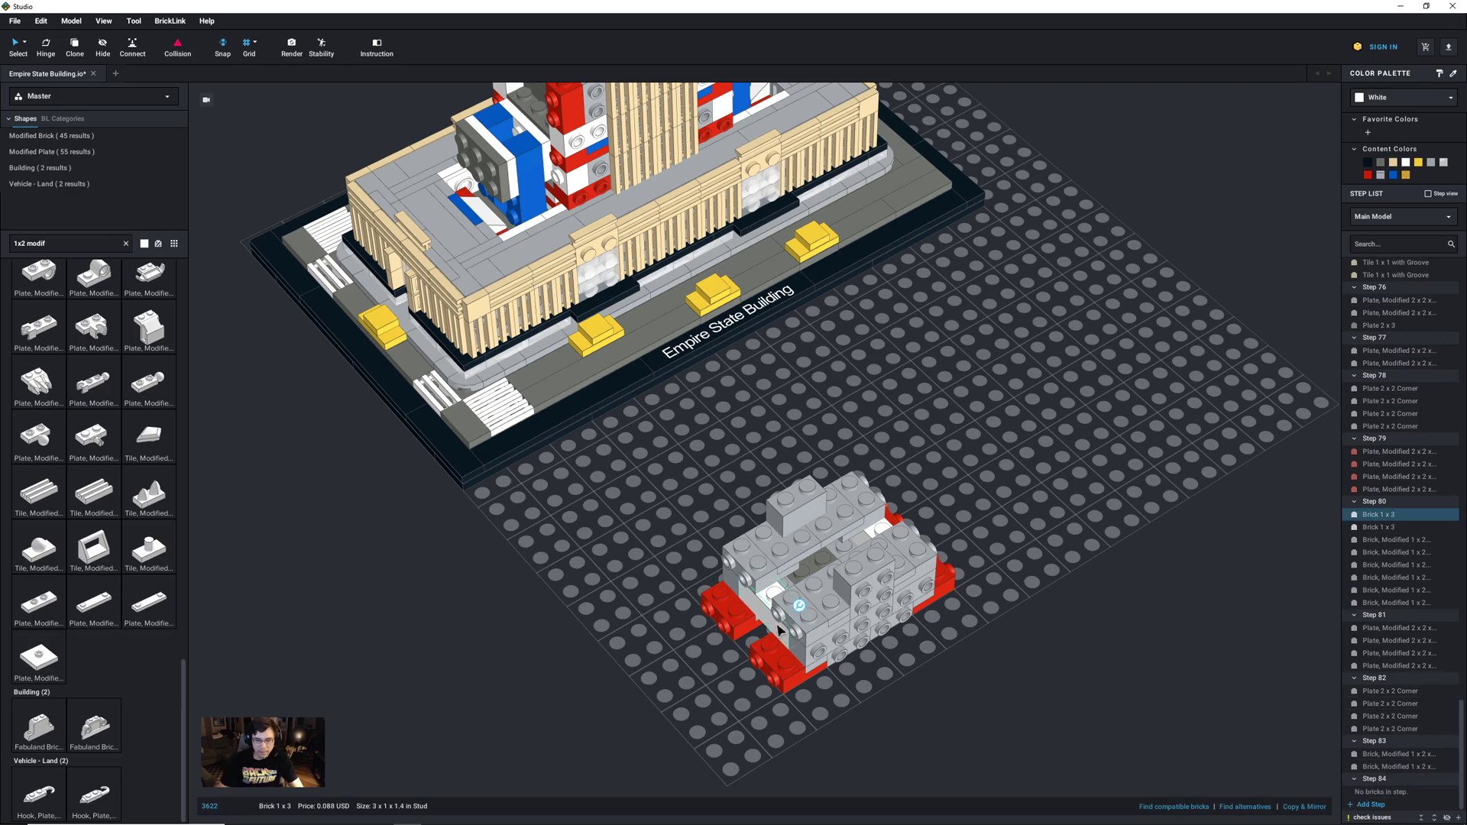
{"action": "left_click", "coordinate": [809, 657], "text": "ctrl"}
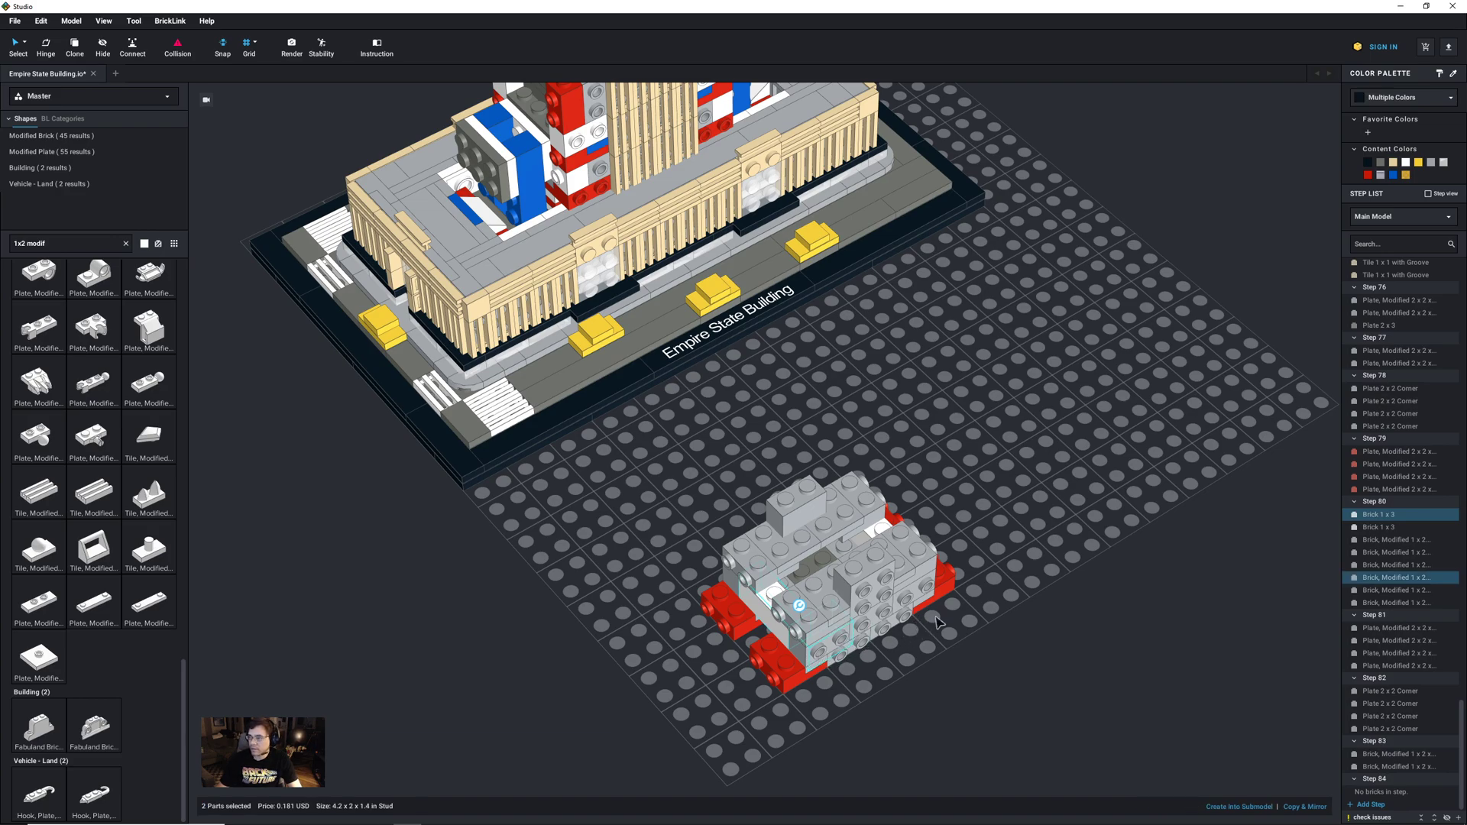
{"action": "left_click", "coordinate": [814, 589], "text": "ctrl"}
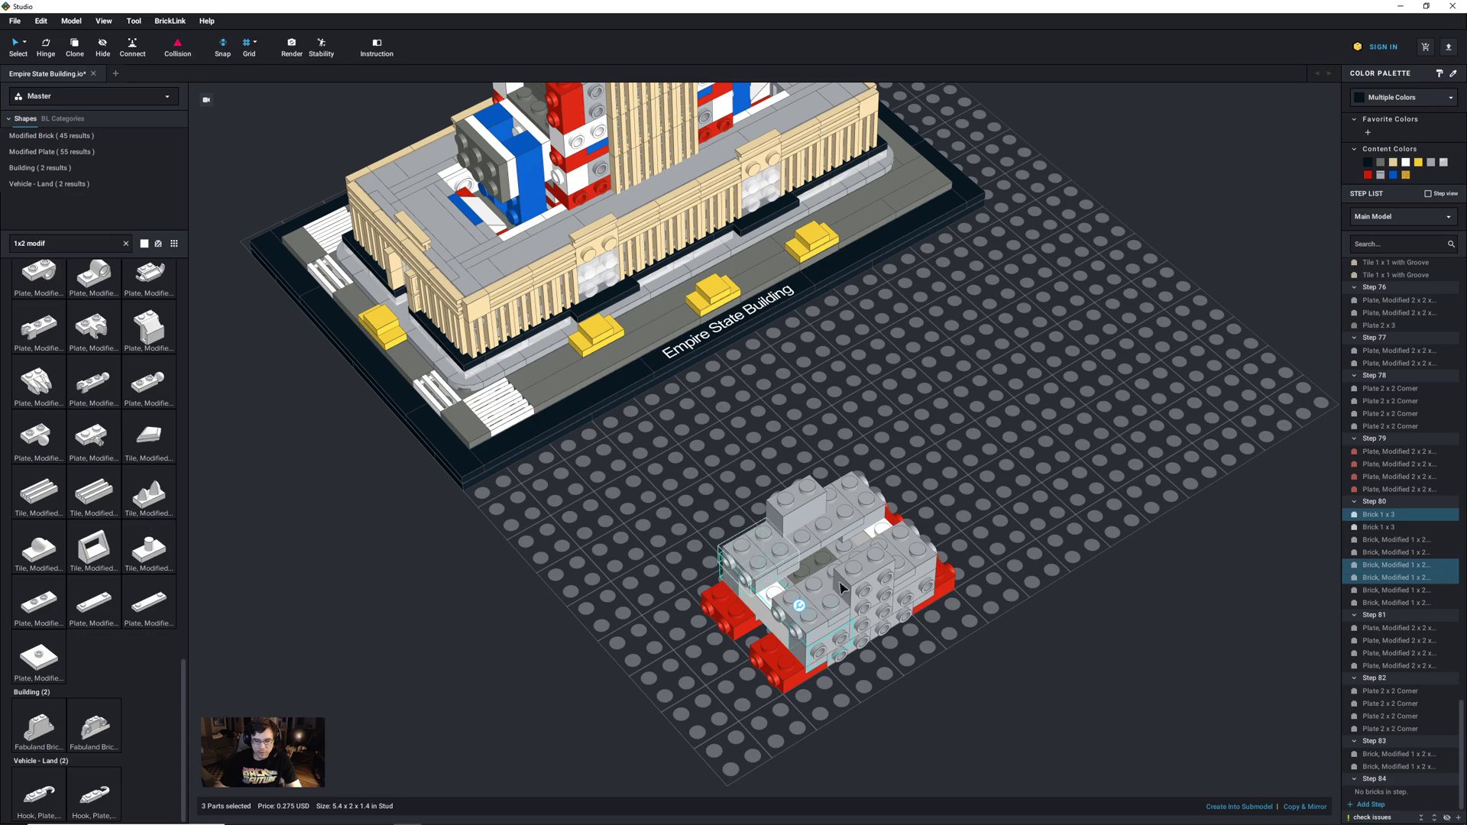
{"action": "right_click_drag", "start_coordinate": [1016, 612], "coordinate": [996, 614]}
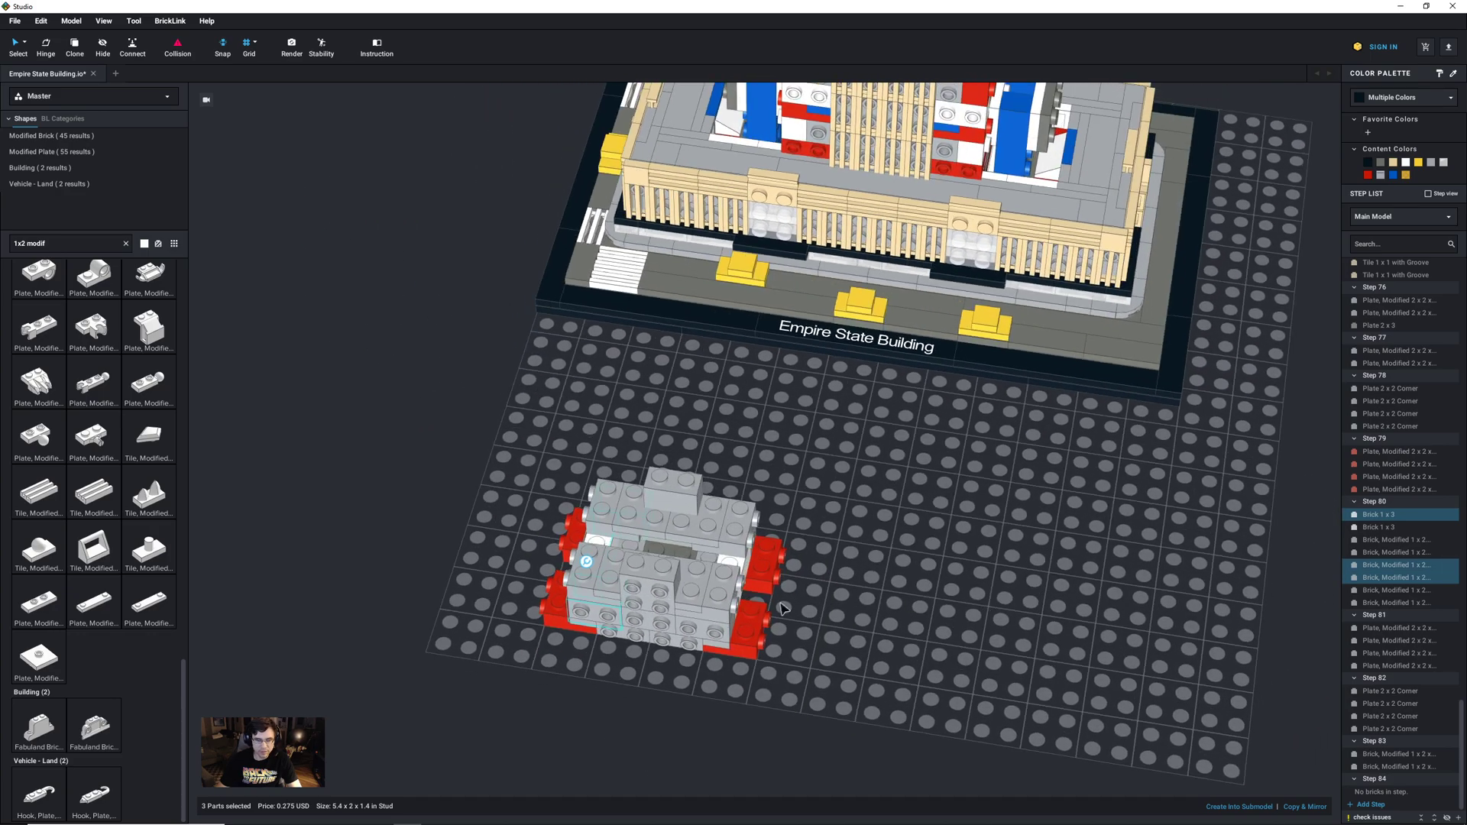
{"action": "left_click", "coordinate": [716, 635], "text": "ctrl"}
{"action": "left_click", "coordinate": [741, 566], "text": "ctrl"}
{"action": "right_click_drag", "start_coordinate": [741, 567], "coordinate": [915, 592]}
{"action": "left_click", "coordinate": [658, 487], "text": "ctrl"}
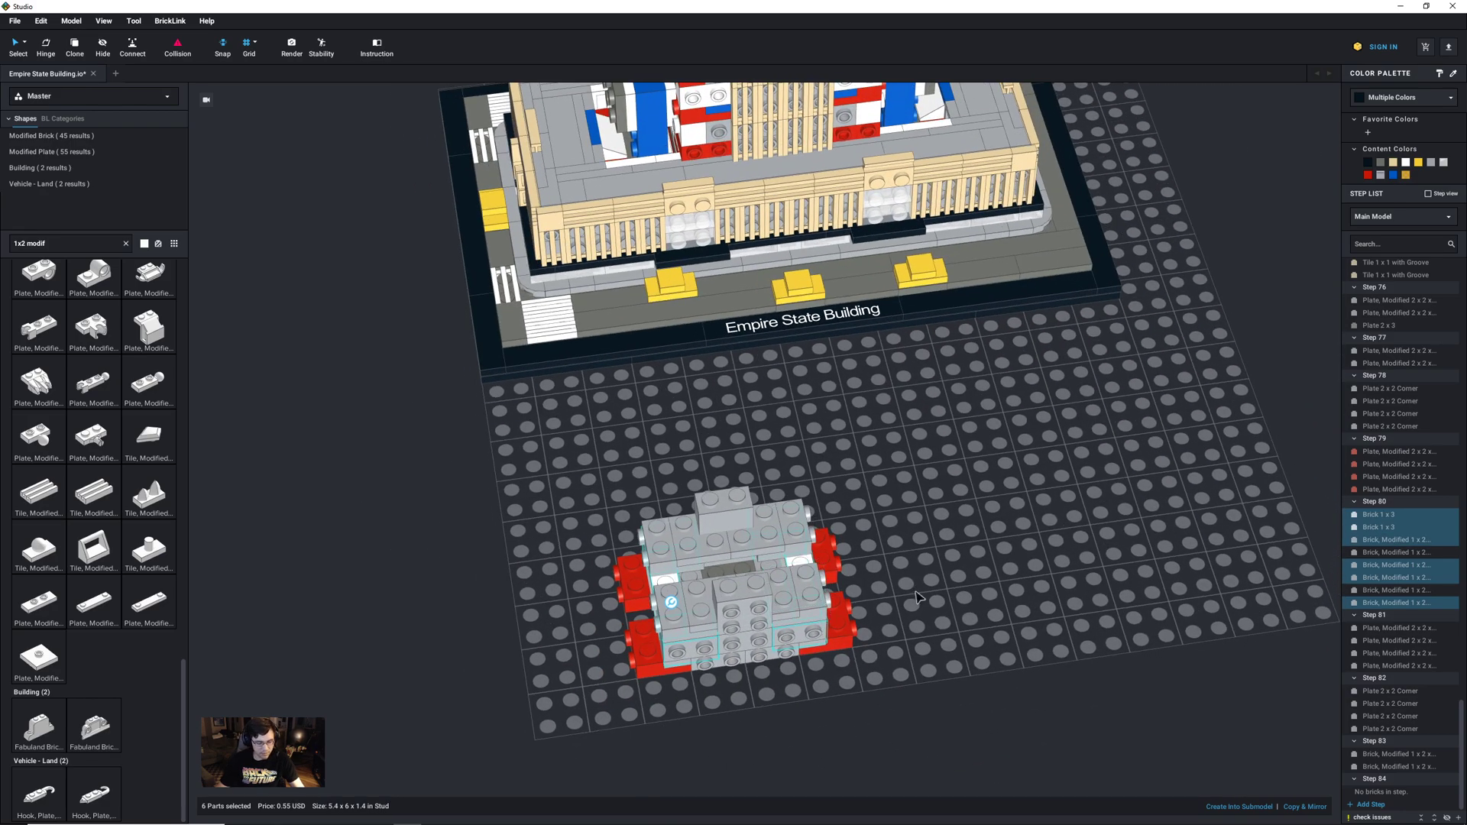
{"action": "key", "text": "ctrl+c"}
{"action": "key", "text": "ctrl+v"}
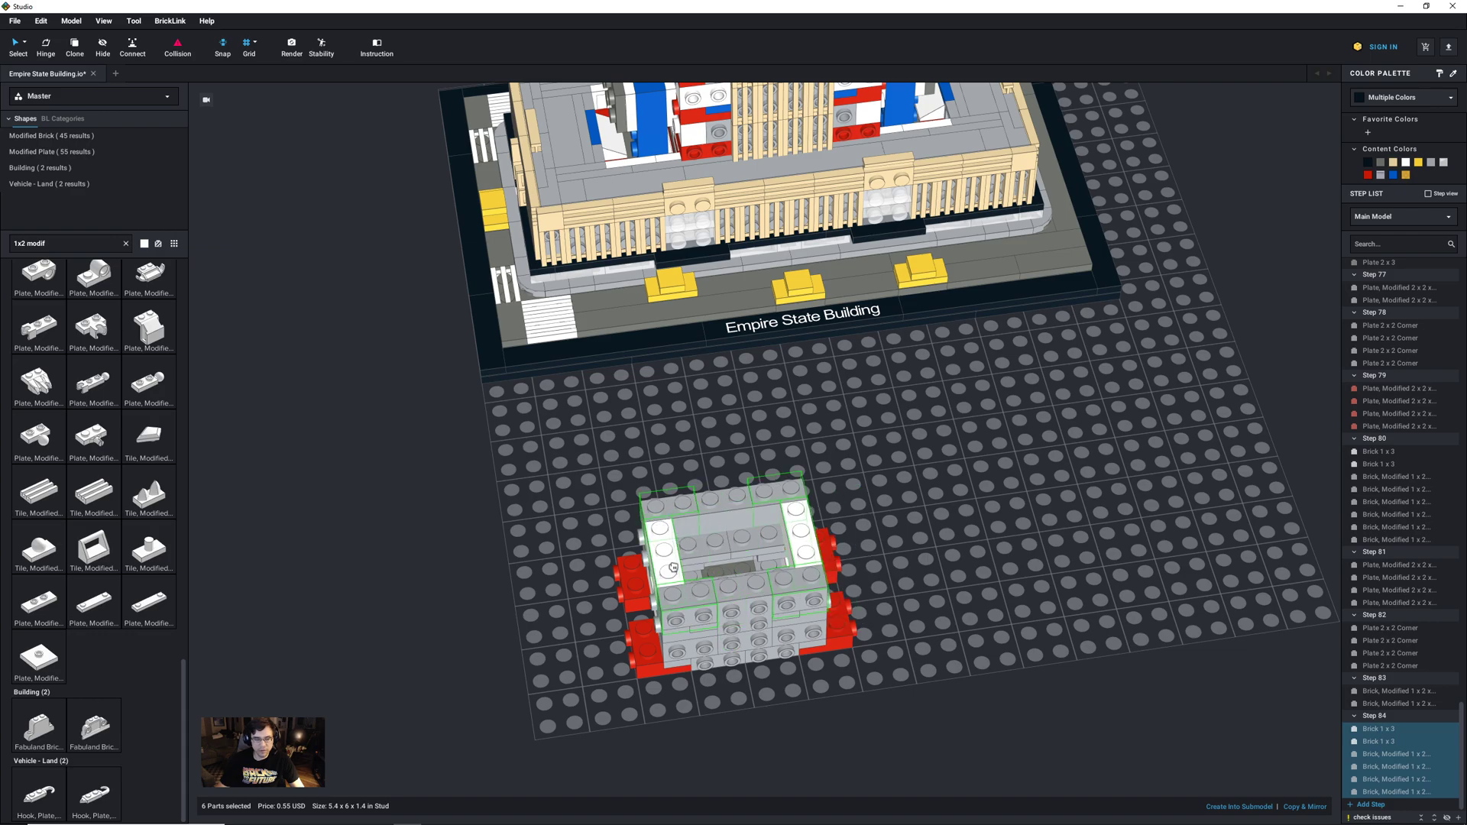
{"action": "left_click", "coordinate": [955, 633]}
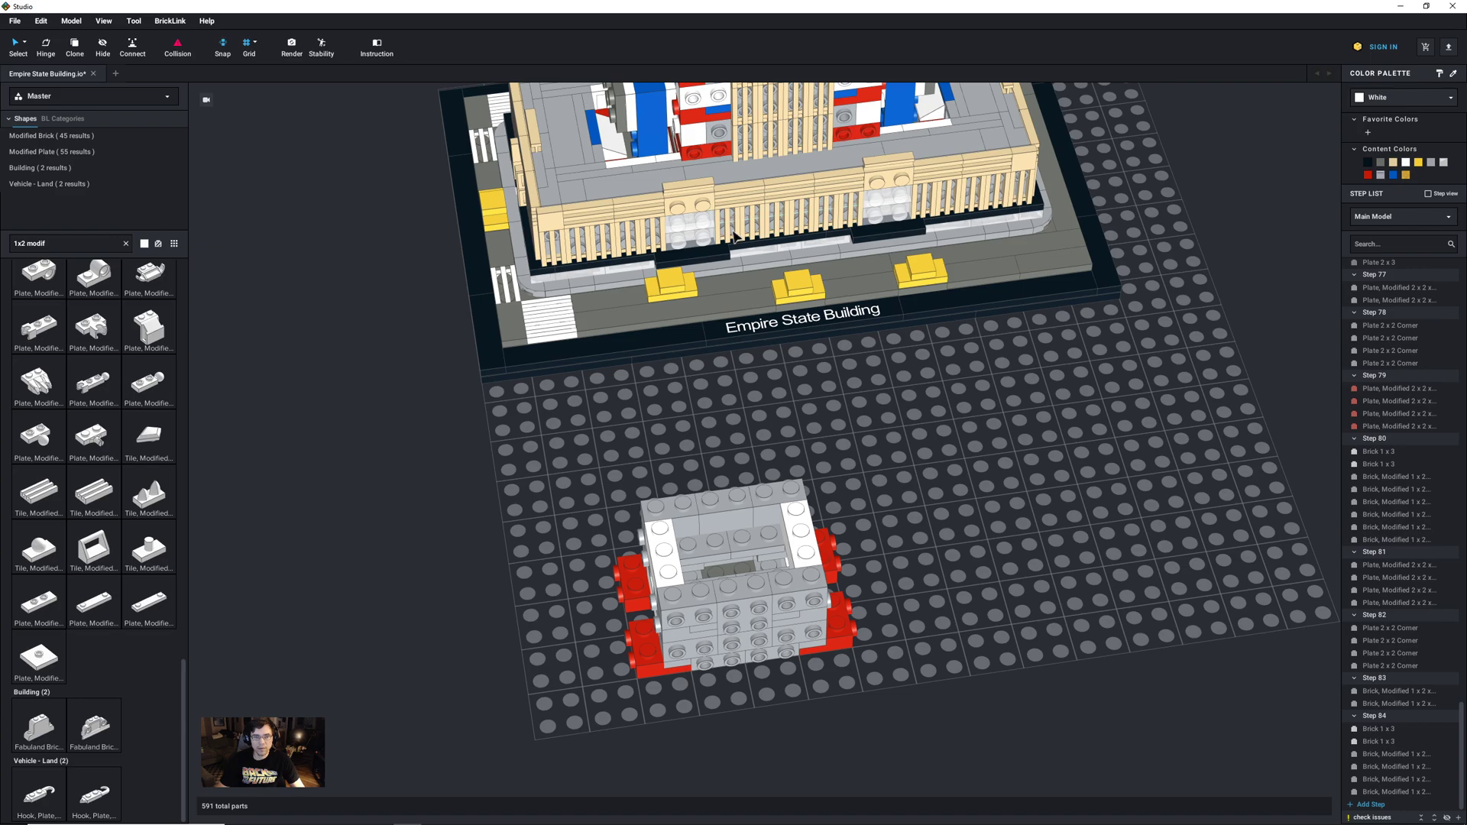
Step: Copy a tan Tile, Modified 1 x 2 Grille from the building's facade onto the grid beside the sub-assembly and move it into a new building step
{"action": "left_click", "coordinate": [776, 294]}
{"action": "key", "text": "Escape"}
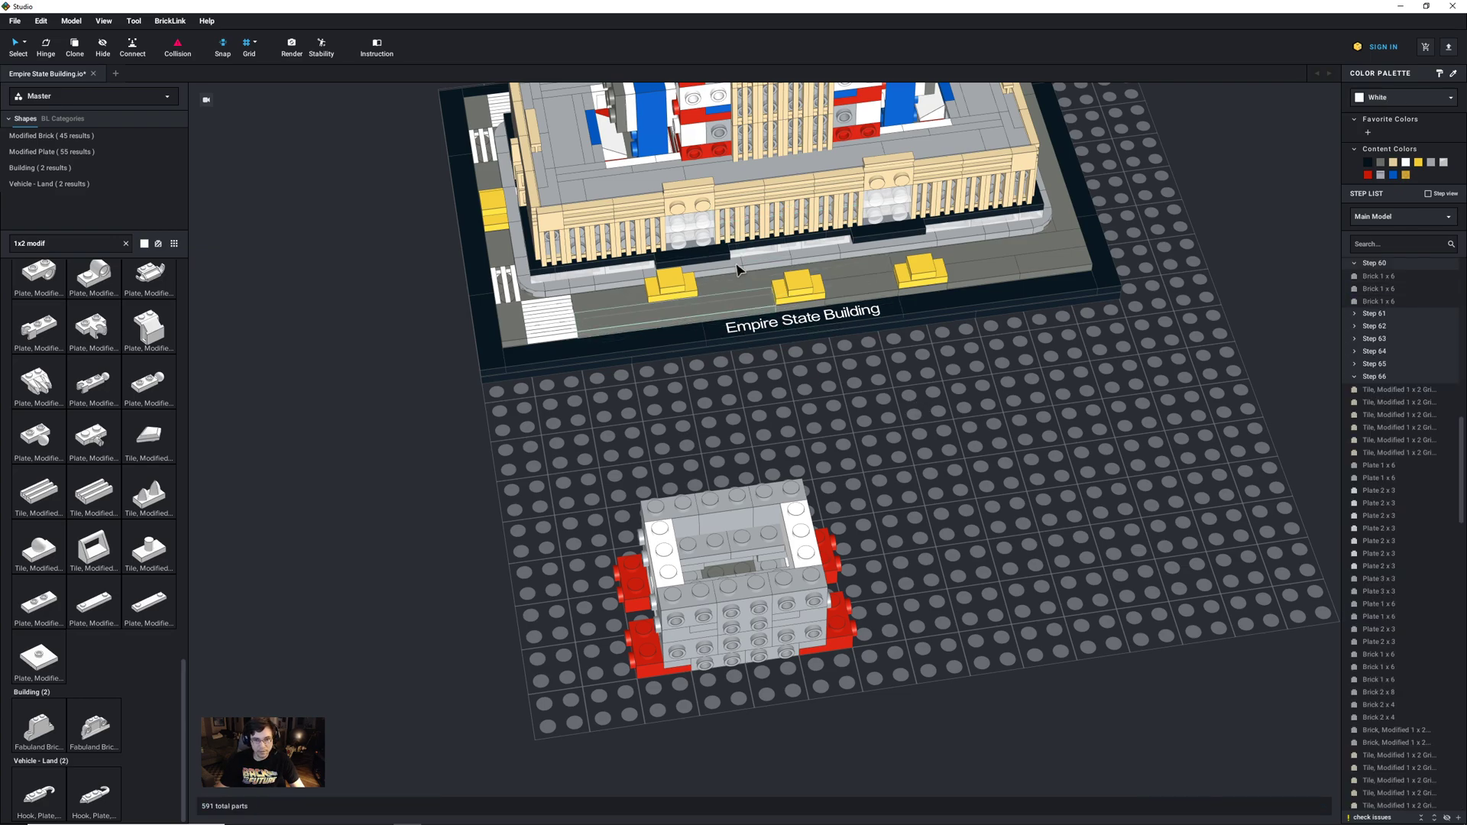
{"action": "left_click", "coordinate": [740, 233]}
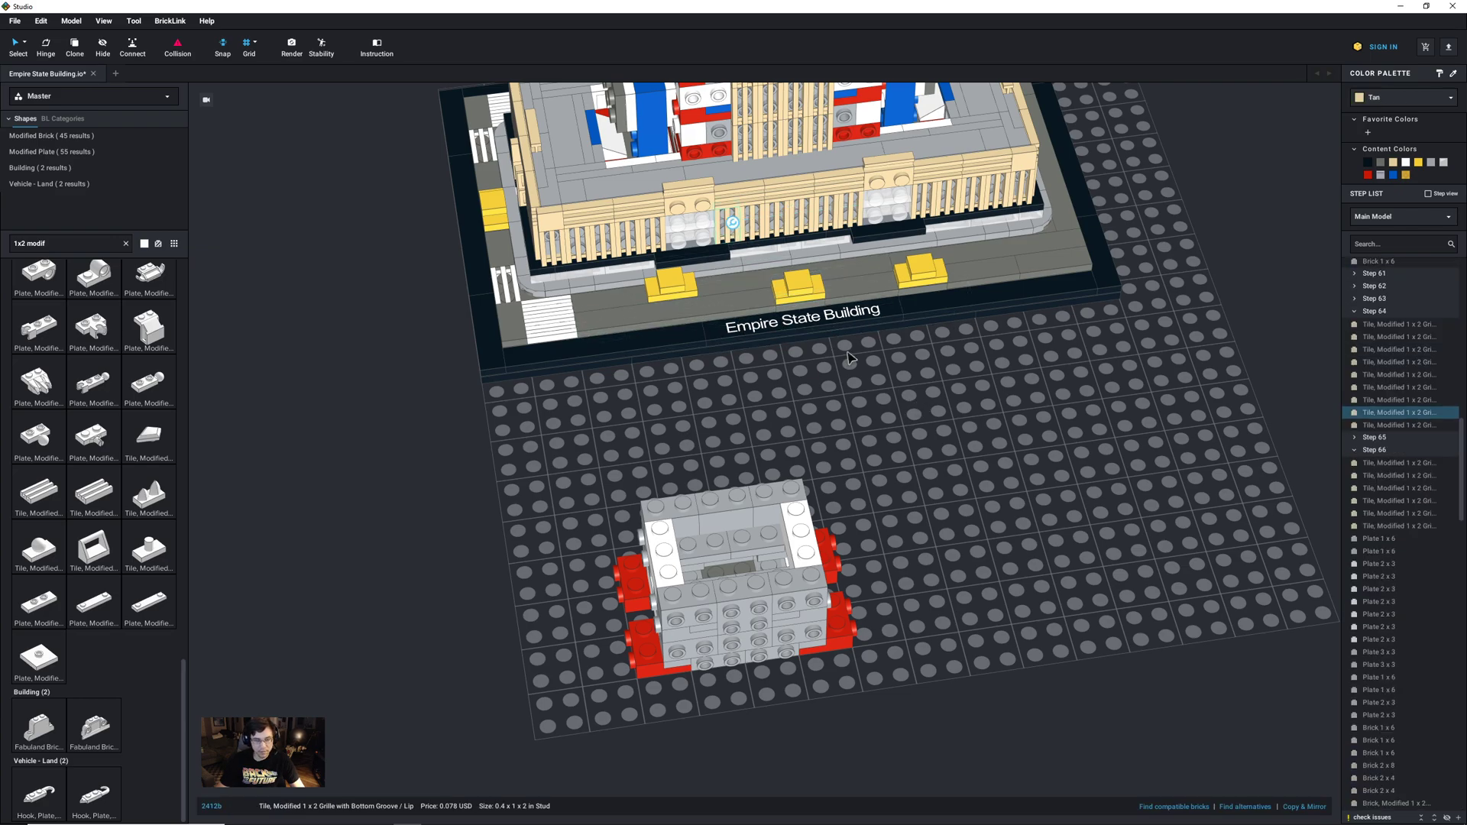
{"action": "key", "text": "ctrl+c"}
{"action": "key", "text": "ctrl+v"}
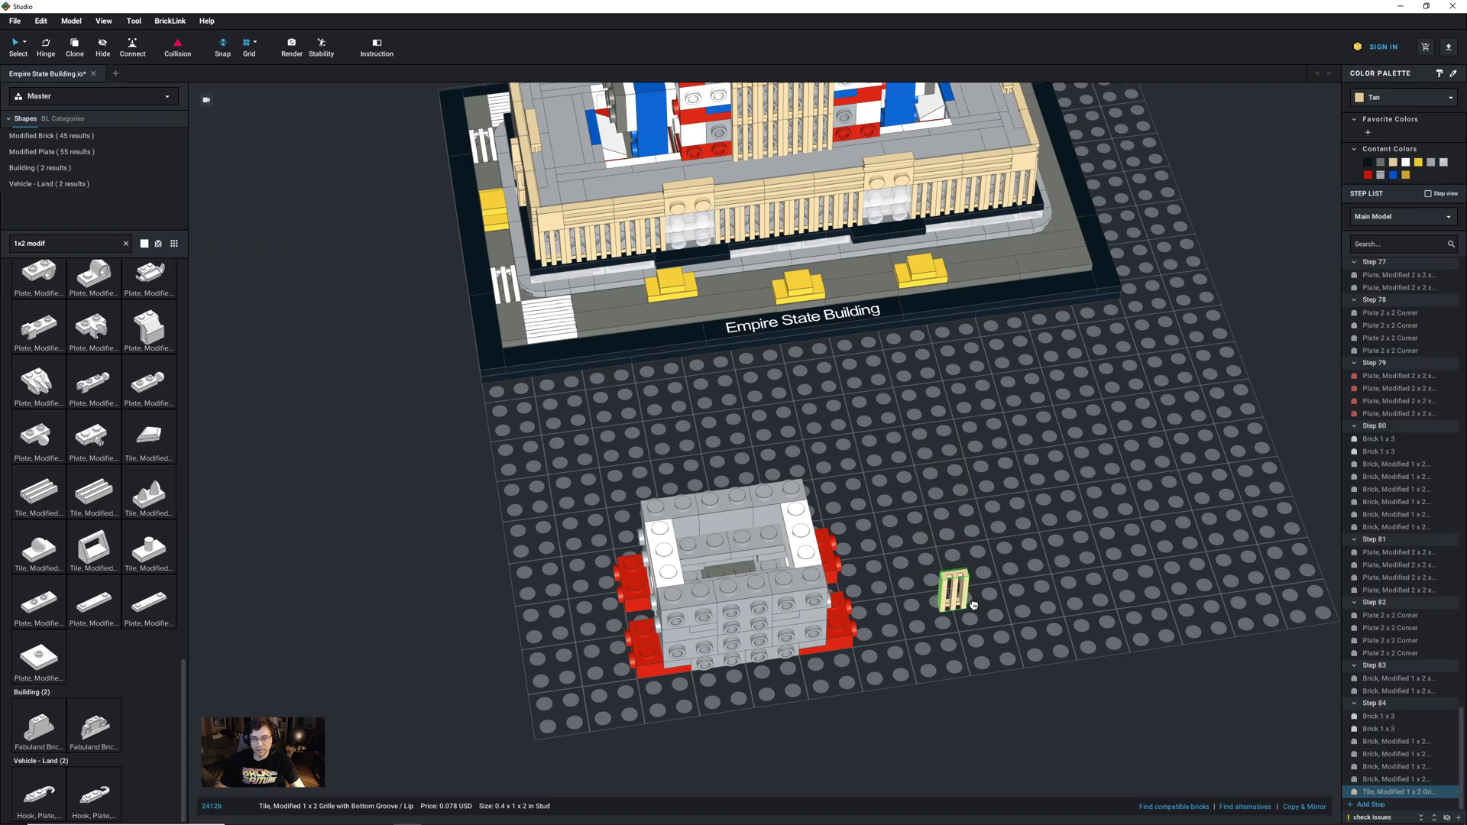
{"action": "left_click", "coordinate": [993, 608]}
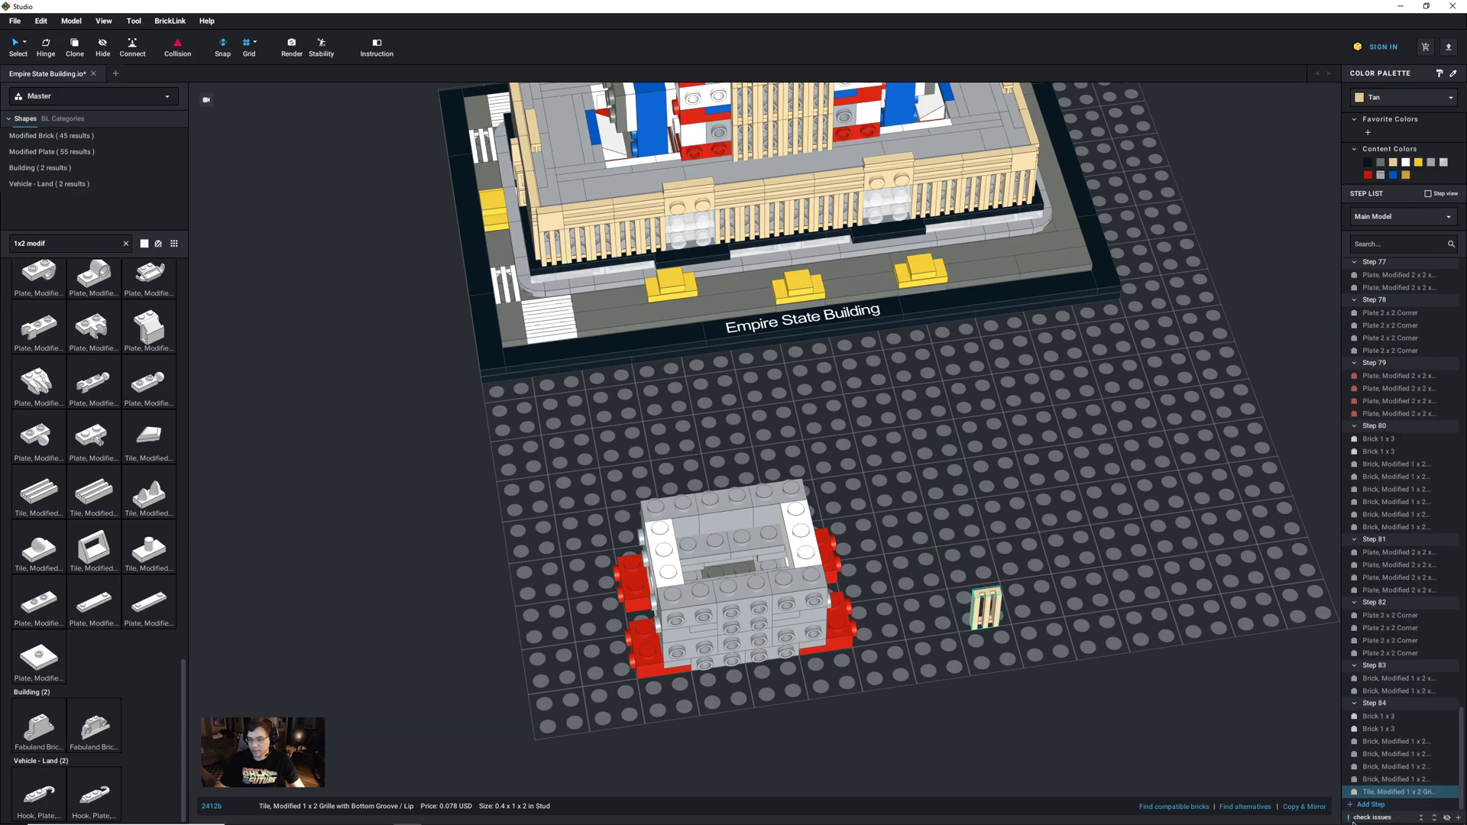
{"action": "left_click", "coordinate": [1372, 804]}
{"action": "left_click_drag", "start_coordinate": [1402, 768], "coordinate": [1387, 790]}
{"action": "left_click", "coordinate": [978, 665]}
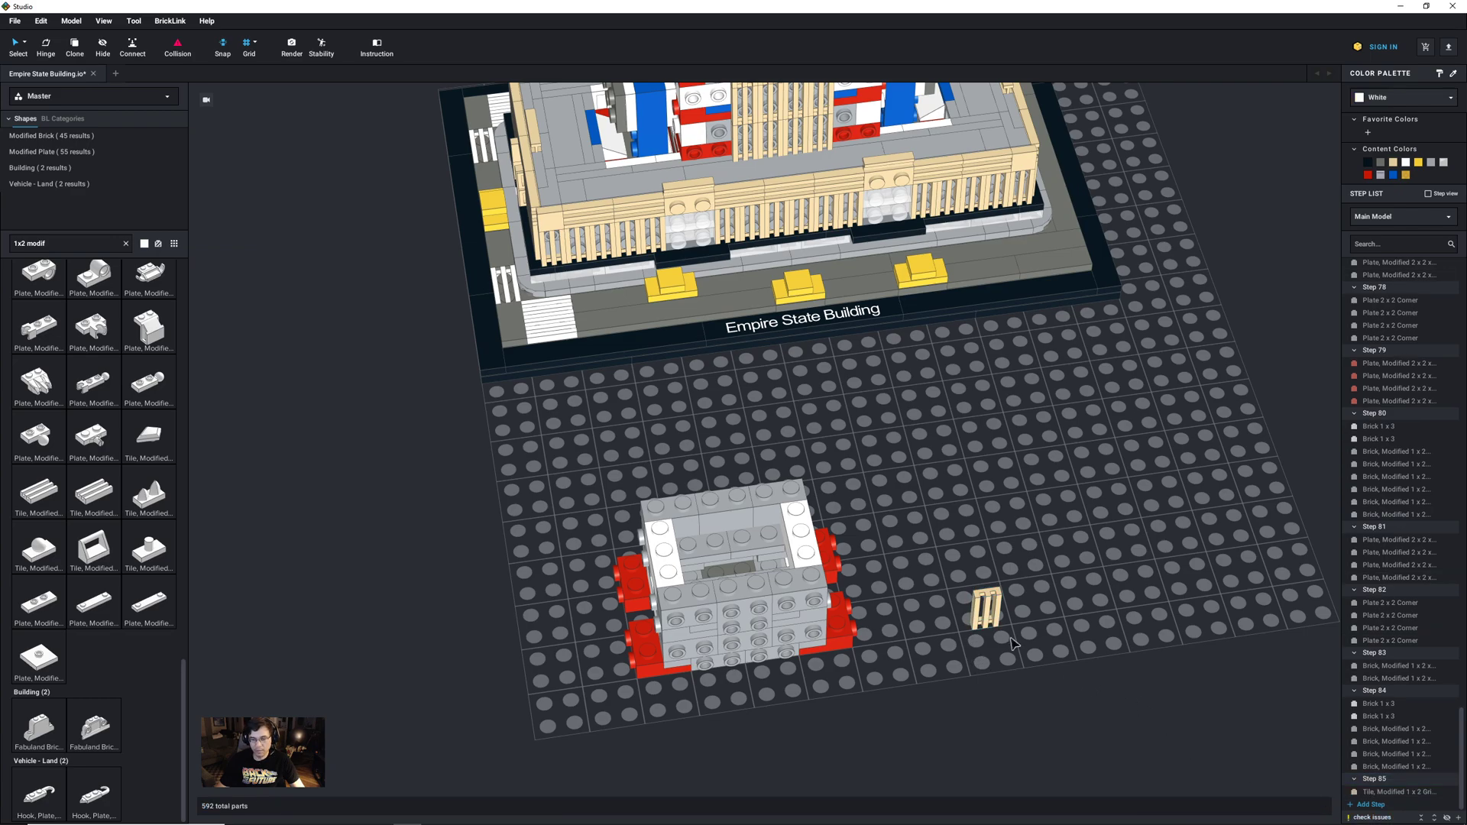
Step: Attach the tan grille tile and three copies side by side along the lower studs of the sub-assembly's near side
{"action": "right_click_drag", "start_coordinate": [1016, 644], "coordinate": [1018, 632]}
{"action": "left_click", "coordinate": [1039, 529]}
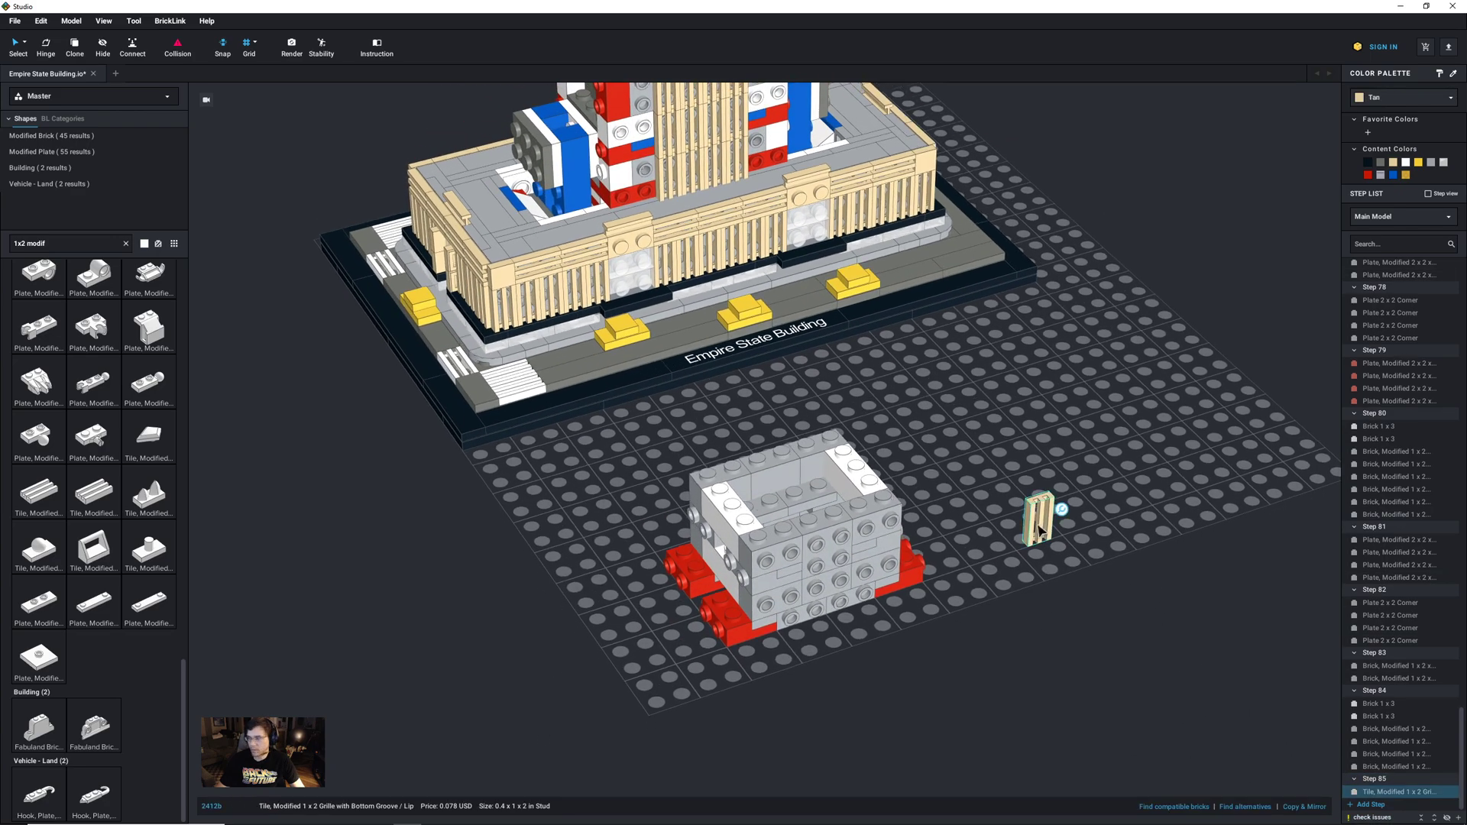
{"action": "left_click_drag", "start_coordinate": [1039, 530], "coordinate": [795, 613]}
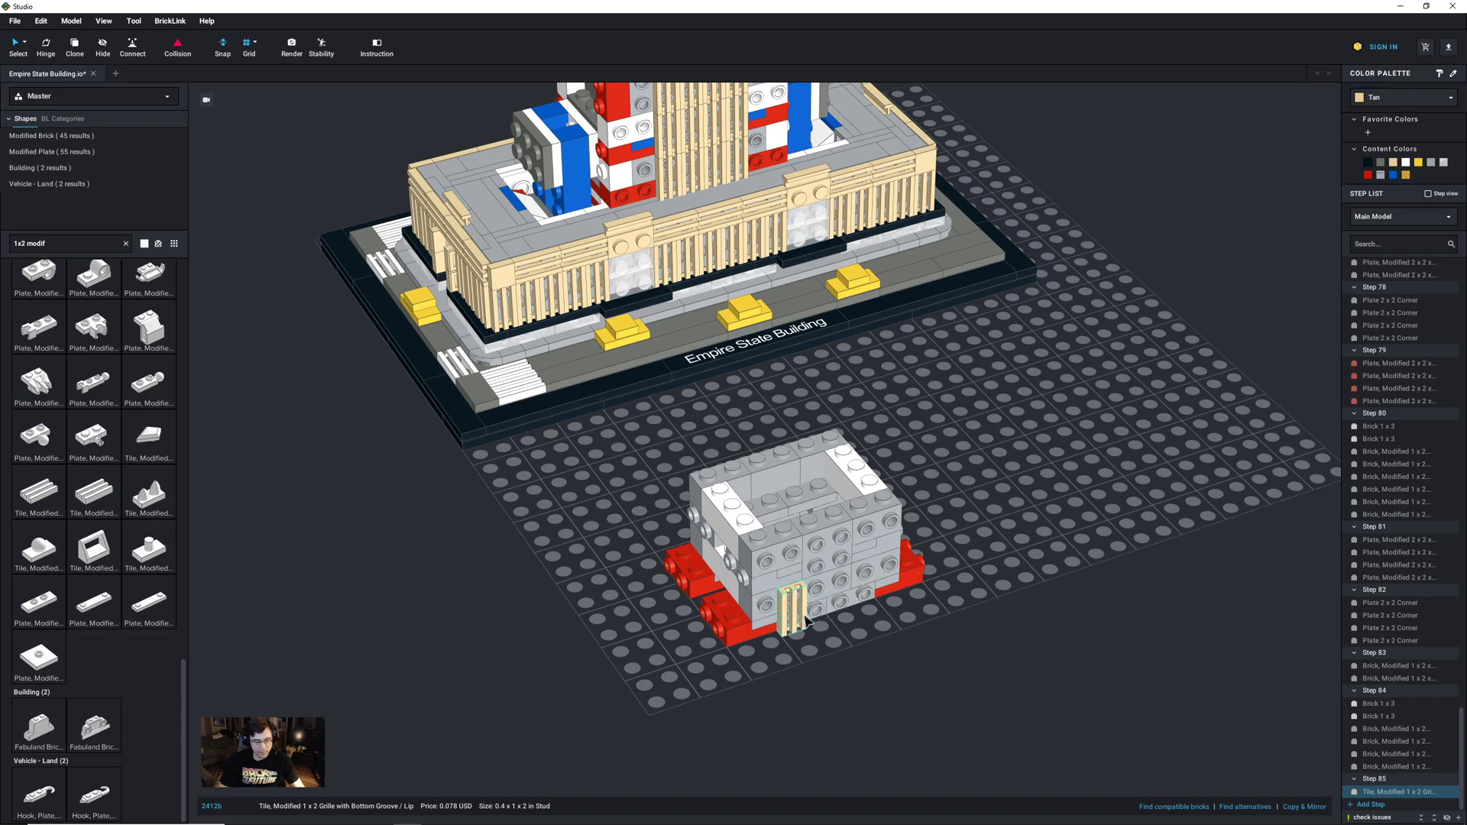
{"action": "left_click", "coordinate": [795, 614]}
{"action": "left_click", "coordinate": [819, 606]}
{"action": "left_click", "coordinate": [845, 598]}
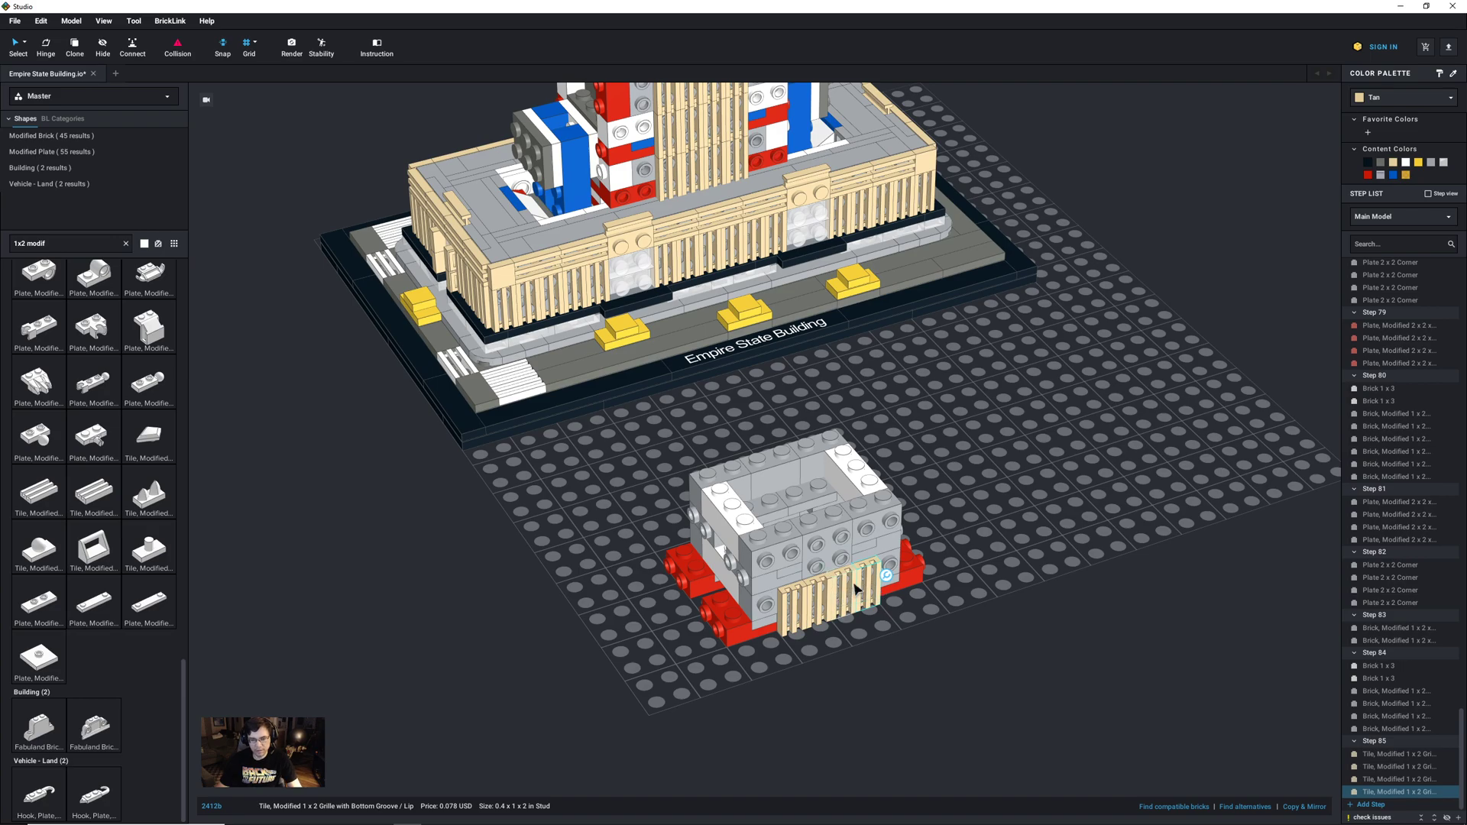
Step: Duplicate the row of four tan grille tiles directly above the first row on the sub-assembly's near side
{"action": "left_click", "coordinate": [847, 592], "text": "shift"}
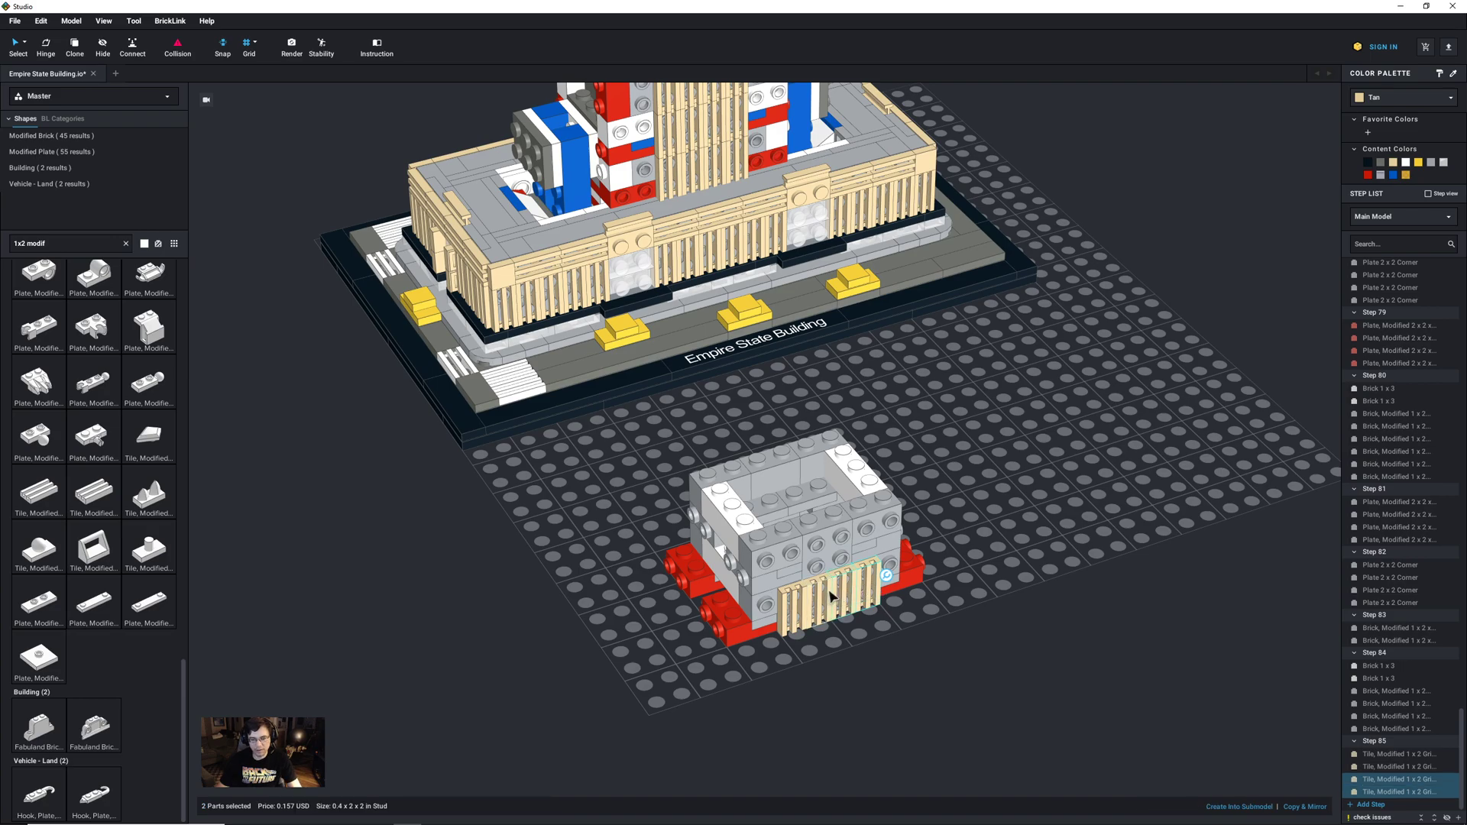
{"action": "left_click", "coordinate": [830, 599], "text": "shift"}
{"action": "left_click", "coordinate": [809, 602], "text": "shift"}
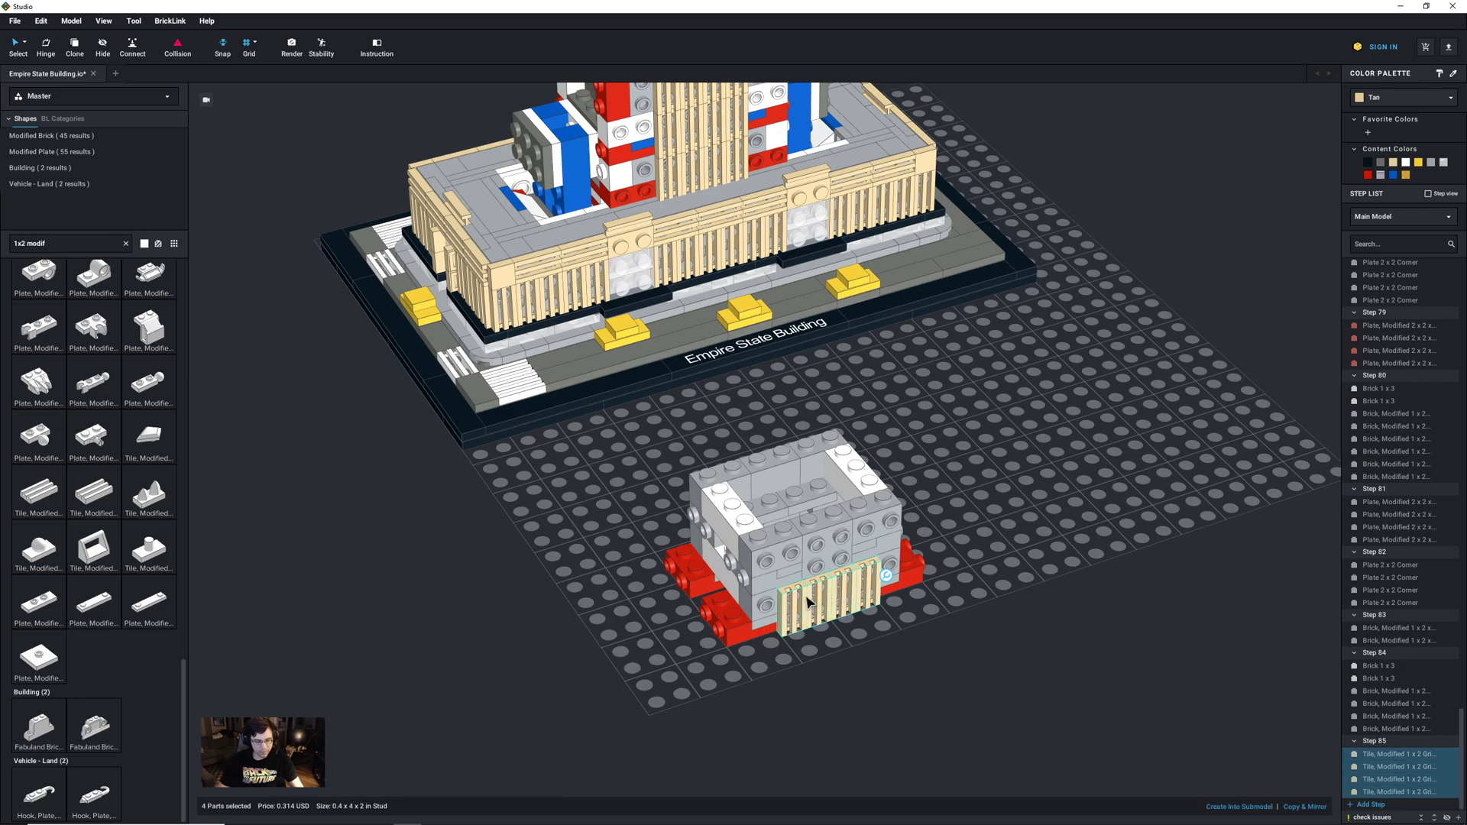
{"action": "key", "text": "ctrl+c"}
{"action": "key", "text": "ctrl+v"}
{"action": "left_click", "coordinate": [795, 573]}
Step: Paste two more rows of four tan grille tiles, one above the other, onto the opposite side of the sub-assembly
{"action": "right_click_drag", "start_coordinate": [967, 611], "coordinate": [970, 458]}
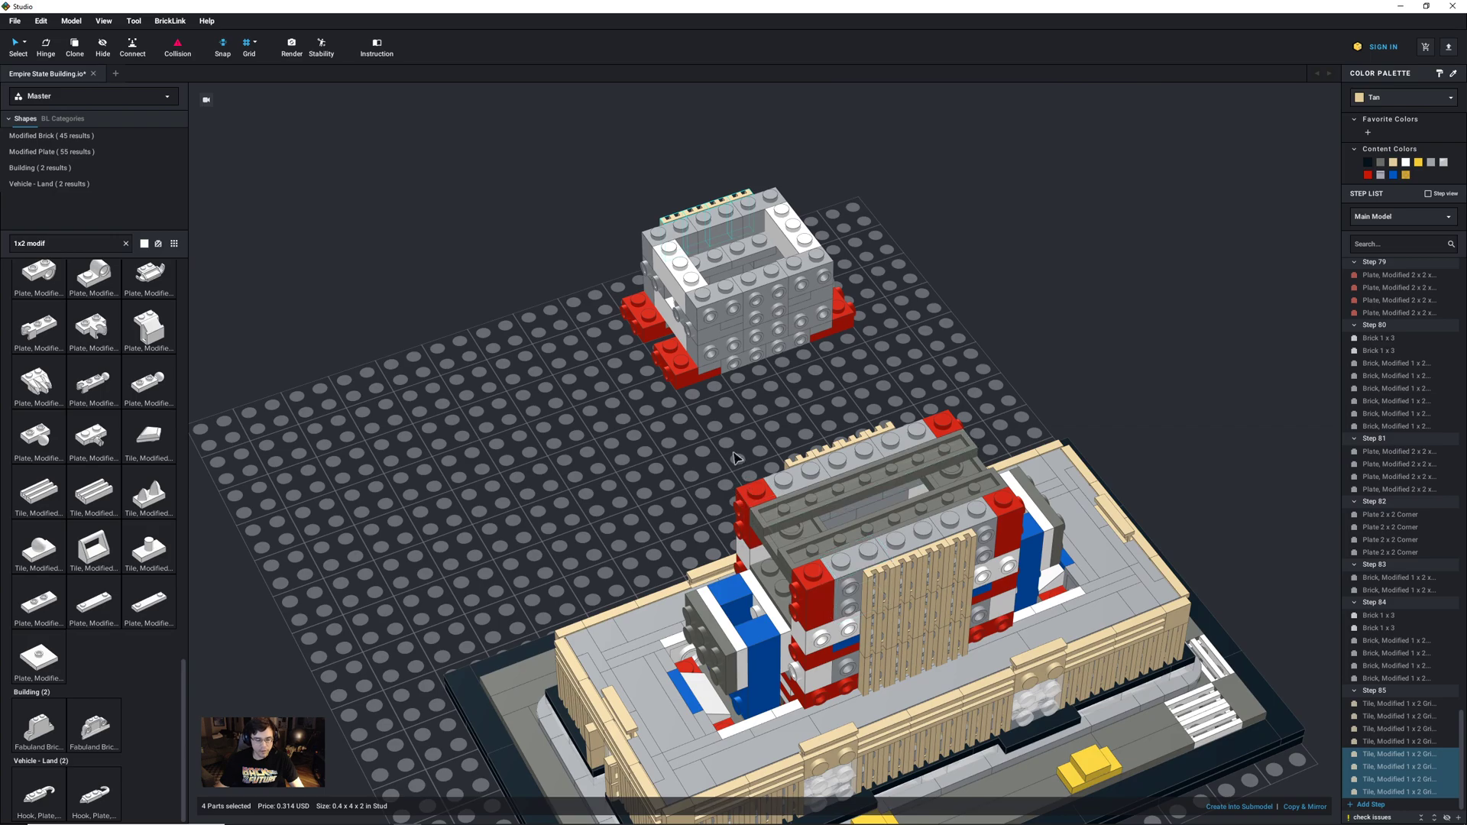
{"action": "key", "text": "ctrl+v"}
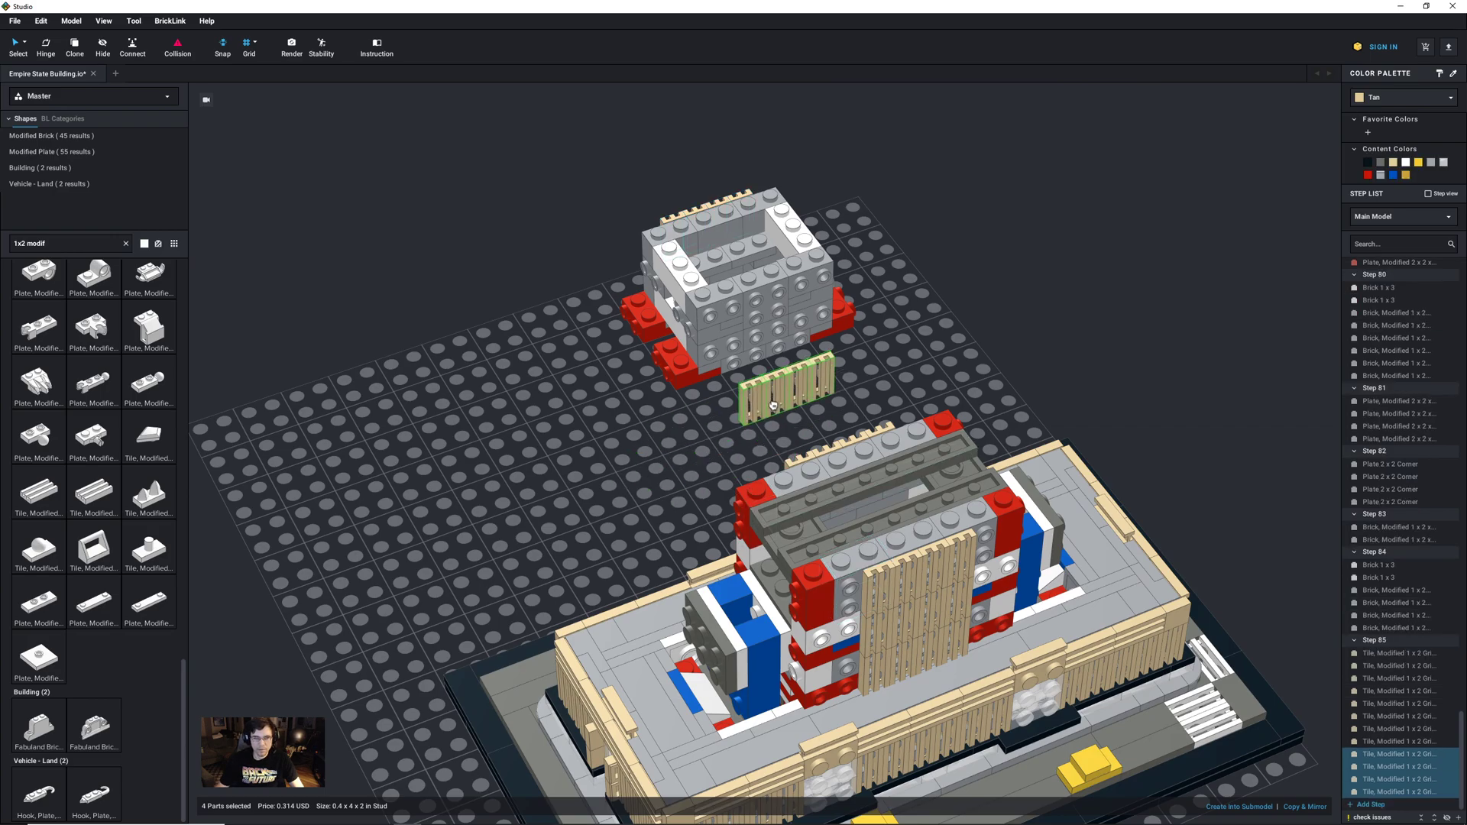
{"action": "left_click", "coordinate": [739, 366]}
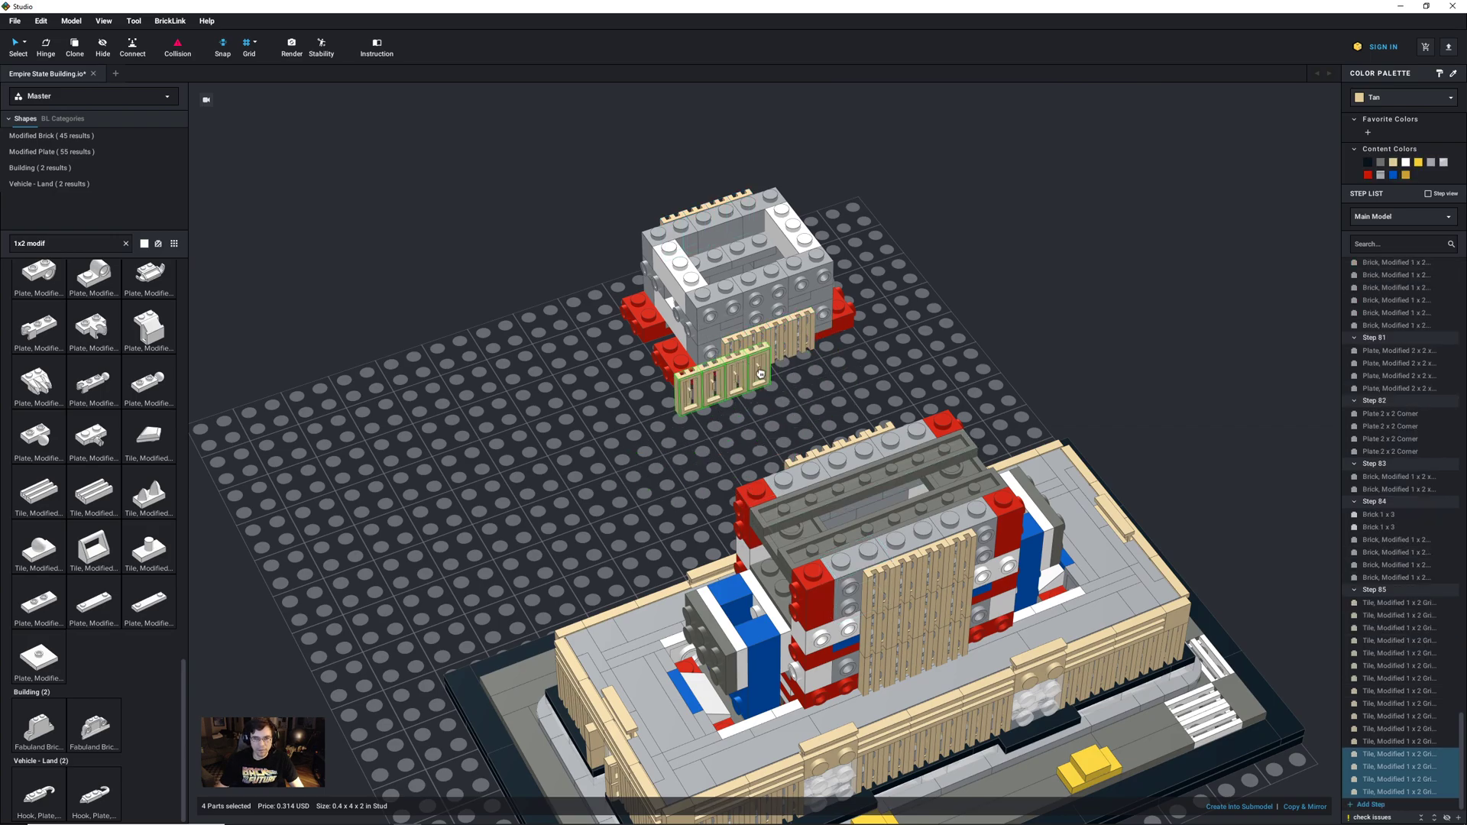
{"action": "key", "text": "ctrl+v"}
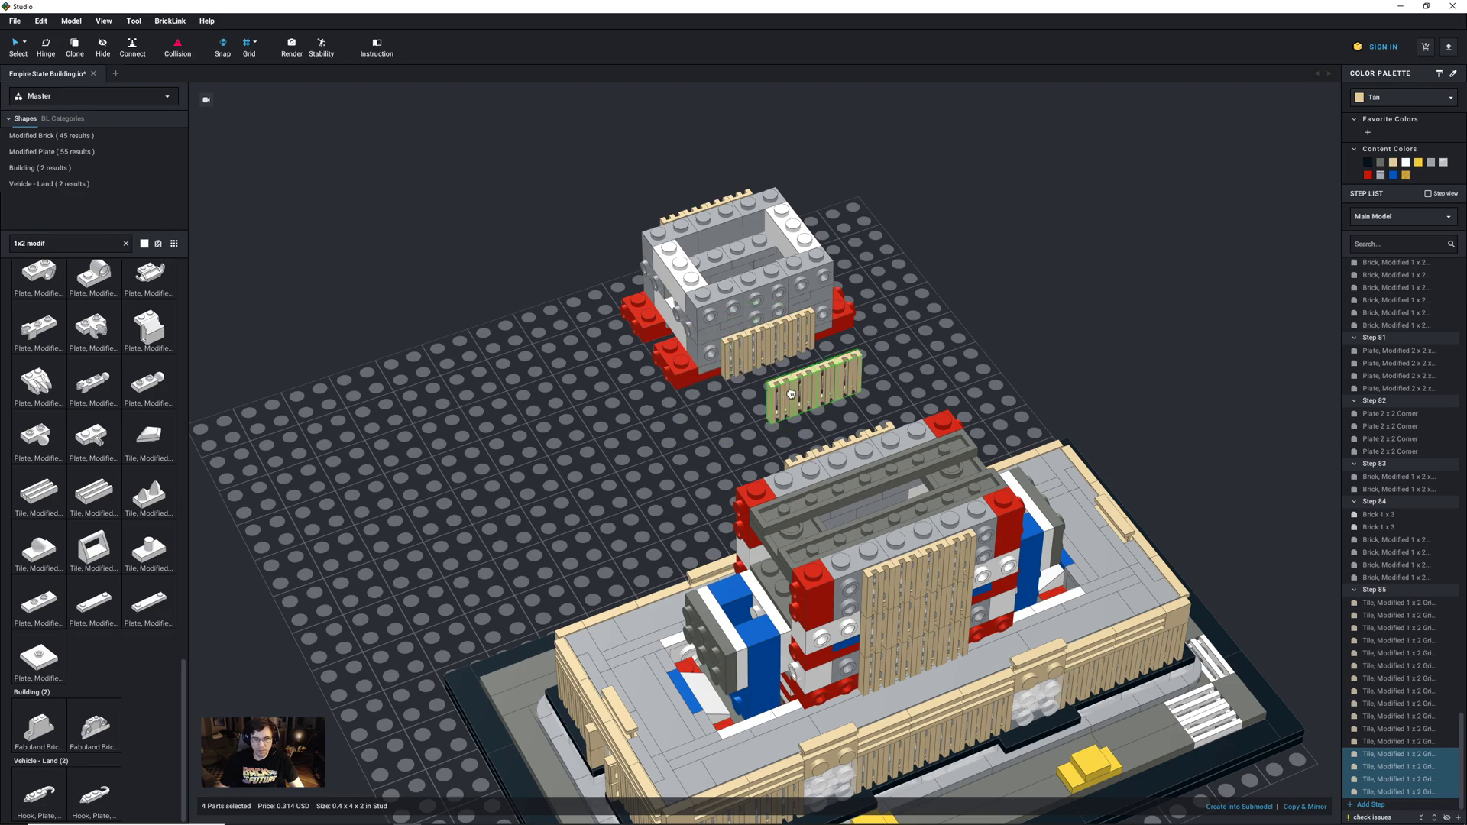
{"action": "left_click", "coordinate": [744, 327]}
{"action": "right_click_drag", "start_coordinate": [776, 376], "coordinate": [869, 403]}
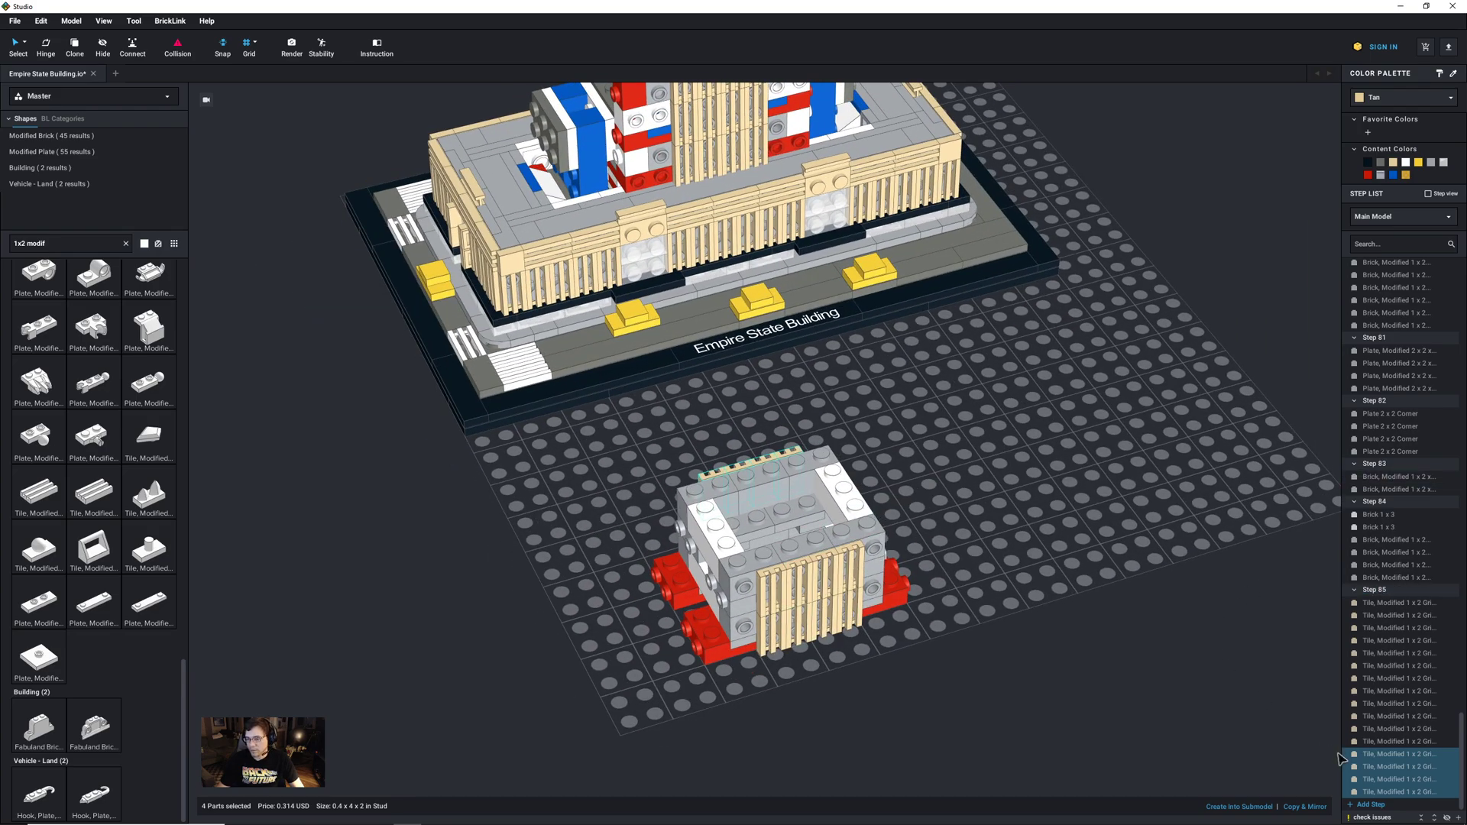
Step: Add two empty building steps at the end of the step list
{"action": "left_click", "coordinate": [1370, 804]}
{"action": "left_click", "coordinate": [1370, 804]}
{"action": "left_click", "coordinate": [1361, 754]}
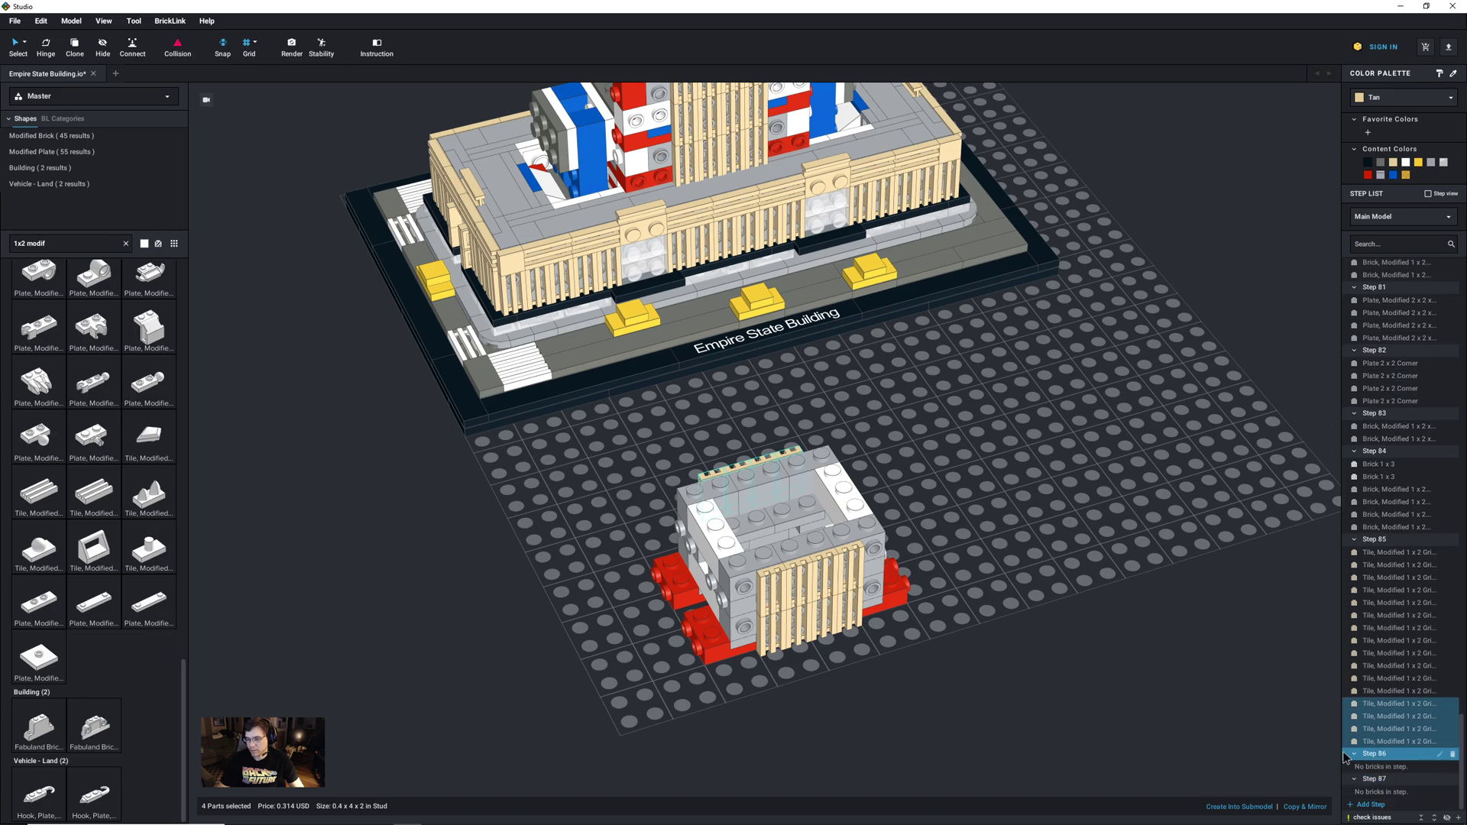
Step: Select the whole sub-assembly and move it onto the top of the Empire State Building's tower, aligning its grille tiles with the tower's
{"action": "left_click_drag", "start_coordinate": [1052, 702], "coordinate": [663, 481]}
{"action": "right_click_drag", "start_coordinate": [908, 473], "coordinate": [915, 522]}
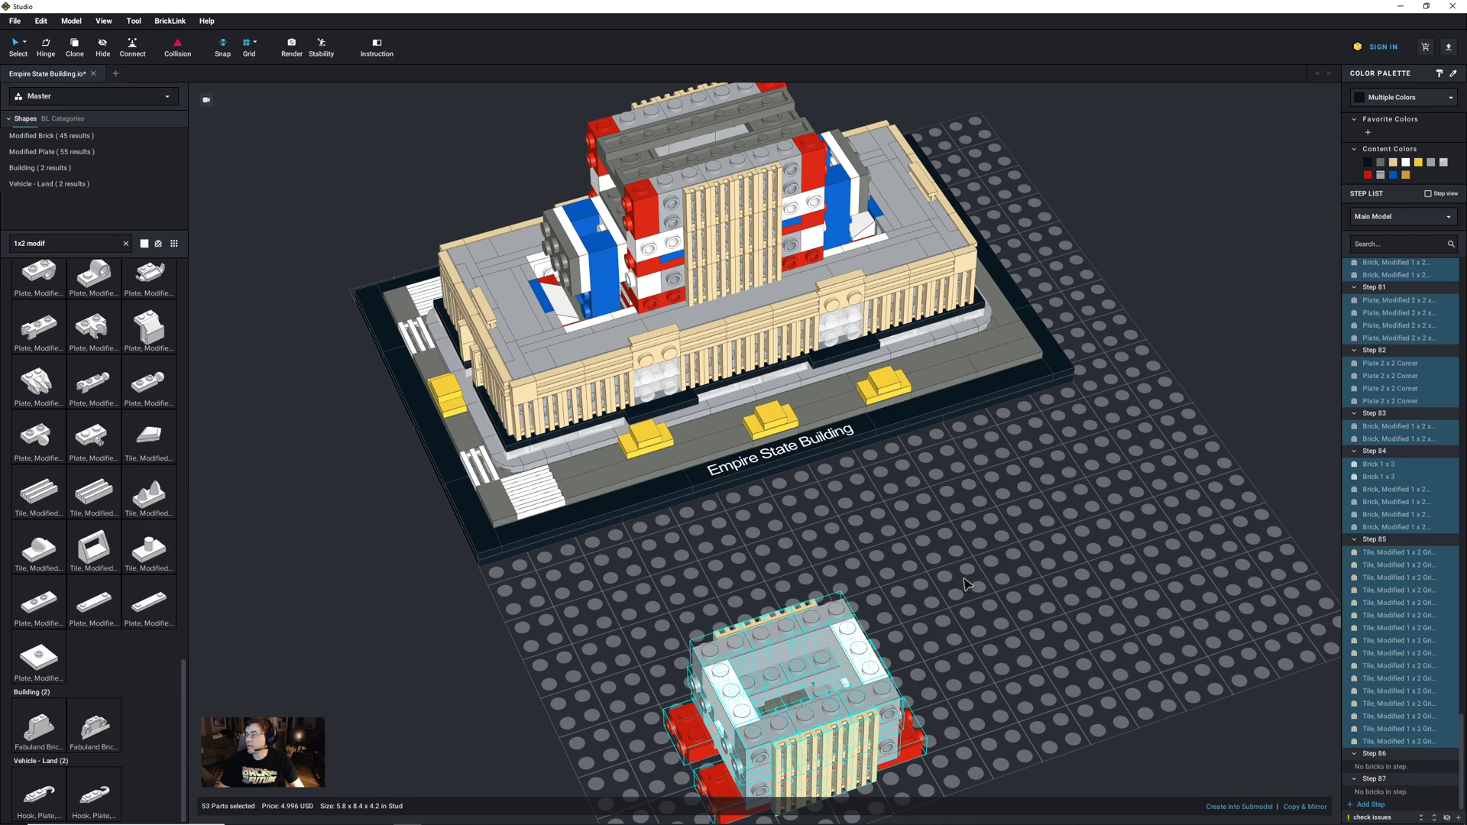
{"action": "middle_click_drag", "start_coordinate": [896, 644], "coordinate": [888, 654]}
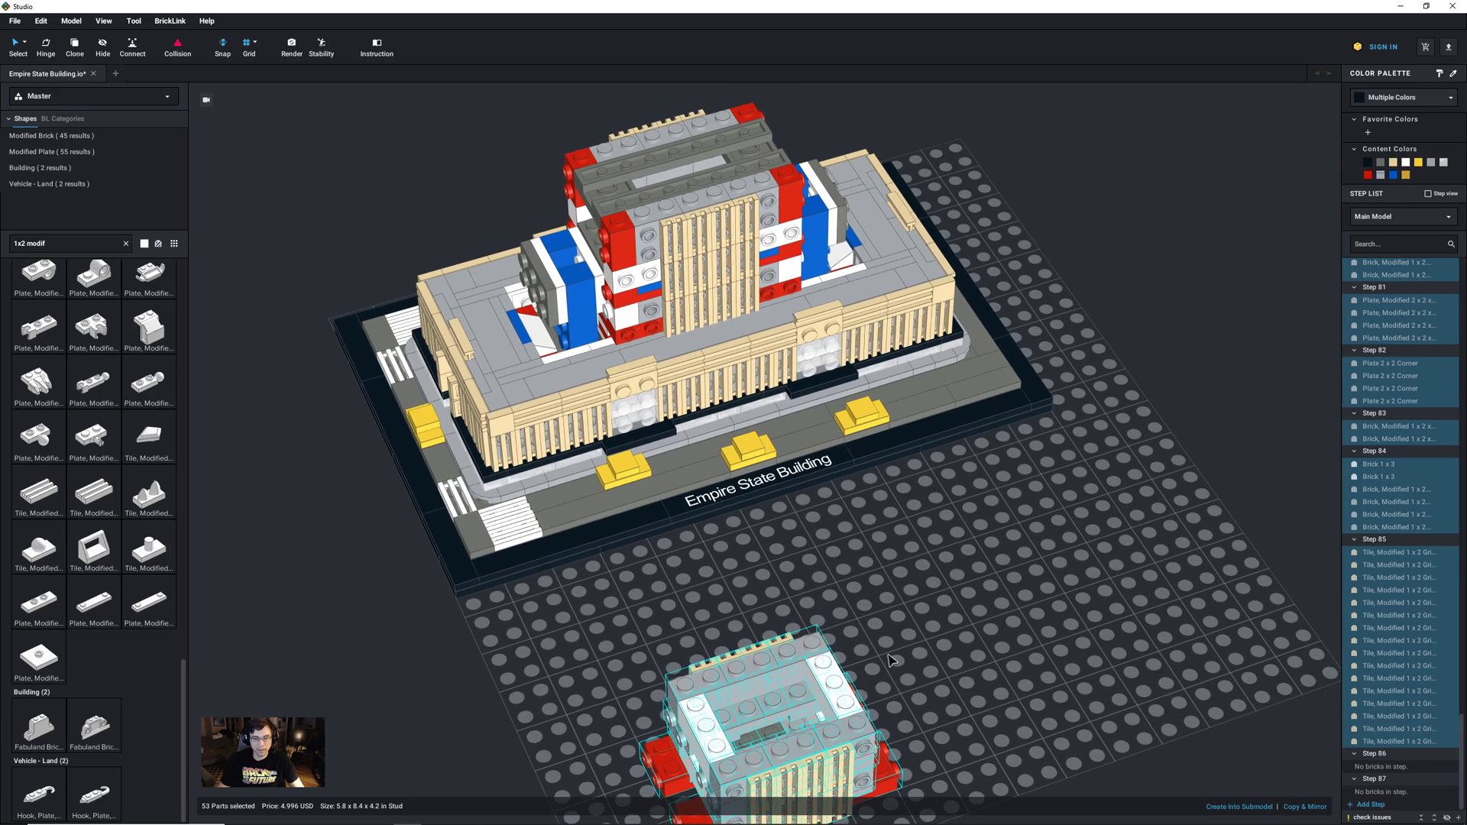
{"action": "left_click_drag", "start_coordinate": [892, 783], "coordinate": [785, 170]}
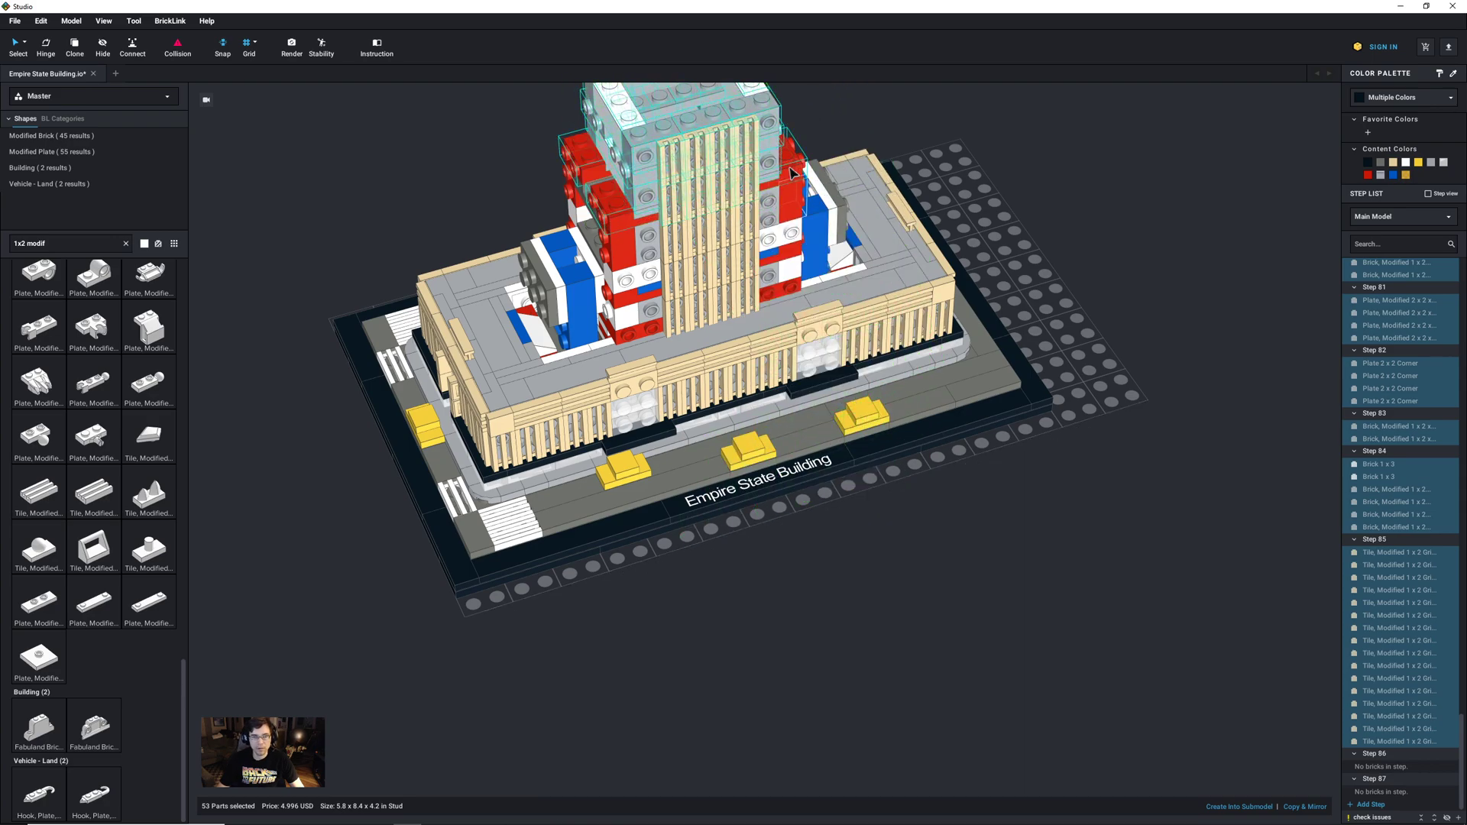
{"action": "middle_click_drag", "start_coordinate": [907, 373], "coordinate": [922, 529]}
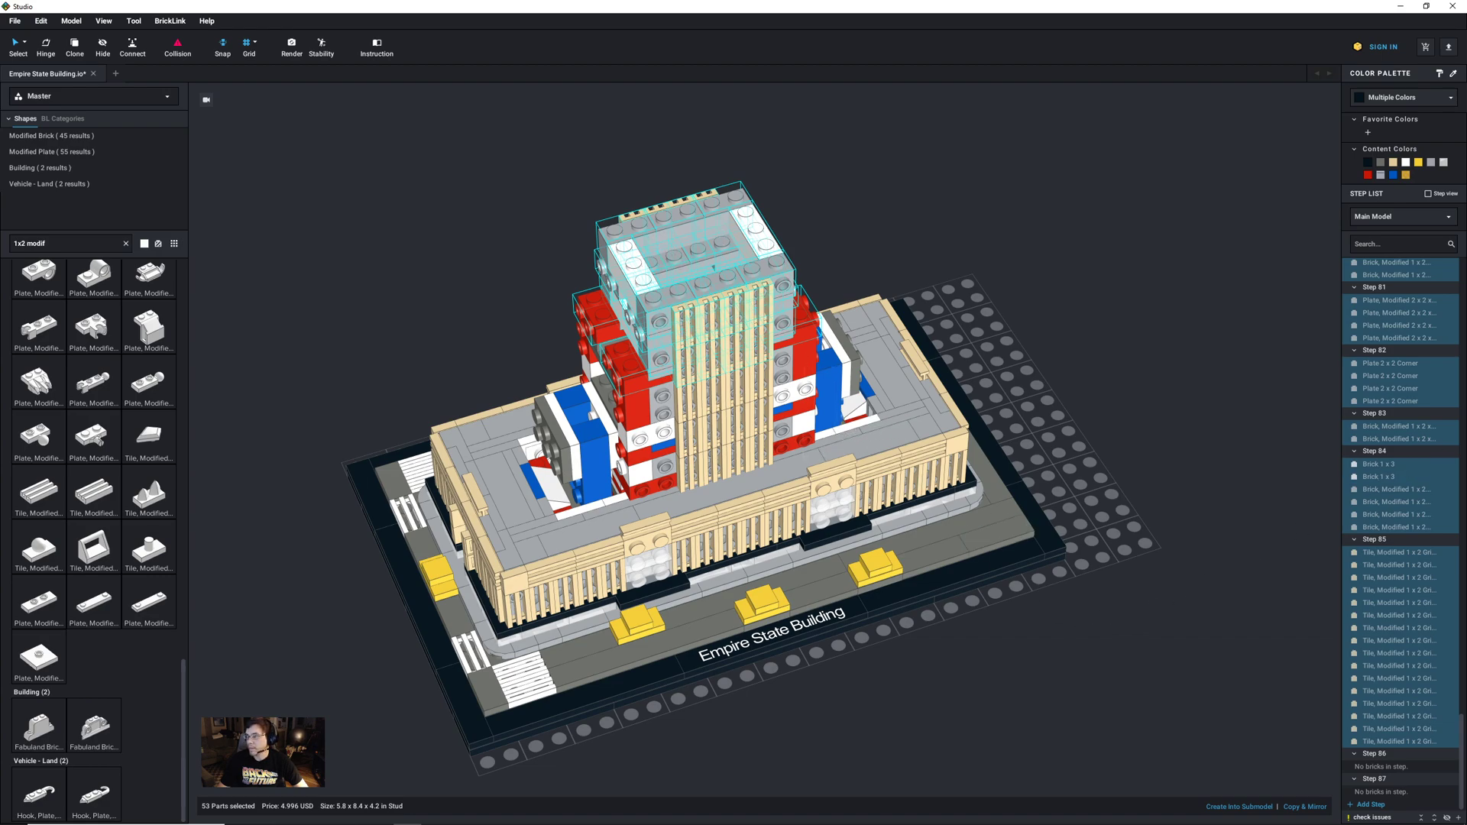
{"action": "left_click", "coordinate": [1199, 724]}
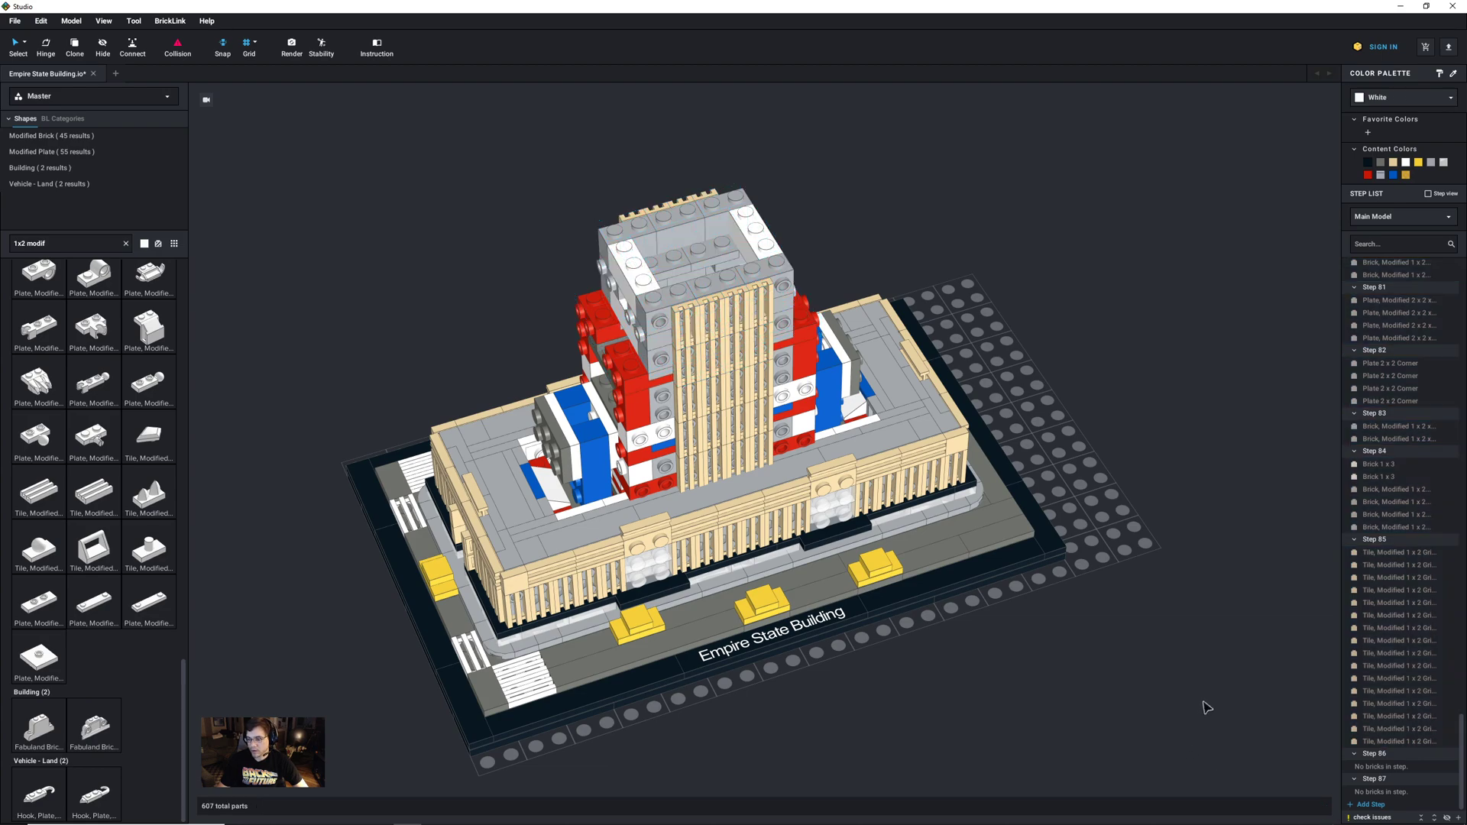
Step: Copy a light bluish gray 2 x 2 modified plate with side studs from the tower and paste it beside the building
{"action": "middle_click_drag", "start_coordinate": [1099, 659], "coordinate": [1103, 650]}
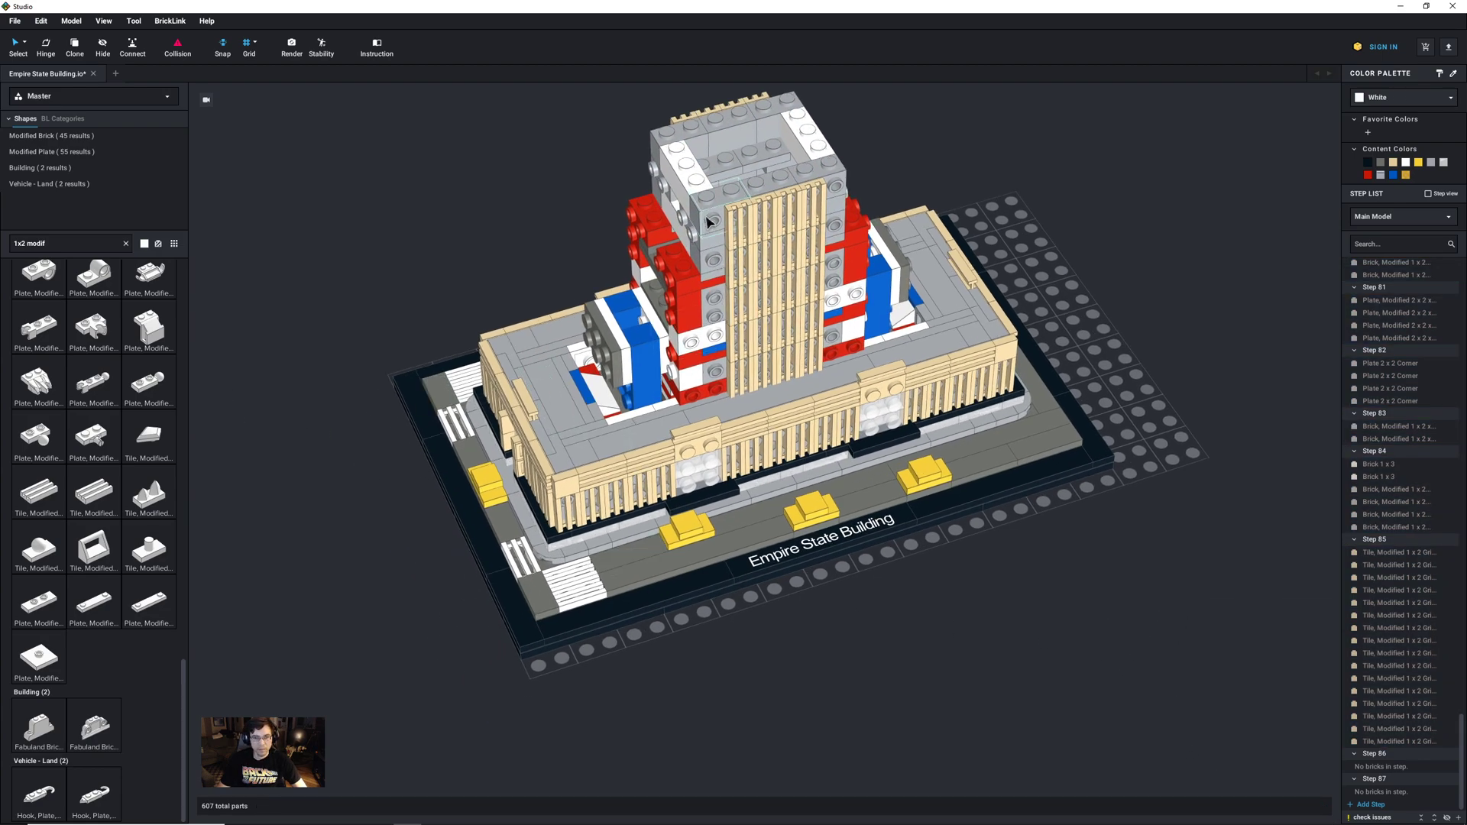
{"action": "left_click", "coordinate": [709, 245]}
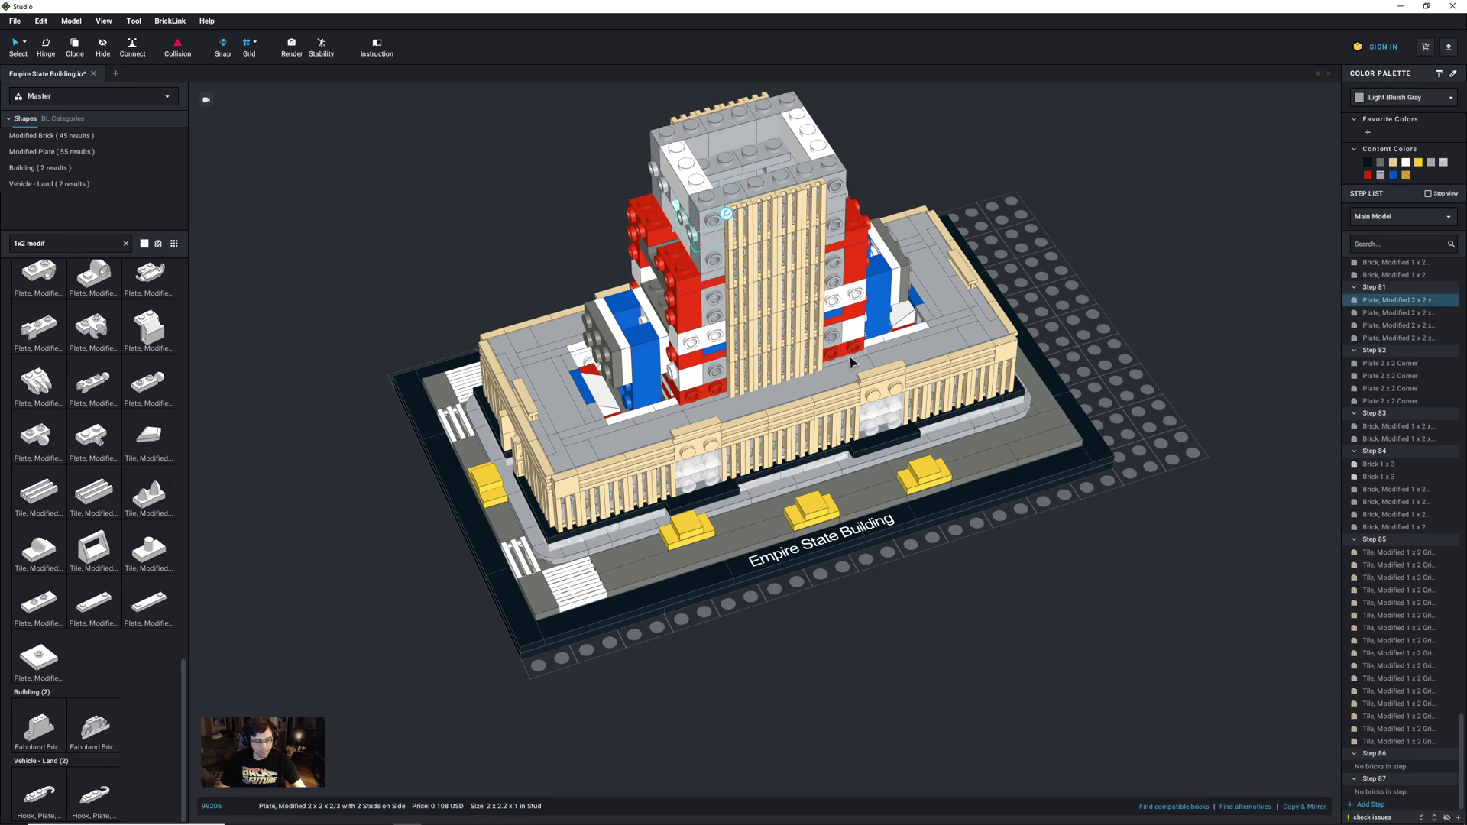
{"action": "key", "text": "ctrl+c"}
{"action": "key", "text": "ctrl+v"}
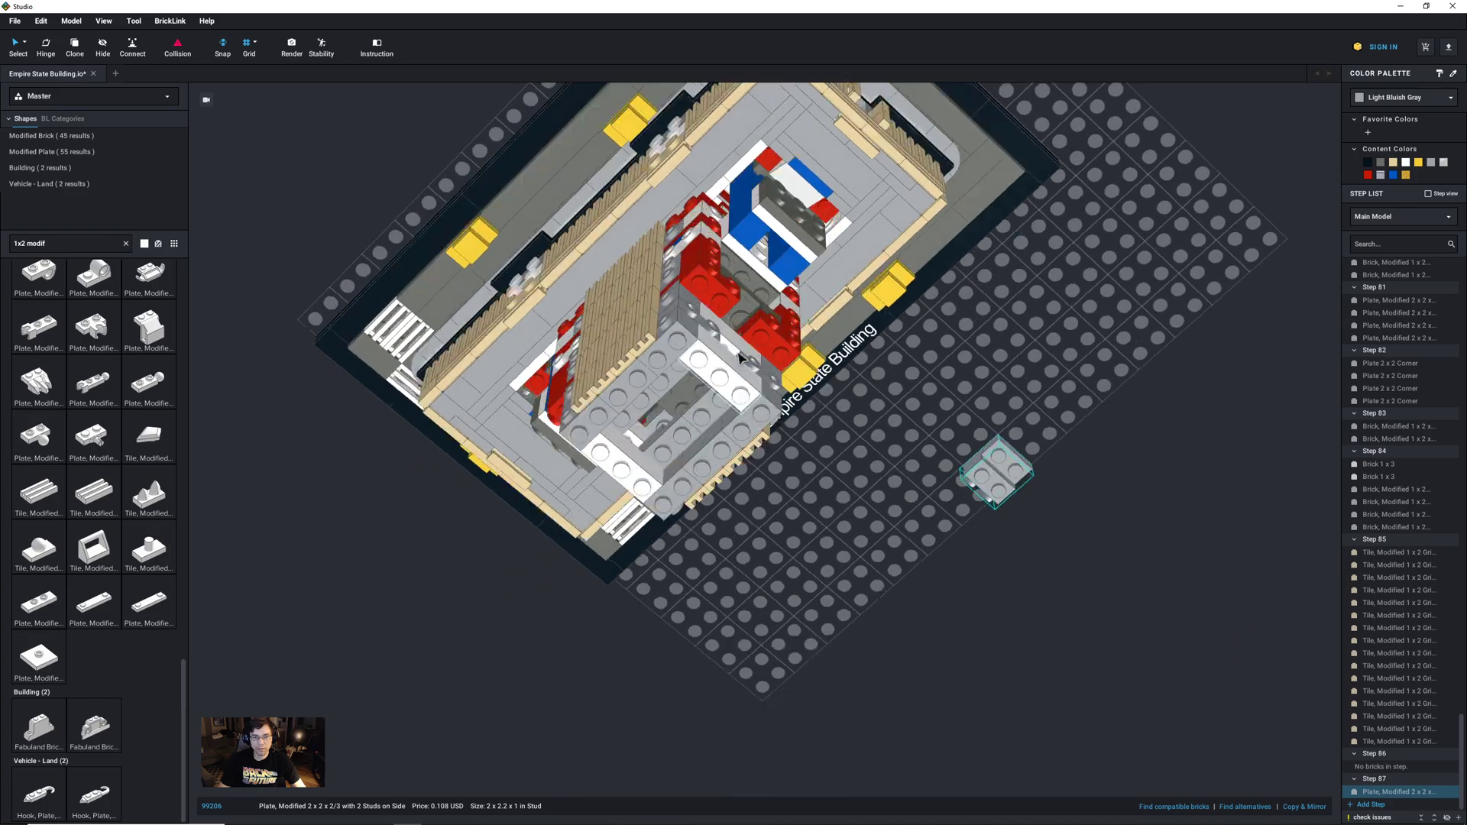
Step: Copy a dark bluish gray 2 x 3 plate from the tower's interior and paste it on the empty area beside the building
{"action": "right_click_drag", "start_coordinate": [731, 319], "coordinate": [686, 288]}
{"action": "left_click", "coordinate": [685, 288]}
{"action": "key", "text": "ctrl+c"}
{"action": "key", "text": "ctrl+v"}
{"action": "right_click_drag", "start_coordinate": [1068, 544], "coordinate": [1098, 582]}
{"action": "left_click", "coordinate": [1064, 557]}
Step: Rotate the side-stud plate so its studs face the building and set the 2 x 3 plate directly against it
{"action": "scroll", "coordinate": [1065, 604], "scroll_direction": "up", "scroll_amount": 3}
{"action": "left_click", "coordinate": [882, 589]}
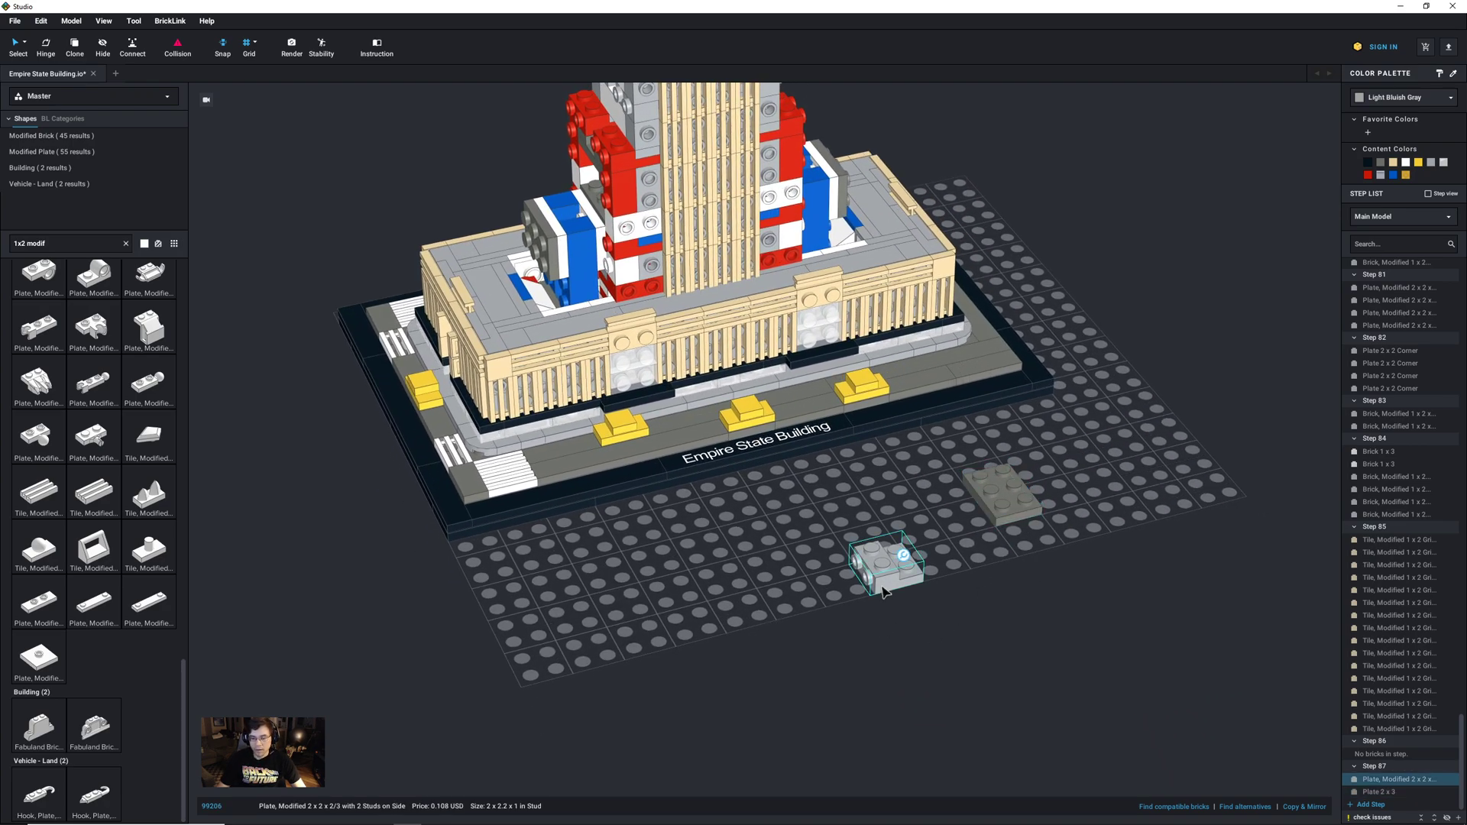
{"action": "key", "text": "Right"}
{"action": "left_click", "coordinate": [986, 570]}
{"action": "left_click_drag", "start_coordinate": [999, 511], "coordinate": [940, 569]}
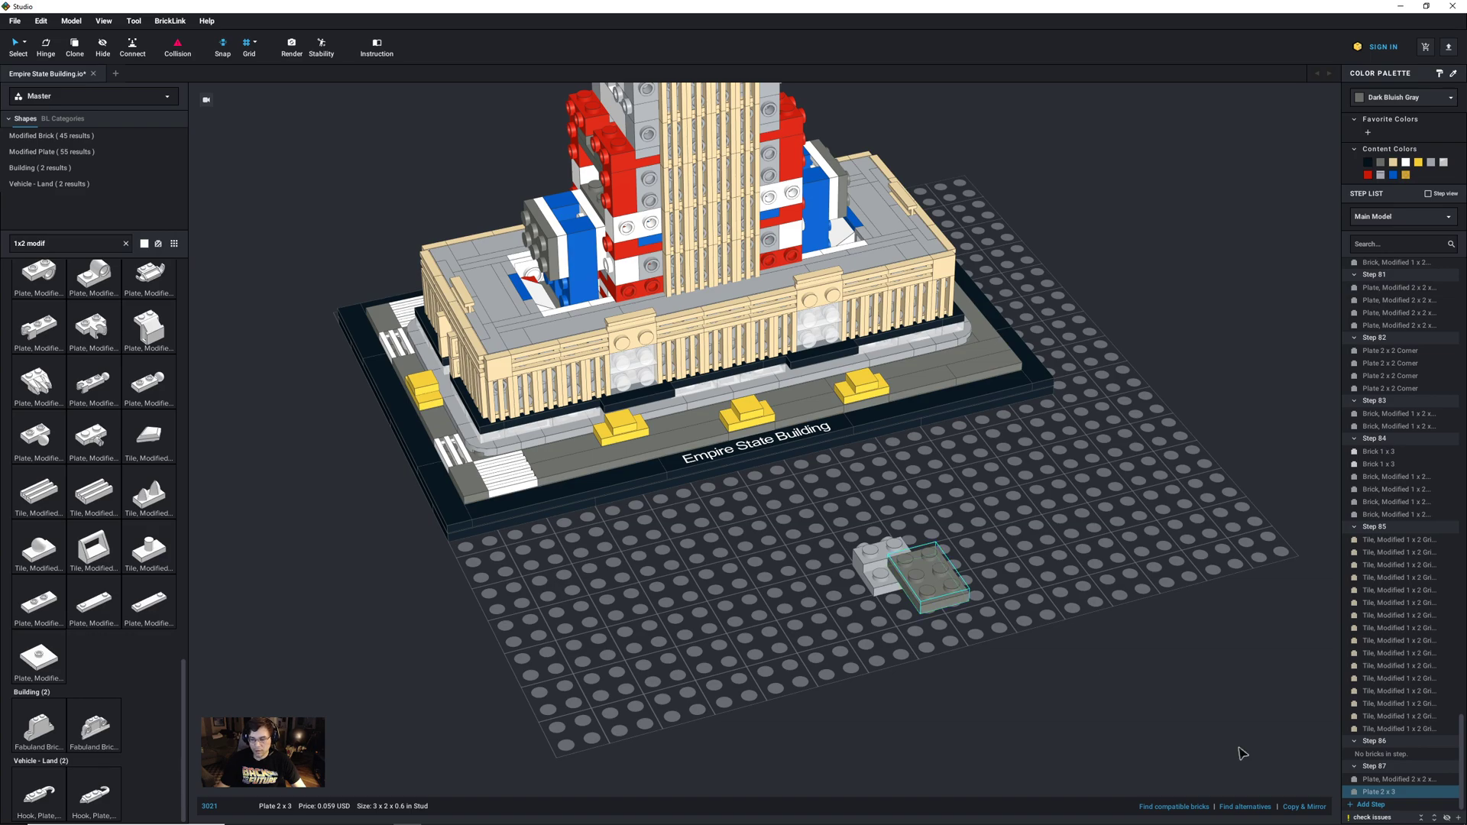
Step: Add a building step and duplicate the two-plate pair, turned 180 degrees and fitted against the original pair
{"action": "left_click", "coordinate": [1368, 804]}
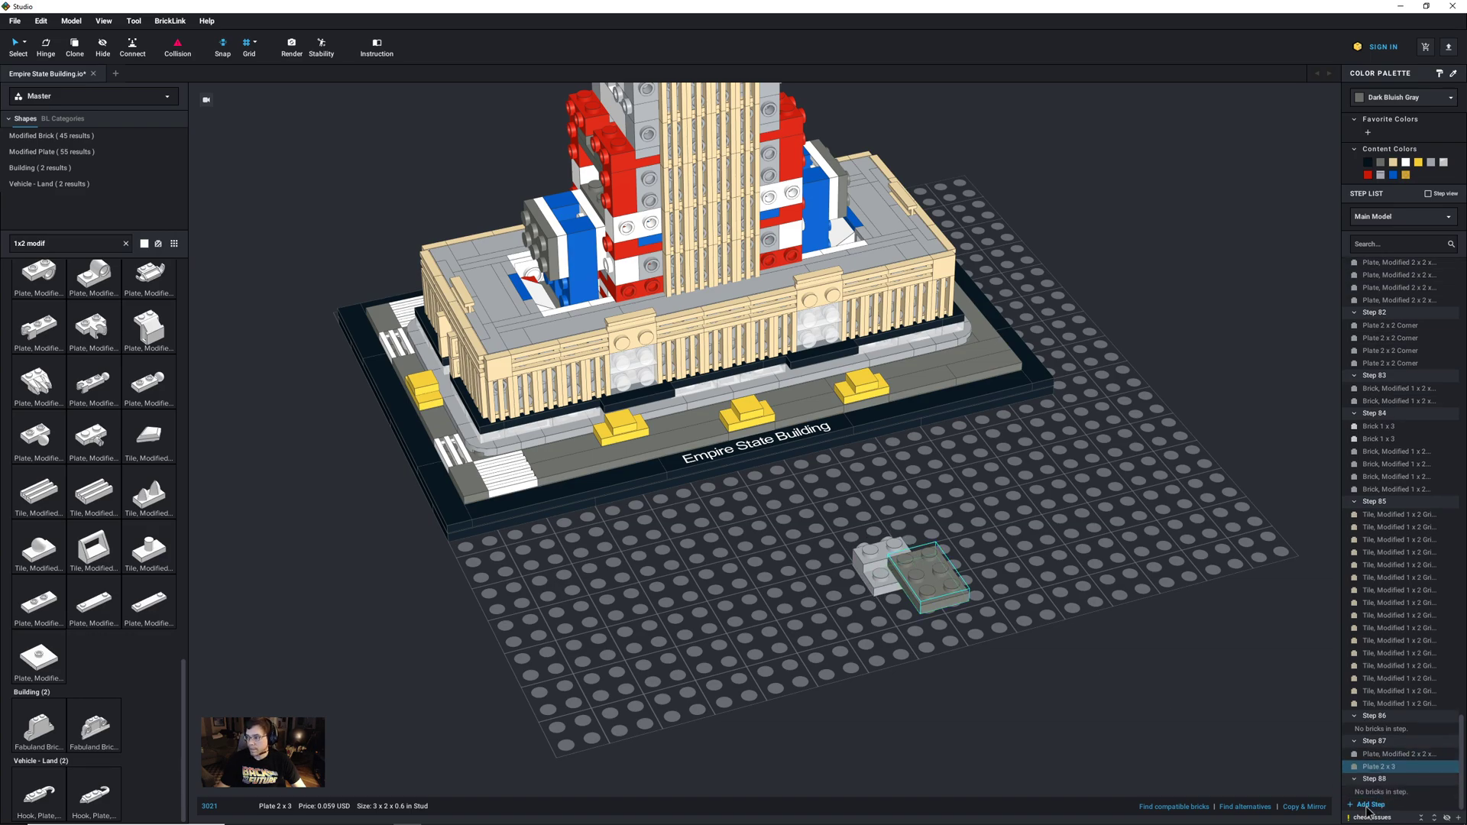
{"action": "left_click", "coordinate": [954, 644]}
{"action": "left_click_drag", "start_coordinate": [825, 590], "coordinate": [945, 623]}
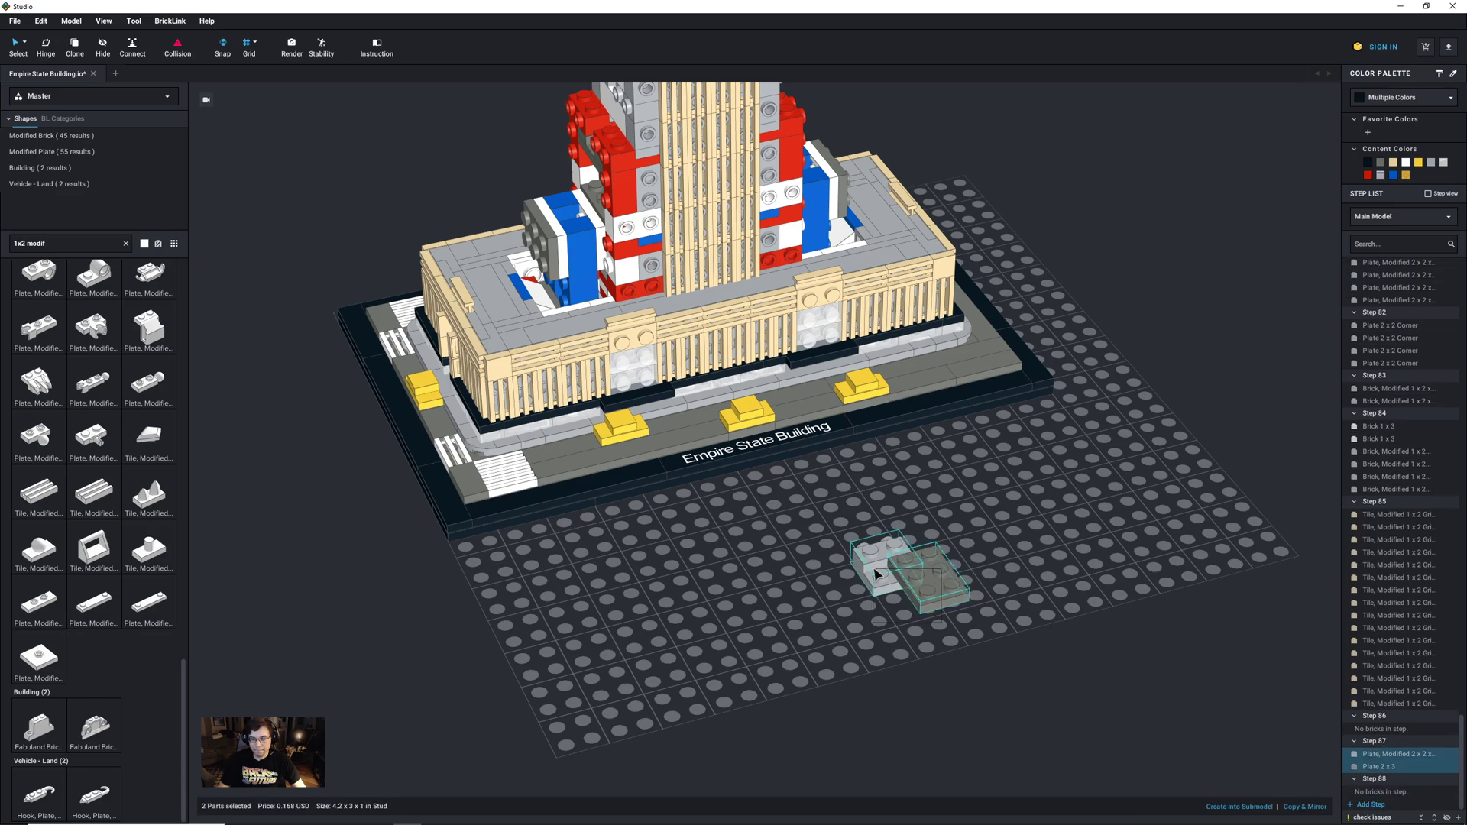
{"action": "key", "text": "ctrl+d"}
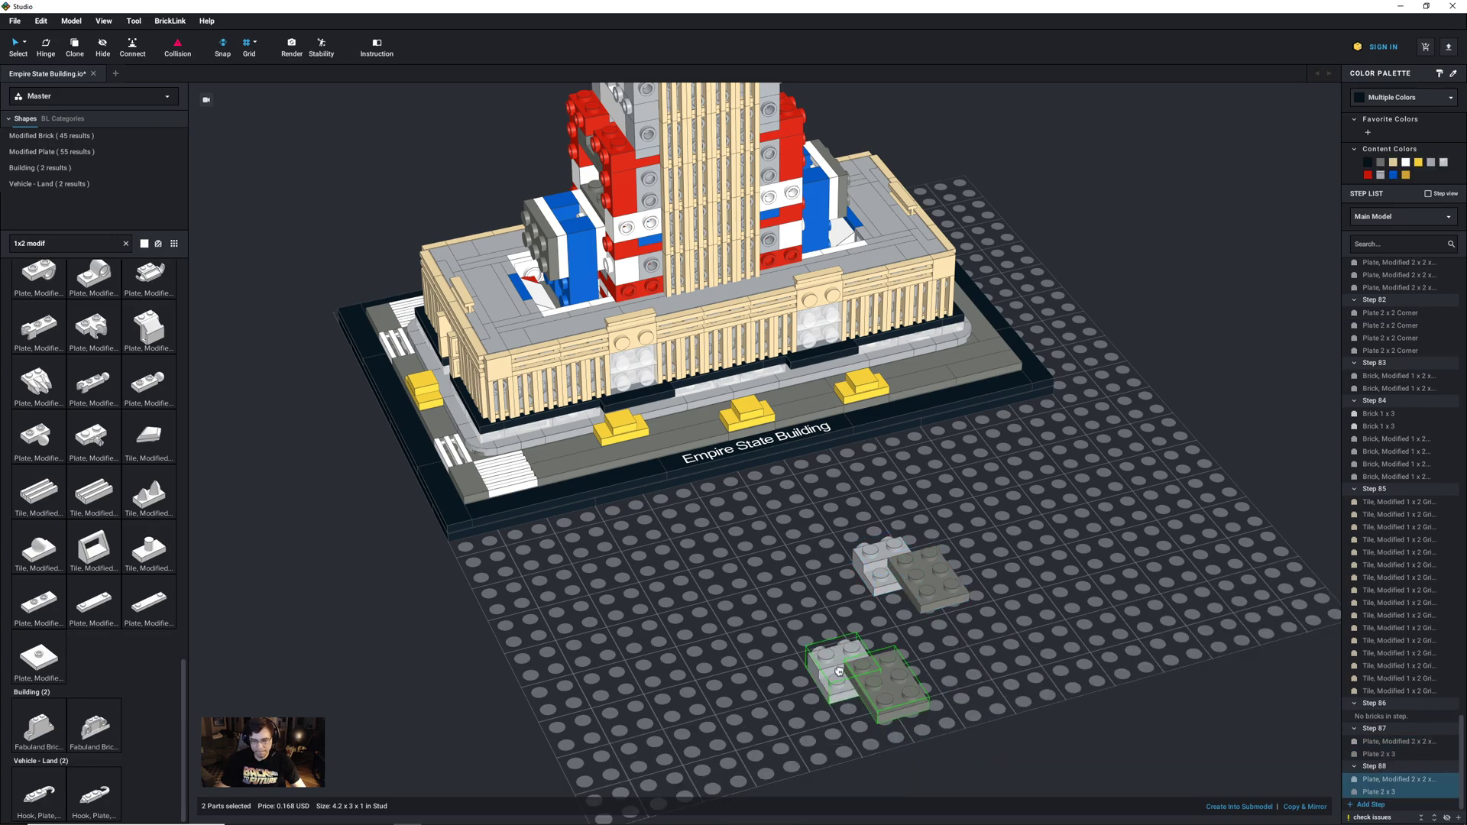
{"action": "key", "text": "Right"}
{"action": "key", "text": "Right"}
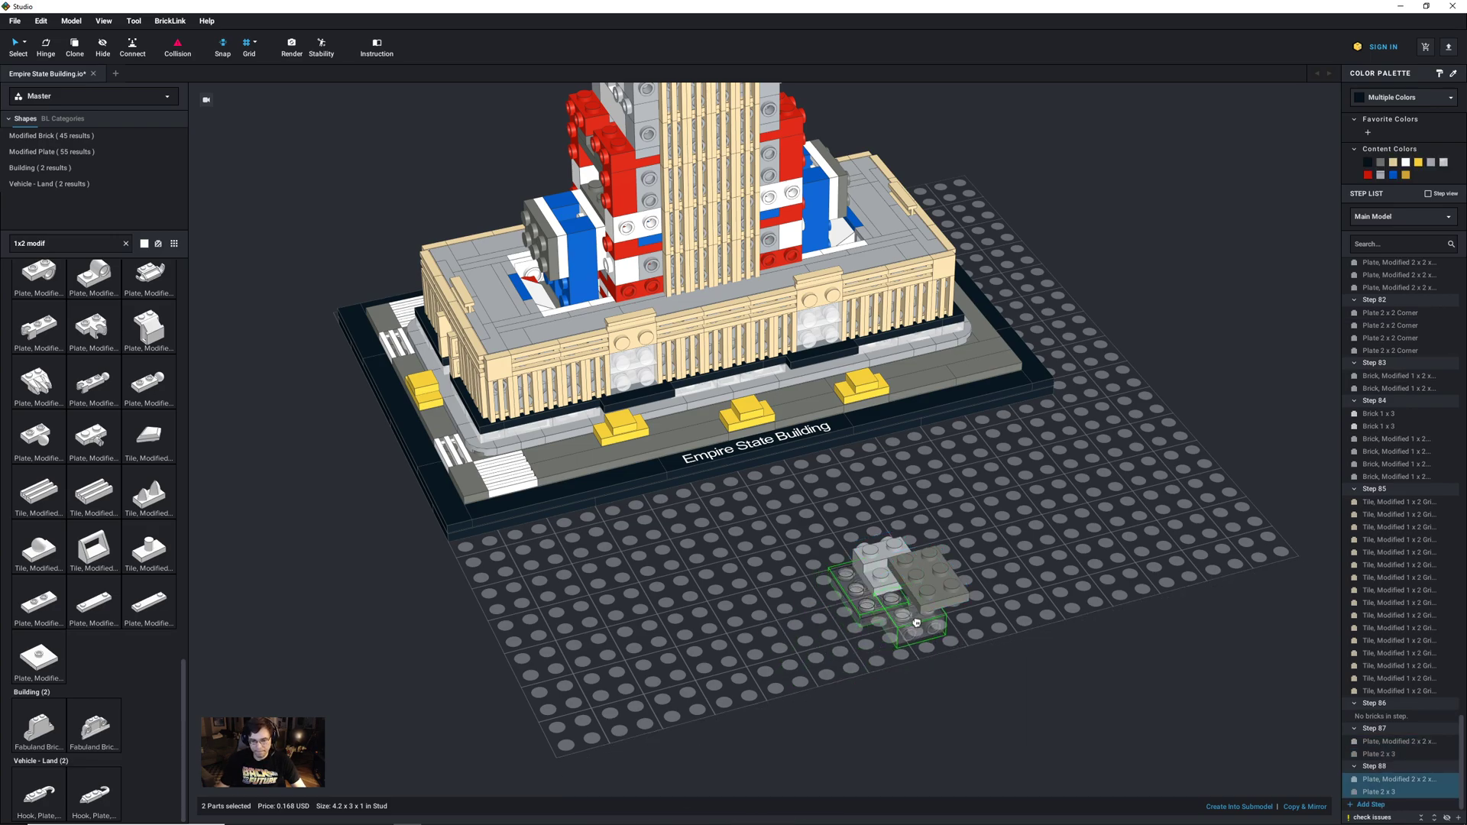
{"action": "left_click", "coordinate": [923, 616]}
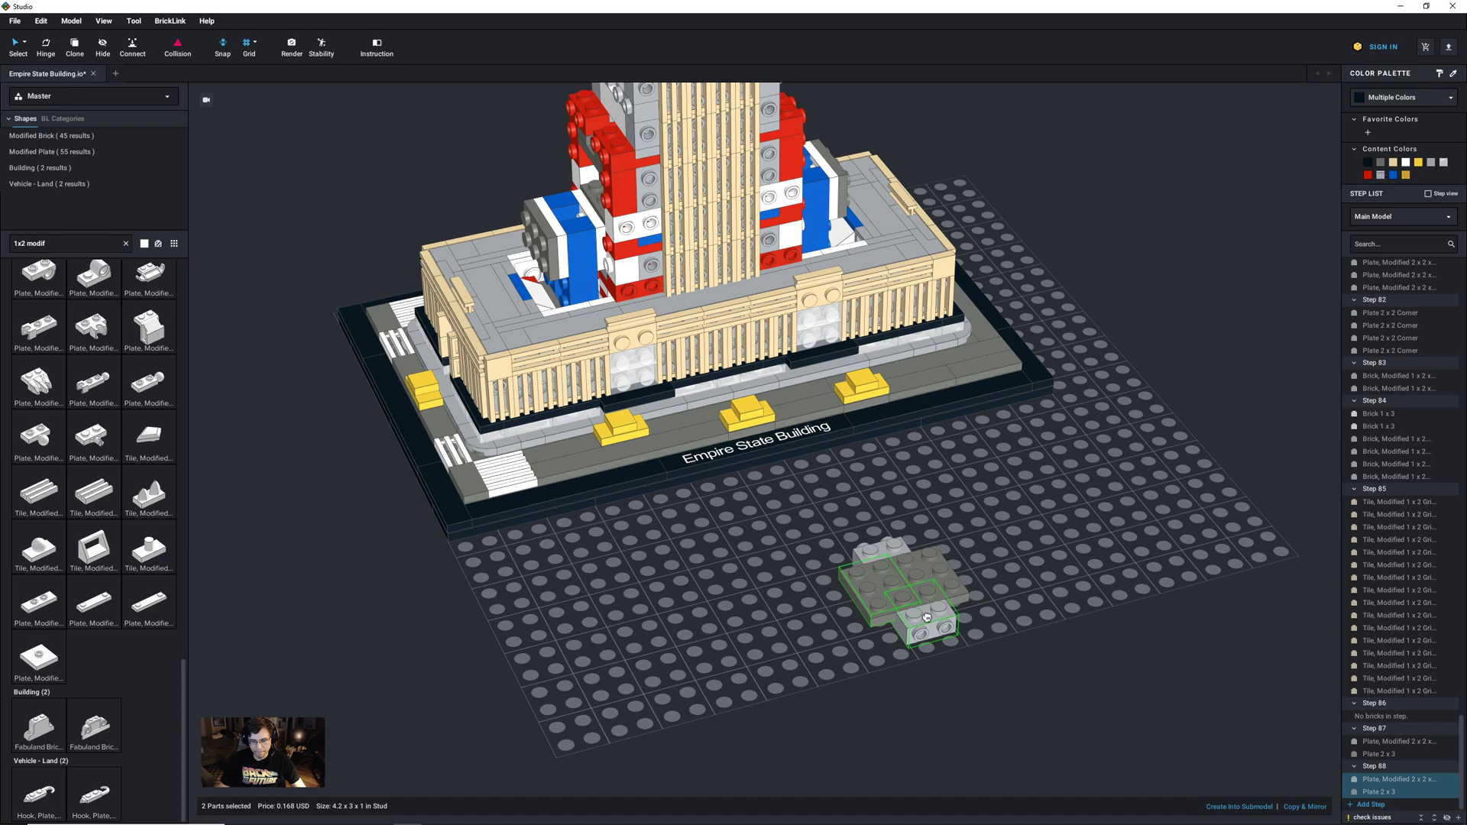
{"action": "left_click", "coordinate": [975, 678]}
{"action": "mouse_move", "coordinate": [977, 681]}
{"action": "right_mouse_down"}
{"action": "mouse_move", "coordinate": [966, 695]}
{"action": "mouse_move", "coordinate": [977, 688]}
{"action": "right_mouse_up"}
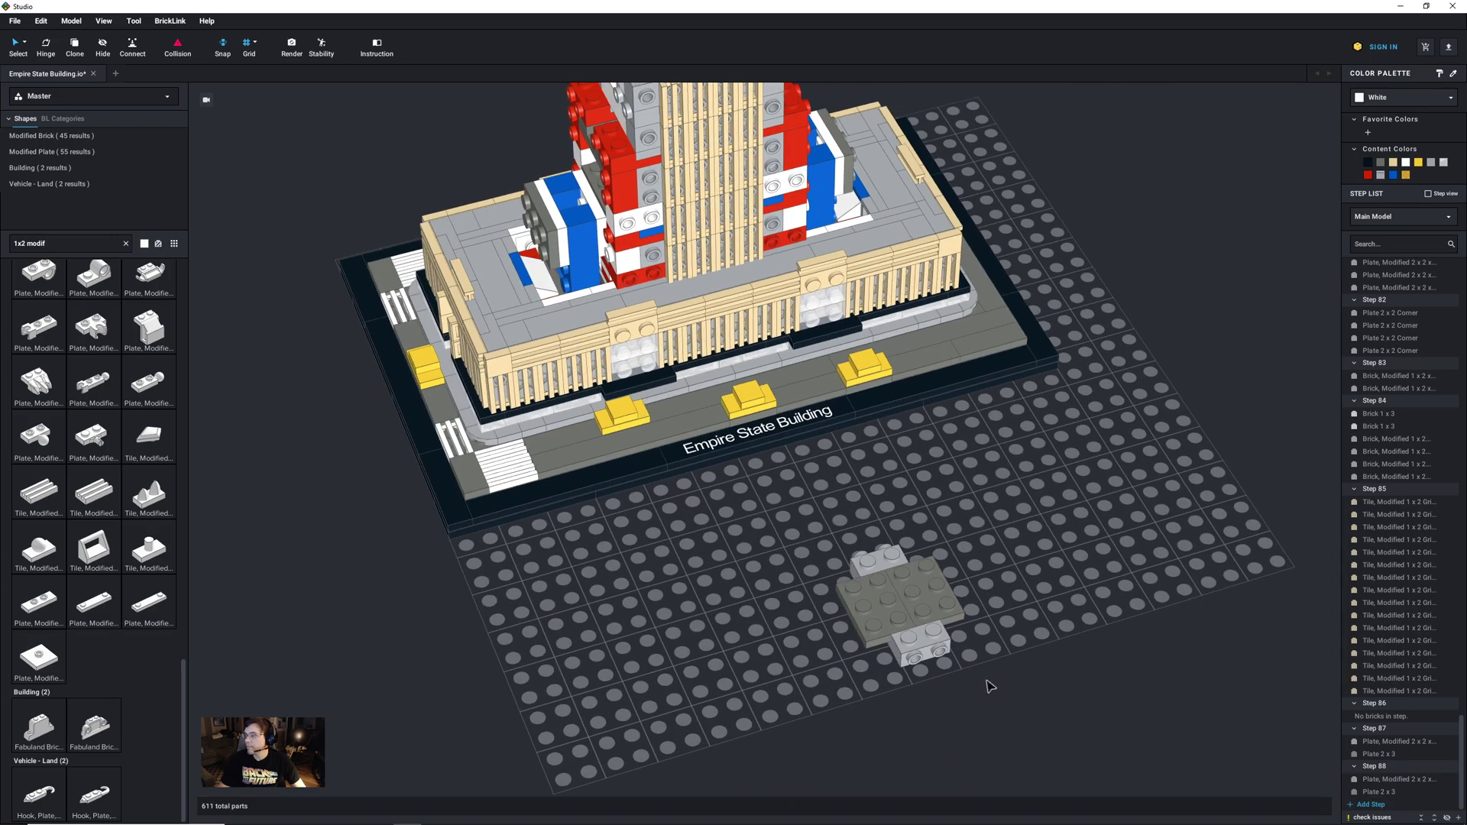
Step: Add a building step and paste four 2 x 2 side-stud plates at the base's corners, two with studs facing outward on each short side
{"action": "left_click", "coordinate": [1369, 805]}
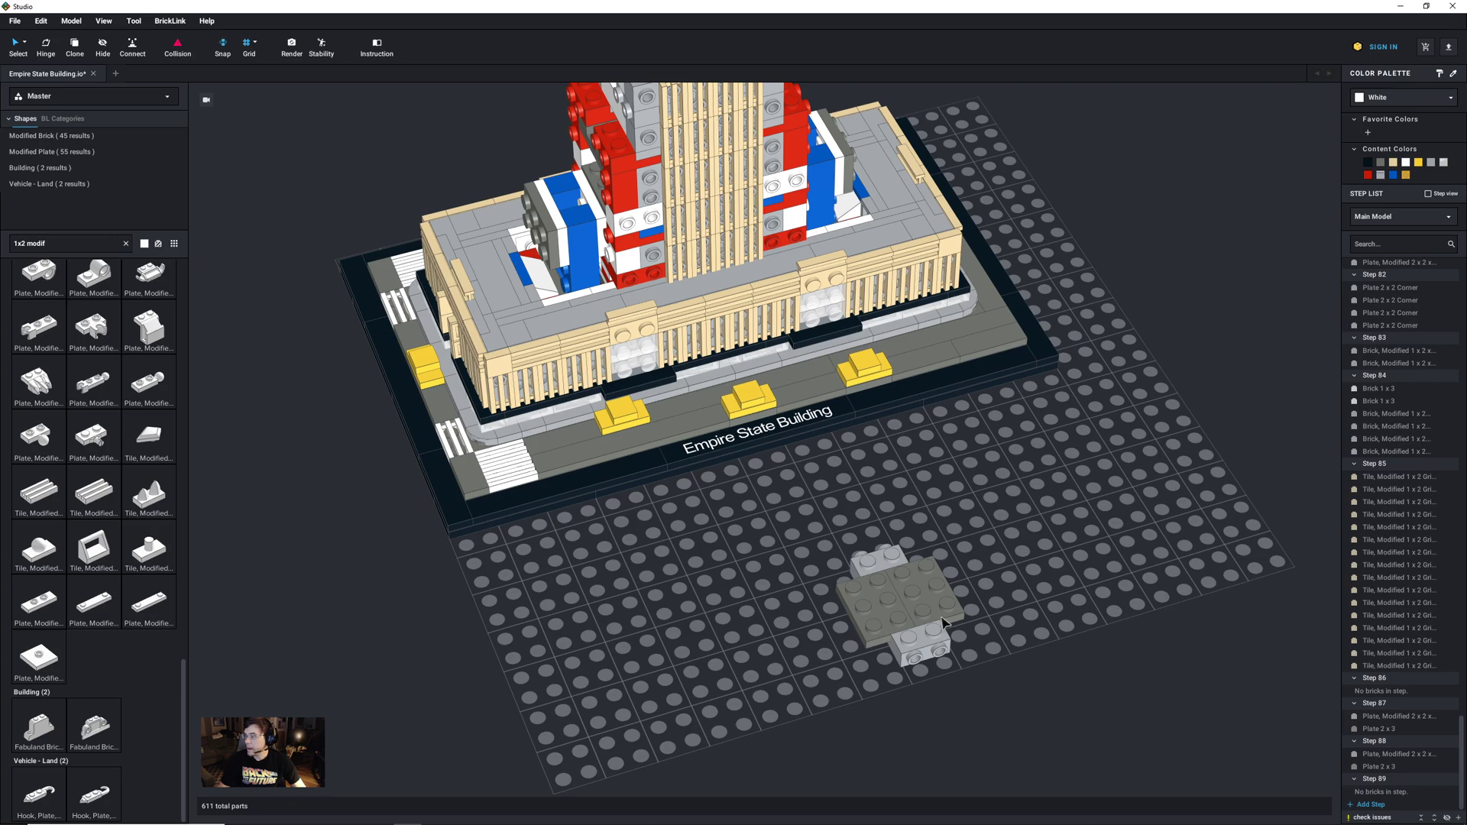
{"action": "left_click", "coordinate": [933, 651]}
{"action": "key", "text": "ctrl+c"}
{"action": "key", "text": "ctrl+v"}
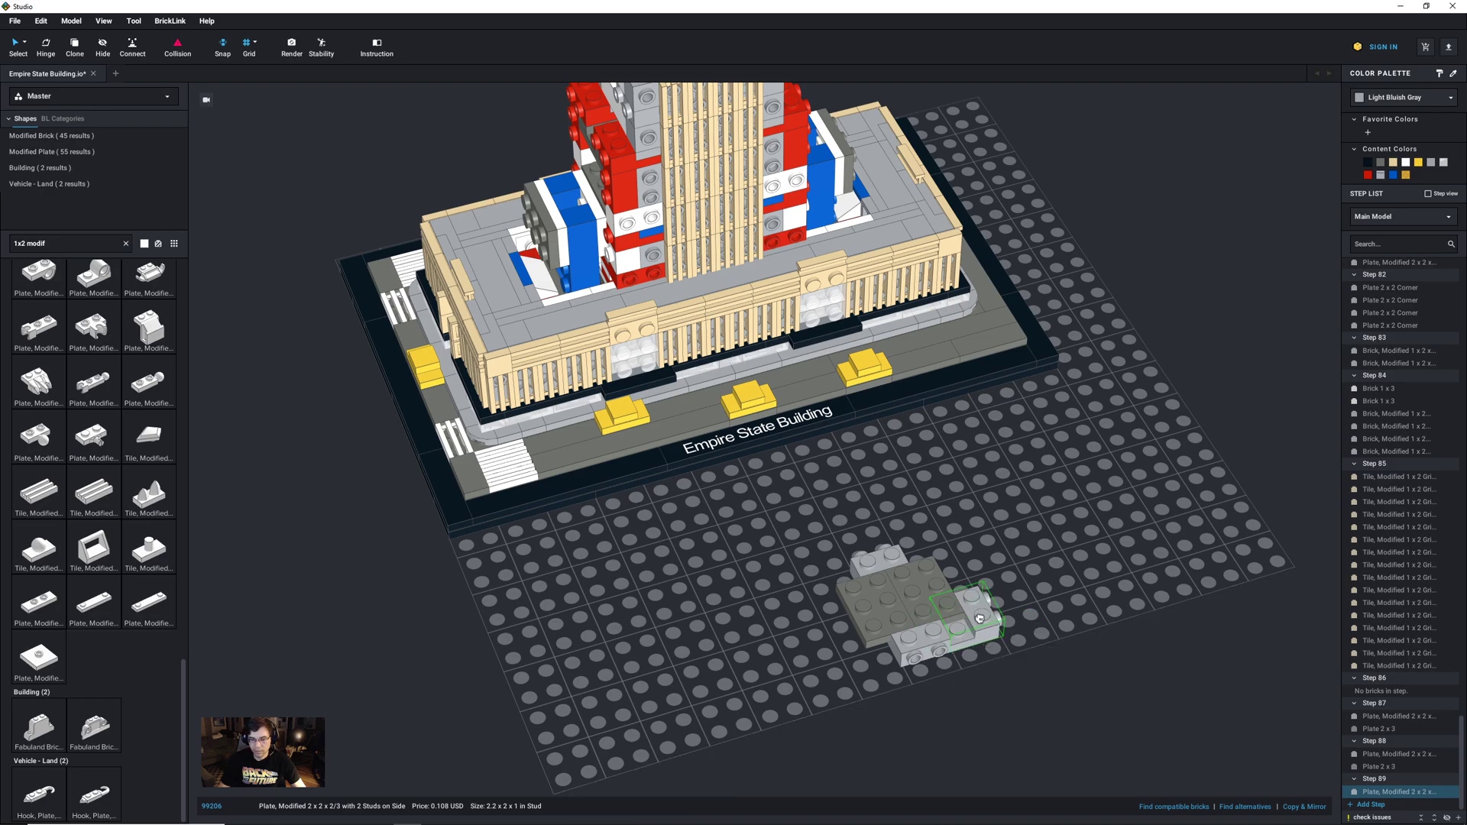
{"action": "left_click", "coordinate": [980, 616]}
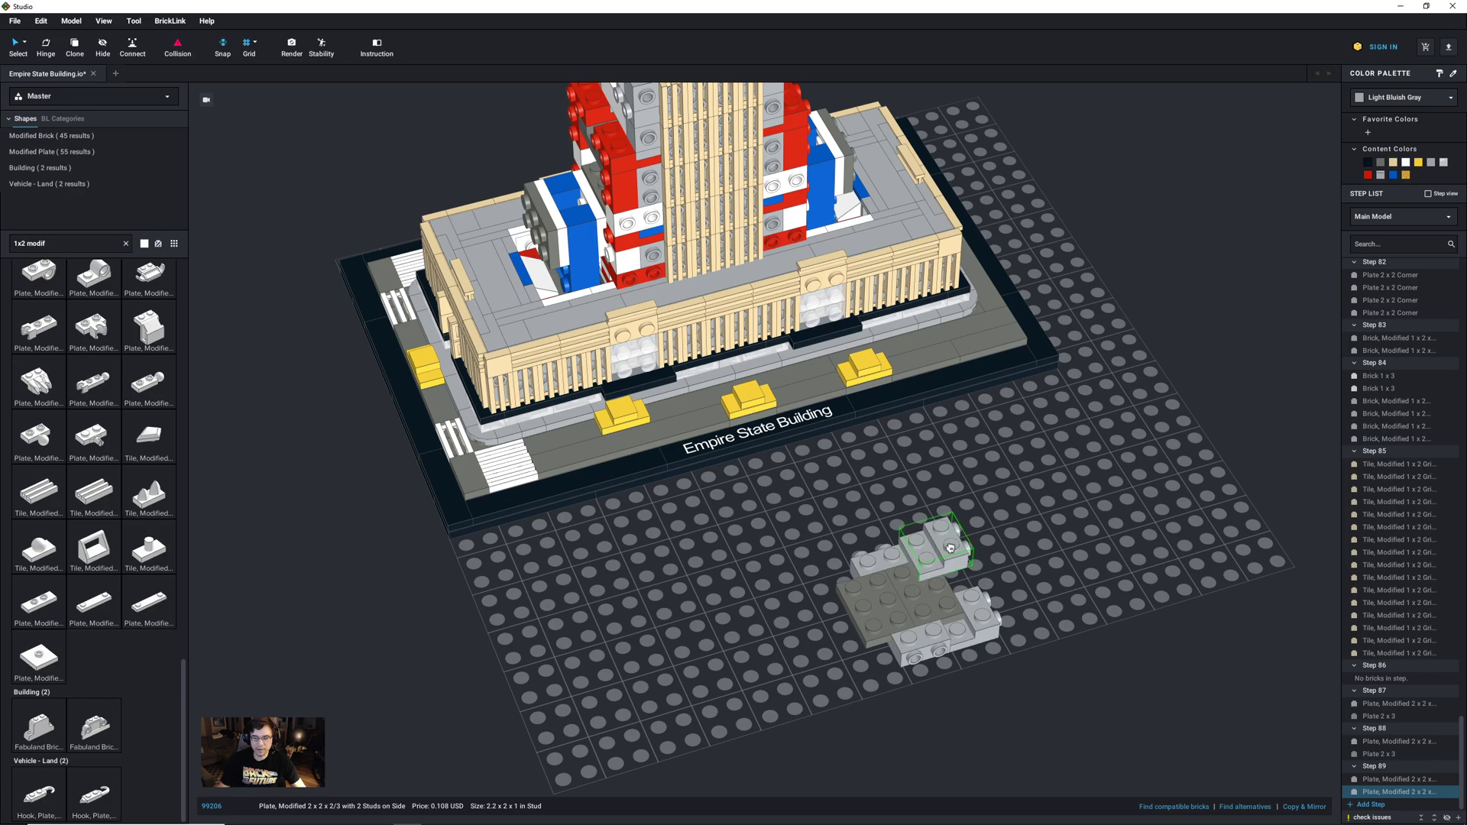
{"action": "key", "text": "ctrl+v"}
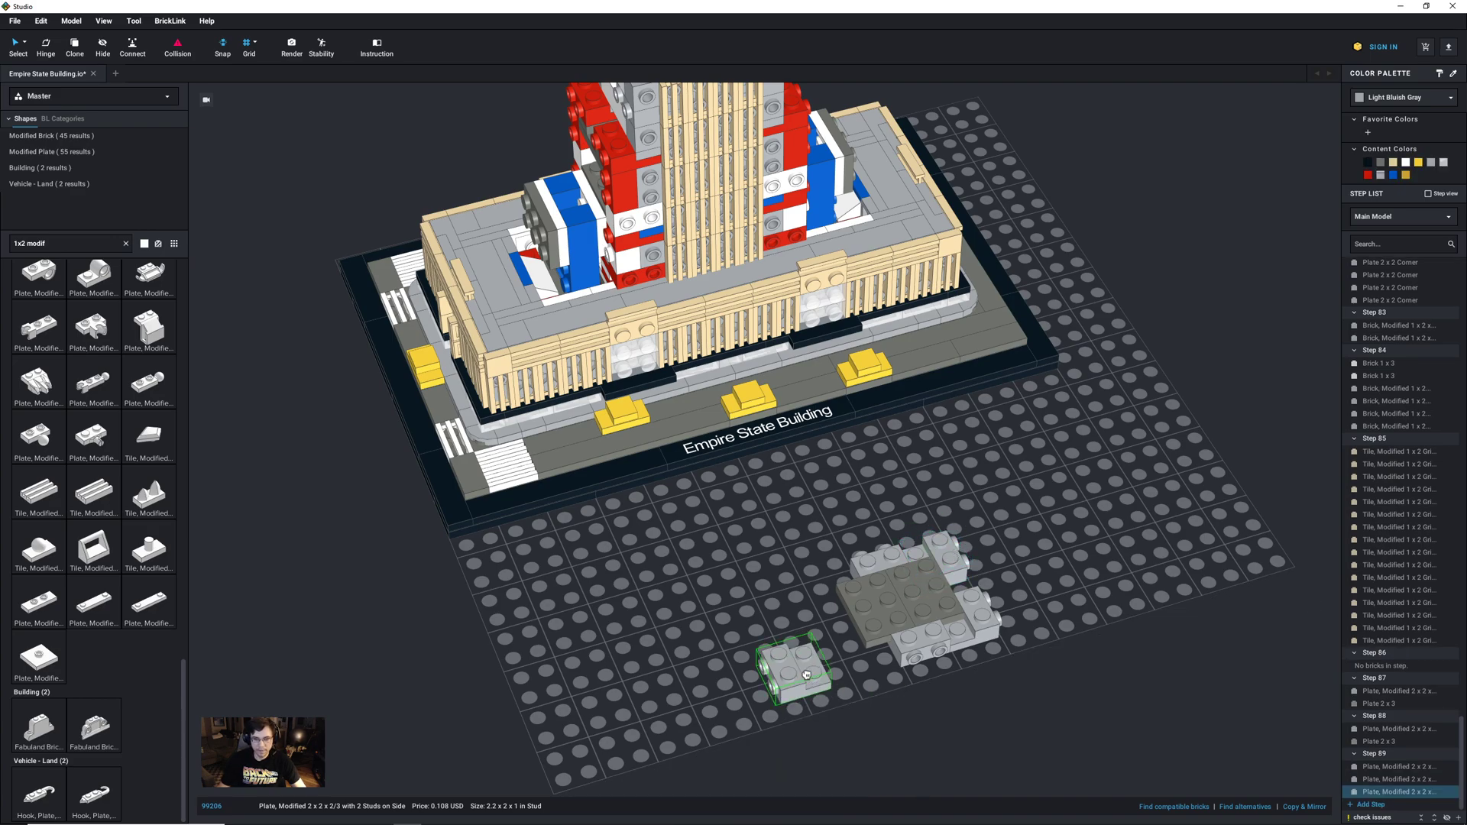
{"action": "left_click", "coordinate": [838, 683]}
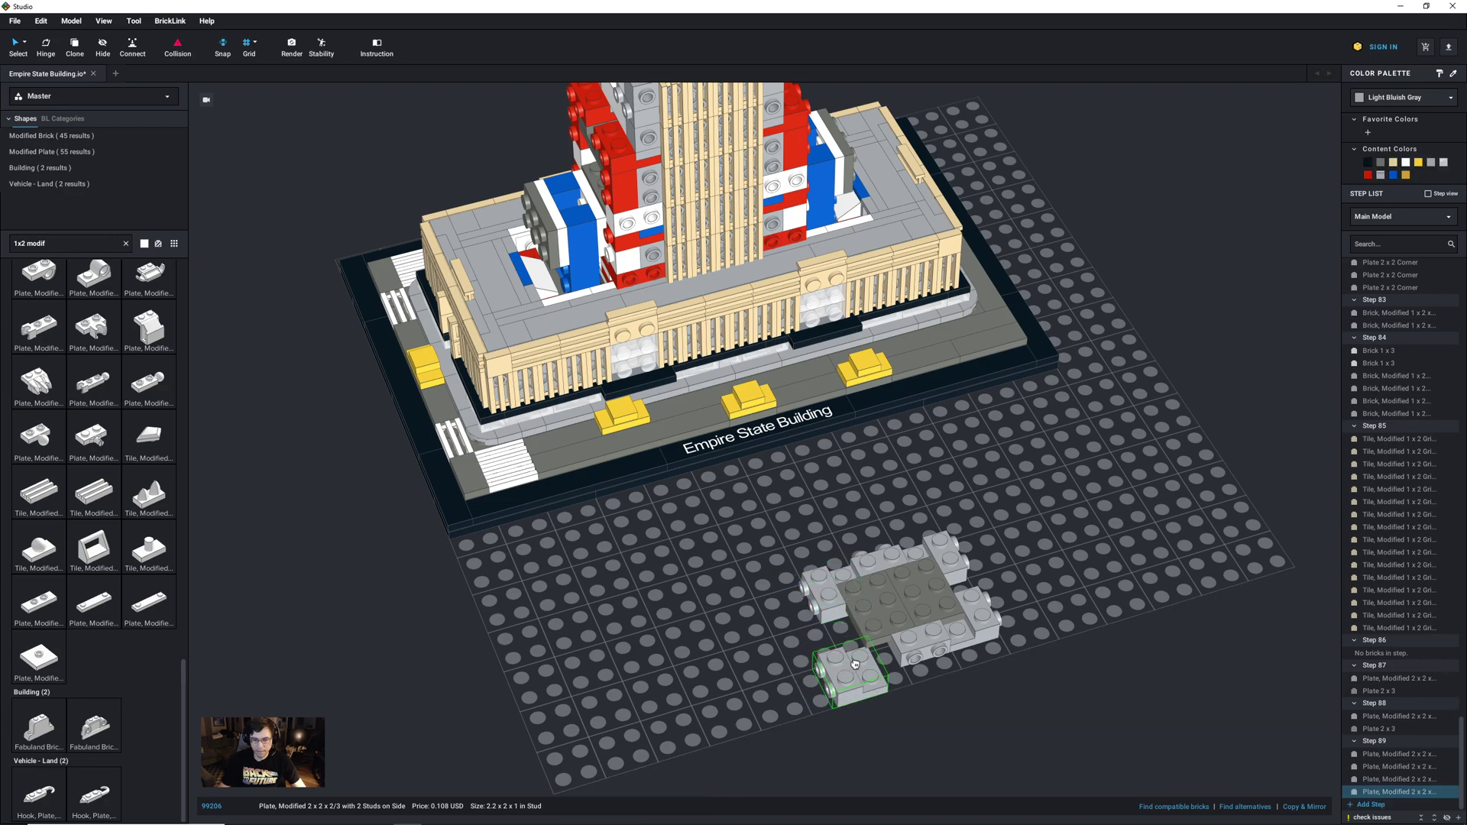
{"action": "key", "text": "Escape"}
{"action": "mouse_move", "coordinate": [1046, 733]}
{"action": "right_mouse_down"}
{"action": "mouse_move", "coordinate": [1031, 726]}
{"action": "mouse_move", "coordinate": [1041, 735]}
{"action": "right_mouse_up"}
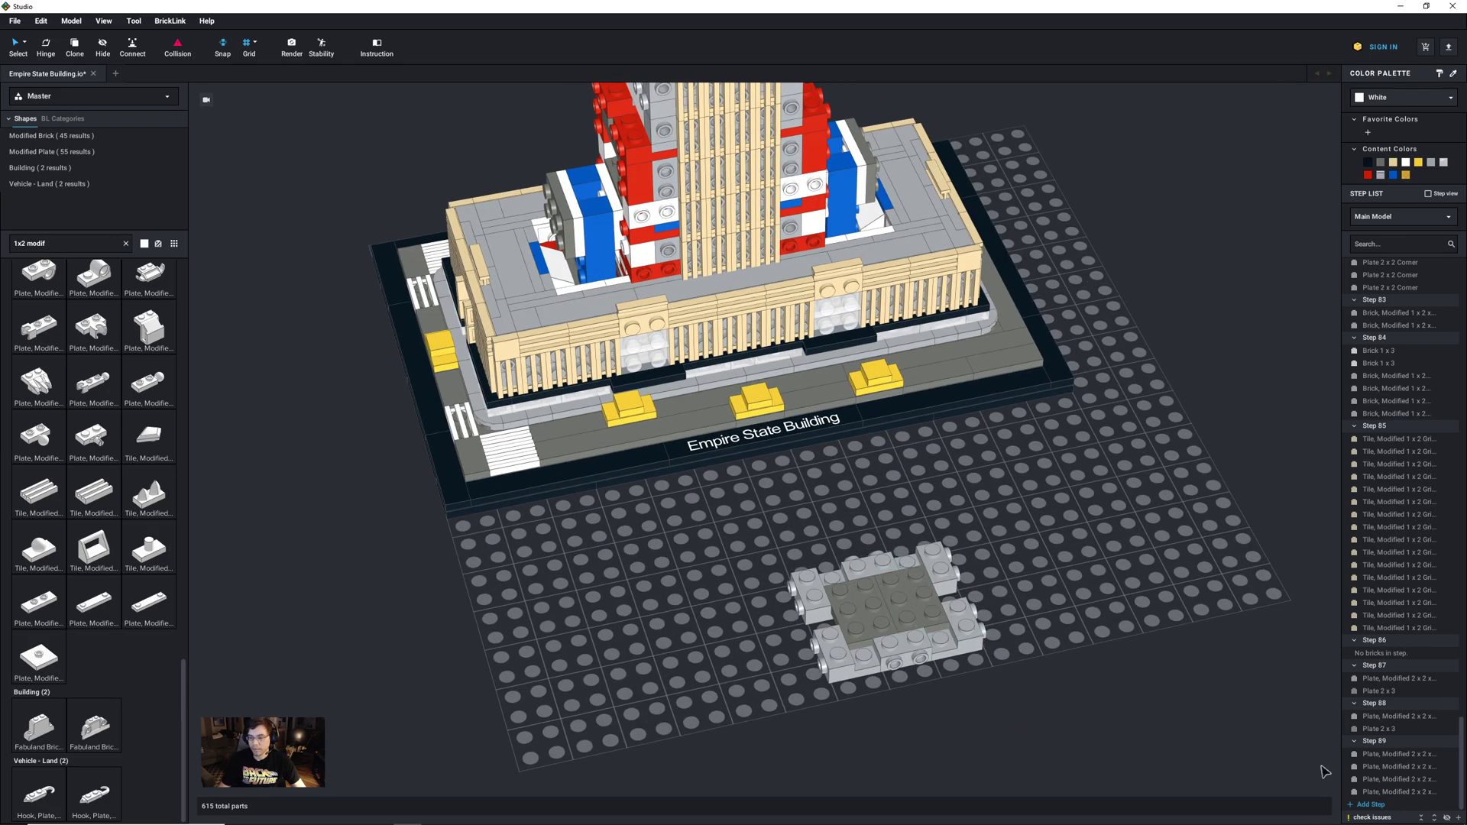
Step: Add a building step, find the 1x1 plate, place one beside the base and color it Light Bluish Gray
{"action": "left_click", "coordinate": [1372, 806]}
{"action": "triple_click", "coordinate": [58, 242]}
{"action": "type", "text": "1x1"}
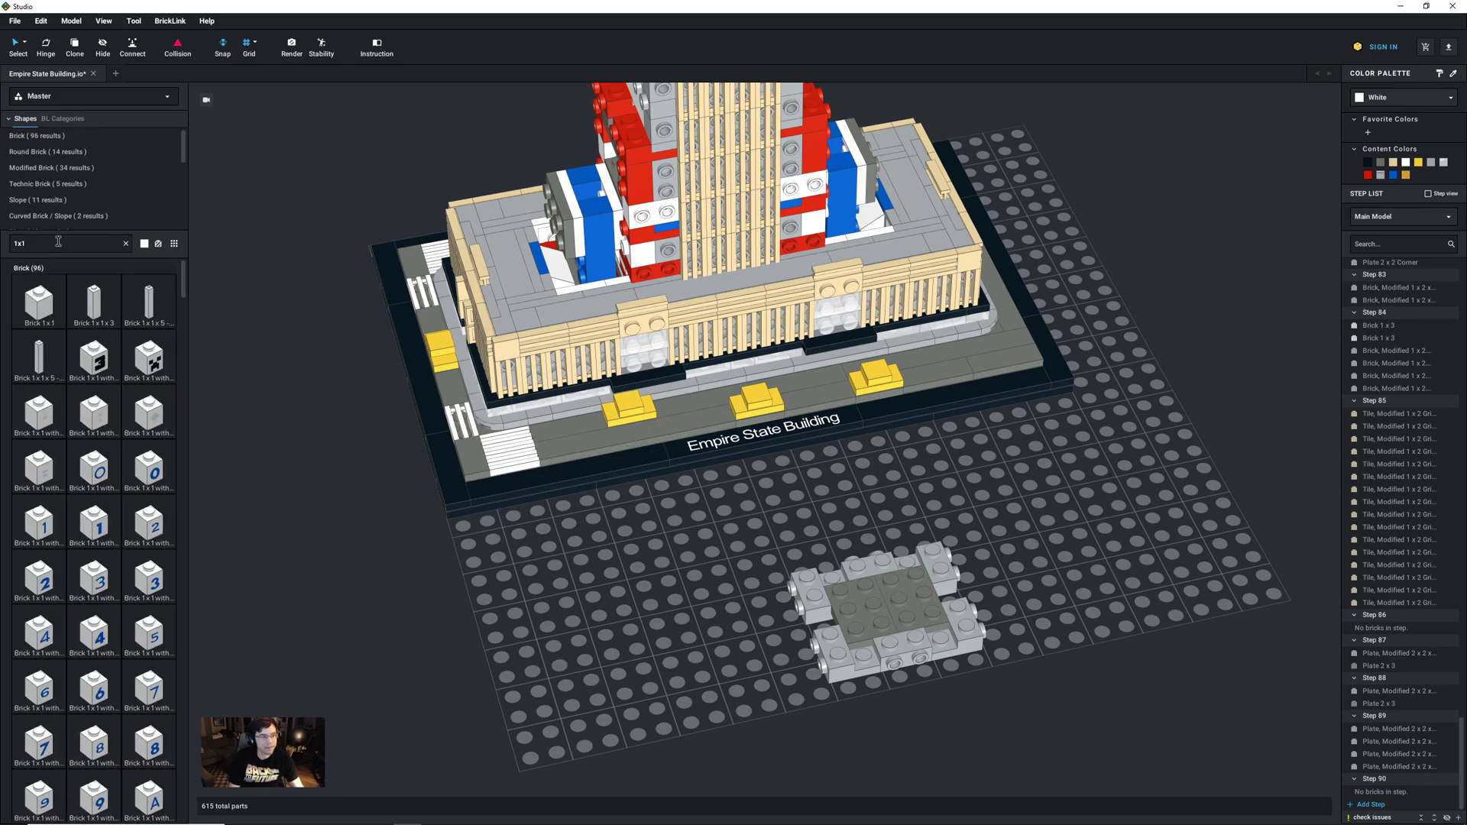
{"action": "type", "text": " plate"}
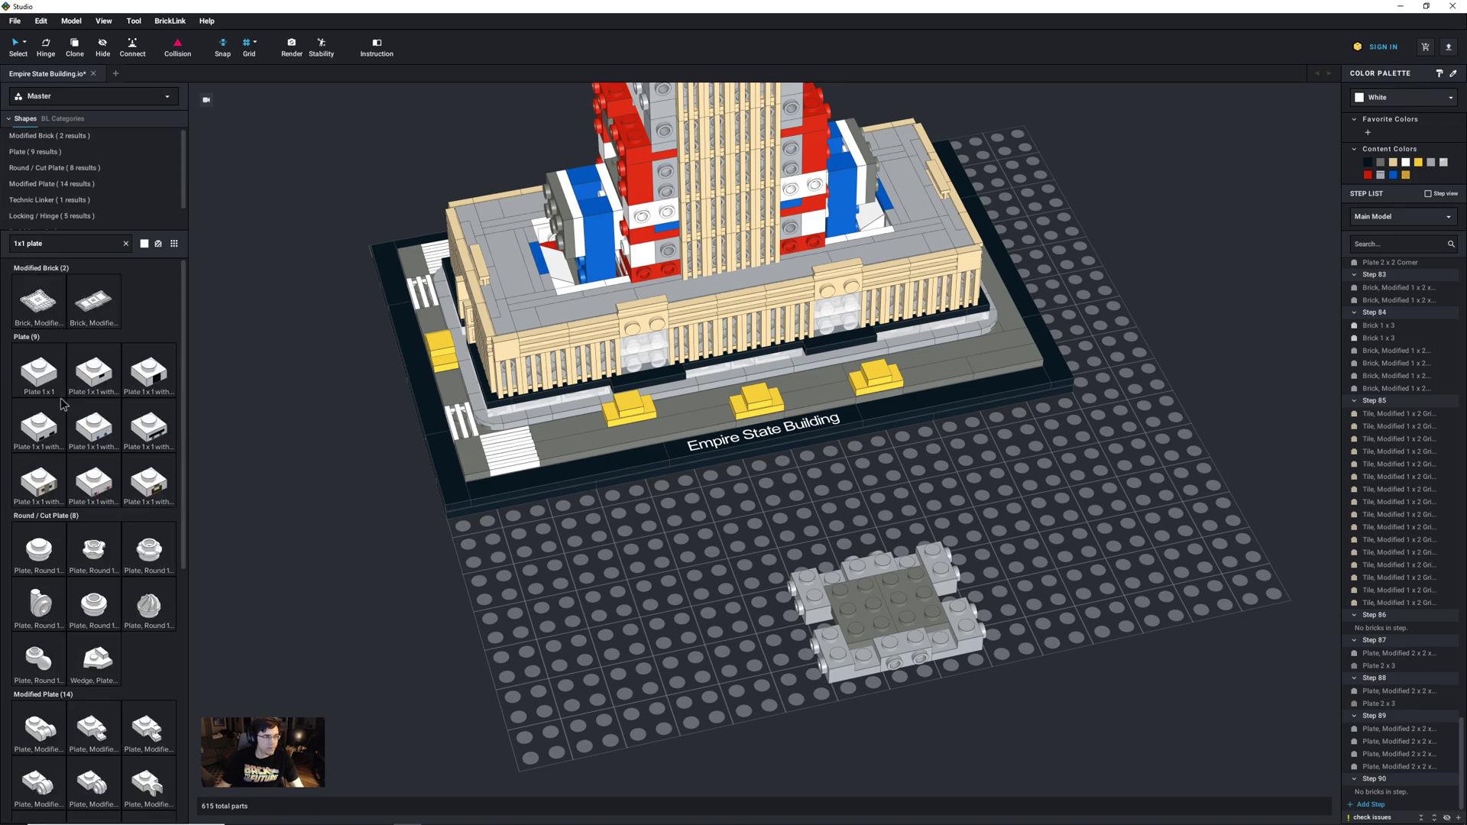
{"action": "left_click", "coordinate": [39, 372]}
{"action": "left_click", "coordinate": [945, 723]}
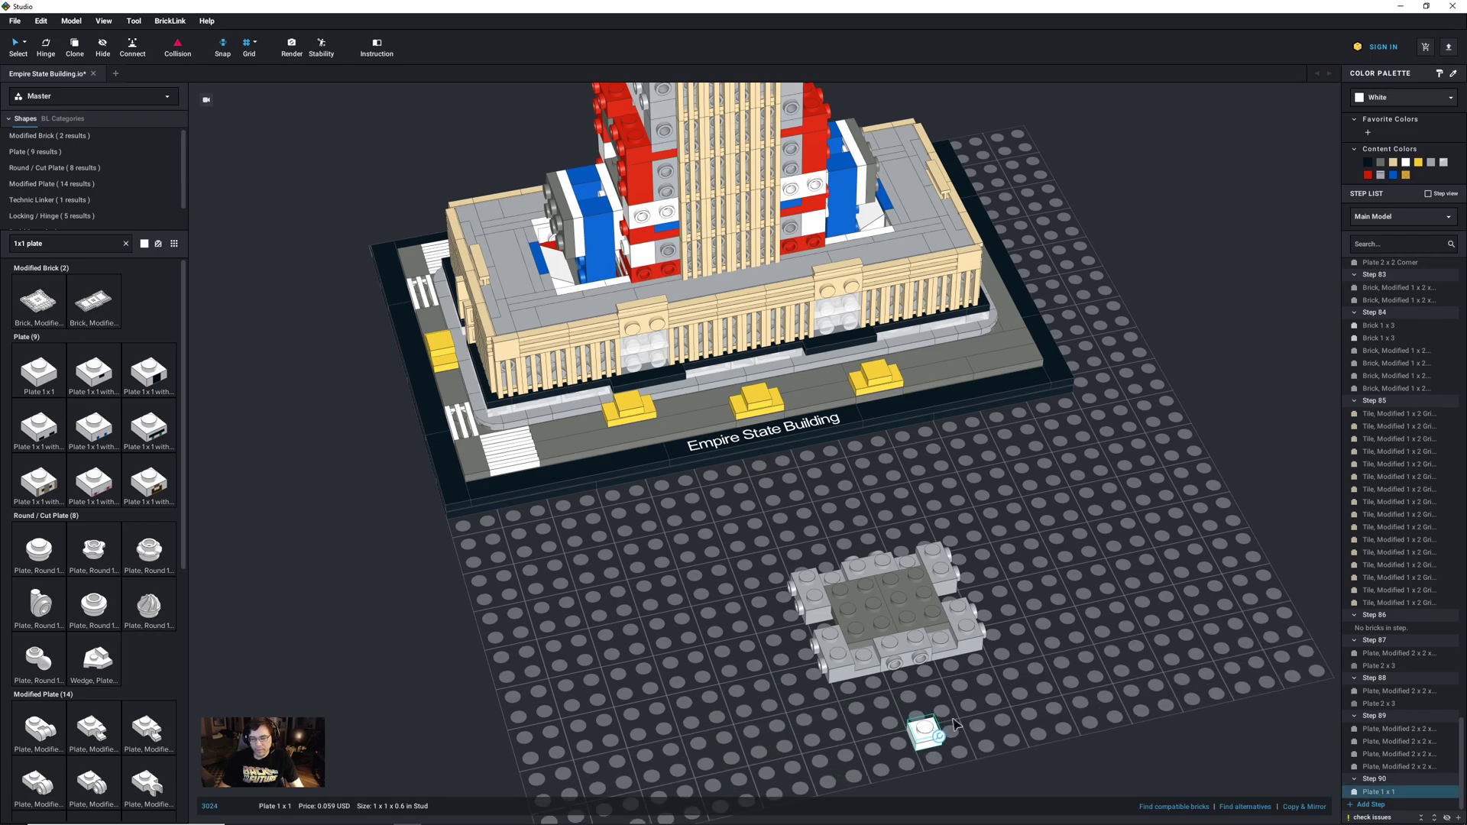
{"action": "left_click", "coordinate": [1432, 163]}
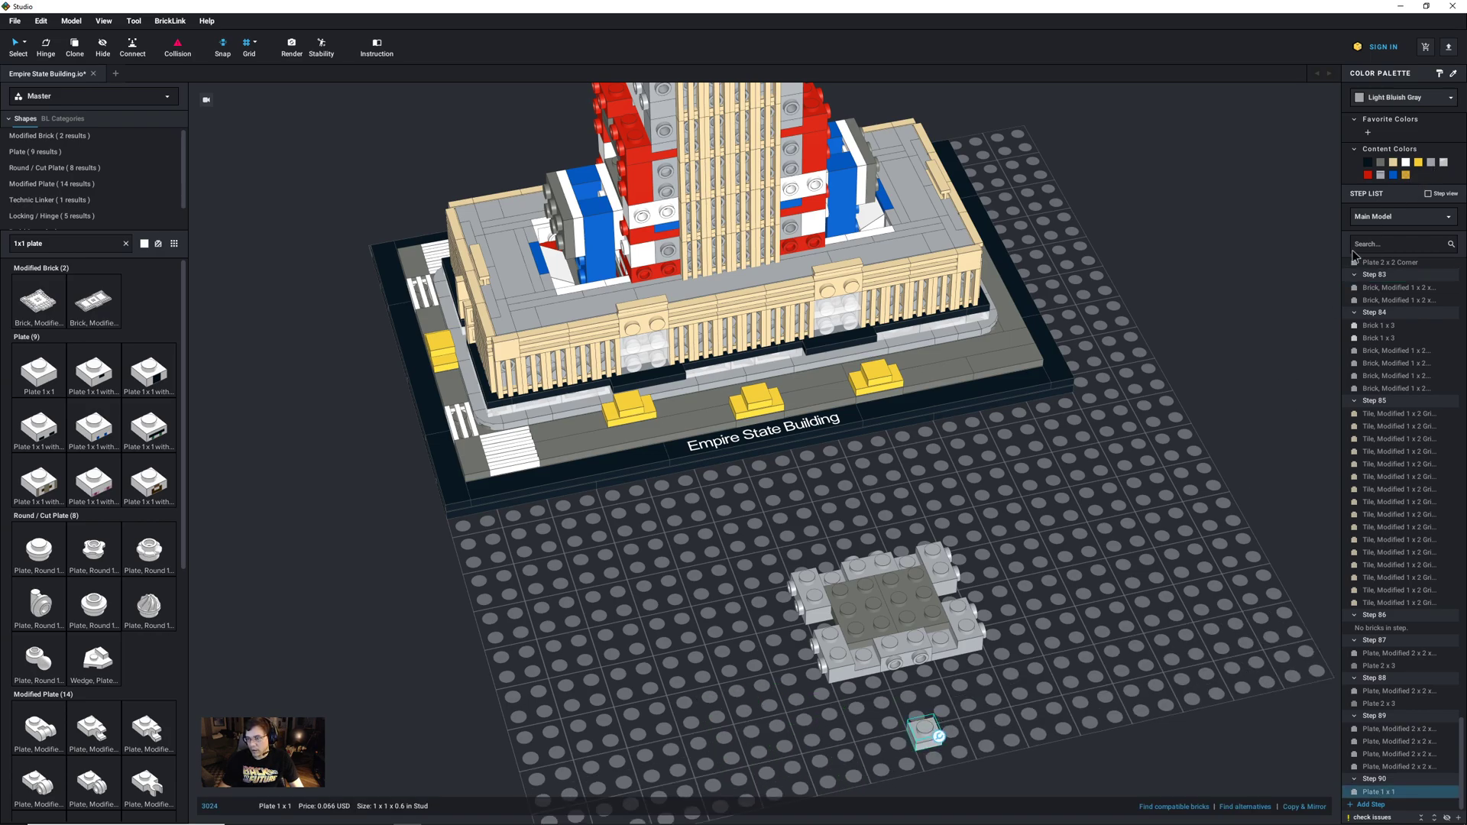
Step: Fill the four gaps along the base's two long edges with the 1 x 1 plate and three copies of it
{"action": "left_click_drag", "start_coordinate": [928, 735], "coordinate": [928, 648]}
{"action": "key", "text": "ctrl+v"}
{"action": "left_click", "coordinate": [864, 651]}
{"action": "key", "text": "ctrl+v"}
{"action": "left_click", "coordinate": [835, 577]}
{"action": "key", "text": "ctrl+v"}
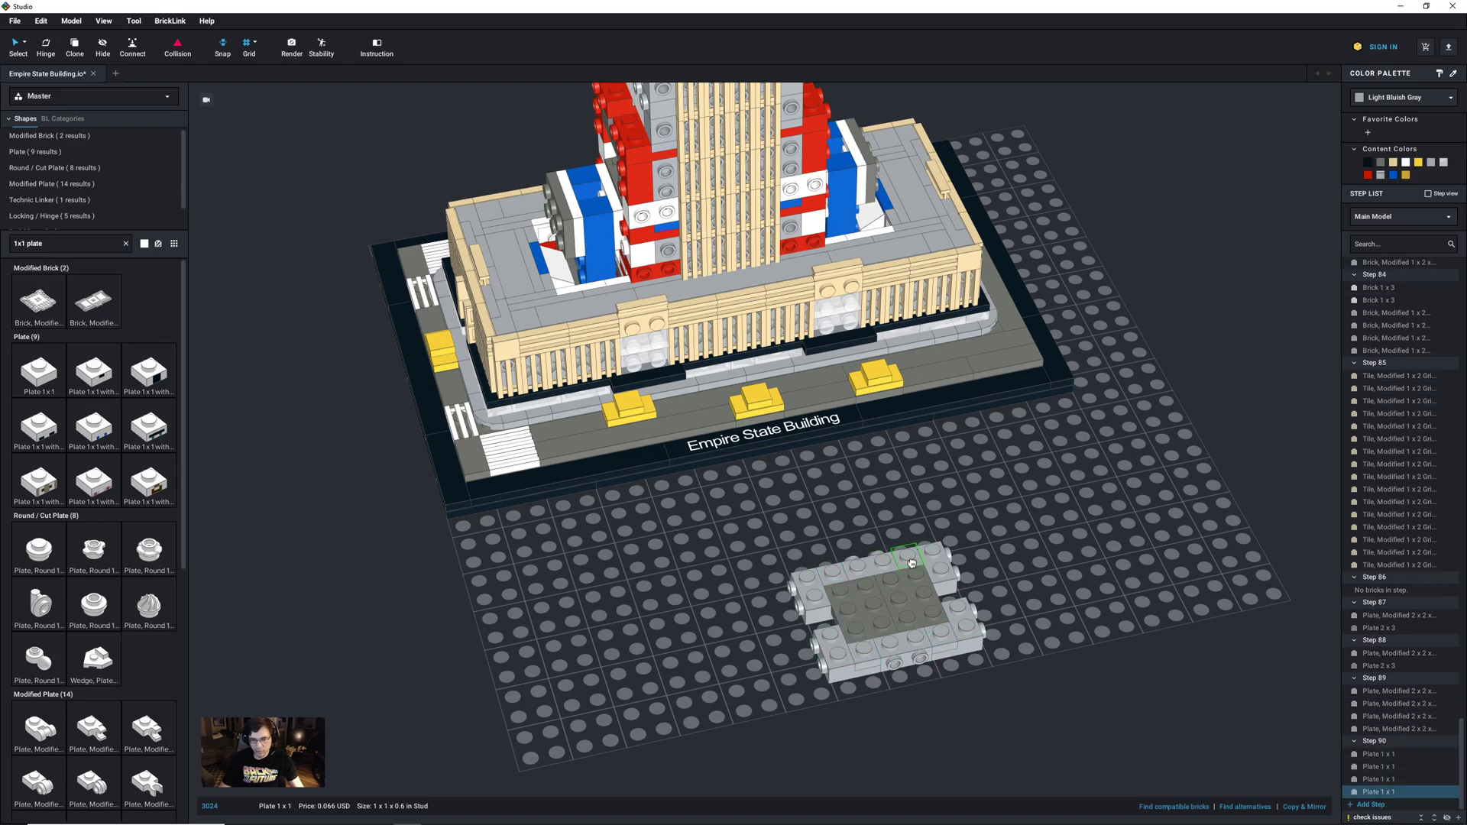
{"action": "left_click", "coordinate": [909, 567]}
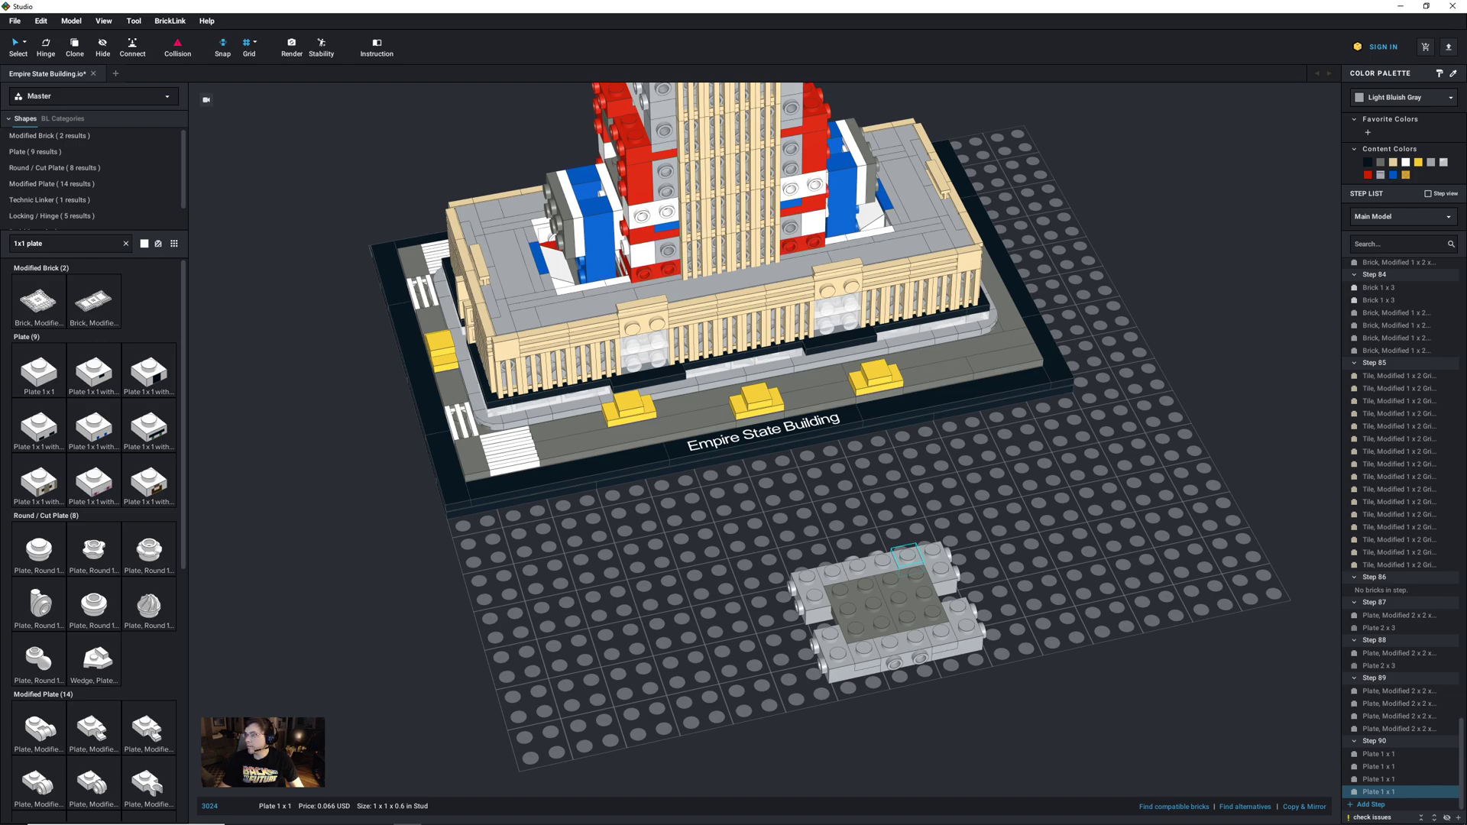
Step: Add a building step and place a white 2 x 3 brick across the middle of the dark gray plates
{"action": "left_click", "coordinate": [1370, 805]}
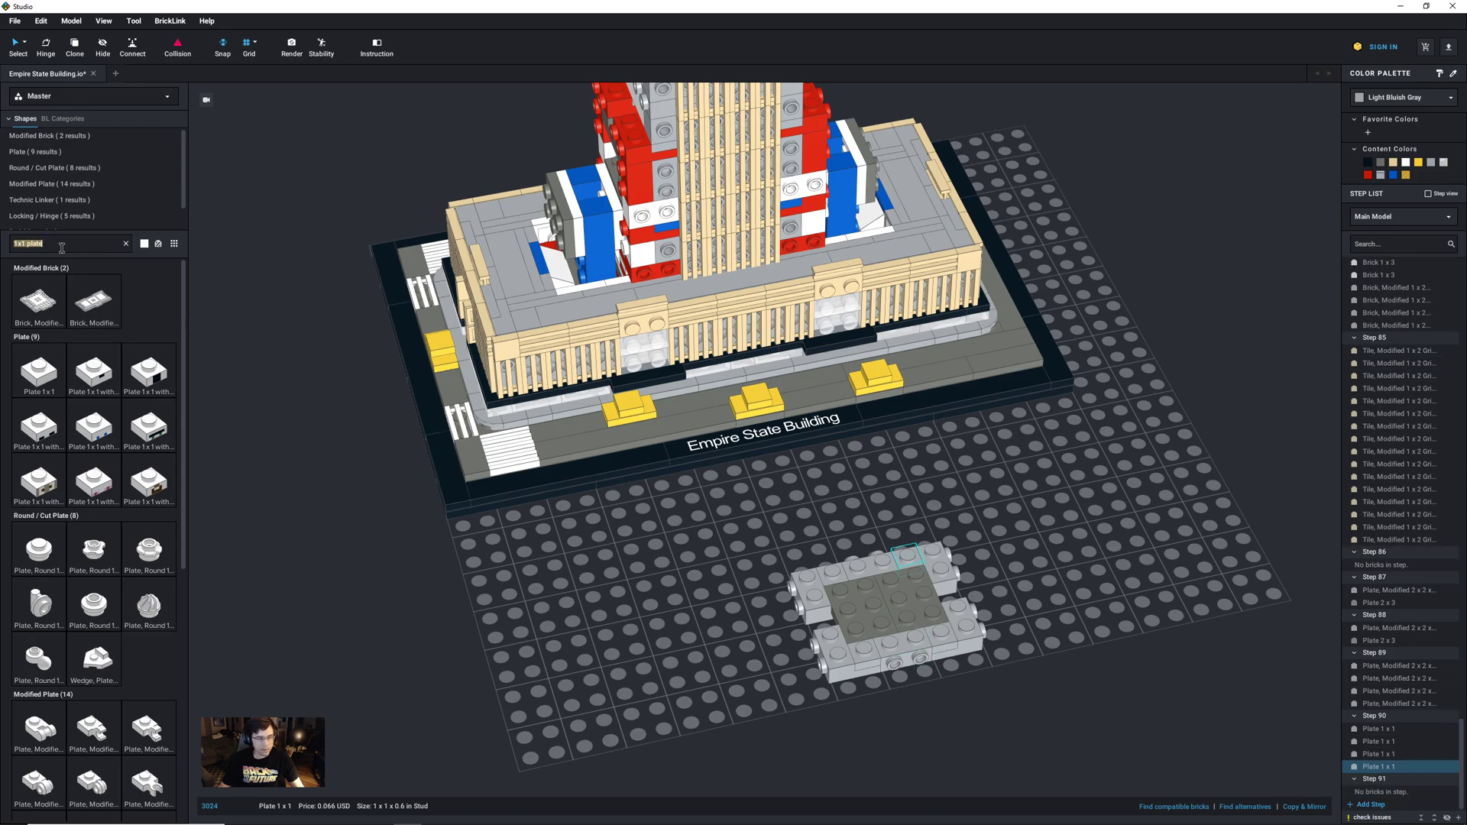
{"action": "type", "text": "1x3"}
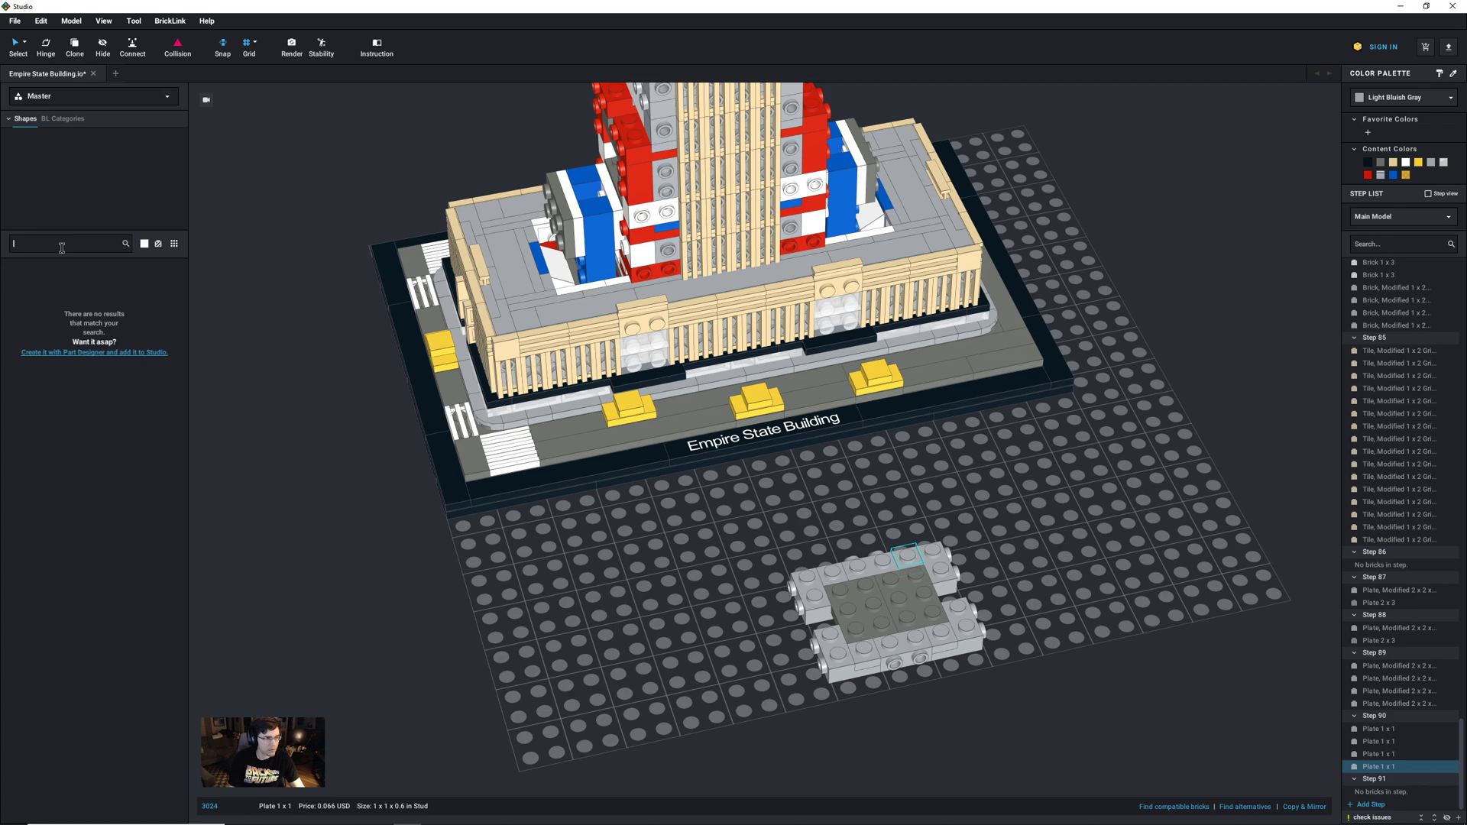
{"action": "type", "text": "2x3"}
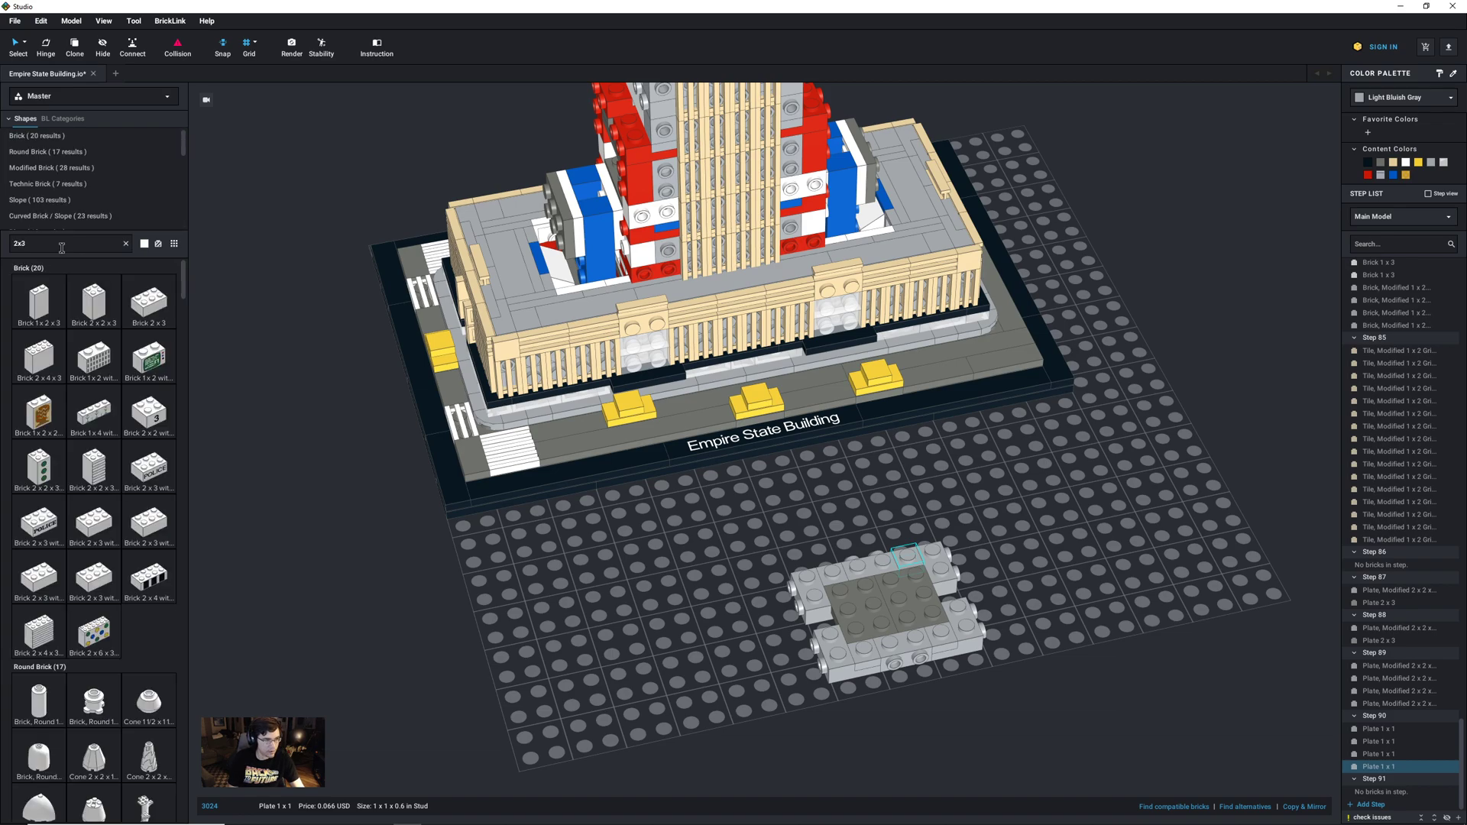
{"action": "left_click", "coordinate": [149, 301]}
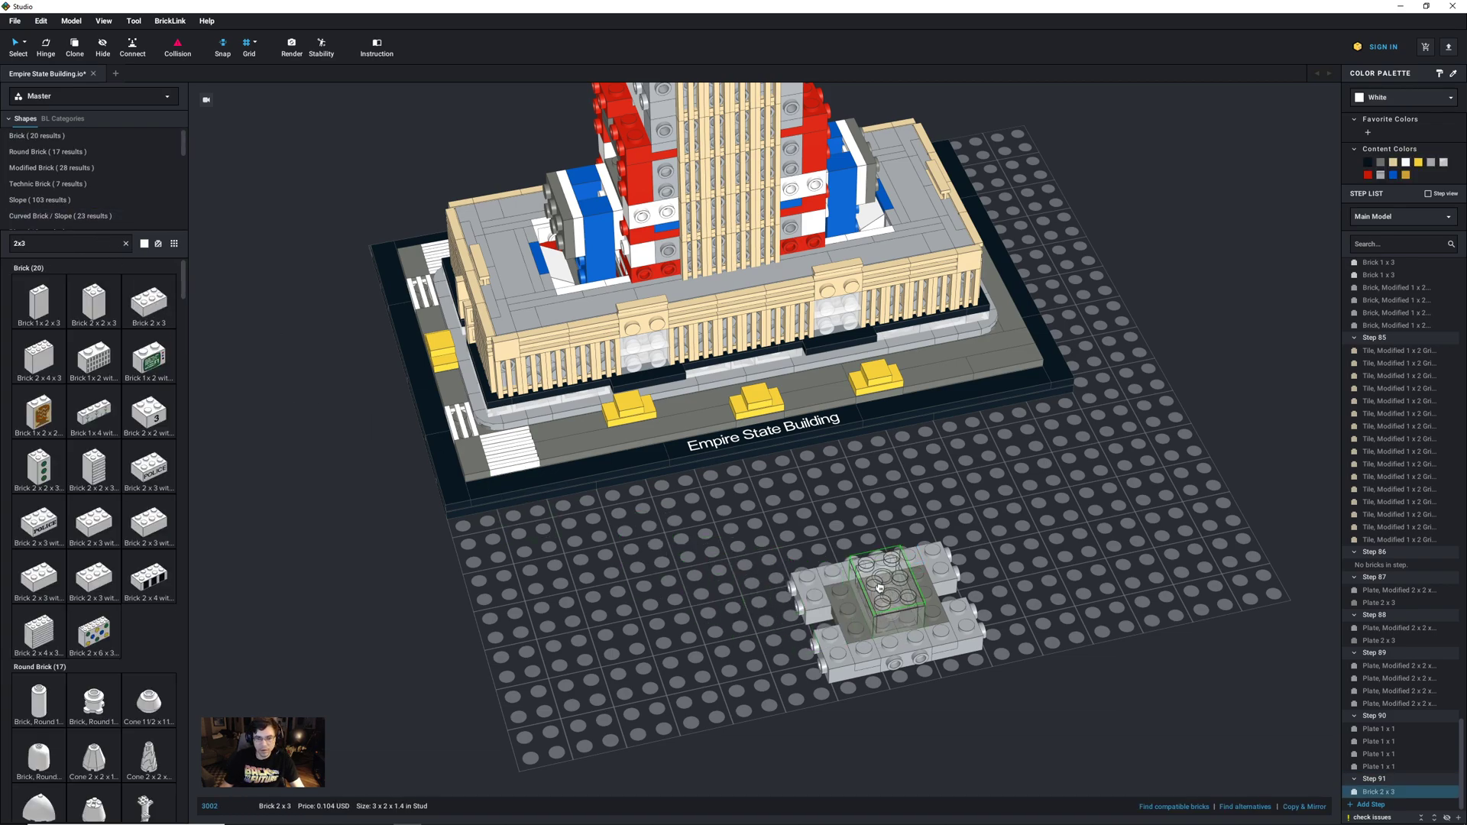
{"action": "left_click", "coordinate": [881, 588]}
{"action": "left_click", "coordinate": [888, 591]}
{"action": "left_click", "coordinate": [885, 590]}
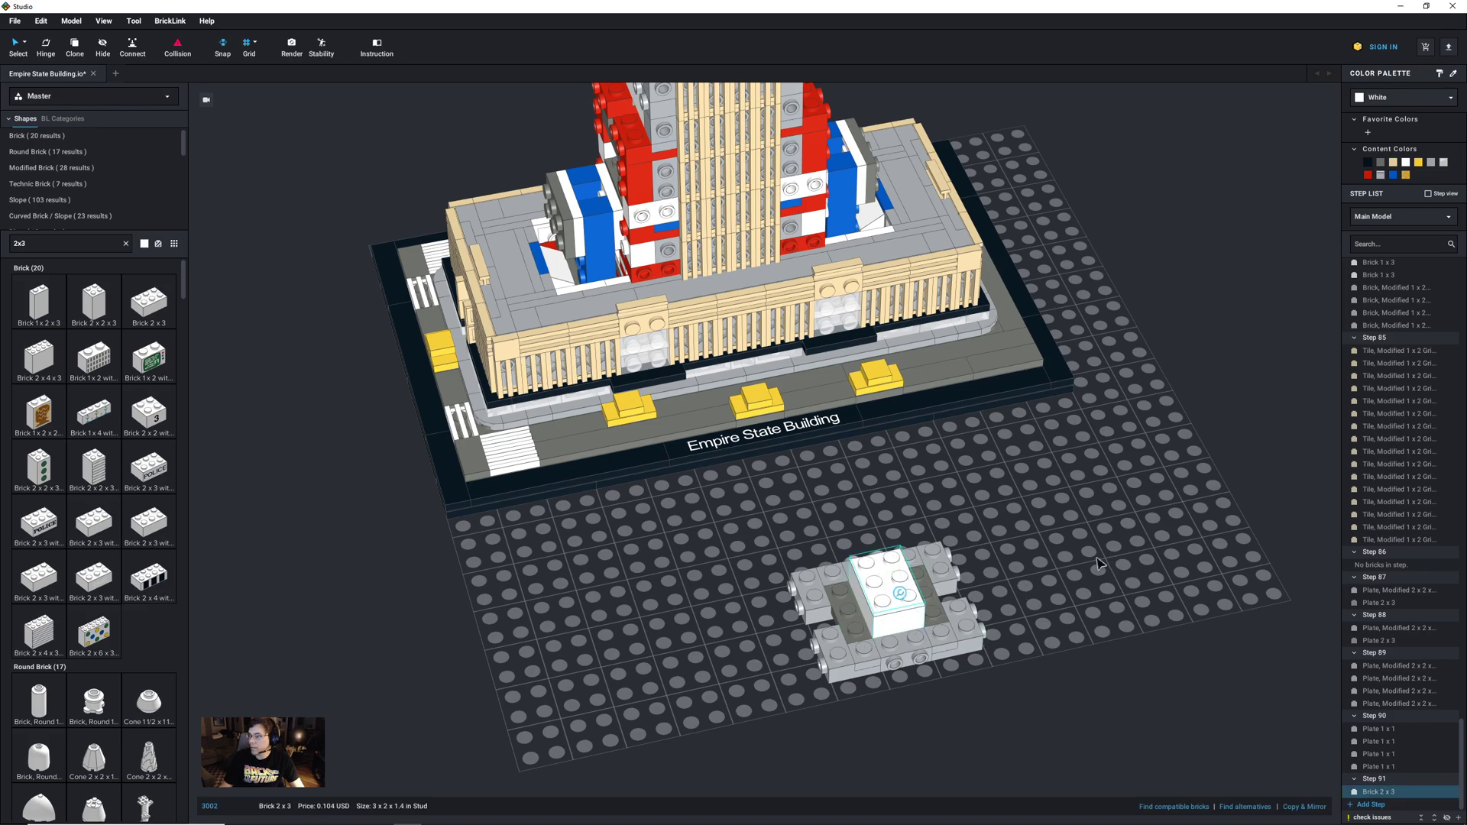
Step: Add a building step and paste a dark bluish gray 2 x 3 plate on each side of the white brick
{"action": "left_click", "coordinate": [1366, 805]}
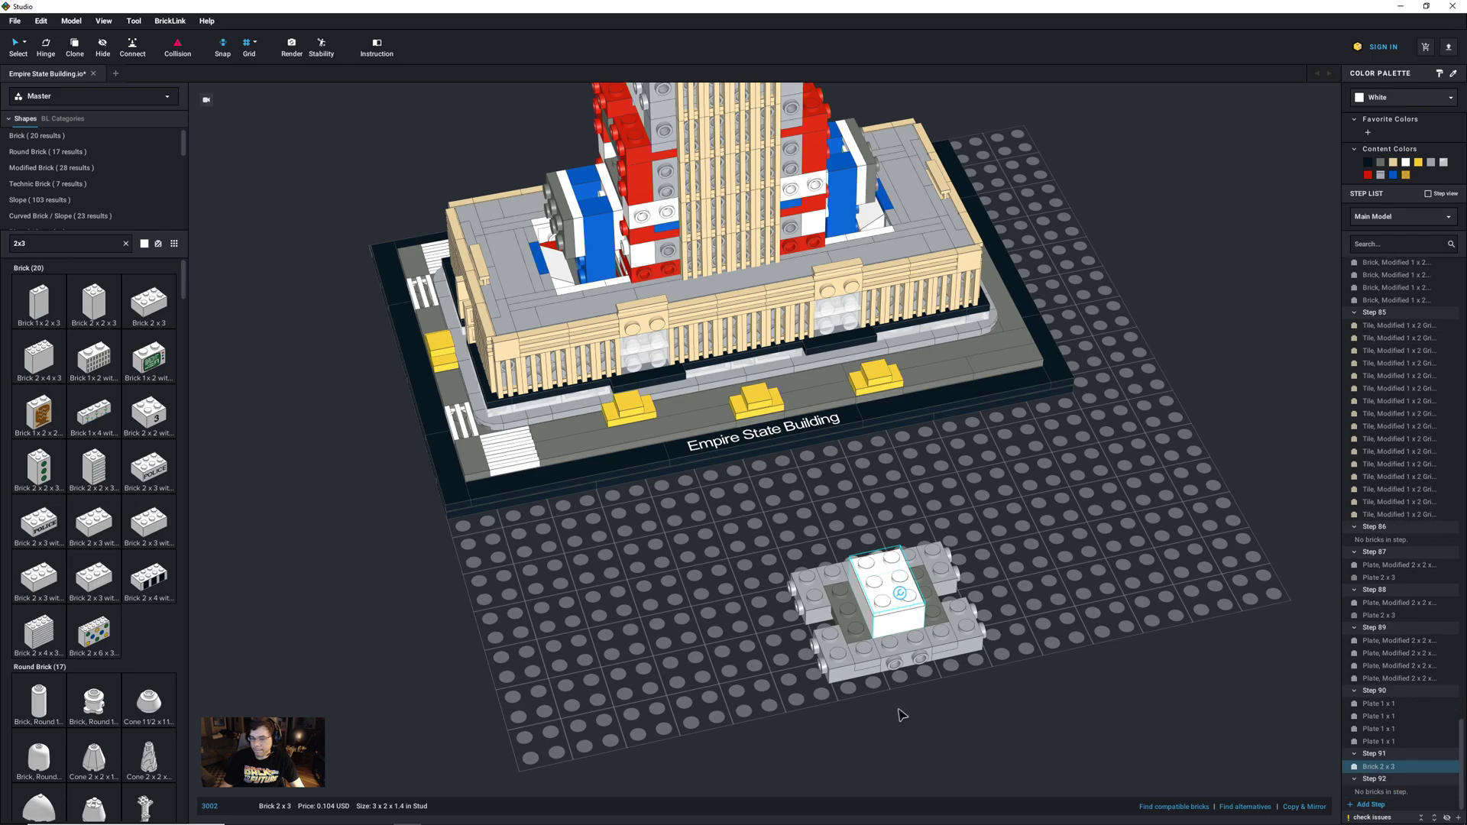
{"action": "left_click", "coordinate": [862, 636]}
{"action": "key", "text": "ctrl+c"}
{"action": "key", "text": "ctrl+v"}
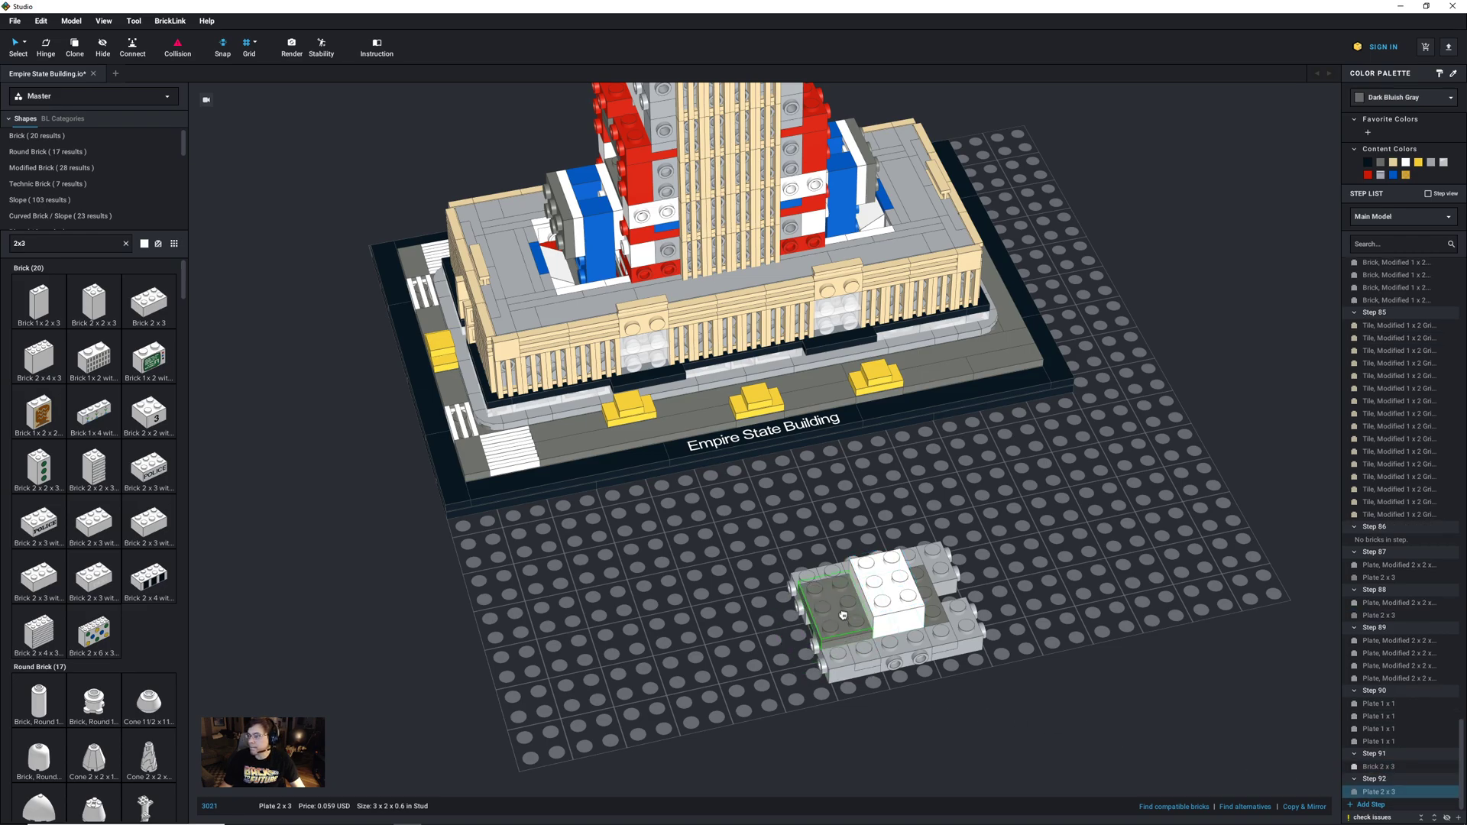
{"action": "left_click", "coordinate": [975, 618]}
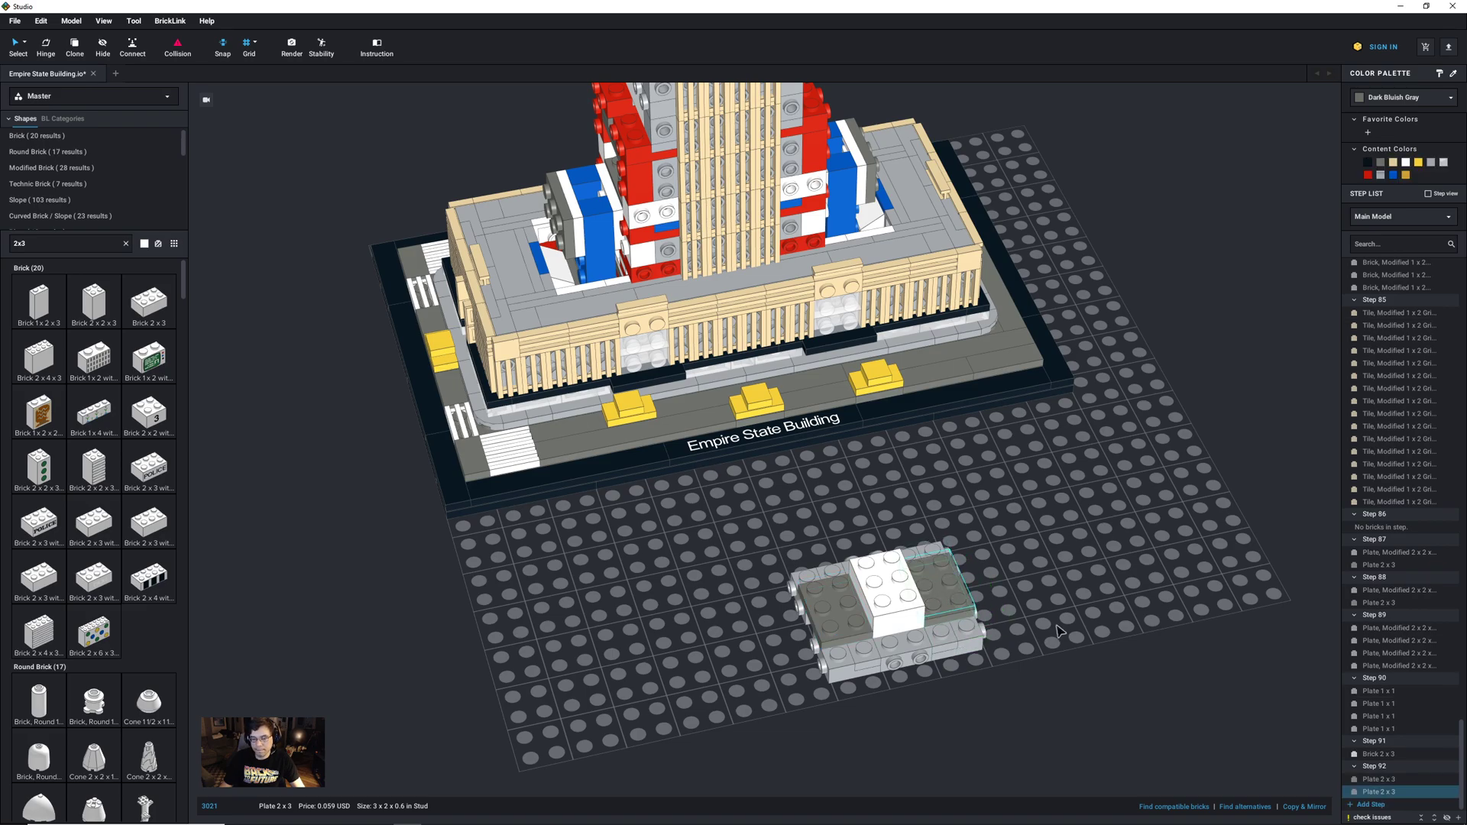
Step: Add a building step and paste three light bluish gray 1 x 2 side-stud bricks from the tower along the base's near edge
{"action": "left_click", "coordinate": [1370, 804]}
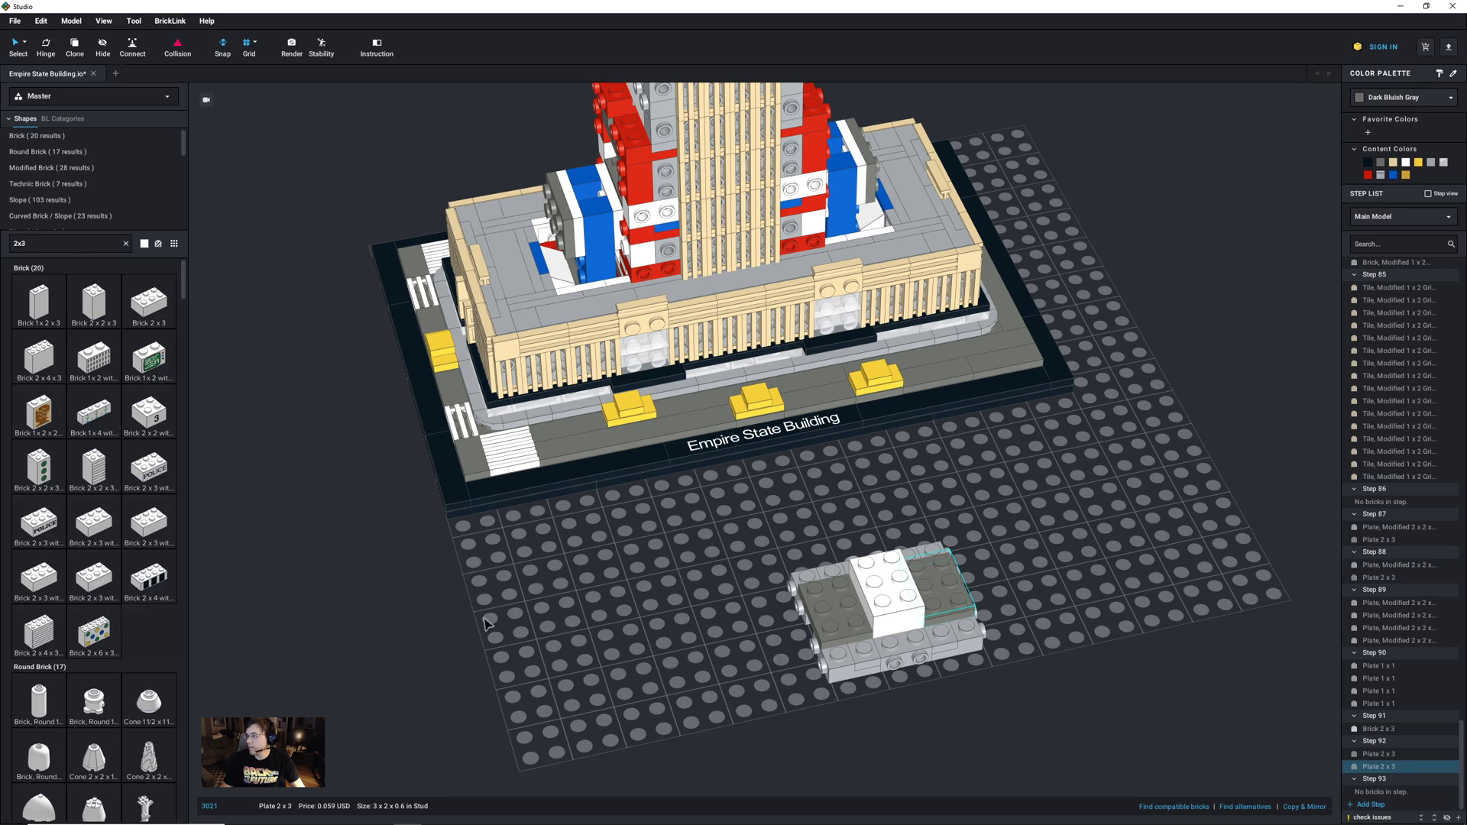
{"action": "left_click", "coordinate": [669, 250]}
{"action": "key", "text": "ctrl+v"}
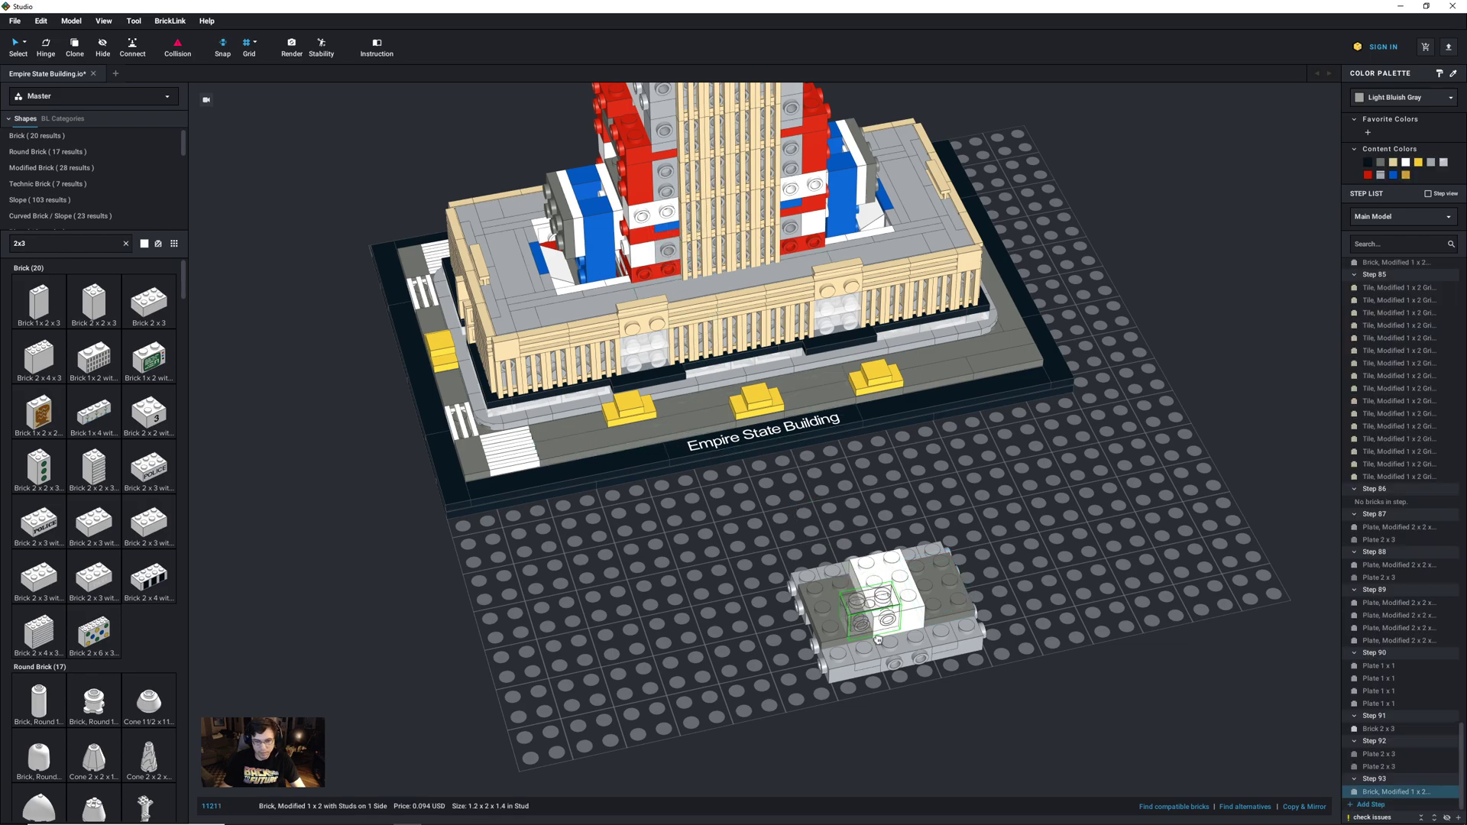
{"action": "left_click", "coordinate": [870, 648]}
{"action": "key", "text": "ctrl+v"}
{"action": "left_click", "coordinate": [911, 631]}
{"action": "key", "text": "ctrl+v"}
{"action": "left_click", "coordinate": [953, 623]}
Step: Paste three more light bluish gray 1 x 2 side-stud bricks along the base's far edge
{"action": "key", "text": "ctrl+v"}
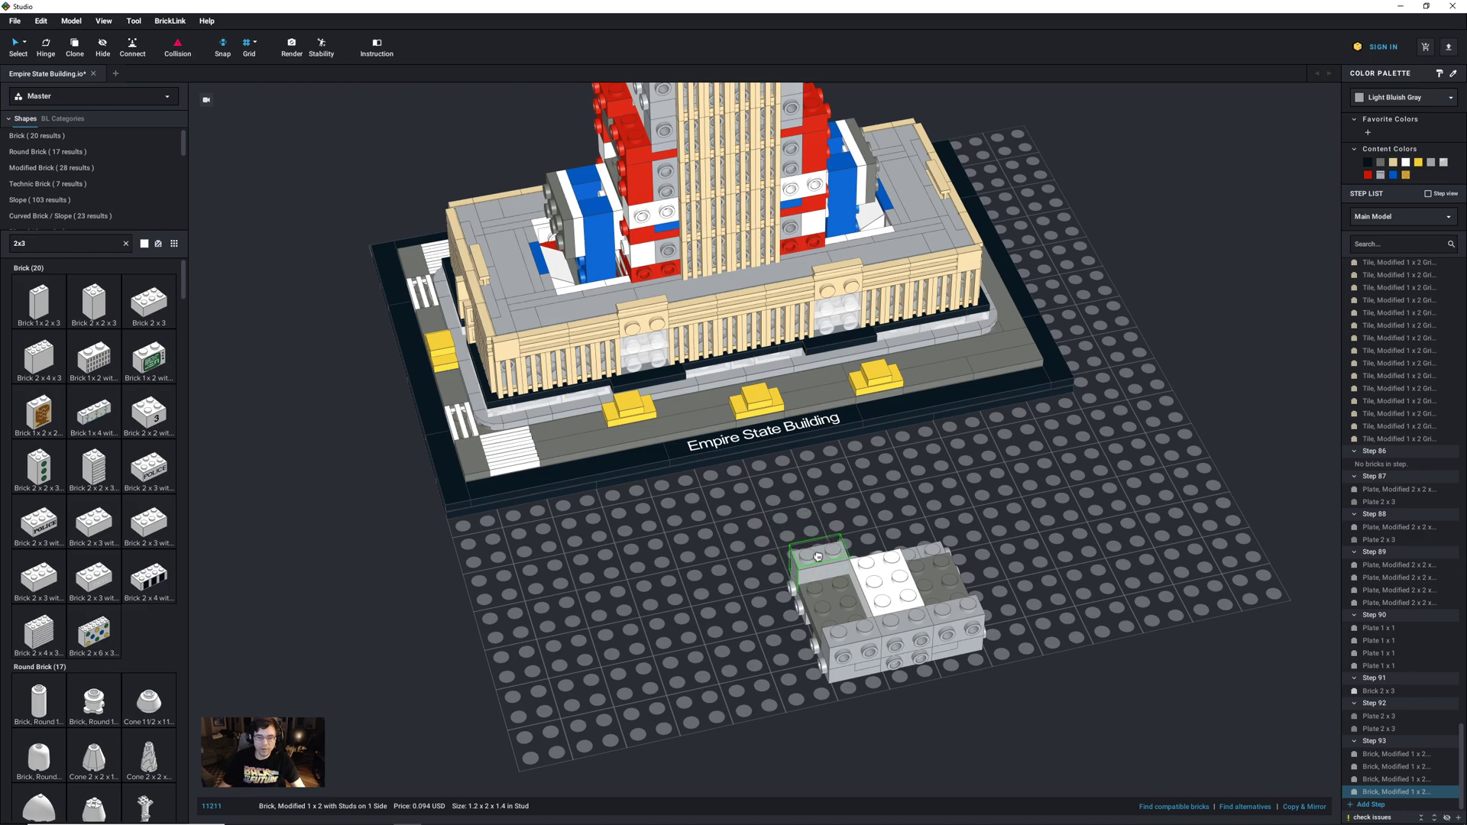
{"action": "key", "text": "ctrl+v"}
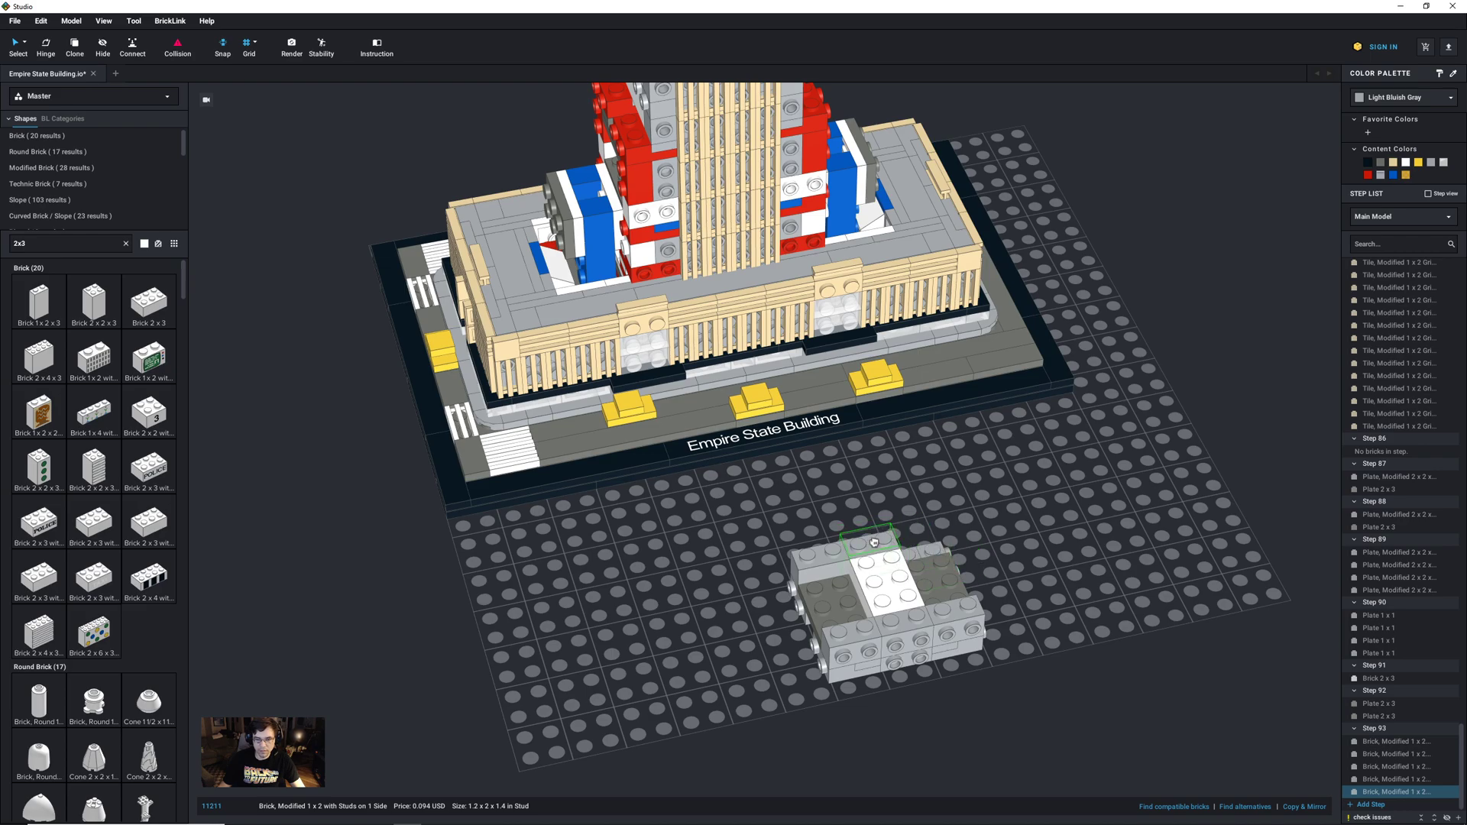
{"action": "left_click", "coordinate": [880, 546]}
{"action": "key", "text": "ctrl+v"}
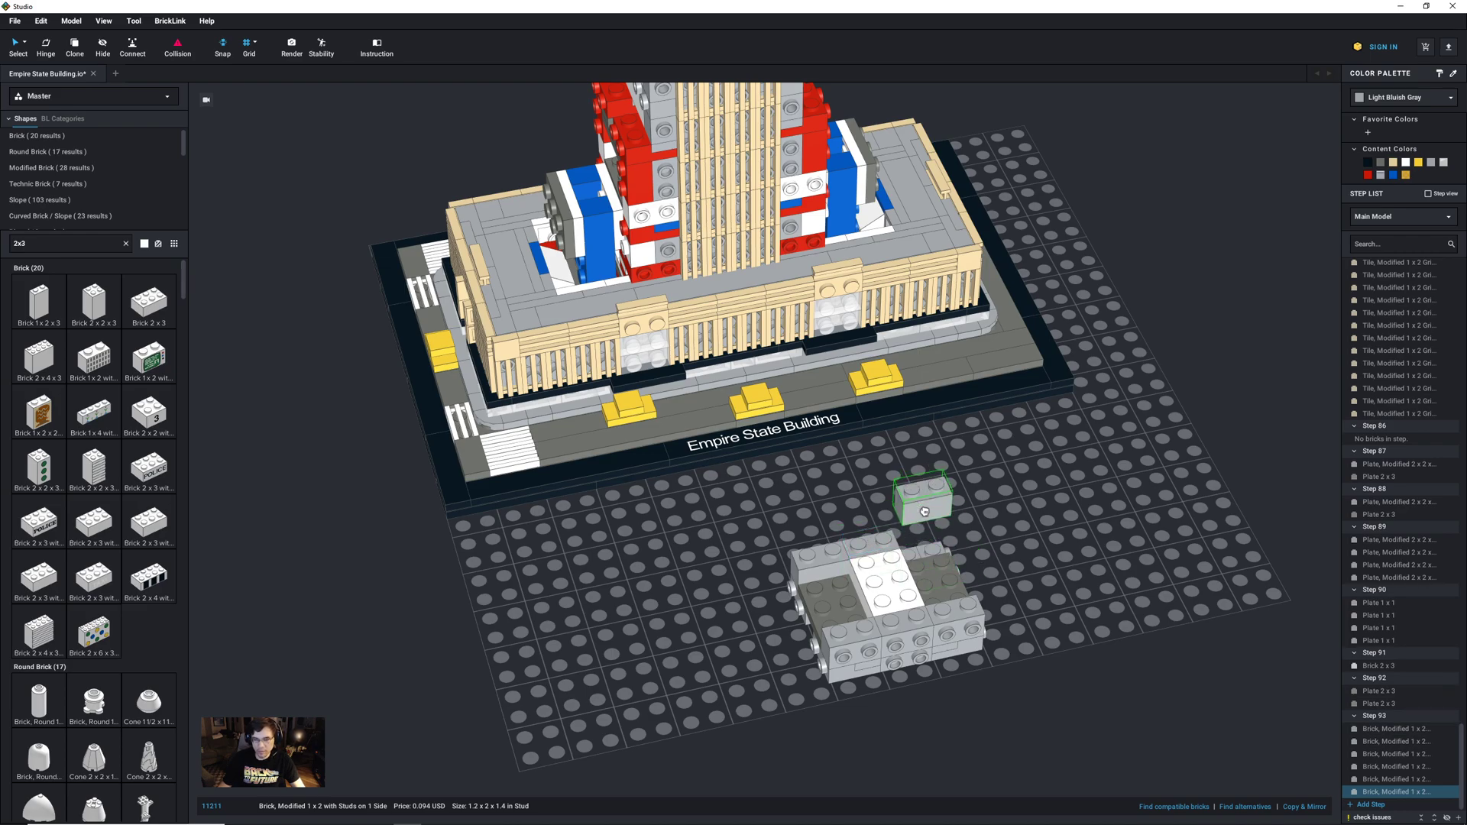
{"action": "left_click", "coordinate": [925, 535]}
{"action": "left_click", "coordinate": [1041, 567]}
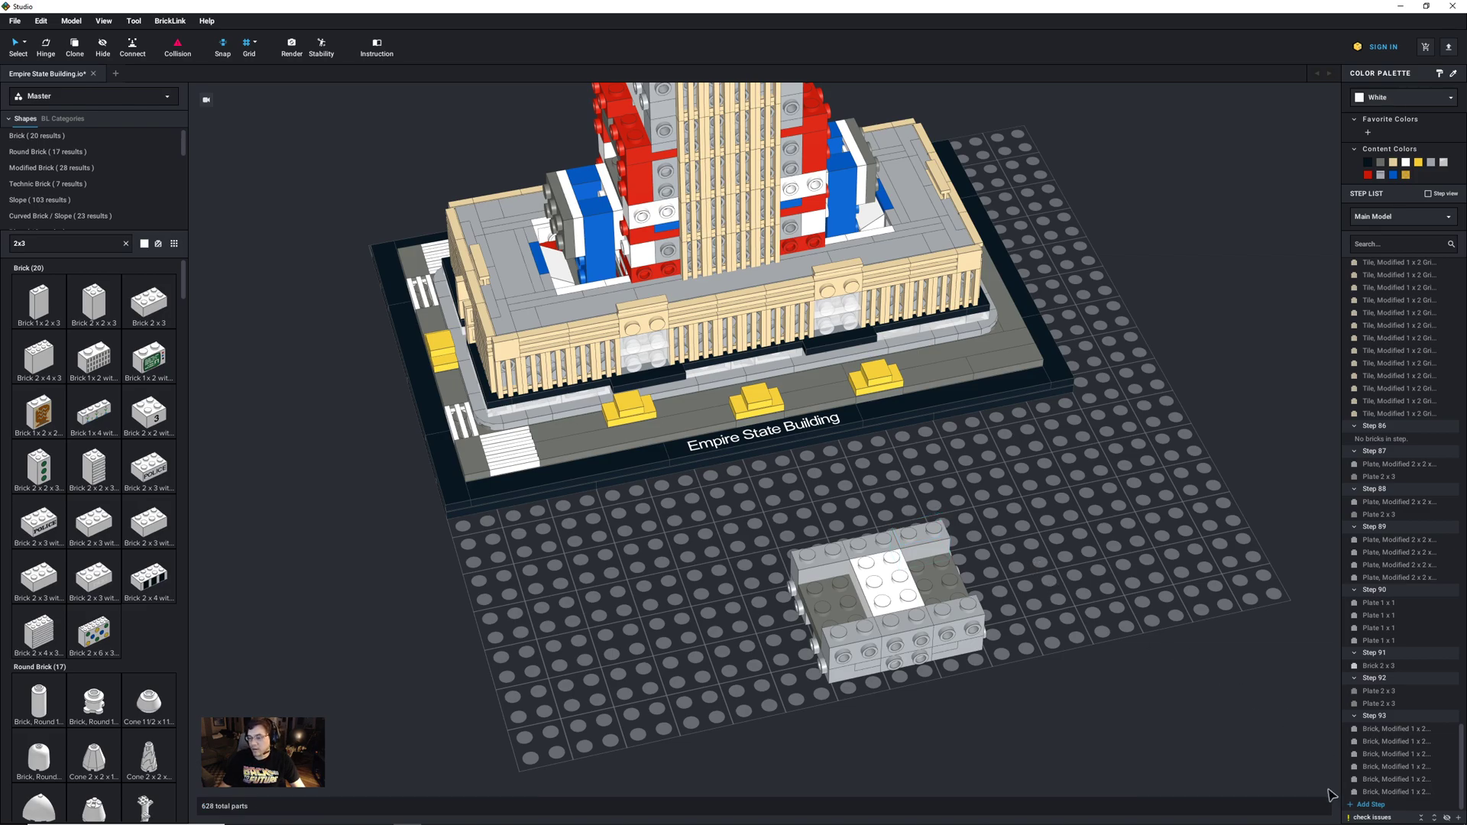
Step: Add a building step, find the 2 x 3 tile in the parts library and place it on the open baseplate
{"action": "left_click", "coordinate": [1372, 805]}
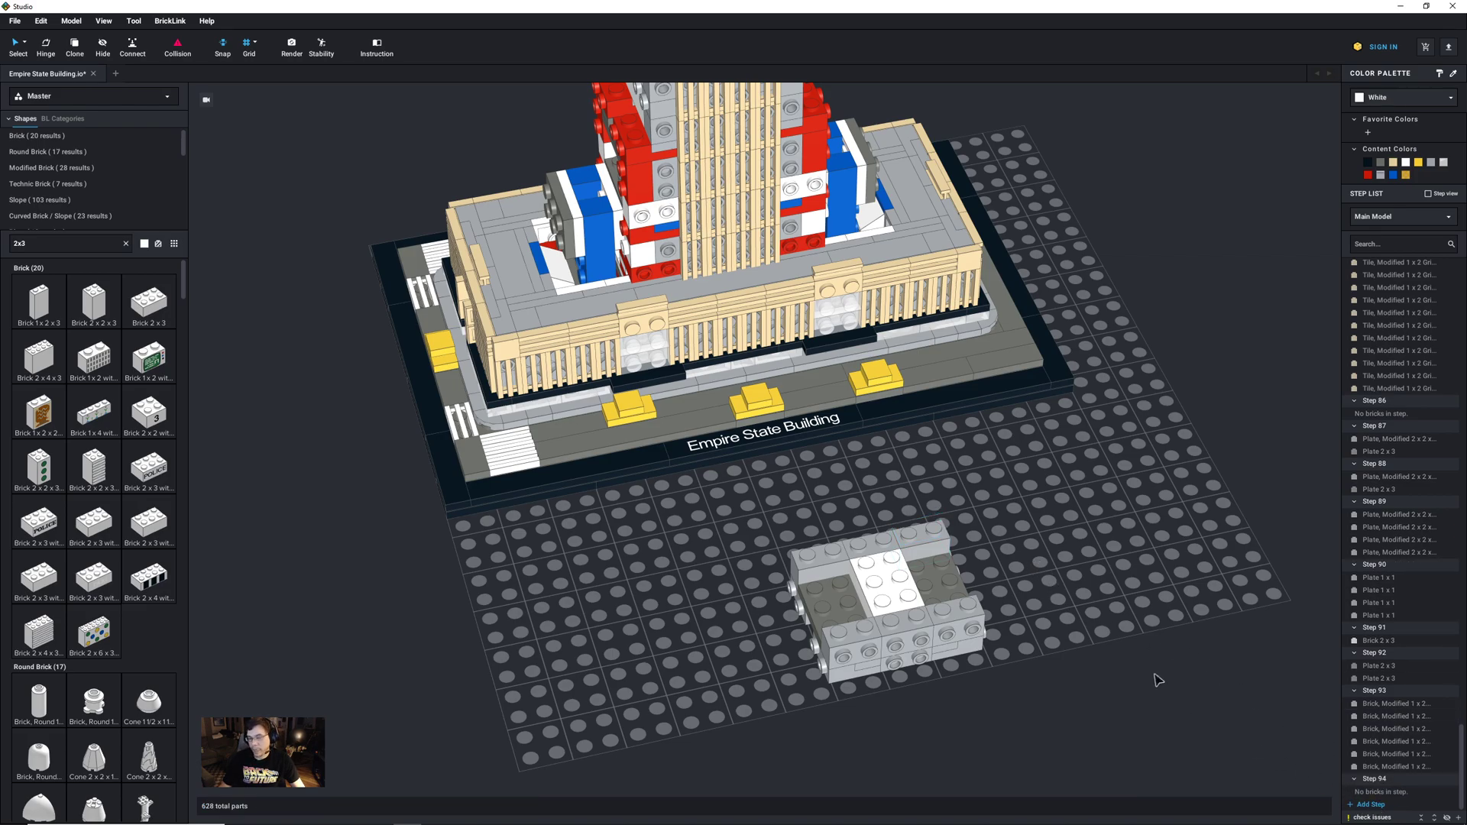
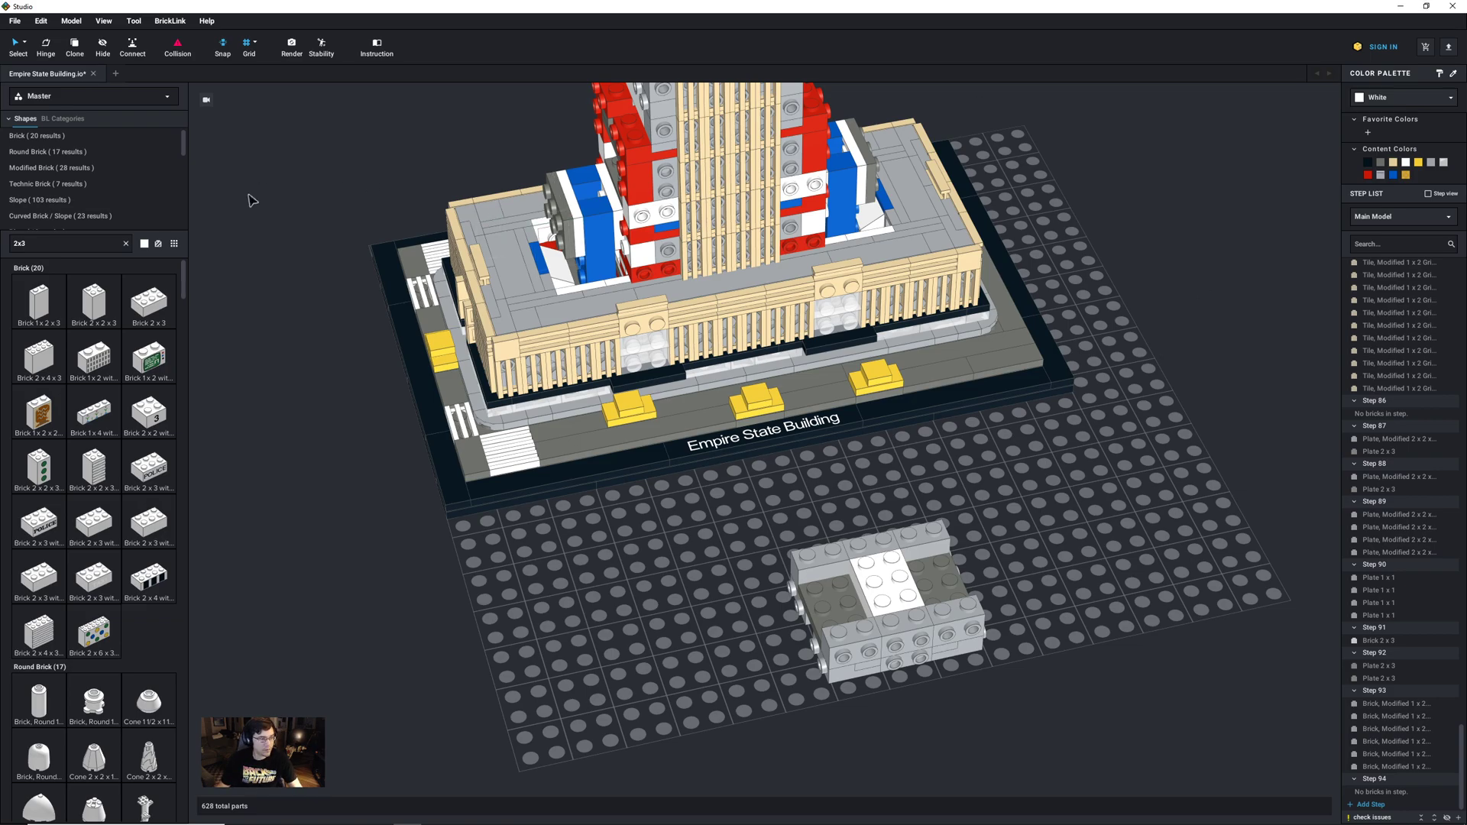
{"action": "type", "text": "3 t"}
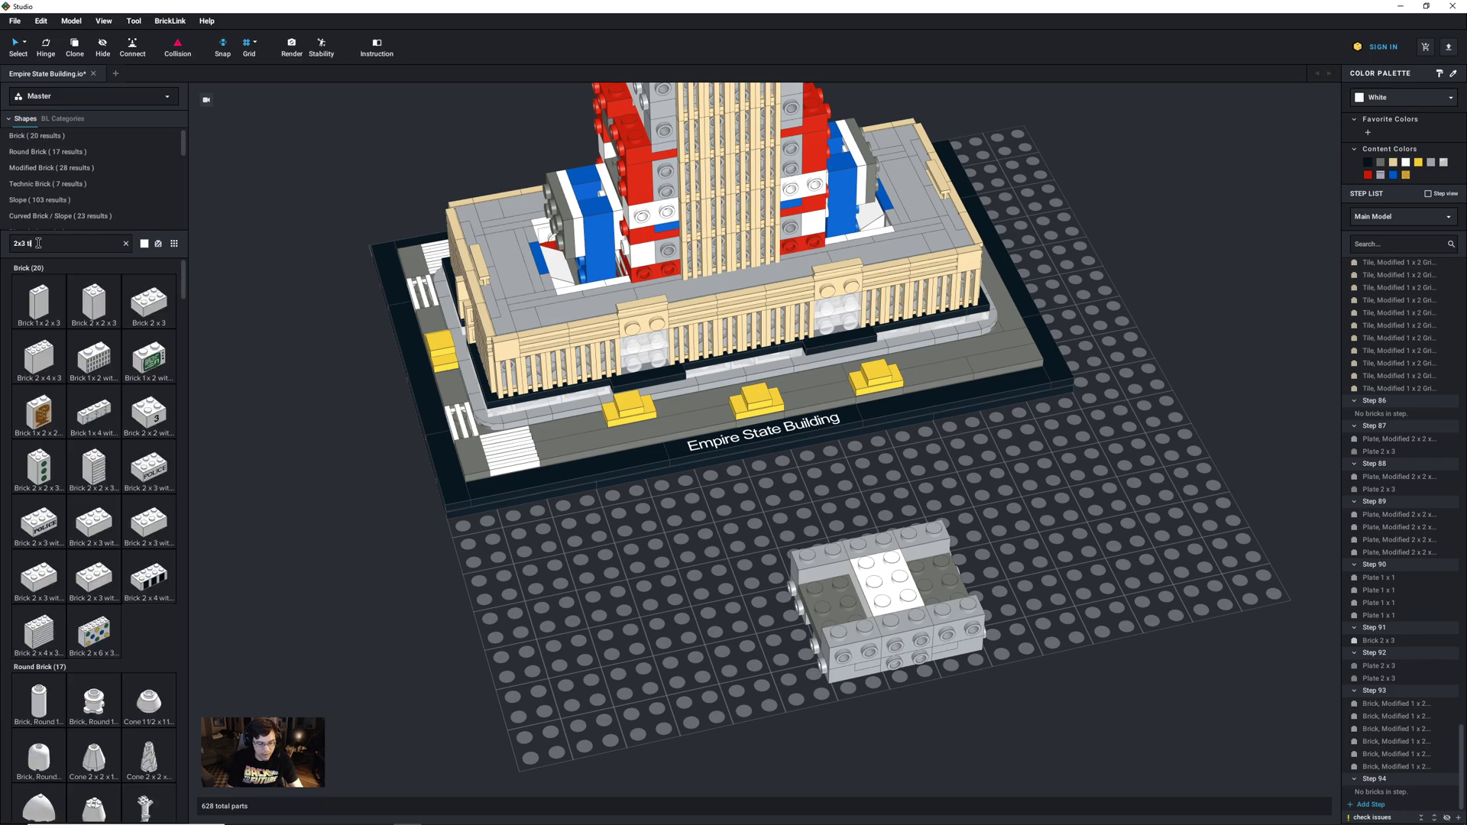
{"action": "type", "text": "ile"}
{"action": "left_click_drag", "start_coordinate": [31, 378], "coordinate": [626, 649]}
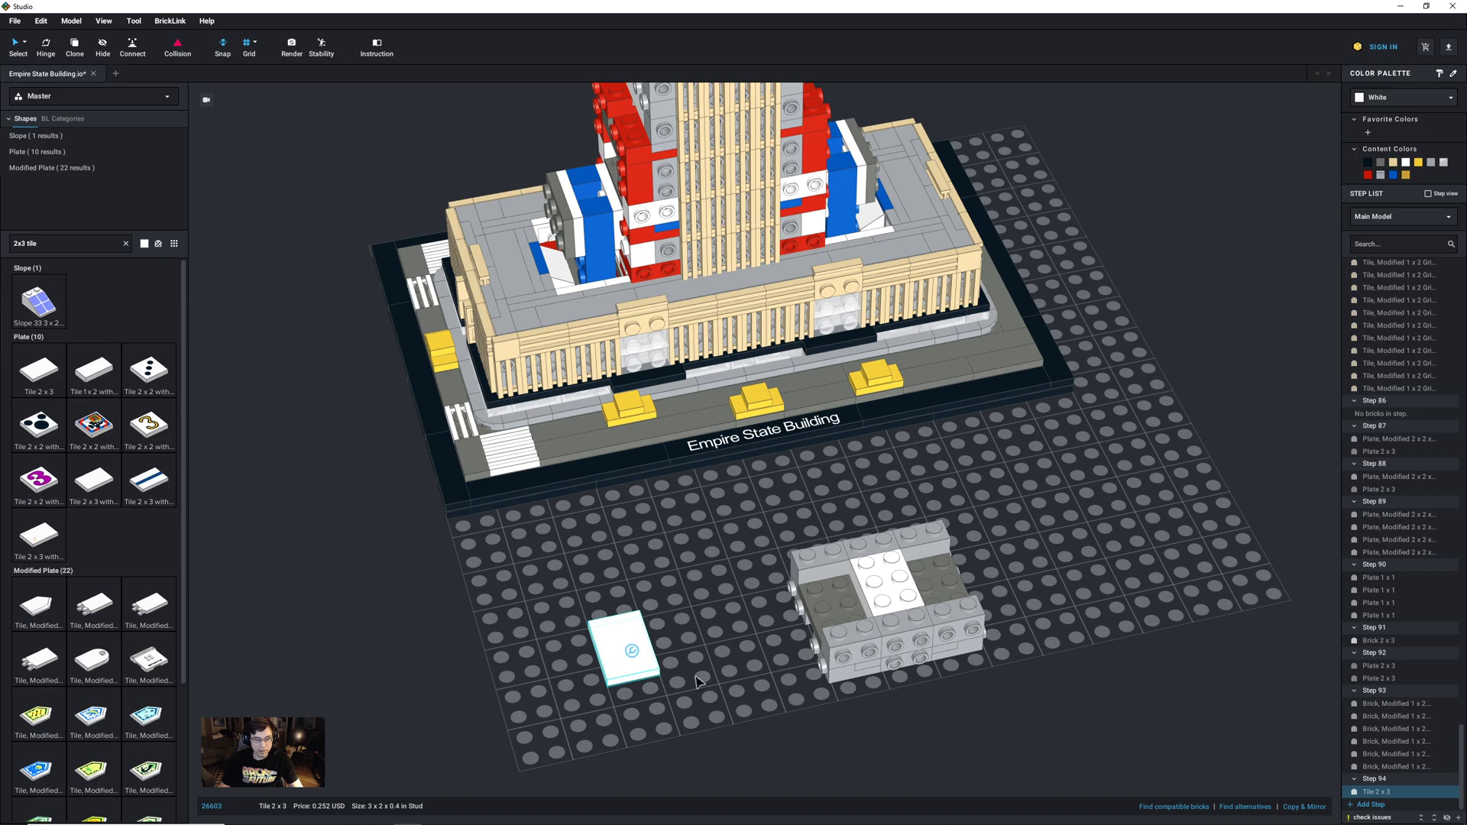
Step: Recolour the 2 x 3 tile dark bluish gray and rotate it to stand upright
{"action": "left_click", "coordinate": [1381, 163]}
{"action": "key", "text": "Right"}
{"action": "key", "text": "Down"}
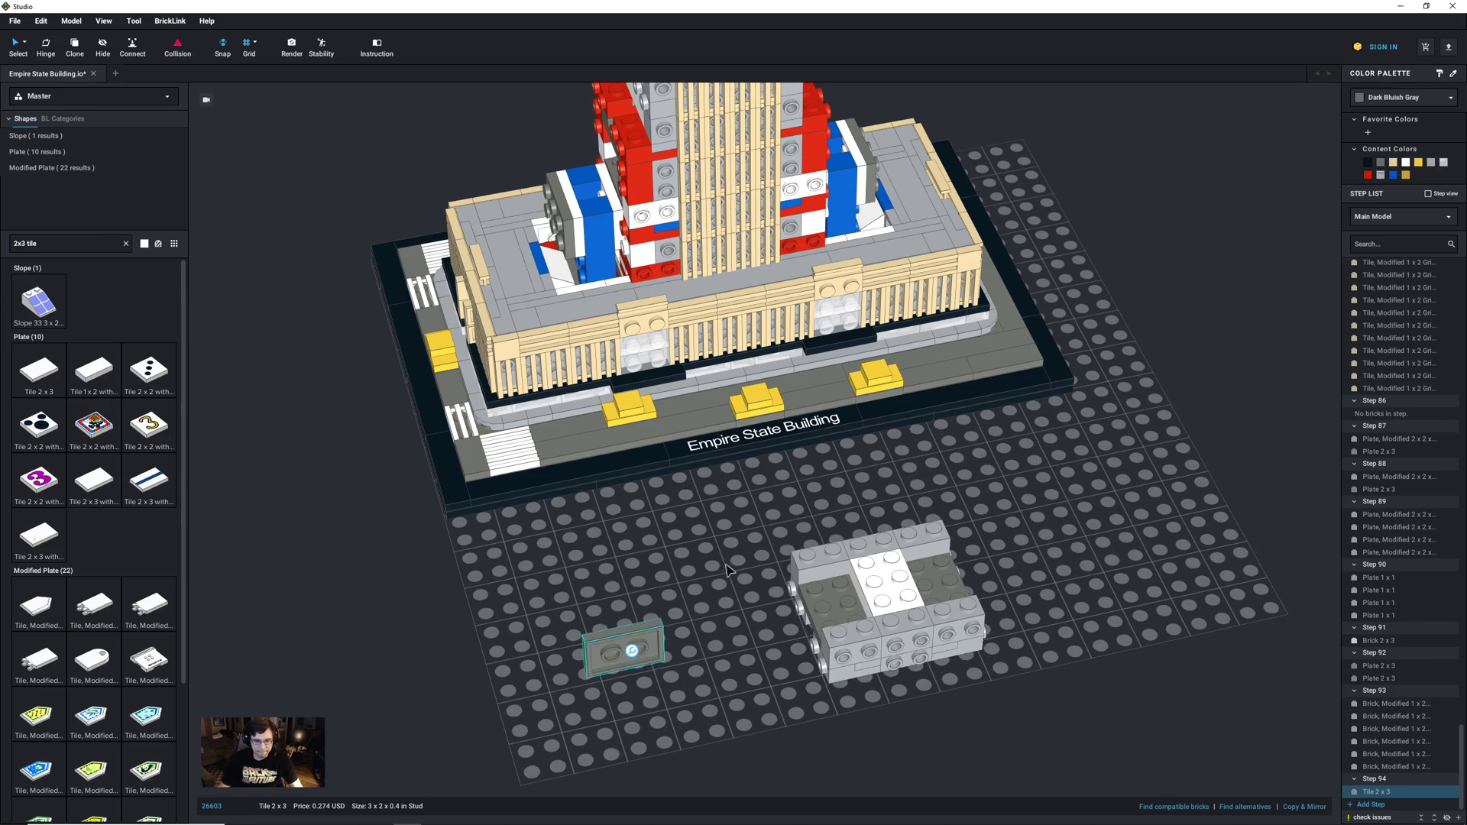
{"action": "key", "text": "Right"}
Step: Reposition the upright tile and pull one dark gray 2 x 3 plate out of the section onto the open baseplate
{"action": "right_click_drag", "start_coordinate": [726, 618], "coordinate": [791, 631]}
{"action": "scroll", "coordinate": [935, 560], "scroll_direction": "up", "scroll_amount": 5}
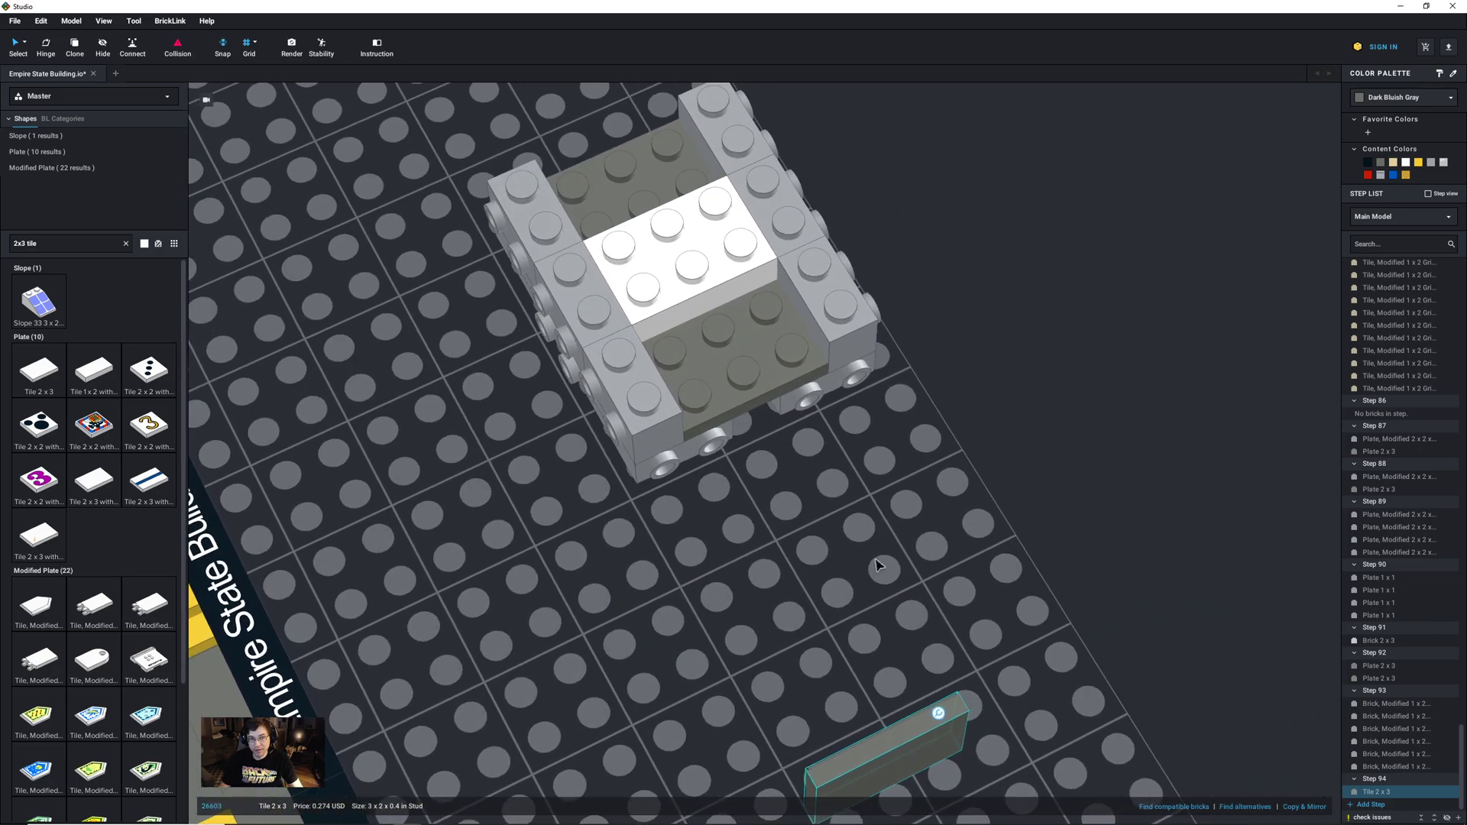
{"action": "right_click_drag", "start_coordinate": [877, 565], "coordinate": [877, 551]}
{"action": "left_click_drag", "start_coordinate": [909, 697], "coordinate": [1041, 468]}
{"action": "left_click_drag", "start_coordinate": [738, 443], "coordinate": [863, 634]}
{"action": "left_click_drag", "start_coordinate": [1058, 505], "coordinate": [1027, 554]}
{"action": "mouse_move", "coordinate": [1028, 554]}
{"action": "right_mouse_down"}
{"action": "mouse_move", "coordinate": [999, 596]}
{"action": "mouse_move", "coordinate": [973, 558]}
{"action": "mouse_move", "coordinate": [1024, 559]}
{"action": "right_mouse_up"}
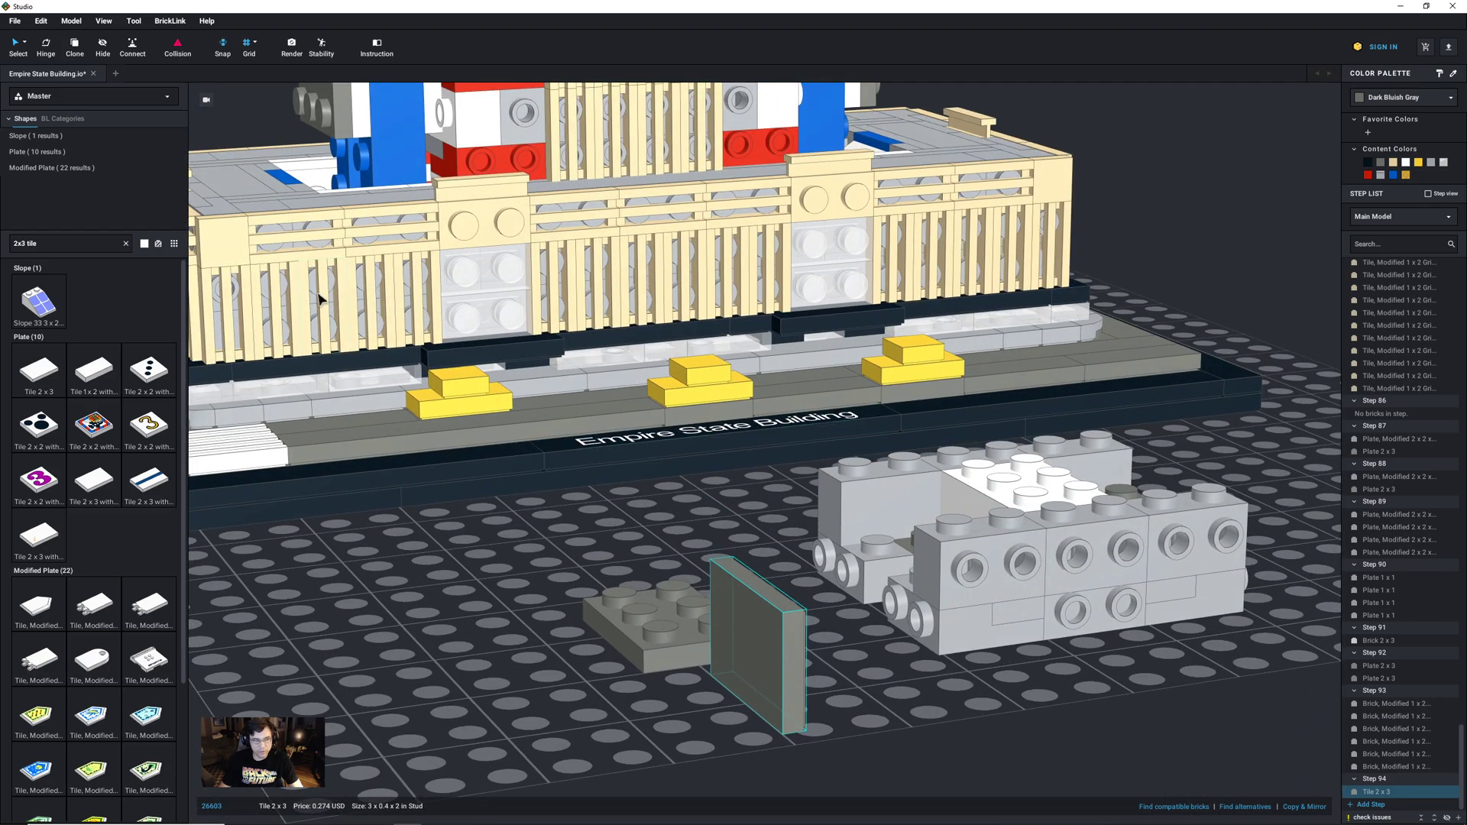
Step: Toggle part snapping and bring the upright tile and the loose 2 x 3 plate side by side
{"action": "left_click", "coordinate": [230, 49]}
{"action": "left_click_drag", "start_coordinate": [764, 671], "coordinate": [535, 660]}
{"action": "right_click_drag", "start_coordinate": [714, 695], "coordinate": [692, 734]}
{"action": "scroll", "coordinate": [689, 713], "scroll_direction": "up", "scroll_amount": 3}
{"action": "middle_click_drag", "start_coordinate": [692, 734], "coordinate": [607, 671]}
{"action": "left_click_drag", "start_coordinate": [443, 627], "coordinate": [409, 653]}
{"action": "mouse_move", "coordinate": [550, 674]}
{"action": "right_mouse_down"}
{"action": "mouse_move", "coordinate": [587, 684]}
{"action": "mouse_move", "coordinate": [573, 678]}
{"action": "right_mouse_up"}
{"action": "left_click_drag", "start_coordinate": [269, 561], "coordinate": [573, 537]}
{"action": "right_click_drag", "start_coordinate": [573, 537], "coordinate": [639, 582]}
{"action": "left_click_drag", "start_coordinate": [640, 581], "coordinate": [842, 554]}
{"action": "right_click_drag", "start_coordinate": [870, 643], "coordinate": [809, 651]}
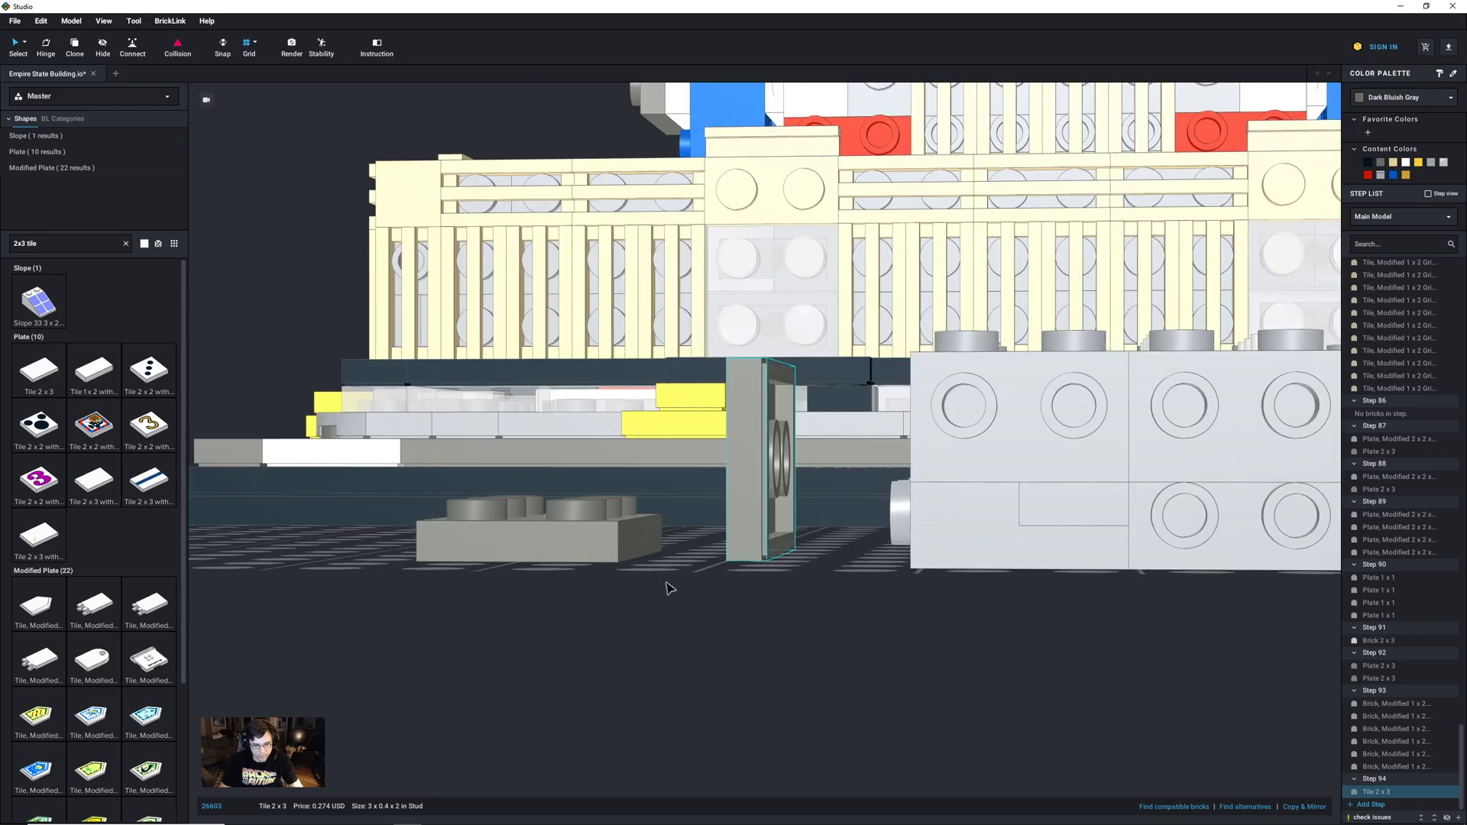
{"action": "left_click", "coordinate": [632, 556]}
{"action": "left_click_drag", "start_coordinate": [633, 556], "coordinate": [690, 556]}
{"action": "right_click_drag", "start_coordinate": [785, 611], "coordinate": [789, 543]}
{"action": "left_click", "coordinate": [770, 527]}
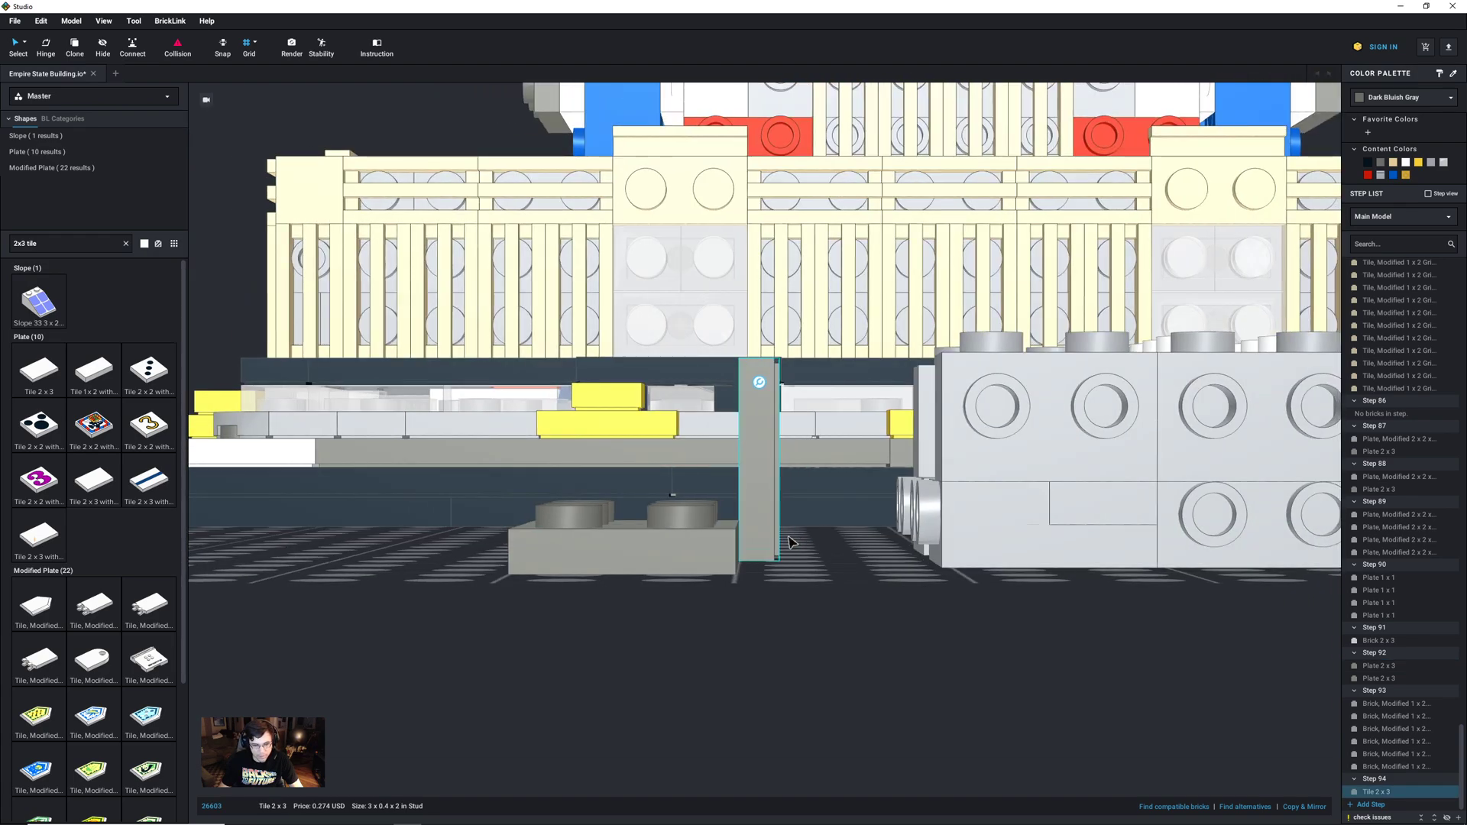
{"action": "right_click_drag", "start_coordinate": [778, 440], "coordinate": [762, 383]}
{"action": "left_click", "coordinate": [772, 382]}
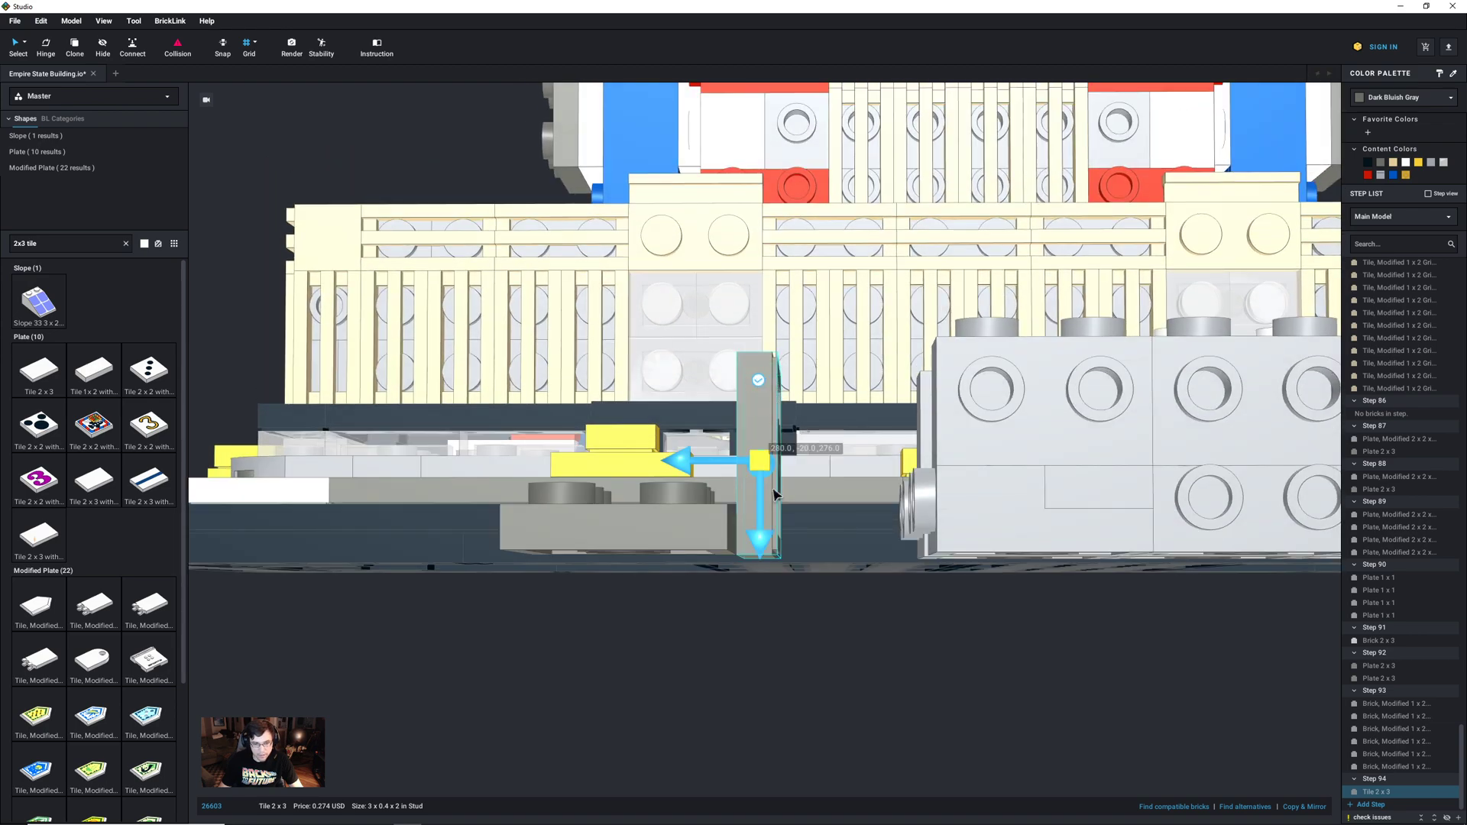
{"action": "left_click_drag", "start_coordinate": [762, 461], "coordinate": [392, 465]}
{"action": "left_click_drag", "start_coordinate": [532, 468], "coordinate": [548, 676]}
{"action": "right_click_drag", "start_coordinate": [750, 638], "coordinate": [753, 644]}
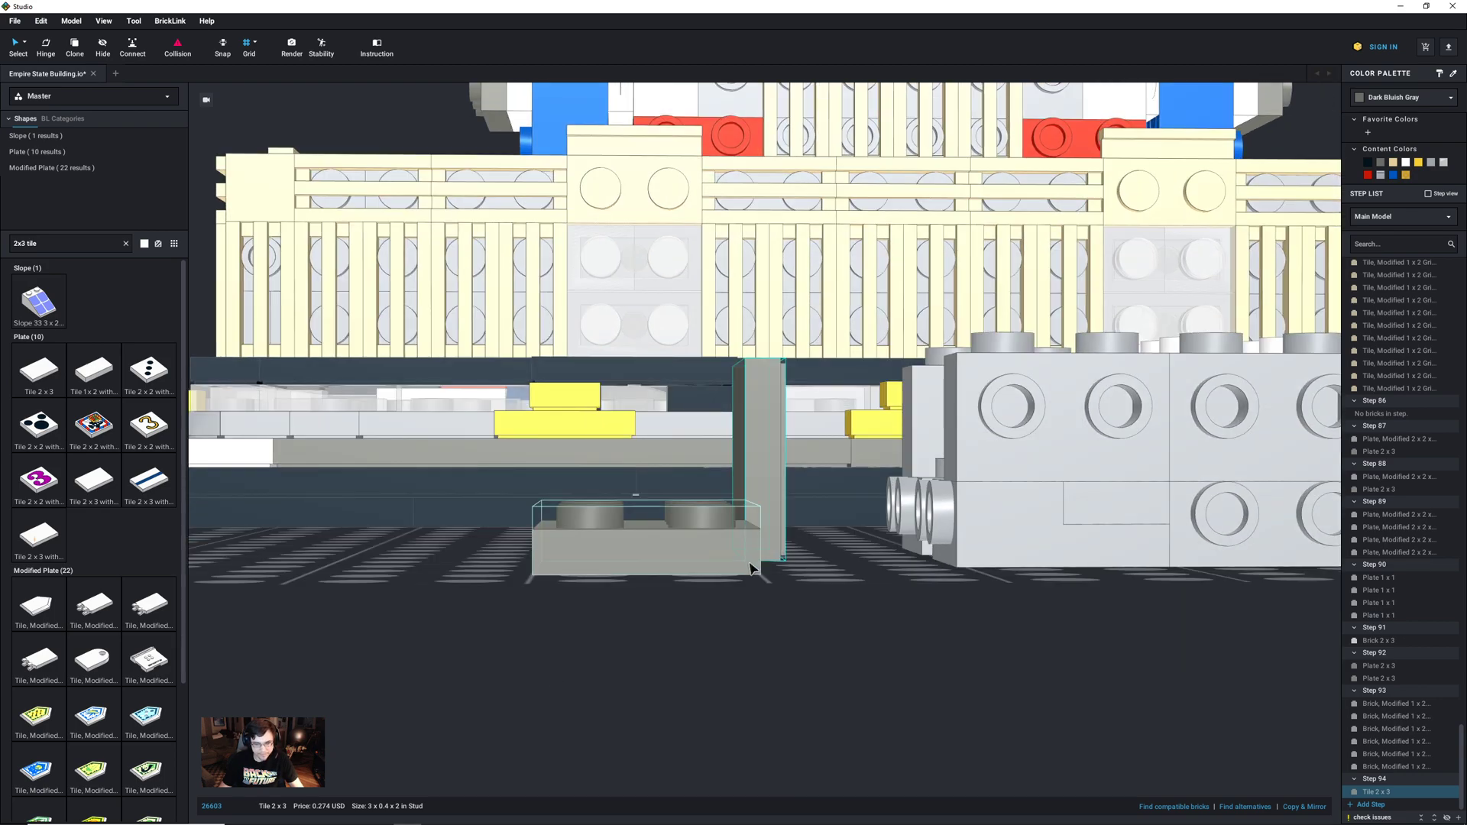
{"action": "right_click_drag", "start_coordinate": [793, 544], "coordinate": [797, 546]}
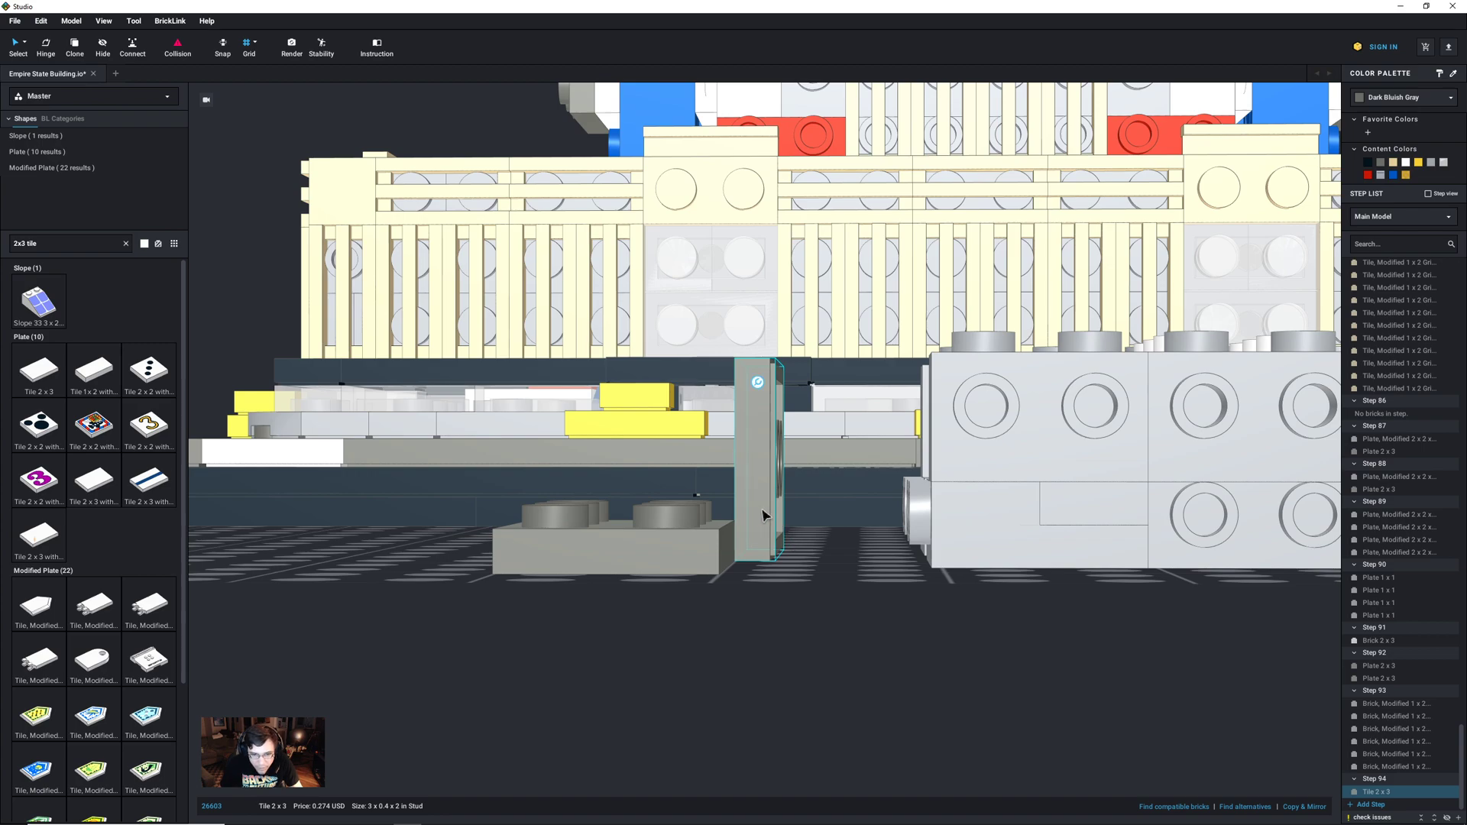
Step: Move the upright 2 x 3 tile on top of the loose plate, between its two rows of studs
{"action": "mouse_move", "coordinate": [760, 489]}
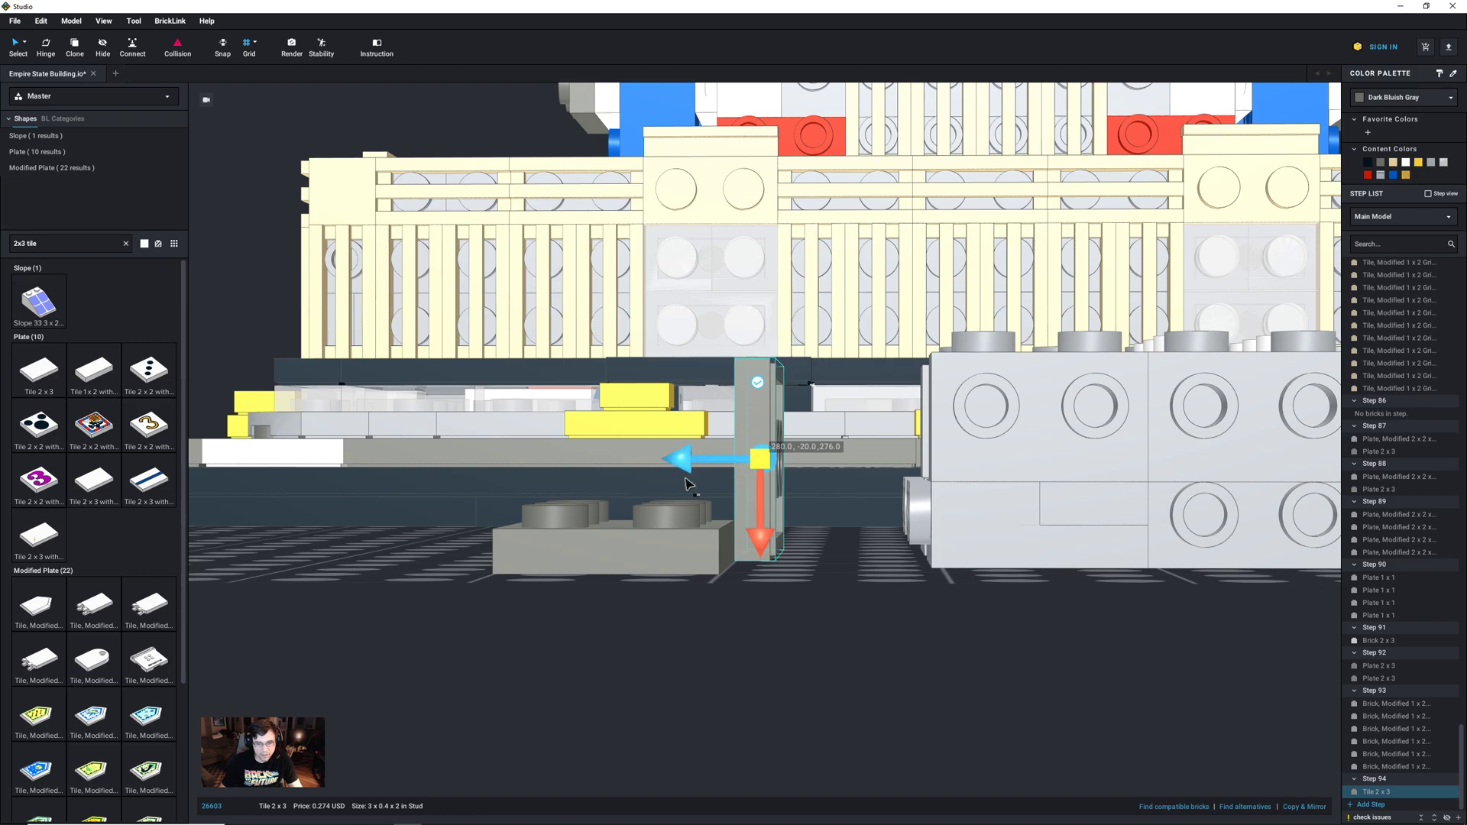
{"action": "right_click_drag", "start_coordinate": [781, 529], "coordinate": [796, 557]}
{"action": "middle_click_drag", "start_coordinate": [795, 557], "coordinate": [793, 470]}
{"action": "left_click_drag", "start_coordinate": [791, 457], "coordinate": [738, 530]}
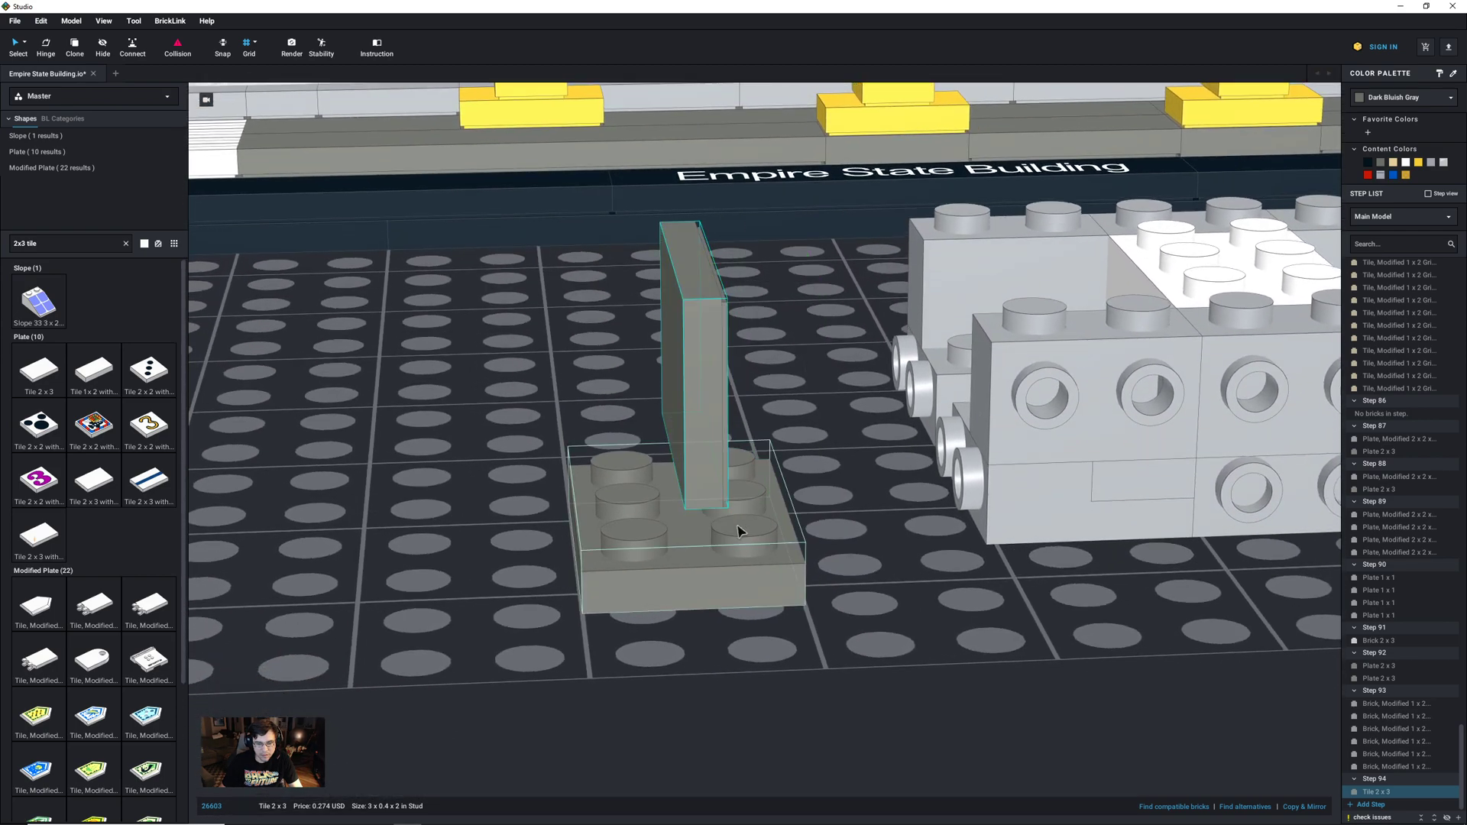
{"action": "right_click_drag", "start_coordinate": [782, 545], "coordinate": [719, 529]}
{"action": "left_click", "coordinate": [719, 529]}
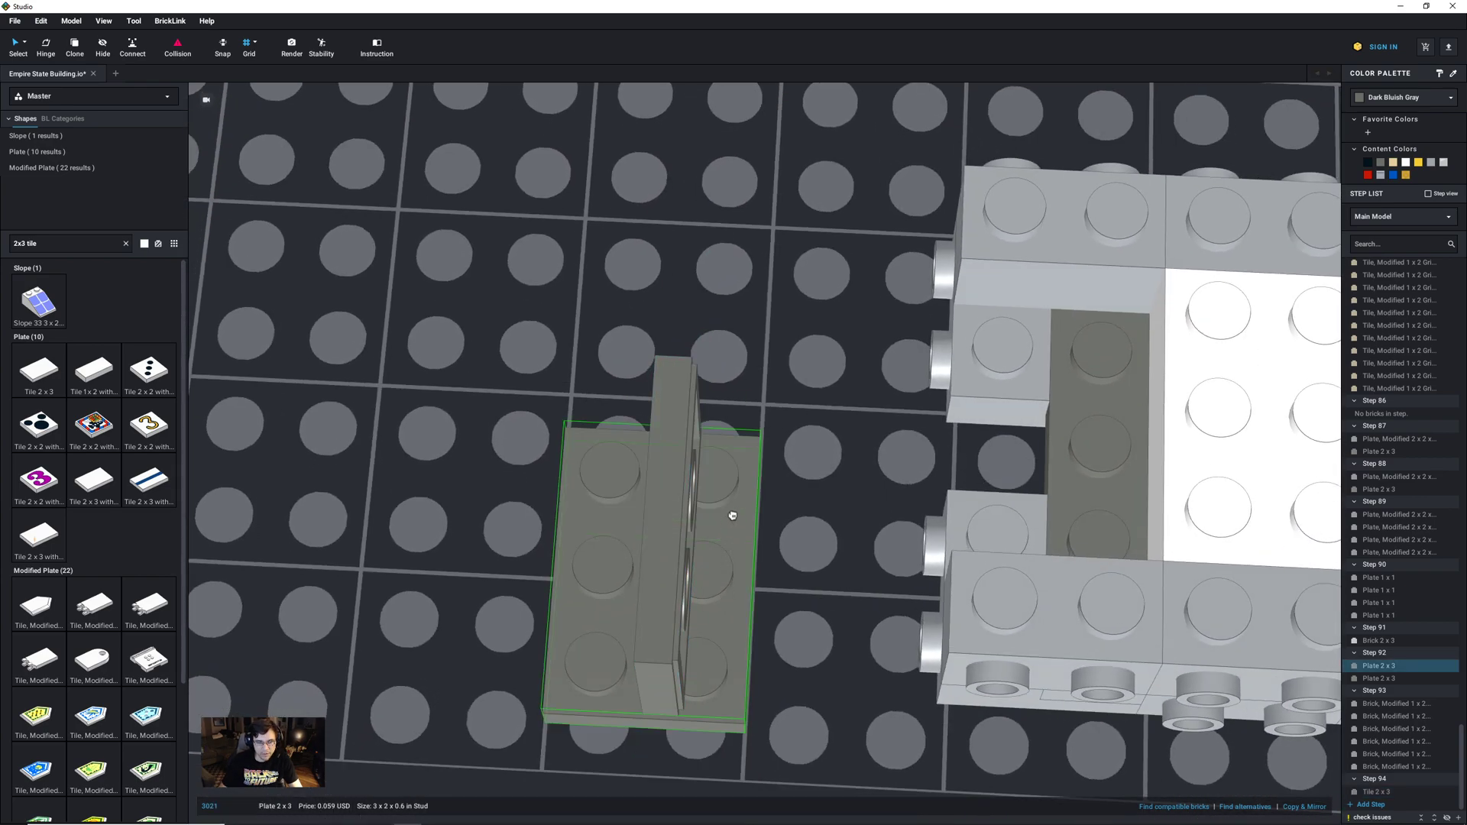
{"action": "right_click_drag", "start_coordinate": [732, 500], "coordinate": [786, 552]}
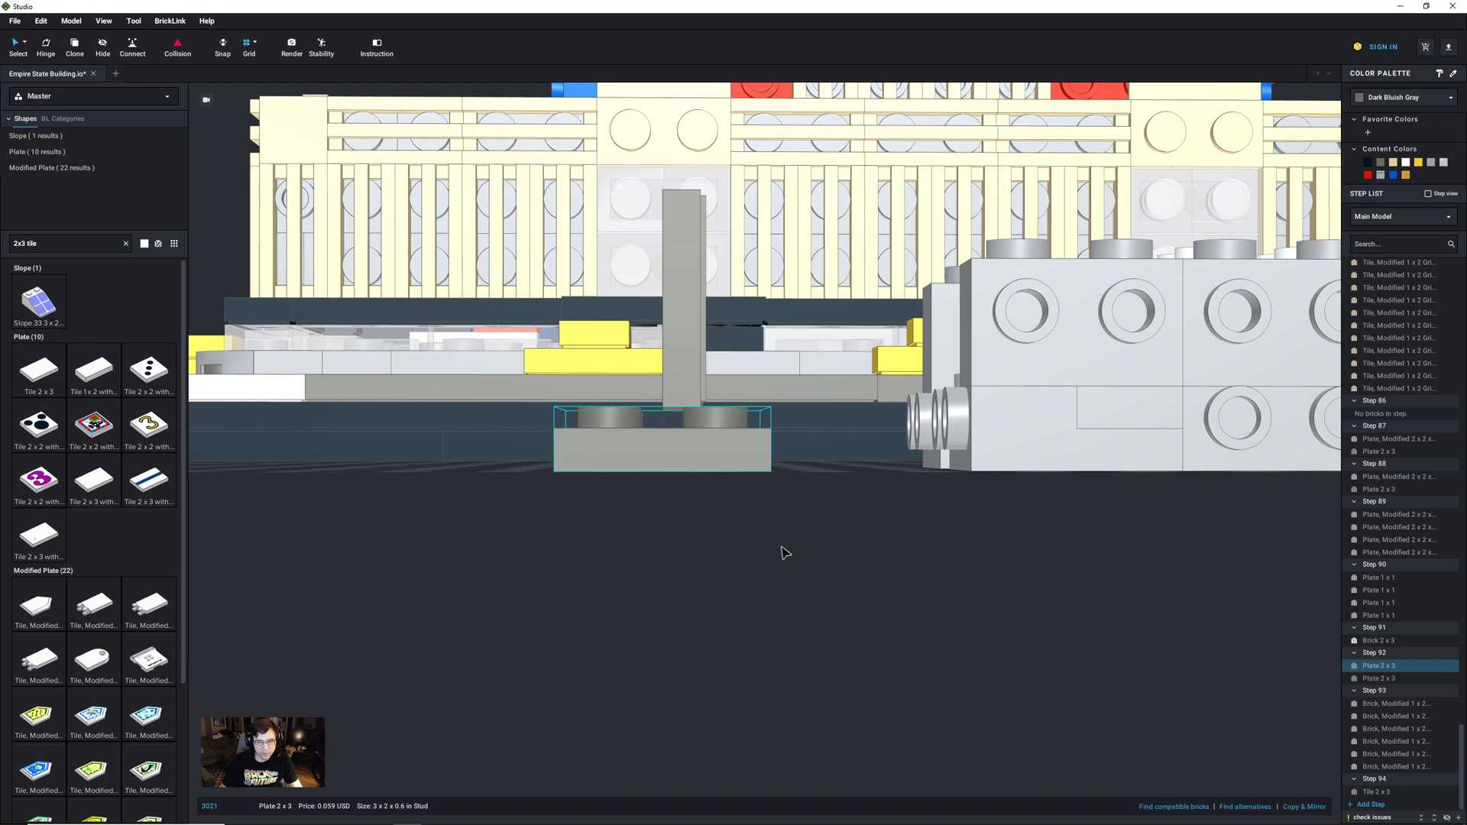
Step: Shift the upright tile sideways and slide the loose 2 x 3 plate beneath it so the tile stands between the studs
{"action": "left_click", "coordinate": [688, 331]}
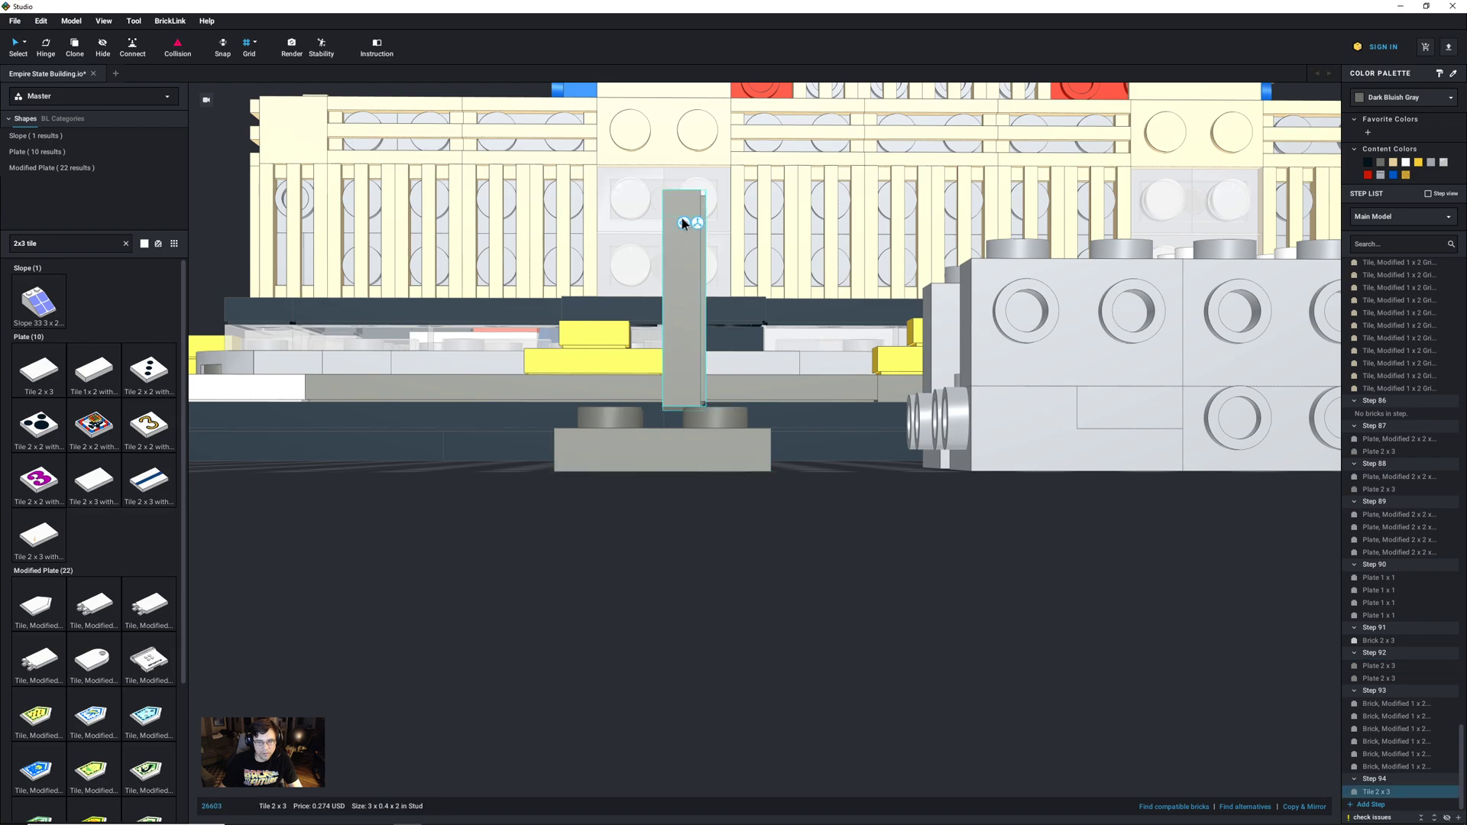
{"action": "left_click", "coordinate": [697, 224]}
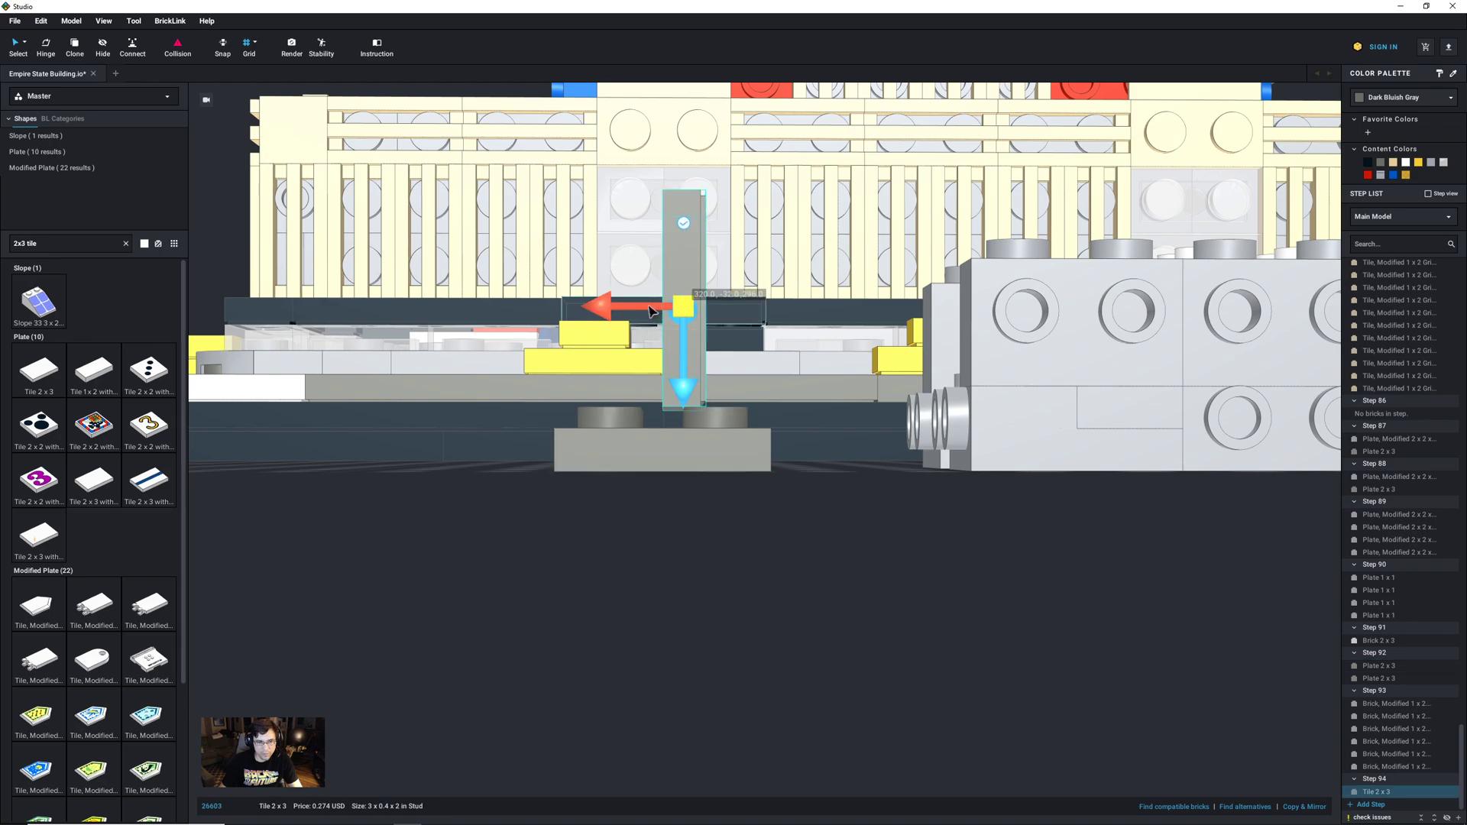
{"action": "left_click_drag", "start_coordinate": [623, 308], "coordinate": [589, 313]}
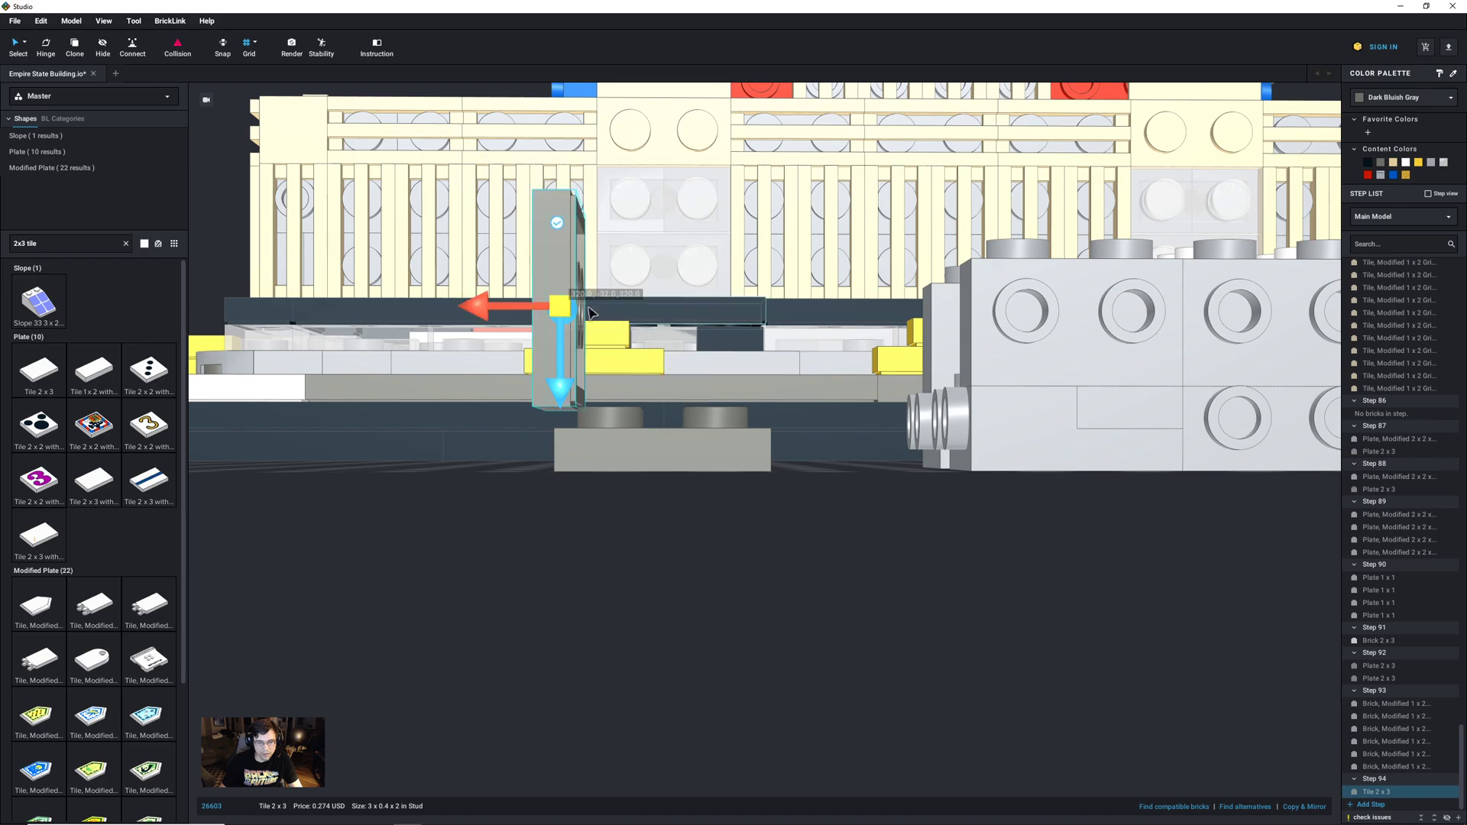
{"action": "left_click", "coordinate": [589, 312]}
{"action": "right_click_drag", "start_coordinate": [805, 455], "coordinate": [806, 457]}
{"action": "left_click", "coordinate": [677, 475]}
{"action": "left_click_drag", "start_coordinate": [672, 474], "coordinate": [579, 473]}
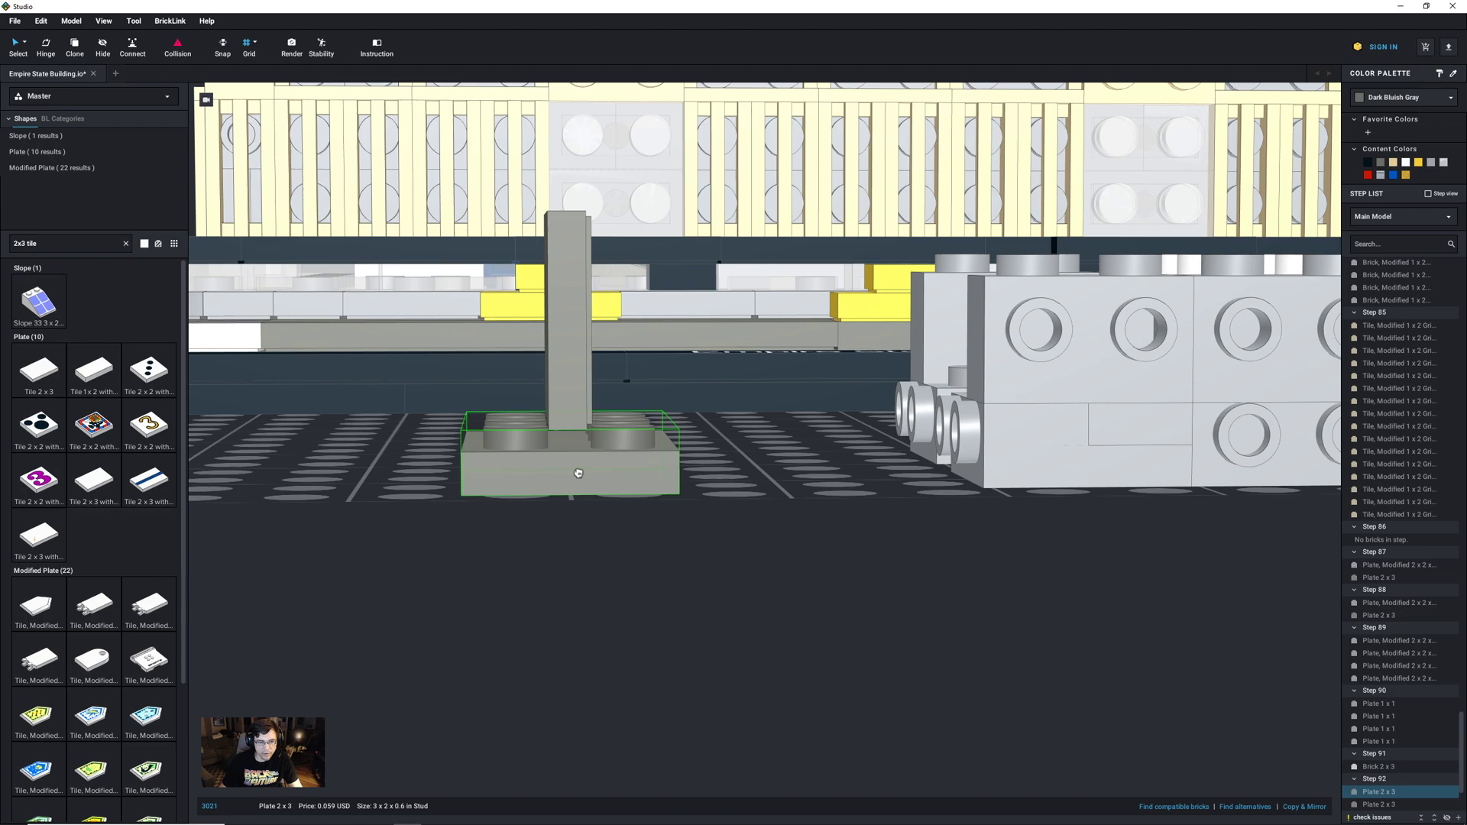
Step: Lower the upright tile onto the plate's surface between the stud rows and check its fit up close
{"action": "right_click_drag", "start_coordinate": [654, 395], "coordinate": [690, 406]}
{"action": "left_click", "coordinate": [566, 369]}
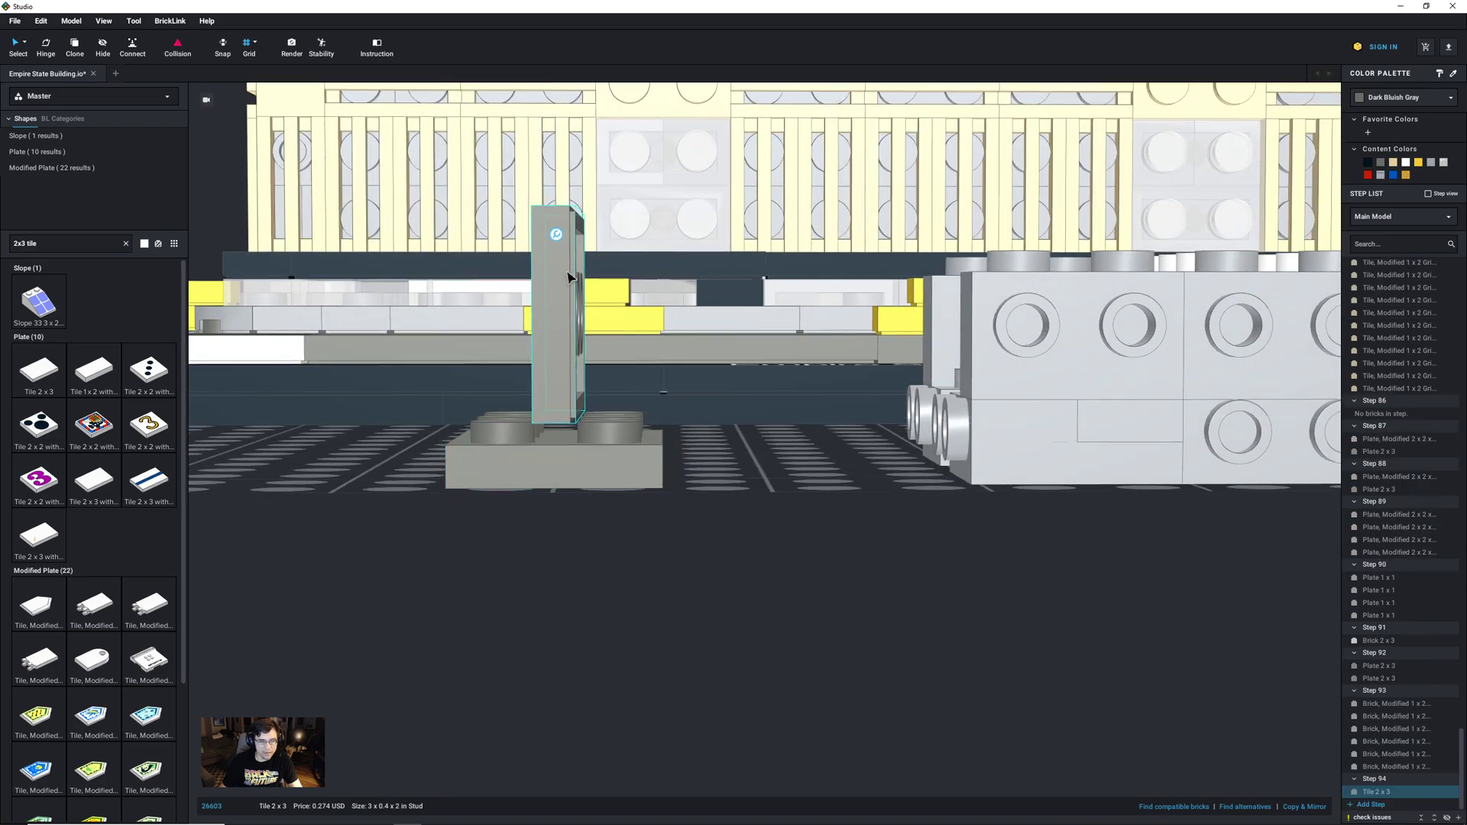
{"action": "left_click", "coordinate": [570, 232]}
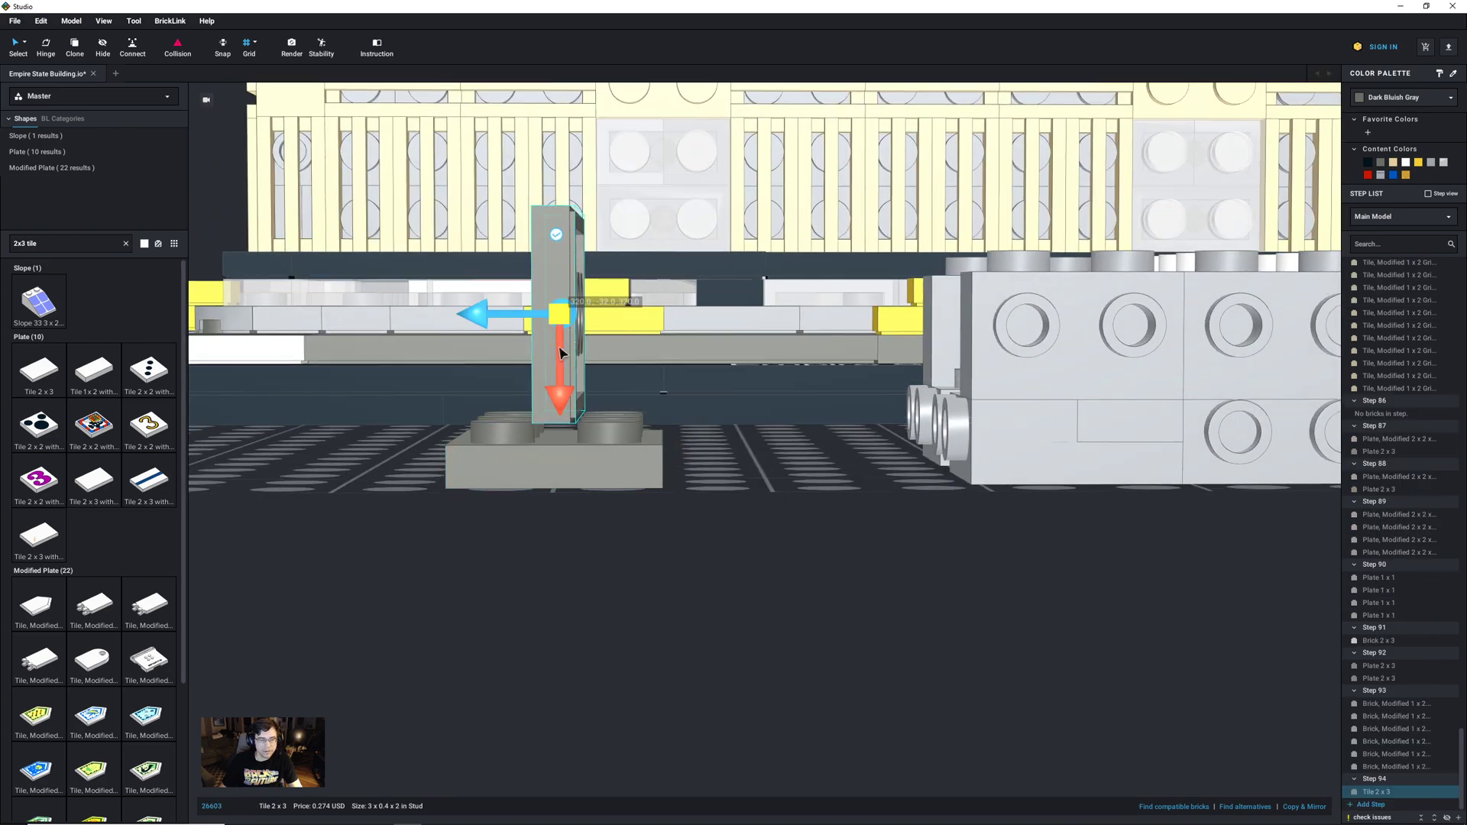
{"action": "mouse_move", "coordinate": [563, 372]}
{"action": "left_mouse_down"}
{"action": "mouse_move", "coordinate": [566, 445]}
{"action": "mouse_move", "coordinate": [567, 378]}
{"action": "mouse_move", "coordinate": [569, 393]}
{"action": "left_mouse_up"}
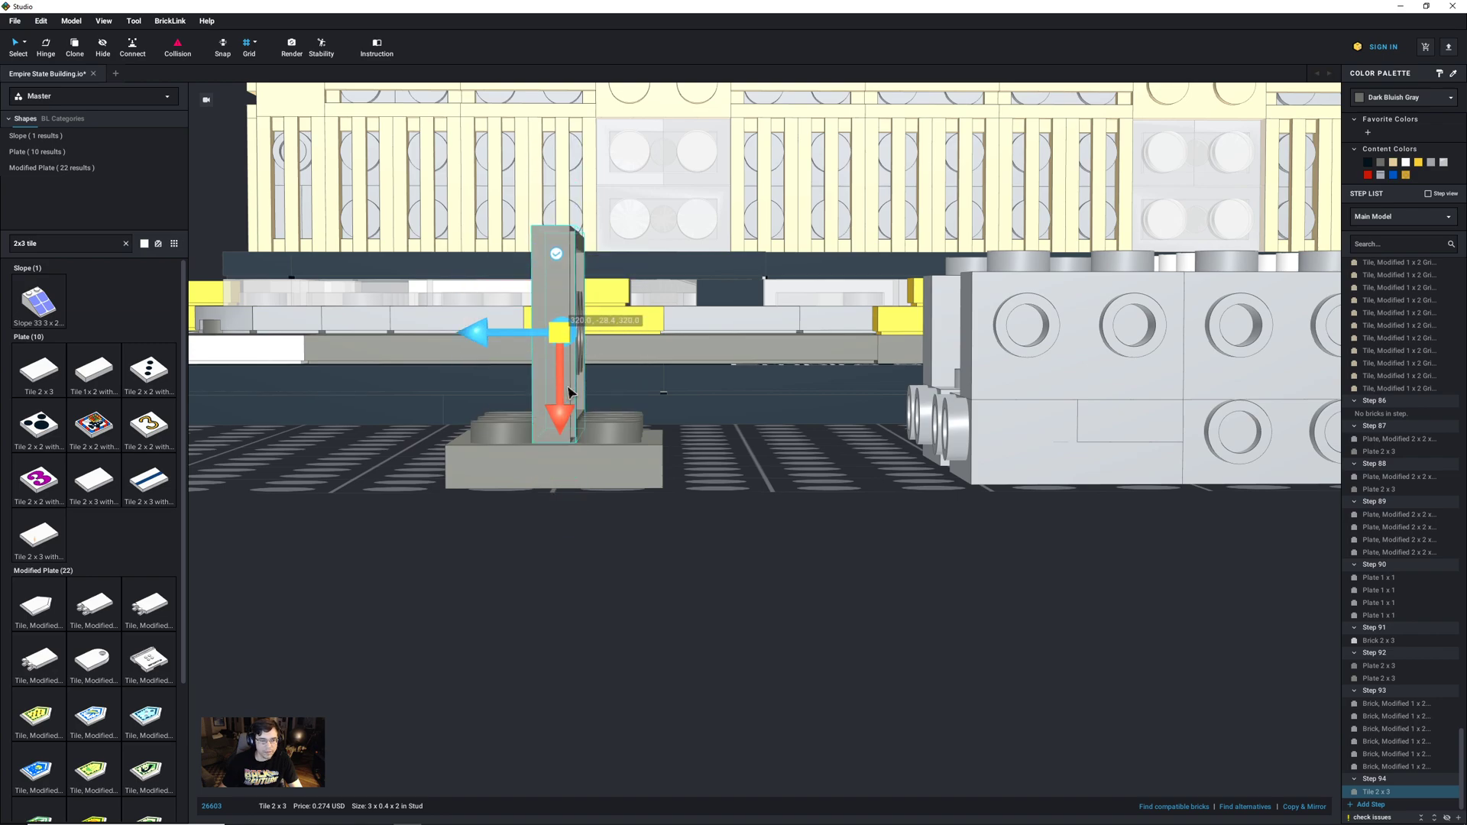
{"action": "right_click_drag", "start_coordinate": [715, 477], "coordinate": [826, 553]}
{"action": "scroll", "coordinate": [716, 477], "scroll_direction": "up", "scroll_amount": 4}
{"action": "left_click", "coordinate": [1057, 550]}
{"action": "right_click_drag", "start_coordinate": [1117, 549], "coordinate": [1117, 557]}
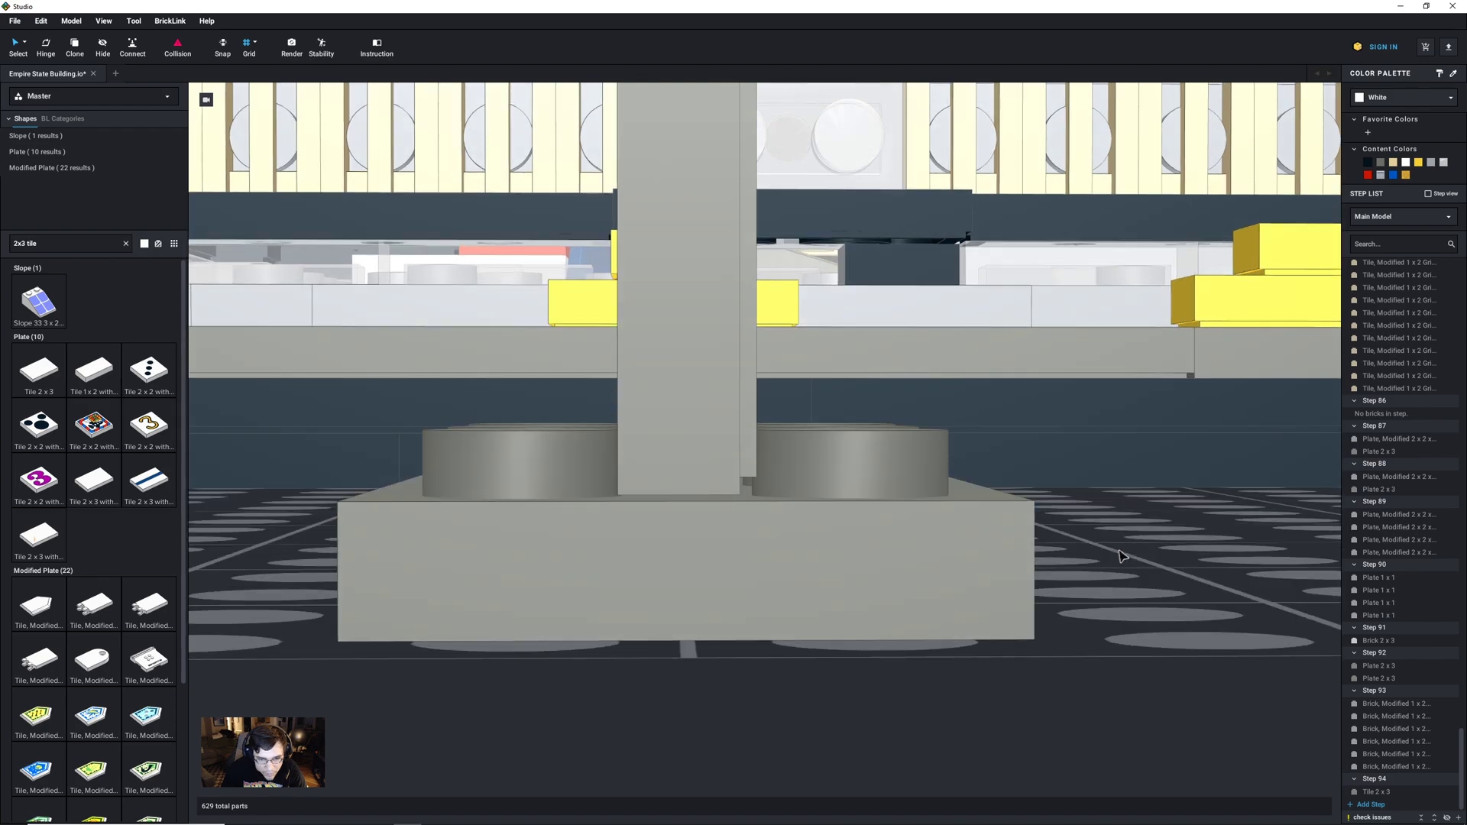
Step: Lower the upright dark bluish gray 2x3 tile so its bottom edge sits on the 2x3 plate between the stud rows
{"action": "left_click", "coordinate": [681, 424]}
{"action": "scroll", "coordinate": [697, 424], "scroll_direction": "down", "scroll_amount": 5}
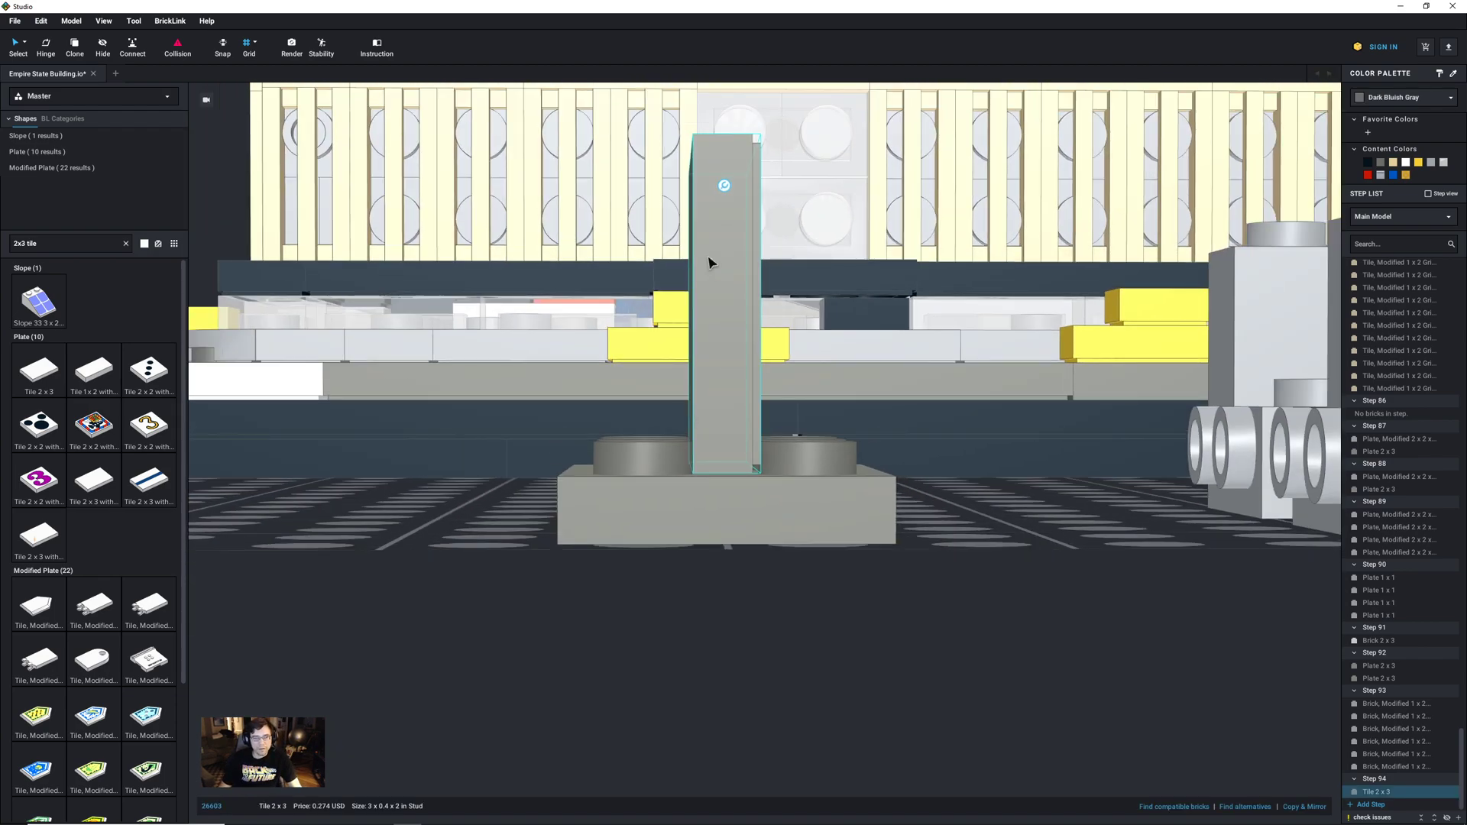
{"action": "left_click", "coordinate": [726, 186]}
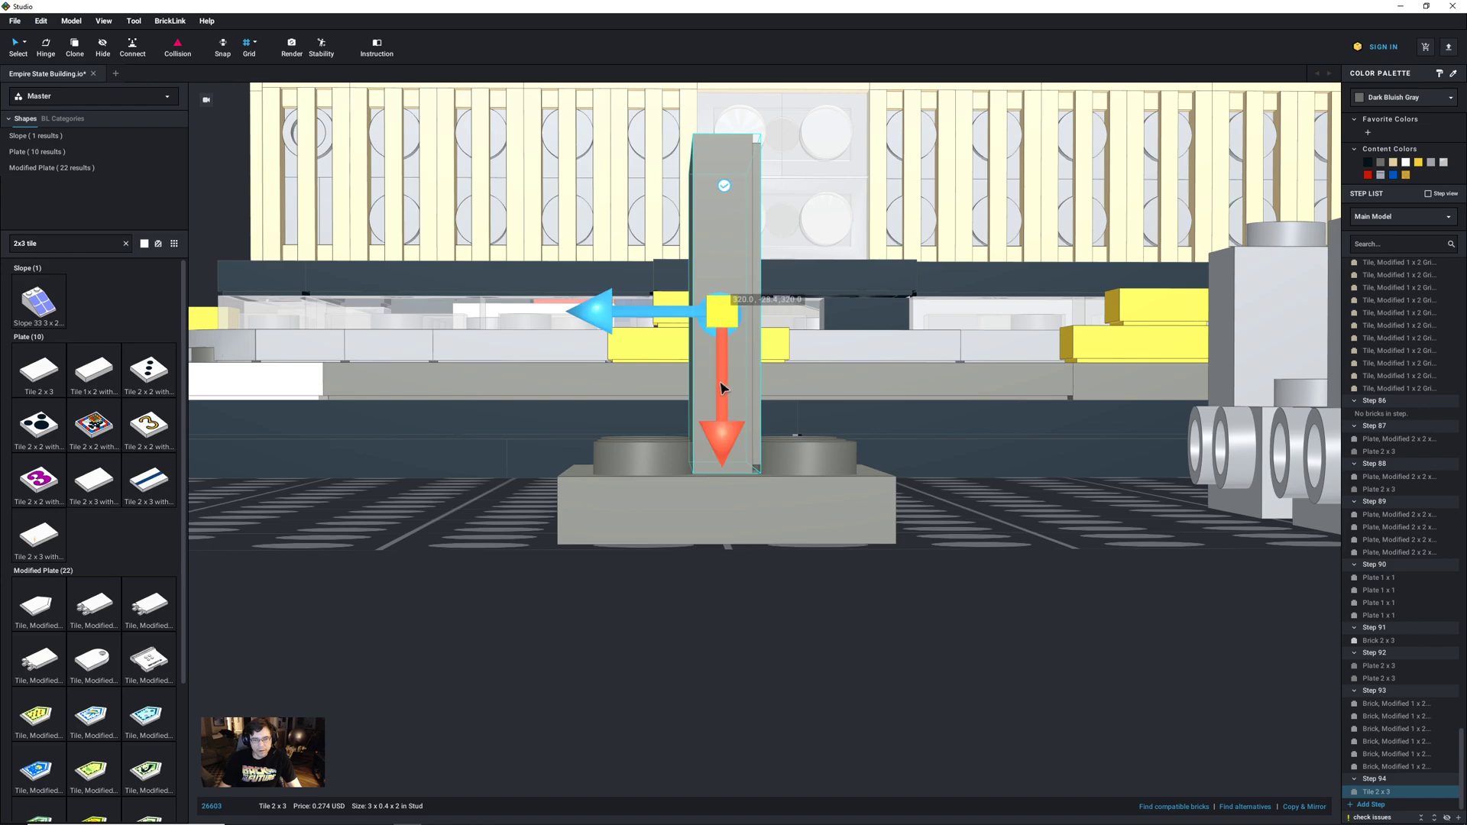
{"action": "left_click_drag", "start_coordinate": [719, 407], "coordinate": [748, 606]}
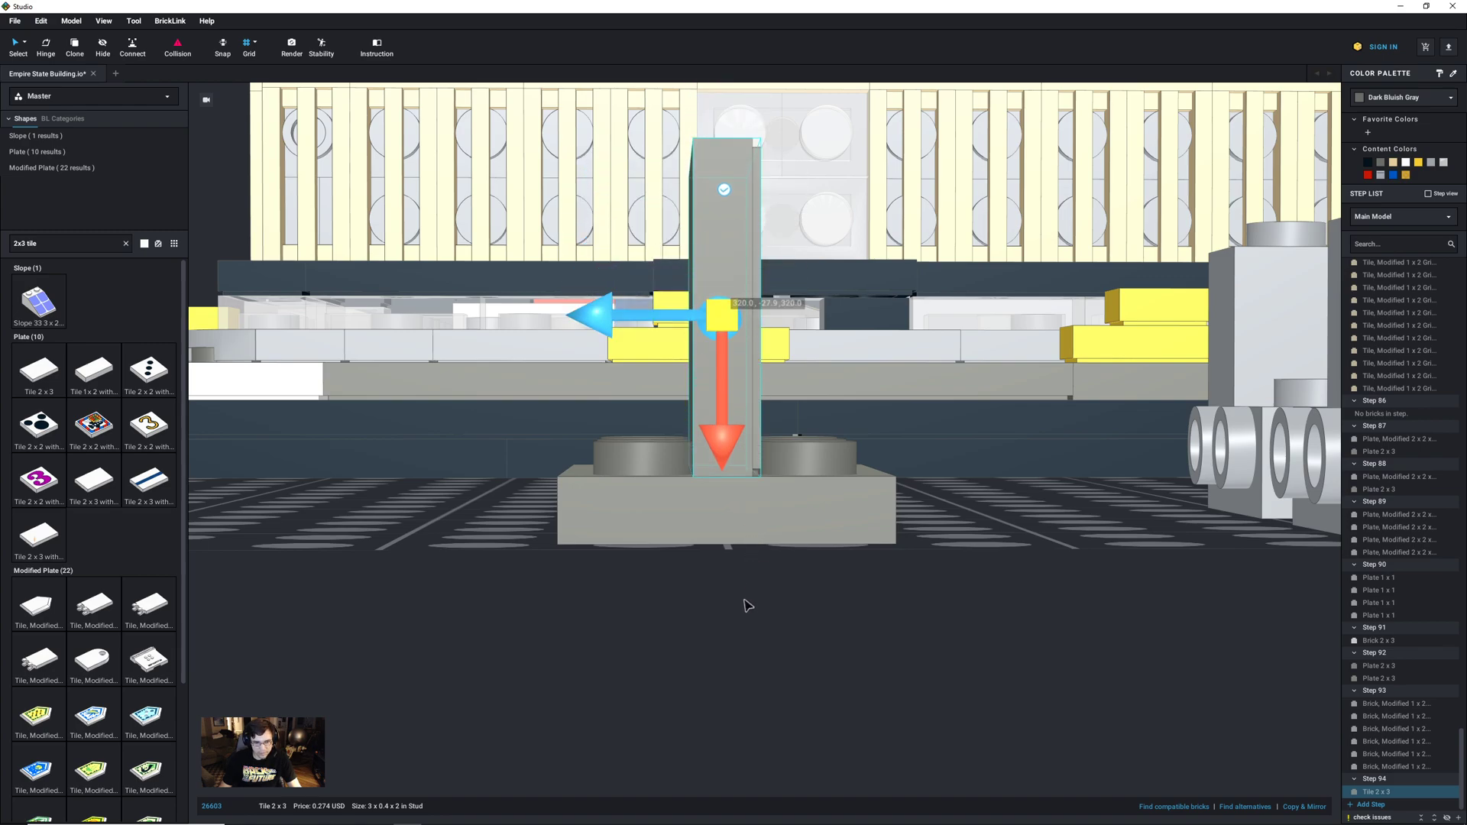
{"action": "left_click", "coordinate": [768, 605]}
{"action": "mouse_move", "coordinate": [811, 601]}
{"action": "right_mouse_down"}
{"action": "mouse_move", "coordinate": [792, 608]}
{"action": "mouse_move", "coordinate": [812, 602]}
{"action": "right_mouse_up"}
{"action": "scroll", "coordinate": [756, 588], "scroll_direction": "up", "scroll_amount": 10}
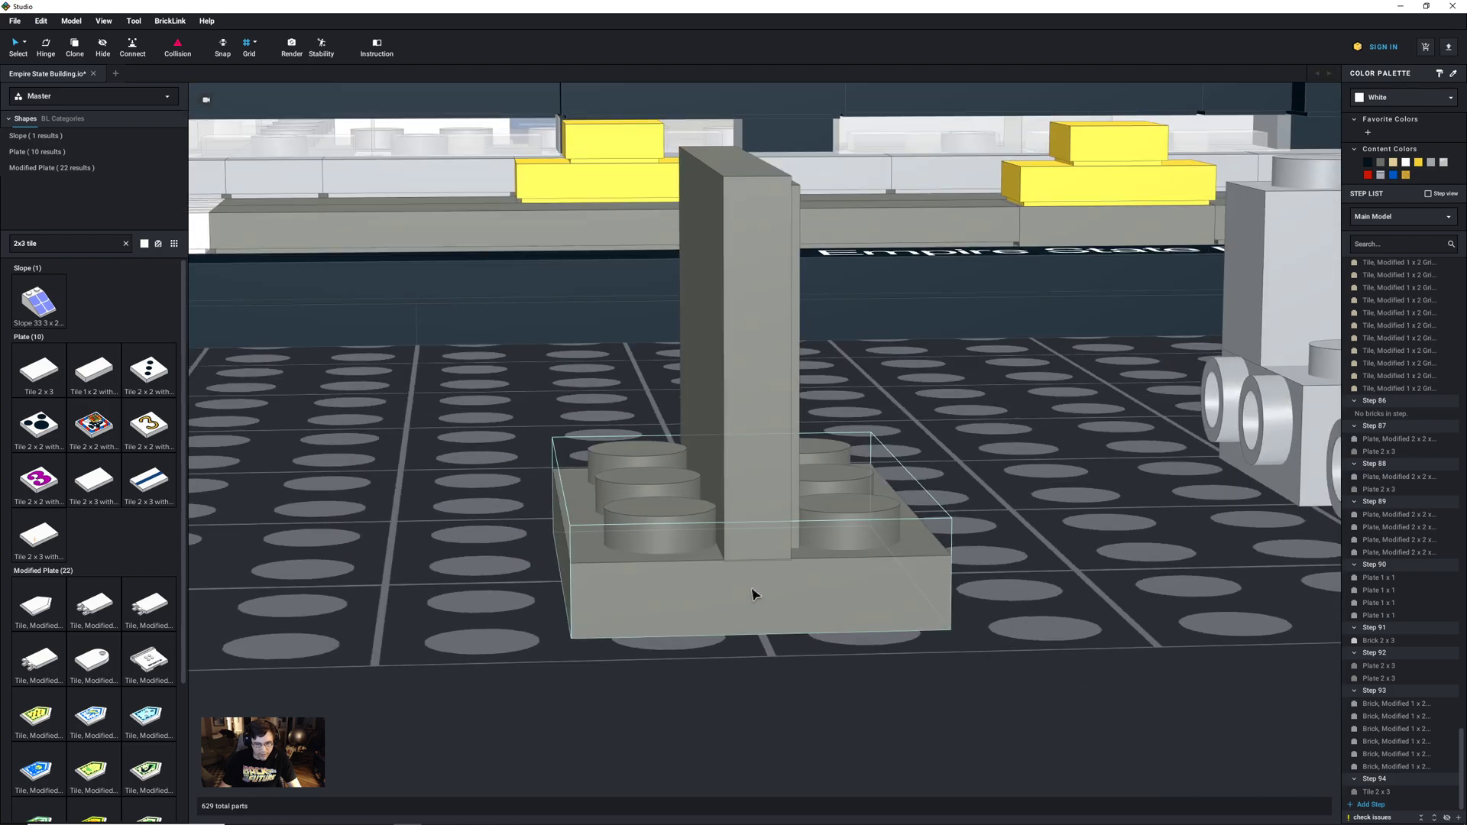
{"action": "scroll", "coordinate": [767, 575], "scroll_direction": "up", "scroll_amount": 3}
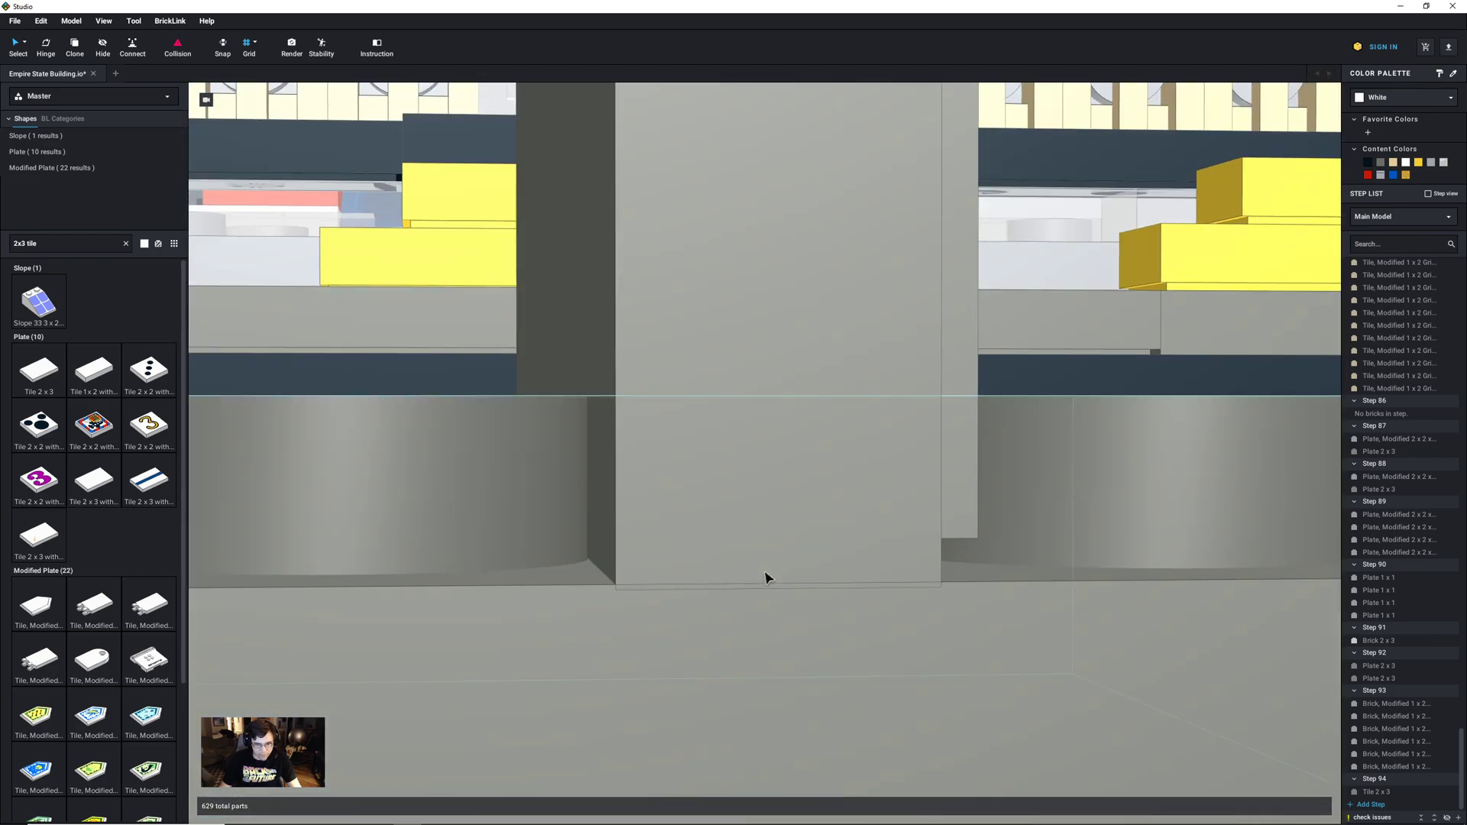
{"action": "key", "text": "Down"}
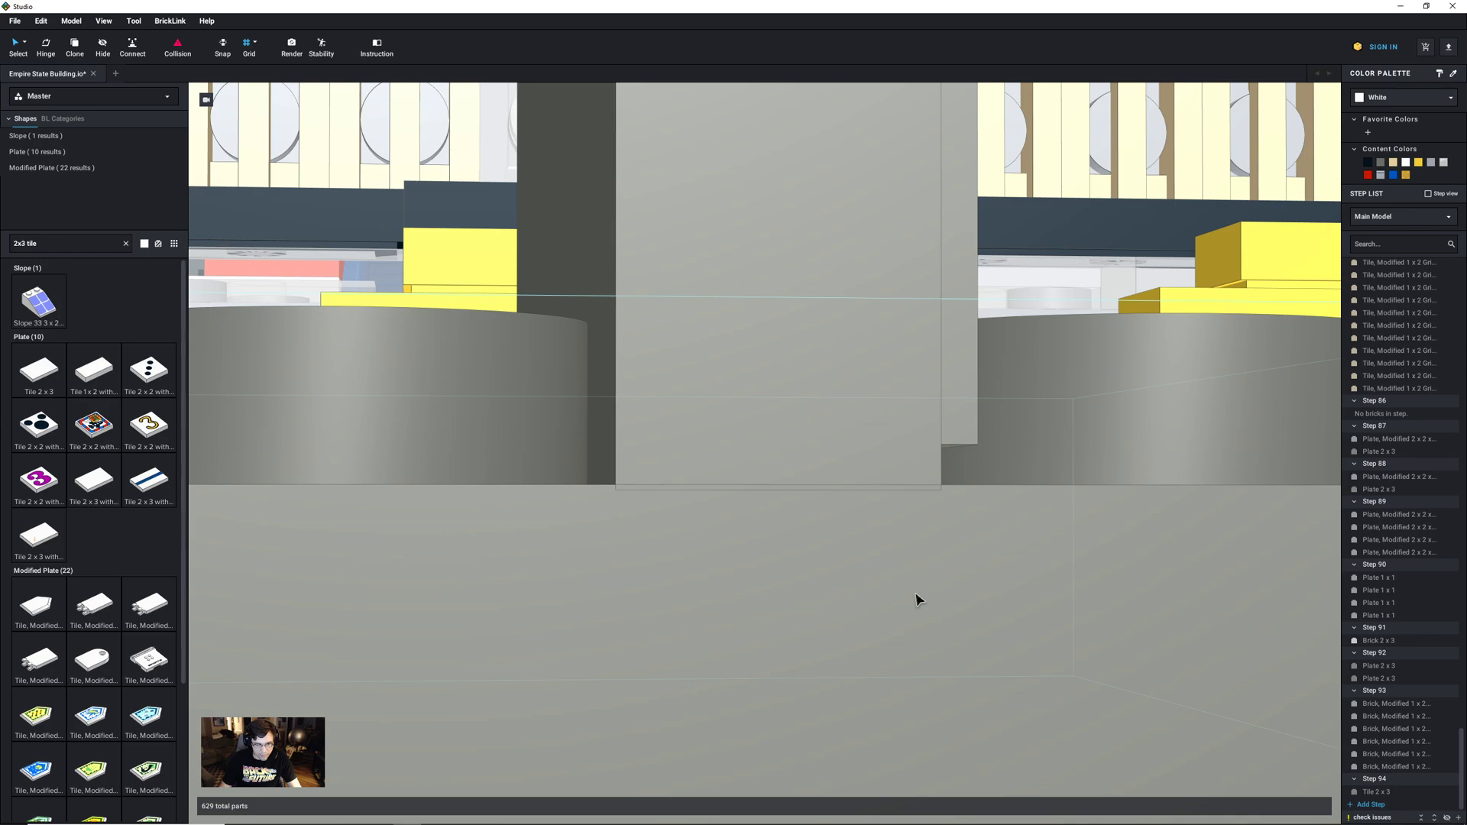
{"action": "key", "text": "Right"}
{"action": "scroll", "coordinate": [917, 600], "scroll_direction": "down", "scroll_amount": 5}
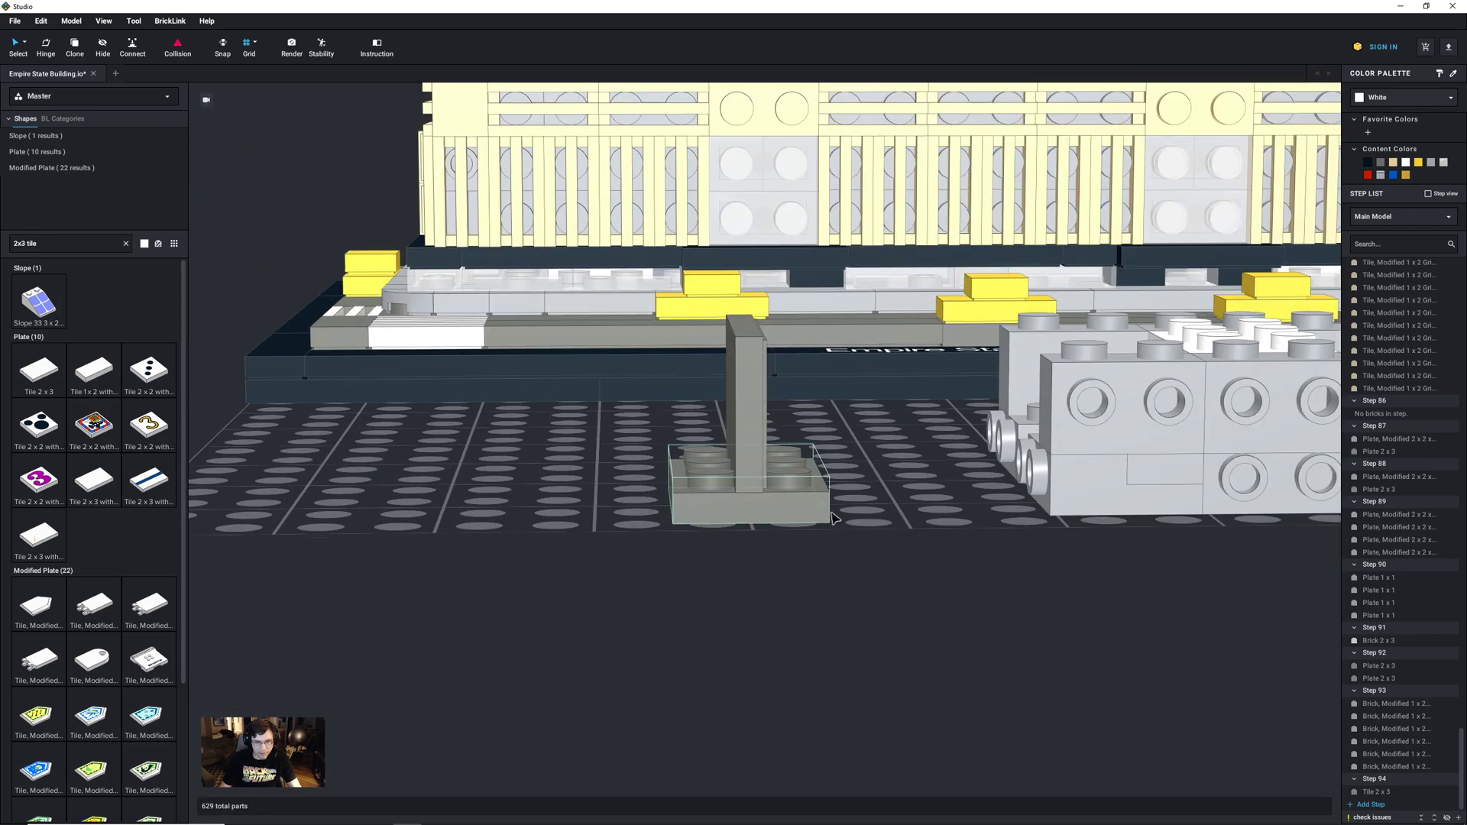
Step: Delete the dark bluish gray 2x3 plate at the end of the light gray base beyond the white brick
{"action": "middle_click_drag", "start_coordinate": [831, 512], "coordinate": [829, 540]}
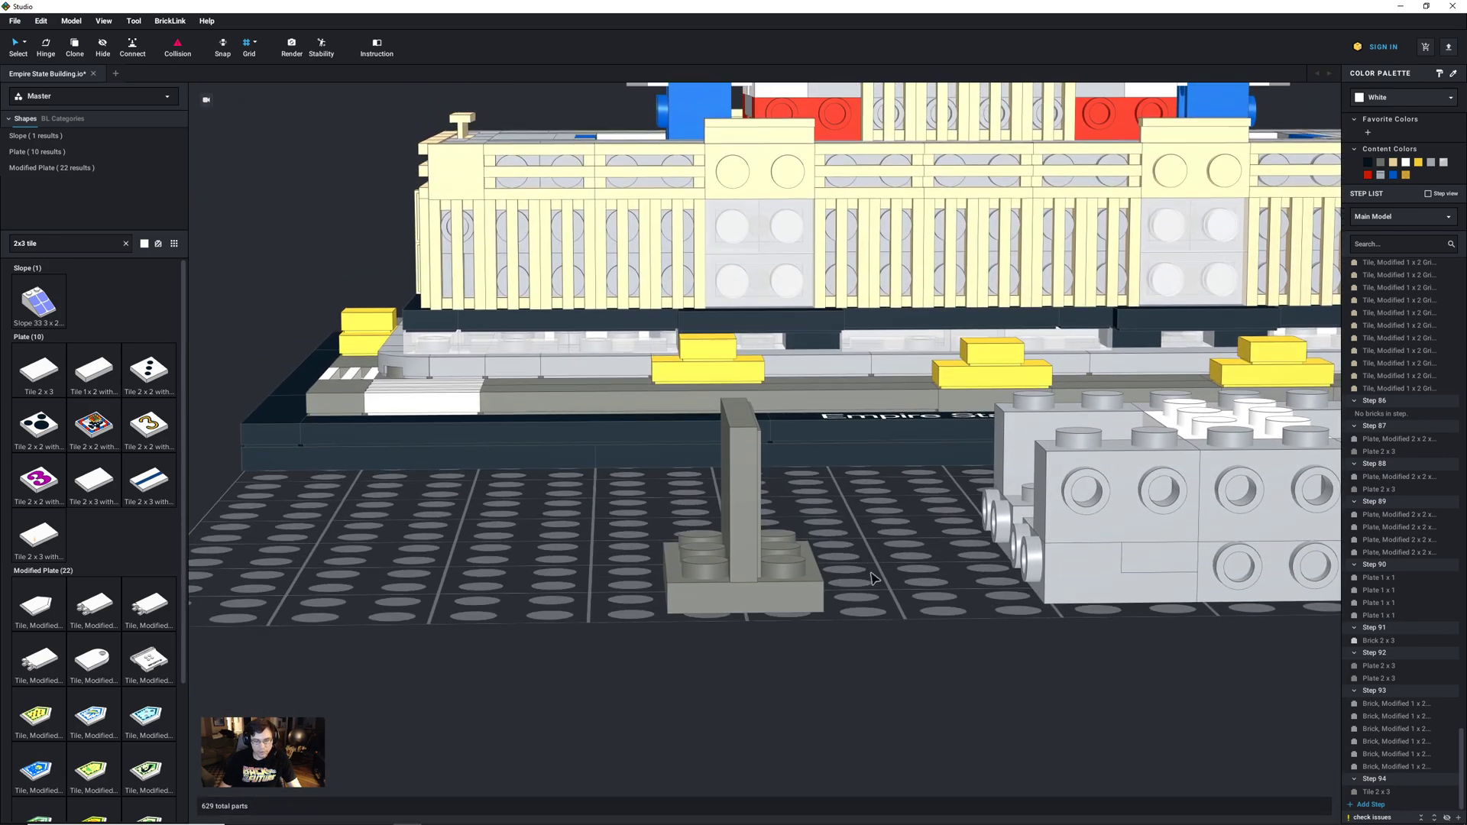
{"action": "right_click_drag", "start_coordinate": [884, 584], "coordinate": [897, 623]}
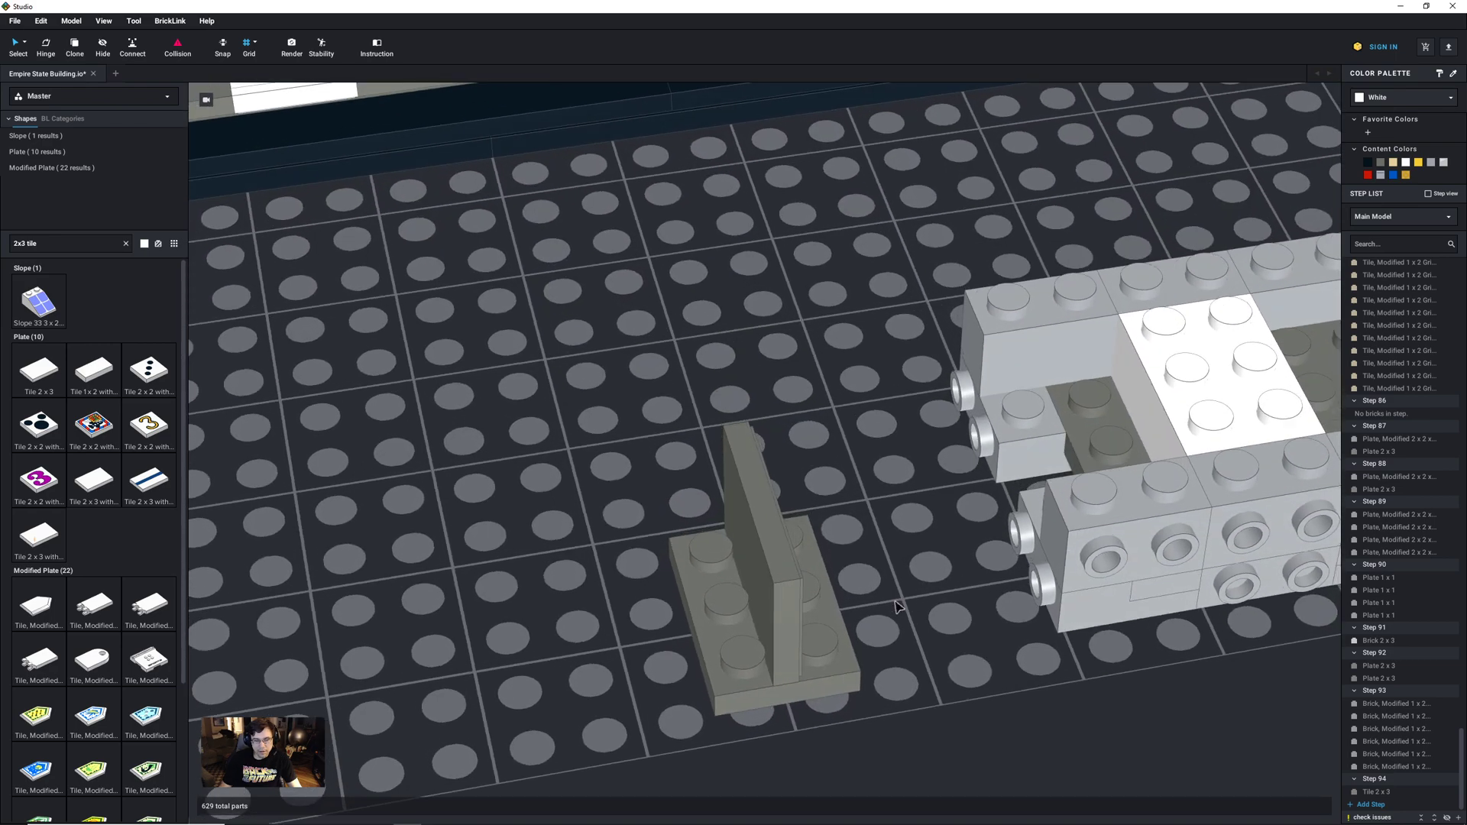
{"action": "middle_click_drag", "start_coordinate": [897, 622], "coordinate": [829, 587]}
{"action": "left_click", "coordinate": [1170, 319]}
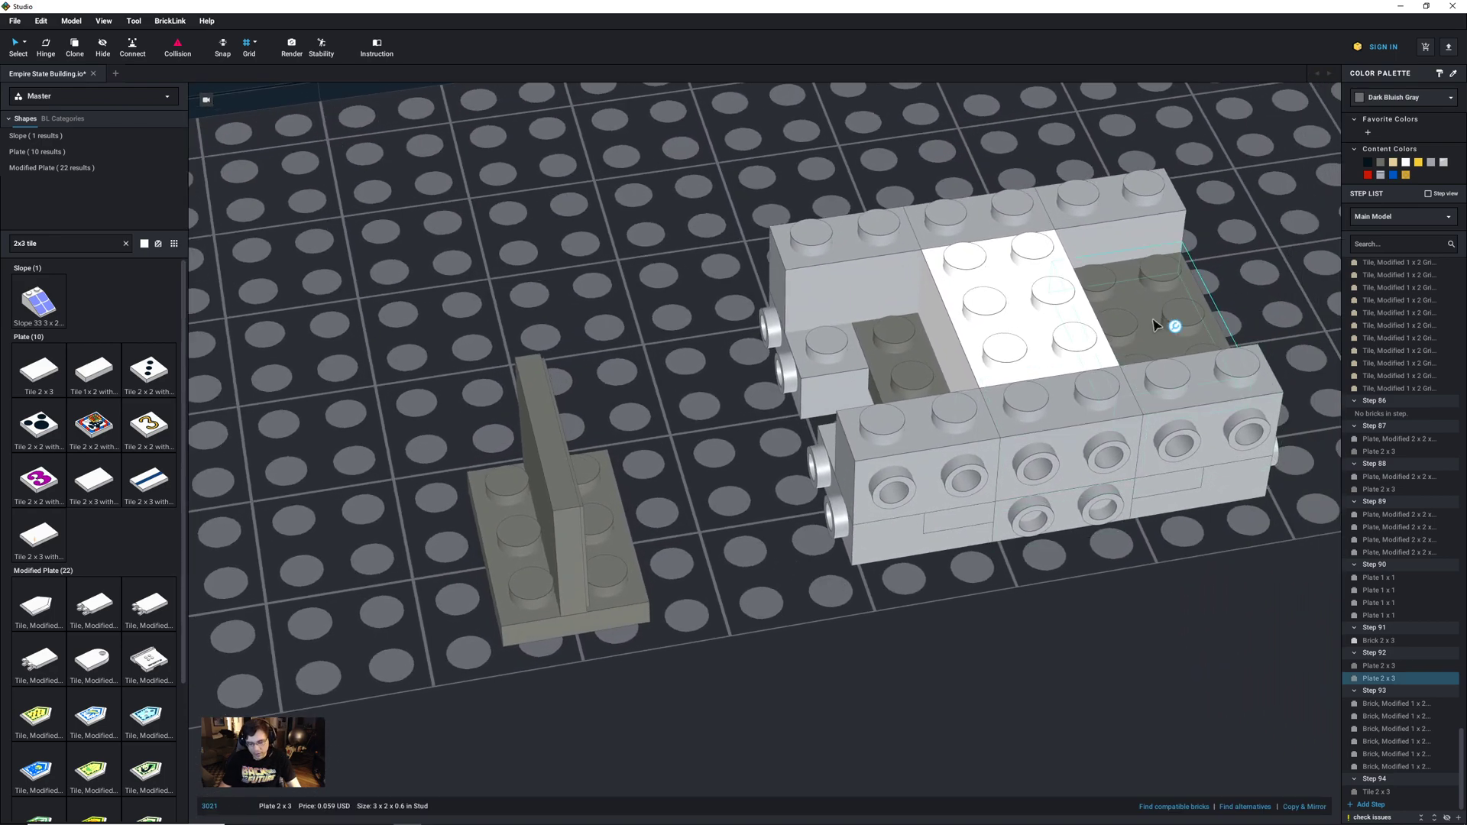
{"action": "key", "text": "Delete"}
Step: Duplicate the upright tile with its 2x3 plate and place the copy beside the original
{"action": "left_click_drag", "start_coordinate": [685, 639], "coordinate": [413, 436]}
{"action": "key", "text": "ctrl+d"}
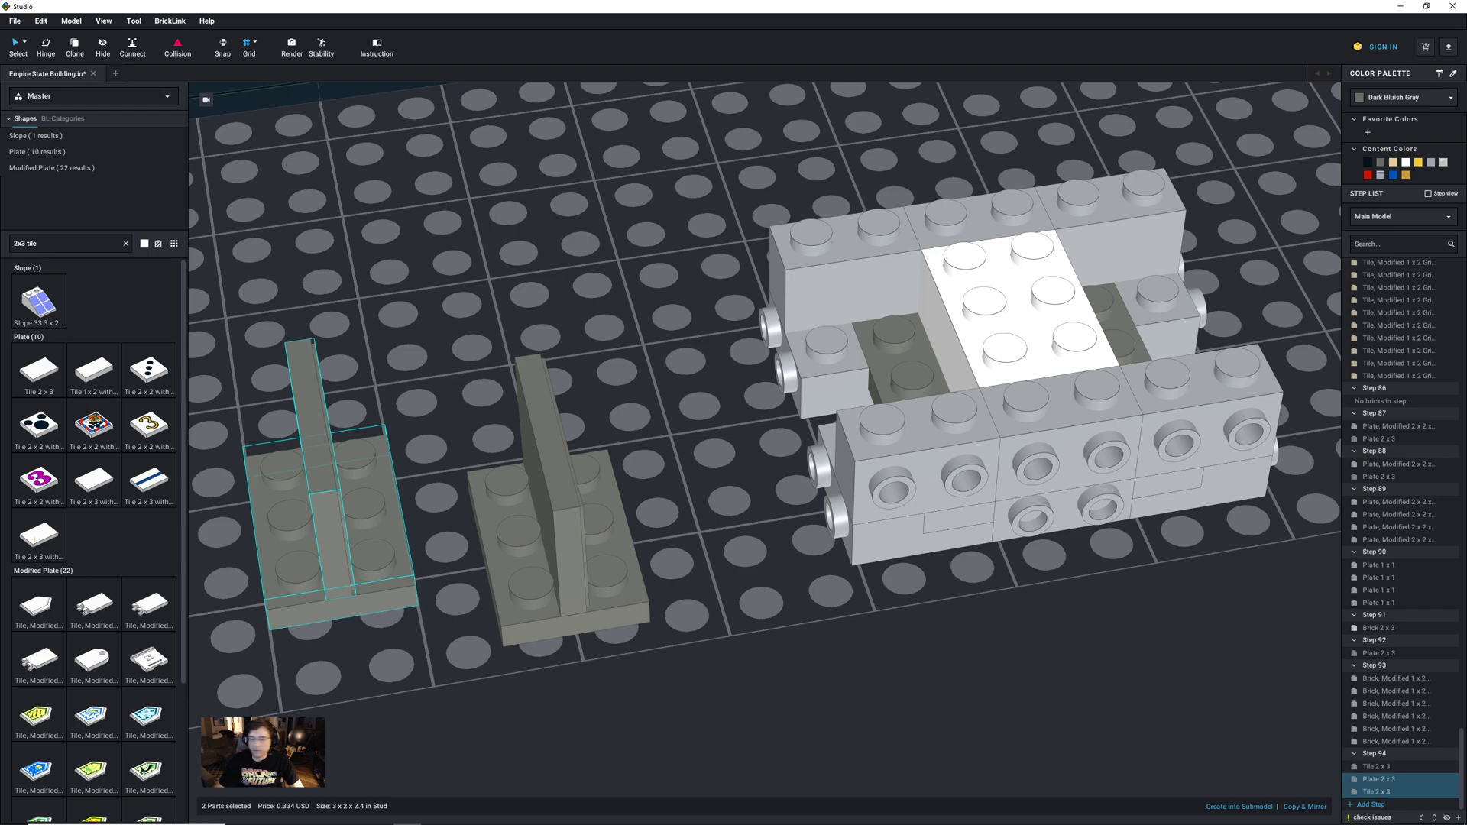
Step: Paste a copy of the dark bluish gray 2x3 plate on the baseplate and flip it upside down
{"action": "left_click", "coordinate": [619, 609]}
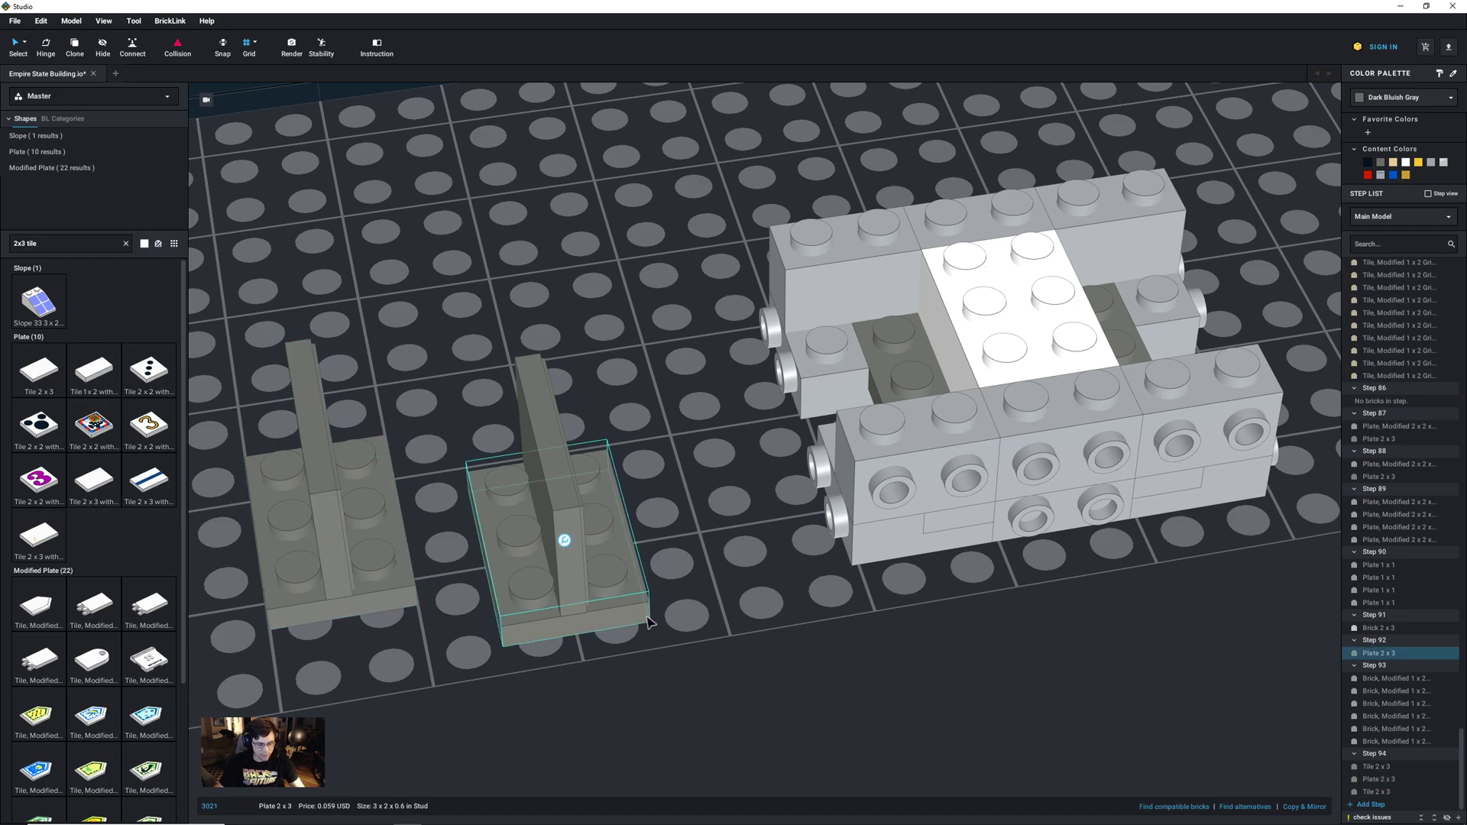
{"action": "key", "text": "ctrl+v"}
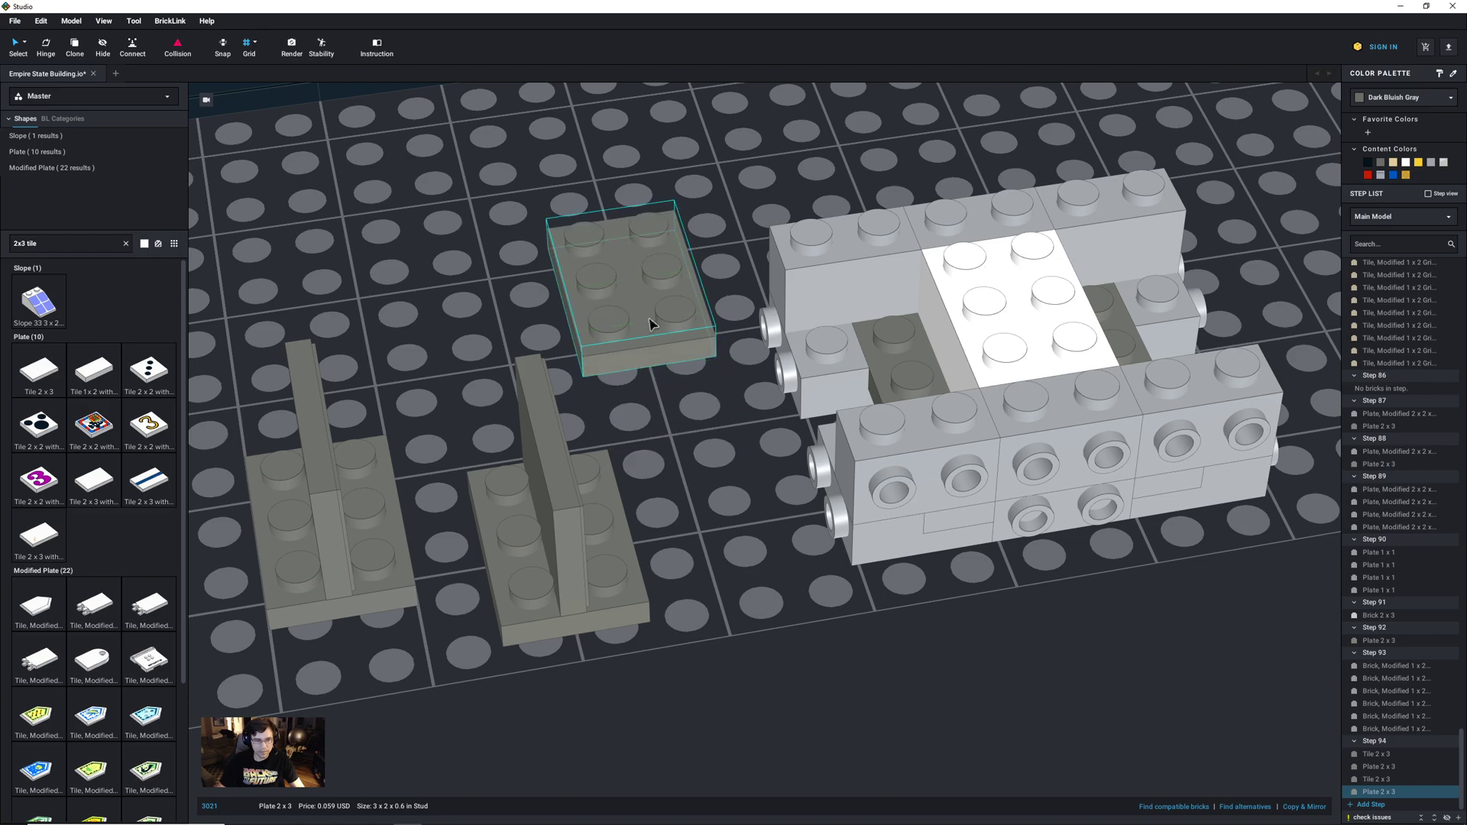
{"action": "key", "text": "Up"}
{"action": "key", "text": "Up"}
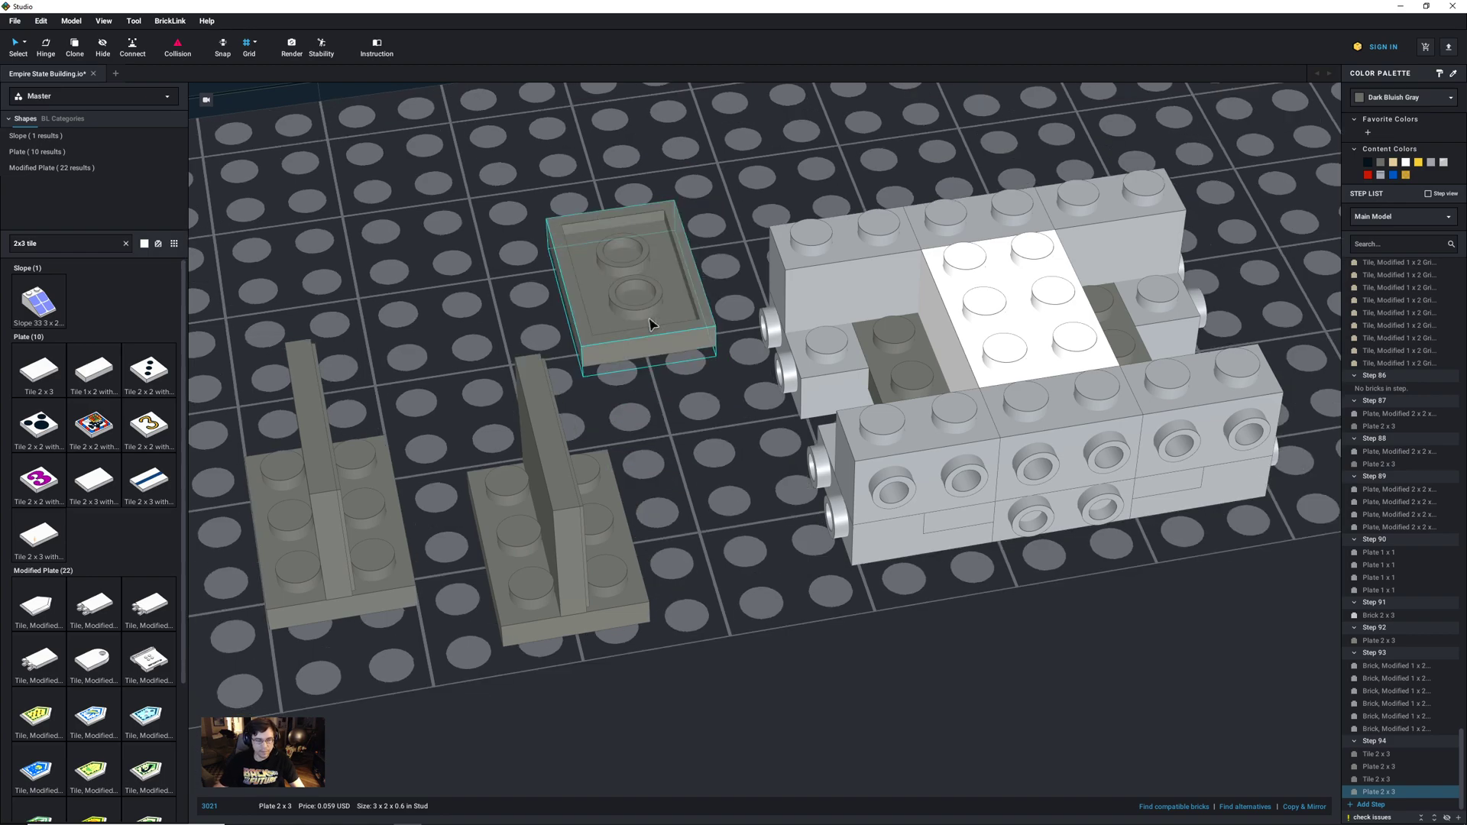
Step: Position the upside-down 2x3 plate above the original upright tile, aligned with the plate beneath it
{"action": "left_click", "coordinate": [712, 416]}
{"action": "right_click_drag", "start_coordinate": [698, 446], "coordinate": [686, 412]}
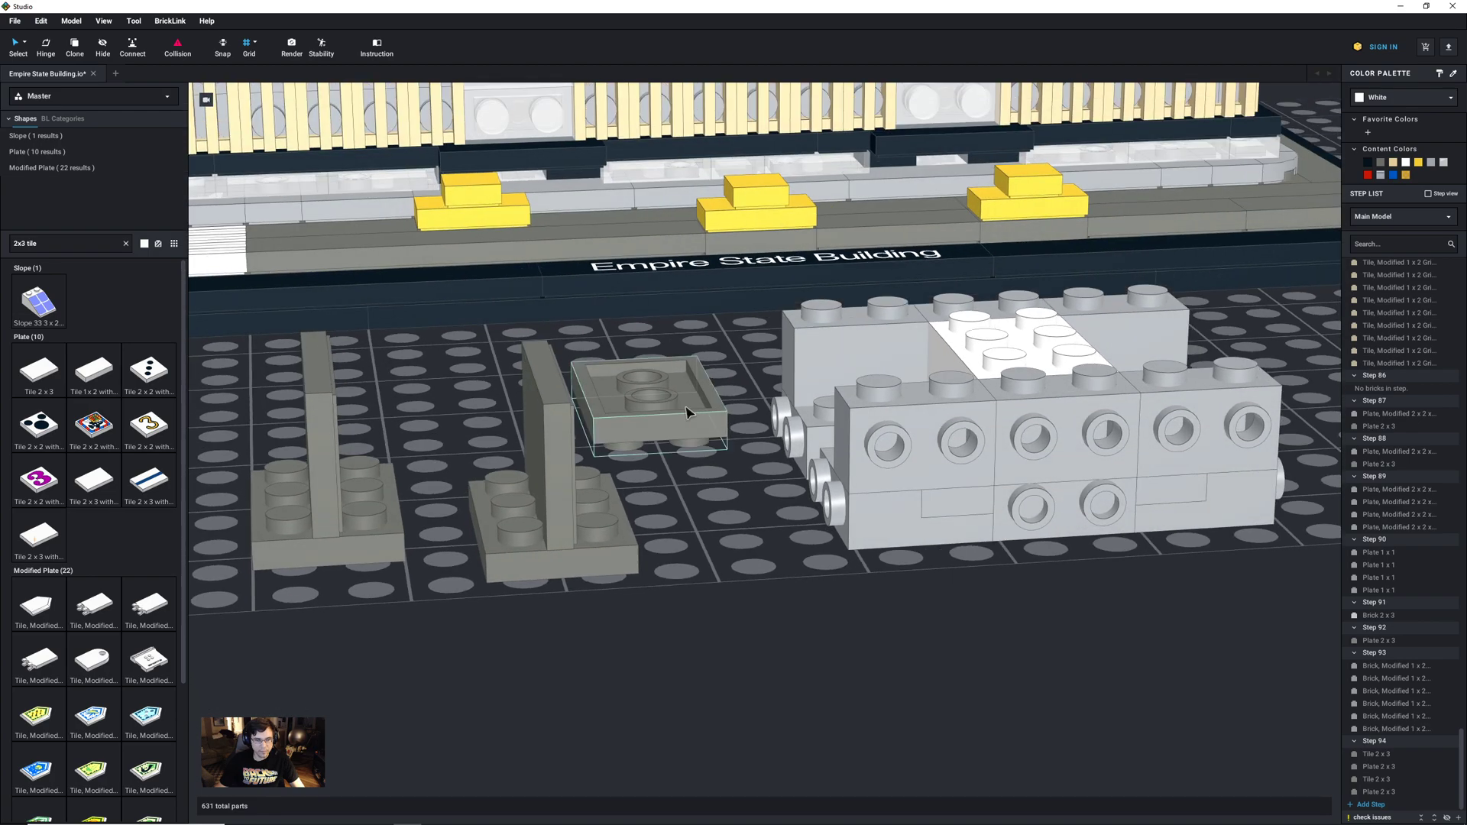
{"action": "left_click", "coordinate": [569, 397]}
{"action": "left_click_drag", "start_coordinate": [569, 396], "coordinate": [568, 399]}
{"action": "right_click_drag", "start_coordinate": [690, 493], "coordinate": [677, 525]}
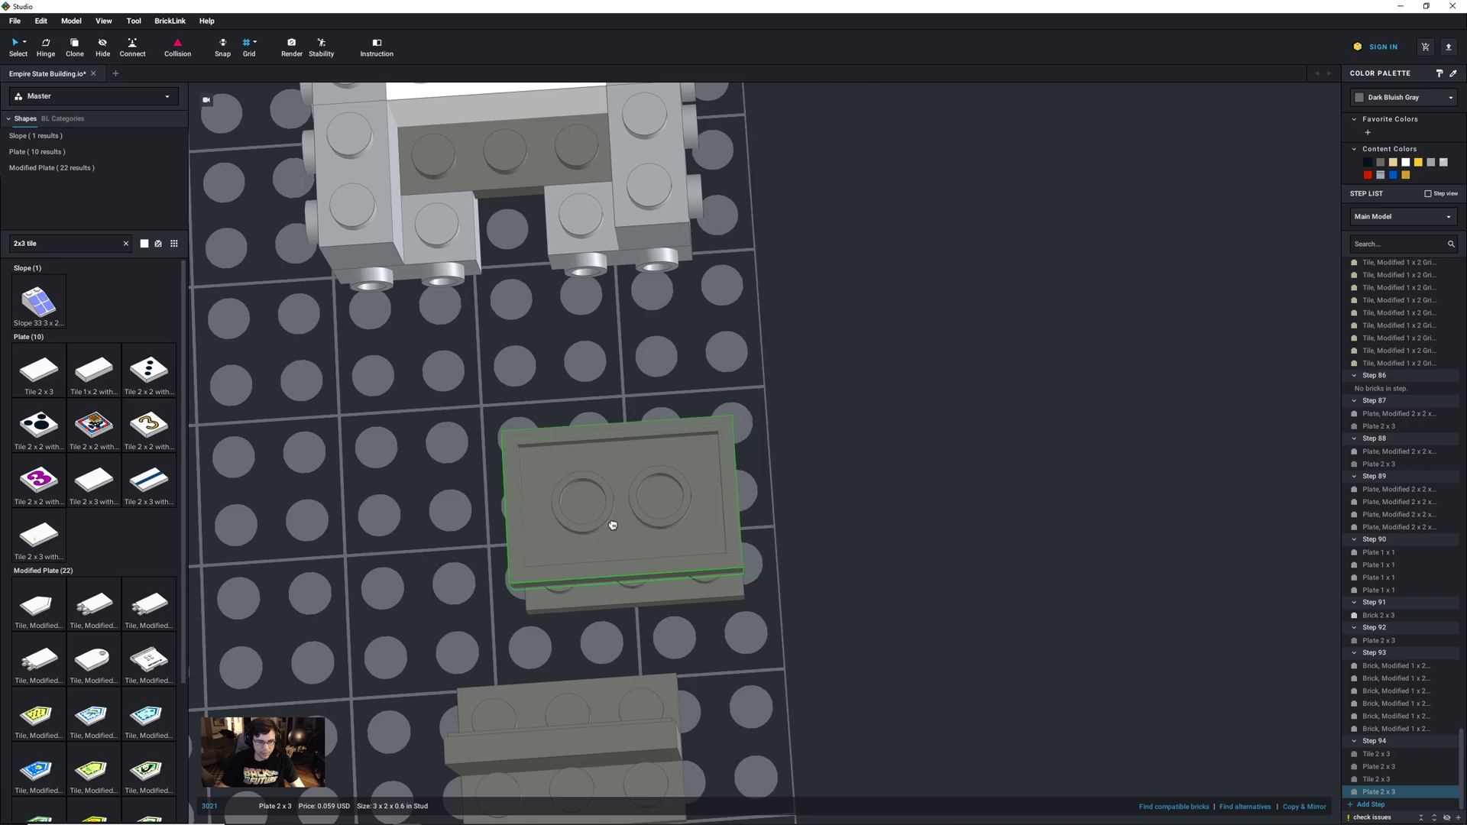
{"action": "right_click_drag", "start_coordinate": [648, 534], "coordinate": [772, 543]}
Step: Delete the spare copy of the upright tile and its 2x3 plate
{"action": "left_click", "coordinate": [466, 462]}
{"action": "key", "text": "Delete"}
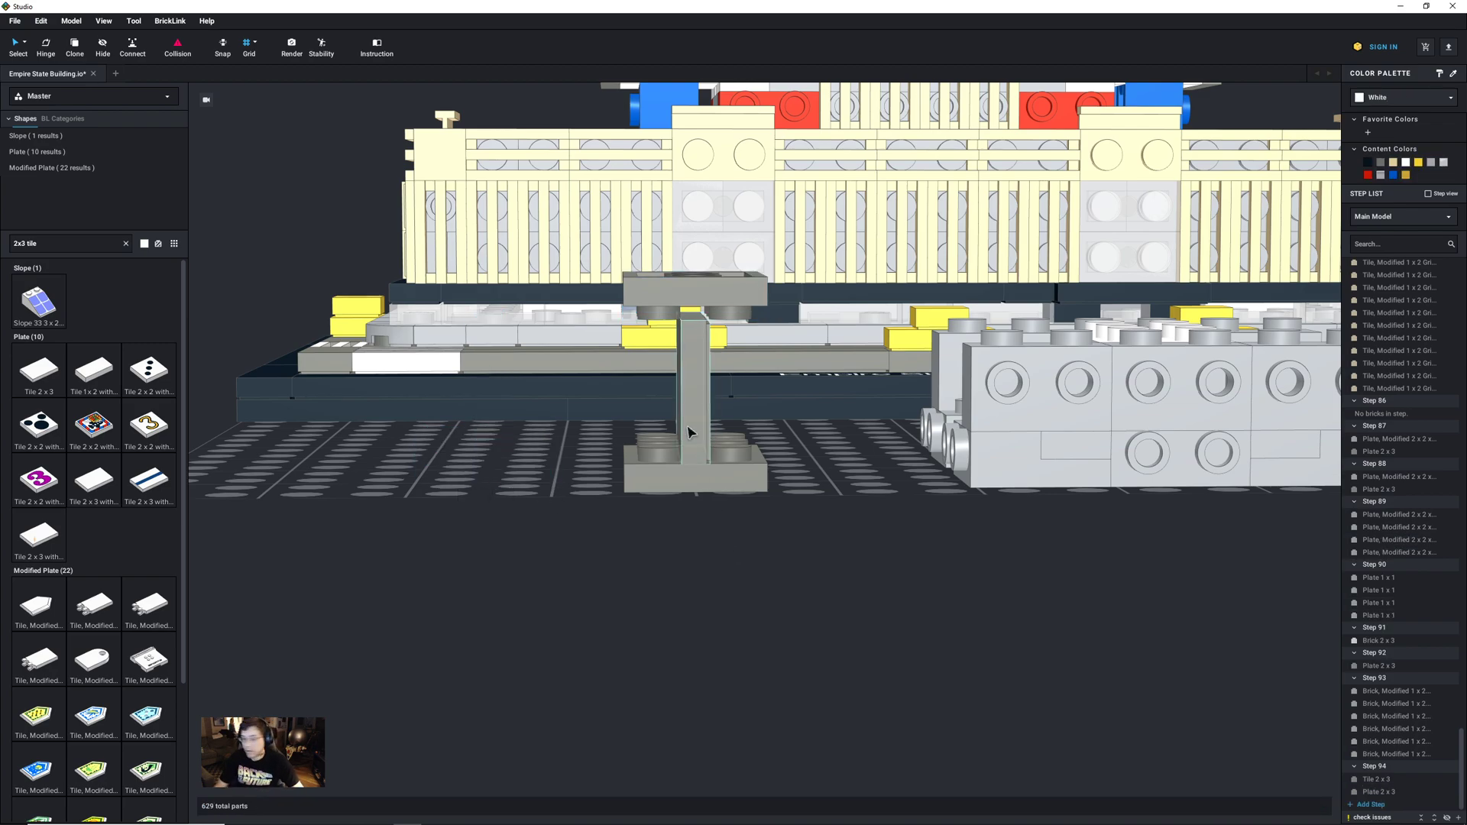
Step: Lower the upside-down 2x3 plate to a vertical position of about -49.8 so its studs straddle the upright tile
{"action": "scroll", "coordinate": [691, 424], "scroll_direction": "up", "scroll_amount": 5}
{"action": "middle_click_drag", "start_coordinate": [711, 404], "coordinate": [781, 517]}
{"action": "mouse_move", "coordinate": [839, 419]}
{"action": "right_mouse_down"}
{"action": "mouse_move", "coordinate": [848, 410]}
{"action": "mouse_move", "coordinate": [838, 419]}
{"action": "right_mouse_up"}
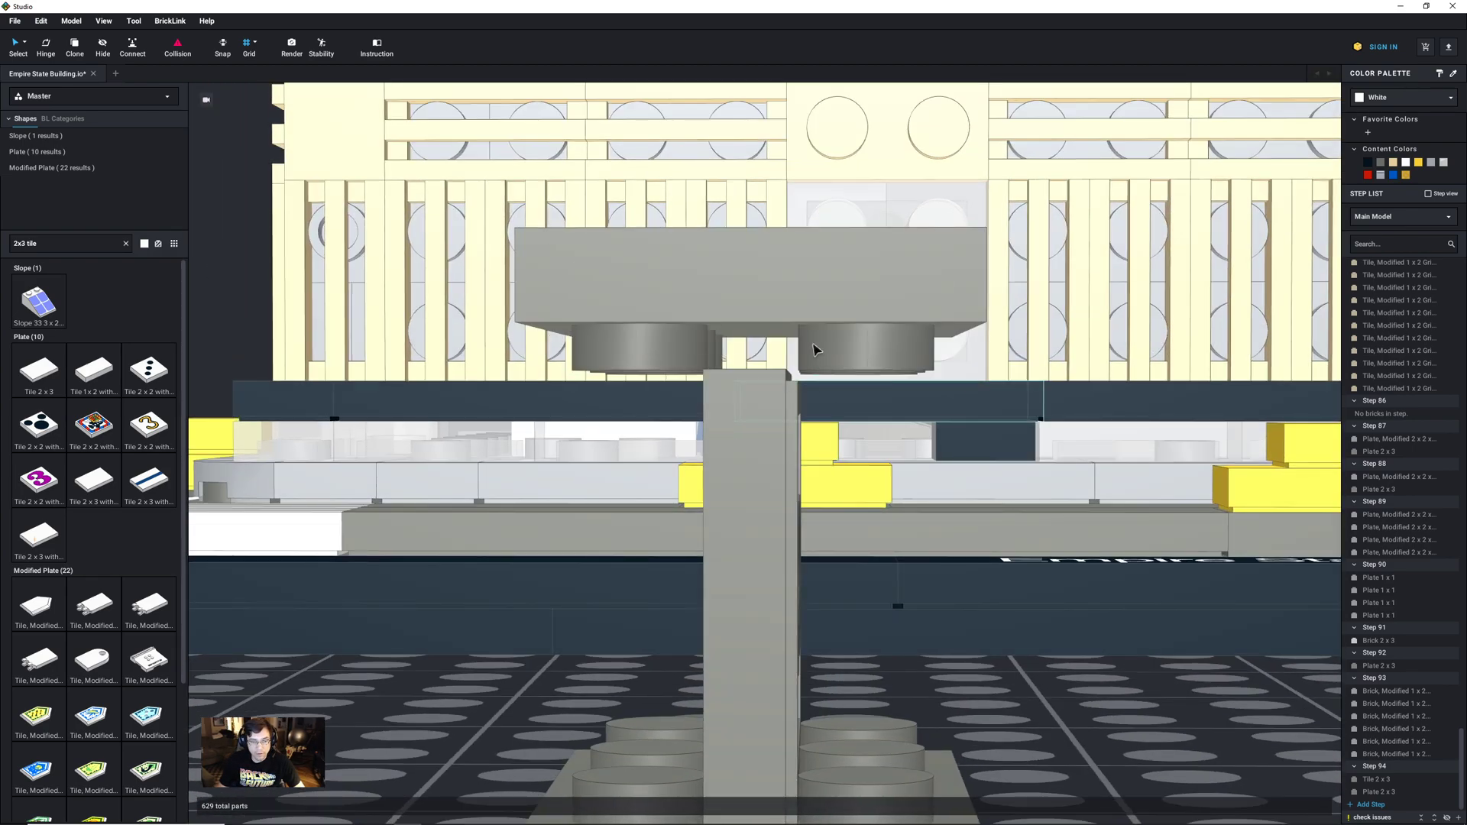
{"action": "left_click", "coordinate": [774, 295]}
{"action": "key", "text": "h"}
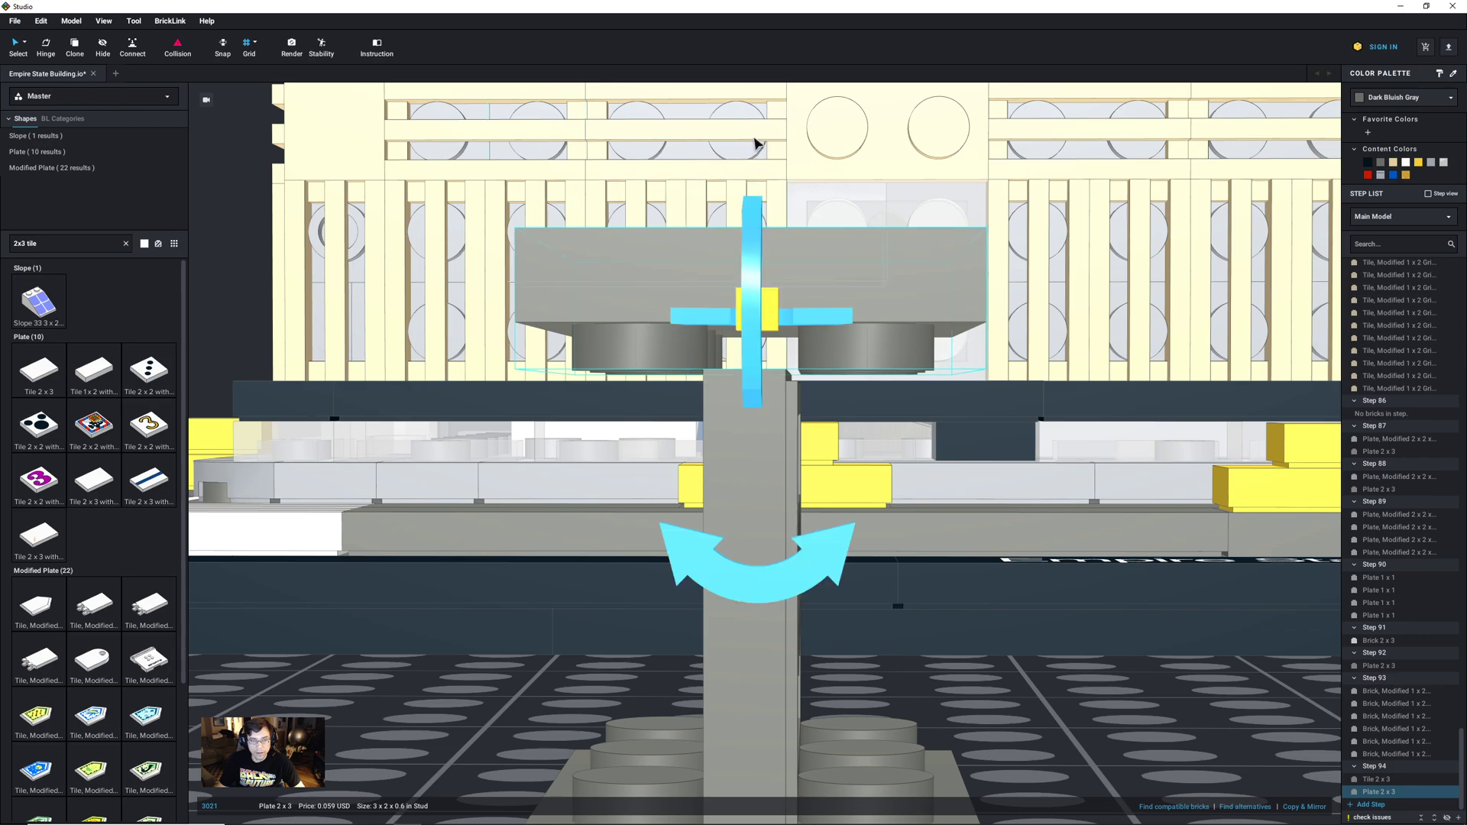
{"action": "key", "text": "Escape"}
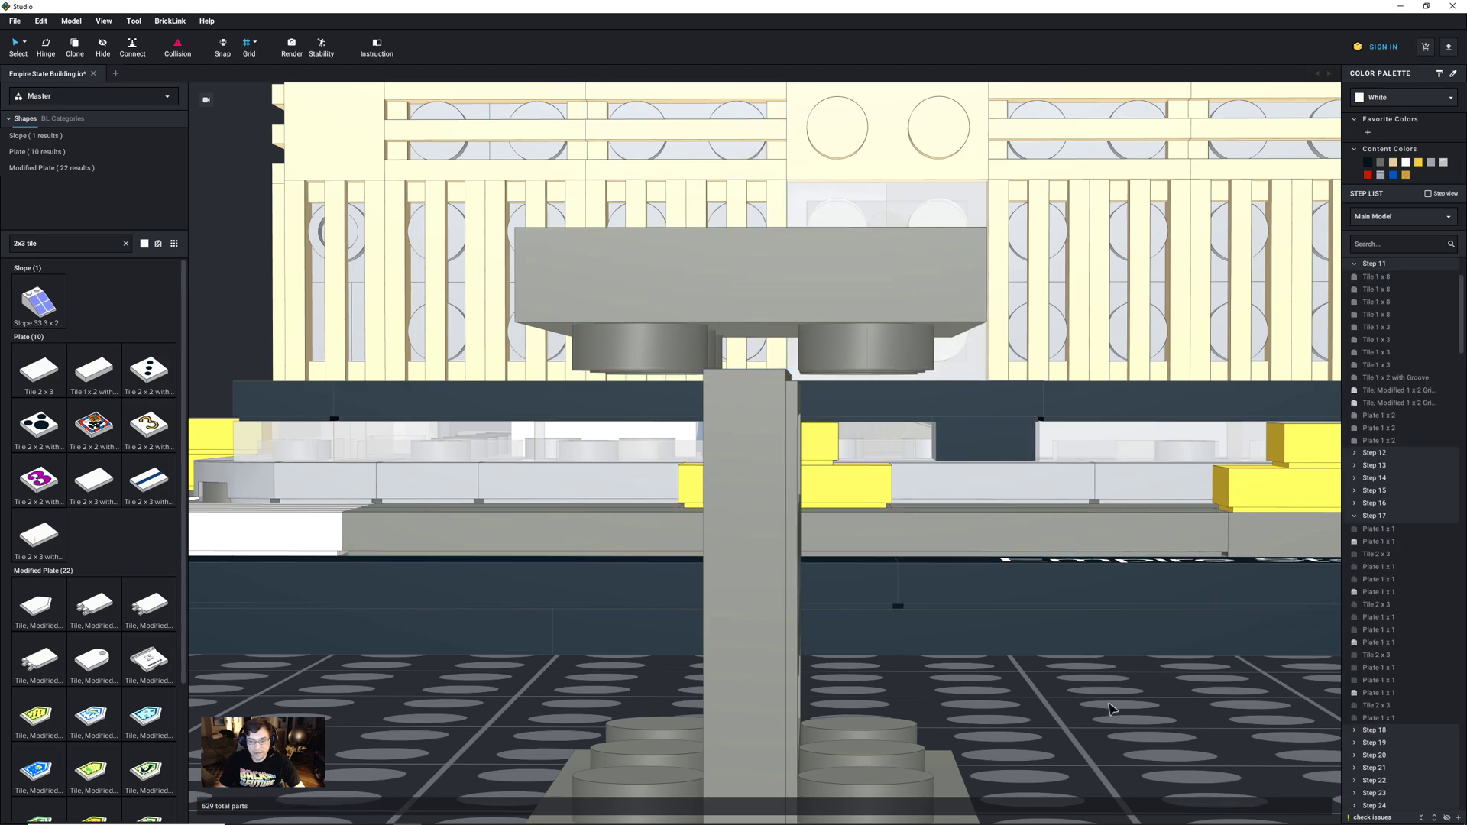
{"action": "left_click", "coordinate": [861, 301]}
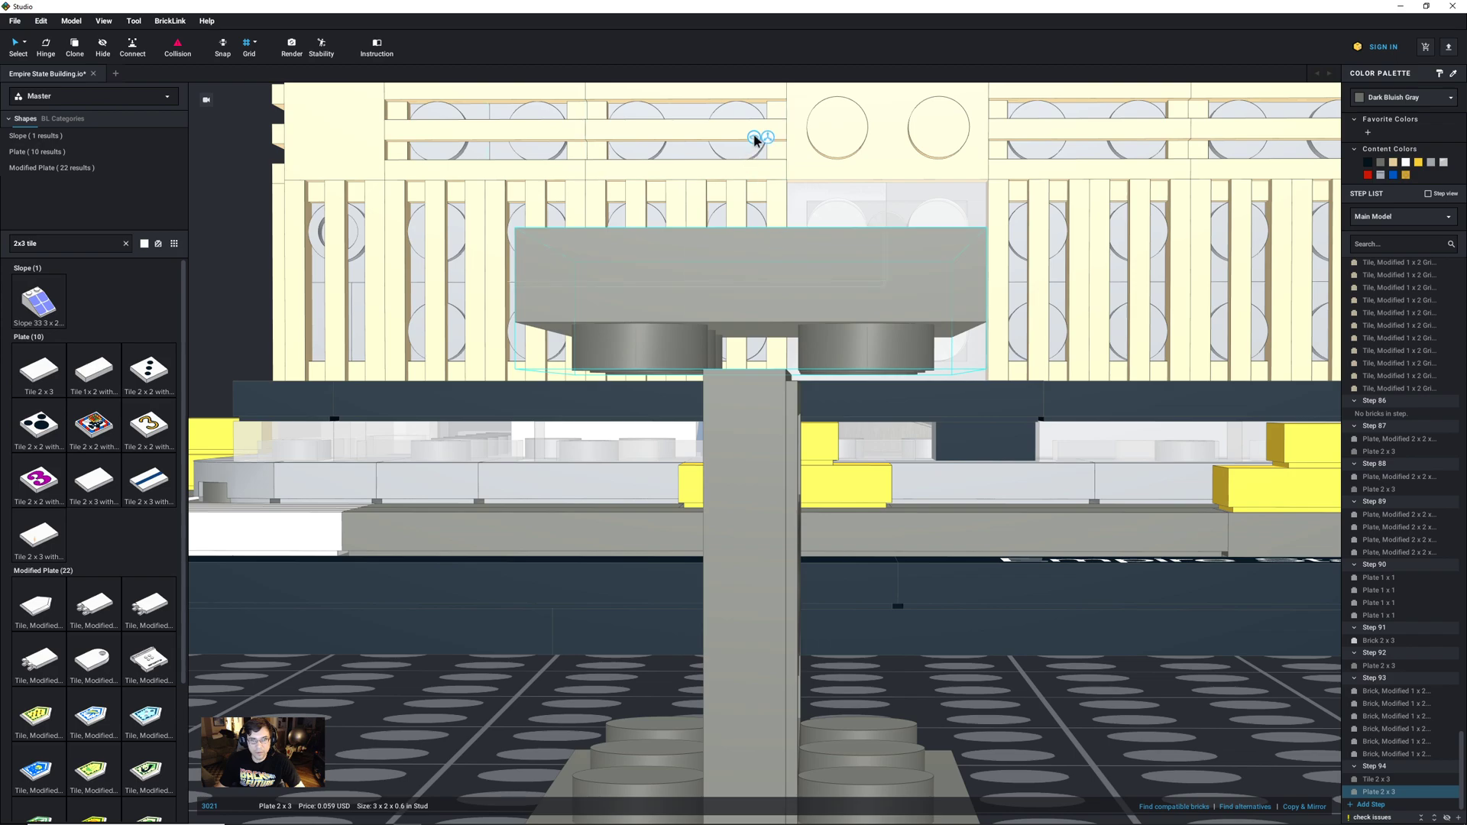
{"action": "left_click", "coordinate": [767, 138]}
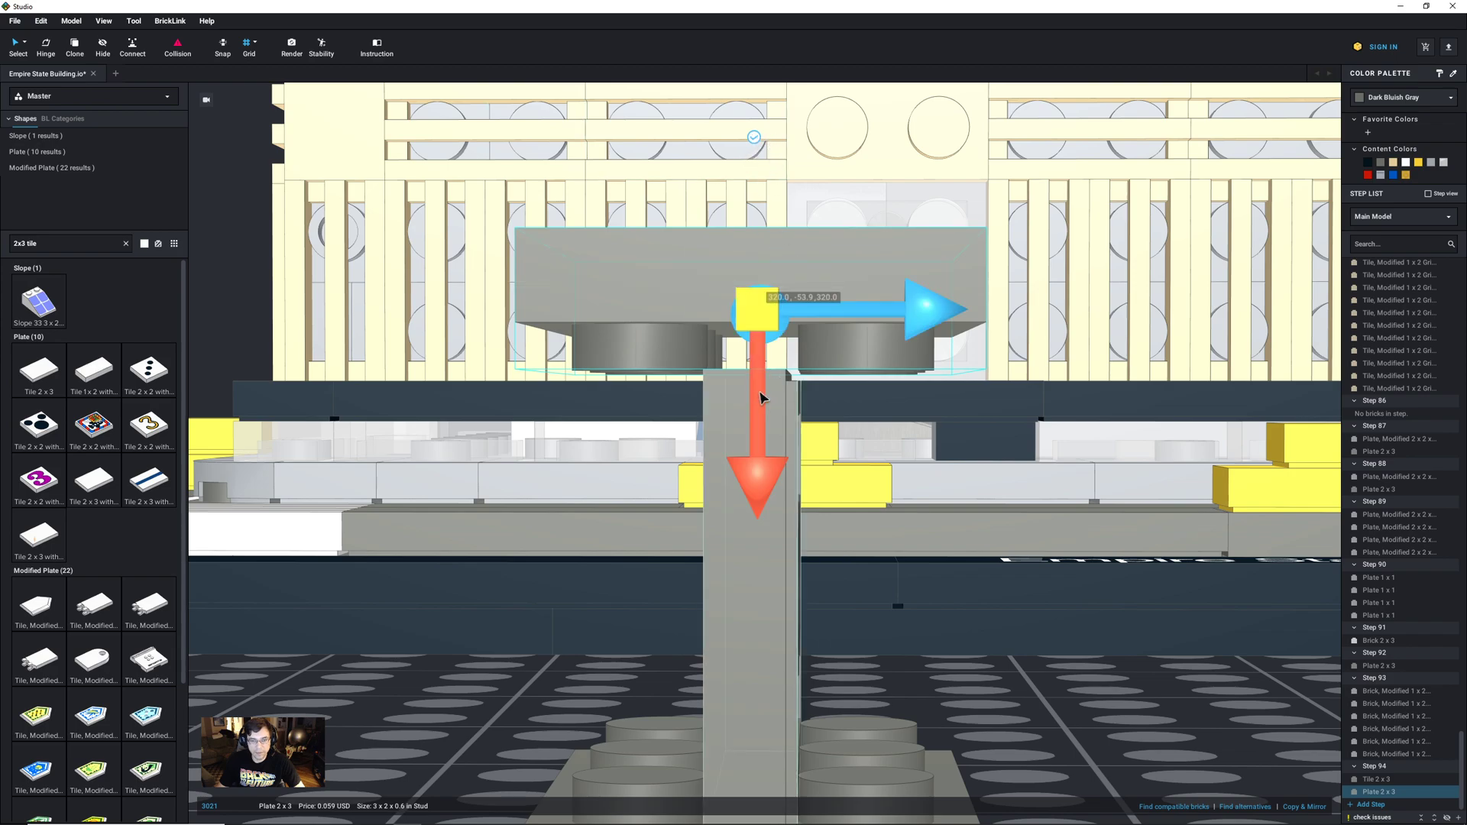
{"action": "left_click_drag", "start_coordinate": [751, 437], "coordinate": [754, 507]}
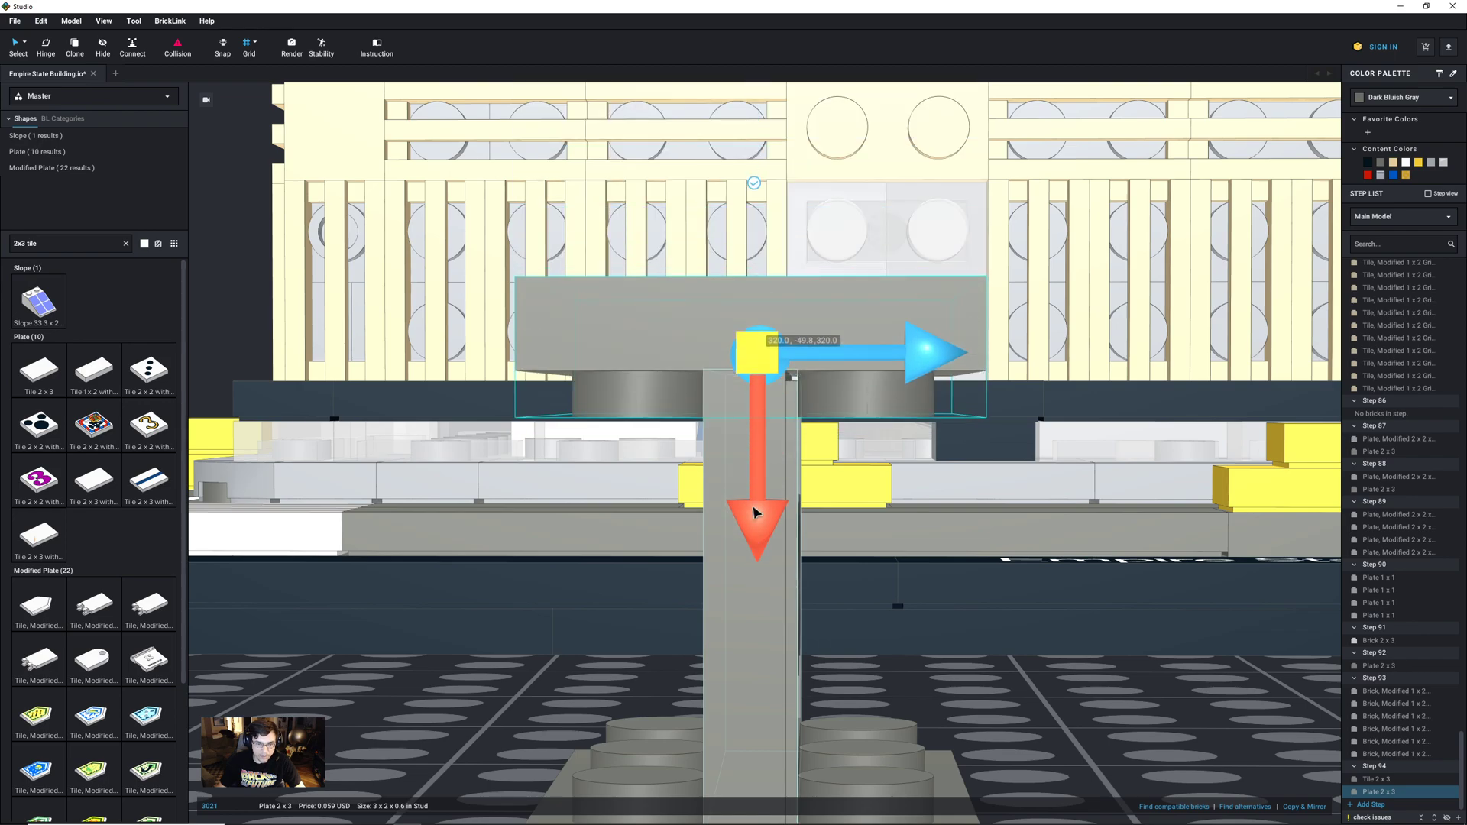
{"action": "left_click", "coordinate": [1095, 635]}
{"action": "right_click_drag", "start_coordinate": [1078, 662], "coordinate": [1082, 669]}
{"action": "scroll", "coordinate": [1036, 648], "scroll_direction": "down", "scroll_amount": 8}
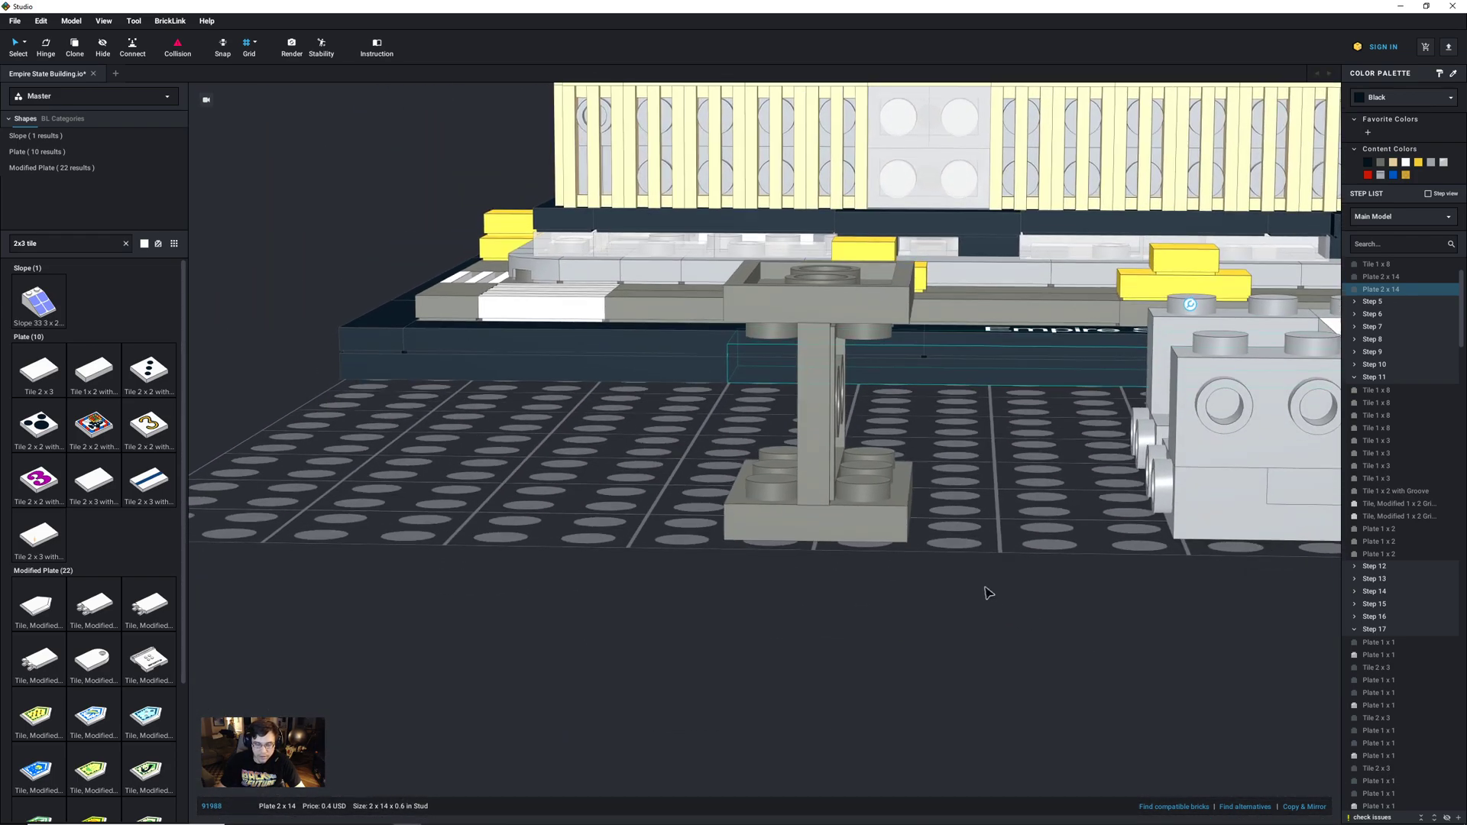
Step: Turn snapping on and move the three-part tile-and-plates assembly onto the open end of the light gray base, between its side walls
{"action": "left_click", "coordinate": [956, 568]}
{"action": "right_click_drag", "start_coordinate": [959, 586], "coordinate": [959, 592]}
{"action": "left_click_drag", "start_coordinate": [957, 588], "coordinate": [664, 217]}
{"action": "middle_click_drag", "start_coordinate": [948, 489], "coordinate": [629, 651]}
{"action": "right_click_drag", "start_coordinate": [635, 652], "coordinate": [619, 644]}
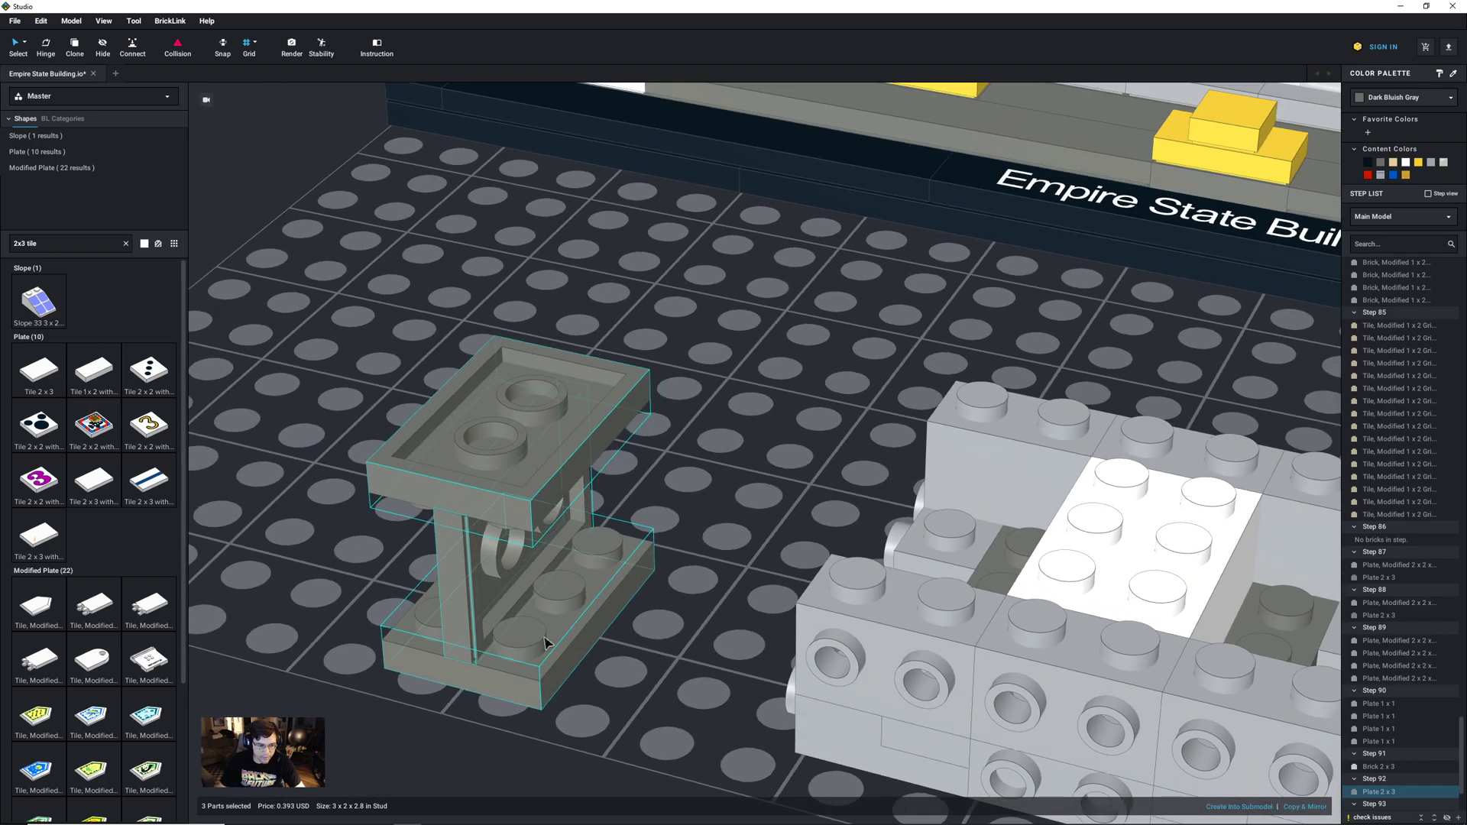
{"action": "middle_click_drag", "start_coordinate": [591, 637], "coordinate": [615, 654]}
{"action": "right_click_drag", "start_coordinate": [689, 651], "coordinate": [721, 673]}
{"action": "left_click_drag", "start_coordinate": [741, 648], "coordinate": [571, 558]}
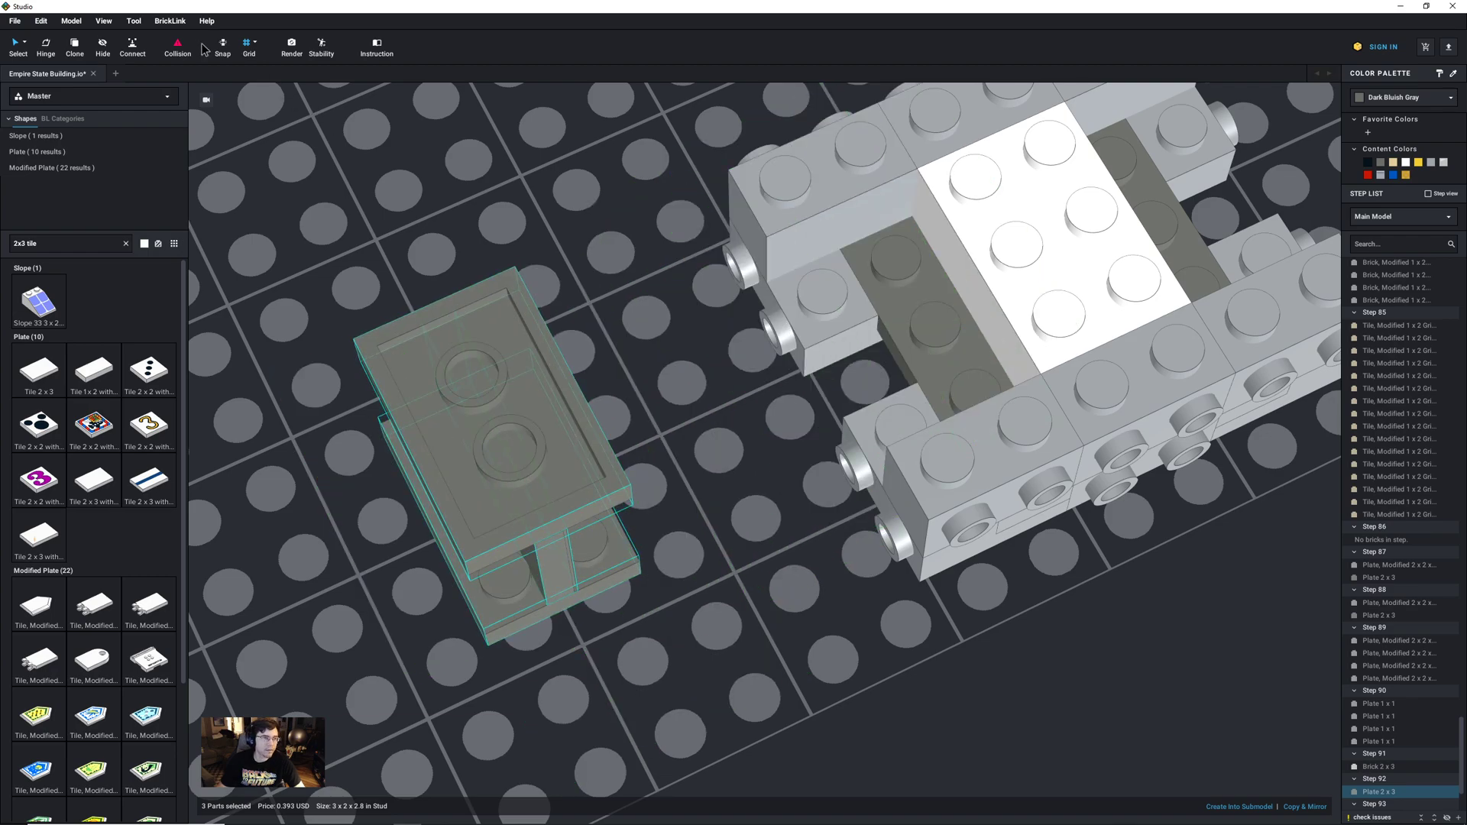
{"action": "left_click_drag", "start_coordinate": [610, 578], "coordinate": [1001, 396]}
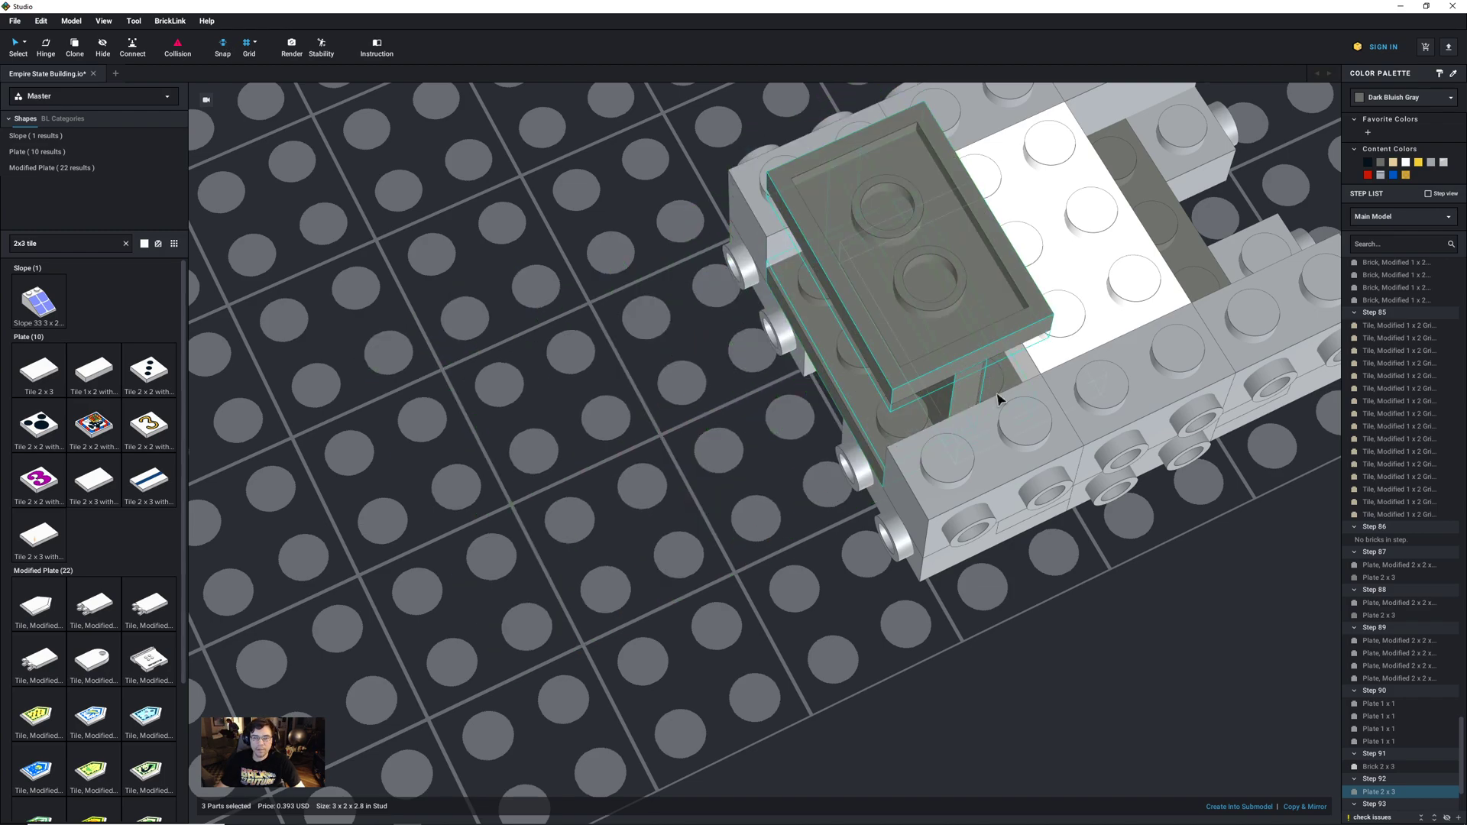
Step: Paste a copy of the three-part tile-and-plates assembly onto the opposite end of the base, beyond the white brick
{"action": "right_click_drag", "start_coordinate": [1109, 642], "coordinate": [1140, 617]}
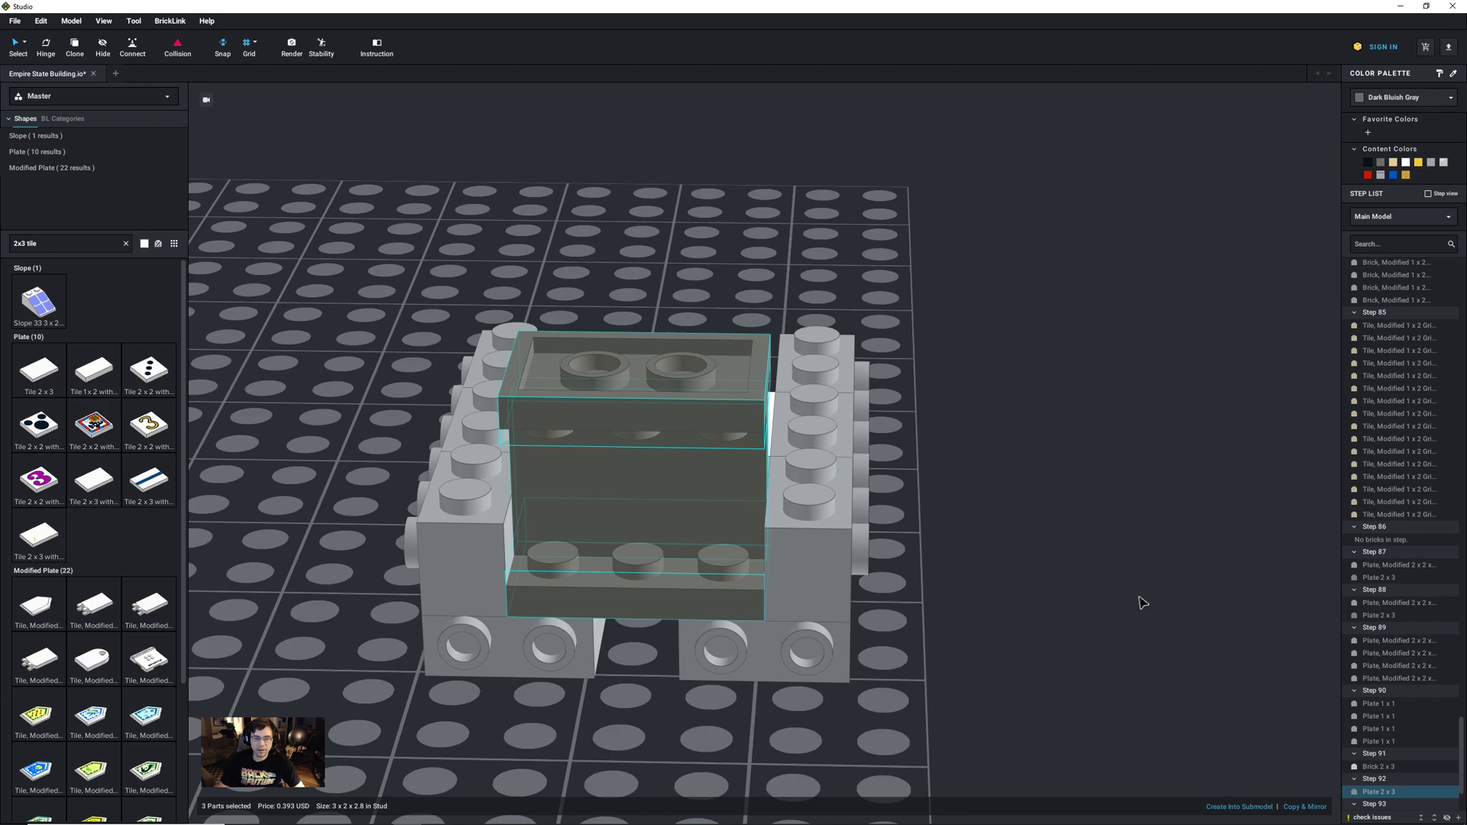
{"action": "right_click_drag", "start_coordinate": [1104, 557], "coordinate": [1087, 589]}
{"action": "middle_click_drag", "start_coordinate": [1117, 664], "coordinate": [886, 451]}
{"action": "key", "text": "ctrl+v"}
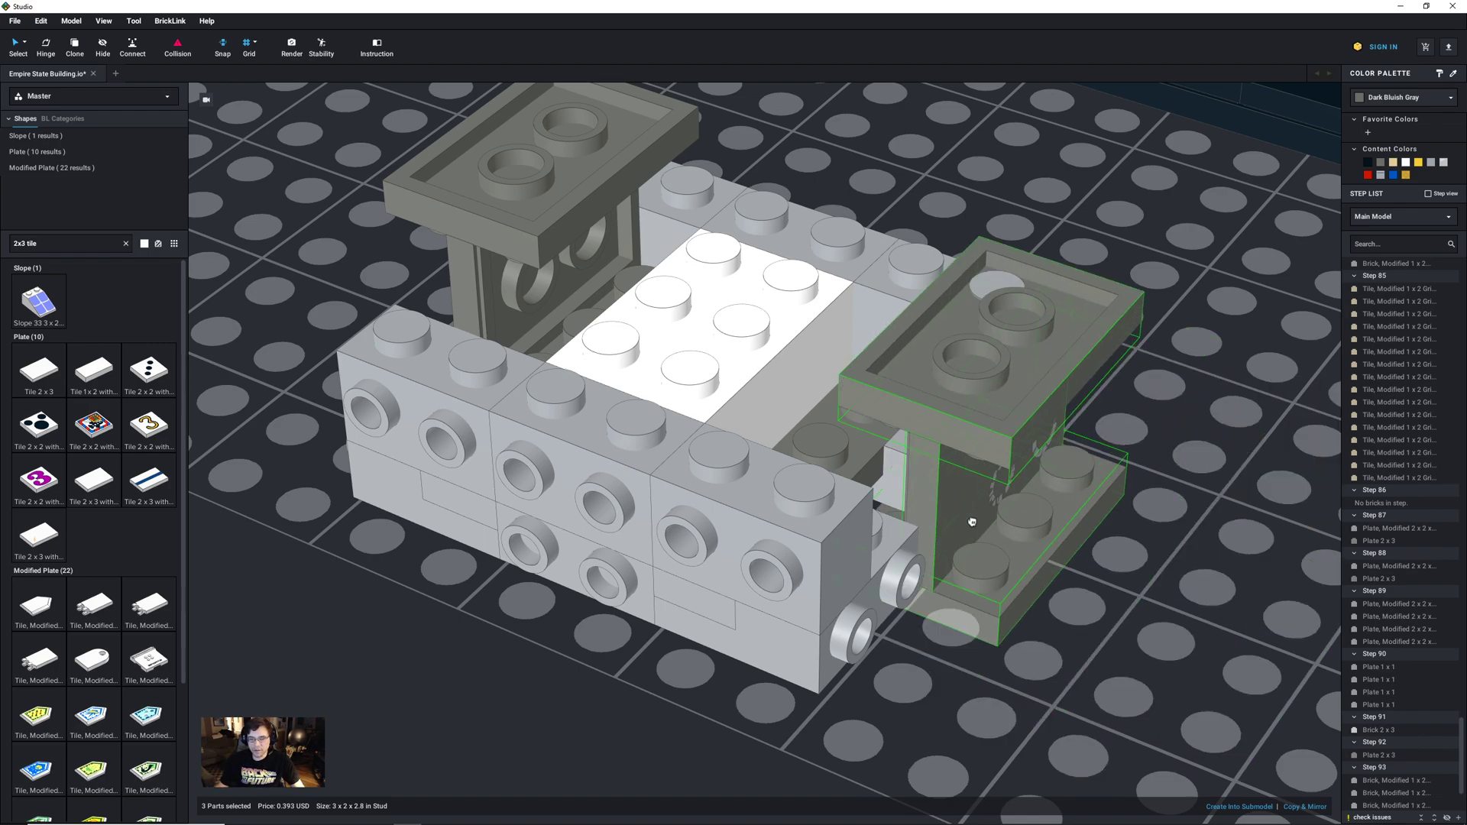
{"action": "left_click", "coordinate": [867, 459]}
{"action": "left_click", "coordinate": [1080, 648]}
{"action": "right_click_drag", "start_coordinate": [1087, 662], "coordinate": [1093, 668]}
{"action": "middle_click_drag", "start_coordinate": [1093, 668], "coordinate": [1166, 652]}
{"action": "right_click_drag", "start_coordinate": [1167, 655], "coordinate": [1182, 622]}
{"action": "scroll", "coordinate": [1169, 657], "scroll_direction": "up", "scroll_amount": 3}
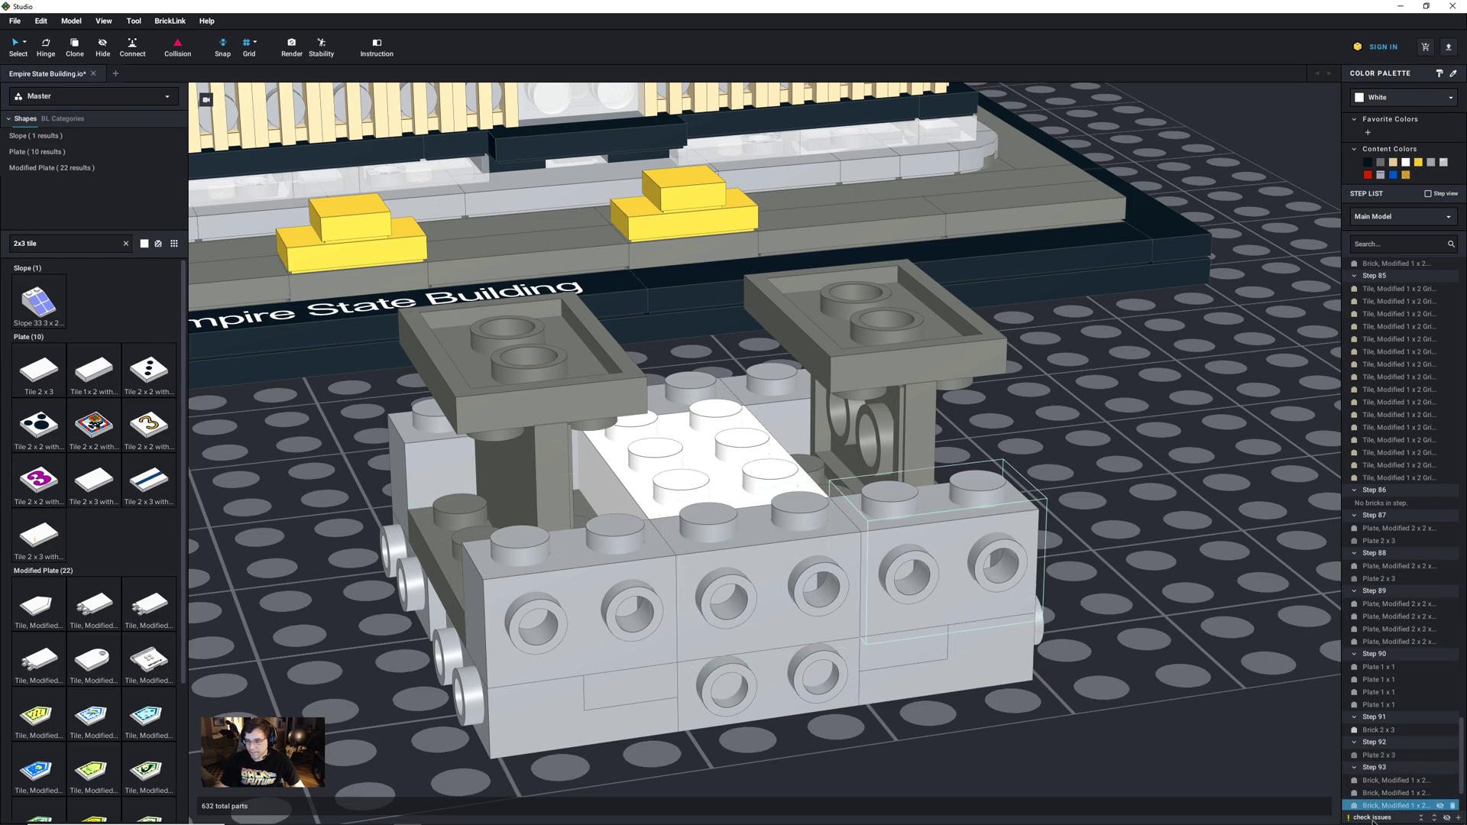
Step: Add an empty Step 95 after Step 94 in the main model's step list
{"action": "scroll", "coordinate": [1461, 767], "scroll_direction": "down", "scroll_amount": 1}
{"action": "scroll", "coordinate": [1462, 768], "scroll_direction": "down", "scroll_amount": 3}
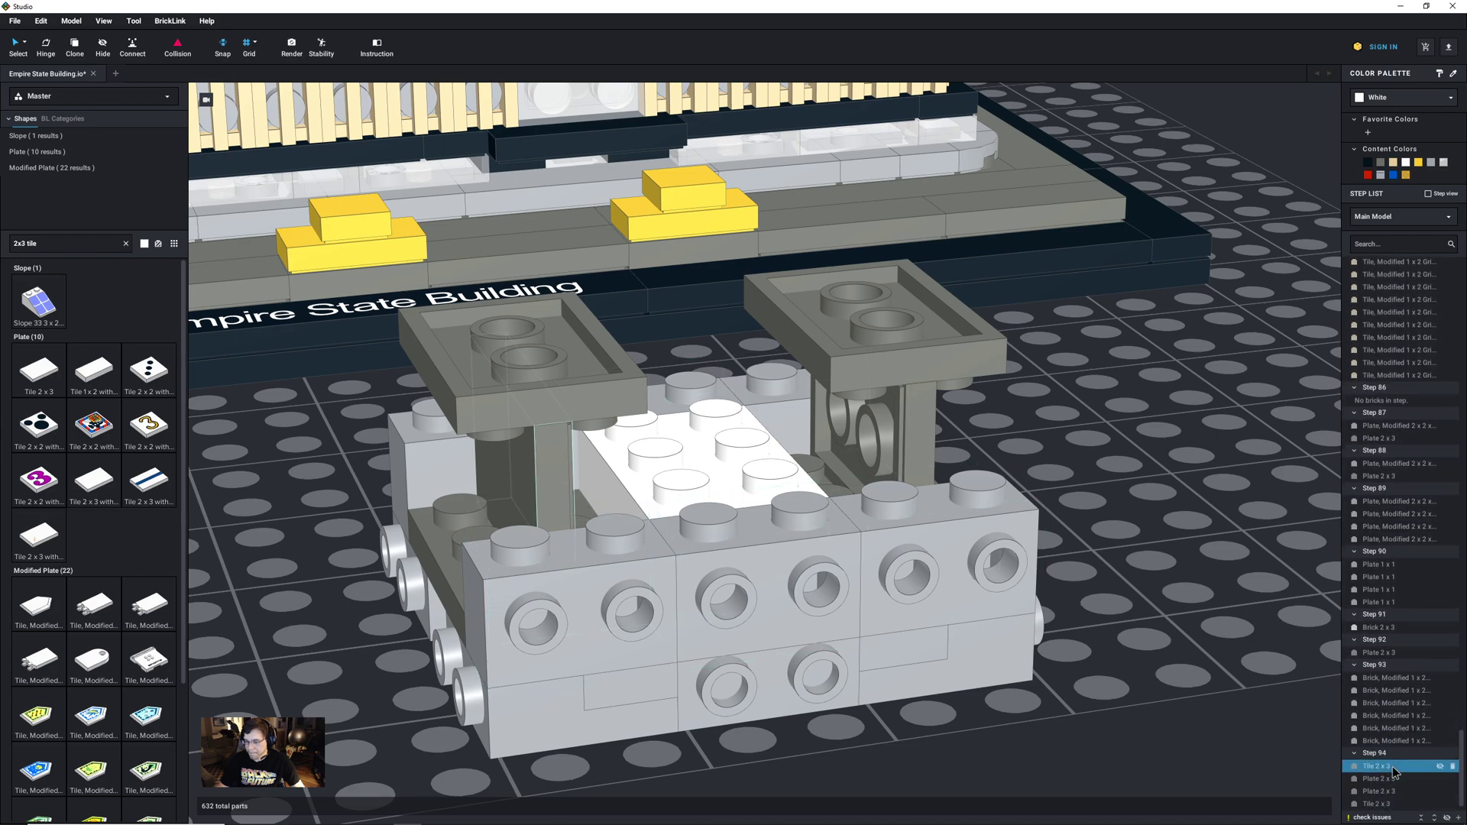
{"action": "left_click", "coordinate": [1369, 804]}
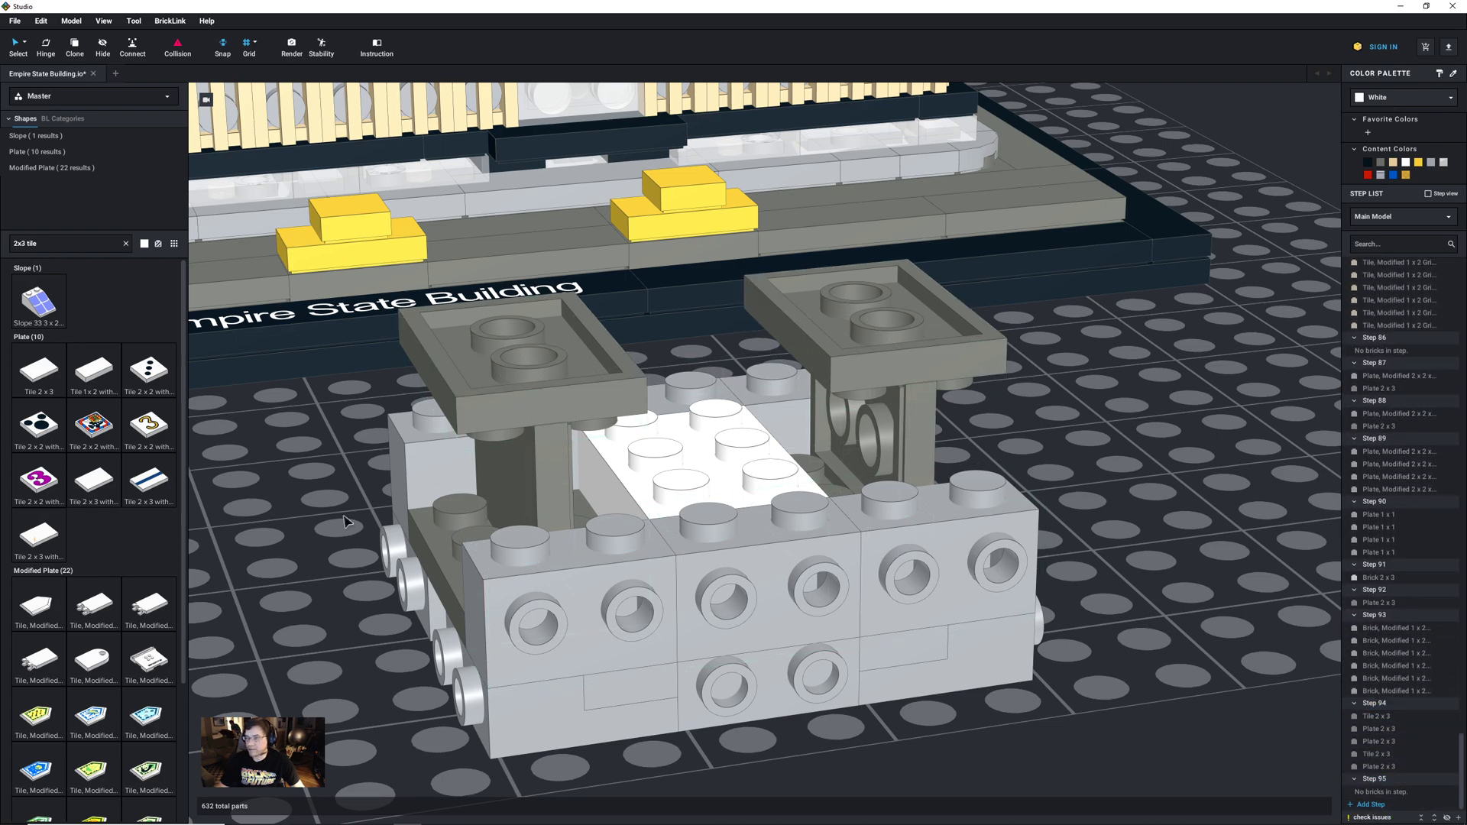
Step: Duplicate the light bluish gray Modified 2 x 2 x 2/3 plate with 2 side studs and place copies atop the middle of both side walls
{"action": "left_click", "coordinate": [747, 671]}
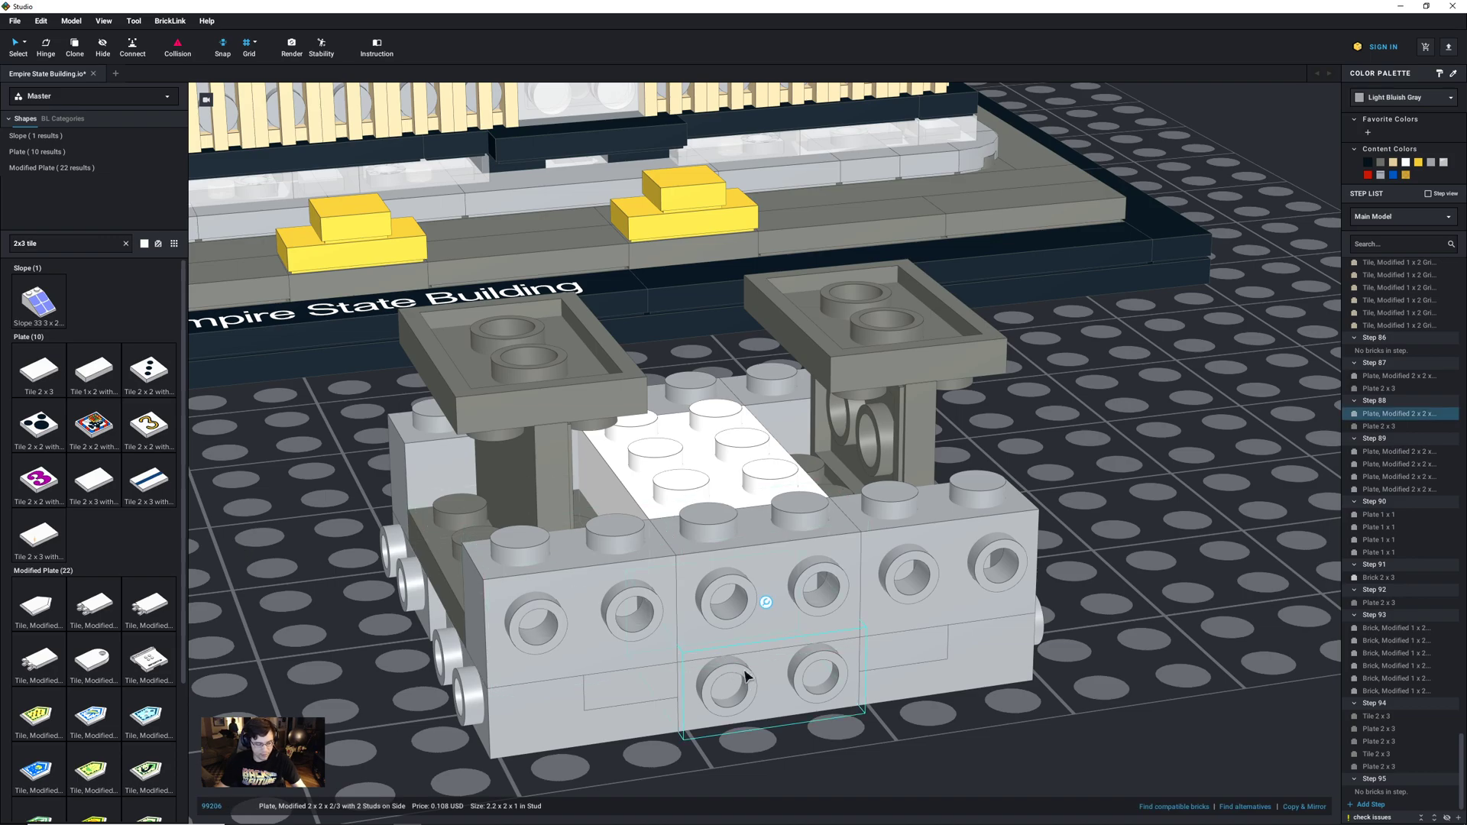
{"action": "key", "text": "ctrl+d"}
{"action": "left_click", "coordinate": [745, 481]}
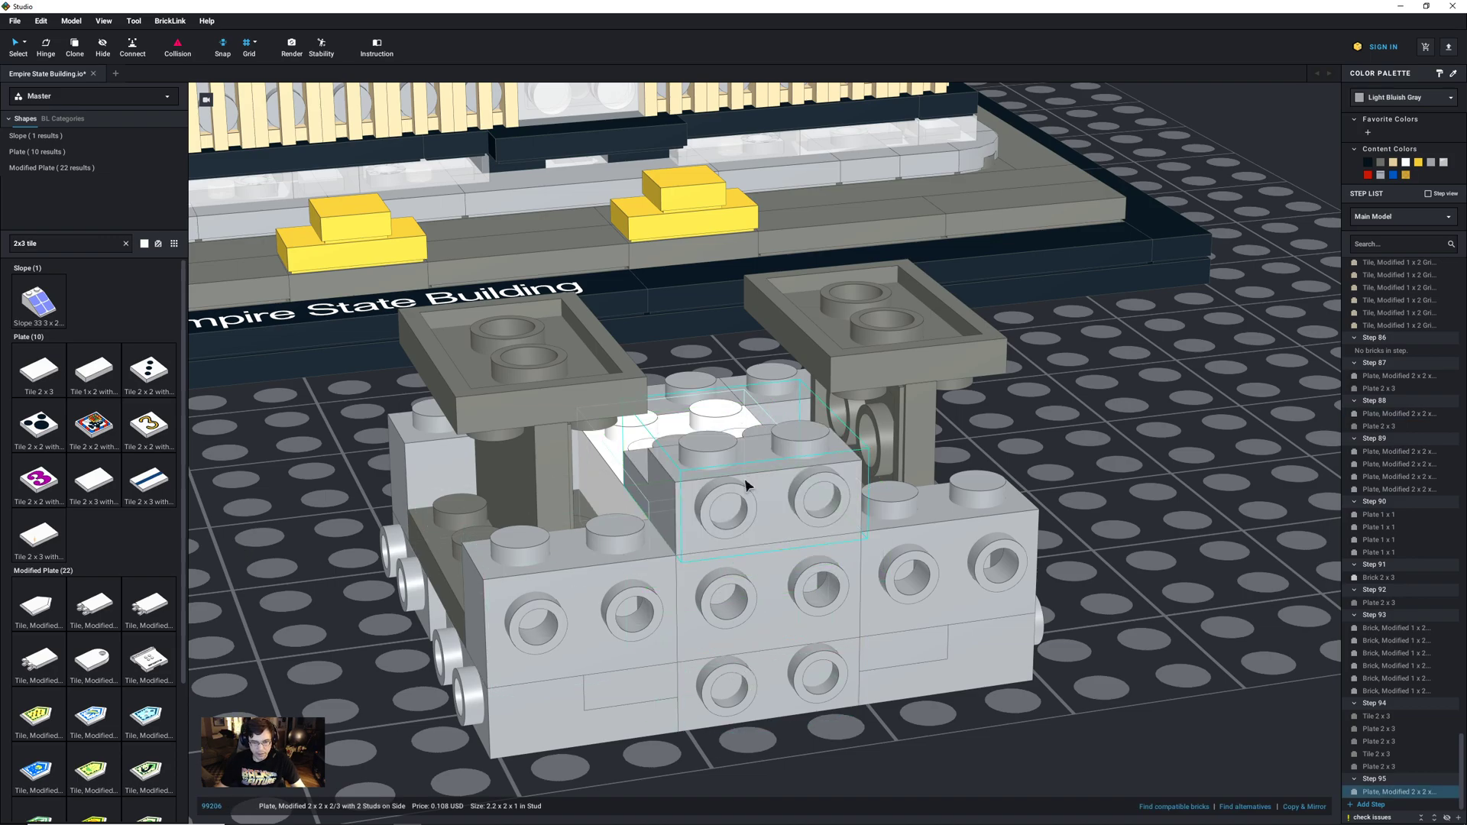
{"action": "right_click_drag", "start_coordinate": [832, 621], "coordinate": [776, 600]}
{"action": "left_click_drag", "start_coordinate": [803, 469], "coordinate": [780, 353]}
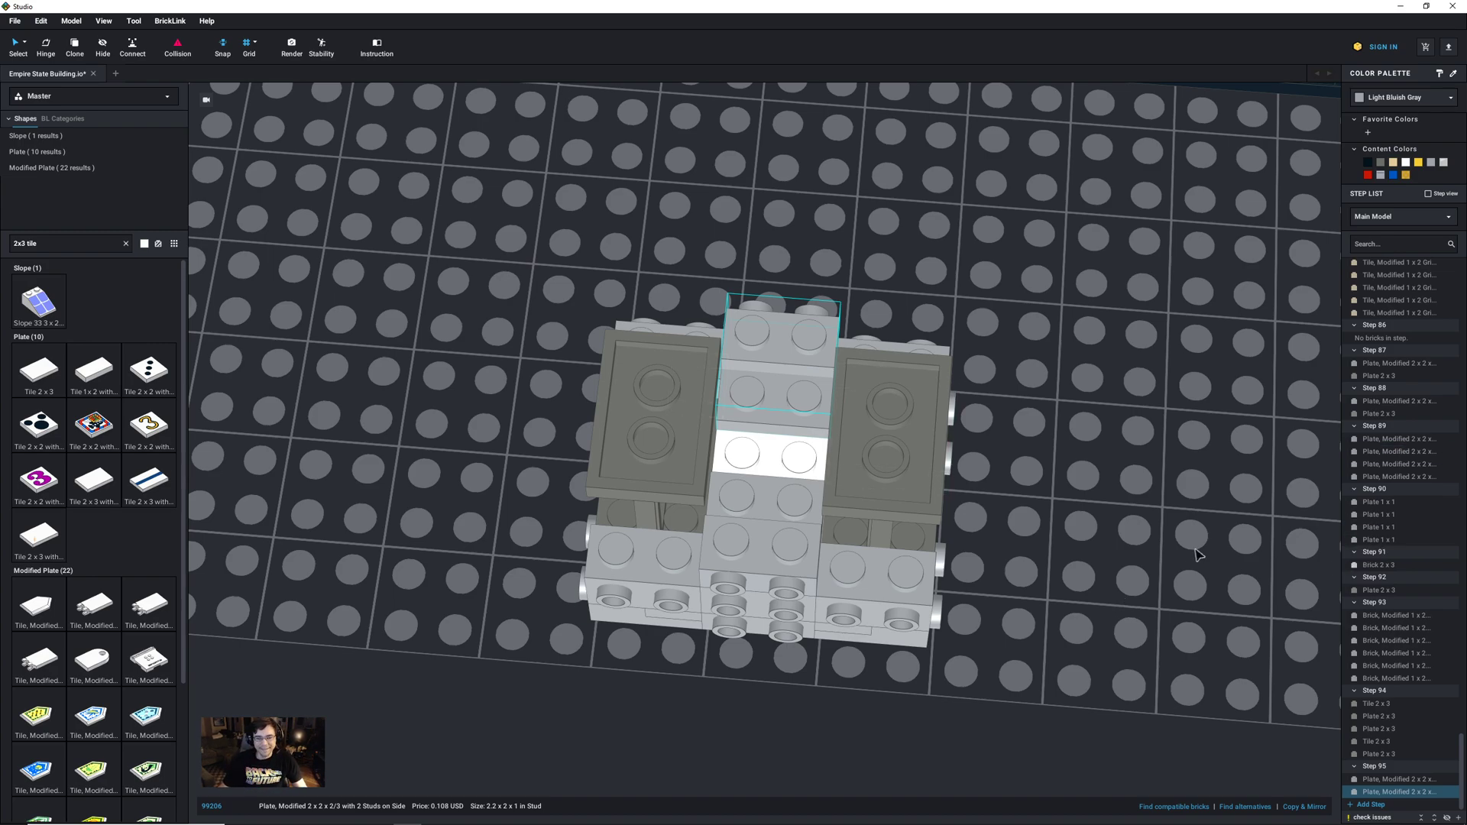
Step: Add Step 96, search the parts for a 1x2 plate, and place one Plate 1 x 2 on the open baseplate beside the section
{"action": "left_click", "coordinate": [1369, 806]}
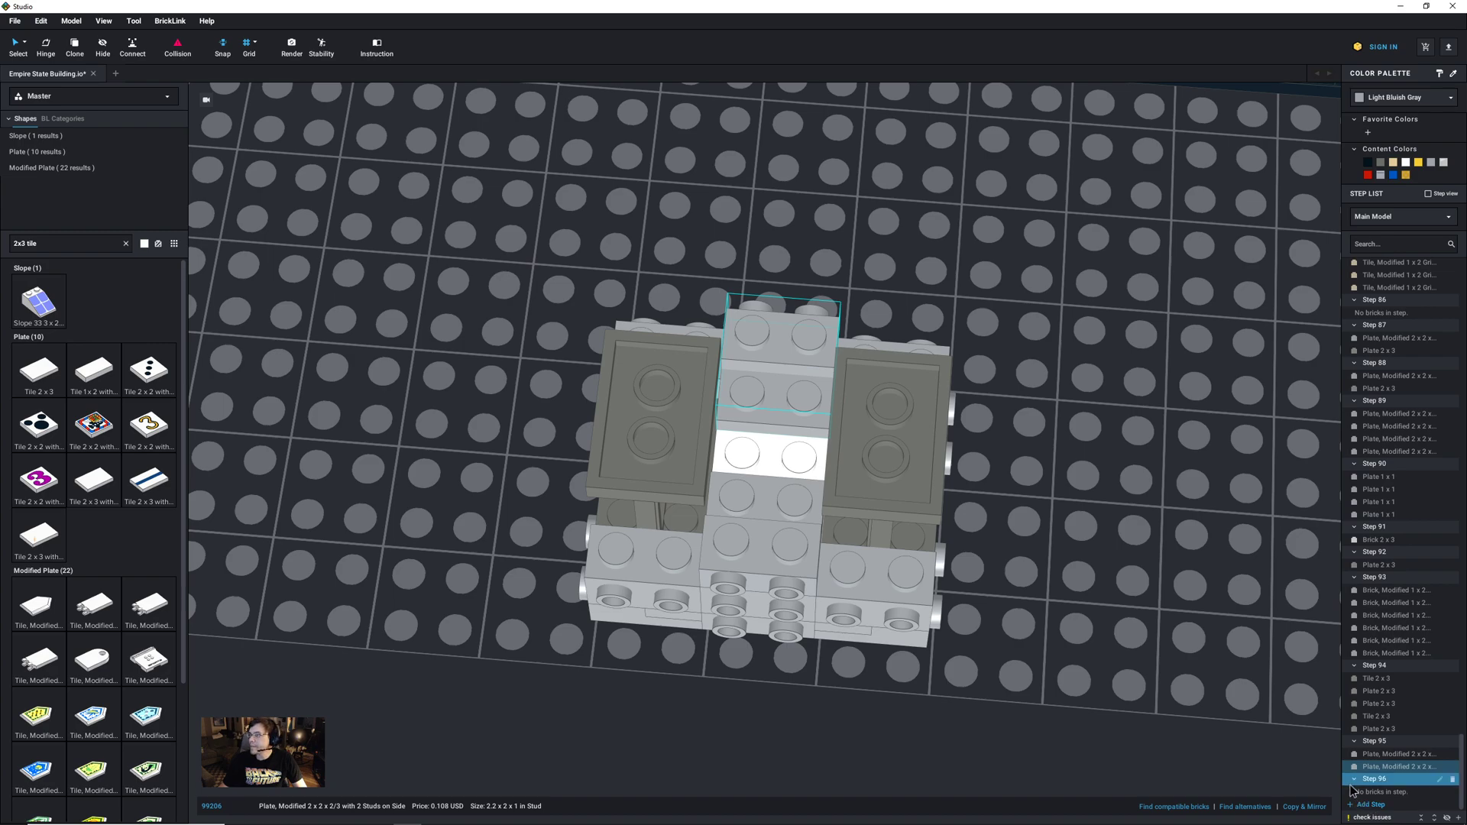
{"action": "left_click", "coordinate": [49, 240]}
{"action": "type", "text": "1x2"}
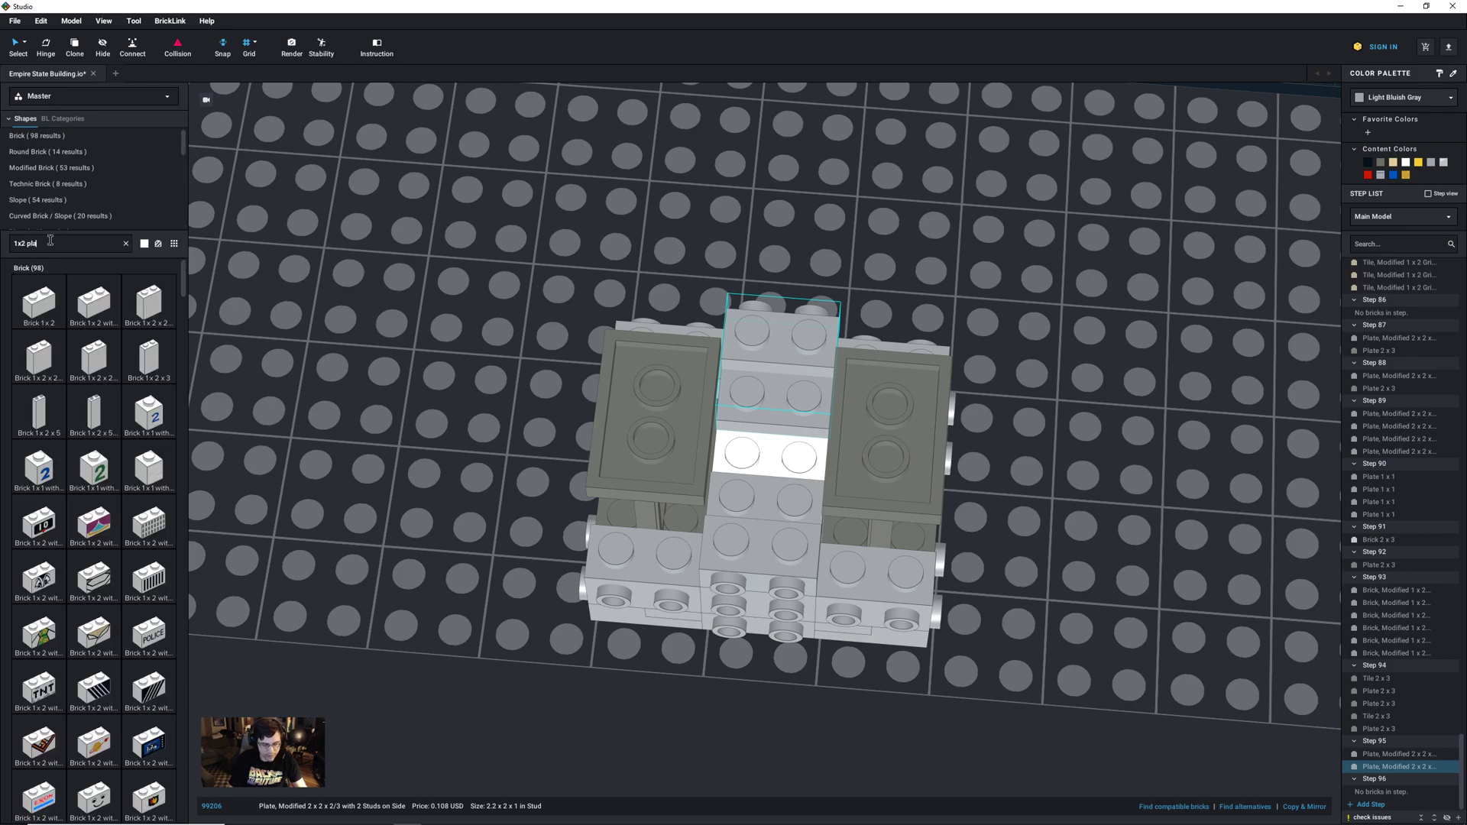
{"action": "left_click_drag", "start_coordinate": [44, 375], "coordinate": [329, 445]}
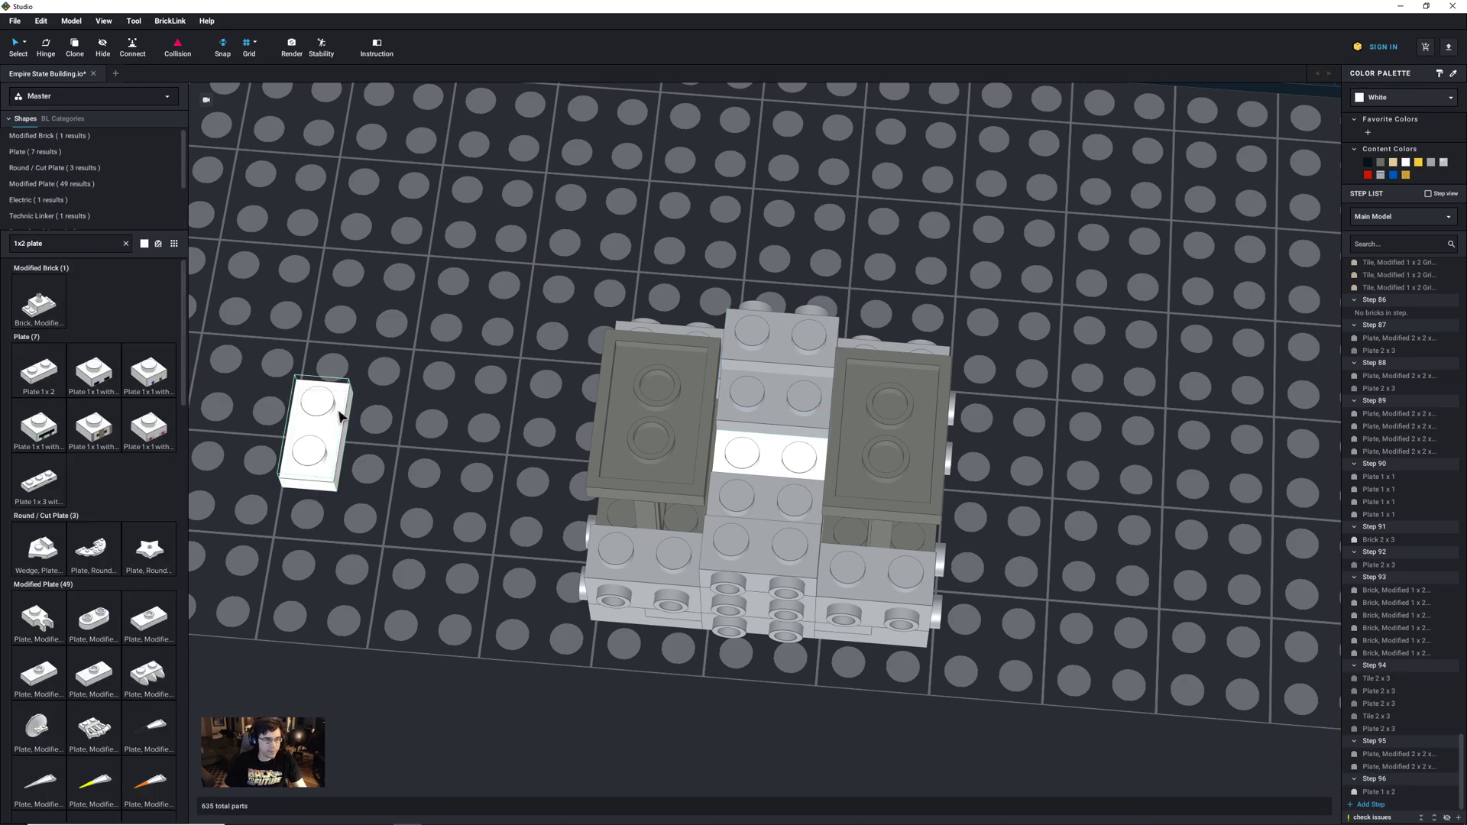
Step: Recolor the loose Plate 1 x 2 to Light Bluish Gray and stack a copy on top of it
{"action": "key", "text": "ctrl+v"}
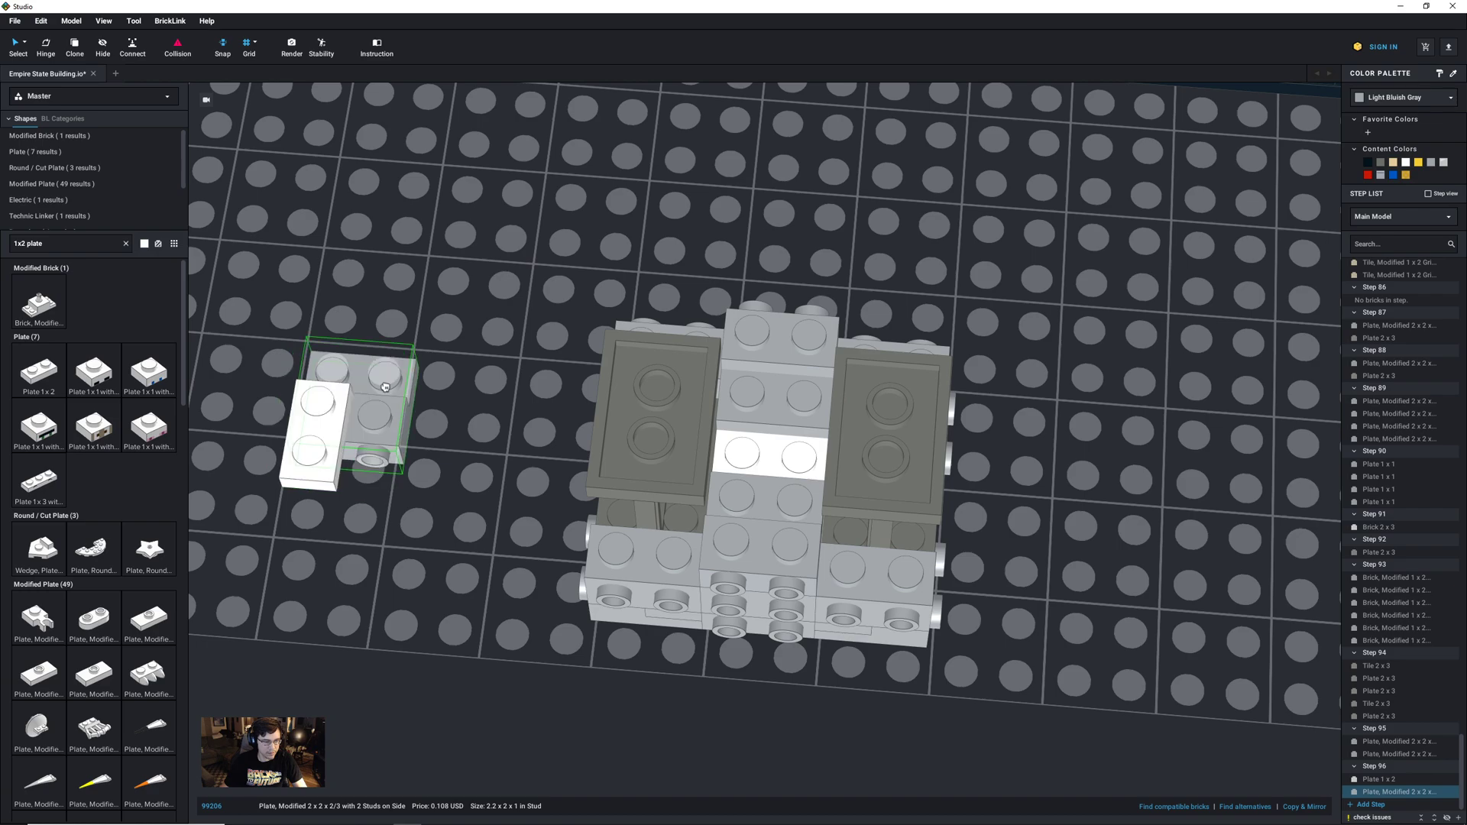
{"action": "key", "text": "Delete"}
{"action": "left_click", "coordinate": [336, 426]}
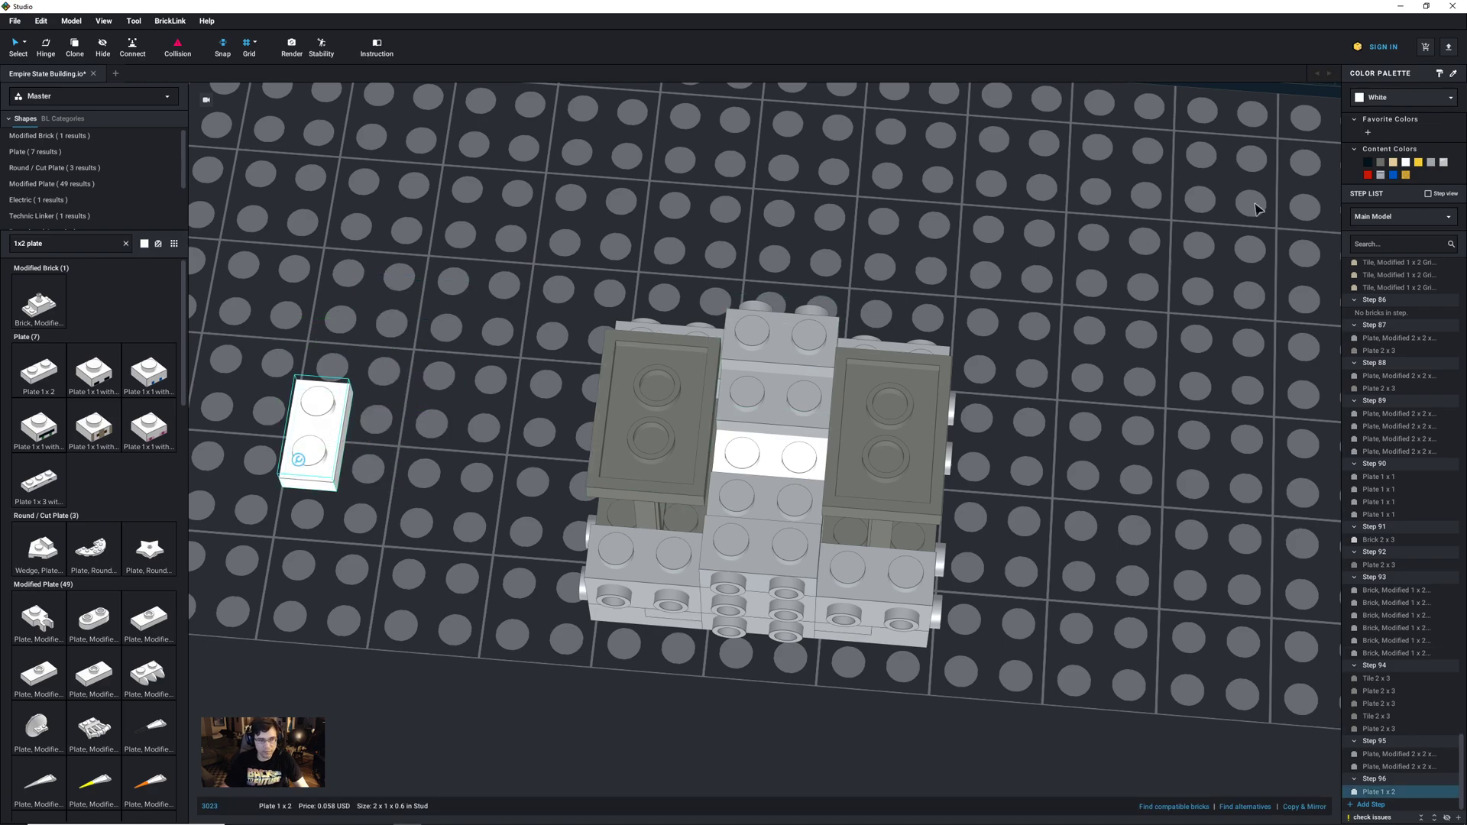
{"action": "left_click", "coordinate": [1431, 164]}
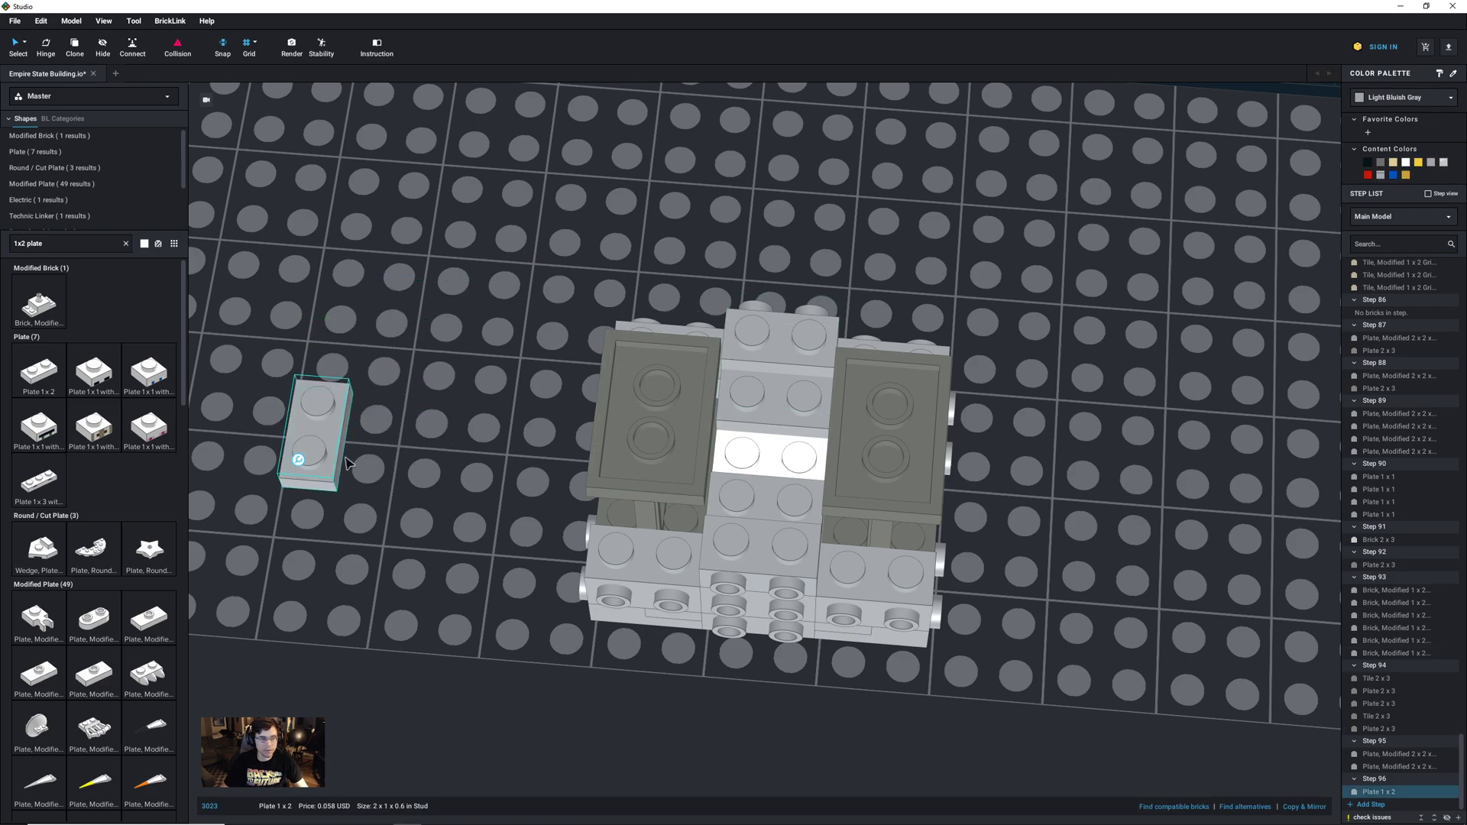
{"action": "left_click", "coordinate": [317, 457]}
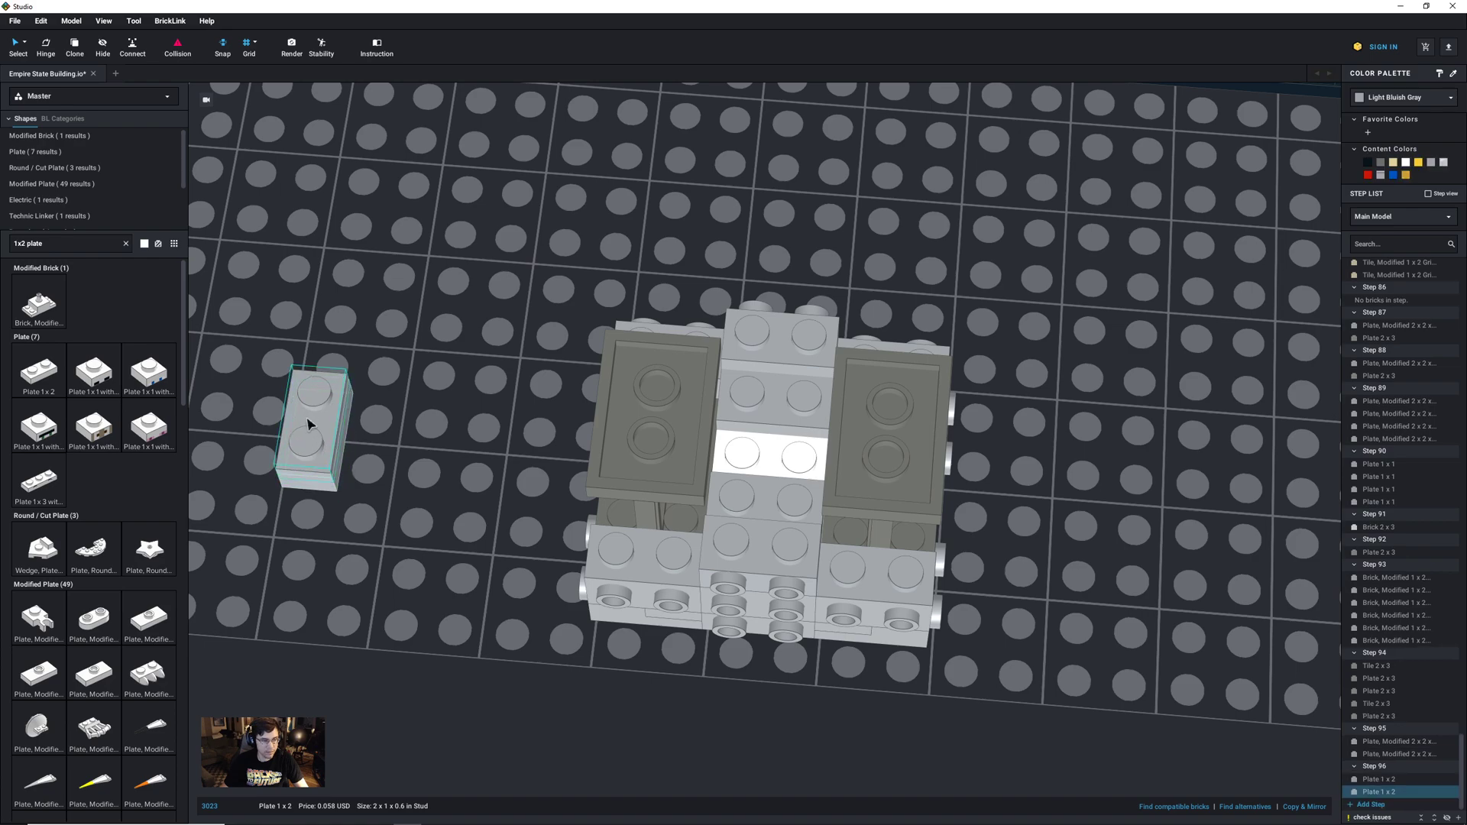
Step: Search for a 1x2 tile, cap the plate stack with a Tile 1 x 2 with Groove, and color it Light Bluish Gray
{"action": "left_click", "coordinate": [54, 243]}
{"action": "key", "text": "BackSpace"}
{"action": "key", "text": "BackSpace"}
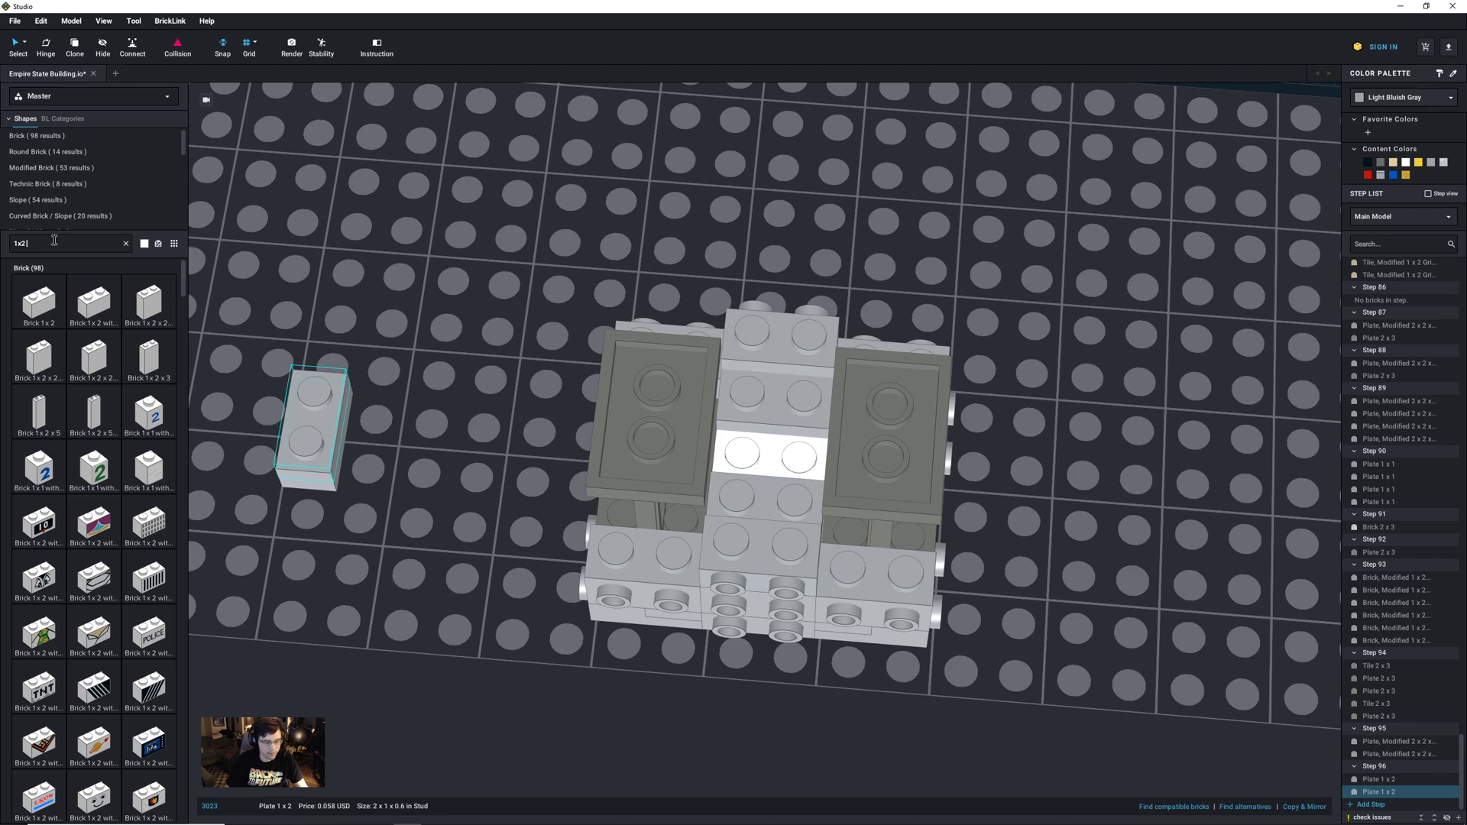
{"action": "type", "text": "tile"}
{"action": "left_click_drag", "start_coordinate": [46, 307], "coordinate": [310, 421]}
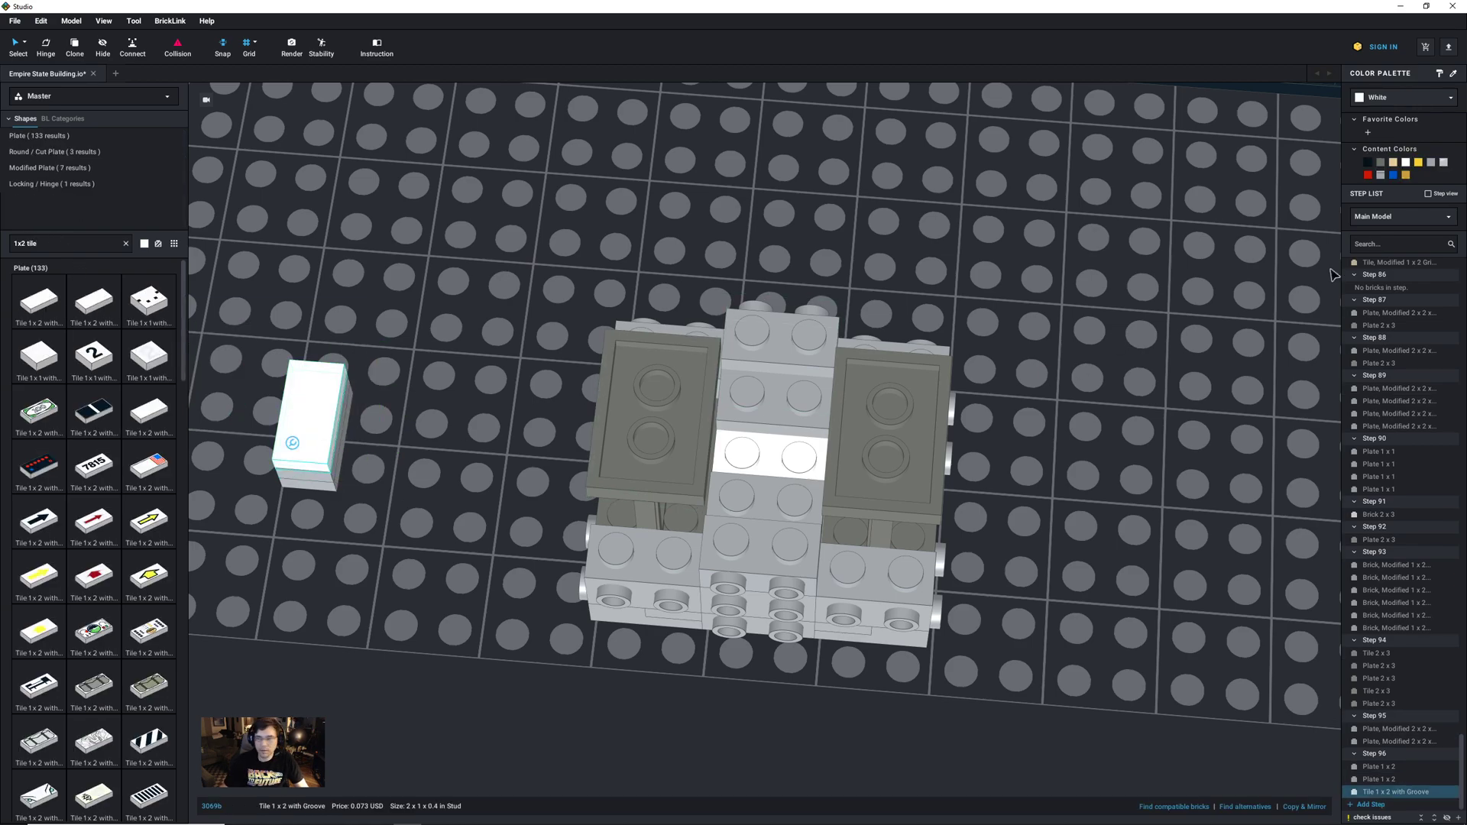
{"action": "left_click", "coordinate": [1431, 163]}
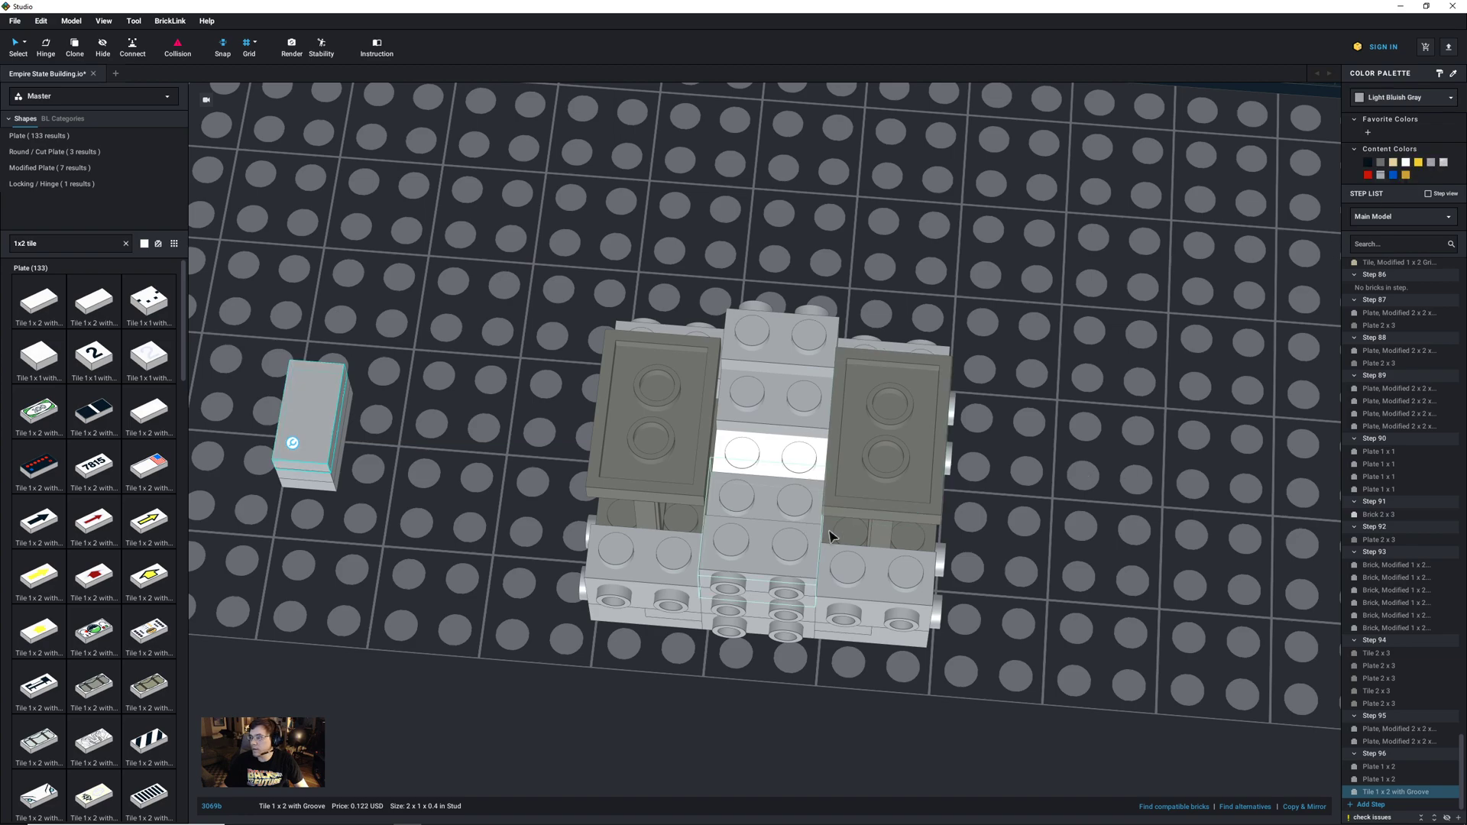
Step: Rotate the three-part plate-and-tile stack a quarter turn and move it onto the outer studs at the middle of the section's far wall
{"action": "left_click_drag", "start_coordinate": [373, 549], "coordinate": [208, 304]}
{"action": "key", "text": "Left"}
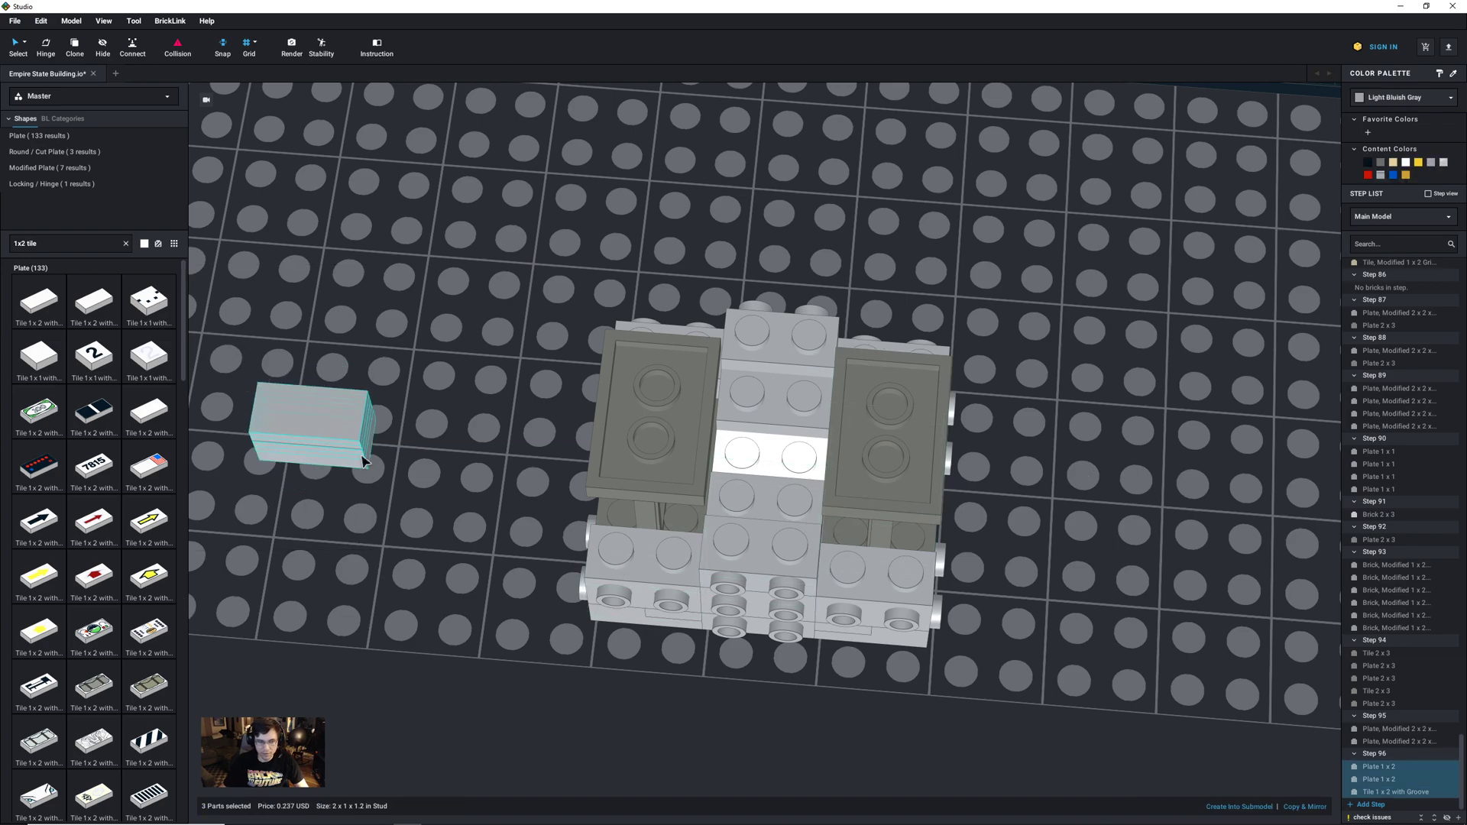
{"action": "left_click_drag", "start_coordinate": [340, 471], "coordinate": [1138, 463]}
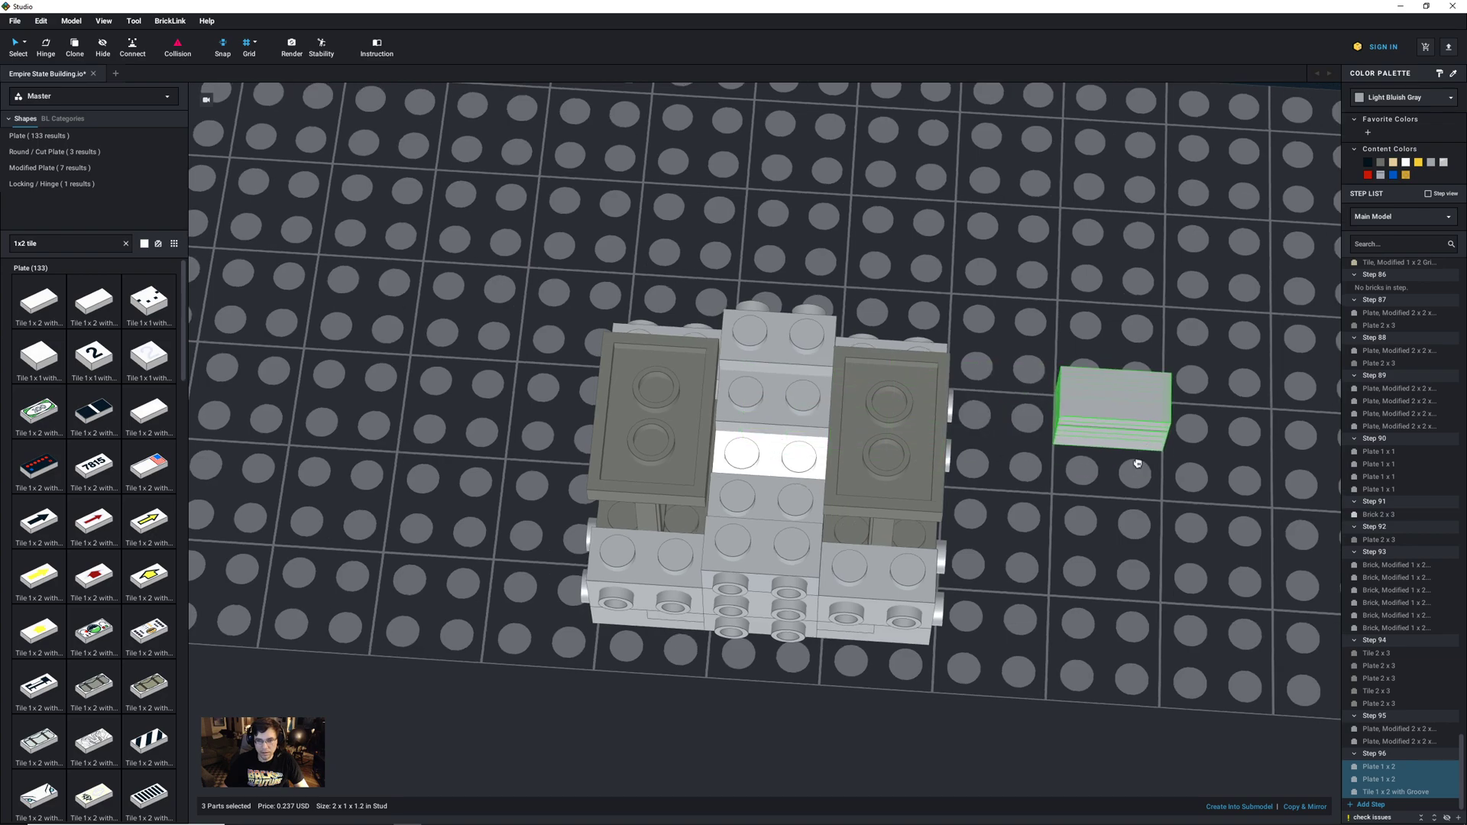
{"action": "right_click_drag", "start_coordinate": [1138, 463], "coordinate": [1123, 420]}
{"action": "left_click_drag", "start_coordinate": [1123, 420], "coordinate": [795, 378]}
Step: Paste a copy of the plate-and-tile stack onto the outer studs at the middle of the near wall
{"action": "key", "text": "ctrl+c"}
{"action": "key", "text": "ctrl+v"}
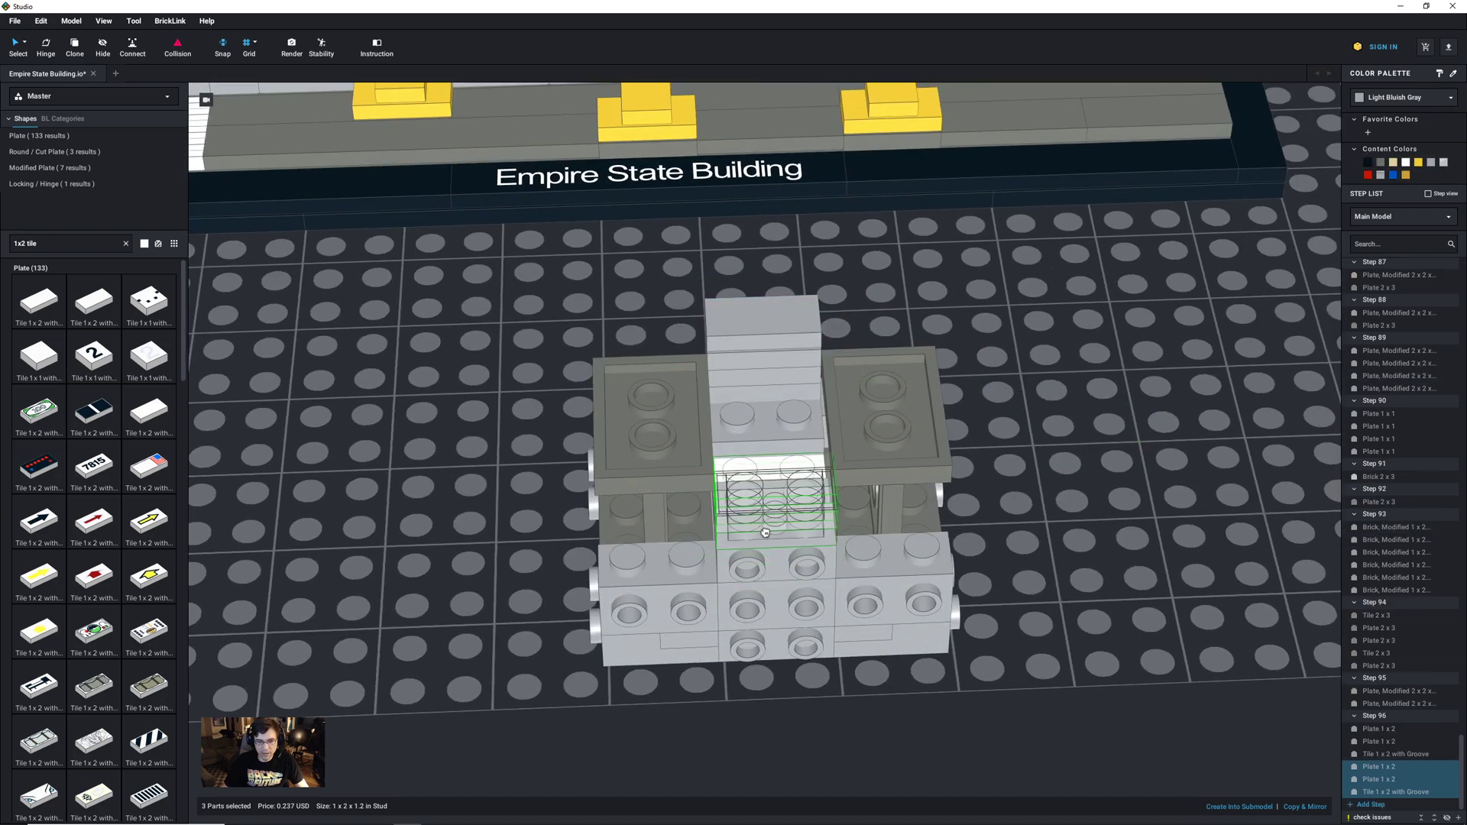
{"action": "left_click", "coordinate": [776, 523]}
{"action": "left_click", "coordinate": [1115, 546]}
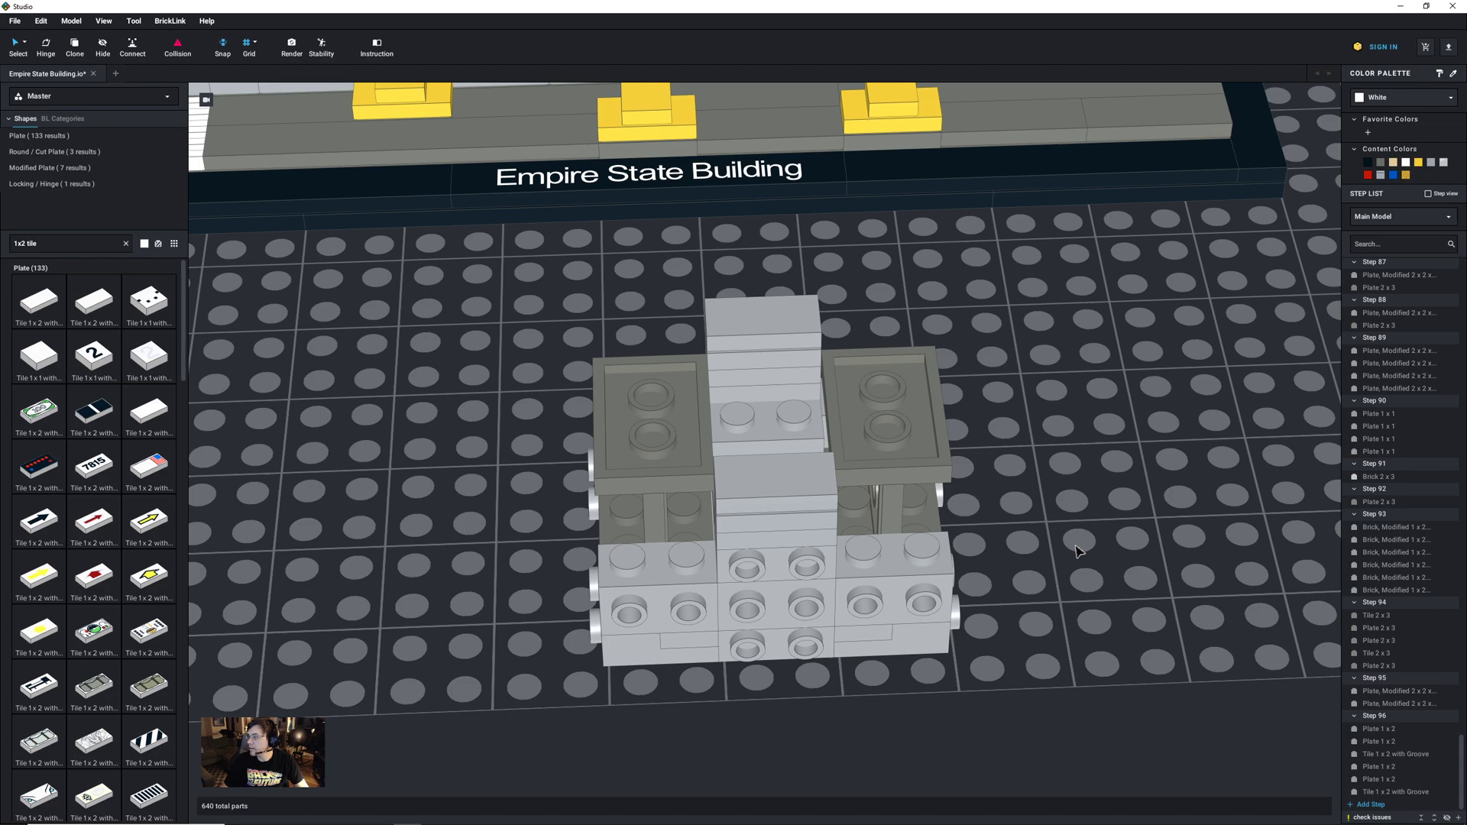
Step: Add Step 97 and place copies of the tower's light bluish gray Modified 1 x 2 x 1 2/3 brick on both near corners of the section
{"action": "left_click", "coordinate": [1375, 805]}
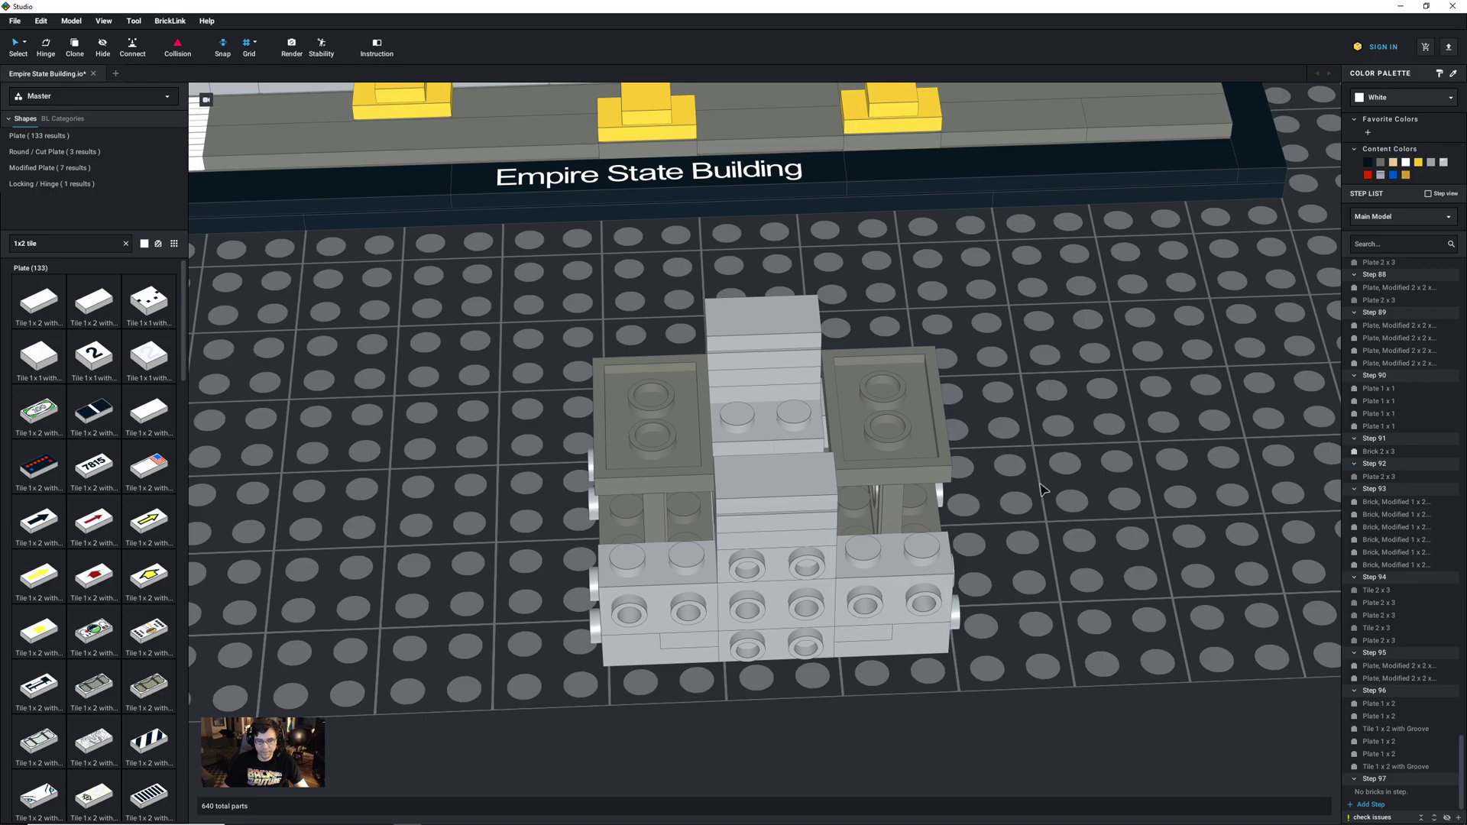
{"action": "scroll", "coordinate": [1039, 483], "scroll_direction": "down", "scroll_amount": 3}
{"action": "right_click_drag", "start_coordinate": [1041, 489], "coordinate": [828, 233]}
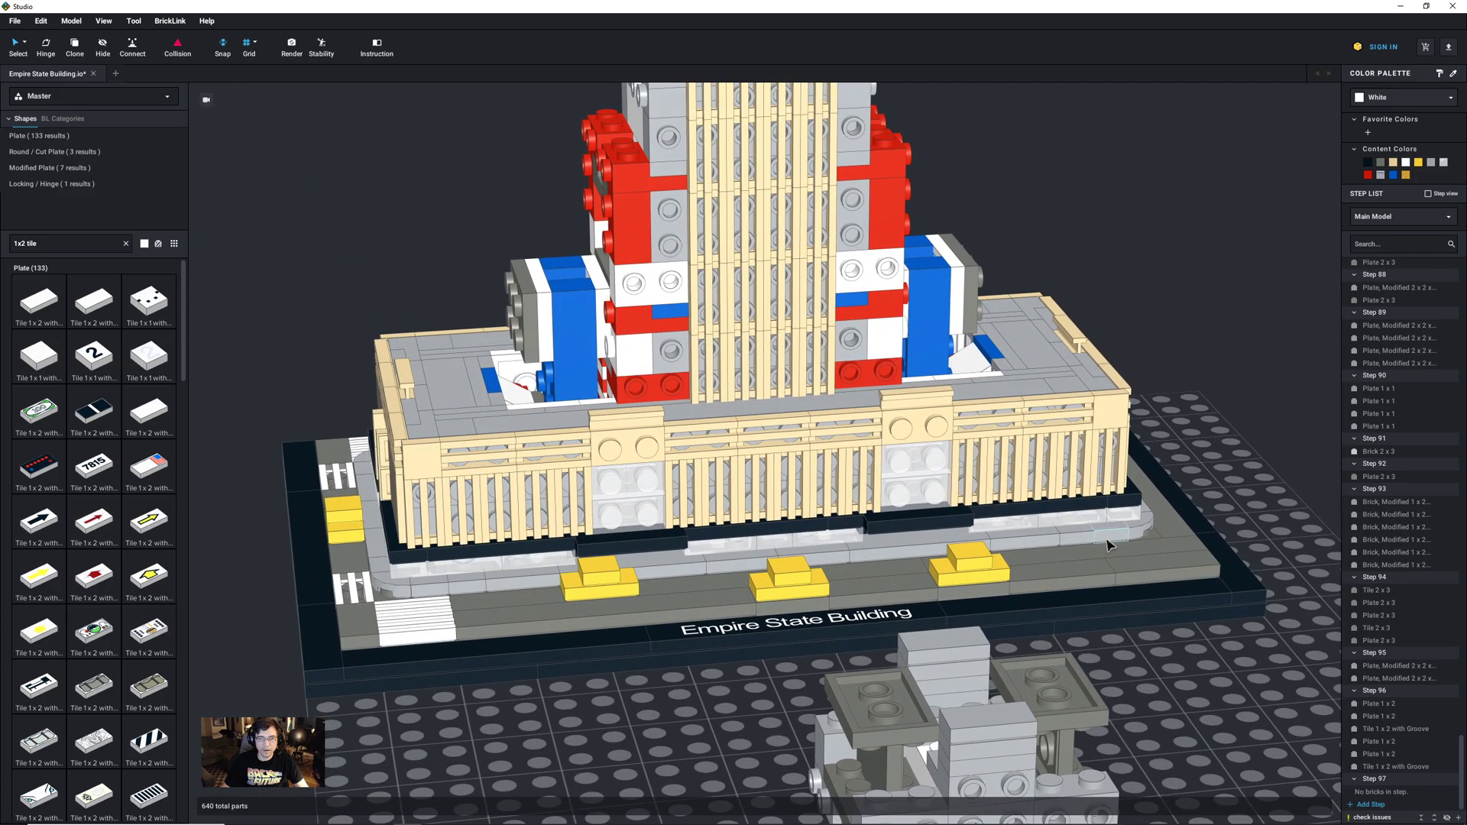
{"action": "left_click", "coordinate": [824, 229]}
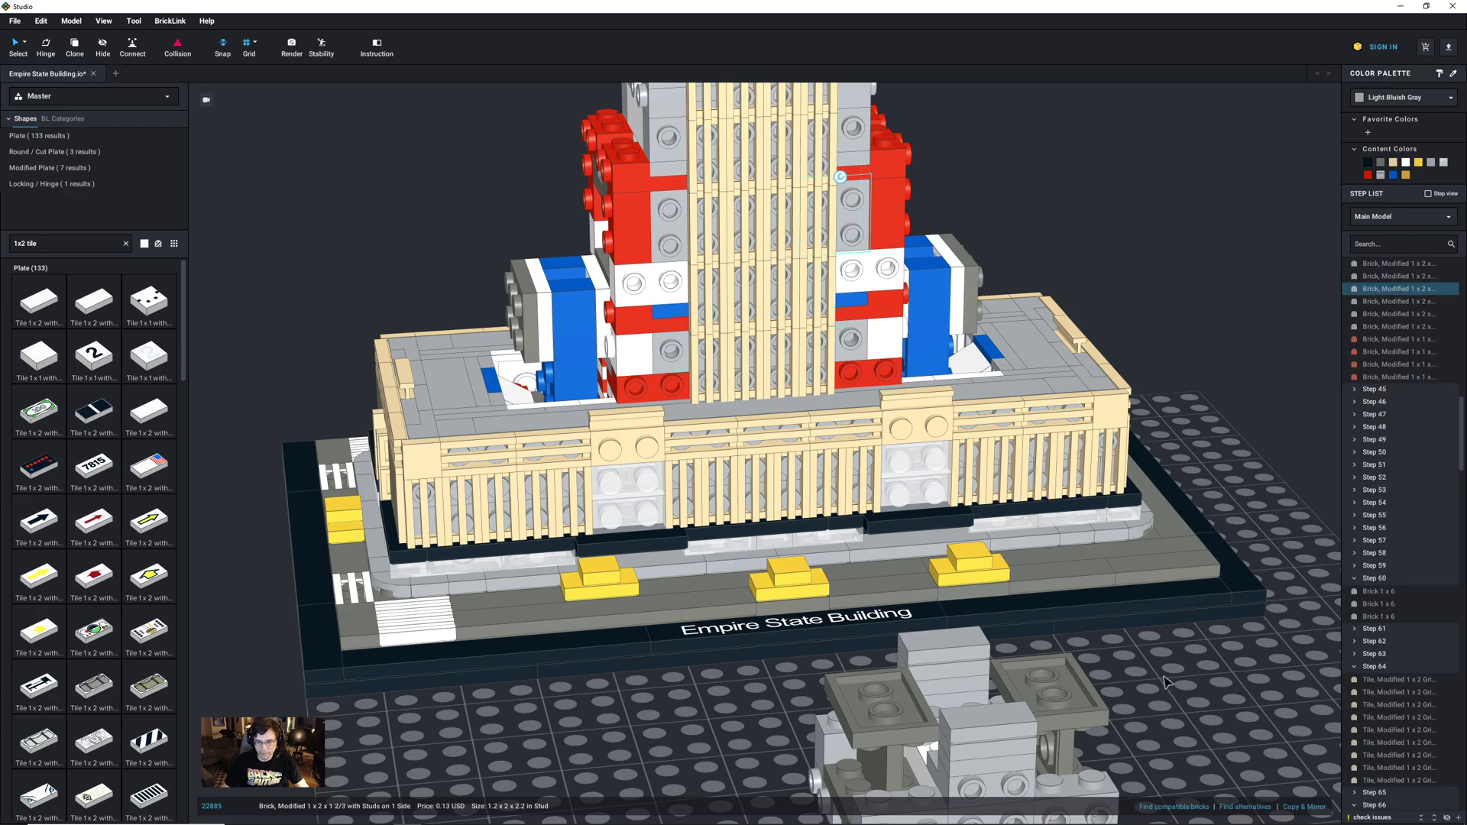
{"action": "right_click_drag", "start_coordinate": [1165, 682], "coordinate": [1129, 614]}
{"action": "key", "text": "ctrl+v"}
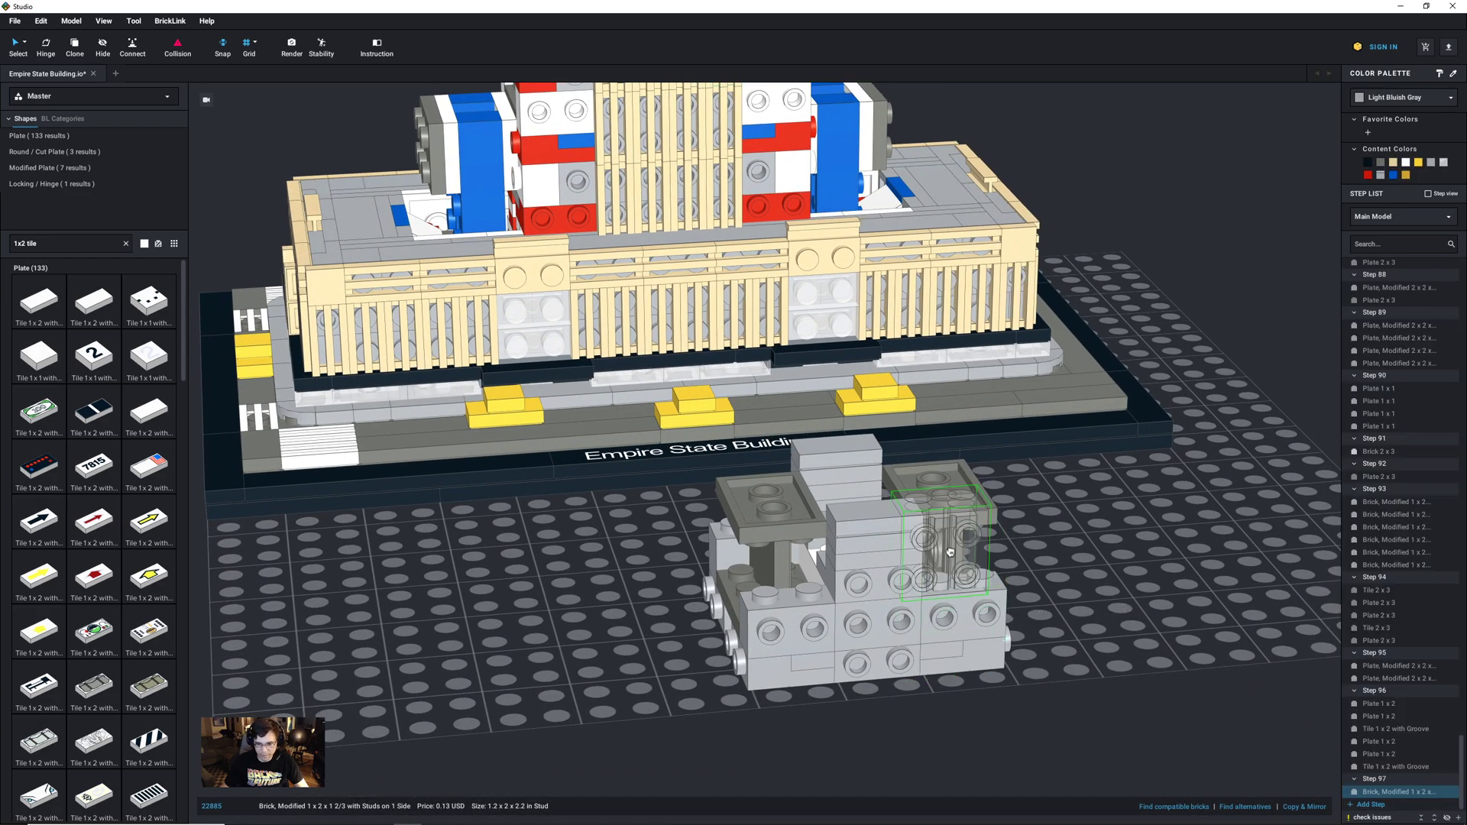
{"action": "left_click", "coordinate": [968, 556]}
{"action": "key", "text": "ctrl+v"}
{"action": "left_click", "coordinate": [794, 564]}
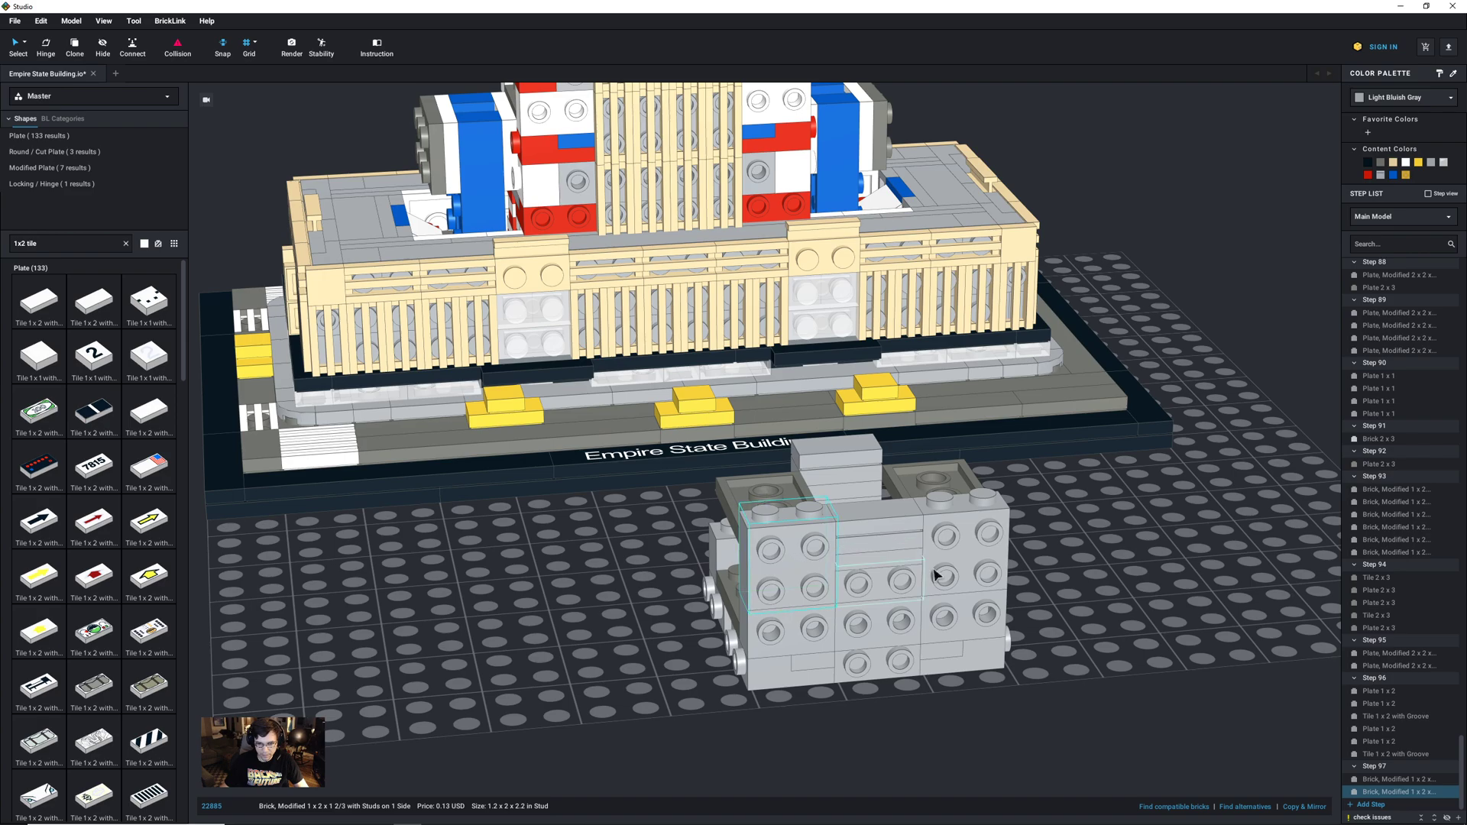
Step: Place two more Modified 1 x 2 x 1 2/3 bricks on the far corners with side studs facing outward, and add an empty Step 98
{"action": "right_click_drag", "start_coordinate": [938, 575], "coordinate": [939, 616]}
{"action": "key", "text": "ctrl+v"}
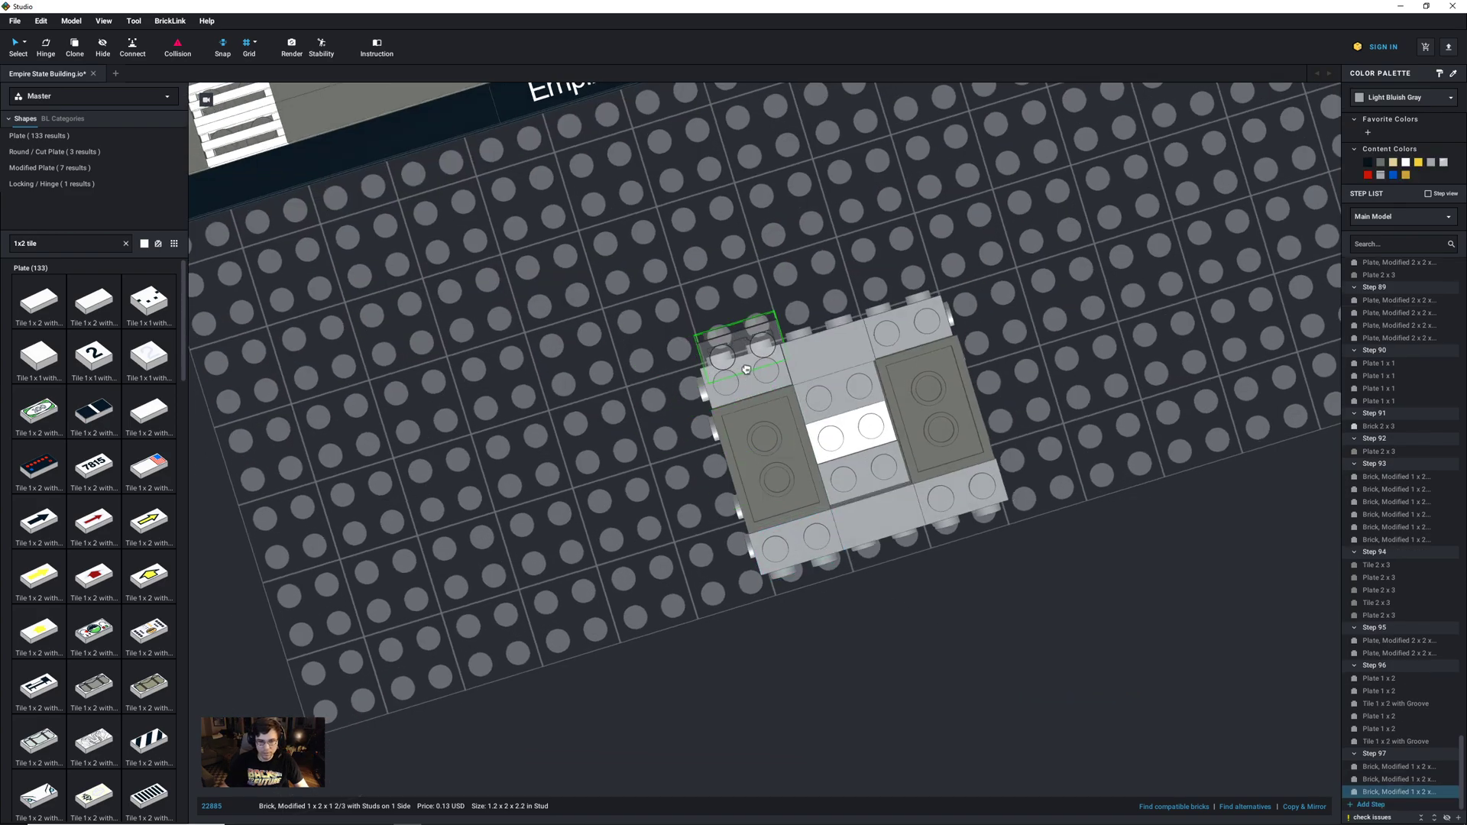
{"action": "left_click", "coordinate": [792, 378]}
{"action": "key", "text": "ctrl+v"}
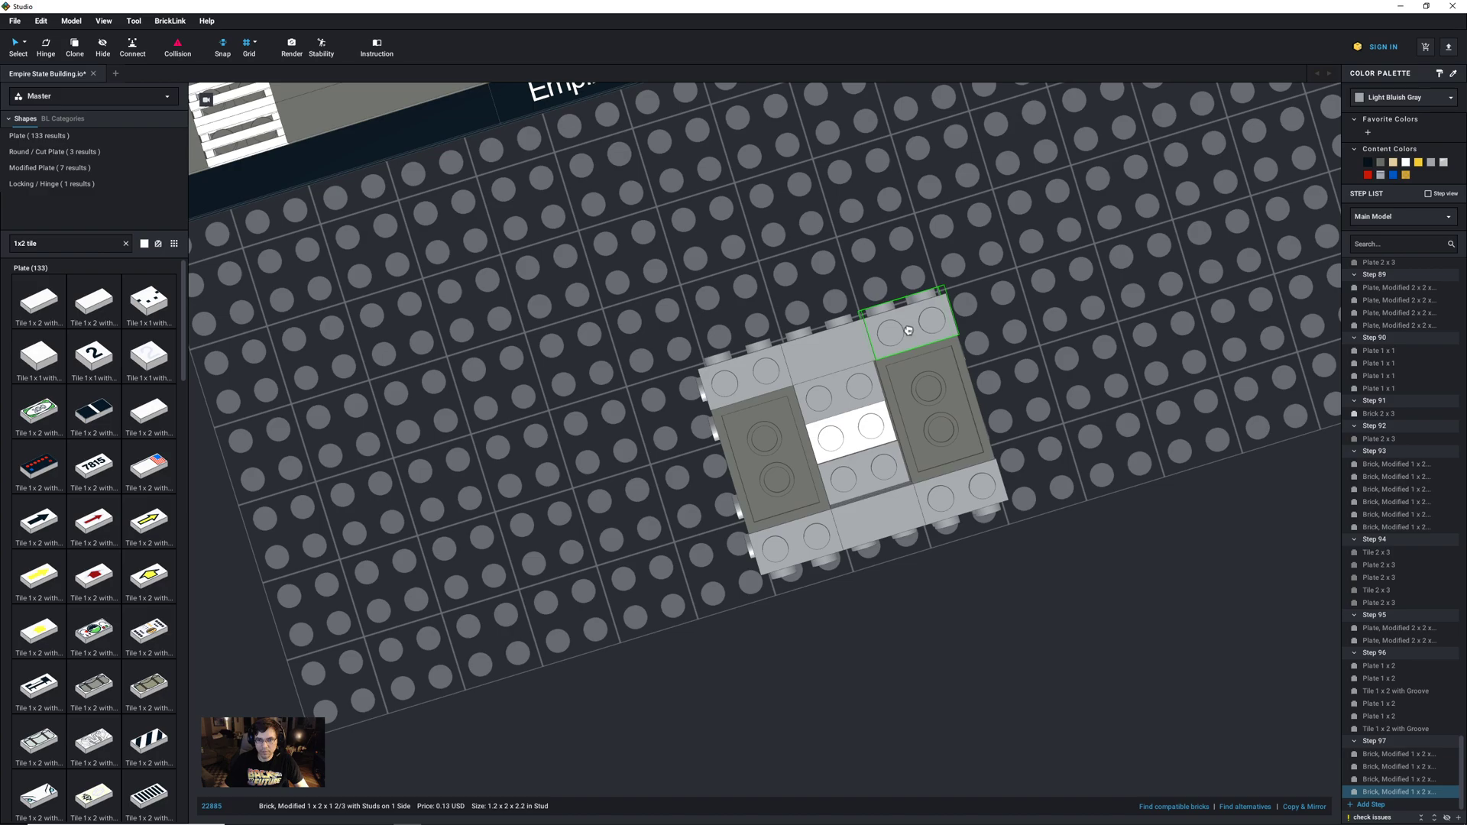
{"action": "right_click_drag", "start_coordinate": [1057, 433], "coordinate": [1058, 396]}
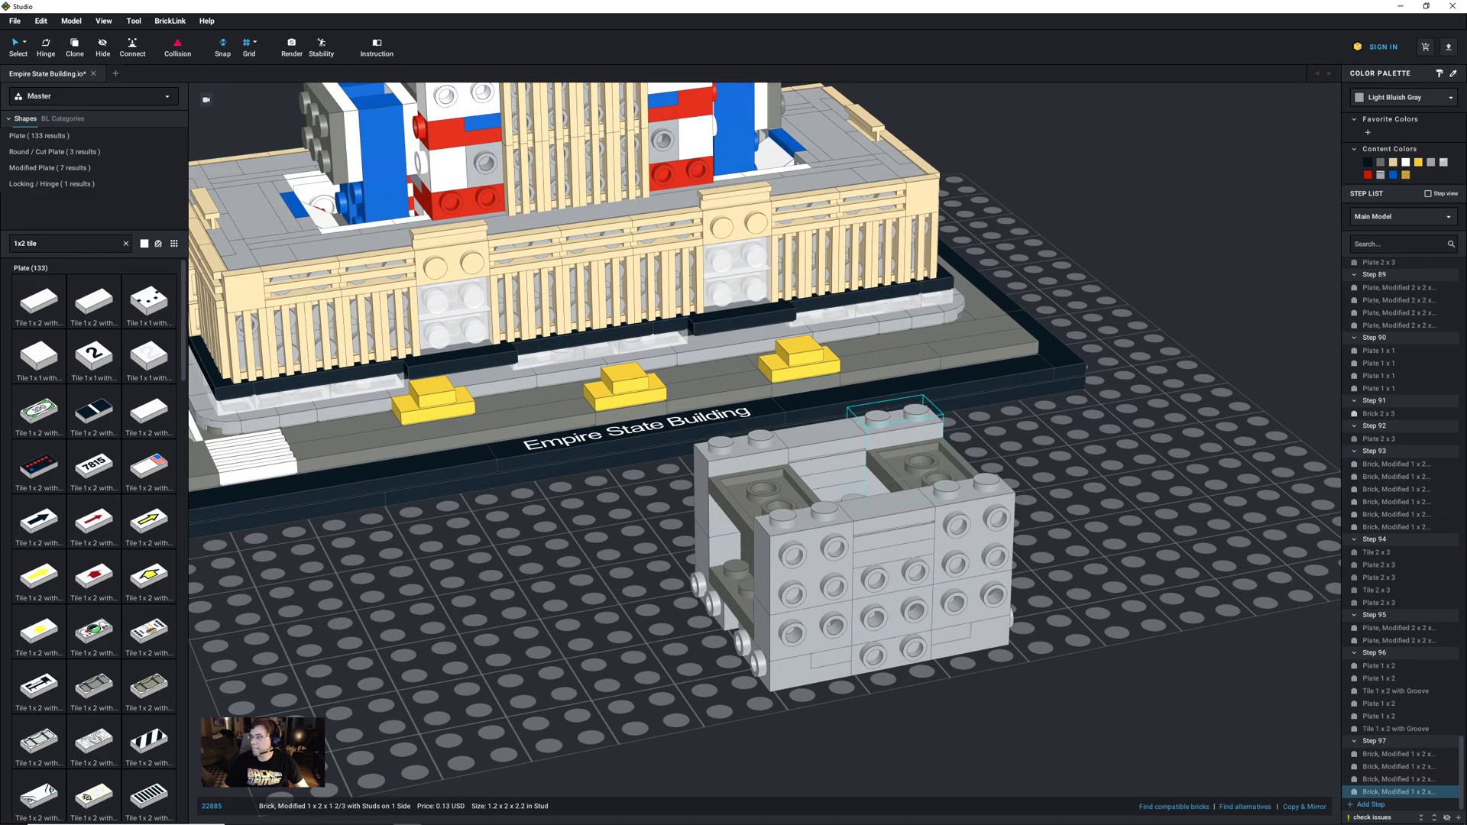
{"action": "left_click", "coordinate": [1370, 805]}
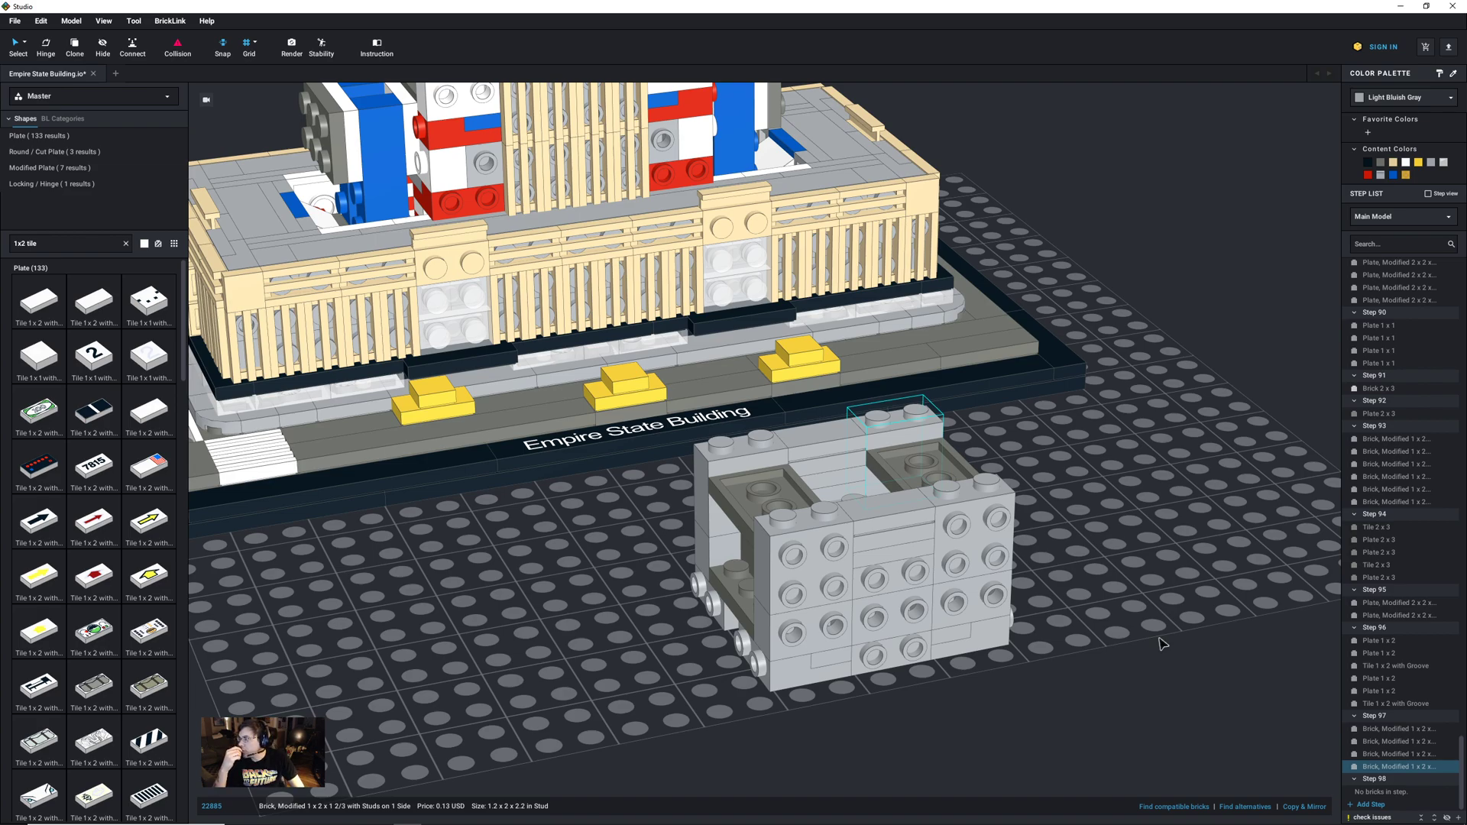
{"action": "left_click", "coordinate": [525, 313]}
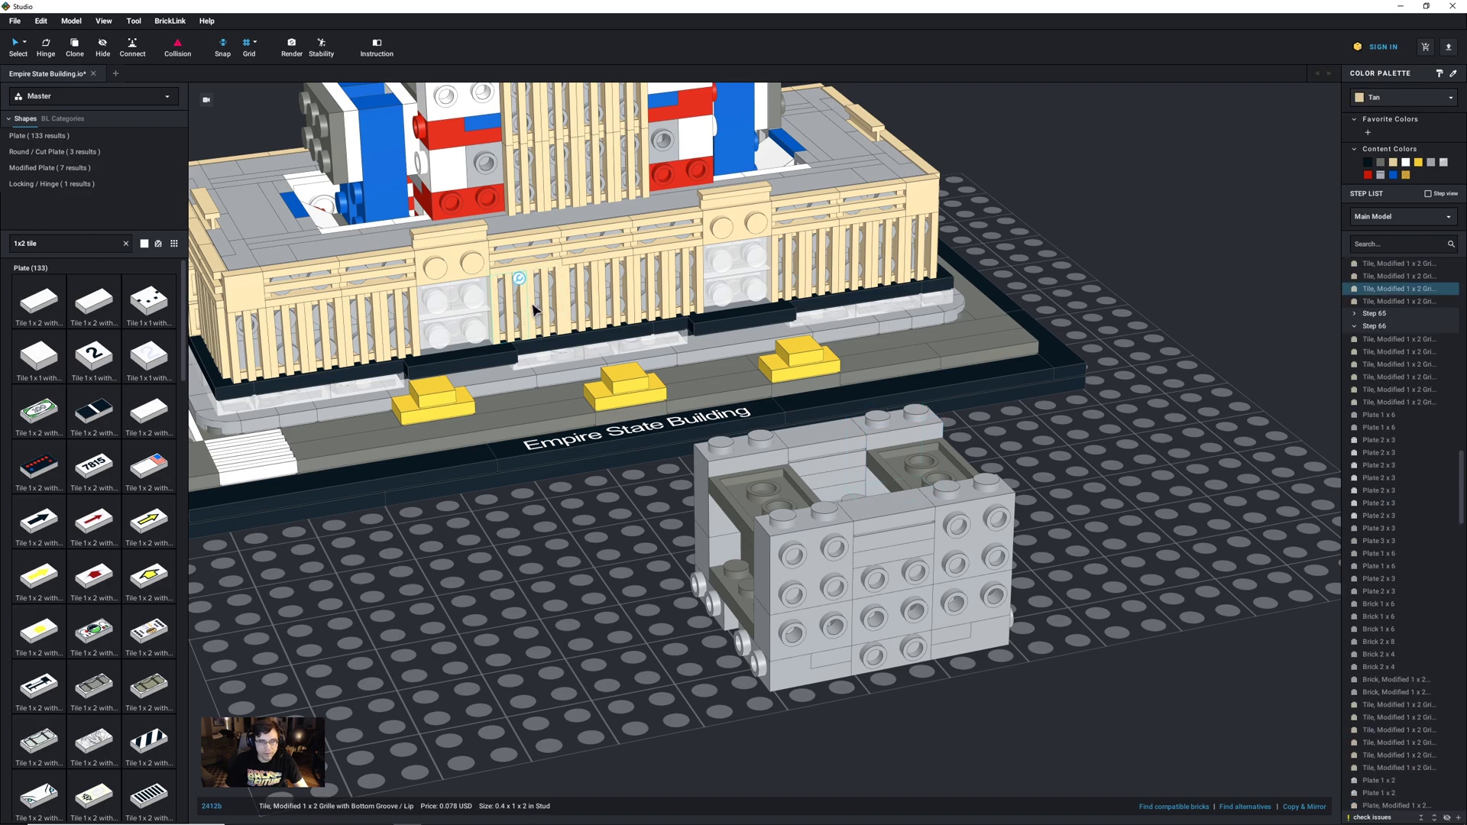
{"action": "left_click", "coordinate": [549, 309], "text": "ctrl"}
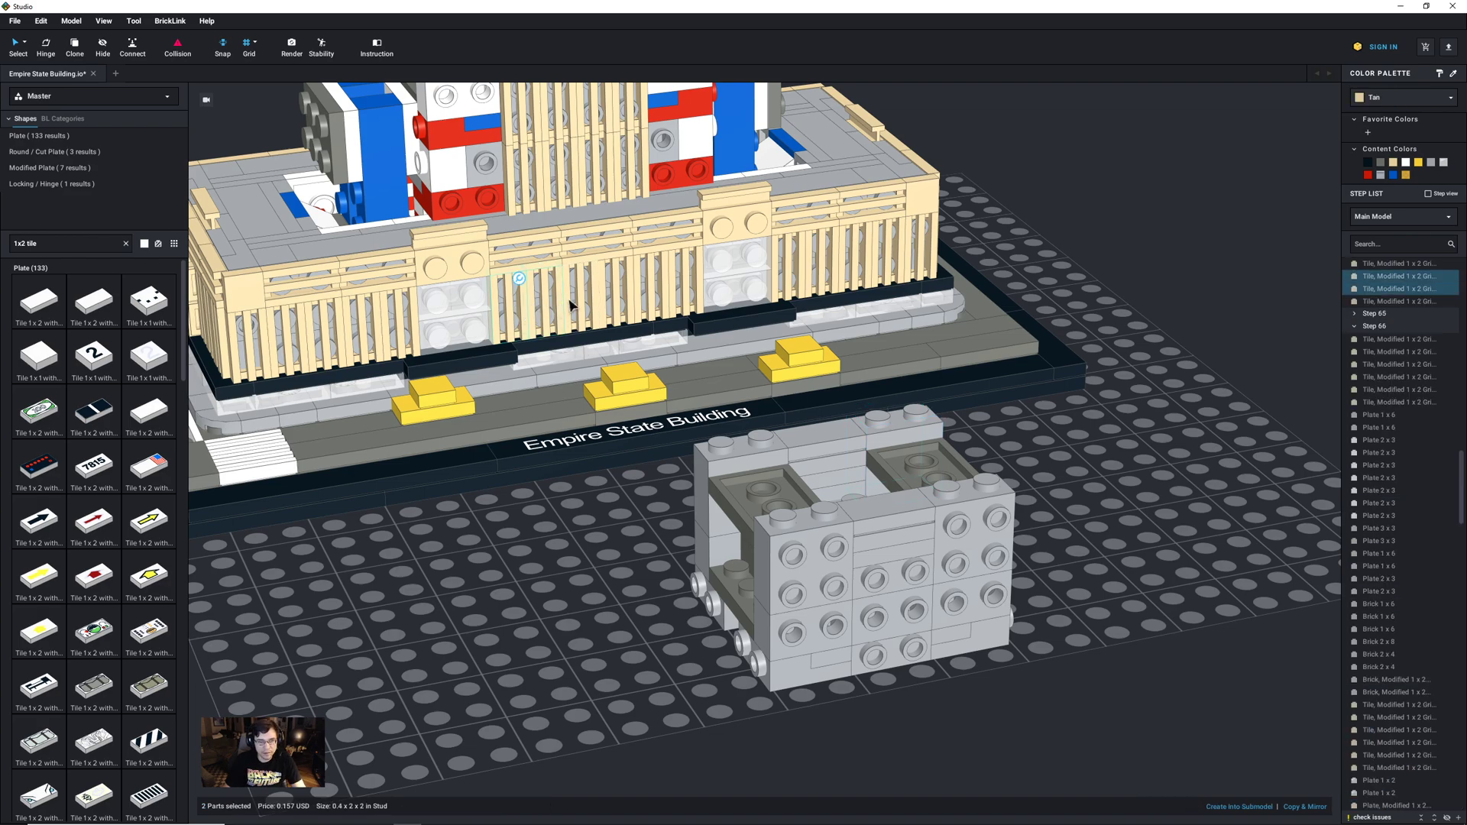
{"action": "left_click", "coordinate": [575, 307], "text": "ctrl"}
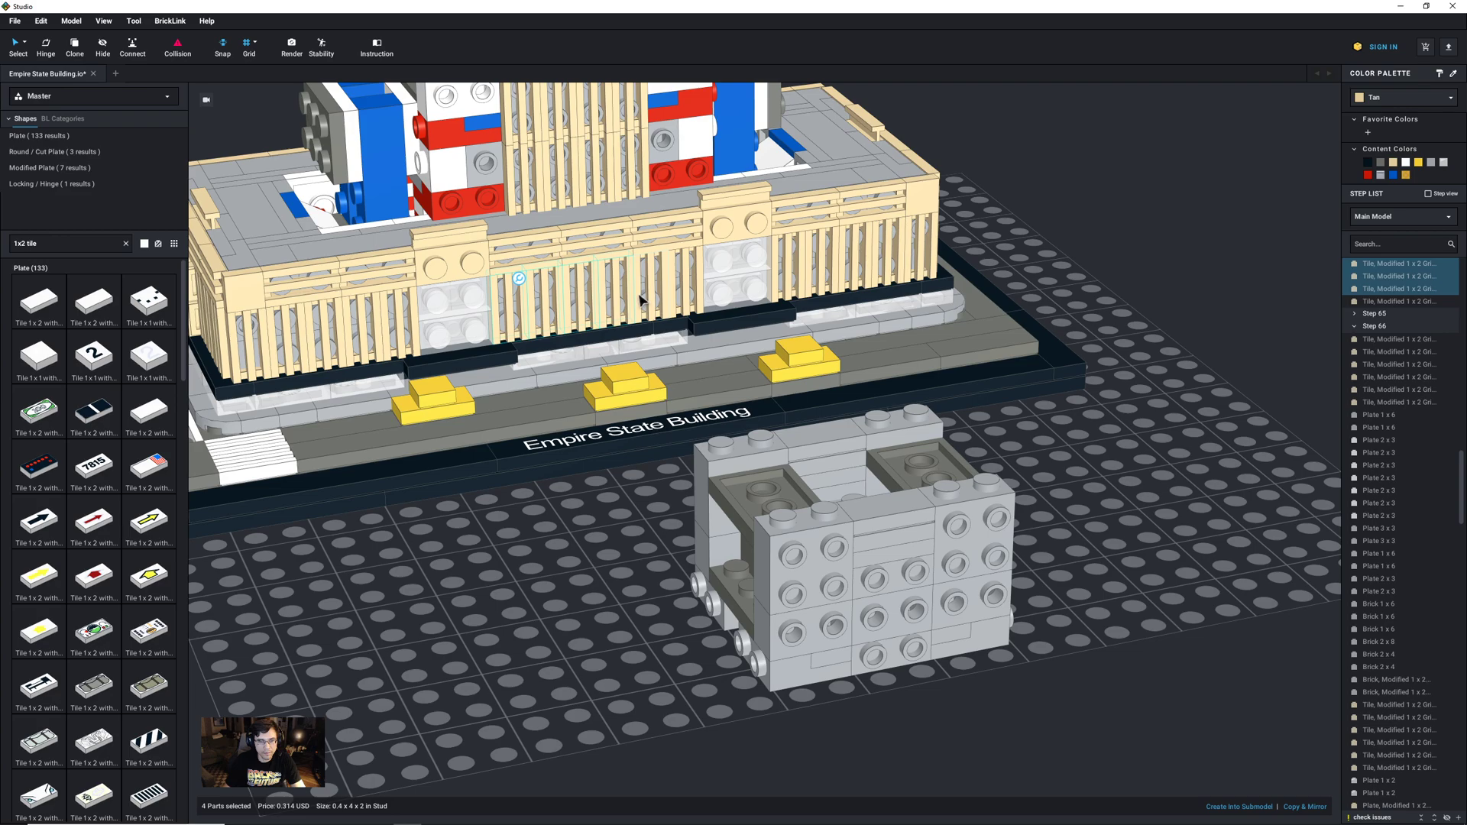
{"action": "left_click", "coordinate": [673, 297], "text": "ctrl"}
{"action": "left_click", "coordinate": [1414, 656], "text": "ctrl"}
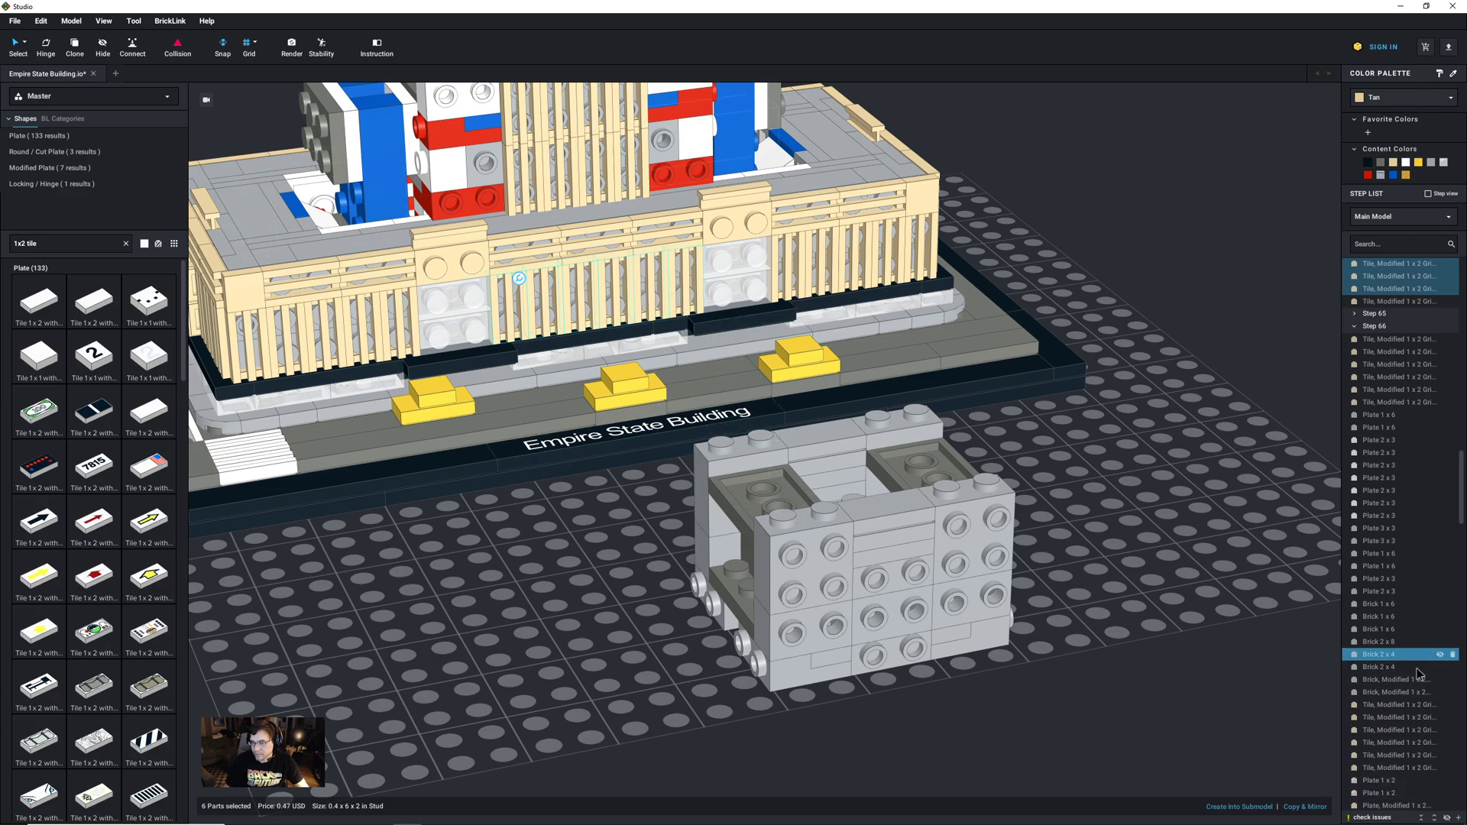
{"action": "scroll", "coordinate": [1416, 665], "scroll_direction": "down", "scroll_amount": 3}
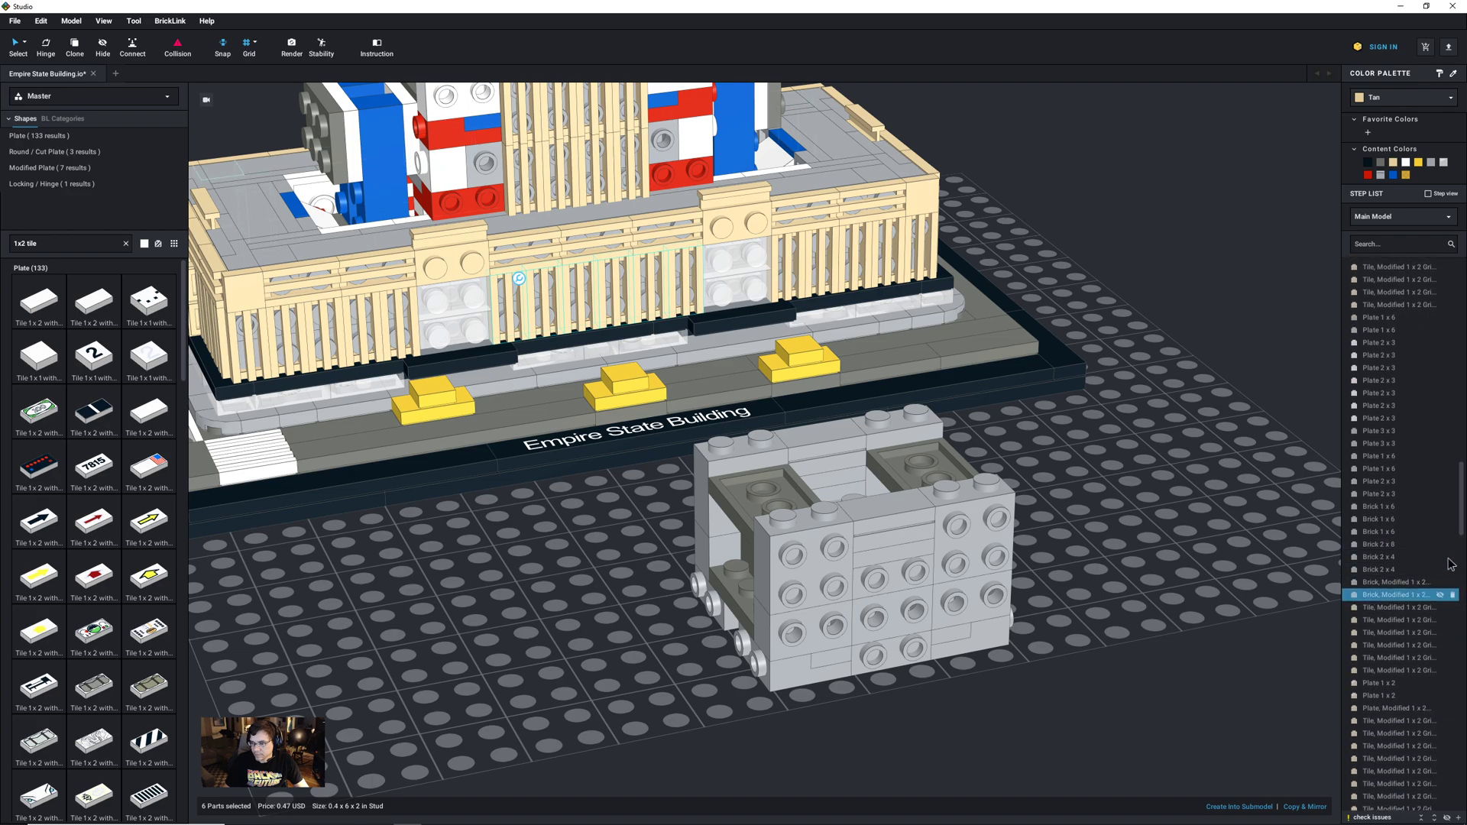
{"action": "left_click_drag", "start_coordinate": [1461, 518], "coordinate": [1461, 793]}
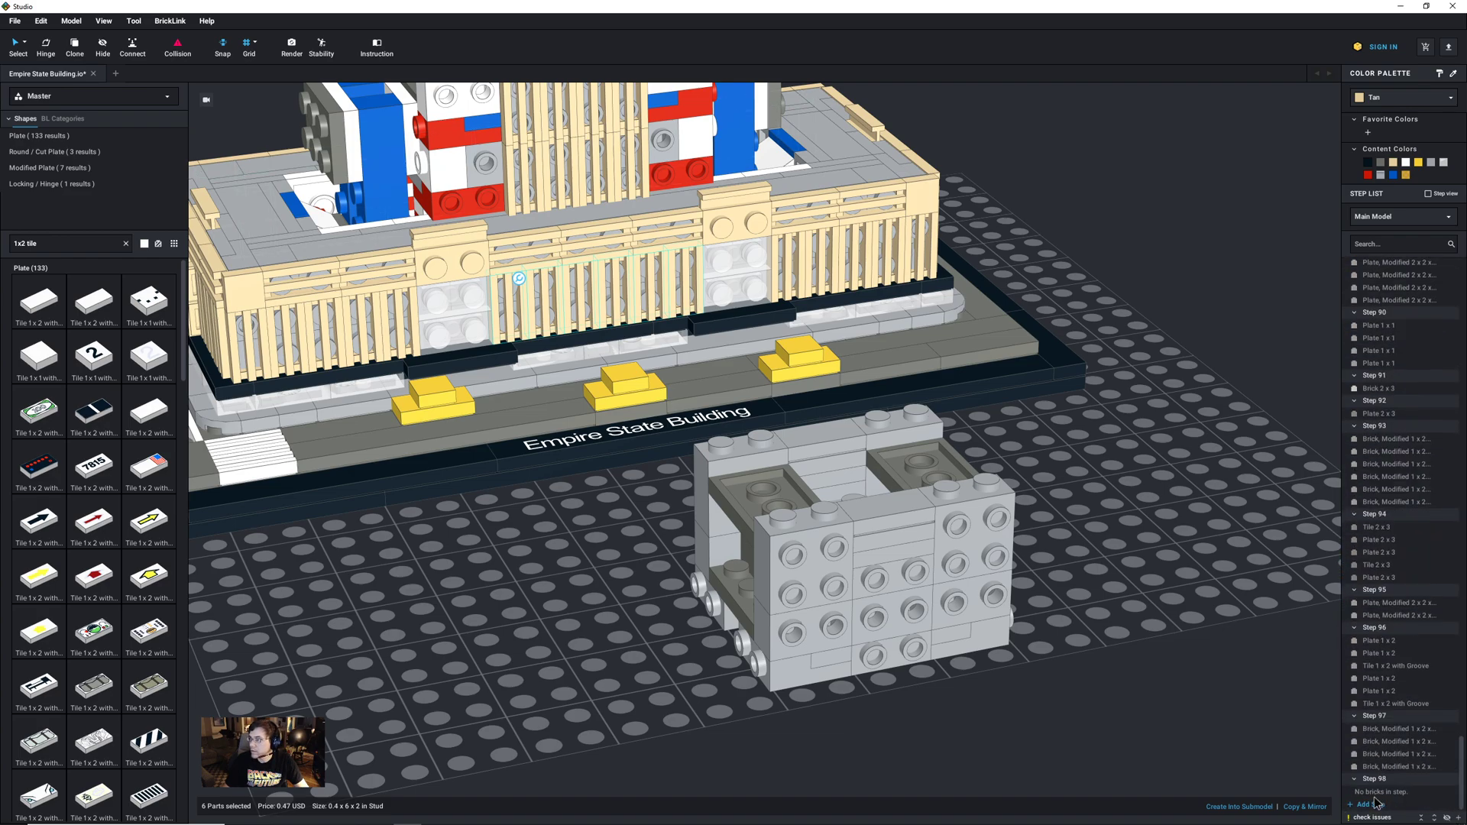
{"action": "key", "text": "ctrl+v"}
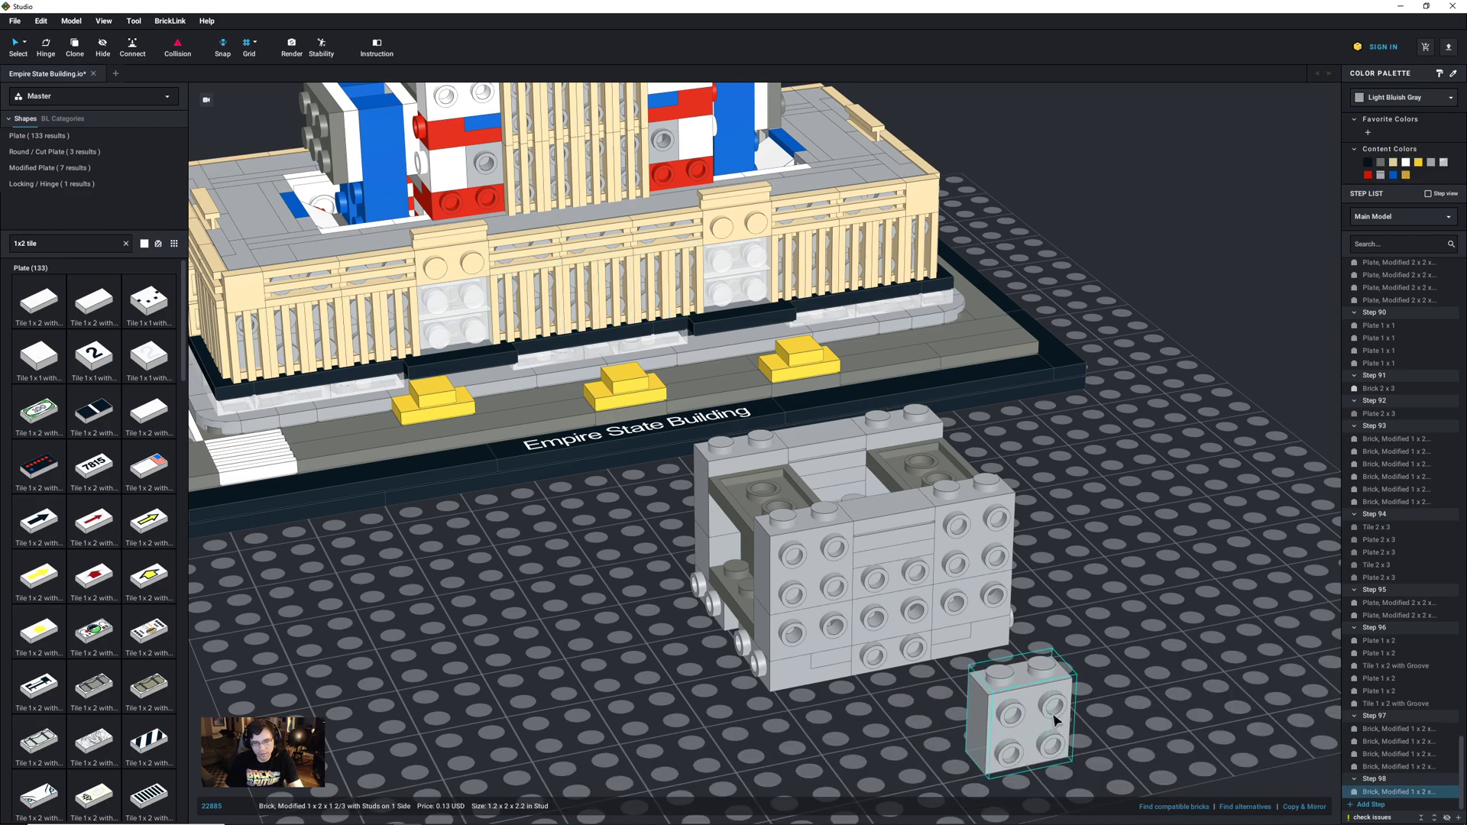
{"action": "key", "text": "Delete"}
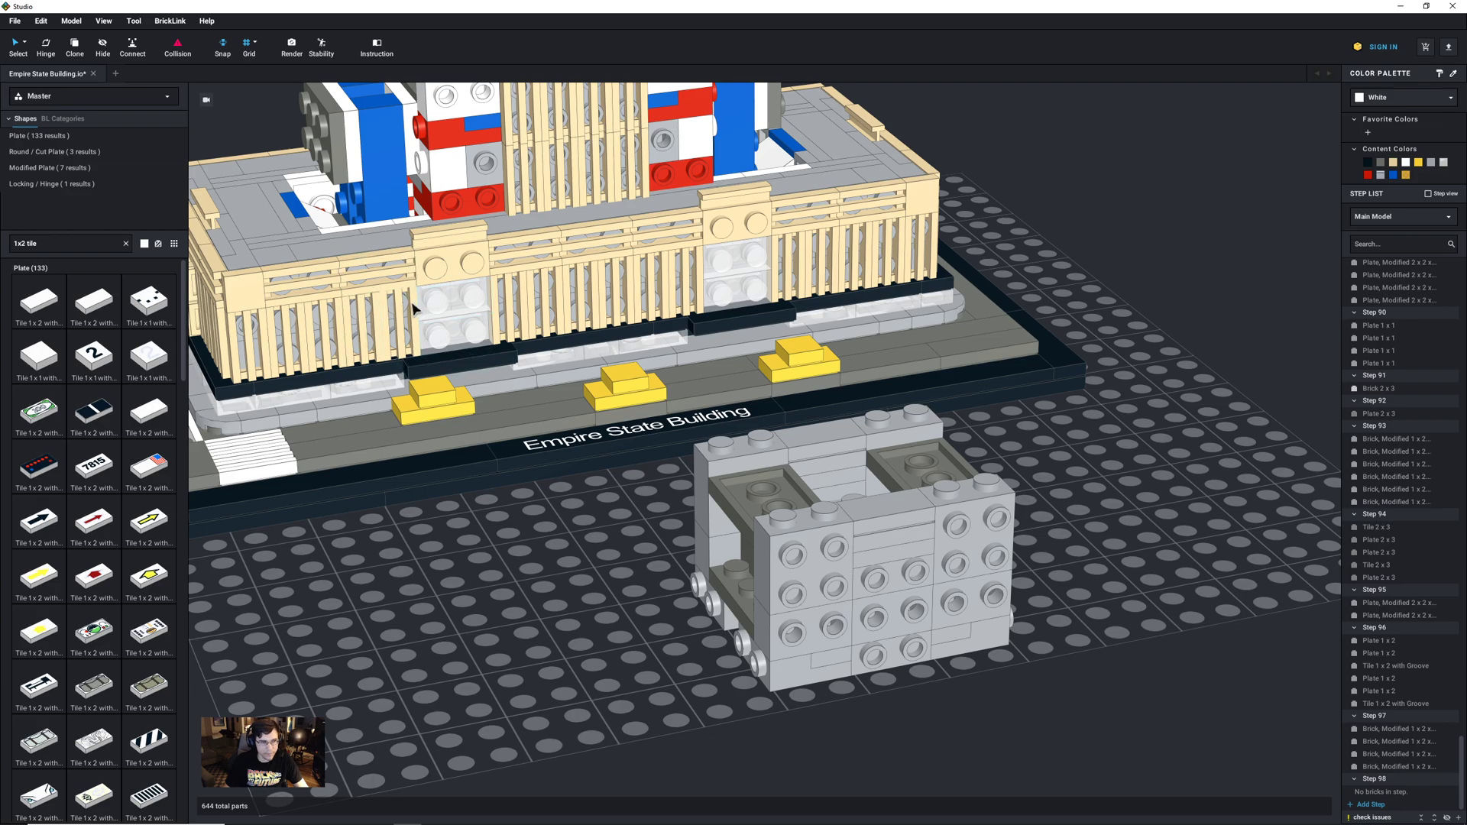
Step: Place six tan Modified 1 x 2 grille tiles side by side along the lower near face of the section, and select all six
{"action": "key", "text": "ctrl+v"}
{"action": "left_click", "coordinate": [806, 653]}
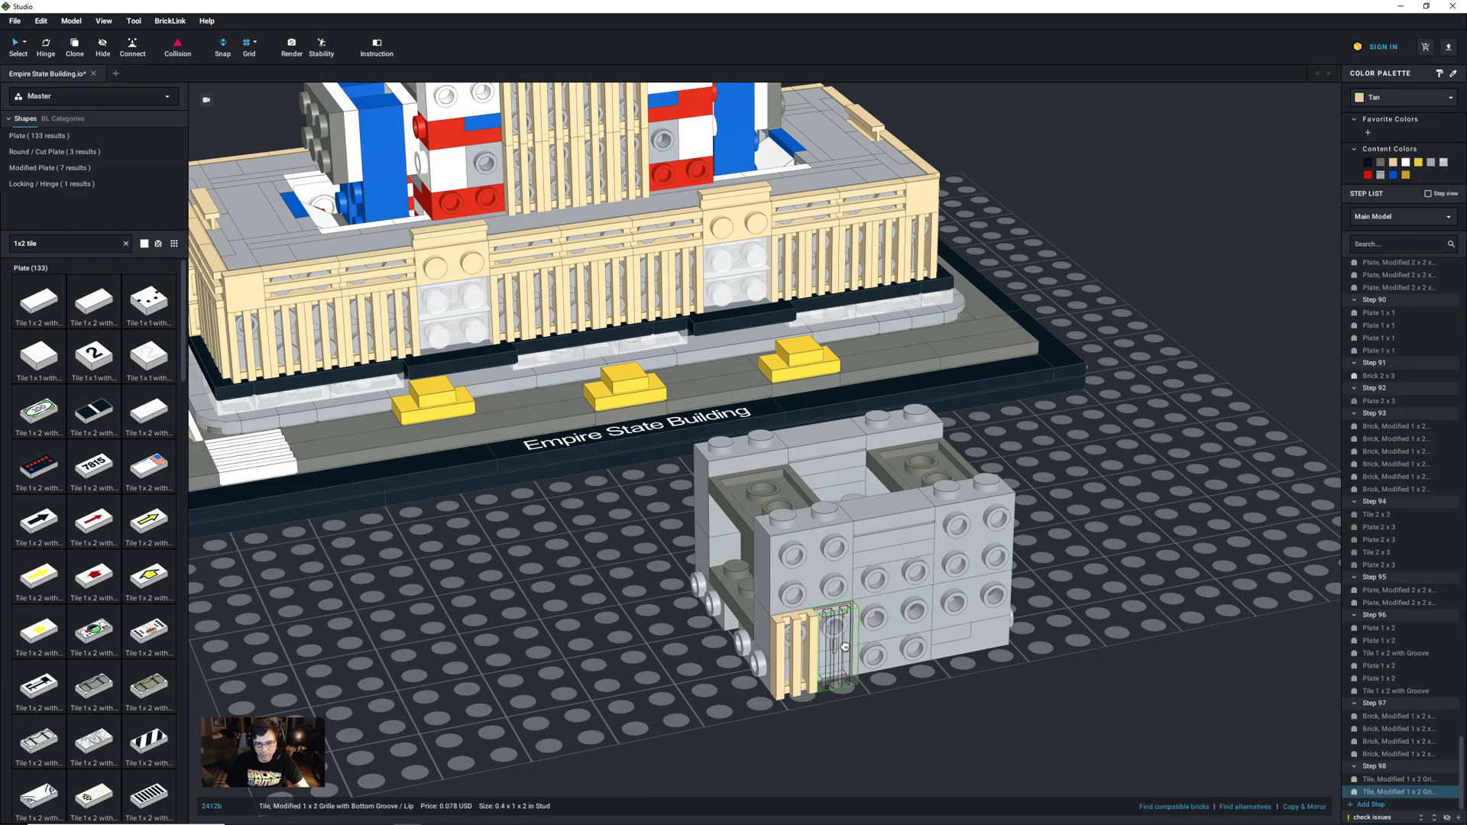
{"action": "left_click", "coordinate": [884, 638]}
{"action": "left_click", "coordinate": [920, 632]}
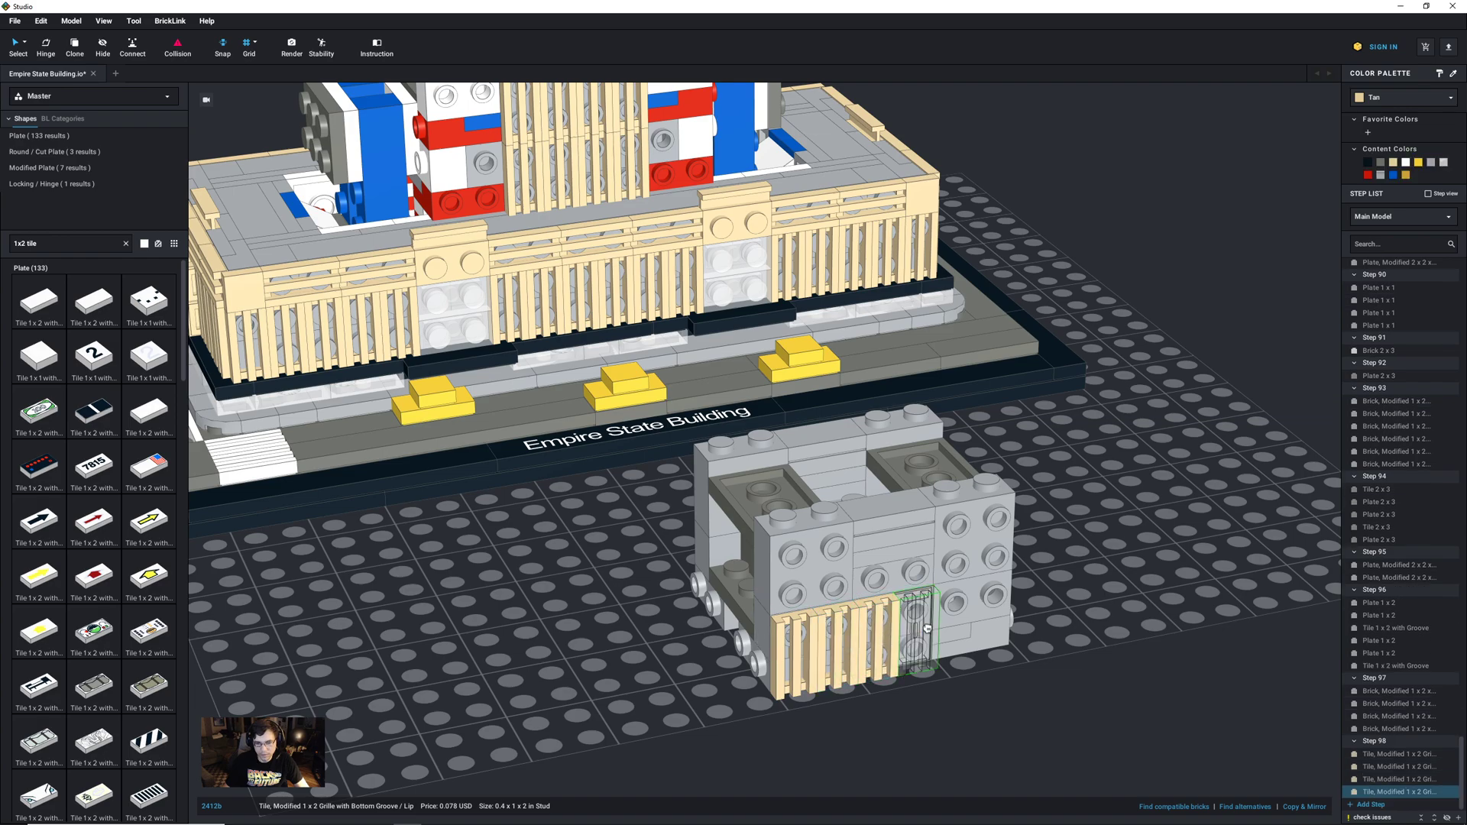
{"action": "left_click", "coordinate": [961, 623]}
{"action": "left_click", "coordinate": [998, 615]}
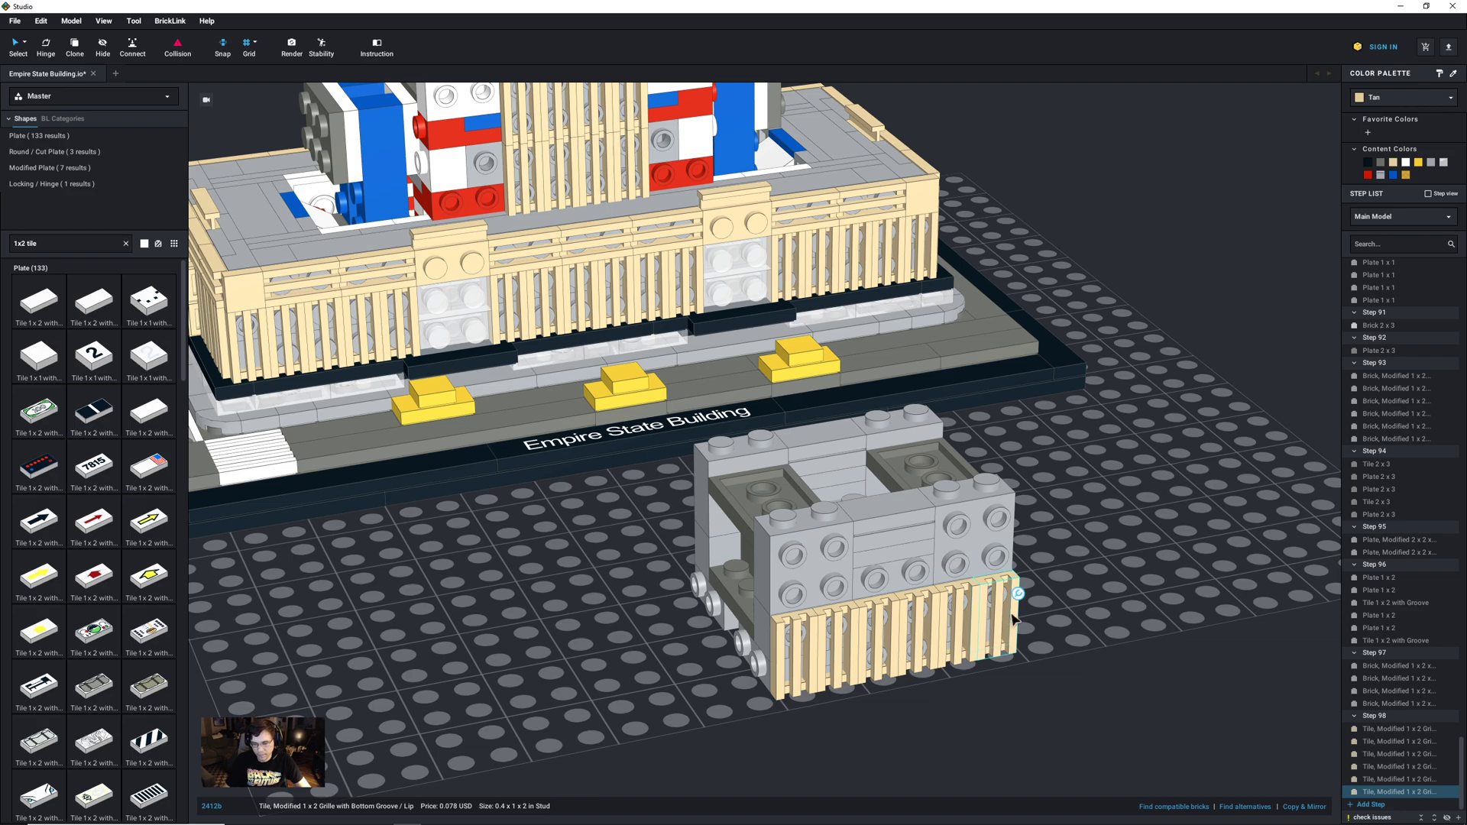
{"action": "left_click", "coordinate": [1375, 729], "text": "shift"}
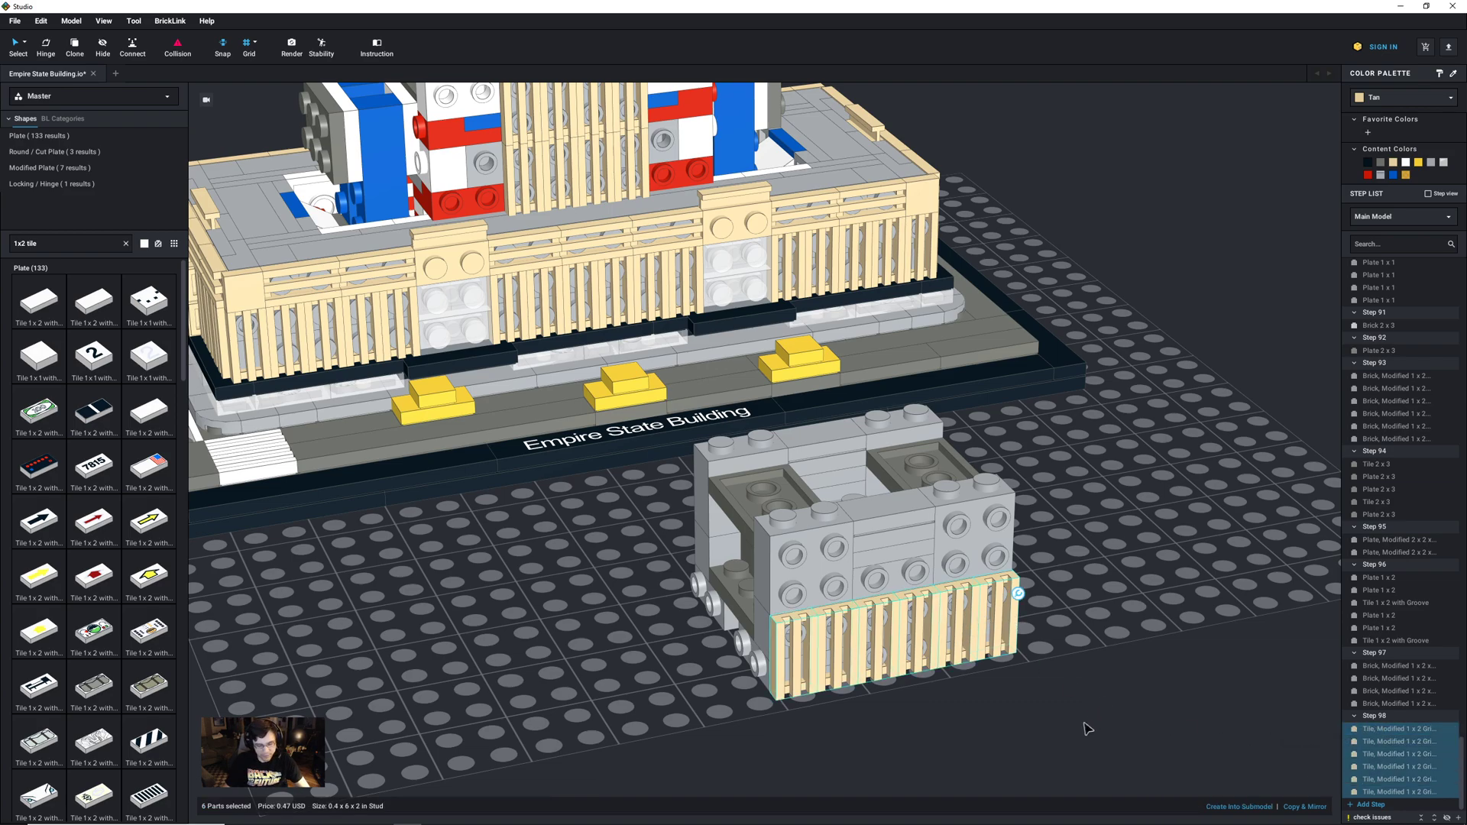
Step: Duplicate the row of six tan grille tiles onto the upper near face and in two rows covering the opposite face
{"action": "key", "text": "ctrl+d"}
{"action": "left_click", "coordinate": [801, 579]}
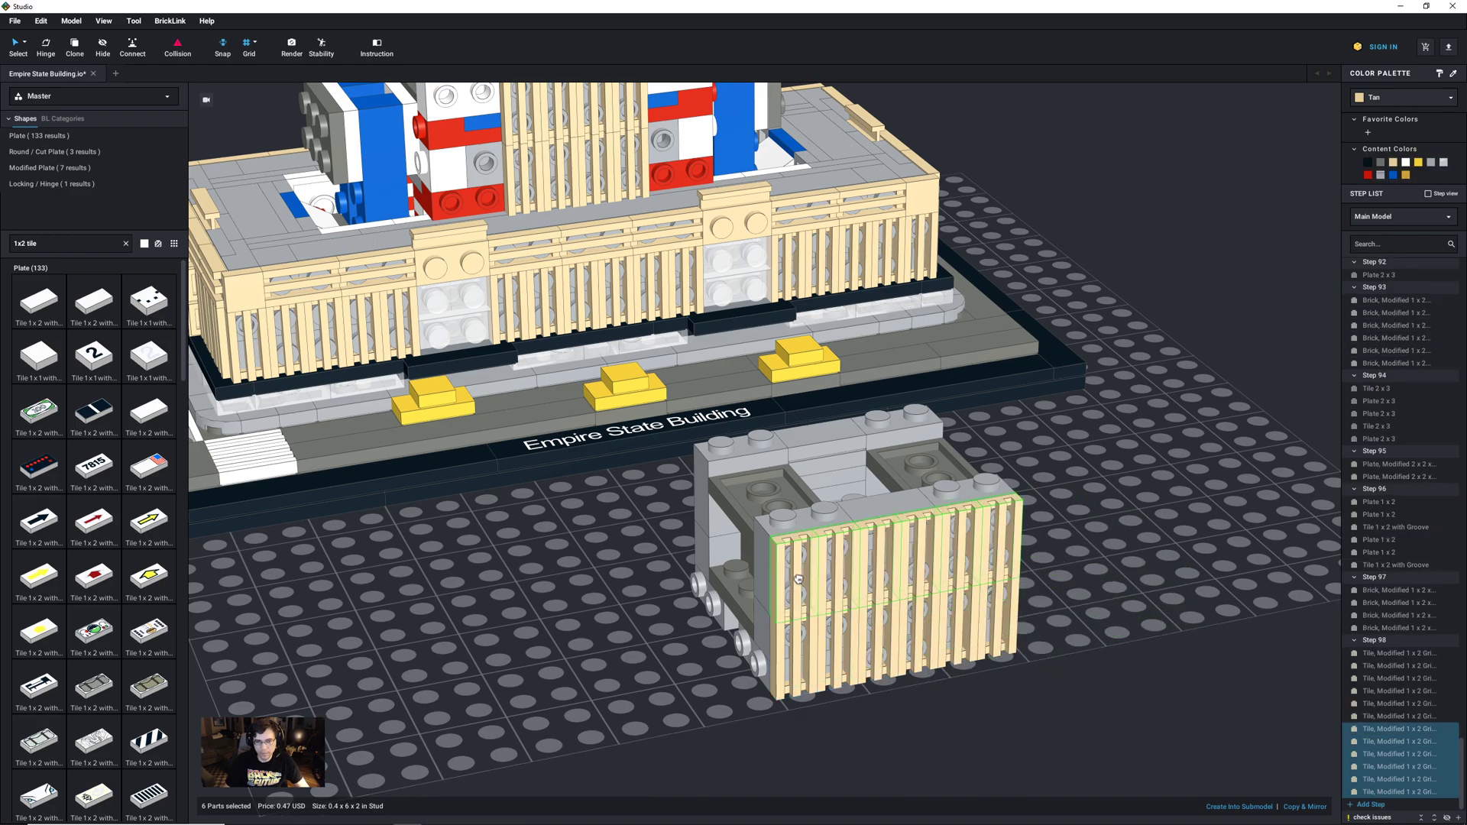
{"action": "right_click_drag", "start_coordinate": [1022, 624], "coordinate": [821, 672]}
{"action": "key", "text": "ctrl+d"}
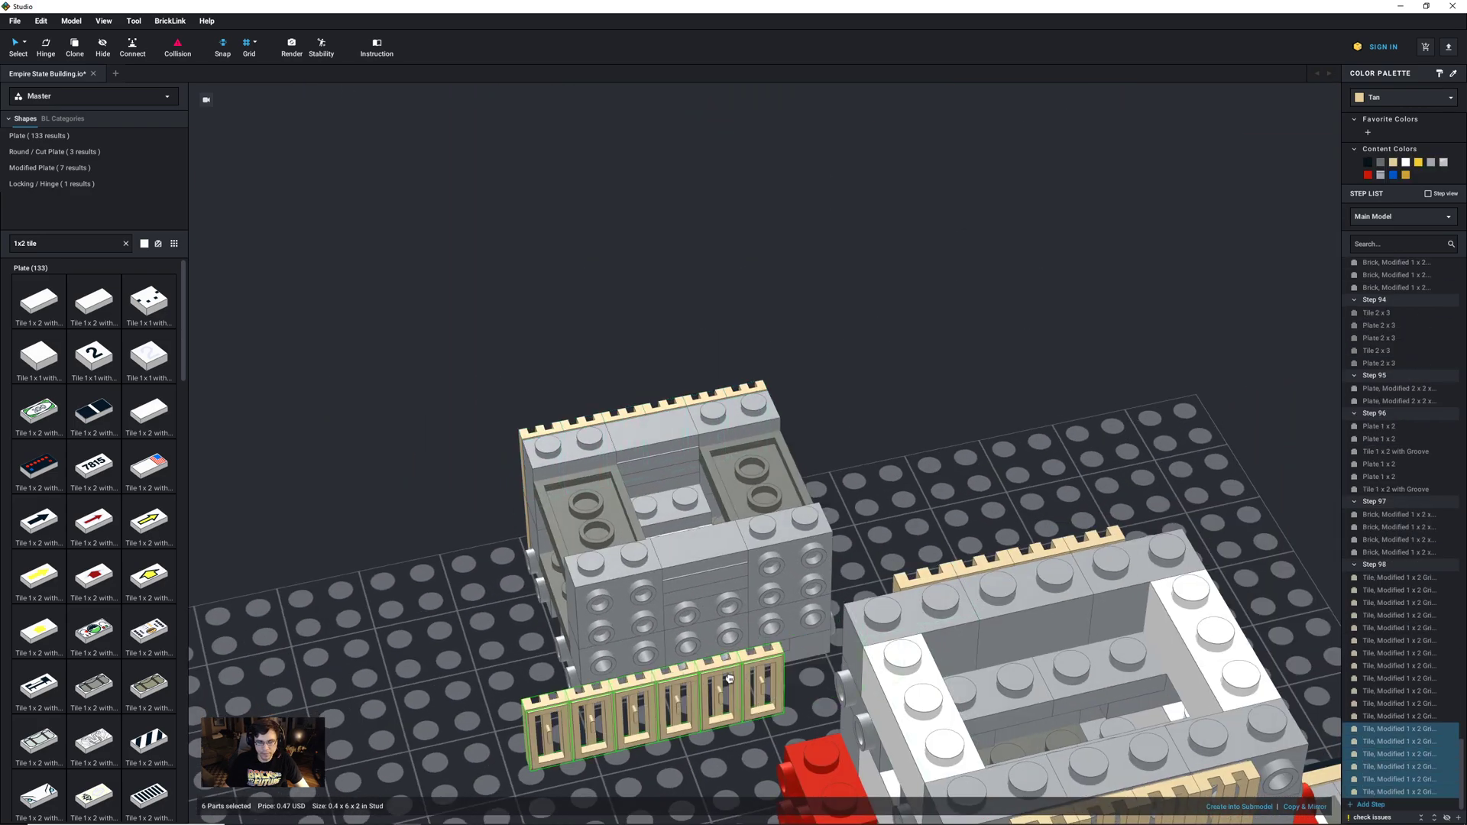
{"action": "left_click", "coordinate": [614, 685]}
{"action": "key", "text": "ctrl+d"}
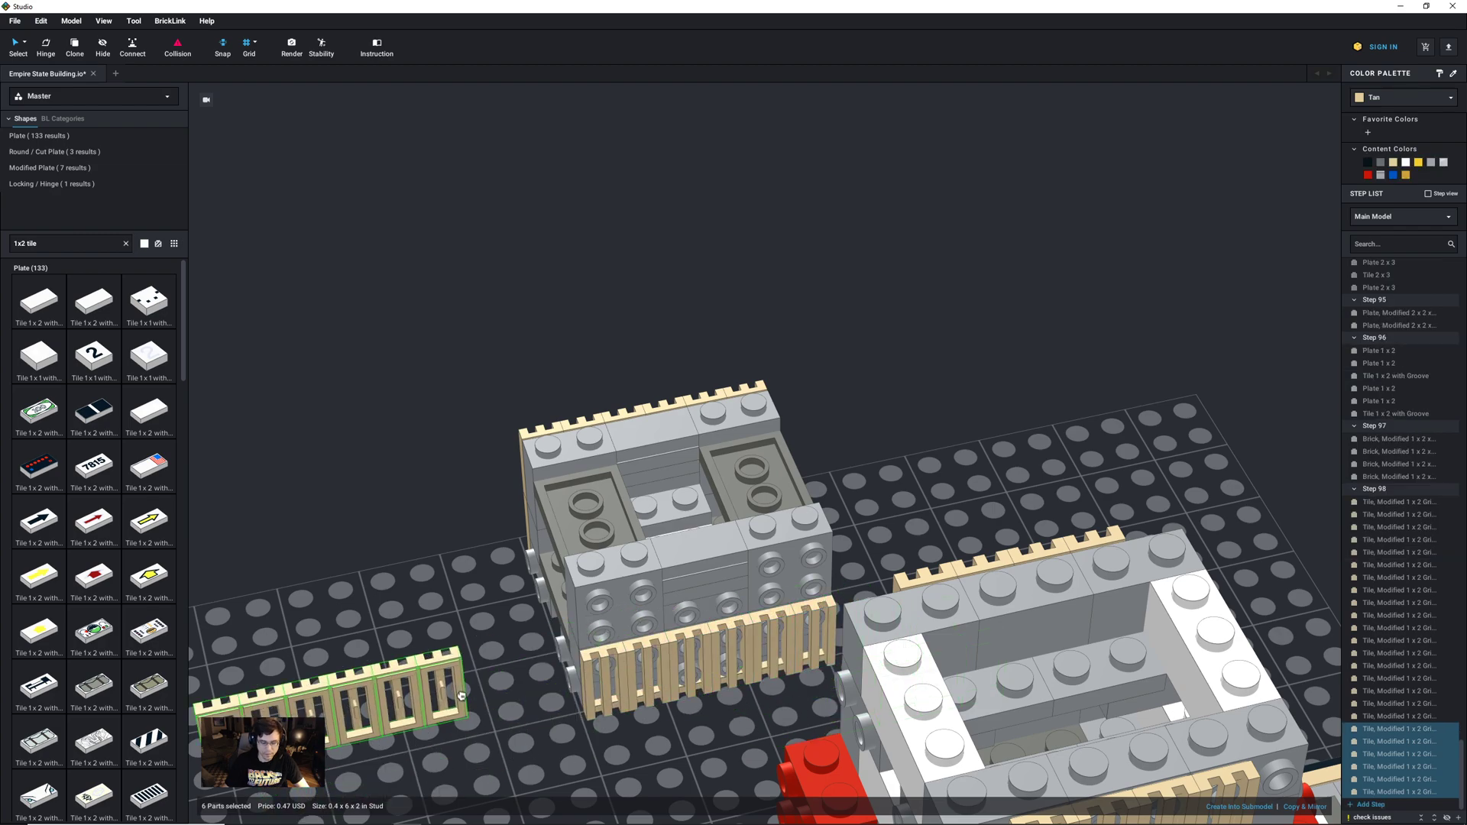
{"action": "left_click", "coordinate": [655, 648]}
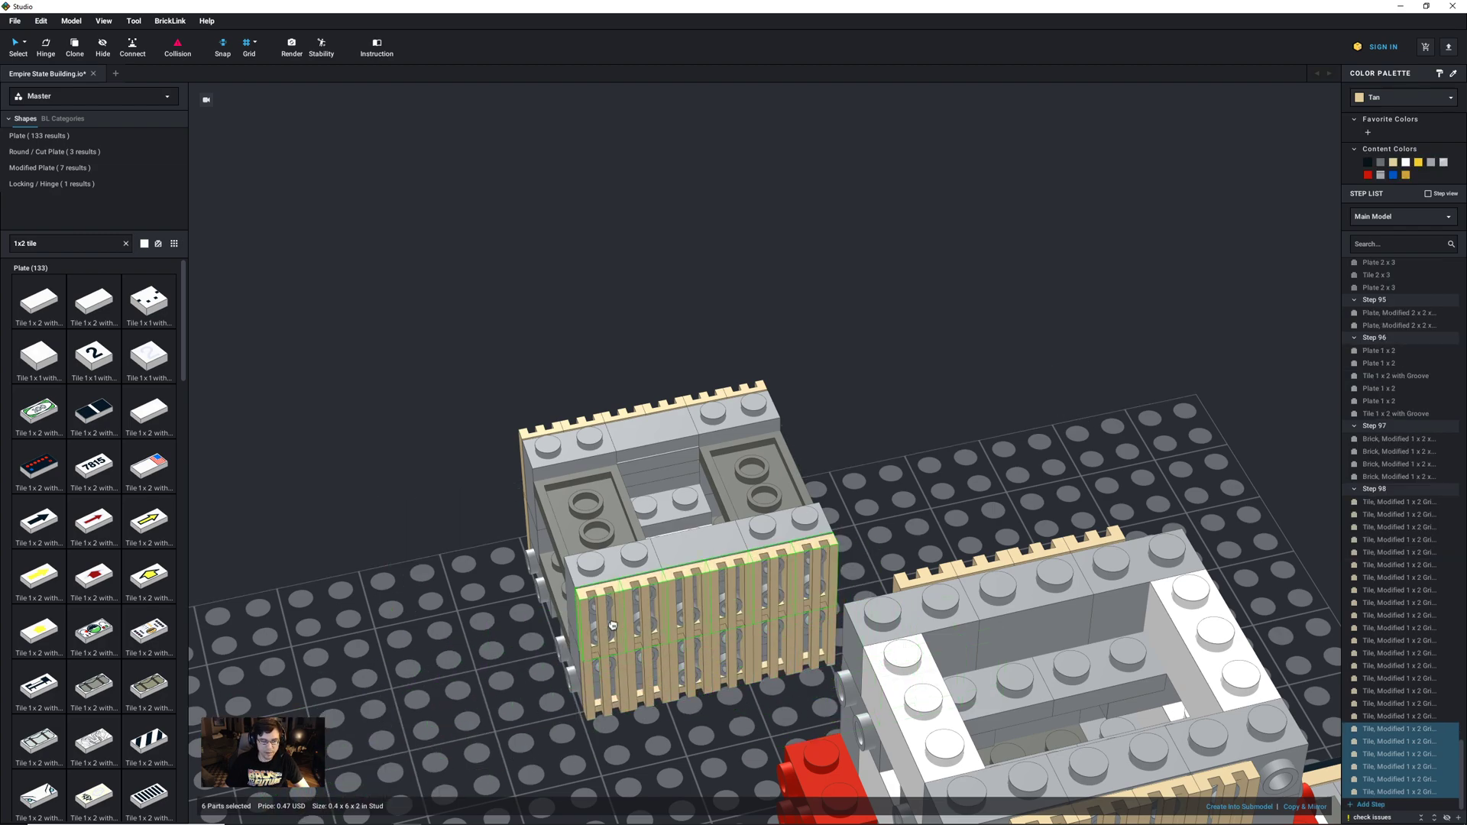
Step: Add Step 99 and place two Plate 1 x 6 parts on the baseplate beside the section
{"action": "right_click_drag", "start_coordinate": [533, 670], "coordinate": [633, 662]}
{"action": "middle_click_drag", "start_coordinate": [634, 662], "coordinate": [615, 662]}
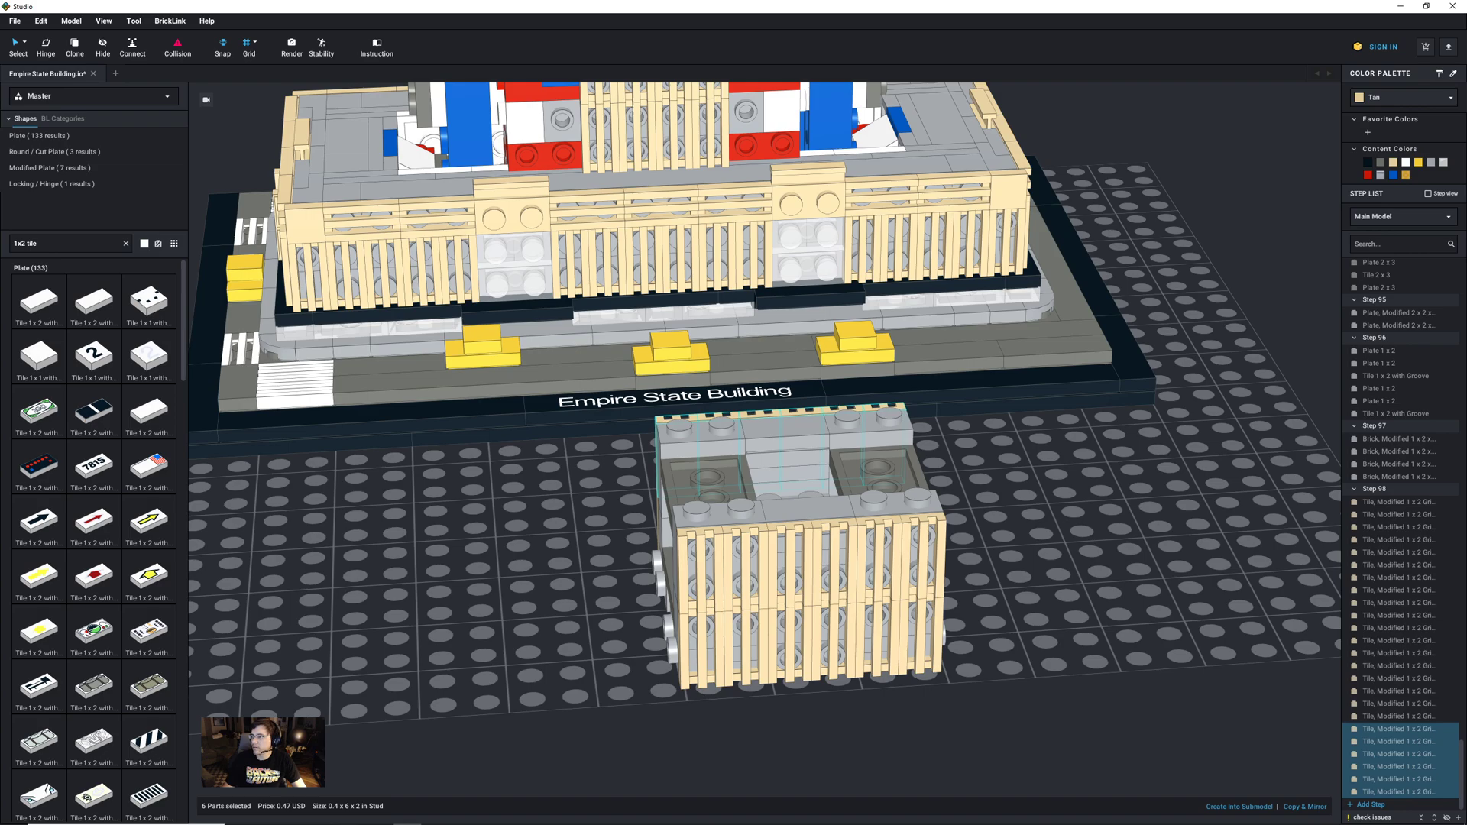
{"action": "middle_click_drag", "start_coordinate": [1132, 594], "coordinate": [1124, 634]}
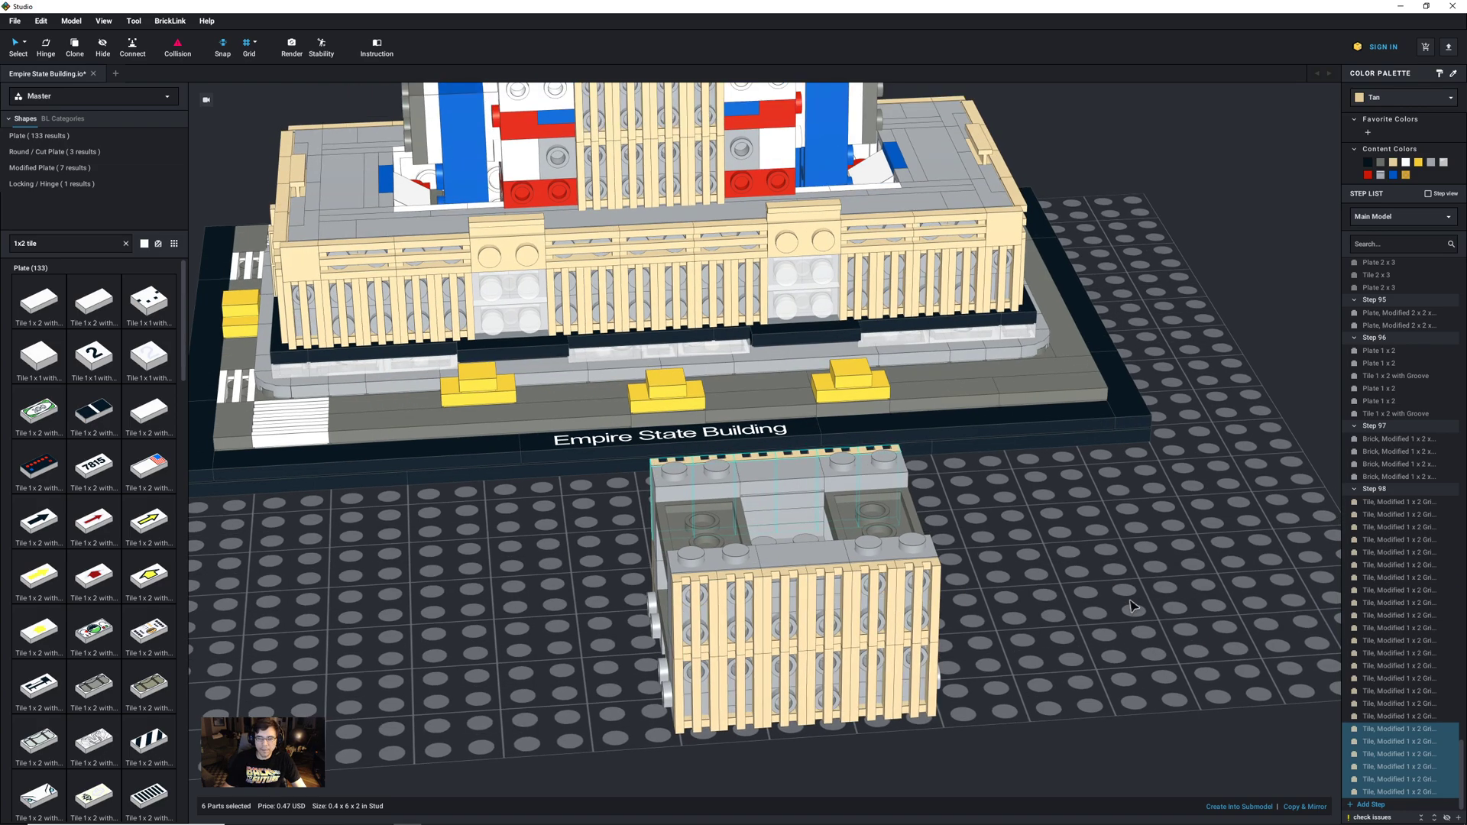
{"action": "right_click_drag", "start_coordinate": [1124, 634], "coordinate": [1131, 623]}
{"action": "middle_click_drag", "start_coordinate": [1132, 624], "coordinate": [1141, 609]}
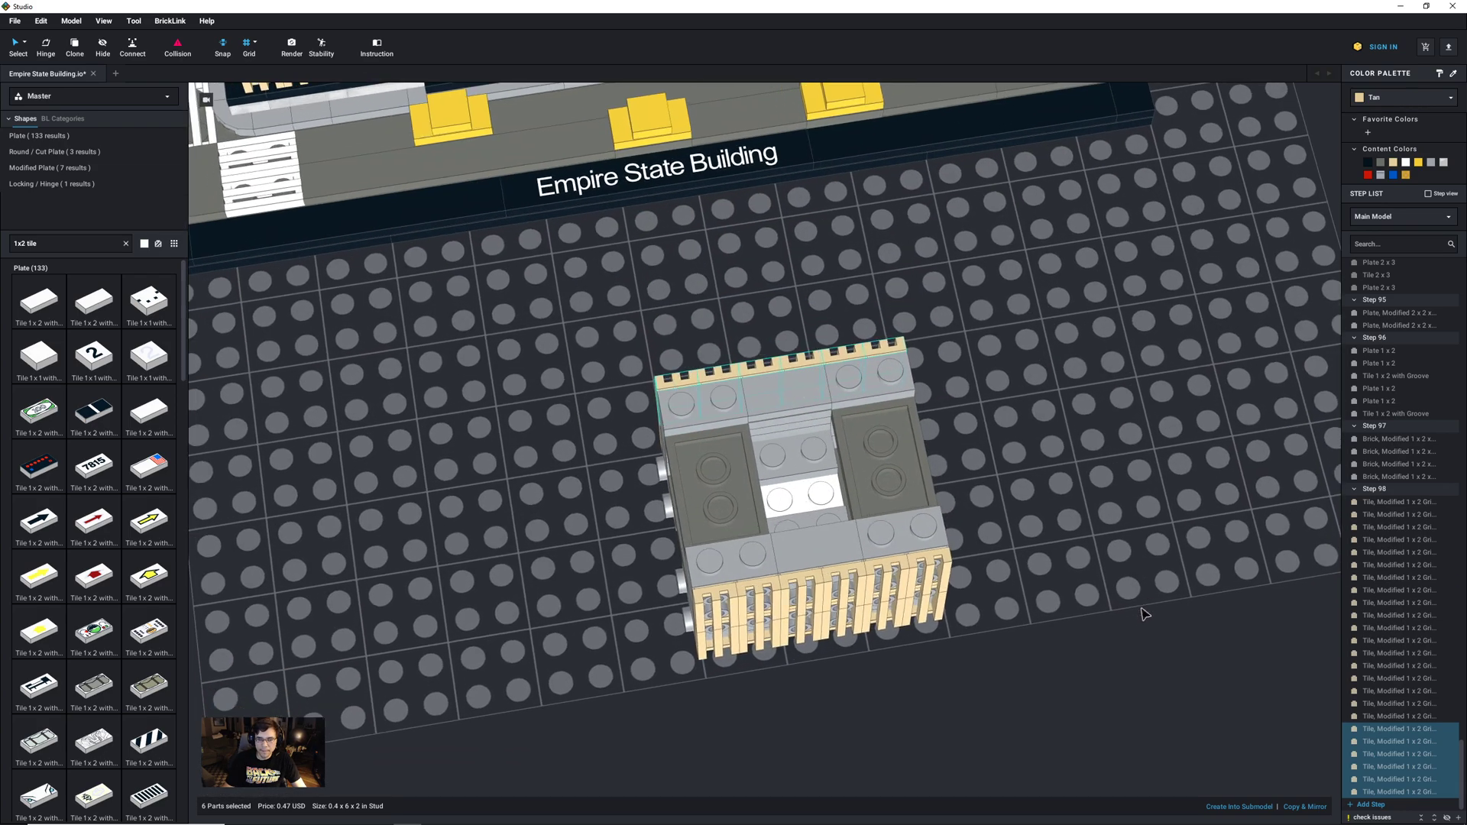
{"action": "left_click", "coordinate": [1369, 805]}
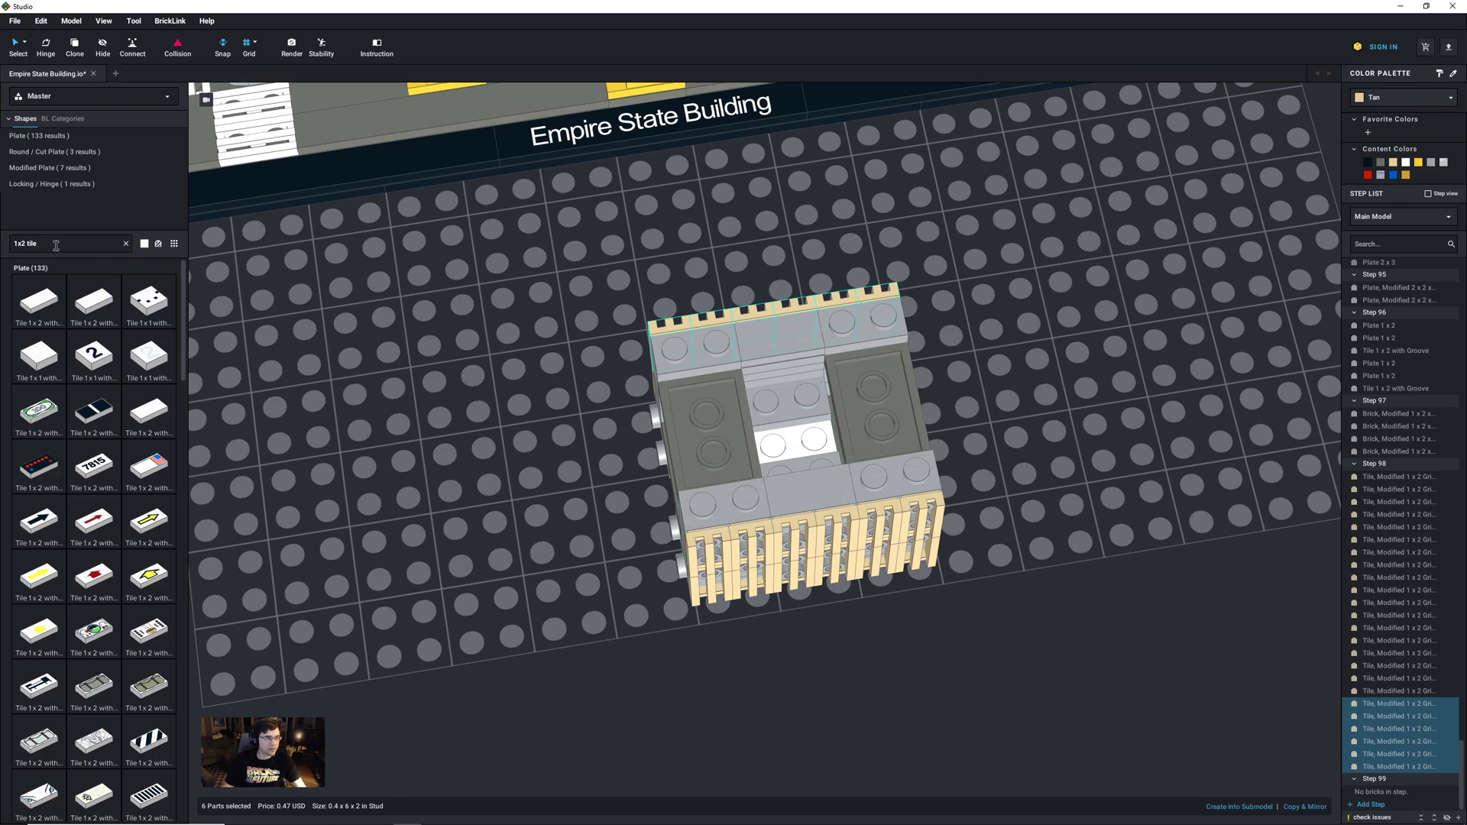
{"action": "type", "text": "1x6 pla"}
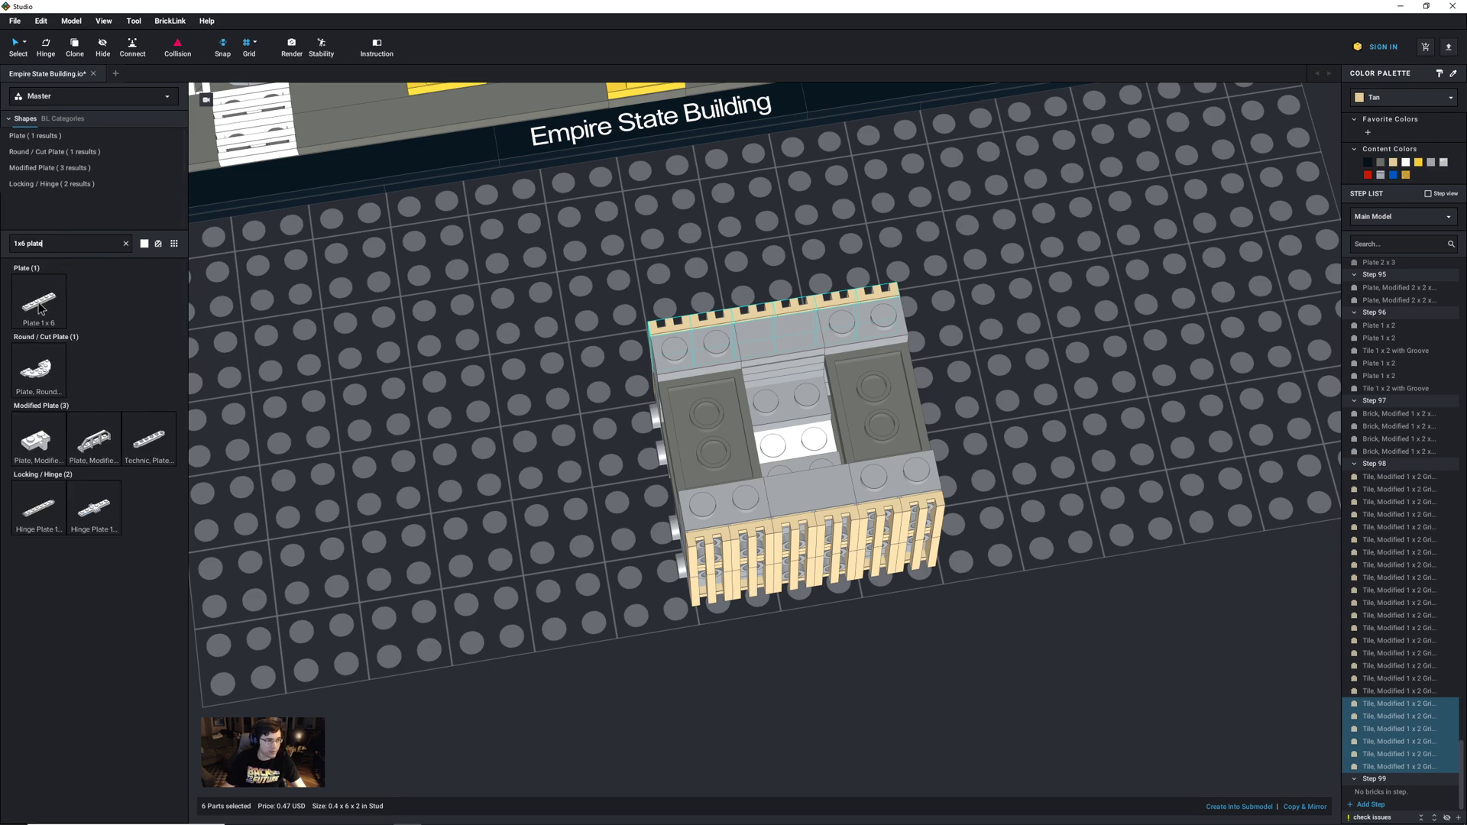
{"action": "left_click", "coordinate": [42, 308]}
{"action": "left_click", "coordinate": [384, 479]}
{"action": "left_click", "coordinate": [436, 494]}
{"action": "key", "text": "Escape"}
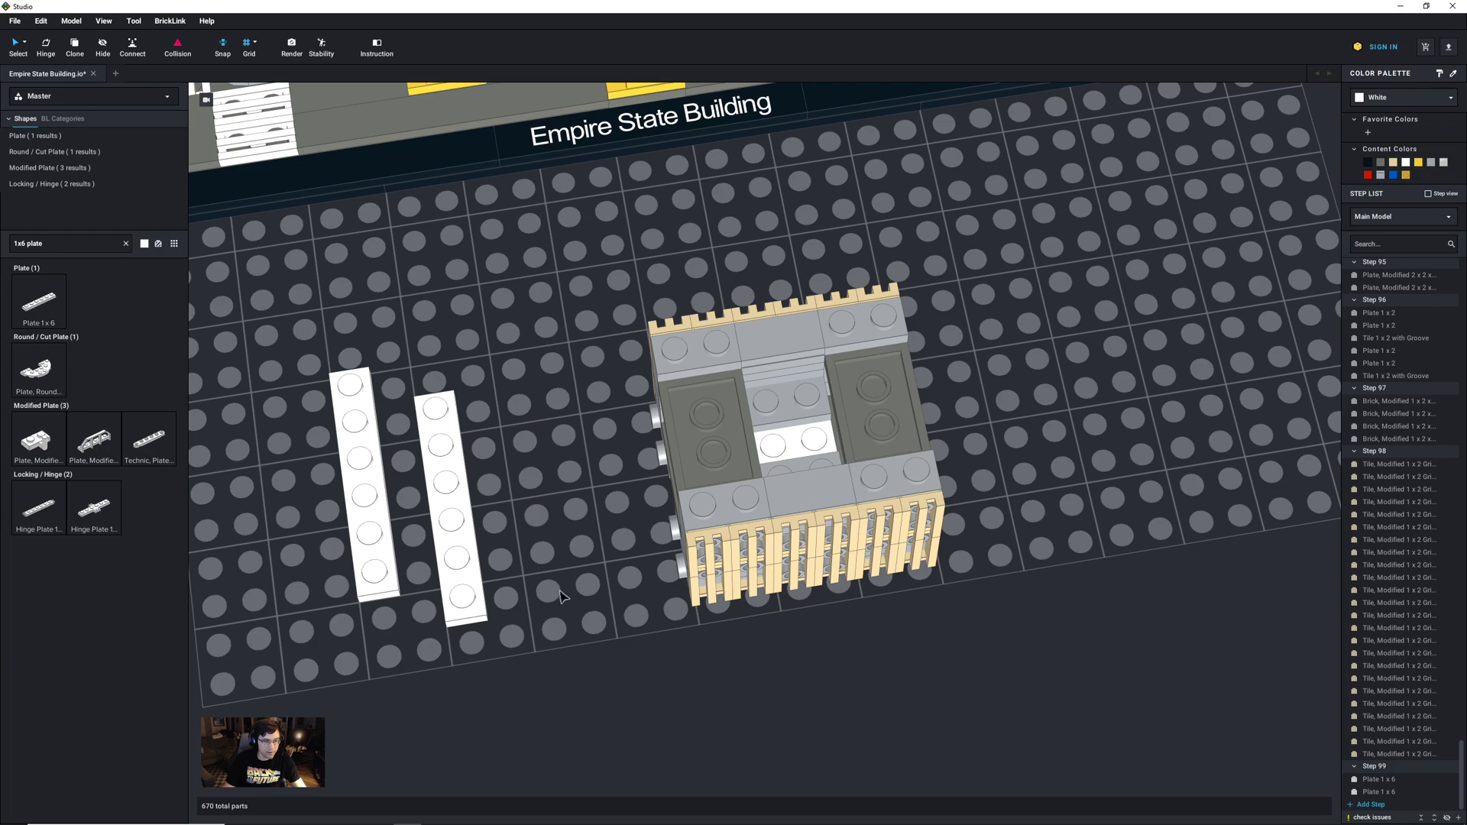
Step: Recolor both 1 x 6 plates Dark Bluish Gray and rotate them to run parallel to the section's clad faces
{"action": "left_click_drag", "start_coordinate": [557, 594], "coordinate": [327, 364]}
{"action": "left_click", "coordinate": [1380, 162]}
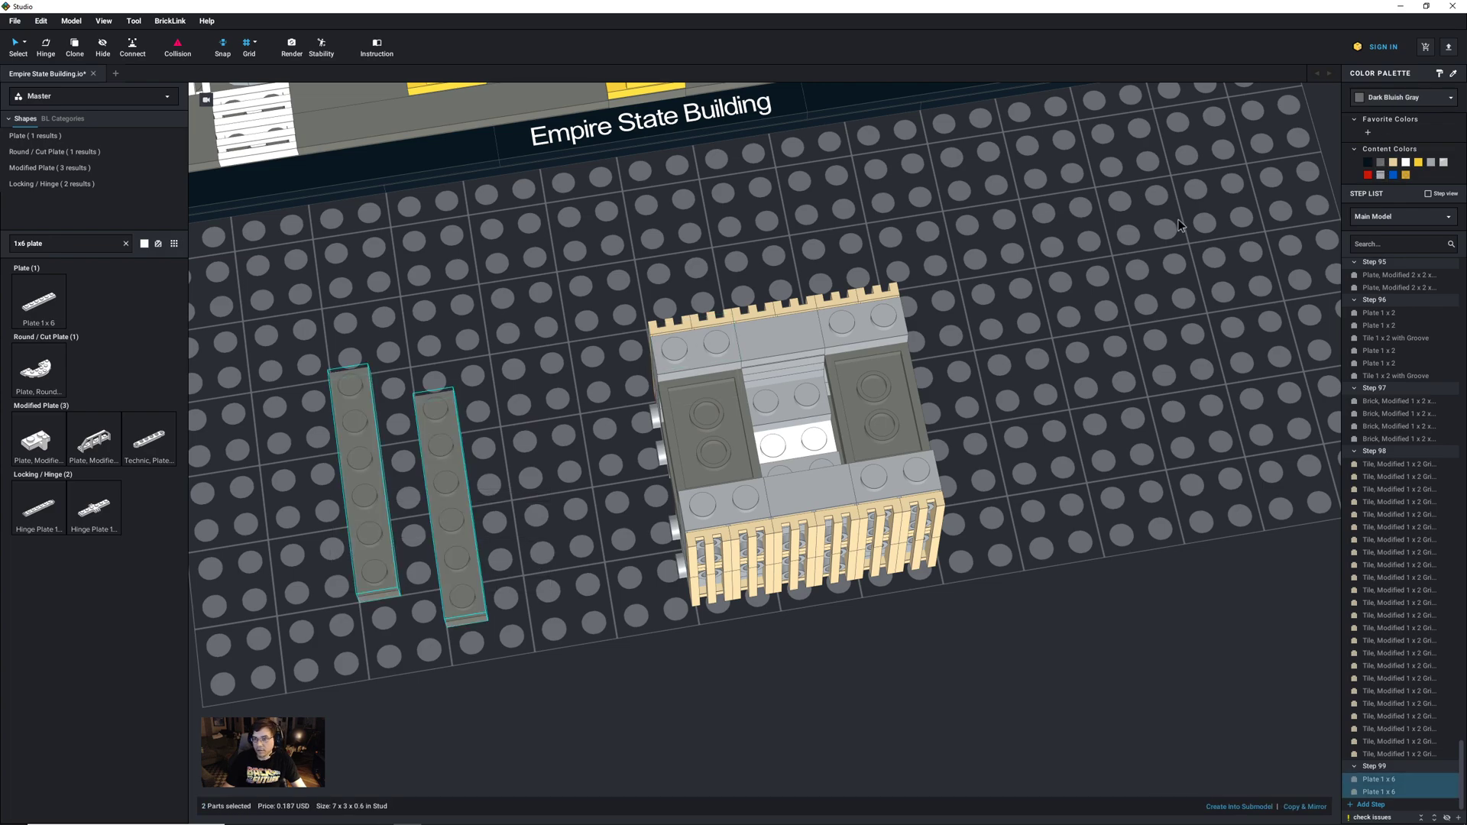
{"action": "key", "text": "Down"}
{"action": "key", "text": "Down"}
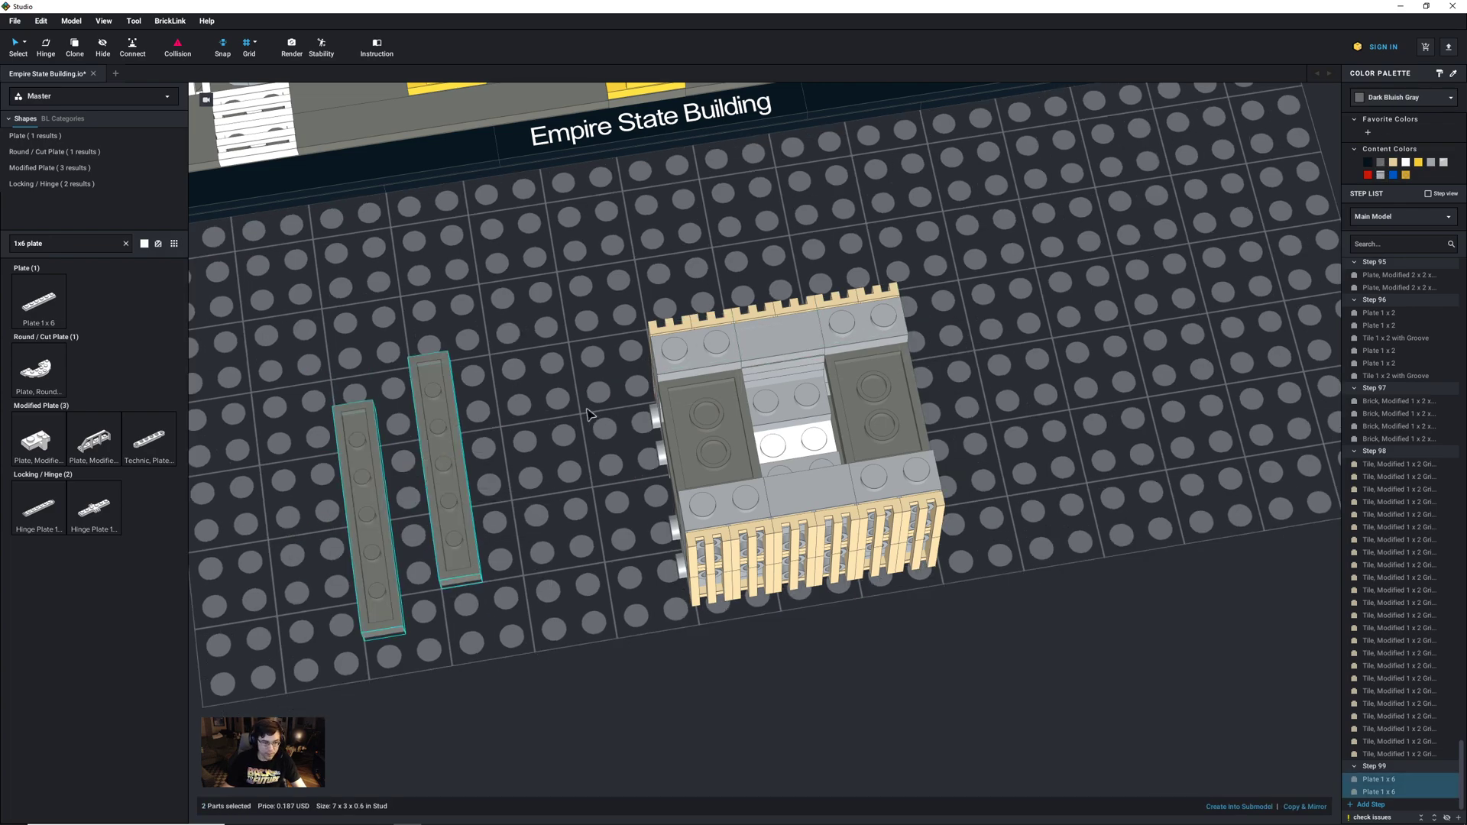
{"action": "key", "text": "Right"}
Step: Place the two 1 x 6 plates lengthwise across the section's core, between the light gray corner bricks
{"action": "left_click", "coordinate": [517, 324]}
{"action": "left_click_drag", "start_coordinate": [484, 455], "coordinate": [886, 378]}
{"action": "left_click", "coordinate": [497, 528]}
{"action": "left_click_drag", "start_coordinate": [497, 527], "coordinate": [866, 456]}
{"action": "left_click", "coordinate": [1085, 564]}
{"action": "mouse_move", "coordinate": [1084, 564]}
{"action": "right_mouse_down"}
{"action": "mouse_move", "coordinate": [1207, 432]}
{"action": "mouse_move", "coordinate": [1068, 552]}
{"action": "right_mouse_up"}
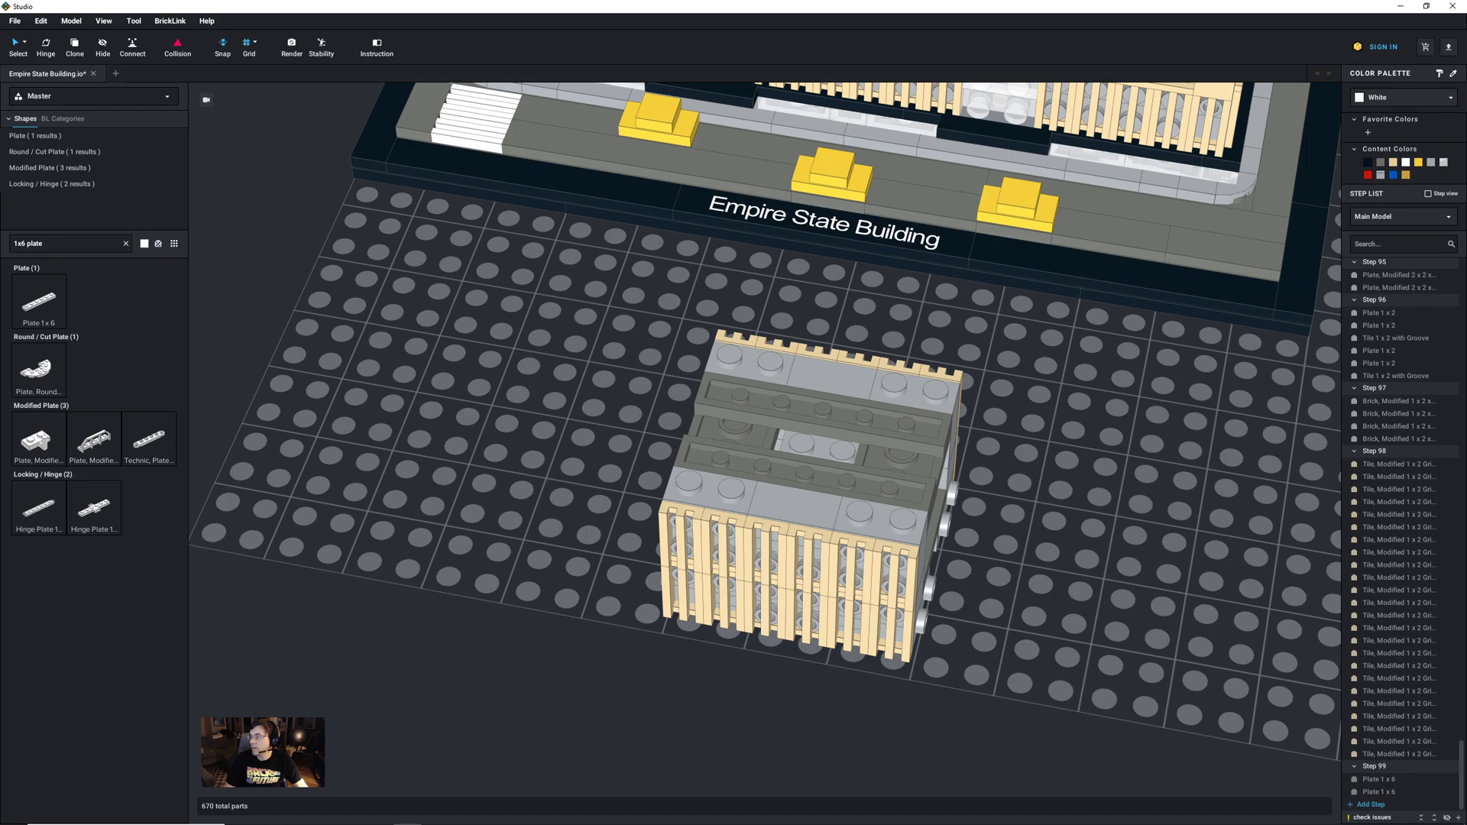
{"action": "middle_click_drag", "start_coordinate": [1115, 459], "coordinate": [1144, 472]}
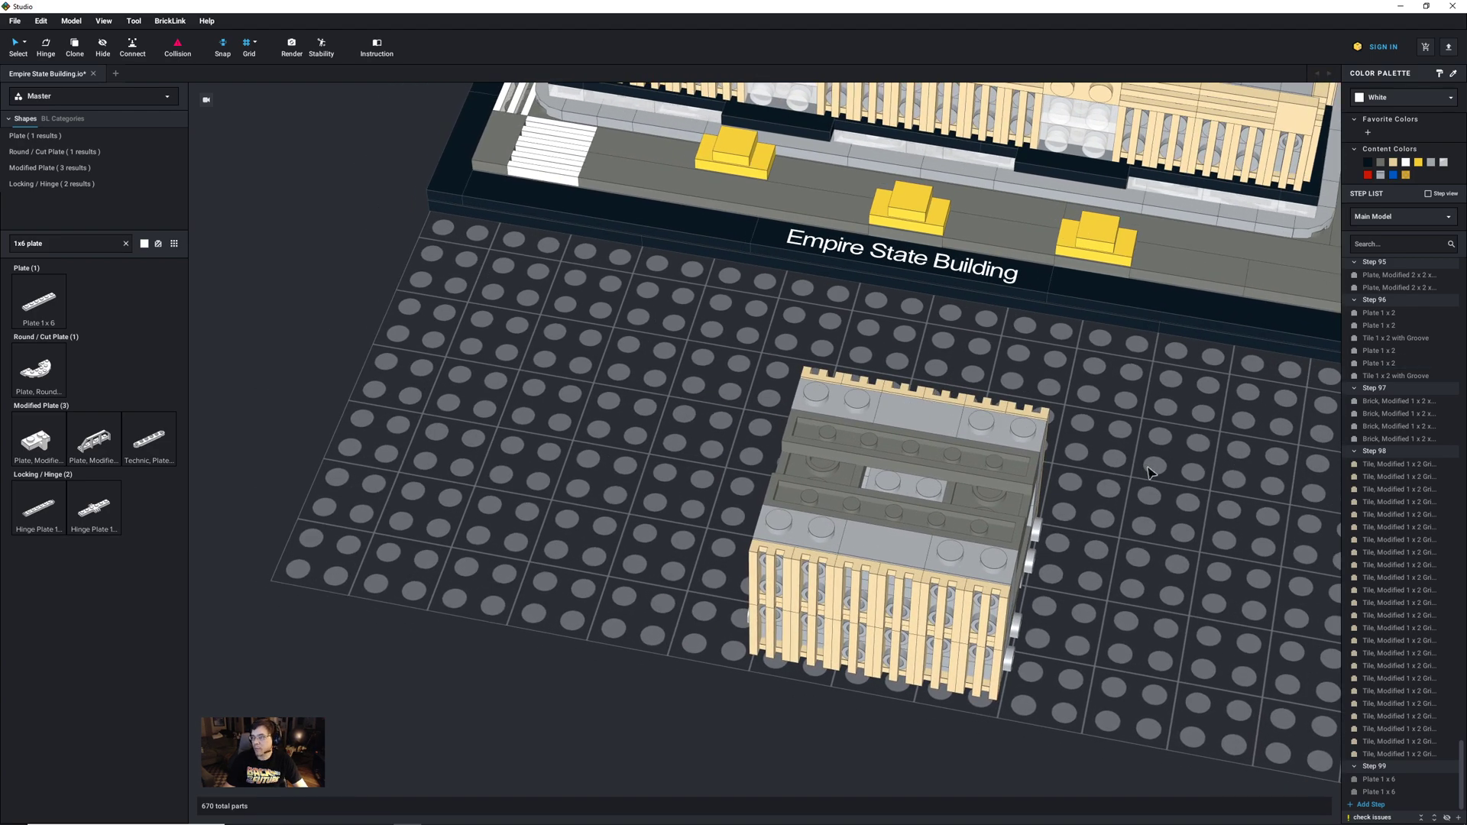
Step: Add an empty Step 100 and move the whole finished section onto the top of the tower
{"action": "left_click", "coordinate": [1367, 804]}
{"action": "right_click_drag", "start_coordinate": [1165, 666], "coordinate": [1143, 726]}
{"action": "left_click_drag", "start_coordinate": [1143, 725], "coordinate": [727, 419]}
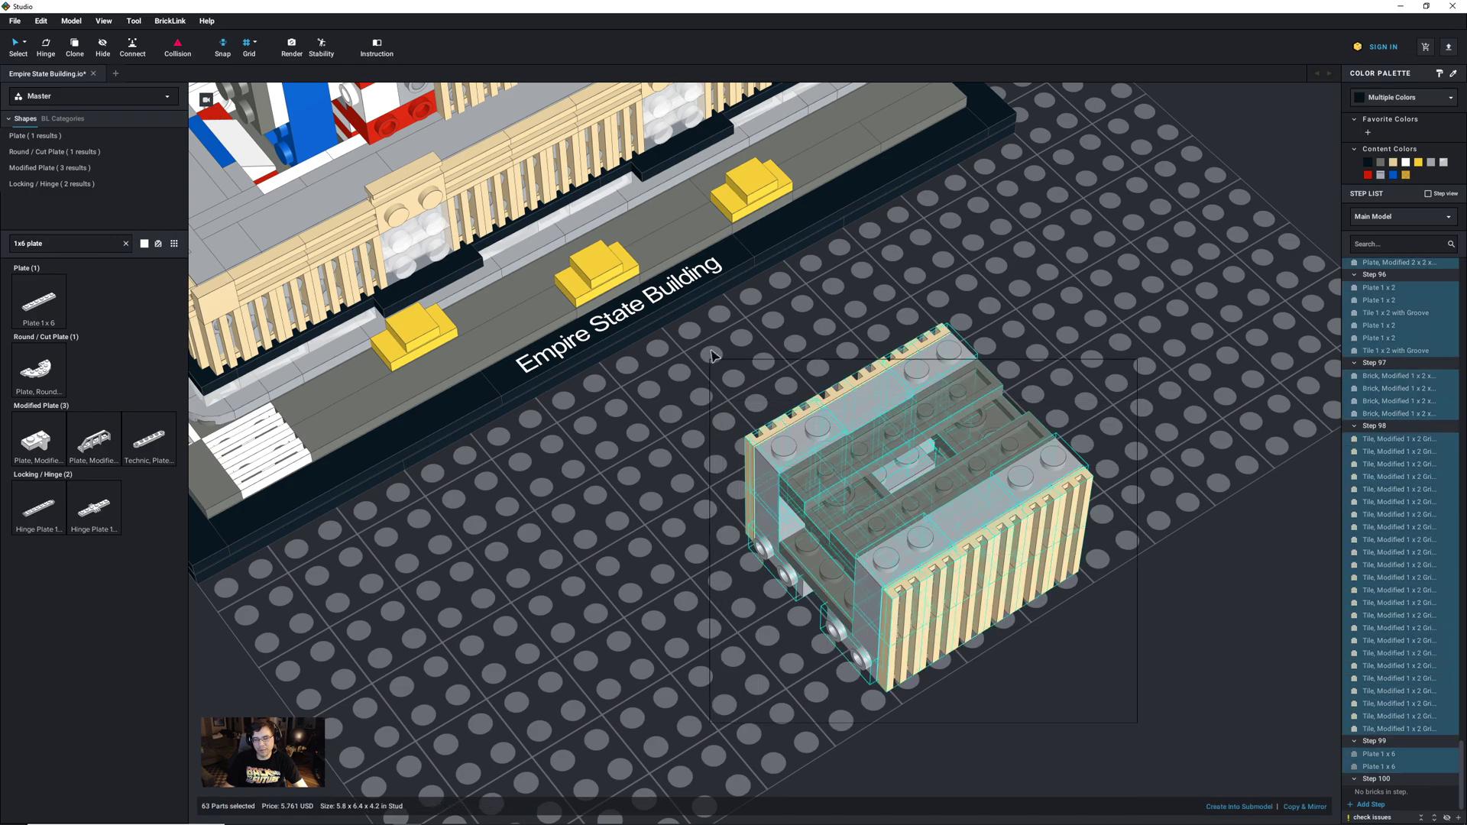
{"action": "scroll", "coordinate": [774, 461], "scroll_direction": "down", "scroll_amount": 10}
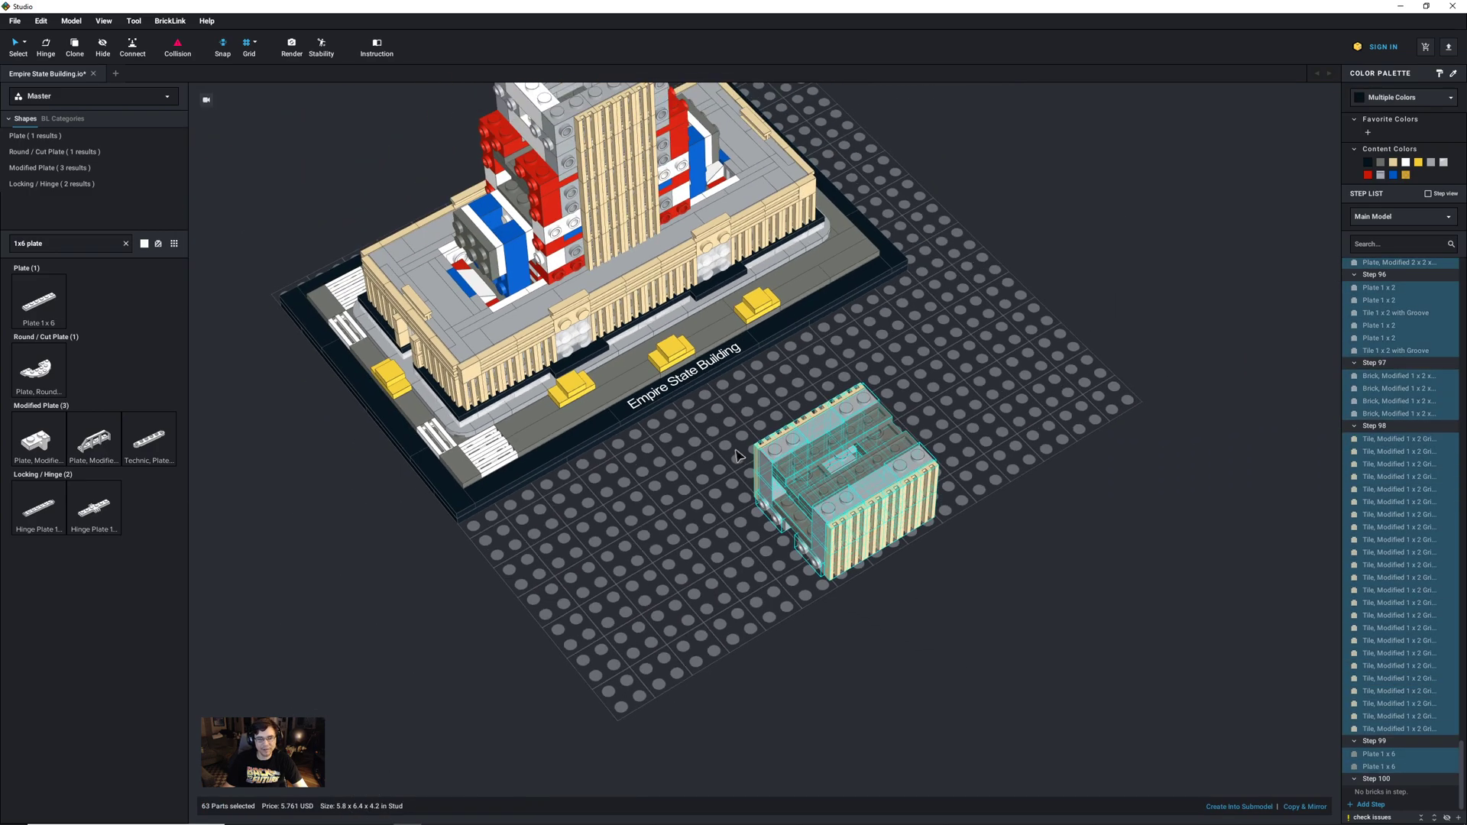
{"action": "scroll", "coordinate": [729, 571], "scroll_direction": "up", "scroll_amount": 3}
{"action": "middle_click_drag", "start_coordinate": [888, 595], "coordinate": [916, 520]}
{"action": "left_click_drag", "start_coordinate": [893, 623], "coordinate": [706, 308]}
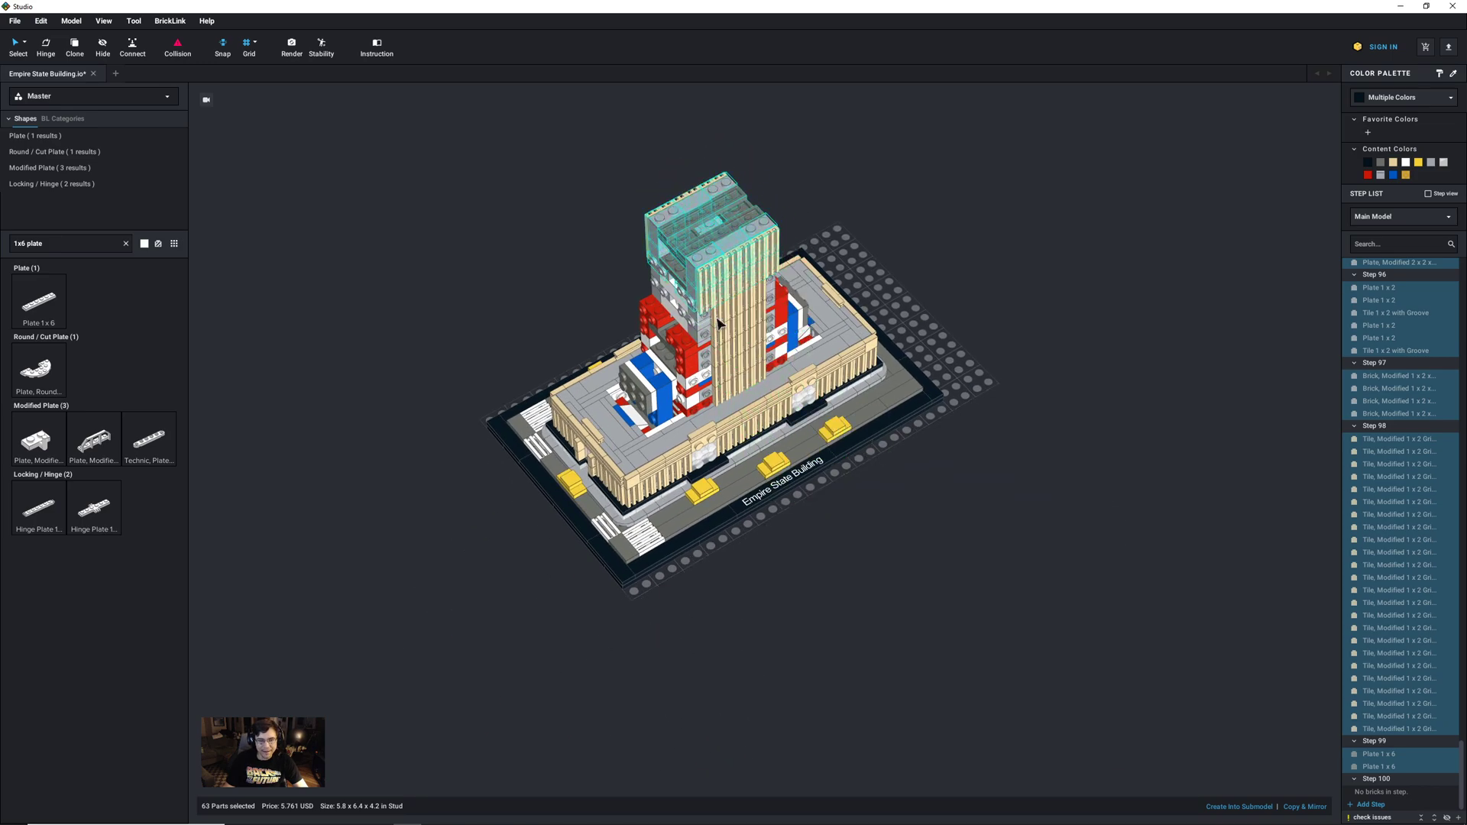
{"action": "left_click", "coordinate": [1203, 664]}
{"action": "right_click_drag", "start_coordinate": [960, 617], "coordinate": [996, 621]}
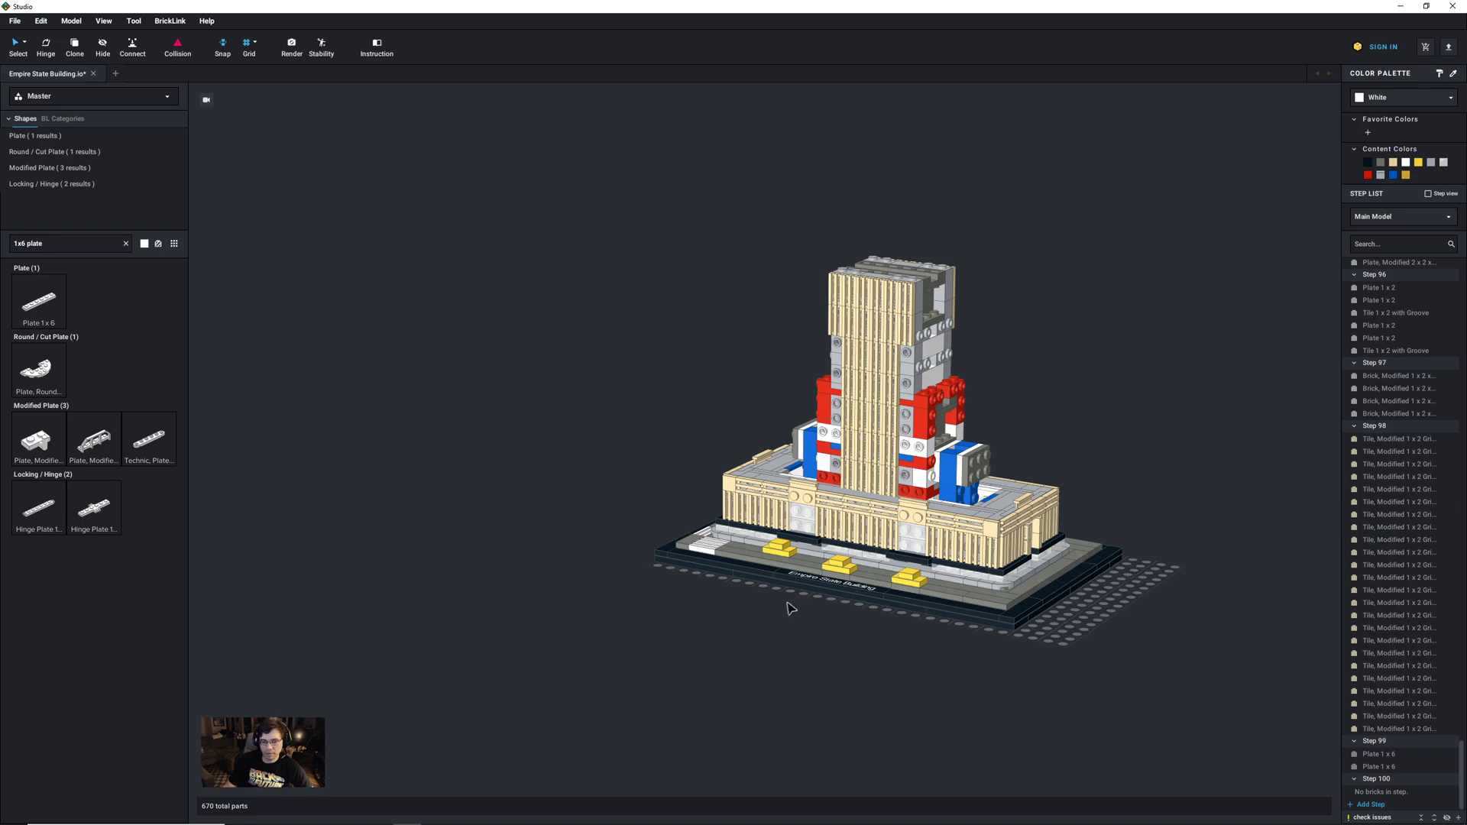
Step: Select the entire model and shift it so its base sits at the corner of the grid
{"action": "right_click_drag", "start_coordinate": [785, 616], "coordinate": [819, 648]}
{"action": "left_click_drag", "start_coordinate": [1075, 660], "coordinate": [591, 138]}
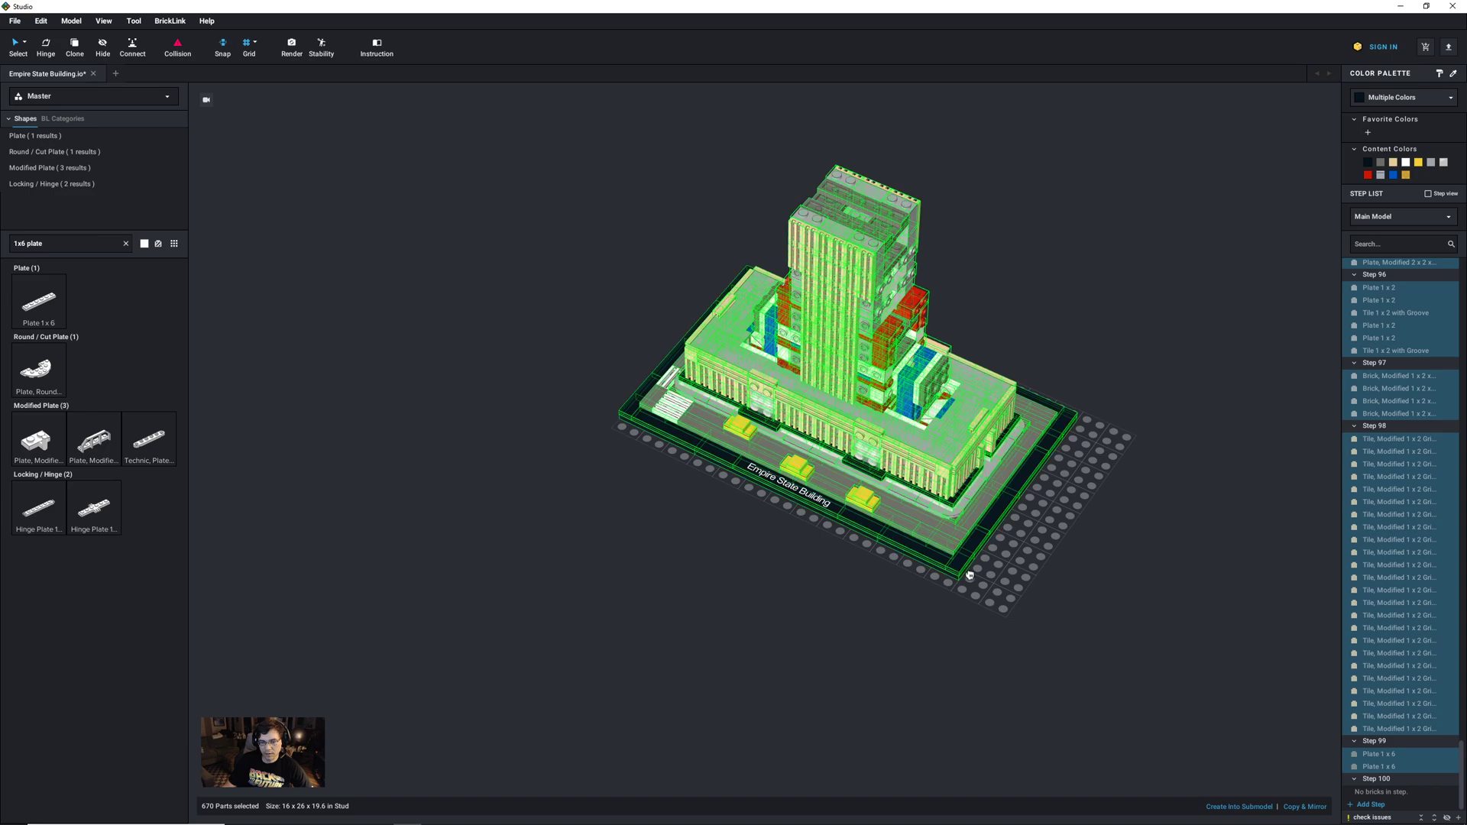
{"action": "left_click_drag", "start_coordinate": [998, 586], "coordinate": [1016, 594]}
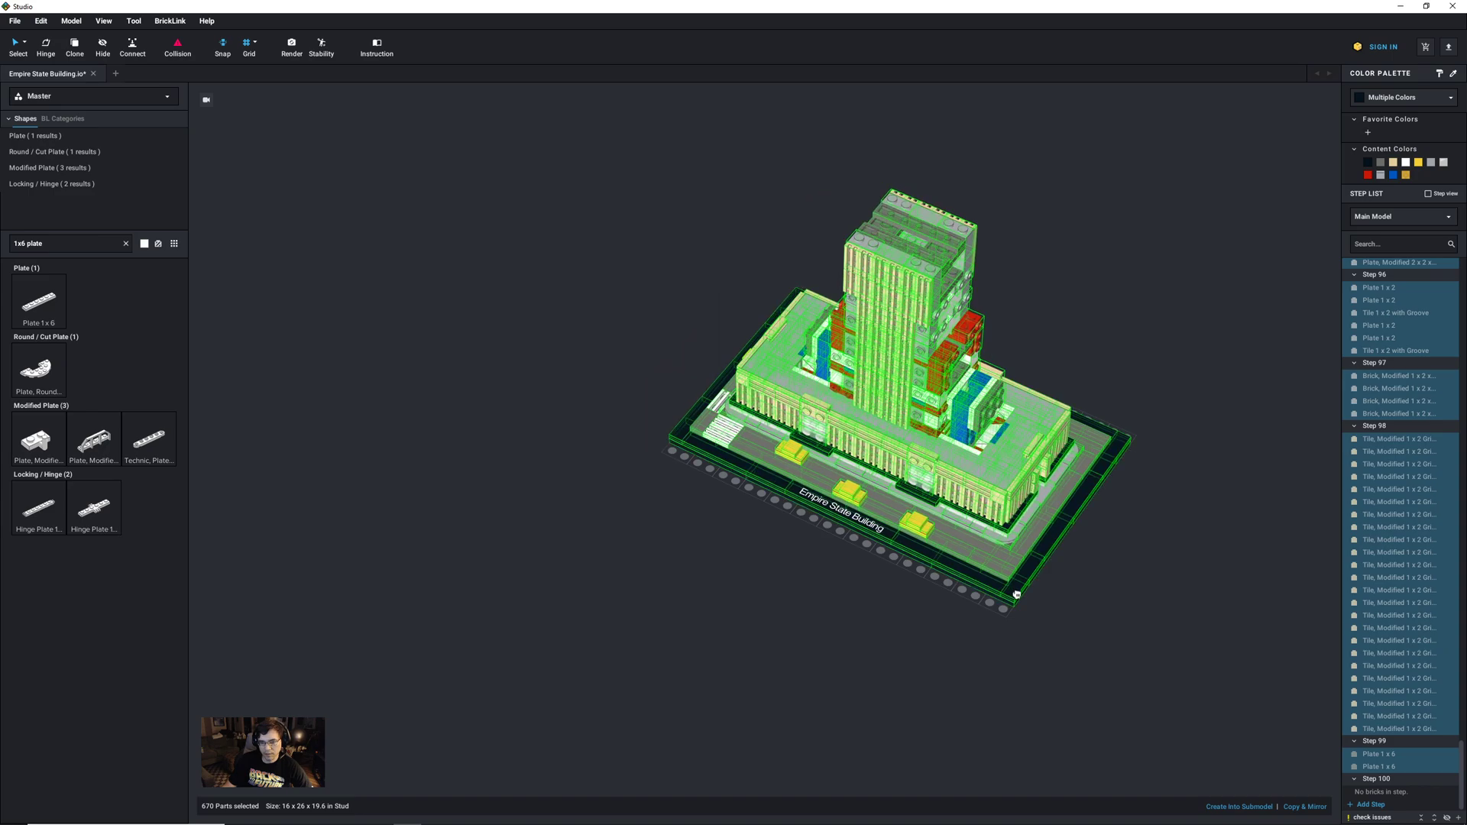
{"action": "right_click", "coordinate": [1010, 593]}
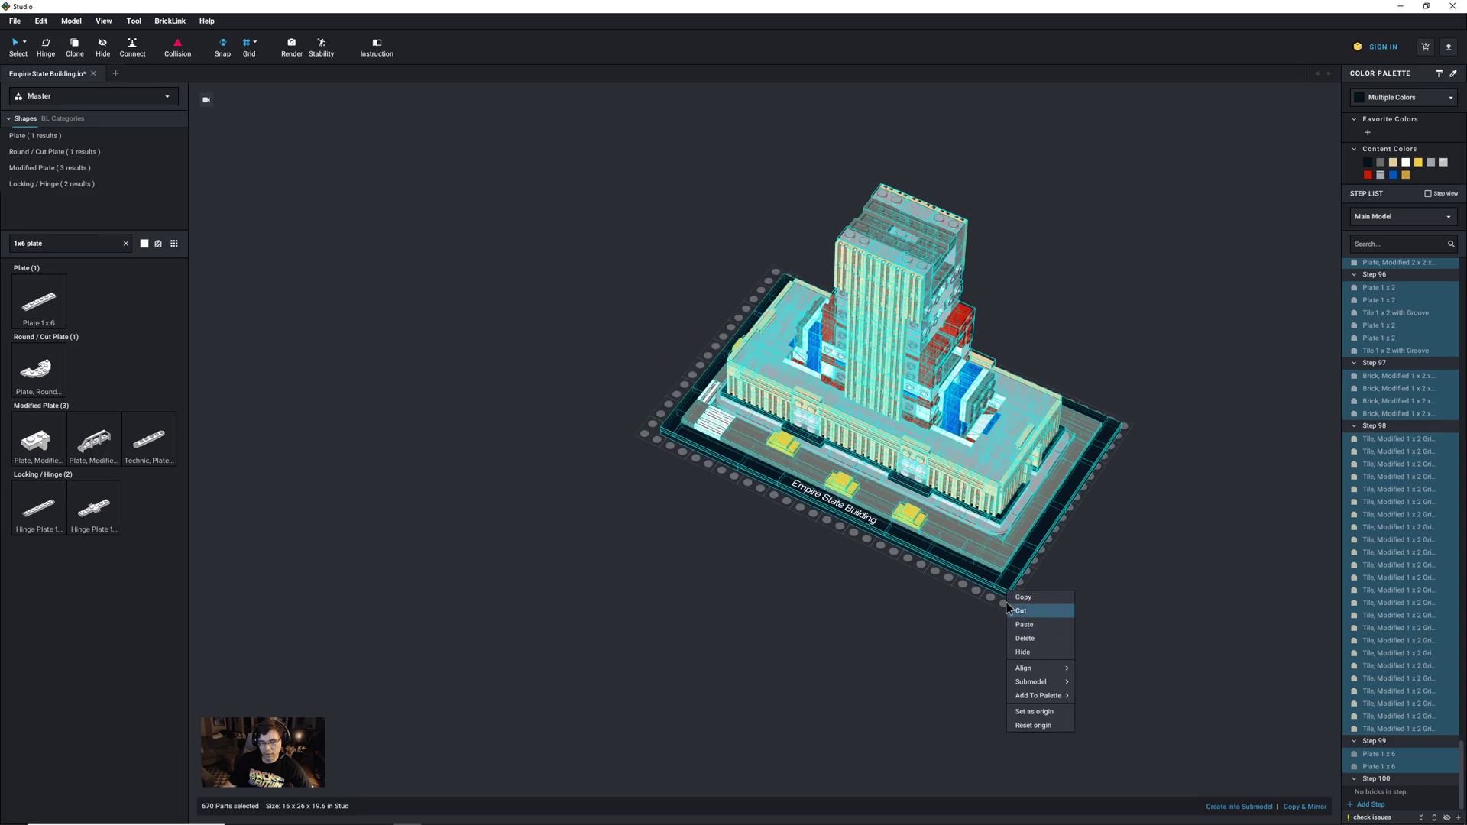
{"action": "key", "text": "Escape"}
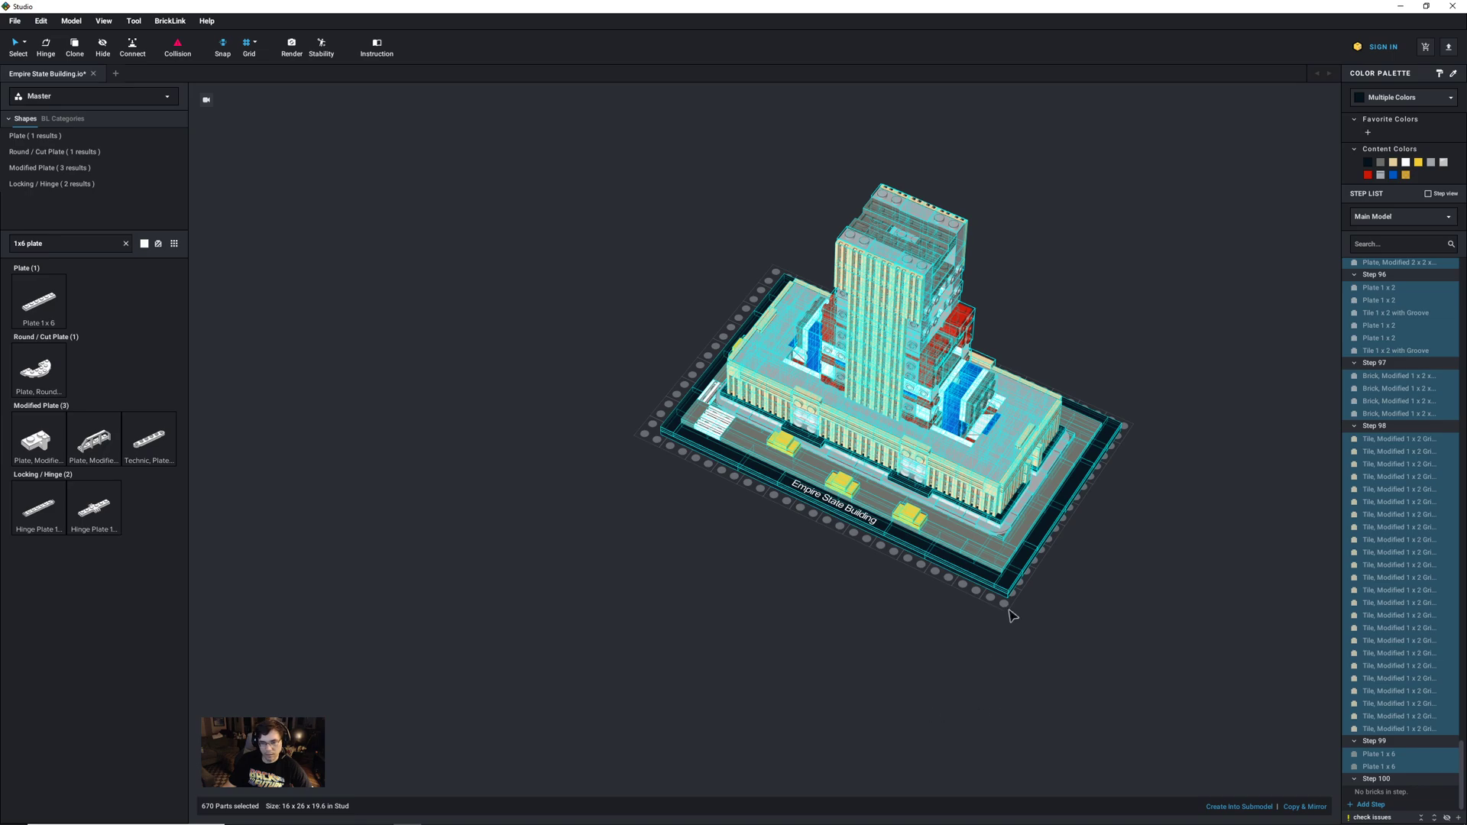
{"action": "mouse_move", "coordinate": [935, 689]}
{"action": "right_mouse_down"}
{"action": "mouse_move", "coordinate": [963, 684]}
{"action": "mouse_move", "coordinate": [932, 687]}
{"action": "right_mouse_up"}
{"action": "left_click_drag", "start_coordinate": [1006, 604], "coordinate": [1016, 622]}
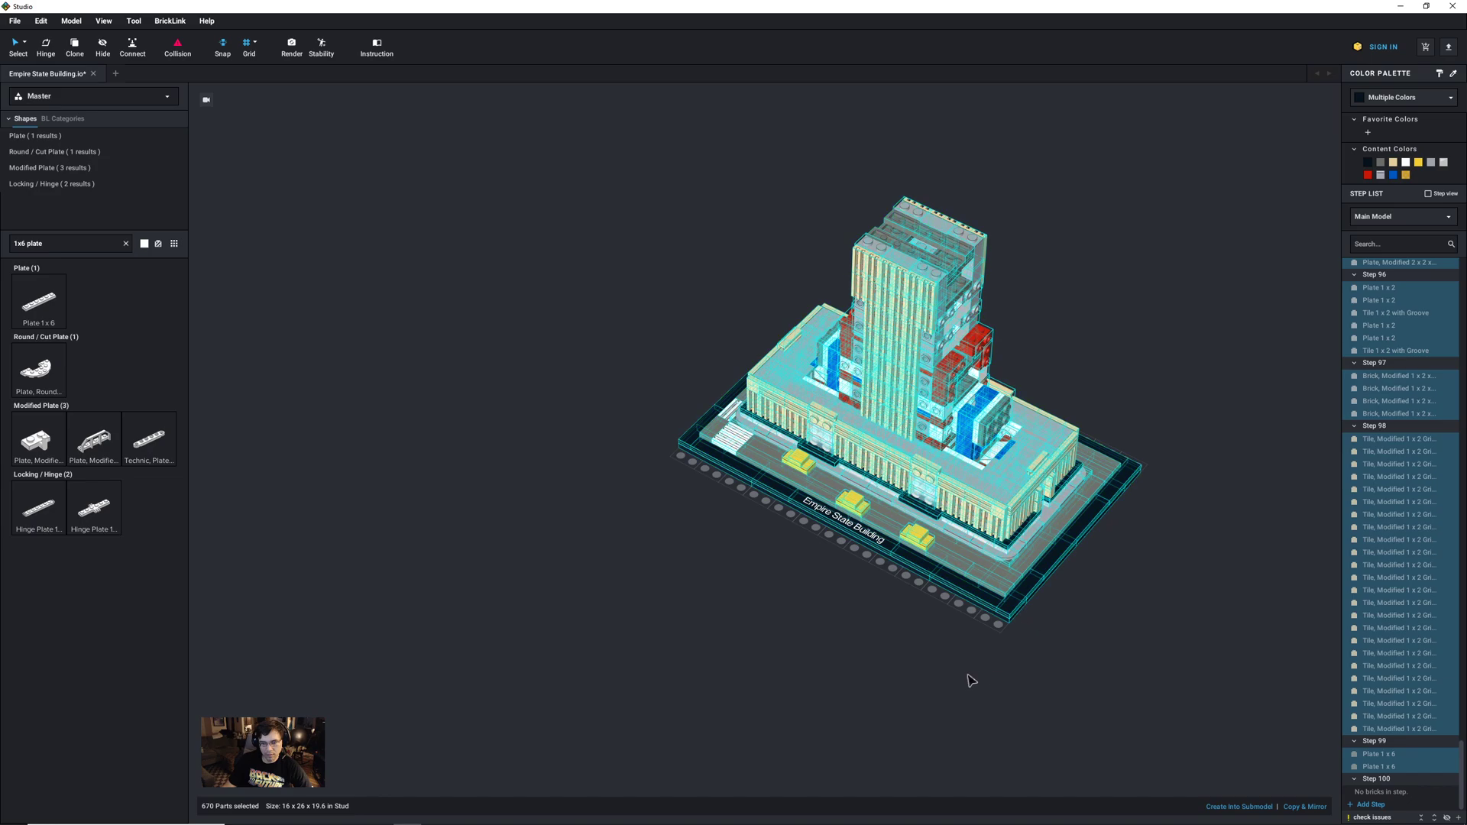
{"action": "left_click", "coordinate": [970, 680]}
Step: Find the Plate 2 x 3 and place one on the empty area in front of the model
{"action": "mouse_move", "coordinate": [973, 683]}
{"action": "right_mouse_down"}
{"action": "mouse_move", "coordinate": [1008, 683]}
{"action": "mouse_move", "coordinate": [979, 687]}
{"action": "right_mouse_up"}
{"action": "scroll", "coordinate": [993, 649], "scroll_direction": "up", "scroll_amount": 6}
{"action": "scroll", "coordinate": [902, 610], "scroll_direction": "up", "scroll_amount": 3}
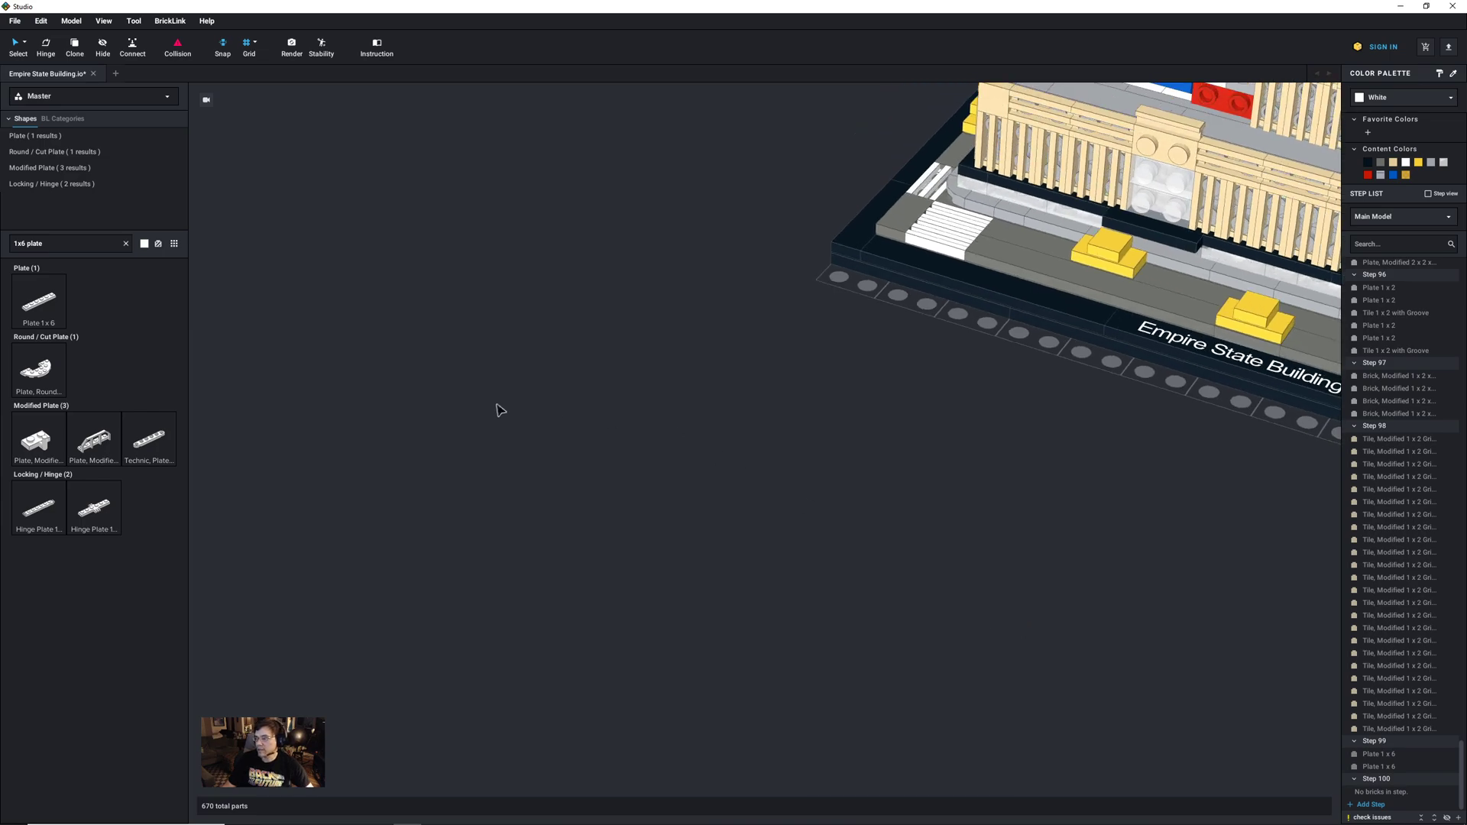
{"action": "triple_click", "coordinate": [61, 245]}
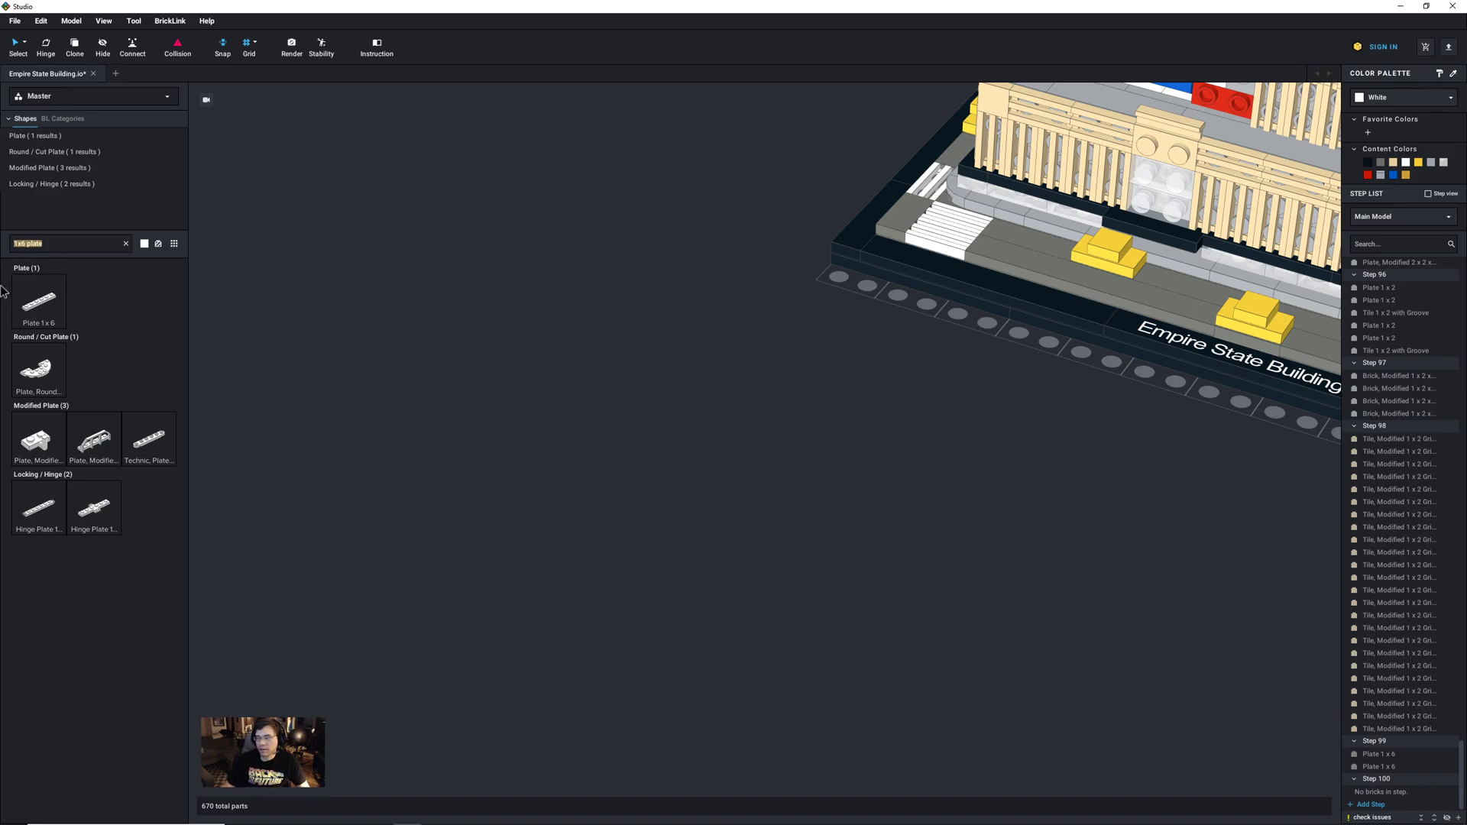
{"action": "type", "text": "2x3 plate"}
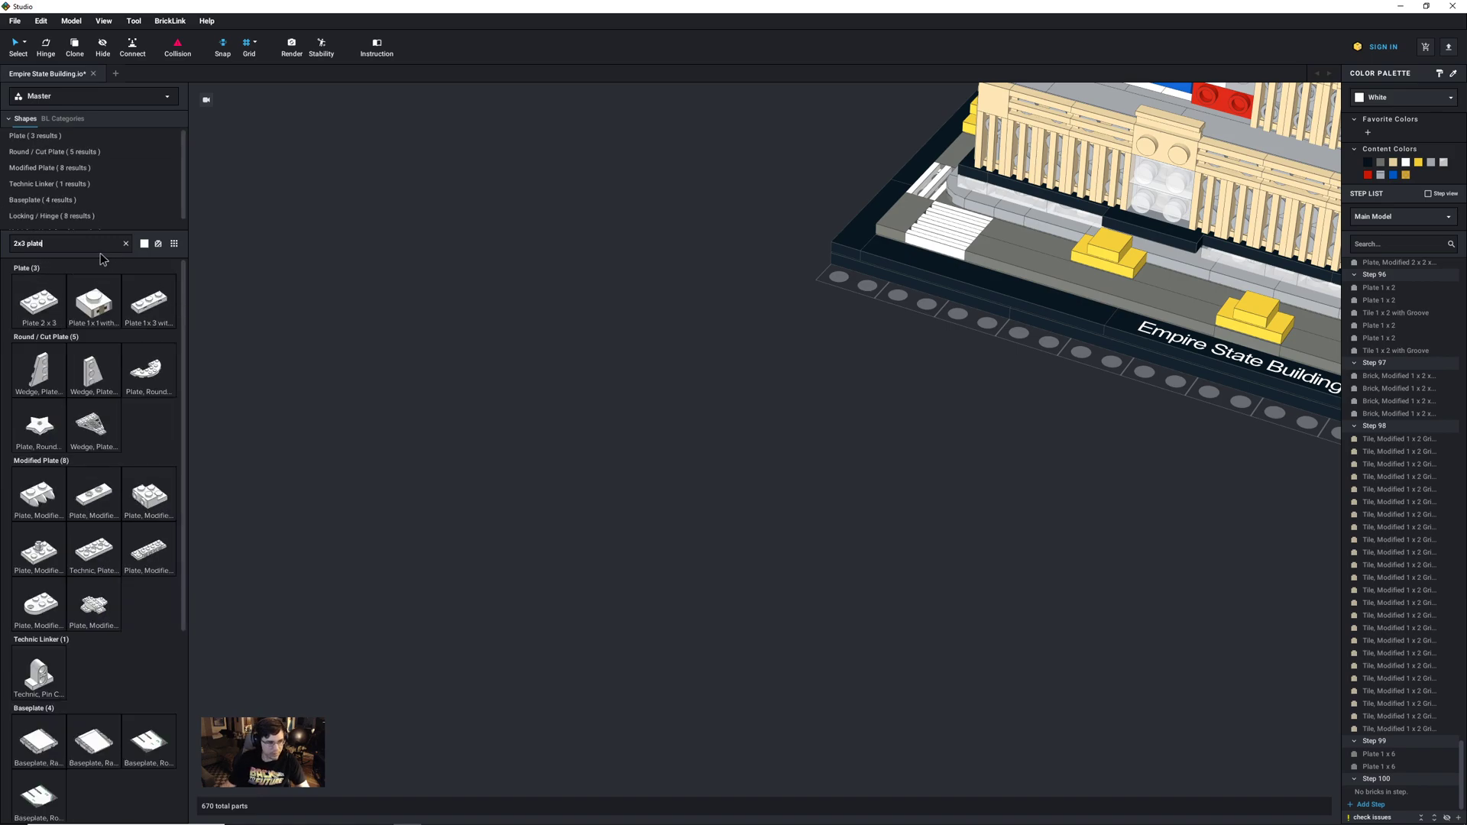
{"action": "left_click_drag", "start_coordinate": [38, 302], "coordinate": [711, 600]}
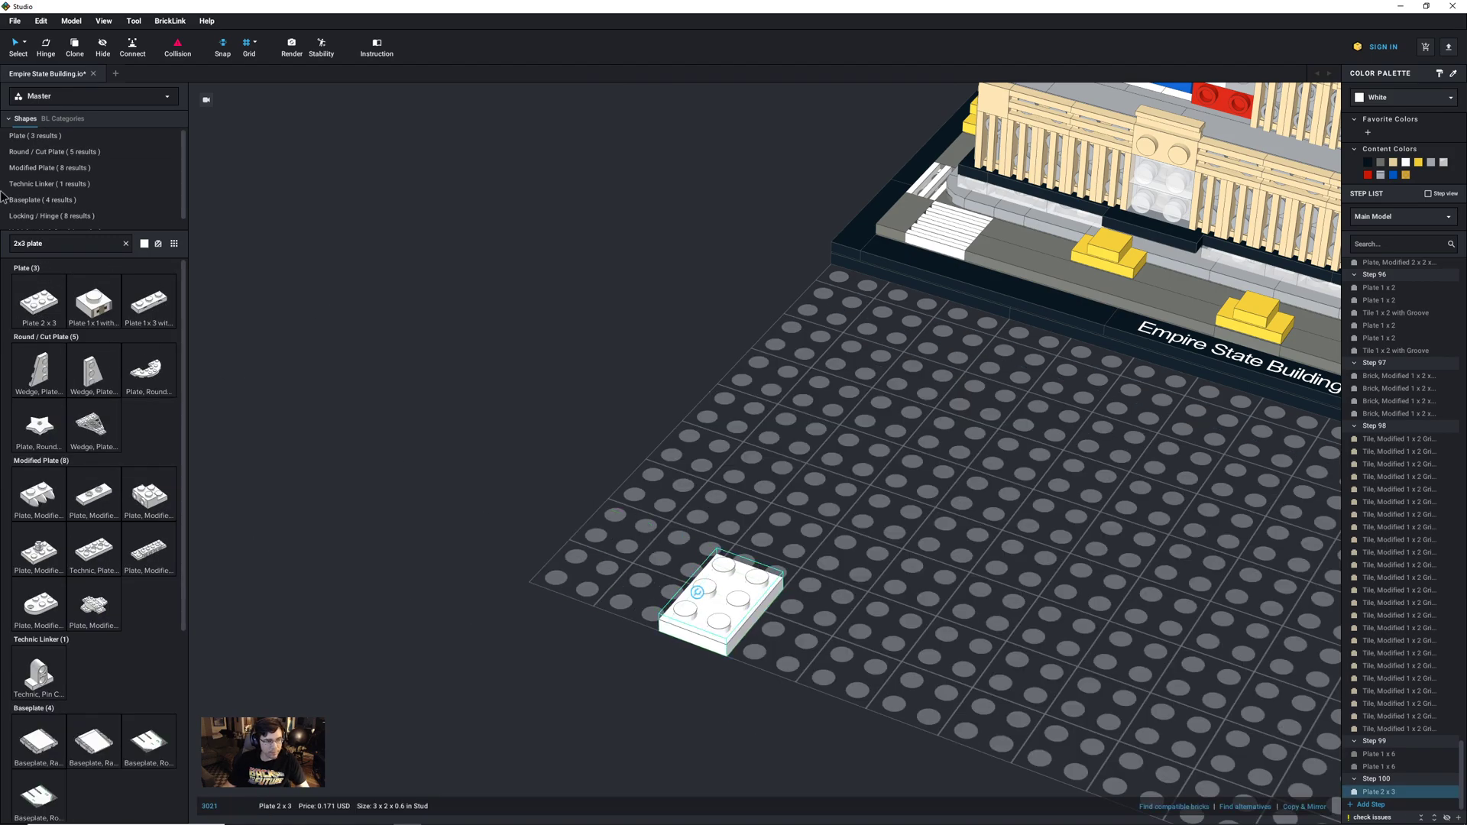
Step: Place two Plate 2 x 2 Corner parts on the grid beside the 2 x 3 plate
{"action": "triple_click", "coordinate": [67, 243]}
{"action": "type", "text": "2x2"}
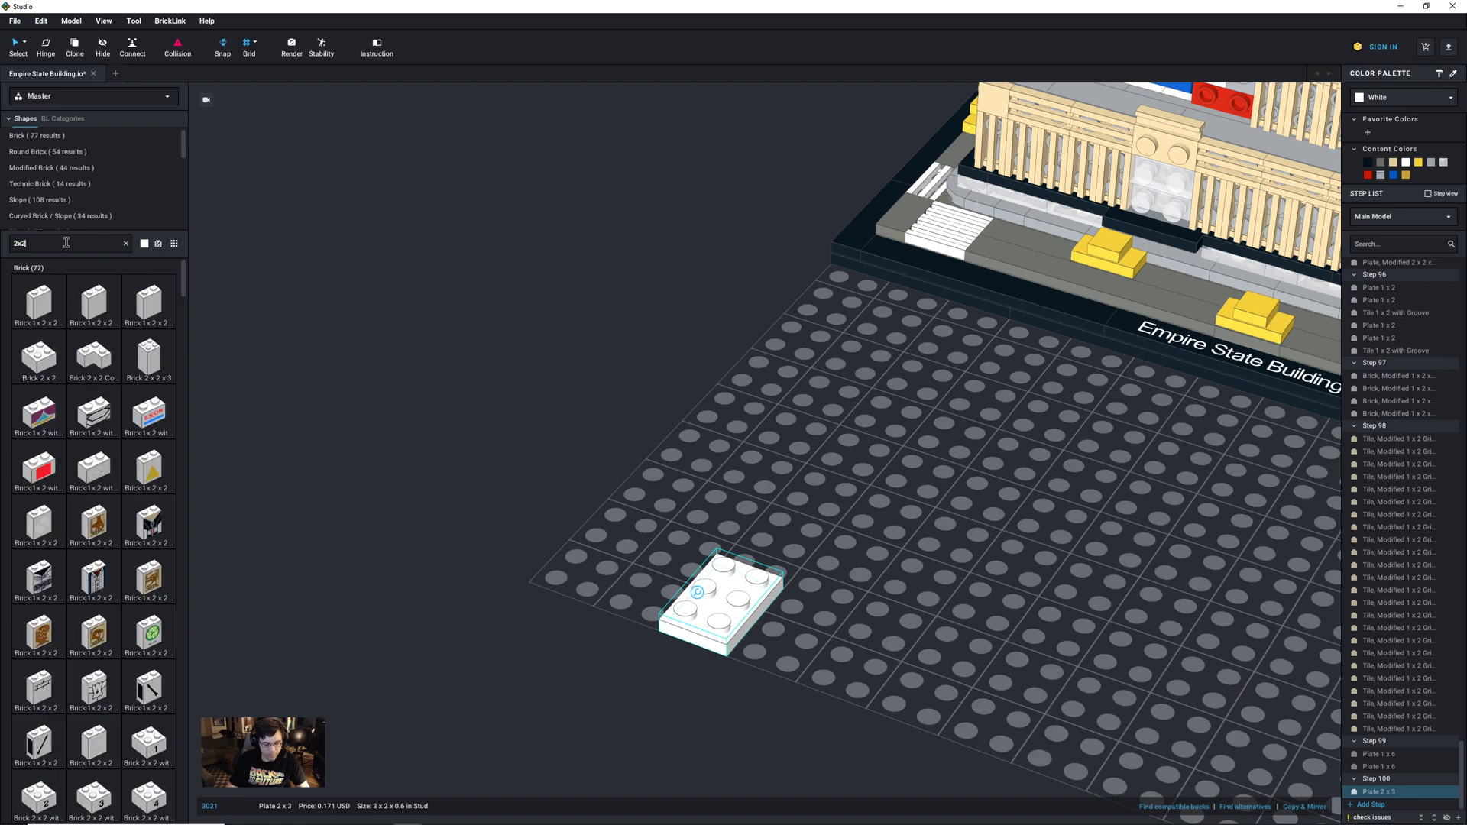
{"action": "left_click_drag", "start_coordinate": [93, 370], "coordinate": [641, 523]}
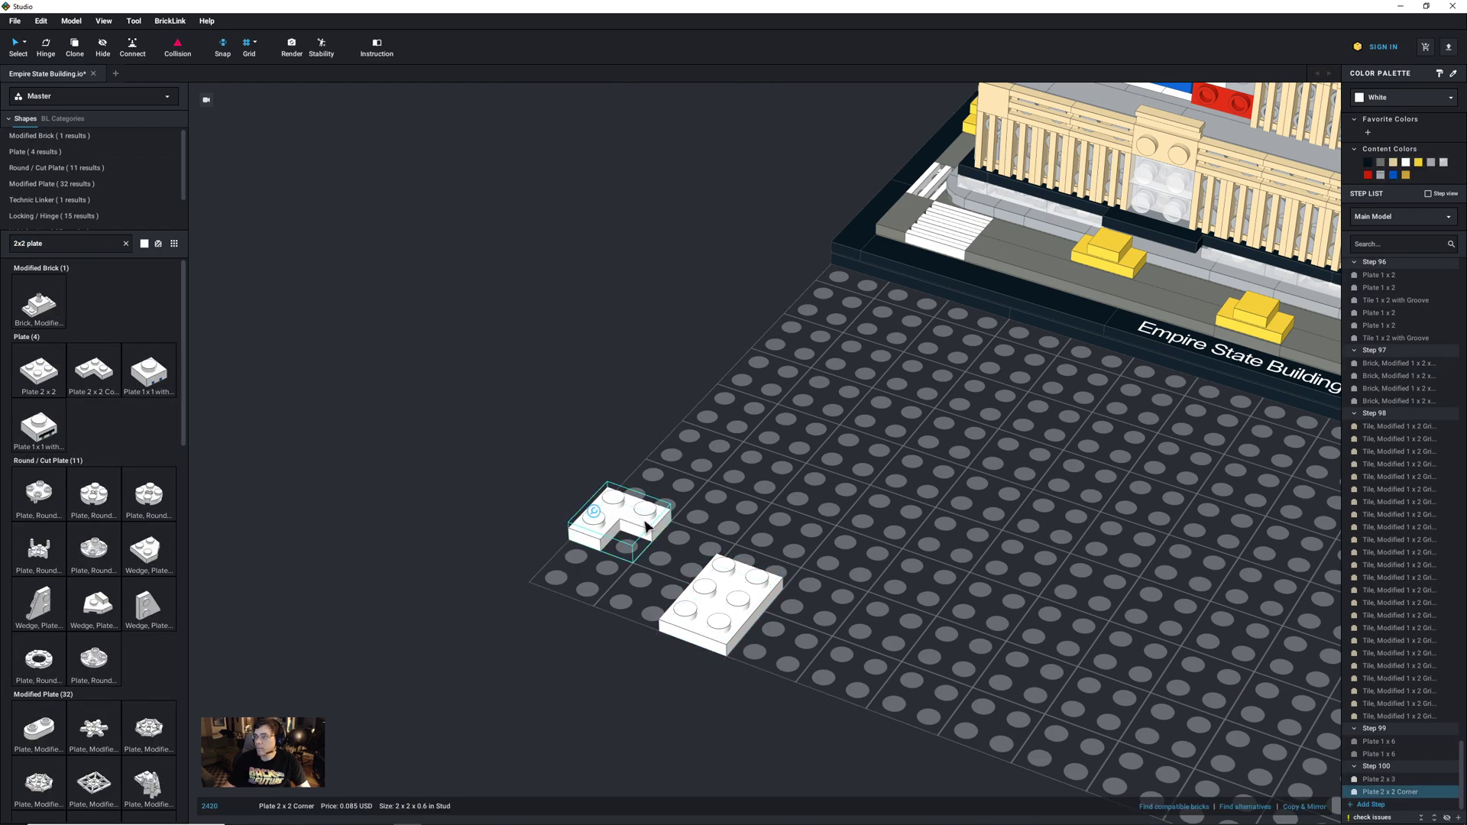
{"action": "key", "text": "ctrl+d"}
{"action": "left_click", "coordinate": [726, 478]}
Step: Recolor the 2 x 3 plate and both corner plates Light Bluish Gray
{"action": "left_click_drag", "start_coordinate": [831, 684], "coordinate": [562, 436]}
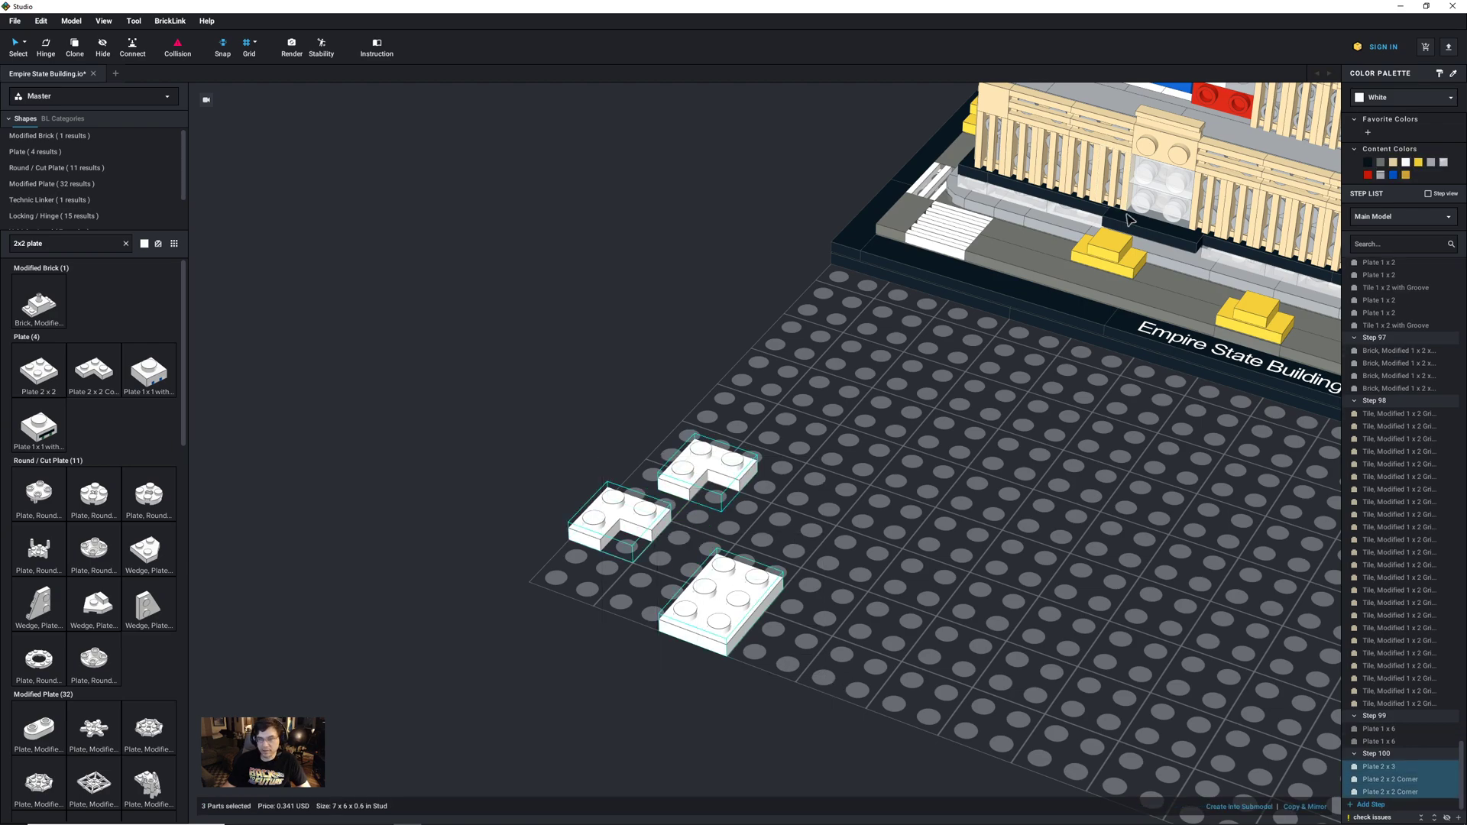
{"action": "left_click", "coordinate": [1431, 163]}
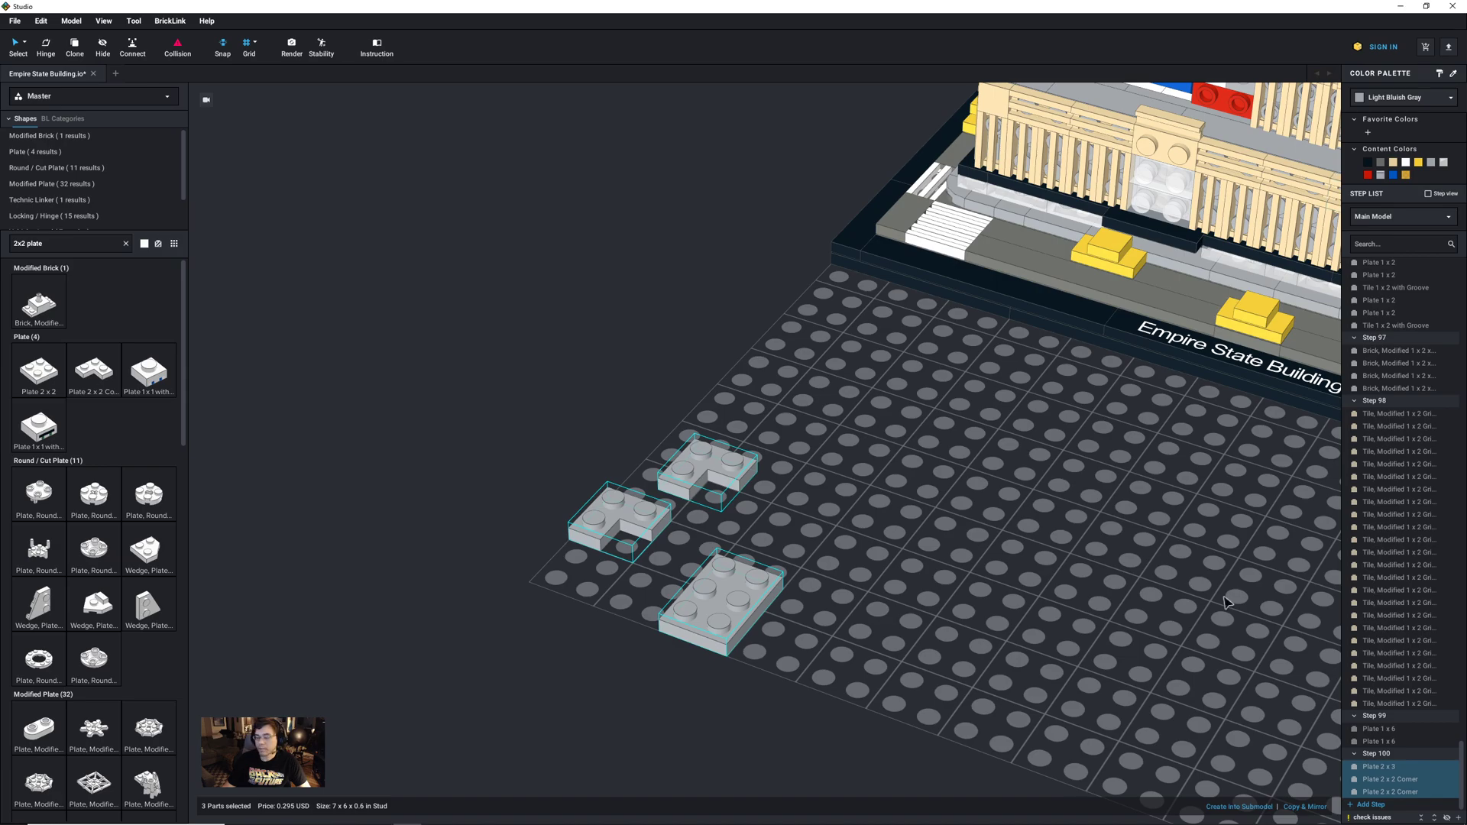
{"action": "left_click", "coordinate": [909, 650]}
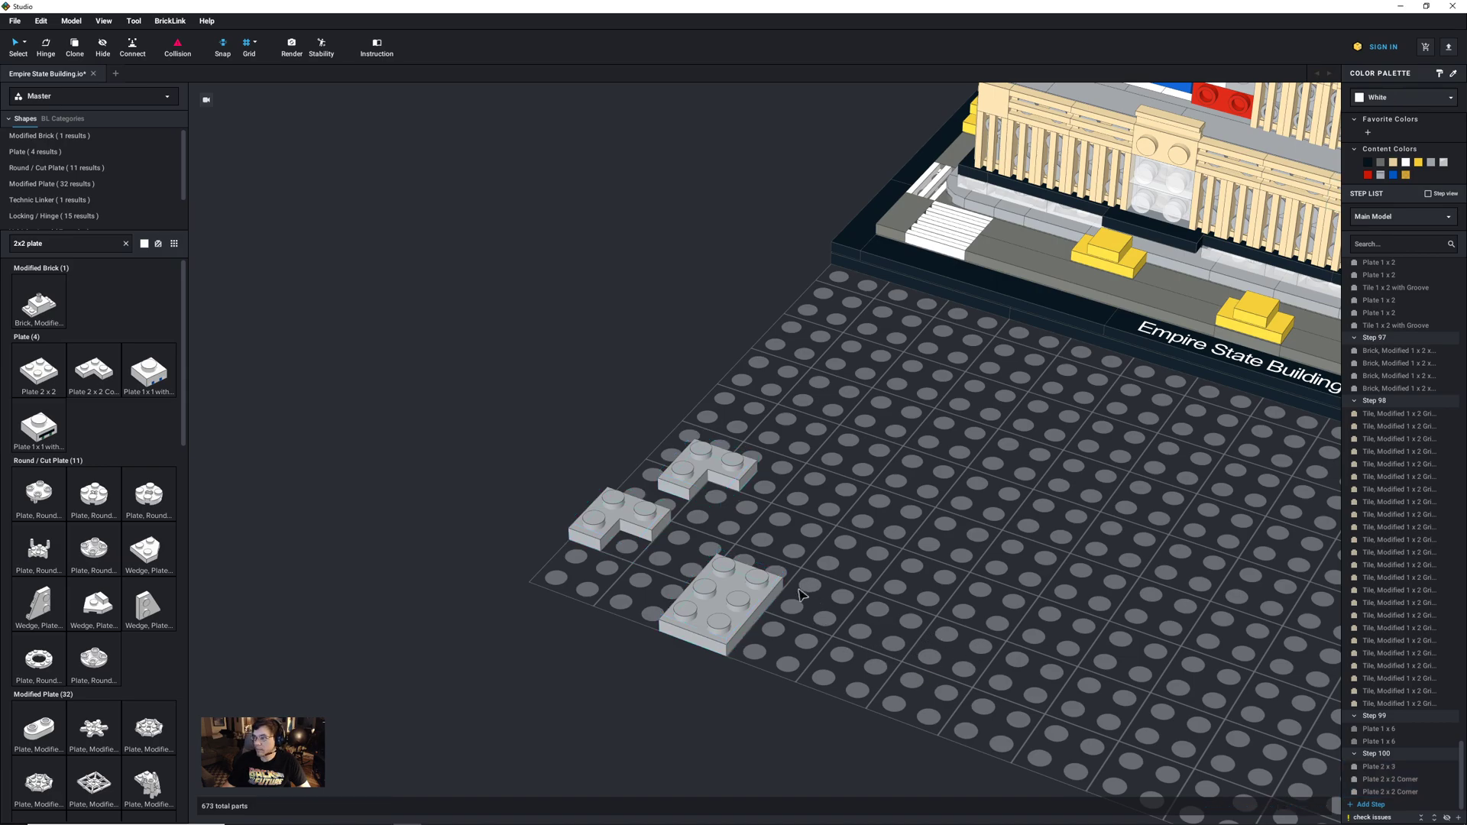
Step: Rotate the two corner plates and place them side by side across the far end of the 2 x 3 plate
{"action": "right_click_drag", "start_coordinate": [829, 620], "coordinate": [871, 639]}
{"action": "left_click_drag", "start_coordinate": [636, 515], "coordinate": [846, 544]}
{"action": "key", "text": "Right"}
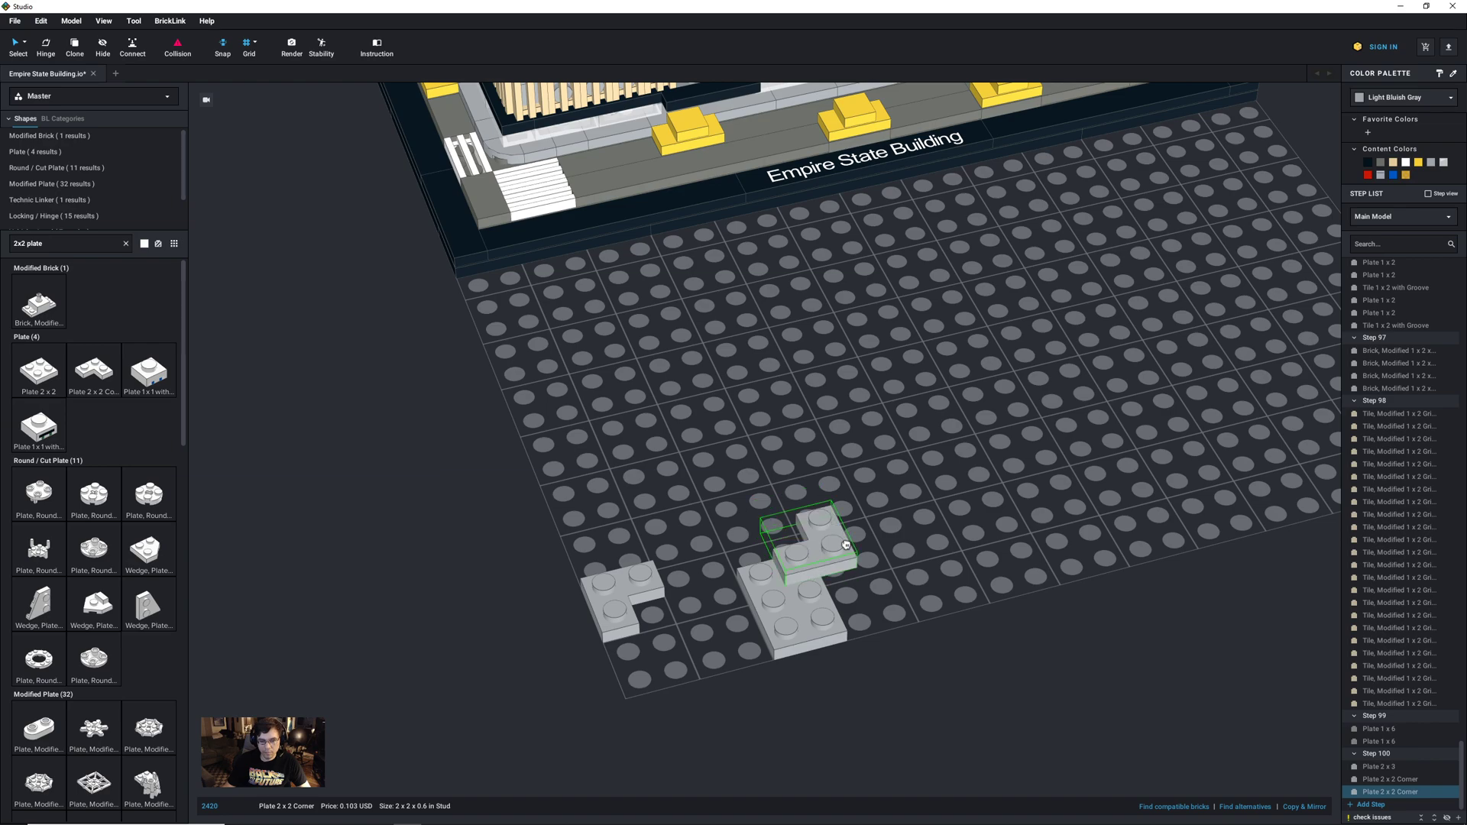
{"action": "left_click", "coordinate": [641, 599]}
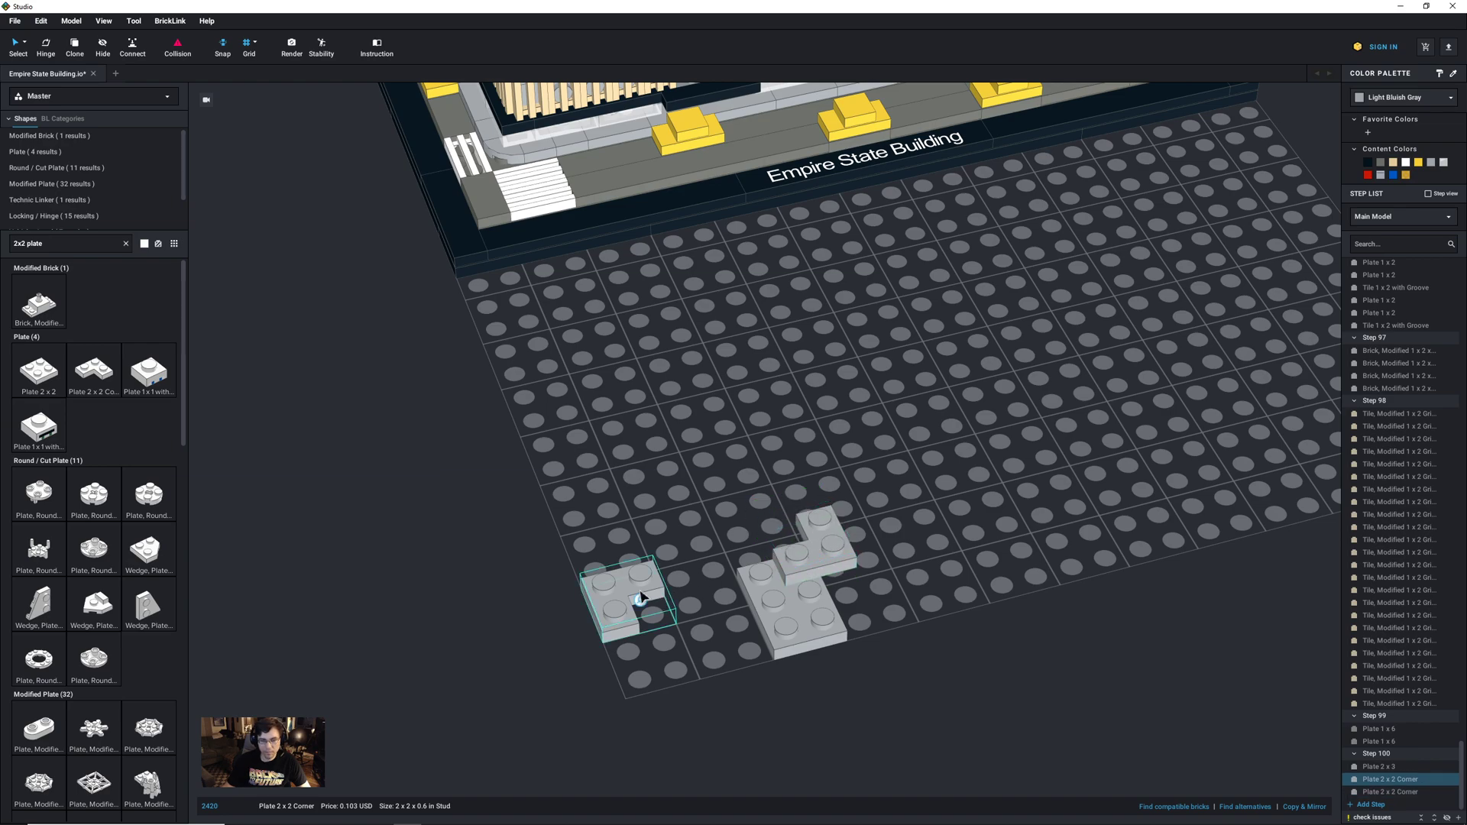
{"action": "key", "text": "Right"}
{"action": "key", "text": "Right"}
{"action": "key", "text": "Right"}
{"action": "left_click_drag", "start_coordinate": [634, 622], "coordinate": [736, 588]}
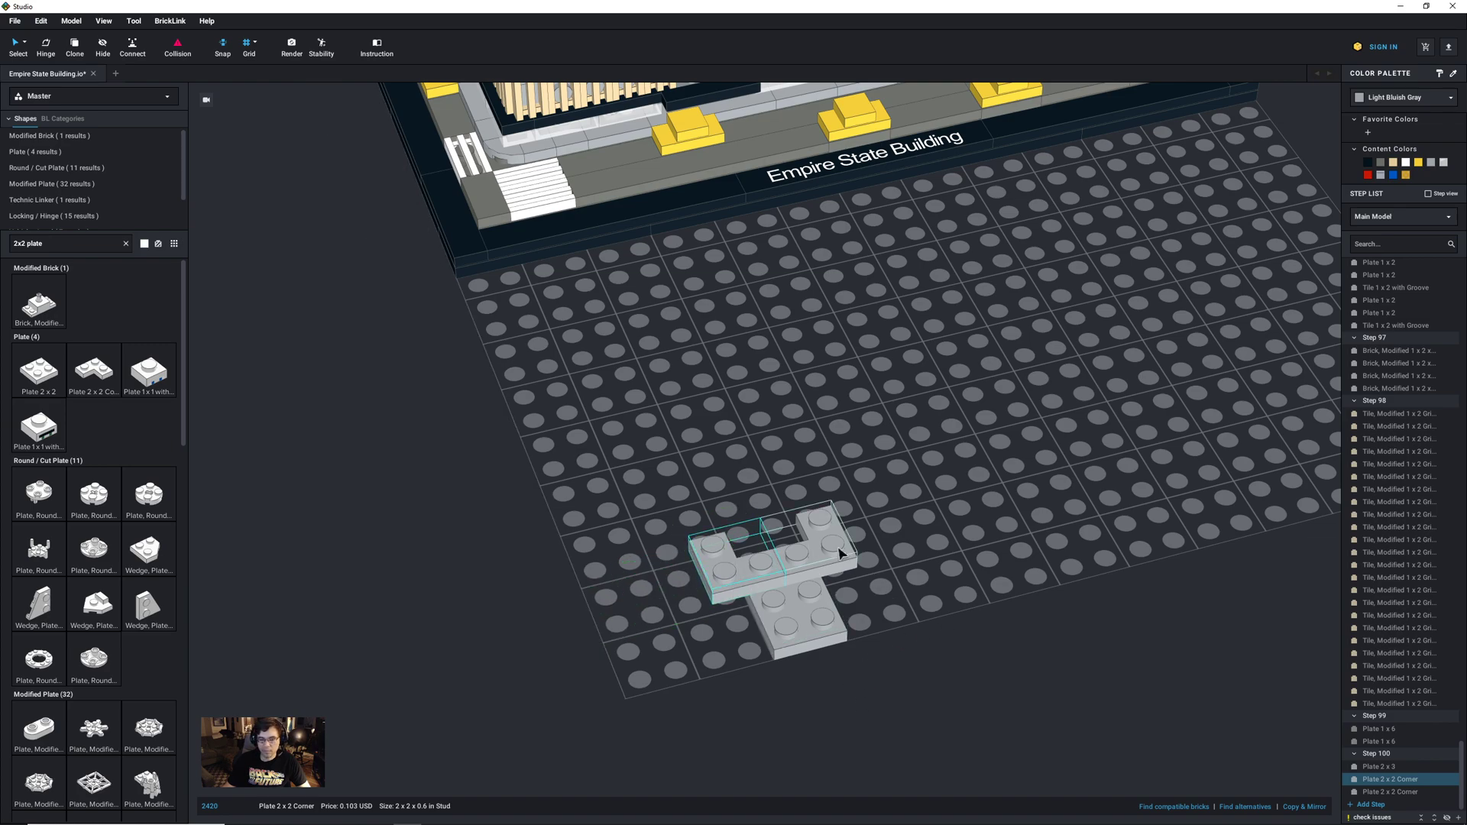
Step: Duplicate the two Plate 2 x 2 Corner parts and place the pair, facing the opposite way, across the near end of the 2 x 3 plate
{"action": "left_click", "coordinate": [802, 558]}
{"action": "left_click", "coordinate": [749, 581], "text": "ctrl"}
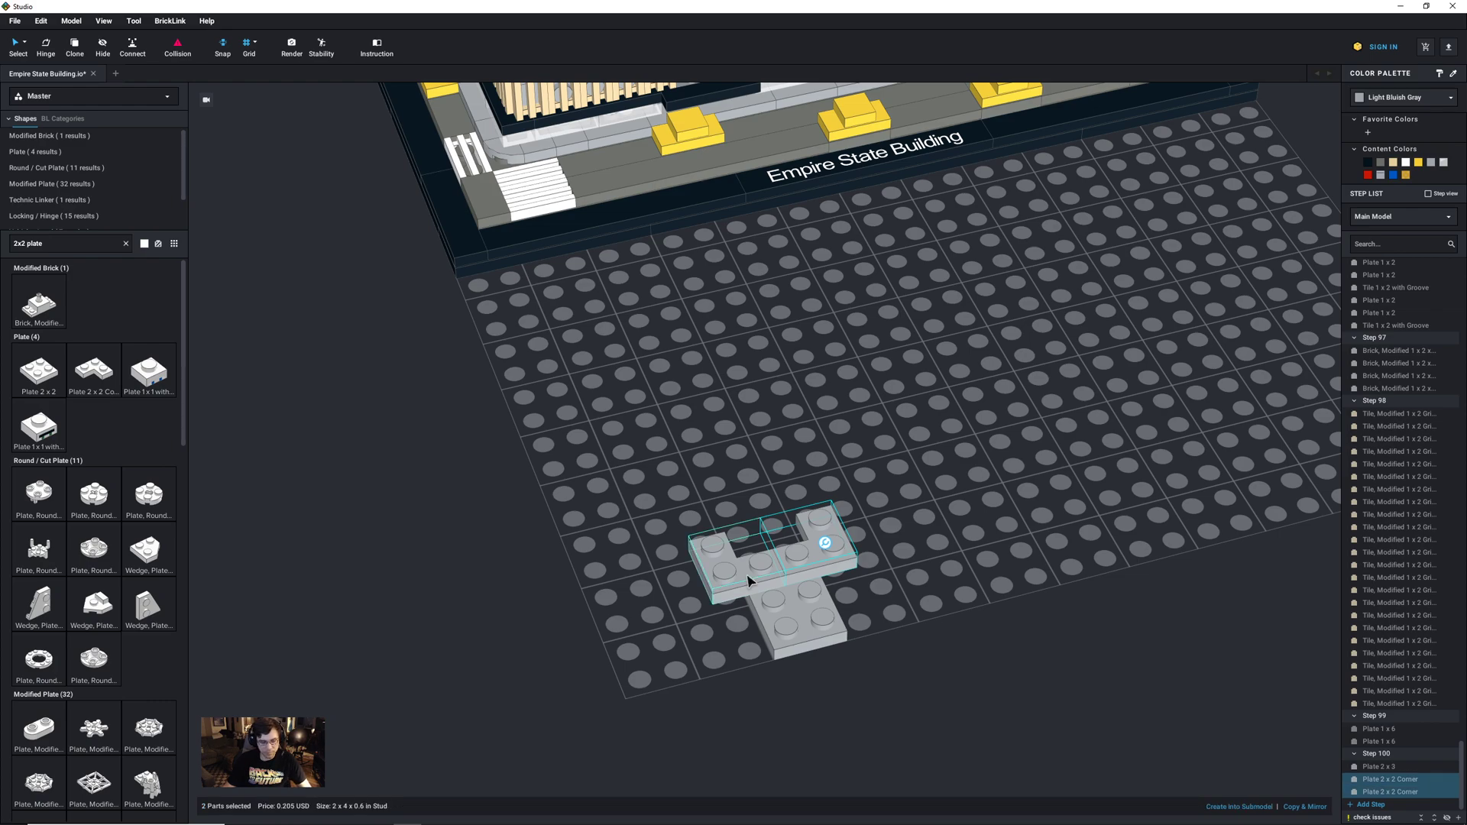
{"action": "key", "text": "ctrl+c"}
{"action": "key", "text": "ctrl+v"}
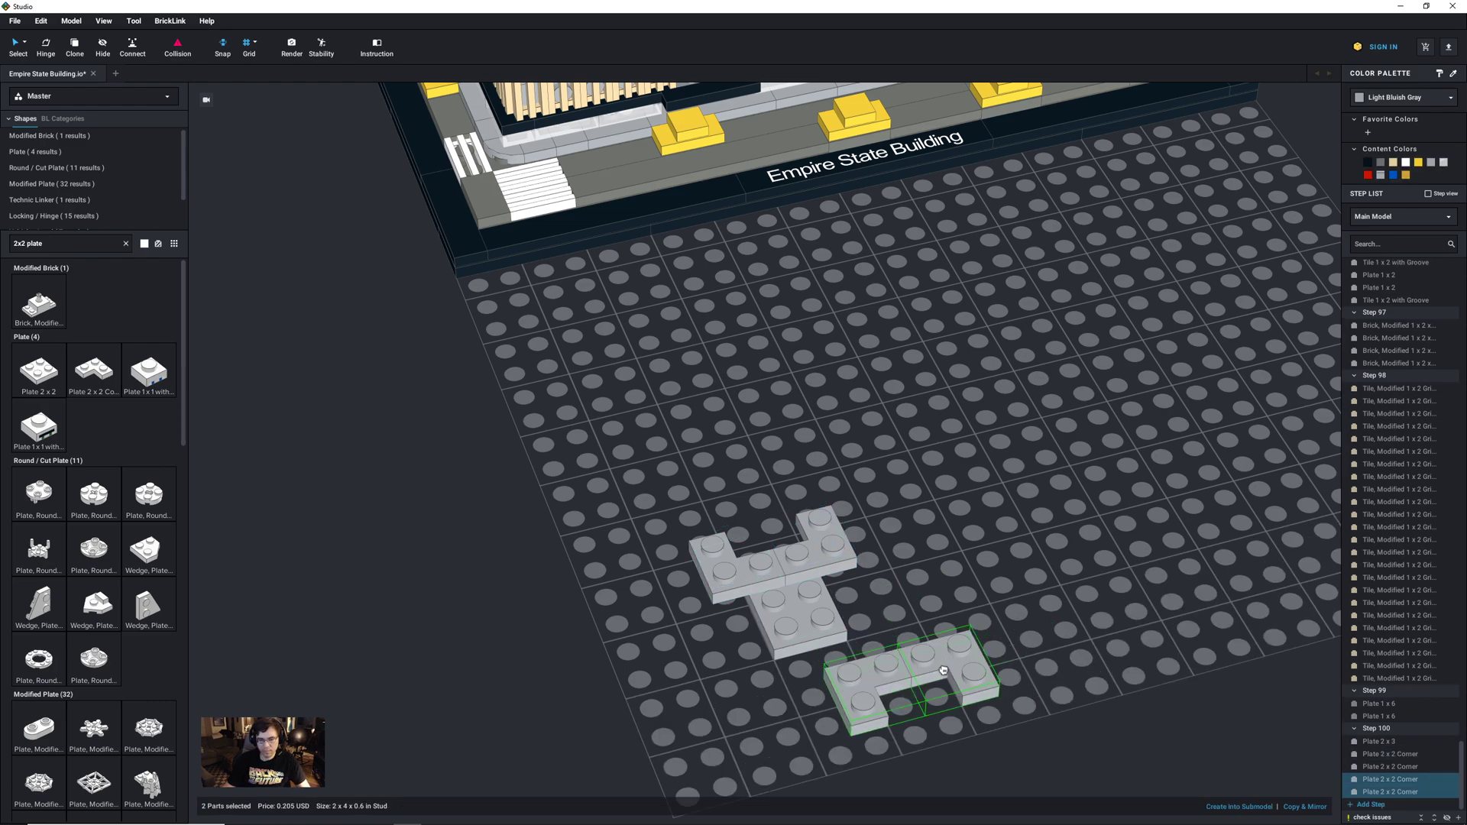
{"action": "left_click", "coordinate": [858, 611]}
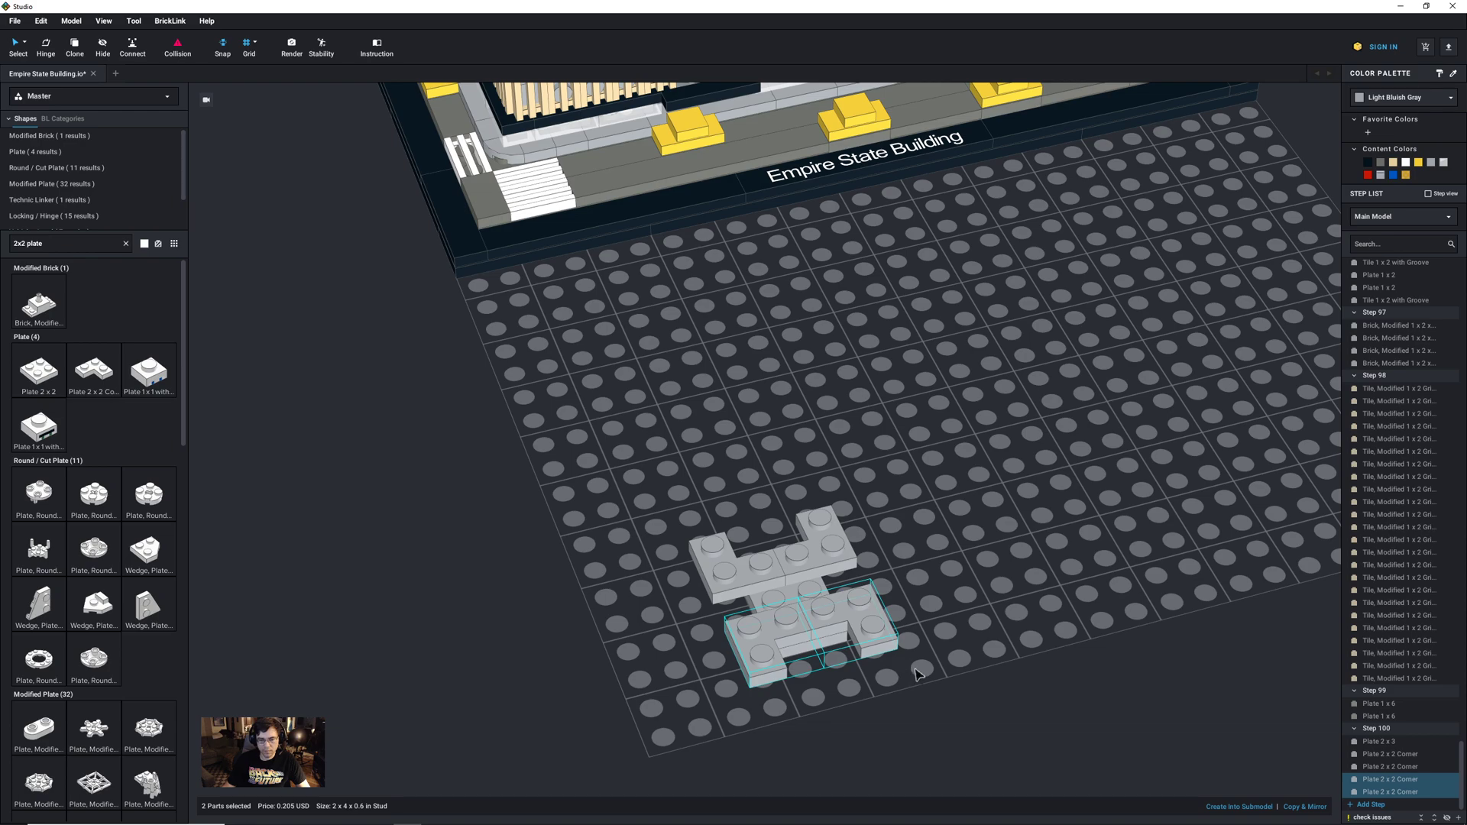
Step: Add two building steps and move the duplicated corner plates into Step 102
{"action": "left_click", "coordinate": [1375, 806]}
{"action": "left_click_drag", "start_coordinate": [1386, 767], "coordinate": [1359, 802]}
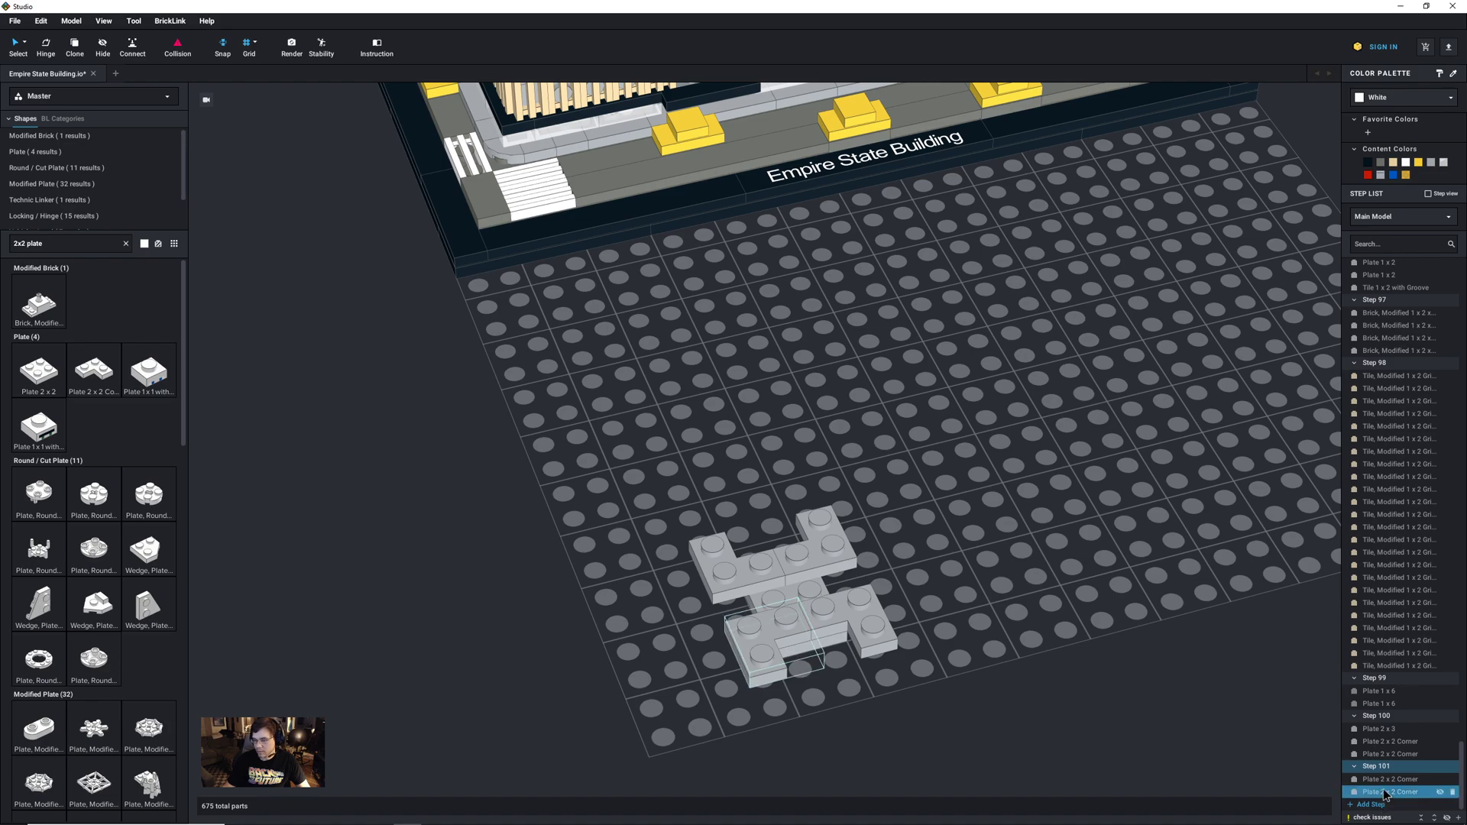
{"action": "left_click", "coordinate": [1369, 805]}
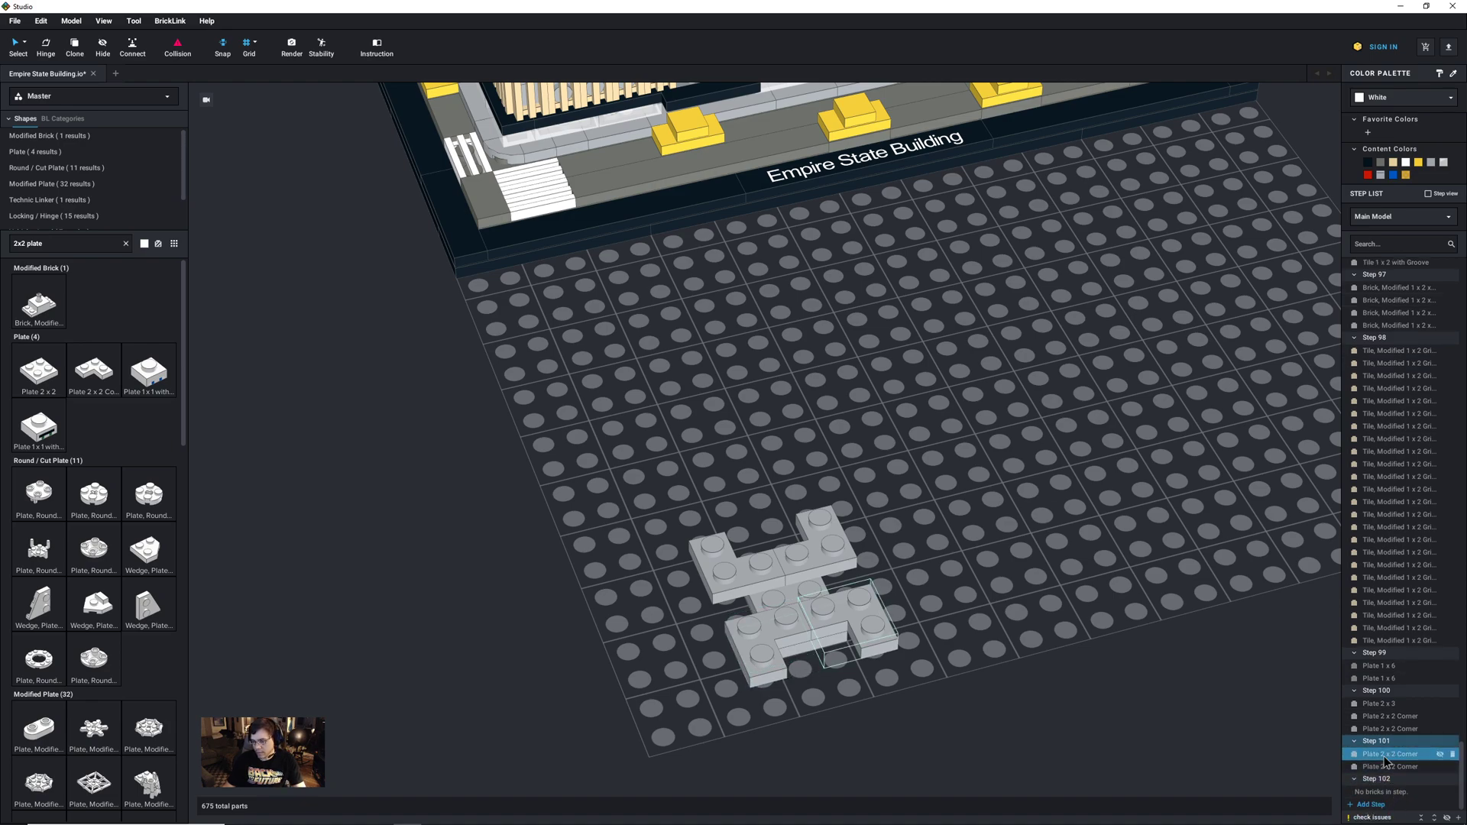
{"action": "left_click", "coordinate": [1386, 754]}
{"action": "left_click", "coordinate": [1388, 767], "text": "shift"}
{"action": "left_click_drag", "start_coordinate": [1389, 756], "coordinate": [1385, 786]}
Step: Move the 2 x 3 plate and the original two corner plates from Step 100 to Step 101
{"action": "left_click", "coordinate": [1385, 703]}
{"action": "left_click", "coordinate": [1385, 730], "text": "shift"}
{"action": "left_click_drag", "start_coordinate": [1385, 729], "coordinate": [1379, 742]}
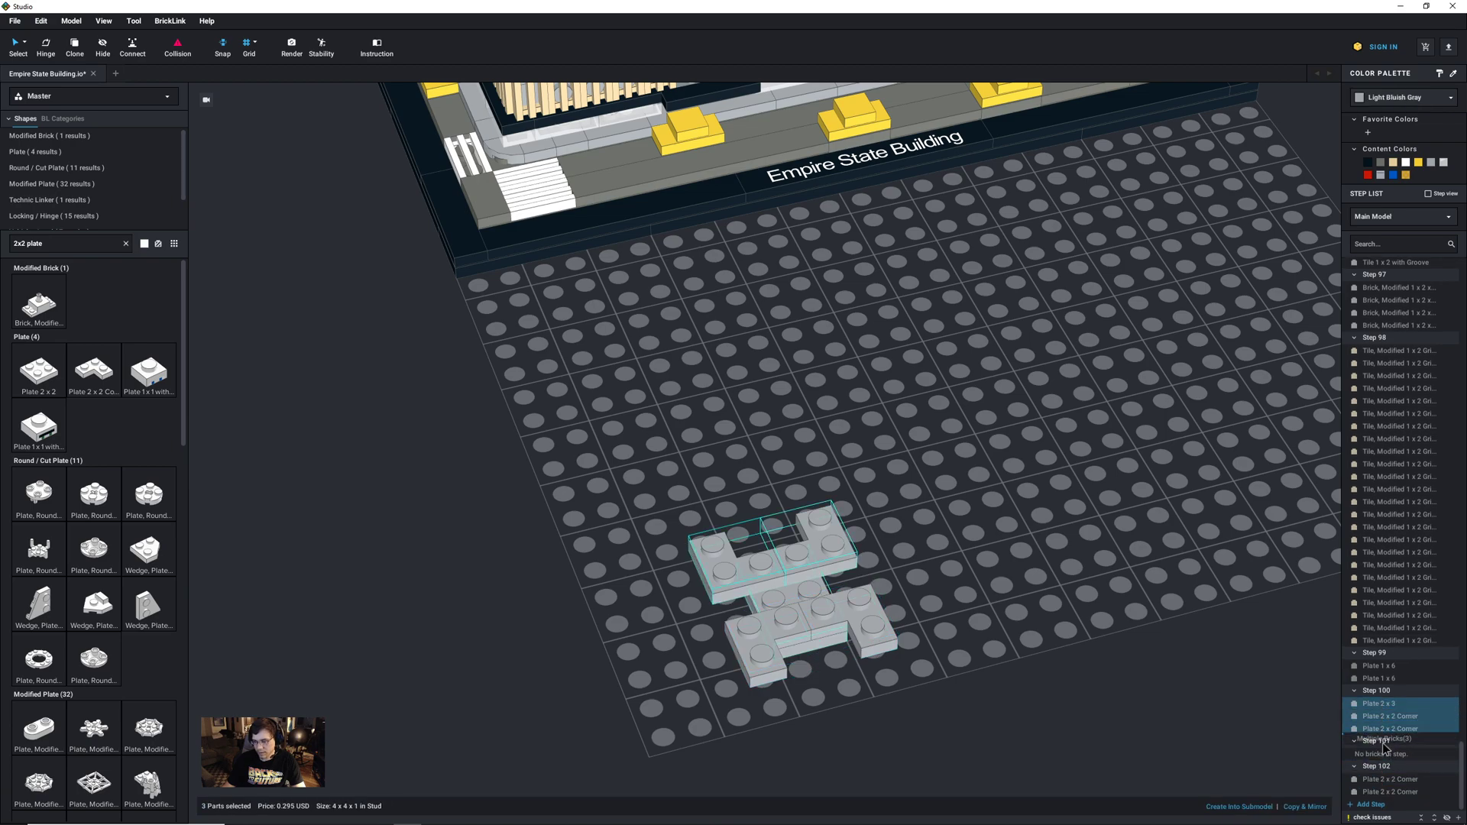
Step: Add another building step and move the two duplicated corner plates from Step 103 back into Step 102
{"action": "left_click", "coordinate": [1370, 804]}
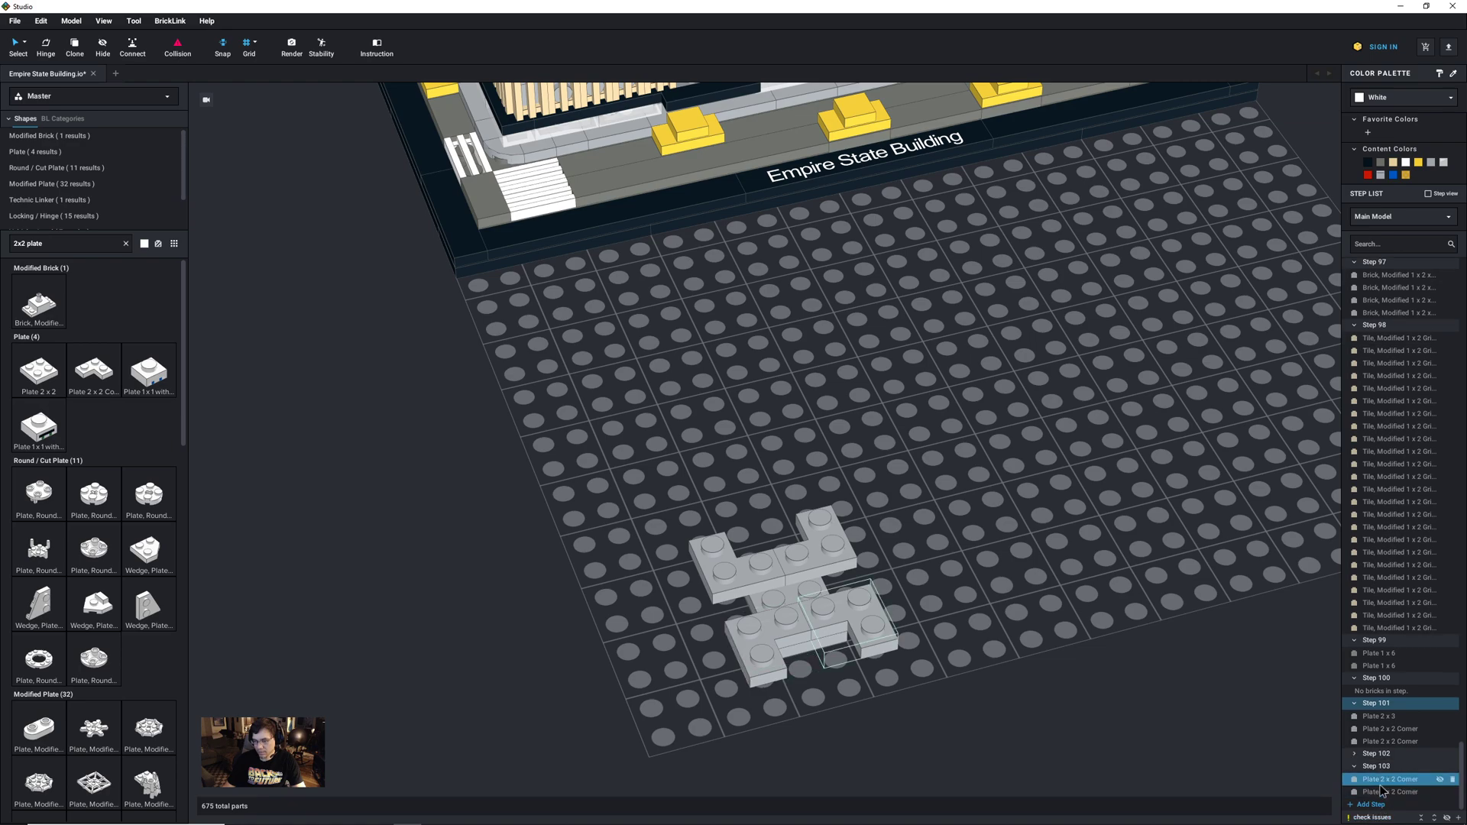
{"action": "left_click", "coordinate": [1355, 754]}
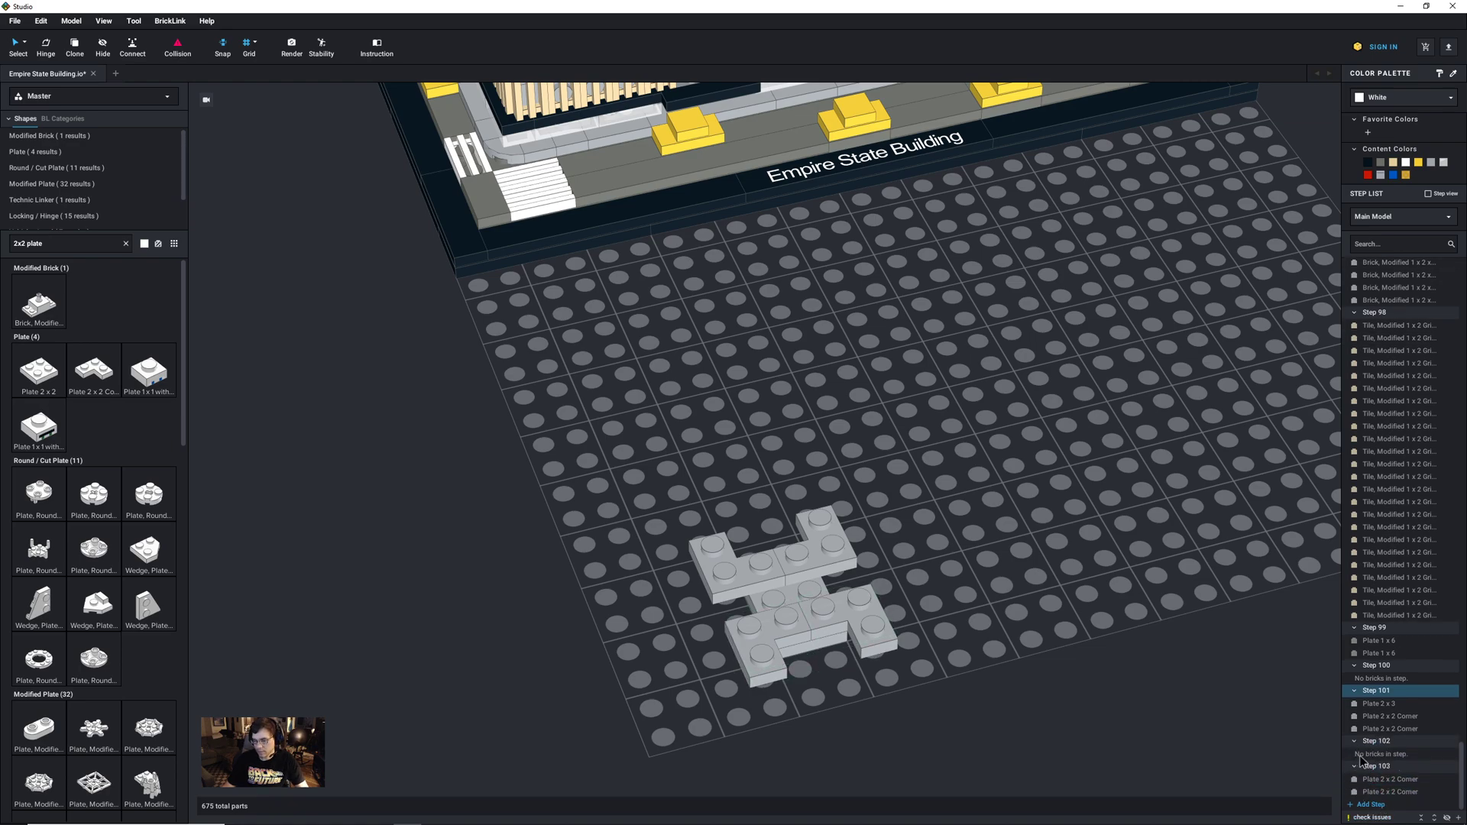
{"action": "left_click", "coordinate": [1387, 791]}
{"action": "left_click", "coordinate": [1389, 780], "text": "shift"}
{"action": "left_click_drag", "start_coordinate": [1390, 781], "coordinate": [1379, 742]}
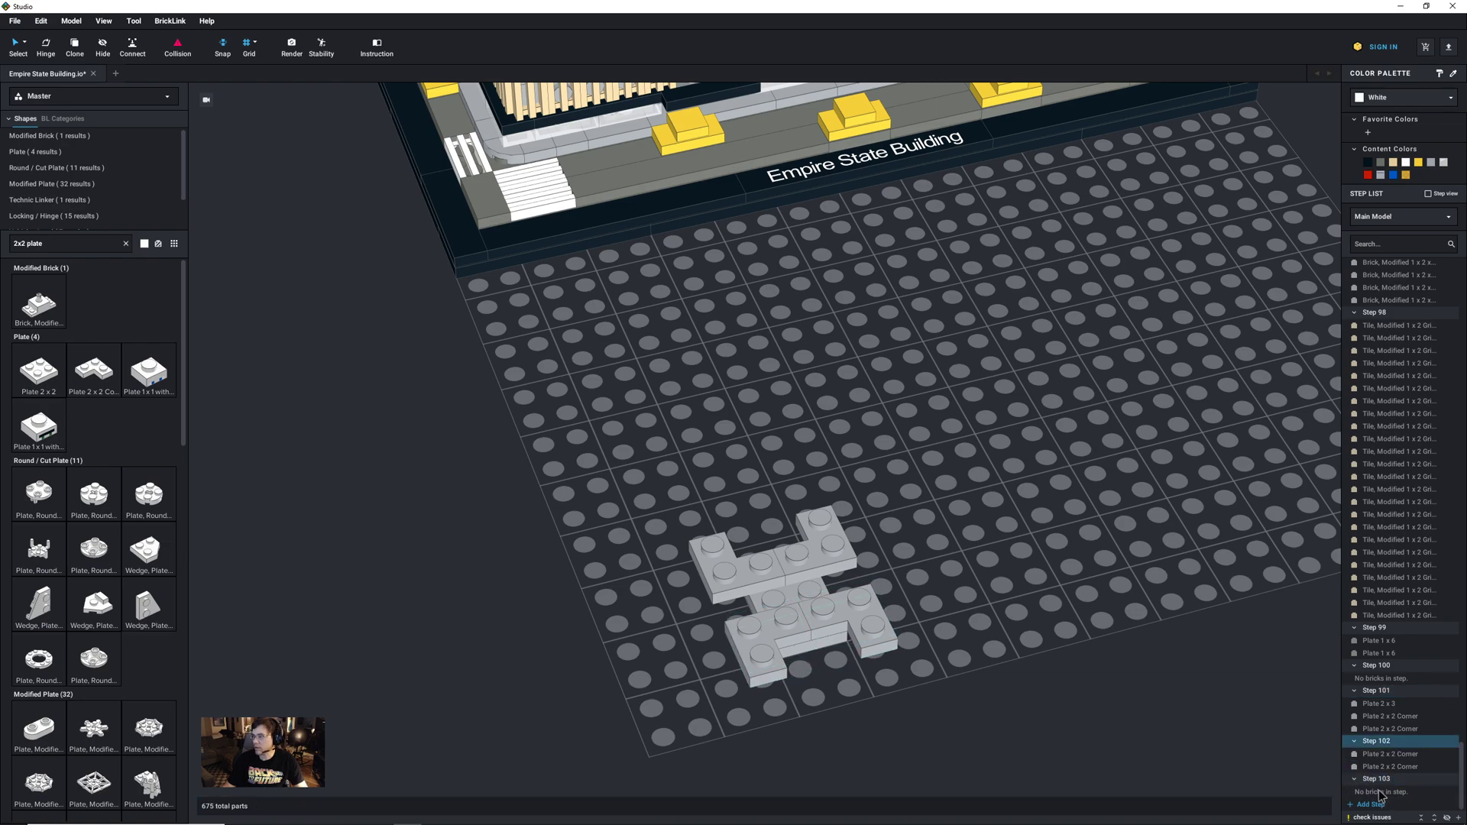
{"action": "middle_click_drag", "start_coordinate": [892, 584], "coordinate": [991, 584]}
{"action": "scroll", "coordinate": [992, 584], "scroll_direction": "down", "scroll_amount": 5}
{"action": "left_click", "coordinate": [800, 151]}
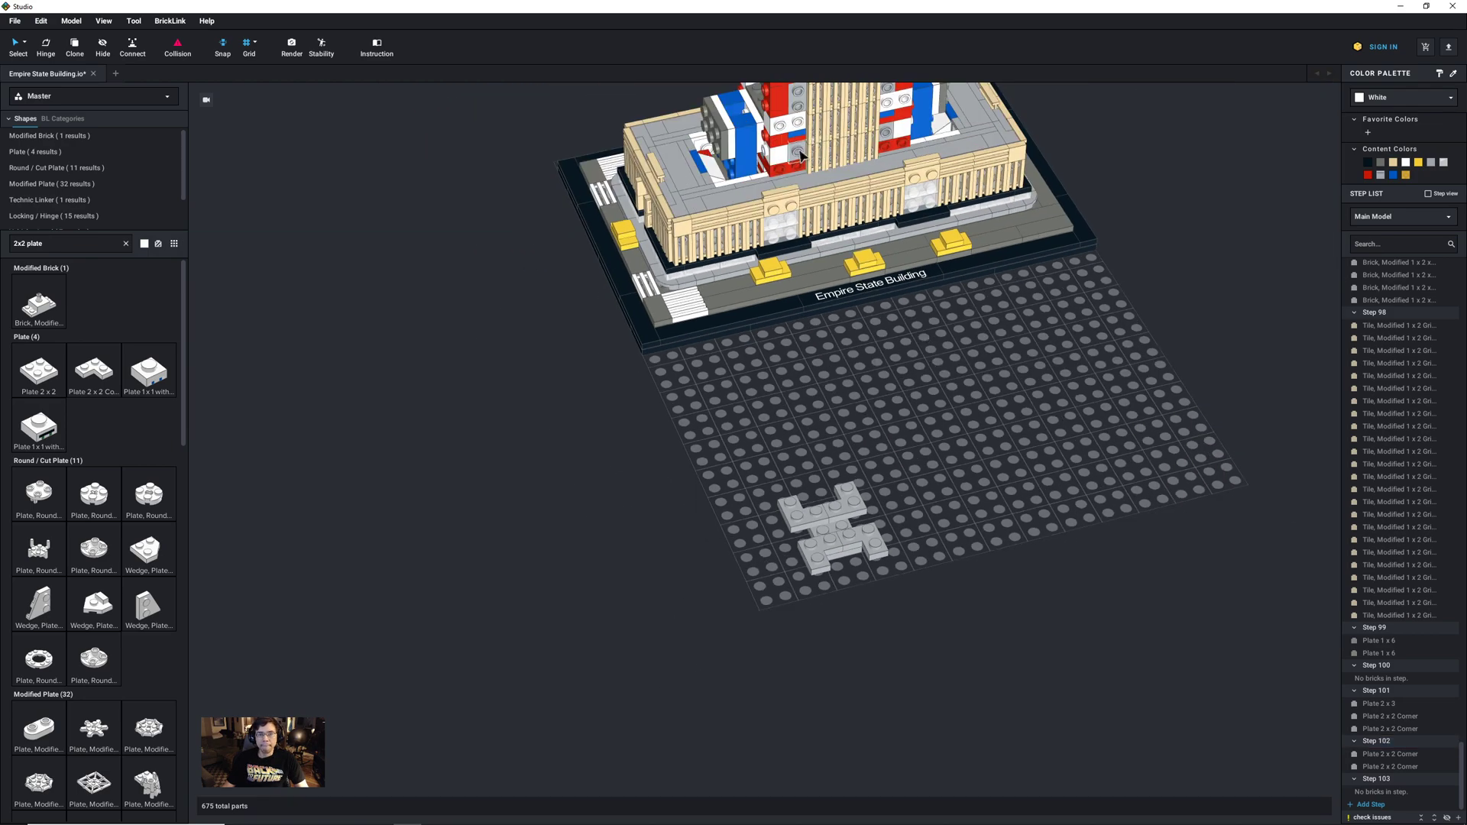
{"action": "key", "text": "ctrl+c"}
{"action": "key", "text": "ctrl+v"}
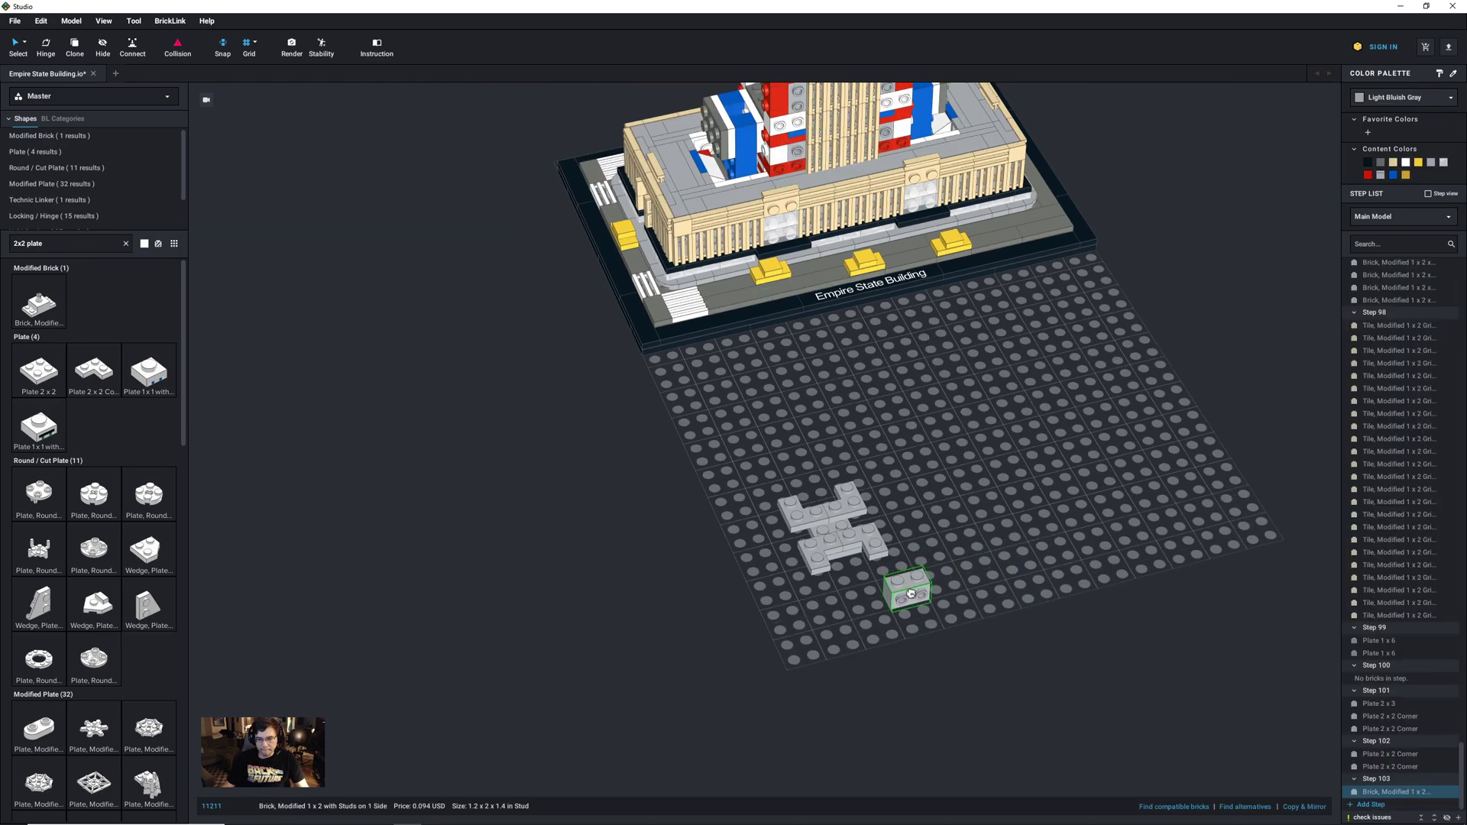
{"action": "key", "text": "Escape"}
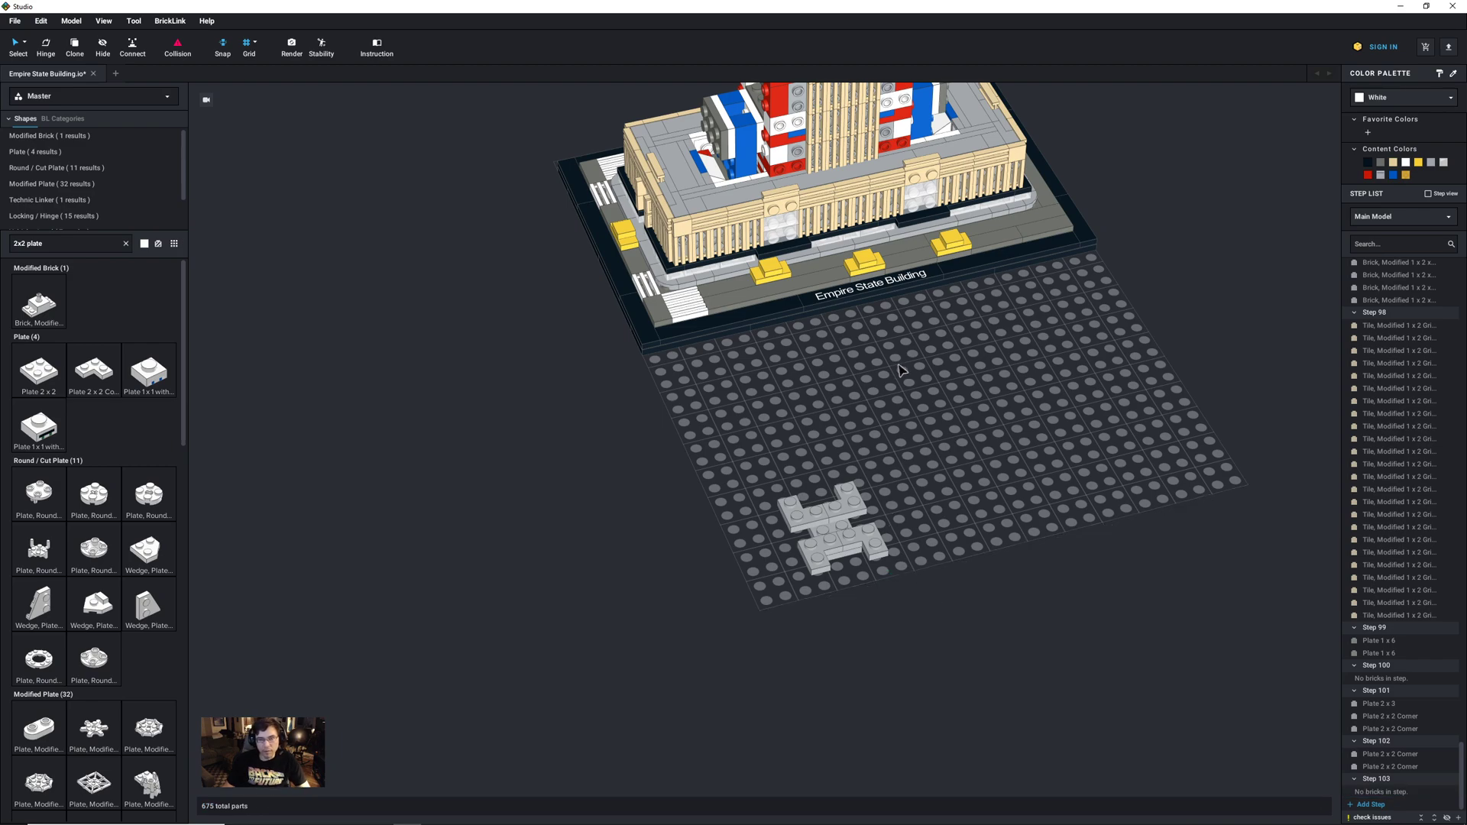
Step: Copy the tower's Plate, Modified 2 x 2 x 2/3 with 2 Studs on Side and place two copies at one side's ends of the corner plates
{"action": "scroll", "coordinate": [877, 428], "scroll_direction": "up", "scroll_amount": 2}
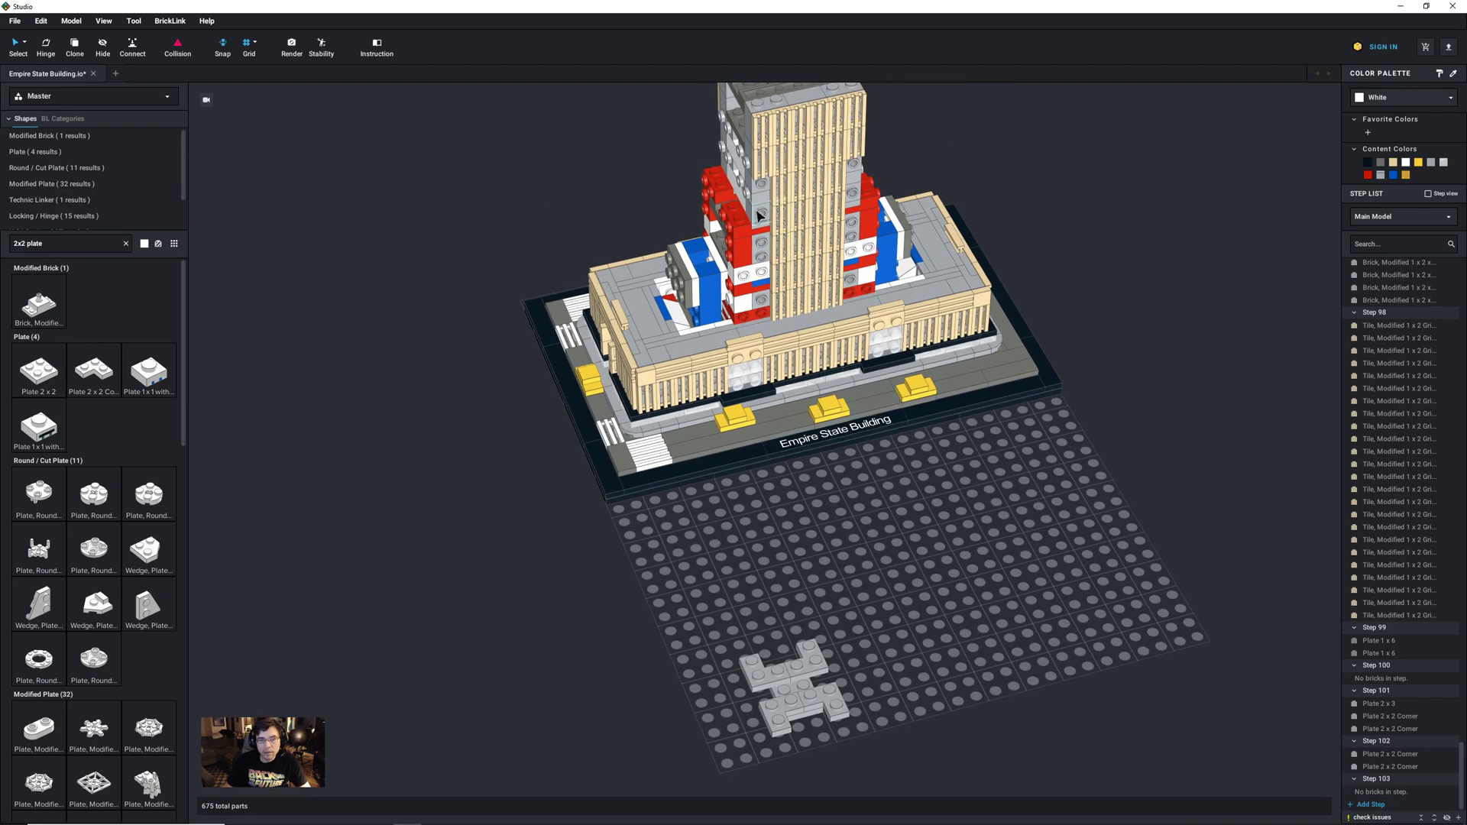
{"action": "left_click", "coordinate": [759, 216]}
{"action": "left_click", "coordinate": [754, 200]}
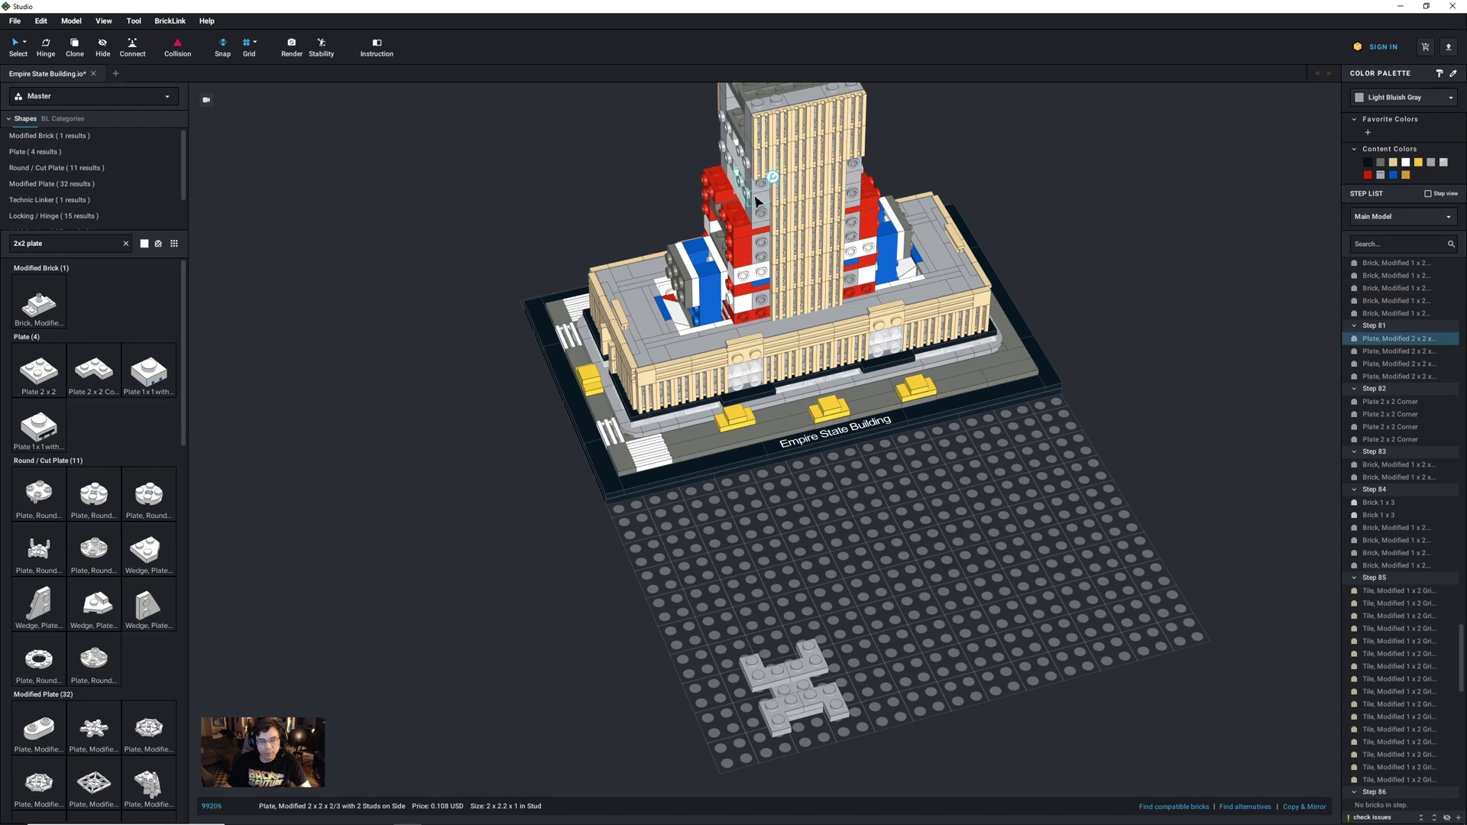
{"action": "key", "text": "ctrl+c"}
{"action": "key", "text": "ctrl+v"}
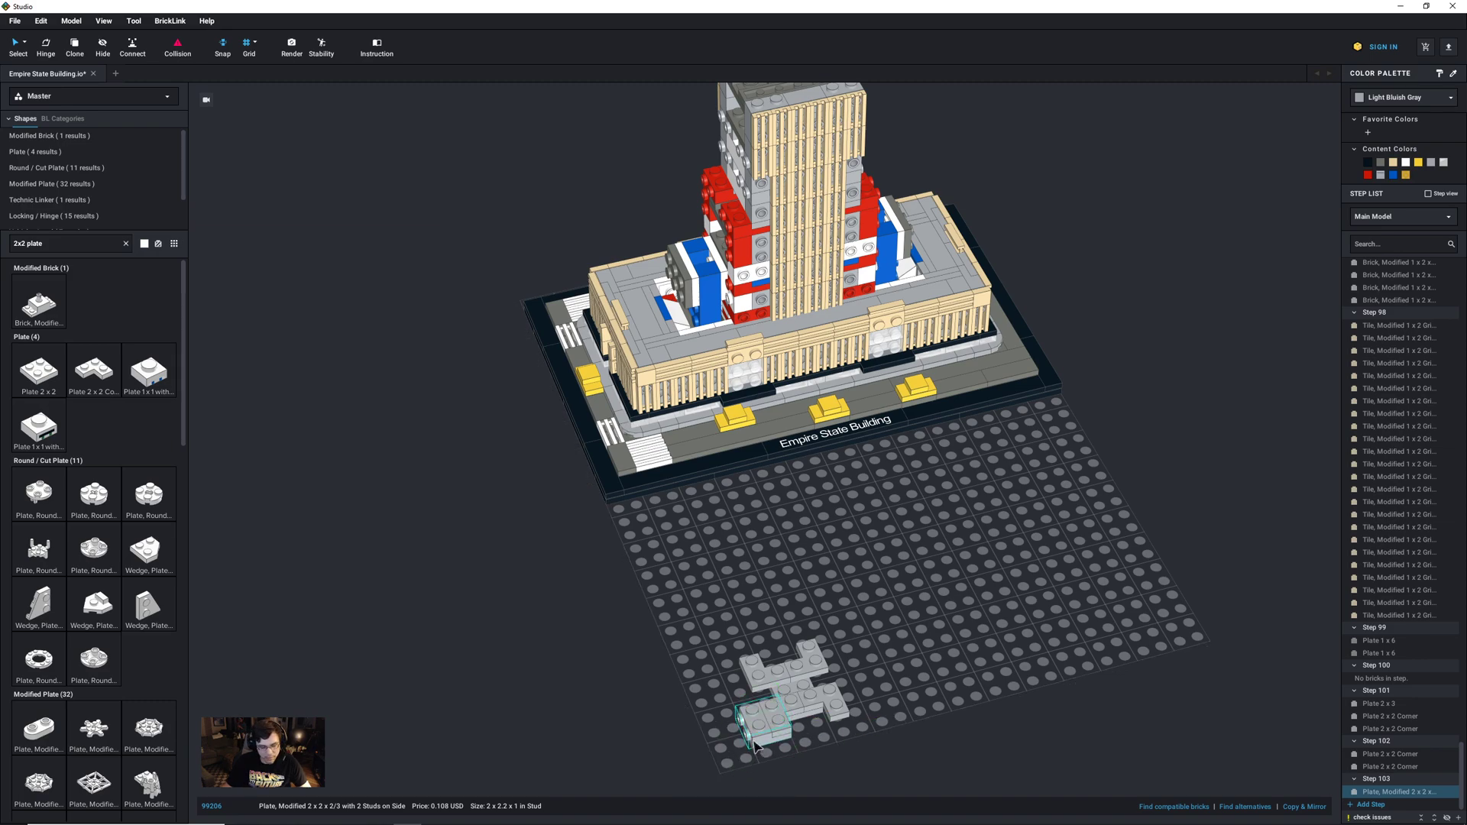
{"action": "left_click", "coordinate": [735, 732]}
{"action": "left_click", "coordinate": [741, 680]}
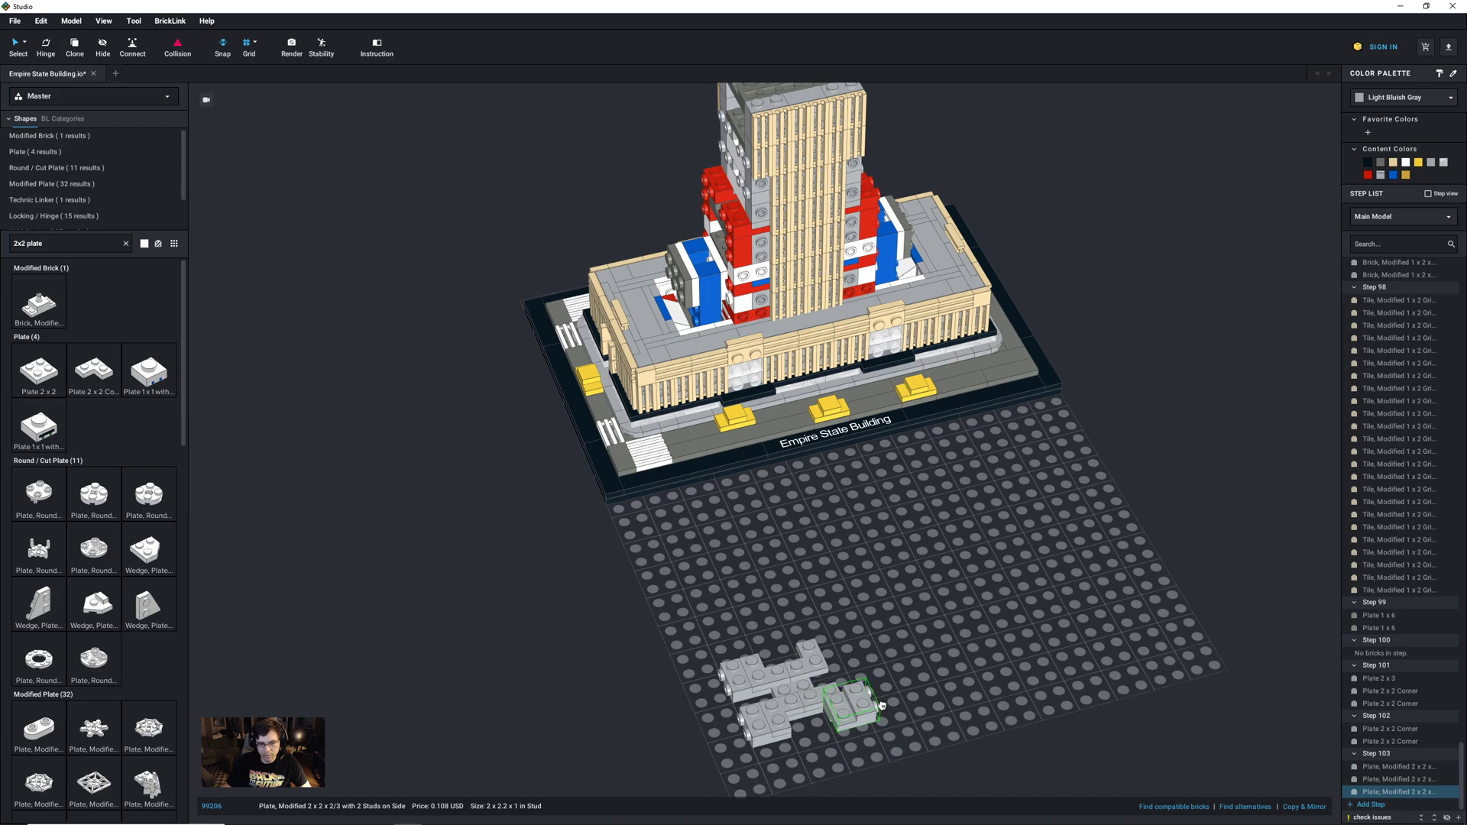
Step: Place two more copies of the modified 2 x 2 plate at the opposite ends of the corner plates, with their side studs facing outward
{"action": "key", "text": "Home"}
{"action": "scroll", "coordinate": [885, 740], "scroll_direction": "up", "scroll_amount": 5}
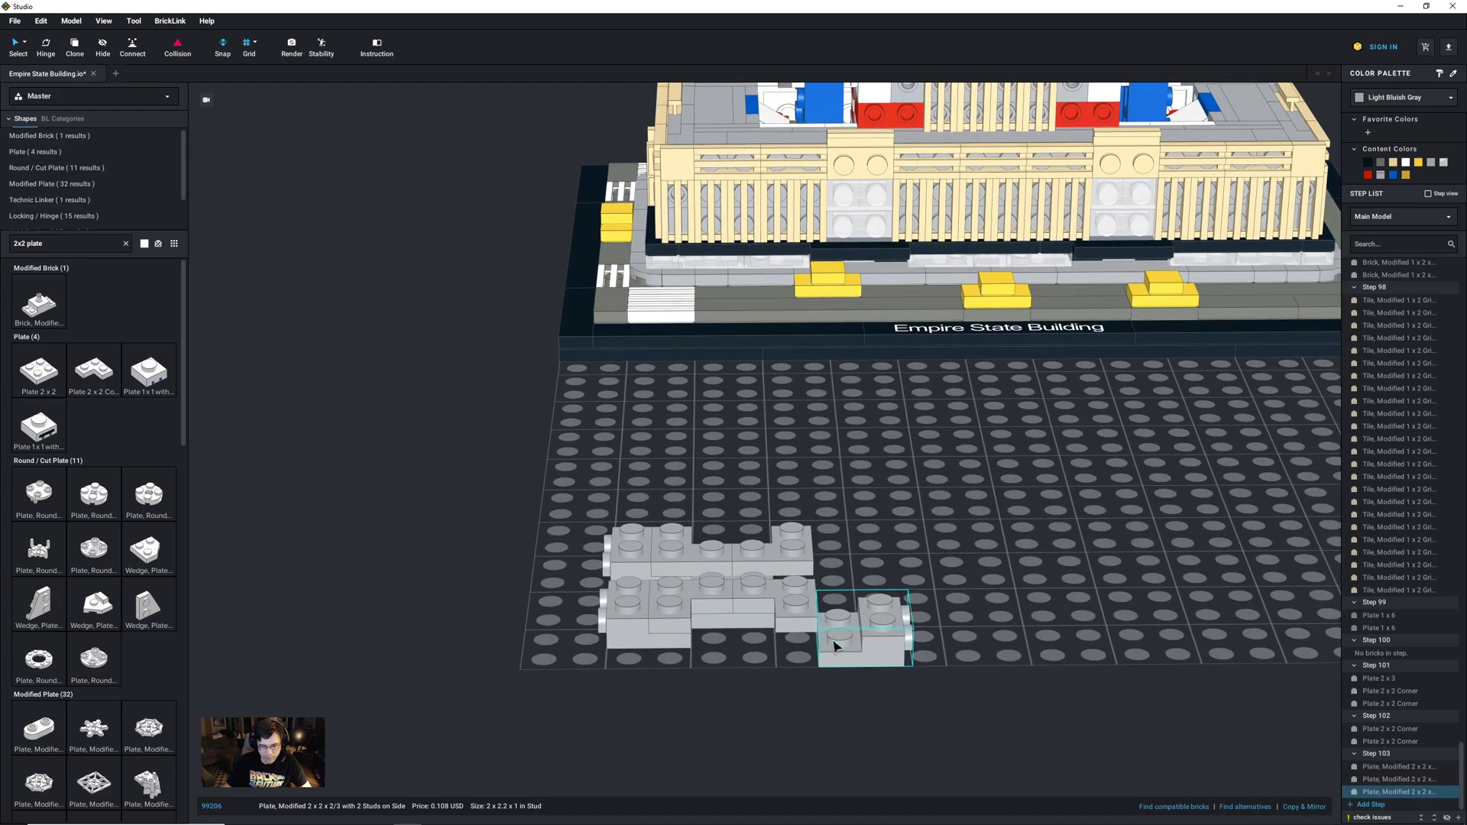
{"action": "left_click", "coordinate": [894, 586]}
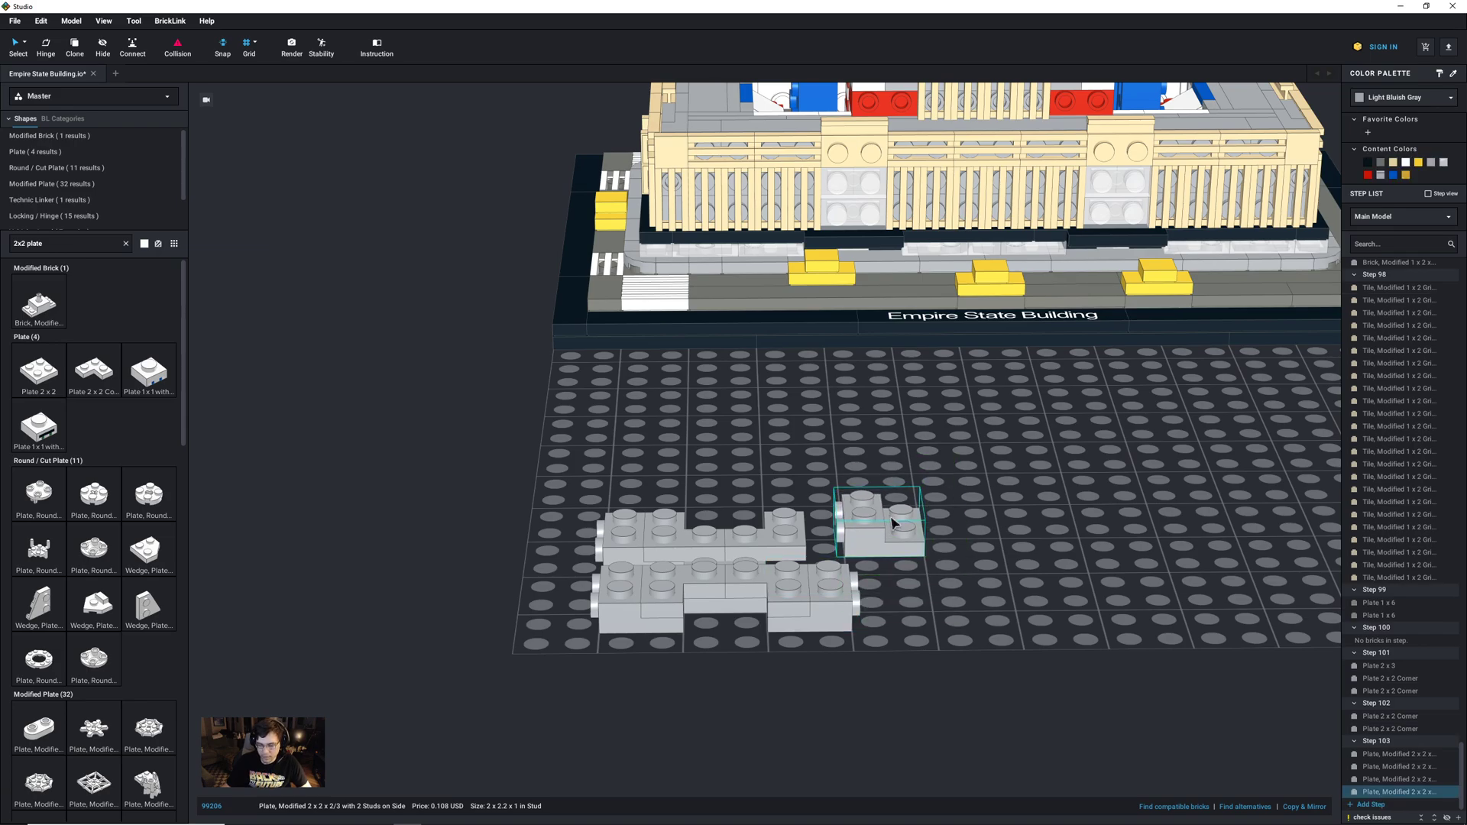
{"action": "key", "text": "Left"}
{"action": "key", "text": "Left"}
{"action": "right_click_drag", "start_coordinate": [911, 538], "coordinate": [881, 565]}
{"action": "left_click", "coordinate": [854, 600]}
{"action": "left_click_drag", "start_coordinate": [842, 606], "coordinate": [760, 594]}
{"action": "right_click_drag", "start_coordinate": [838, 628], "coordinate": [856, 663]}
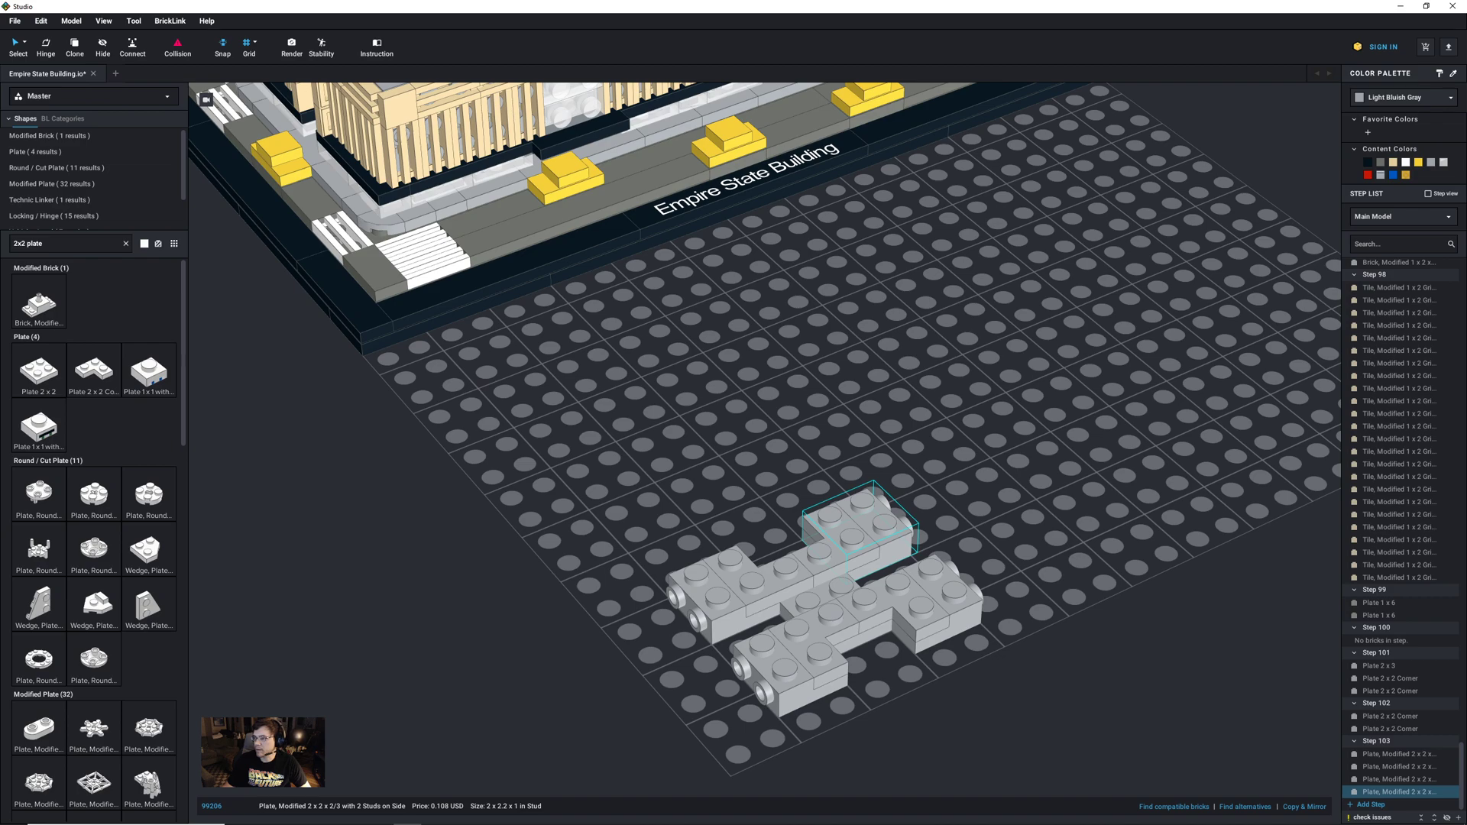
Step: Add a building step, then find the Plate 2 x 3 and place one on the grid behind the gray assembly
{"action": "left_click", "coordinate": [1370, 805]}
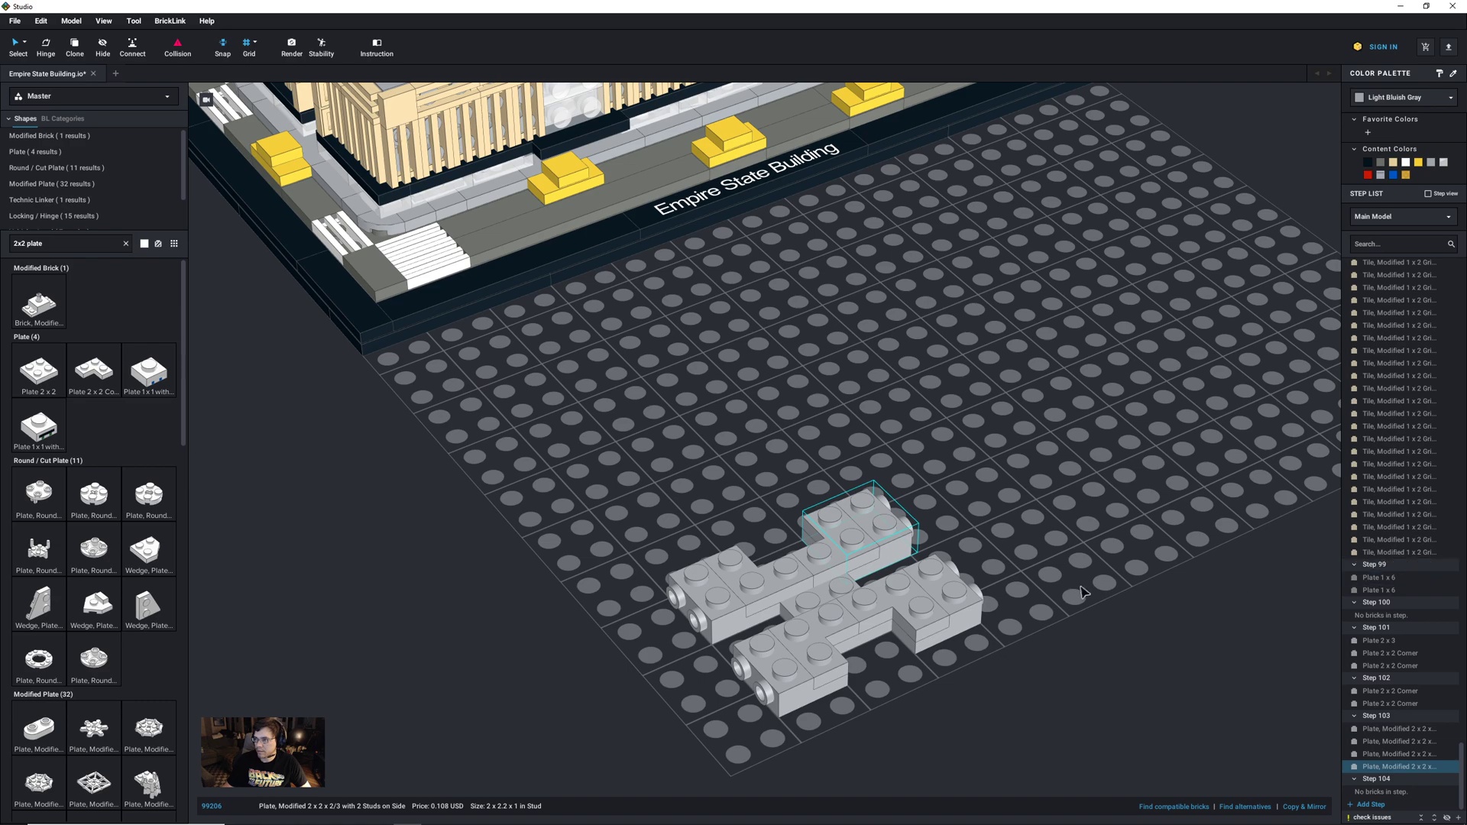
{"action": "left_click", "coordinate": [79, 244]}
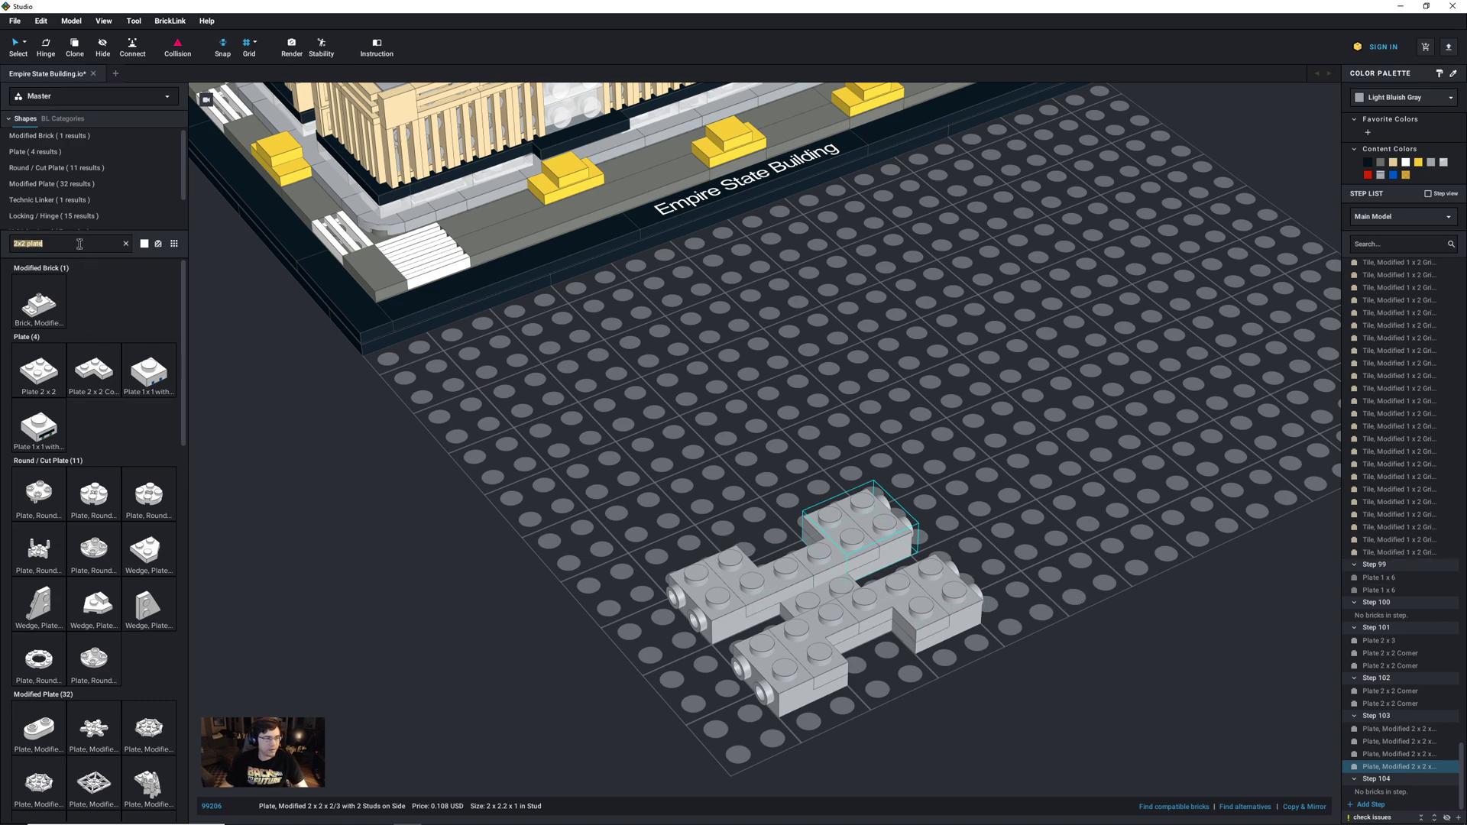
{"action": "type", "text": "2x3"}
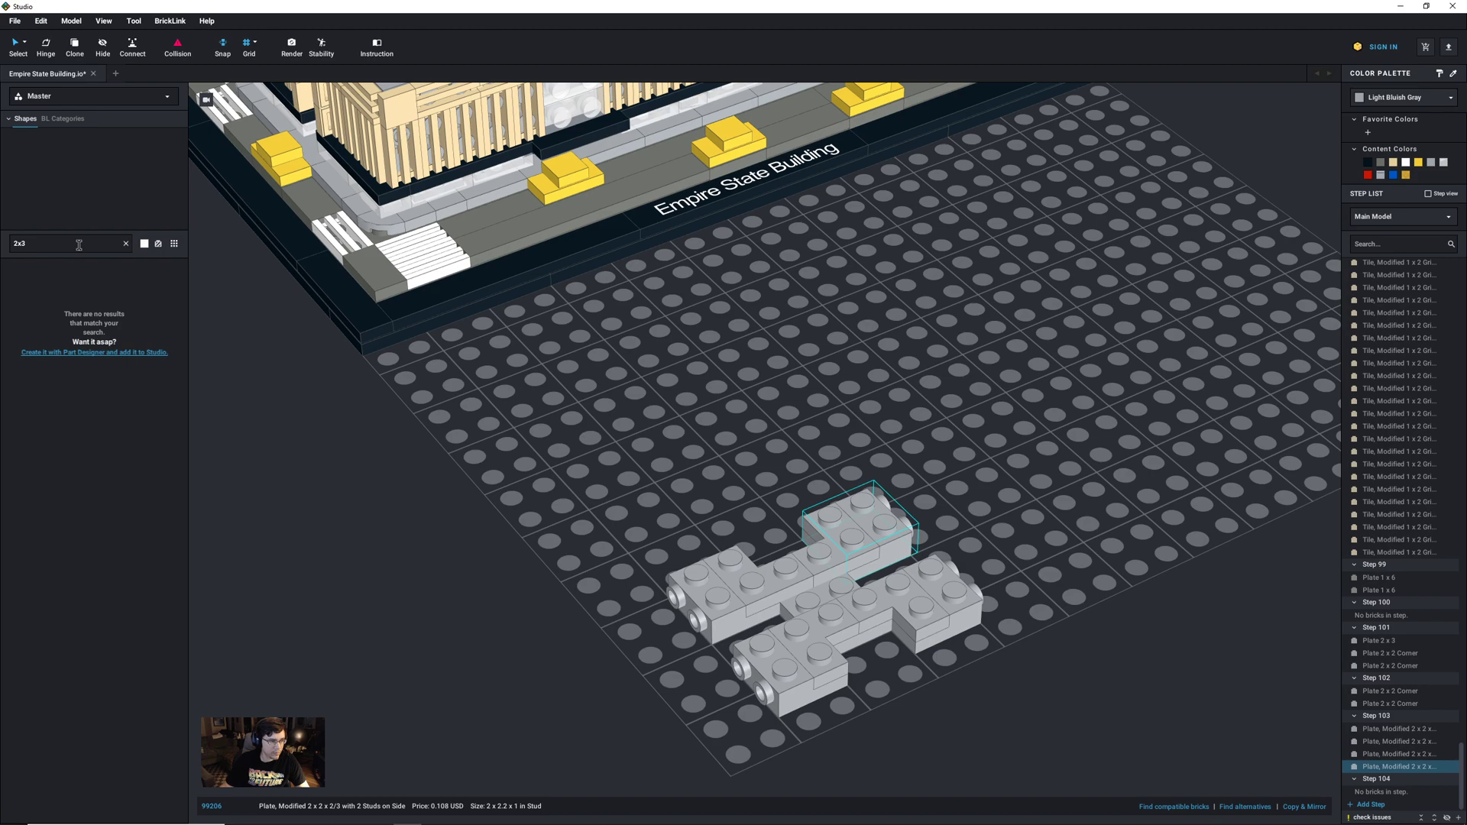
{"action": "type", "text": " plate"}
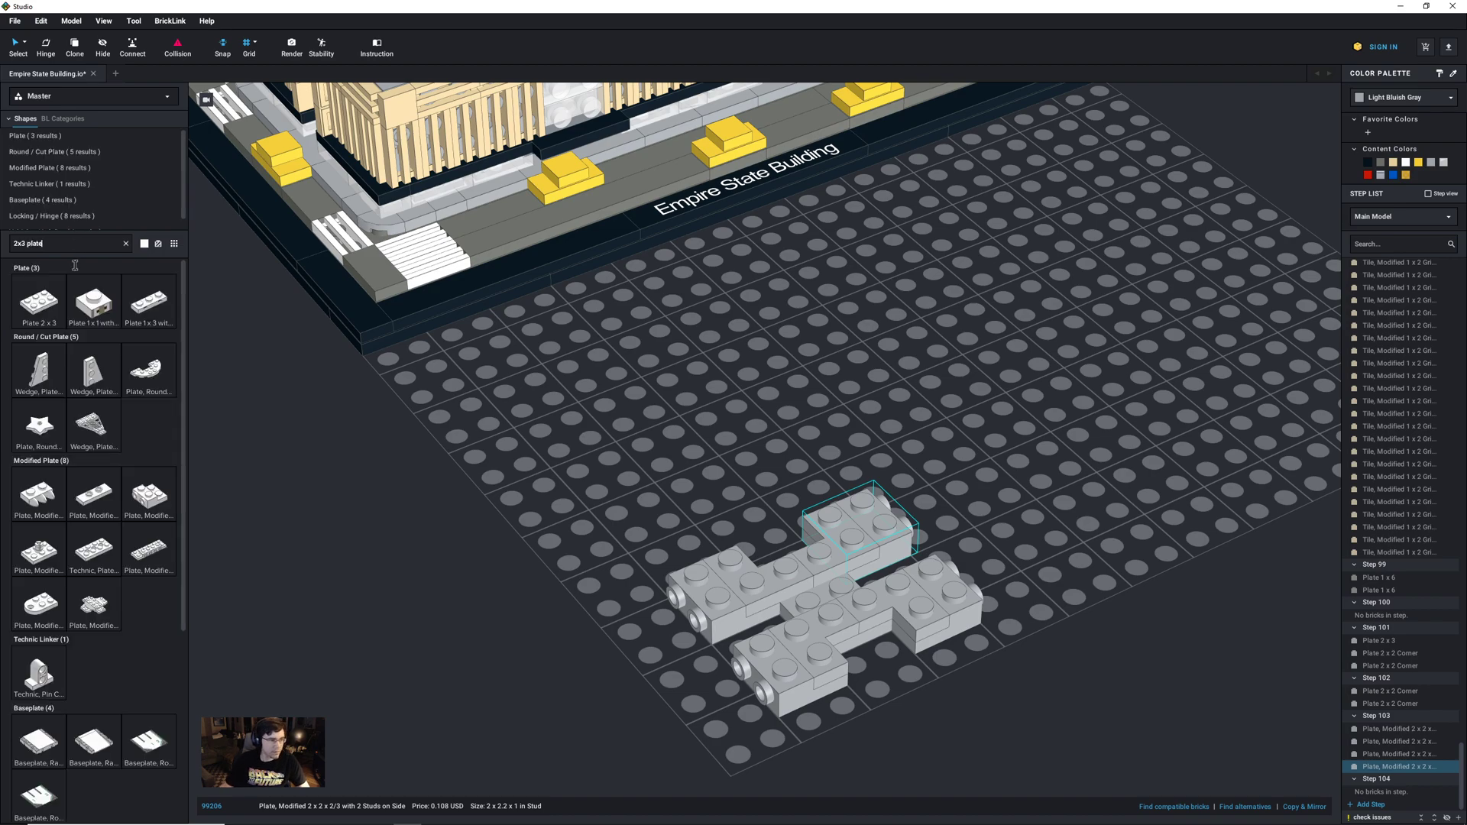
{"action": "left_click_drag", "start_coordinate": [42, 309], "coordinate": [633, 450]}
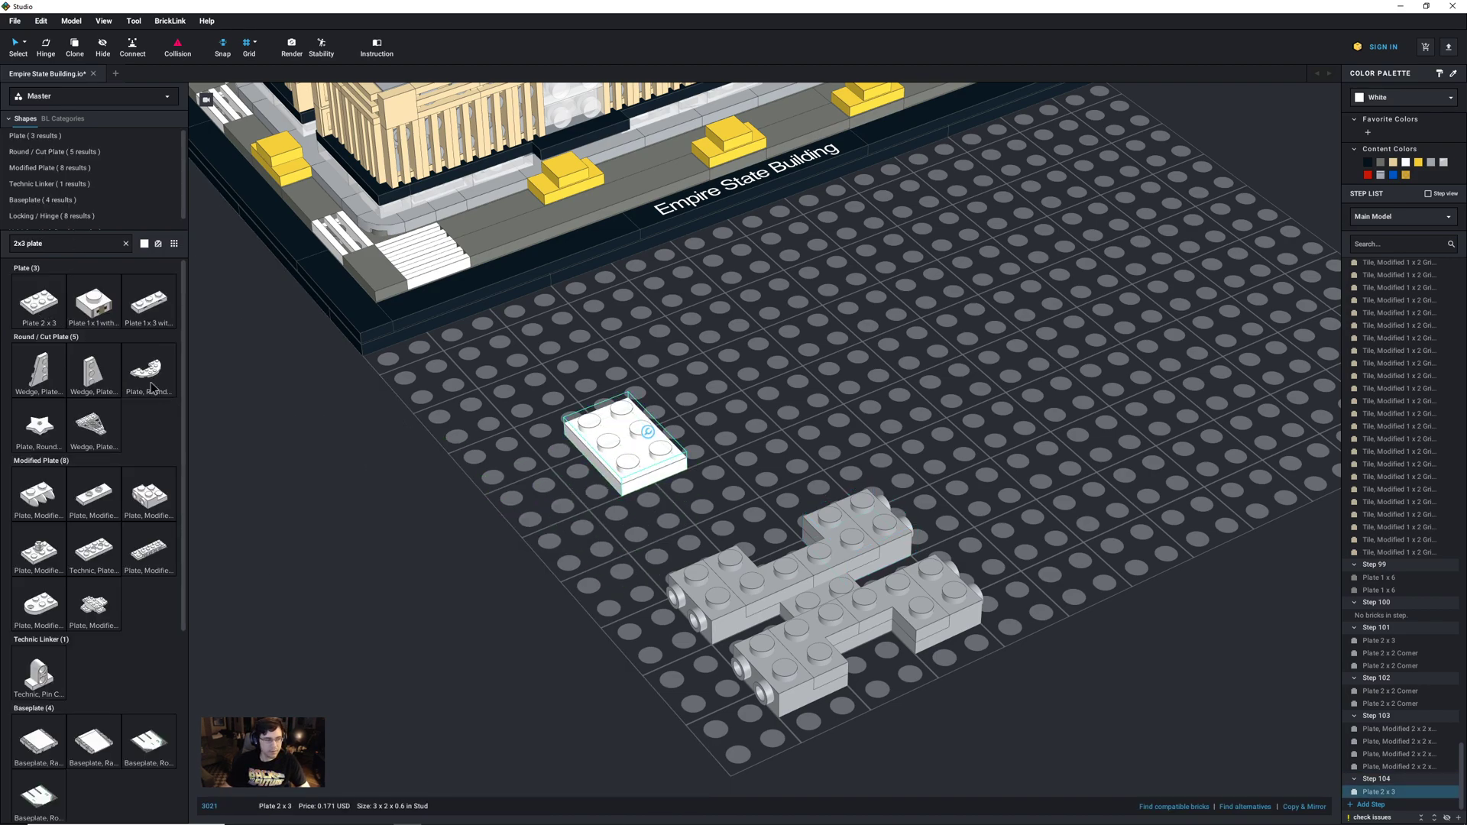
Step: Duplicate the loose 2 x 3 plate beside the original and recolor both Dark Bluish Gray
{"action": "key", "text": "ctrl+c"}
{"action": "key", "text": "ctrl+v"}
{"action": "left_click", "coordinate": [768, 405]}
{"action": "left_click", "coordinate": [665, 451], "text": "shift"}
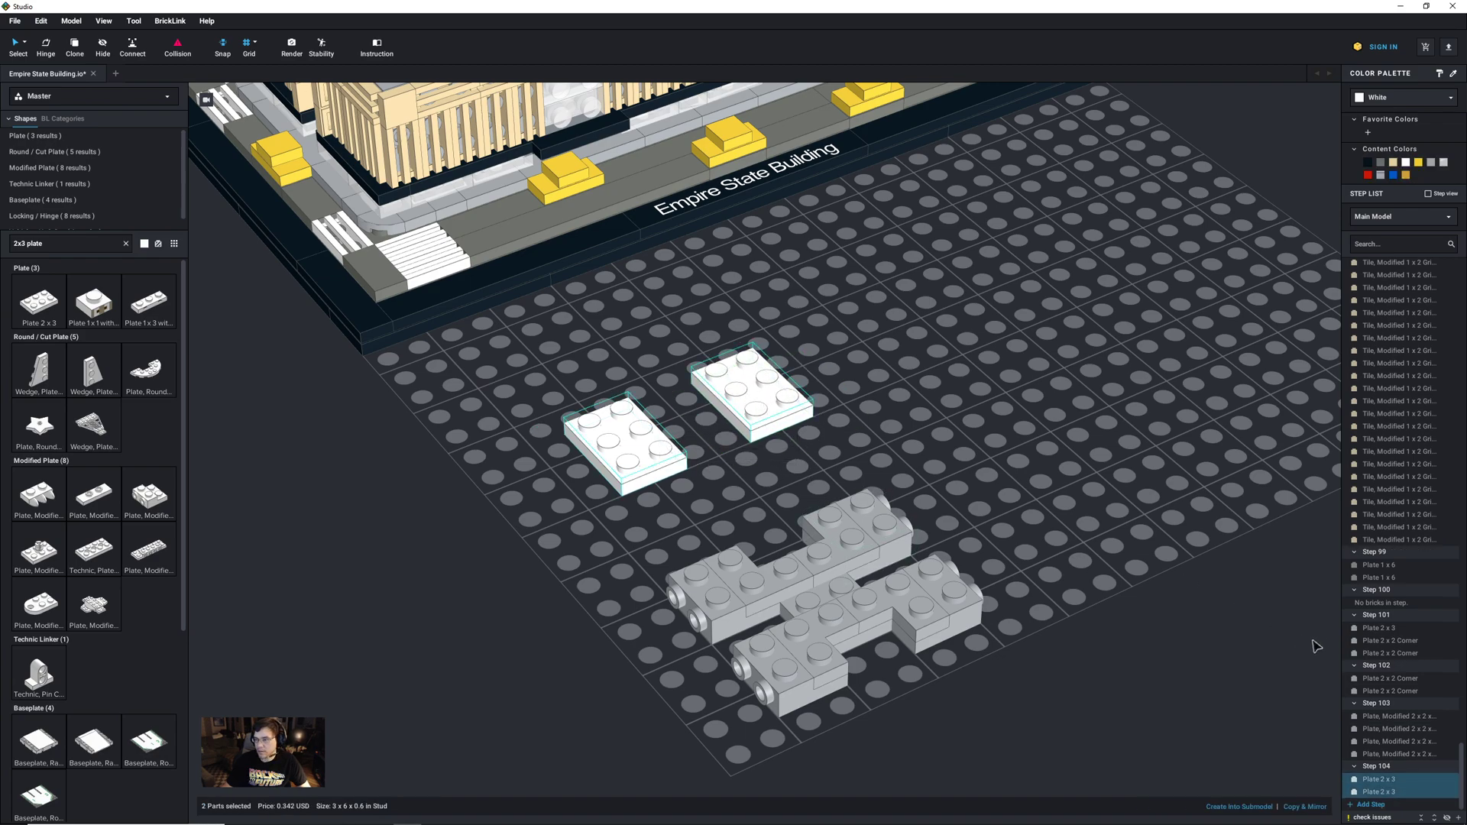
{"action": "left_click", "coordinate": [1380, 163]}
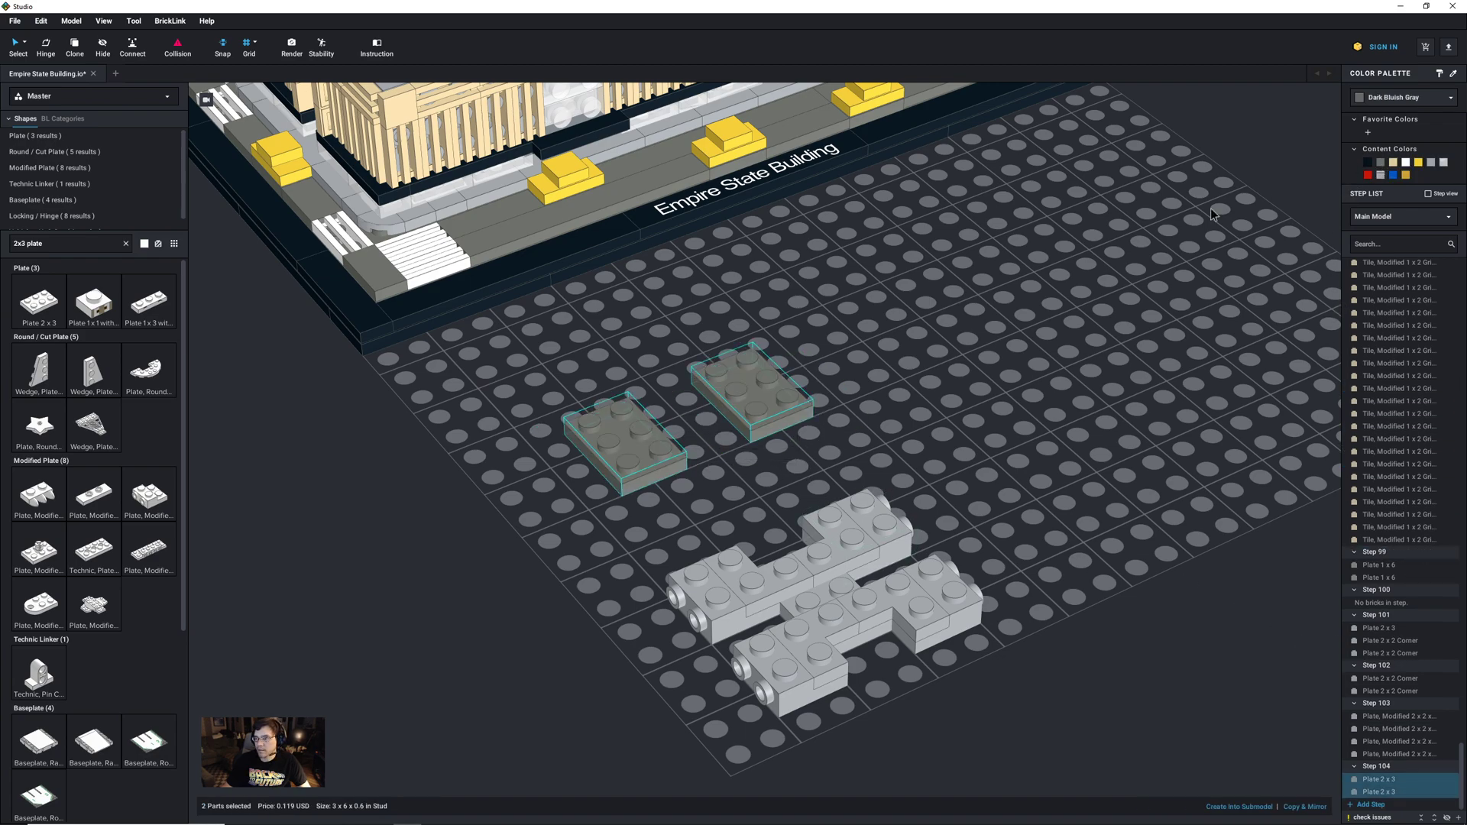
Step: Find the Plate 1 x 6, place one on the grid beside the assembly, and recolor it Dark Bluish Gray
{"action": "triple_click", "coordinate": [78, 245]}
{"action": "type", "text": "1x6 plas"}
{"action": "key", "text": "BackSpace"}
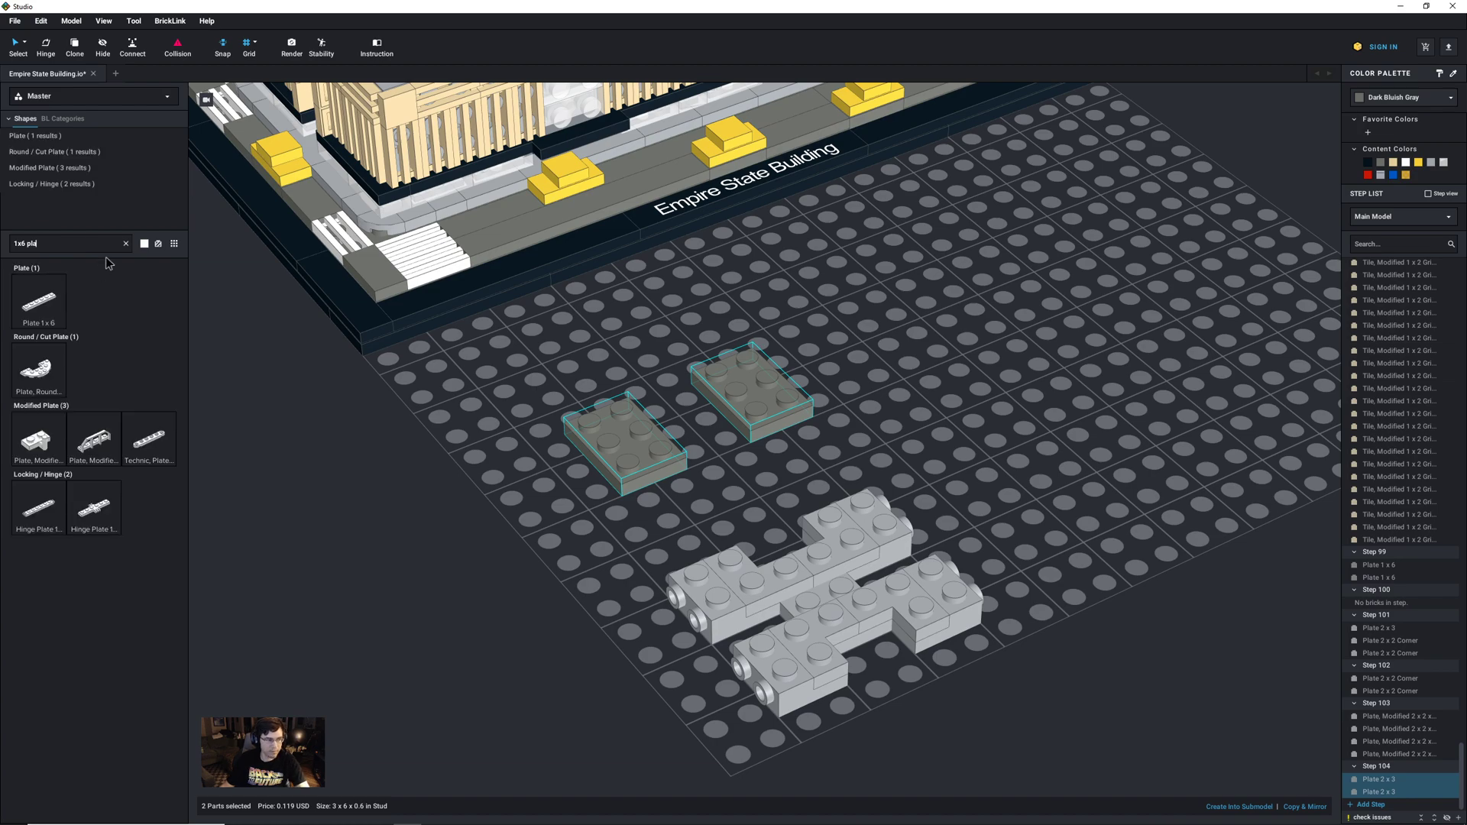
{"action": "left_click_drag", "start_coordinate": [39, 305], "coordinate": [500, 571]}
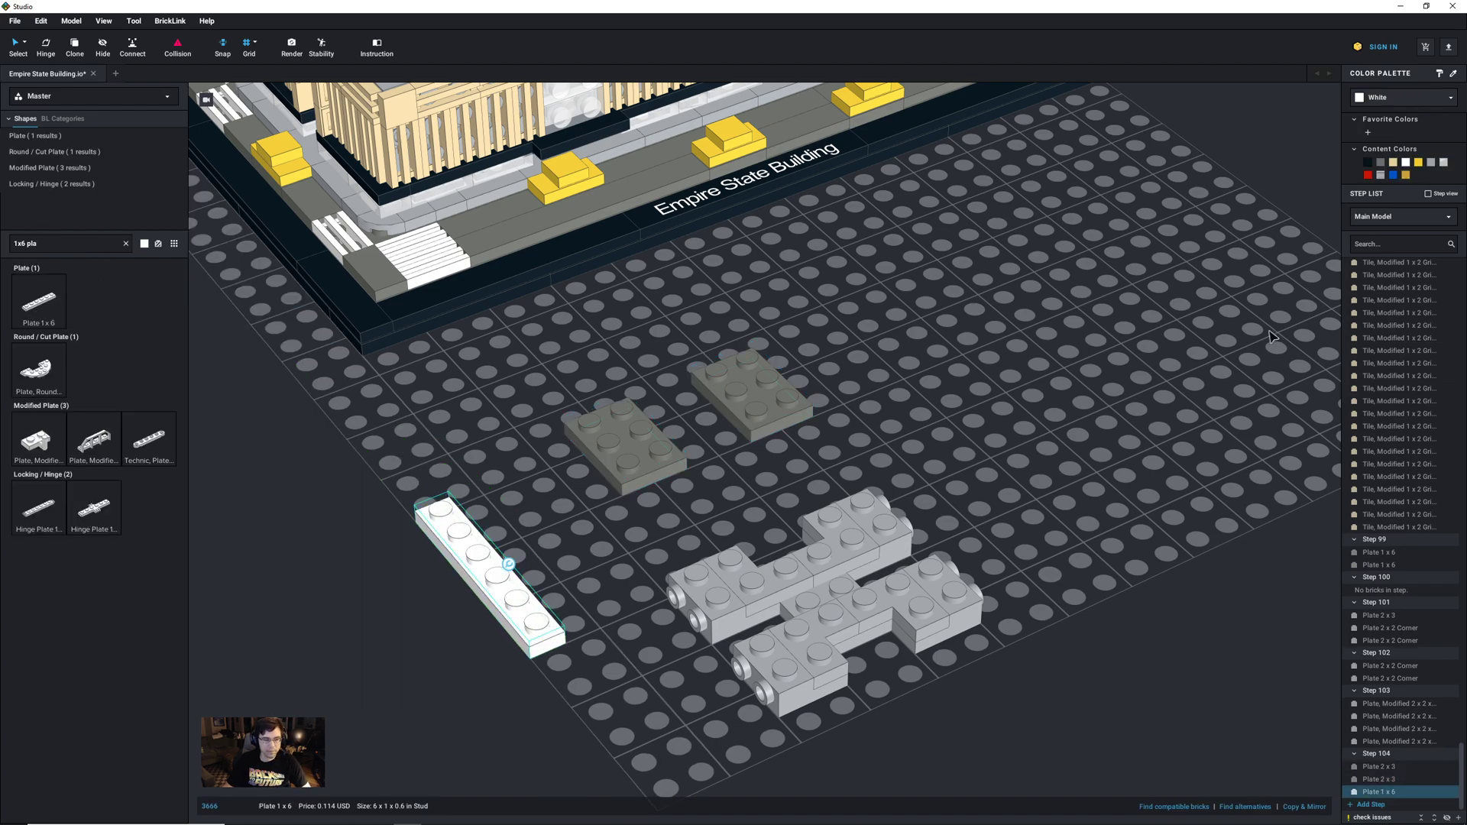
{"action": "left_click", "coordinate": [1380, 165]}
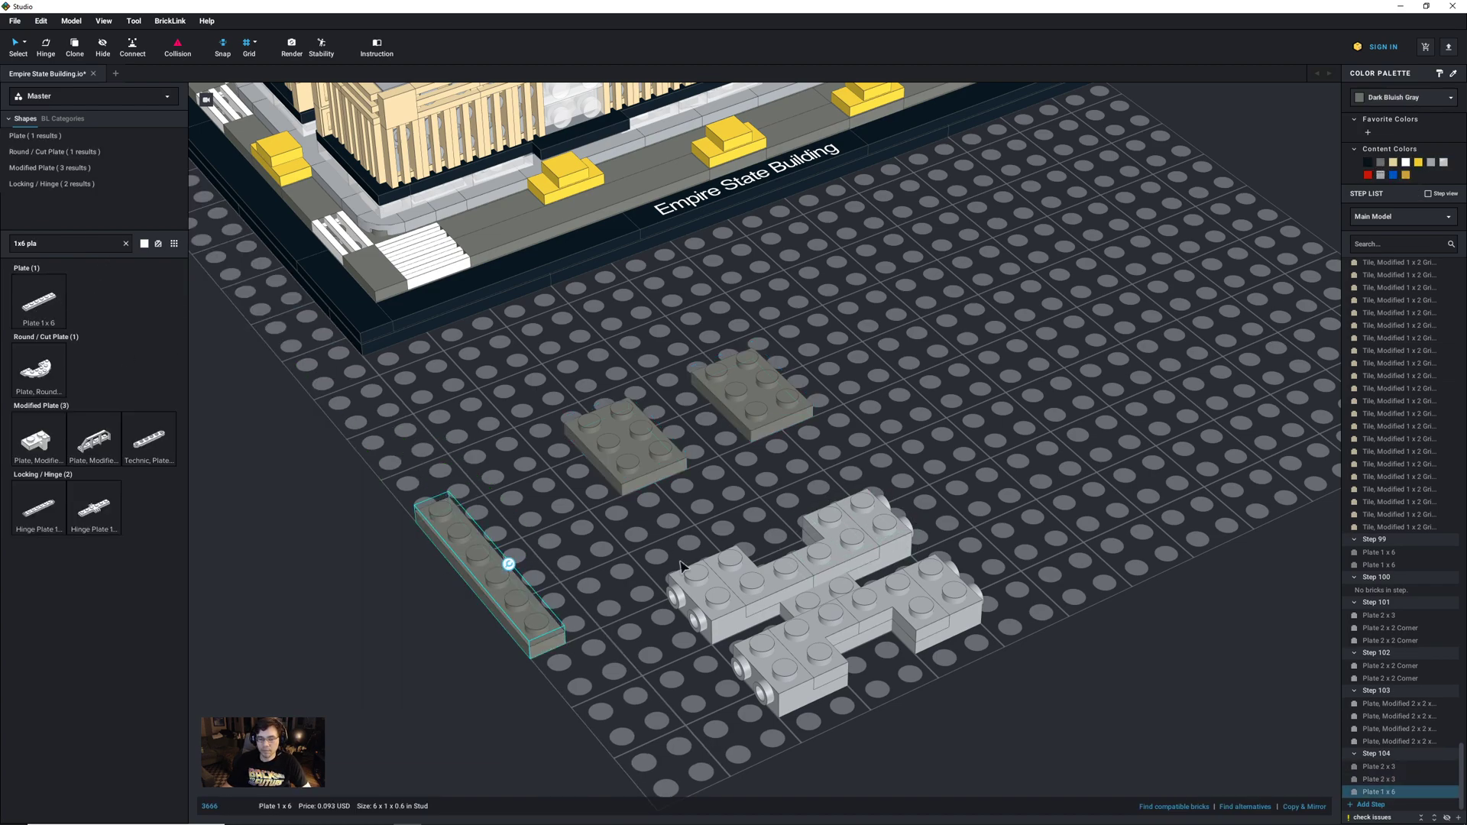
Step: Rotate the 1 x 6 plate and lay it along the assembly's middle, with the two dark 2 x 3 plates across its ends
{"action": "key", "text": "Right"}
{"action": "left_click_drag", "start_coordinate": [505, 582], "coordinate": [799, 616]}
{"action": "left_click_drag", "start_coordinate": [623, 447], "coordinate": [779, 638]}
{"action": "left_click_drag", "start_coordinate": [782, 426], "coordinate": [919, 575]}
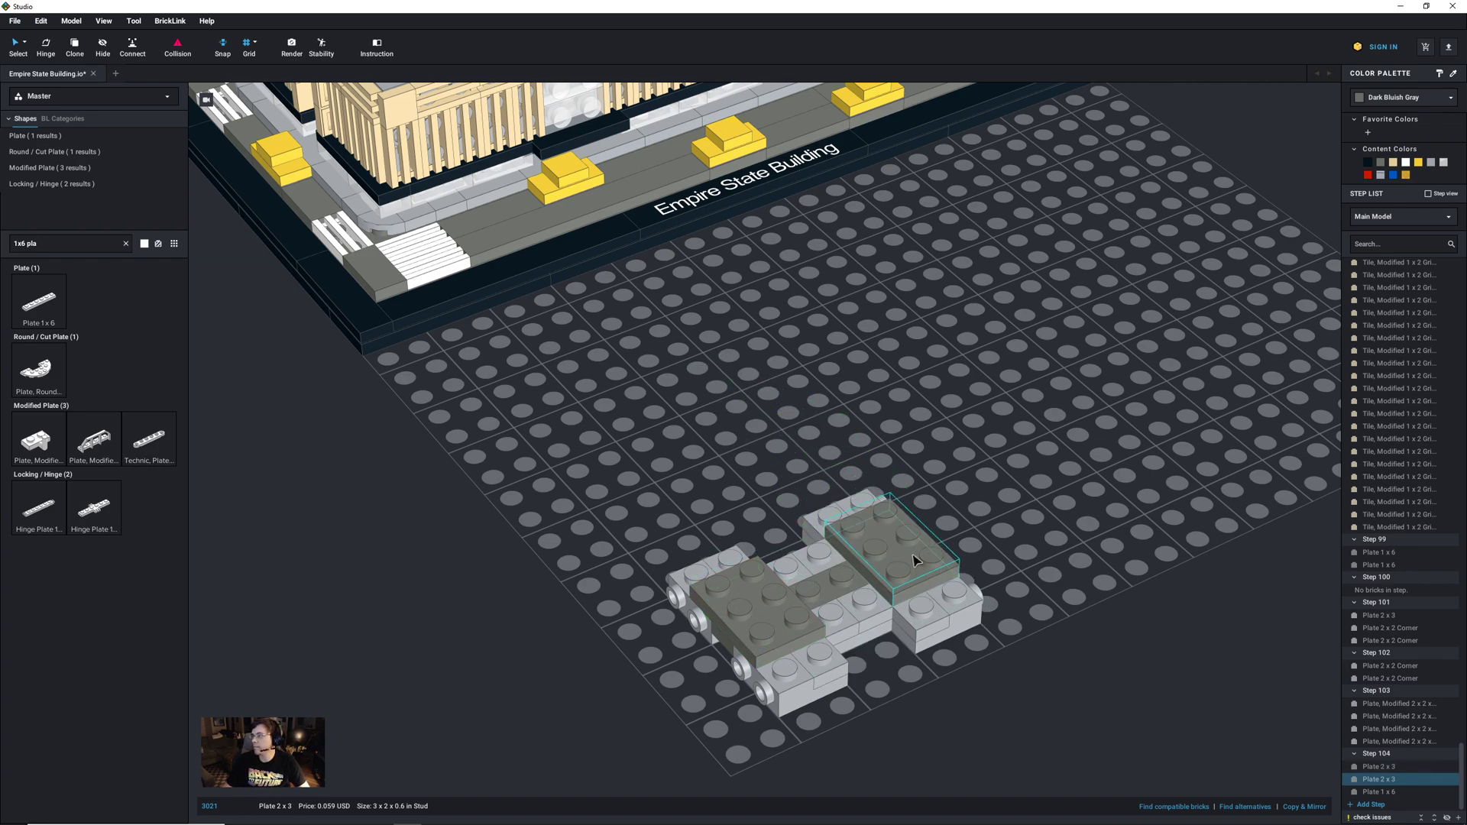
Step: Add a building step and place a copy of the tower's Brick, Modified 1 x 2 with Studs on 1 Side on the assembly's near left corner
{"action": "left_click", "coordinate": [1366, 803]}
{"action": "middle_click_drag", "start_coordinate": [922, 427], "coordinate": [936, 509]}
{"action": "left_click", "coordinate": [643, 228]}
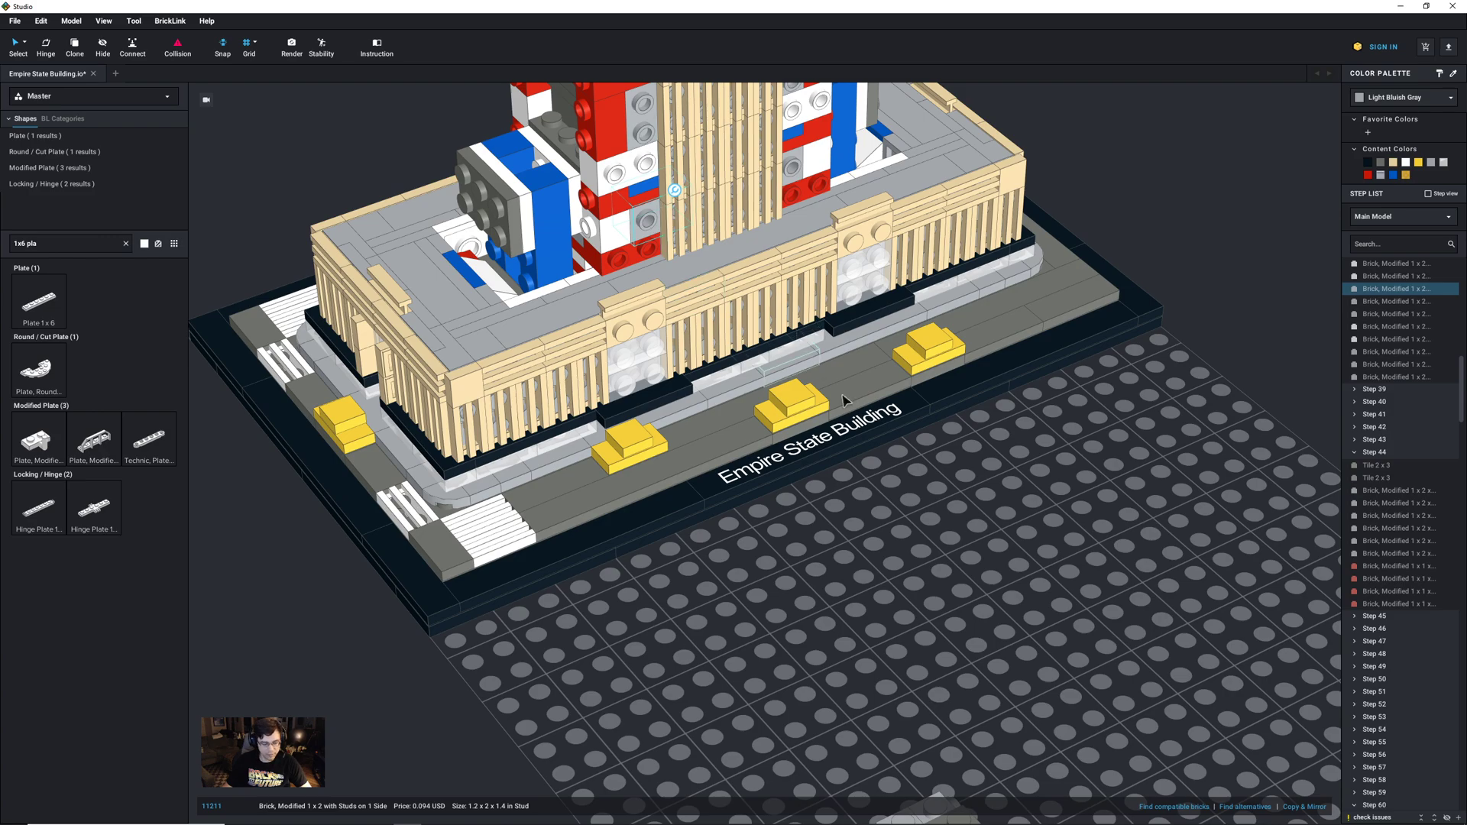
{"action": "middle_click_drag", "start_coordinate": [1075, 576], "coordinate": [1042, 466]}
{"action": "key", "text": "ctrl+v"}
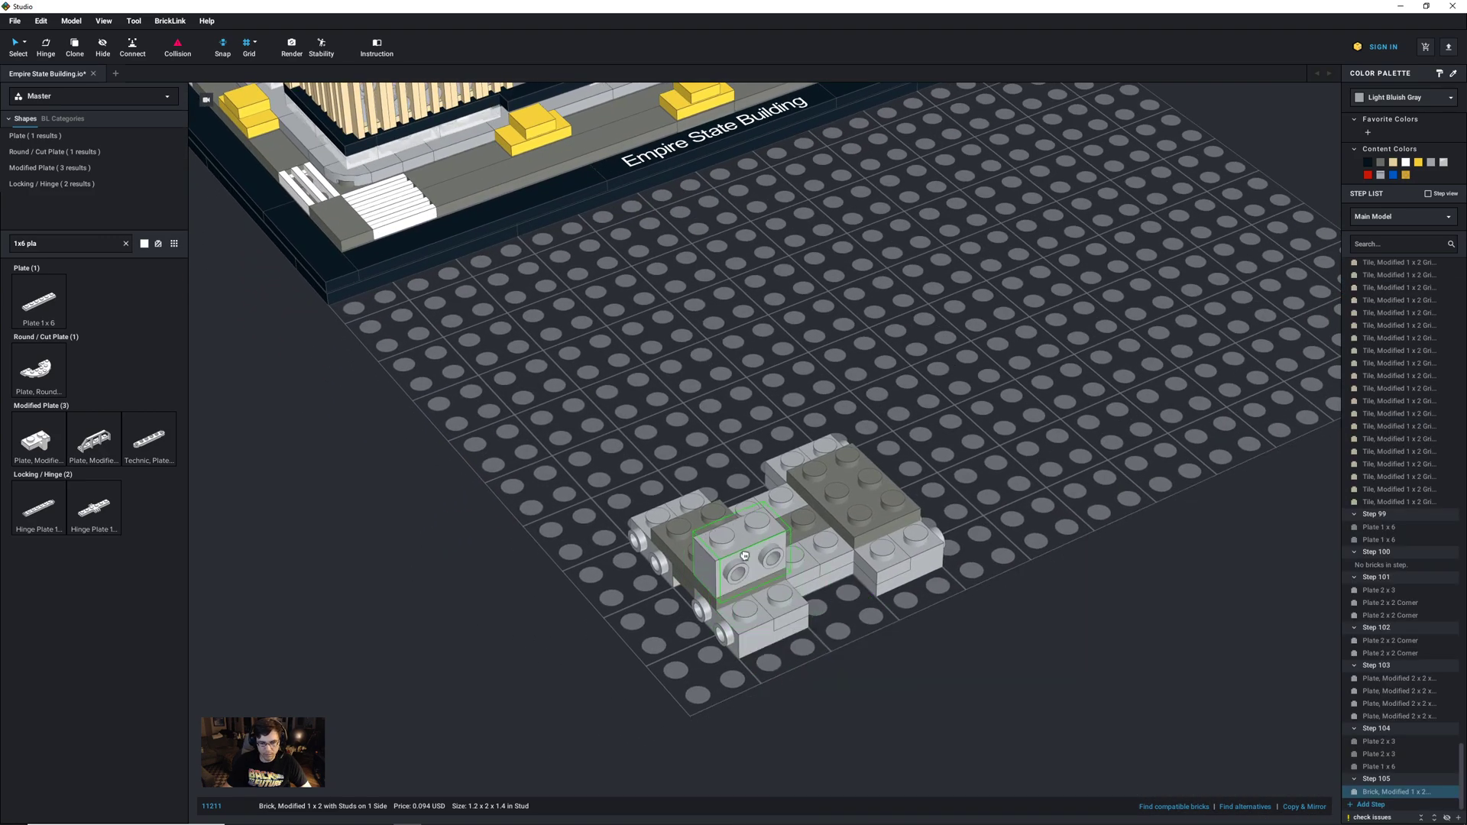
{"action": "left_click", "coordinate": [759, 585]}
Step: Place two more of the 1 x 2 side-stud bricks, one on the near right corner and one in the recessed middle of the front edge
{"action": "key", "text": "ctrl+v"}
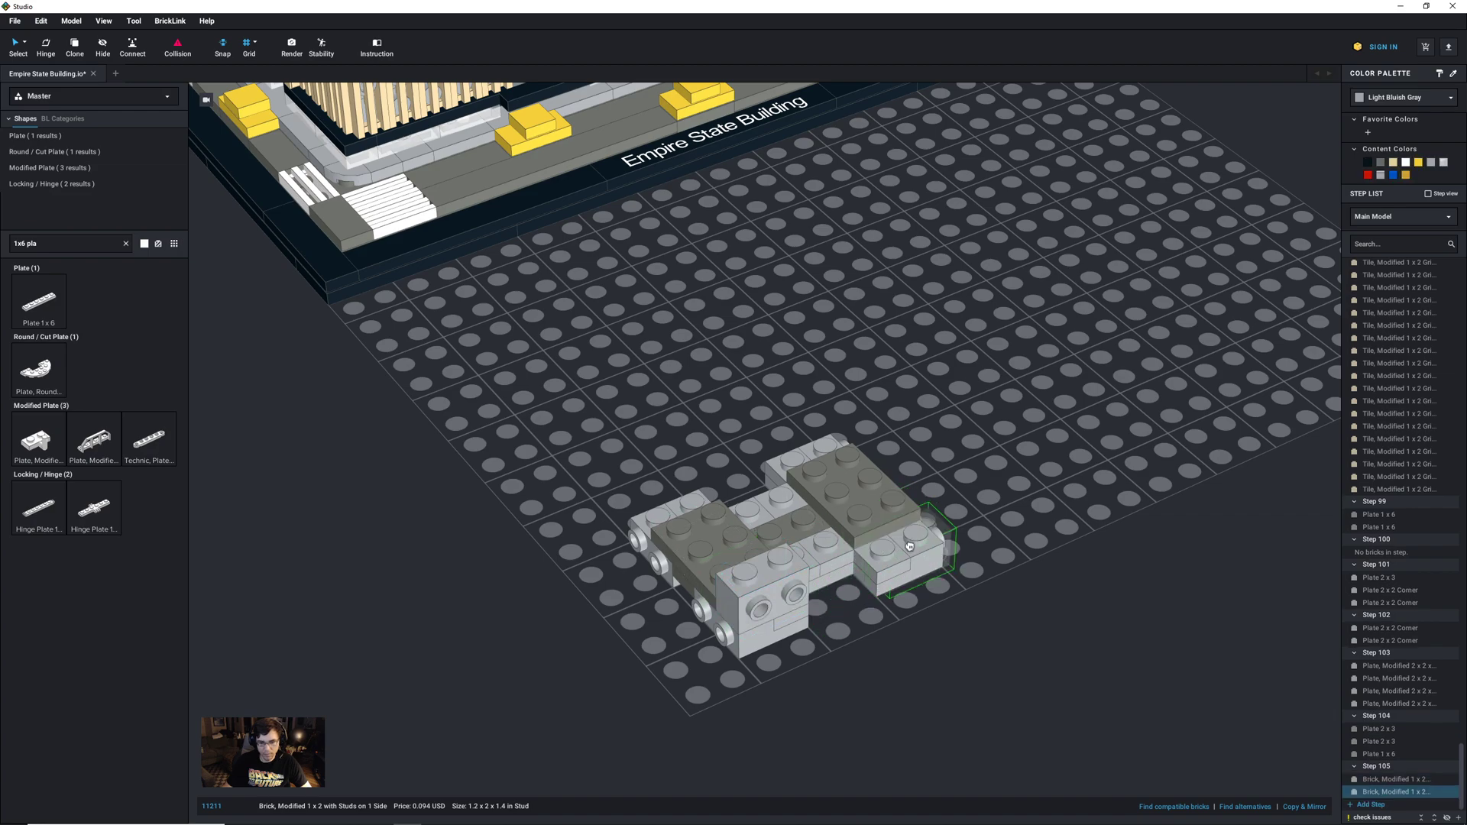
{"action": "left_click", "coordinate": [911, 538]}
{"action": "key", "text": "ctrl+v"}
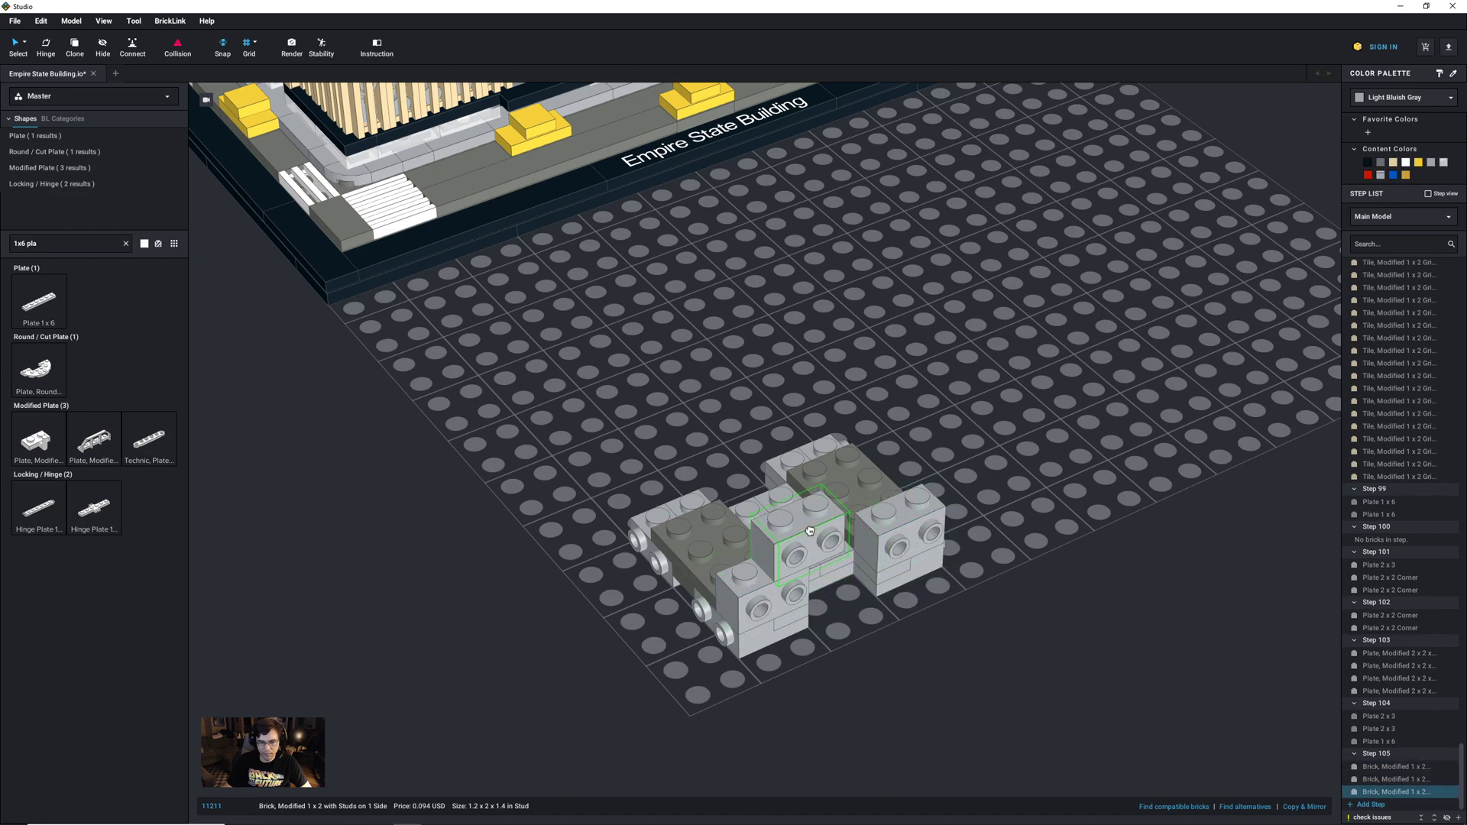
{"action": "left_click", "coordinate": [814, 527]}
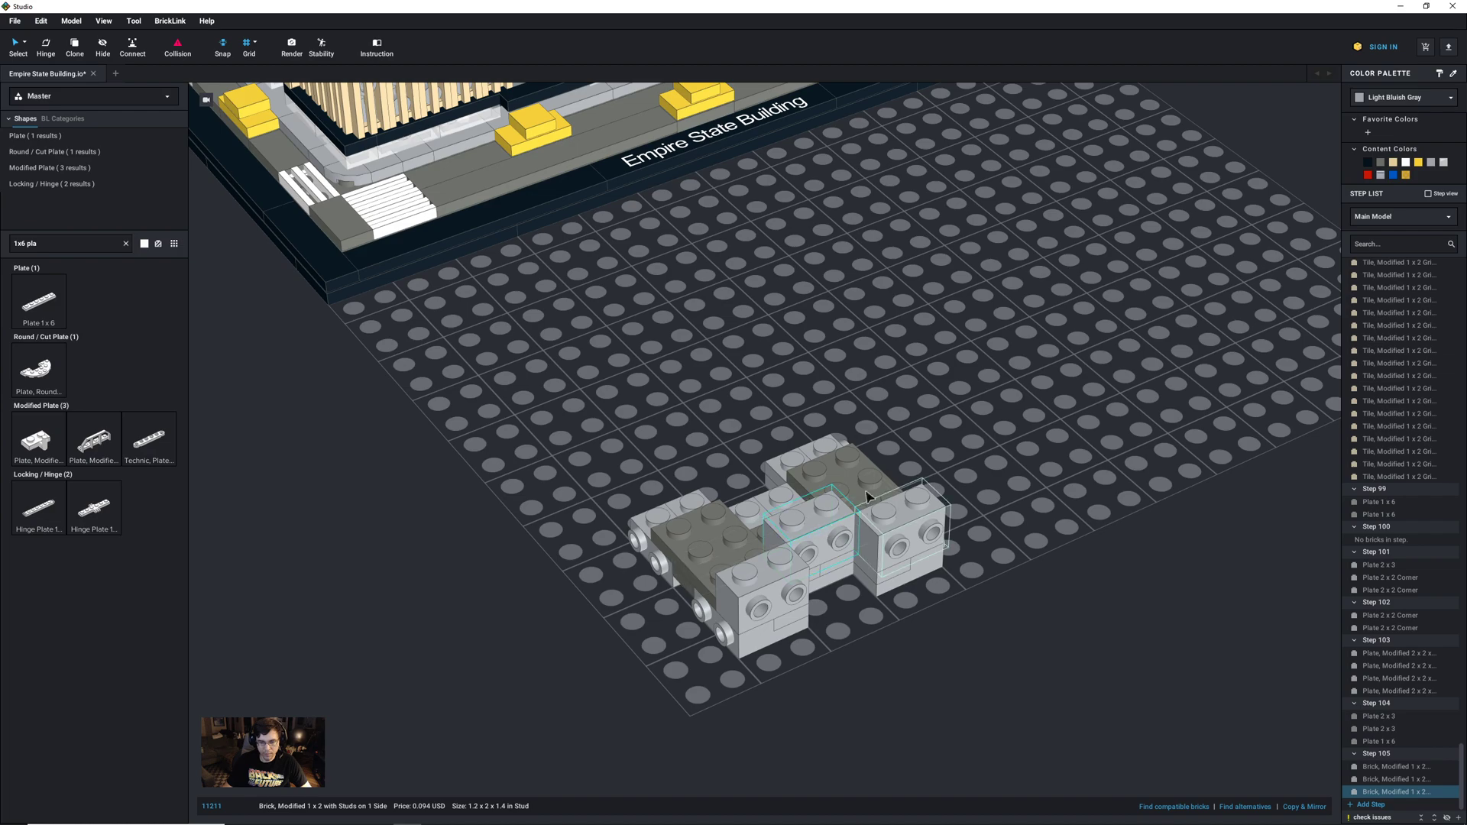
Step: Place three more 1 x 2 side-stud bricks facing outward on the assembly's far corners and recessed far middle, and add a building step
{"action": "key", "text": "ctrl+v"}
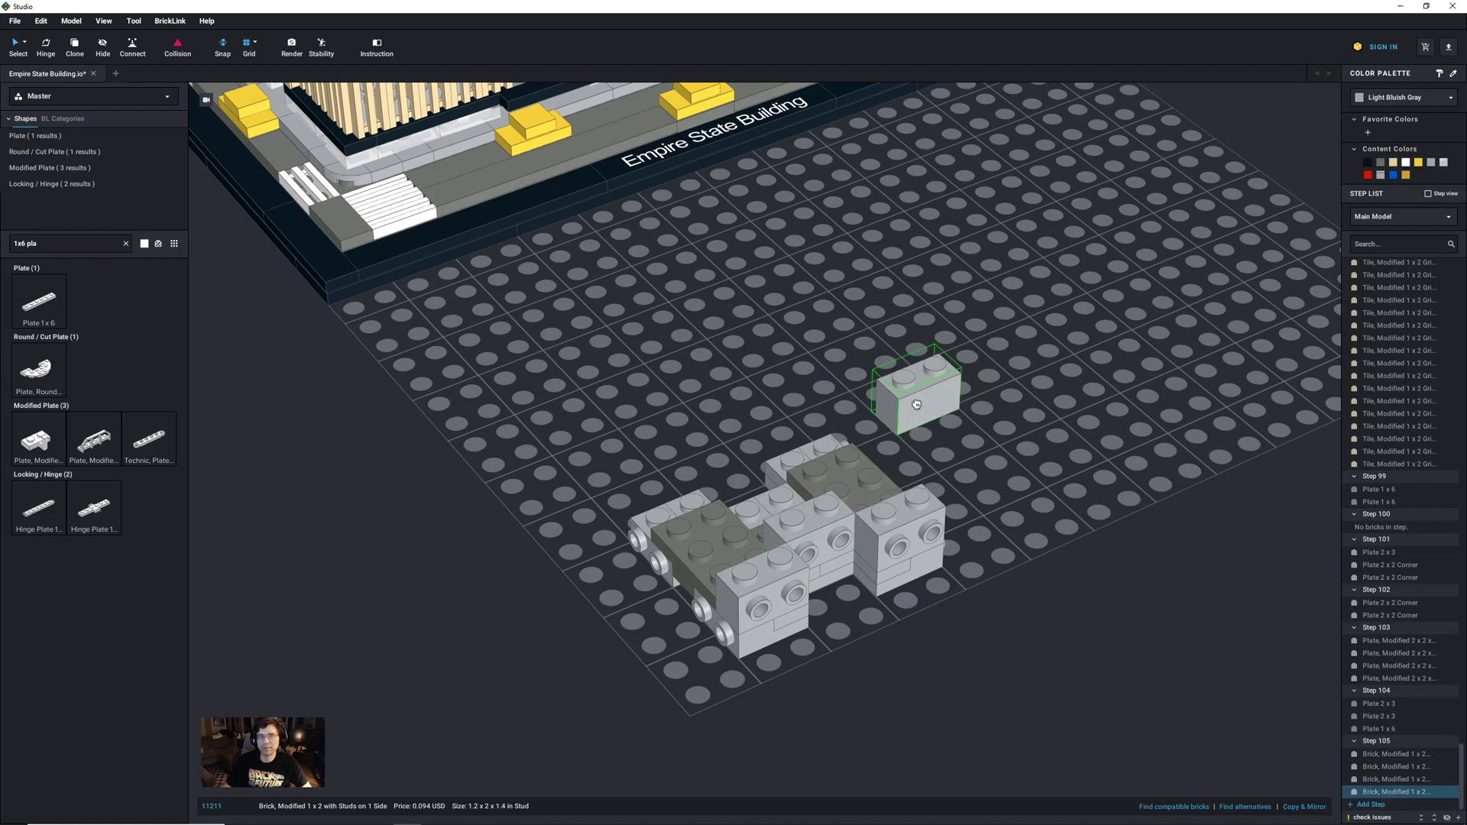
{"action": "left_click", "coordinate": [813, 425]}
{"action": "key", "text": "ctrl+v"}
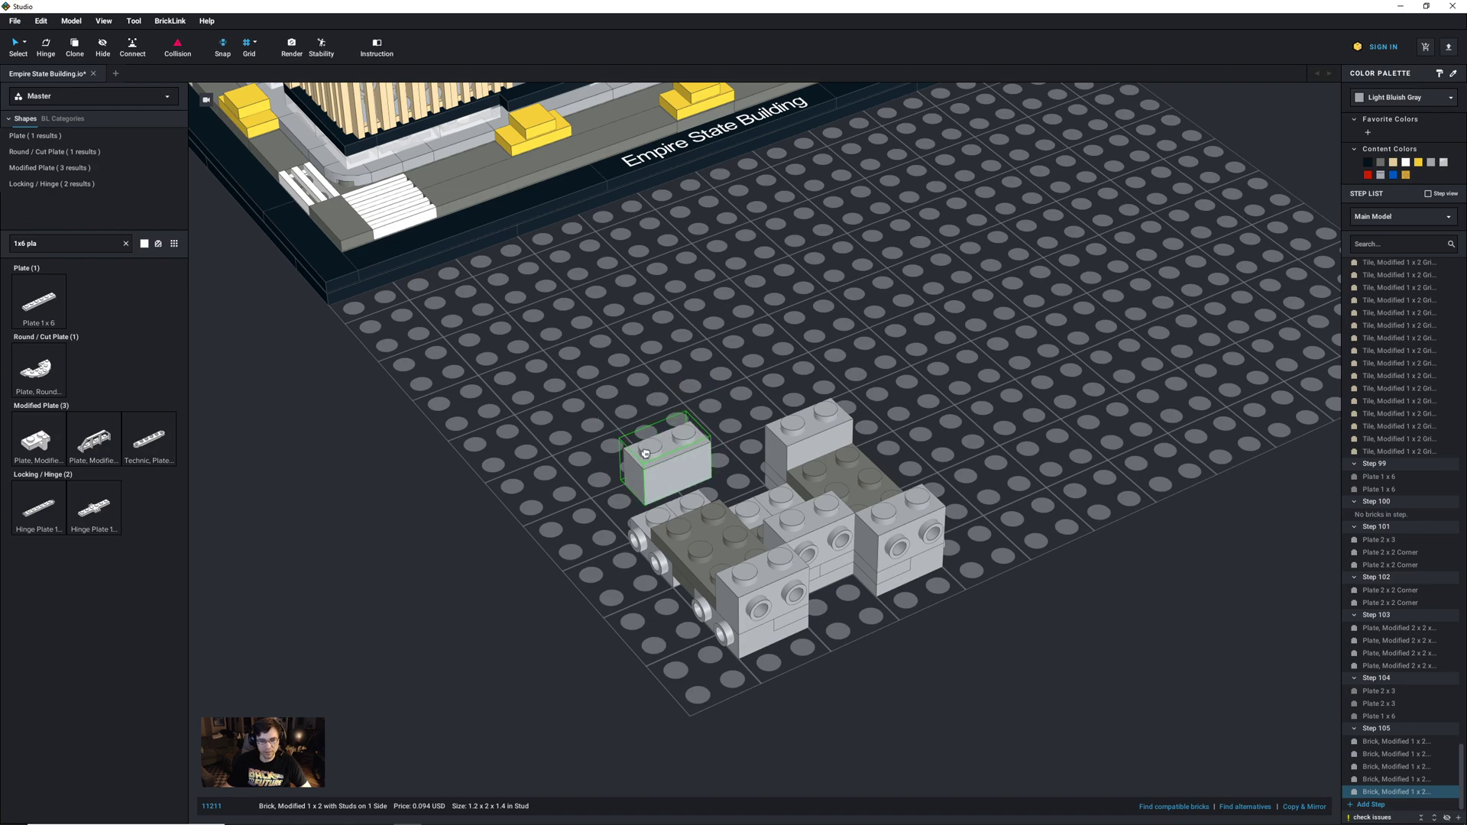
{"action": "left_click", "coordinate": [675, 491]}
{"action": "key", "text": "ctrl+v"}
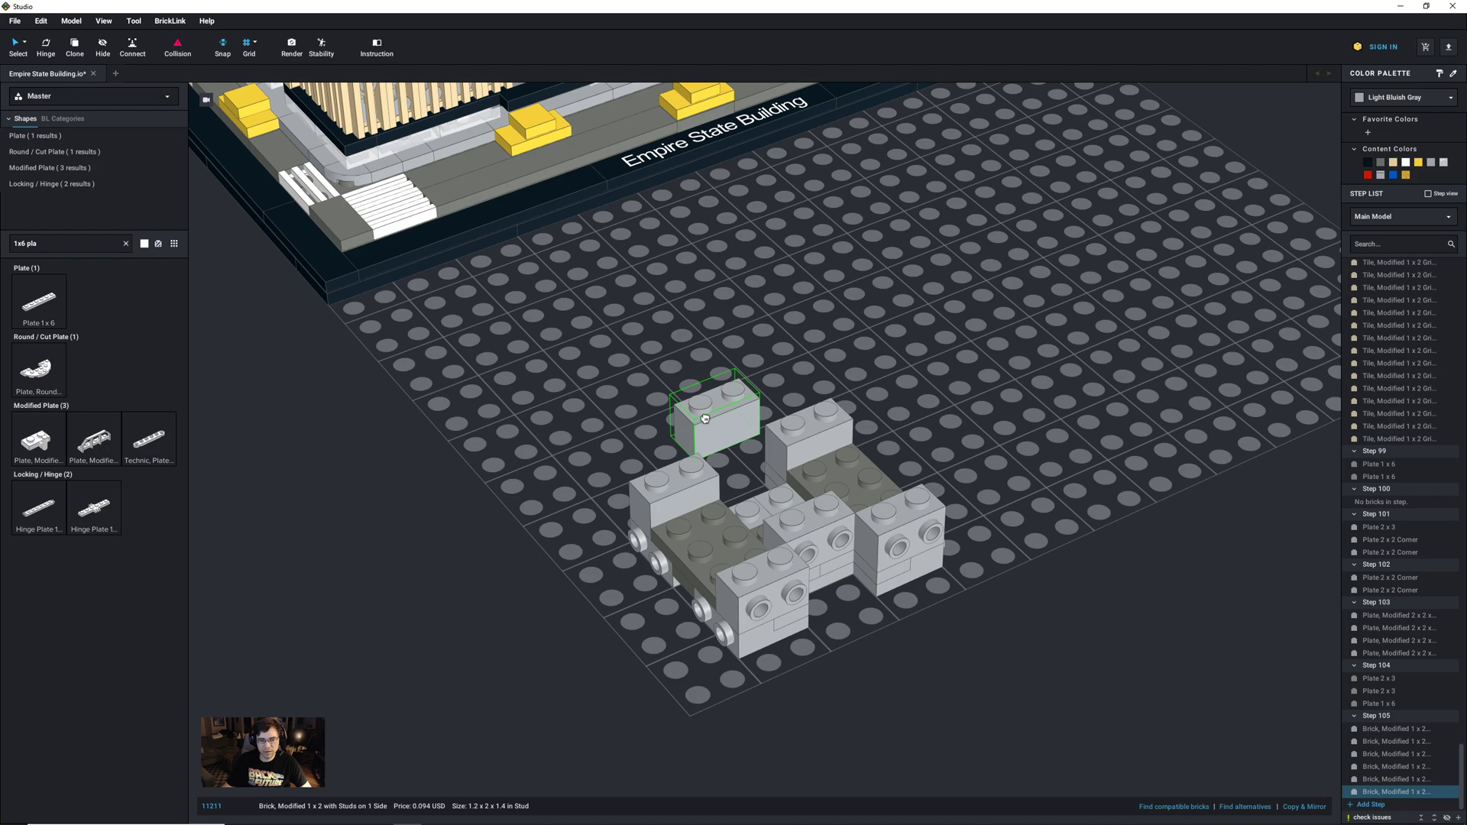
{"action": "left_click", "coordinate": [758, 482]}
{"action": "left_click", "coordinate": [952, 616]}
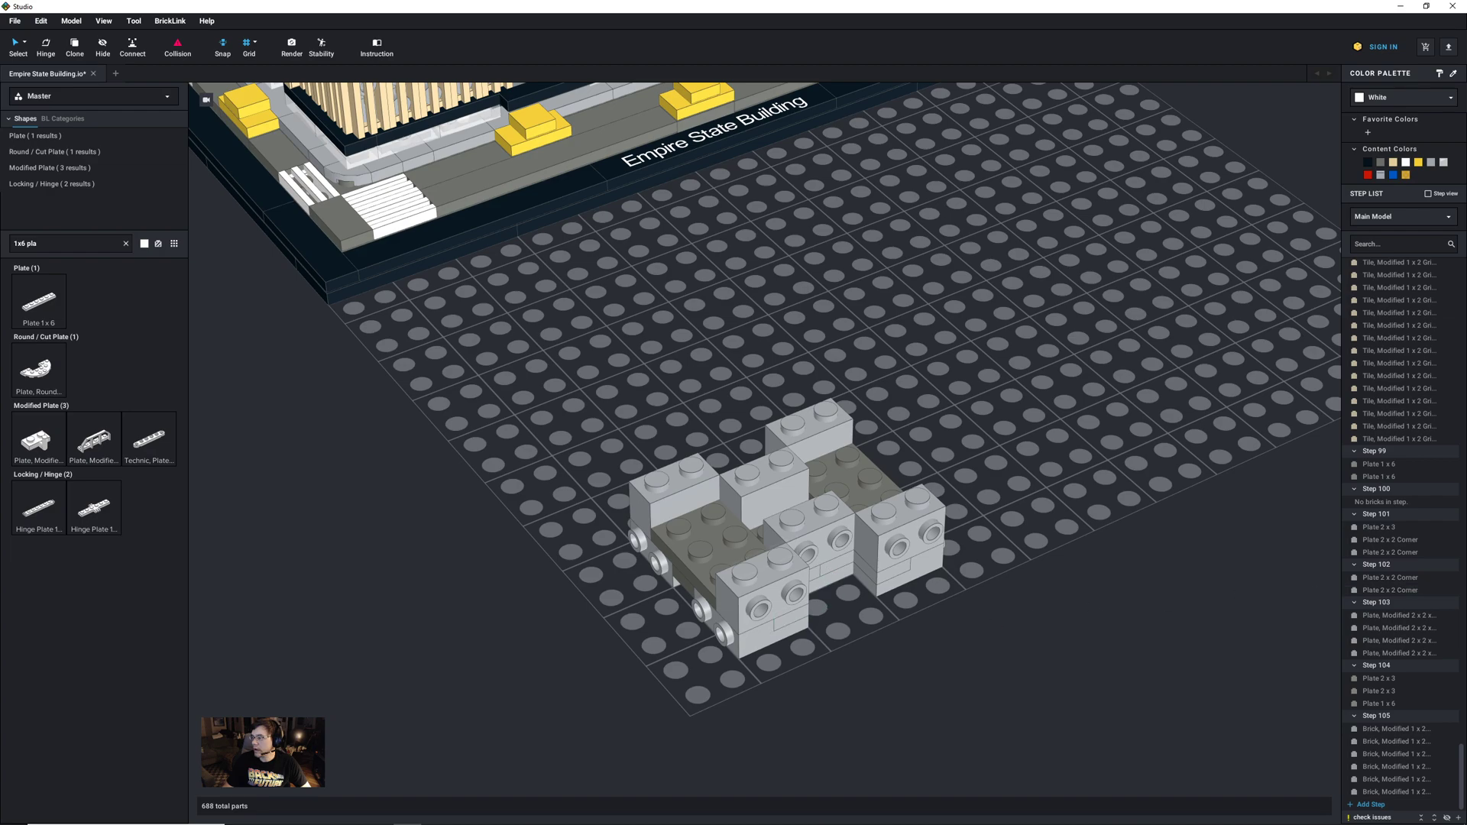
{"action": "left_click", "coordinate": [1368, 804]}
{"action": "middle_click_drag", "start_coordinate": [1061, 524], "coordinate": [1091, 712]}
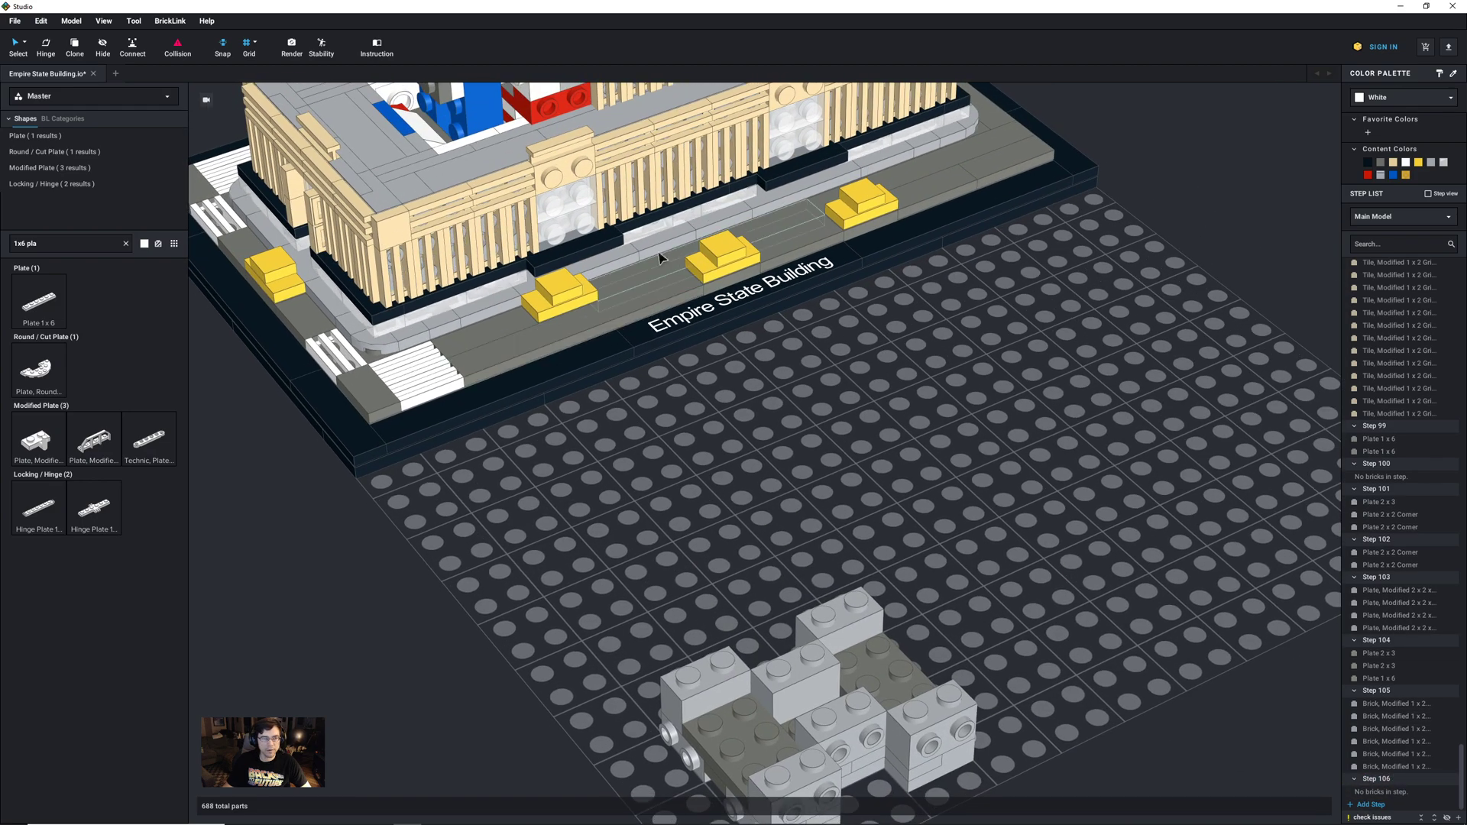
{"action": "left_click", "coordinate": [513, 236]}
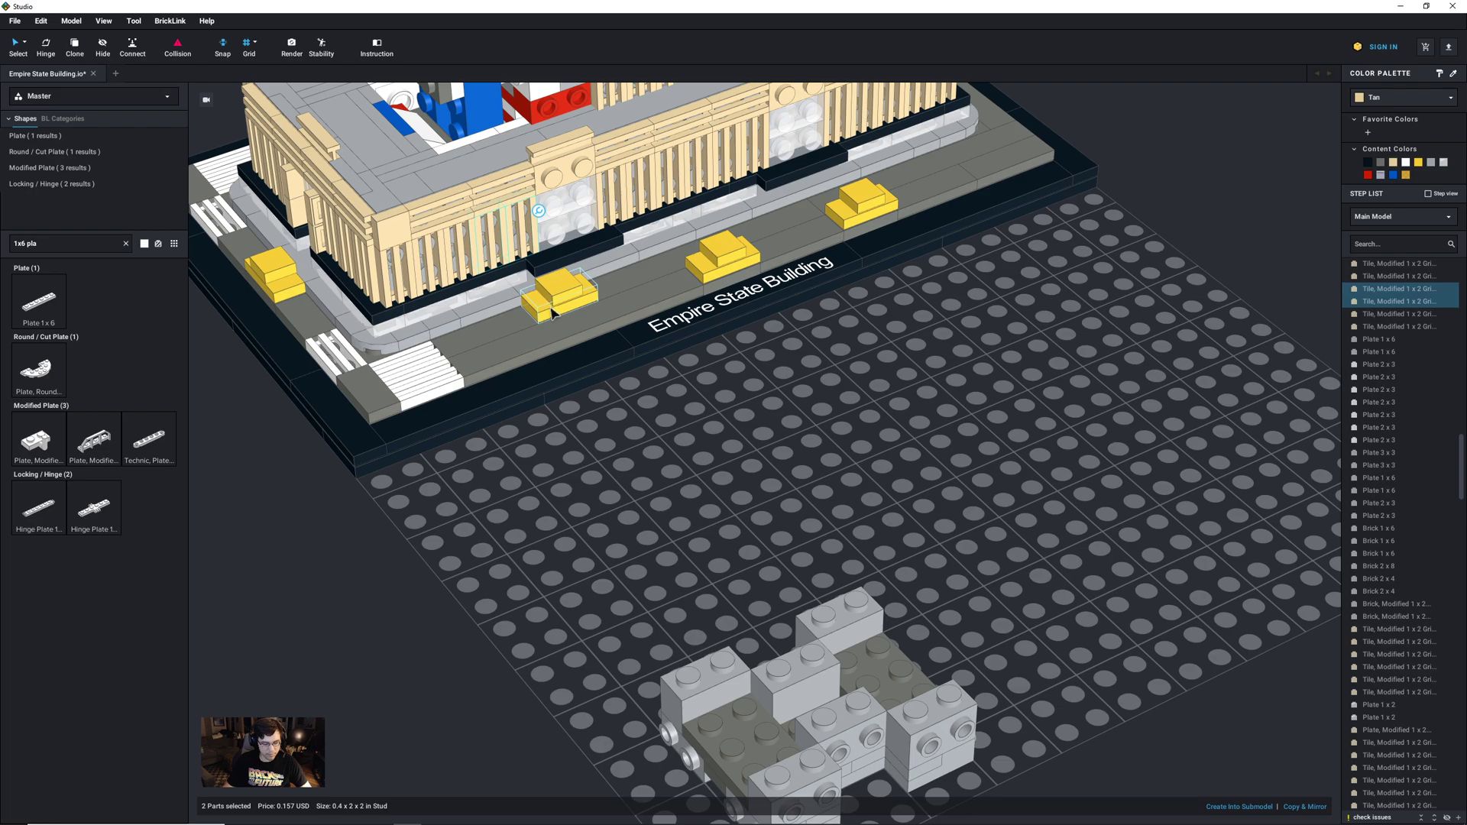
{"action": "key", "text": "ctrl+v"}
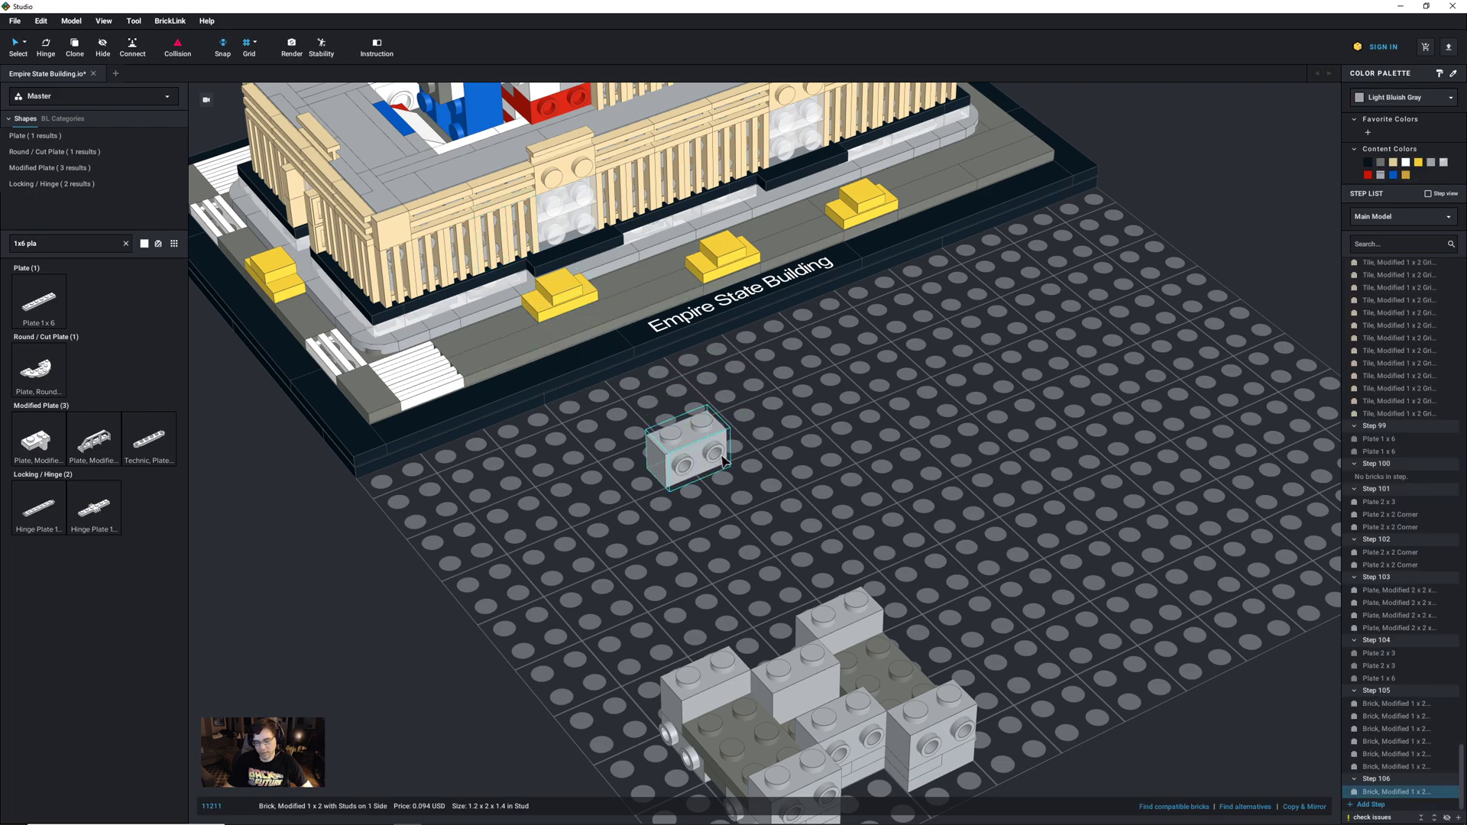
{"action": "key", "text": "Escape"}
Step: Copy a stacked pair of tan 1 x 2 grille tiles from the building's facade and attach it to the assembly's near right corner brick
{"action": "left_click", "coordinate": [508, 251]}
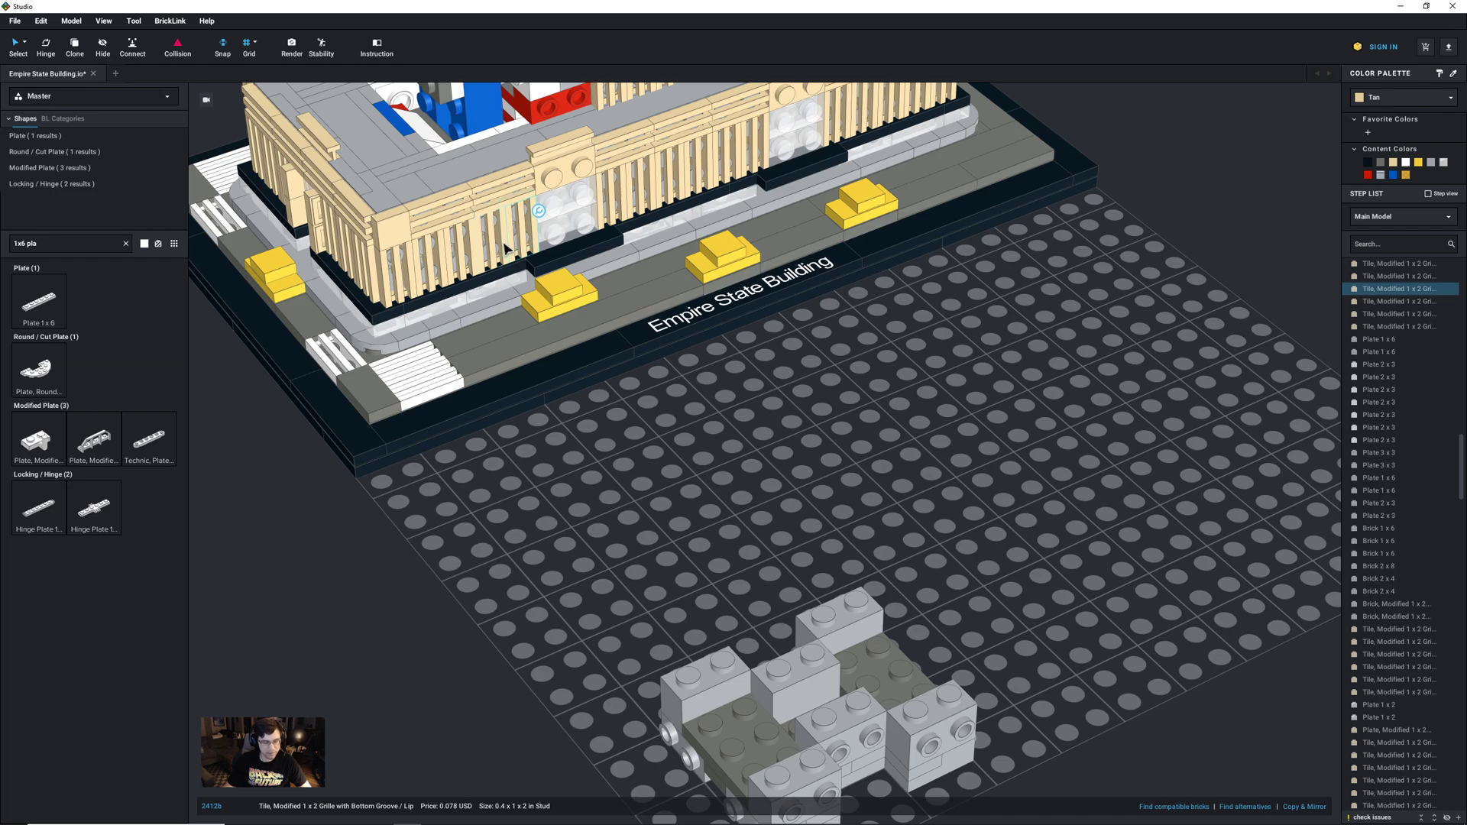
{"action": "left_click", "coordinate": [505, 244], "text": "ctrl"}
{"action": "key", "text": "ctrl+c"}
{"action": "key", "text": "ctrl+v"}
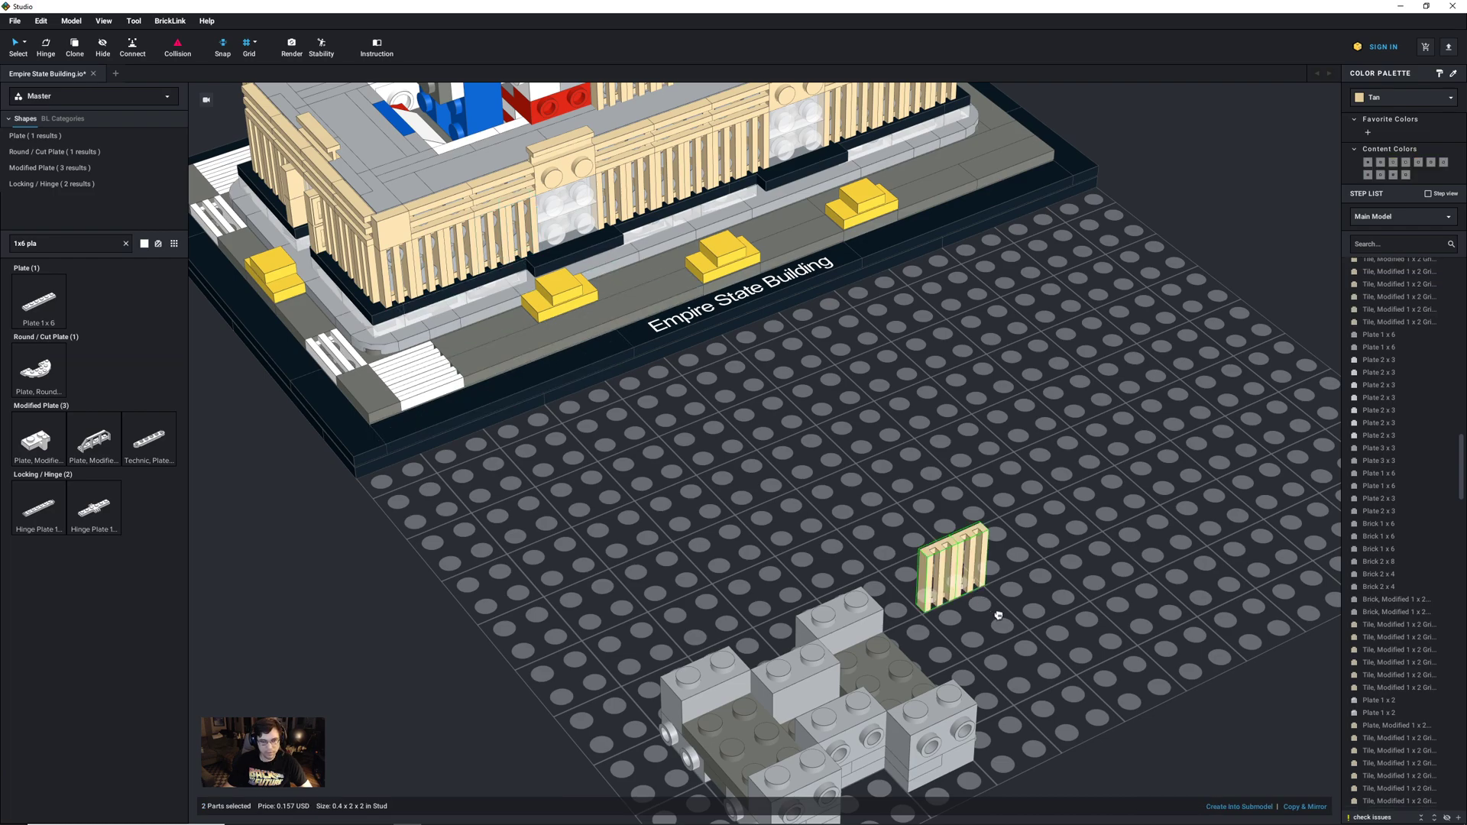
{"action": "left_click", "coordinate": [1083, 686]}
{"action": "middle_click_drag", "start_coordinate": [1078, 671], "coordinate": [1032, 611]}
{"action": "left_click_drag", "start_coordinate": [913, 490], "coordinate": [808, 538]}
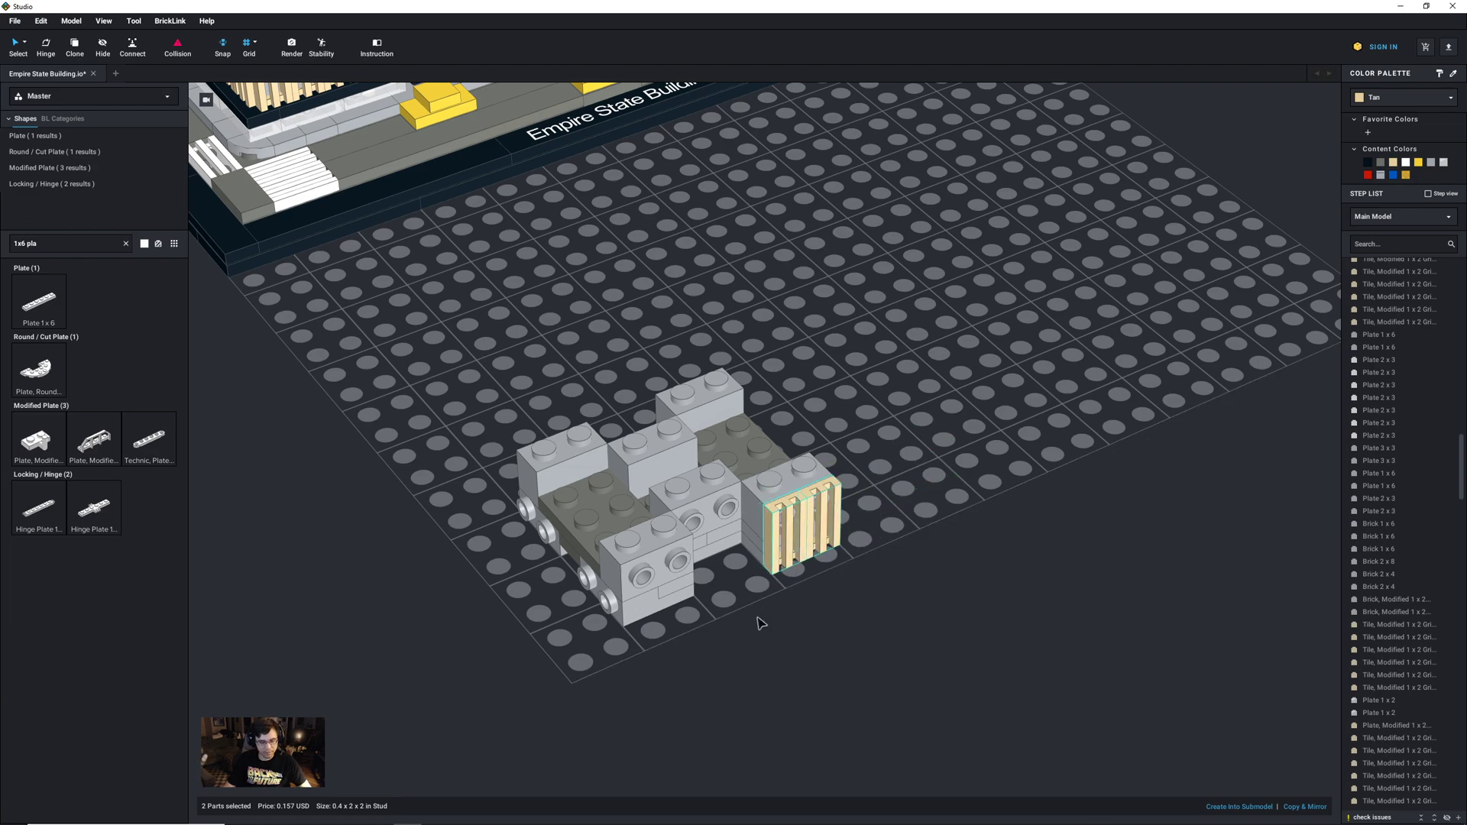
Step: Attach two more tan grille tile pairs, one to the near left corner brick and one to the recessed middle brick
{"action": "key", "text": "ctrl+v"}
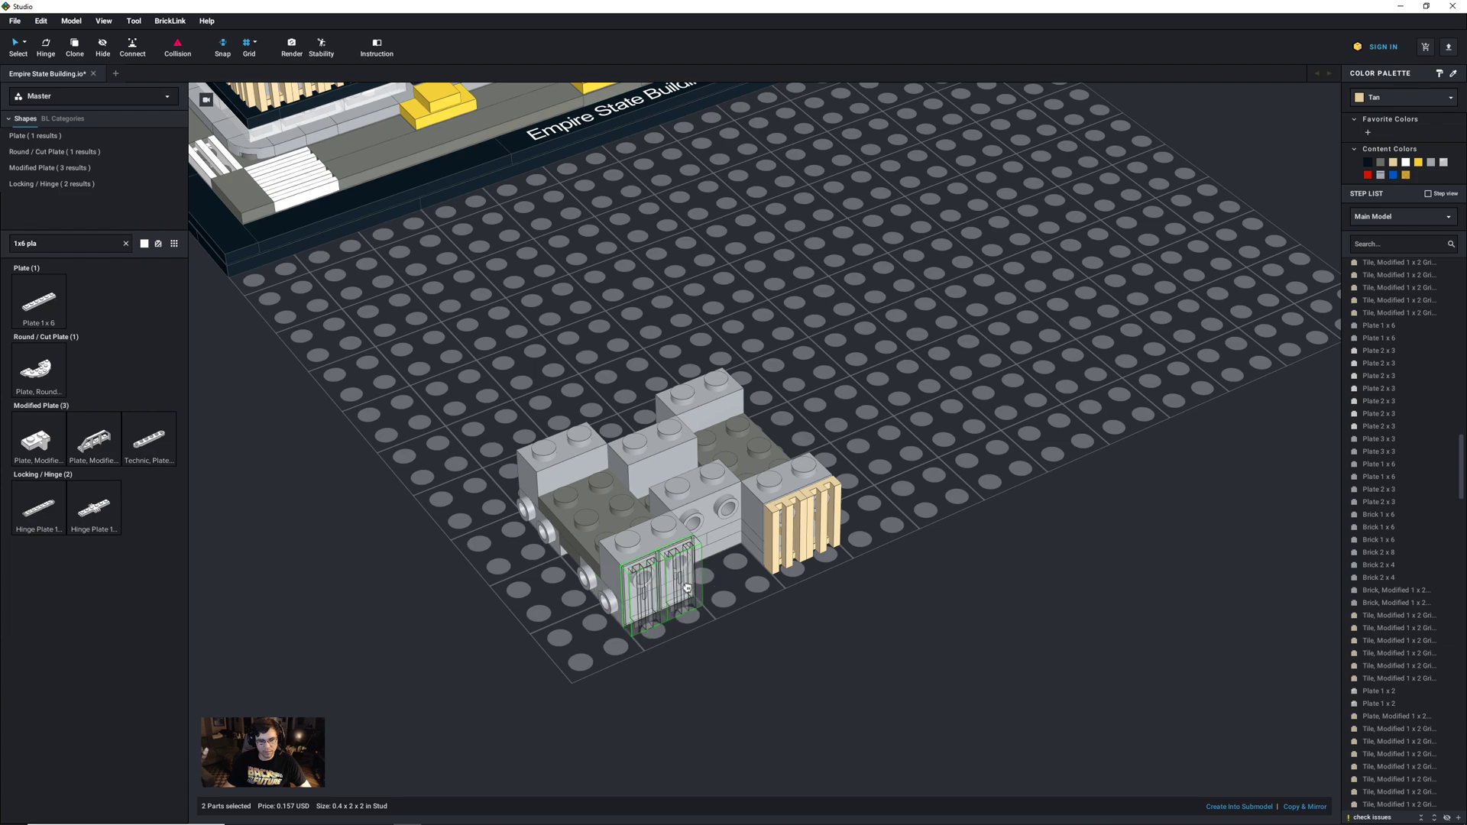
{"action": "left_click", "coordinate": [685, 586]}
{"action": "key", "text": "ctrl+v"}
{"action": "left_click", "coordinate": [735, 533]}
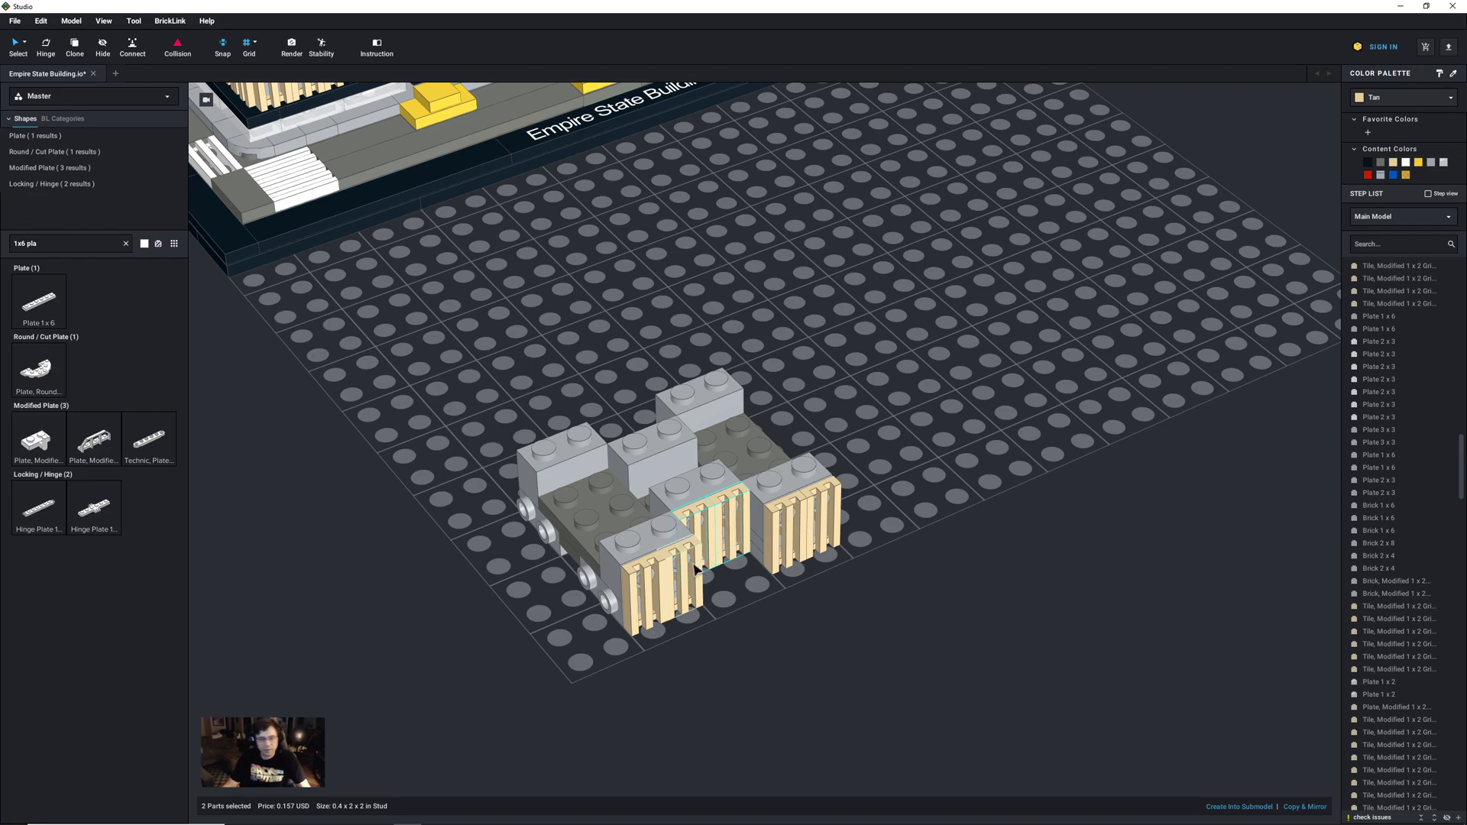
Step: Copy the three near-side grille tile pairs together, rotate the copies to face the opposite way, and attach them to the assembly's far side bricks
{"action": "left_click", "coordinate": [693, 549]}
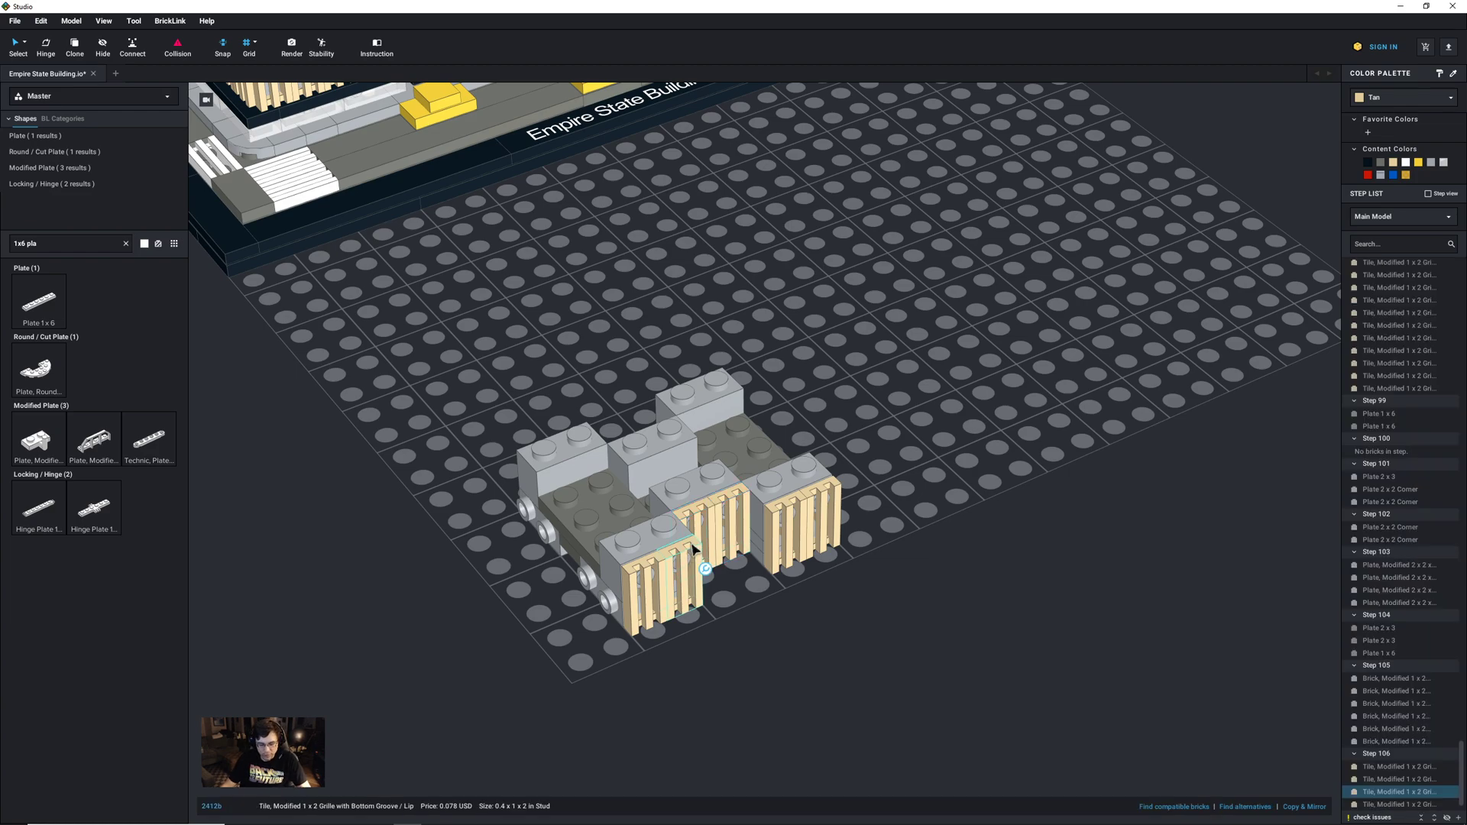
{"action": "left_click", "coordinate": [661, 561], "text": "ctrl"}
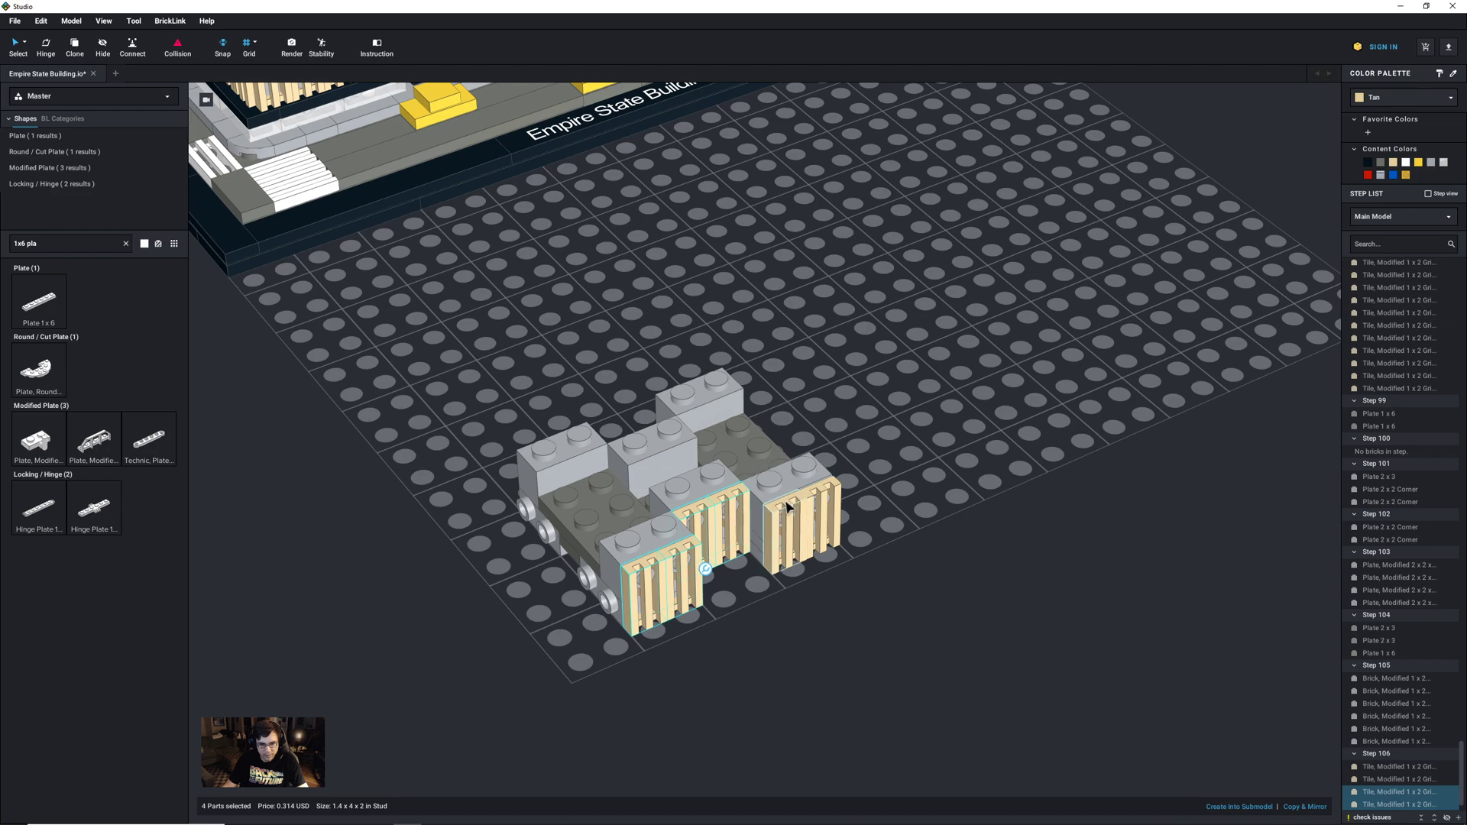
{"action": "left_click", "coordinate": [819, 496], "text": "ctrl"}
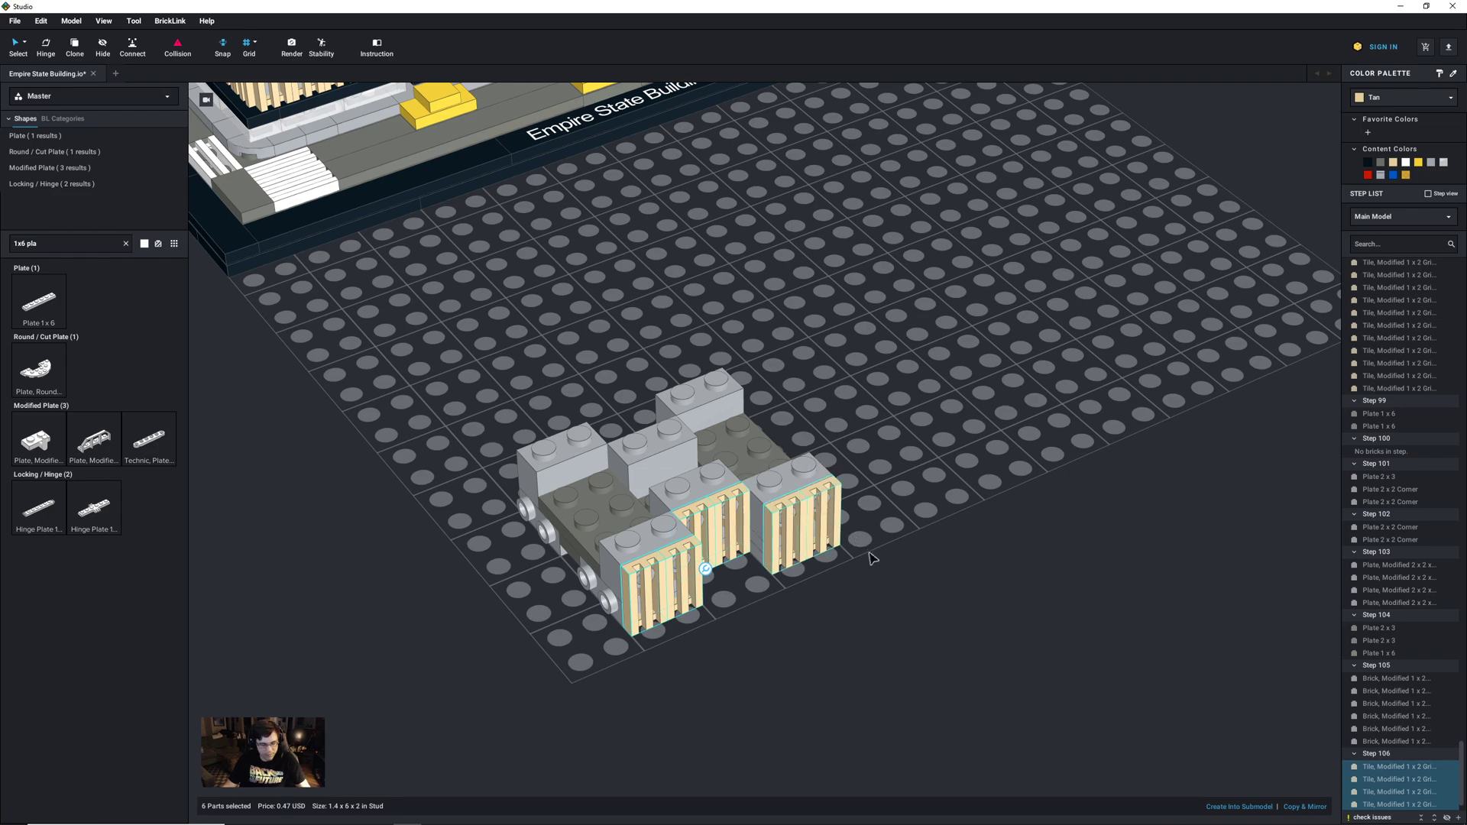
{"action": "key", "text": "ctrl+v"}
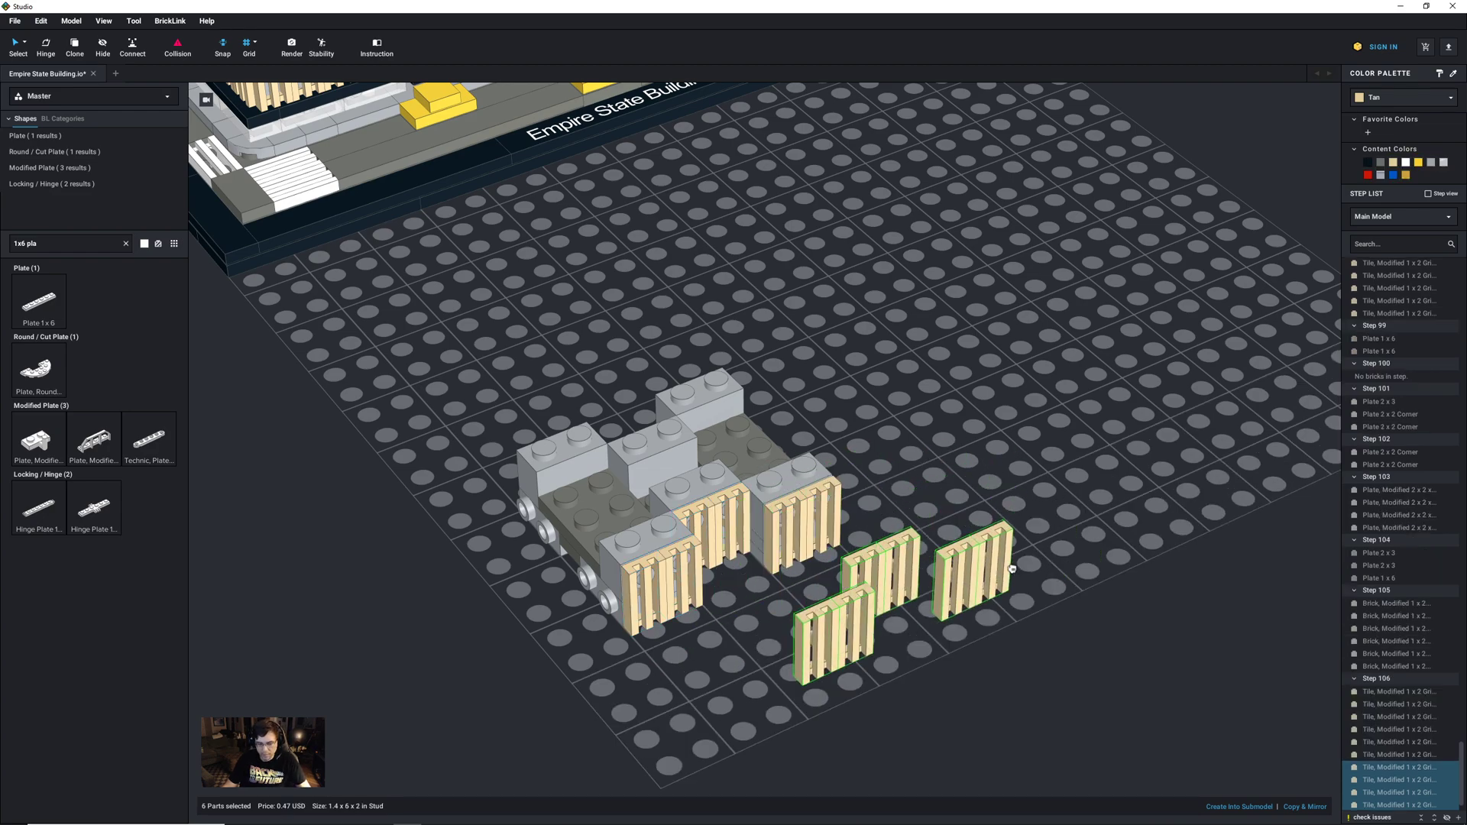
{"action": "key", "text": "Right"}
{"action": "key", "text": "Right"}
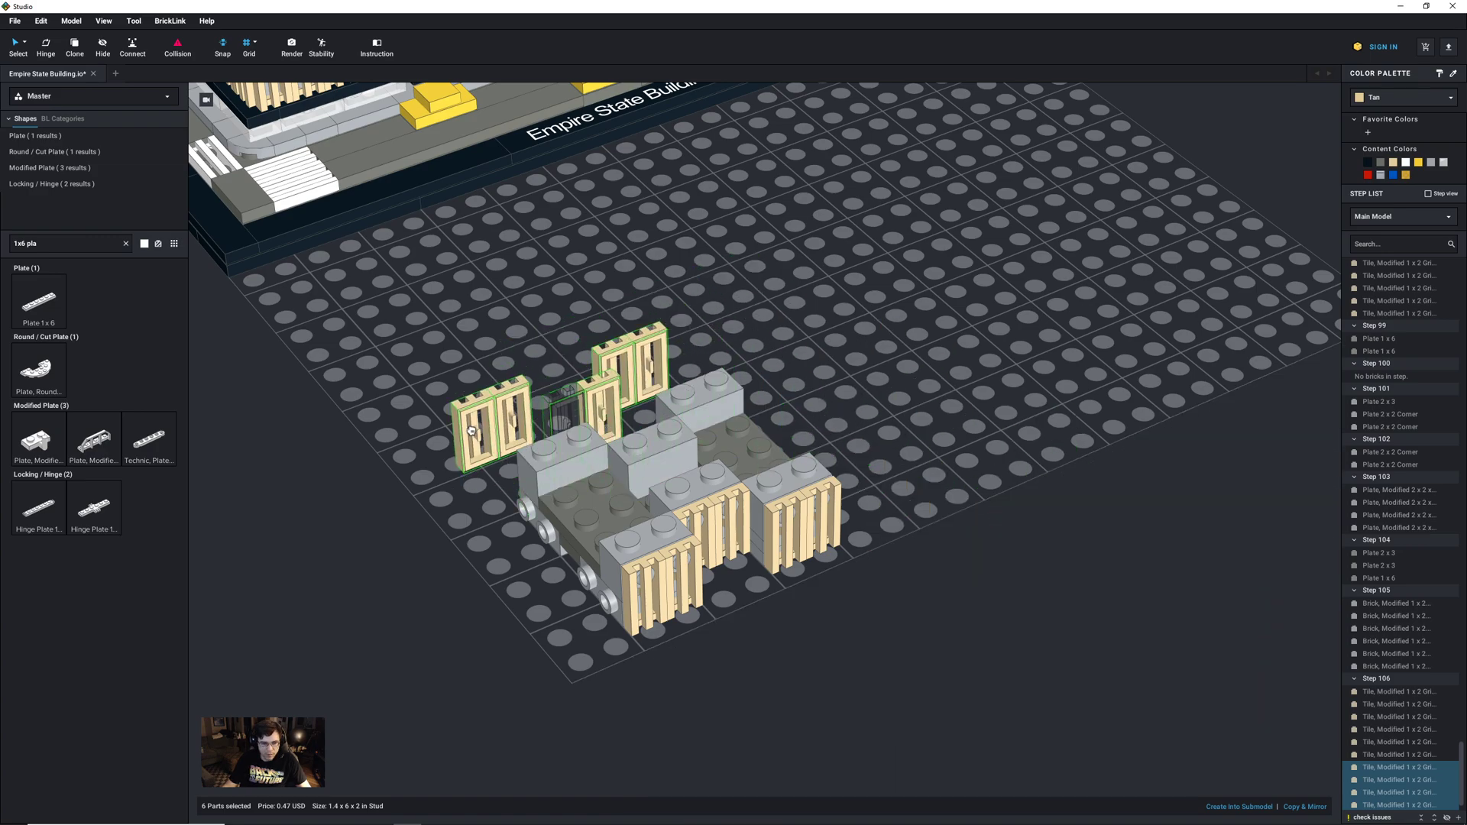
{"action": "left_click", "coordinate": [489, 420]}
{"action": "right_click_drag", "start_coordinate": [487, 513], "coordinate": [582, 533]}
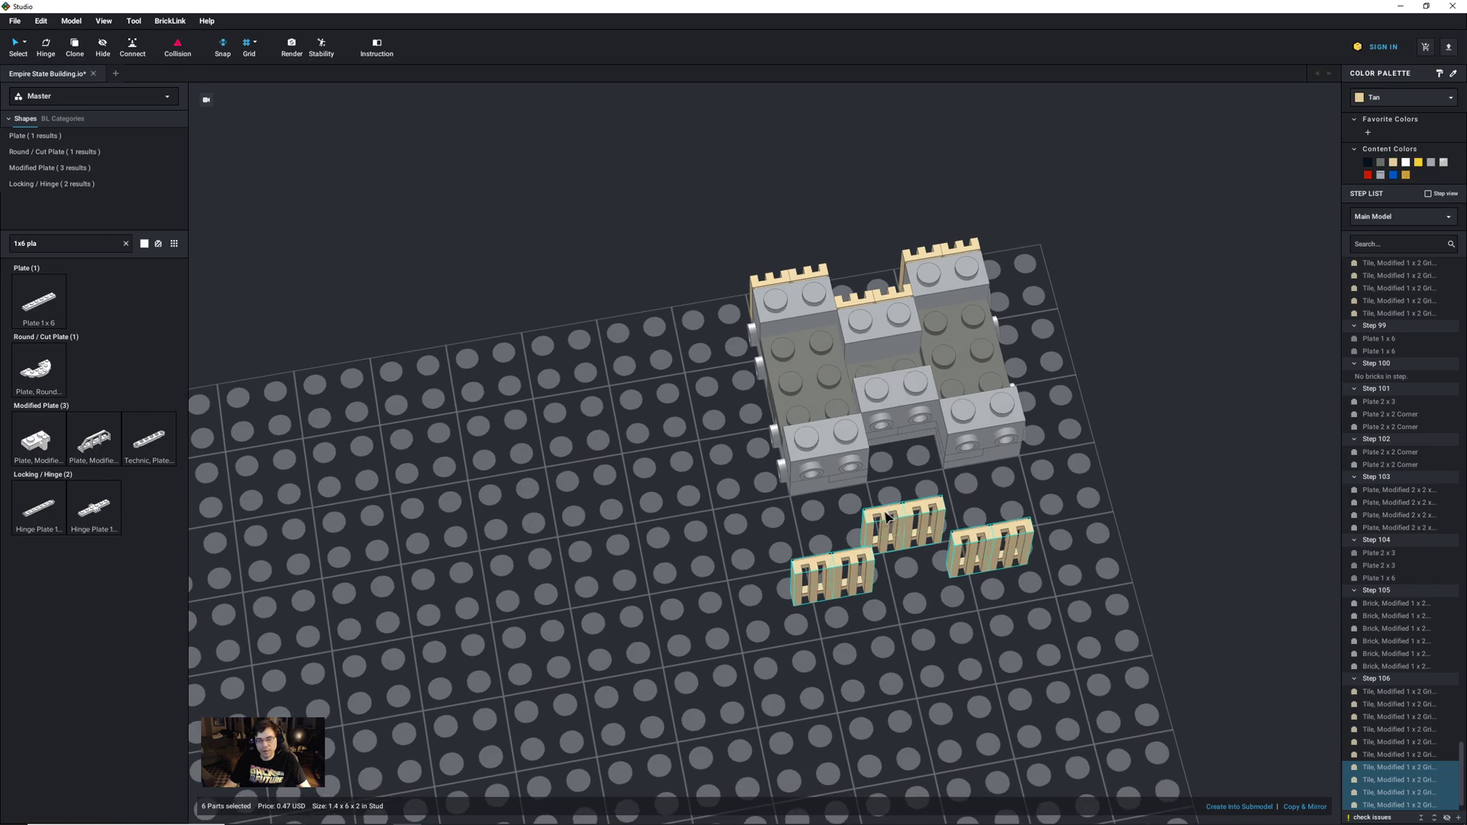
{"action": "left_click_drag", "start_coordinate": [913, 446], "coordinate": [906, 430]}
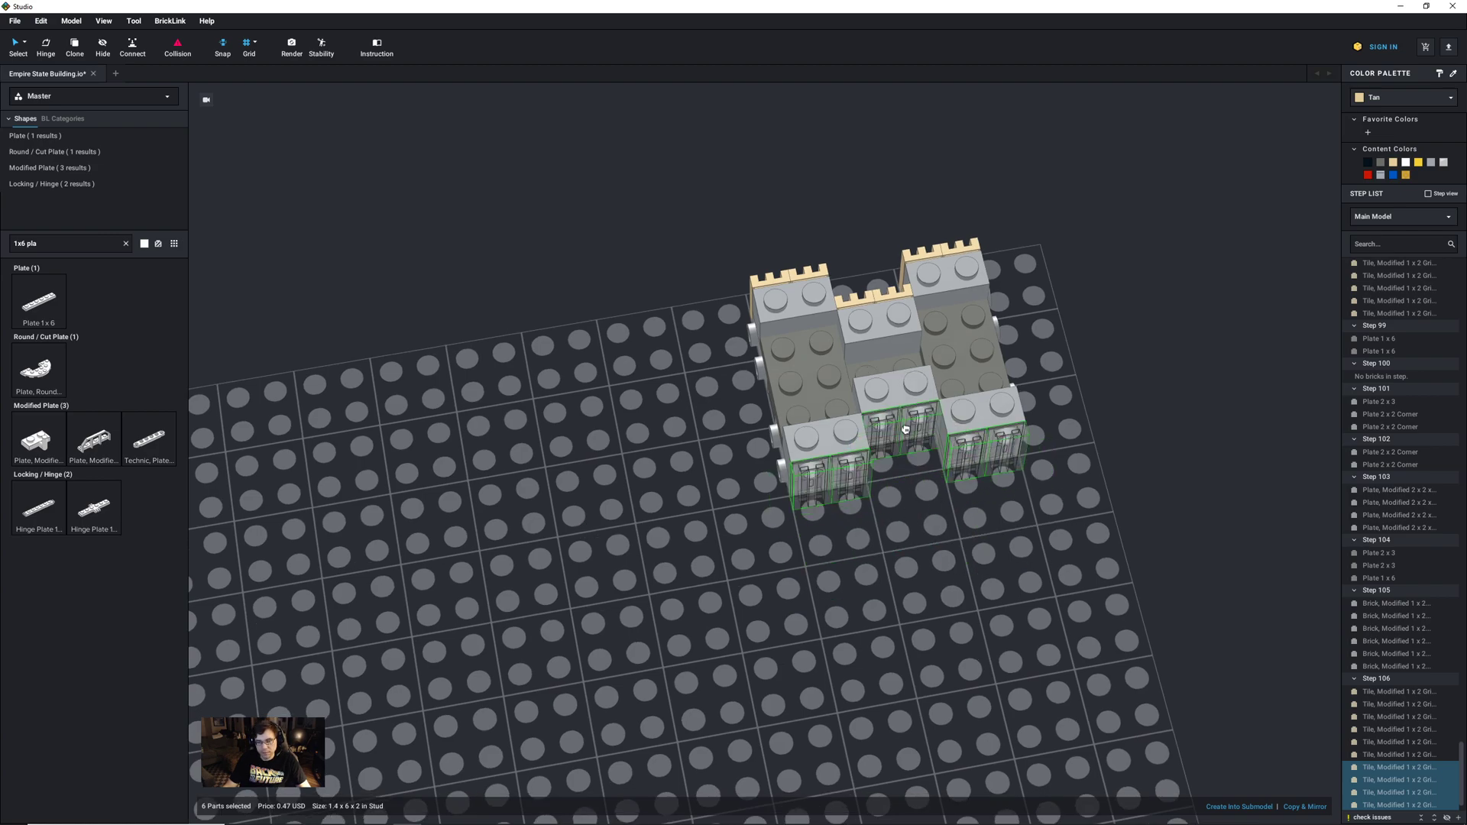
{"action": "key", "text": "Escape"}
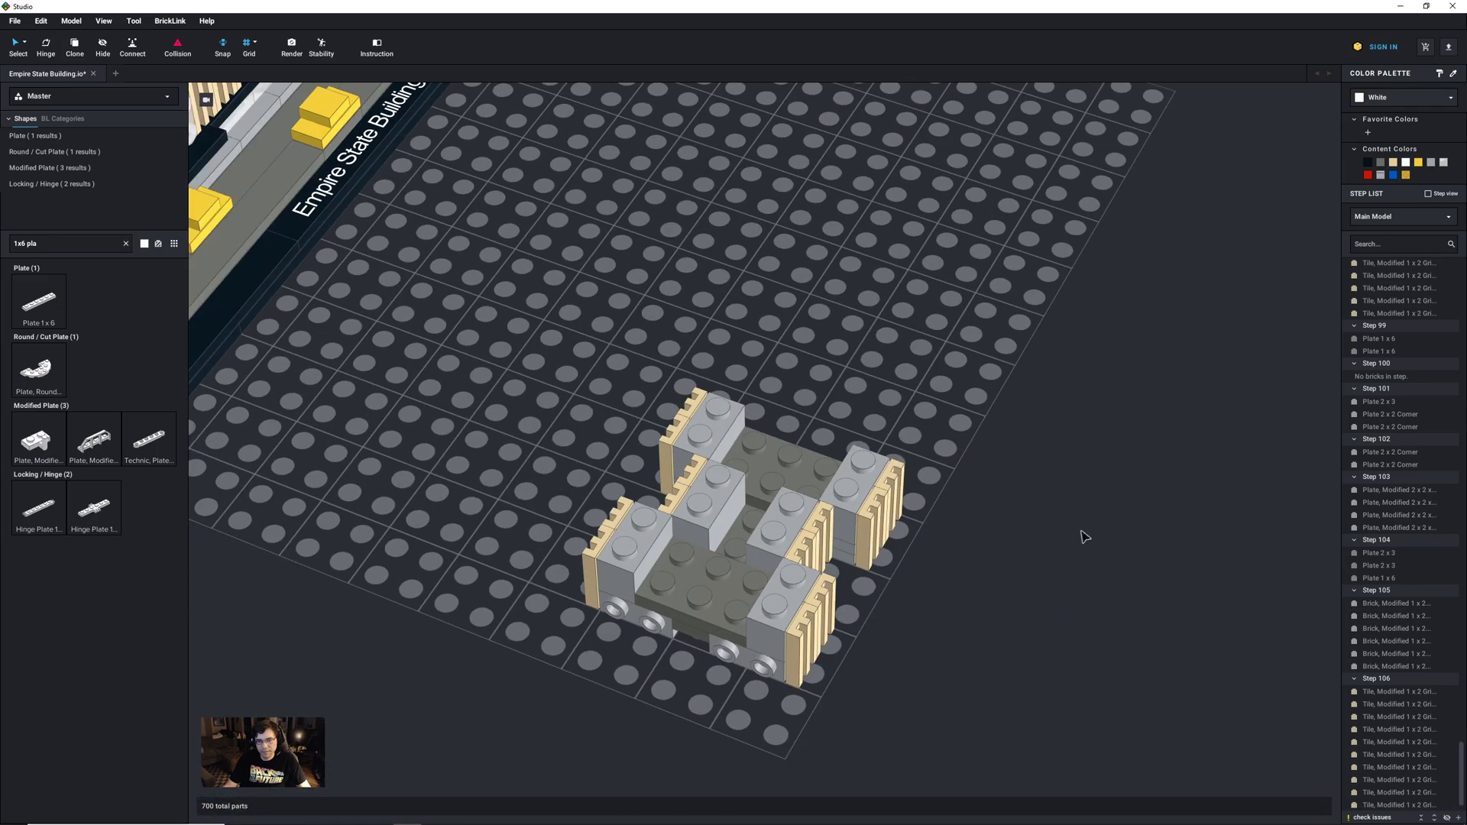
Step: Copy the dark gray group of two 2 x 3 plates and a 2 x 3 tile from the lower end of the tower's core
{"action": "left_click", "coordinate": [1414, 464]}
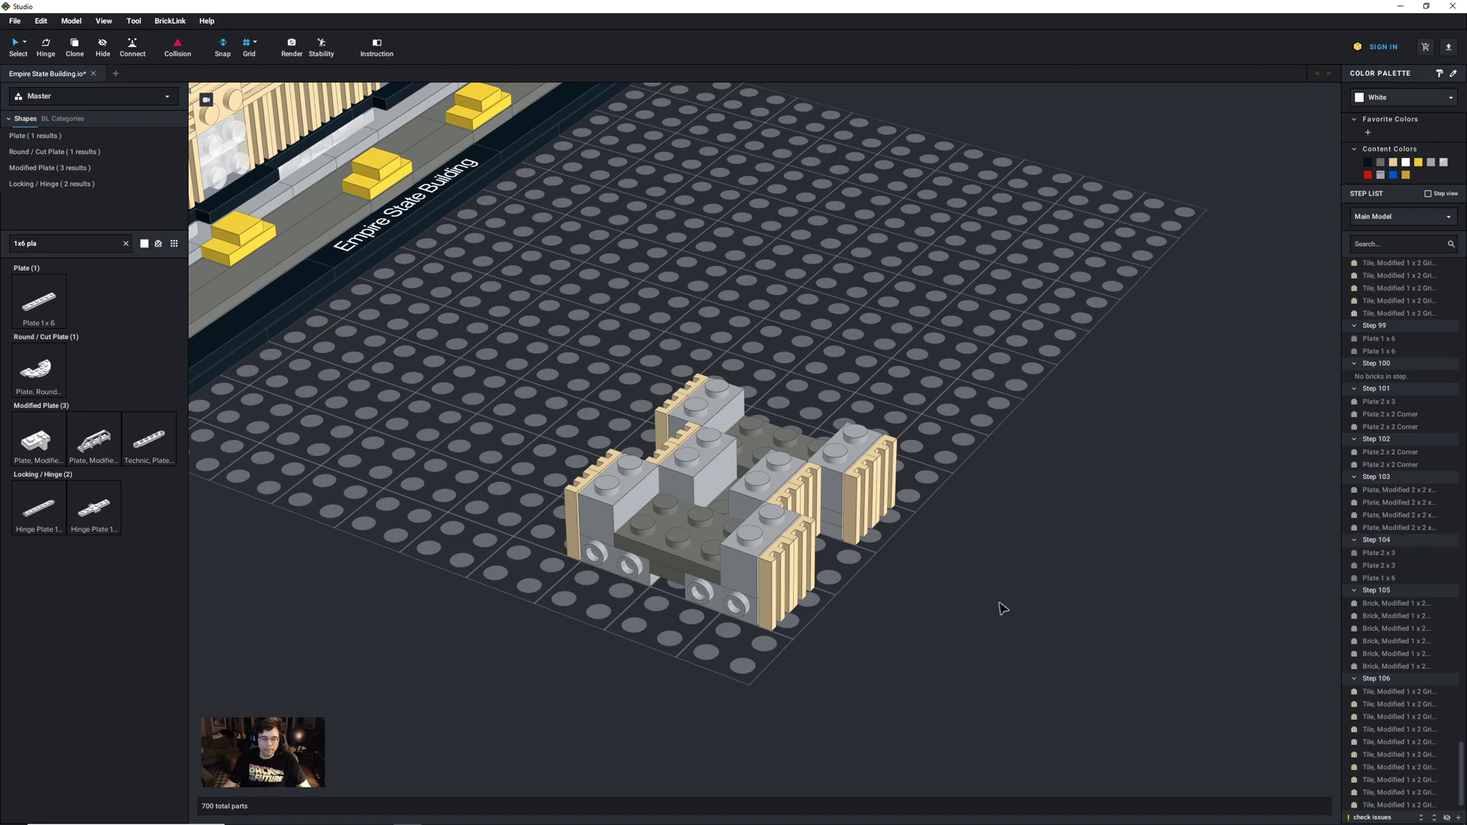
{"action": "right_click_drag", "start_coordinate": [999, 608], "coordinate": [986, 609]}
{"action": "middle_click_drag", "start_coordinate": [986, 609], "coordinate": [1047, 635]}
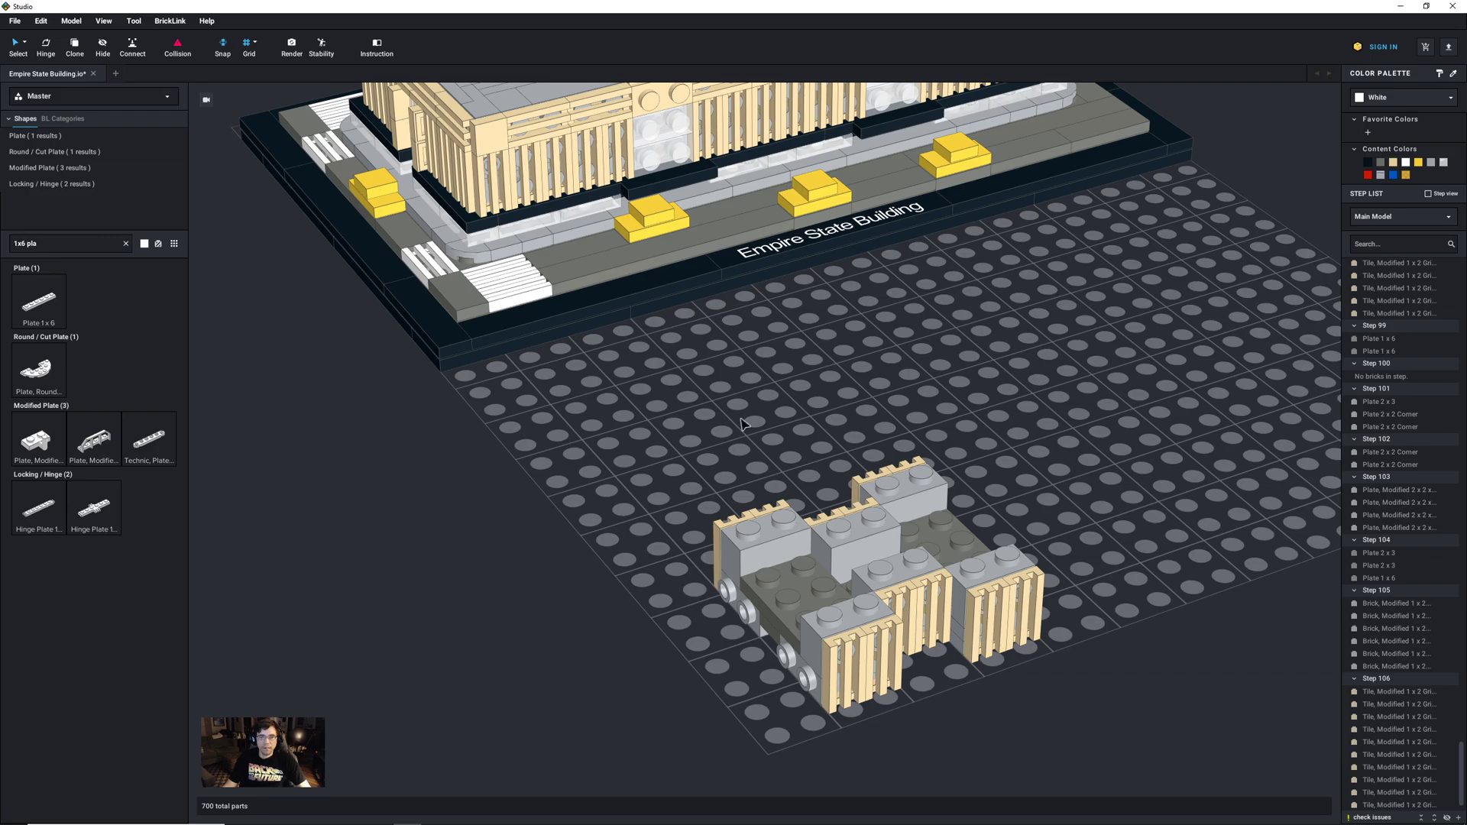
{"action": "scroll", "coordinate": [741, 424], "scroll_direction": "down", "scroll_amount": 3}
{"action": "right_click_drag", "start_coordinate": [730, 425], "coordinate": [981, 480]}
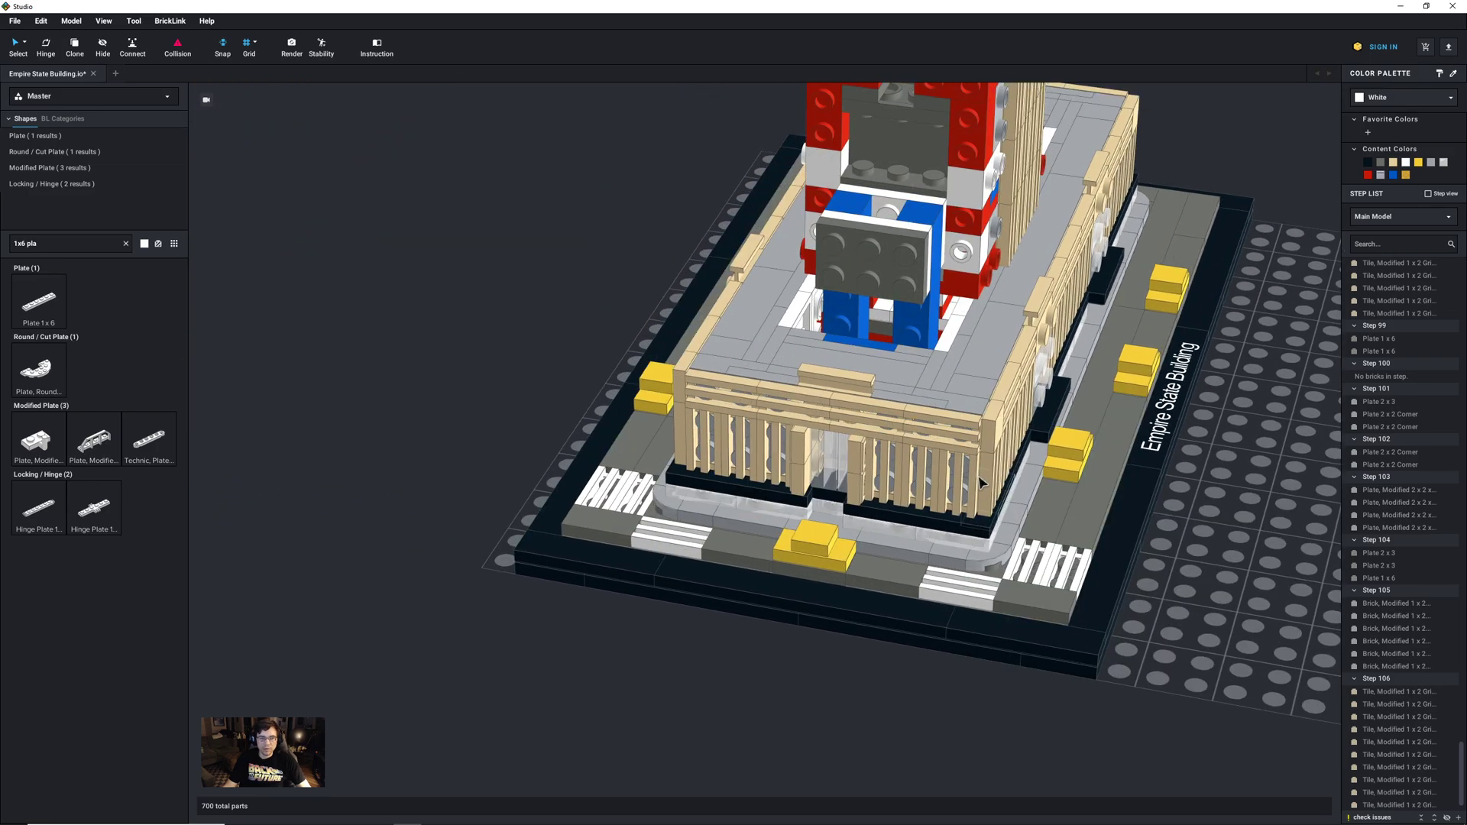
{"action": "scroll", "coordinate": [981, 480], "scroll_direction": "up", "scroll_amount": 5}
{"action": "left_click", "coordinate": [727, 403]}
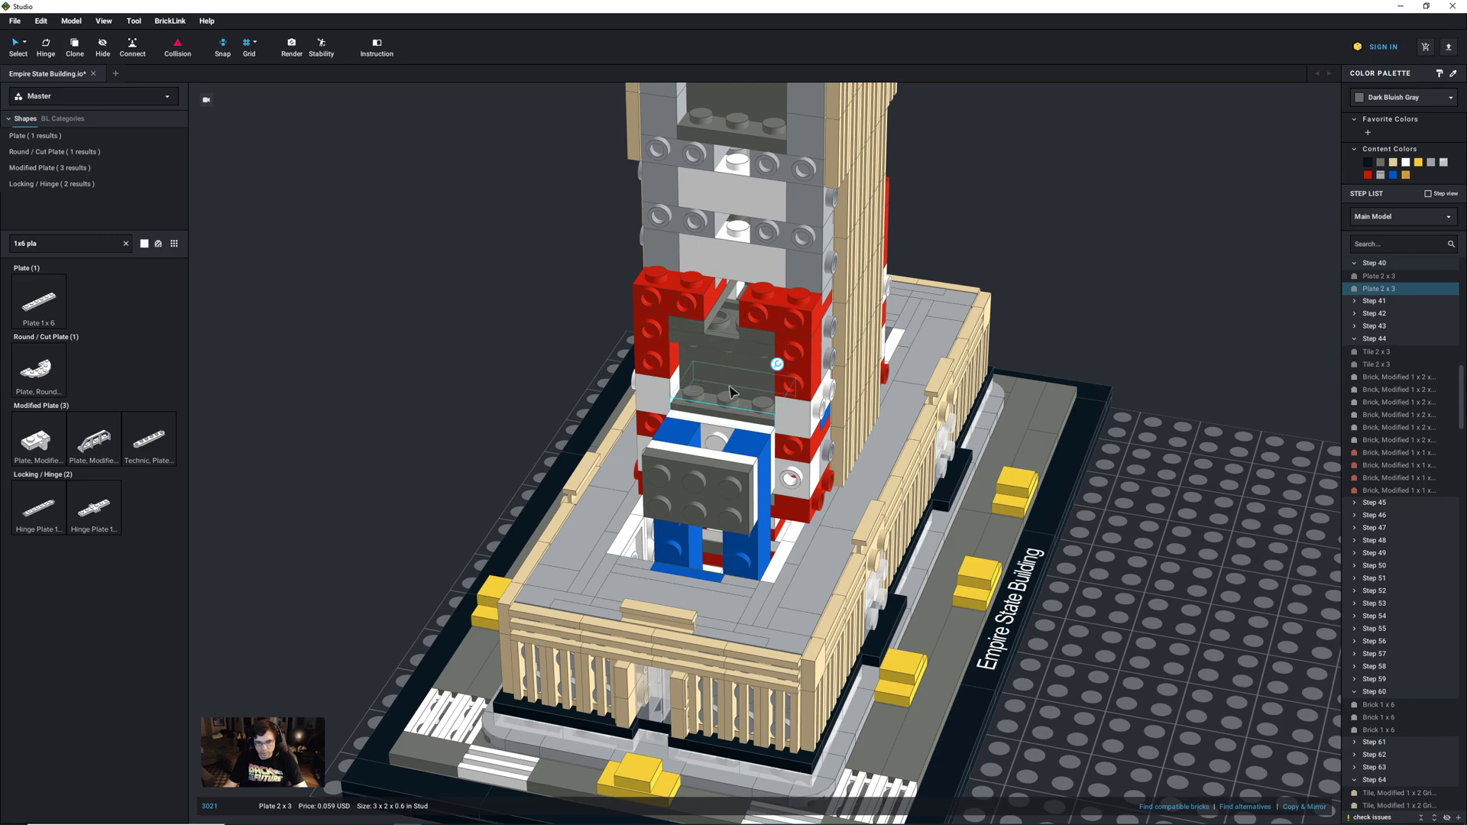
{"action": "left_click", "coordinate": [732, 348], "text": "shift"}
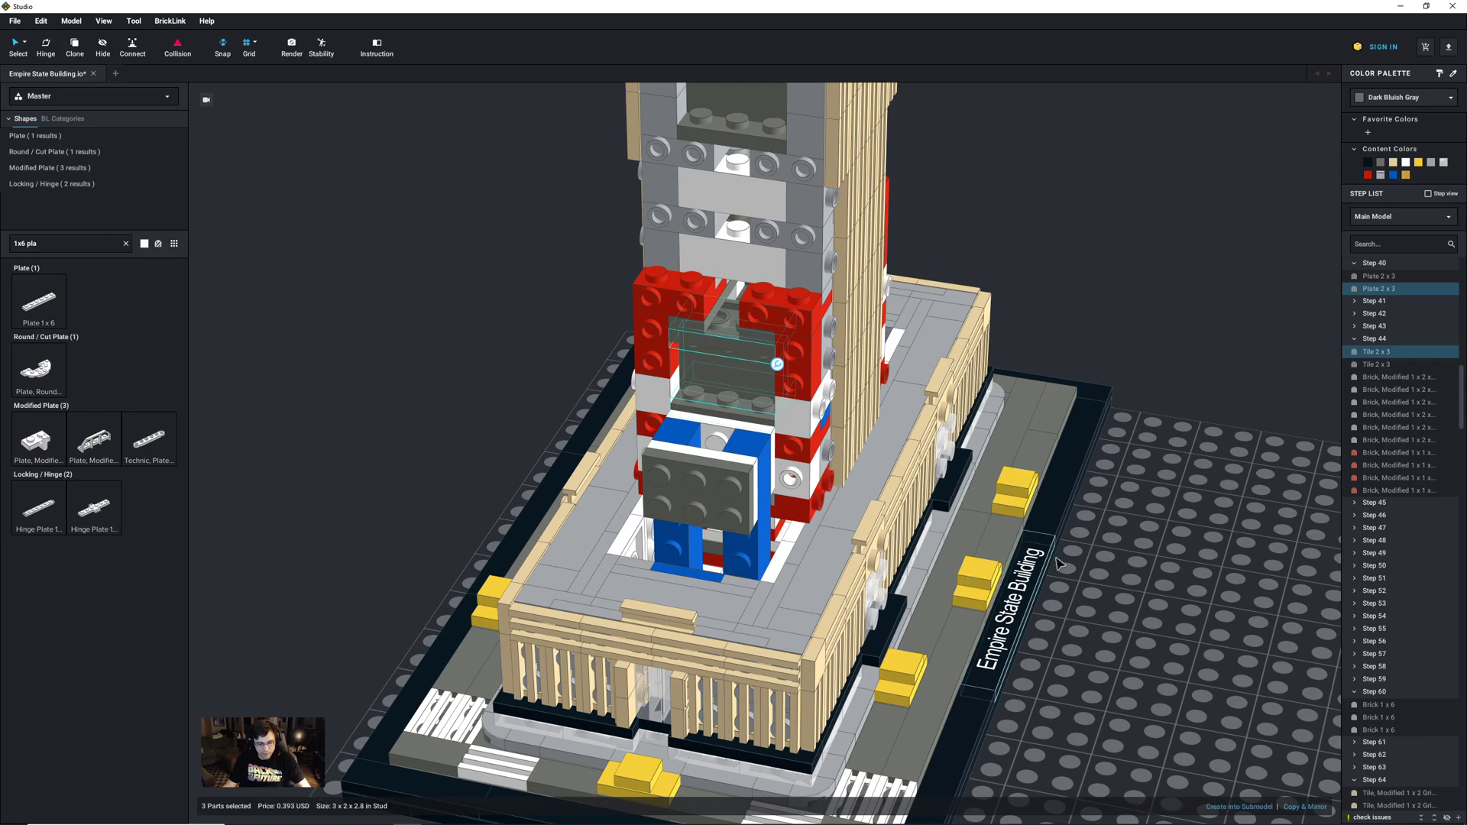
Step: Add a new building step at the end of the step list
{"action": "middle_click_drag", "start_coordinate": [1159, 655], "coordinate": [896, 557]}
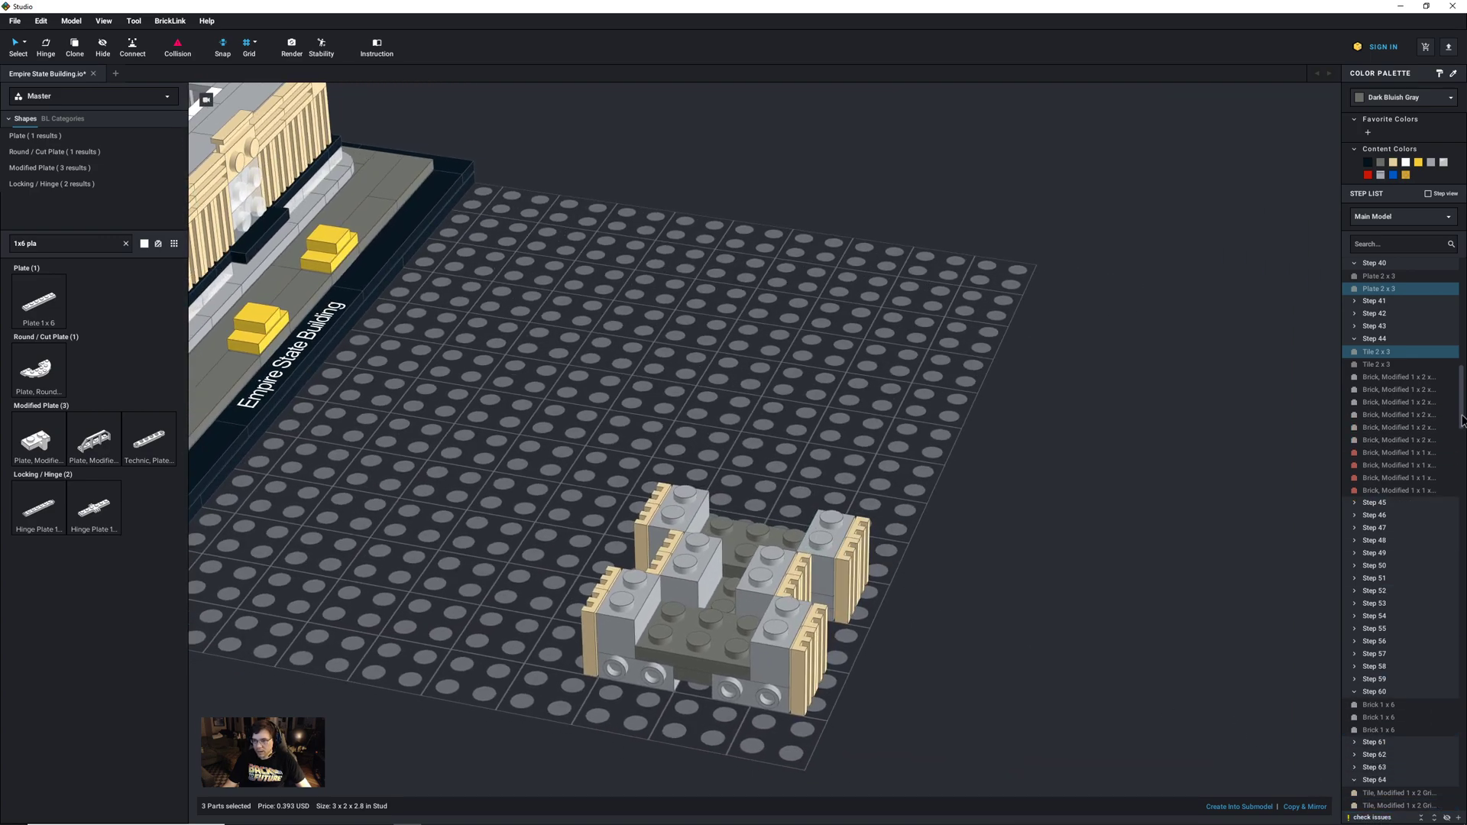
{"action": "scroll", "coordinate": [1436, 611], "scroll_direction": "down", "scroll_amount": 10}
{"action": "scroll", "coordinate": [1444, 573], "scroll_direction": "down", "scroll_amount": 7}
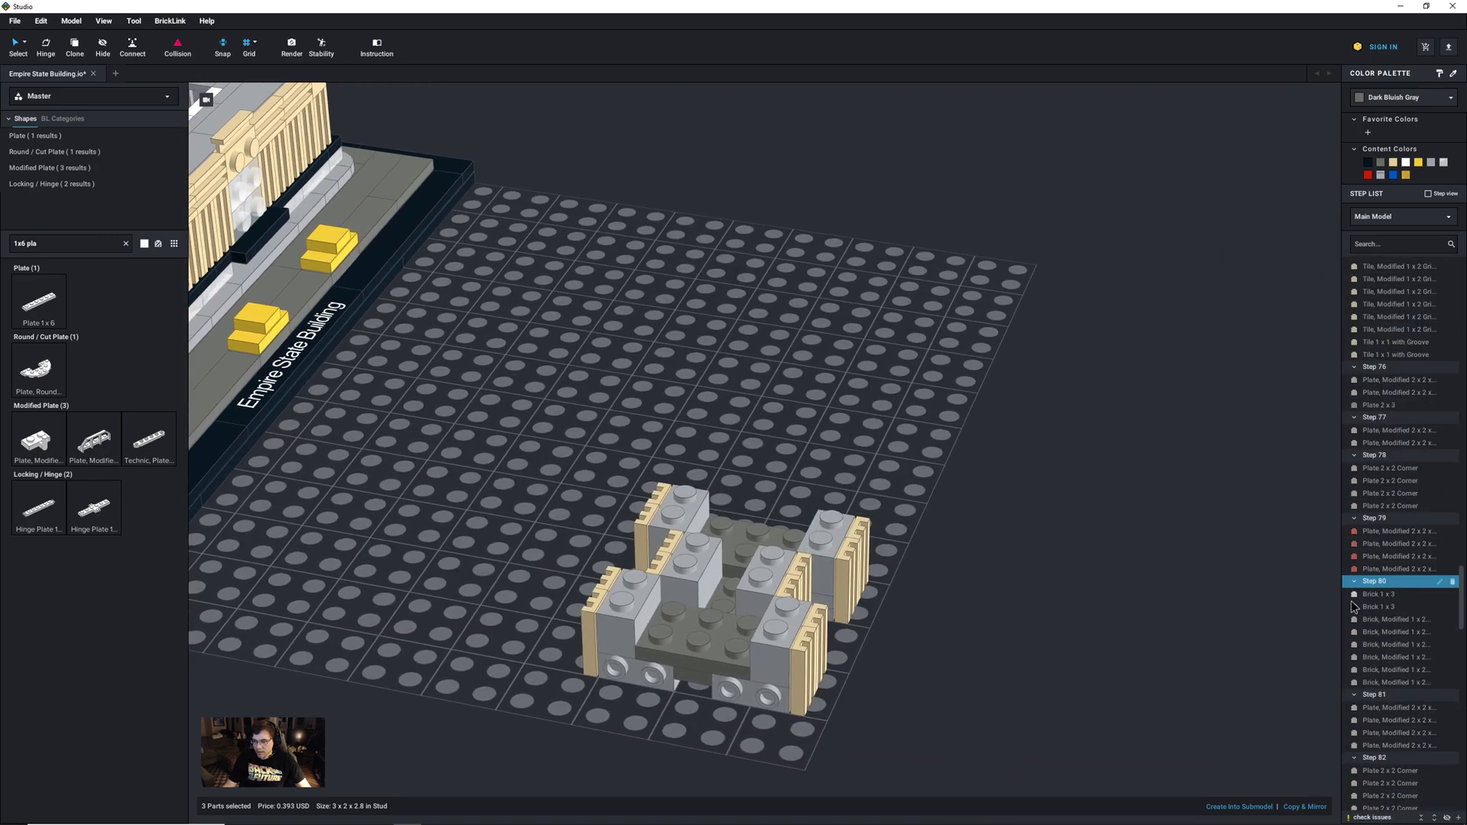
{"action": "scroll", "coordinate": [1439, 599], "scroll_direction": "down", "scroll_amount": 15}
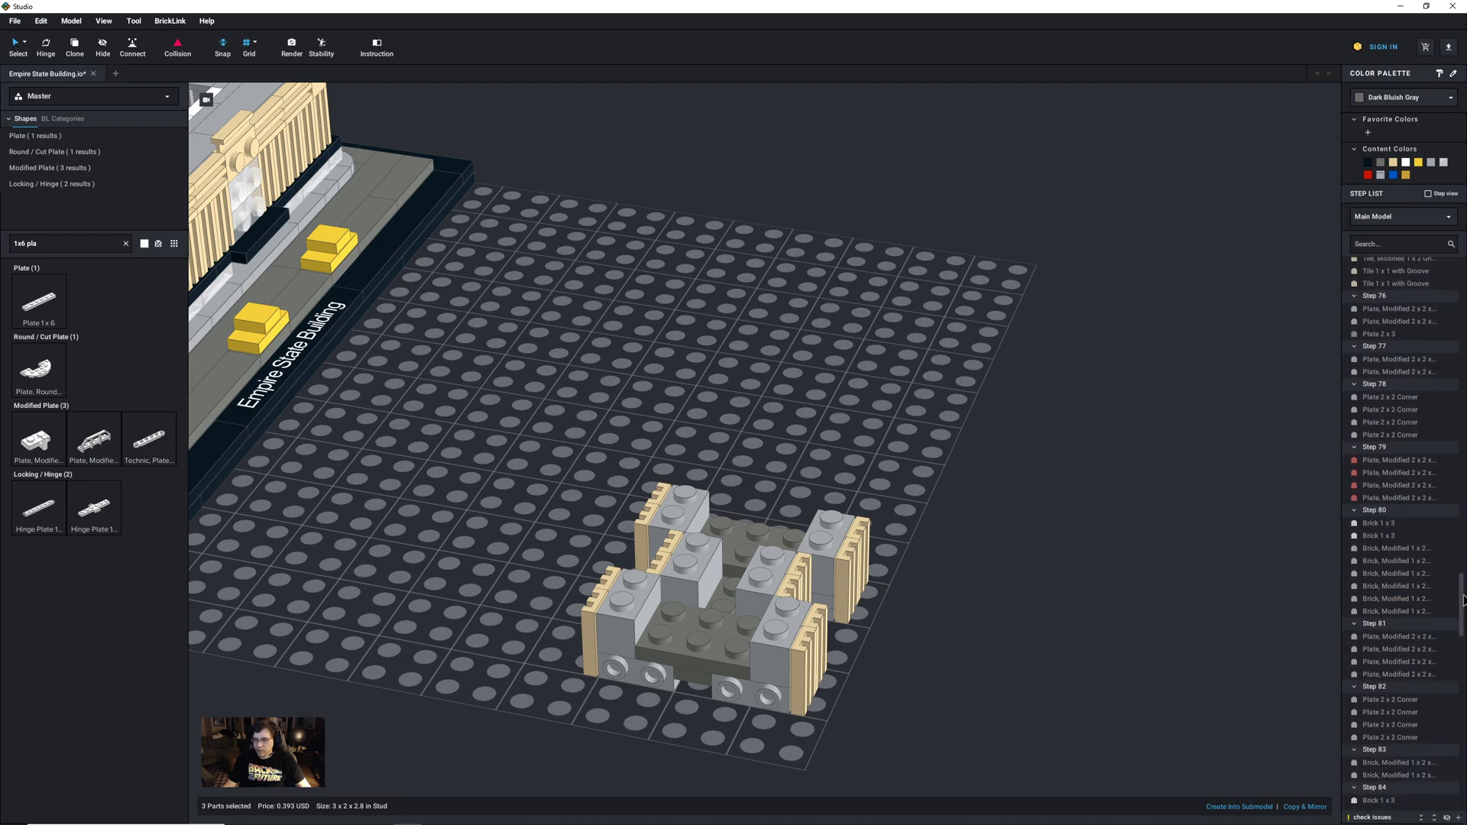
{"action": "left_click", "coordinate": [1371, 805]}
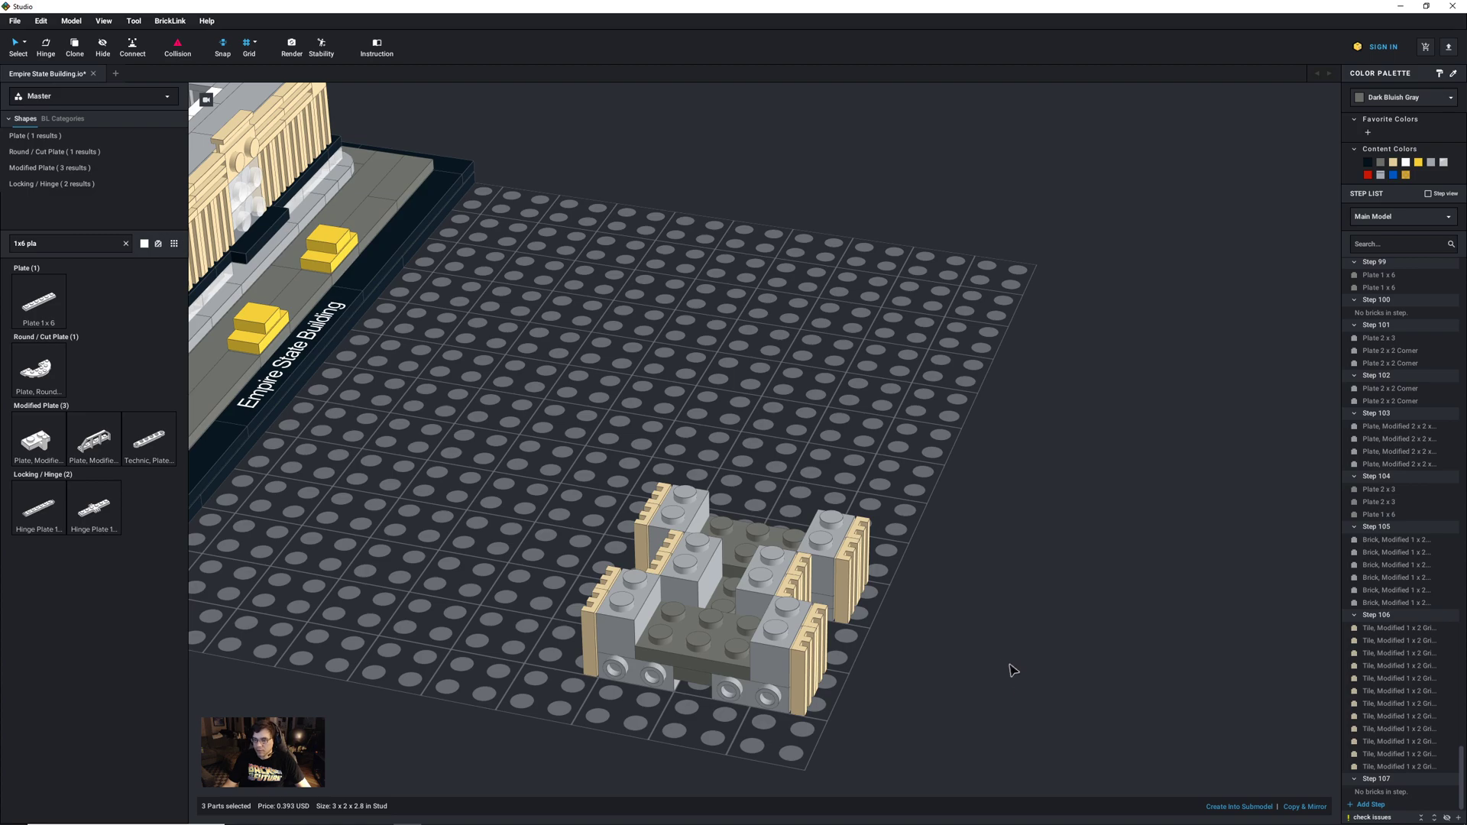
Step: Delete the two dark gray 2 x 3 plates from the ends of the assembly
{"action": "right_click_drag", "start_coordinate": [1012, 674], "coordinate": [964, 674]}
{"action": "left_click", "coordinate": [626, 570]}
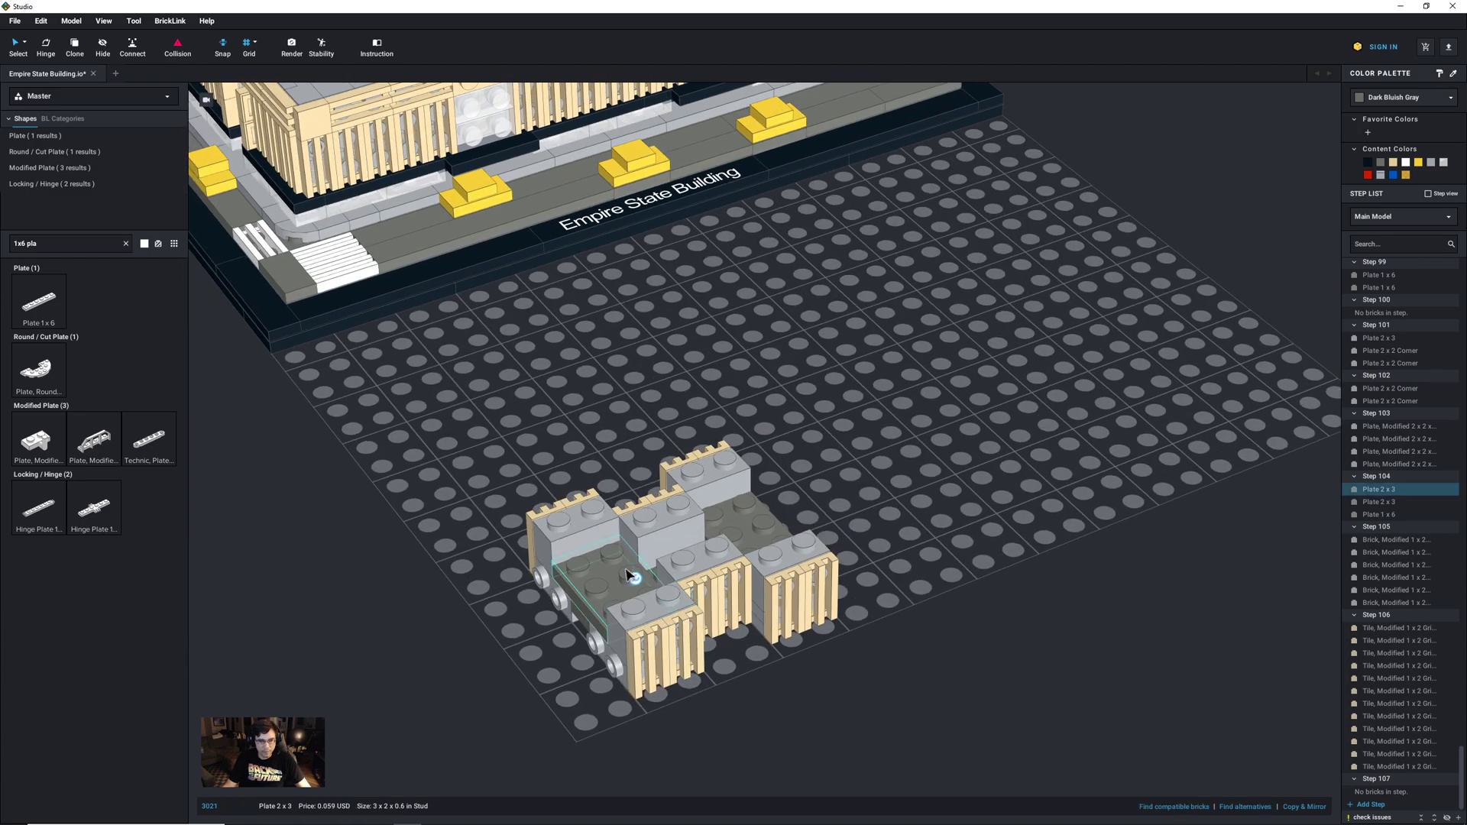
{"action": "key", "text": "Delete"}
{"action": "left_click", "coordinate": [745, 527]}
{"action": "key", "text": "Delete"}
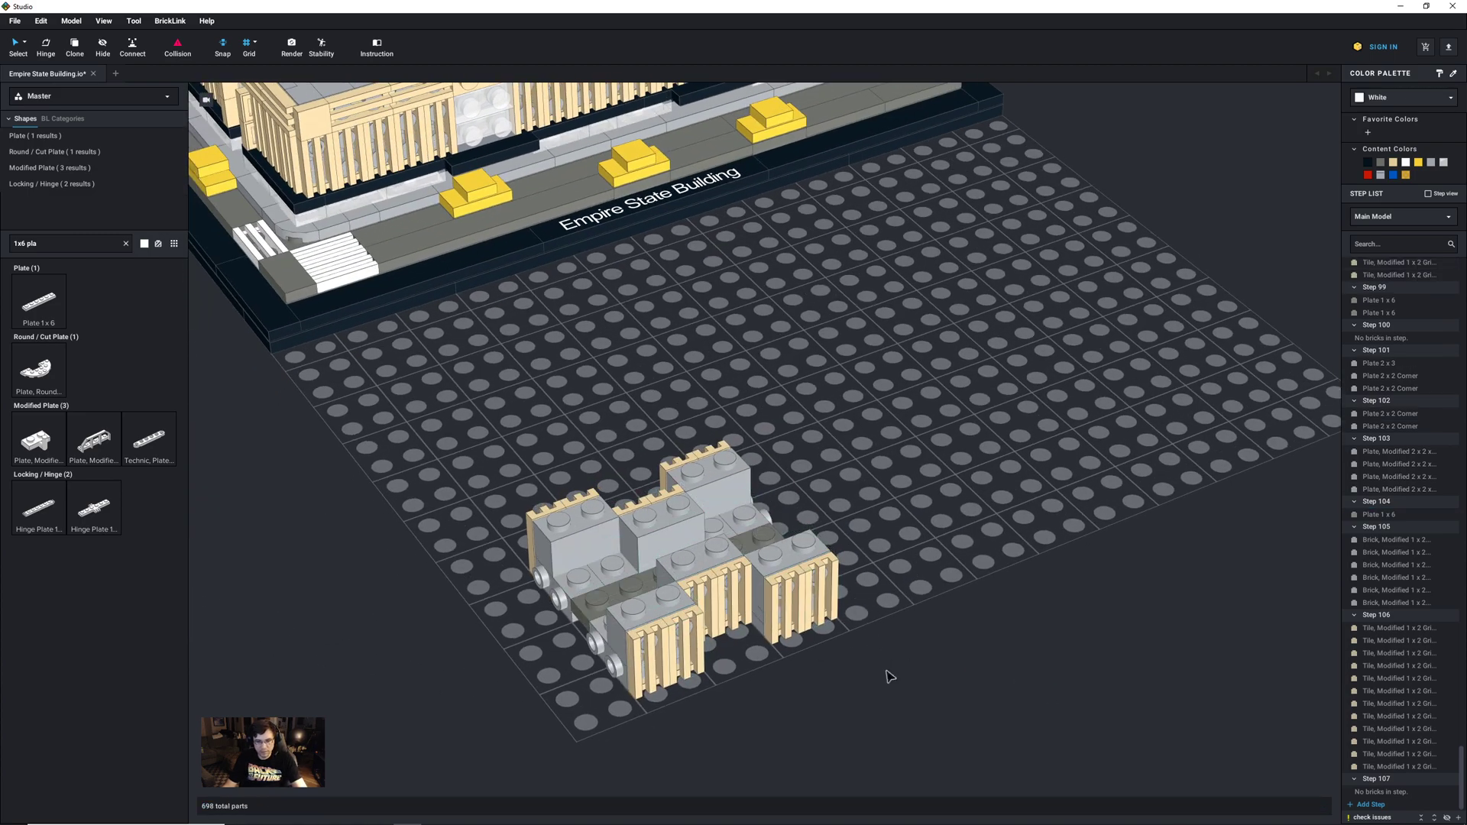
Step: Place two copies of the 2 x 3 plate and tile group on the assembly, one at each end where the plates were removed
{"action": "key", "text": "ctrl+v"}
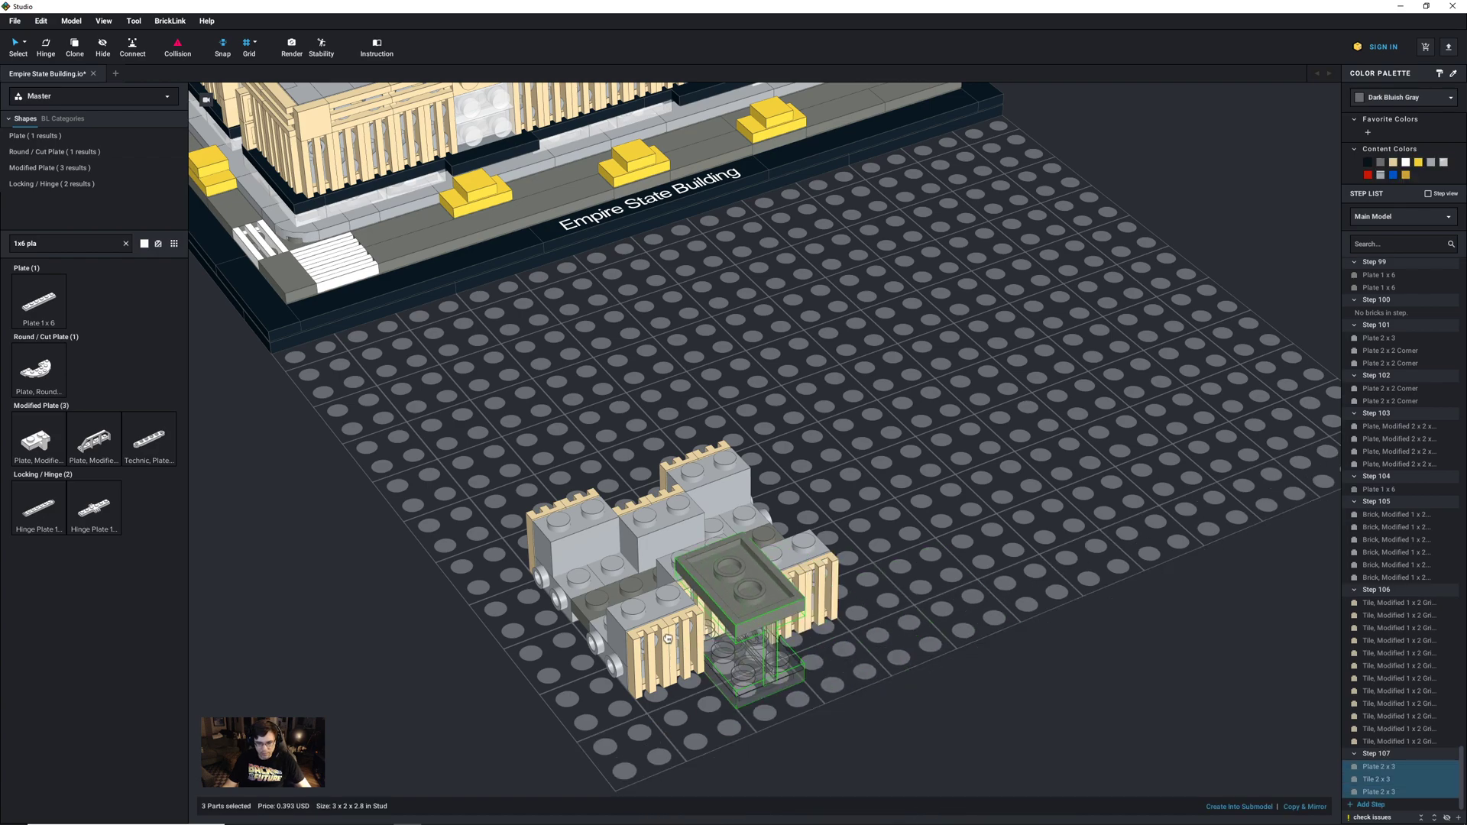
{"action": "left_click", "coordinate": [610, 580]}
{"action": "right_click_drag", "start_coordinate": [778, 715], "coordinate": [779, 725]}
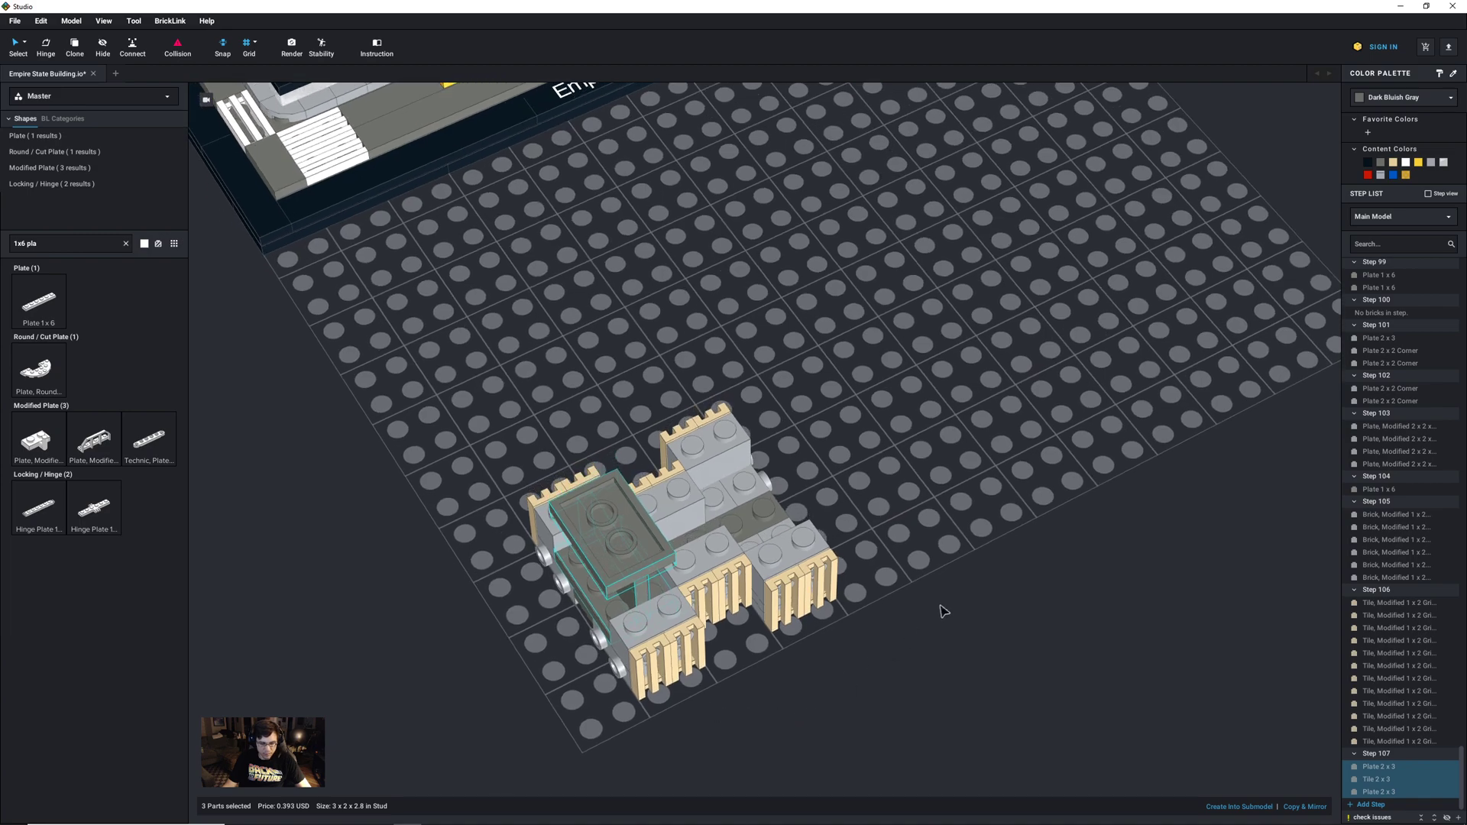
{"action": "key", "text": "ctrl+v"}
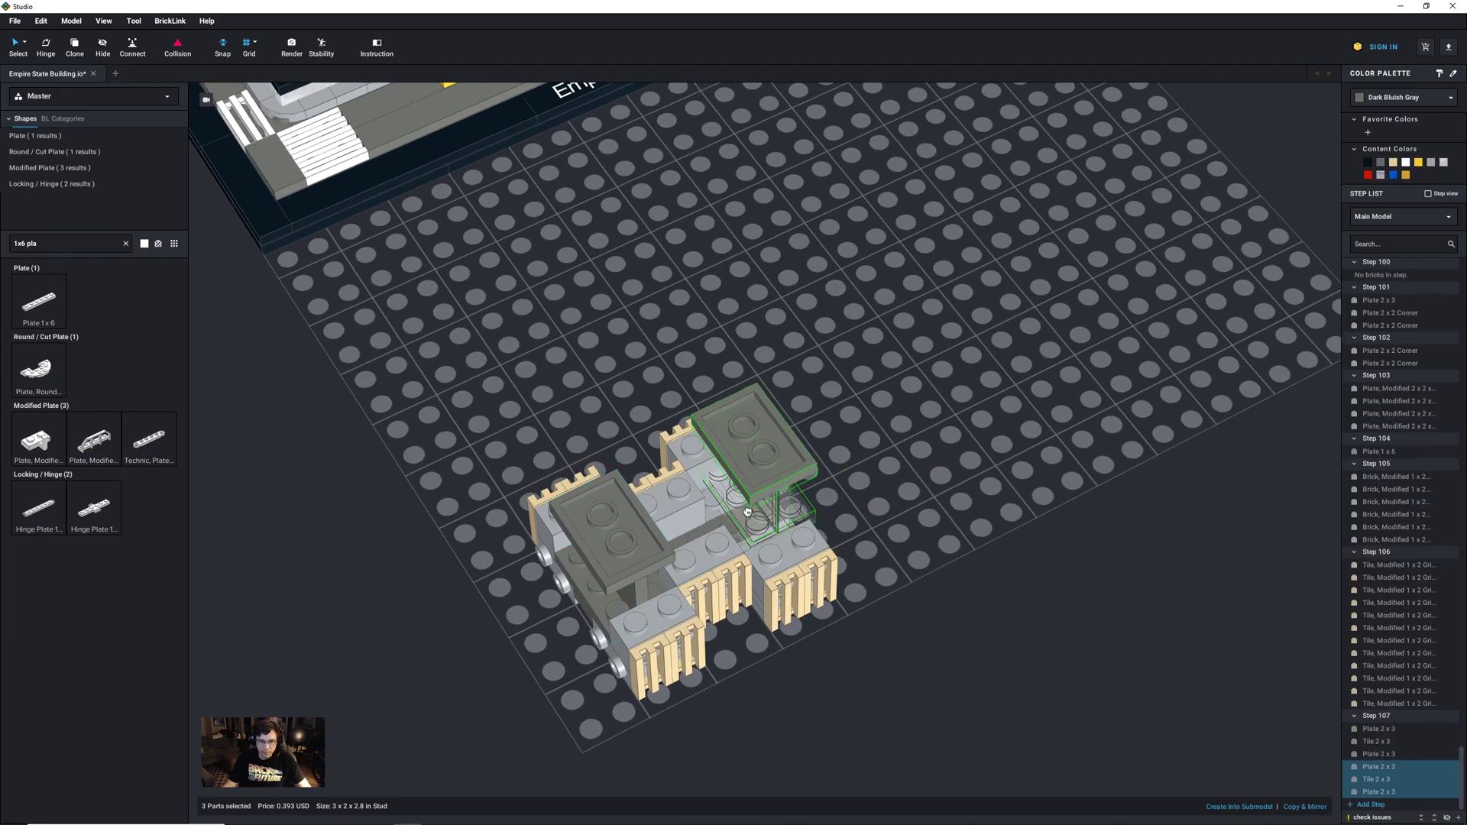
{"action": "left_click", "coordinate": [745, 522]}
{"action": "right_click_drag", "start_coordinate": [858, 636], "coordinate": [886, 691]}
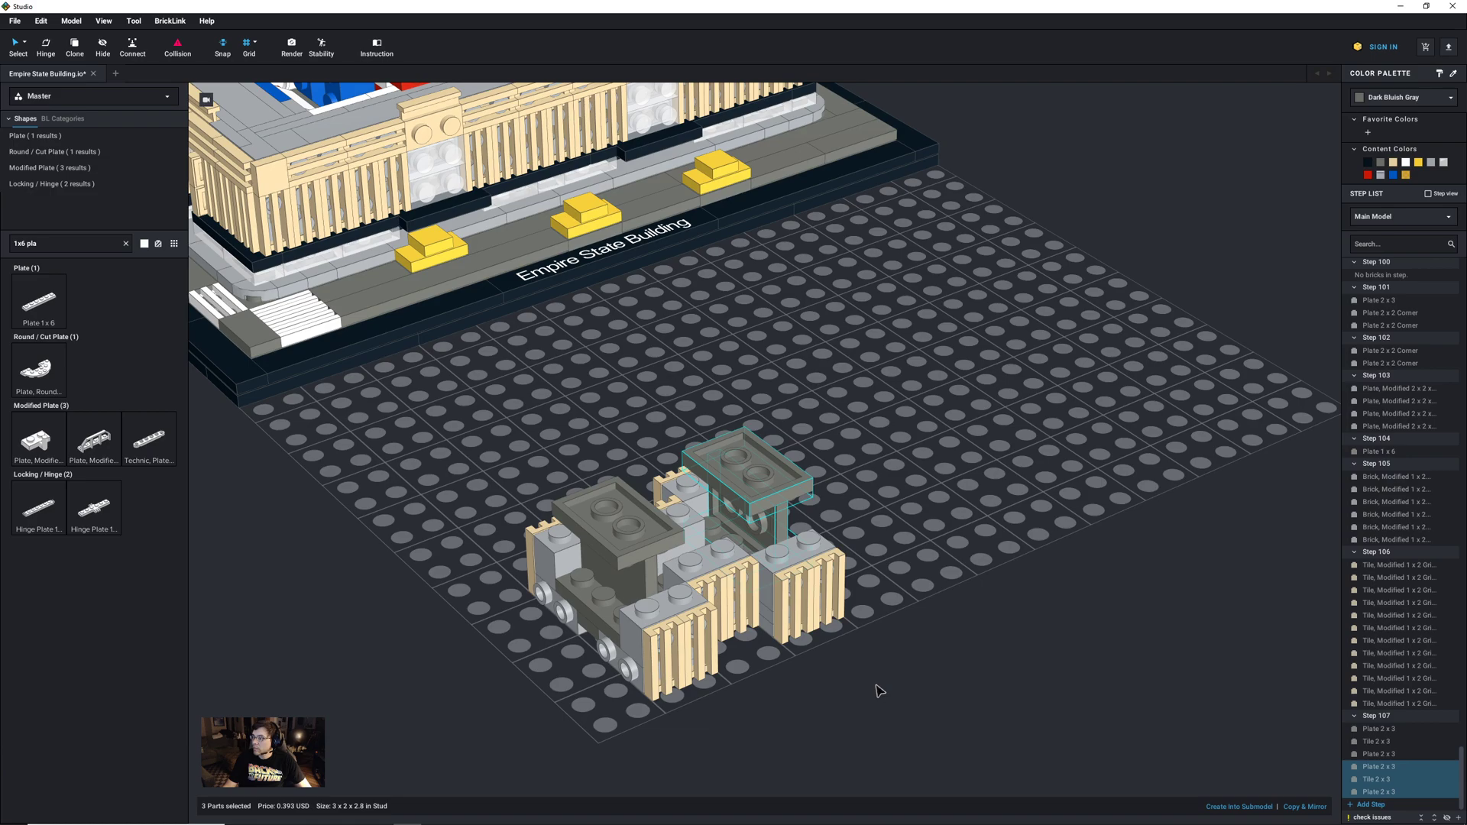
Step: Place a copy of the tower's light bluish gray 1 x 2 x 1 2/3 side-stud brick beside the assembly, in a new building step
{"action": "middle_click_drag", "start_coordinate": [900, 632], "coordinate": [973, 808]}
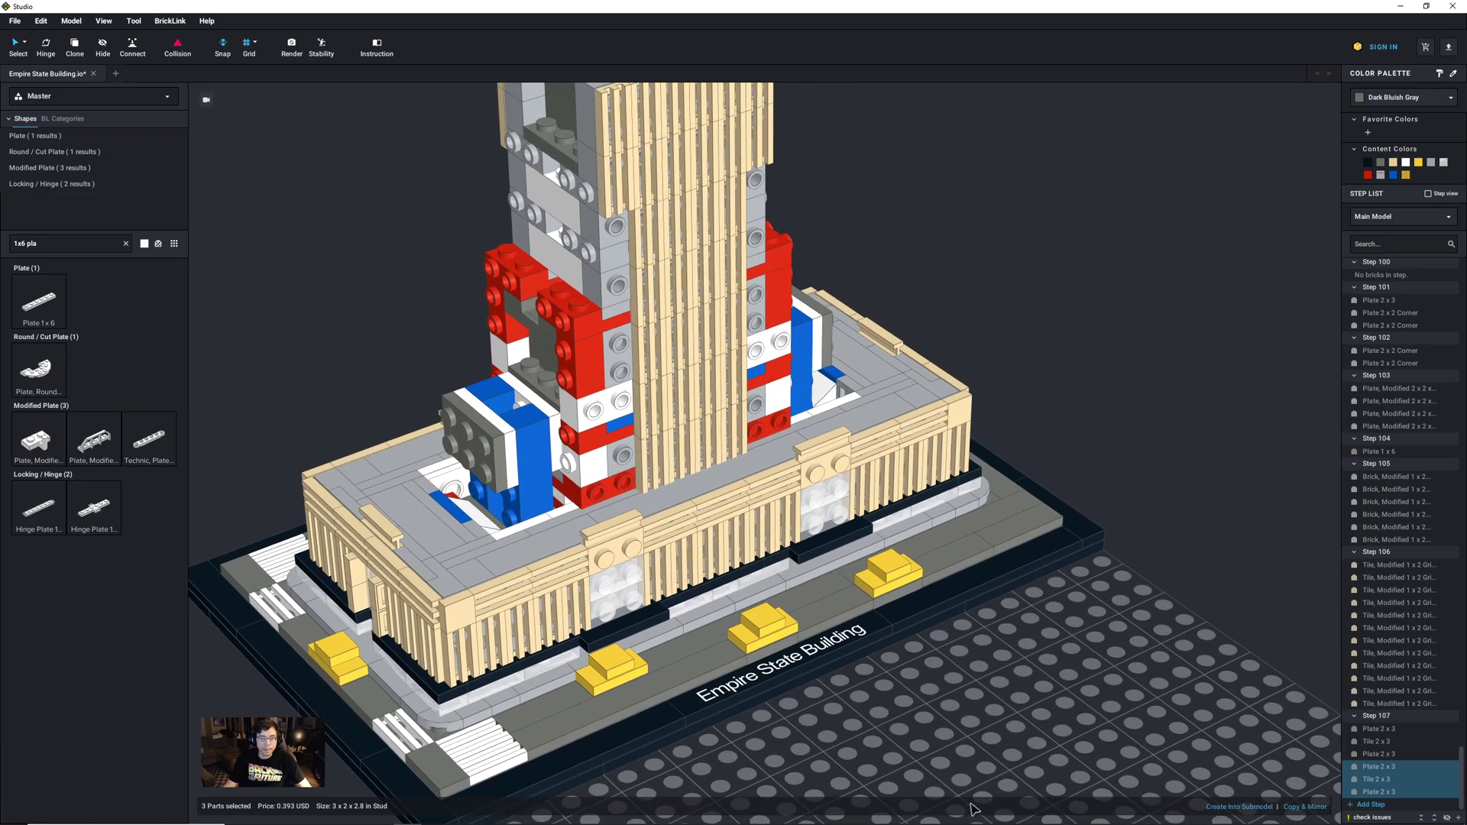
{"action": "left_click", "coordinate": [622, 389]}
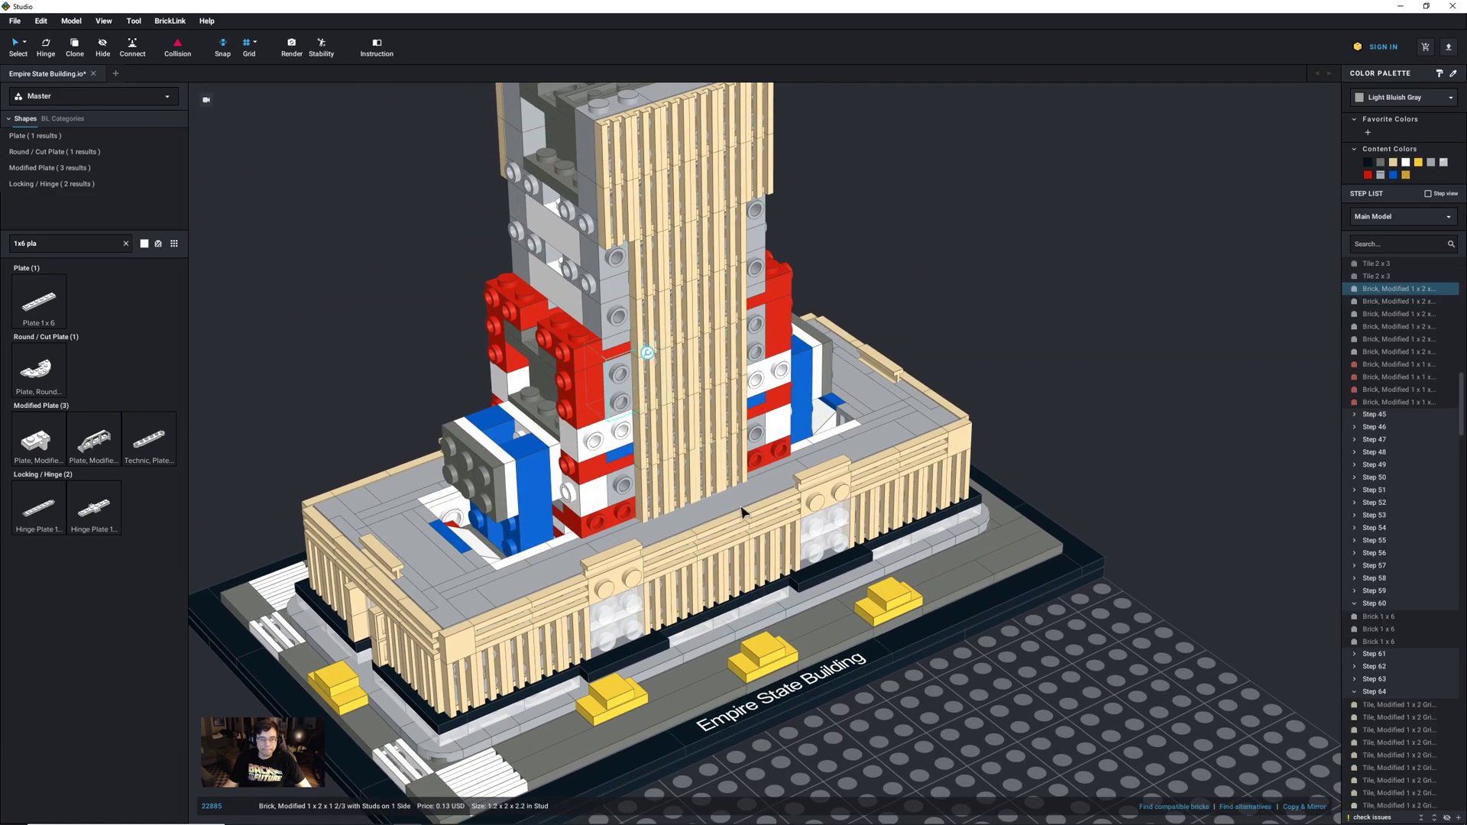
{"action": "middle_click_drag", "start_coordinate": [1077, 714], "coordinate": [986, 559]}
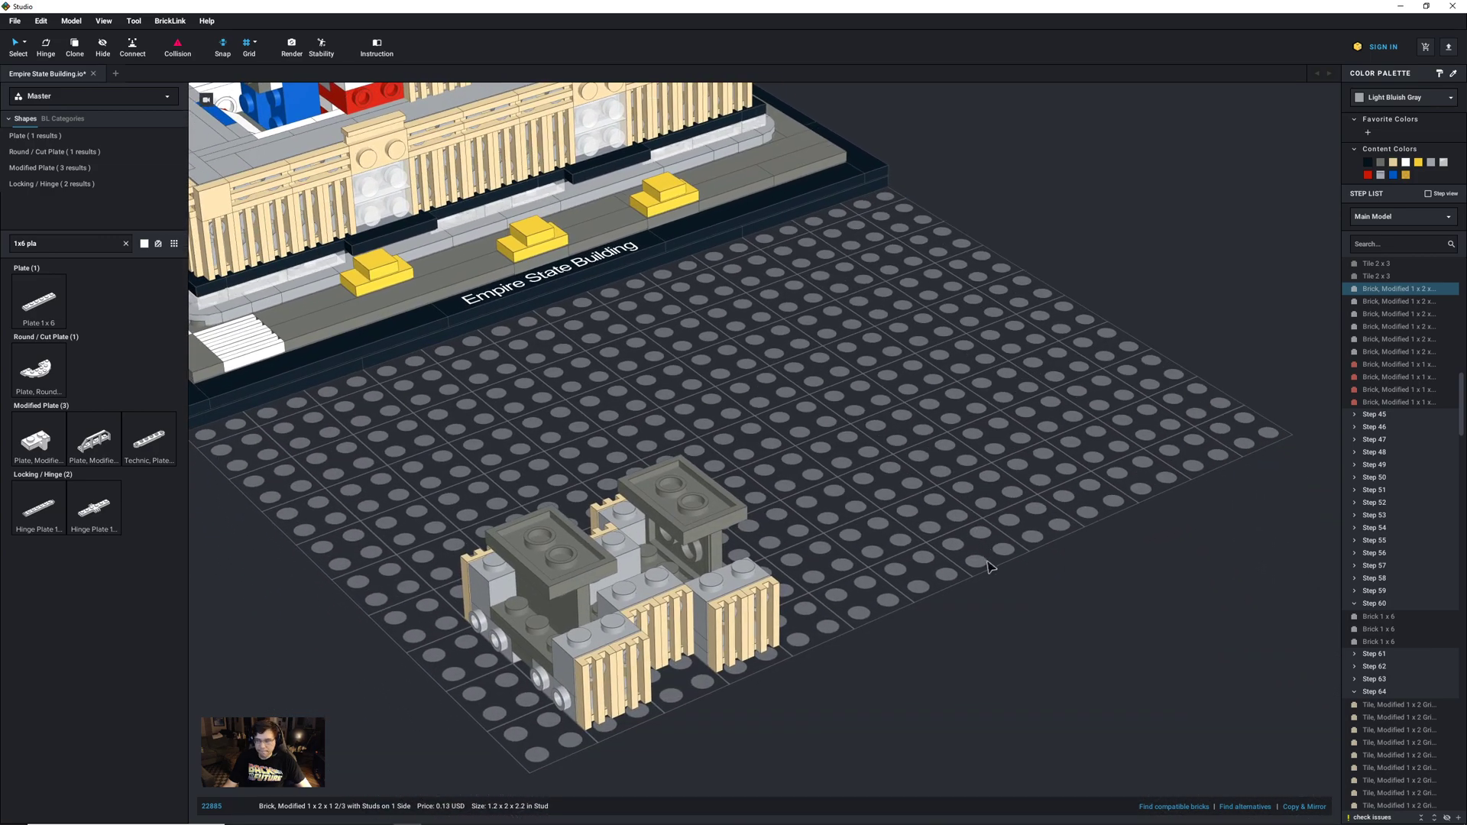
{"action": "key", "text": "ctrl+v"}
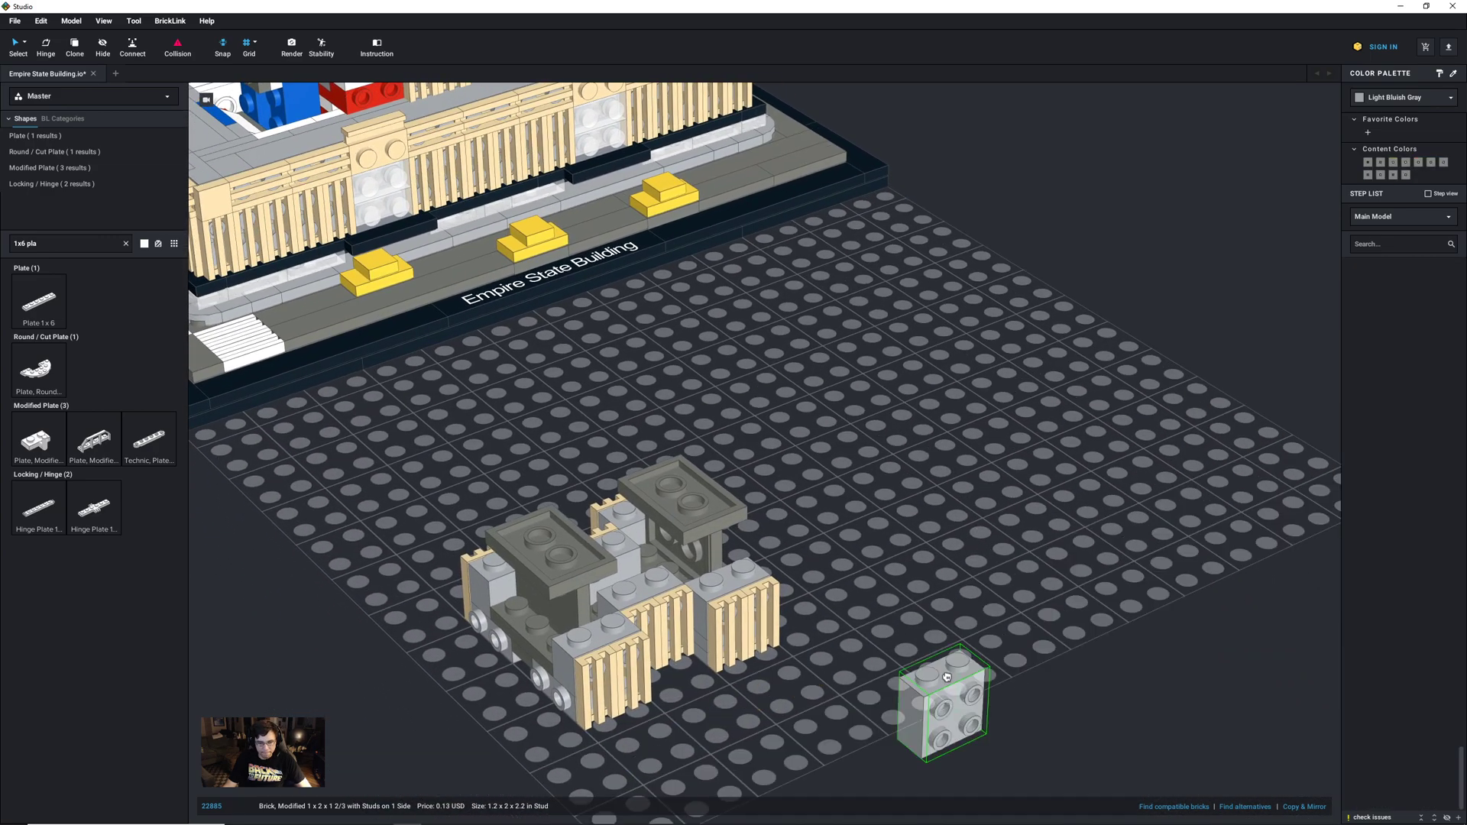
{"action": "left_click", "coordinate": [916, 663]}
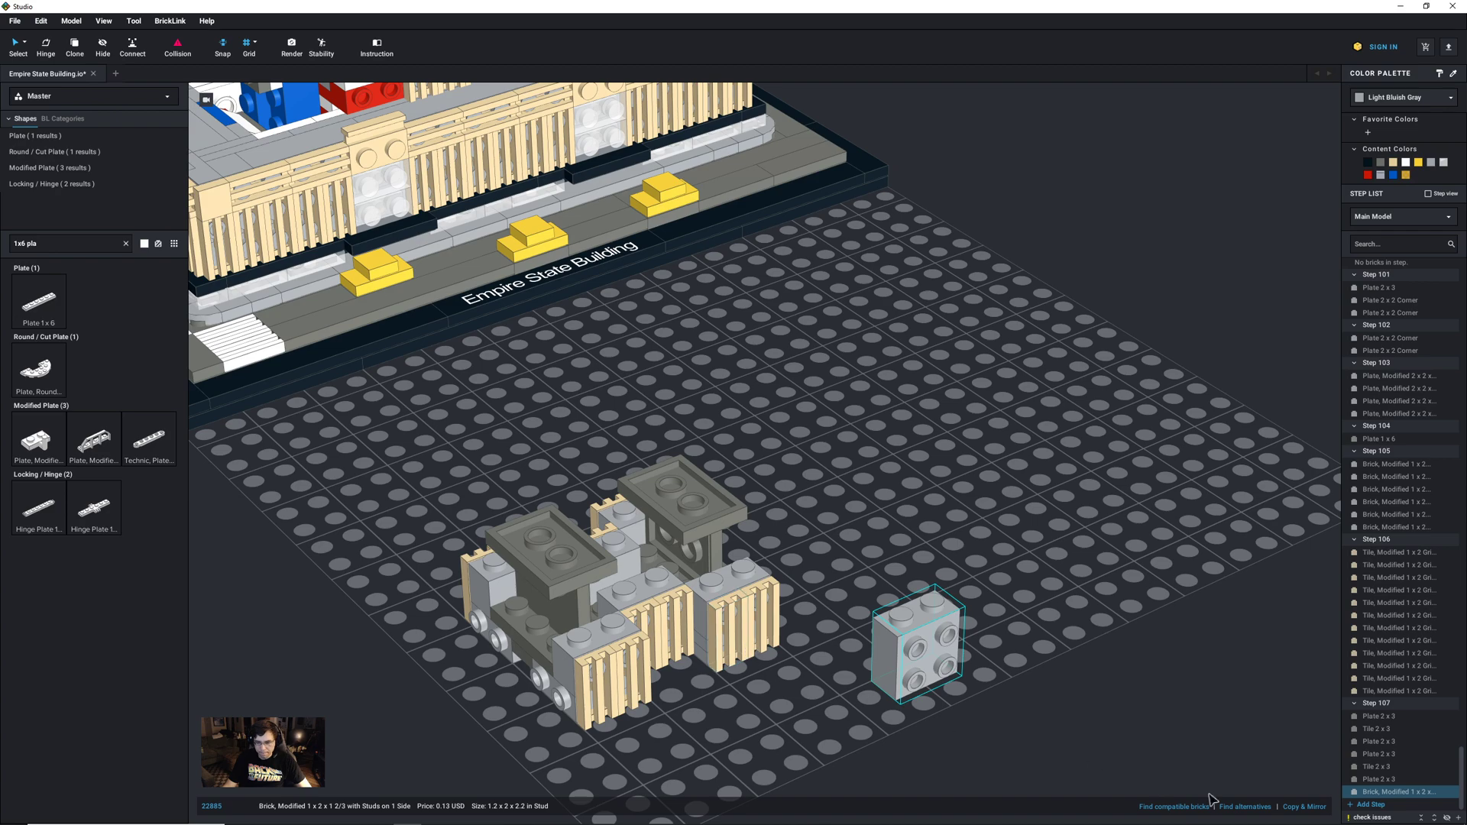
{"action": "left_click", "coordinate": [1373, 805]}
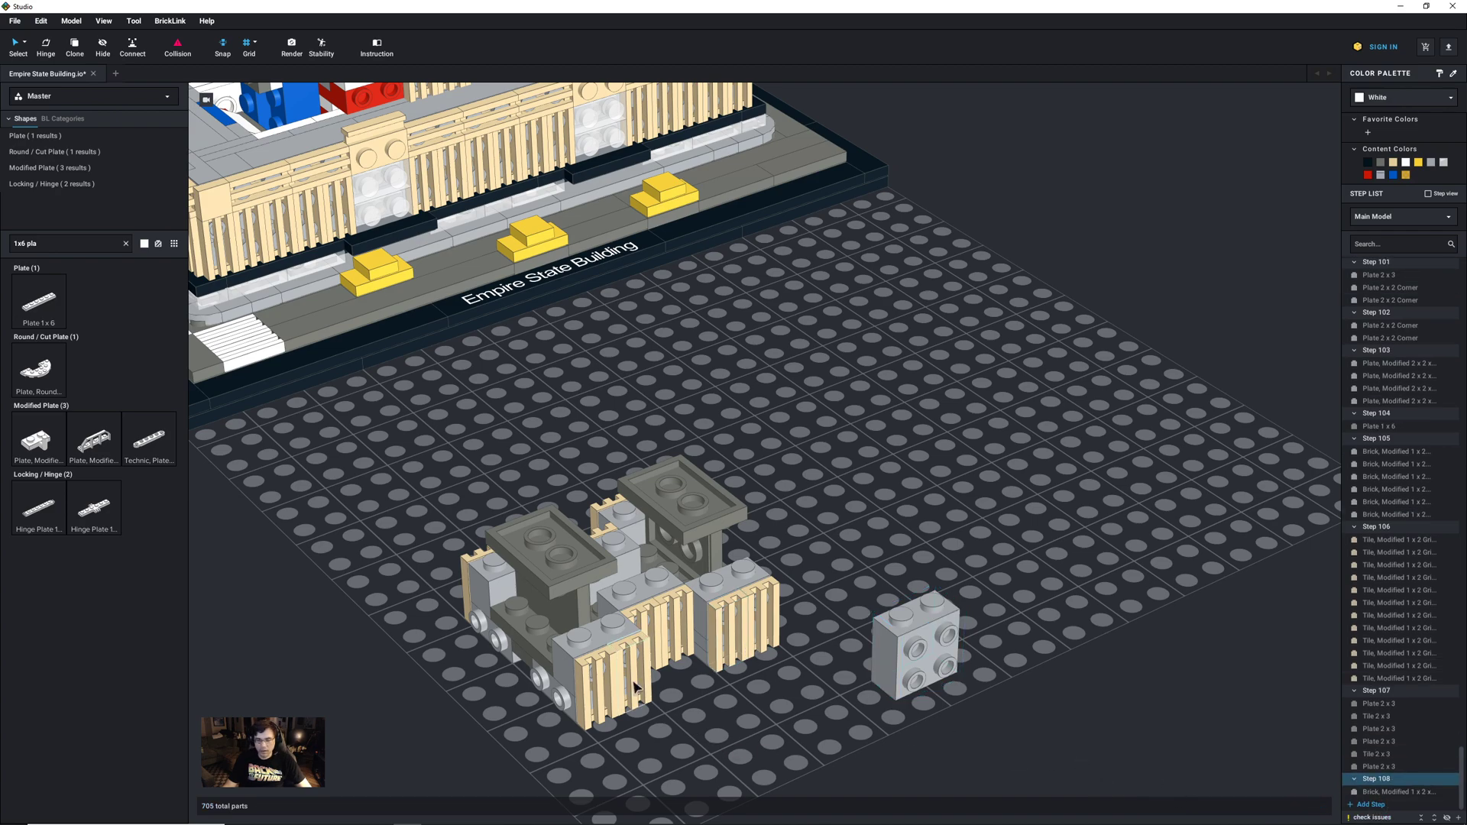
Step: Attach two copies of the tan 1 x 2 grille tile to the side studs of the loose brick
{"action": "left_click", "coordinate": [721, 636]}
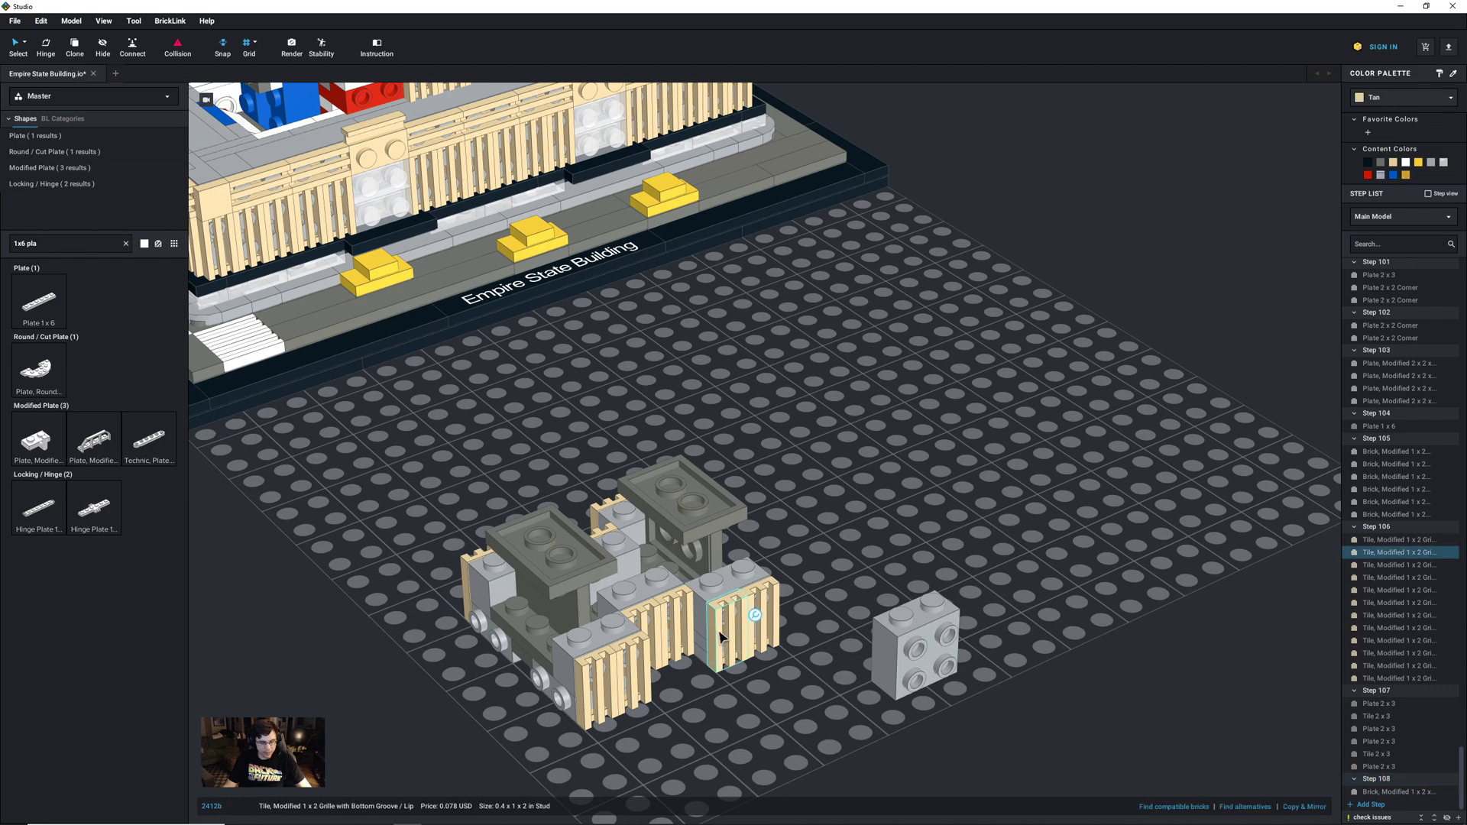
{"action": "key", "text": "ctrl+d"}
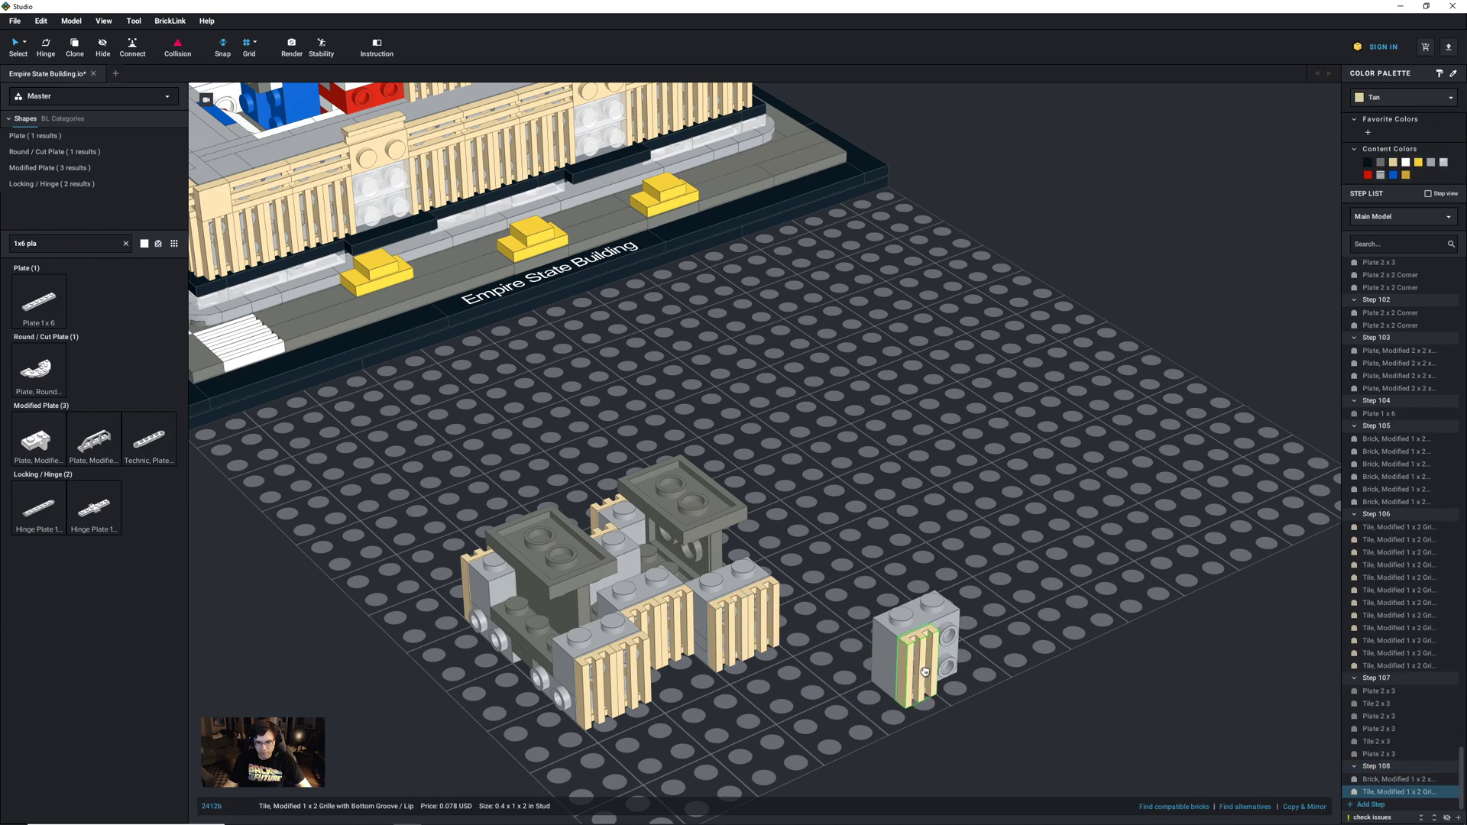
{"action": "left_click", "coordinate": [923, 666]}
{"action": "key", "text": "ctrl+d"}
{"action": "left_click", "coordinate": [953, 659]}
Step: Move the brick with its two grille tiles onto one long side of the assembly and fill that side's two other columns with copies
{"action": "left_click_drag", "start_coordinate": [983, 735], "coordinate": [868, 615]}
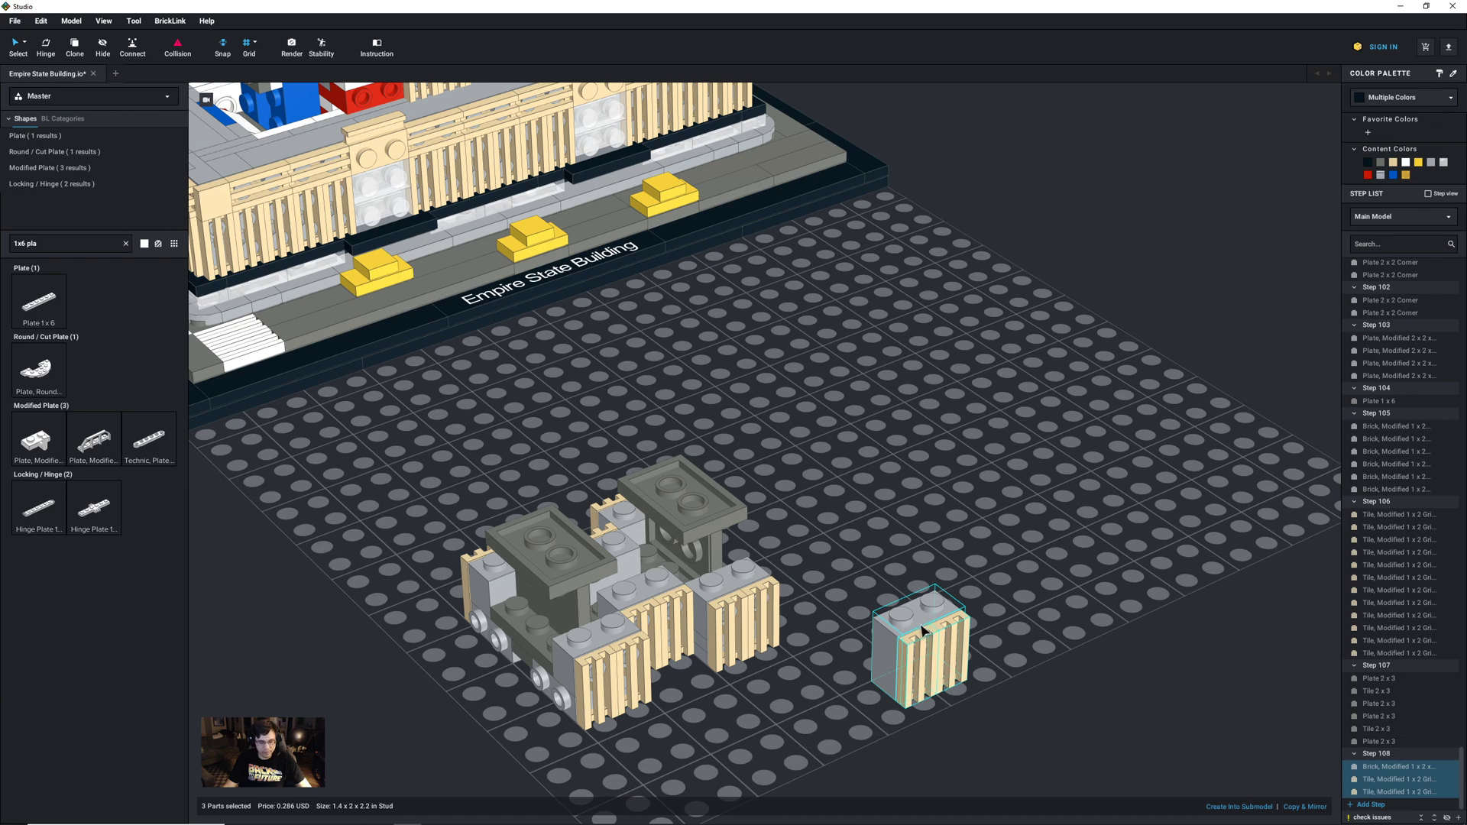
{"action": "left_click_drag", "start_coordinate": [854, 625], "coordinate": [587, 578]}
{"action": "key", "text": "ctrl+d"}
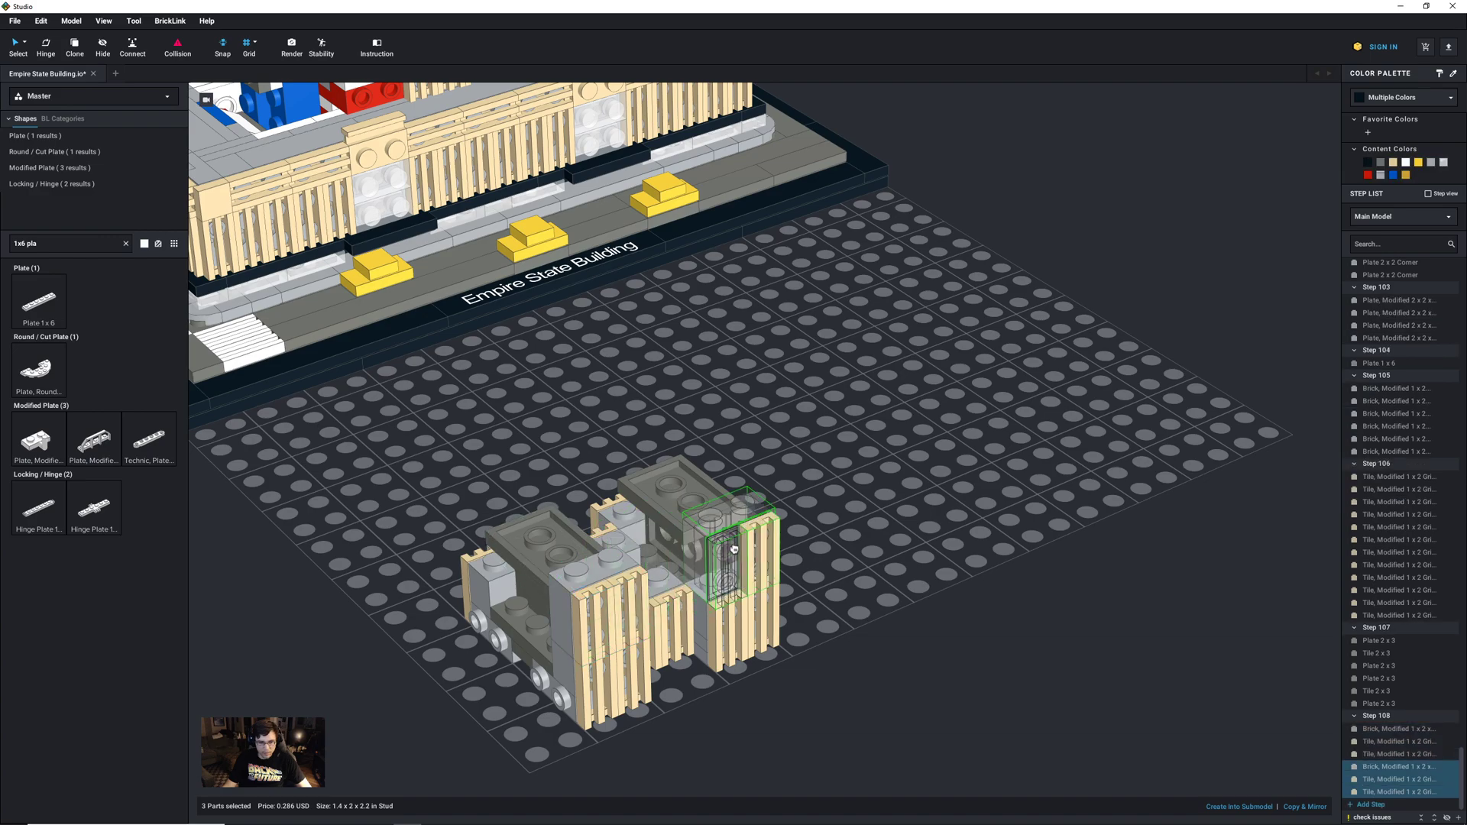
{"action": "left_click", "coordinate": [748, 563]}
{"action": "right_click_drag", "start_coordinate": [771, 592], "coordinate": [745, 610]}
{"action": "key", "text": "ctrl+d"}
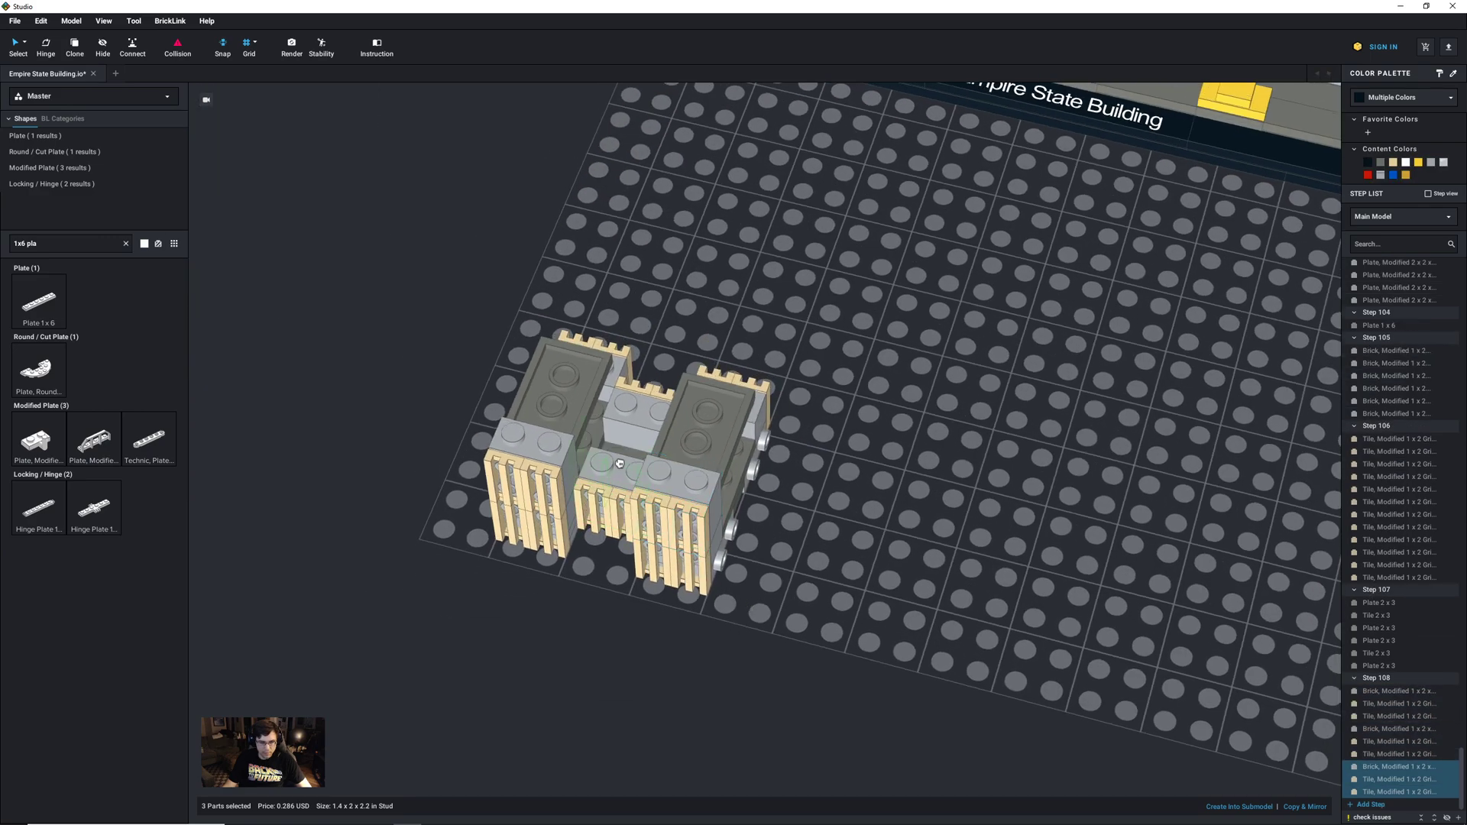
{"action": "left_click", "coordinate": [615, 448]}
Step: Place three more copies of the brick and grille tile group on the three columns along the assembly's opposite side
{"action": "right_click_drag", "start_coordinate": [893, 531], "coordinate": [833, 615]}
{"action": "key", "text": "ctrl+d"}
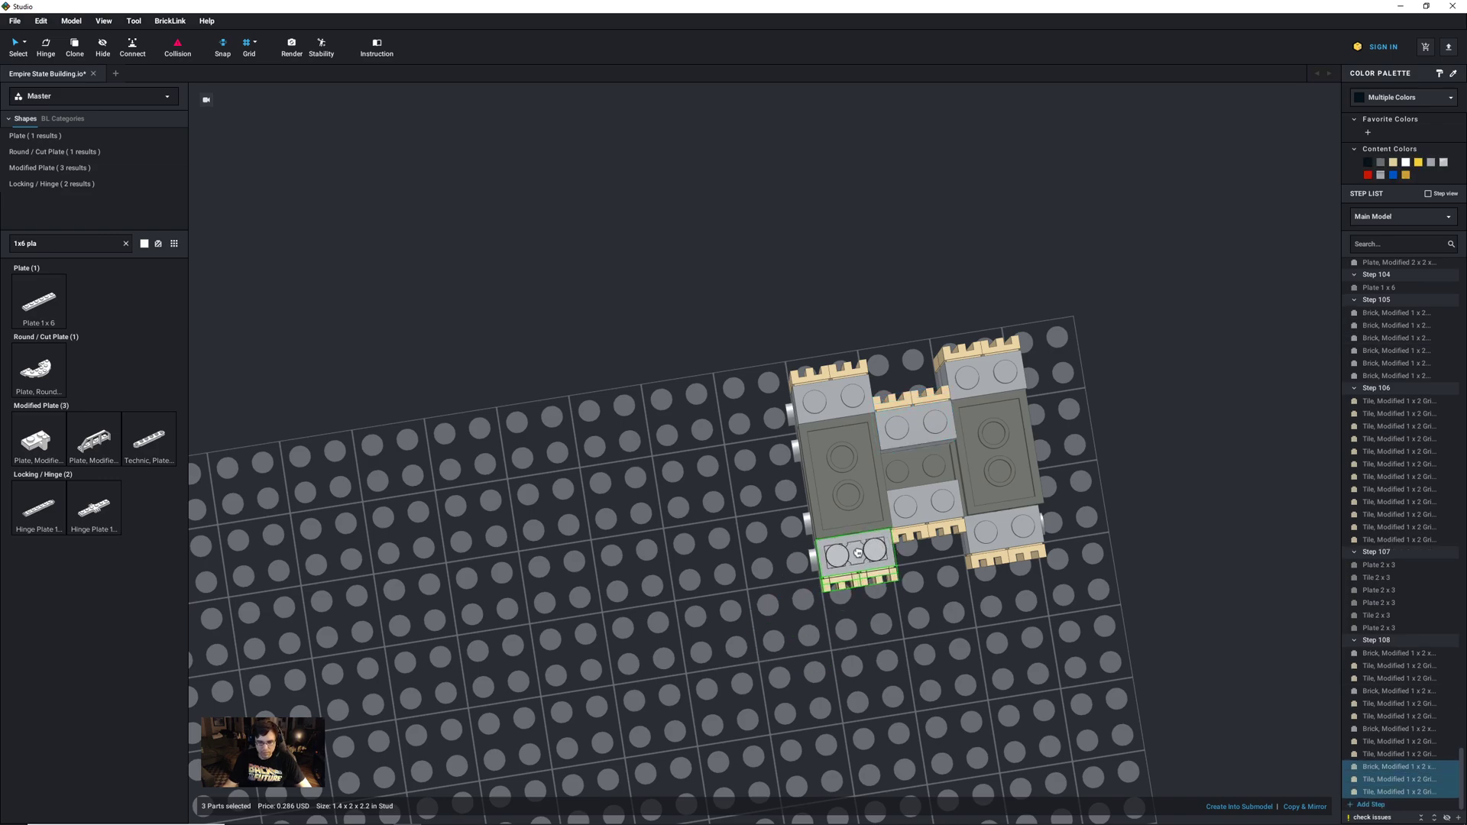
{"action": "right_click_drag", "start_coordinate": [752, 580], "coordinate": [764, 539]}
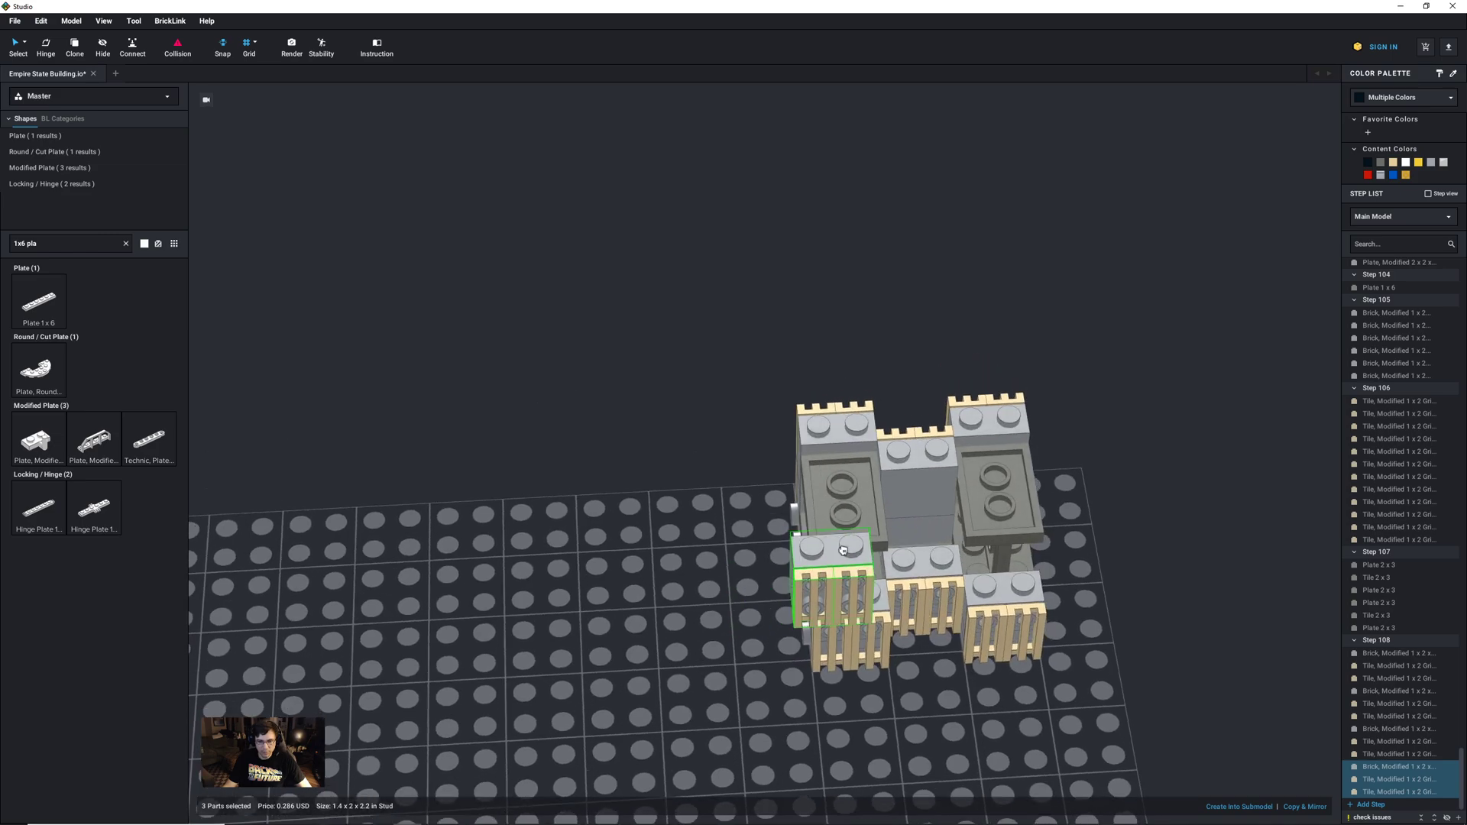
{"action": "left_click", "coordinate": [861, 550]}
{"action": "key", "text": "ctrl+v"}
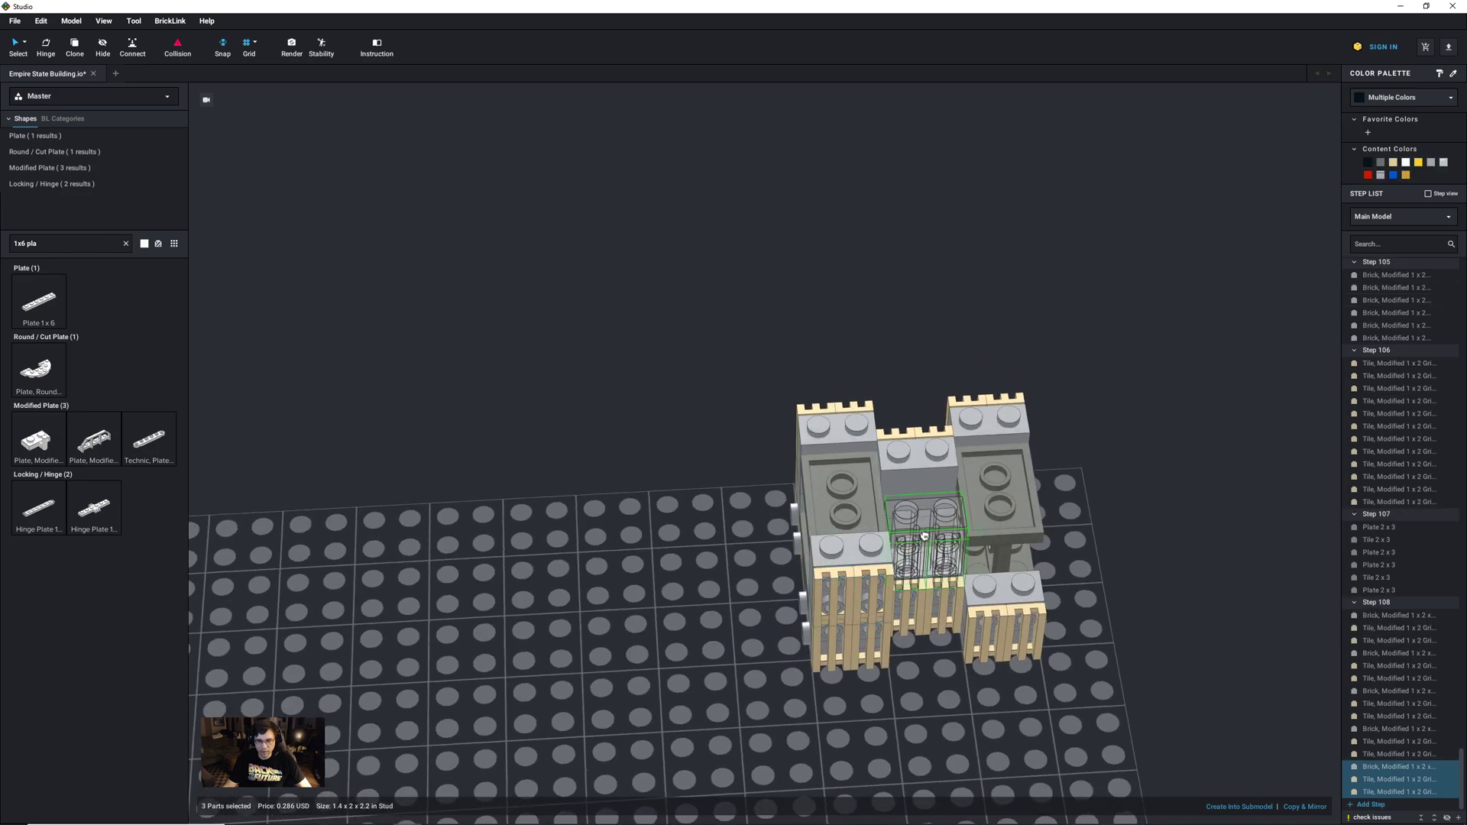
{"action": "left_click", "coordinate": [947, 511]}
{"action": "key", "text": "ctrl+v"}
{"action": "left_click", "coordinate": [1012, 561]}
{"action": "right_click_drag", "start_coordinate": [1094, 624], "coordinate": [999, 616]}
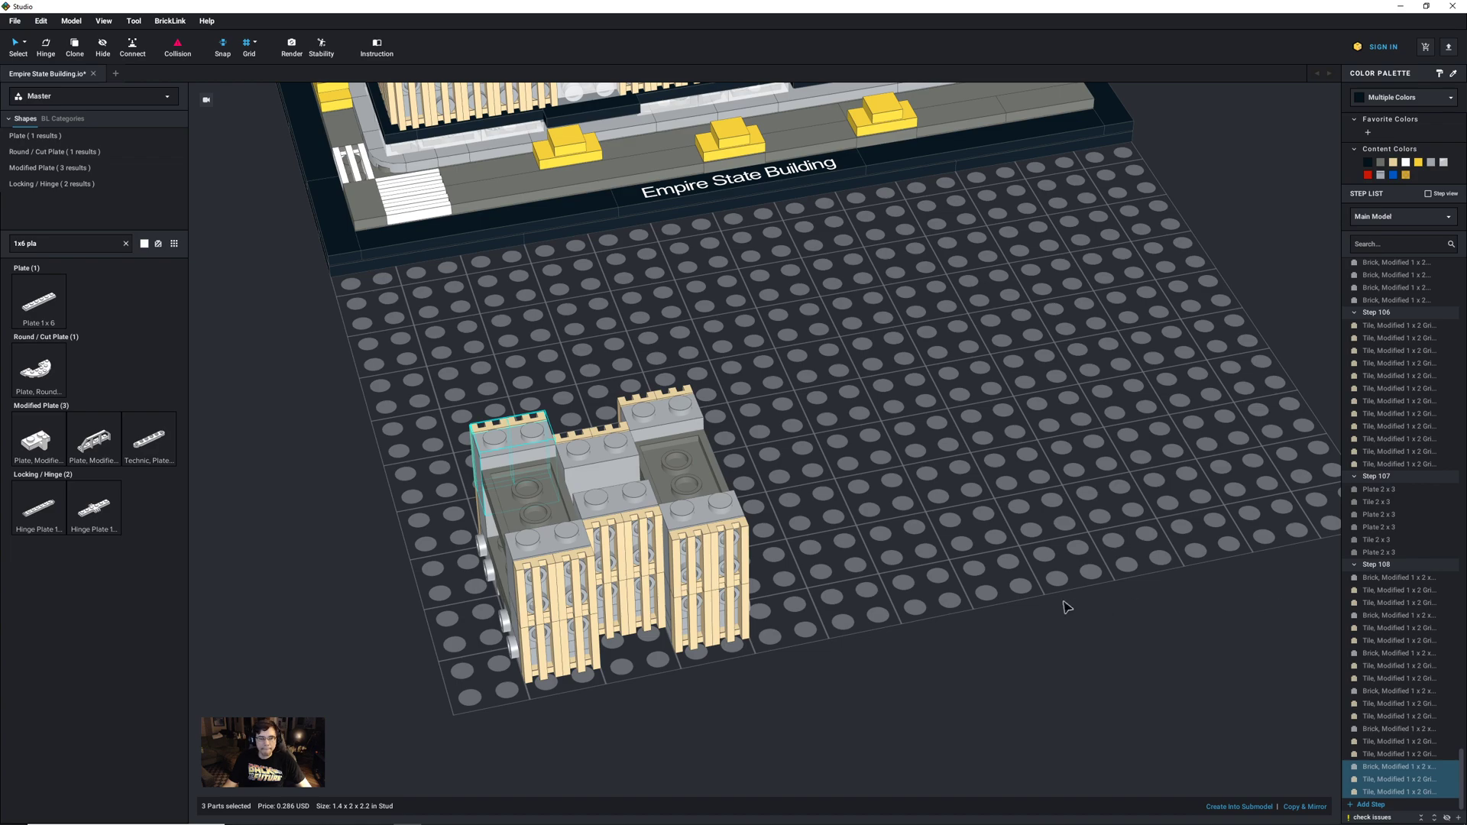
Step: Lay a dark bluish gray 1 x 6 plate lengthwise across the assembly's core and move it into a new building step
{"action": "middle_click_drag", "start_coordinate": [1068, 607], "coordinate": [1130, 611]}
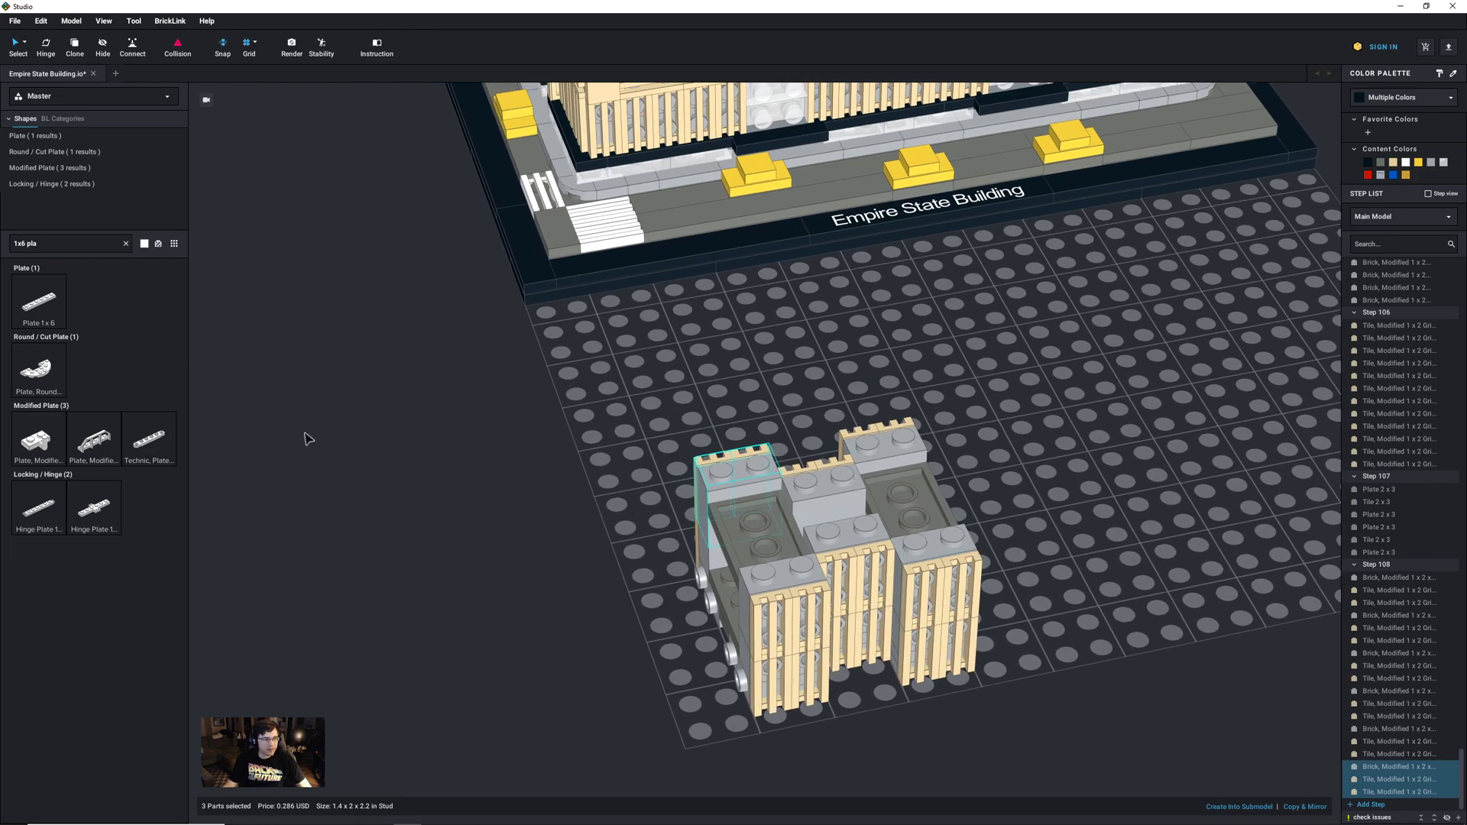
{"action": "left_click_drag", "start_coordinate": [36, 314], "coordinate": [508, 537]}
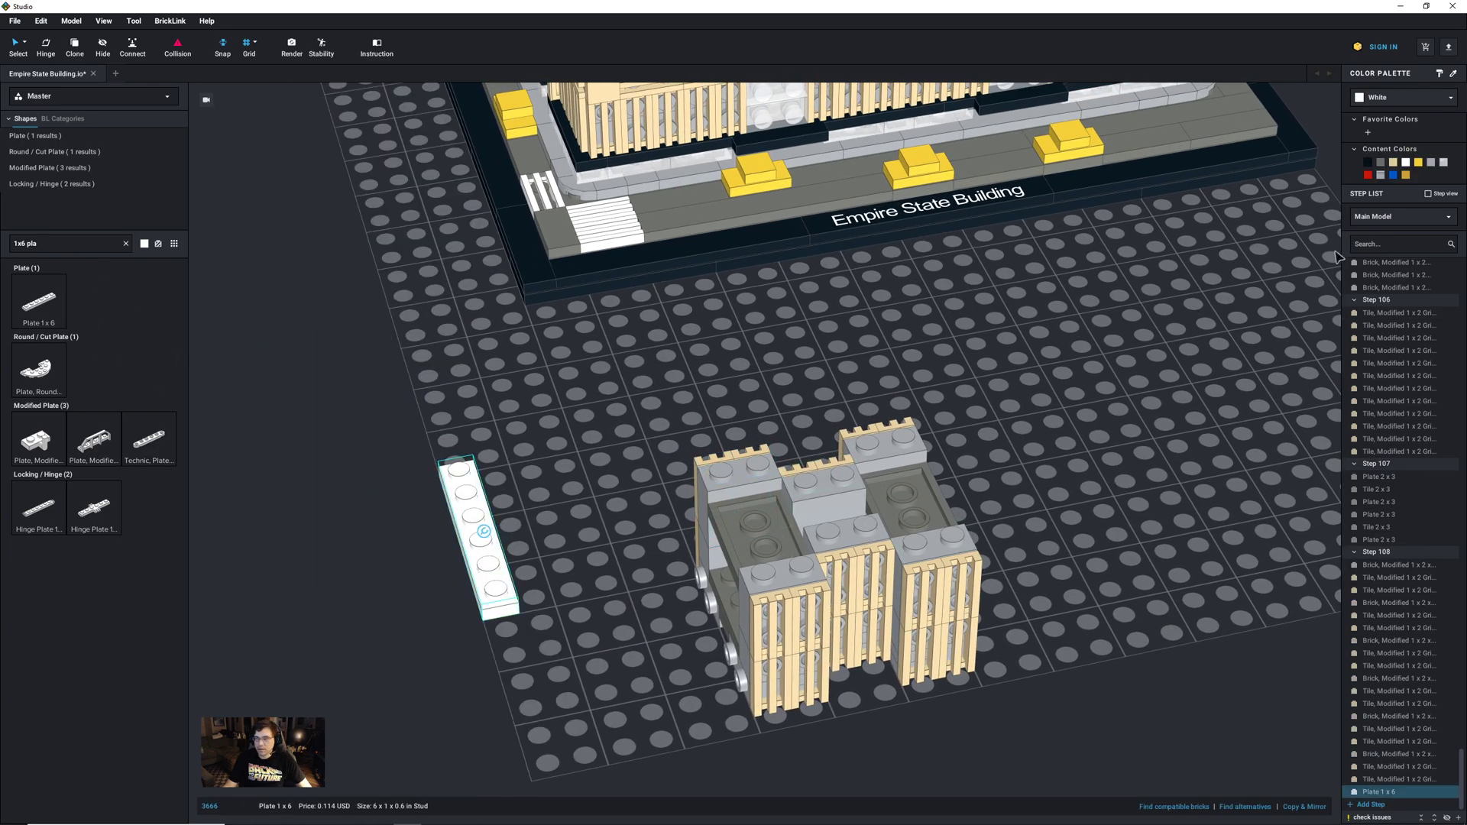
{"action": "left_click", "coordinate": [1379, 162]}
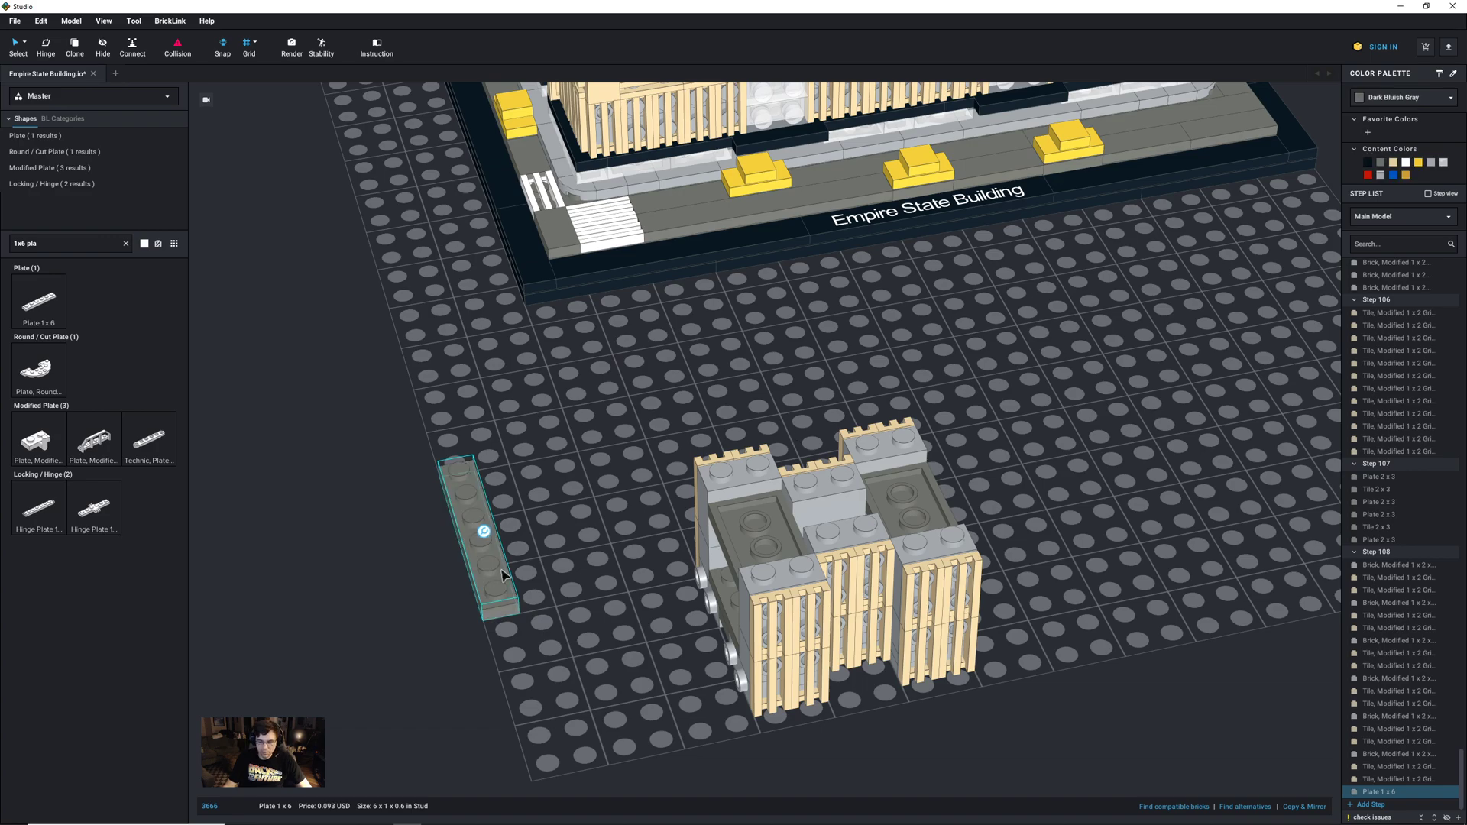
{"action": "key", "text": "Right"}
{"action": "left_click_drag", "start_coordinate": [443, 544], "coordinate": [794, 524]}
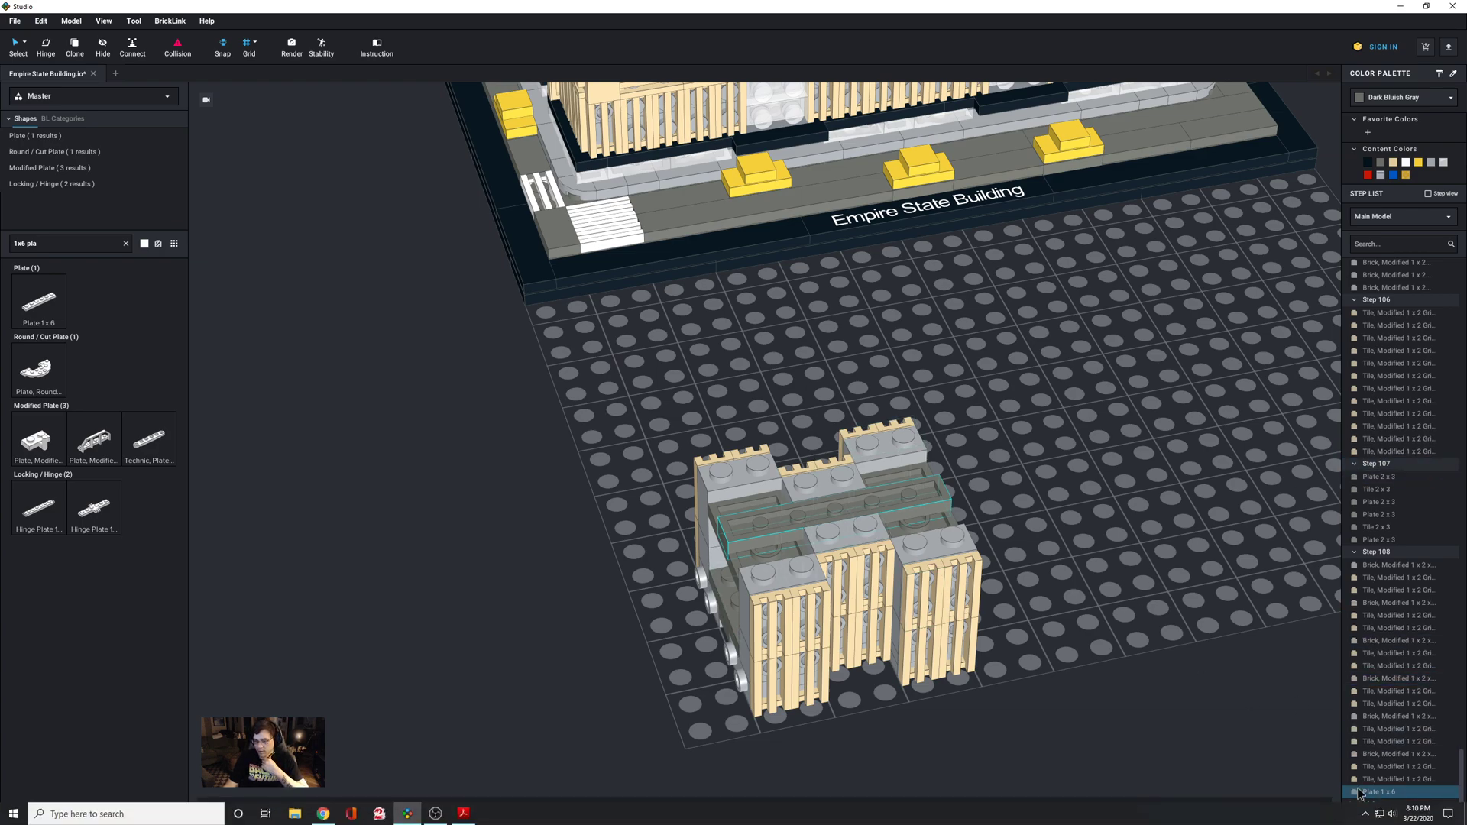
{"action": "scroll", "coordinate": [1377, 806], "scroll_direction": "down", "scroll_amount": 1}
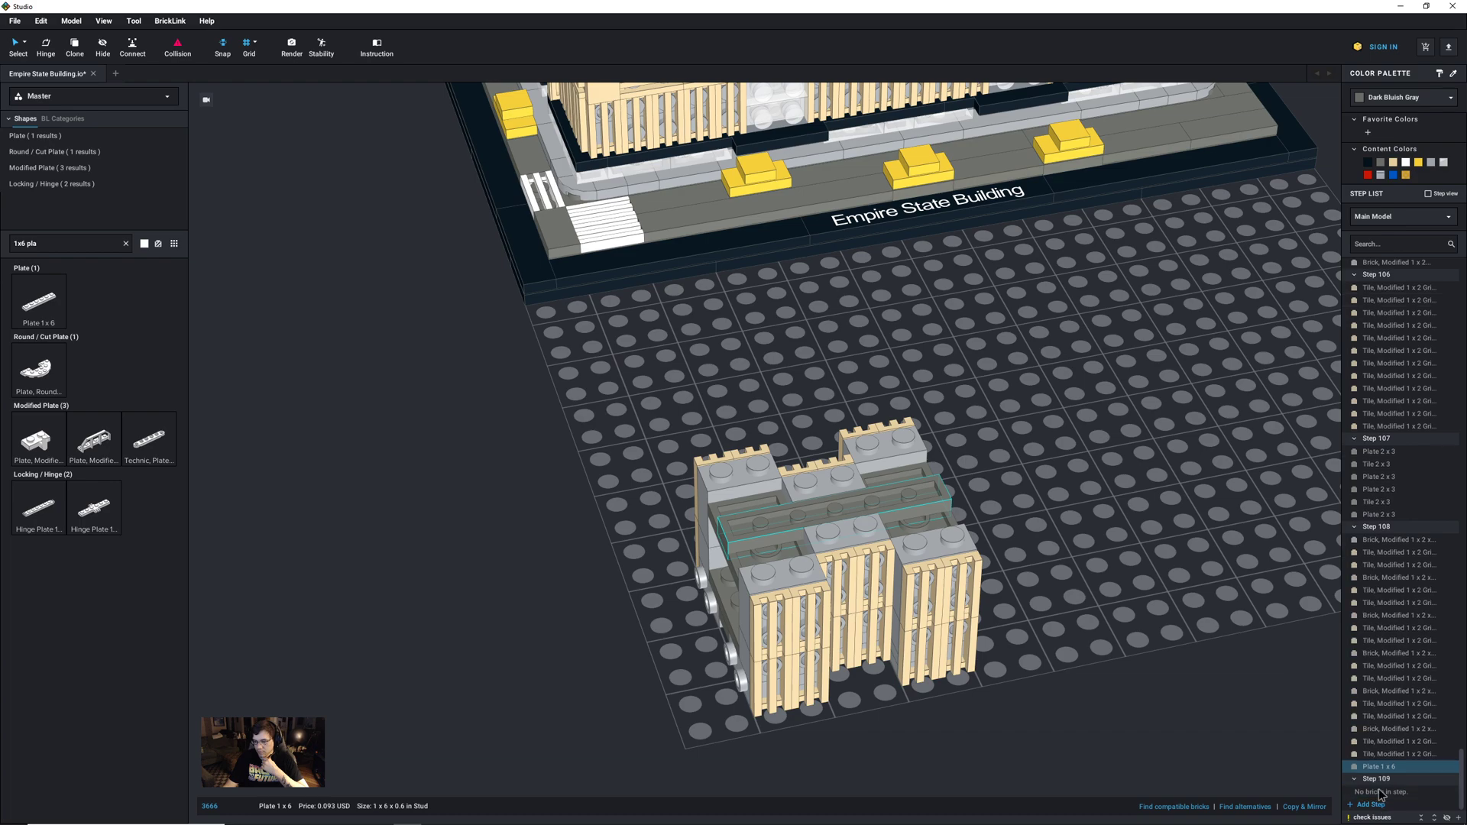
{"action": "left_click_drag", "start_coordinate": [1384, 768], "coordinate": [1385, 778]}
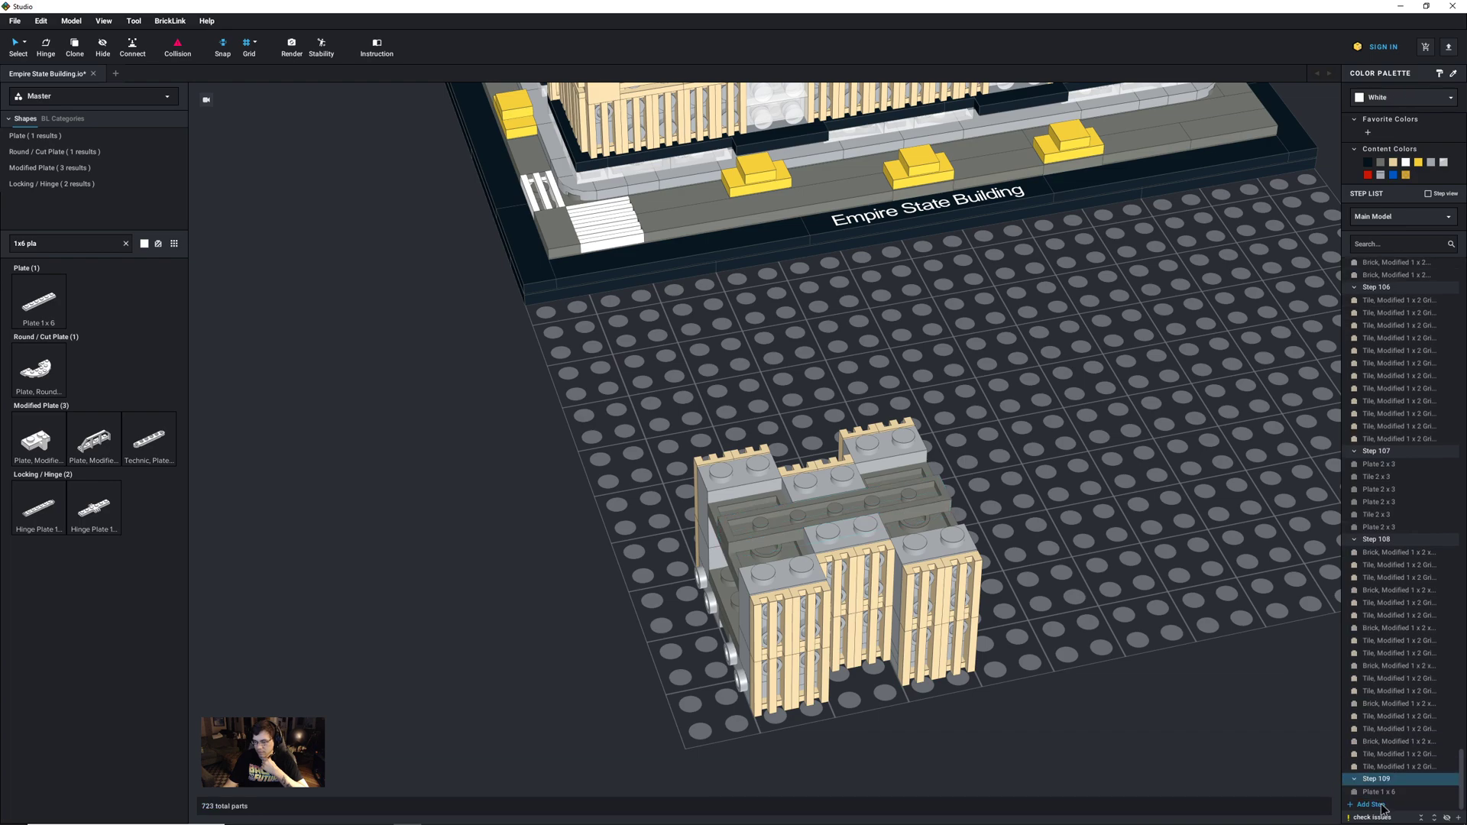
Step: Move the whole finished section from the grid onto the top of the tower
{"action": "left_click_drag", "start_coordinate": [1062, 795], "coordinate": [529, 368]}
{"action": "scroll", "coordinate": [884, 525], "scroll_direction": "down", "scroll_amount": 5}
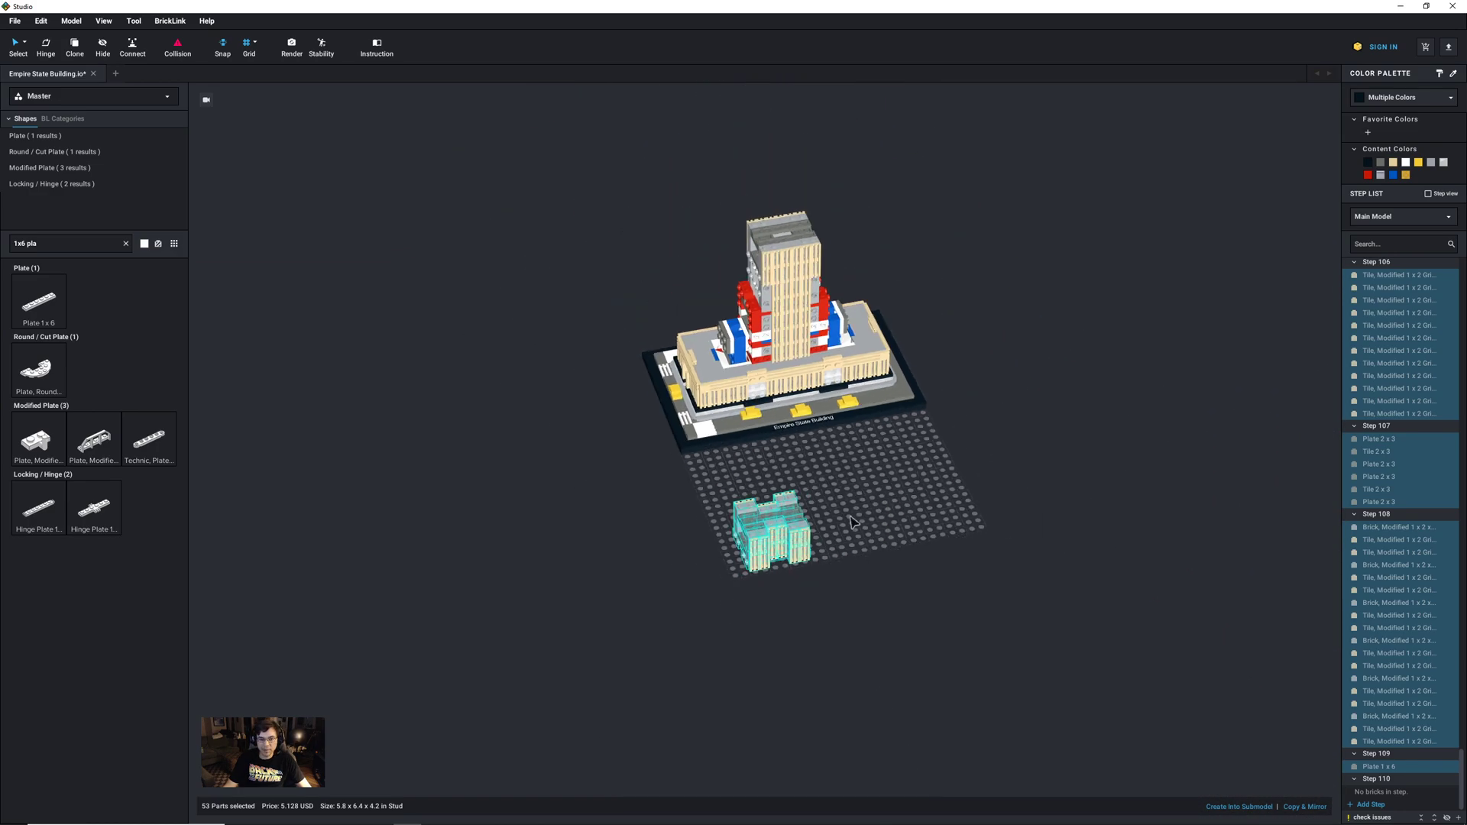
{"action": "middle_click_drag", "start_coordinate": [853, 522], "coordinate": [874, 590]}
{"action": "left_click_drag", "start_coordinate": [809, 613], "coordinate": [644, 465]}
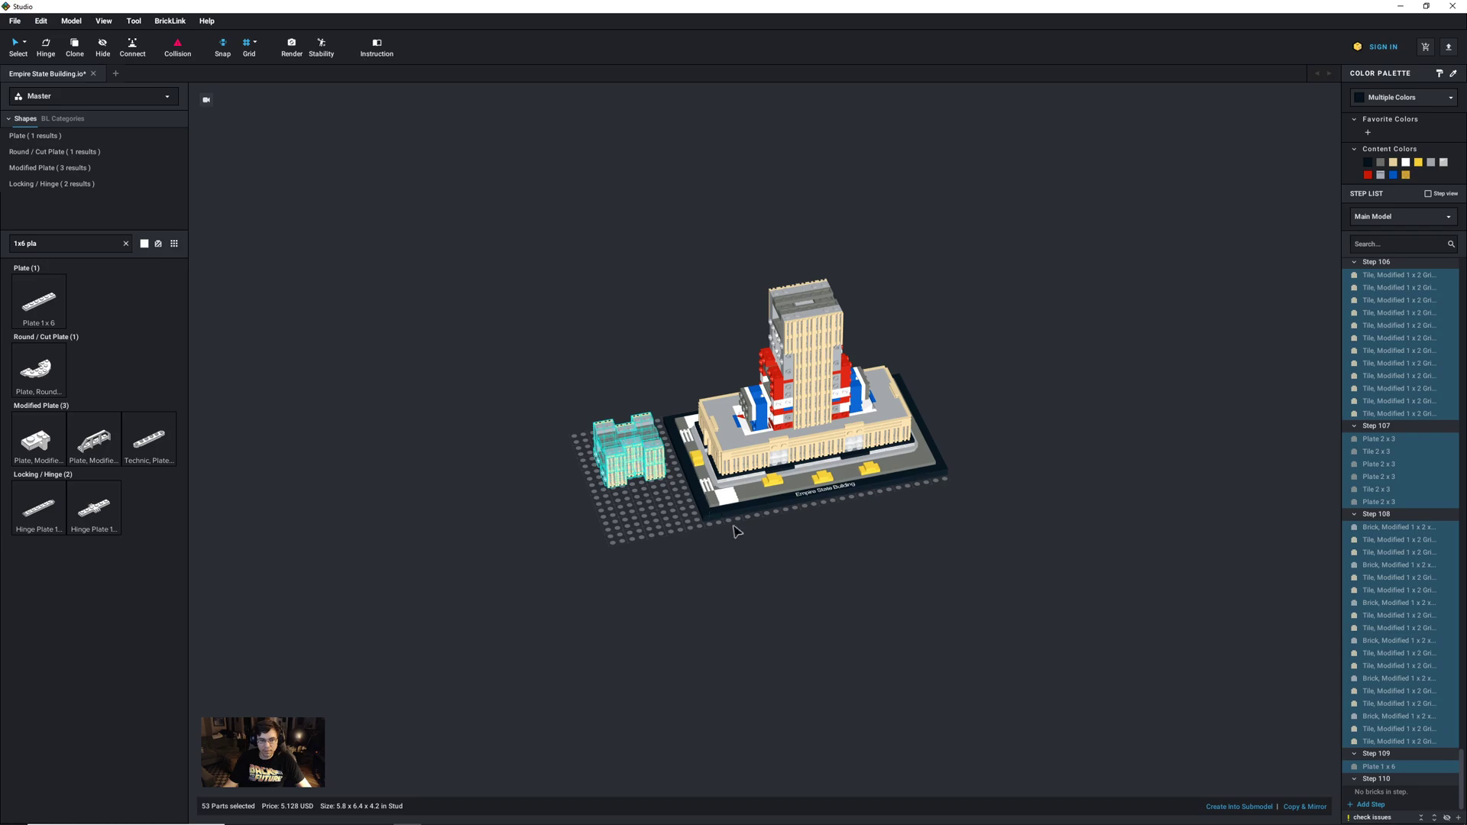
{"action": "scroll", "coordinate": [734, 609], "scroll_direction": "up", "scroll_amount": 8}
{"action": "scroll", "coordinate": [729, 611], "scroll_direction": "down", "scroll_amount": 8}
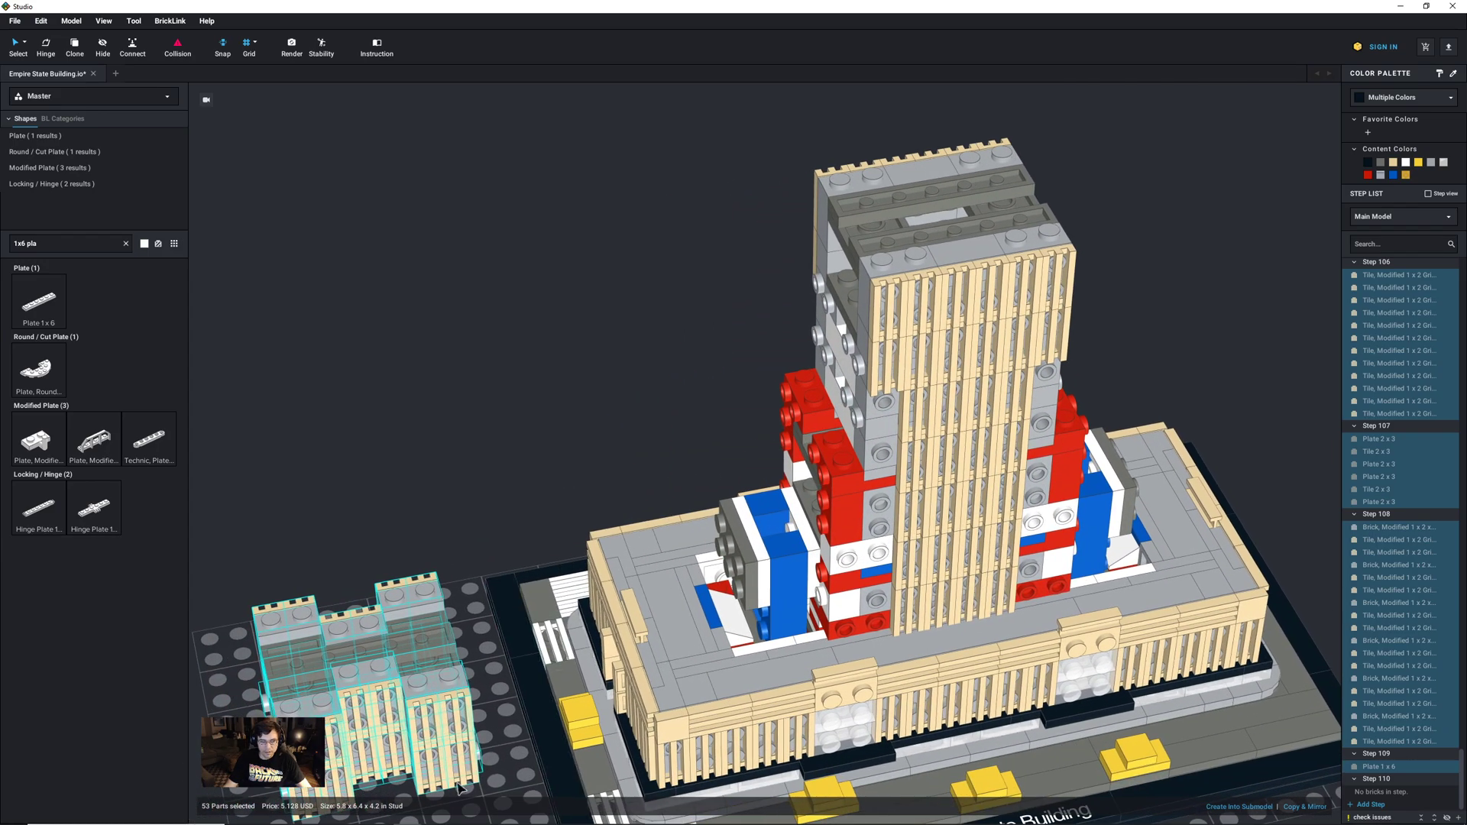
{"action": "left_click_drag", "start_coordinate": [459, 787], "coordinate": [1055, 236]}
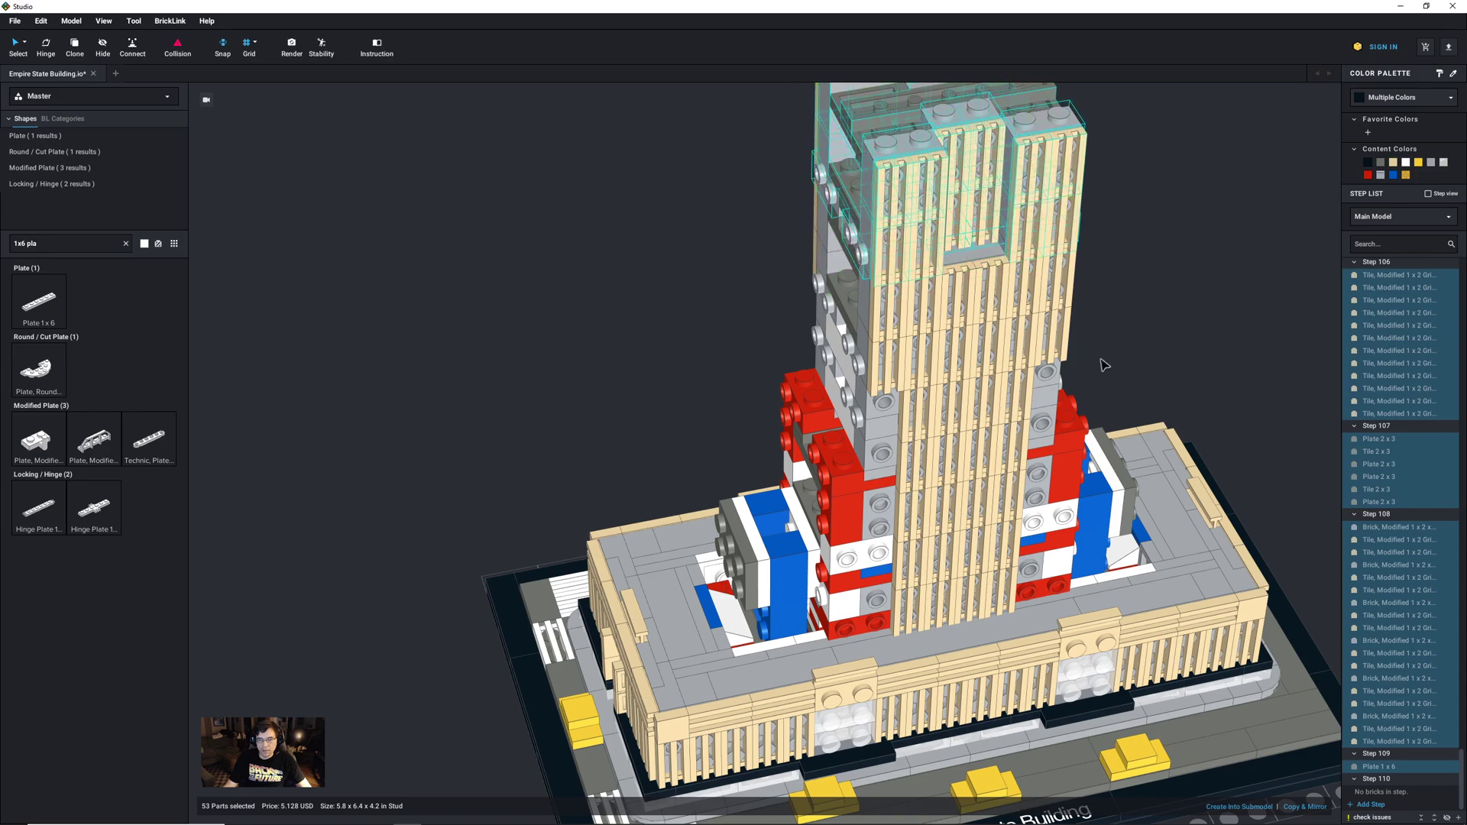
Step: Stack further copies of the completed section on top of each other to extend the tower upward
{"action": "right_click_drag", "start_coordinate": [1103, 367], "coordinate": [1023, 477]}
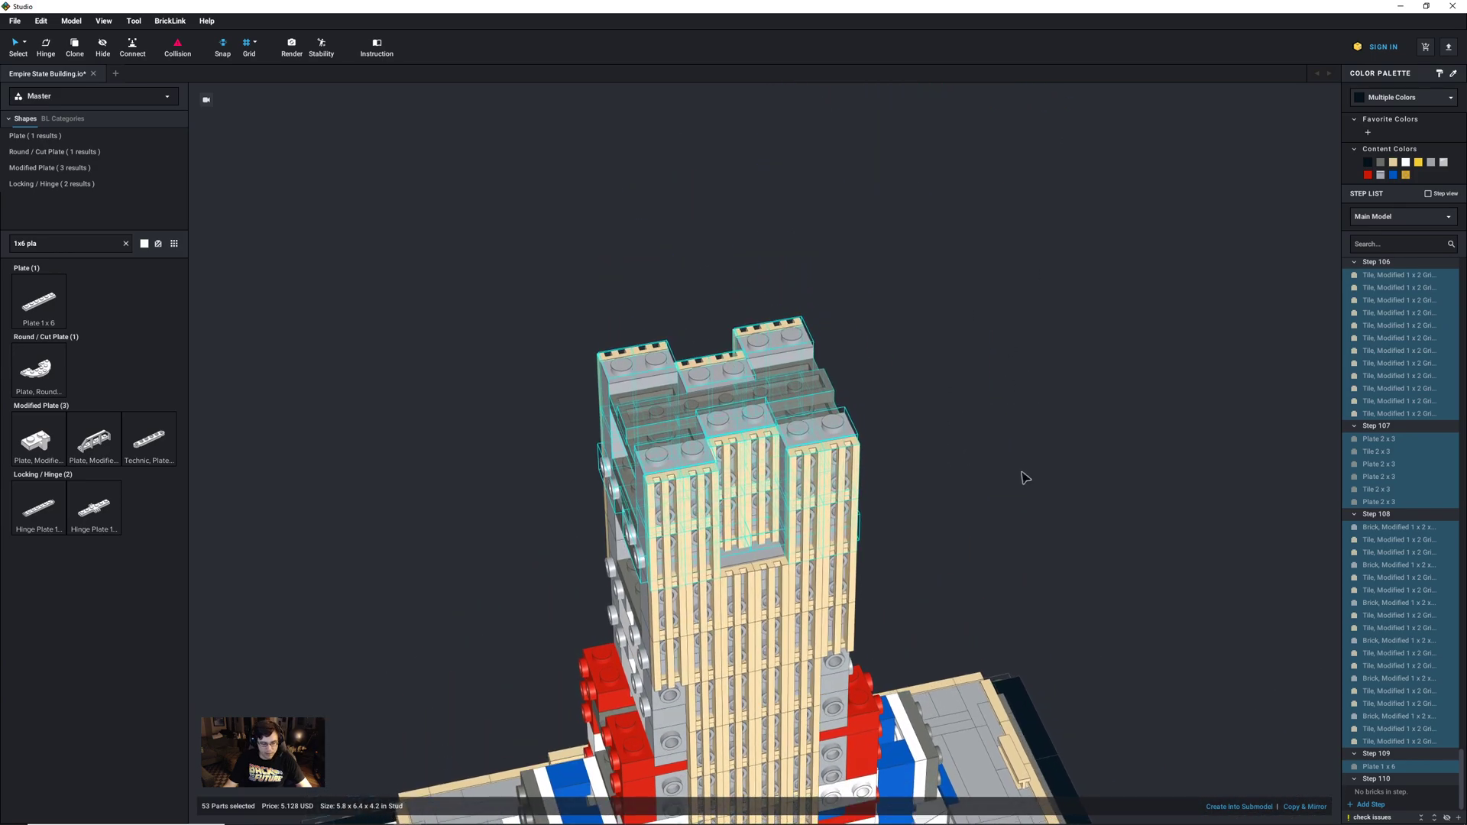
{"action": "left_click_drag", "start_coordinate": [1025, 467], "coordinate": [735, 391]}
{"action": "right_click_drag", "start_coordinate": [785, 406], "coordinate": [757, 474]}
{"action": "left_click_drag", "start_coordinate": [693, 434], "coordinate": [741, 403]}
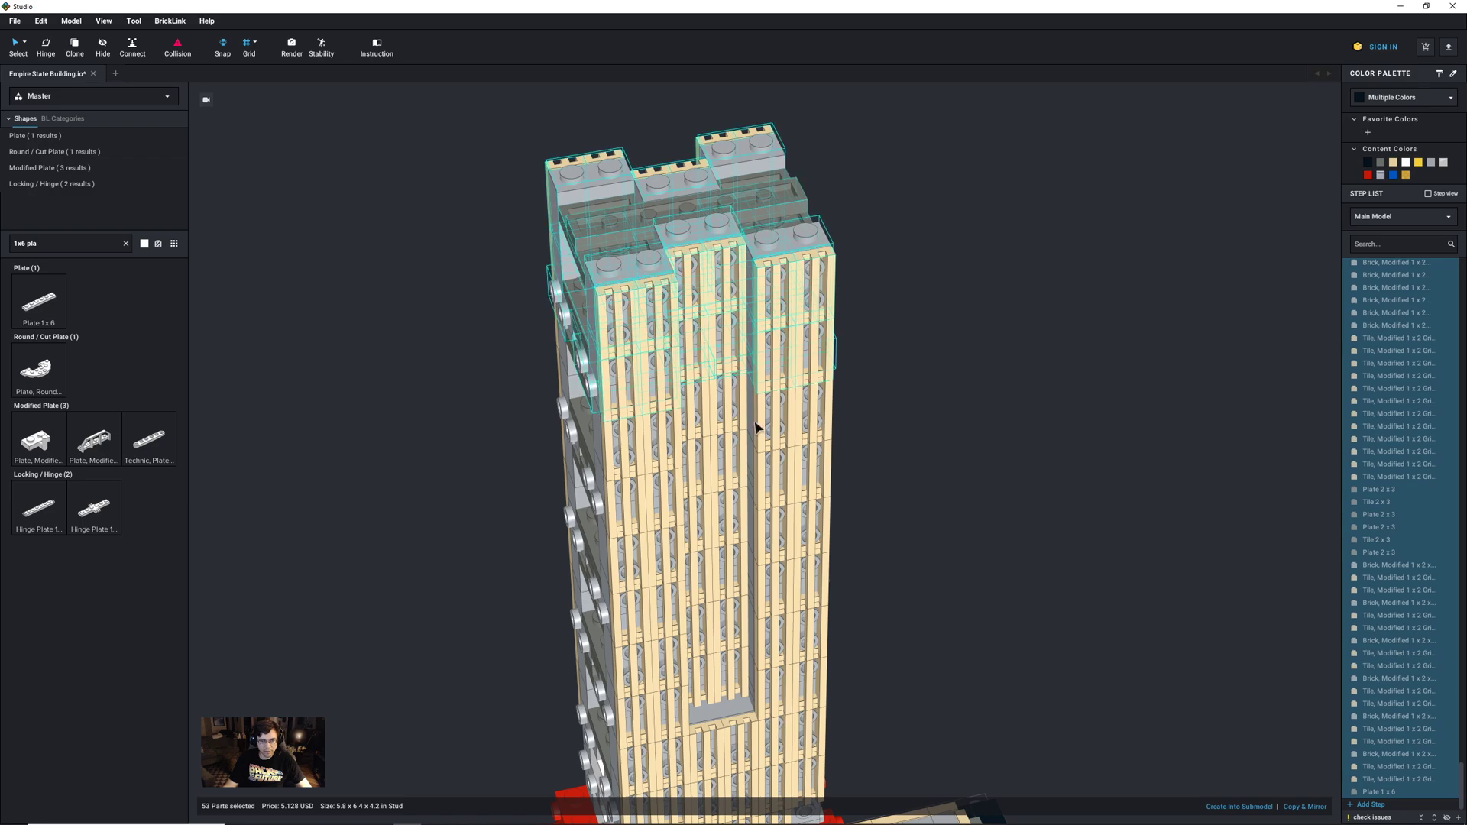
Step: Add a new building step after the stacked tower sections
{"action": "scroll", "coordinate": [879, 483], "scroll_direction": "down", "scroll_amount": 5}
{"action": "right_click_drag", "start_coordinate": [873, 474], "coordinate": [861, 440]}
{"action": "mouse_move", "coordinate": [922, 477]}
{"action": "right_mouse_down"}
{"action": "mouse_move", "coordinate": [945, 457]}
{"action": "mouse_move", "coordinate": [922, 464]}
{"action": "mouse_move", "coordinate": [937, 462]}
{"action": "mouse_move", "coordinate": [925, 506]}
{"action": "right_mouse_up"}
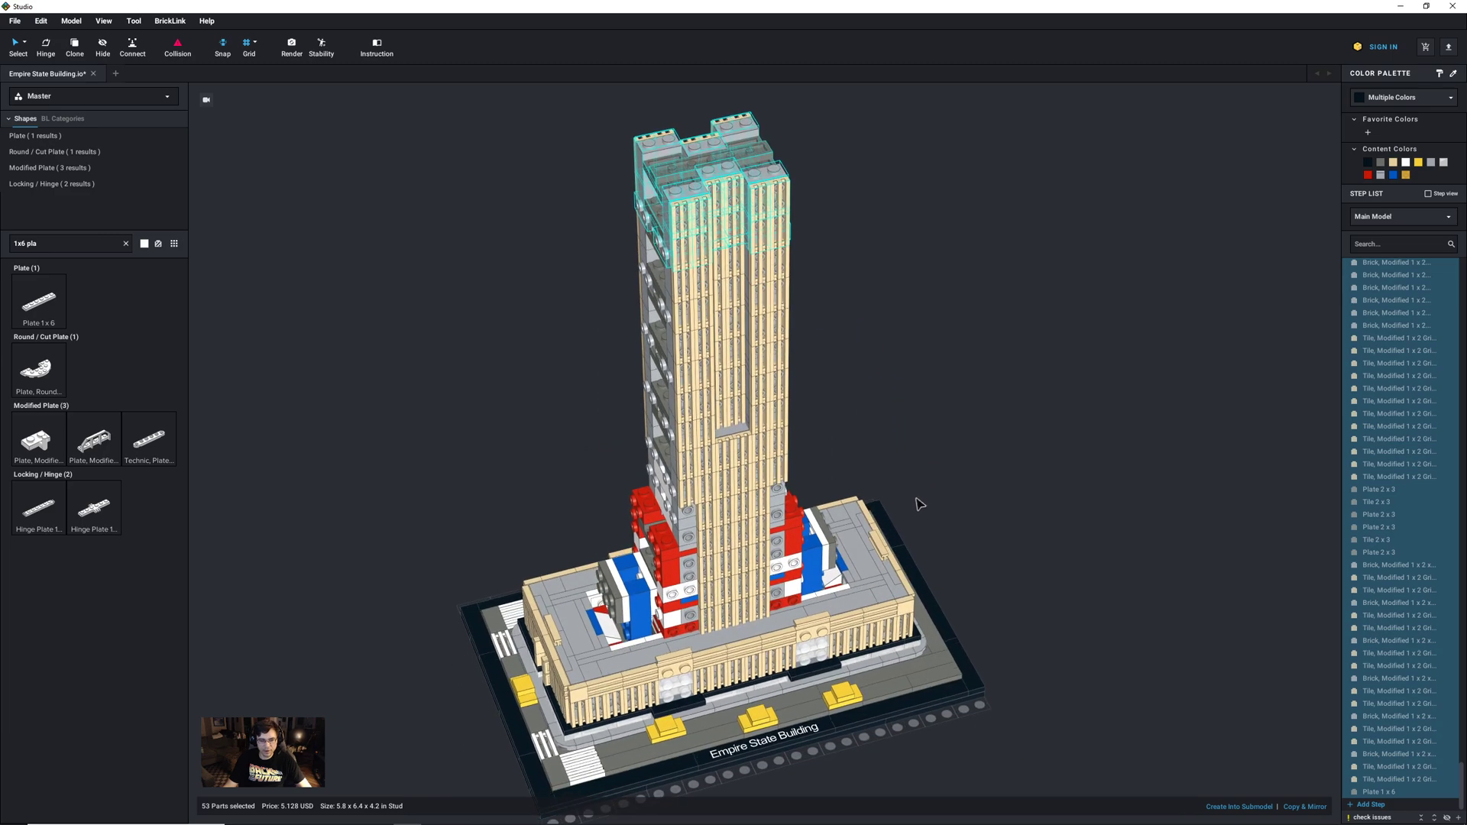
{"action": "middle_click_drag", "start_coordinate": [924, 506], "coordinate": [894, 497]}
{"action": "left_click", "coordinate": [1374, 805]}
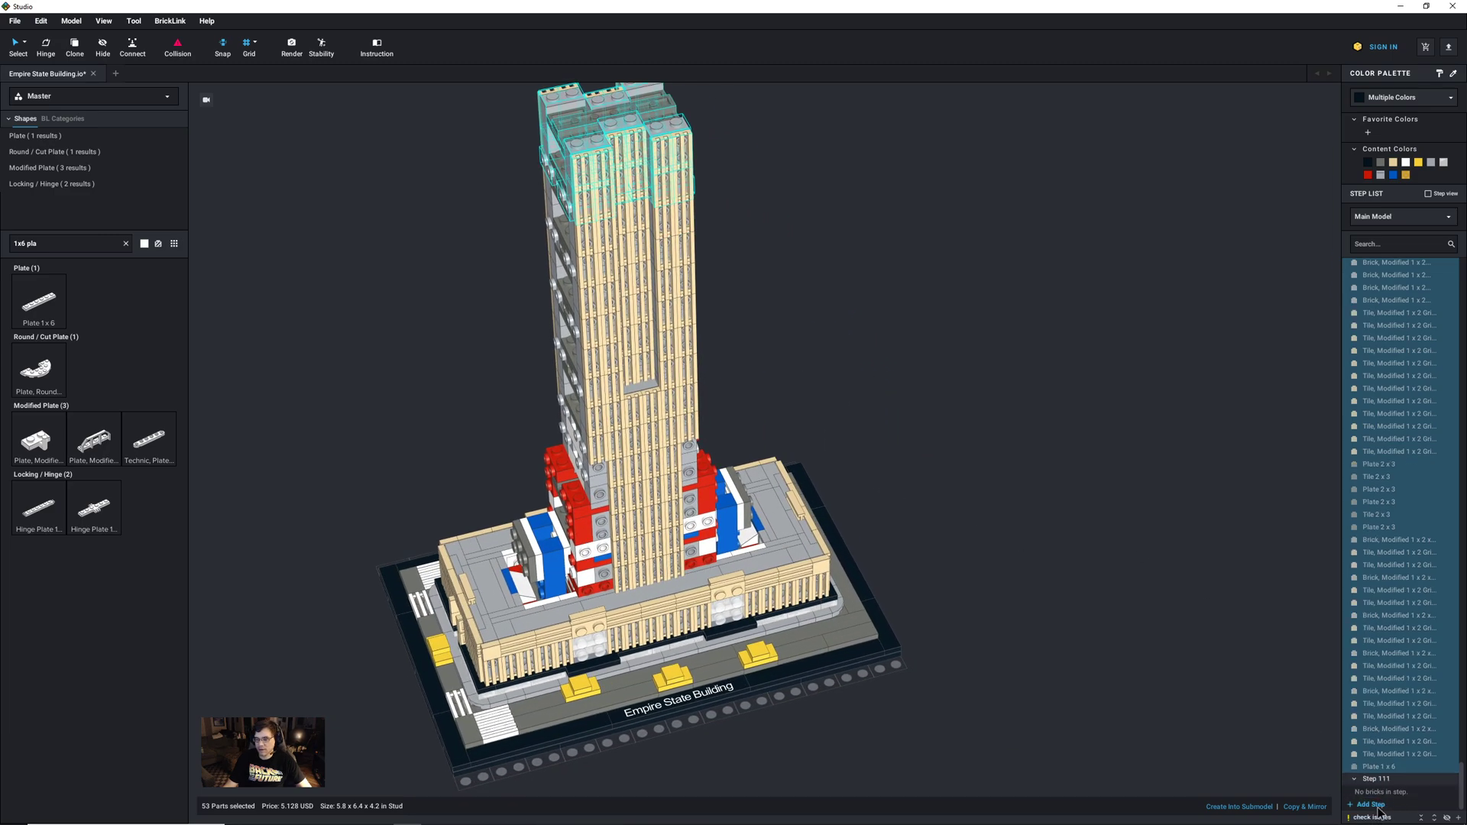
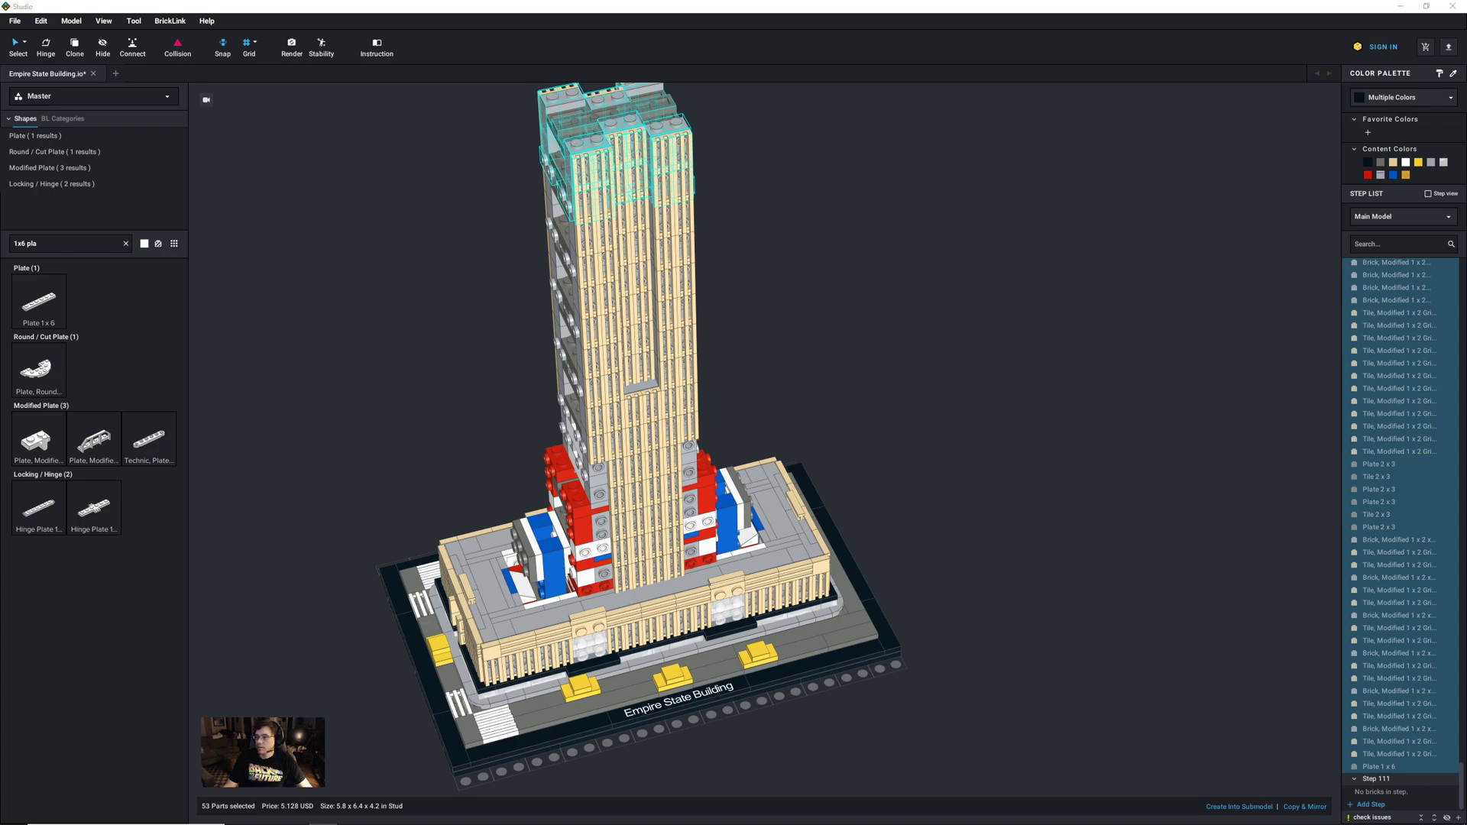
Step: Search the part library for "2x3 plate" and place a white 2 x 3 plate on the grid in front of the building's base
{"action": "mouse_move", "coordinate": [996, 604]}
{"action": "middle_mouse_down"}
{"action": "mouse_move", "coordinate": [997, 646]}
{"action": "mouse_move", "coordinate": [998, 612]}
{"action": "middle_mouse_up"}
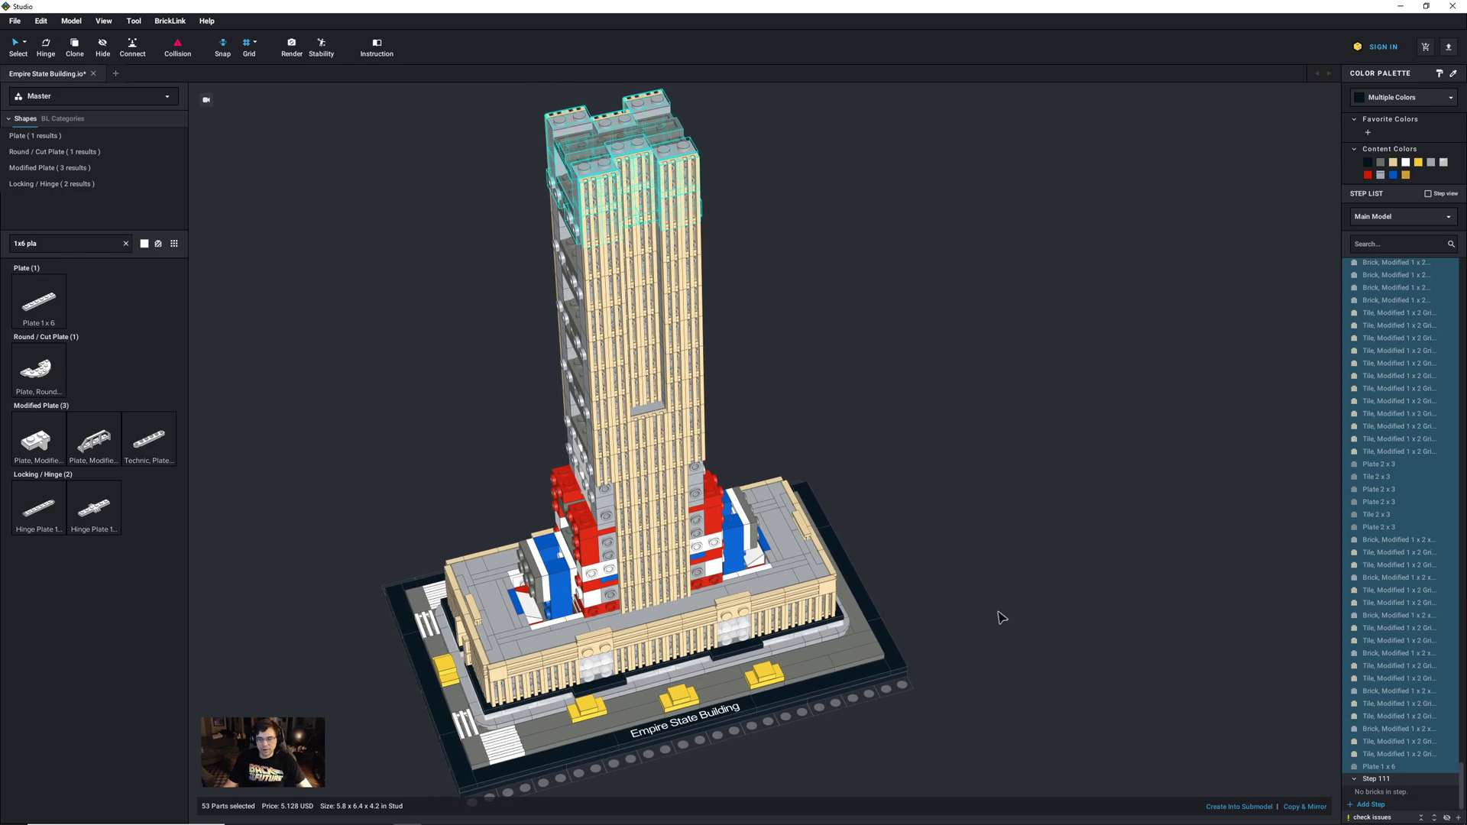
{"action": "key", "text": "BackSpace"}
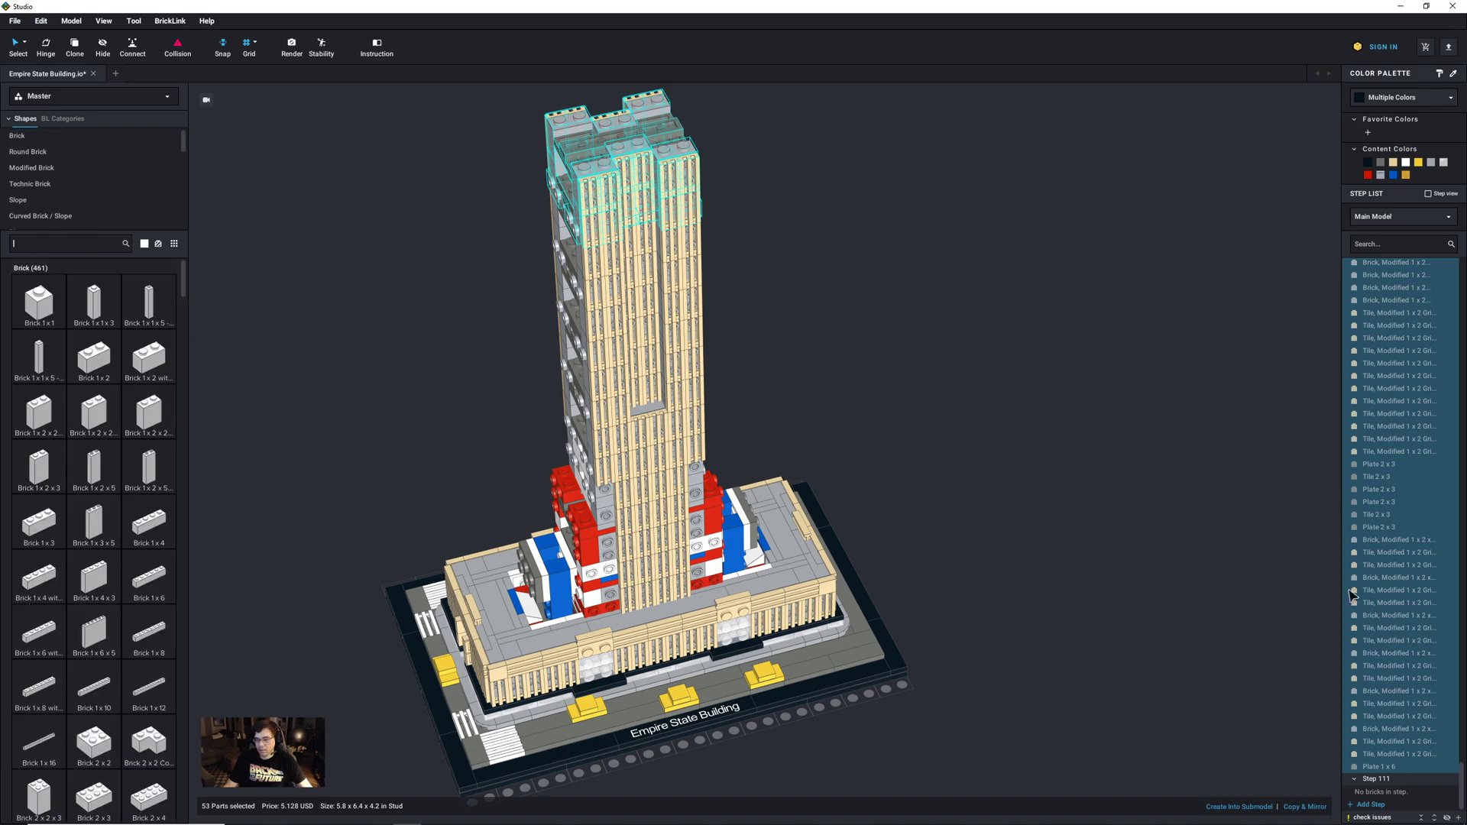
{"action": "key", "text": "space"}
{"action": "left_click_drag", "start_coordinate": [1078, 672], "coordinate": [1155, 604]}
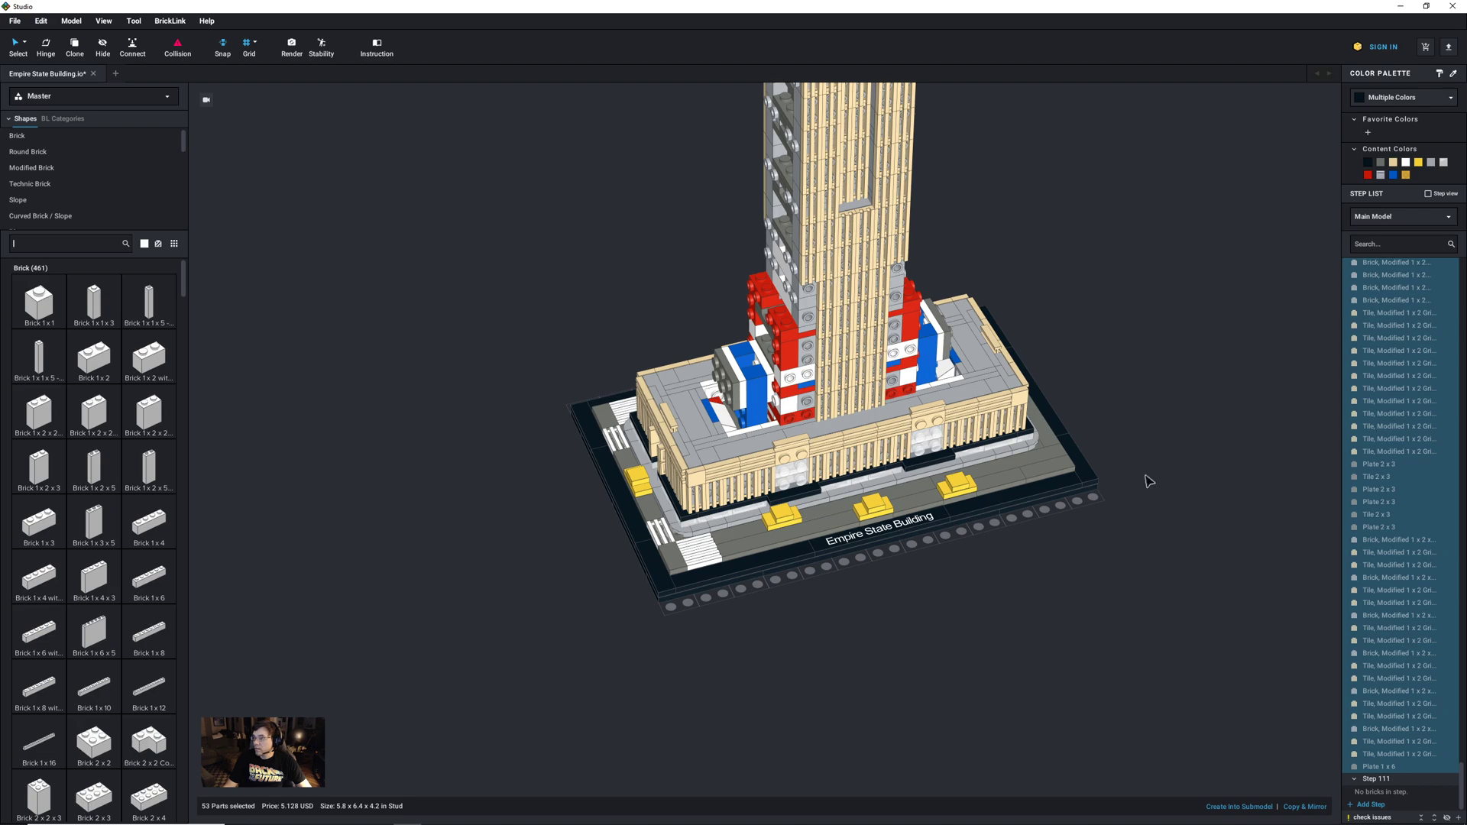
{"action": "type", "text": "x3 plate"}
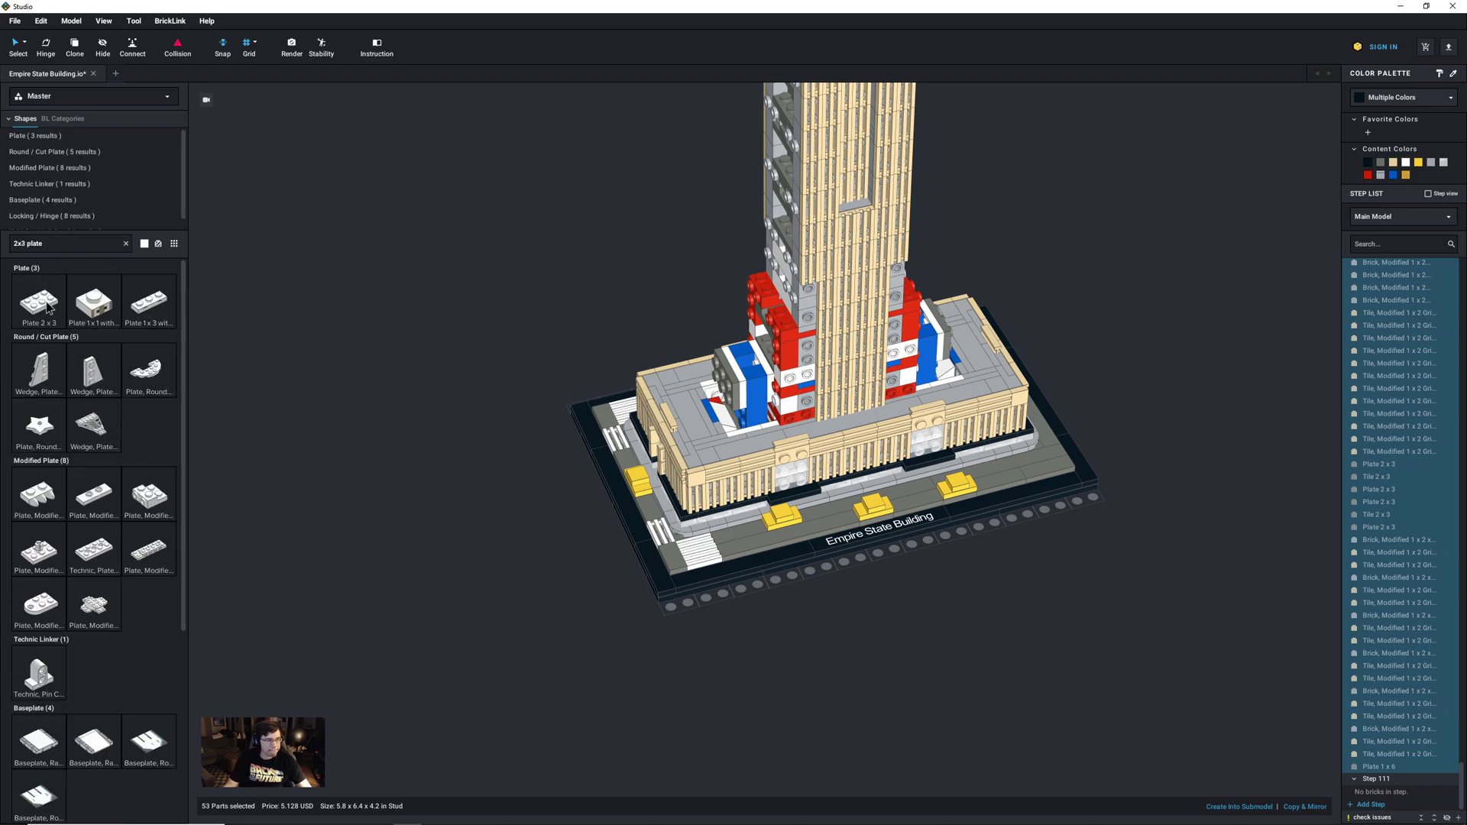
{"action": "left_click", "coordinate": [51, 307]}
{"action": "left_click", "coordinate": [597, 680]}
{"action": "left_click", "coordinate": [54, 247]}
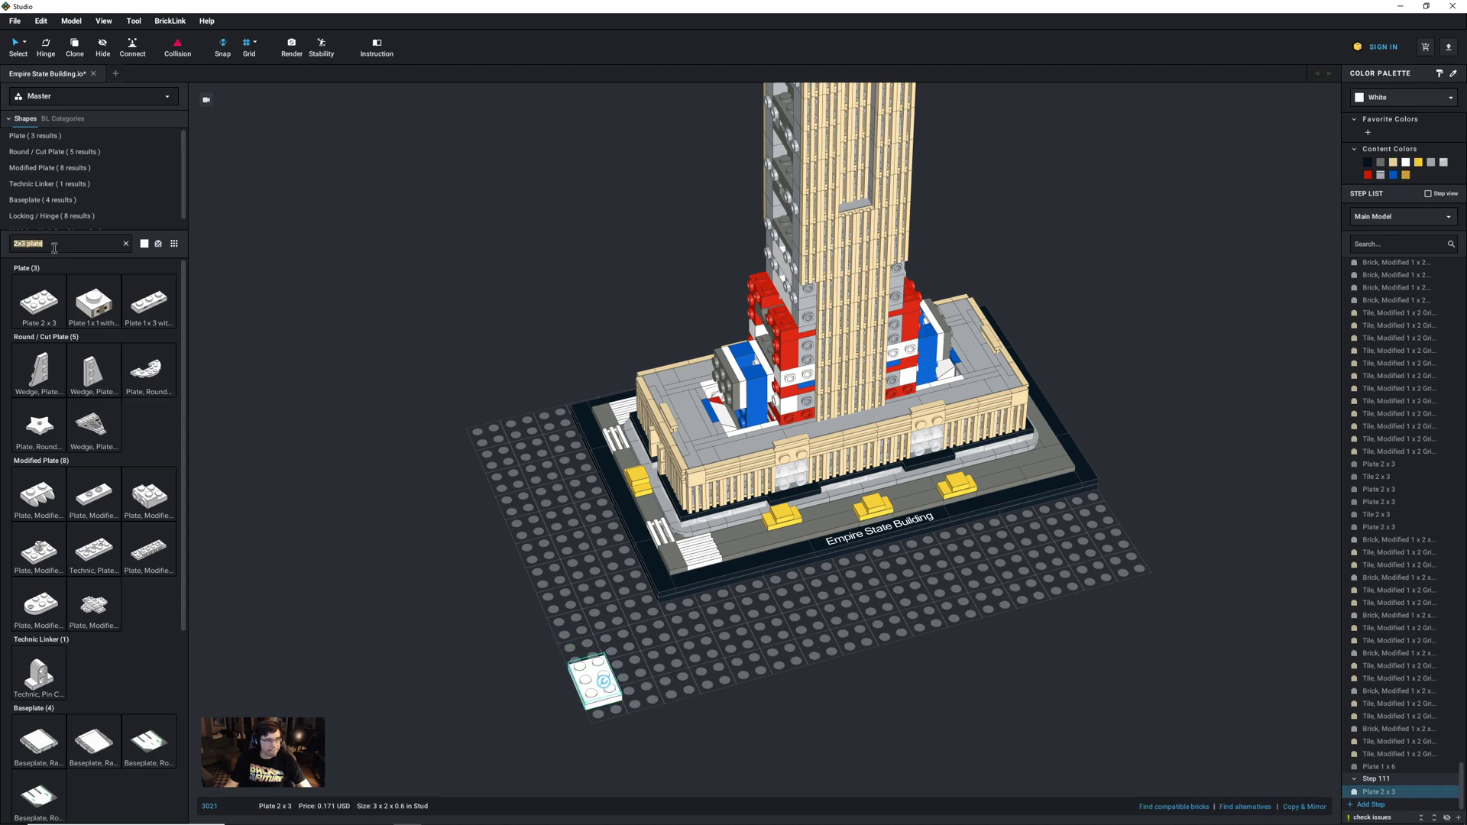
Step: Search the part library for "2x2 plate" and place a white 2 x 2 corner plate on the grid beside the 2 x 3 plate
{"action": "key", "text": "BackSpace"}
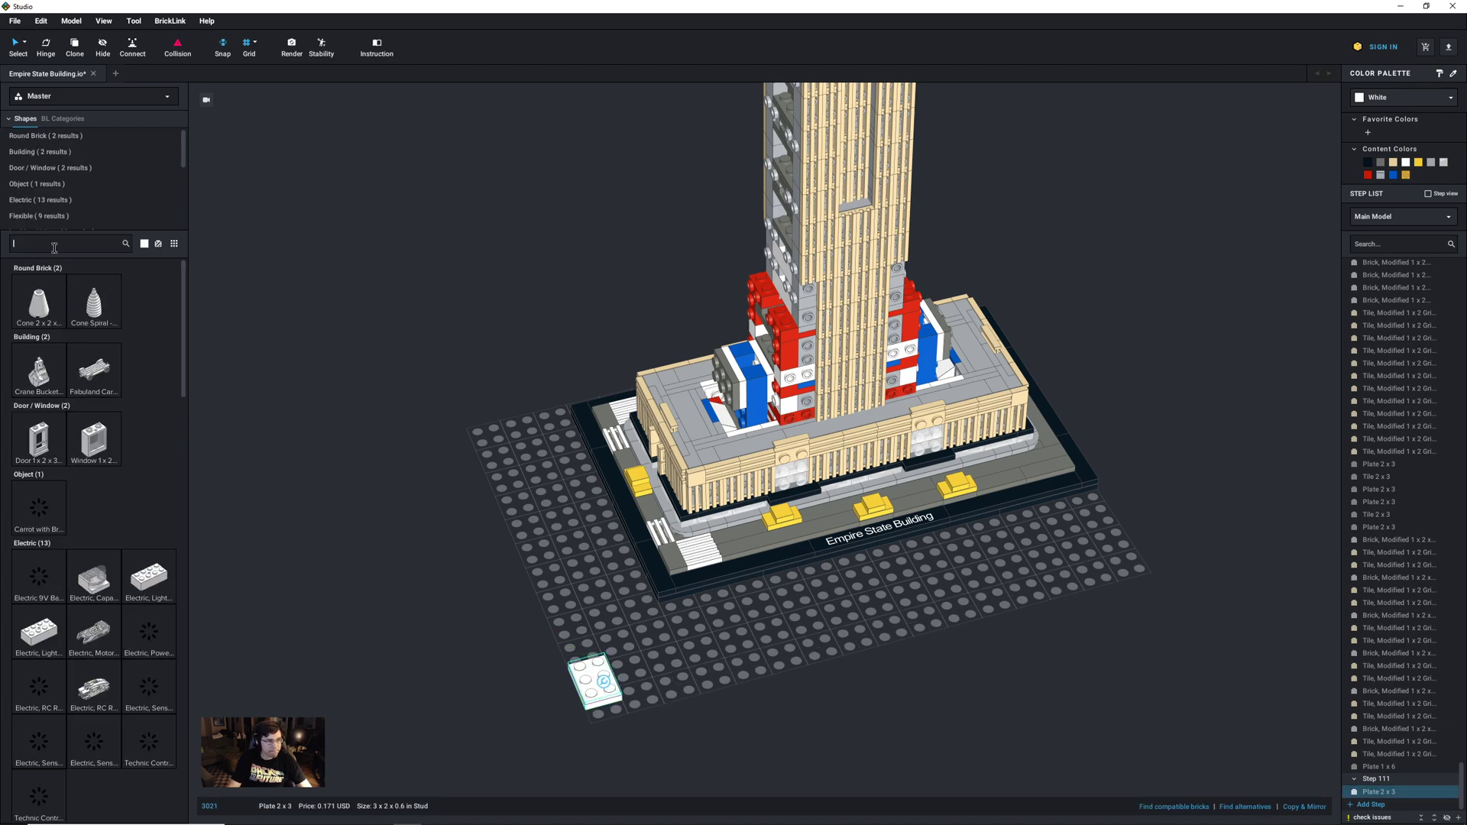
{"action": "type", "text": "2x2 pla"}
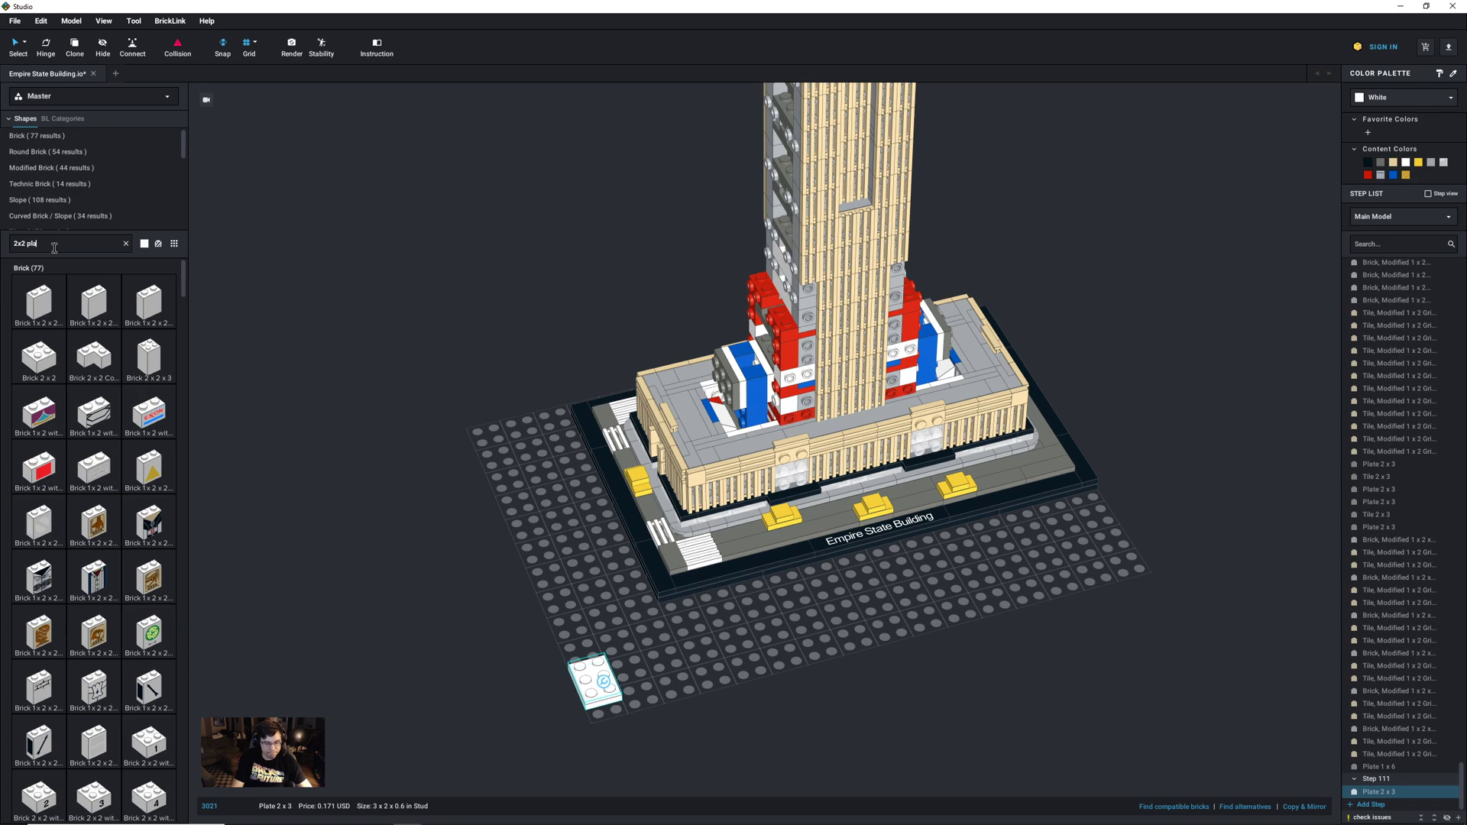
{"action": "type", "text": "te"}
{"action": "left_click", "coordinate": [94, 371]}
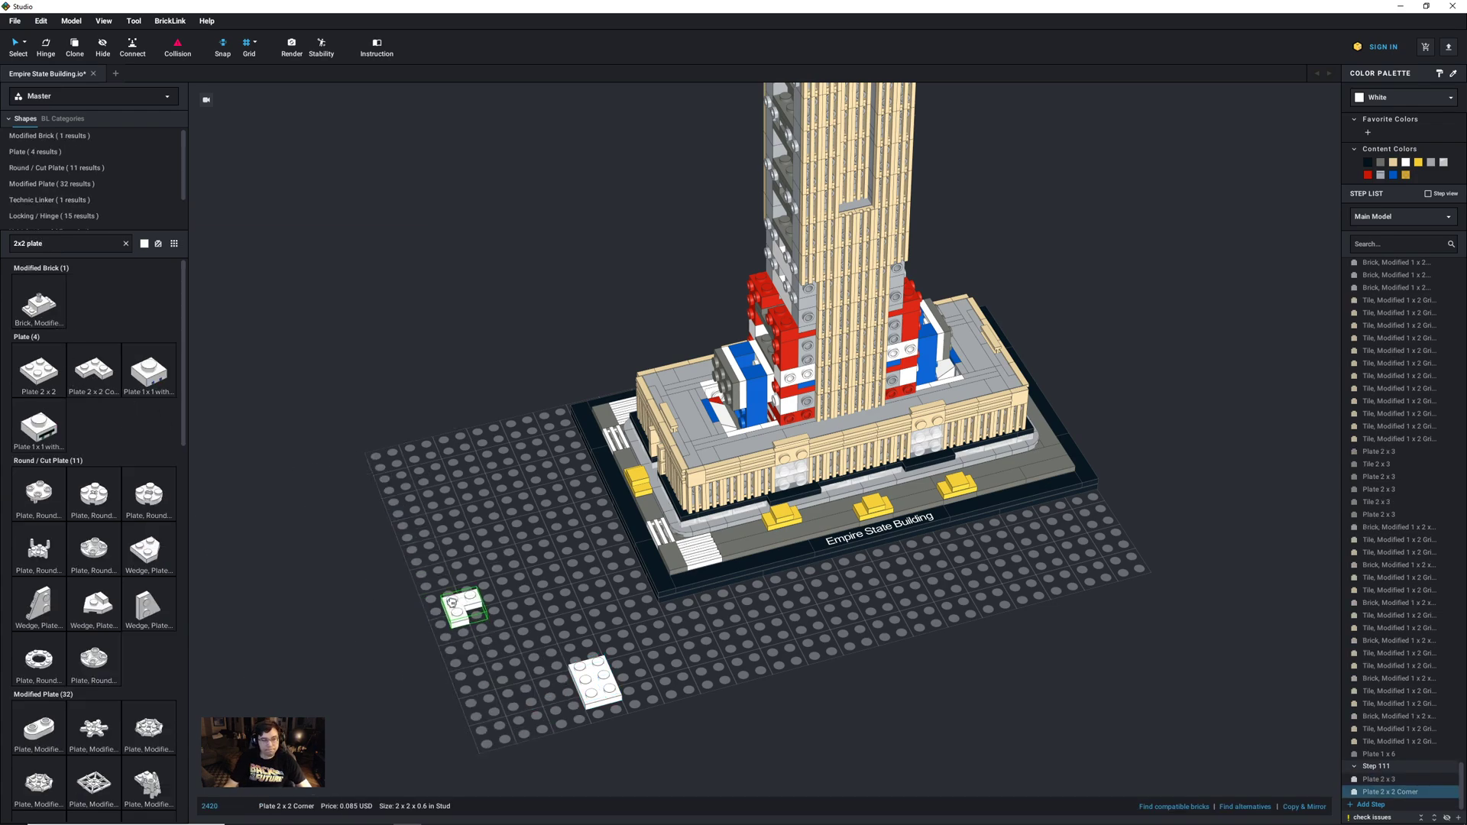
{"action": "left_click", "coordinate": [545, 716]}
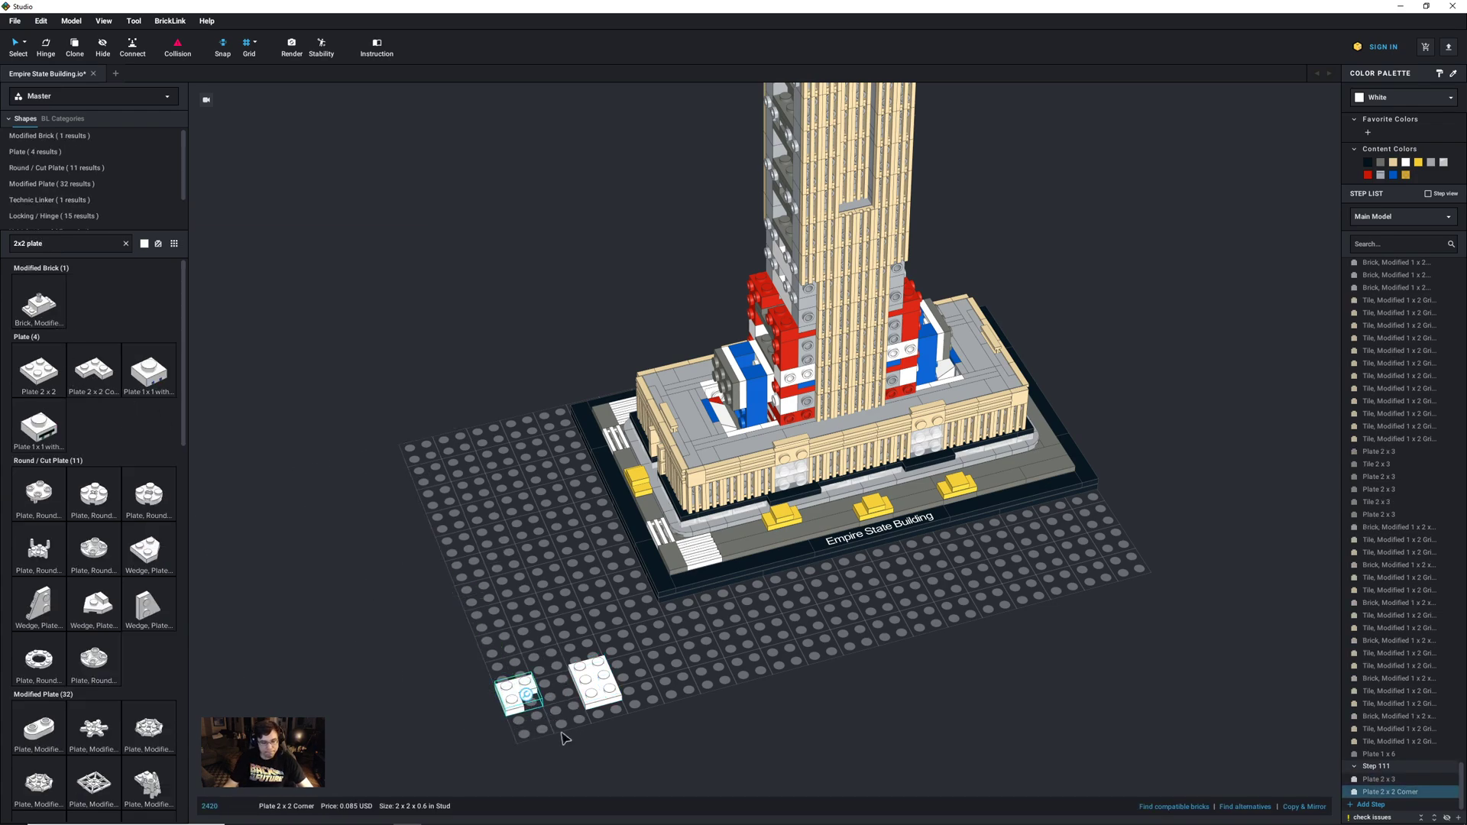
Step: Duplicate the corner plate, rotate both pieces, and attach them side by side on the rear end of the 2 x 3 plate
{"action": "key", "text": "ctrl+c"}
{"action": "key", "text": "ctrl+v"}
{"action": "scroll", "coordinate": [644, 754], "scroll_direction": "up", "scroll_amount": 5}
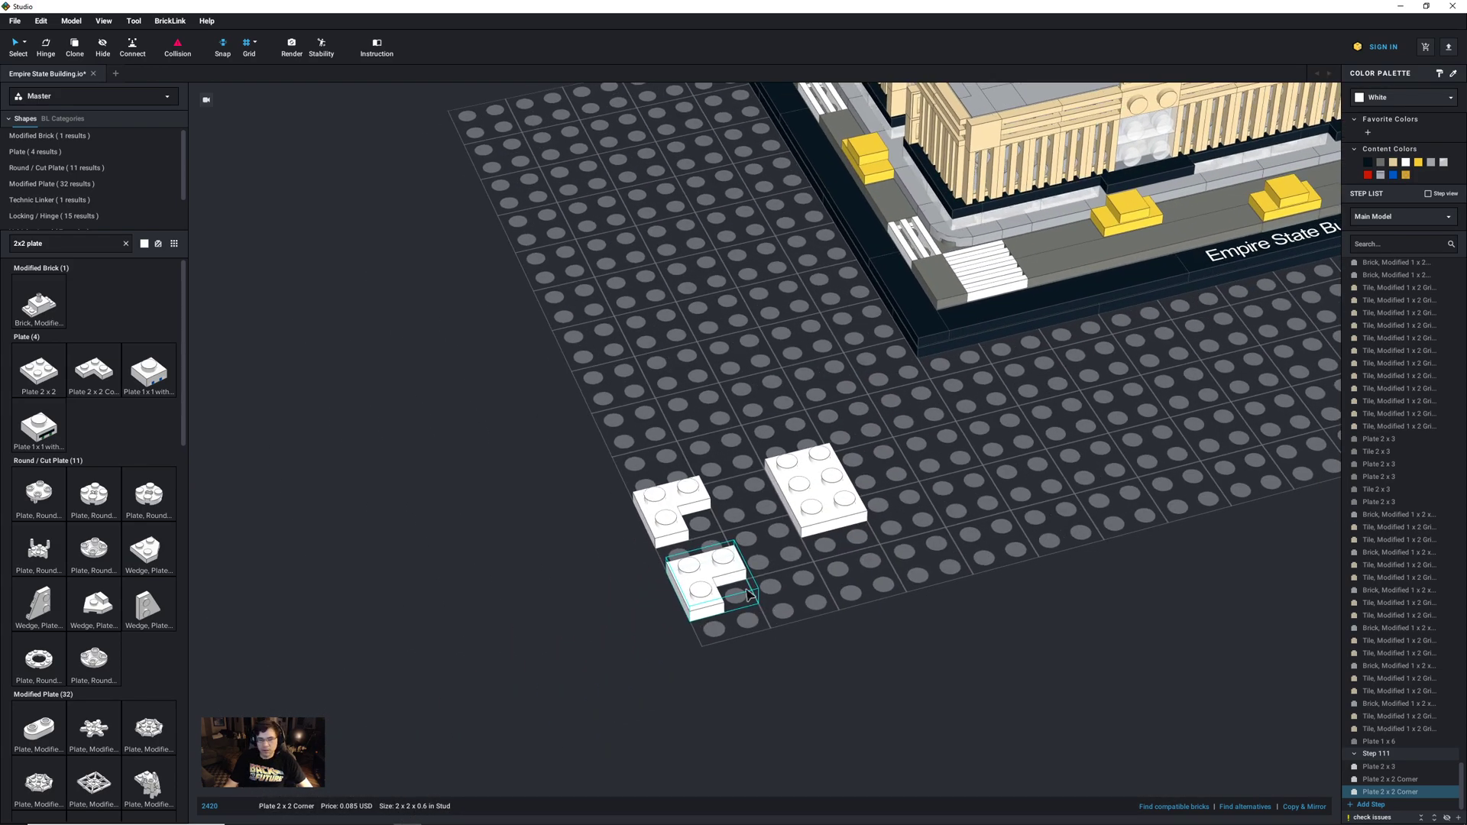
{"action": "key", "text": "Right"}
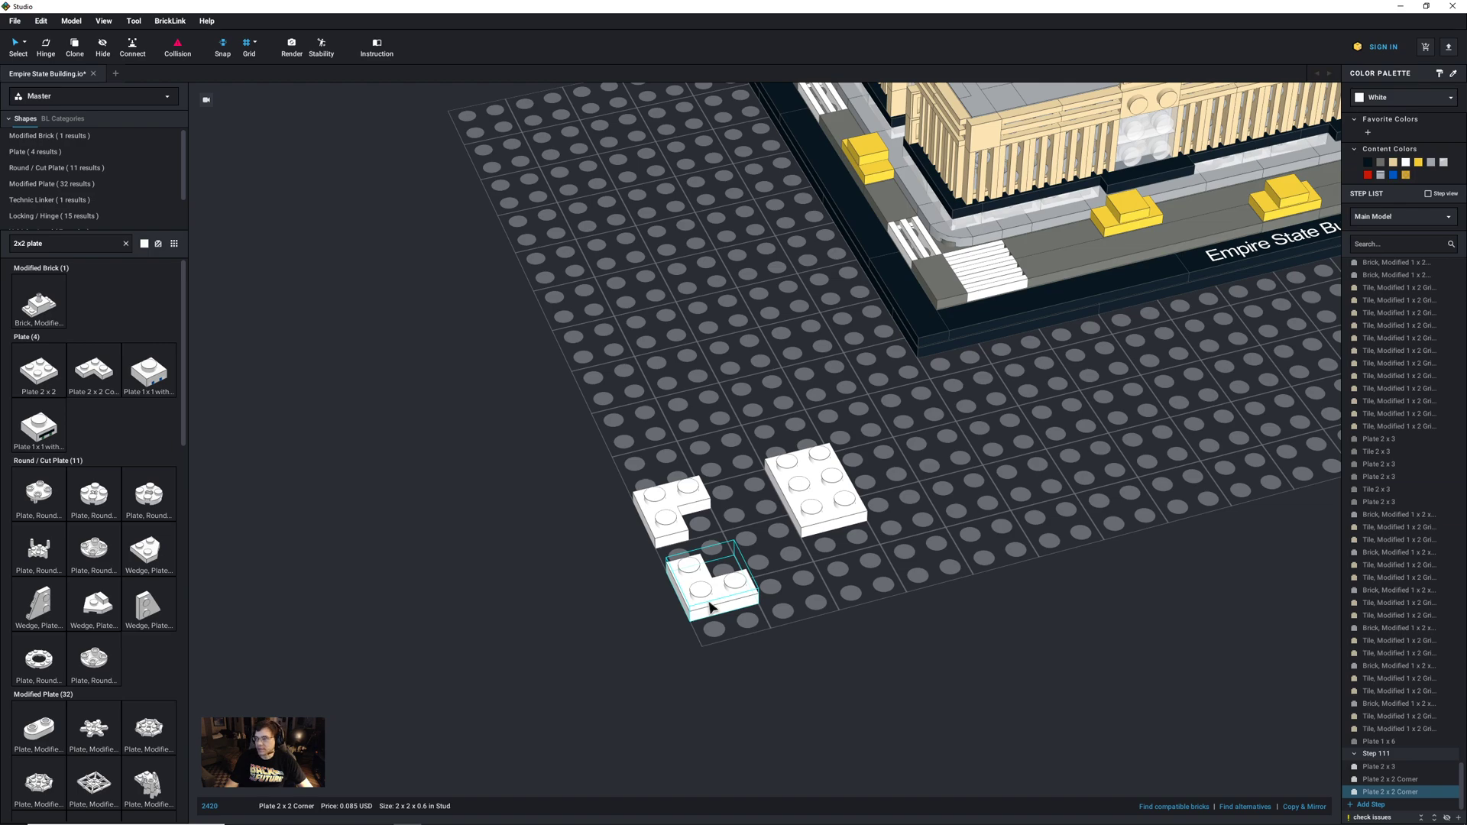
{"action": "left_click_drag", "start_coordinate": [703, 605], "coordinate": [751, 464]}
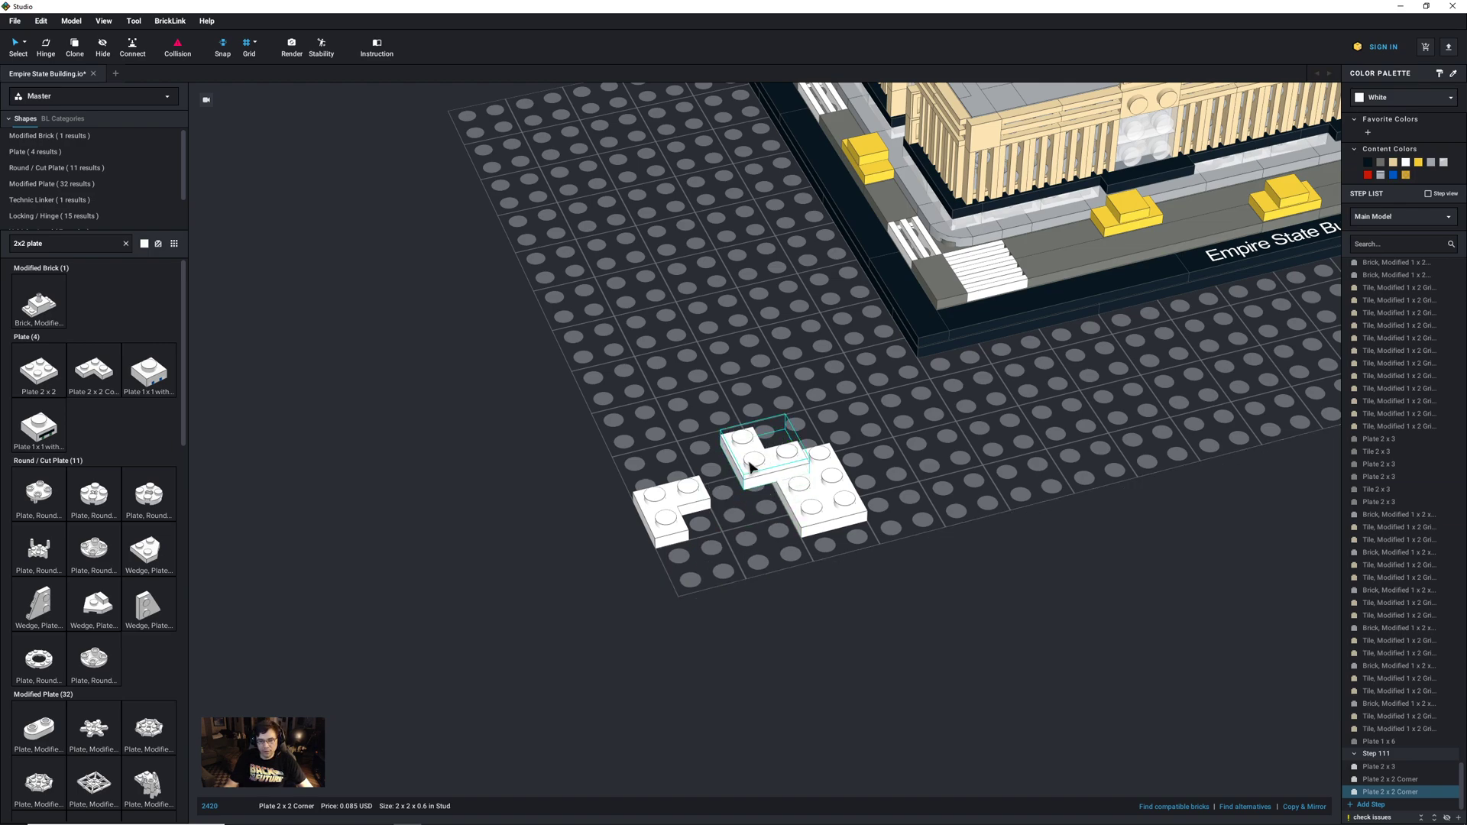
{"action": "left_click", "coordinate": [662, 519]}
{"action": "key", "text": "Right"}
{"action": "key", "text": "Right"}
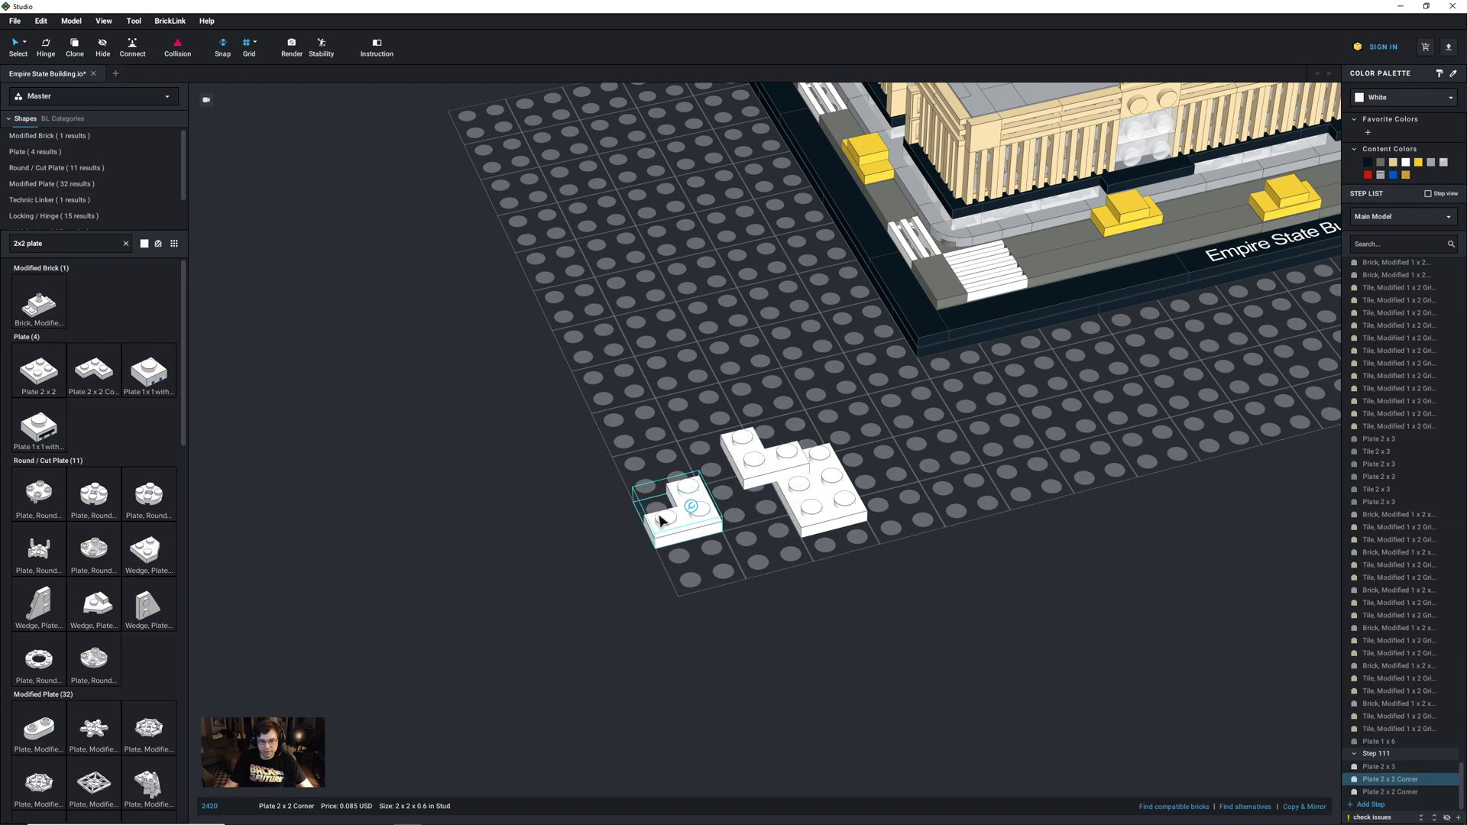
{"action": "left_click_drag", "start_coordinate": [662, 520], "coordinate": [821, 441]}
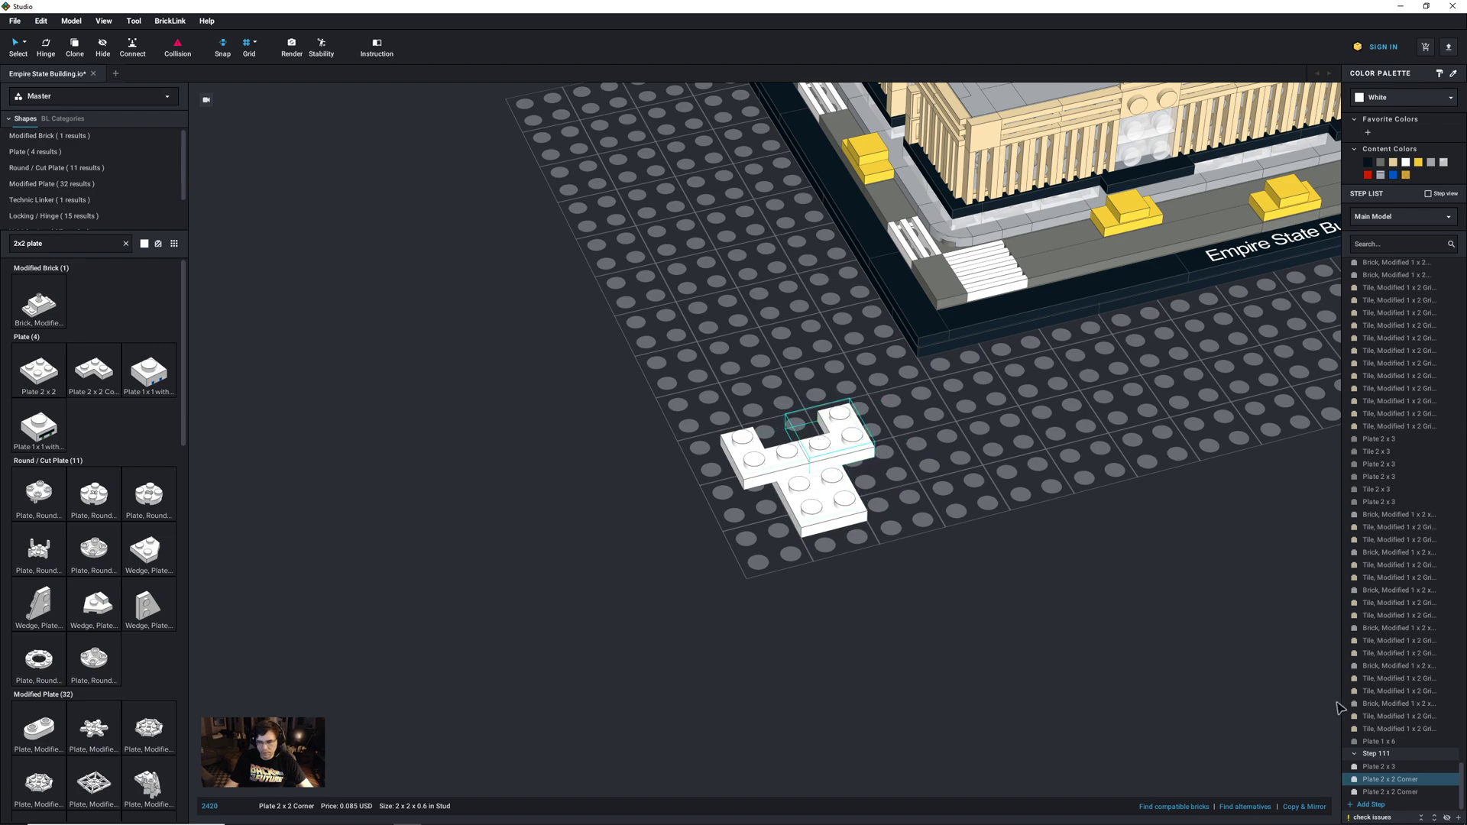
Step: Add a new building step and attach two rotated 2 x 2 corner plates on the front end of the 2 x 3 plate
{"action": "left_click", "coordinate": [1354, 804]}
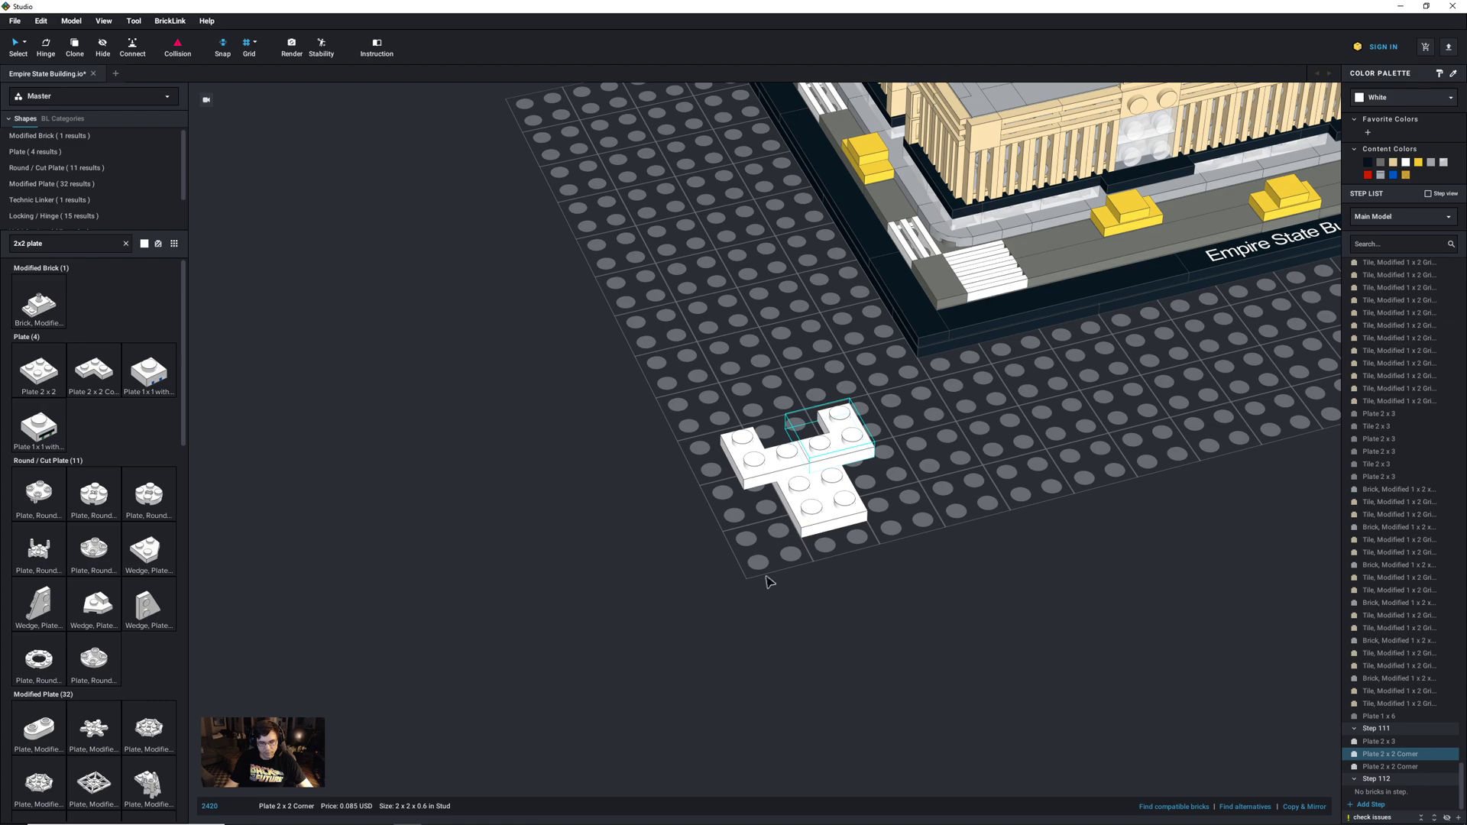
{"action": "key", "text": "ctrl+v"}
{"action": "key", "text": "Left"}
{"action": "key", "text": "Left"}
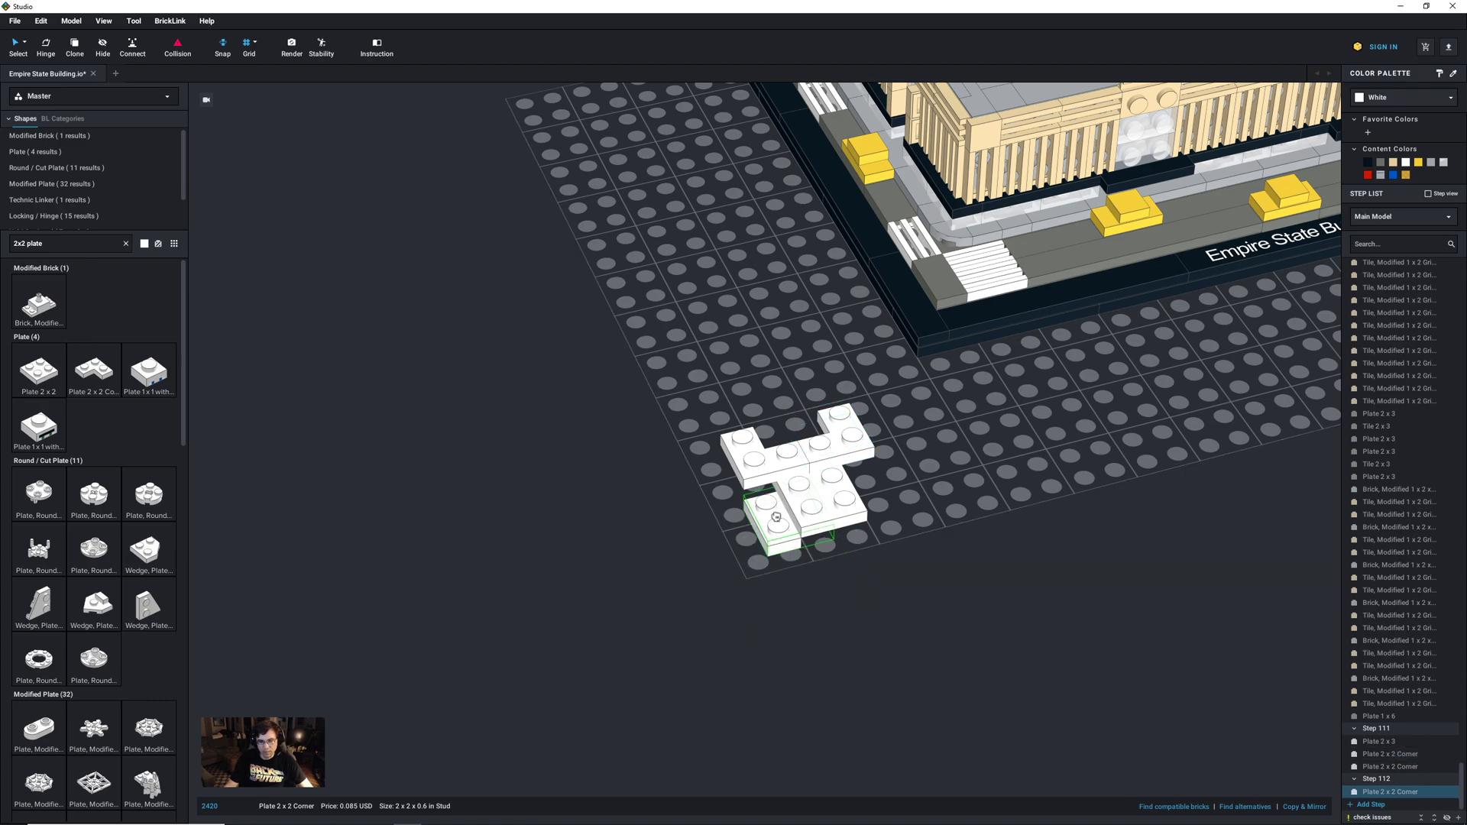
{"action": "left_click", "coordinate": [874, 552]}
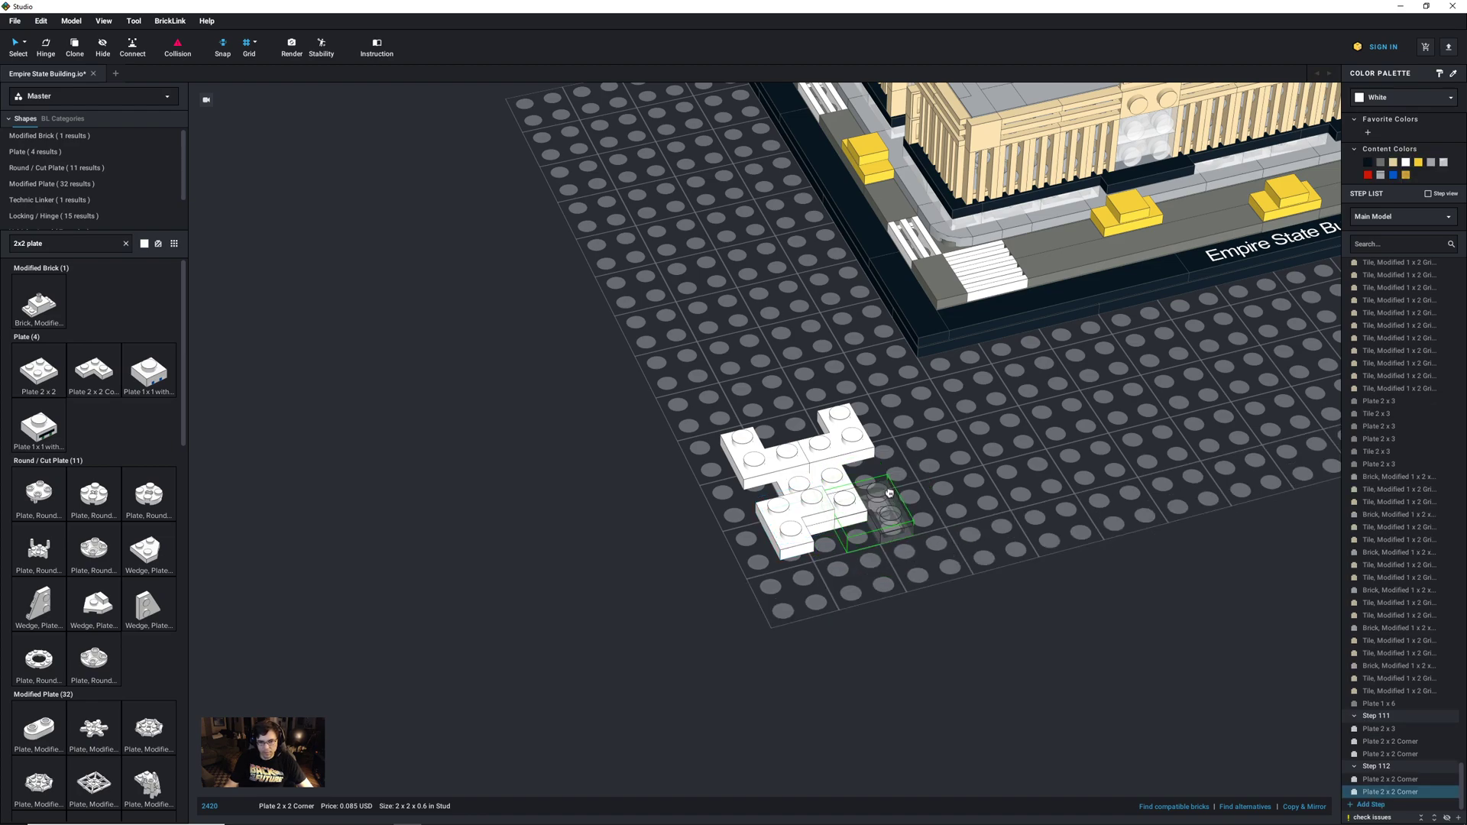
Step: Recolor the five assembled plates Light Bluish Gray and add another building step
{"action": "left_click_drag", "start_coordinate": [931, 601], "coordinate": [675, 377]}
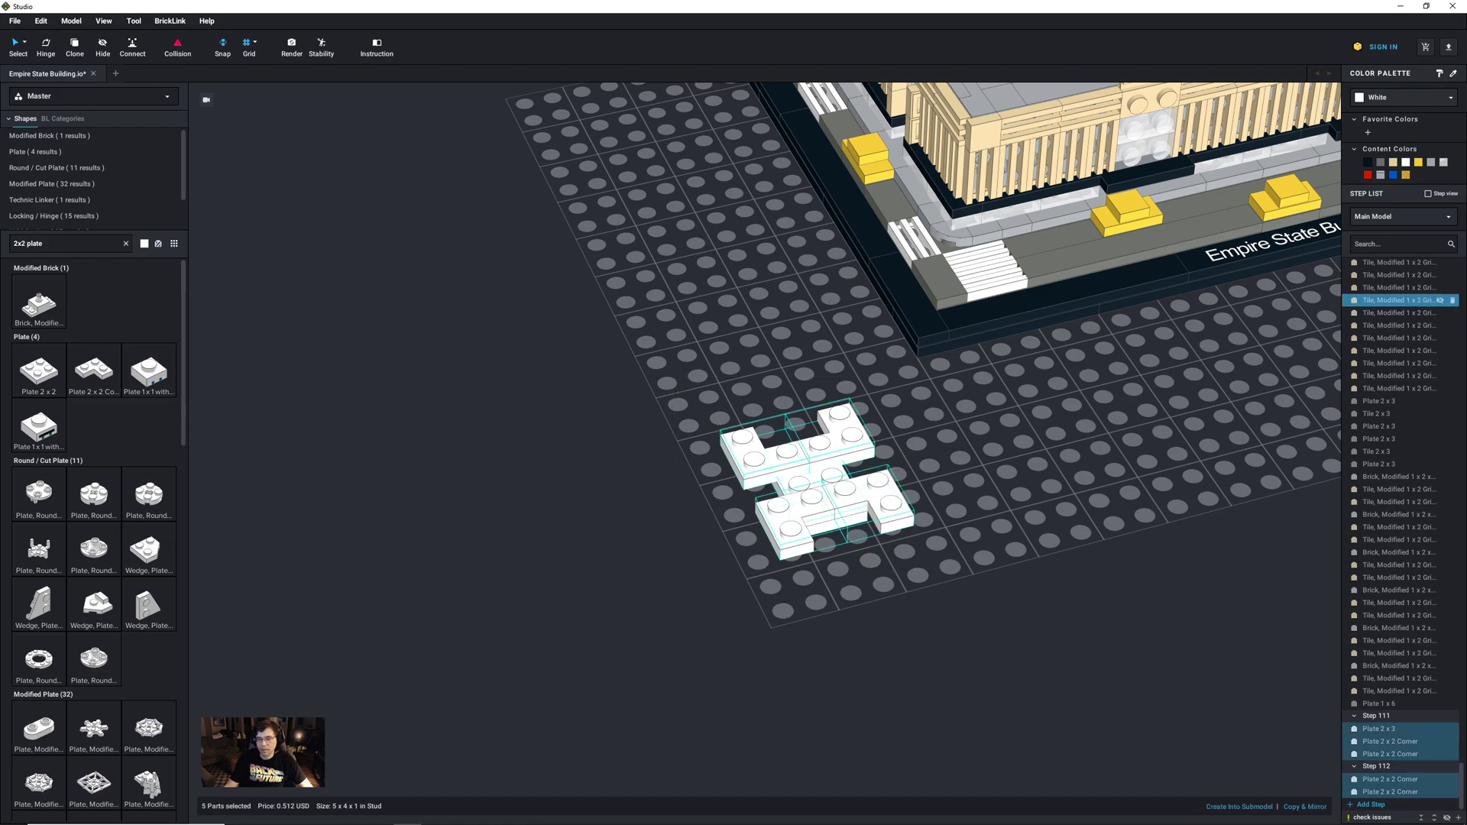
{"action": "left_click", "coordinate": [1431, 162]}
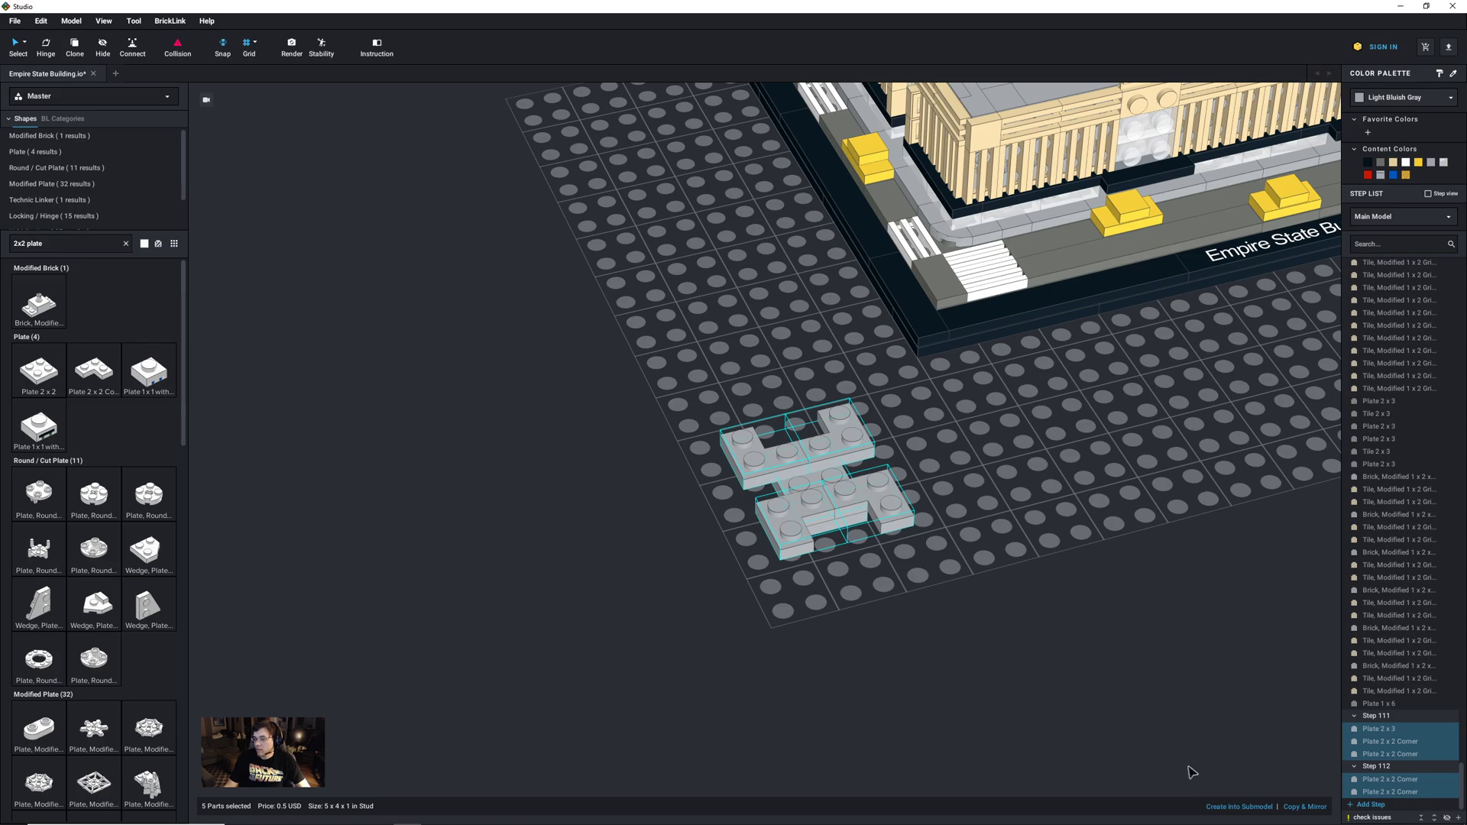
{"action": "left_click", "coordinate": [1369, 804]}
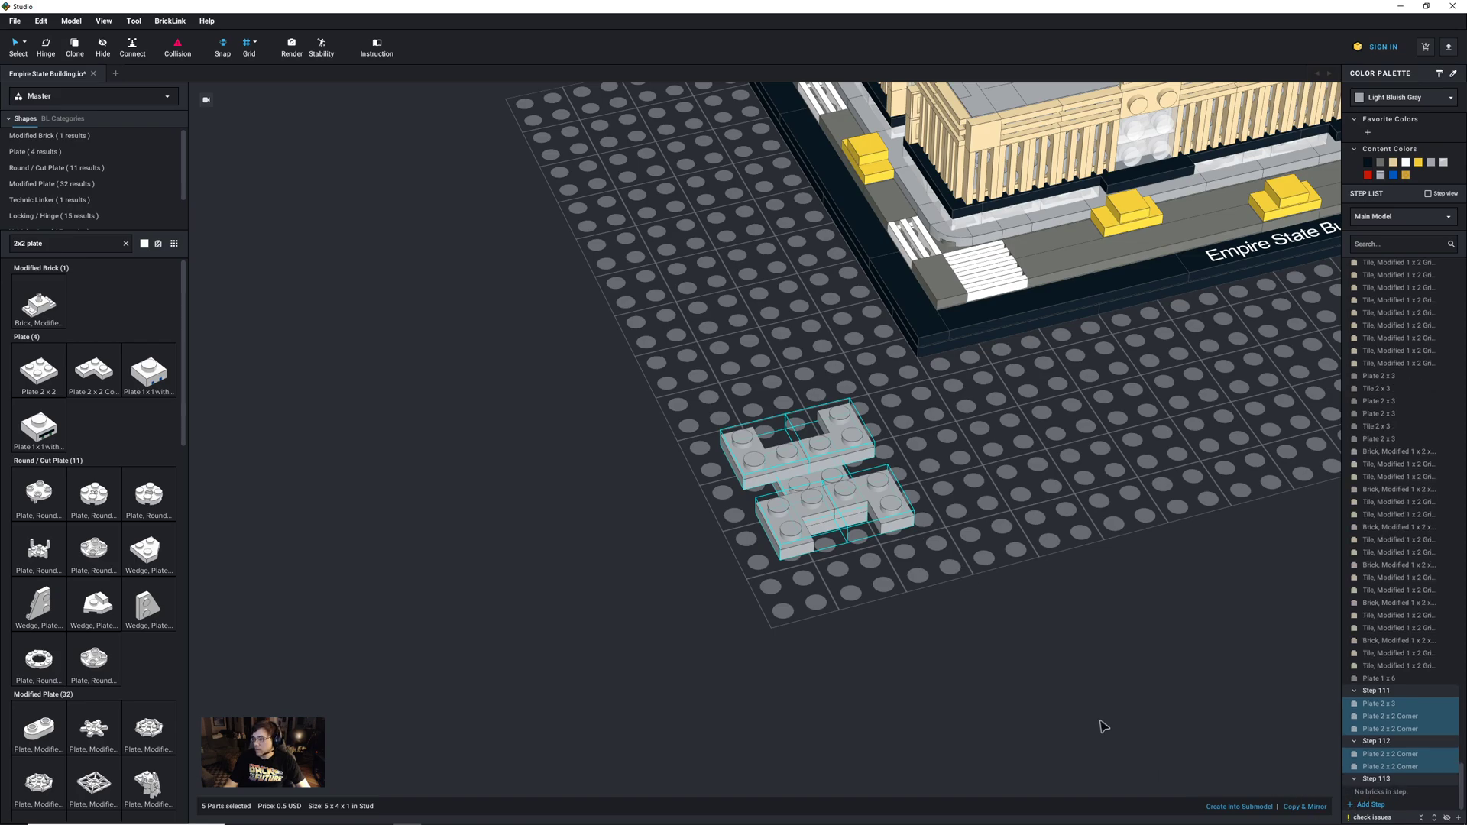
Step: Copy the 2 x 2 x 2/3 plate with side studs from the tower and place two on one side's corner plates, studs outward
{"action": "scroll", "coordinate": [963, 535], "scroll_direction": "down", "scroll_amount": 3}
{"action": "scroll", "coordinate": [1146, 374], "scroll_direction": "up", "scroll_amount": 6}
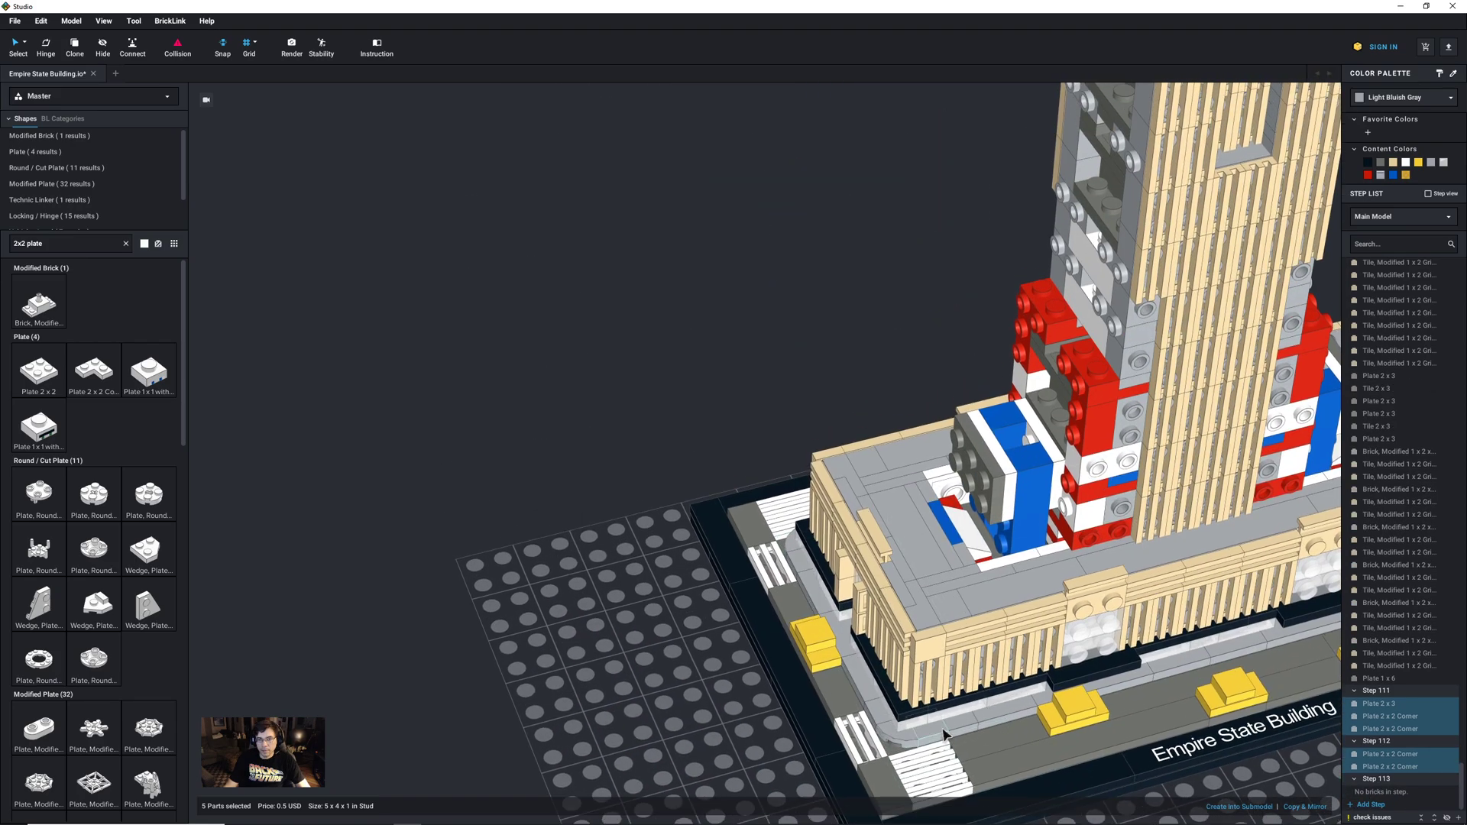
{"action": "left_click", "coordinate": [1133, 345]}
{"action": "middle_click_drag", "start_coordinate": [465, 652], "coordinate": [485, 466]}
{"action": "key", "text": "ctrl+v"}
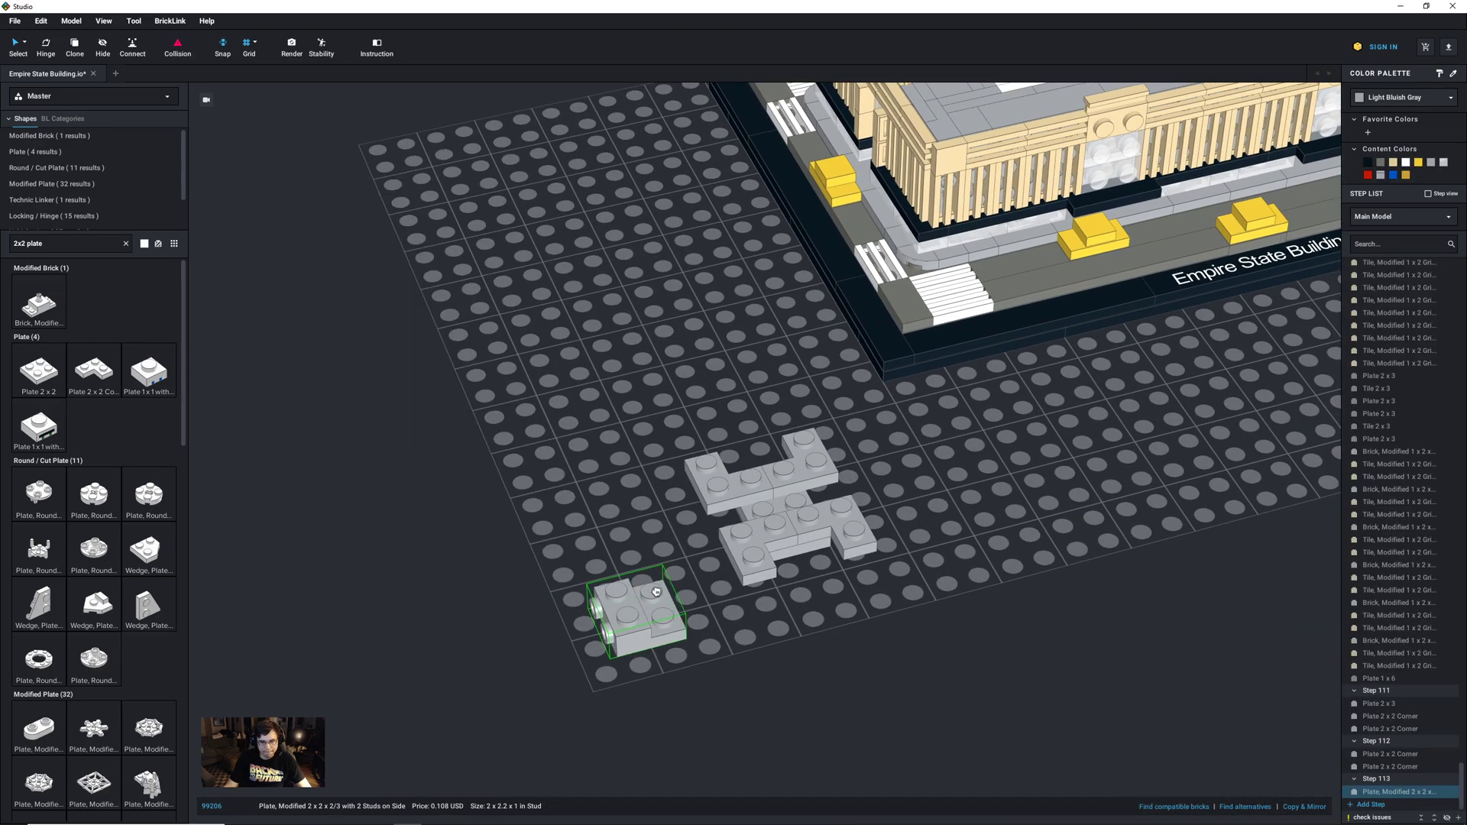
{"action": "left_click", "coordinate": [718, 560]}
{"action": "key", "text": "ctrl+v"}
{"action": "left_click", "coordinate": [691, 494]}
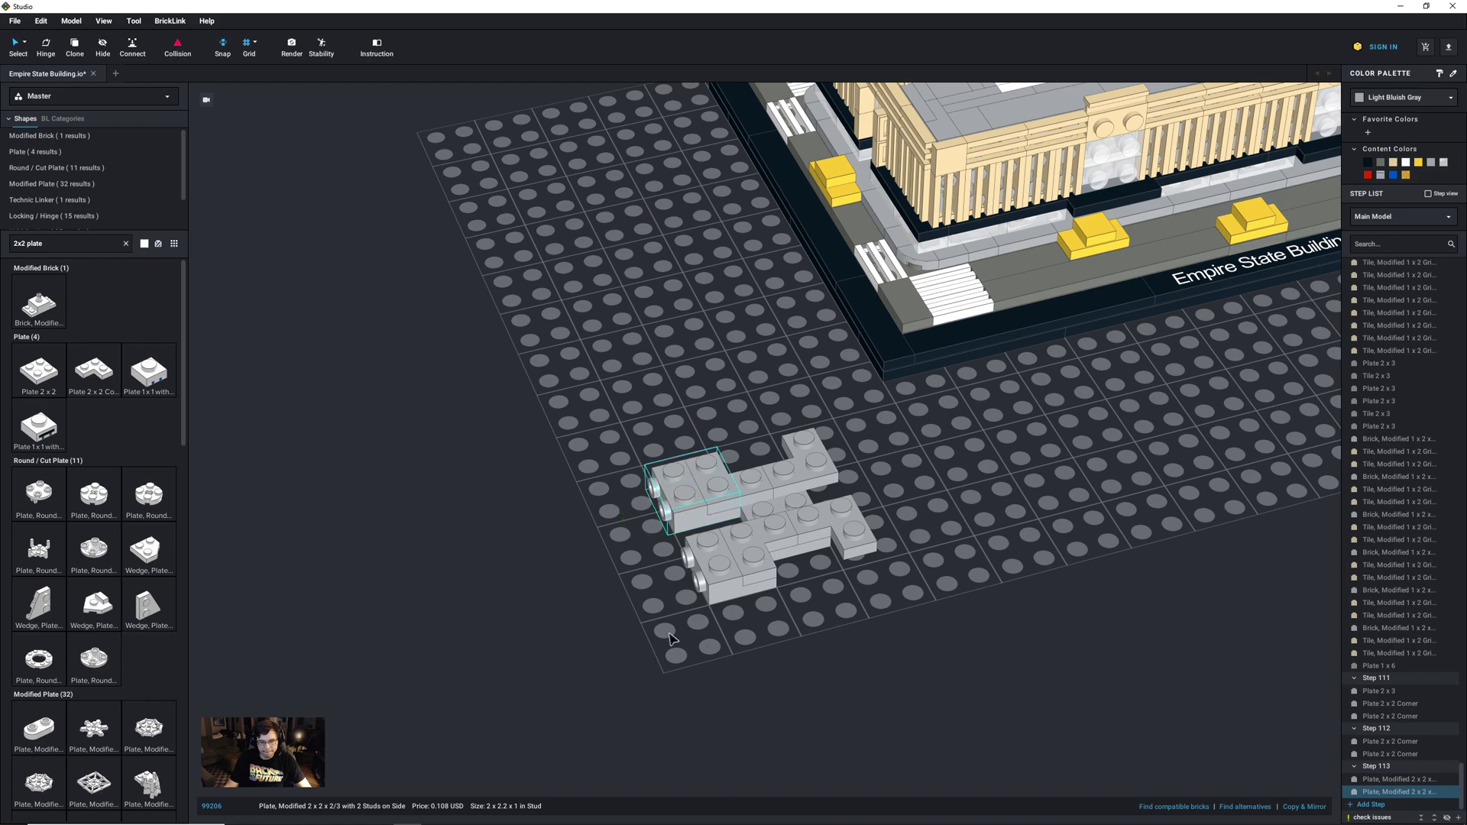
Step: Duplicate both side-stud plates, turn the copies around, and place them on the opposite side's corner plates with studs facing outward
{"action": "left_click", "coordinate": [707, 569]}
{"action": "key", "text": "ctrl+c"}
{"action": "key", "text": "ctrl+v"}
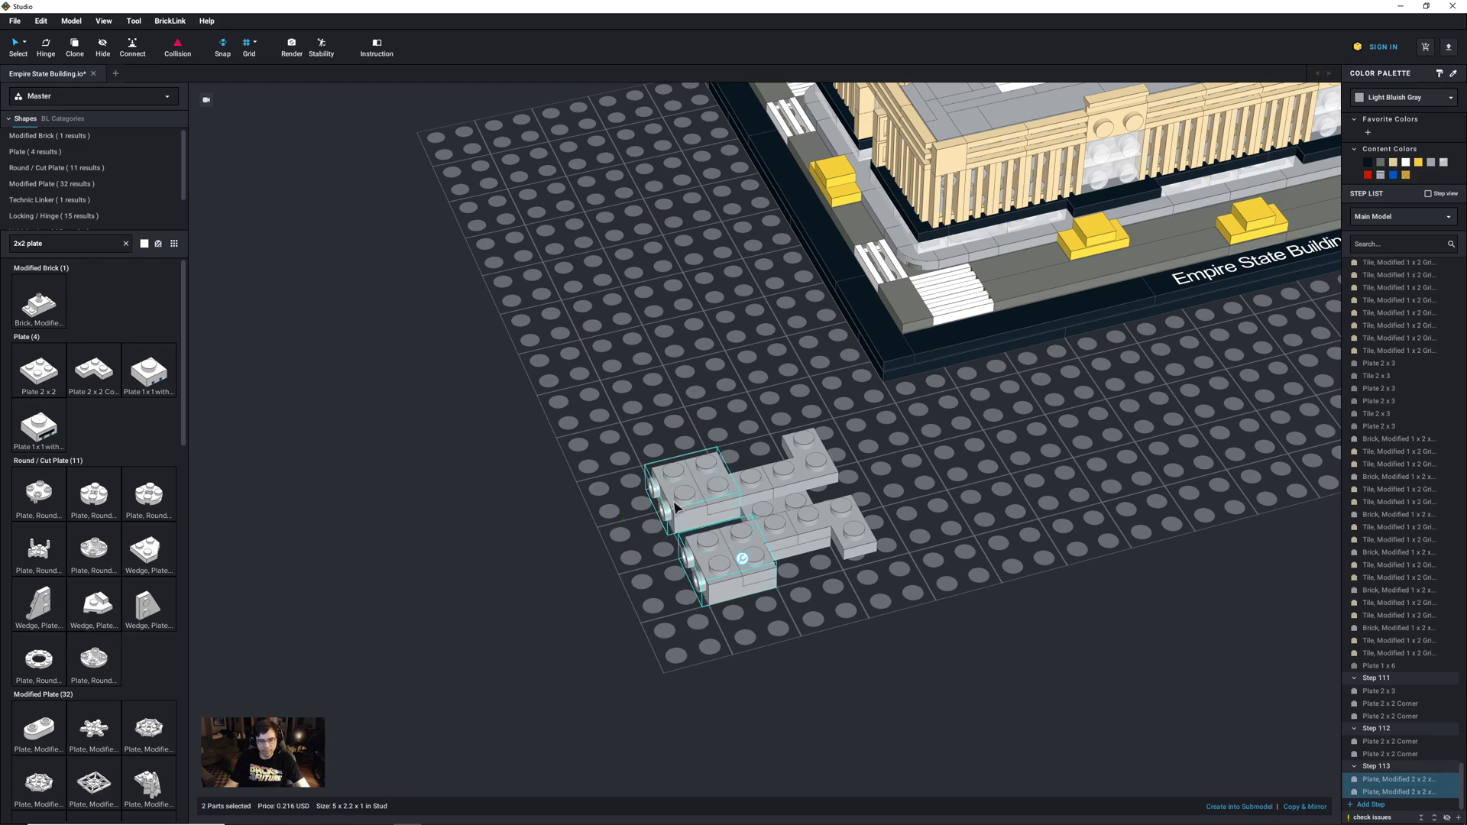
{"action": "key", "text": "Right"}
{"action": "key", "text": "Right"}
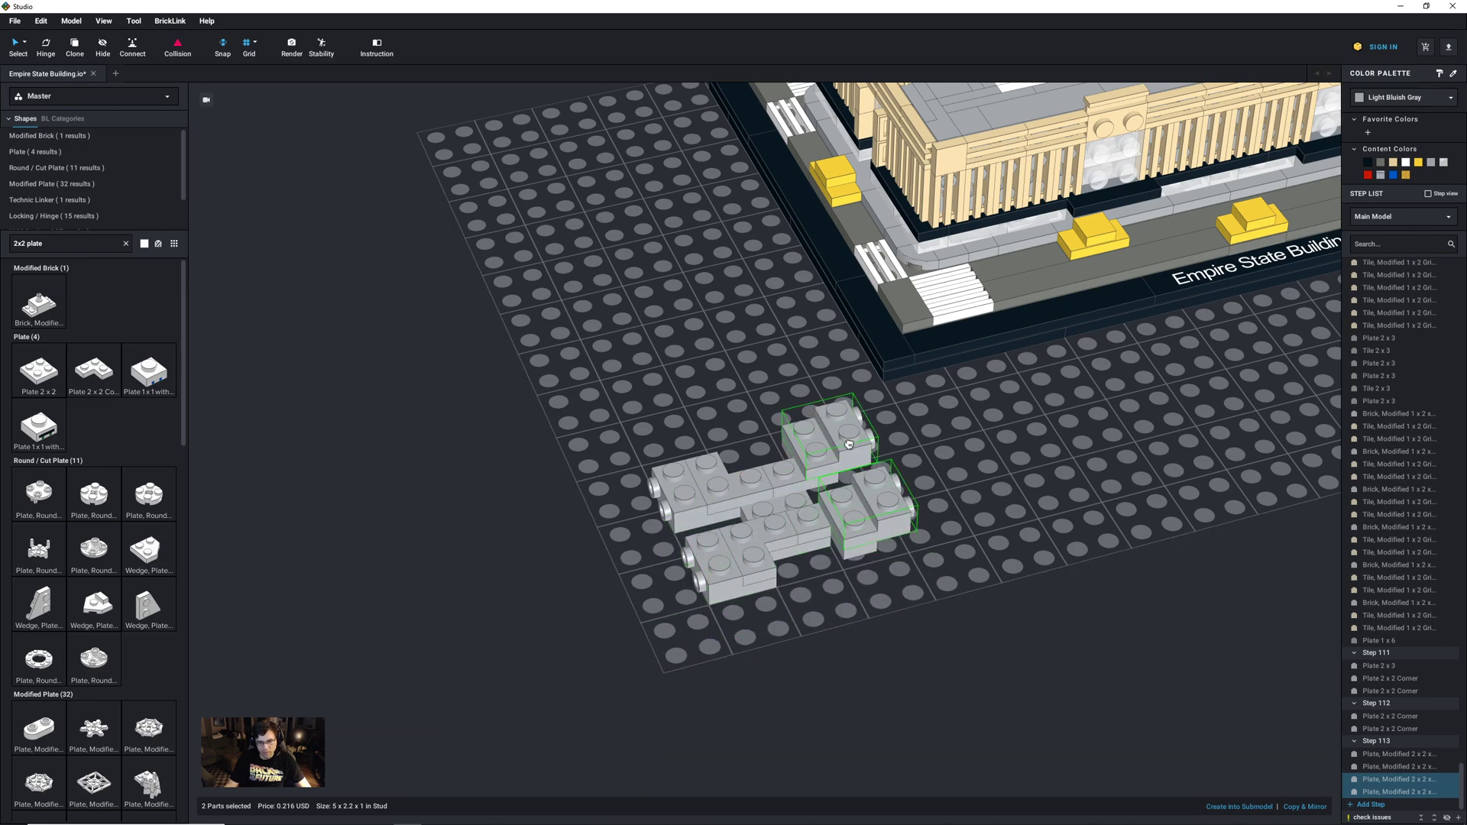
{"action": "left_click", "coordinate": [856, 646]}
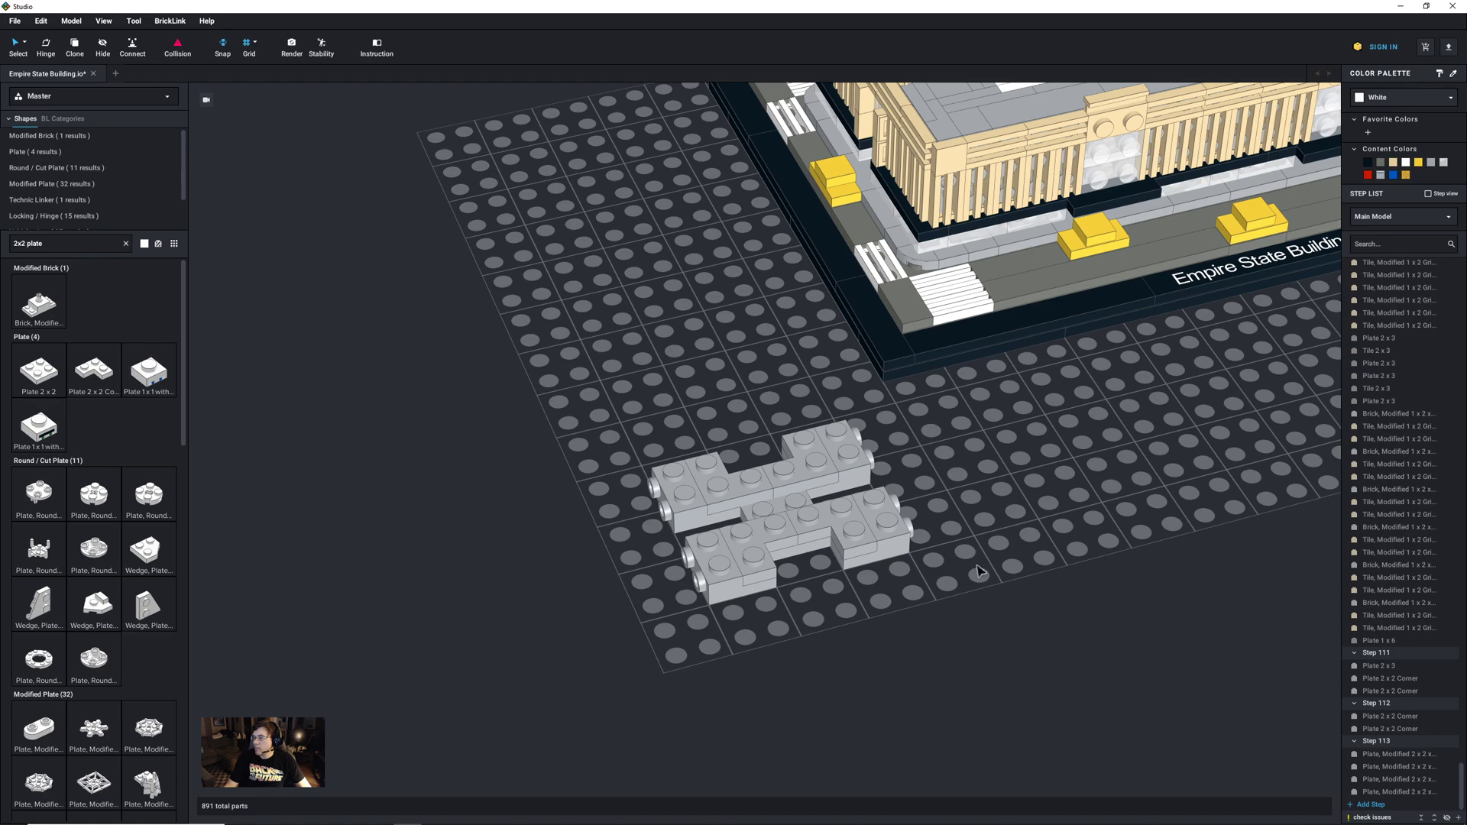
Step: Add a building step, search the part library for "1x2 modif", and place a 1 x 2 brick with studs on one side on the grid
{"action": "left_click", "coordinate": [1372, 805]}
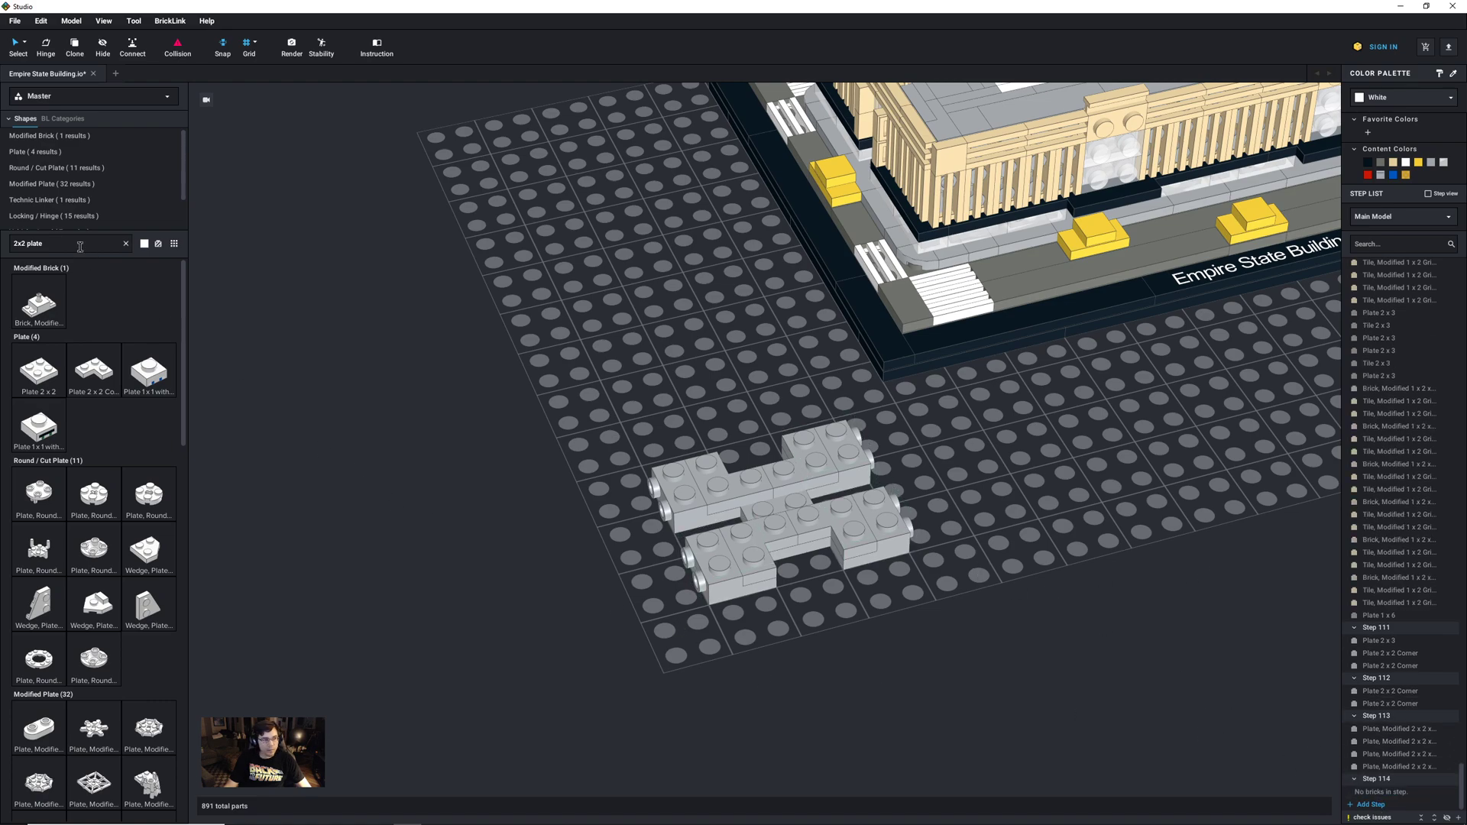
{"action": "type", "text": "1x2"}
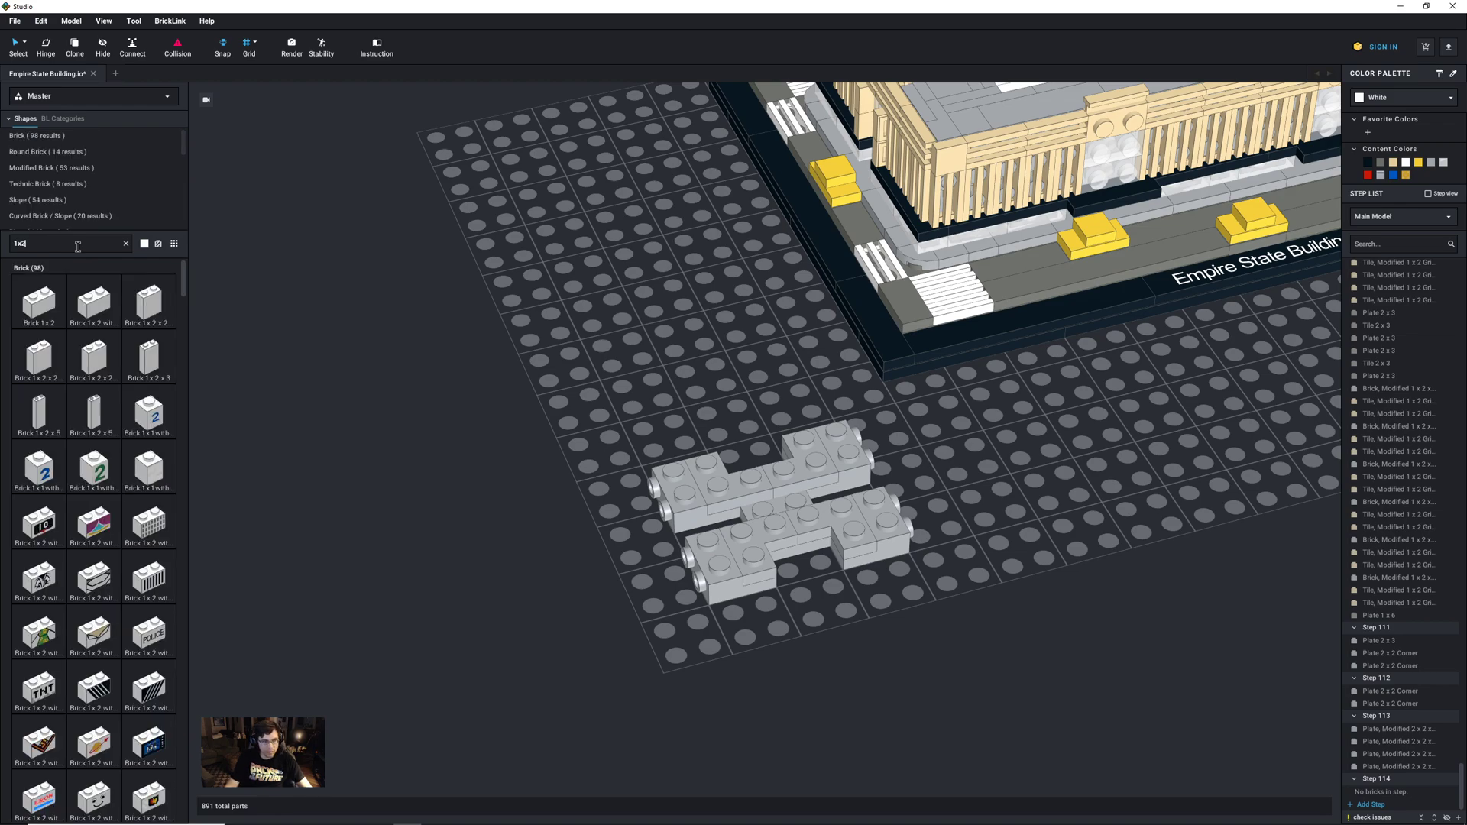
{"action": "type", "text": " modif"}
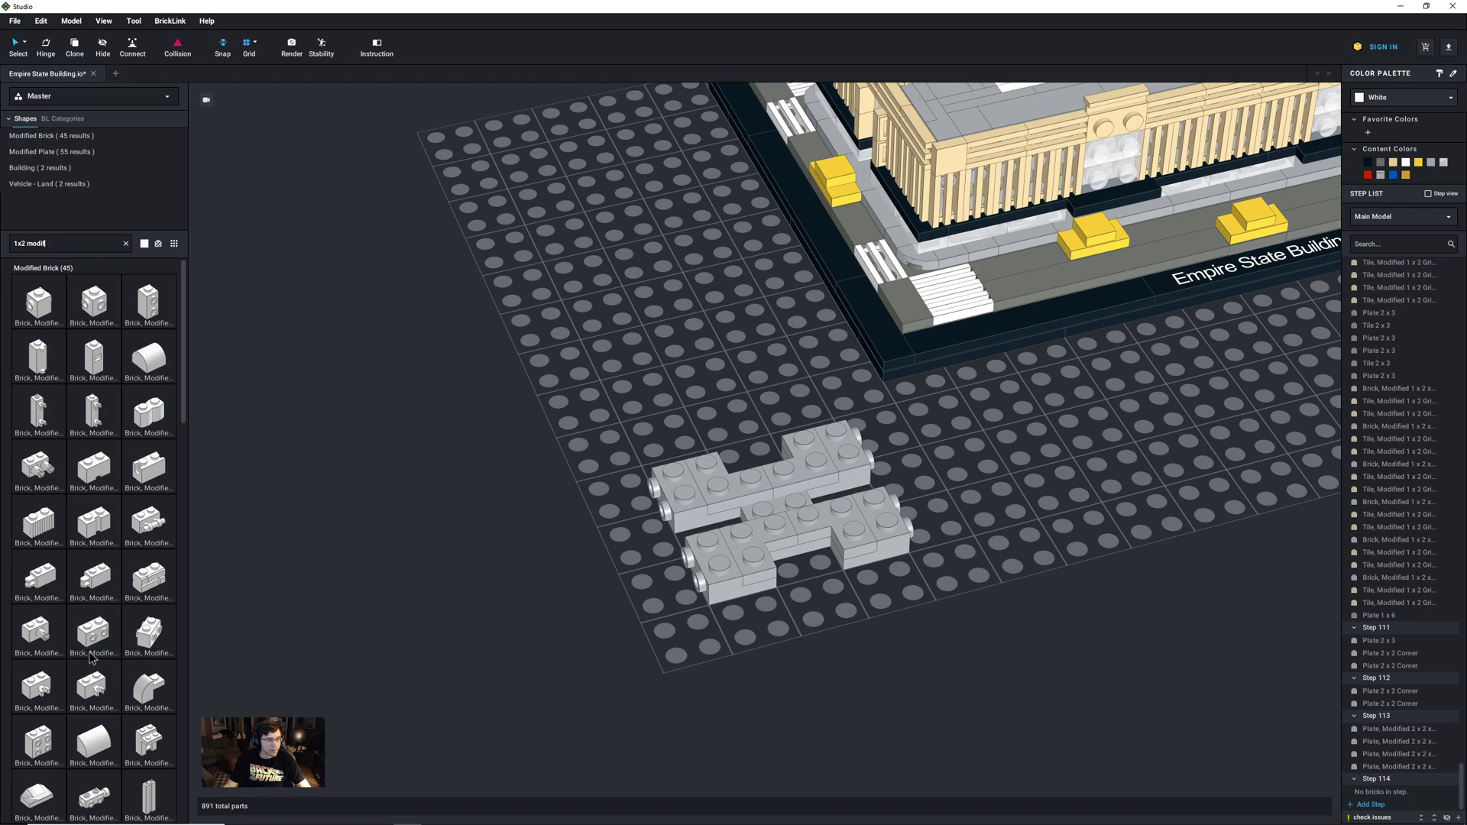
{"action": "left_click_drag", "start_coordinate": [91, 659], "coordinate": [702, 695]}
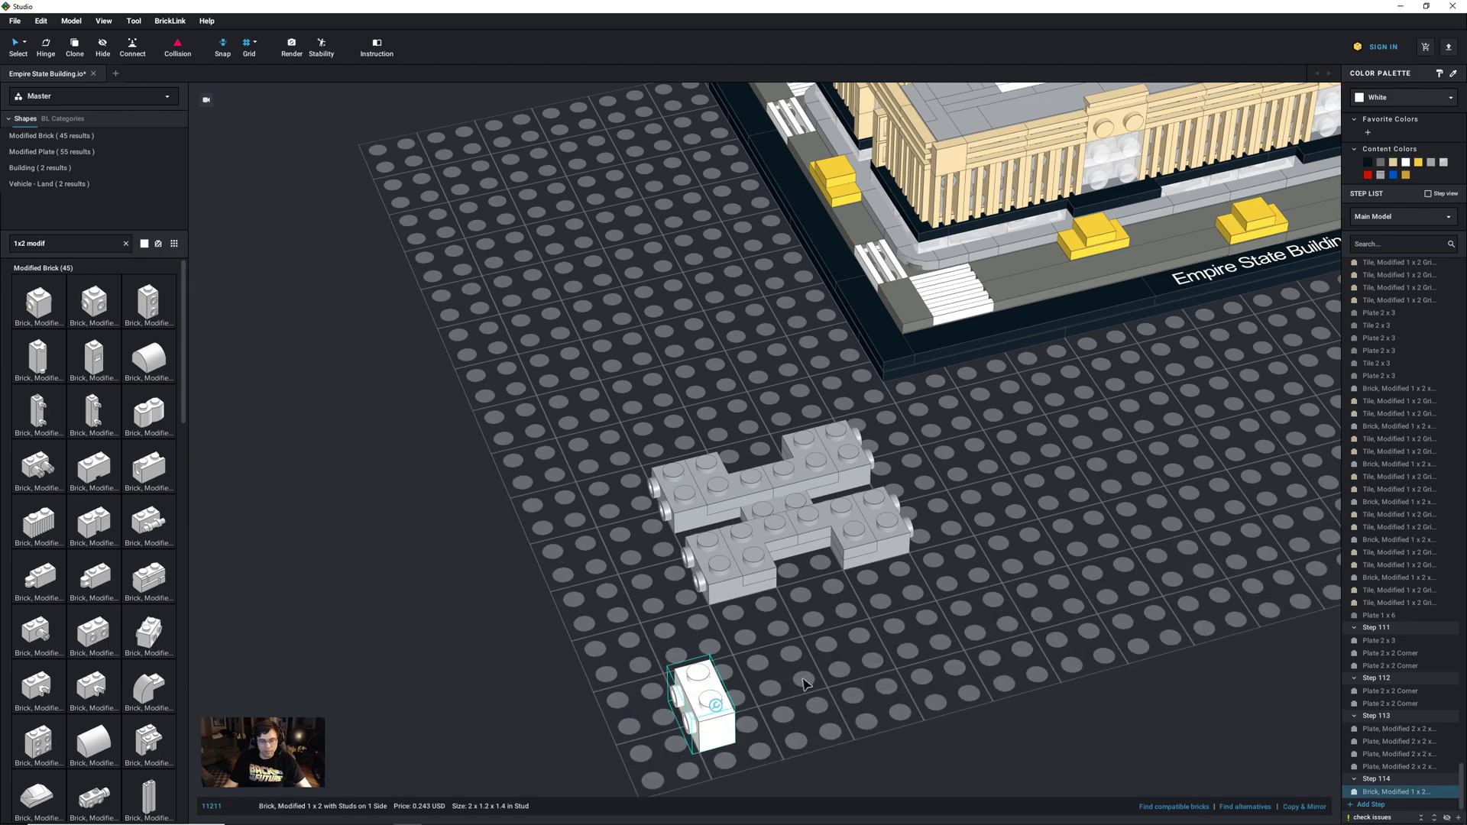
Step: Place a second 1 x 2 side-stud brick beside the first and recolor both Light Bluish Gray
{"action": "key", "text": "ctrl+v"}
{"action": "left_click", "coordinate": [778, 685]}
{"action": "left_click_drag", "start_coordinate": [811, 753], "coordinate": [672, 695]}
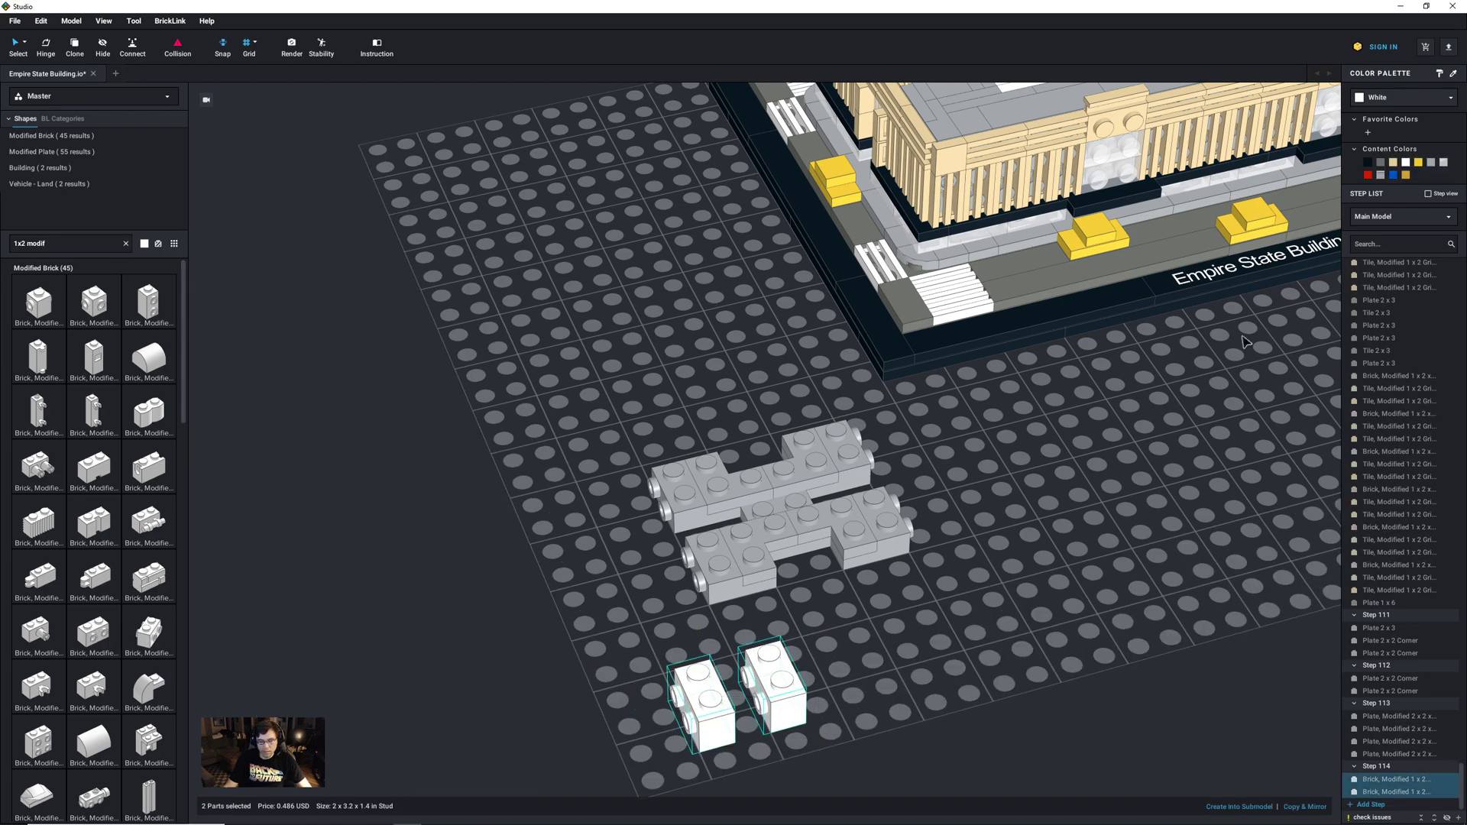
{"action": "left_click", "coordinate": [1428, 165]}
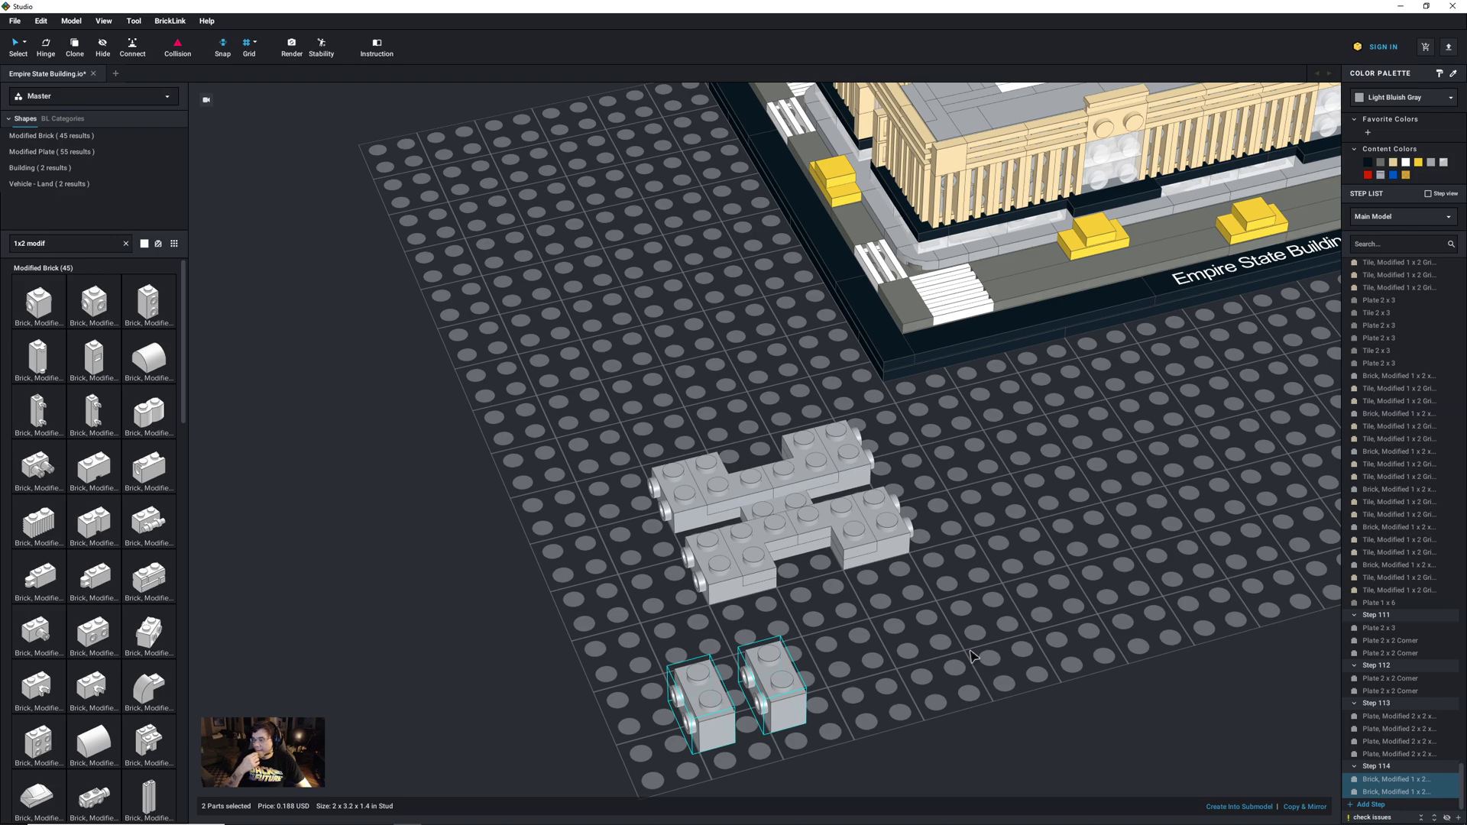
Step: Rotate the side-stud bricks, add a third copy, and place all three along the assembly's front with studs facing outward
{"action": "left_click", "coordinate": [783, 691]}
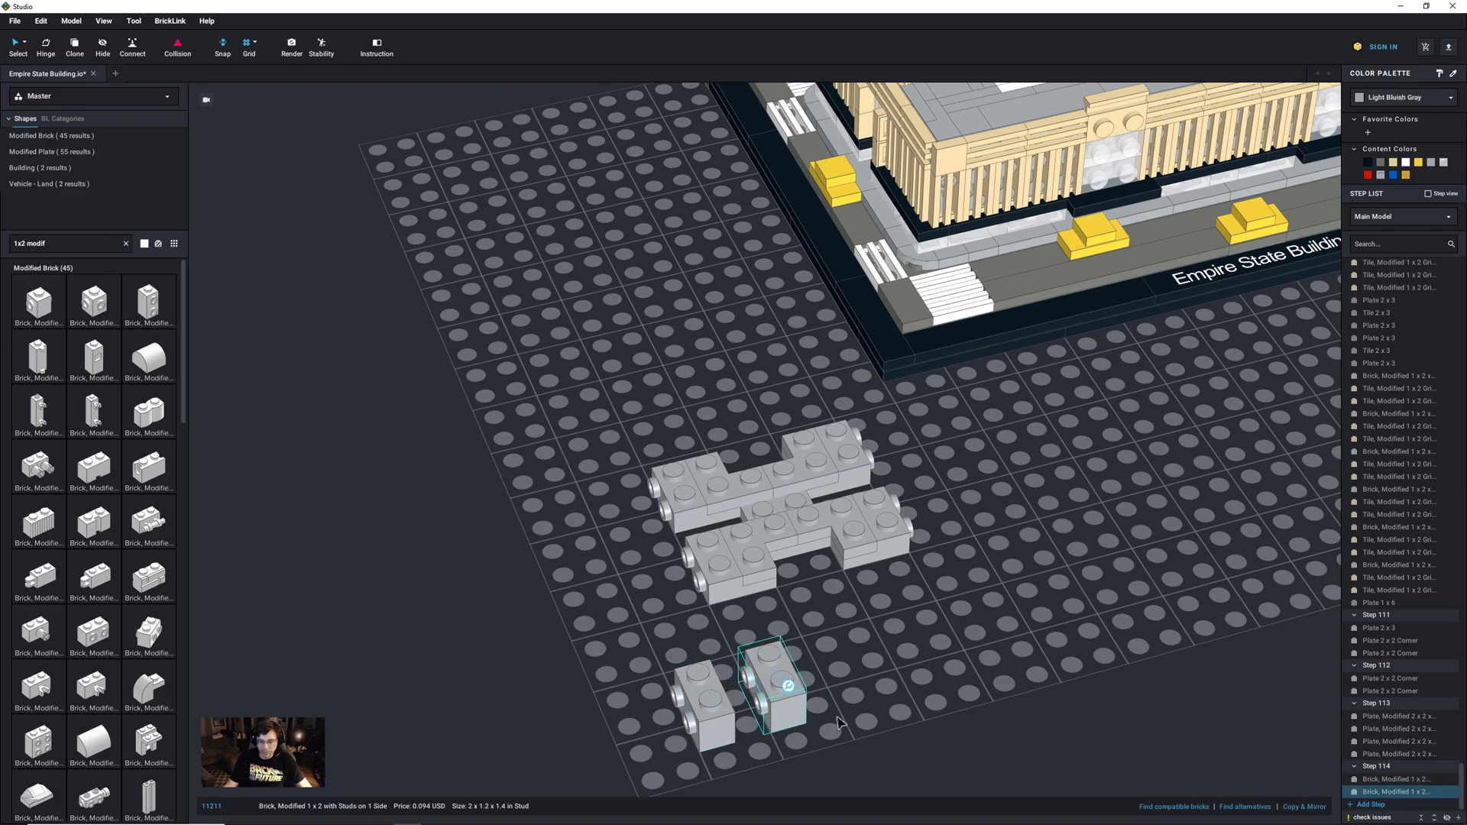
{"action": "left_click", "coordinate": [707, 677], "text": "ctrl"}
{"action": "key", "text": "Right"}
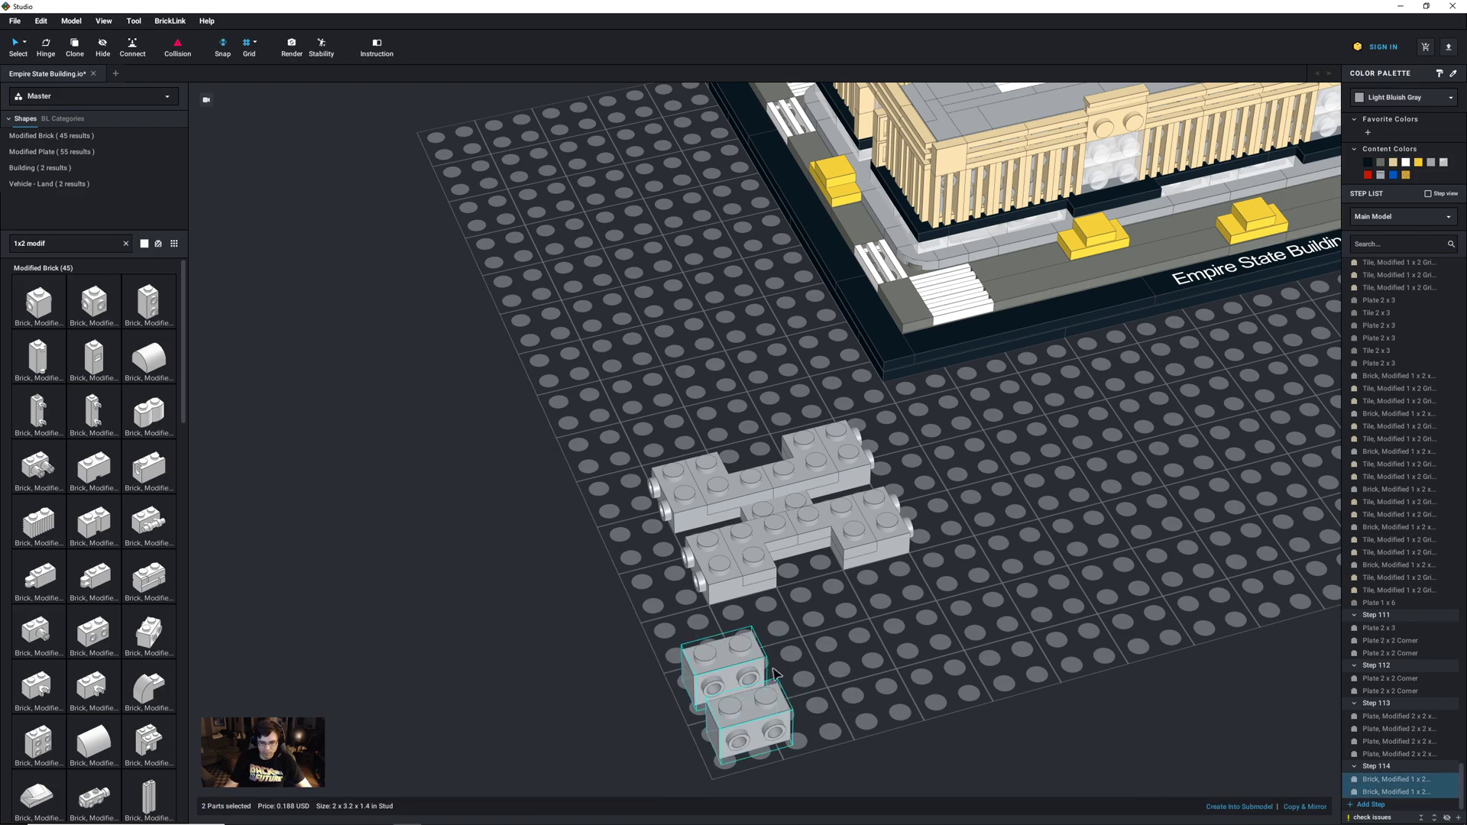
{"action": "left_click", "coordinate": [860, 654]}
{"action": "left_click", "coordinate": [766, 722]}
{"action": "key", "text": "ctrl+c"}
{"action": "key", "text": "ctrl+v"}
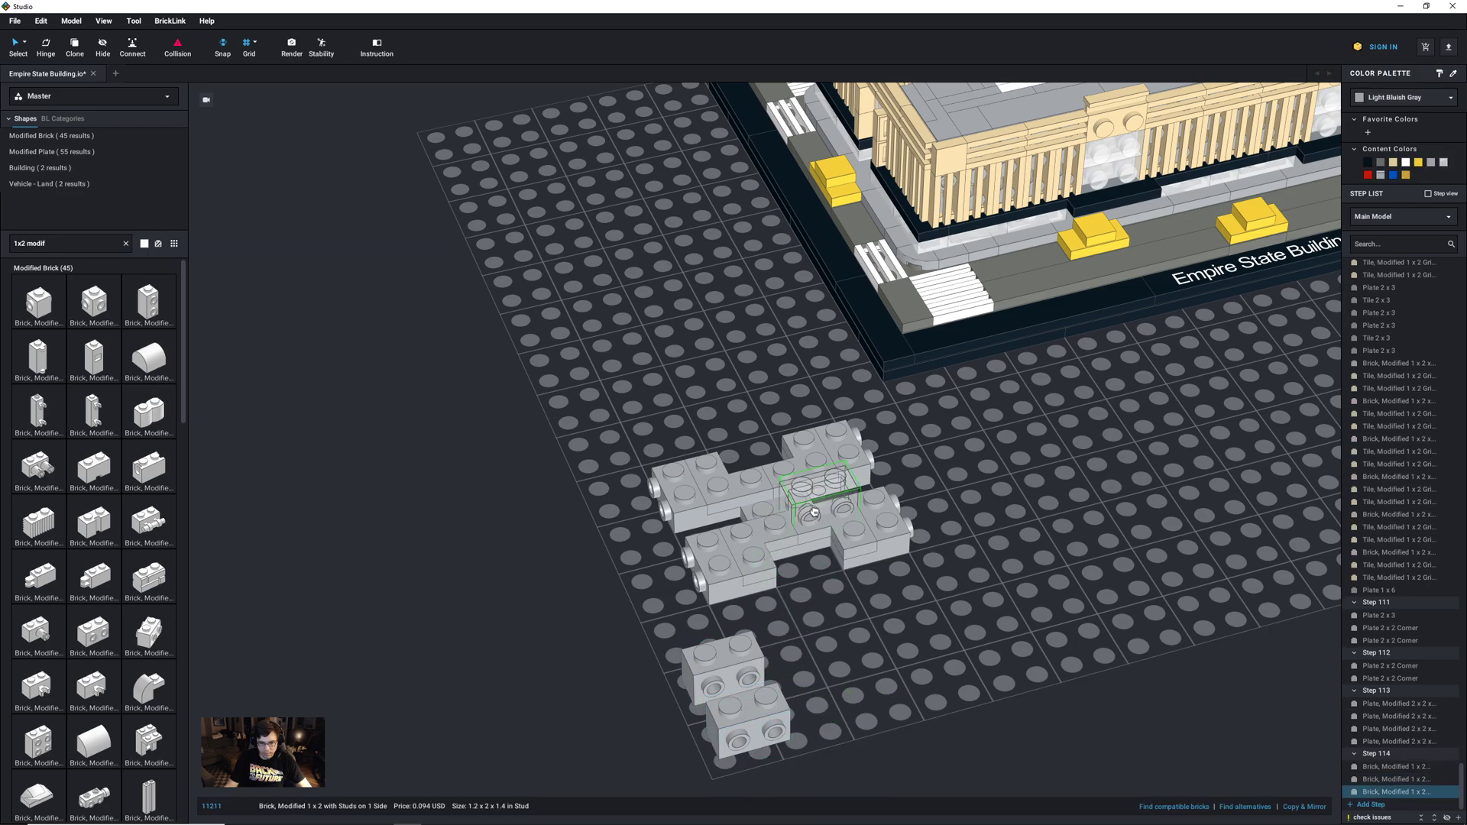
{"action": "left_click_drag", "start_coordinate": [749, 709], "coordinate": [738, 541]}
{"action": "left_click_drag", "start_coordinate": [722, 658], "coordinate": [870, 510]}
Step: Duplicate the three 1 x 2 side-stud bricks and place the copies along the opposite side of the assembly
{"action": "right_click_drag", "start_coordinate": [870, 510], "coordinate": [926, 600]}
{"action": "left_click", "coordinate": [733, 666]}
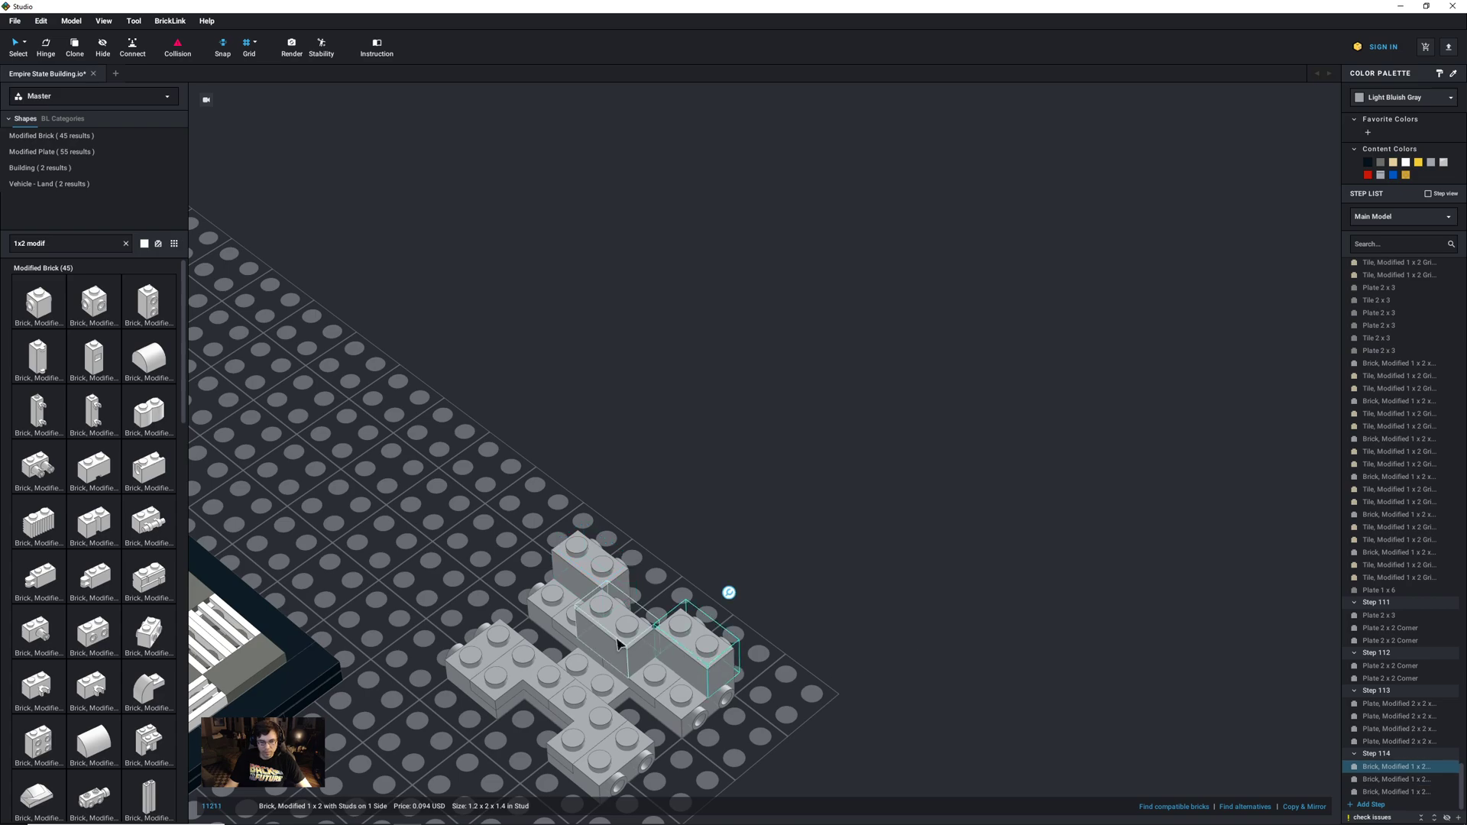
{"action": "left_click", "coordinate": [617, 644], "text": "ctrl"}
{"action": "left_click", "coordinate": [580, 561], "text": "ctrl"}
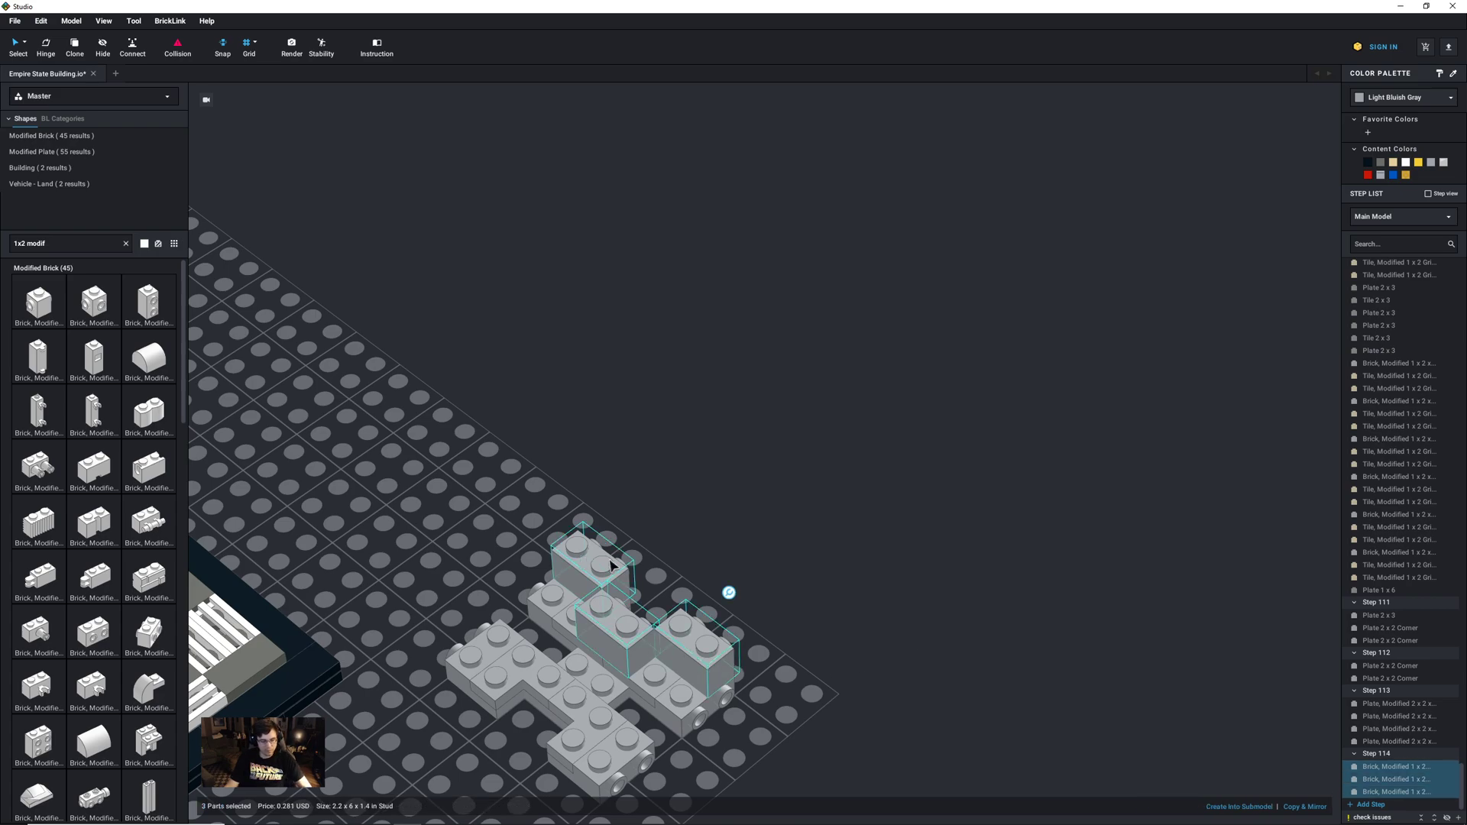
{"action": "key", "text": "ctrl+c"}
{"action": "key", "text": "ctrl+v"}
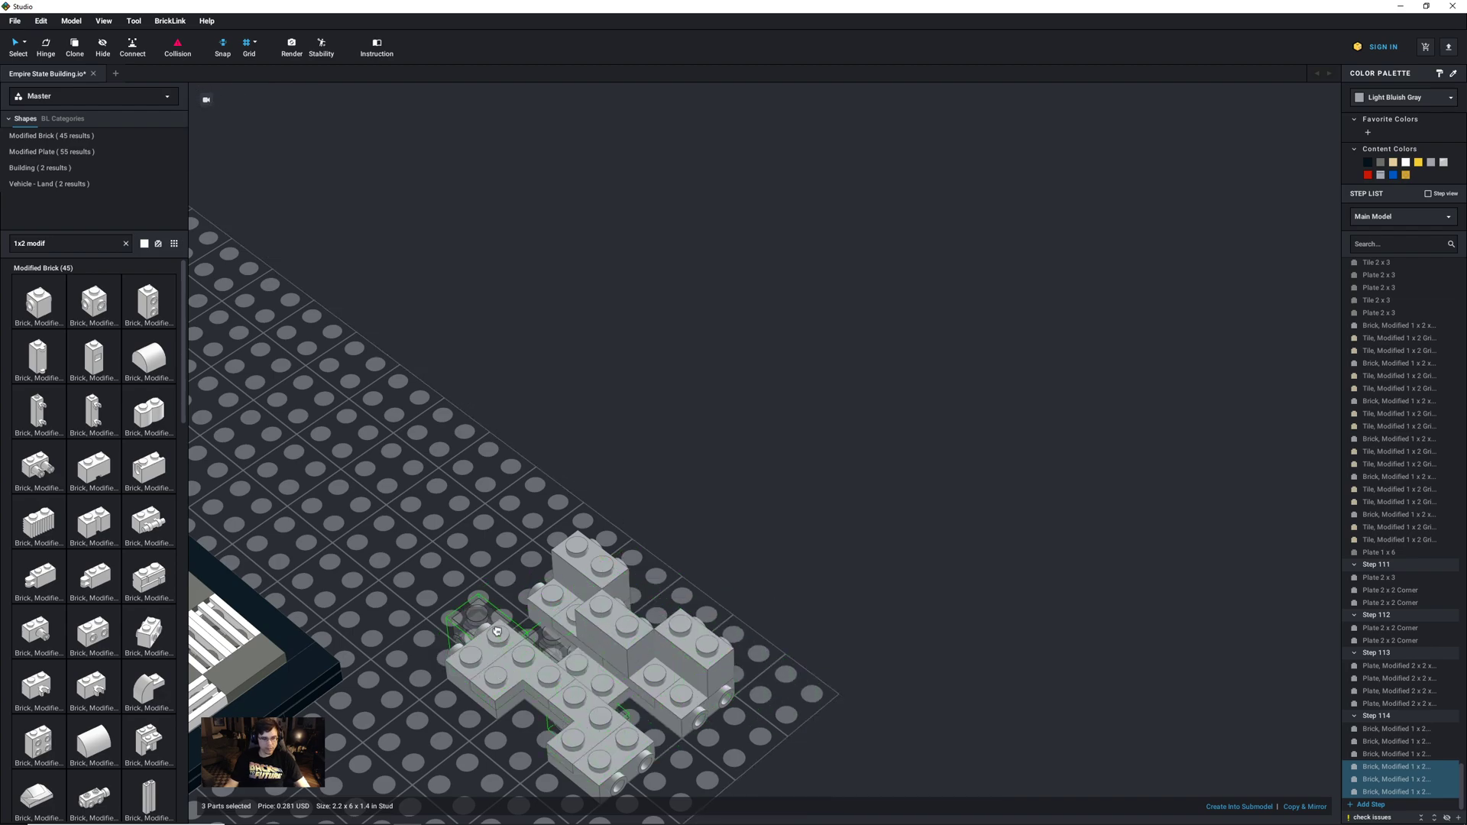
{"action": "left_click", "coordinate": [488, 654]}
{"action": "left_click", "coordinate": [872, 633]}
{"action": "right_click_drag", "start_coordinate": [872, 632], "coordinate": [809, 626]}
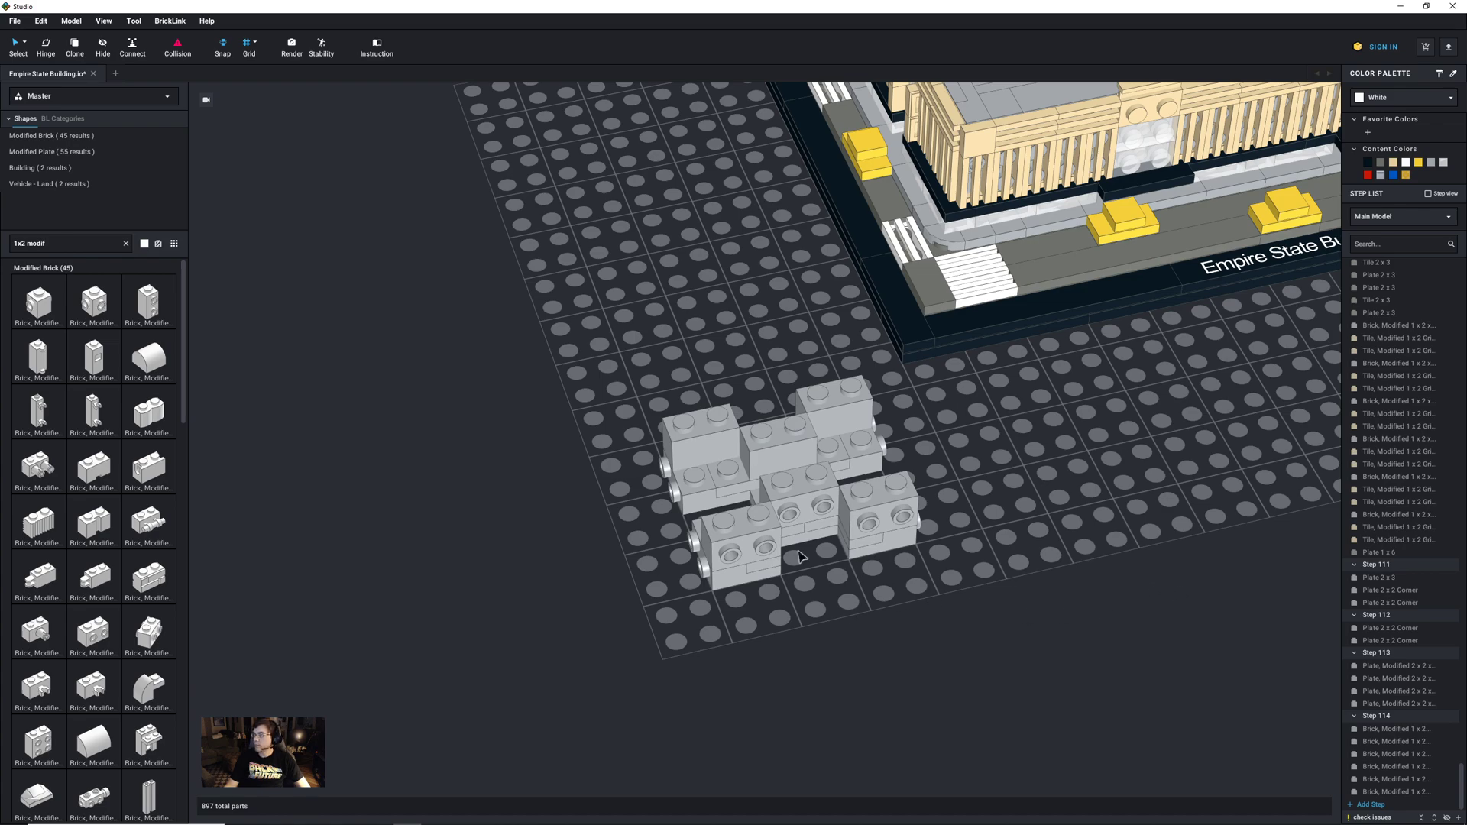
Step: Search the part library for "1x3", place a 1 x 3 brick on the grid, and recolor it Dark Bluish Gray
{"action": "left_click", "coordinate": [65, 242]}
{"action": "type", "text": "1x3"}
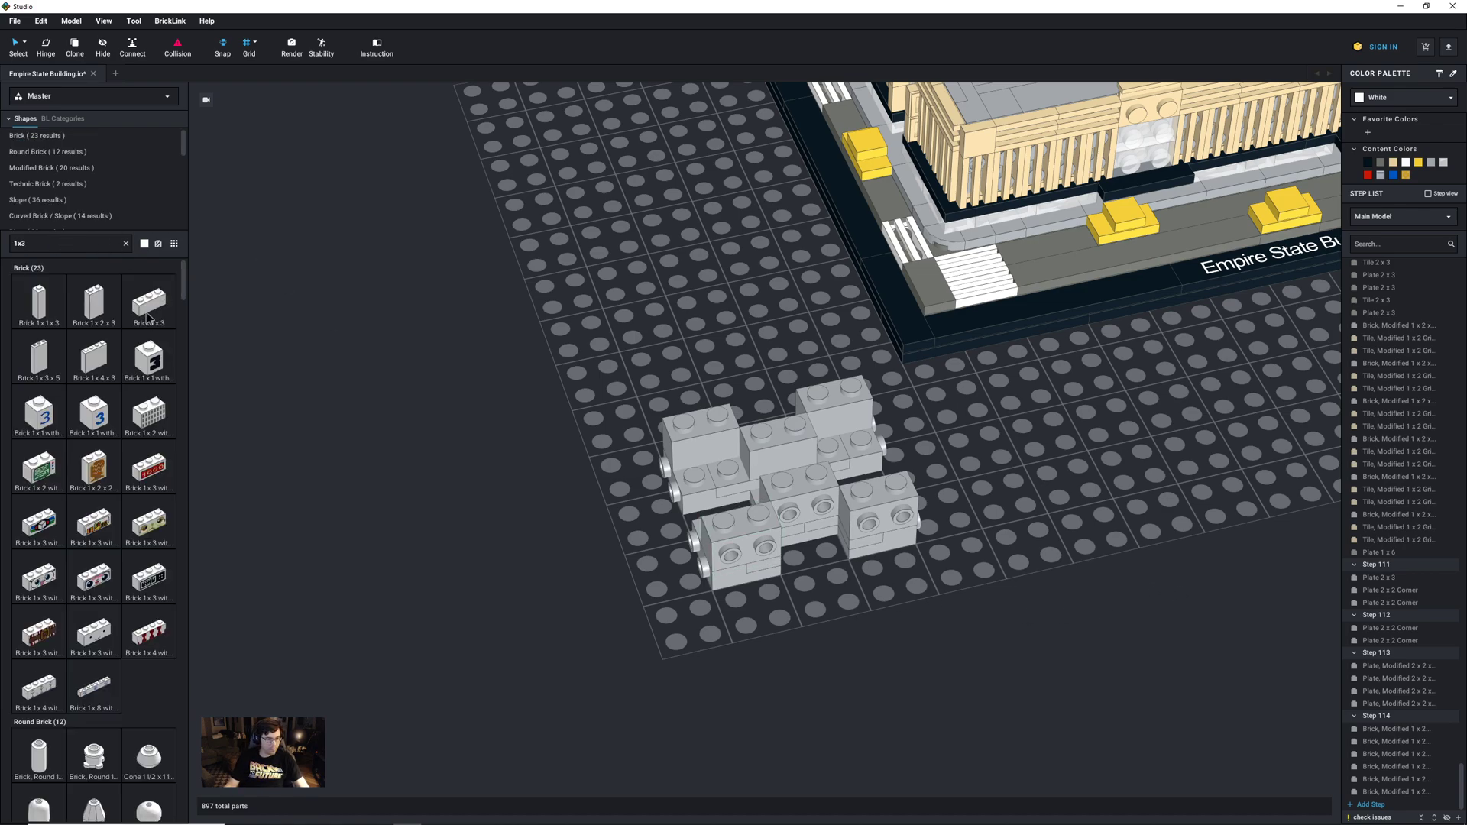
{"action": "left_click_drag", "start_coordinate": [146, 312], "coordinate": [496, 554]}
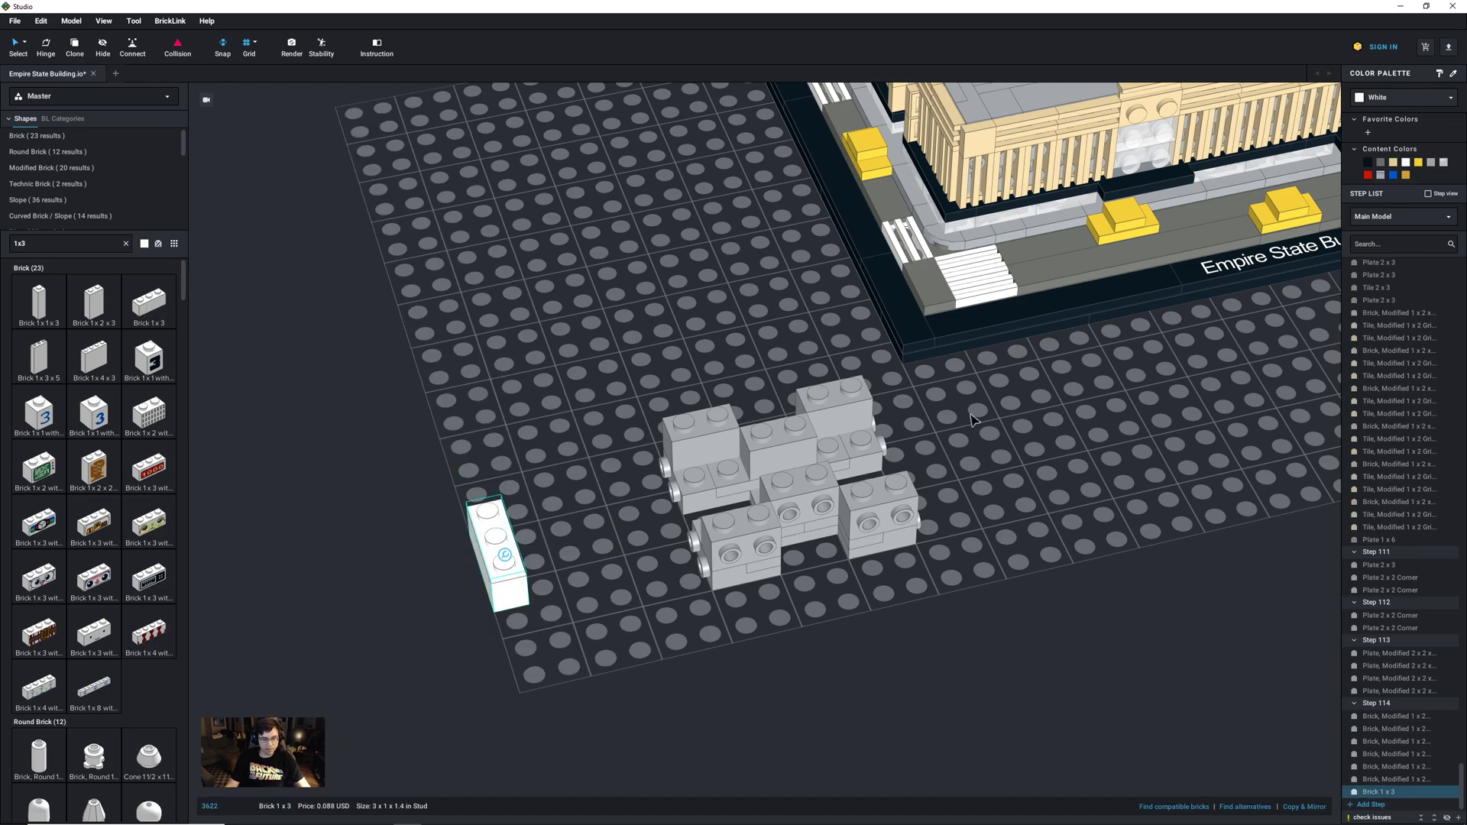
{"action": "left_click", "coordinate": [1431, 163]}
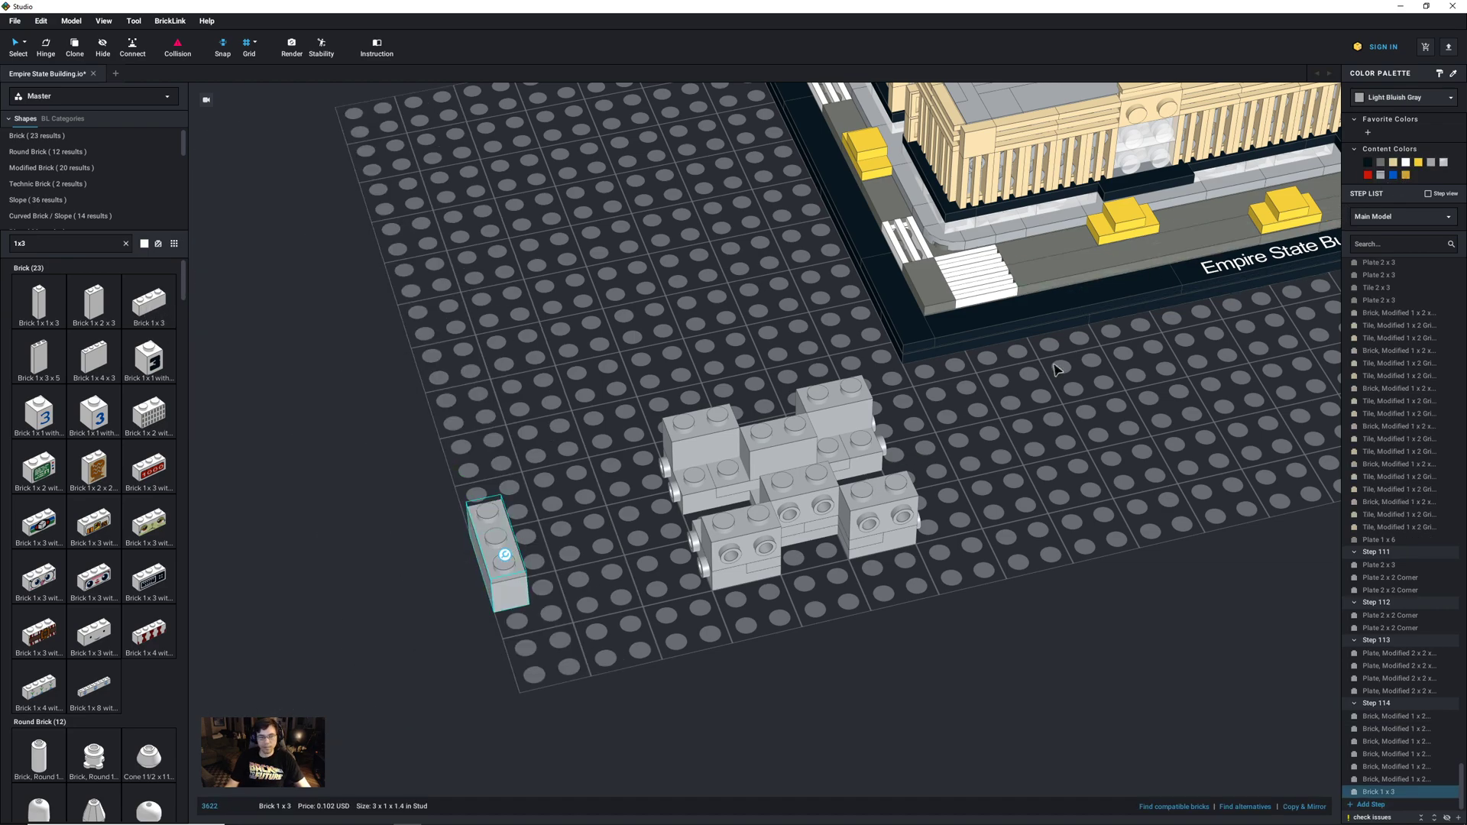
{"action": "left_click", "coordinate": [1383, 164]}
Step: Fit the dark 1 x 3 brick between the corner bricks on one side and place a copy on the opposite side
{"action": "left_click_drag", "start_coordinate": [497, 573], "coordinate": [711, 512]}
{"action": "key", "text": "ctrl+c"}
{"action": "key", "text": "ctrl+v"}
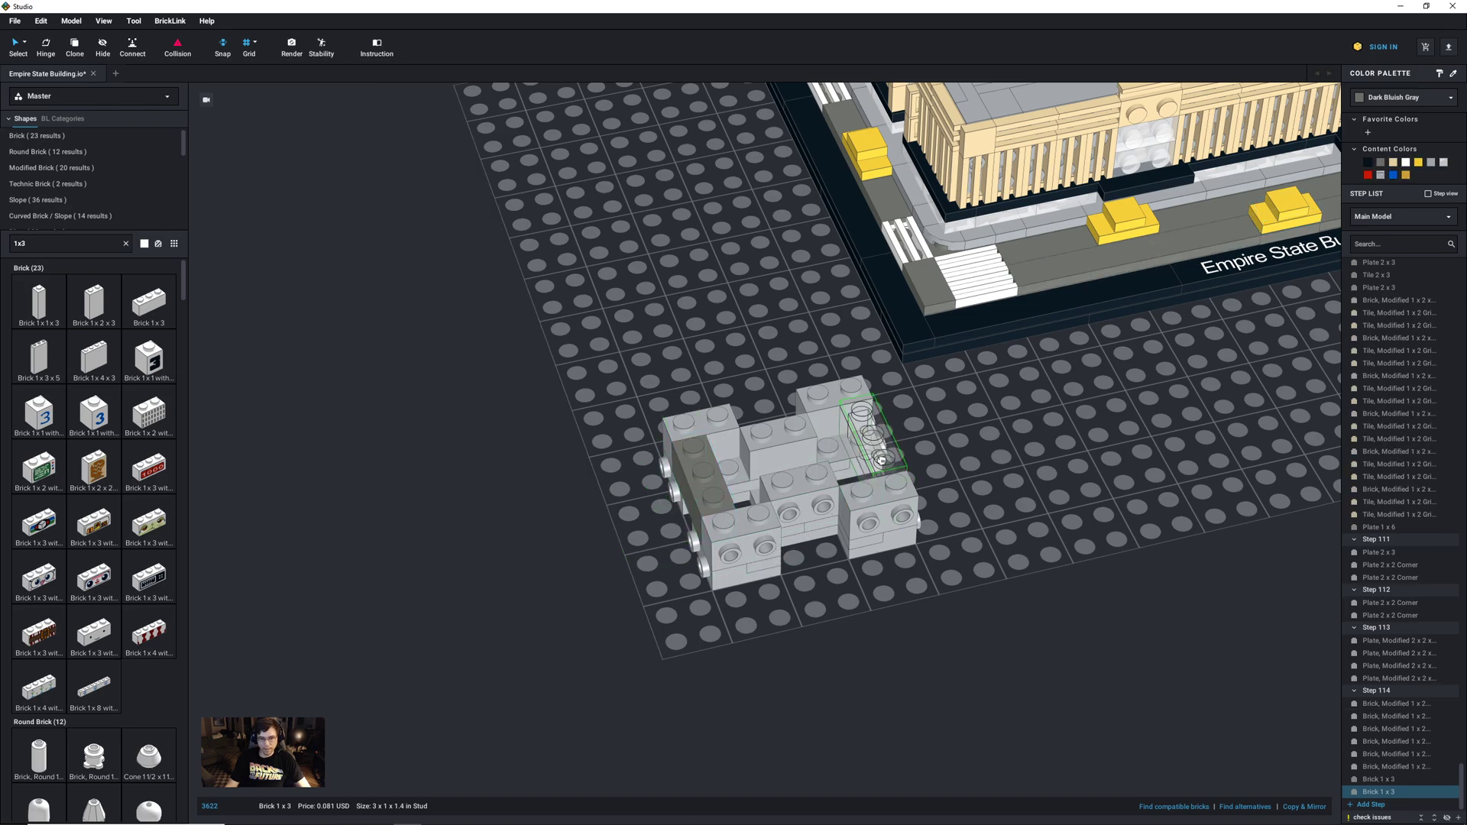
{"action": "left_click", "coordinate": [934, 572]}
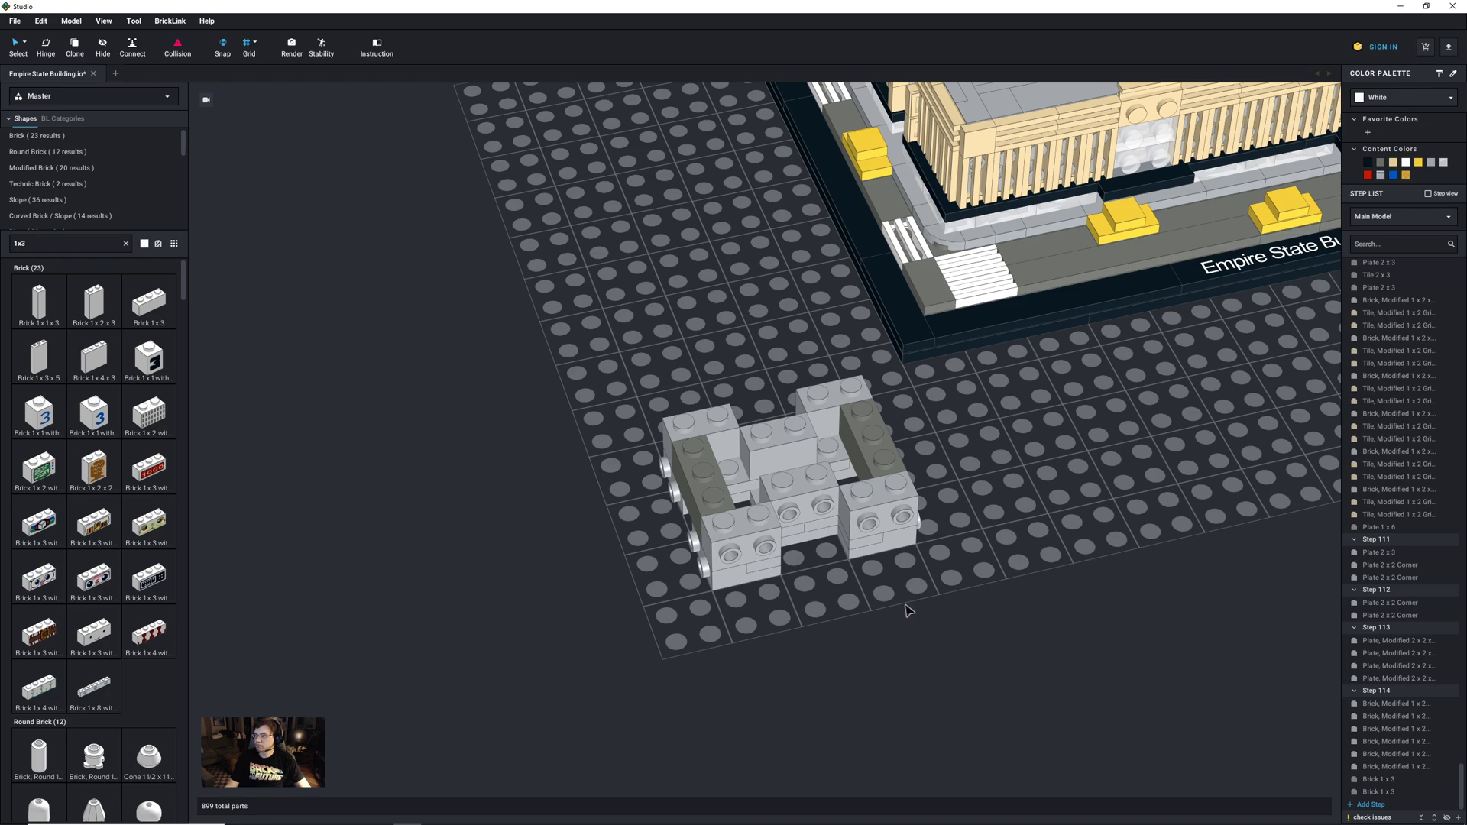
Step: Add a building step and place a copy of the gray 2 x 3 plate over the core's center bricks
{"action": "left_click", "coordinate": [805, 543]}
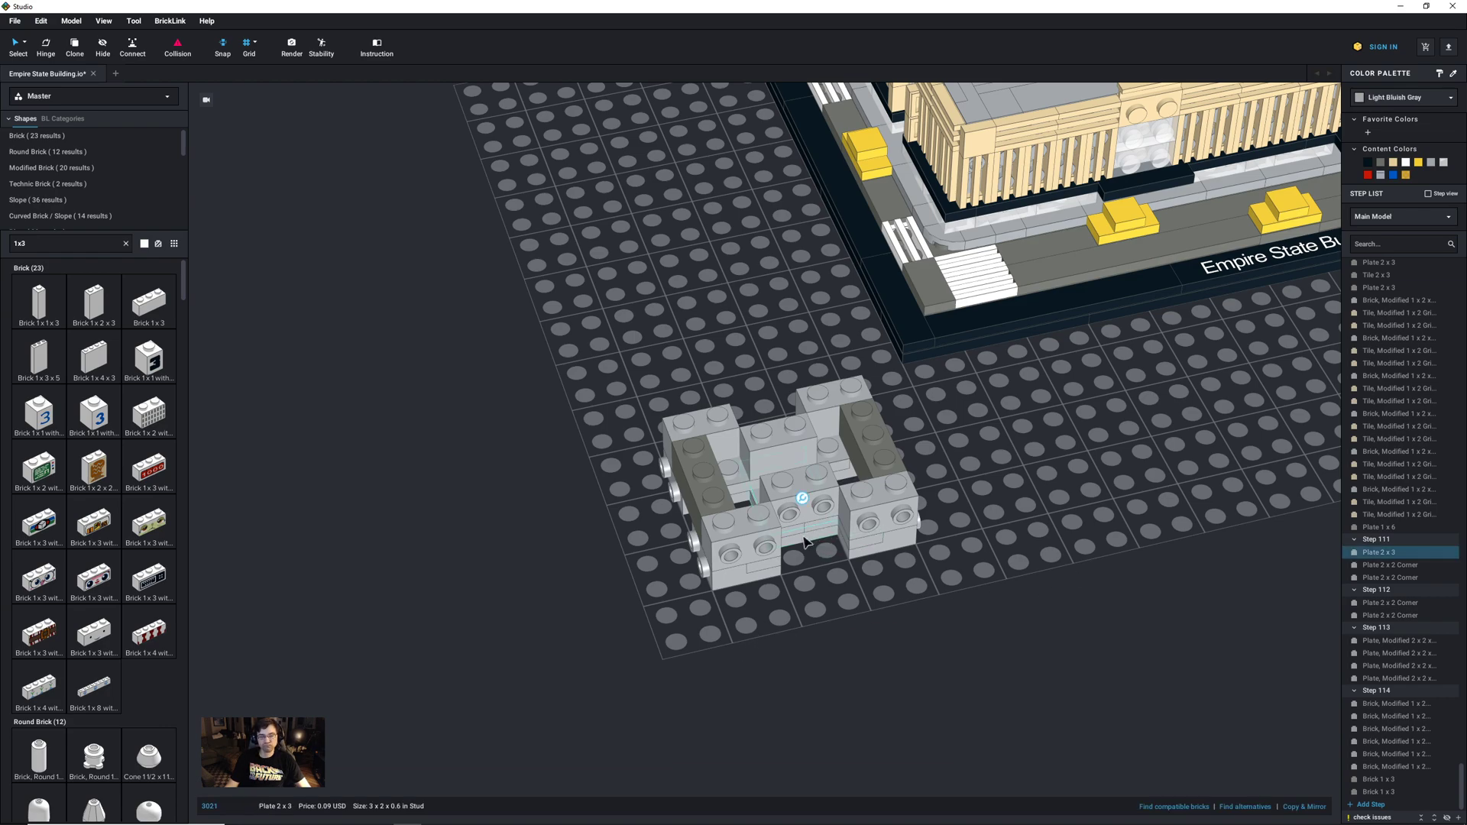
{"action": "left_click", "coordinate": [1372, 806]}
{"action": "left_click_drag", "start_coordinate": [802, 506], "coordinate": [793, 458]}
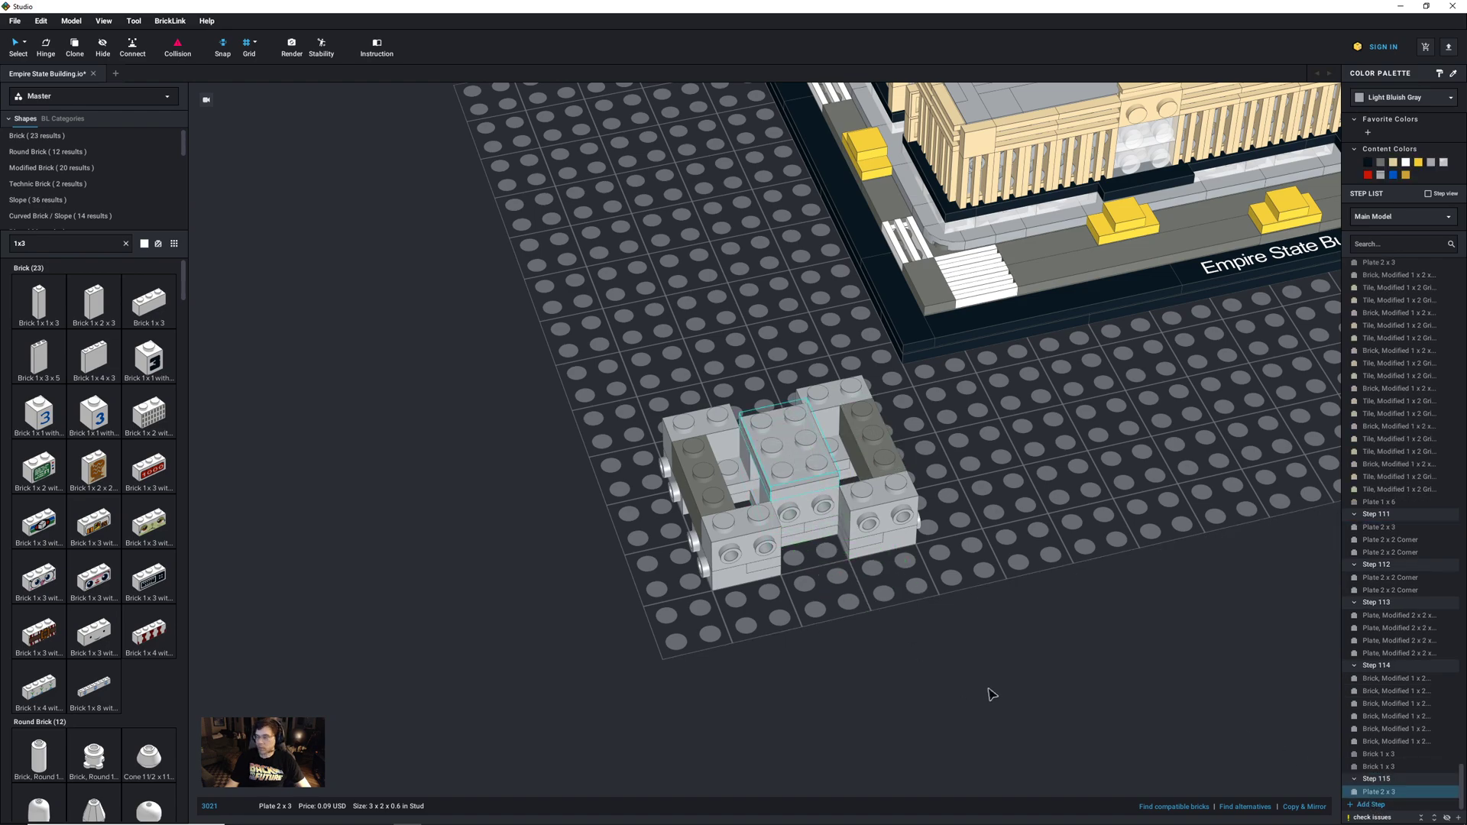
Step: Copy the 2 x 2 modified plate with two side studs onto both front corners of the core, studs facing outward
{"action": "left_click", "coordinate": [723, 578]}
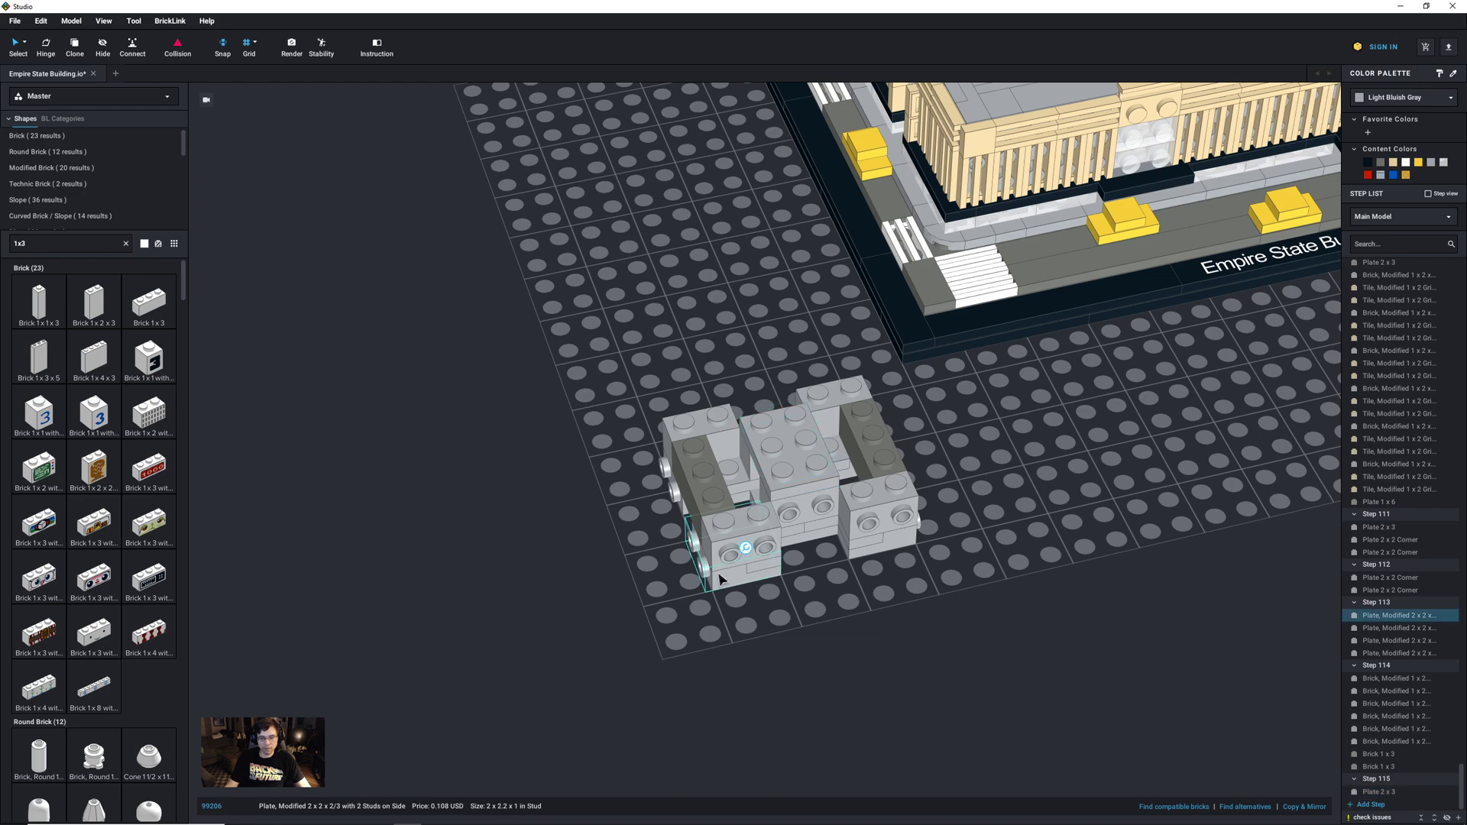
{"action": "key", "text": "ctrl+c"}
{"action": "key", "text": "ctrl+v"}
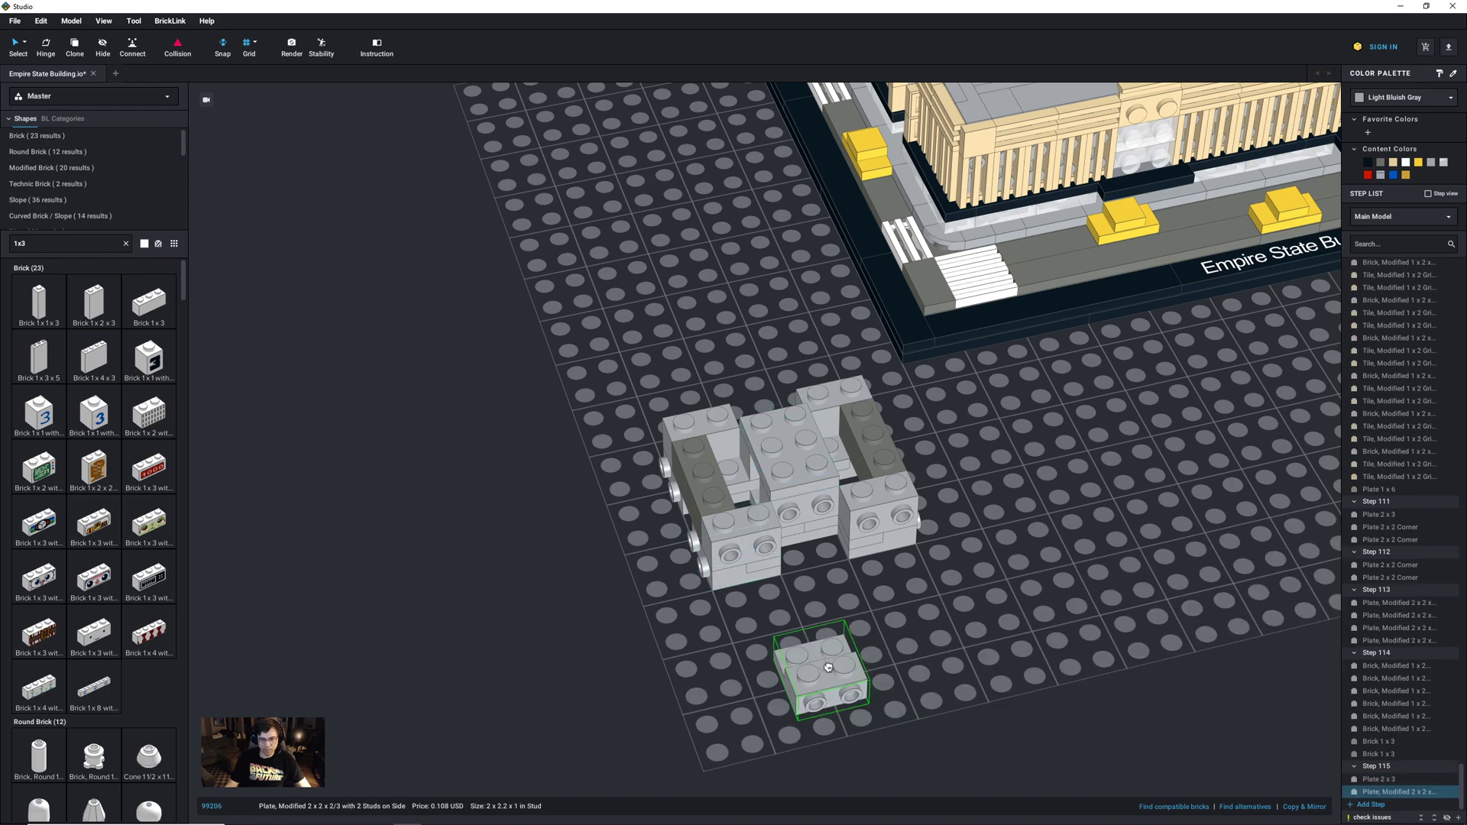
{"action": "left_click", "coordinate": [743, 505]}
{"action": "key", "text": "ctrl+v"}
{"action": "left_click", "coordinate": [876, 478]}
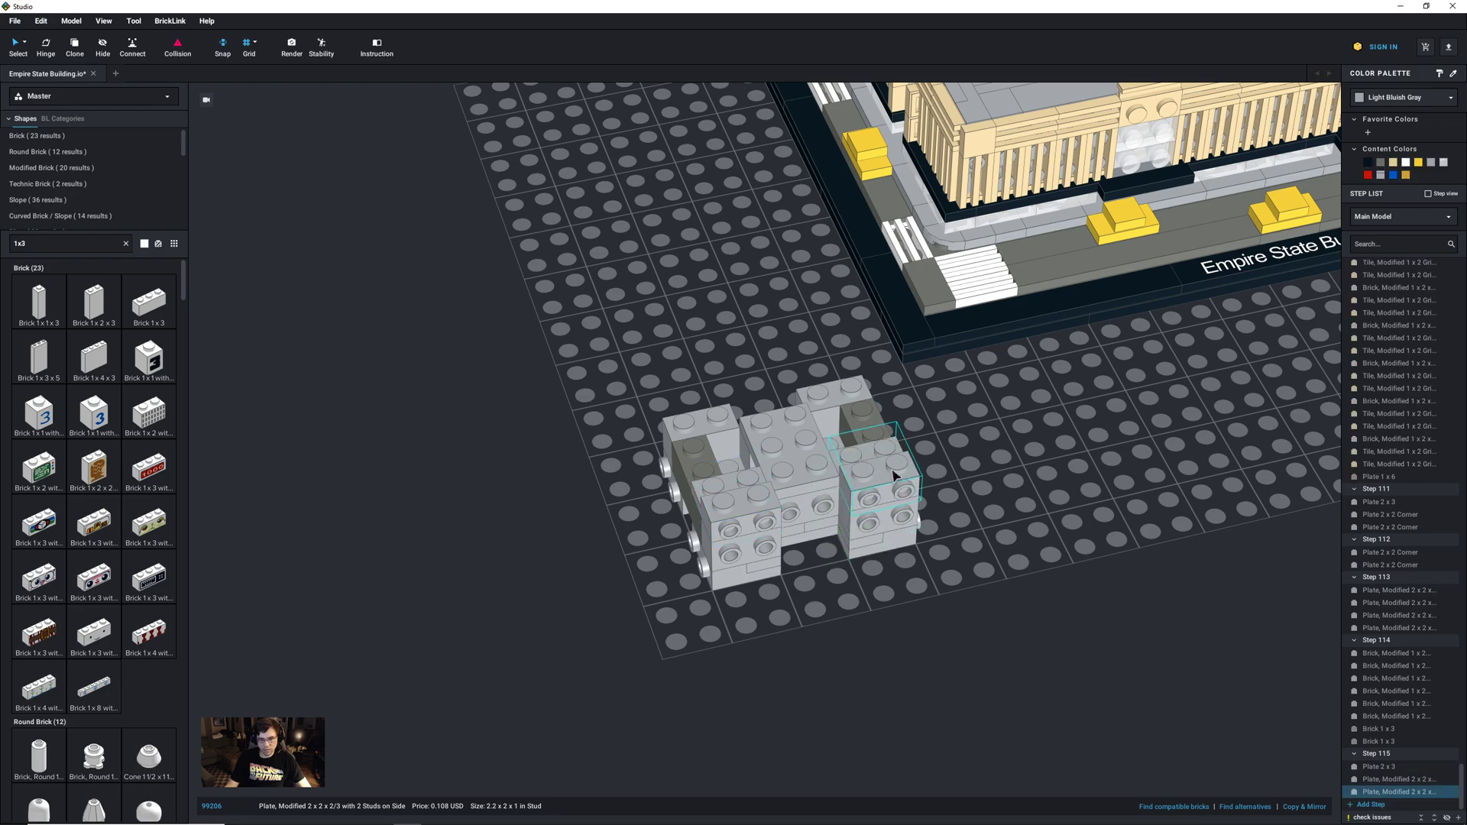
Step: Duplicate the two new front corner side-stud plates and place the copies on the two rear corners
{"action": "left_click", "coordinate": [764, 517], "text": "ctrl"}
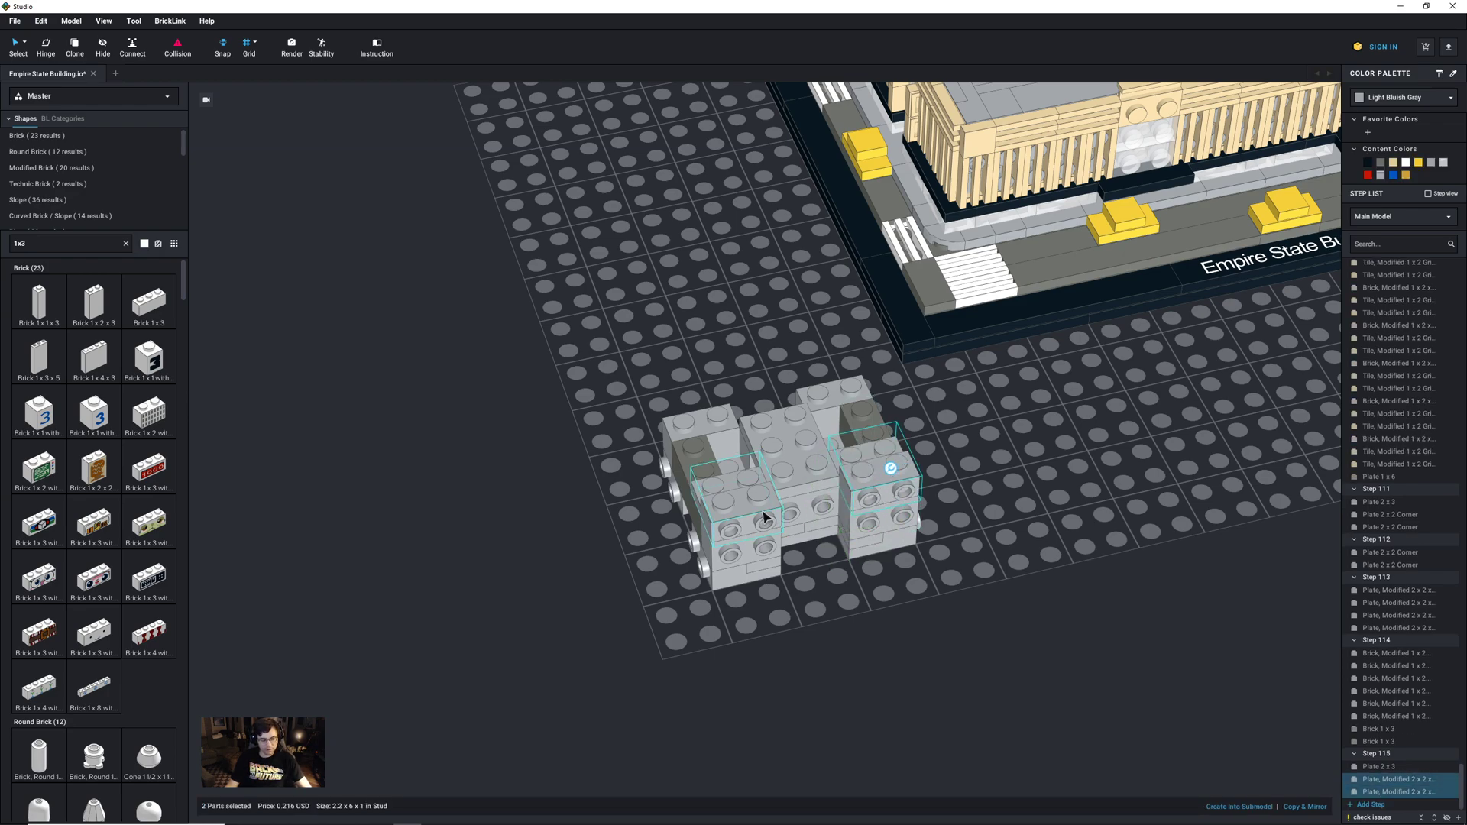
{"action": "key", "text": "ctrl+c"}
{"action": "key", "text": "ctrl+v"}
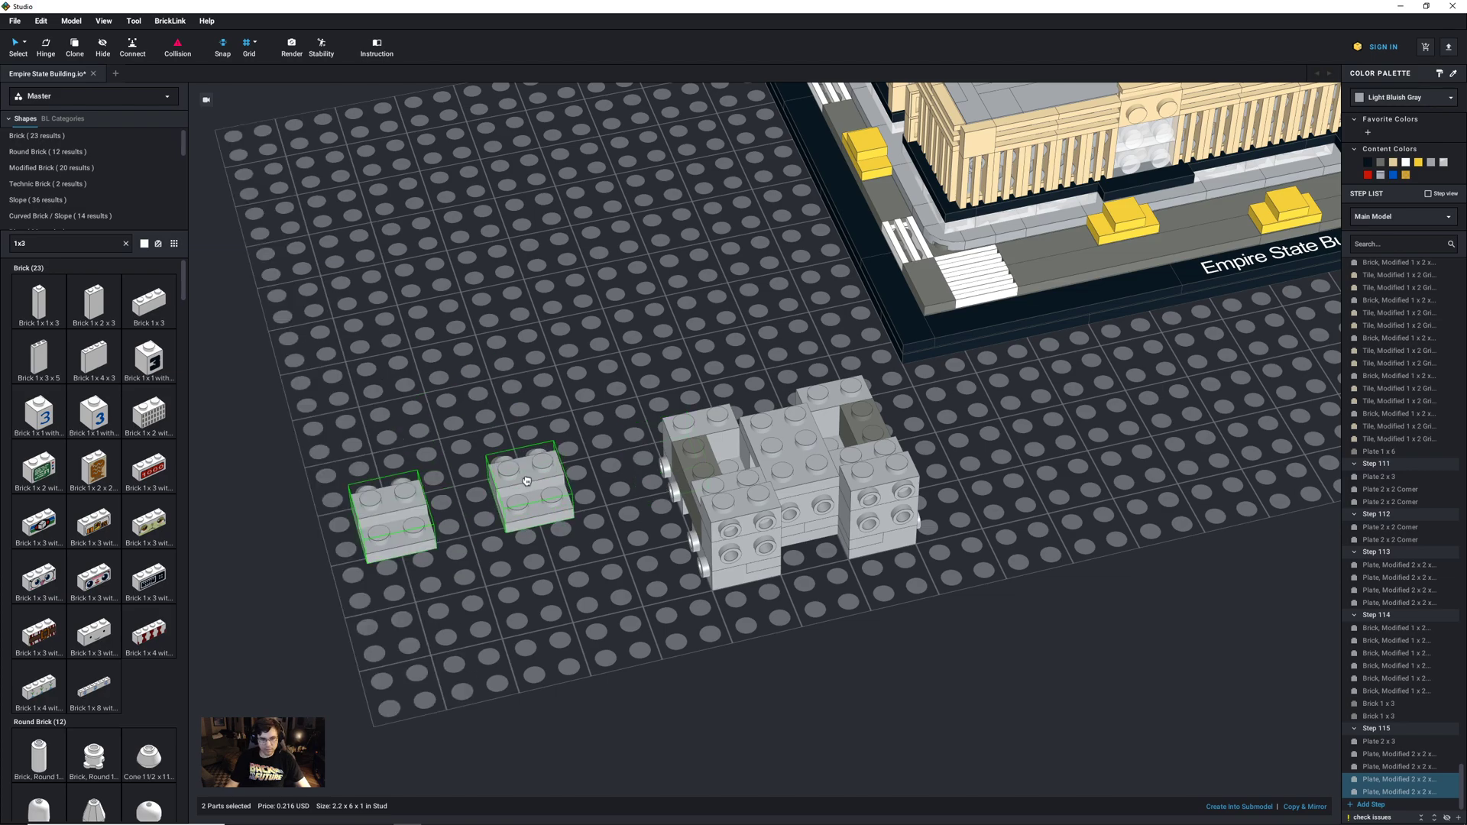
{"action": "left_click", "coordinate": [840, 388]}
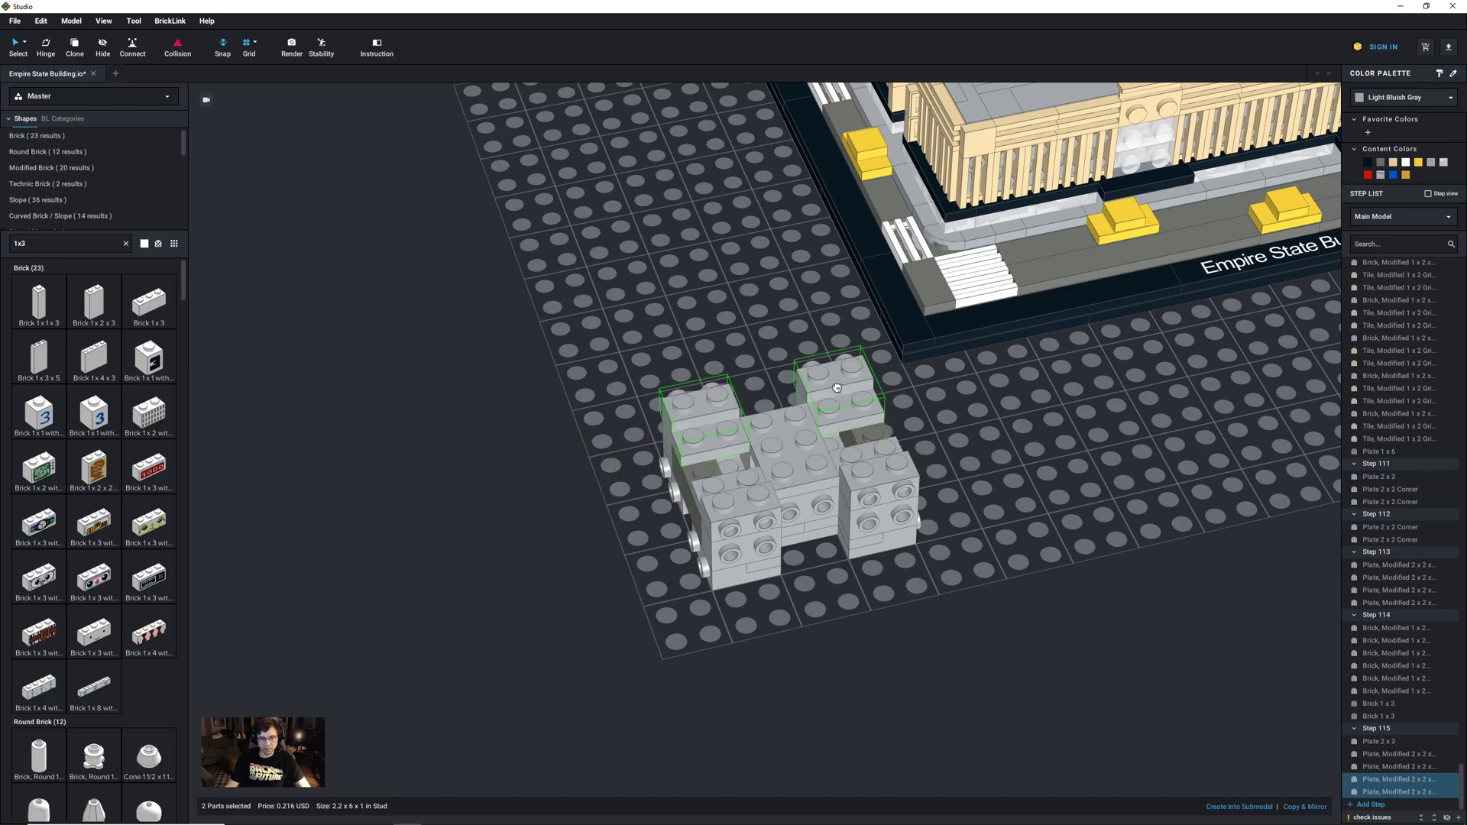
{"action": "left_click", "coordinate": [940, 617]}
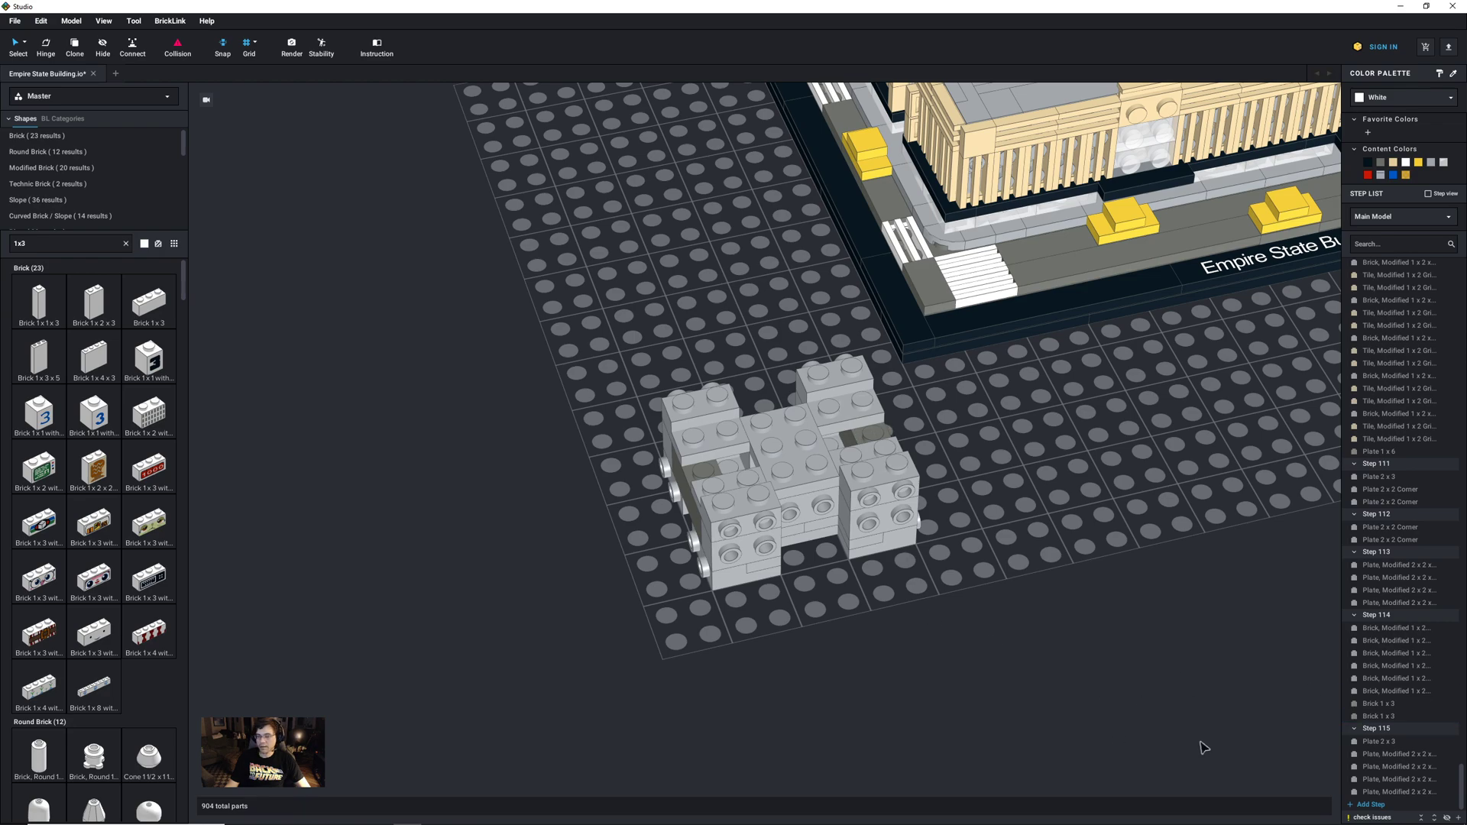
Step: Add another building step and place two copies of the center 2 x 3 plate side by side across the core's top
{"action": "left_click", "coordinate": [1371, 804]}
{"action": "left_click", "coordinate": [807, 465]}
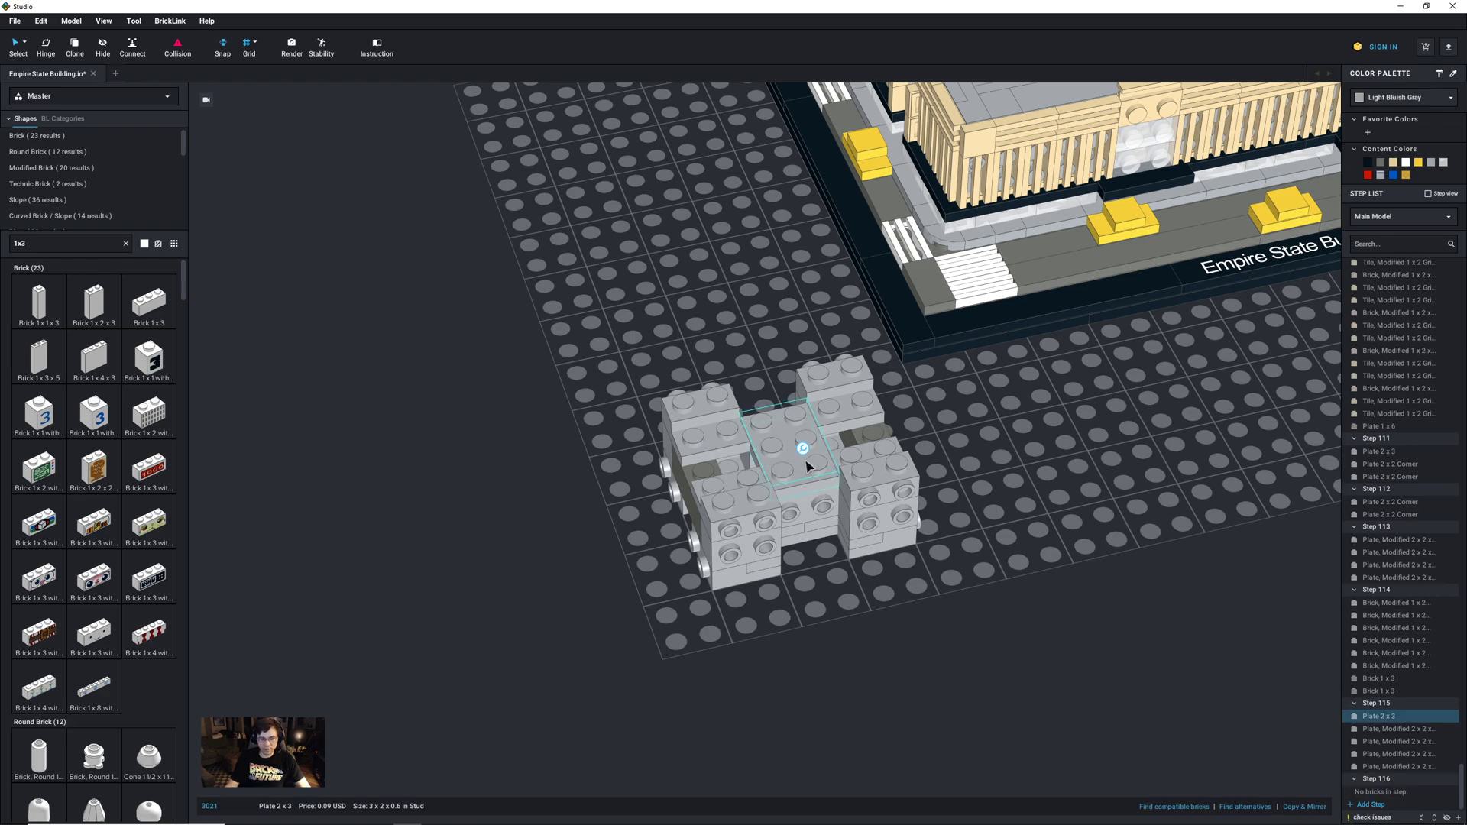
{"action": "left_click_drag", "start_coordinate": [800, 486], "coordinate": [756, 455]}
{"action": "right_click_drag", "start_coordinate": [756, 455], "coordinate": [794, 452]}
{"action": "left_click_drag", "start_coordinate": [794, 453], "coordinate": [692, 518]}
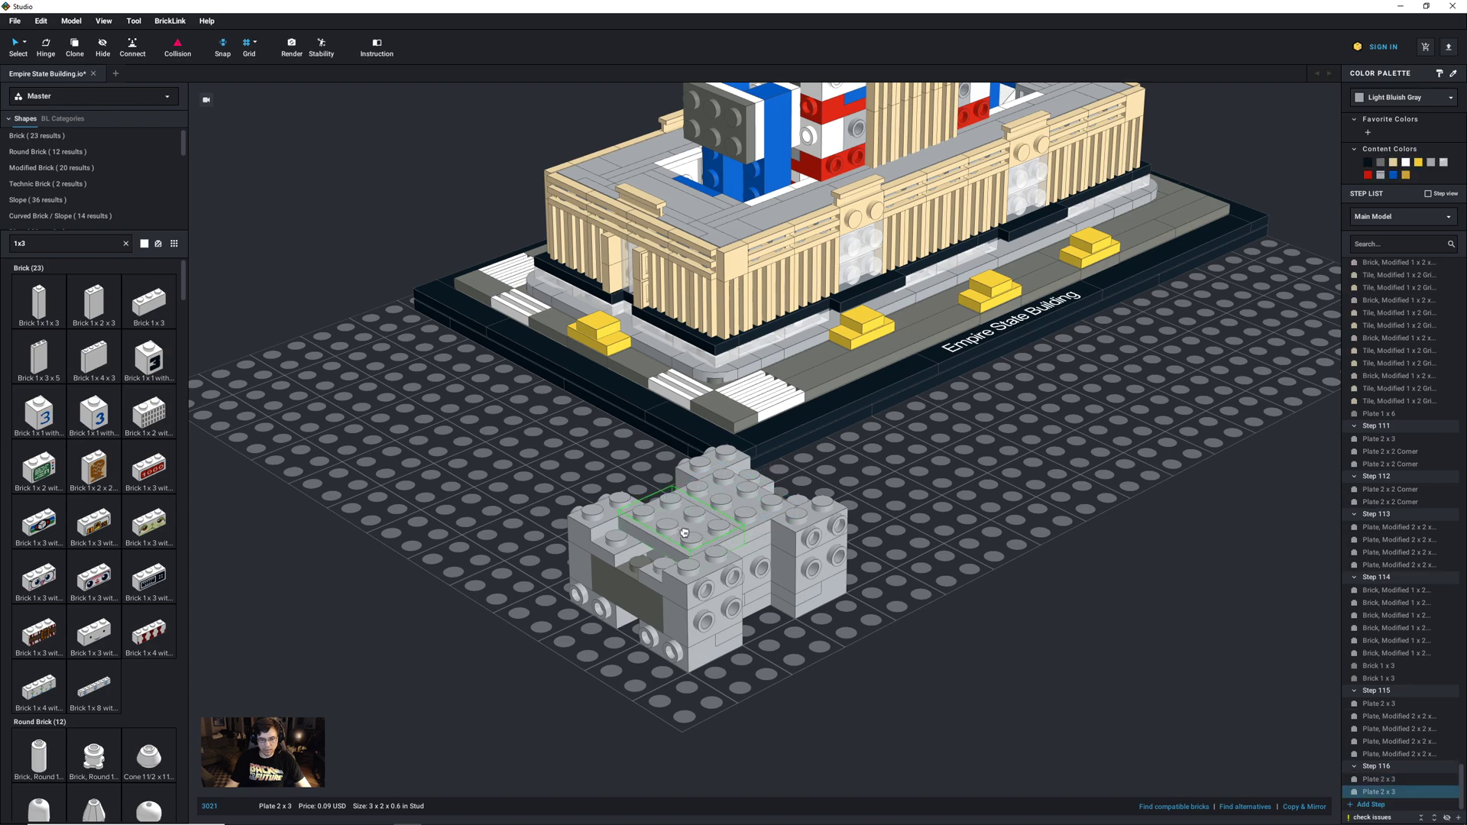
{"action": "left_click", "coordinate": [864, 674]}
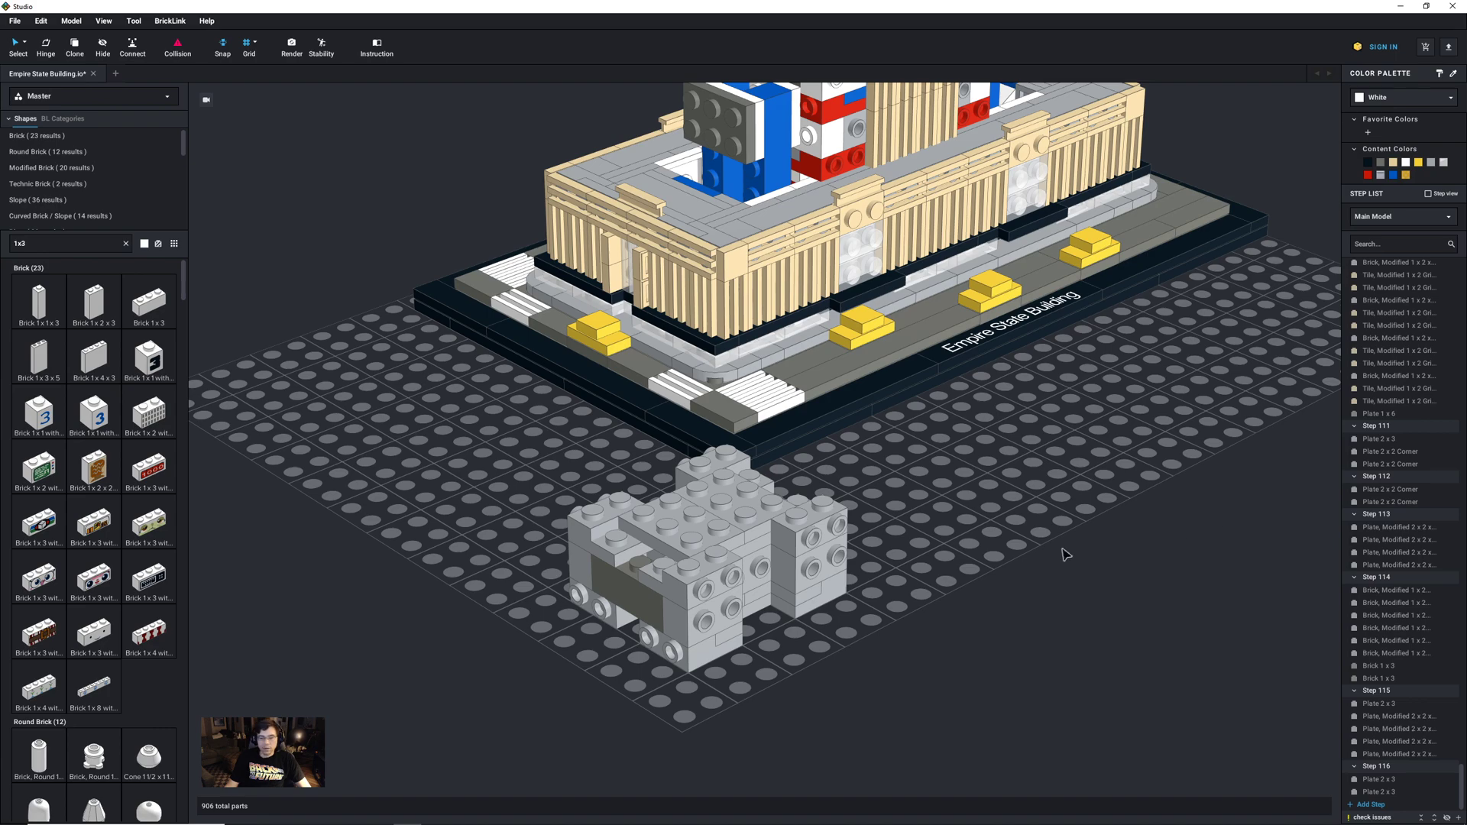
Step: Search the part library for "1x4 plate", place a 1 x 4 plate on the grid, and rotate it a quarter turn
{"action": "type", "text": "1"}
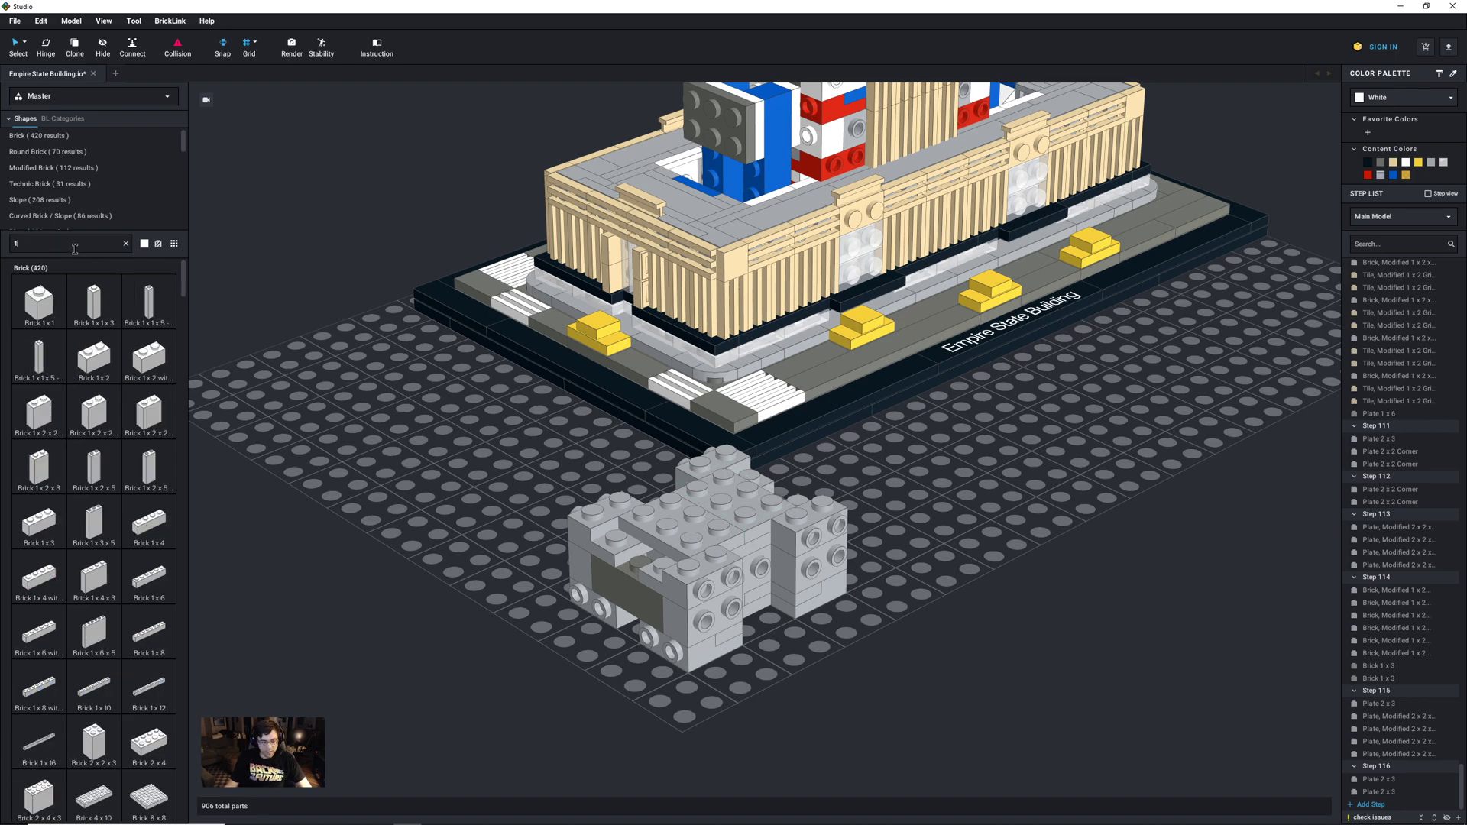
{"action": "type", "text": "x4 plate"}
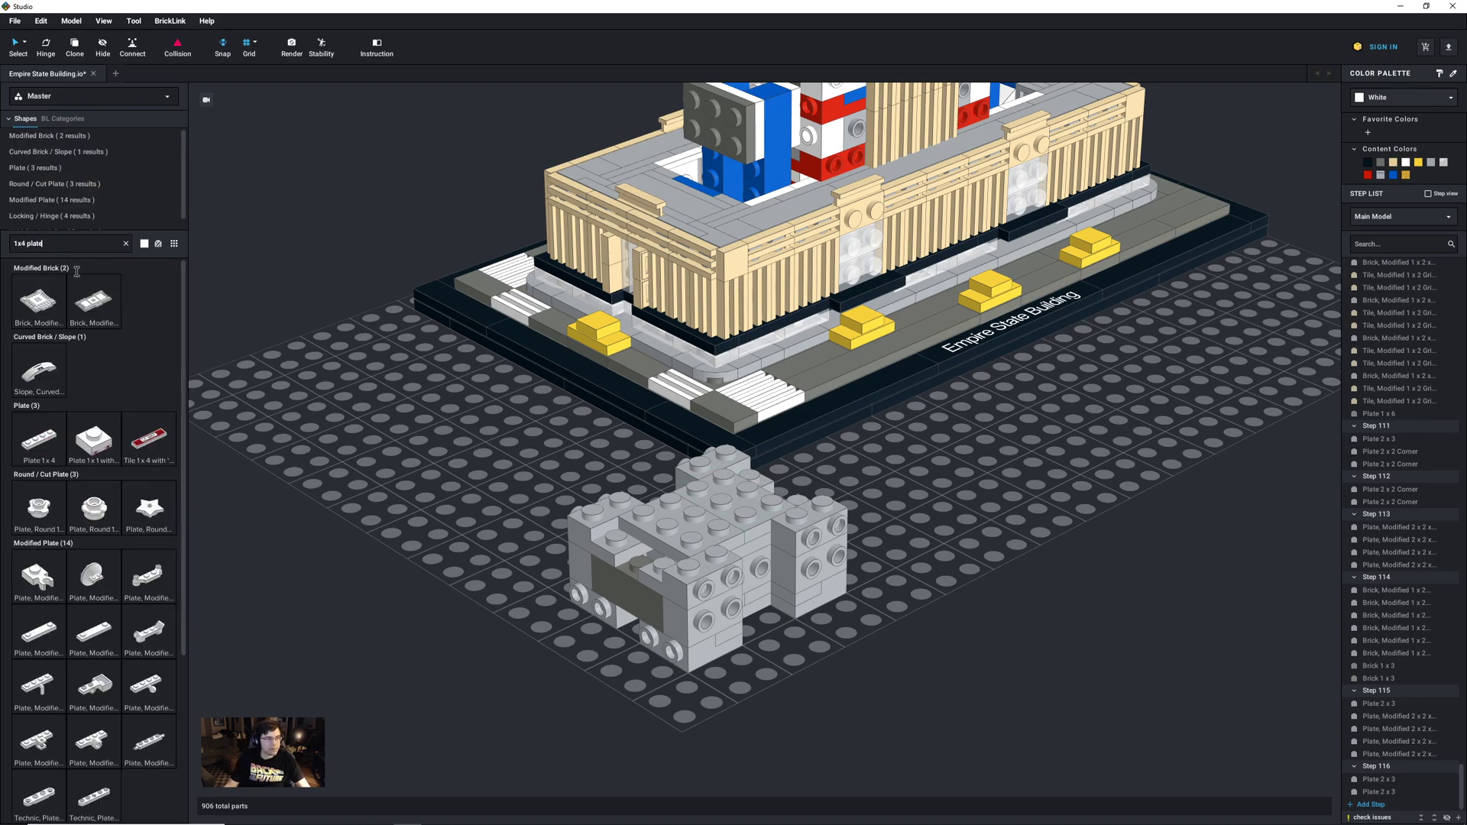
{"action": "left_click_drag", "start_coordinate": [42, 449], "coordinate": [798, 709]}
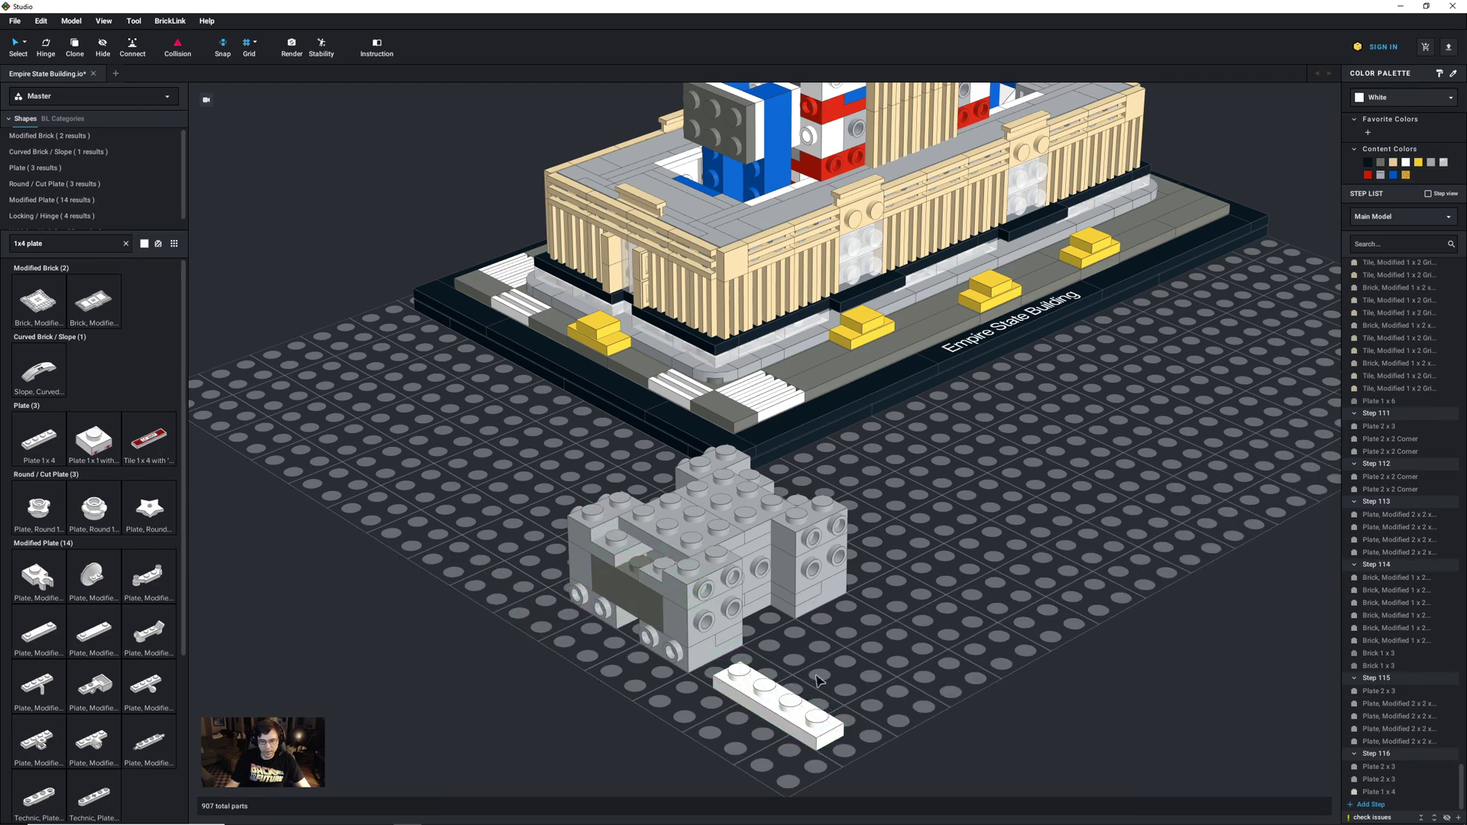
{"action": "left_click", "coordinate": [802, 722]}
{"action": "key", "text": "Right"}
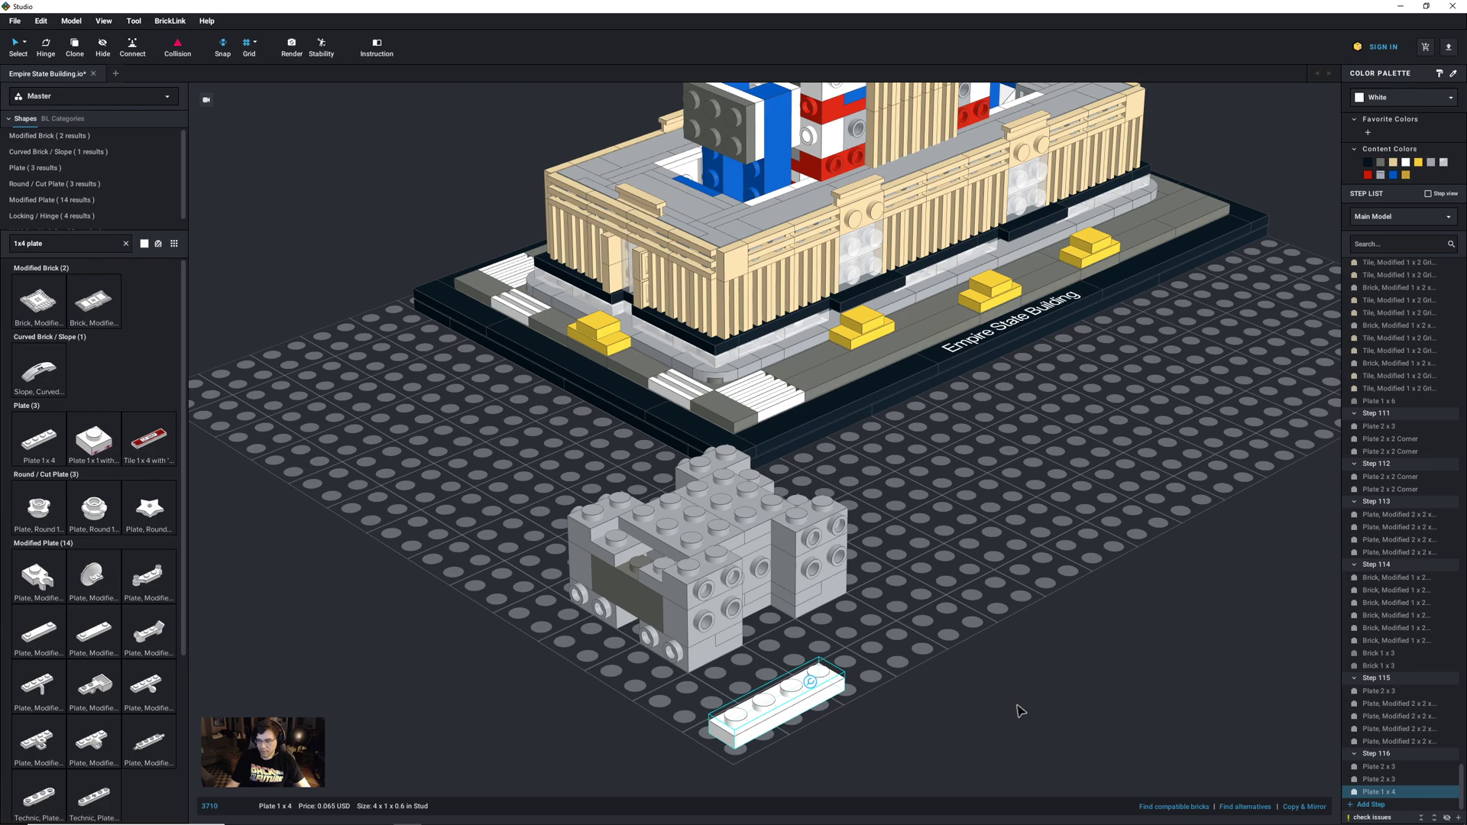
Step: Add a new building step and place the white 1 x 4 plate across the two 2 x 3 plates on the core
{"action": "left_click", "coordinate": [1370, 804]}
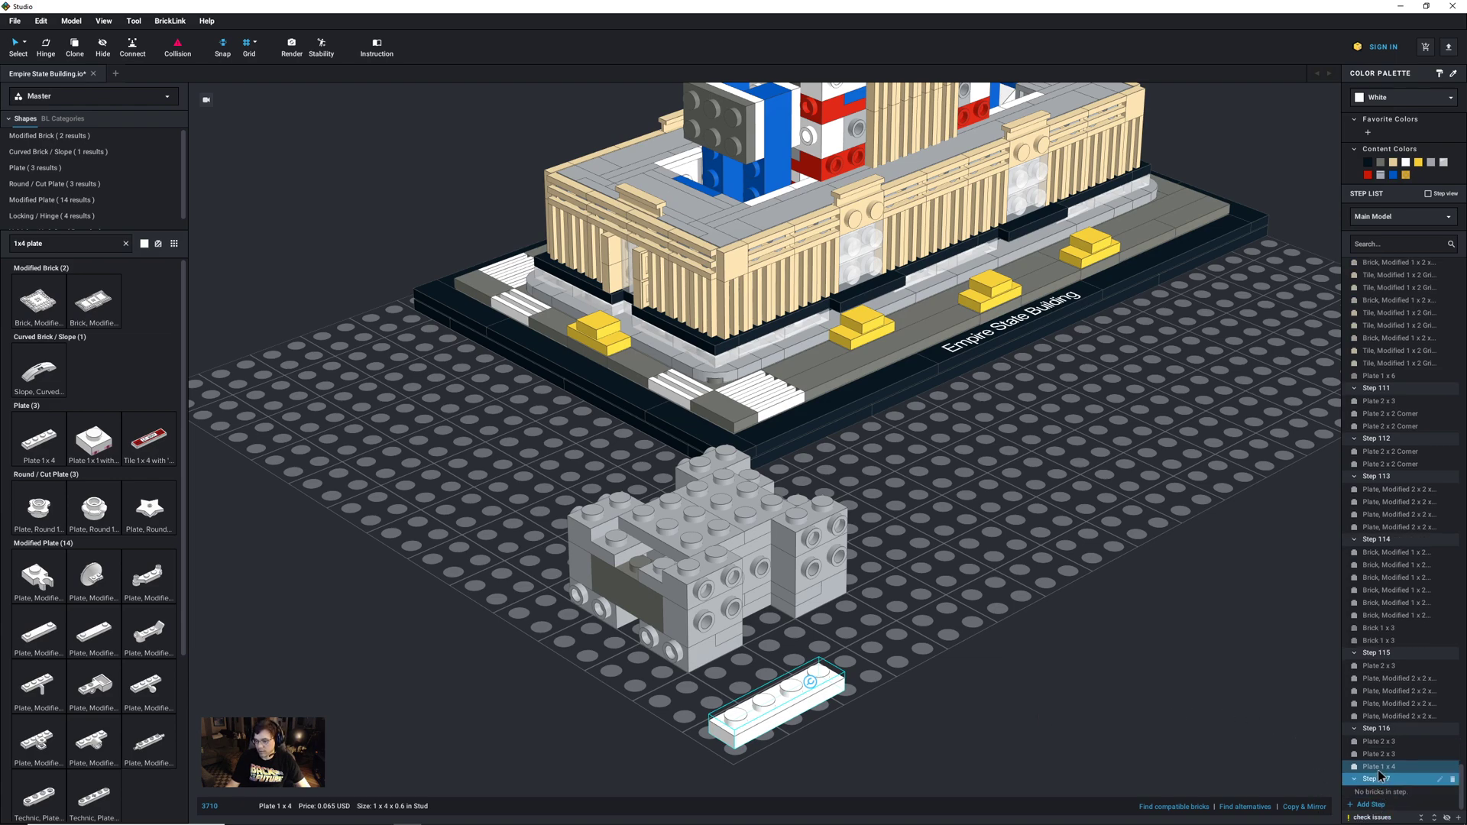
{"action": "left_click_drag", "start_coordinate": [766, 724], "coordinate": [699, 520]}
{"action": "left_click", "coordinate": [897, 717]}
{"action": "right_click_drag", "start_coordinate": [874, 725], "coordinate": [930, 709]}
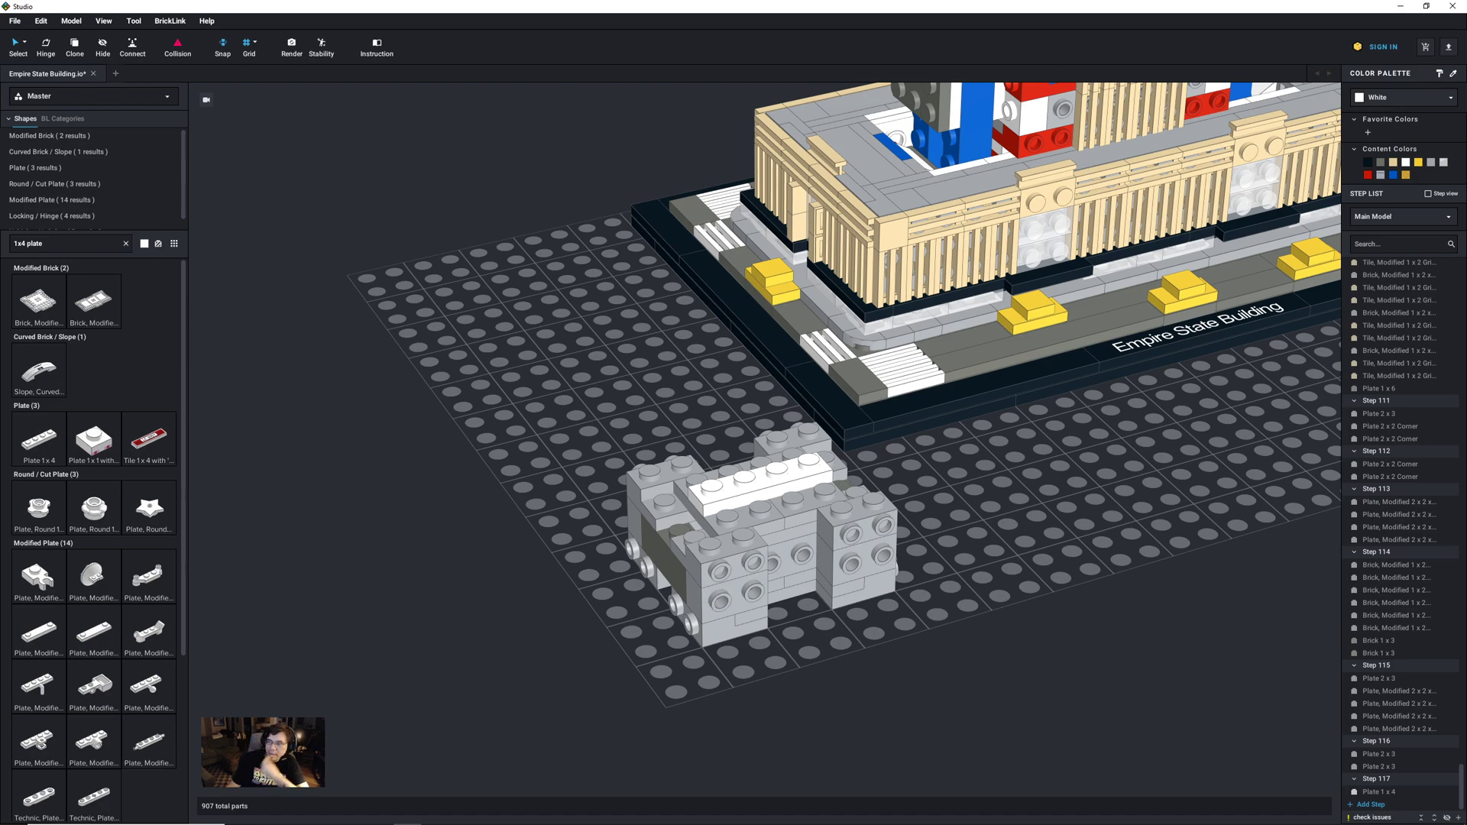
Step: Search the parts for "1x2 plate" and stack two white Plate 1 x 2 pieces on the grid beside the grey sub-assembly
{"action": "middle_click_drag", "start_coordinate": [1106, 479], "coordinate": [1041, 791]}
{"action": "right_click_drag", "start_coordinate": [1067, 563], "coordinate": [1100, 550]}
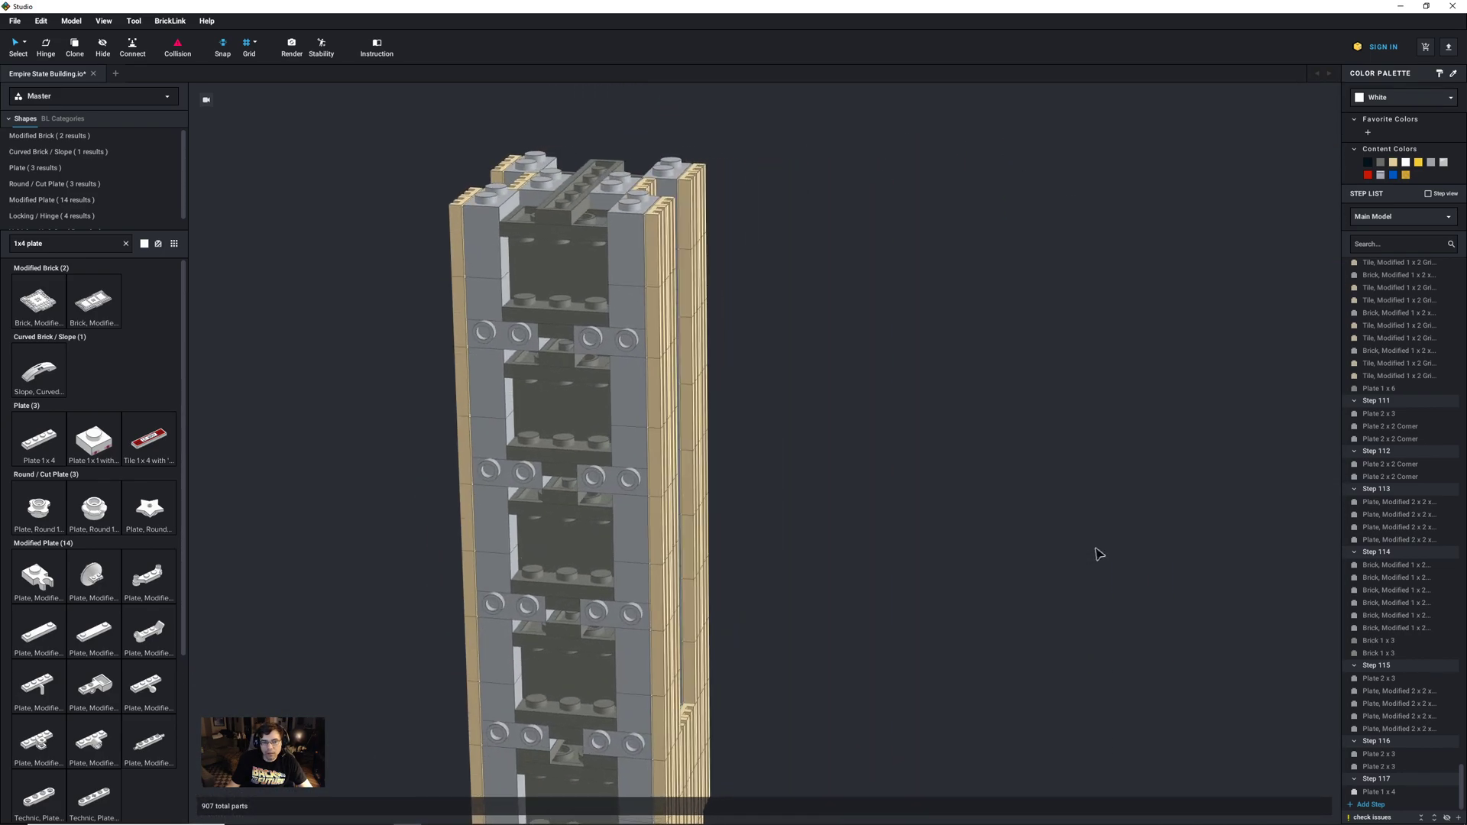
{"action": "middle_click_drag", "start_coordinate": [1087, 563], "coordinate": [1104, 438]}
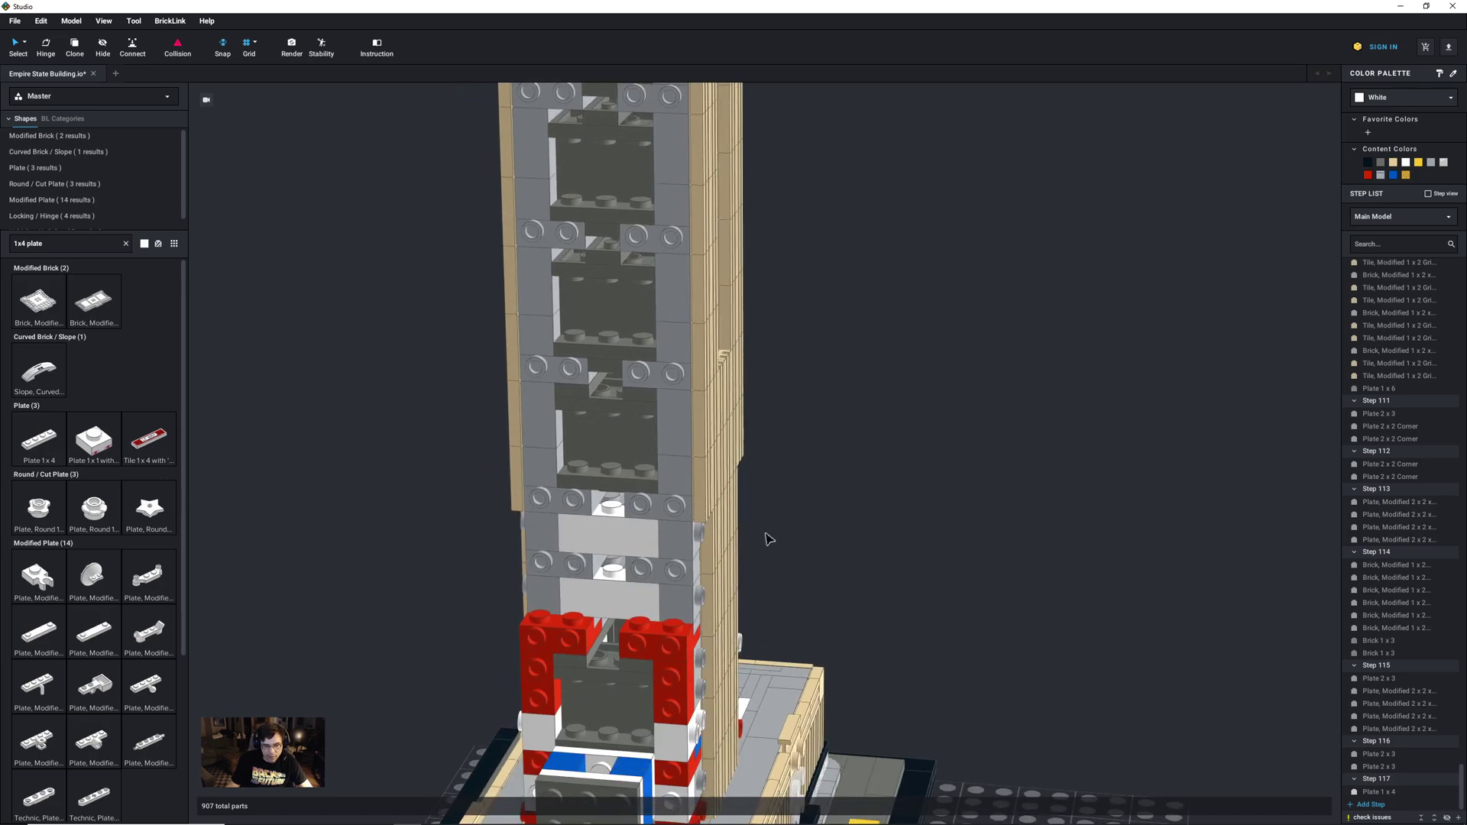
{"action": "right_click_drag", "start_coordinate": [914, 644], "coordinate": [1028, 752]}
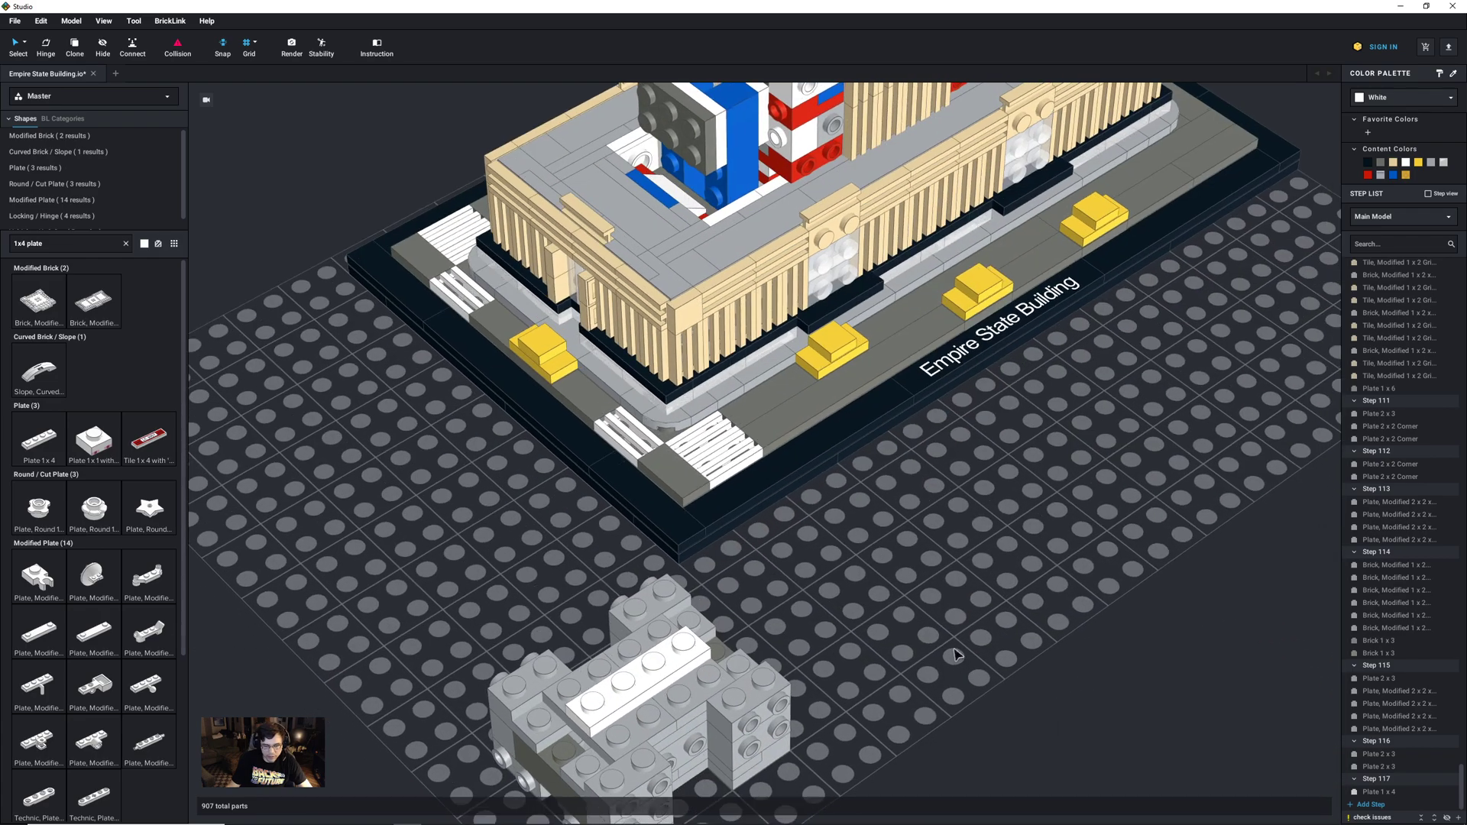
{"action": "middle_click_drag", "start_coordinate": [1027, 753], "coordinate": [959, 642]}
{"action": "left_click", "coordinate": [56, 246]}
{"action": "type", "text": "1x2 plate"}
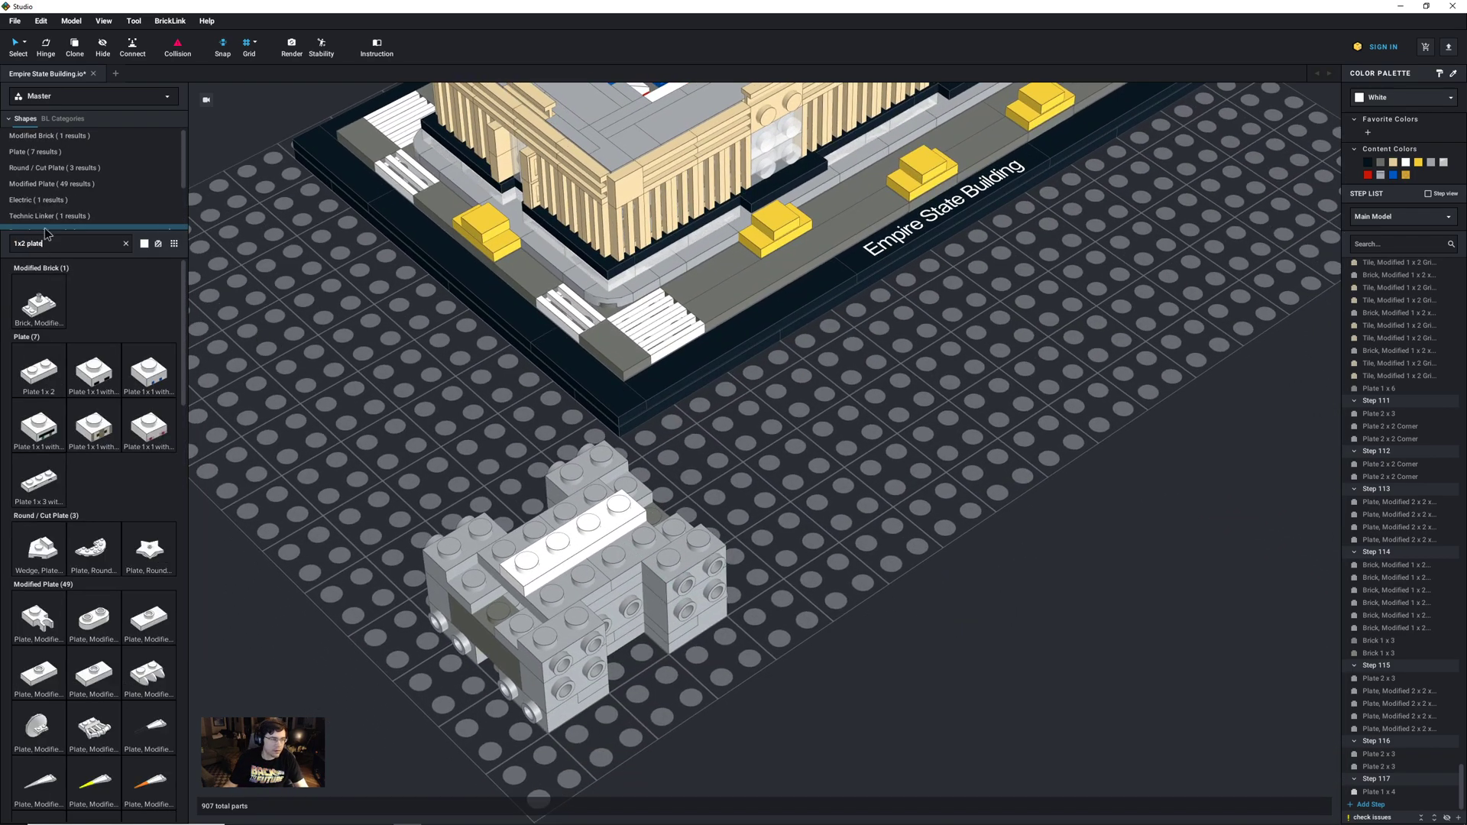
{"action": "left_click_drag", "start_coordinate": [39, 371], "coordinate": [865, 595]}
{"action": "left_click", "coordinate": [865, 595]}
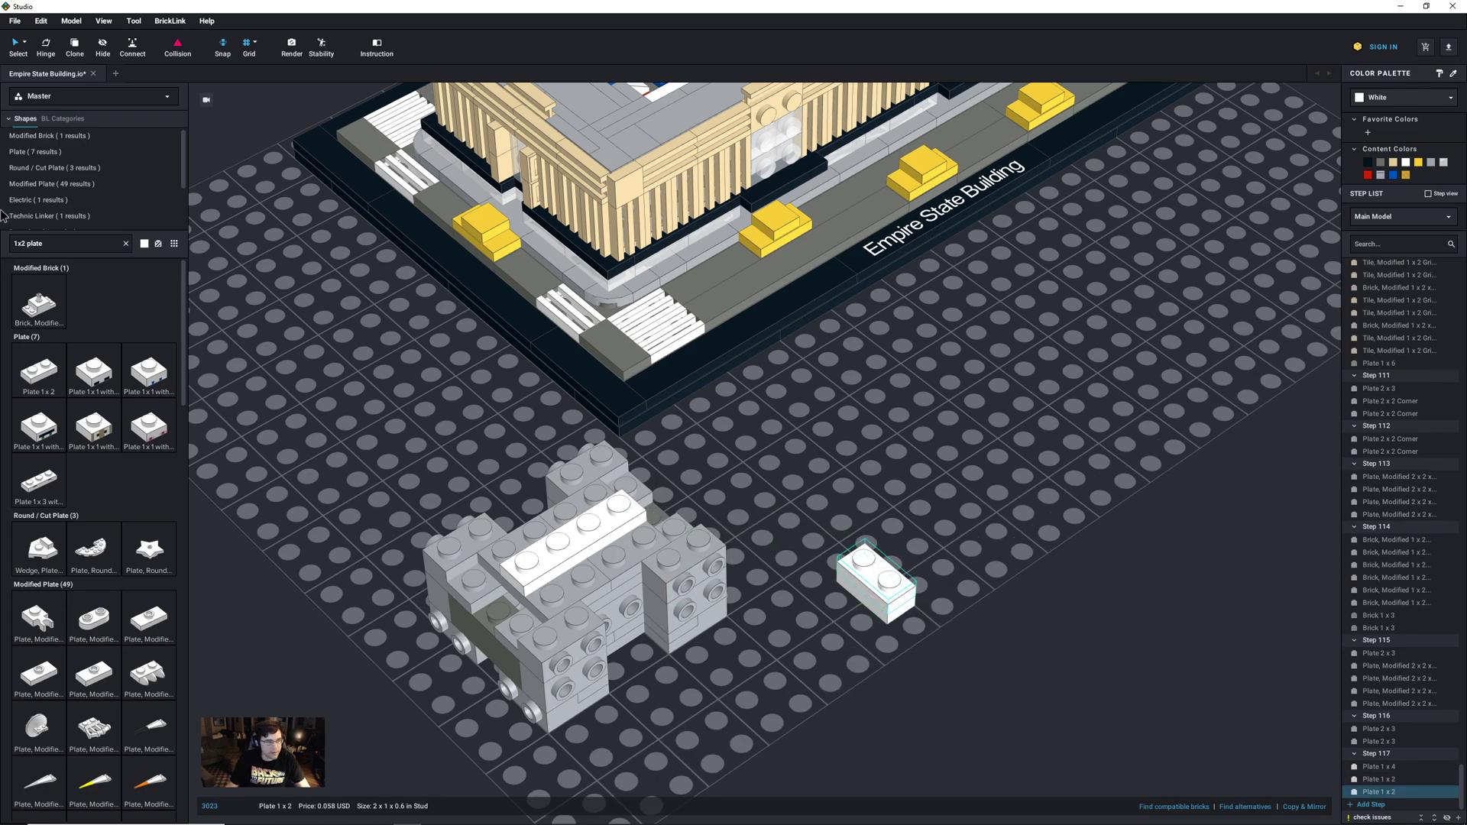
Step: Search for "1x2 tile", put a Tile 1 x 2 with Groove on the two stacked plates, and select all three parts
{"action": "left_click", "coordinate": [71, 246]}
{"action": "left_click_drag", "start_coordinate": [71, 246], "coordinate": [30, 246]}
{"action": "type", "text": "tile"}
{"action": "left_click", "coordinate": [39, 301]}
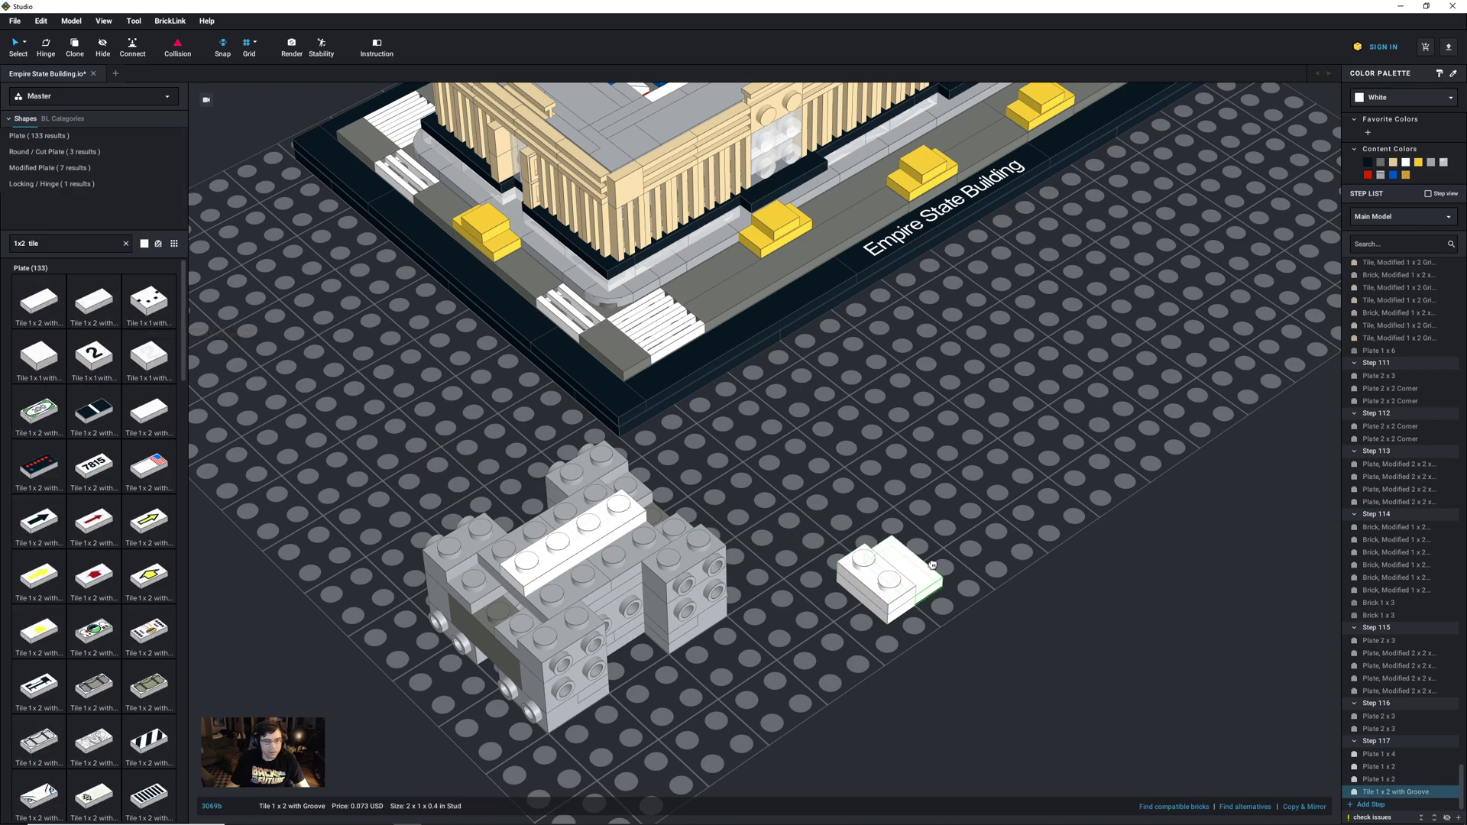
{"action": "double_click", "coordinate": [879, 565]}
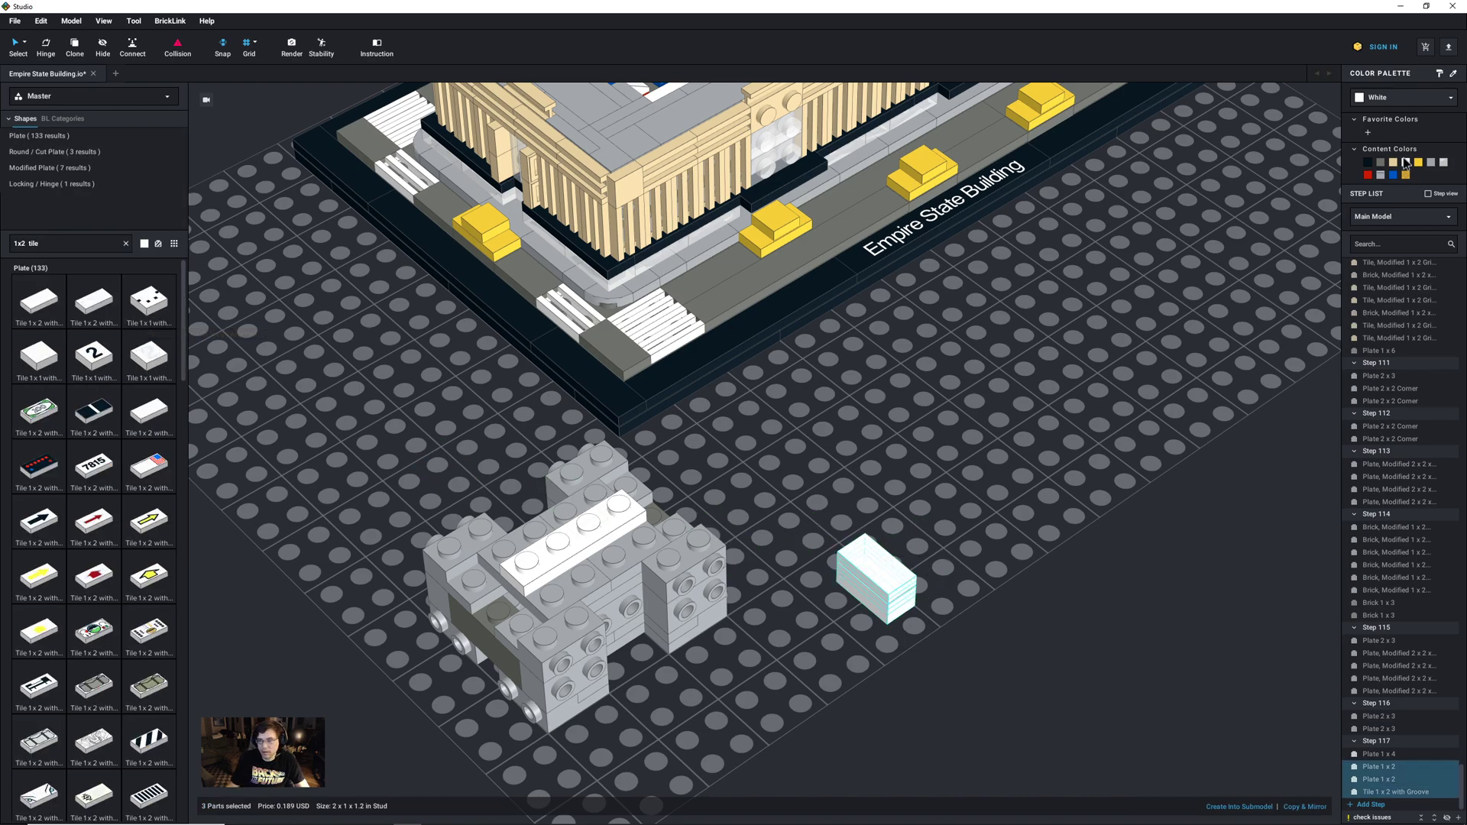
Step: Recolor the three-part stack Light Bluish Gray, rotate it a quarter turn, and place it on the front corner pillar of the sub-assembly
{"action": "left_click", "coordinate": [1430, 163]}
{"action": "key", "text": "Right"}
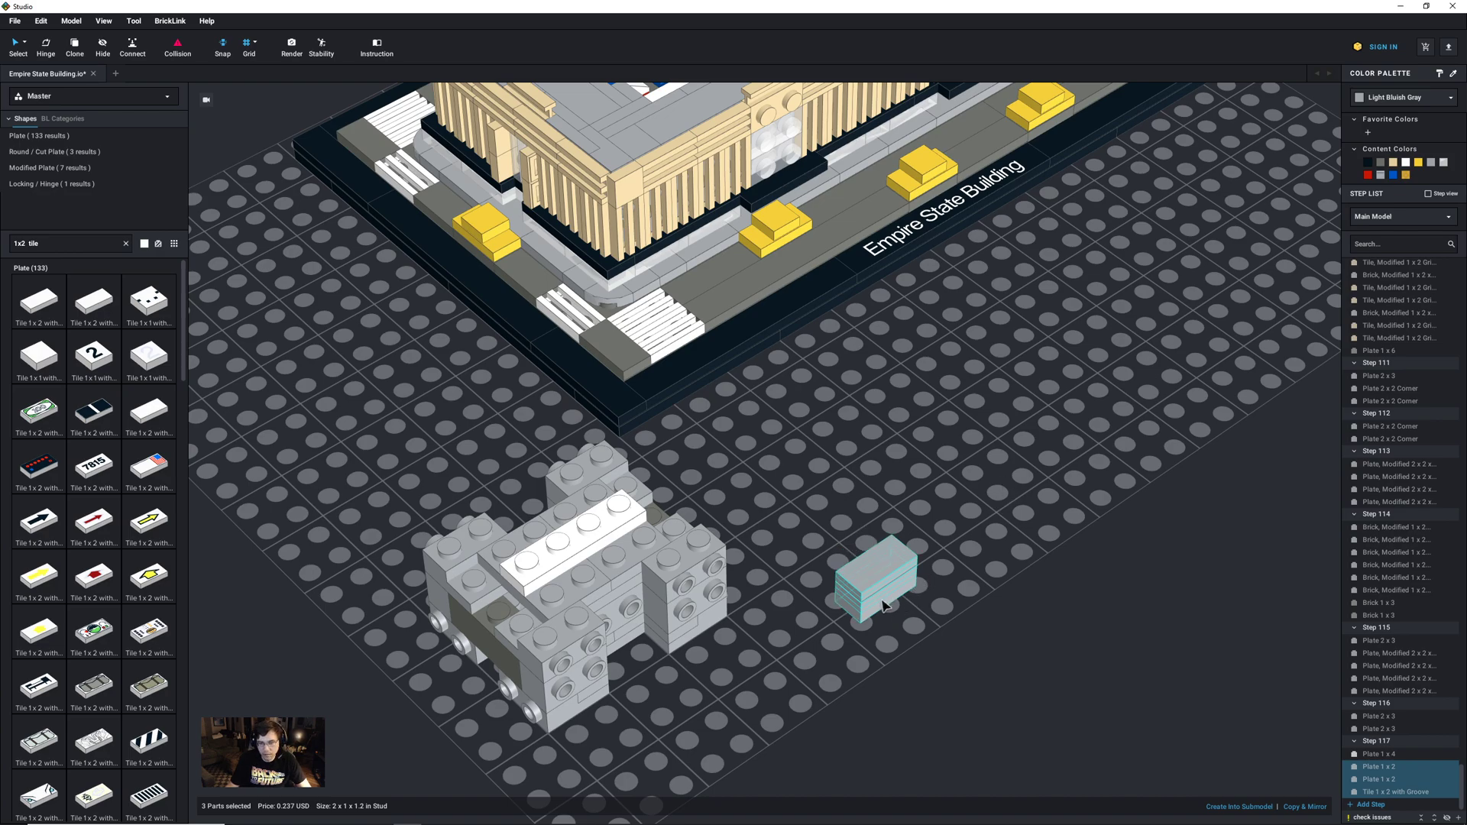
{"action": "left_click_drag", "start_coordinate": [882, 606], "coordinate": [569, 648]}
Step: Duplicate the plate-and-tile stack onto the other three corner pillars of the sub-assembly
{"action": "key", "text": "ctrl+d"}
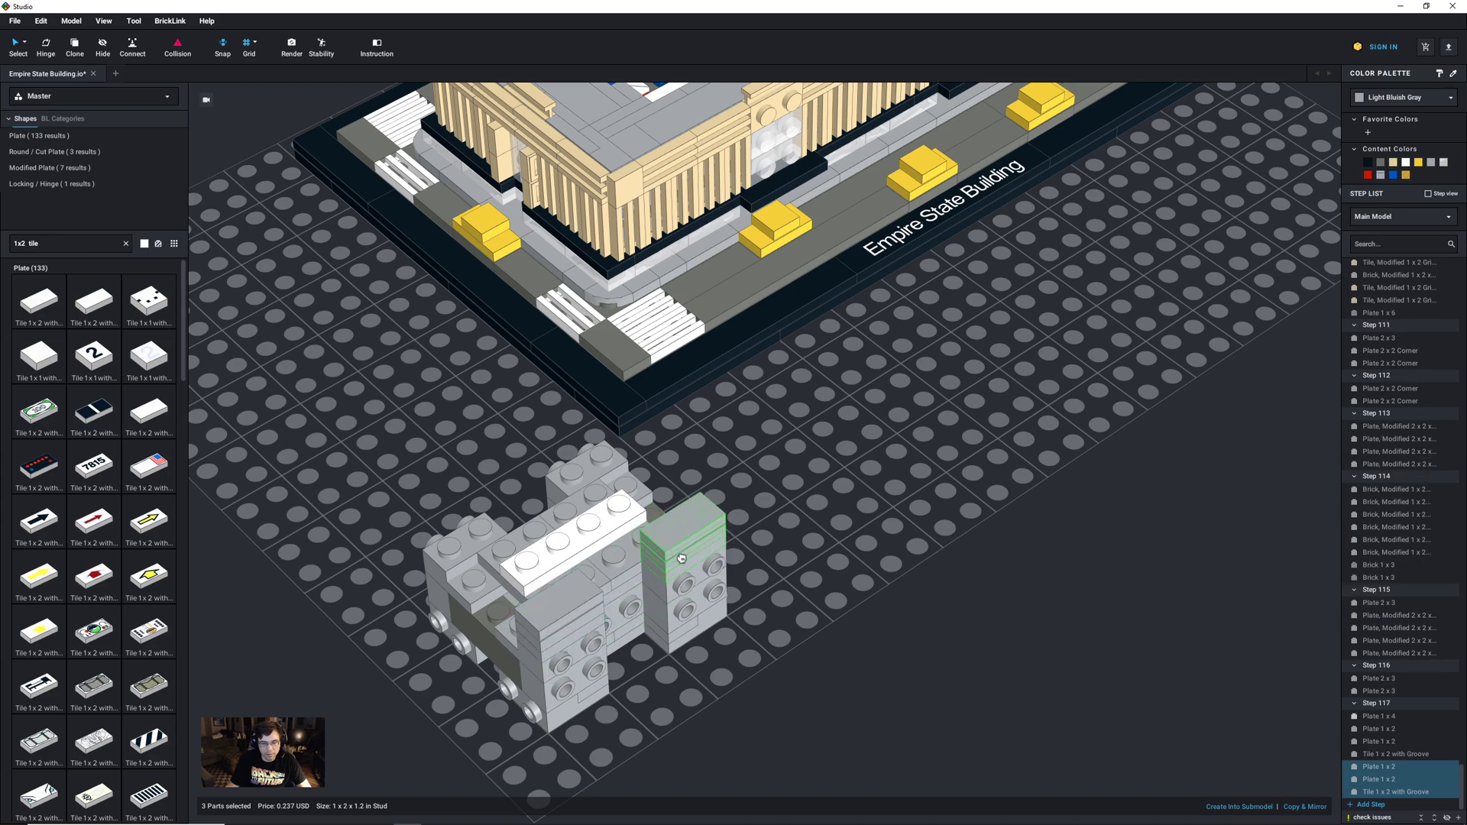
{"action": "left_click", "coordinate": [681, 557]}
{"action": "key", "text": "ctrl+d"}
{"action": "left_click", "coordinate": [461, 534]}
{"action": "key", "text": "ctrl+d"}
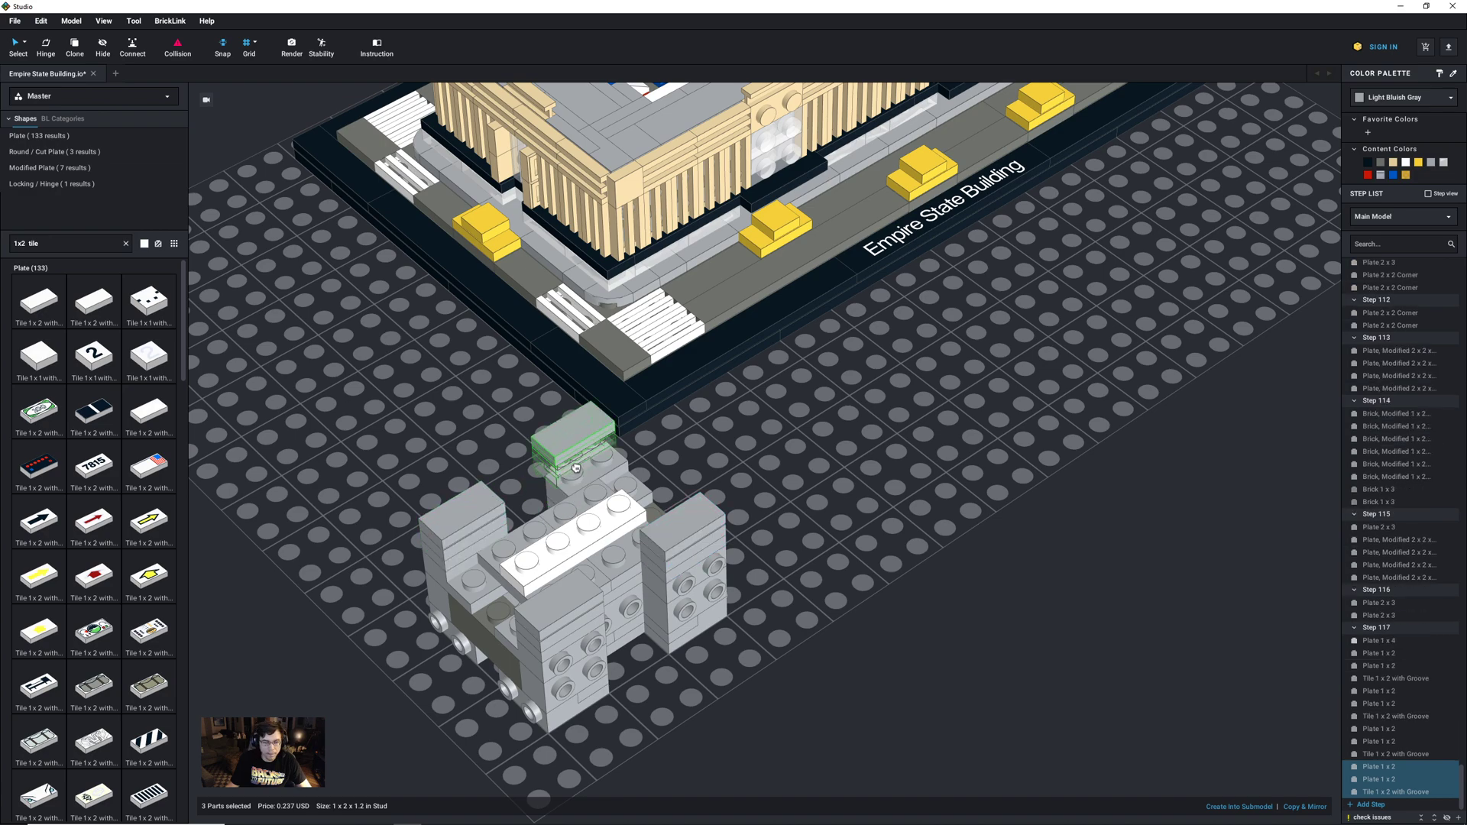
{"action": "left_click", "coordinate": [590, 463]}
{"action": "left_click", "coordinate": [768, 709]}
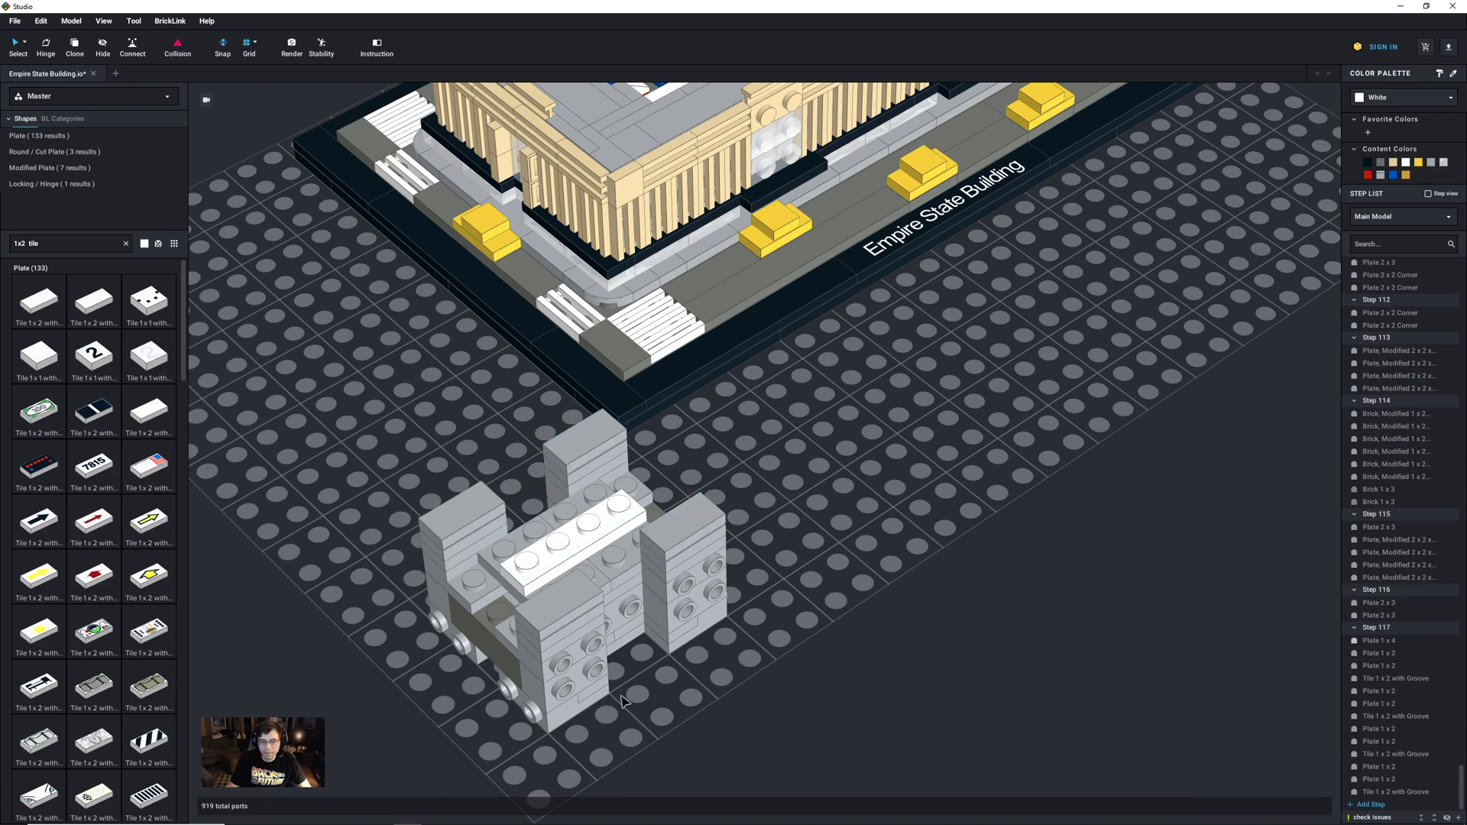
Step: Add build step 118, move all the 1 x 2 plates and tiles from step 117 into it, and add an empty step 119
{"action": "left_click", "coordinate": [580, 680]}
{"action": "left_click", "coordinate": [1359, 806]}
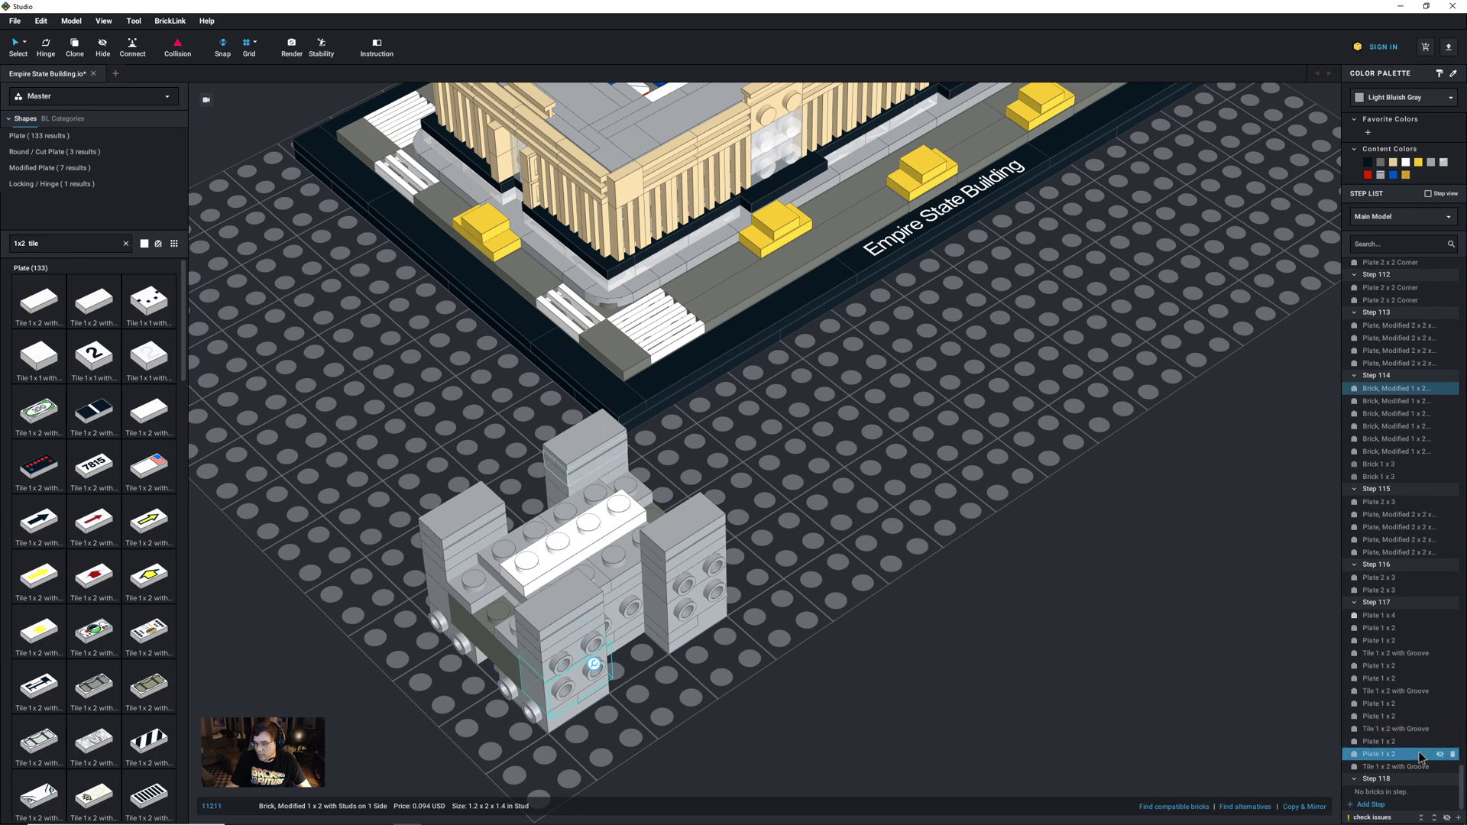
{"action": "left_click", "coordinate": [1387, 767]}
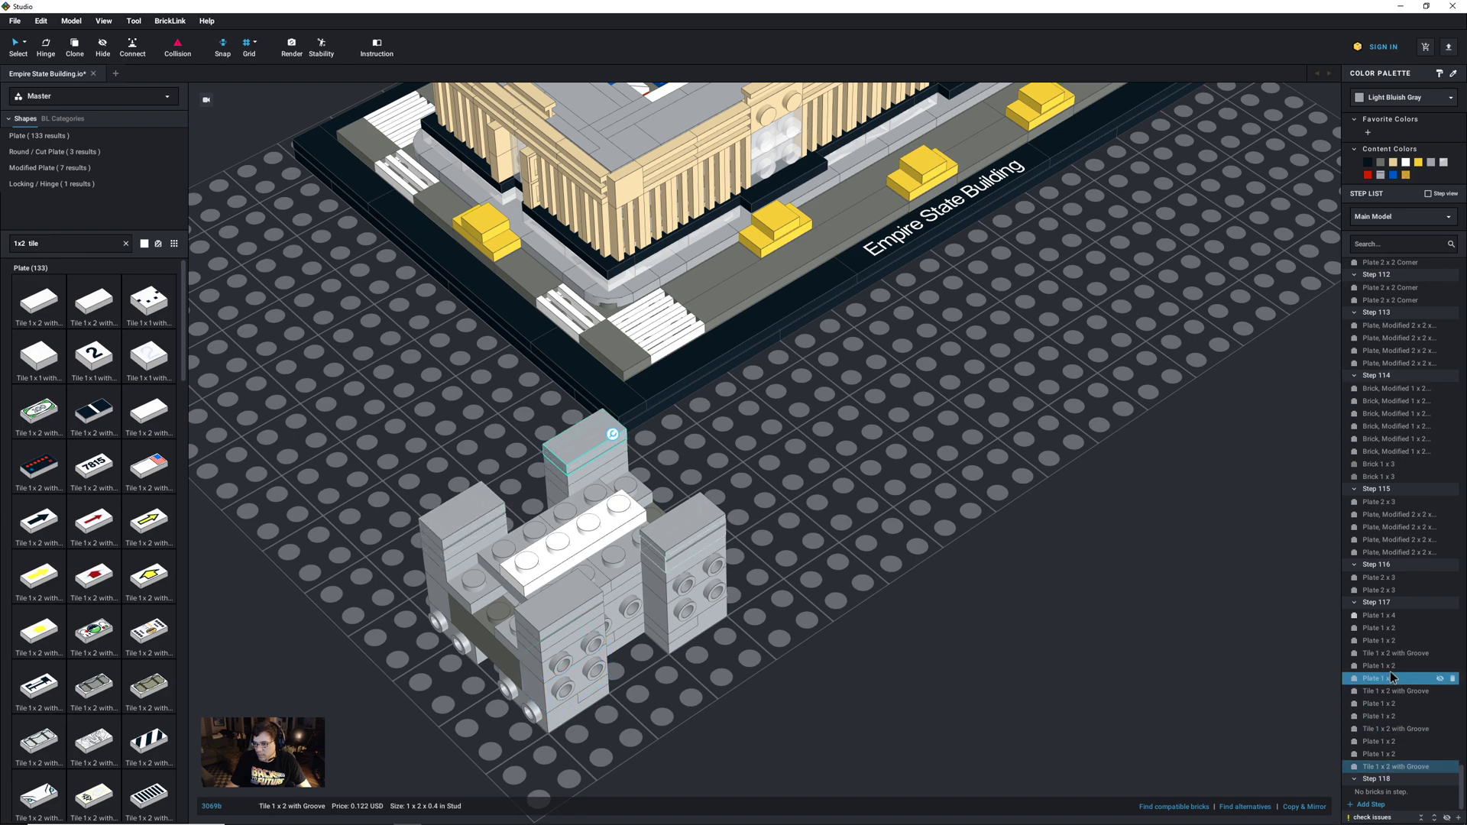
{"action": "left_click", "coordinate": [1387, 633], "text": "shift"}
{"action": "left_click_drag", "start_coordinate": [1387, 633], "coordinate": [1395, 799]}
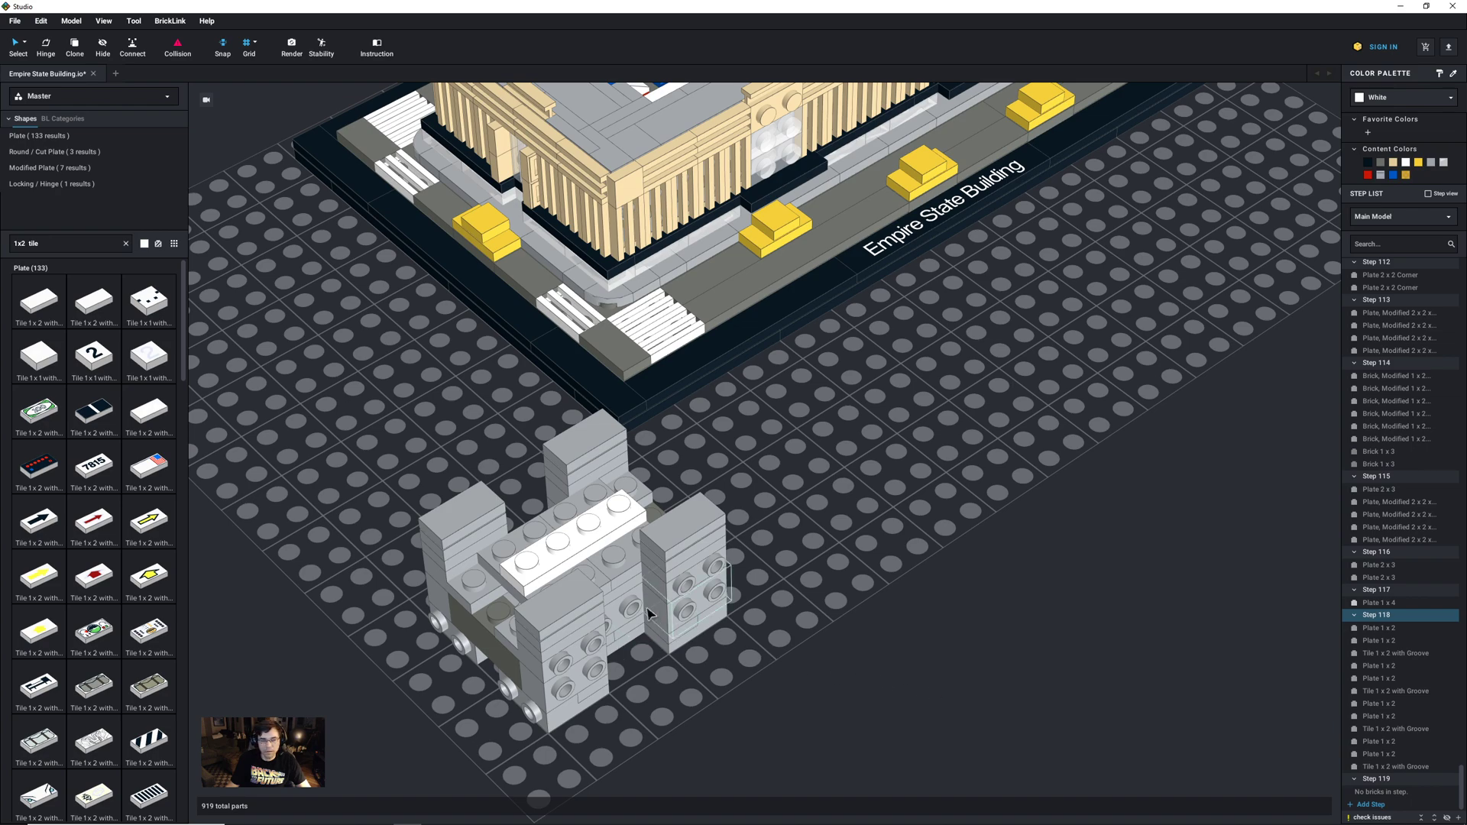
Step: Copy a 1 x 2 brick with studs on one side and a Plate 1 x 2, and set them stacked on the core's front side
{"action": "left_click", "coordinate": [695, 591]}
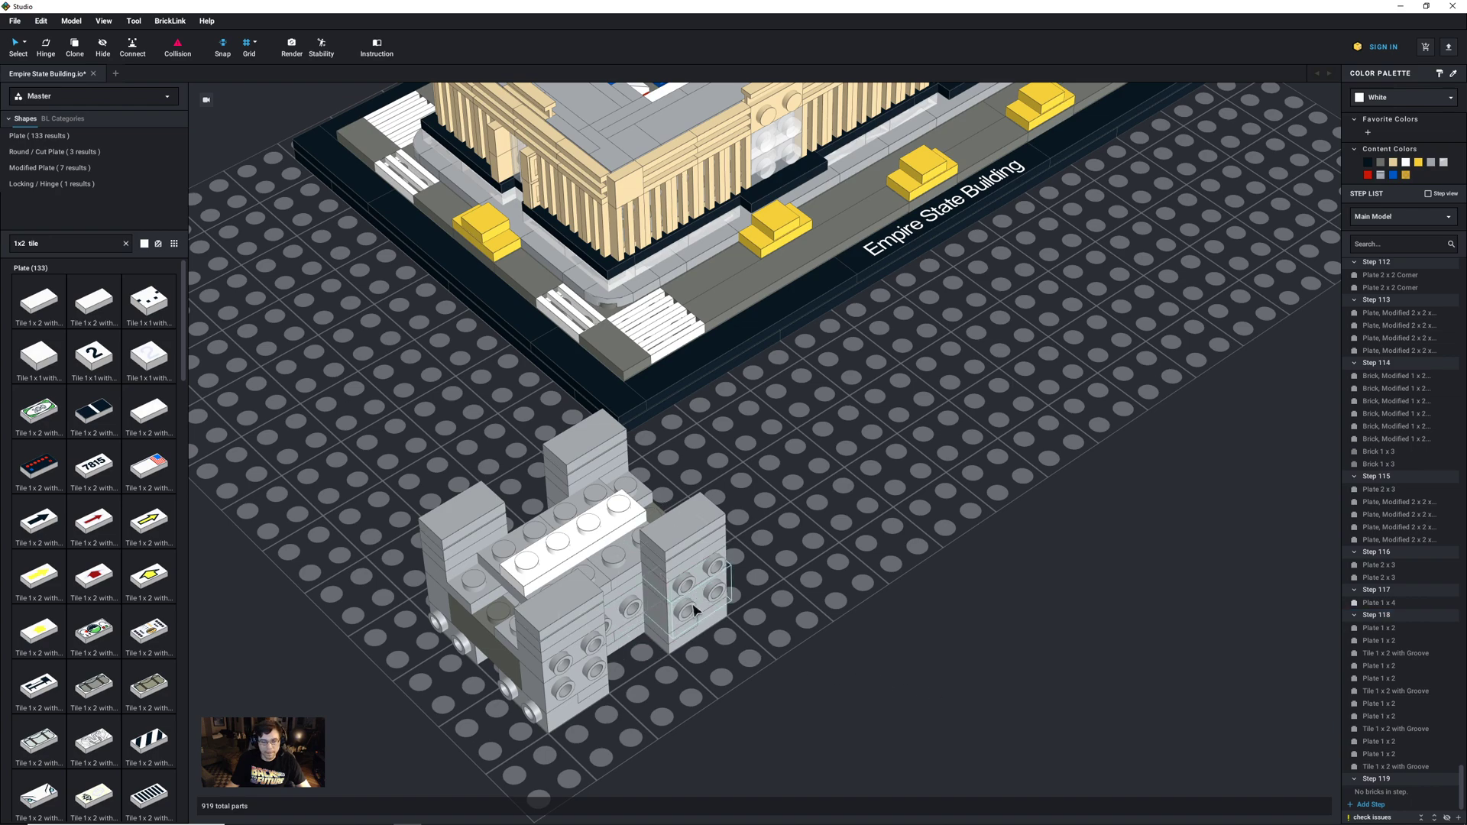
{"action": "key", "text": "ctrl+c"}
{"action": "key", "text": "ctrl+v"}
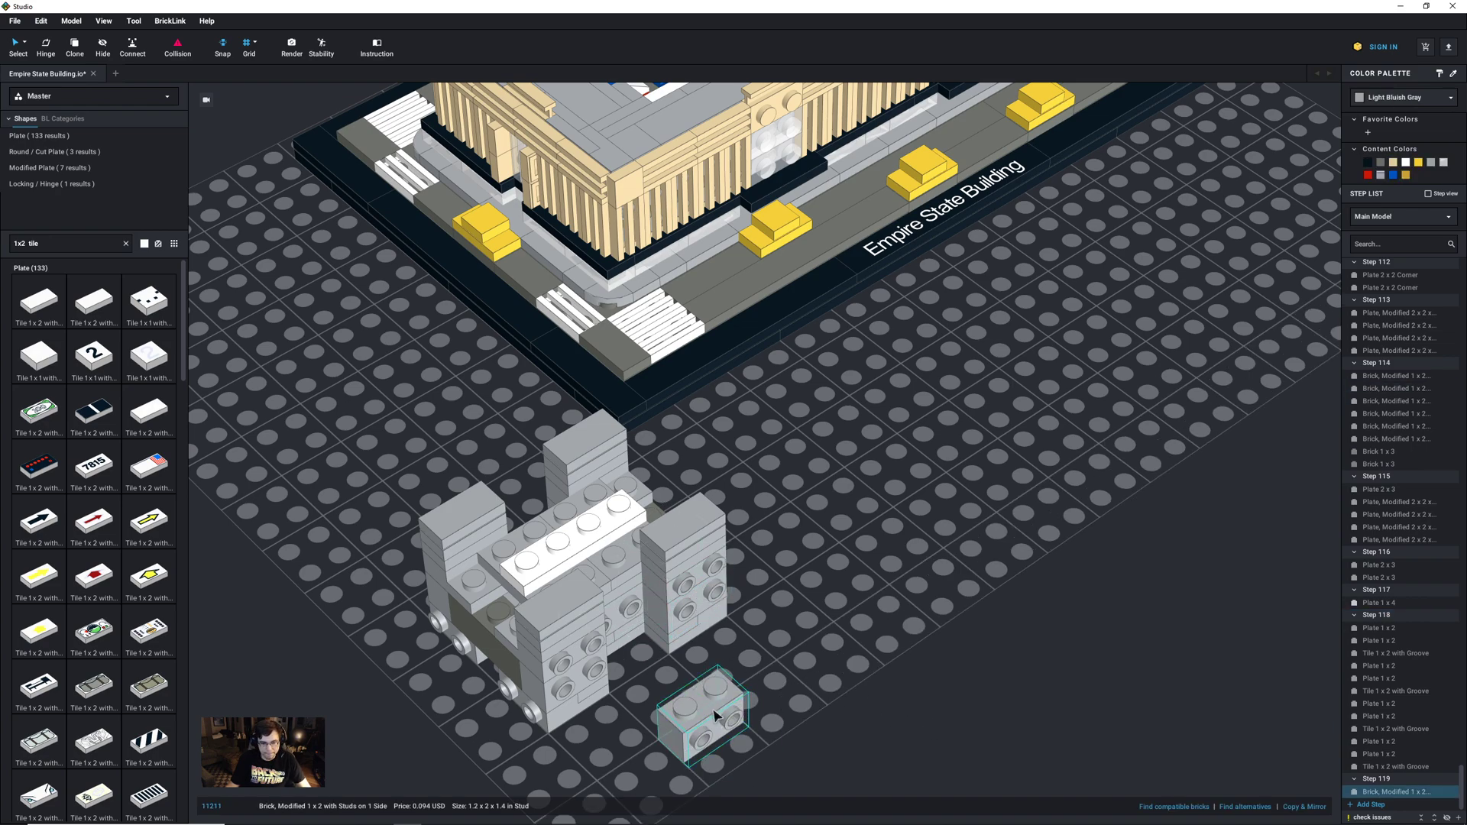
{"action": "left_click", "coordinate": [589, 621]}
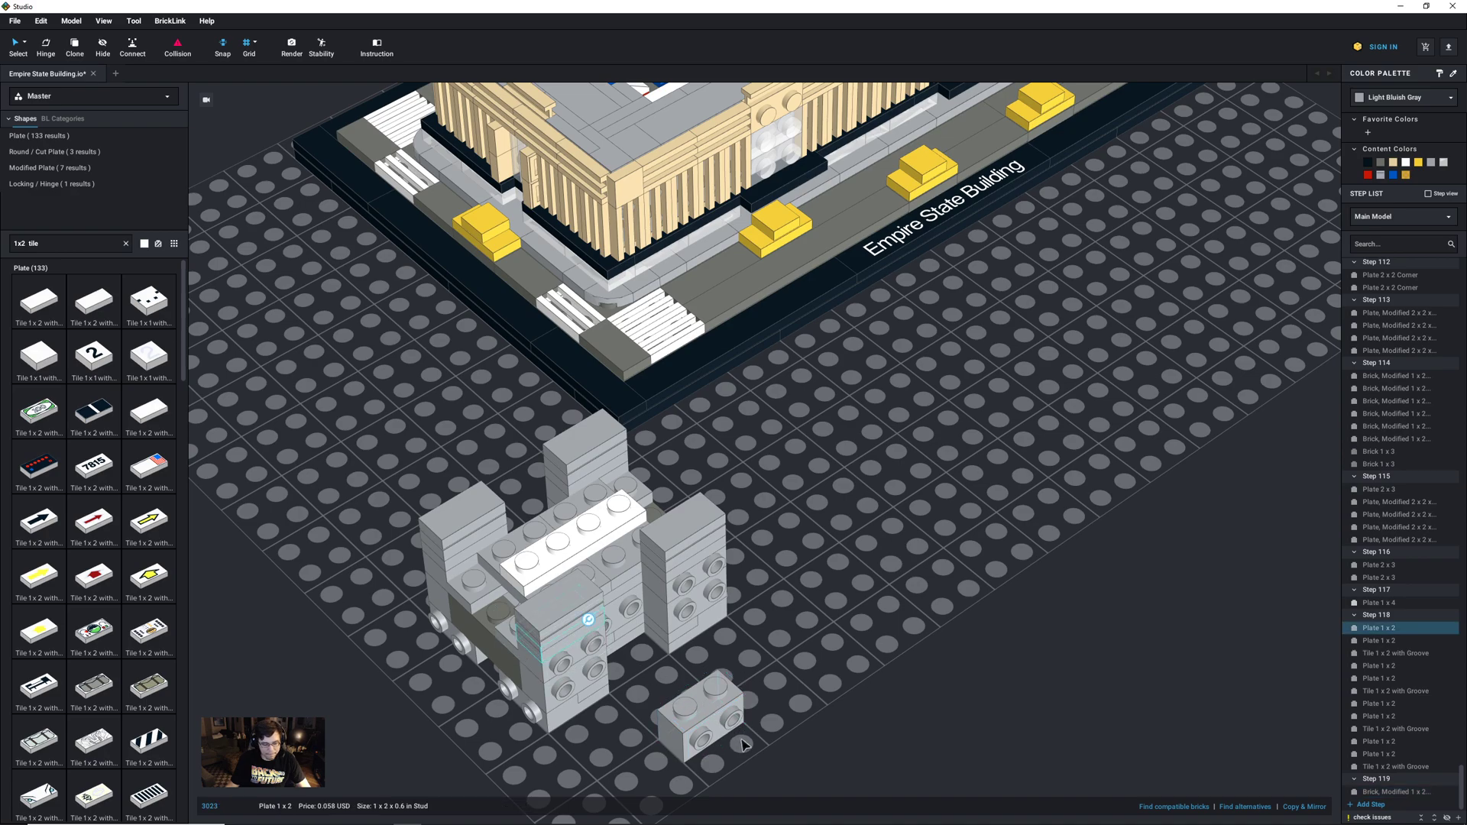
{"action": "key", "text": "ctrl+c"}
{"action": "key", "text": "ctrl+v"}
{"action": "left_click", "coordinate": [712, 735]}
{"action": "left_click_drag", "start_coordinate": [713, 735], "coordinate": [591, 569]}
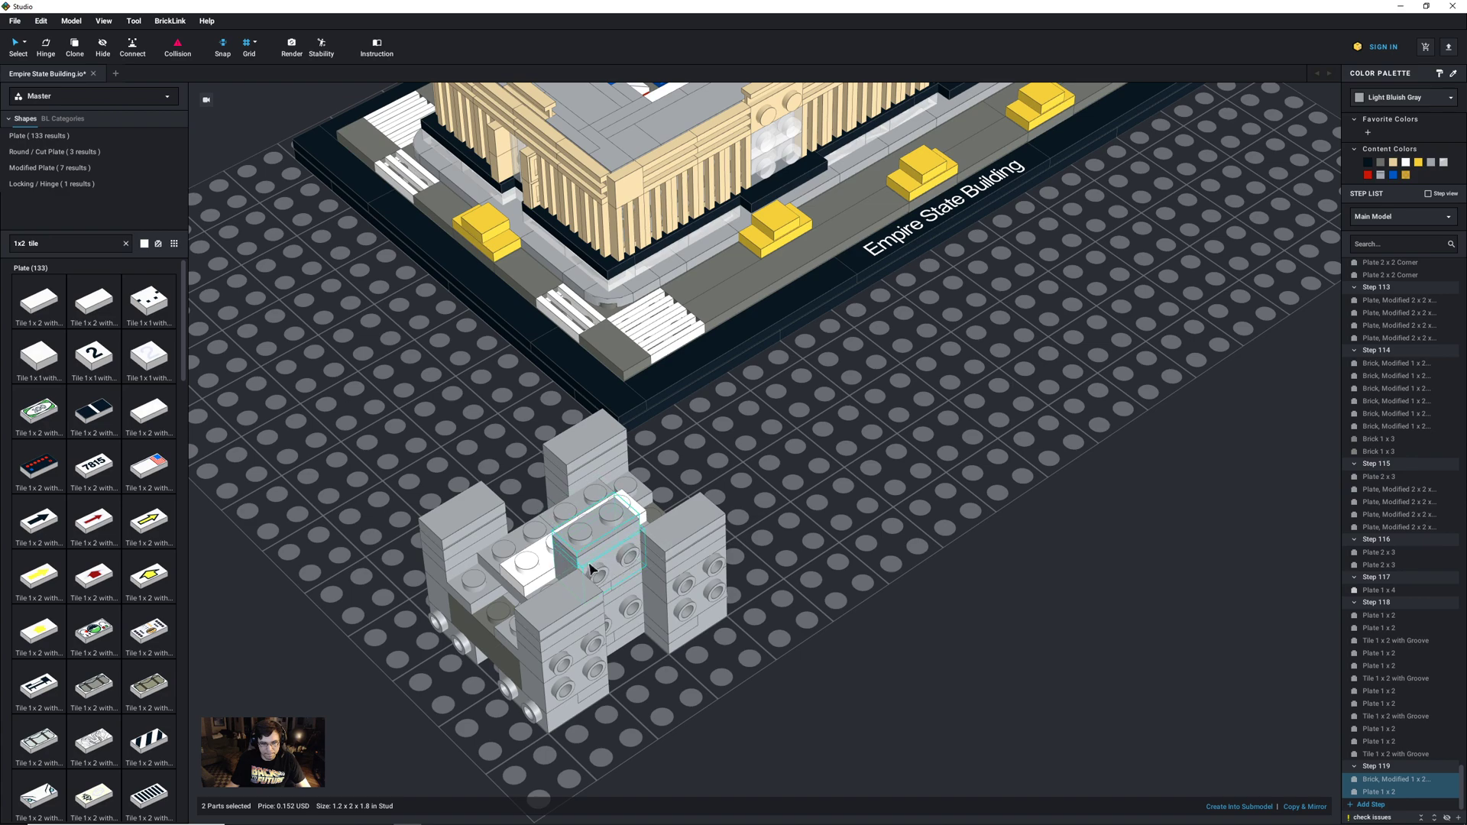
Step: Paste a second brick-and-plate pair, rotate it to face the opposite way, and place it on the core's rear side
{"action": "key", "text": "ctrl+v"}
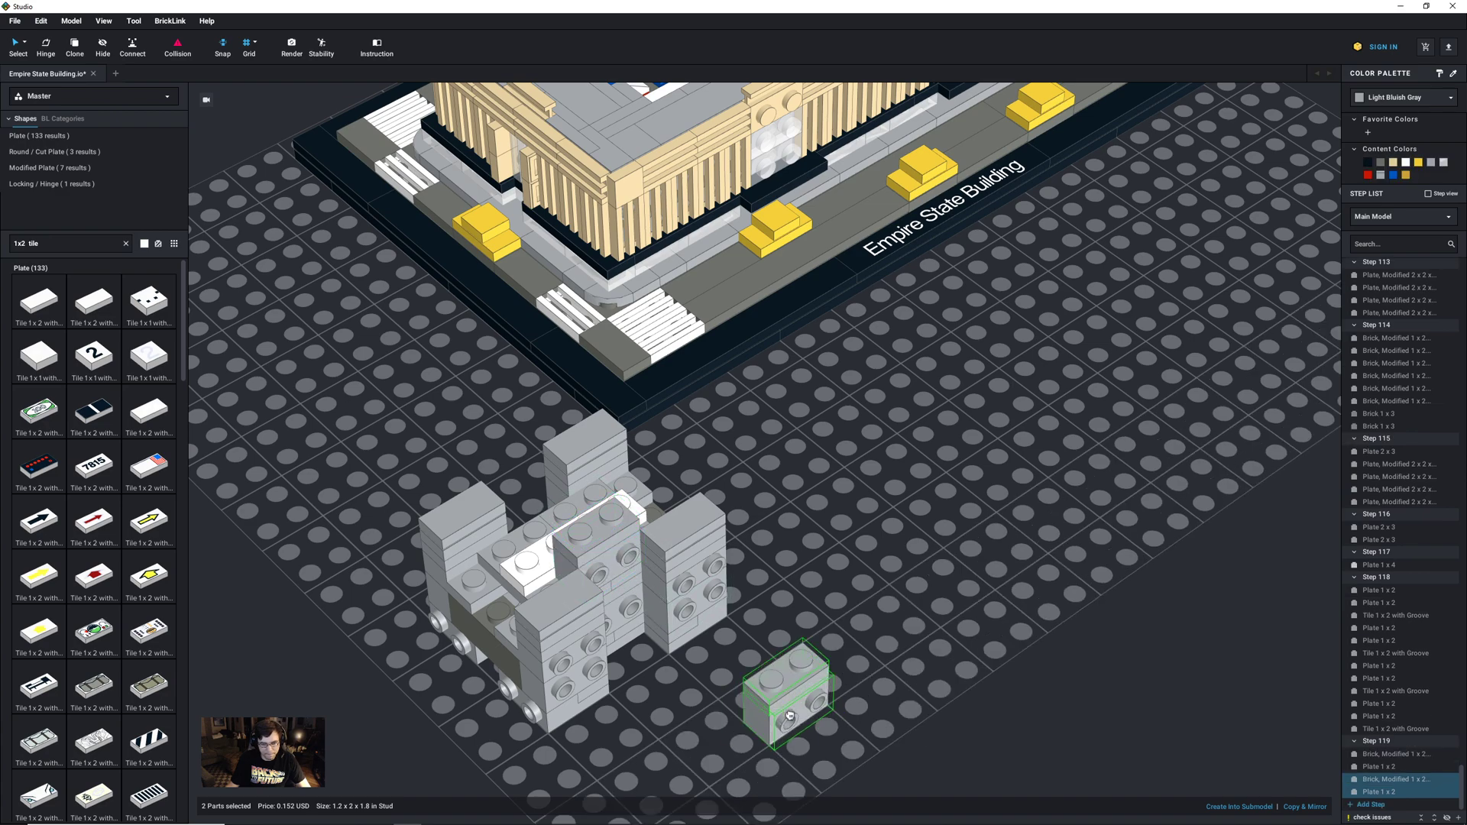
{"action": "key", "text": "Right"}
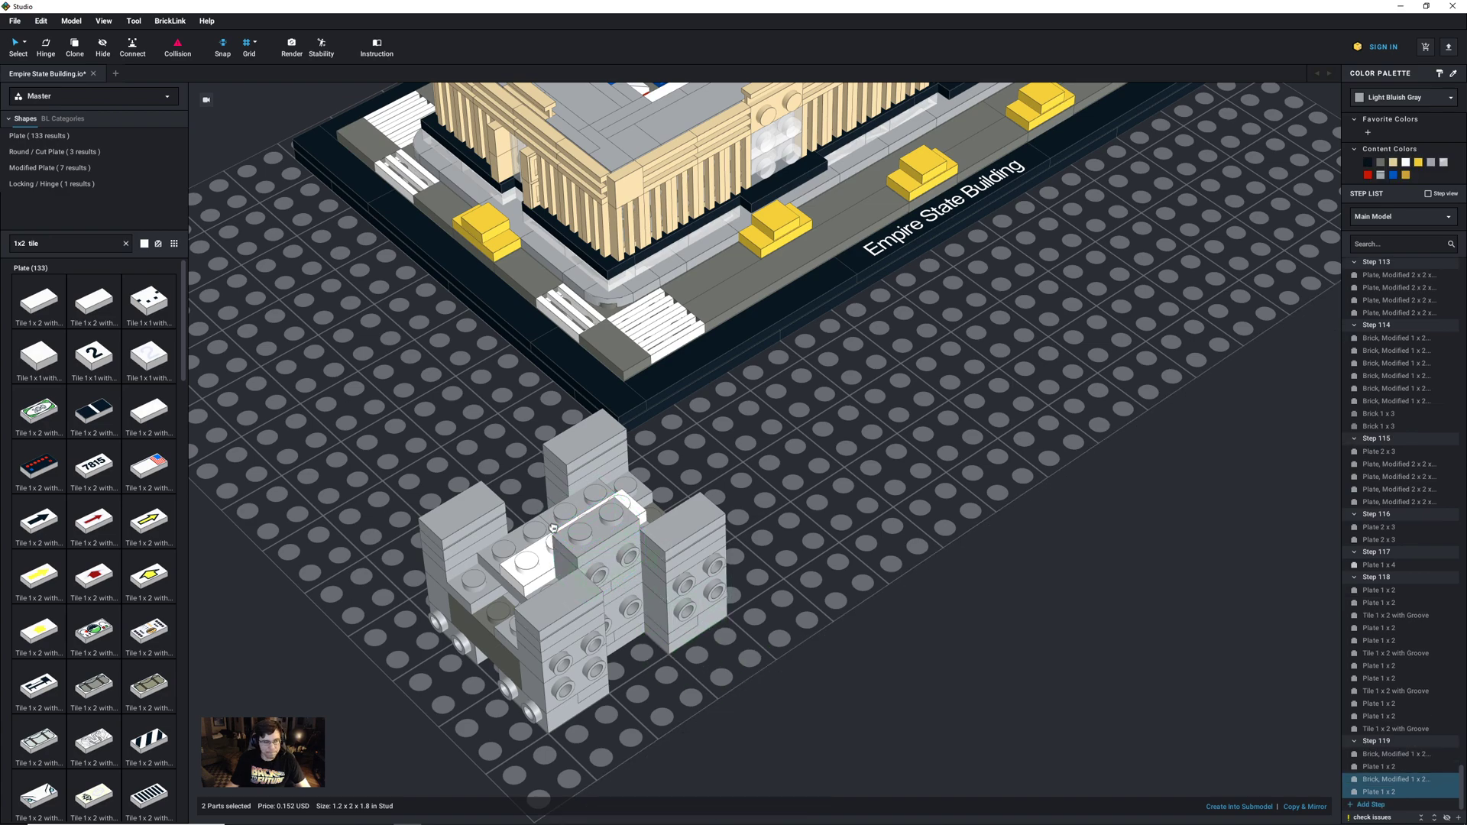
{"action": "left_click", "coordinate": [551, 504]}
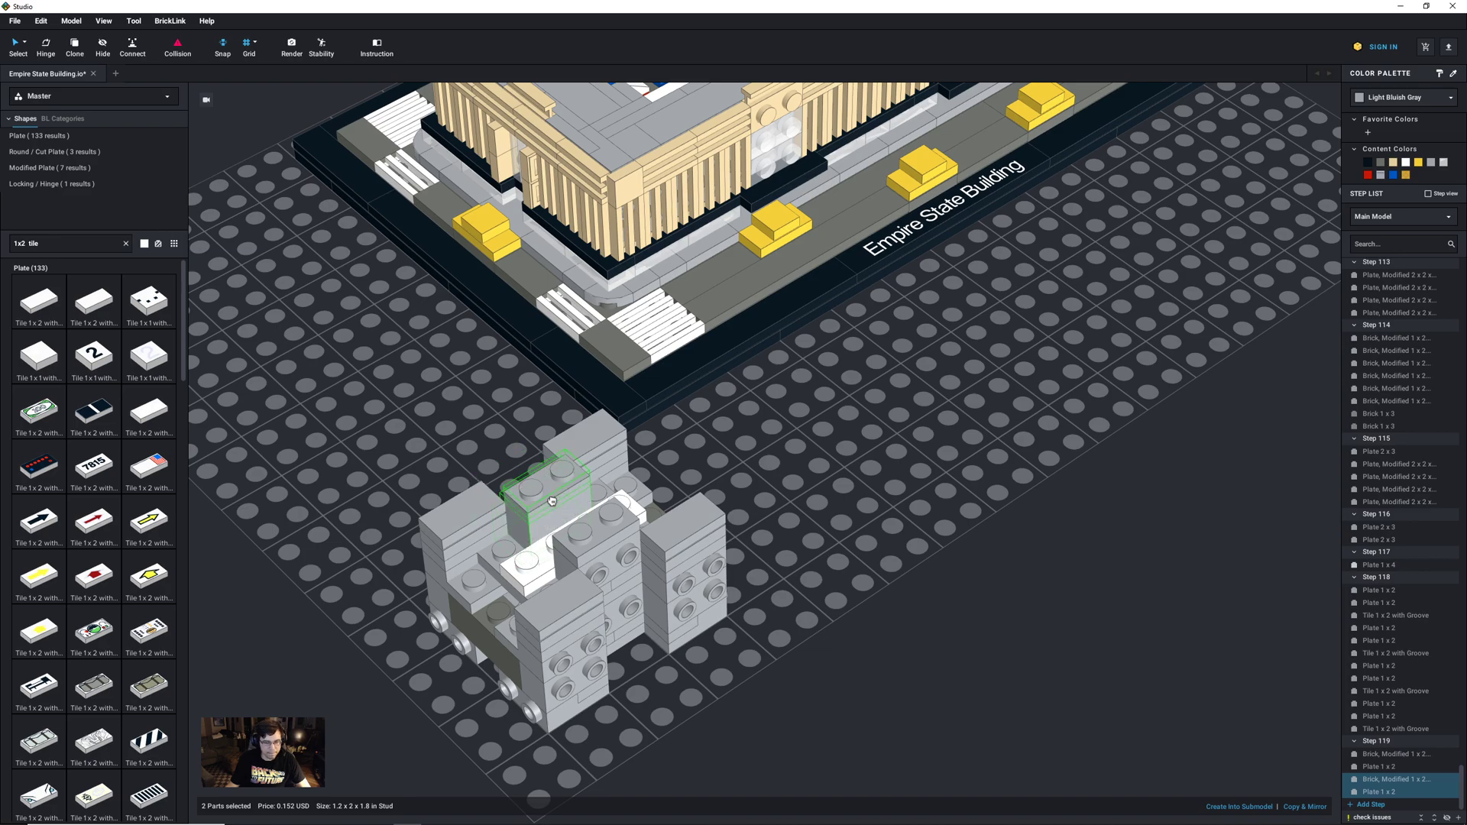
{"action": "left_click", "coordinate": [821, 606]}
Step: Add build step 120, search for "2x3 plate", and place one Plate 2 x 3 on the grid beside the sub-assembly
{"action": "mouse_move", "coordinate": [858, 694]}
{"action": "right_mouse_down"}
{"action": "mouse_move", "coordinate": [831, 670]}
{"action": "mouse_move", "coordinate": [858, 671]}
{"action": "mouse_move", "coordinate": [845, 682]}
{"action": "right_mouse_up"}
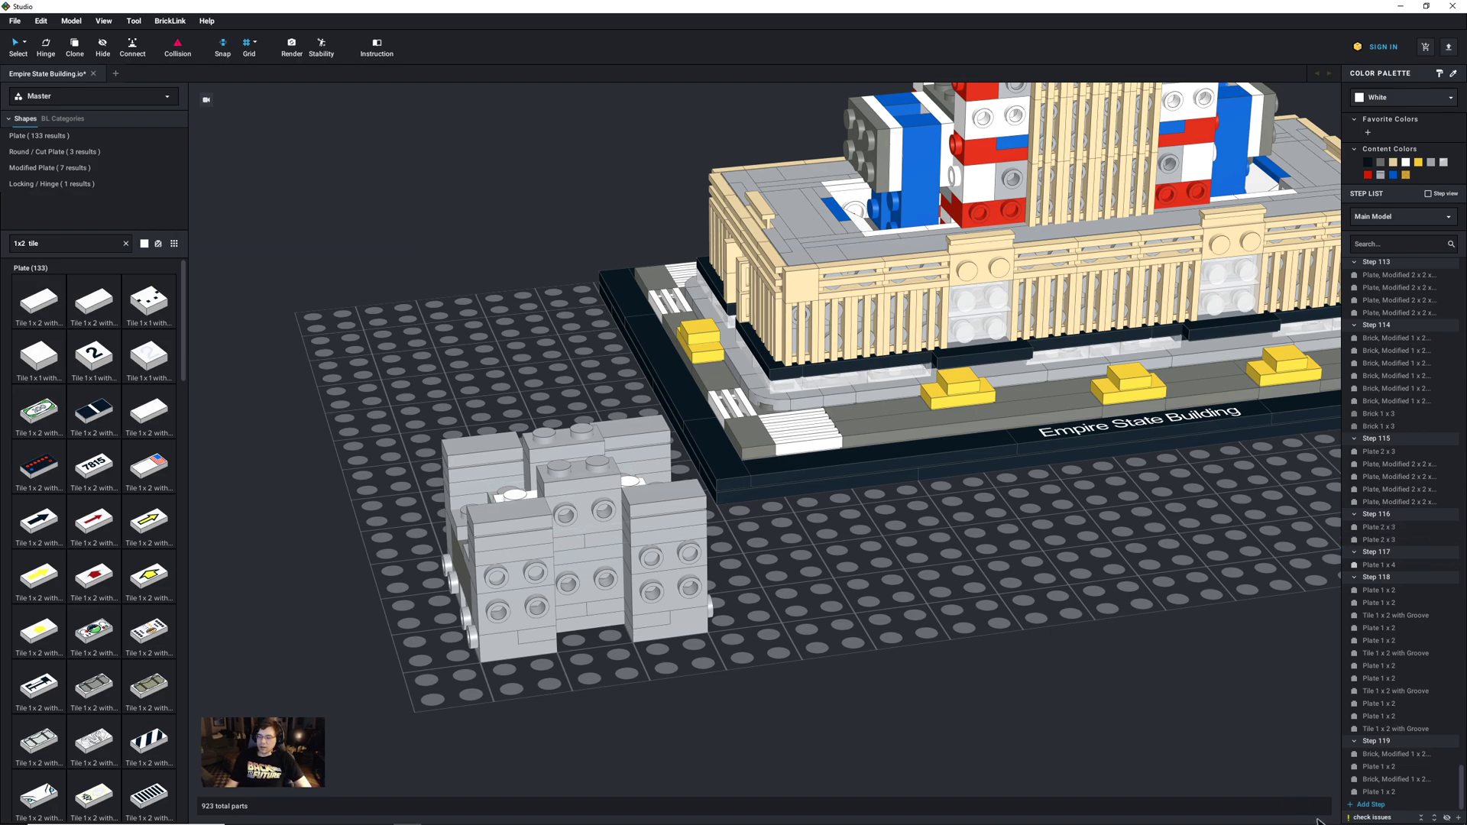
{"action": "left_click", "coordinate": [1371, 804]}
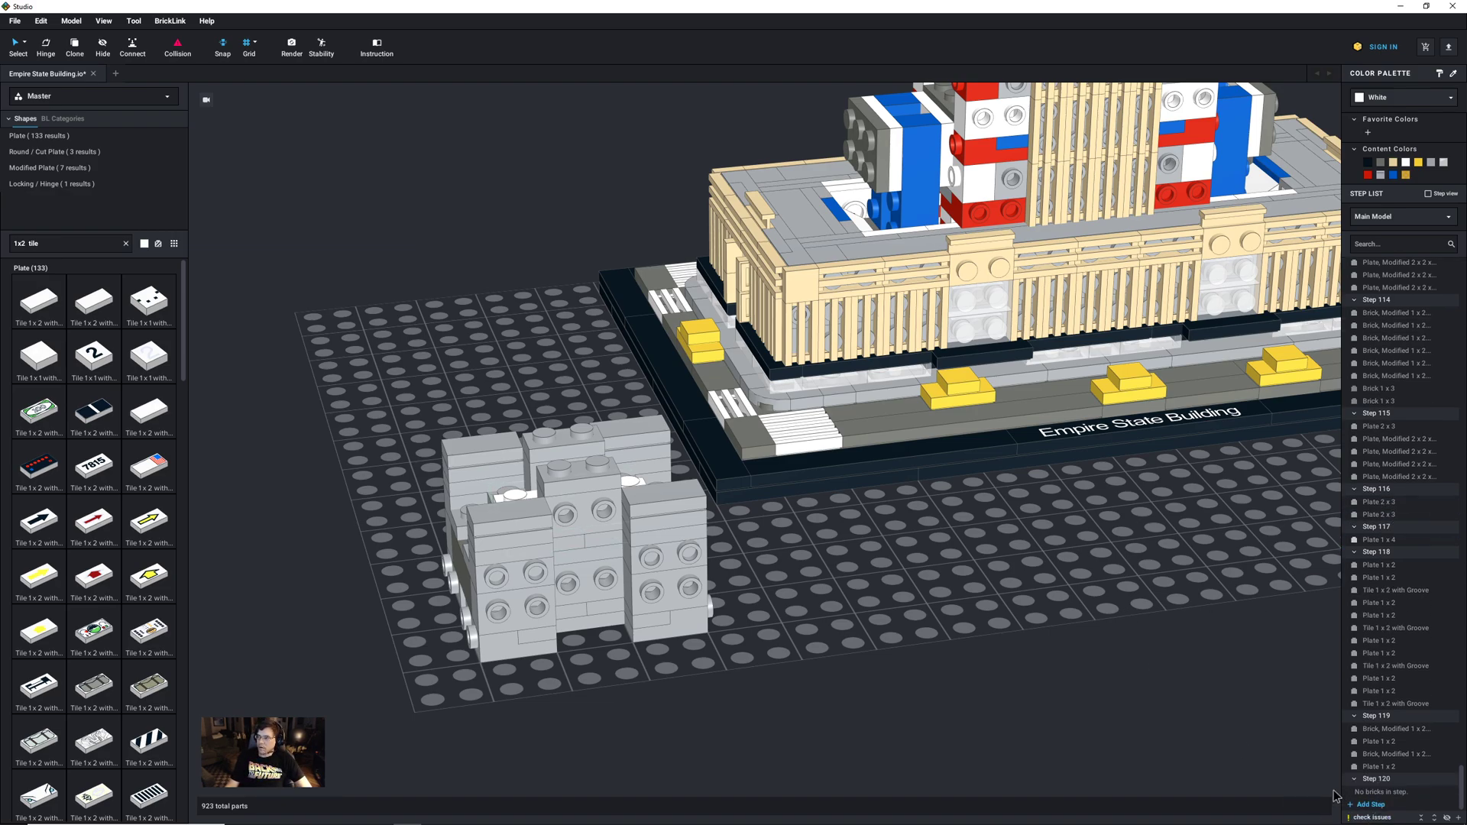
{"action": "triple_click", "coordinate": [64, 243]}
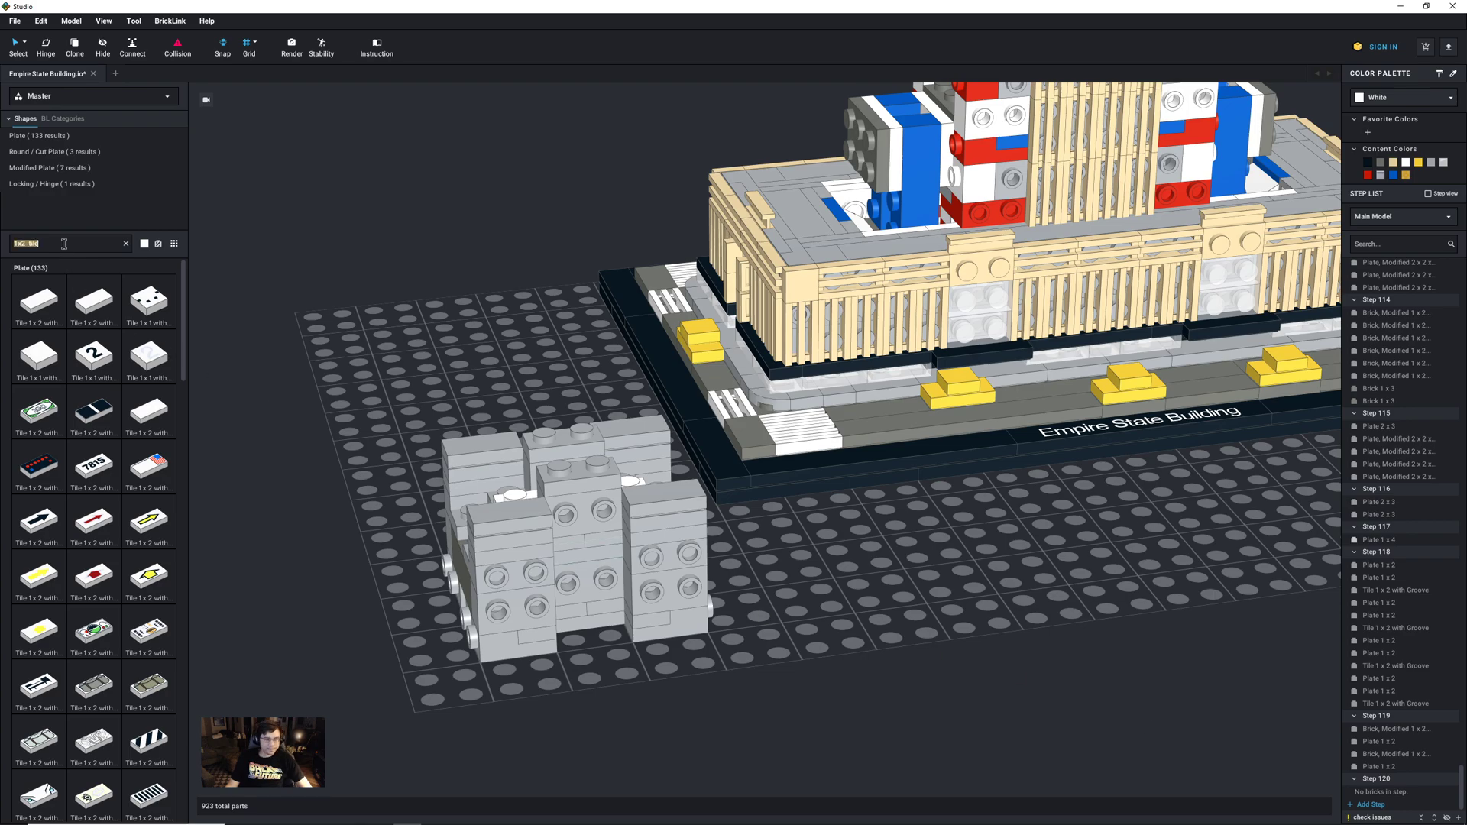
{"action": "type", "text": "2x3 pl"}
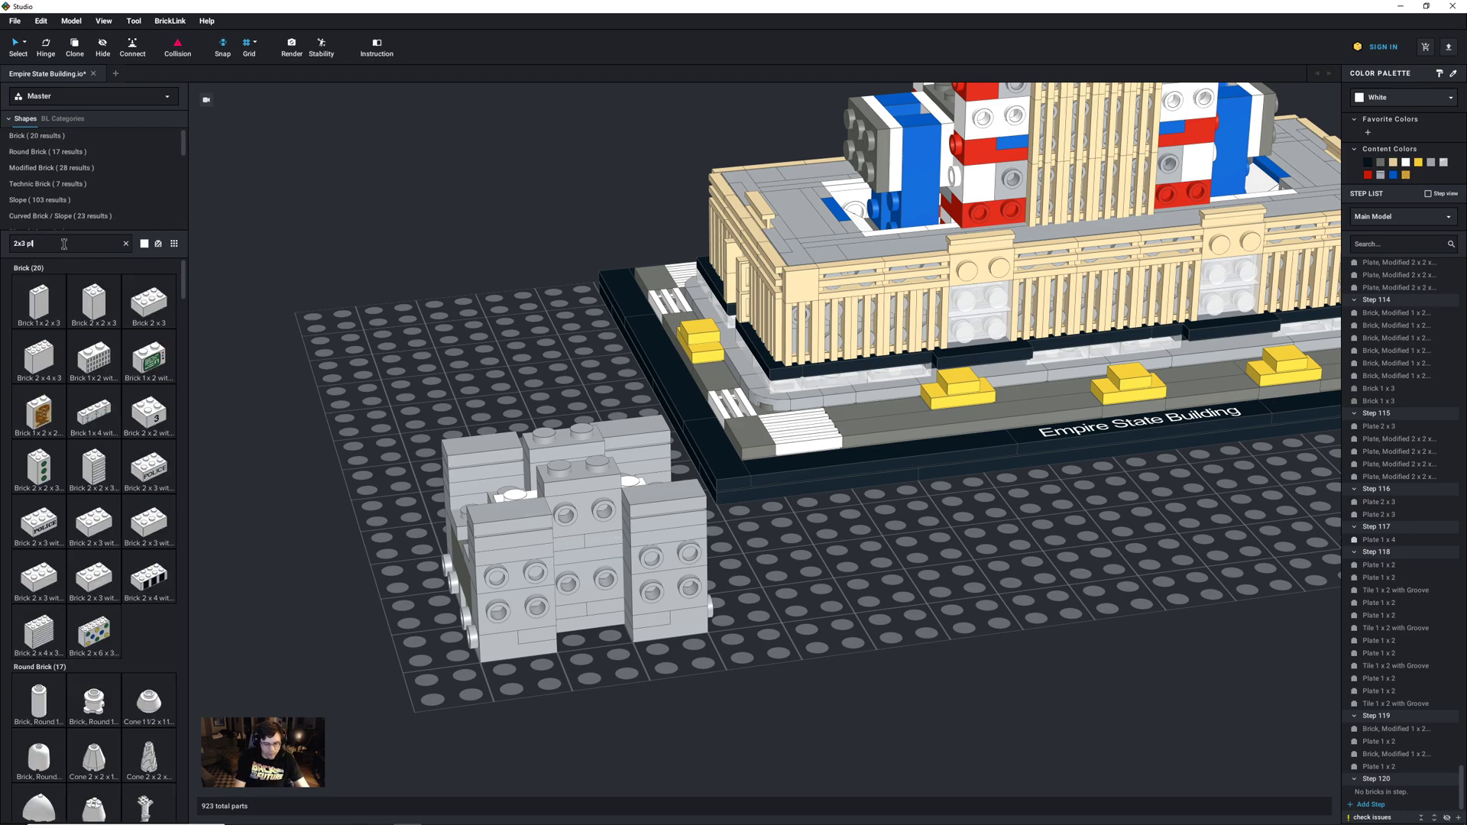
{"action": "type", "text": "ate"}
{"action": "left_click_drag", "start_coordinate": [35, 305], "coordinate": [815, 676]}
{"action": "key", "text": "Escape"}
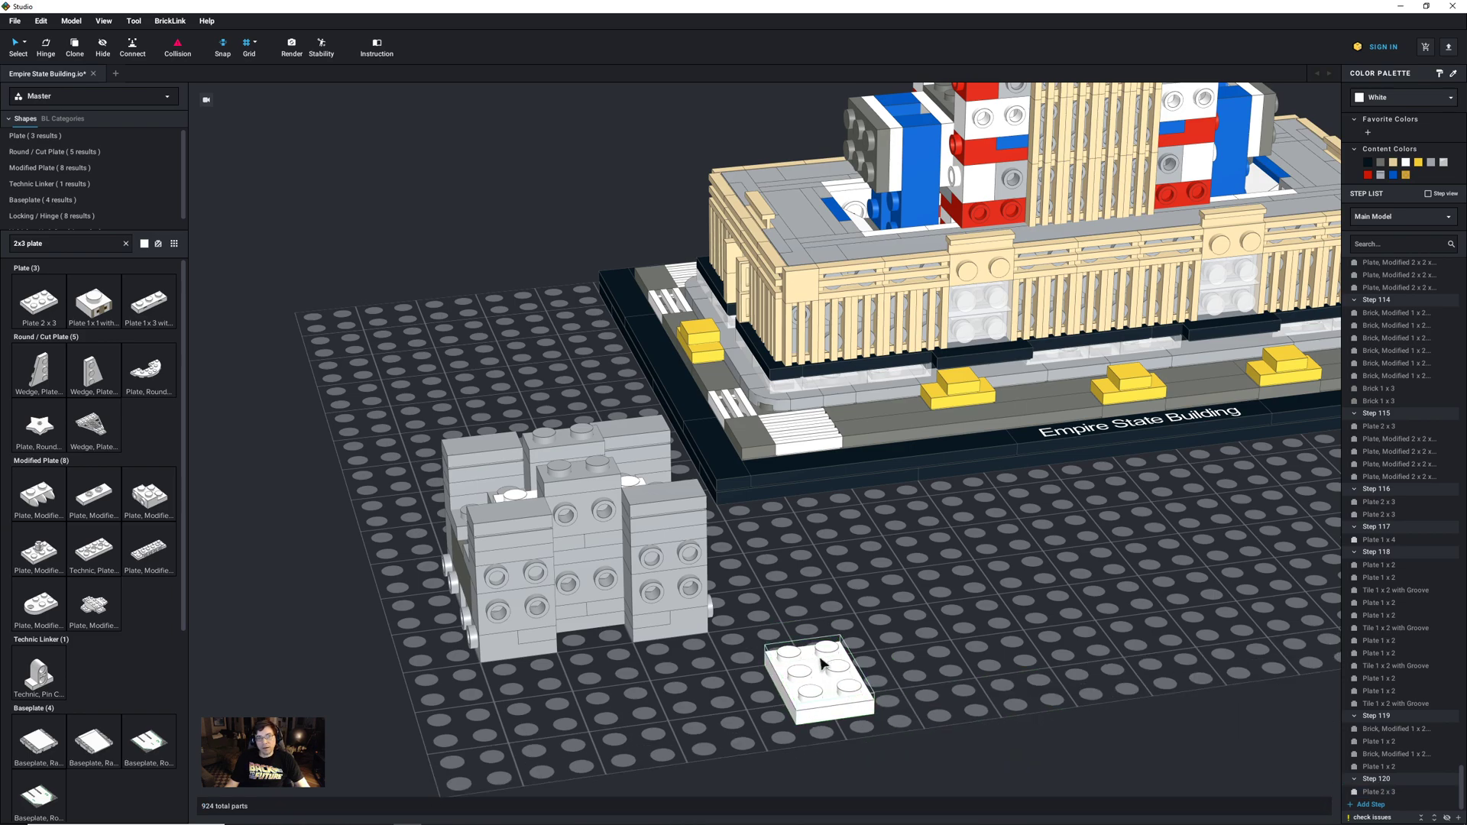
Step: Recolor the new Plate 2 x 3 Light Bluish Gray
{"action": "left_click", "coordinate": [821, 697]}
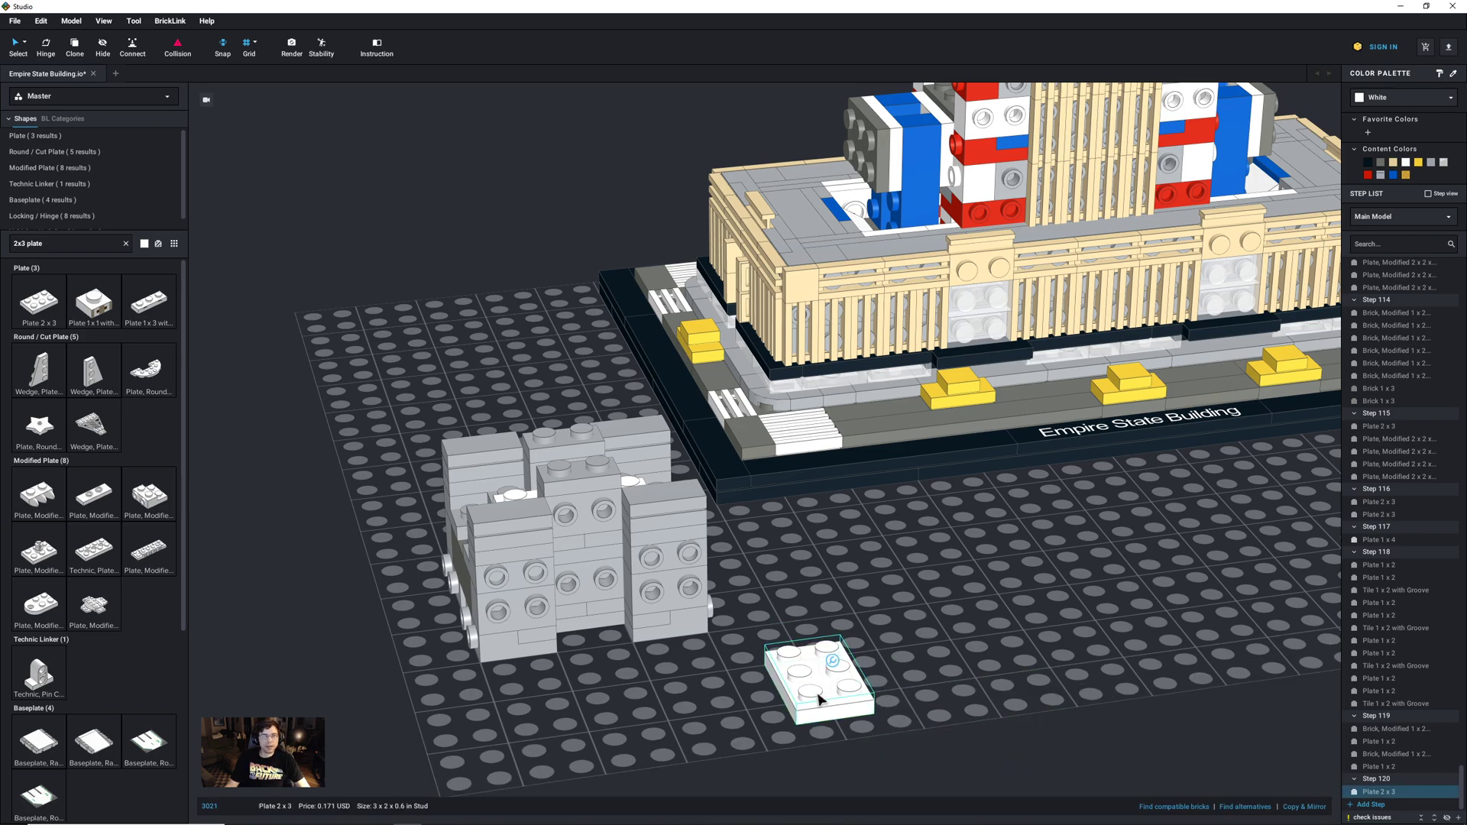
{"action": "right_click_drag", "start_coordinate": [951, 700], "coordinate": [953, 685]}
{"action": "left_click", "coordinate": [69, 250]}
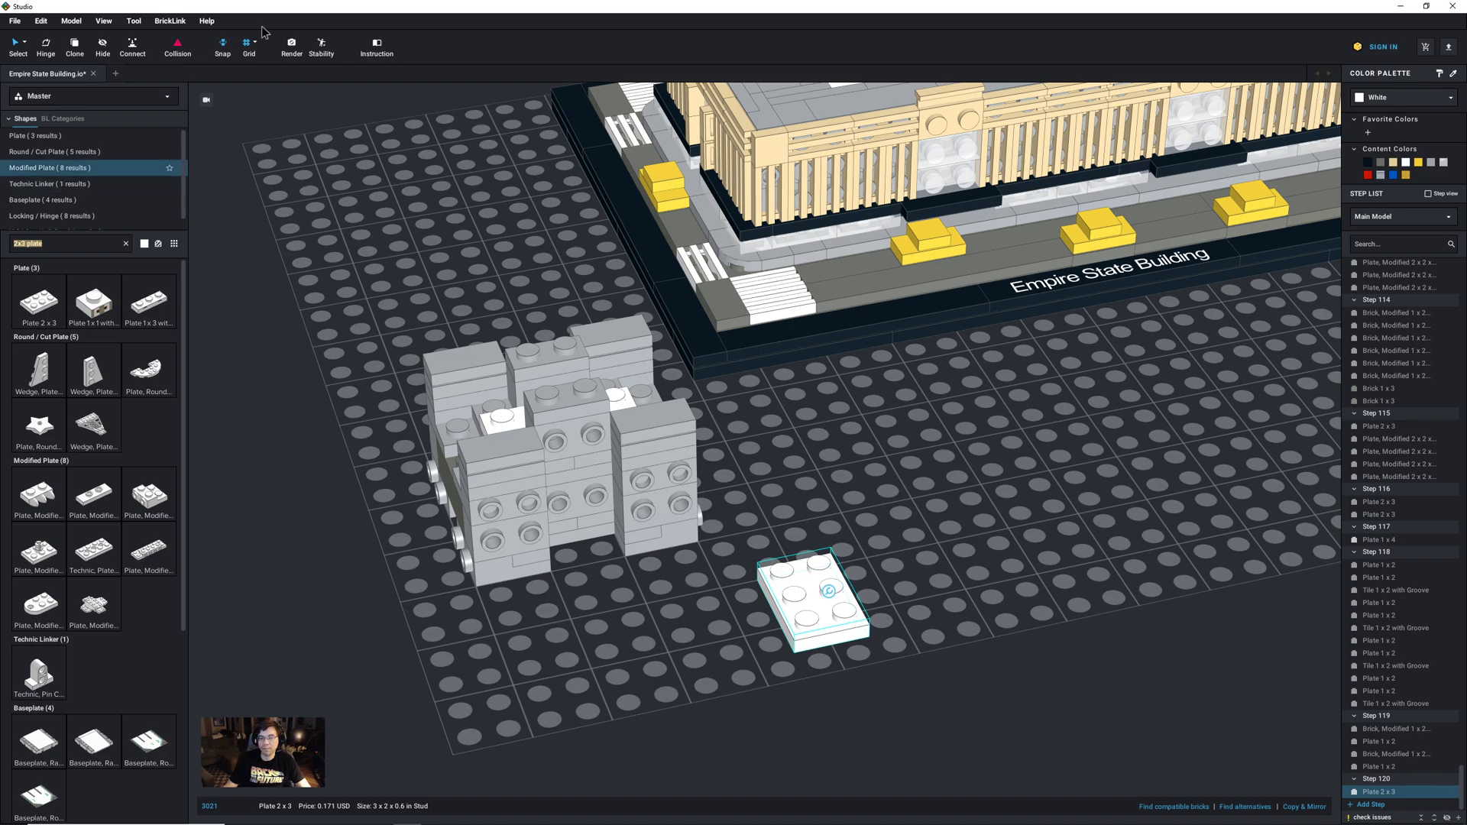
{"action": "left_click", "coordinate": [1431, 163]}
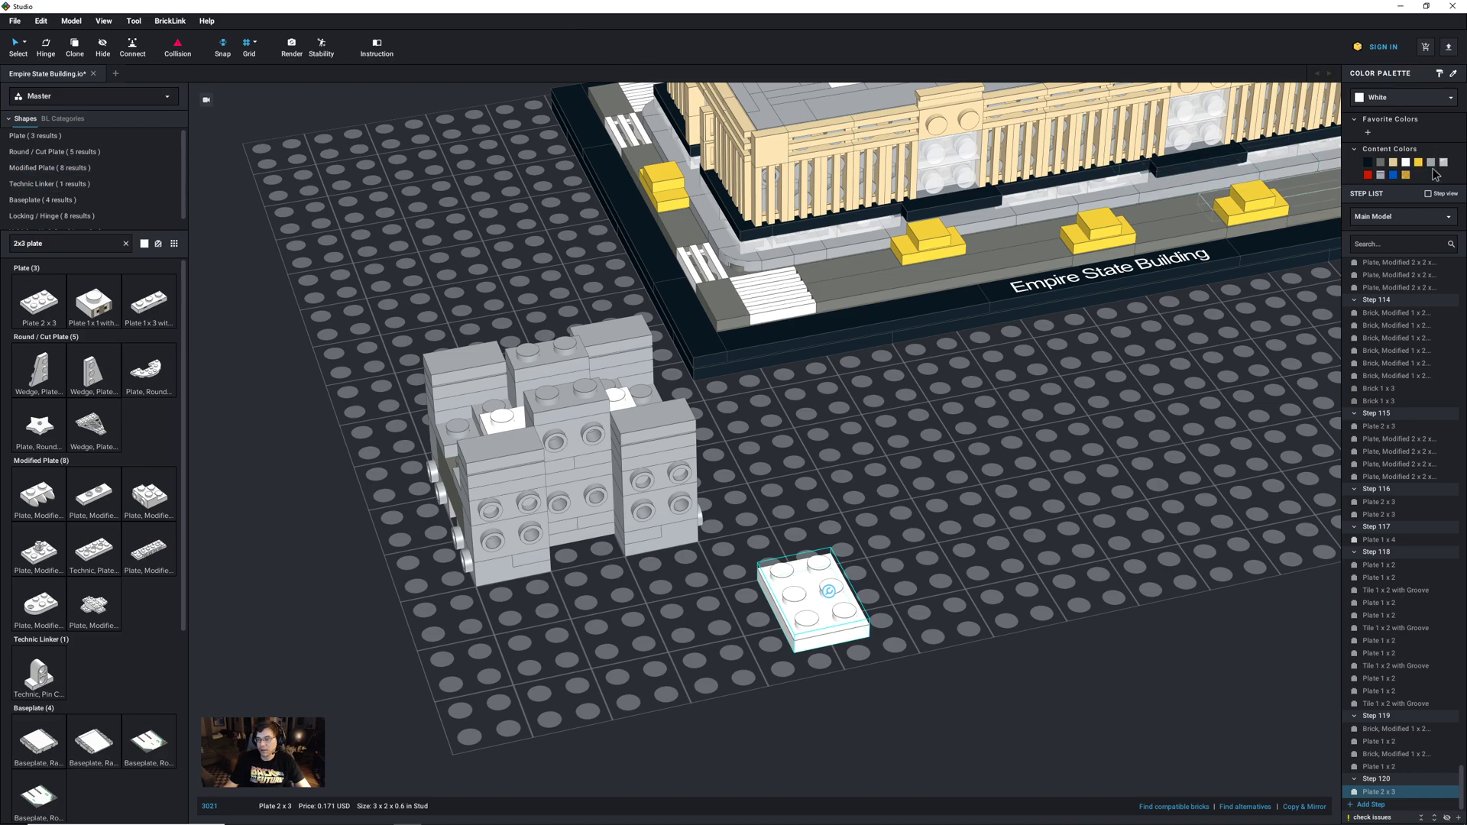
{"action": "right_click_drag", "start_coordinate": [943, 588], "coordinate": [962, 597]}
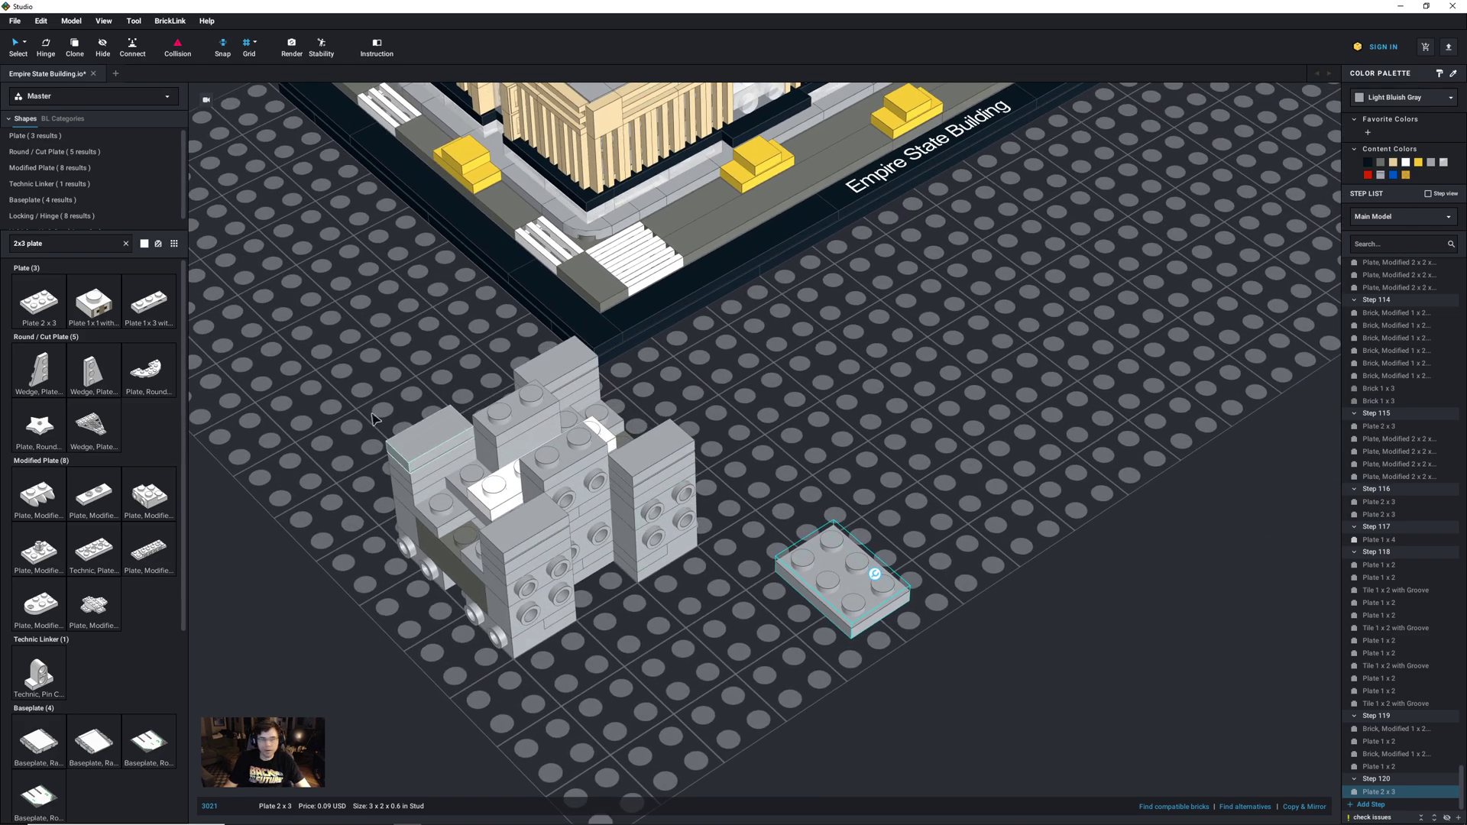
Step: Copy a Plate 1 x 2 from the top of the core and place it across the middle of the Plate 2 x 3
{"action": "left_click", "coordinate": [57, 243]}
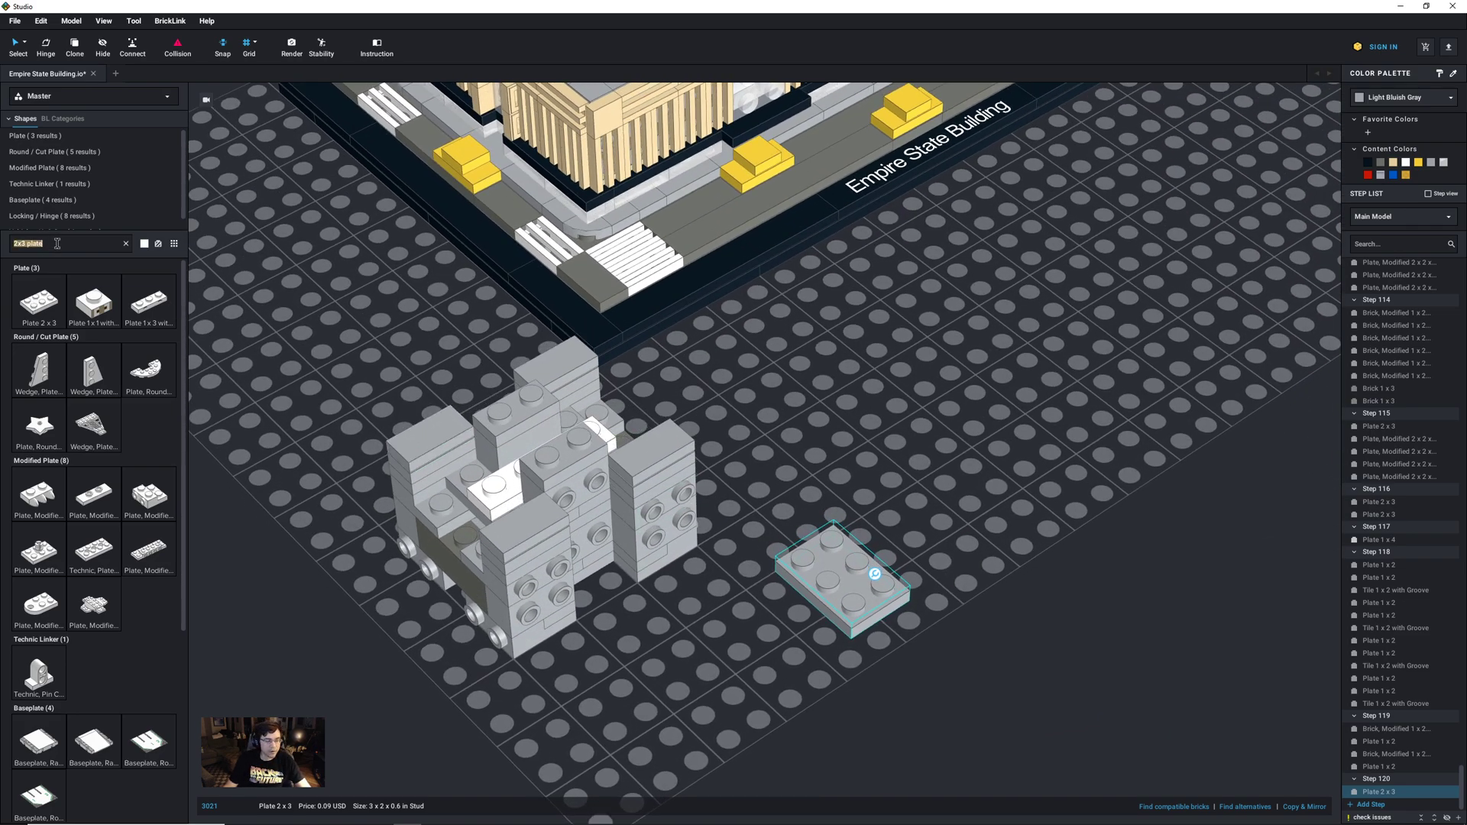
{"action": "left_click", "coordinate": [569, 462]}
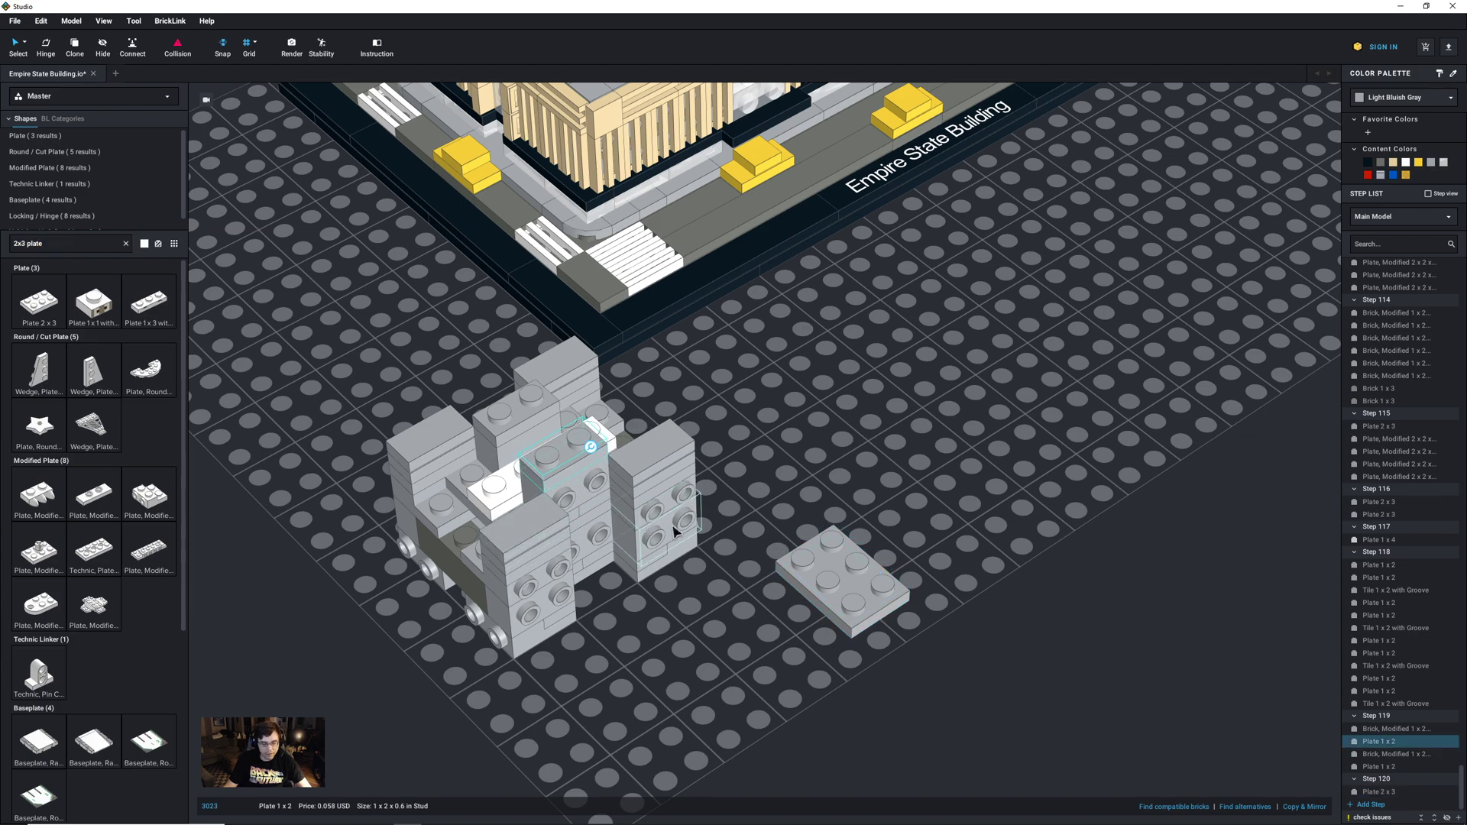
{"action": "key", "text": "ctrl+c"}
{"action": "key", "text": "ctrl+v"}
{"action": "left_click", "coordinate": [845, 579]}
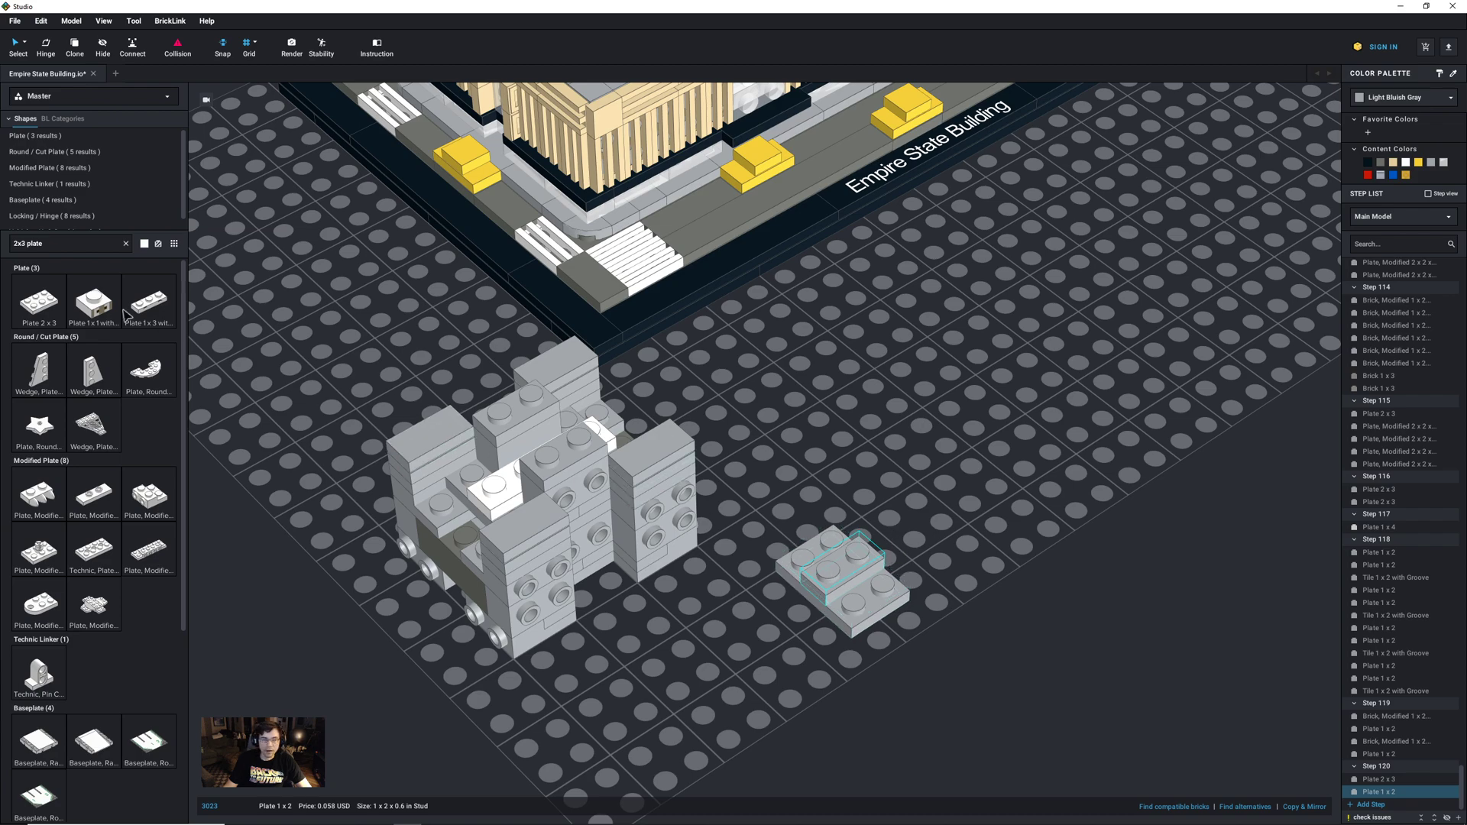
Step: Search for "1x2 modif" and place a Plate, Modified 1 x 2 with 1 Stud on the Plate 1 x 2 across the small sub-assembly
{"action": "left_click", "coordinate": [80, 248]}
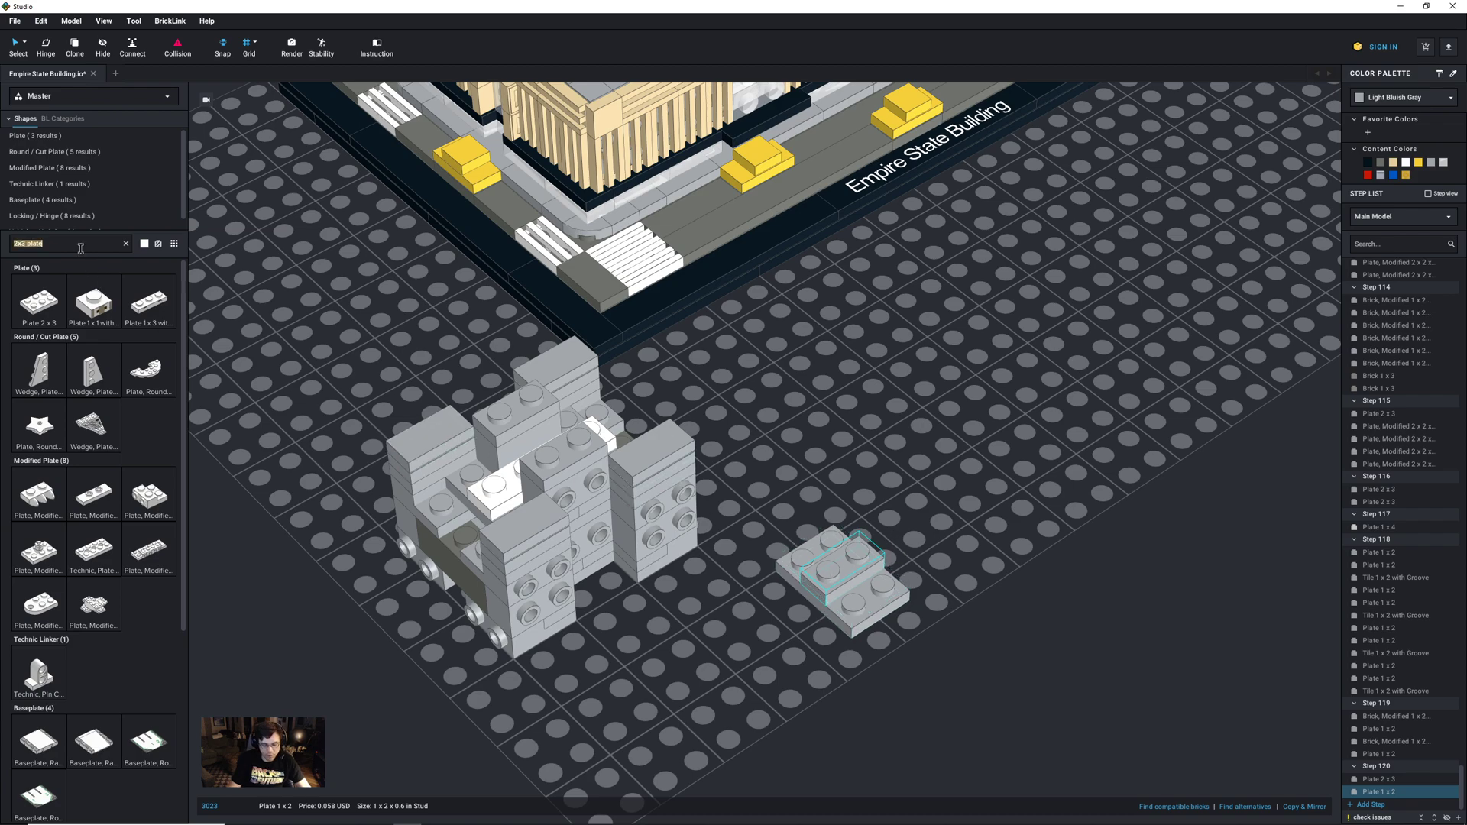
{"action": "type", "text": "1x2 mod"}
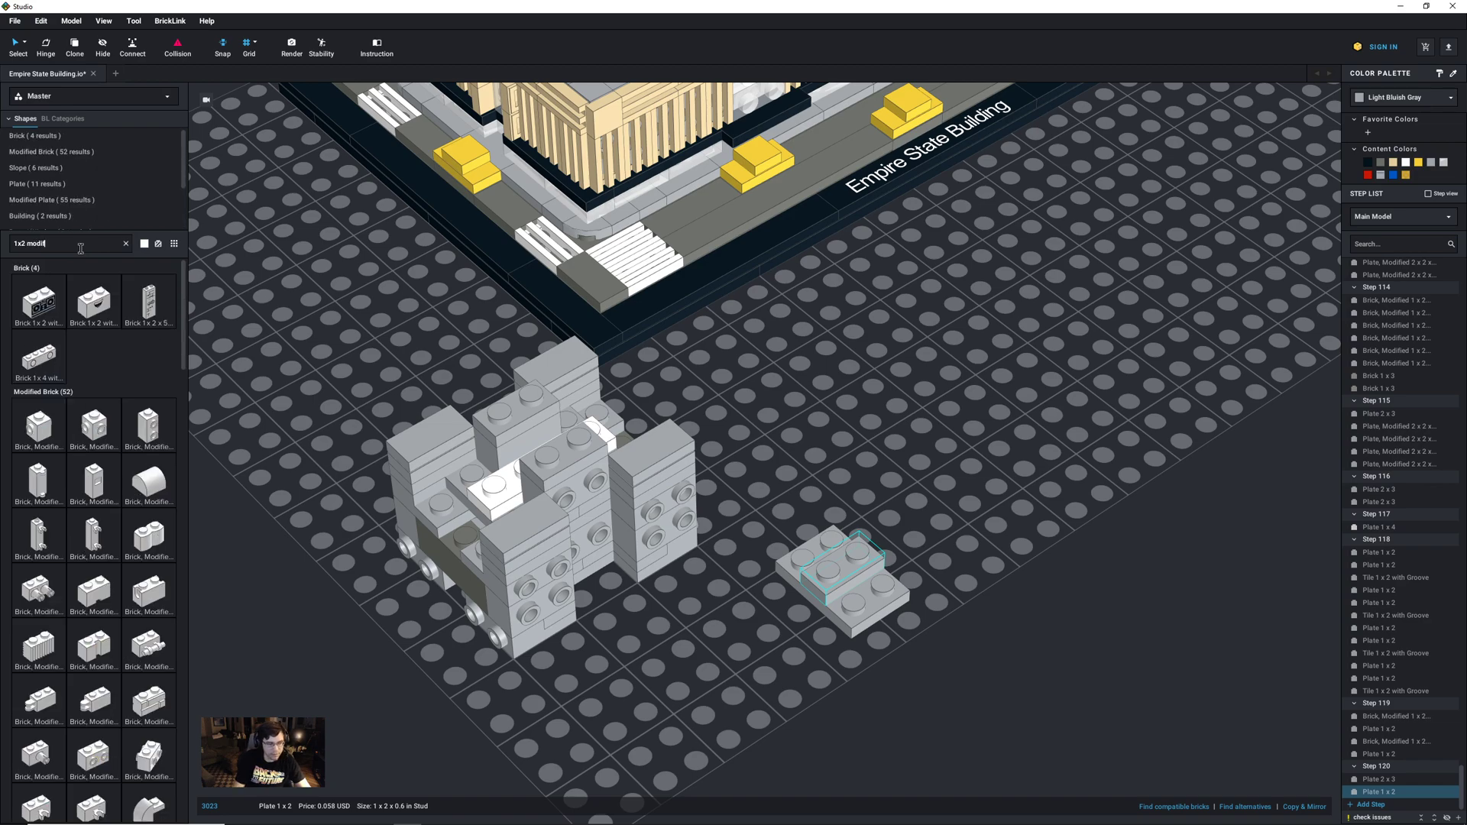
{"action": "type", "text": "if"}
{"action": "scroll", "coordinate": [36, 473], "scroll_direction": "down", "scroll_amount": 4}
{"action": "scroll", "coordinate": [37, 472], "scroll_direction": "down", "scroll_amount": 5}
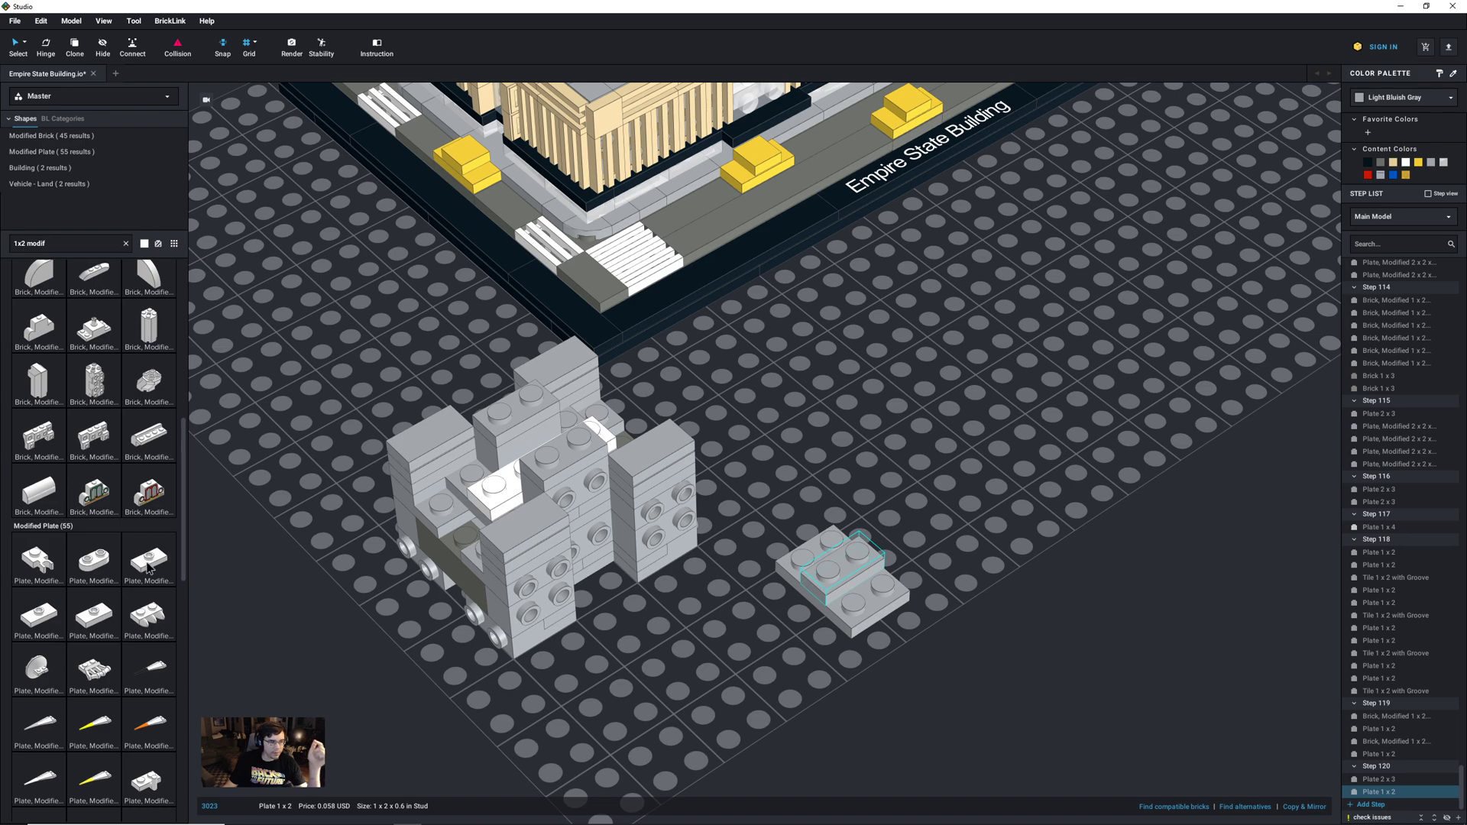
{"action": "left_click", "coordinate": [147, 567]}
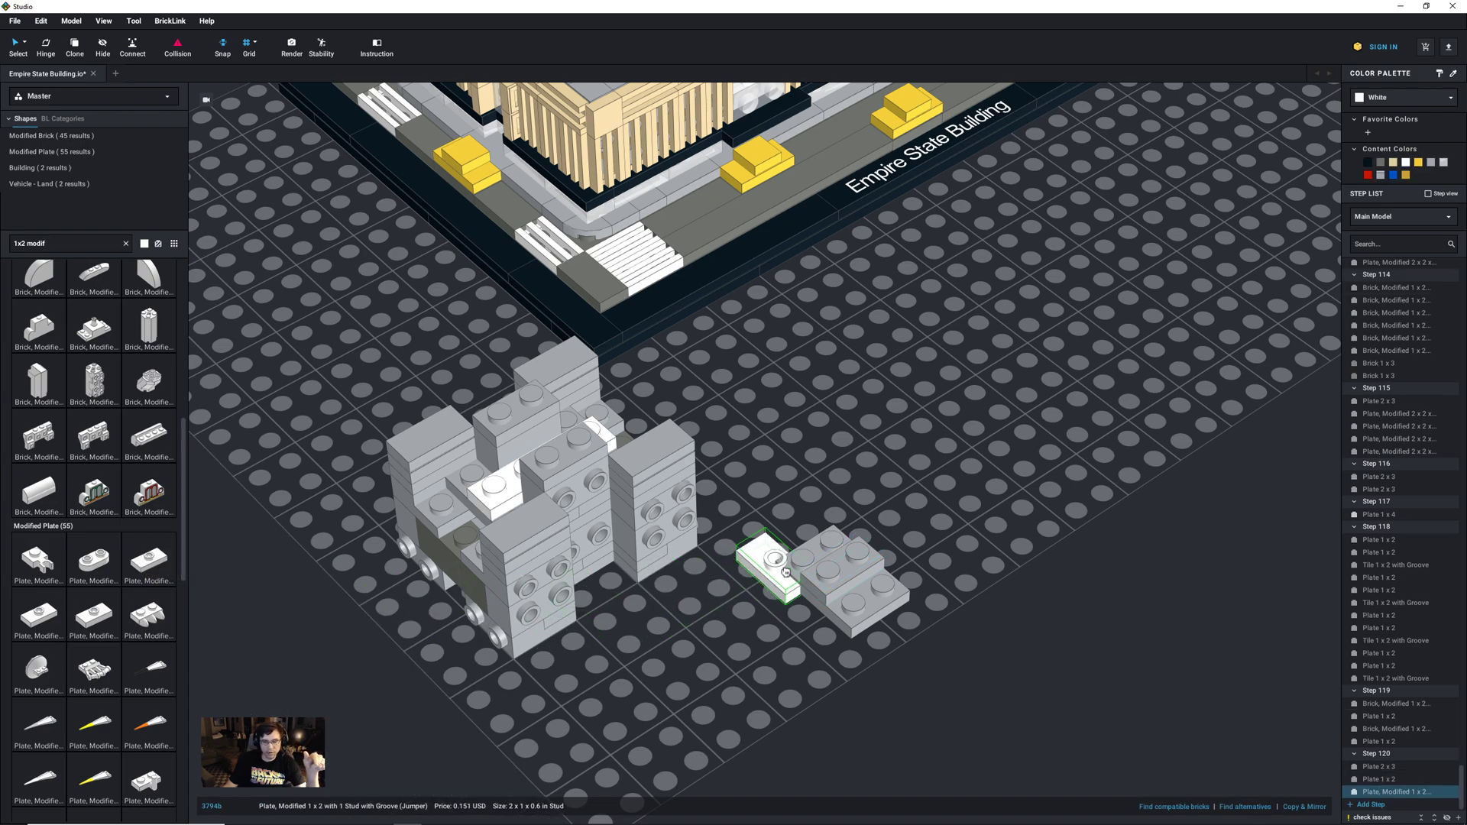
{"action": "left_click", "coordinate": [853, 482]}
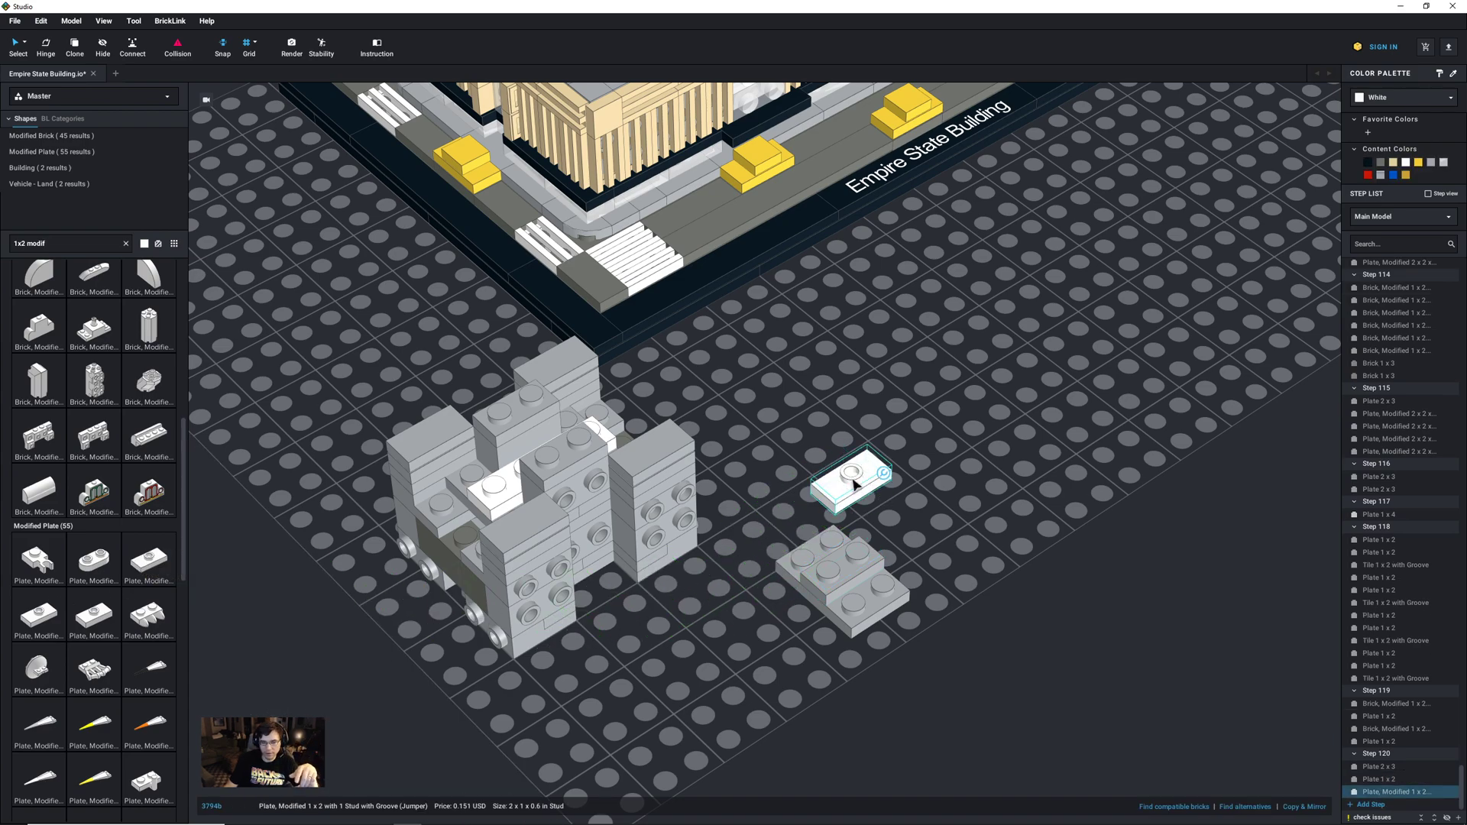
{"action": "left_click_drag", "start_coordinate": [854, 483], "coordinate": [837, 578]}
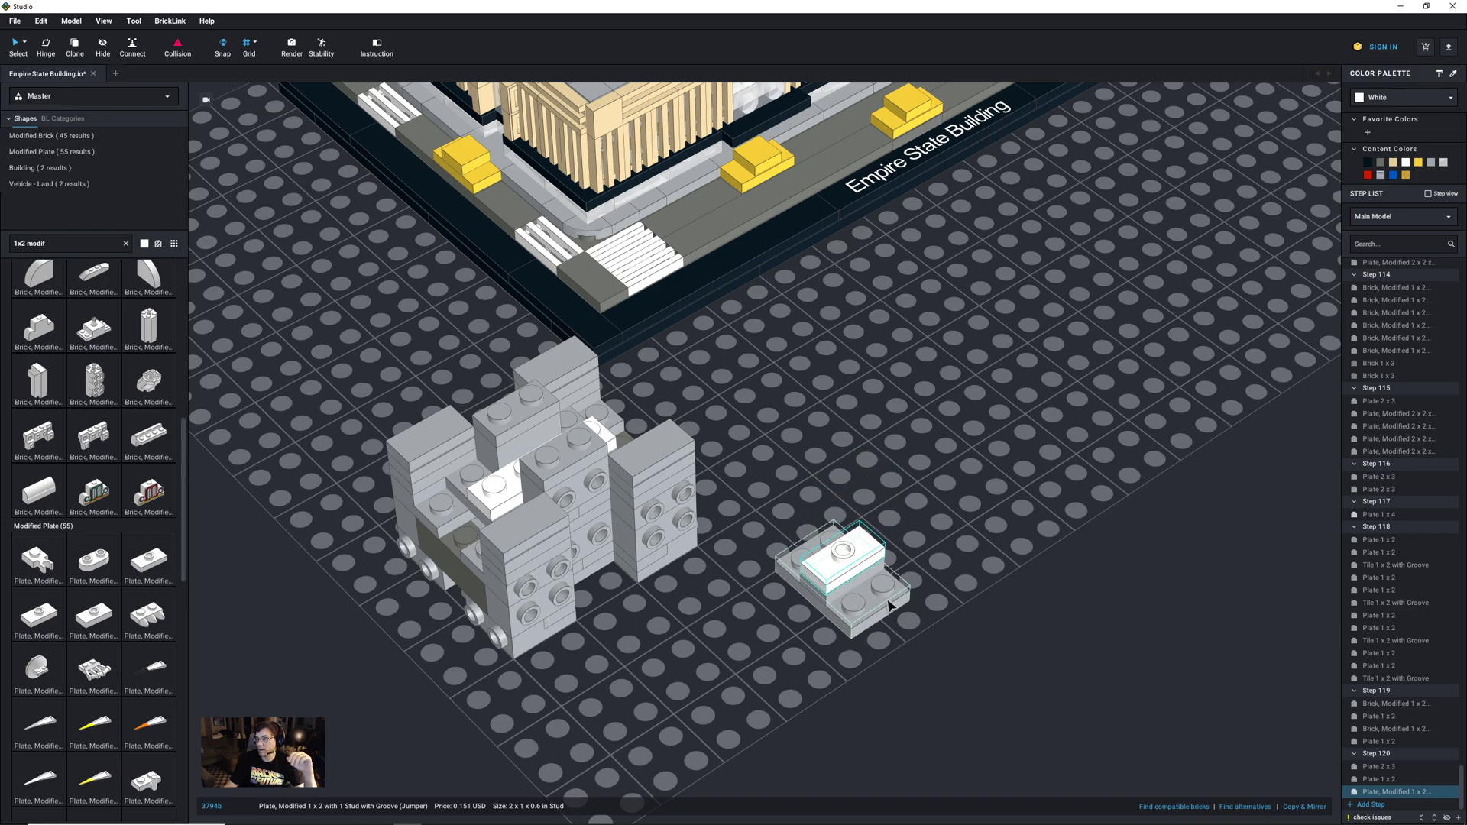
Step: Copy a Brick, Modified 1 x 2 with Studs on 1 Side from the core and place one at each end of the Plate 2 x 3
{"action": "left_click", "coordinate": [584, 498]}
{"action": "key", "text": "ctrl+v"}
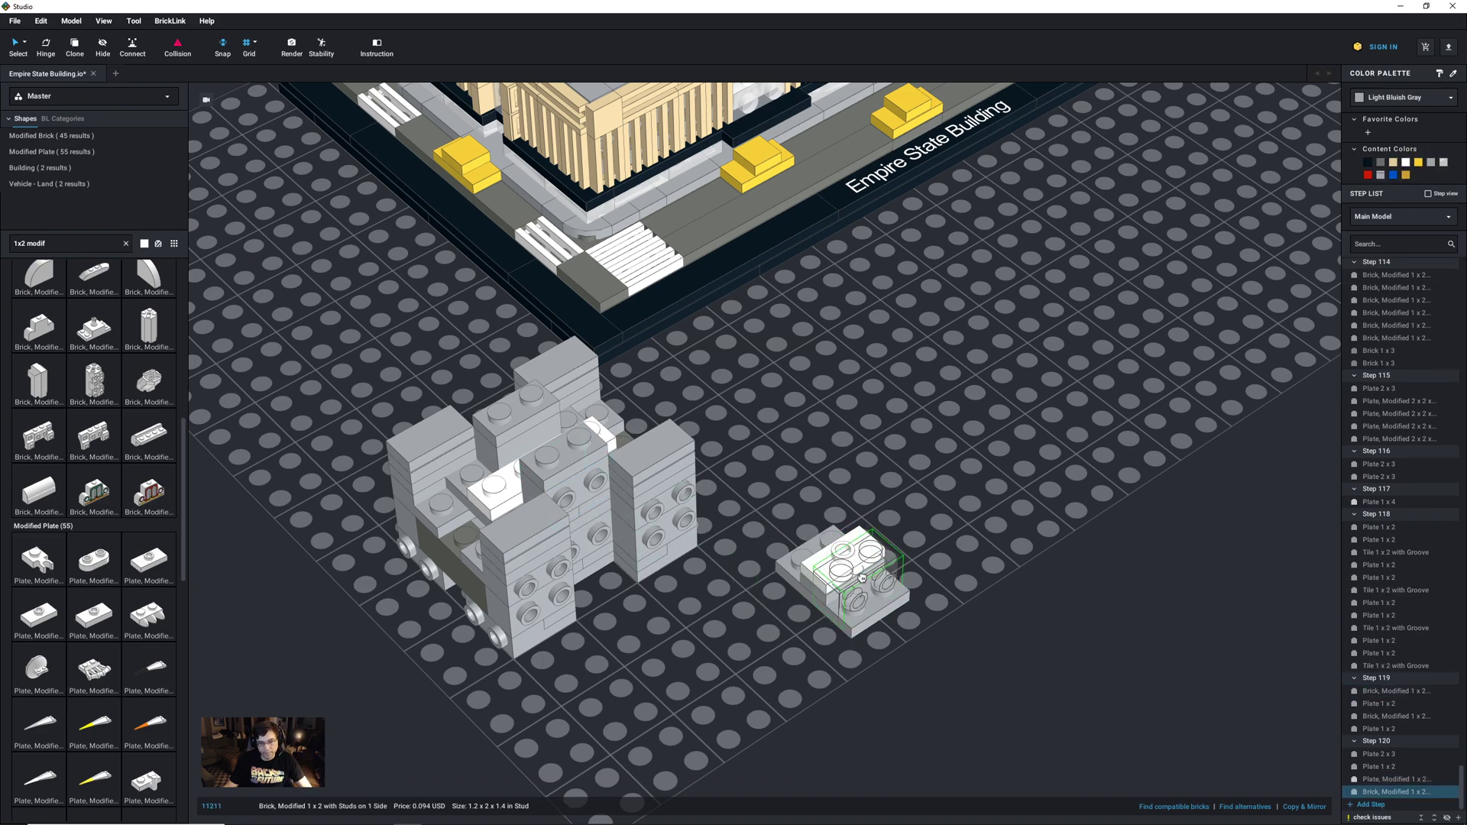
{"action": "left_click", "coordinate": [869, 592]}
{"action": "key", "text": "ctrl+v"}
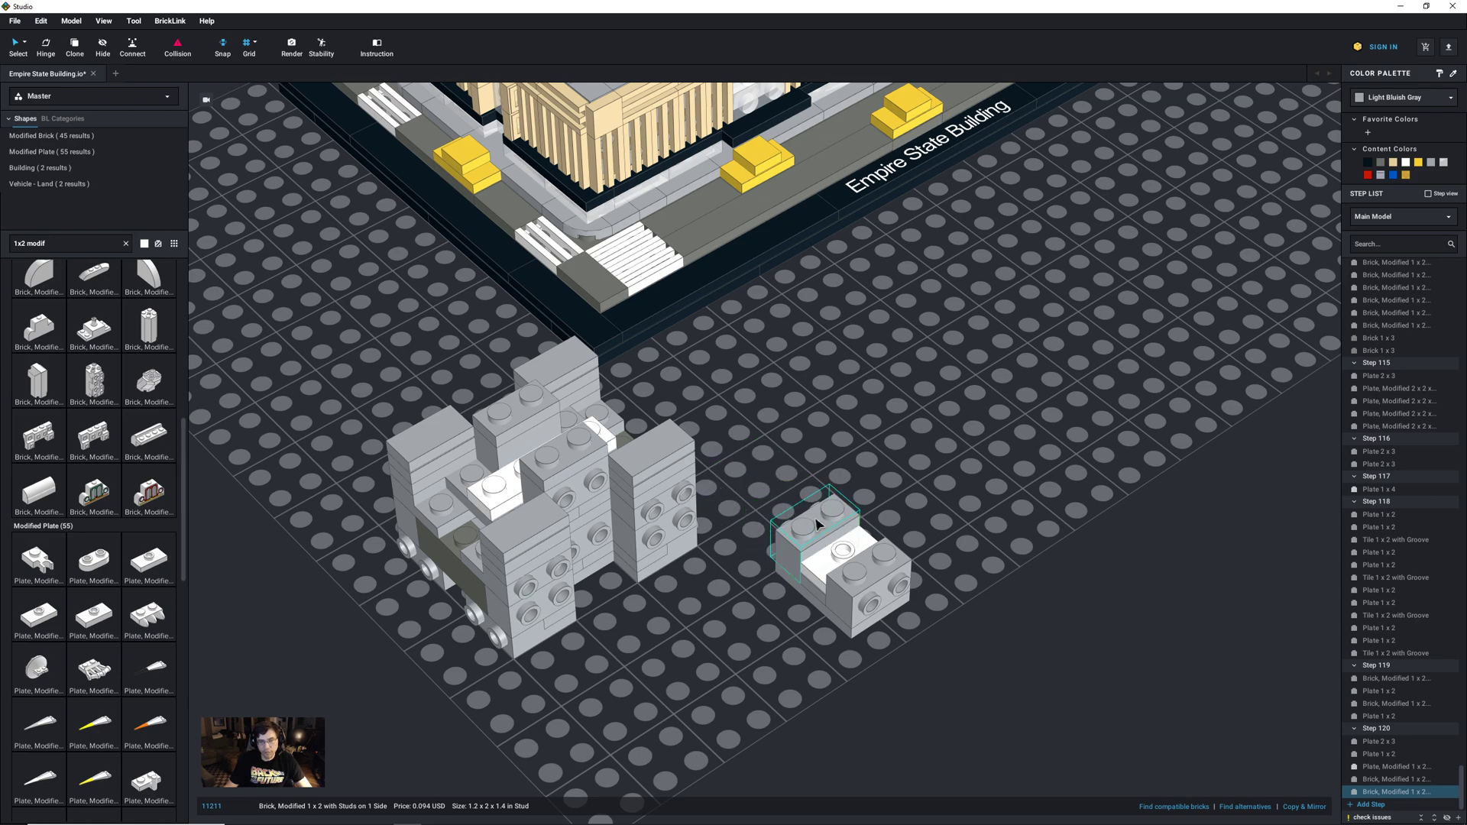
{"action": "left_click", "coordinate": [816, 524]}
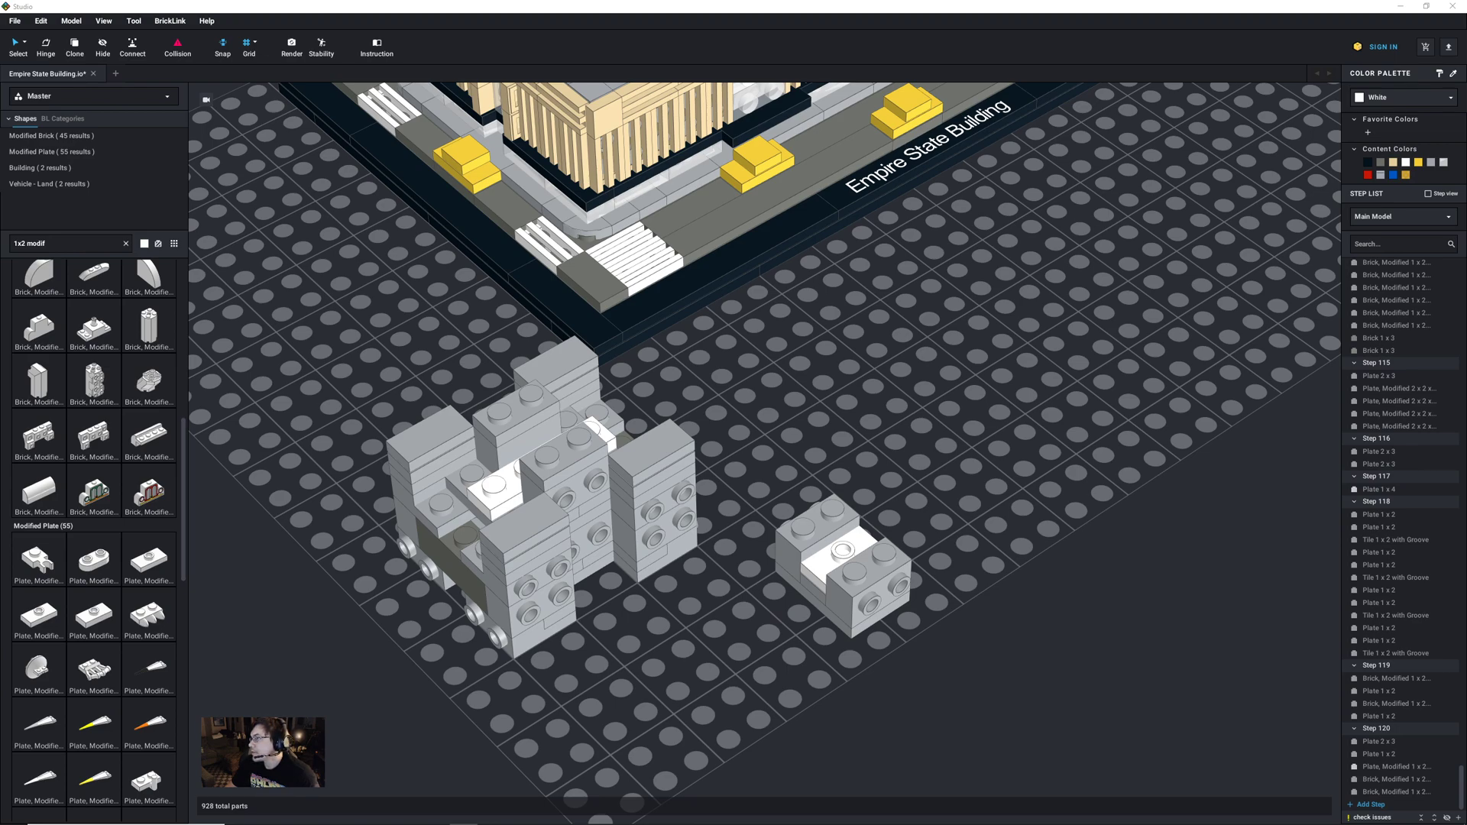
Step: Find part 20482 and place one Tile, Round 1 x 1 with Pin on the grid near the small sub-assembly
{"action": "left_click", "coordinate": [53, 243]}
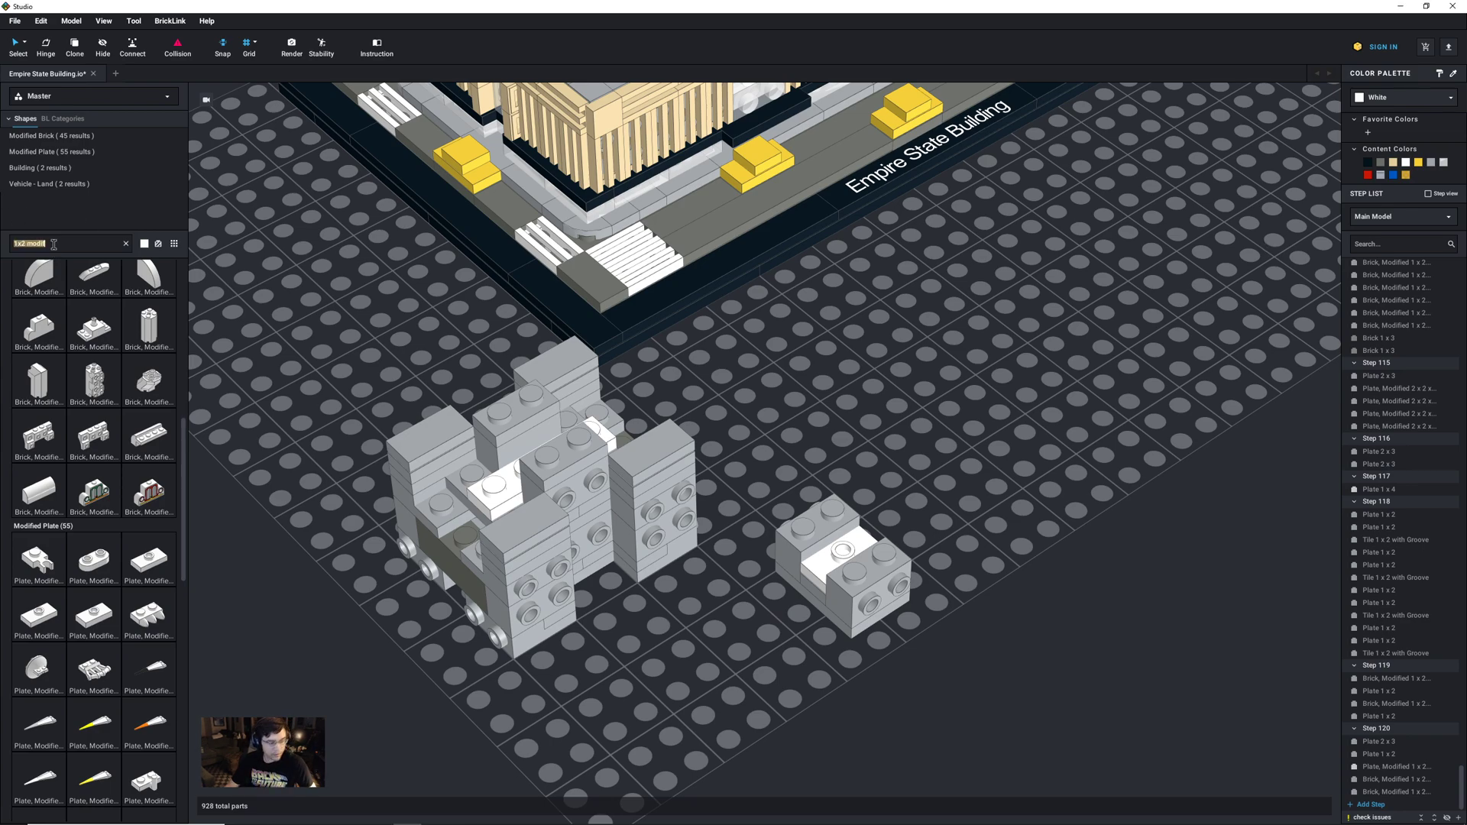
{"action": "type", "text": "6186672"}
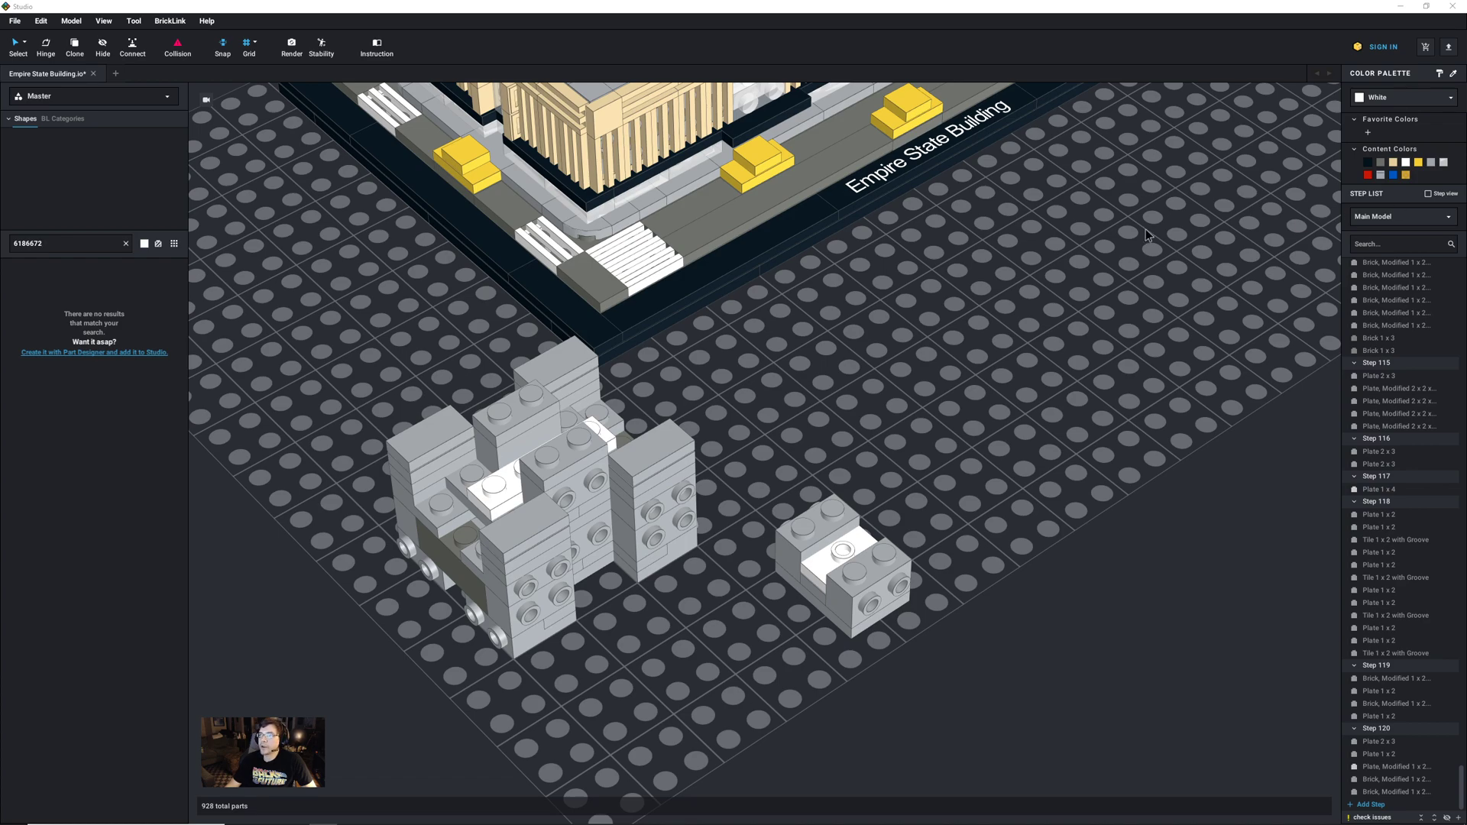
{"action": "left_click_drag", "start_coordinate": [58, 243], "coordinate": [16, 243]}
{"action": "type", "text": "20482"}
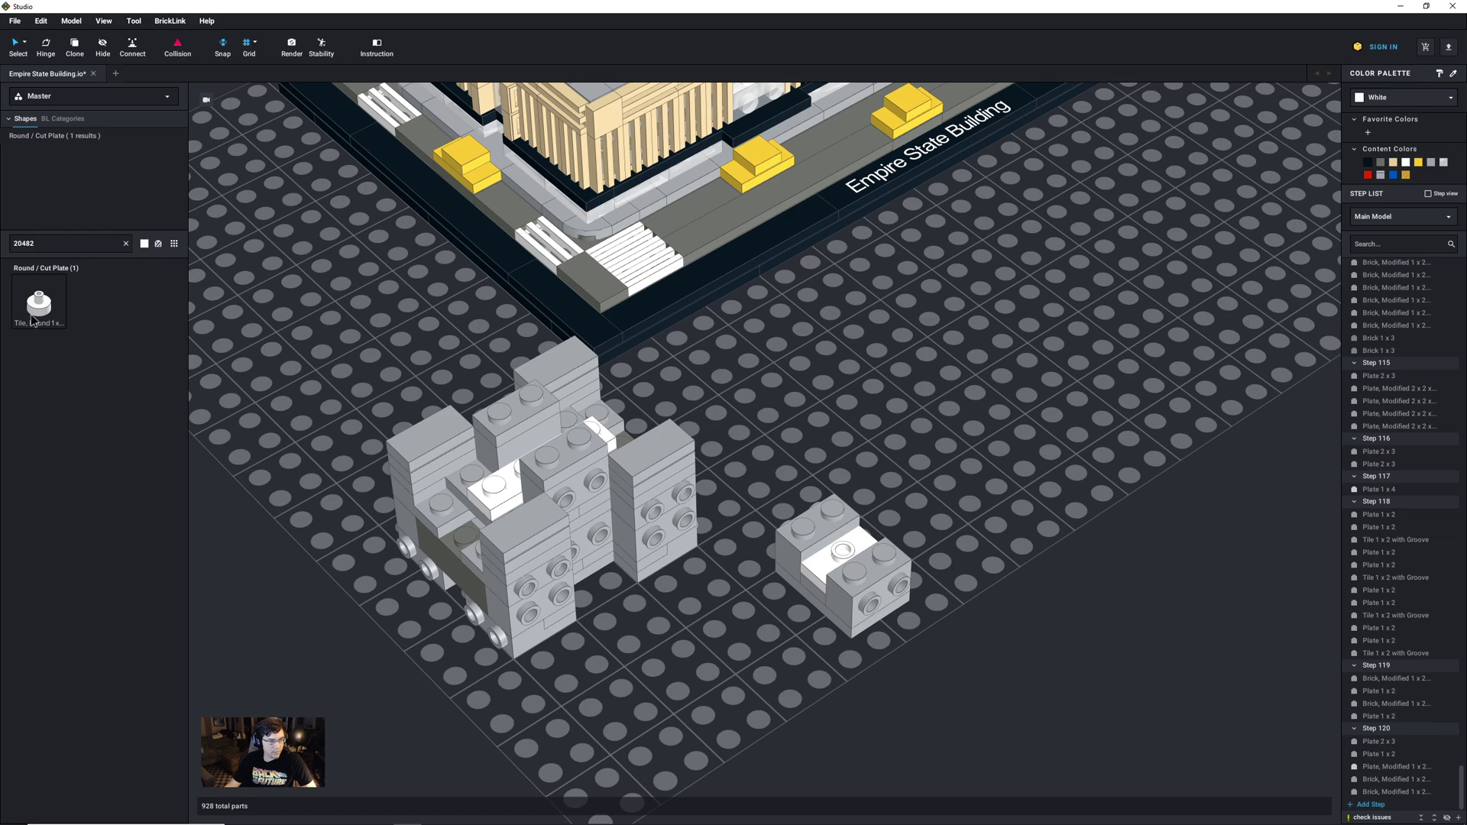
{"action": "left_click_drag", "start_coordinate": [32, 317], "coordinate": [706, 665]}
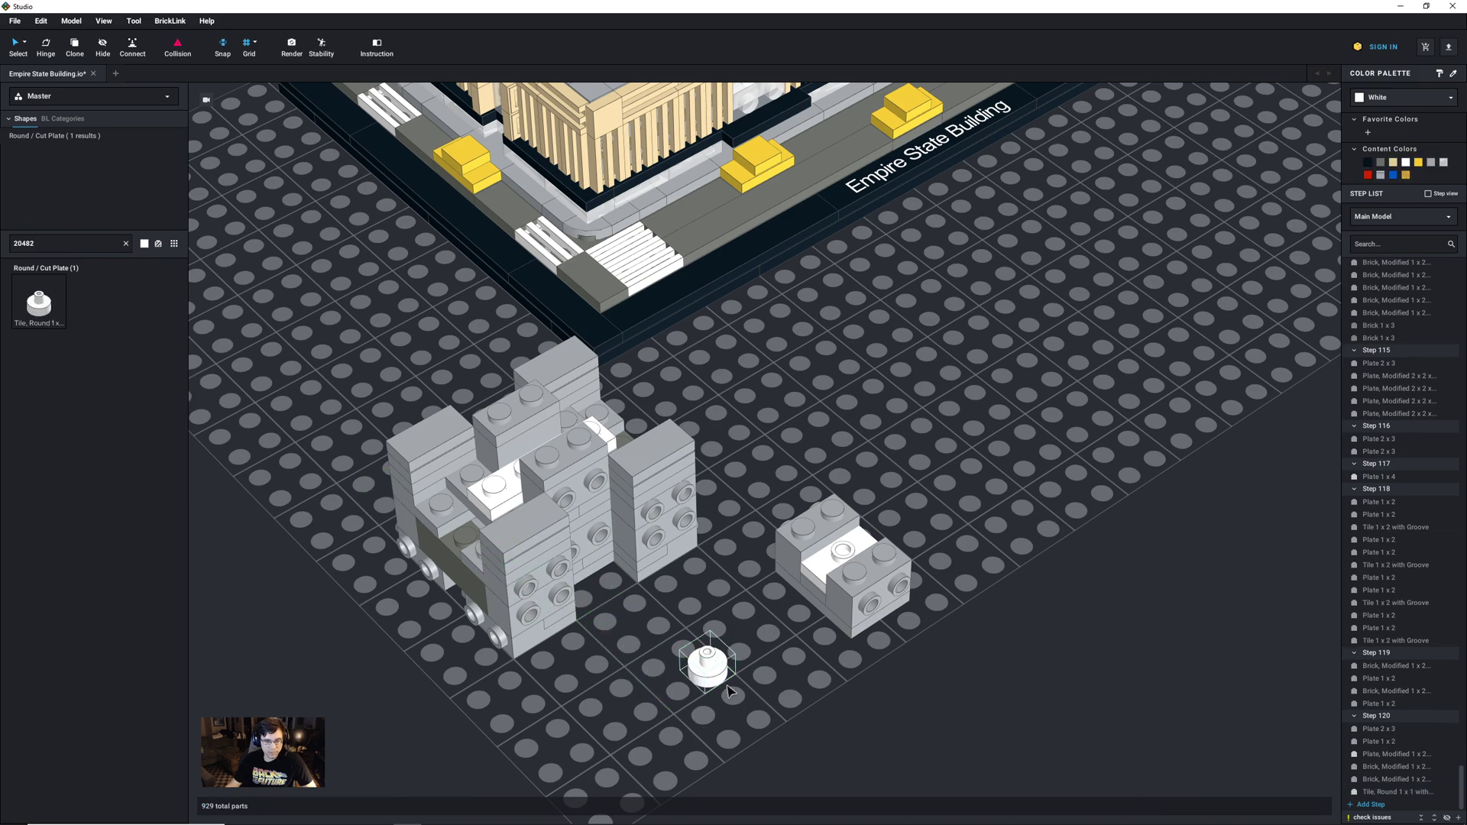
{"action": "left_click", "coordinate": [126, 243]}
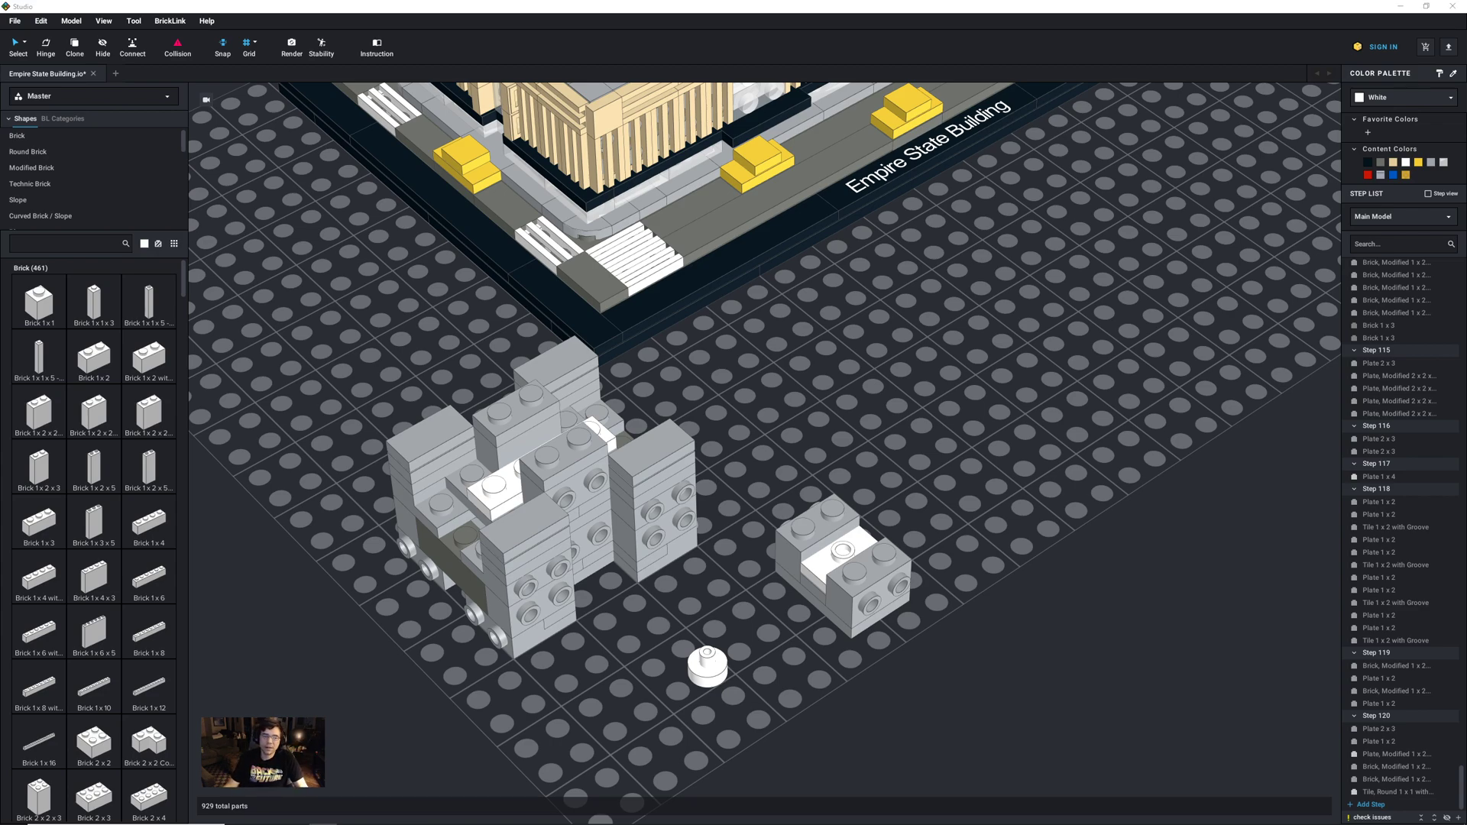
Step: Recolor the round tile with pin Pearl Gold and place it on the stud of the white jumper plate
{"action": "left_click", "coordinate": [703, 665]}
{"action": "left_click", "coordinate": [702, 665]}
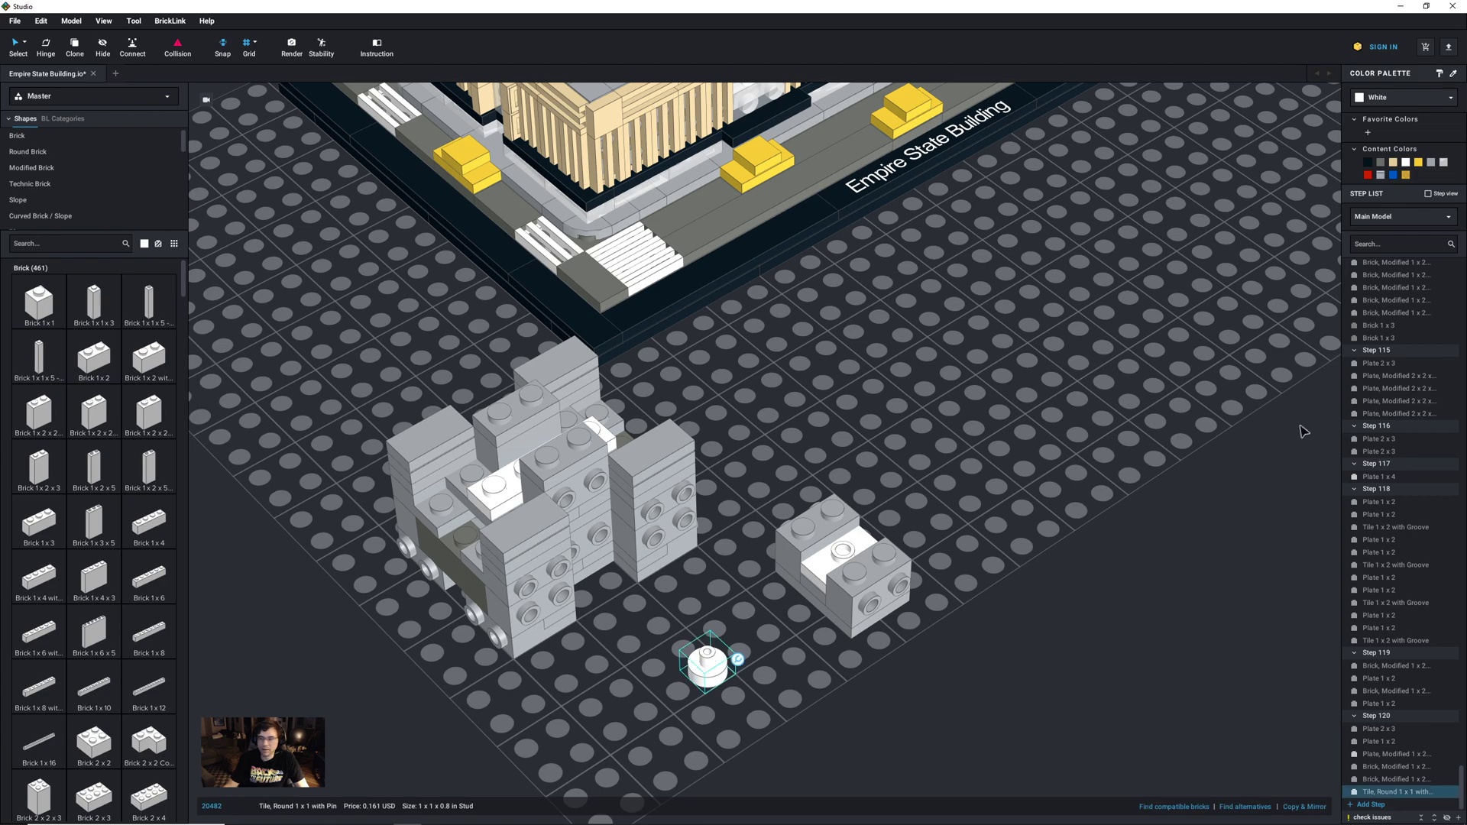
{"action": "left_click", "coordinate": [1407, 176]}
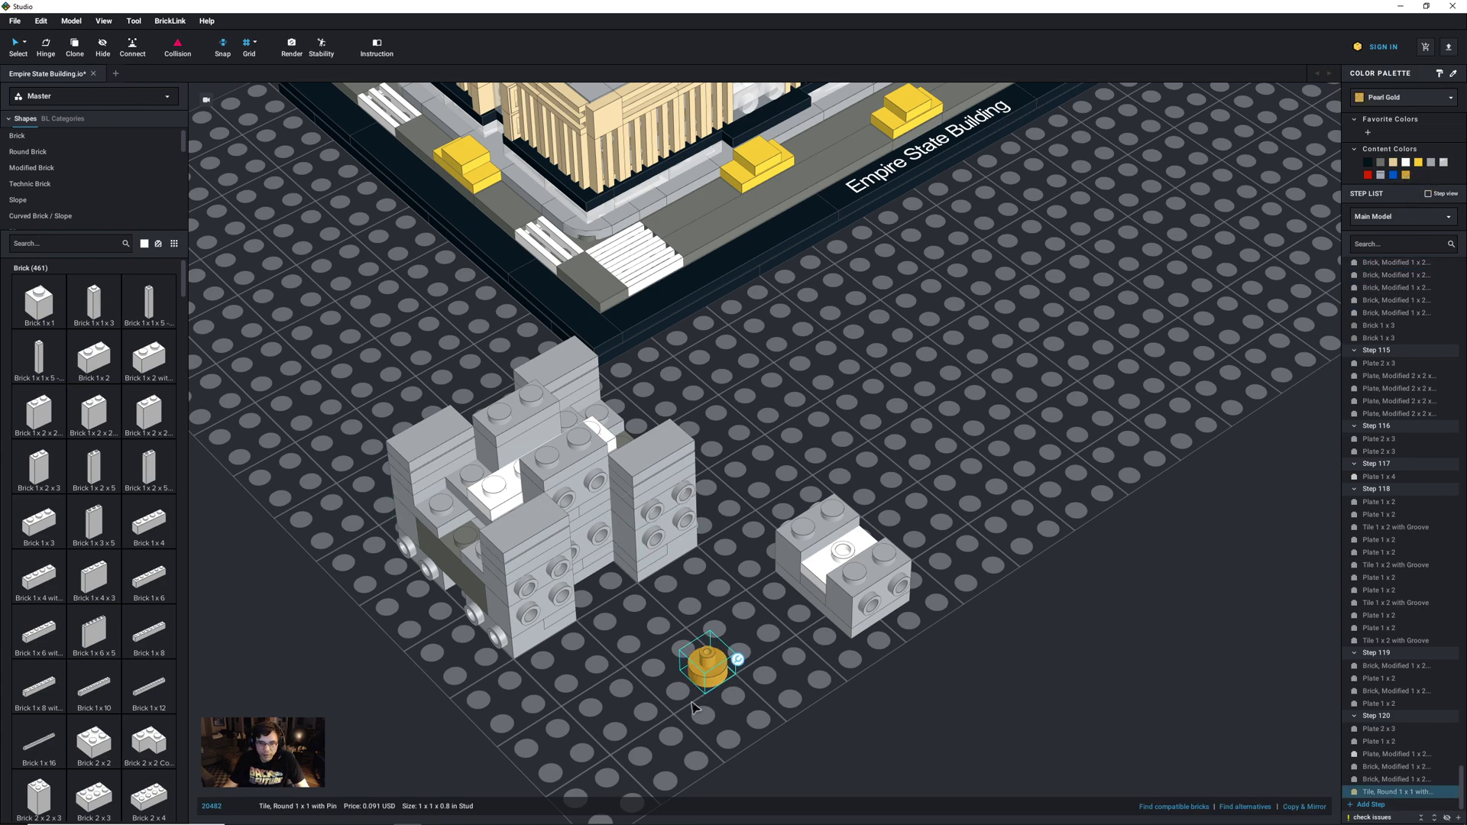
{"action": "left_click_drag", "start_coordinate": [714, 672], "coordinate": [850, 554]}
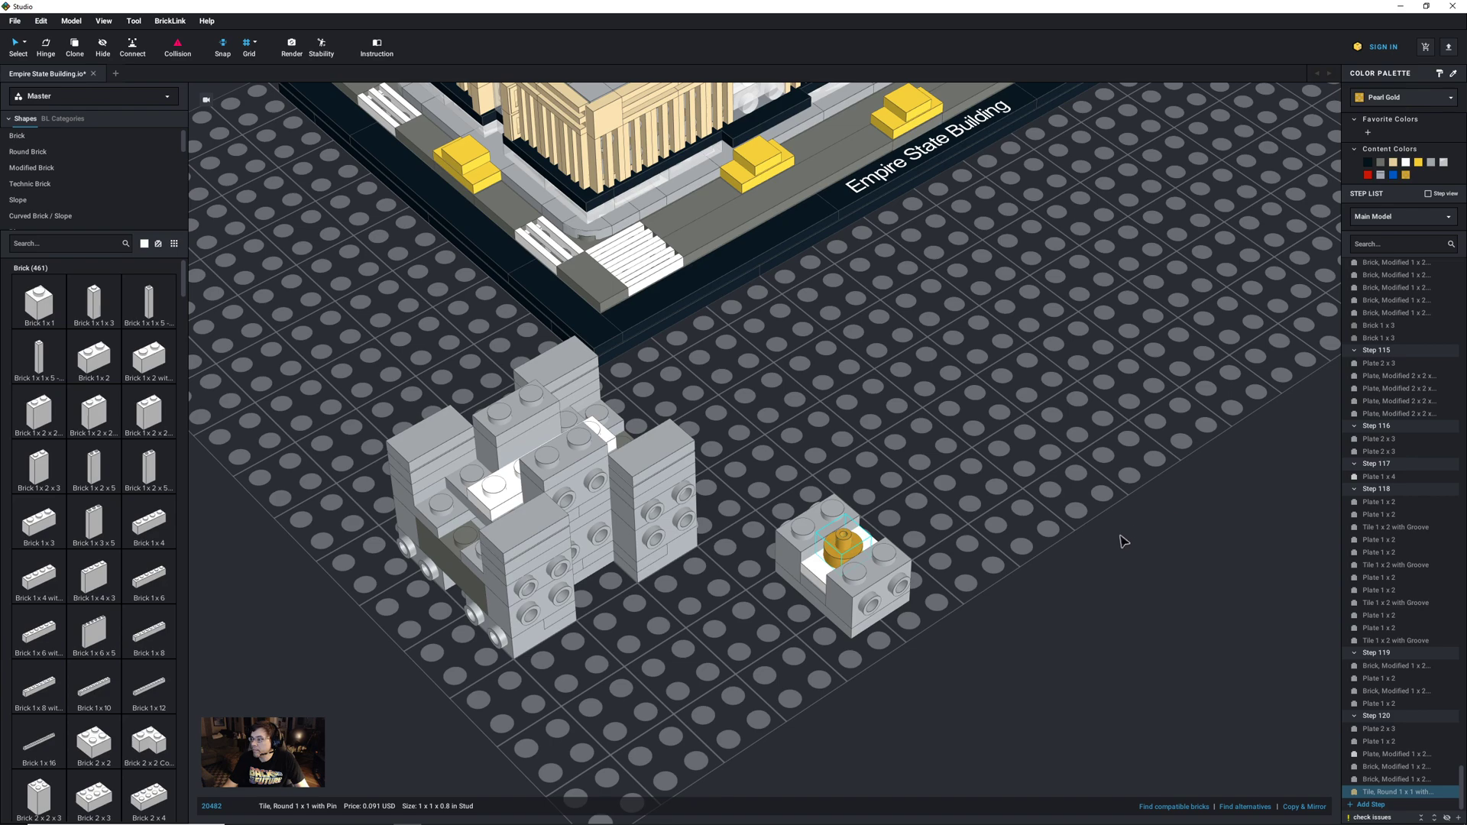
Step: Move the six-part sub-assembly with the gold round tile onto the top of the tower core
{"action": "left_click_drag", "start_coordinate": [959, 654], "coordinate": [770, 468]}
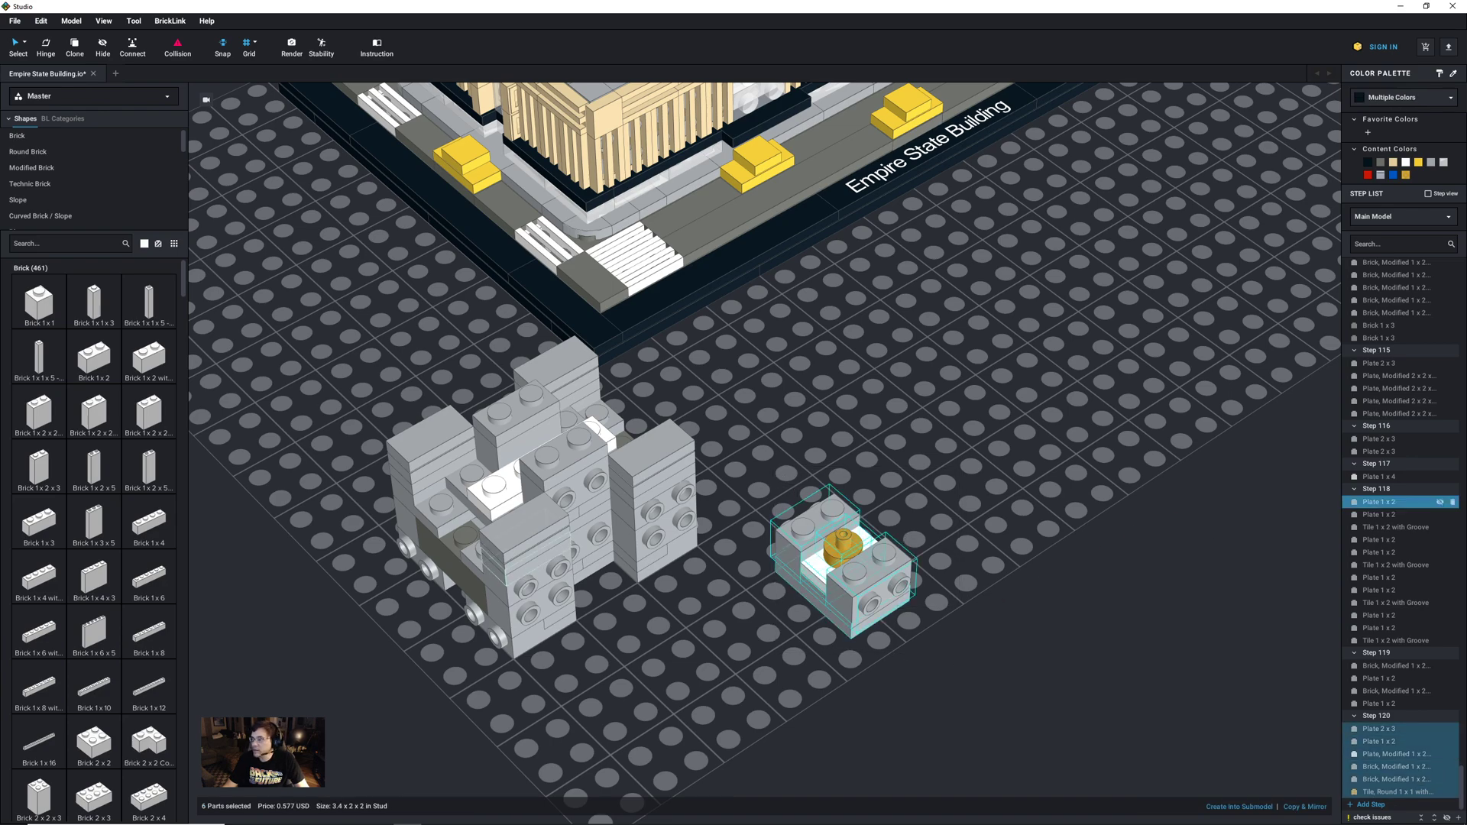
{"action": "left_click_drag", "start_coordinate": [854, 631], "coordinate": [551, 467]}
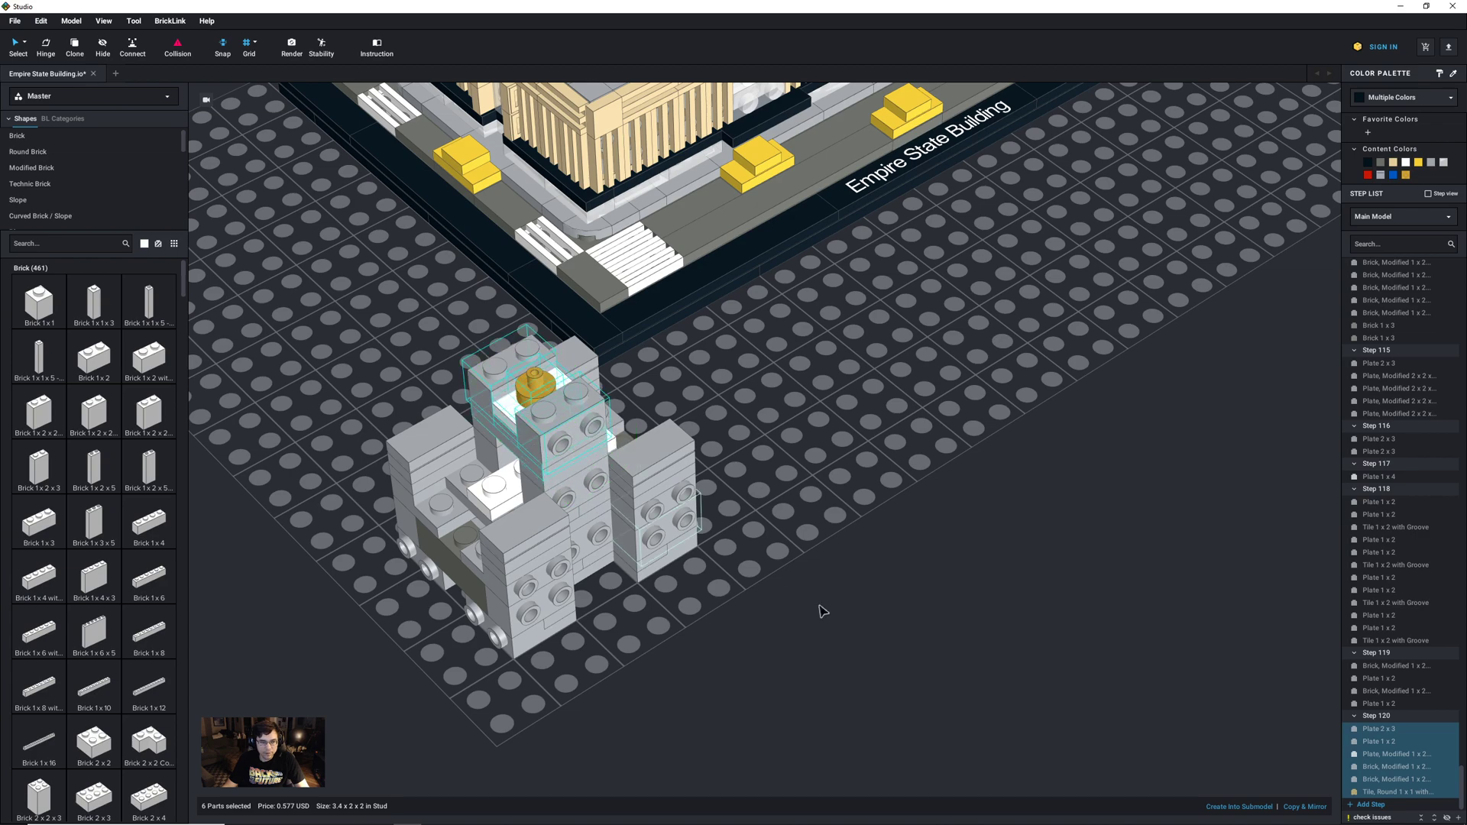
{"action": "left_click", "coordinate": [941, 684]}
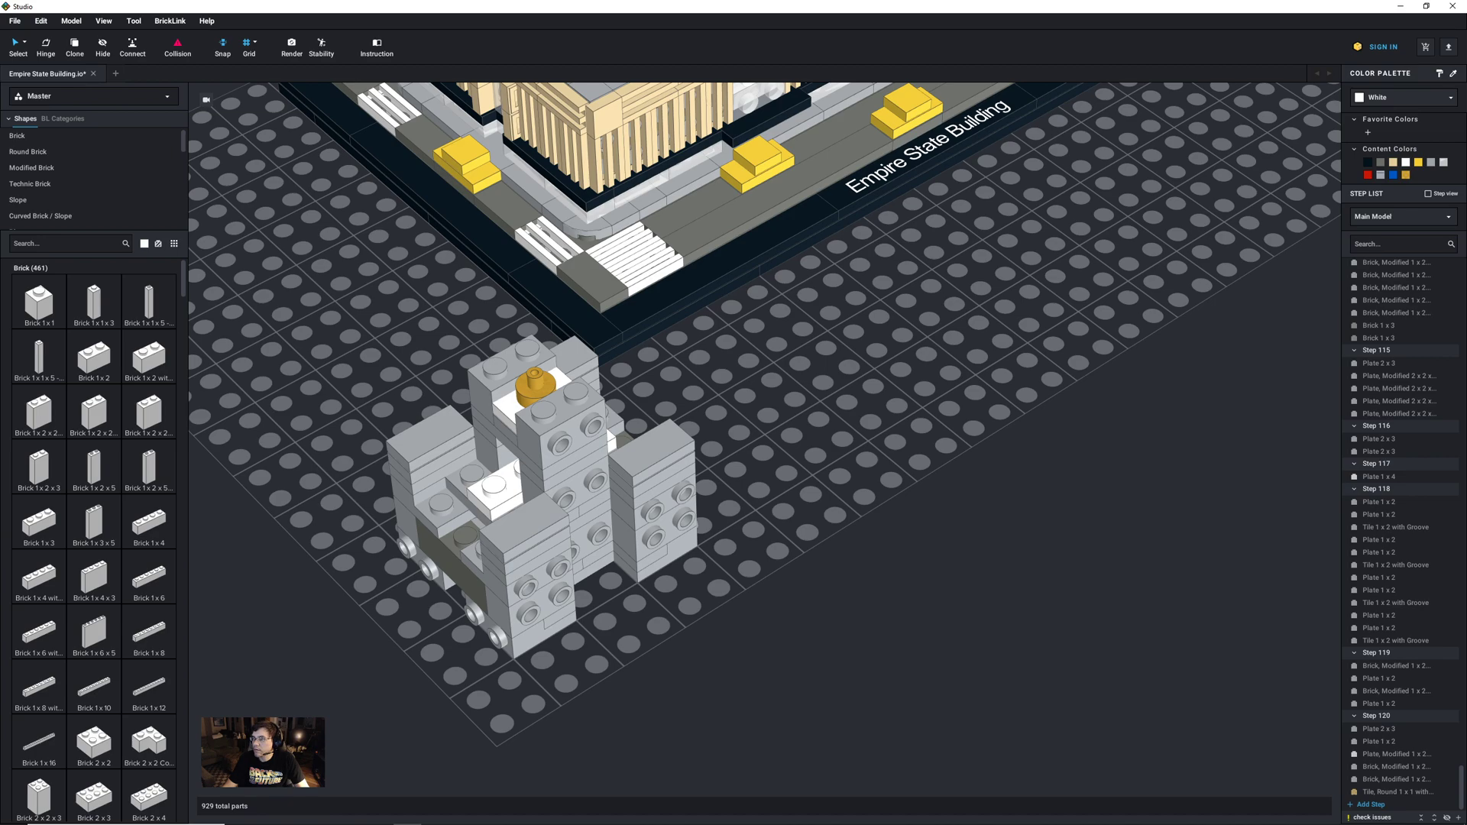
{"action": "left_click", "coordinate": [55, 242]}
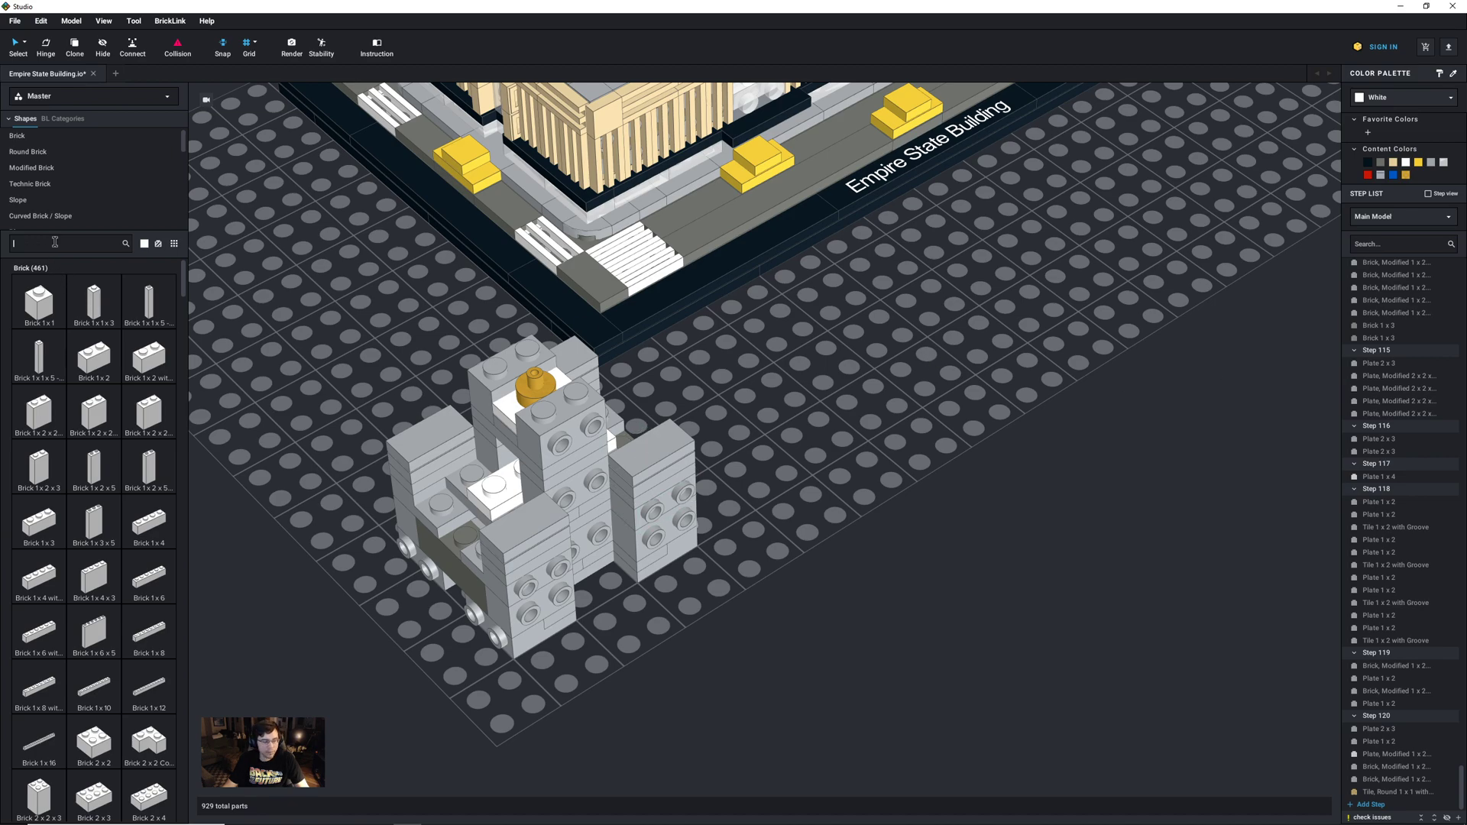
{"action": "type", "text": "camera"}
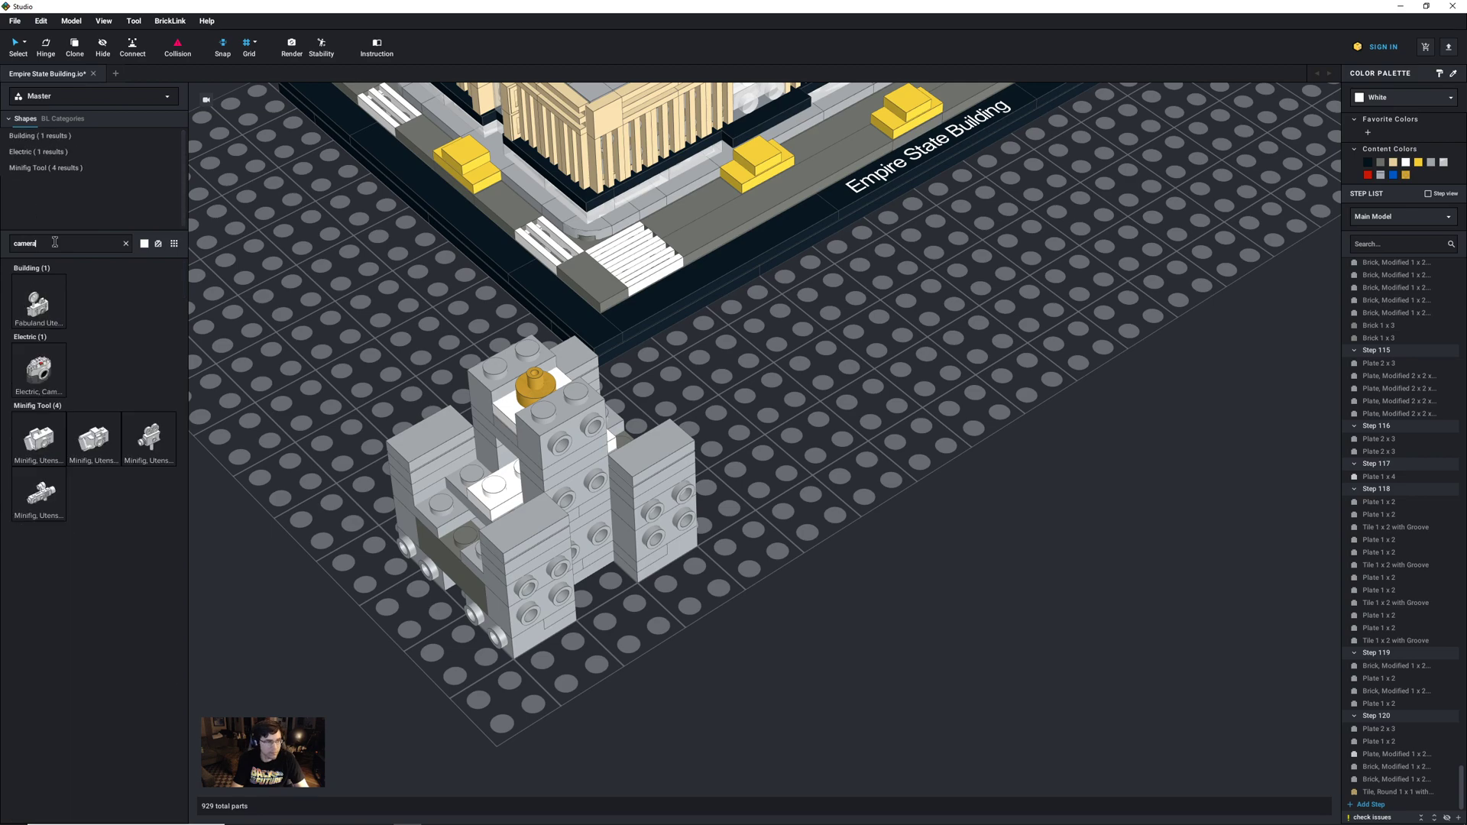
{"action": "key", "text": "BackSpace"}
{"action": "key", "text": "BackSpace"}
{"action": "key", "text": "BackSpace"}
{"action": "key", "text": "BackSpace"}
{"action": "key", "text": "BackSpace"}
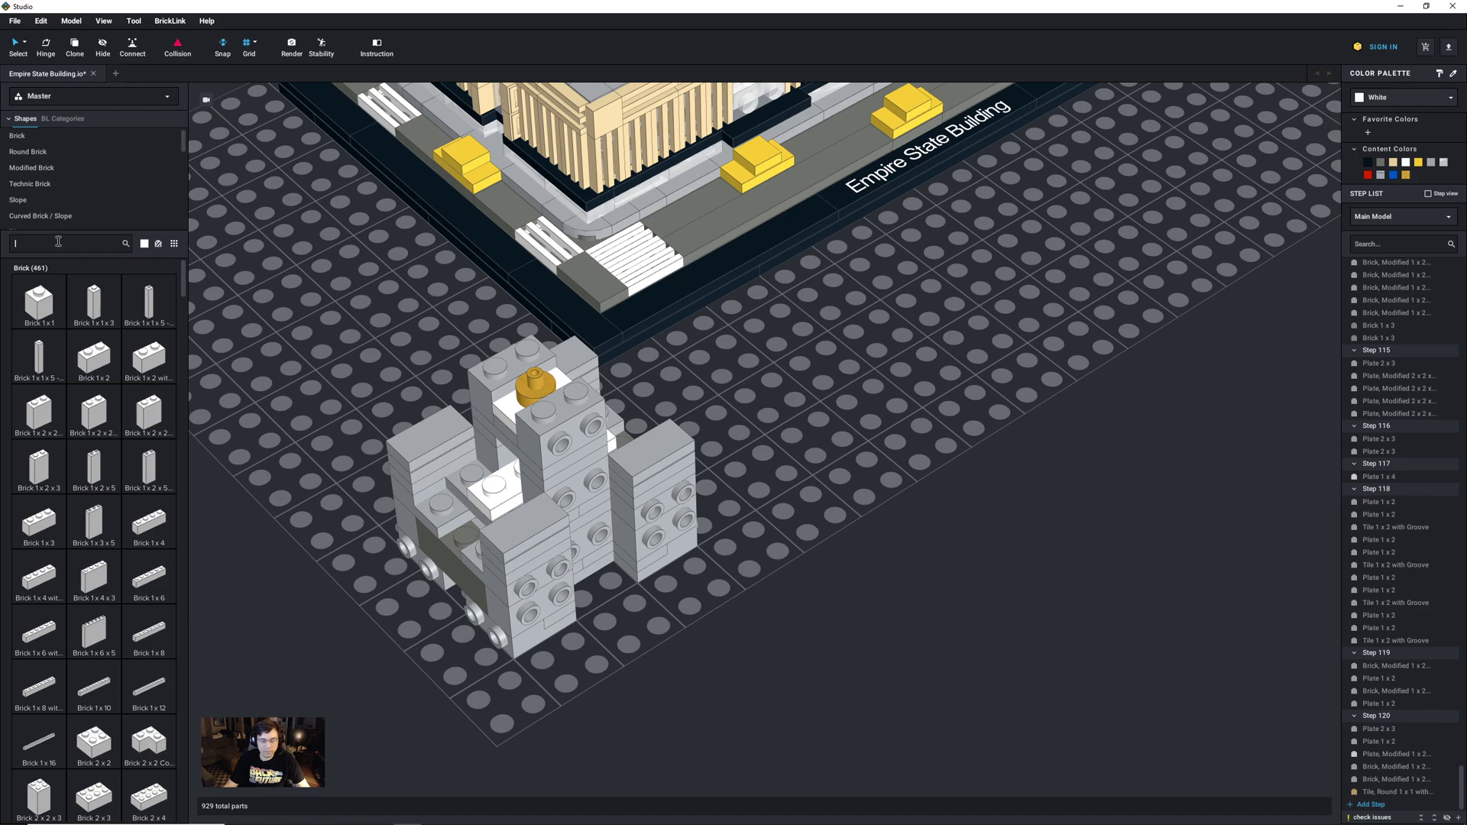
Step: Find part 4595, place one Brick, Modified 1 x 2 x 2/3 with Studs on Sides on the grid, and recolor it Black
{"action": "type", "text": "4595"}
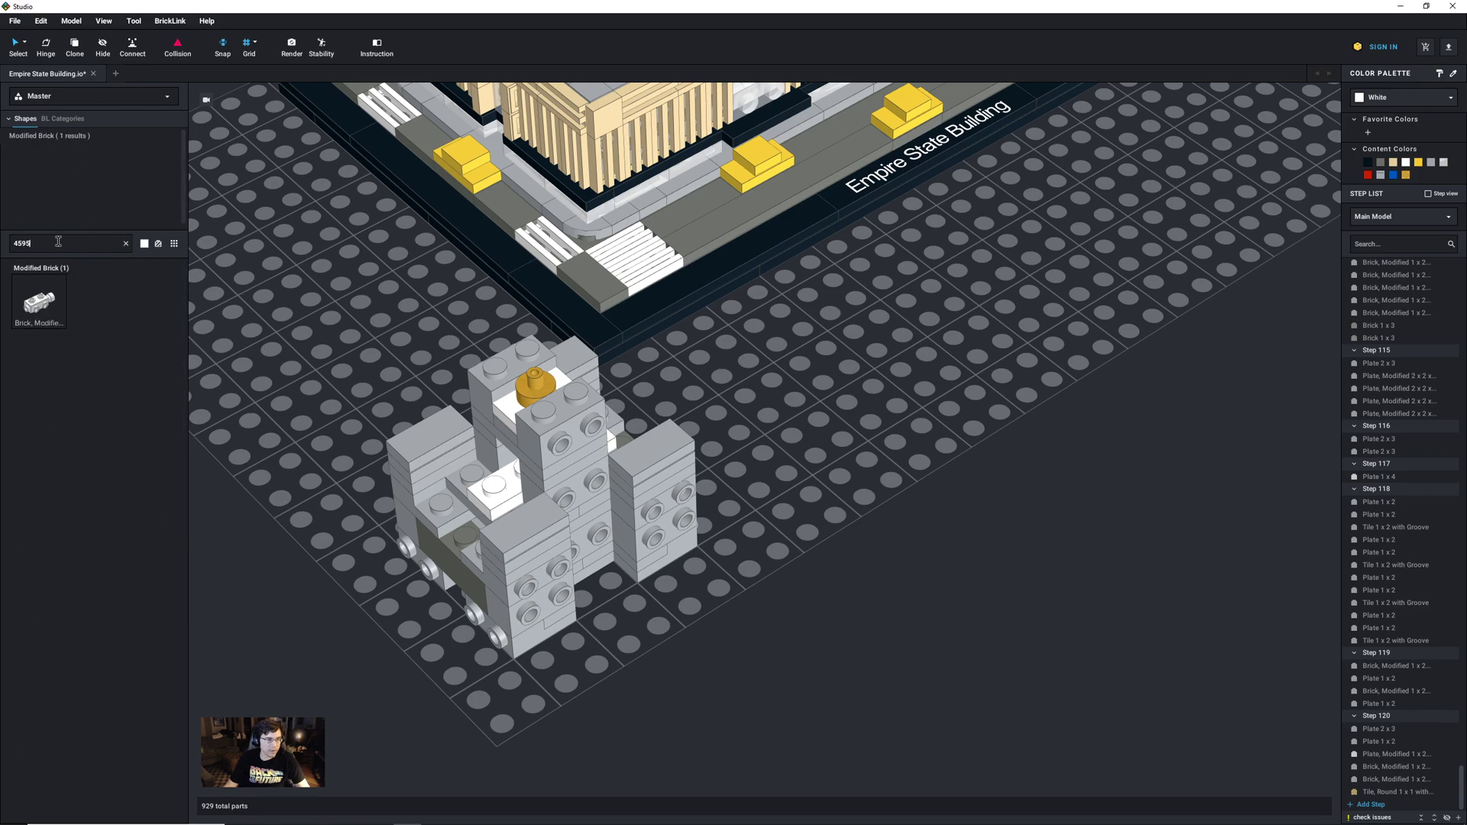
{"action": "left_click_drag", "start_coordinate": [40, 305], "coordinate": [752, 656]}
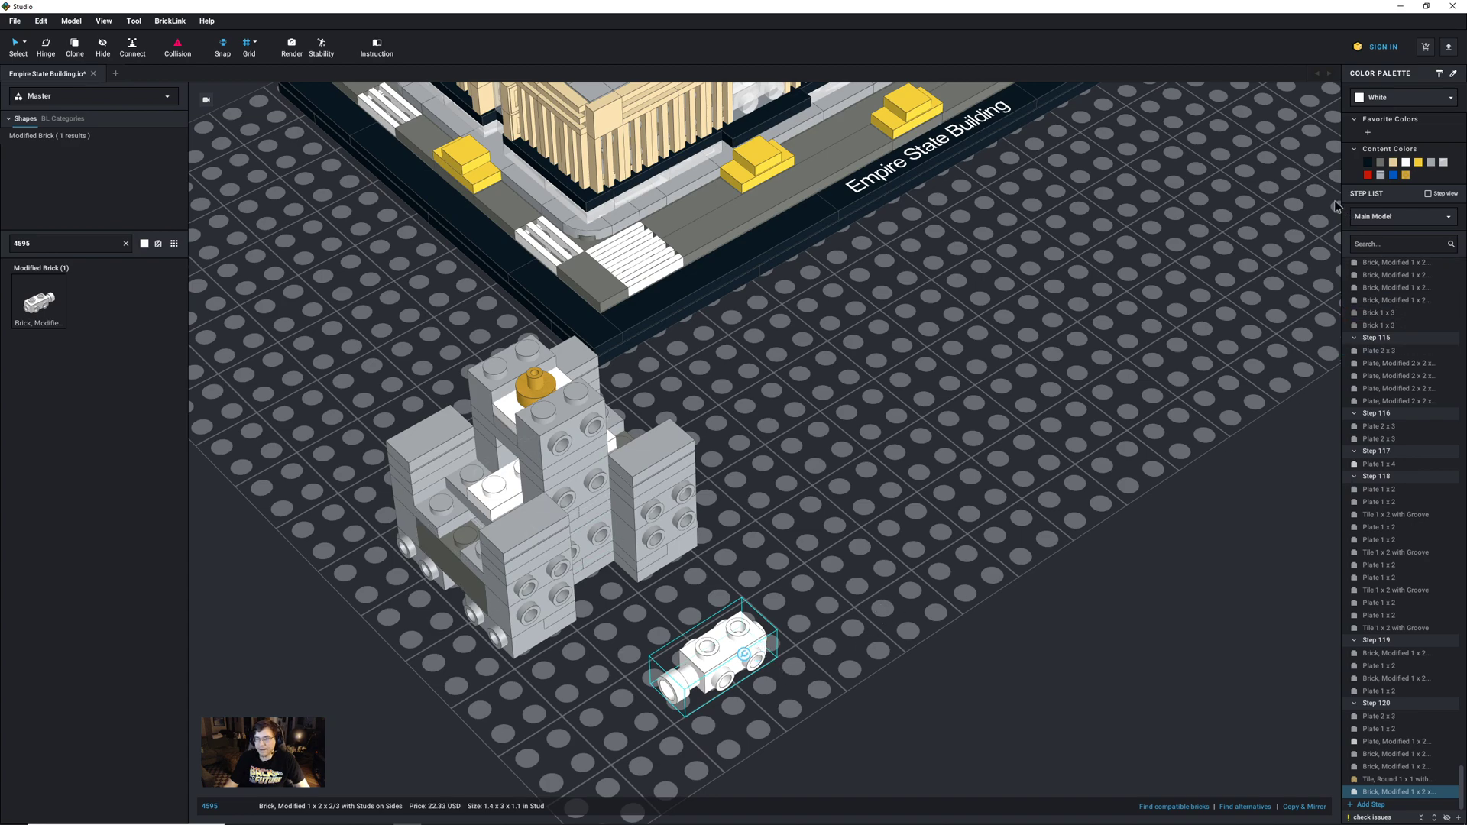
{"action": "left_click", "coordinate": [1367, 162]}
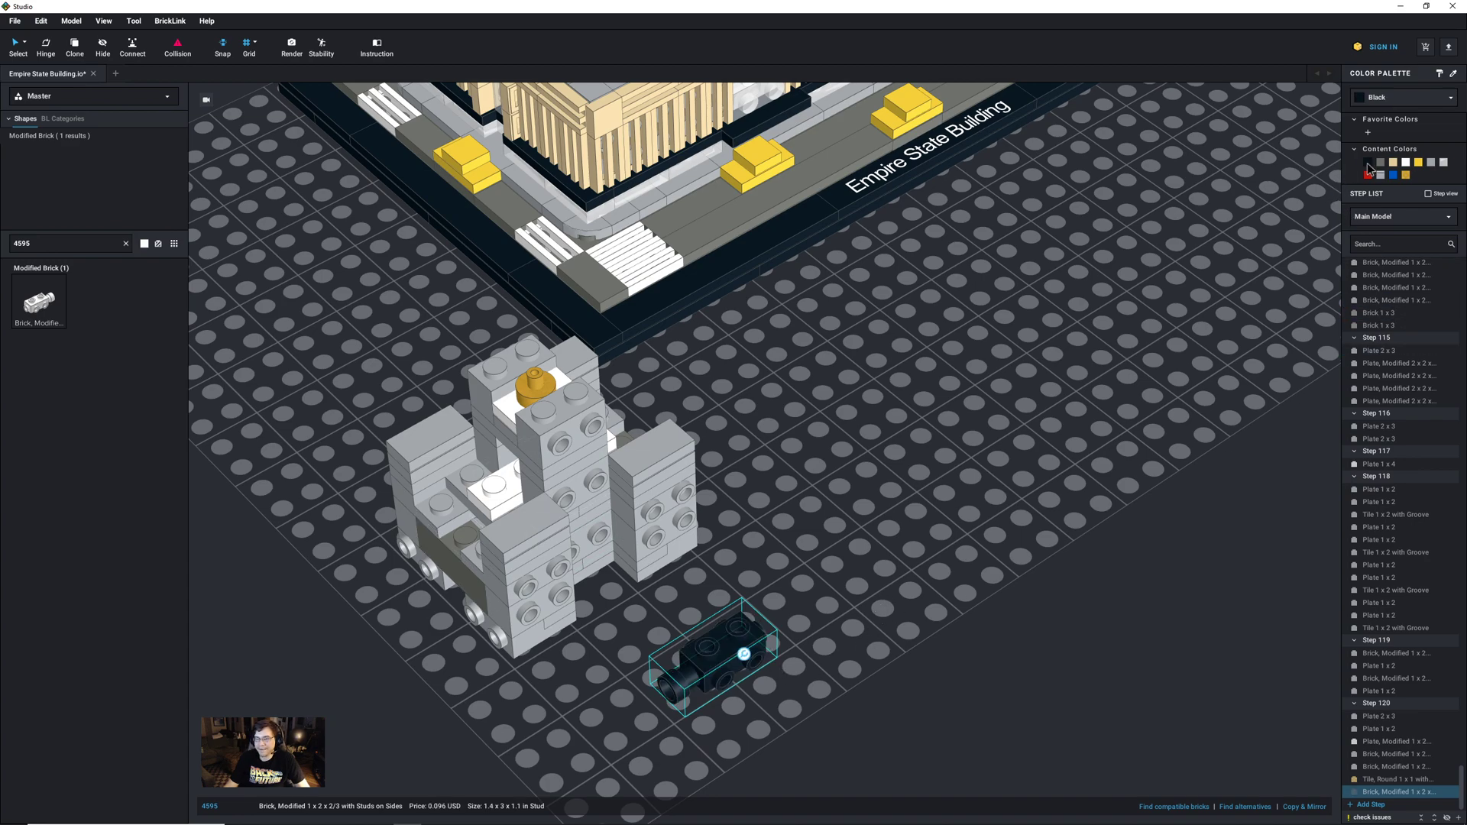
{"action": "left_click", "coordinate": [127, 243]}
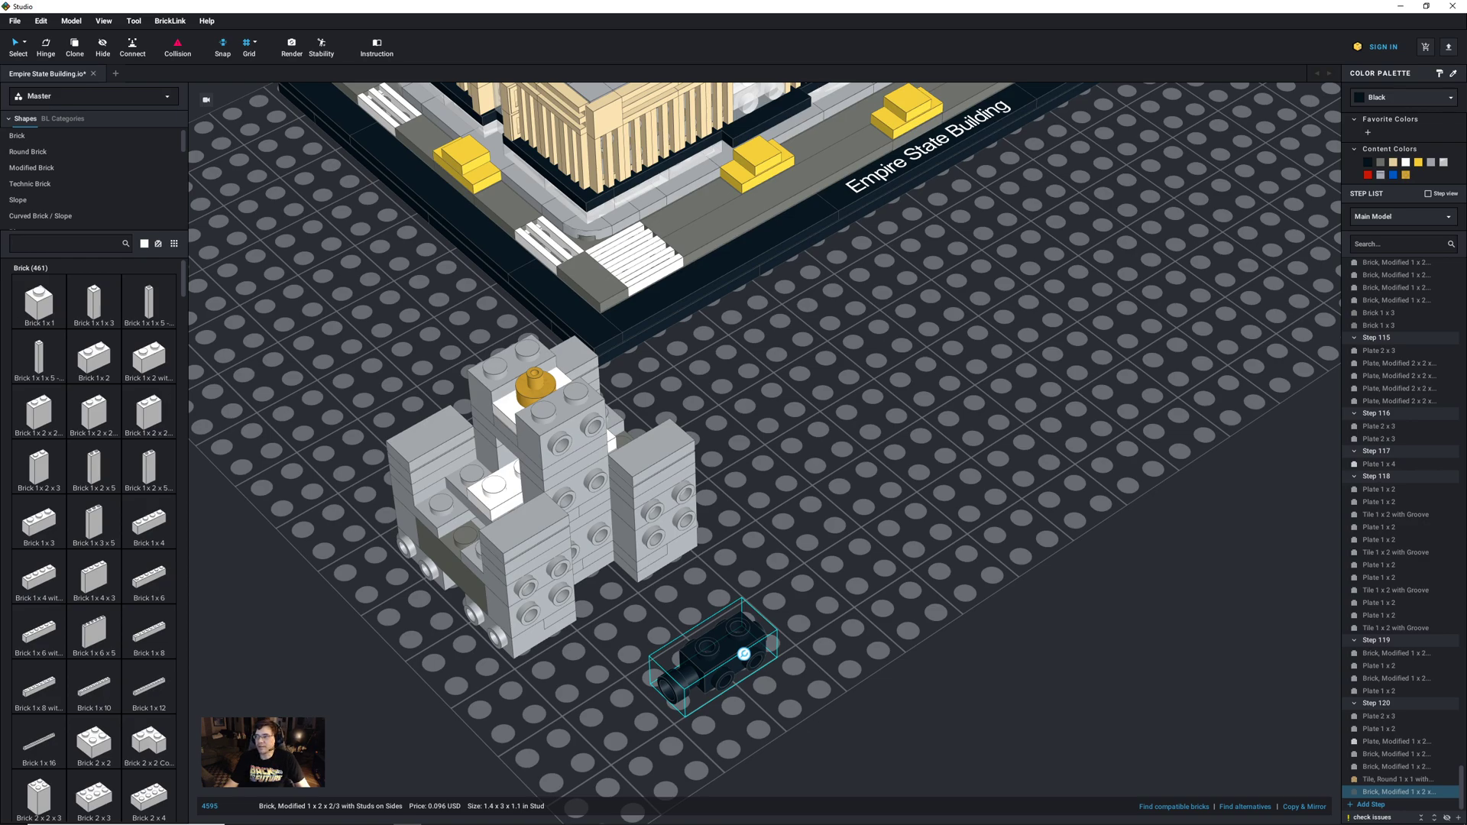
Step: Rotate the black studded brick upright and place it on the white jumper plate beside the core
{"action": "left_click", "coordinate": [703, 663]}
{"action": "key", "text": "Right"}
{"action": "key", "text": "Down"}
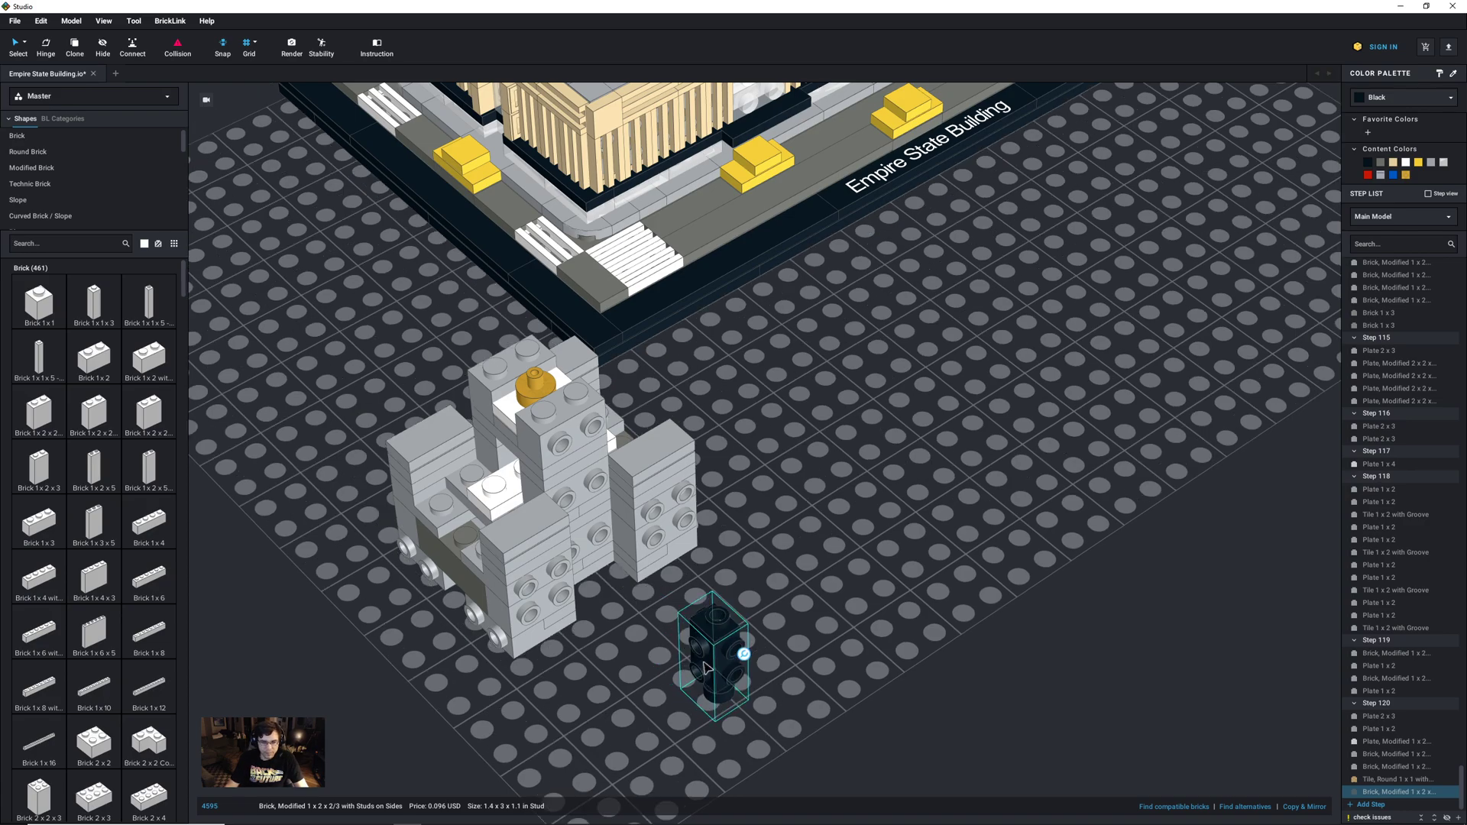
{"action": "left_click_drag", "start_coordinate": [705, 667], "coordinate": [493, 471]}
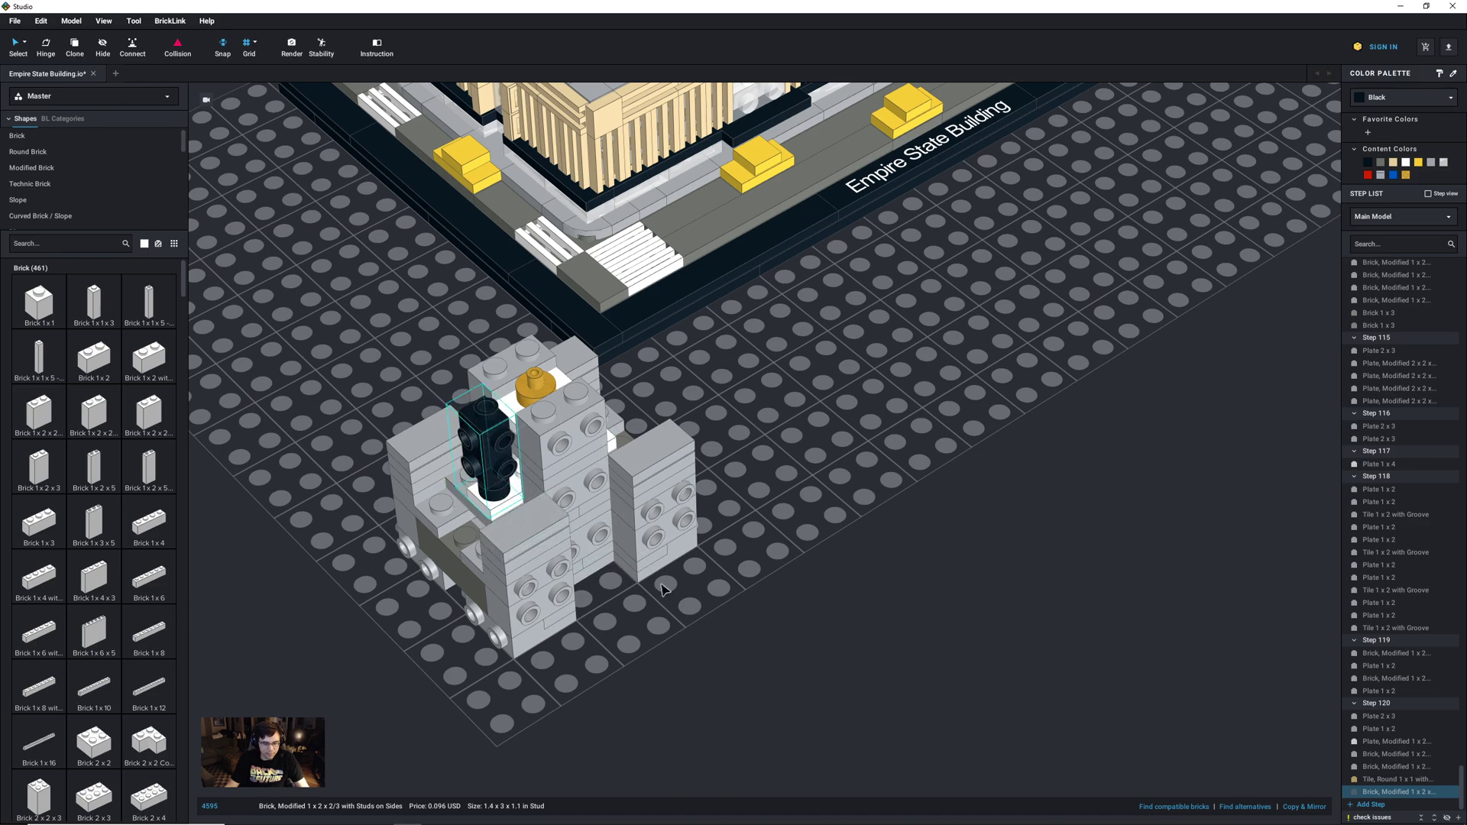
Step: Paste a second upright black studded brick and place it on the white jumper plate at the core's opposite side
{"action": "key", "text": "ctrl+v"}
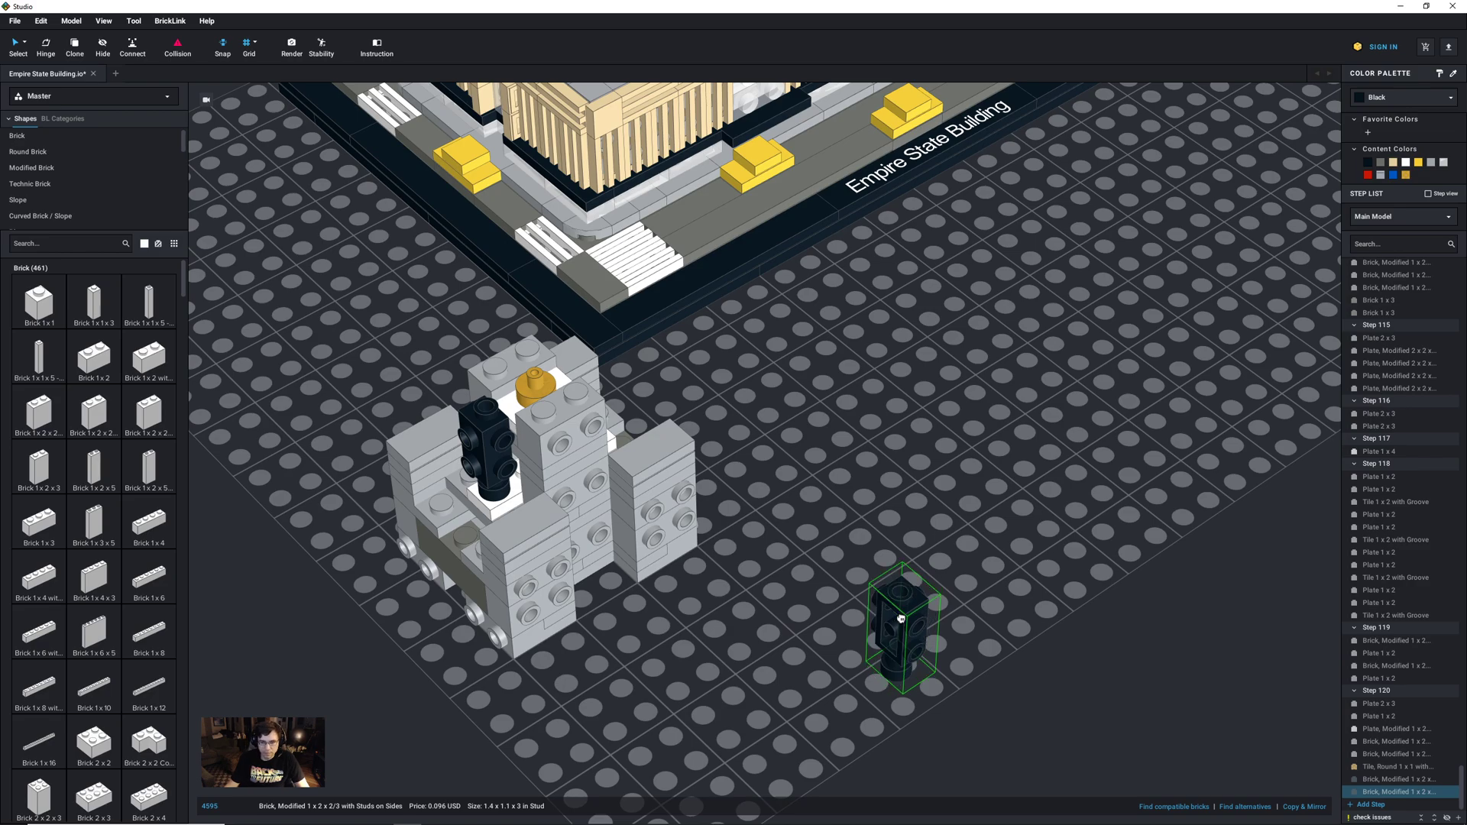
{"action": "left_click", "coordinate": [832, 556]}
{"action": "right_click_drag", "start_coordinate": [870, 567], "coordinate": [808, 560]}
{"action": "left_click_drag", "start_coordinate": [691, 562], "coordinate": [802, 324]}
{"action": "right_click", "coordinate": [693, 576]}
{"action": "right_click_drag", "start_coordinate": [596, 530], "coordinate": [659, 560]}
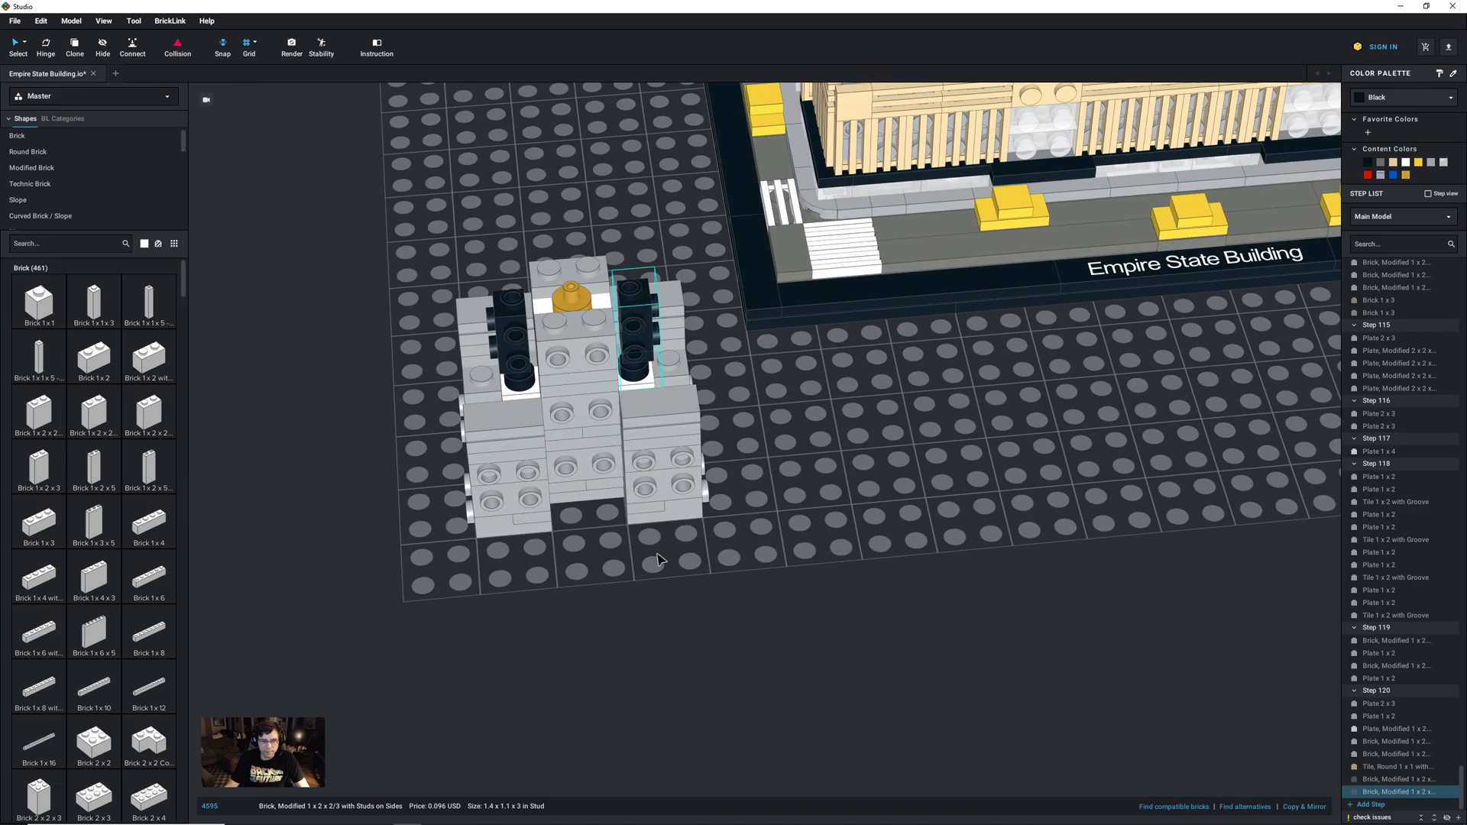
Step: Add build step 121 containing the two black studded bricks, and add an empty build step 122
{"action": "left_click", "coordinate": [1370, 806]}
{"action": "left_click_drag", "start_coordinate": [1370, 762], "coordinate": [1377, 791]}
{"action": "left_click", "coordinate": [1370, 805]}
{"action": "left_click", "coordinate": [1385, 779]}
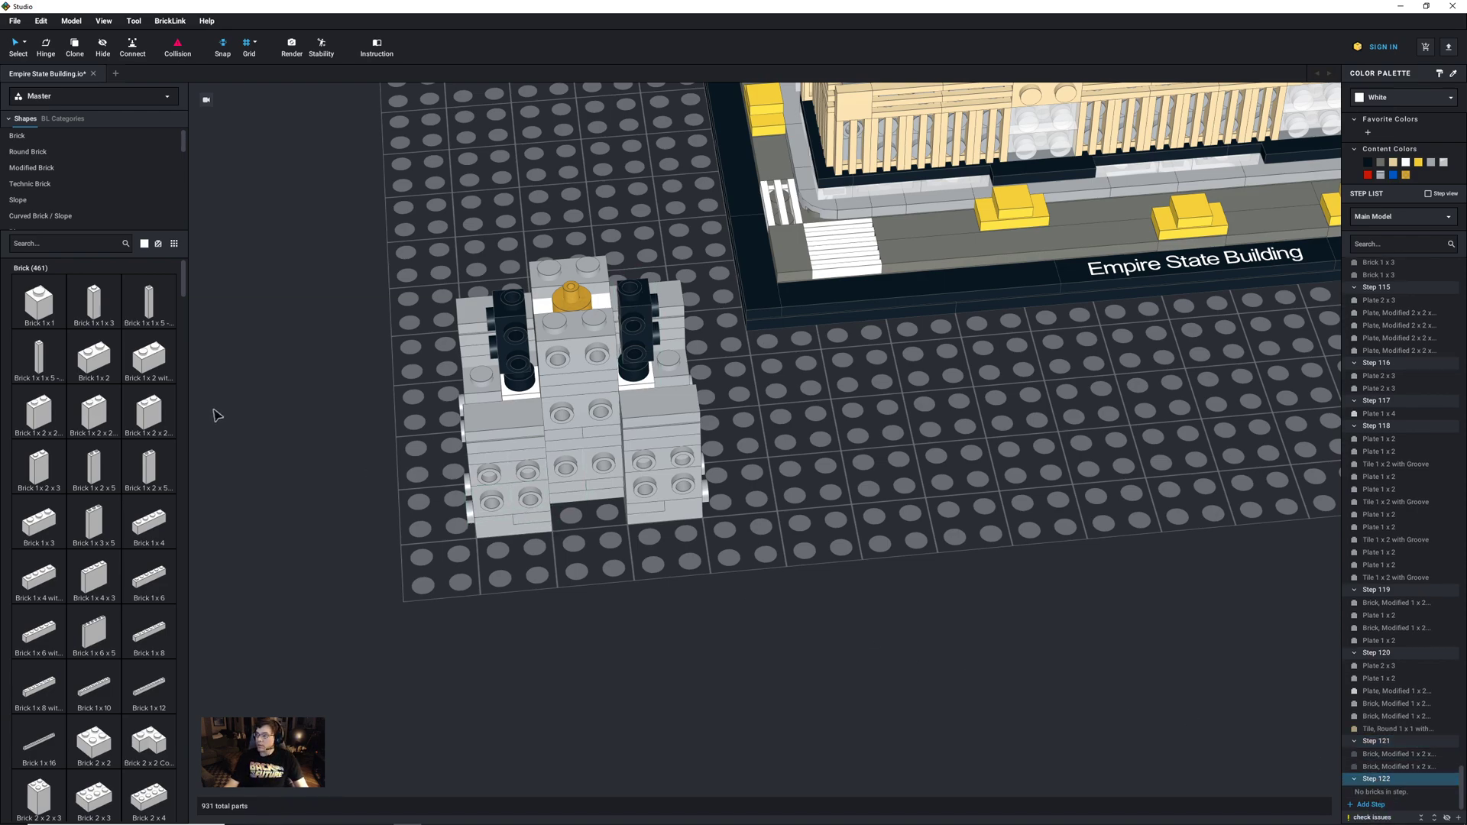
Step: Search the parts for 1x5 and place a white Technic, Plate 1 x 5 with Smooth Ends and Center Axle Hole on the grid
{"action": "left_click", "coordinate": [68, 244]}
{"action": "type", "text": "1x5"}
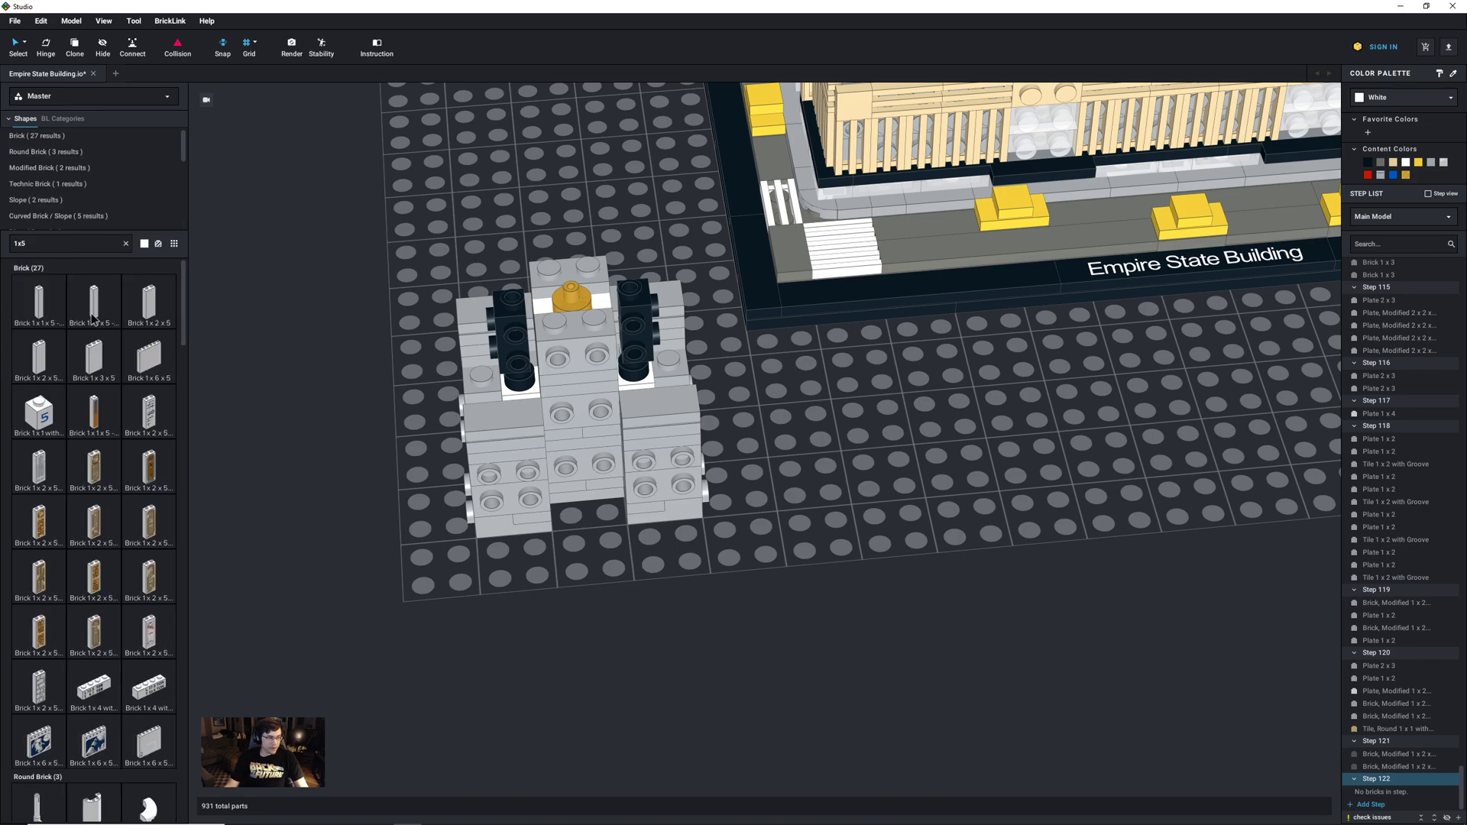
{"action": "scroll", "coordinate": [131, 393], "scroll_direction": "down", "scroll_amount": 3}
{"action": "scroll", "coordinate": [131, 393], "scroll_direction": "down", "scroll_amount": 5}
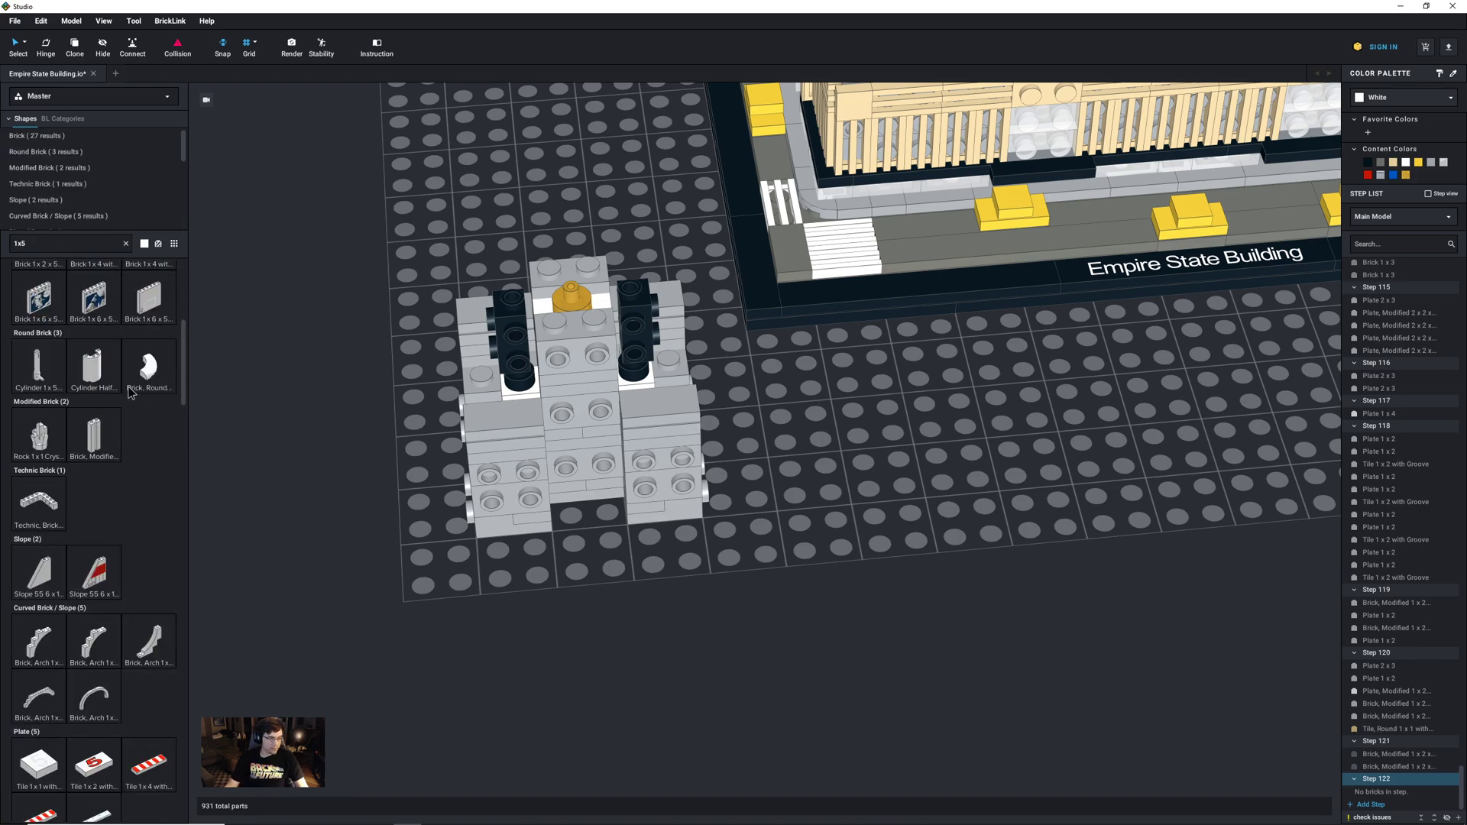
{"action": "scroll", "coordinate": [131, 393], "scroll_direction": "down", "scroll_amount": 4}
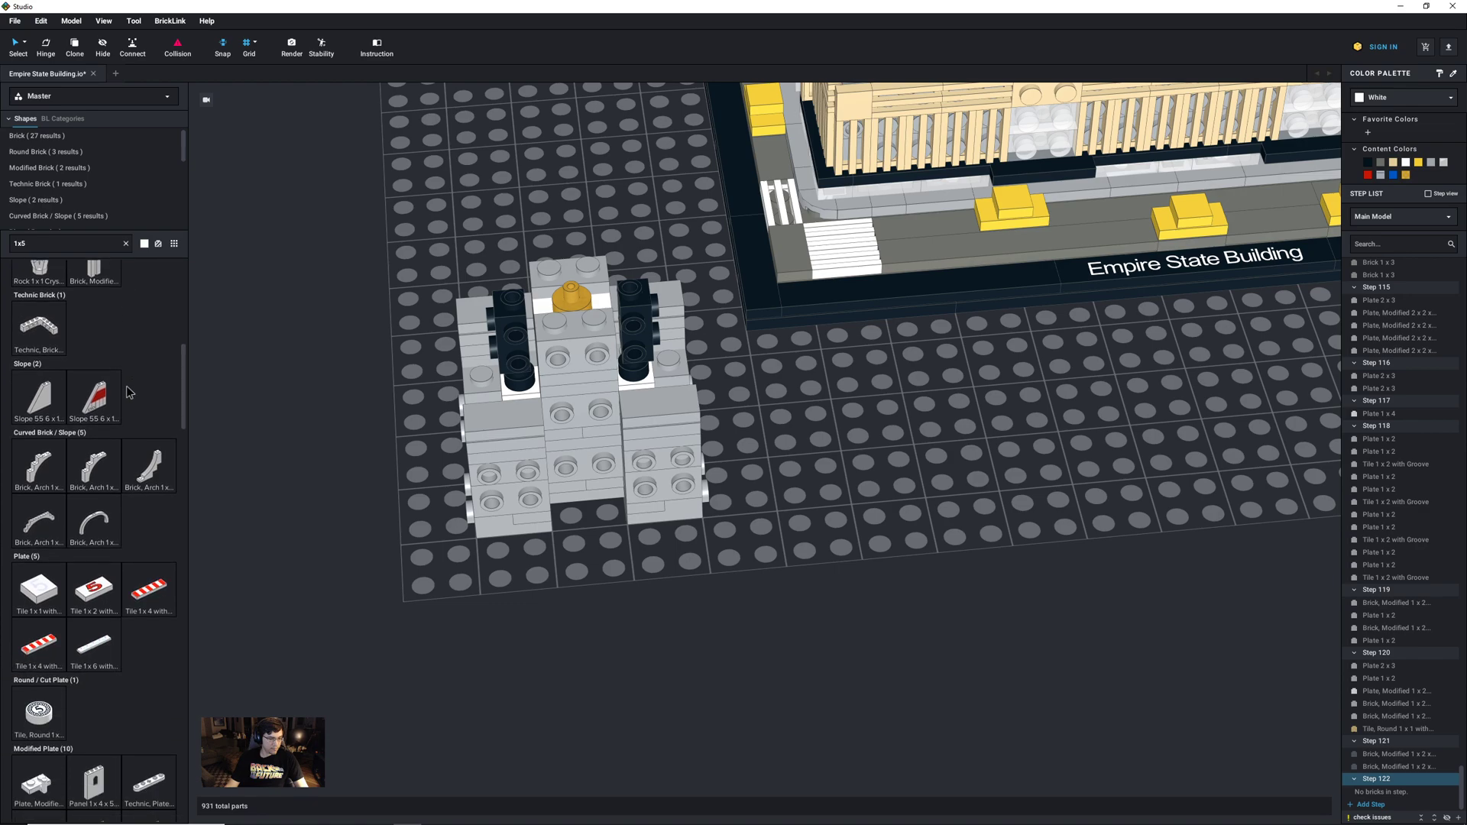
{"action": "left_click_drag", "start_coordinate": [148, 627], "coordinate": [426, 670]}
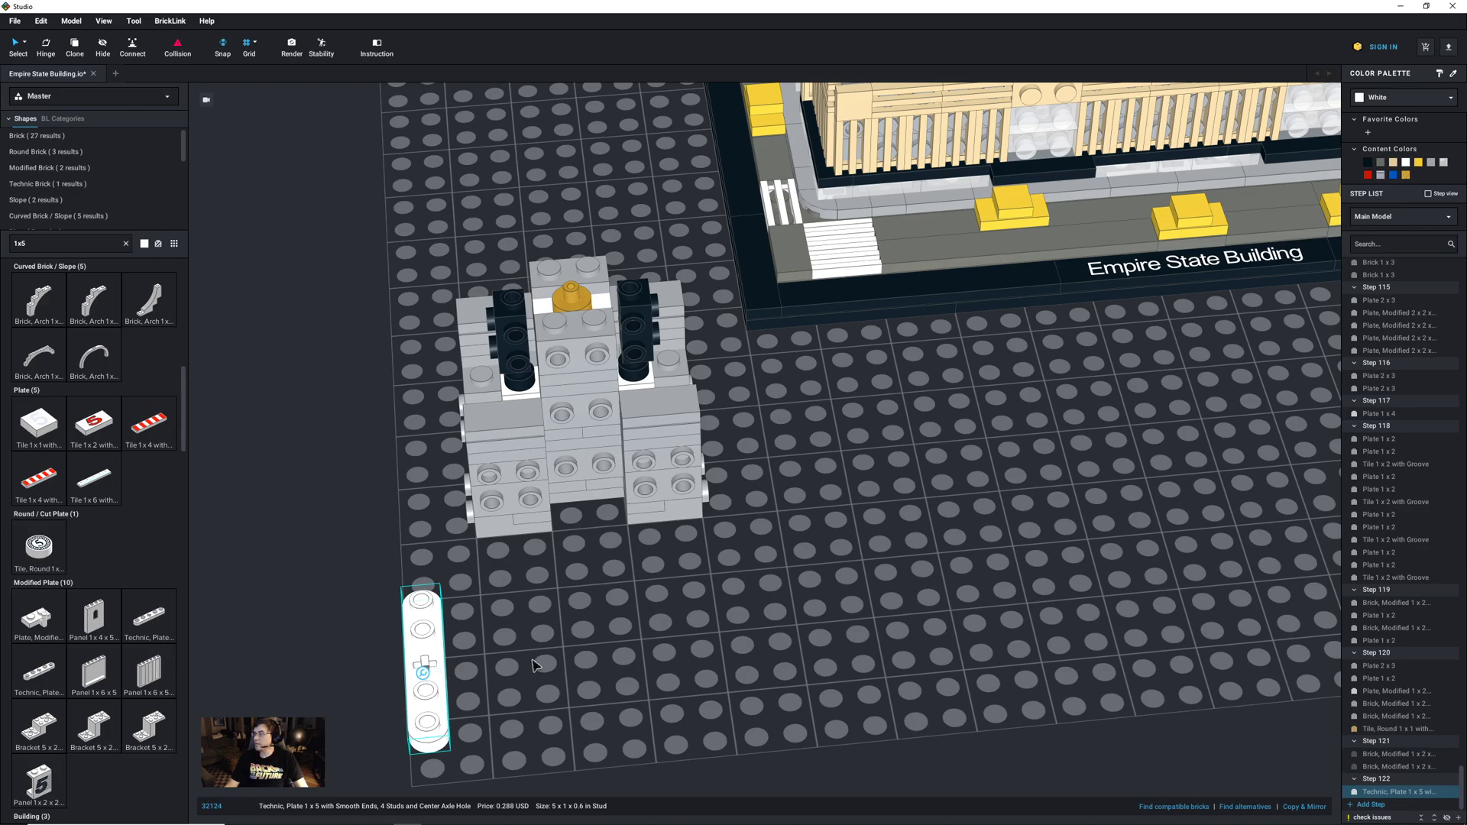
Step: Rotate the white 1 x 5 plate, place it across the two black studded bricks over the gold piece, and add empty build step 123
{"action": "right_click_drag", "start_coordinate": [524, 700], "coordinate": [558, 724]}
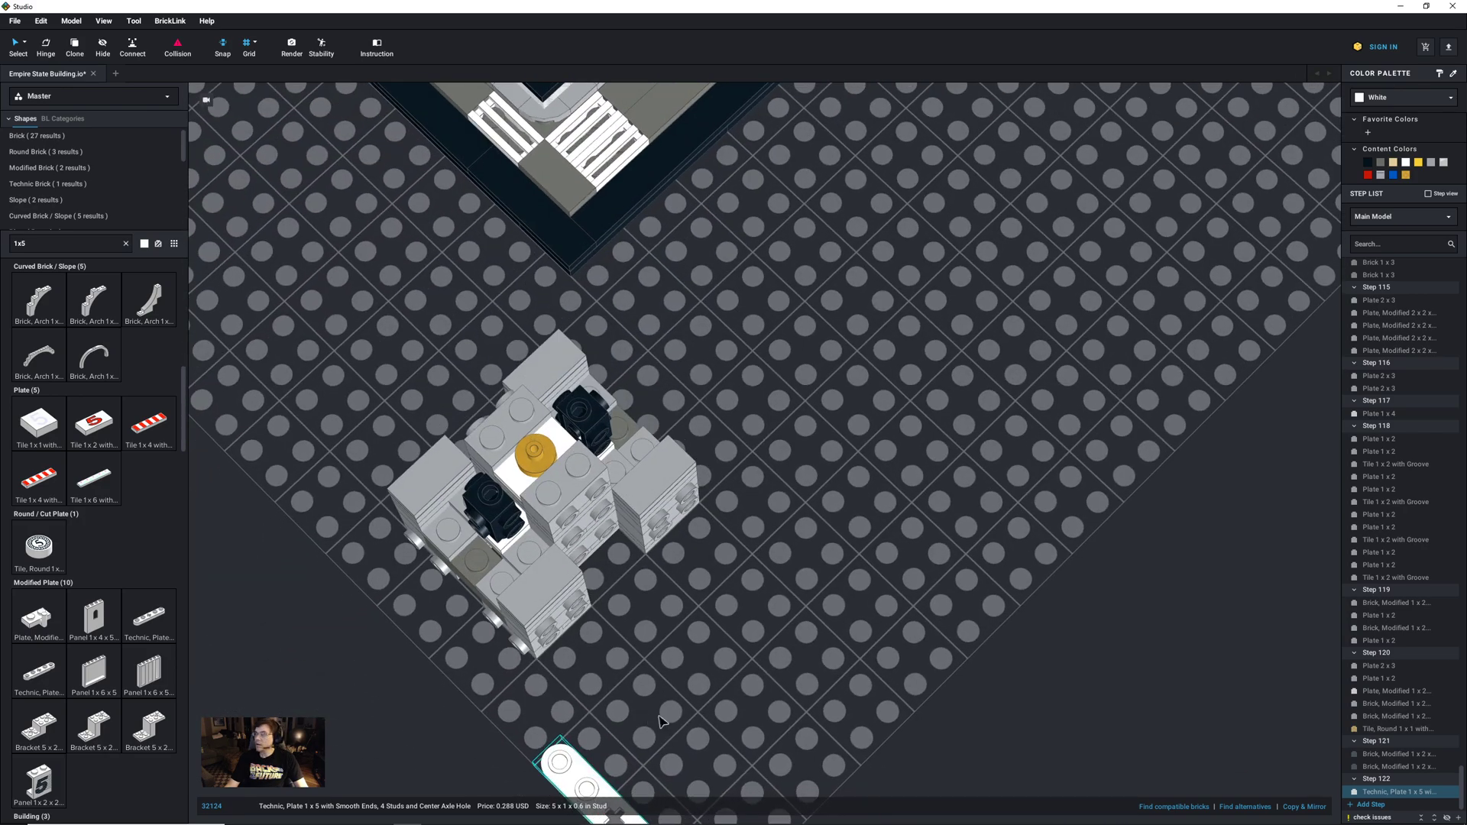
{"action": "middle_click_drag", "start_coordinate": [721, 719], "coordinate": [709, 685]}
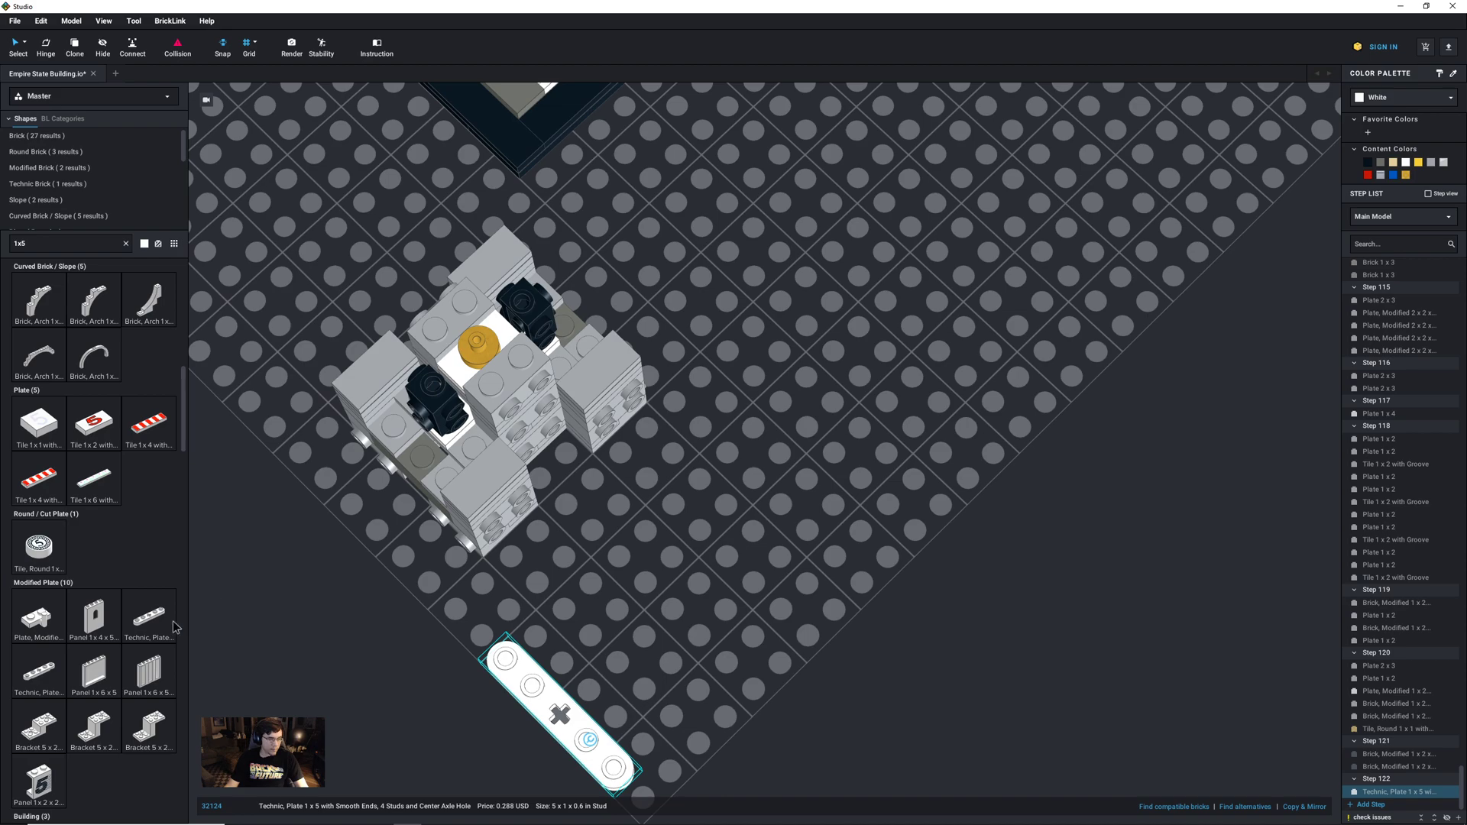
{"action": "key", "text": "Right"}
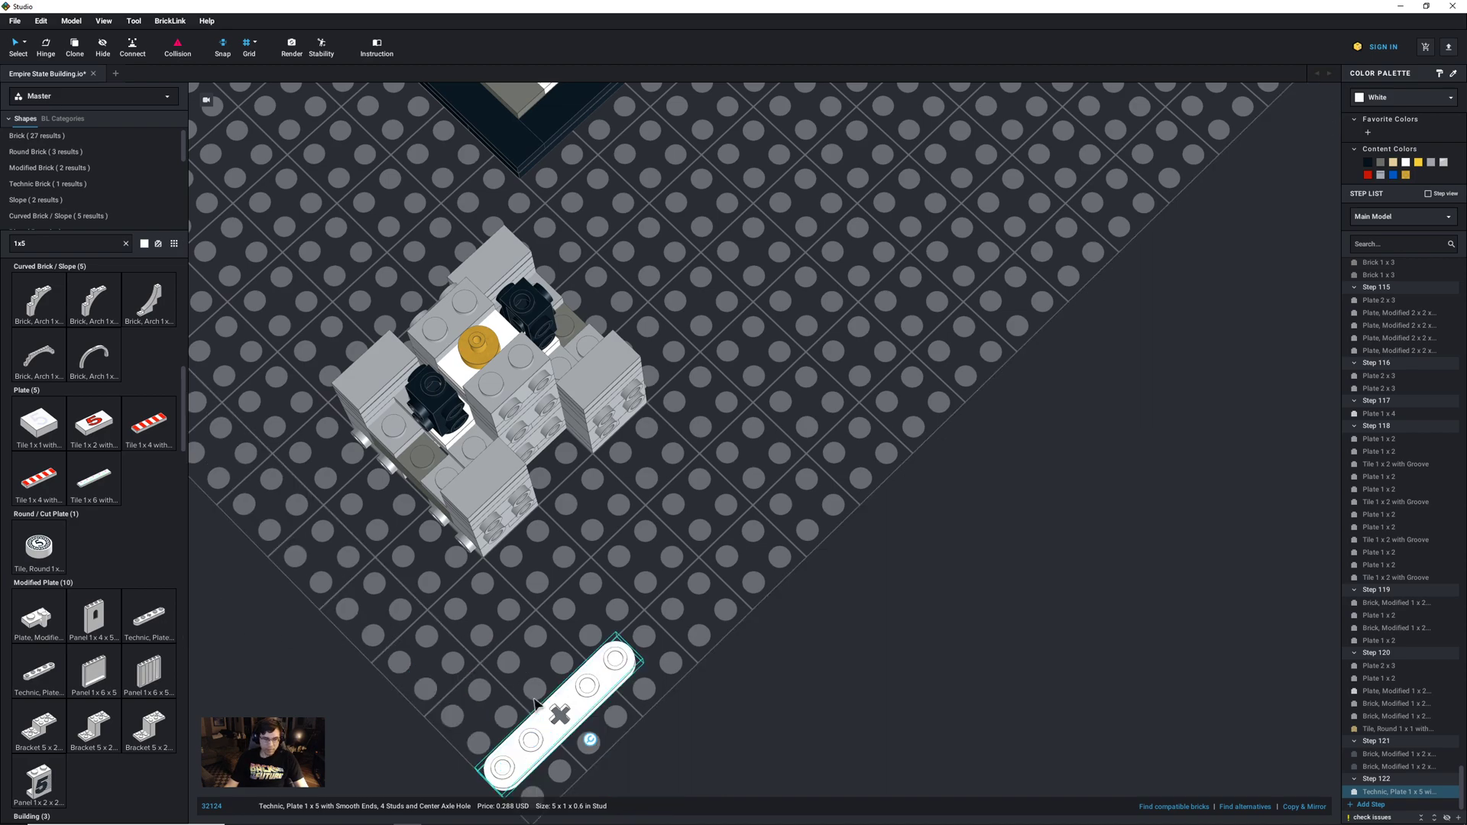
{"action": "left_click_drag", "start_coordinate": [573, 676], "coordinate": [517, 331]}
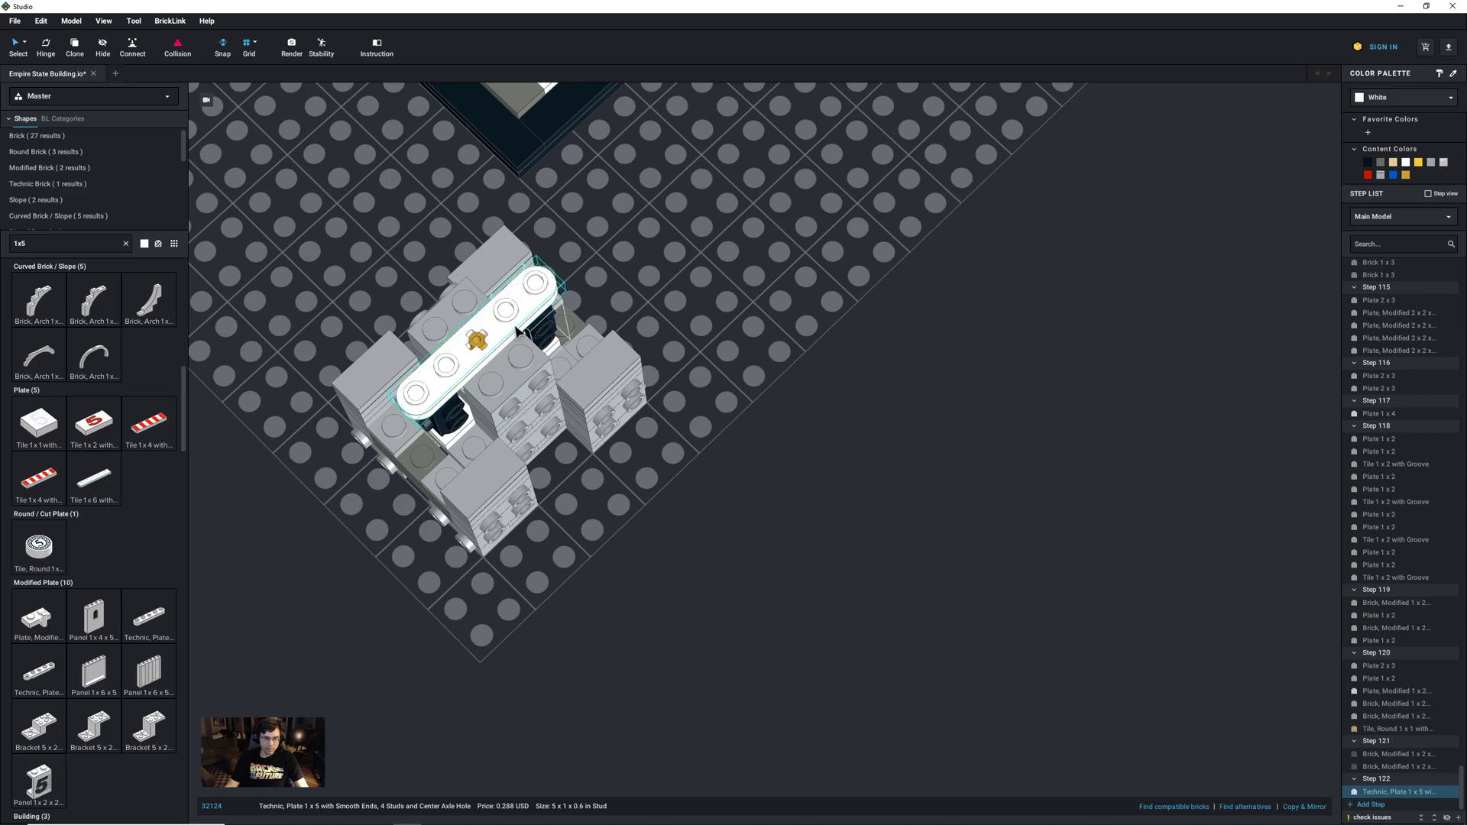
{"action": "left_click", "coordinate": [817, 626]}
{"action": "left_click", "coordinate": [1369, 804]}
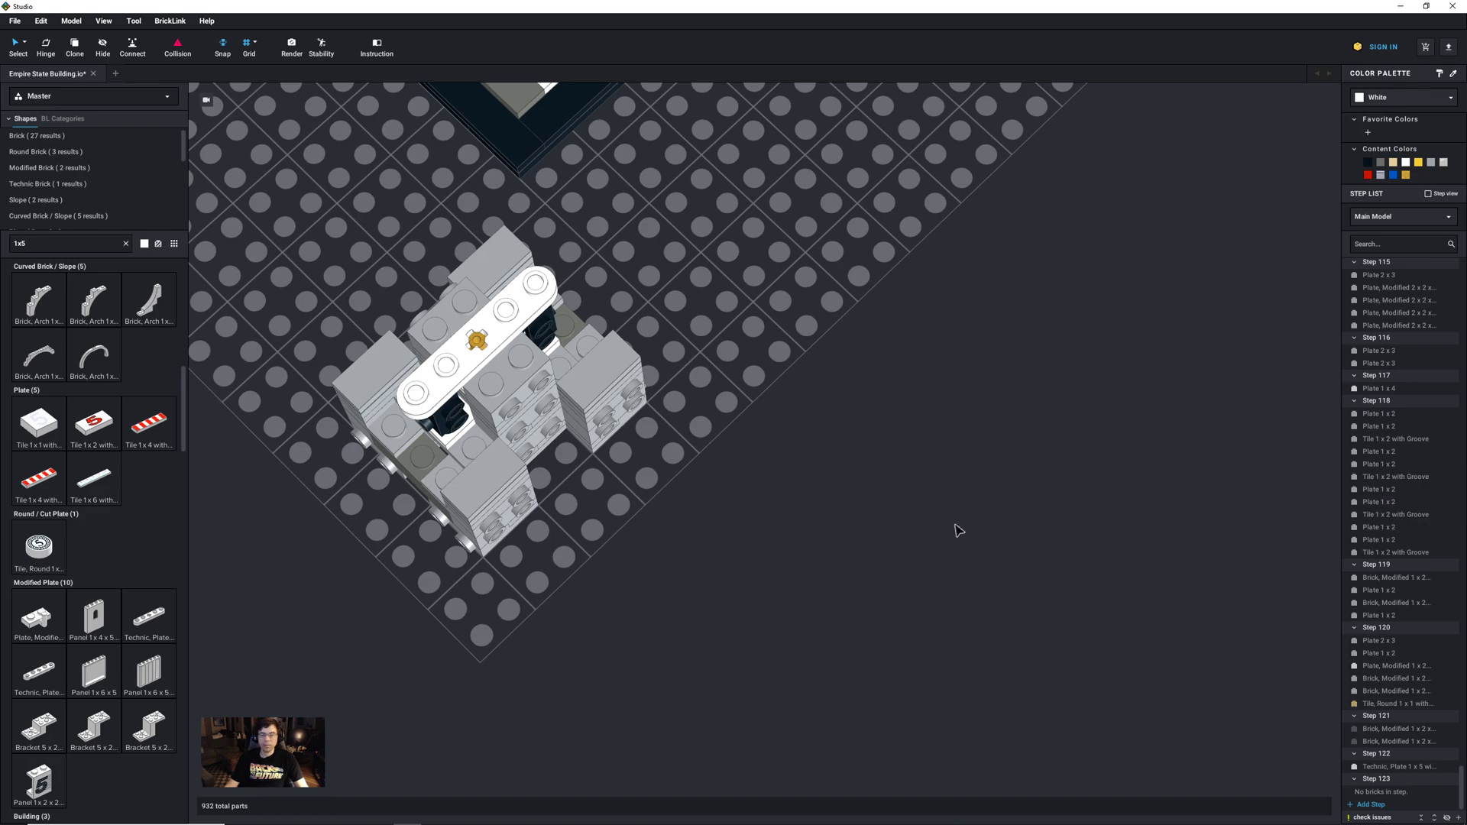
Step: Copy a light bluish gray Plate, Modified 2 x 2 x 2/3 with 2 Studs on Side from the tower onto the empty grid
{"action": "mouse_move", "coordinate": [959, 530]}
{"action": "right_mouse_down"}
{"action": "mouse_move", "coordinate": [949, 514]}
{"action": "mouse_move", "coordinate": [969, 543]}
{"action": "right_mouse_up"}
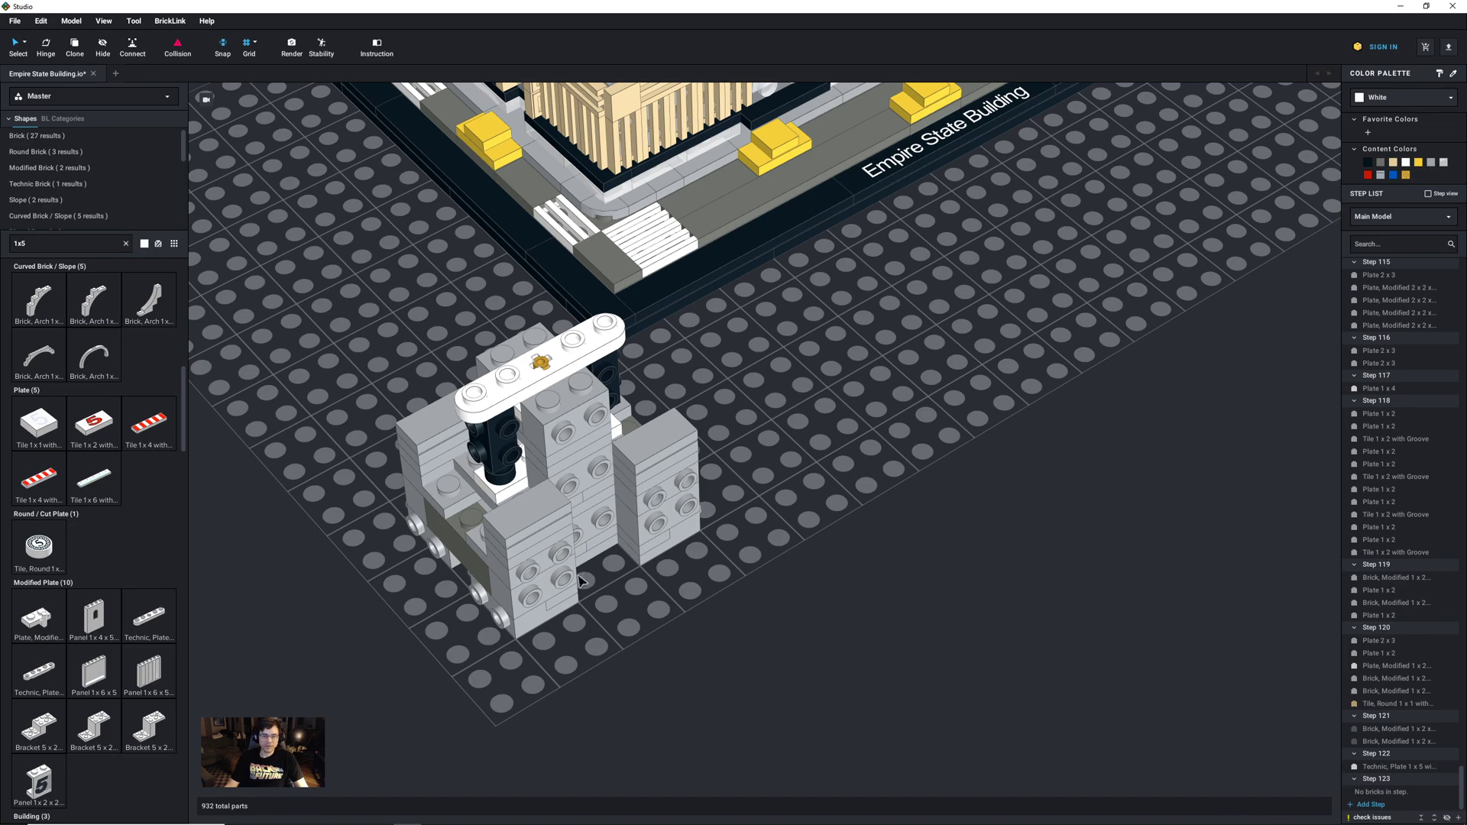
{"action": "left_click", "coordinate": [537, 573]}
{"action": "key", "text": "ctrl+v"}
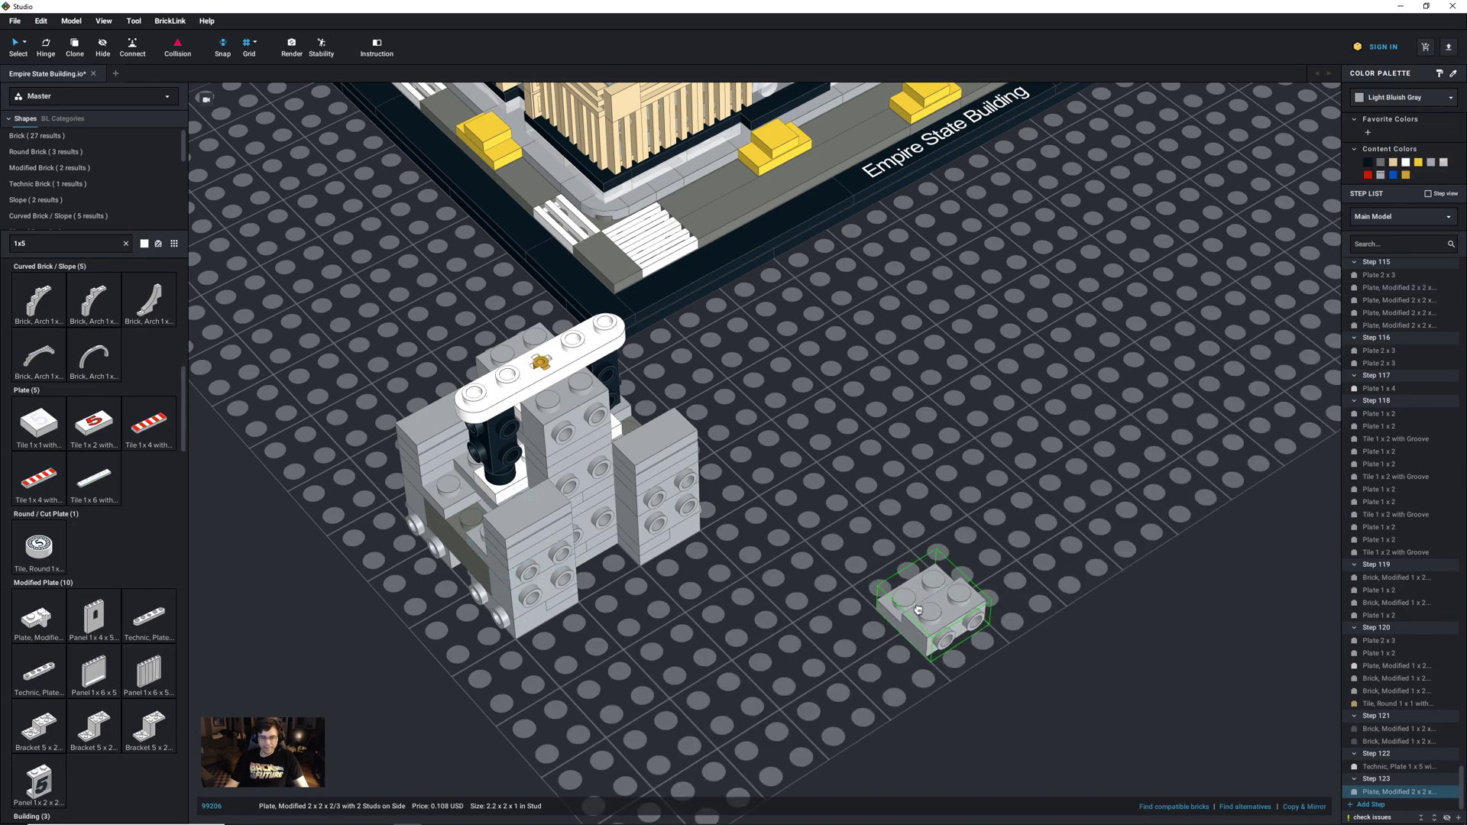
{"action": "left_click", "coordinate": [920, 613]}
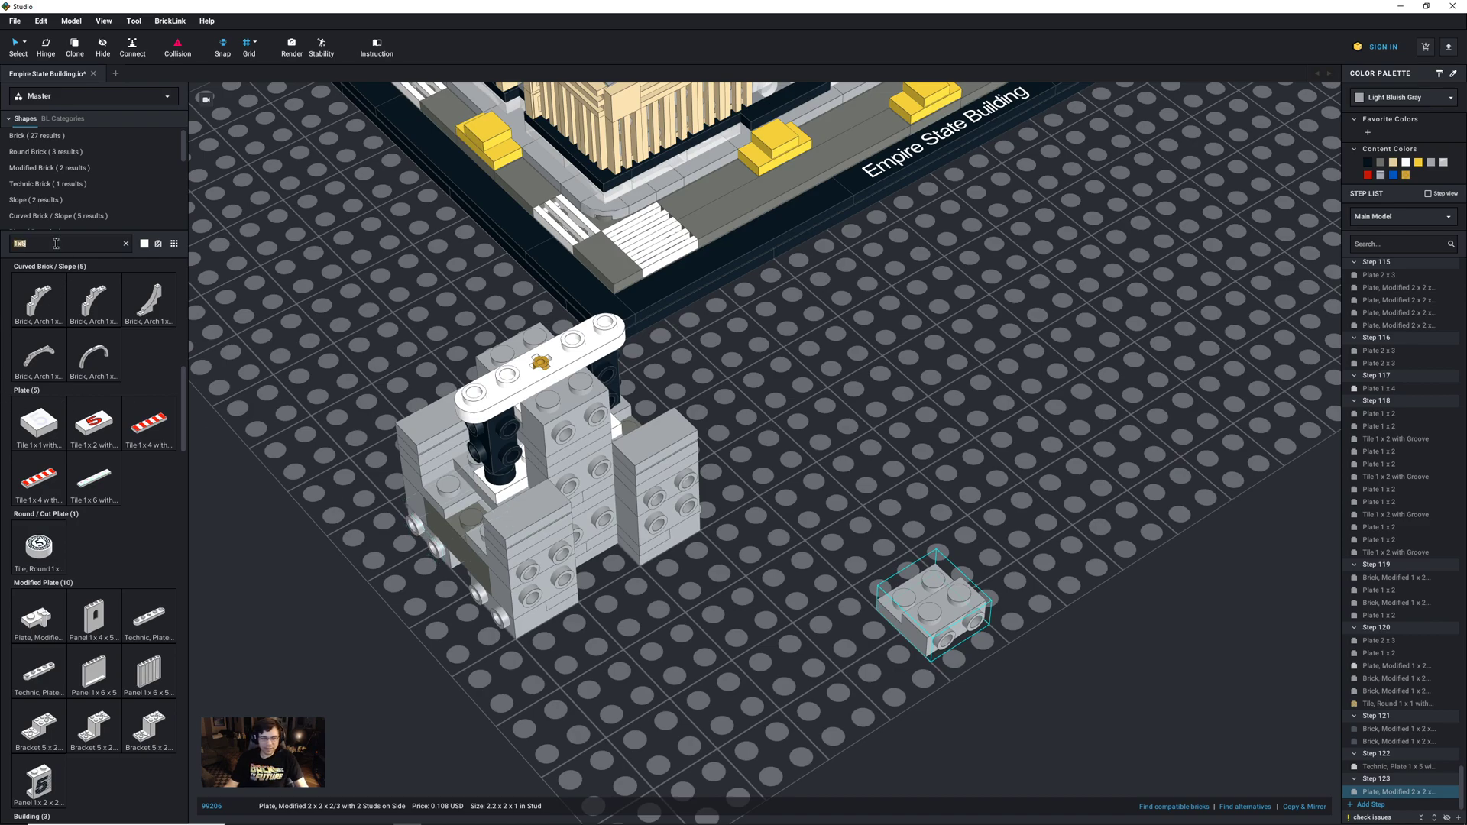
Step: Copy a Plate 1 x 2 onto the rear studs of the loose 2 x 2 modified plate and recolor it White
{"action": "left_click", "coordinate": [537, 539]}
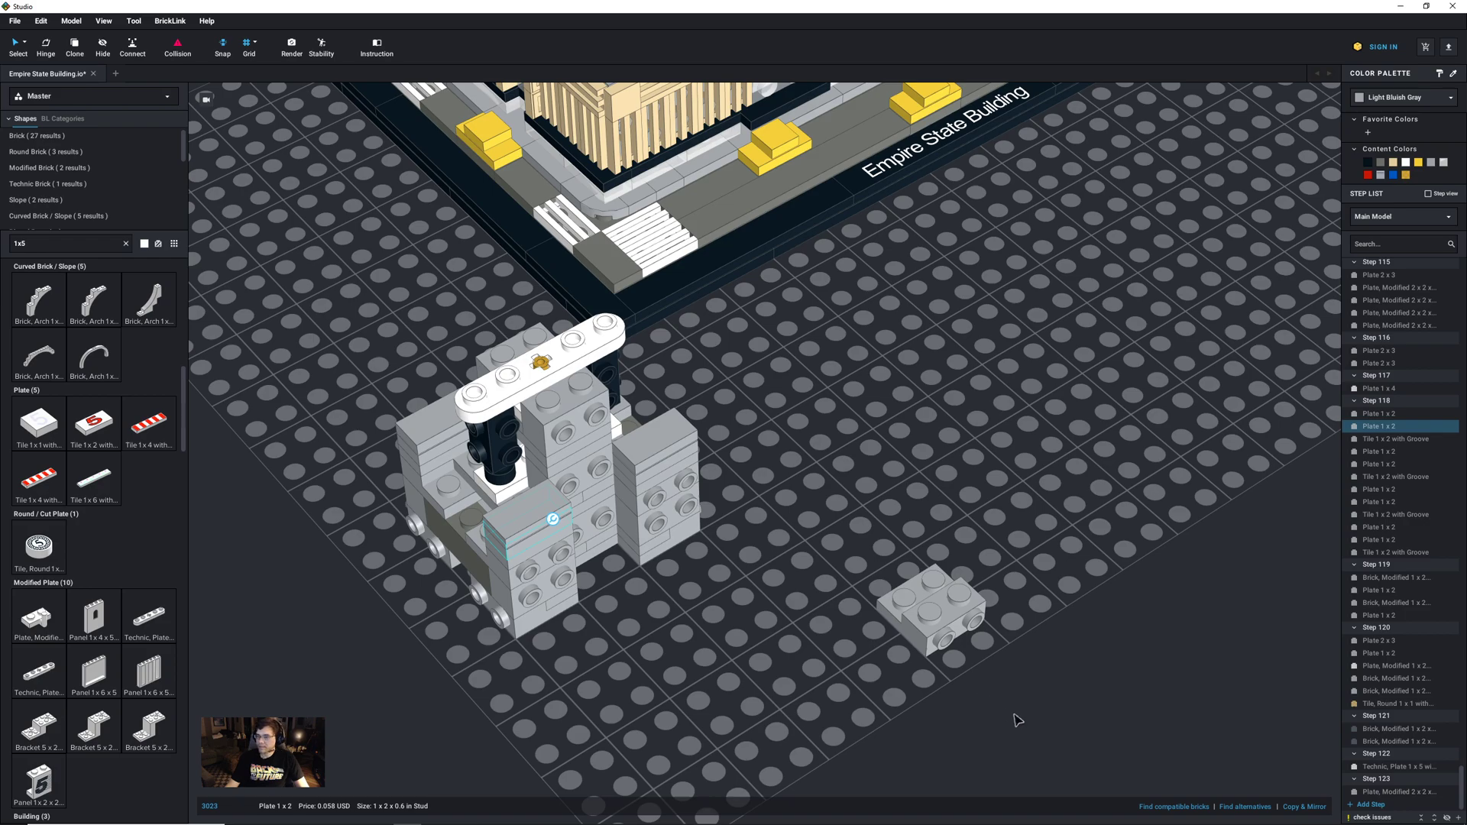
{"action": "key", "text": "ctrl+v"}
{"action": "left_click", "coordinate": [932, 592]}
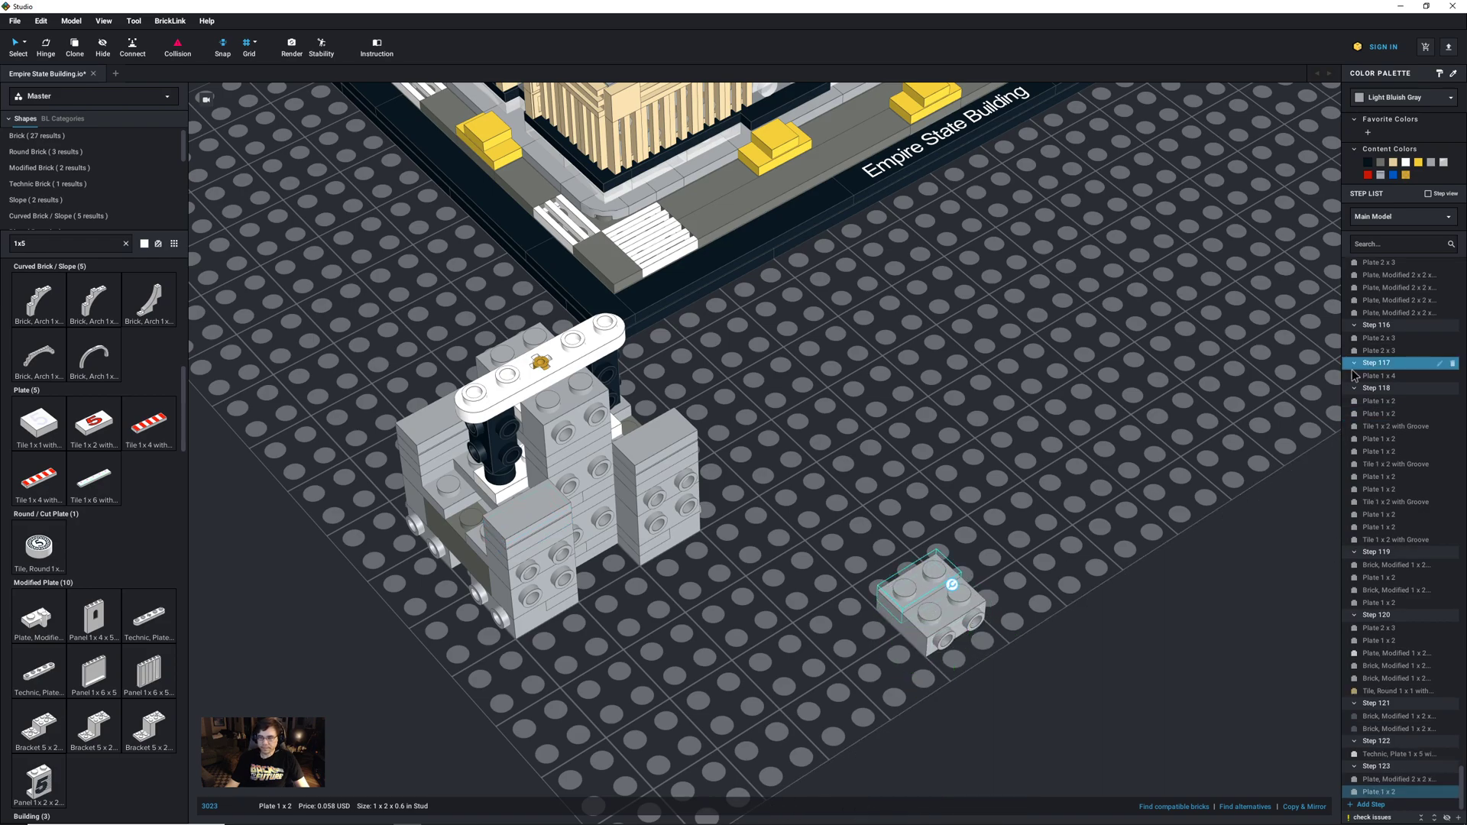
{"action": "left_click", "coordinate": [1406, 163]}
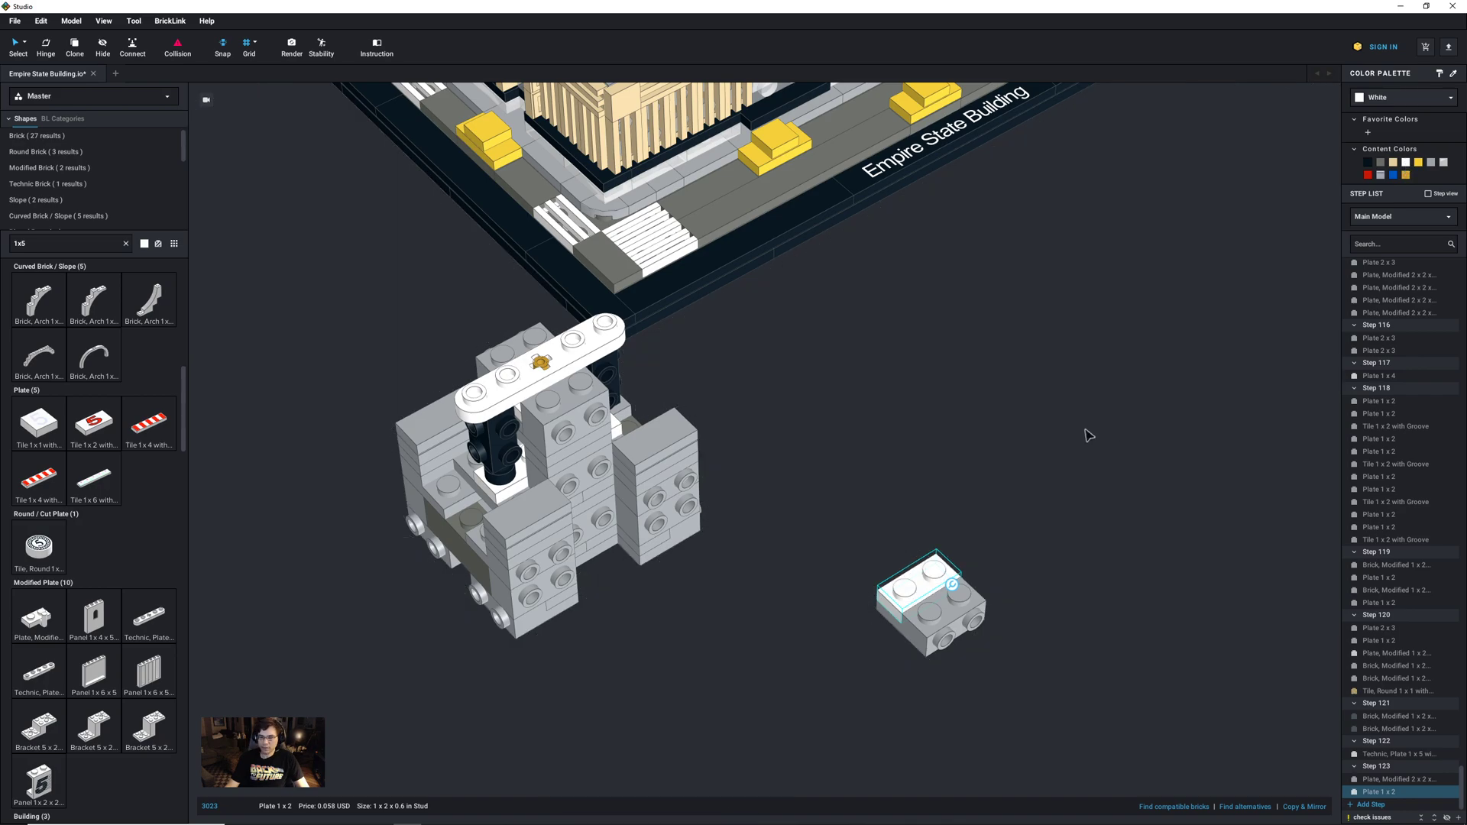
Step: Stack three more Plate 1 x 2 copies on the white plate, coloring the lowest Blue and leaving the upper two Light Bluish Gray
{"action": "key", "text": "ctrl+v"}
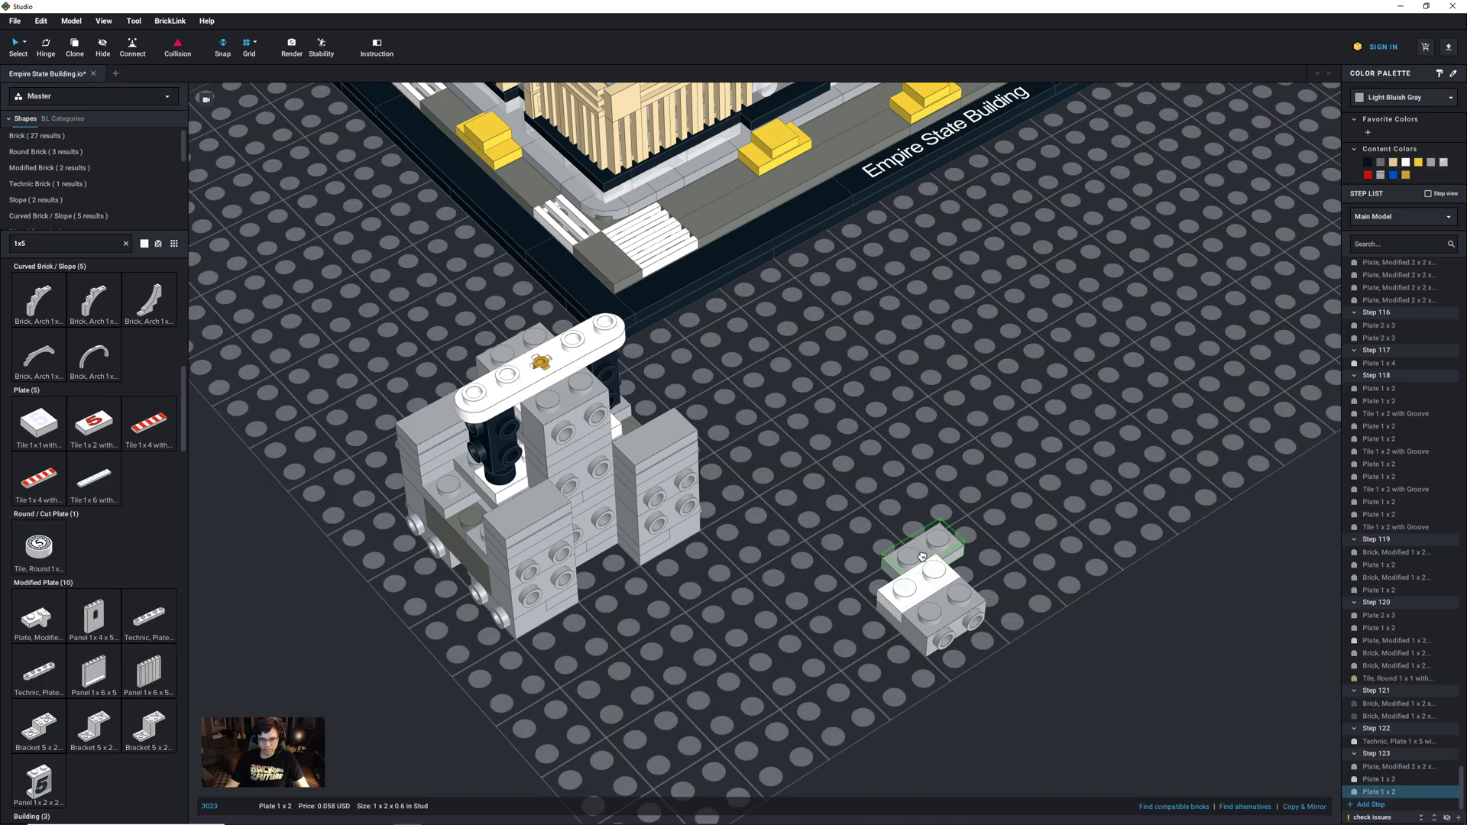
{"action": "left_click", "coordinate": [921, 586]}
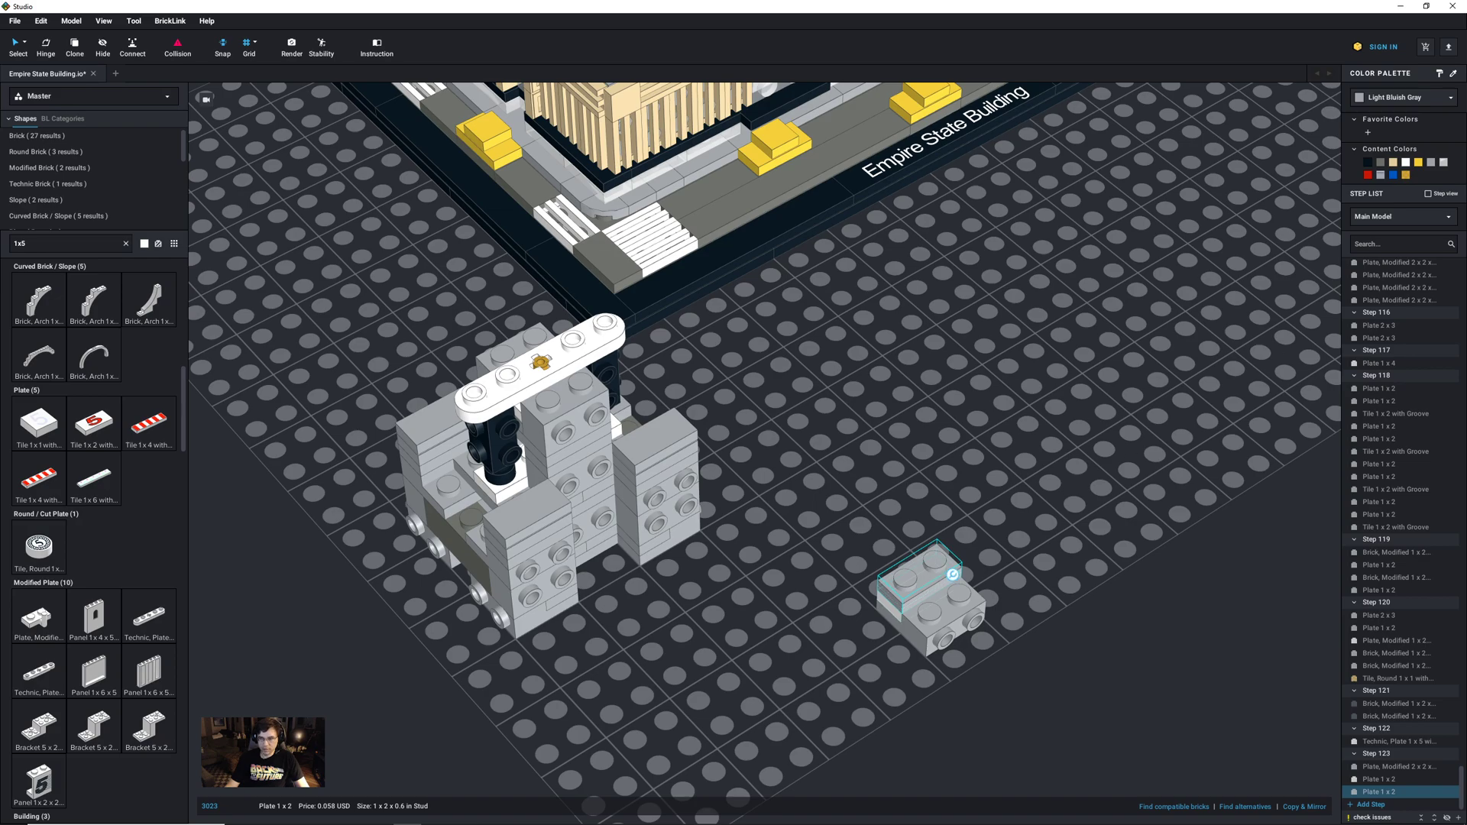
{"action": "left_click", "coordinate": [1393, 176]}
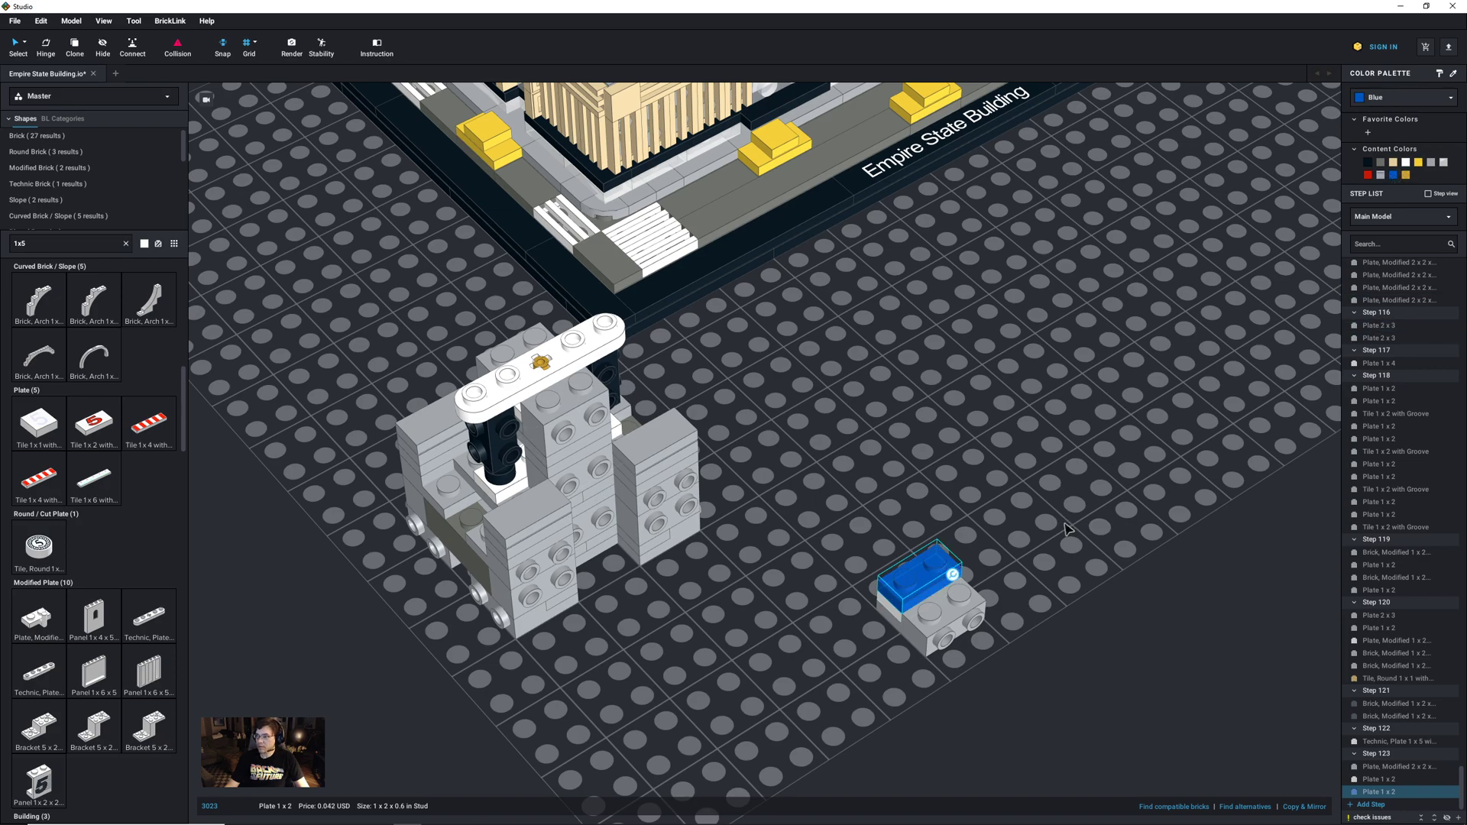
{"action": "key", "text": "ctrl+v"}
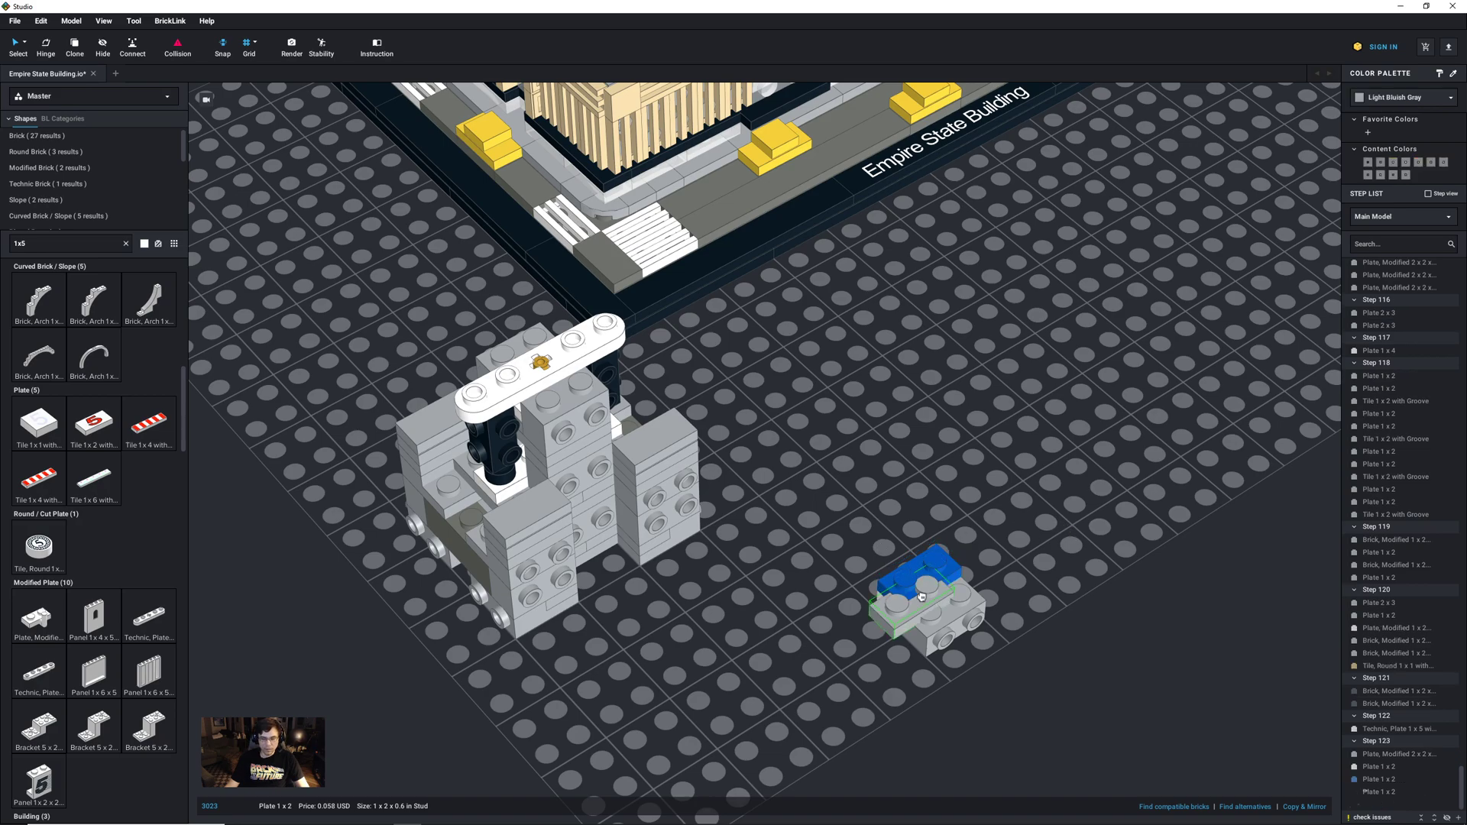
{"action": "left_click", "coordinate": [926, 556]}
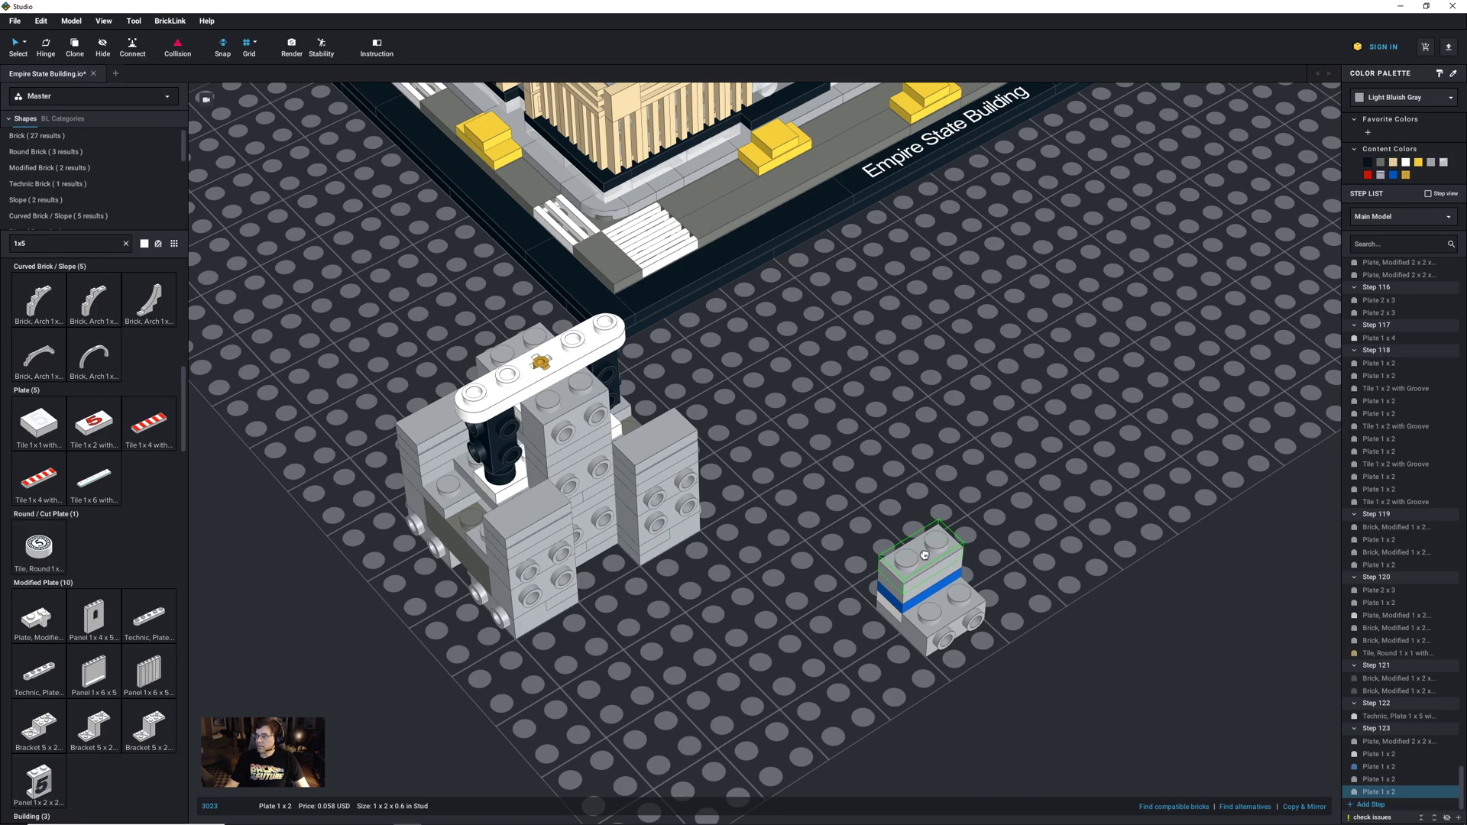
Step: Copy a Brick, Modified 1 x 2 with Studs on 1 Side from the tower onto the front half of the loose assembly
{"action": "left_click", "coordinate": [665, 515]}
{"action": "key", "text": "ctrl+c"}
{"action": "key", "text": "ctrl+v"}
{"action": "left_click", "coordinate": [967, 634]}
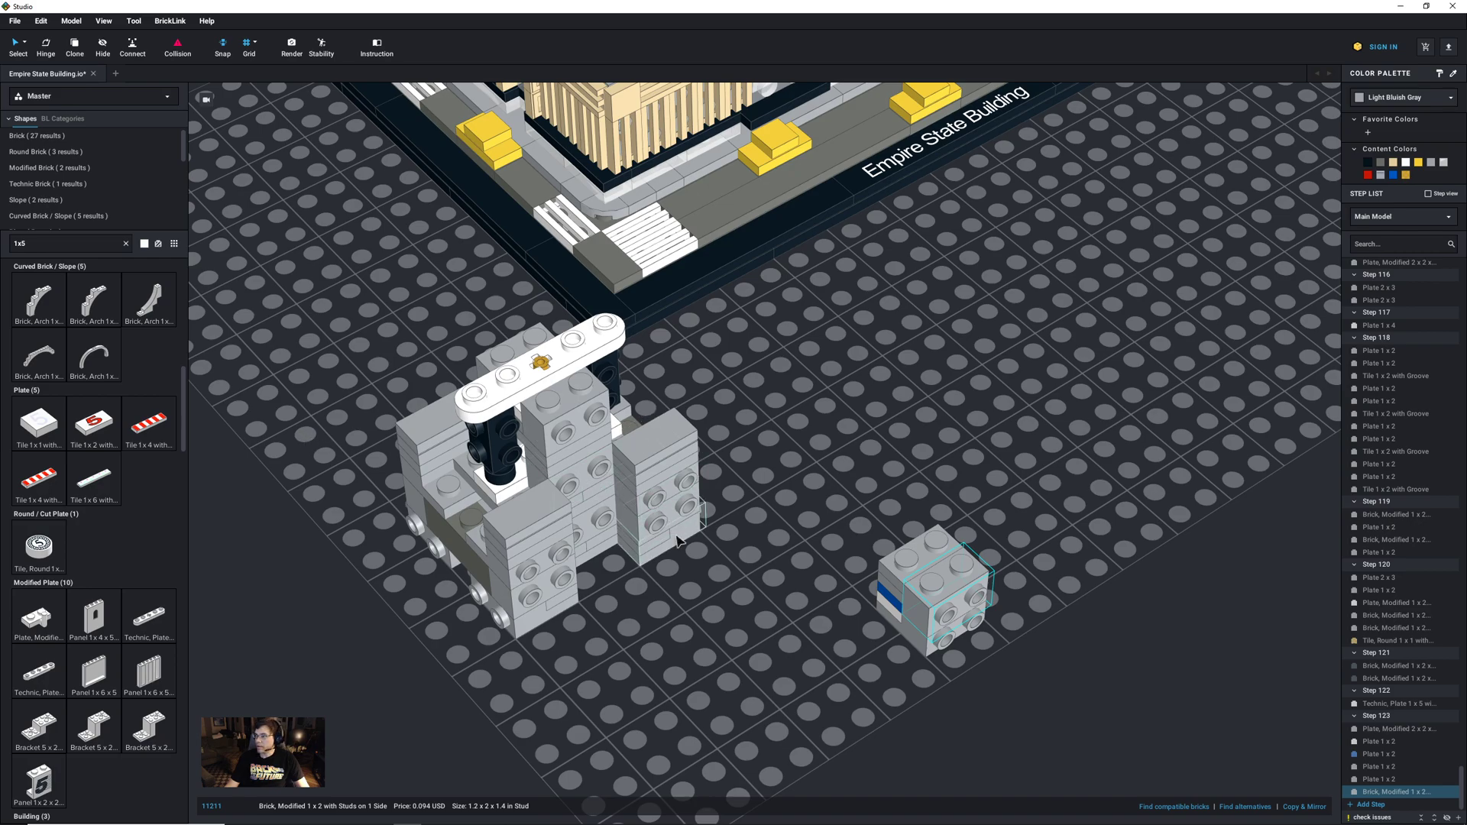
Step: Copy a tan 1 x 2 grille tile from the main building, lay it flat, and place two side by side on the loose assembly
{"action": "left_click", "coordinate": [634, 162]}
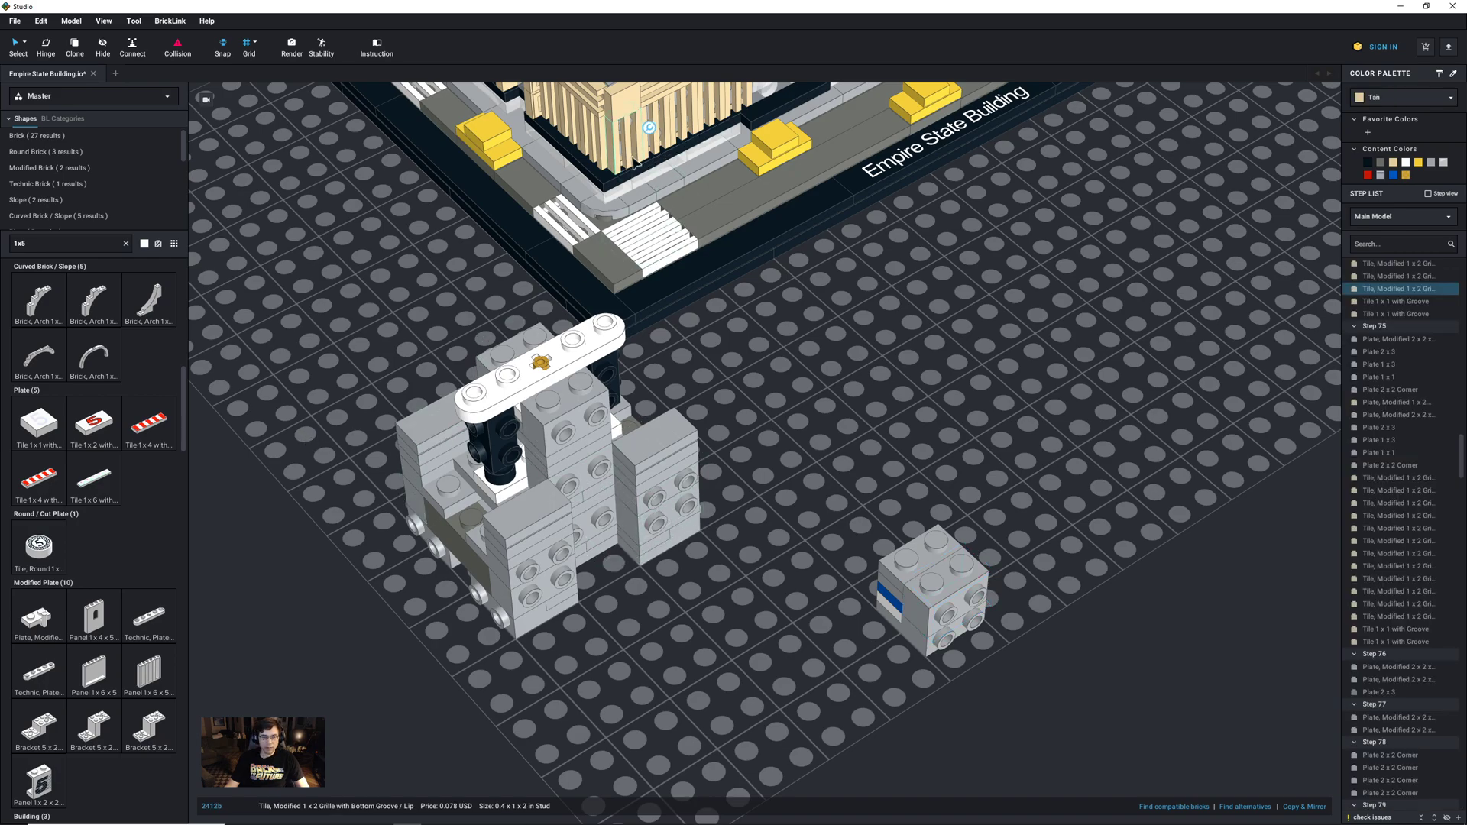
{"action": "key", "text": "ctrl+v"}
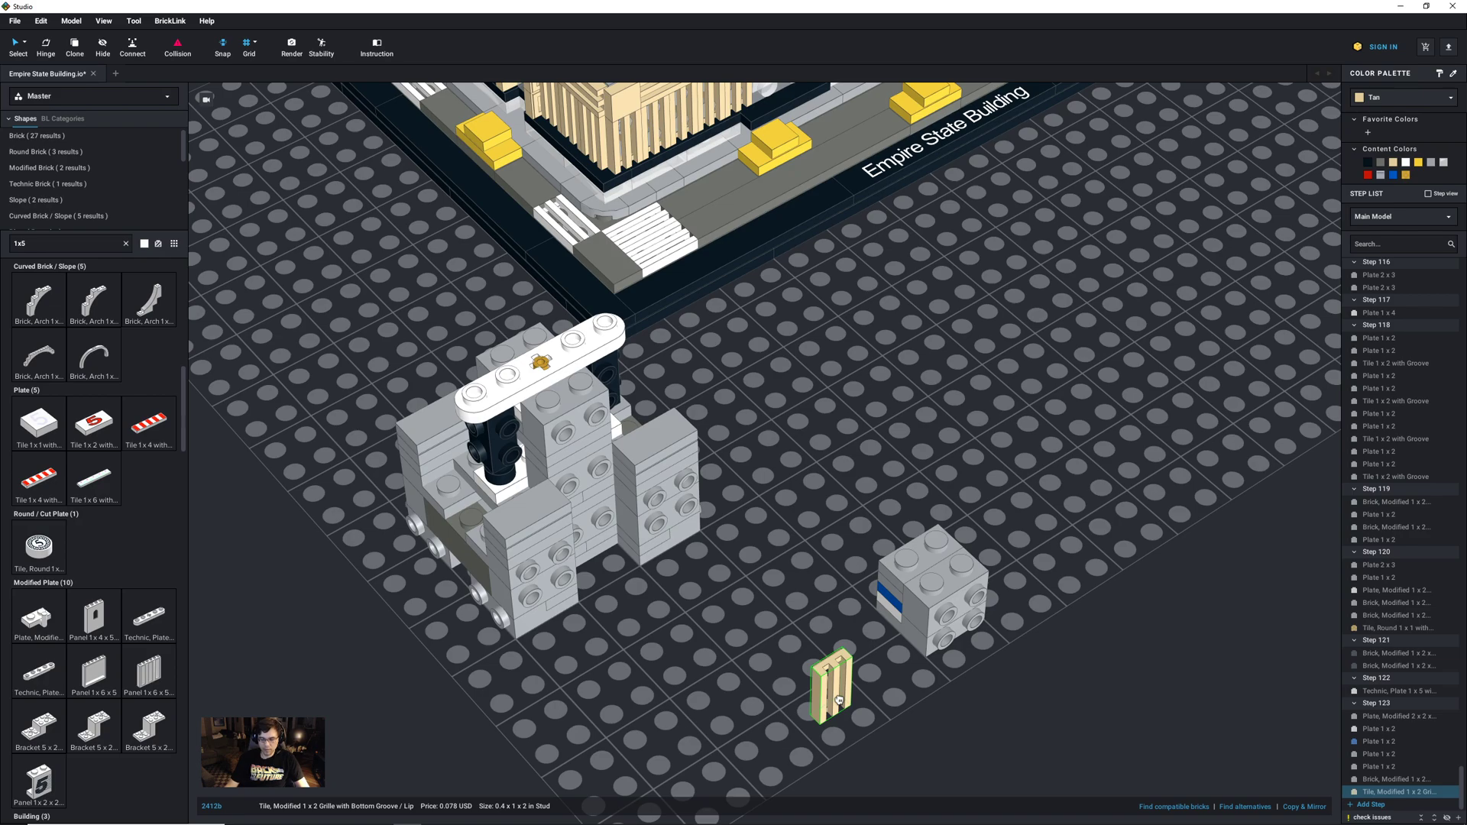
{"action": "key", "text": "Up"}
{"action": "left_click", "coordinate": [926, 574]}
{"action": "key", "text": "ctrl+v"}
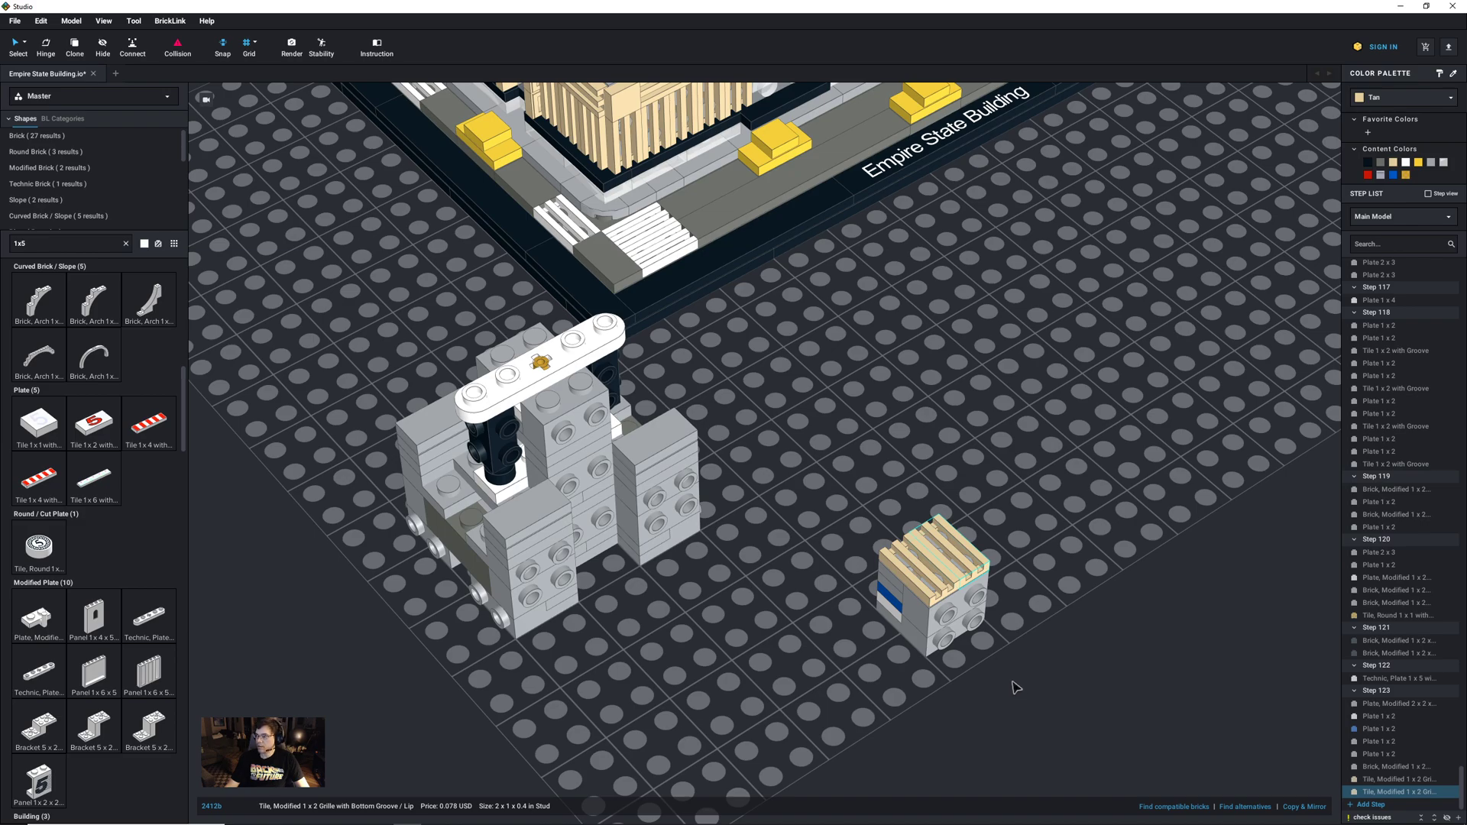
Step: Select the whole eight-part assembly, rotate it so the grilles face outward, and attach it to the near corner stack beside the core
{"action": "left_click_drag", "start_coordinate": [1014, 682], "coordinate": [878, 547]}
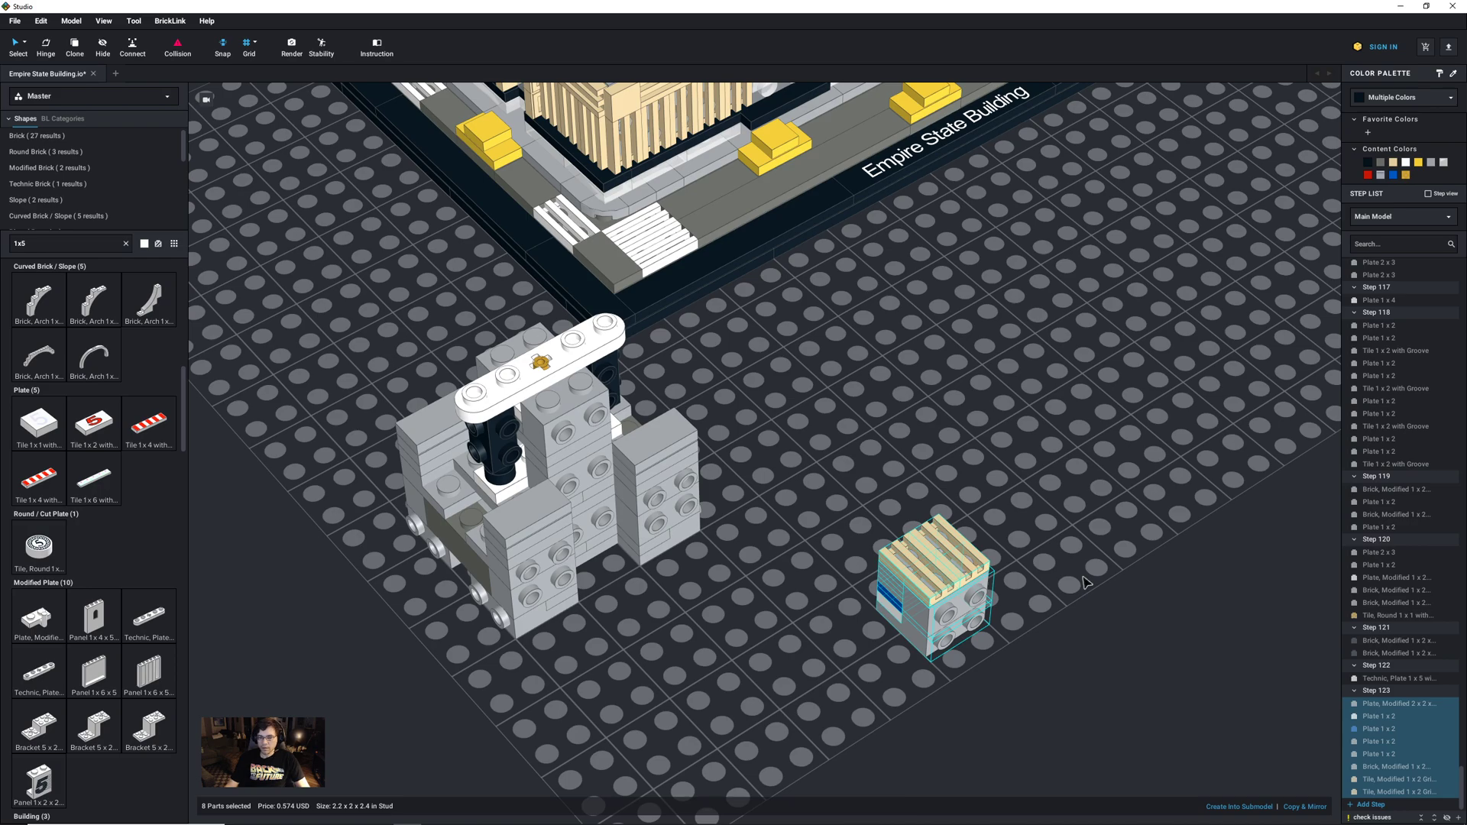
{"action": "key", "text": "Up"}
{"action": "key", "text": "Left"}
{"action": "key", "text": "Down"}
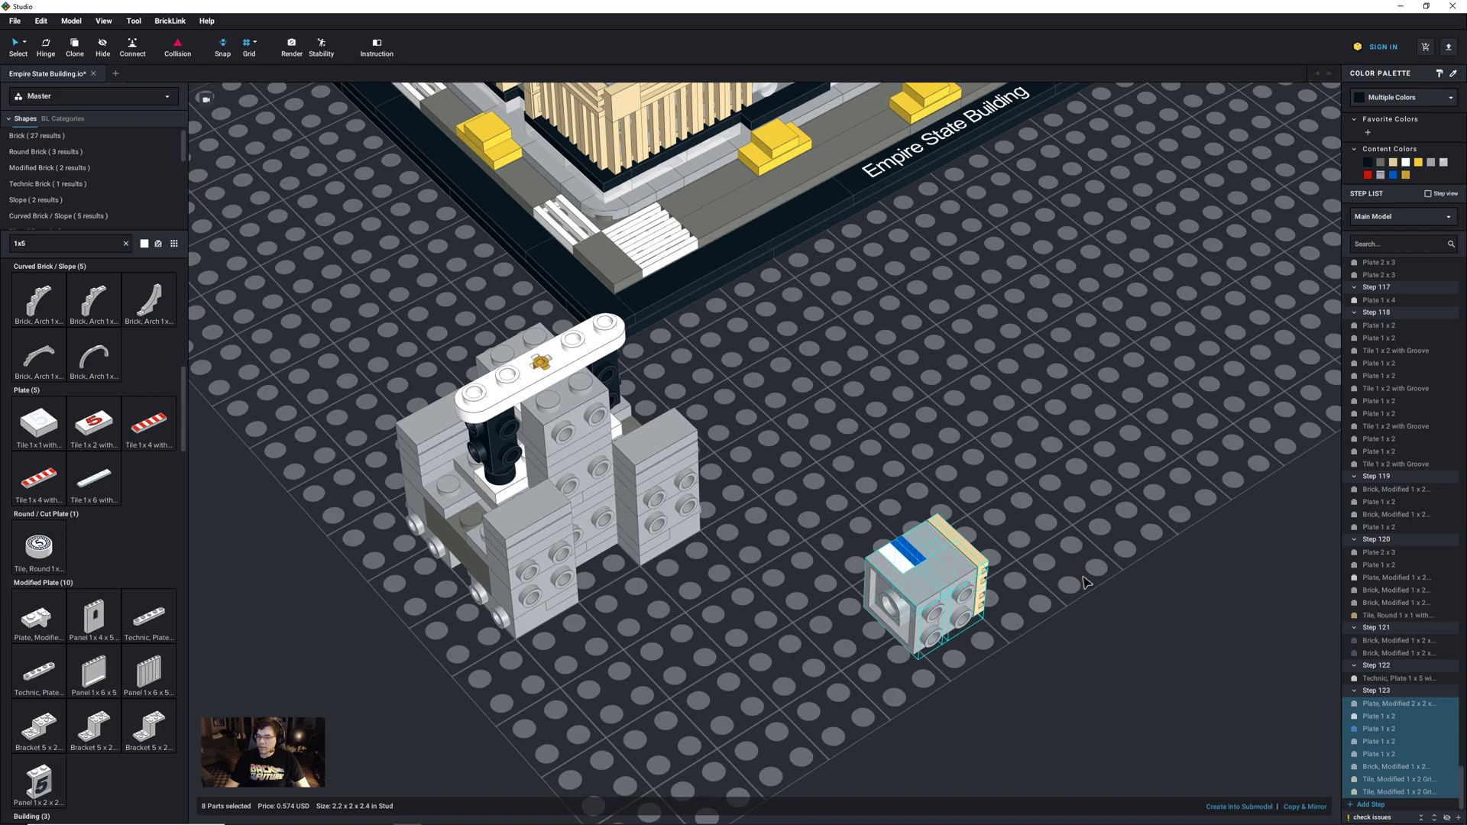
{"action": "key", "text": "Left"}
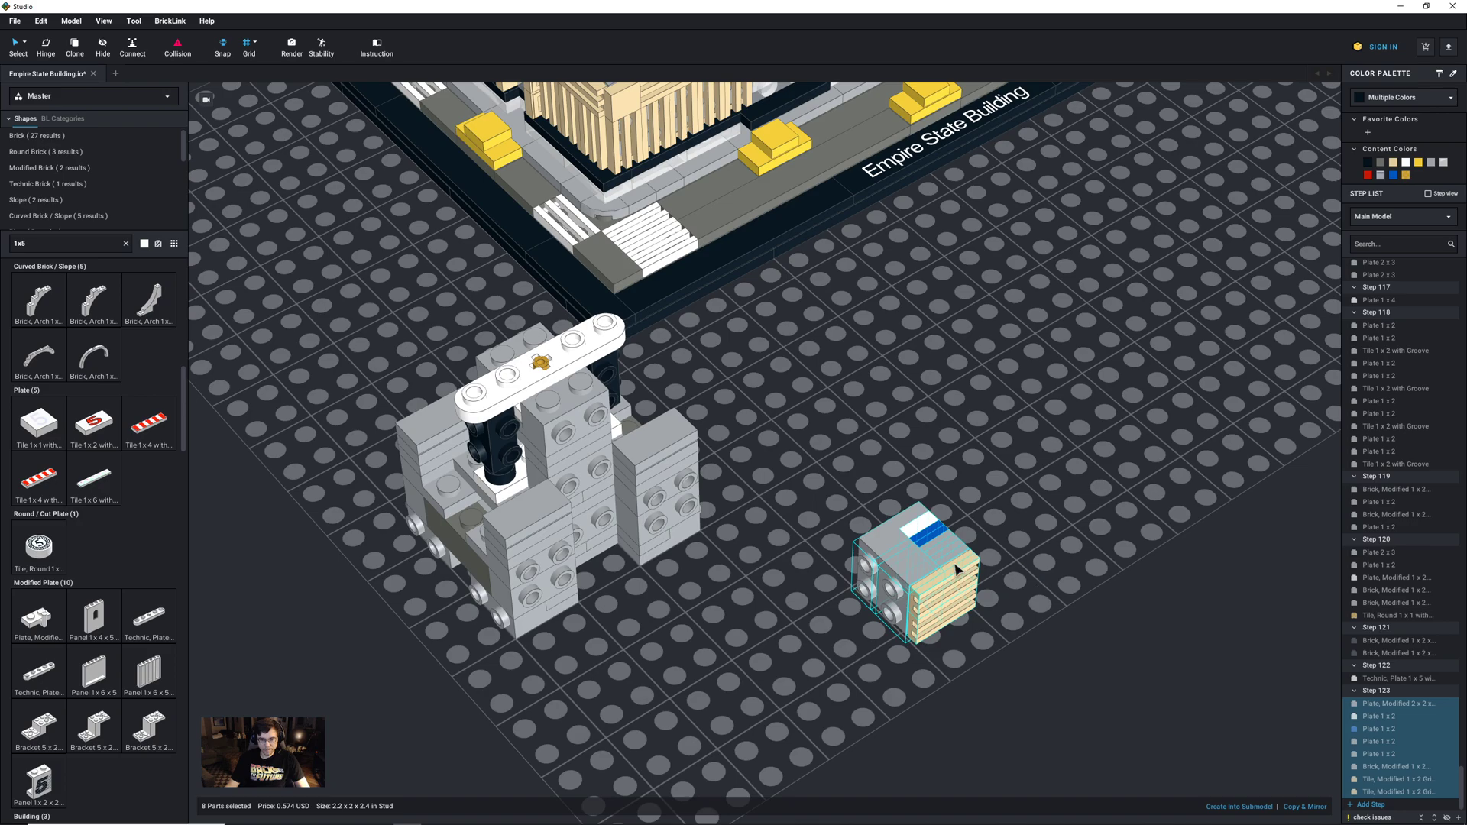
{"action": "left_click_drag", "start_coordinate": [947, 570], "coordinate": [624, 527]}
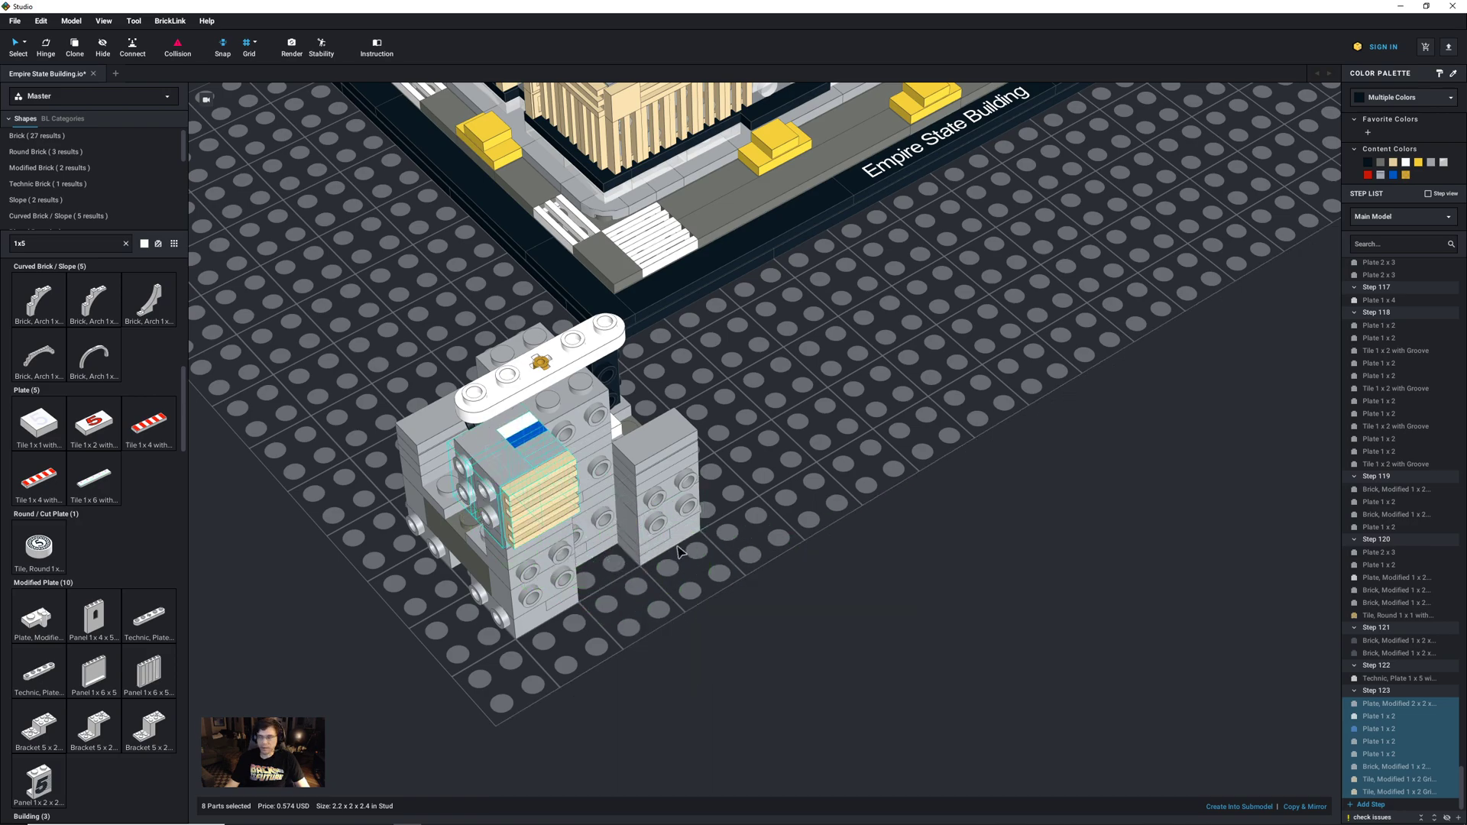
Step: Select the two tan grille tiles on the attached assembly and rotate them so their slats run vertically
{"action": "left_click", "coordinate": [546, 512]}
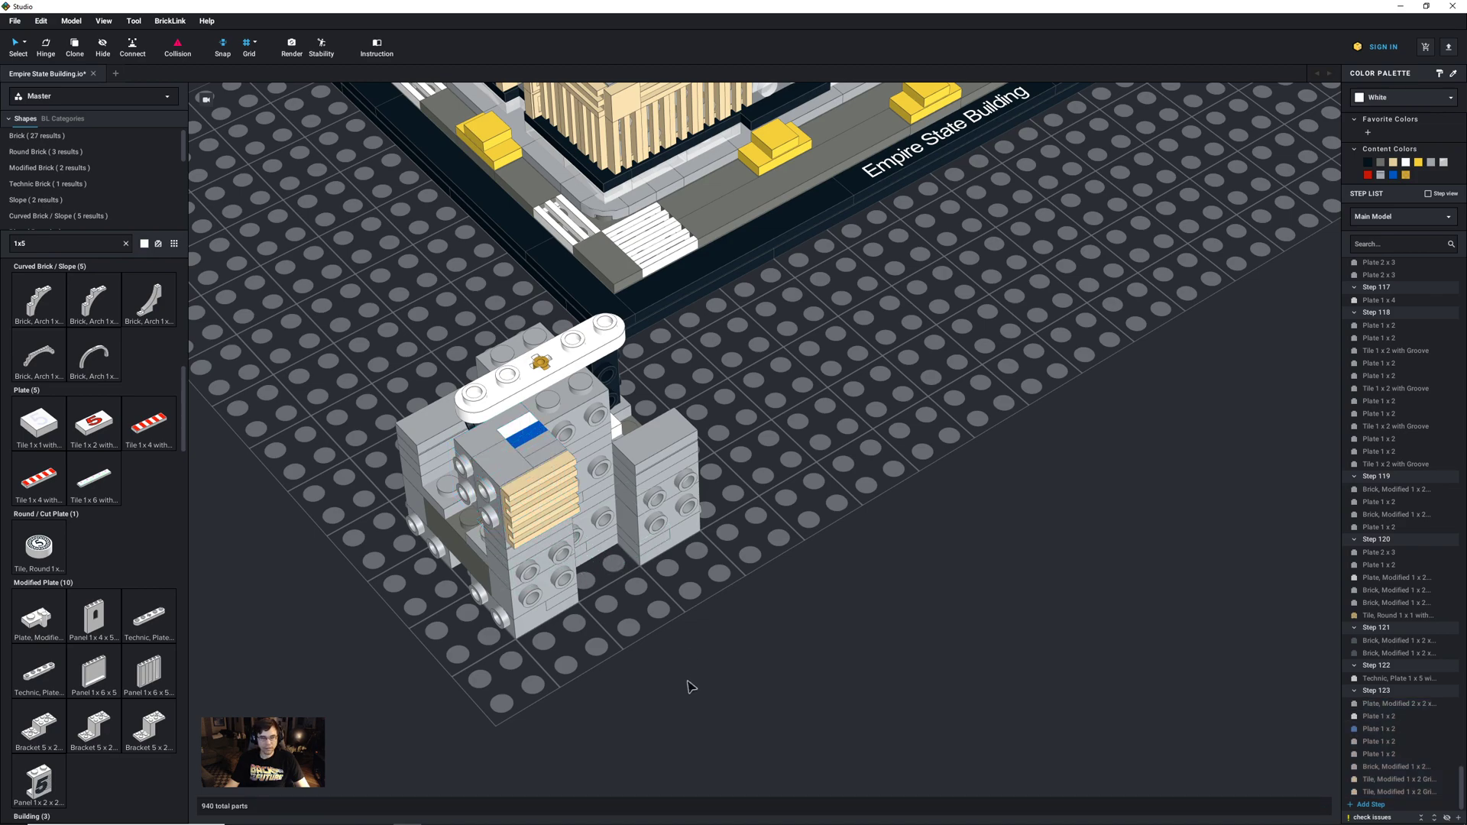
{"action": "left_click", "coordinate": [563, 511], "text": "ctrl"}
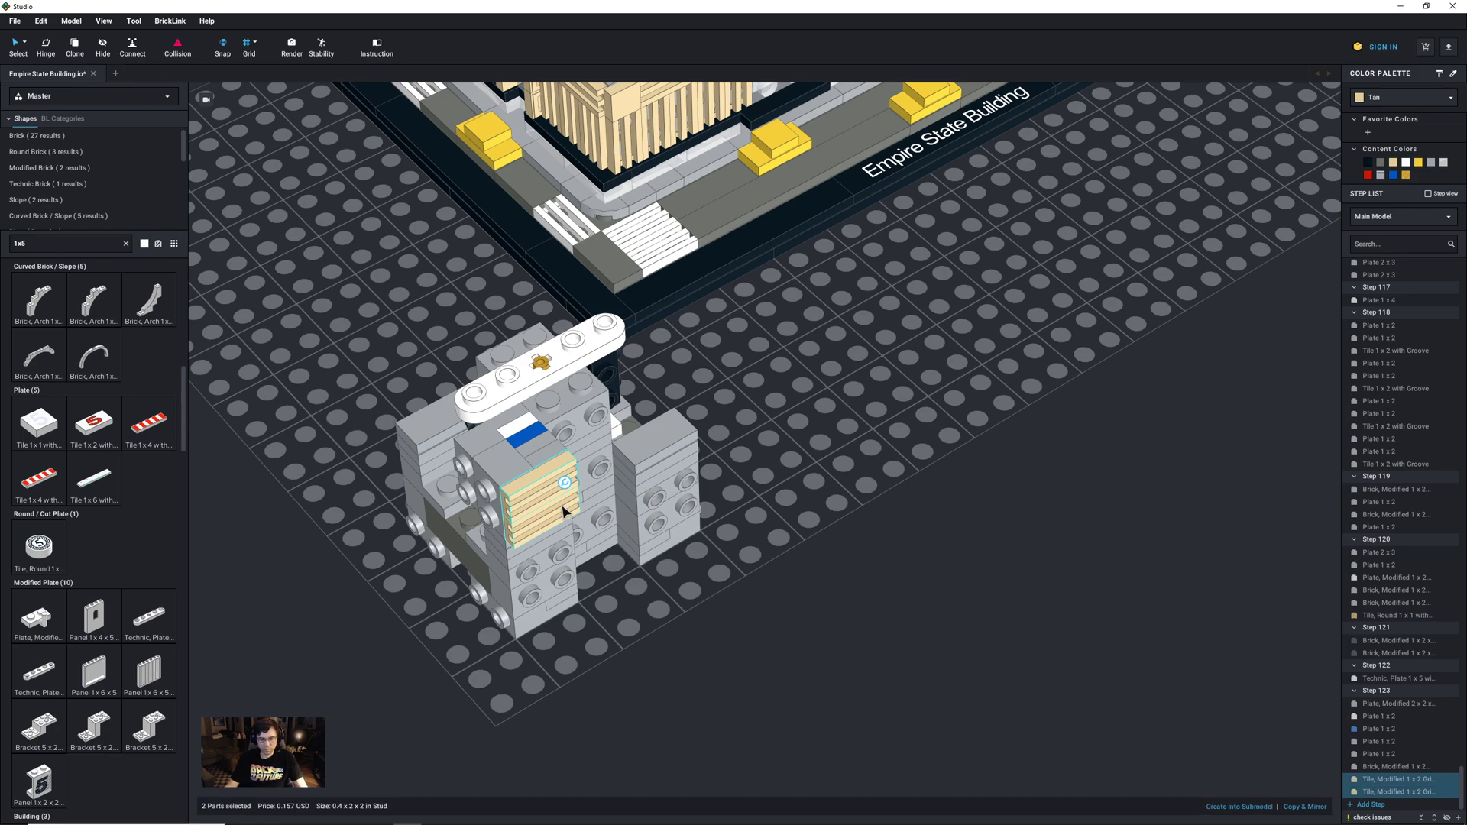
{"action": "key", "text": "Down"}
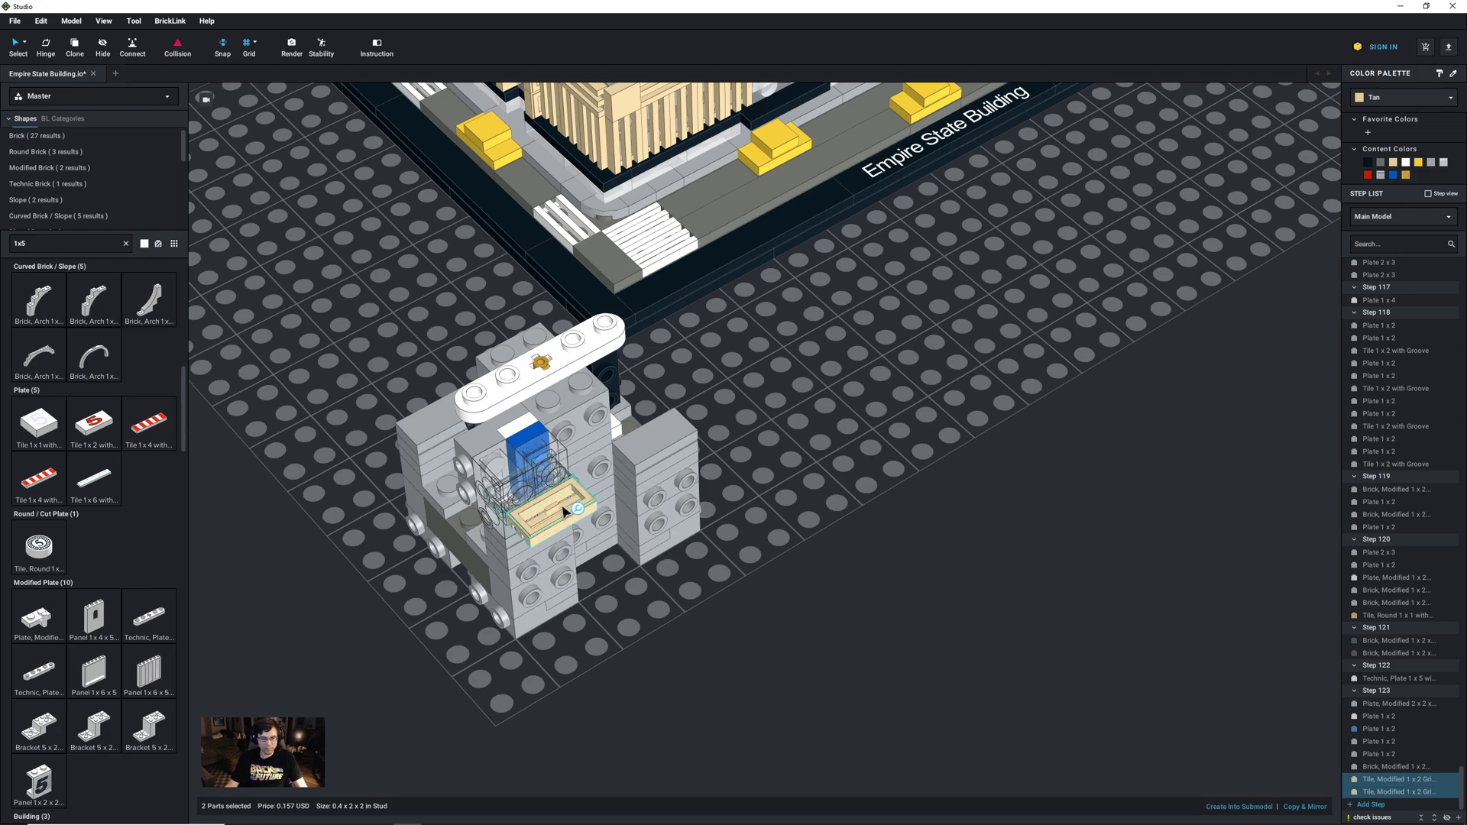
{"action": "key", "text": "Right"}
{"action": "key", "text": "Up"}
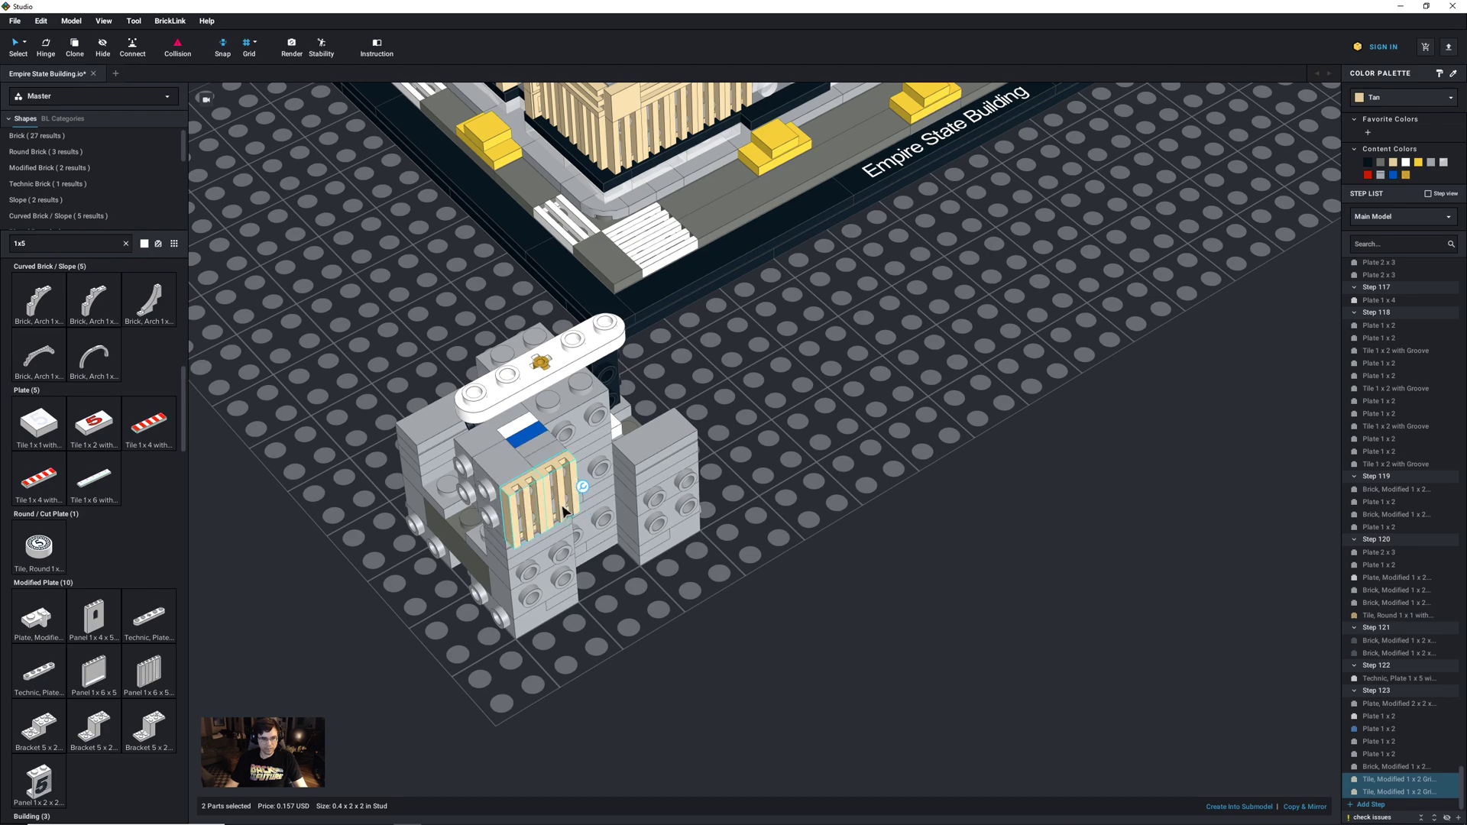
{"action": "scroll", "coordinate": [563, 511], "scroll_direction": "down", "scroll_amount": 1}
{"action": "left_click", "coordinate": [662, 671]}
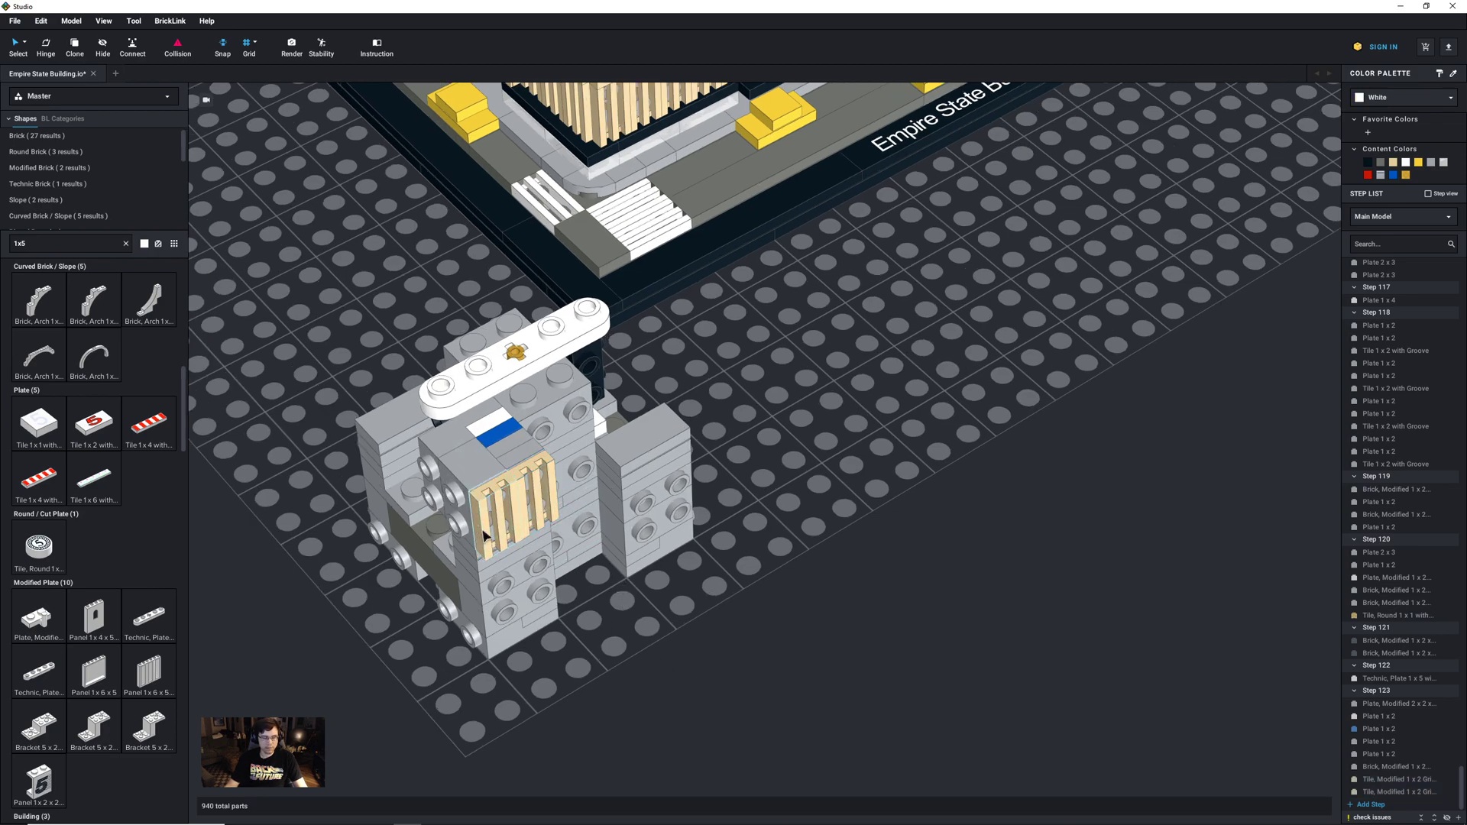
Step: Duplicate the eight-part grille-faced assembly from Step 123 and attach the copy to the other corner stack on the same side, grilles facing outward
{"action": "left_click", "coordinate": [1383, 692]}
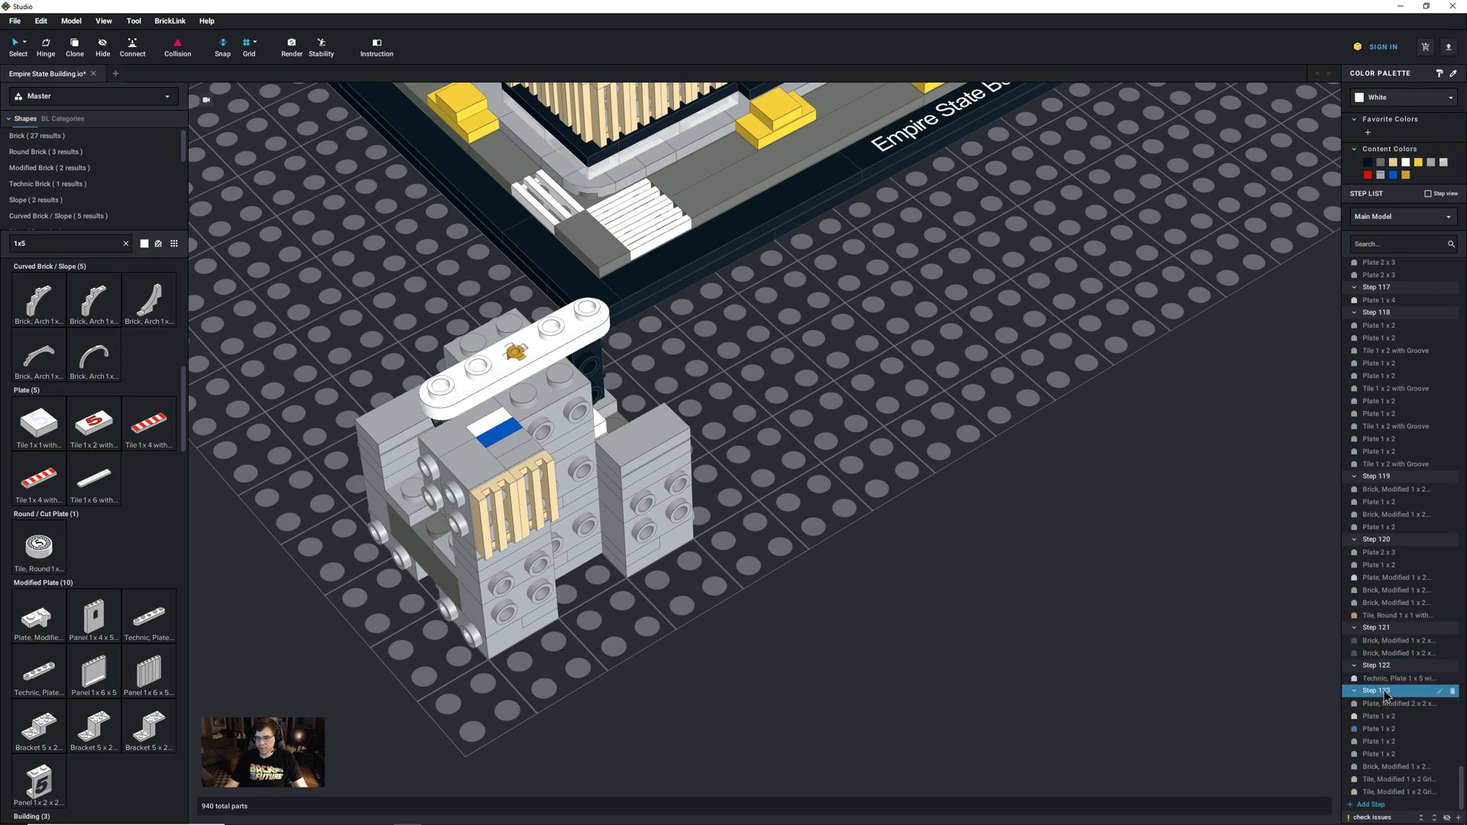
{"action": "left_click", "coordinate": [1389, 792]}
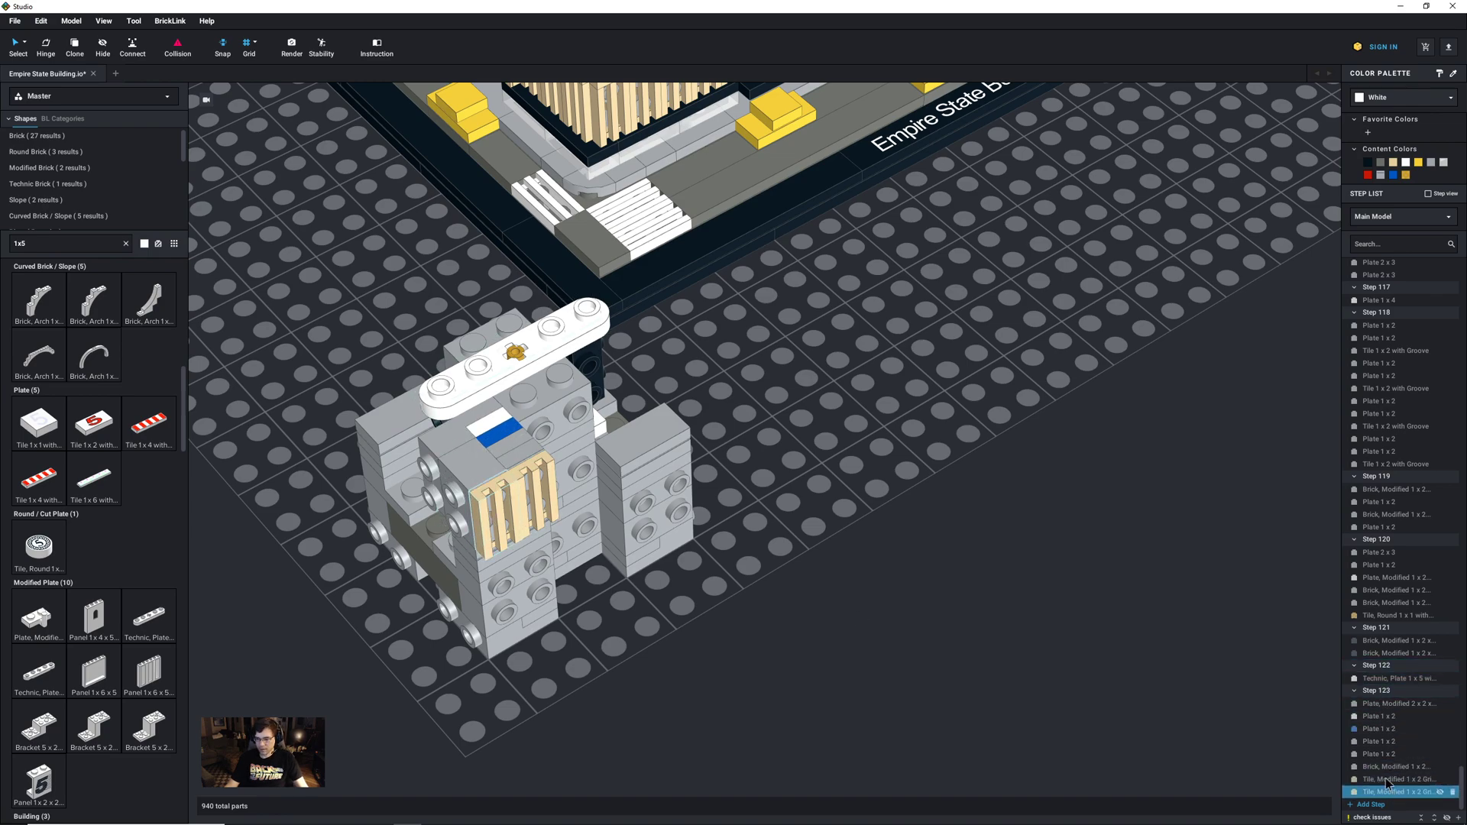
{"action": "left_click", "coordinate": [1381, 707], "text": "shift"}
{"action": "left_click_drag", "start_coordinate": [480, 463], "coordinate": [966, 593]}
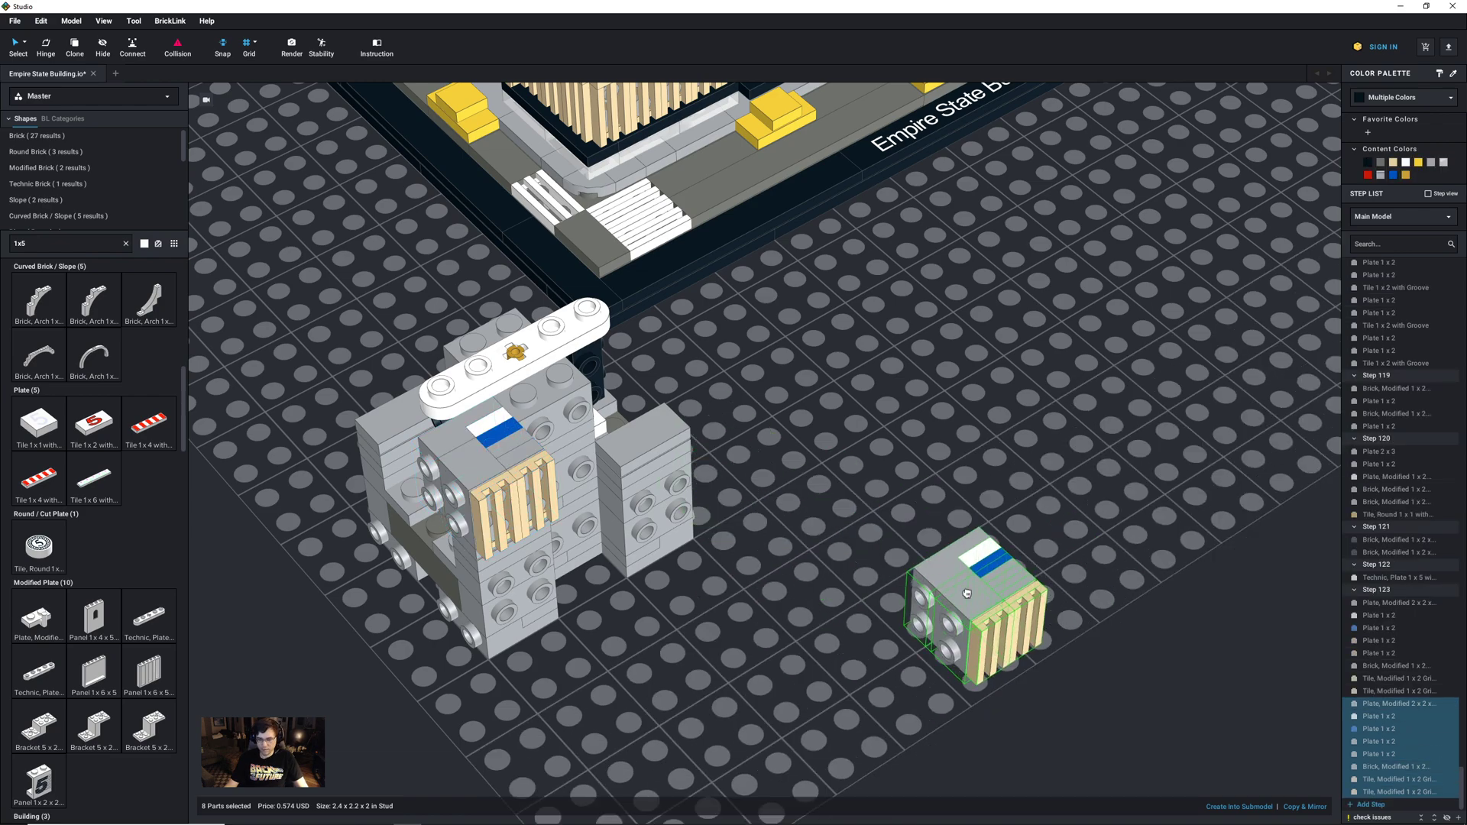
{"action": "key", "text": "Right"}
{"action": "key", "text": "Up"}
{"action": "key", "text": "Up"}
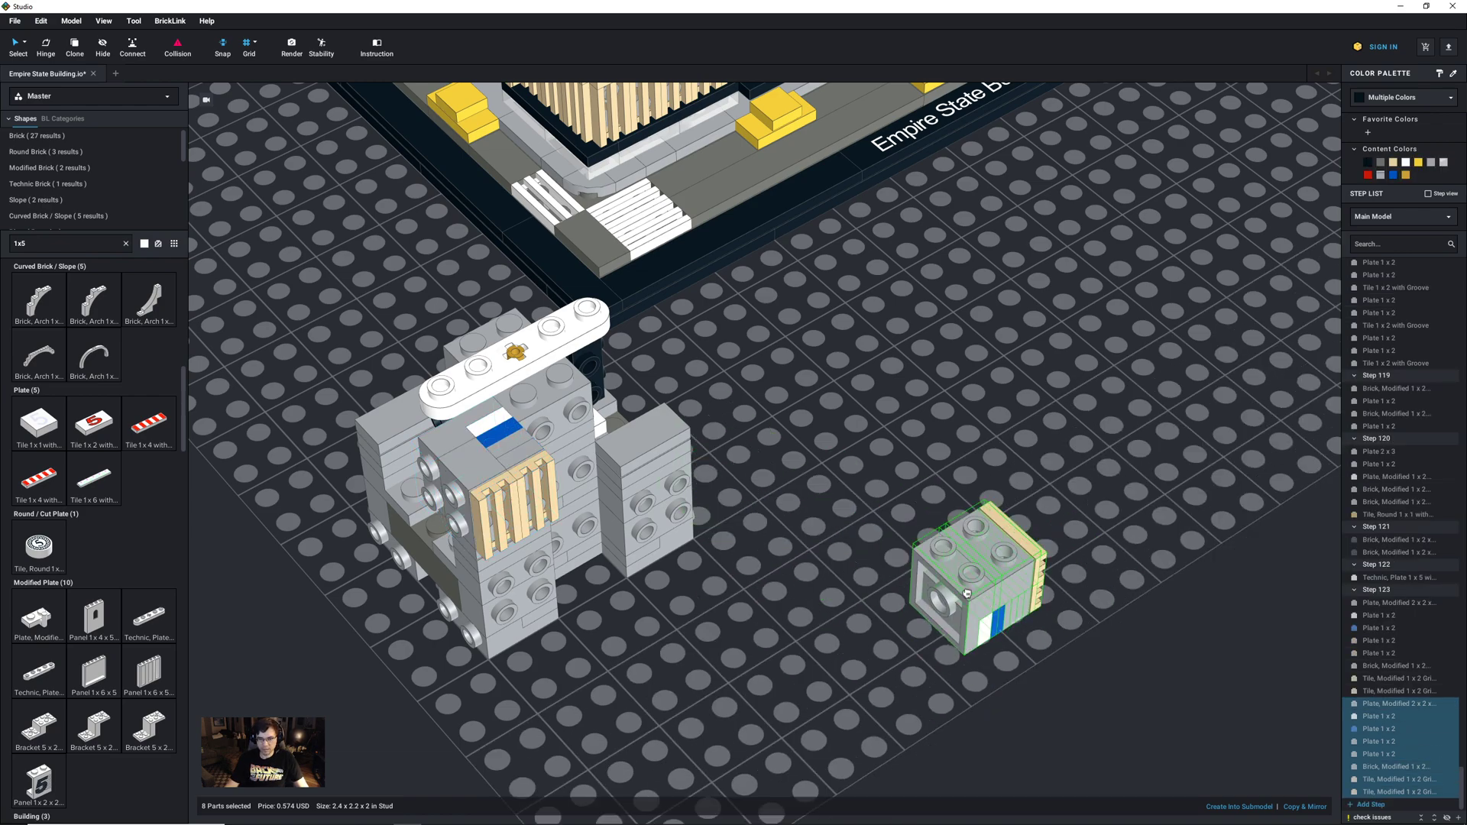
{"action": "key", "text": "Left"}
{"action": "left_click_drag", "start_coordinate": [967, 593], "coordinate": [633, 377]}
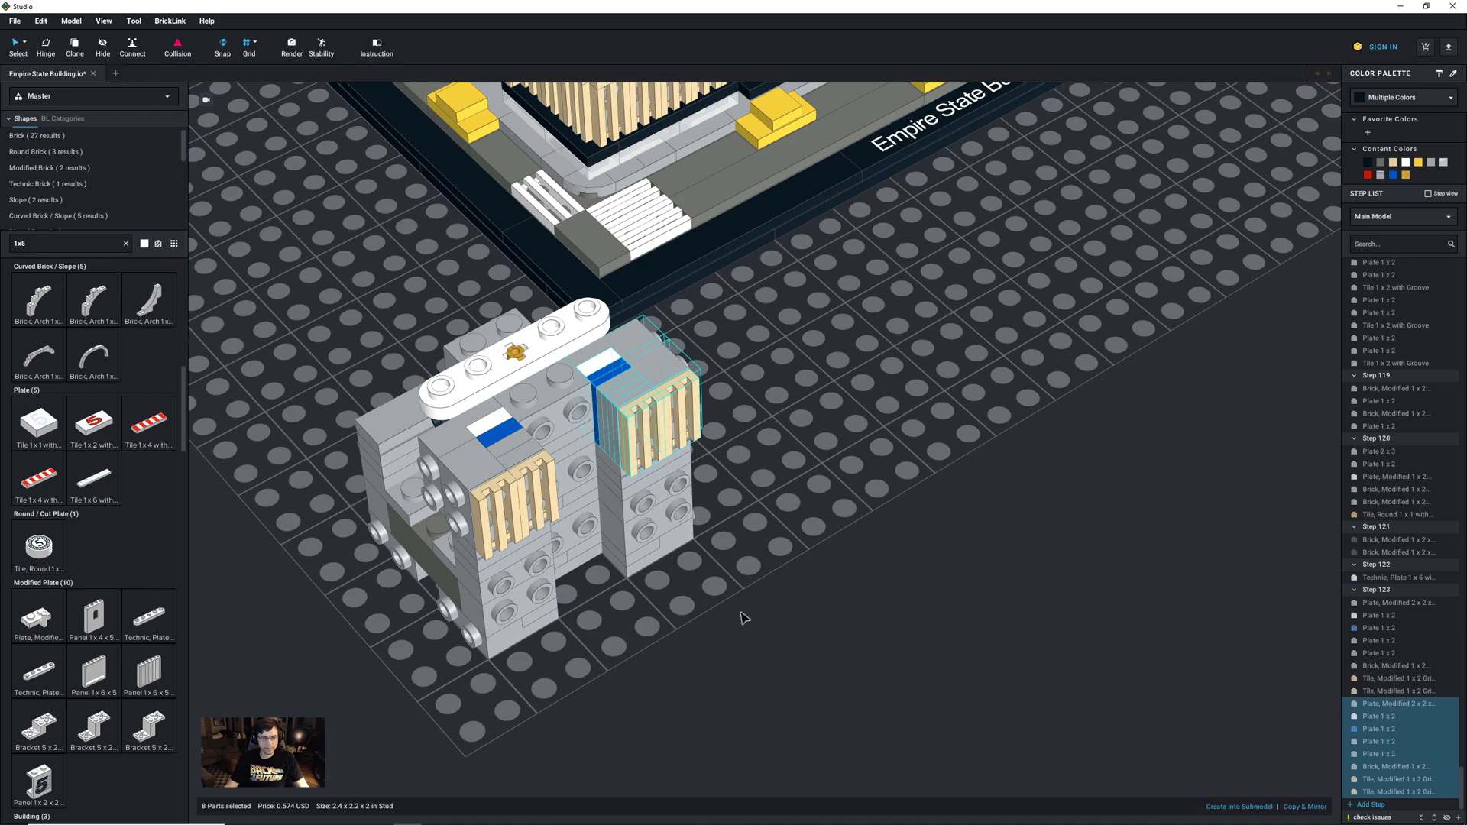
Step: Paste another copy of the grille-faced assembly and attach it to a bare corner stack on the opposite side of the tower section
{"action": "key", "text": "ctrl+v"}
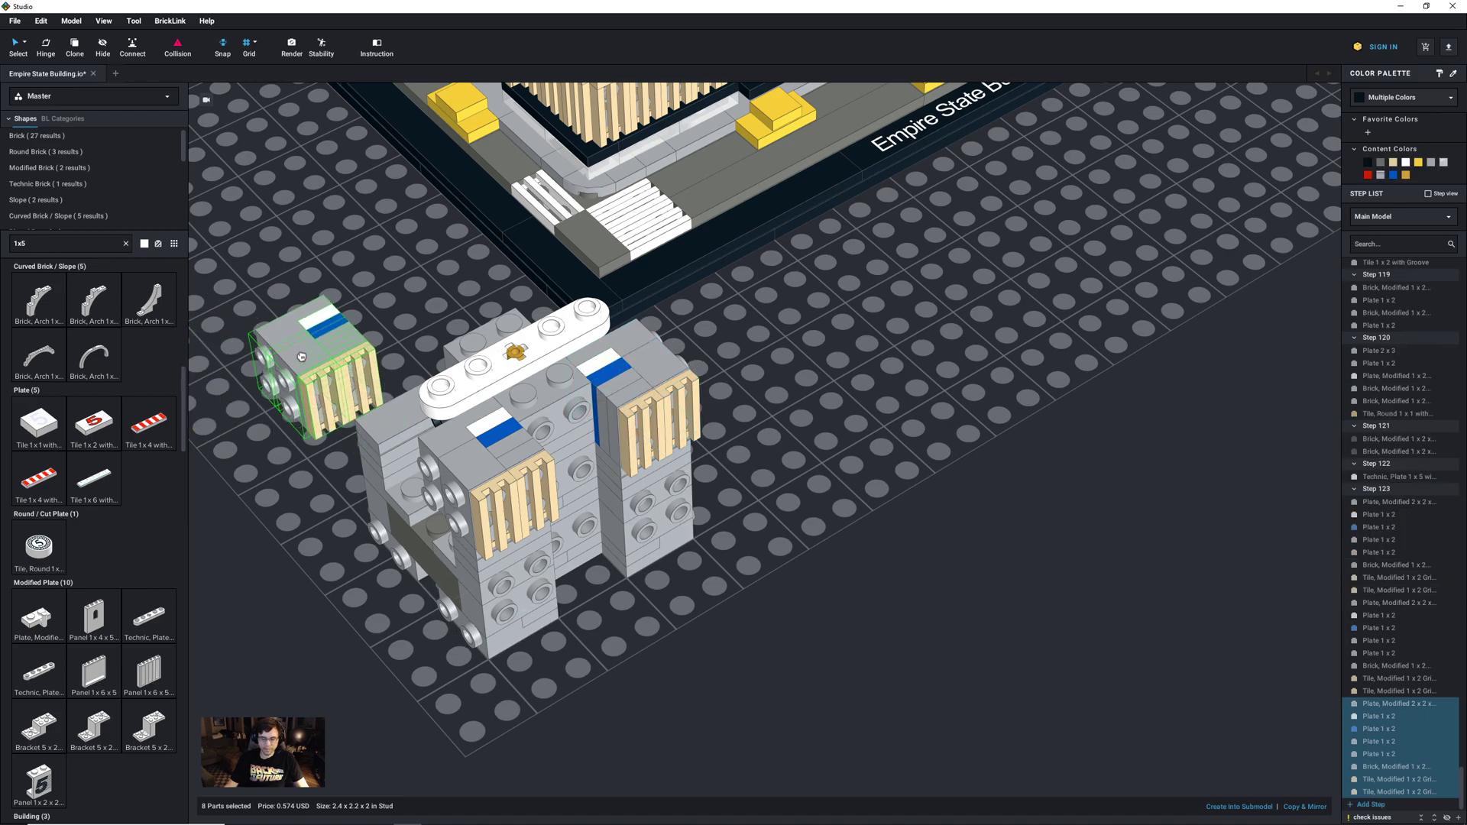
{"action": "key", "text": "Up"}
{"action": "right_click_drag", "start_coordinate": [308, 408], "coordinate": [439, 441]}
{"action": "middle_click_drag", "start_coordinate": [441, 440], "coordinate": [367, 376]}
{"action": "left_click_drag", "start_coordinate": [887, 598], "coordinate": [707, 566]}
{"action": "right_click_drag", "start_coordinate": [707, 566], "coordinate": [730, 548]}
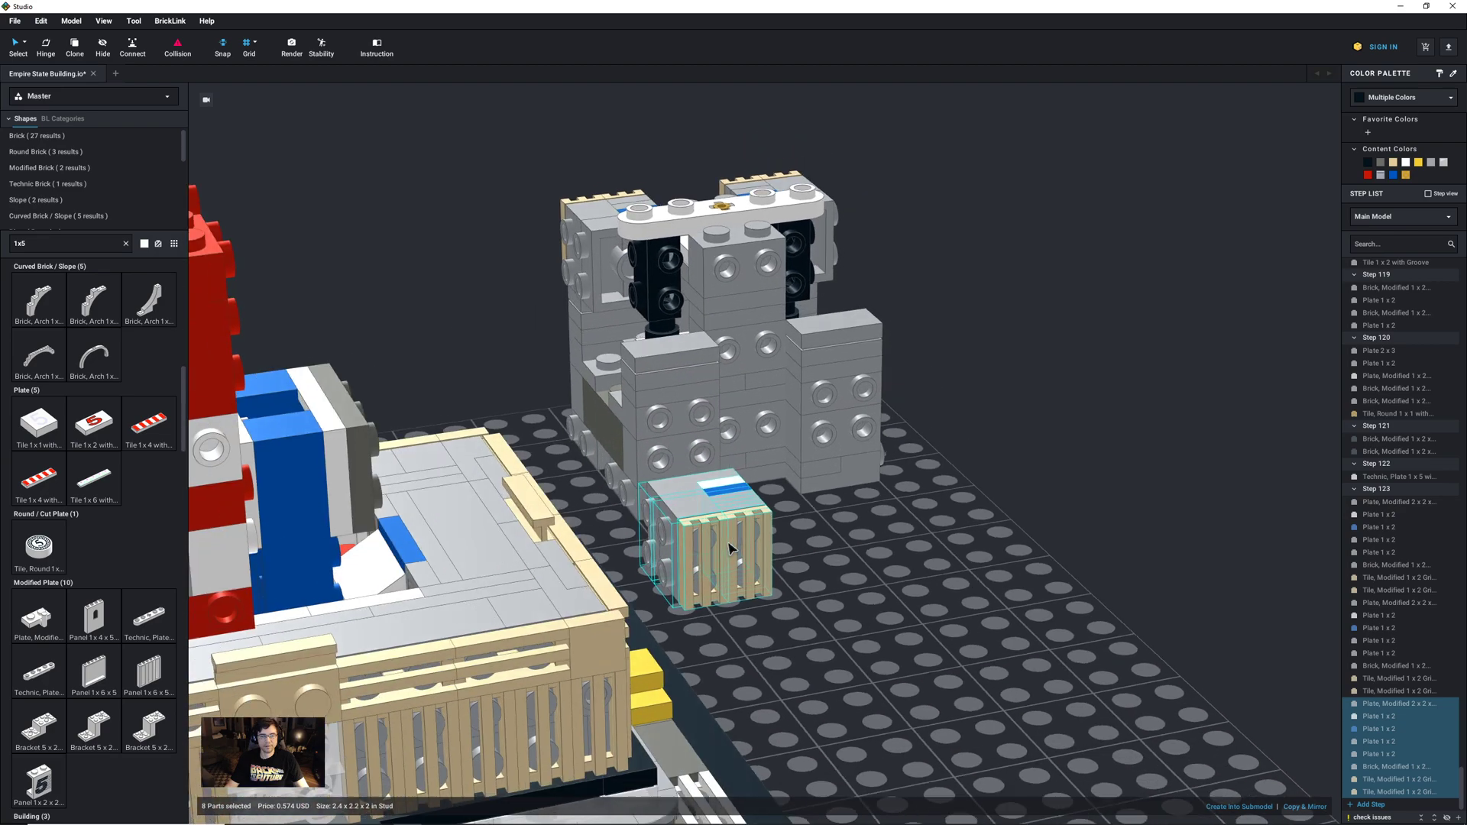
{"action": "left_click_drag", "start_coordinate": [696, 506], "coordinate": [662, 272]}
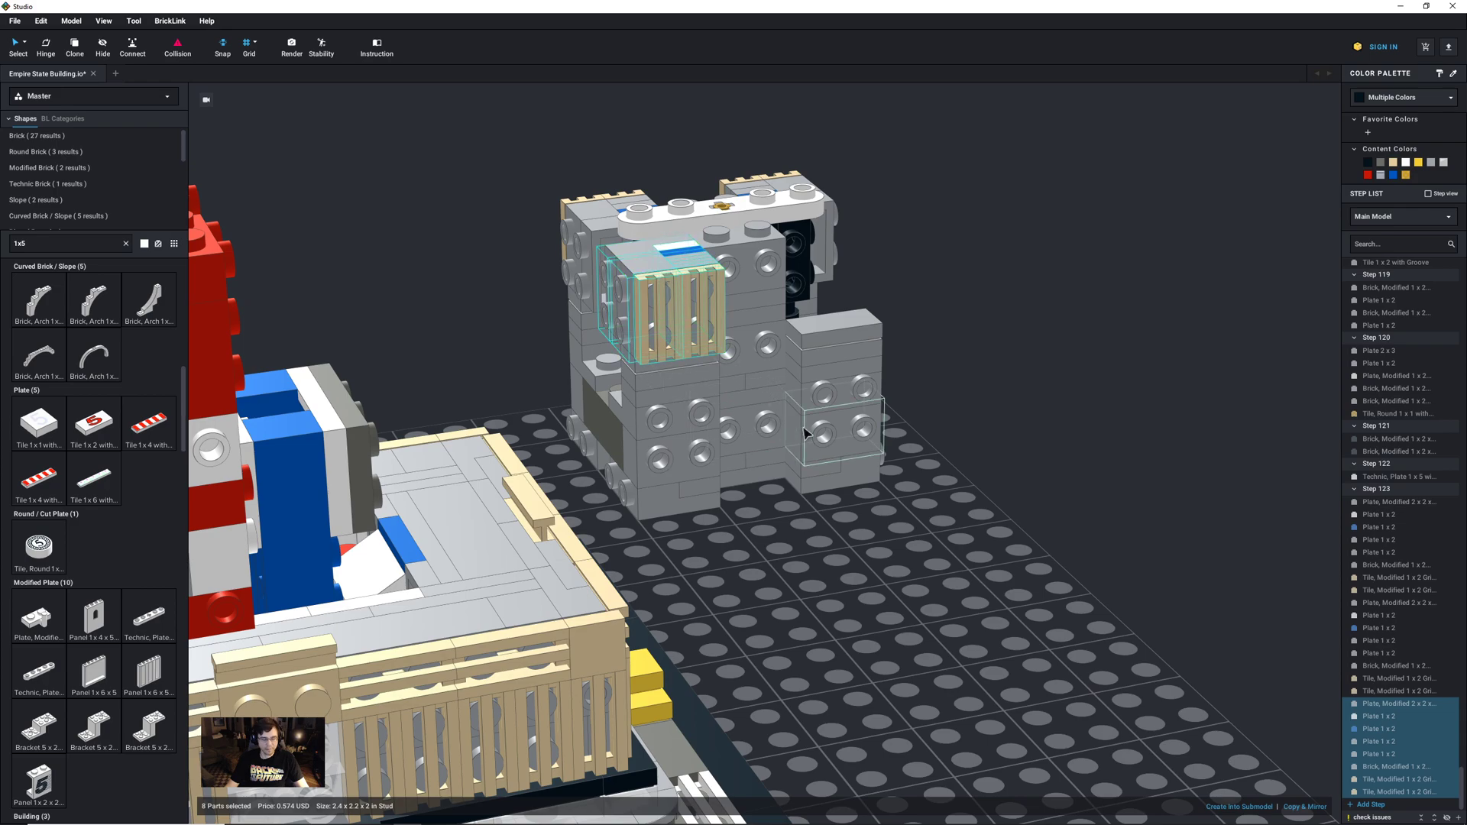
Step: Paste a fourth grille-faced assembly, rotate it so its grilles face outward, and attach it to the last bare corner stack
{"action": "key", "text": "ctrl+v"}
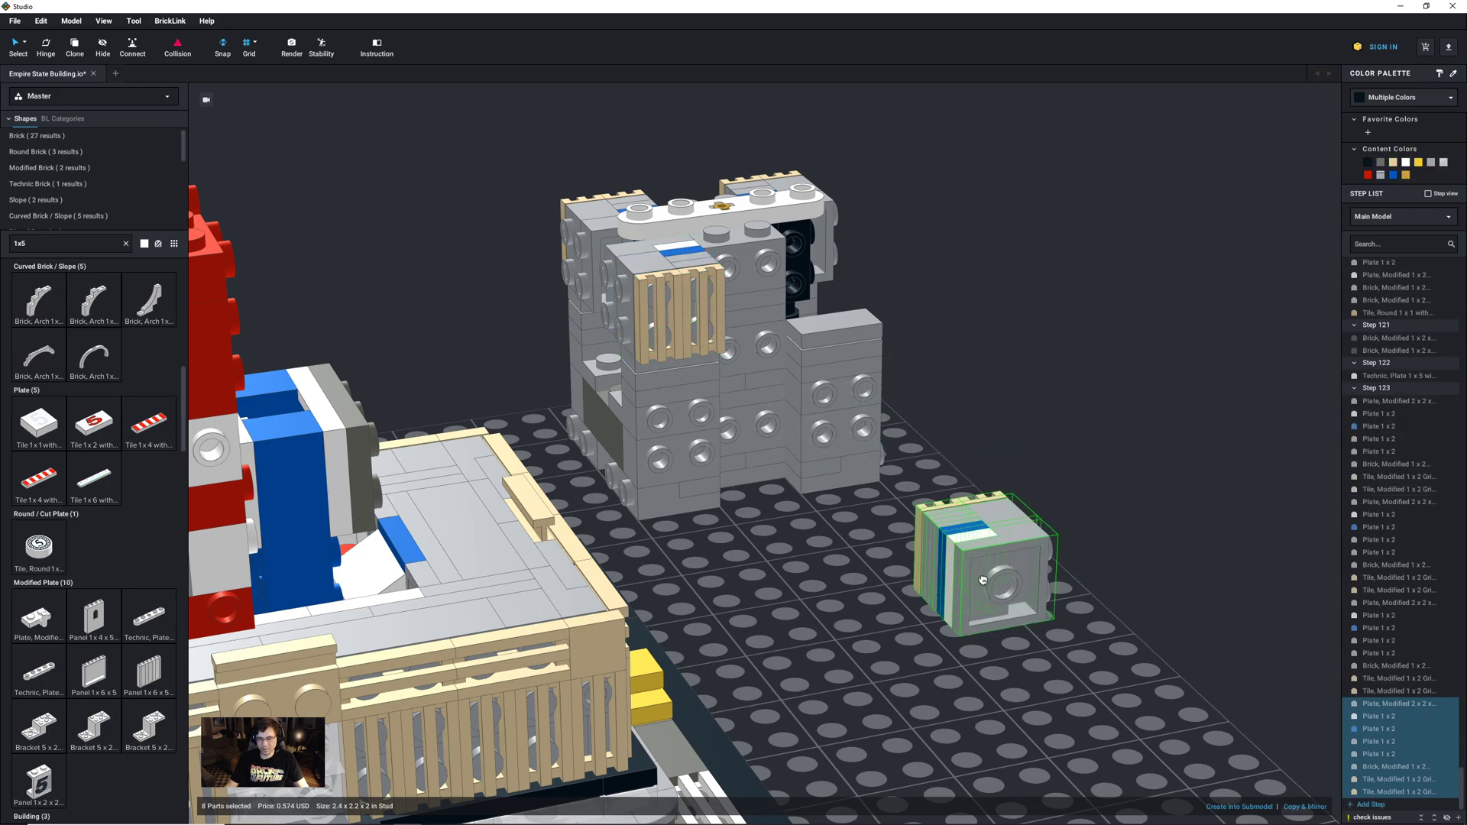
{"action": "key", "text": "Right"}
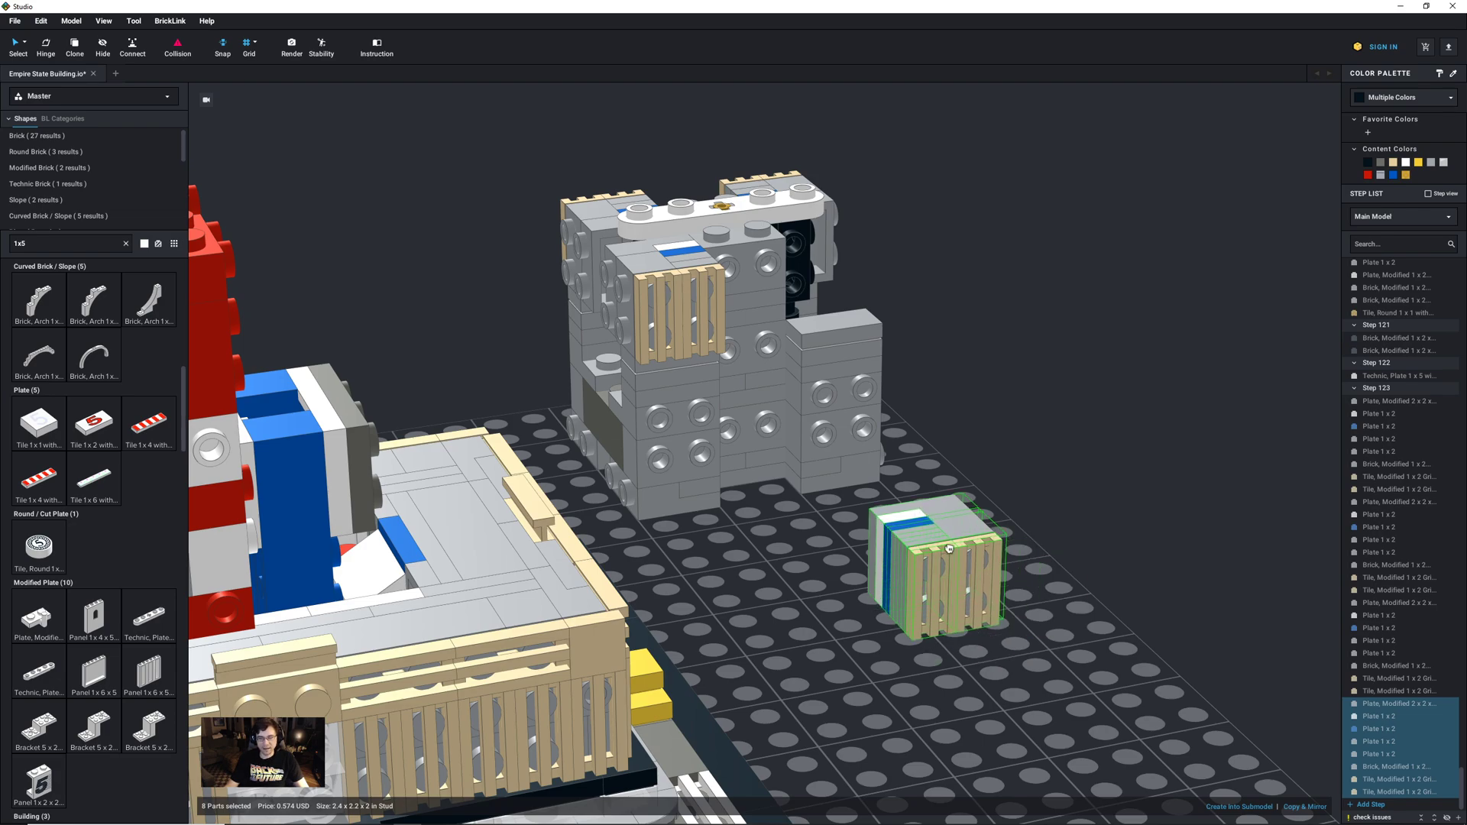
{"action": "left_click", "coordinate": [841, 270]}
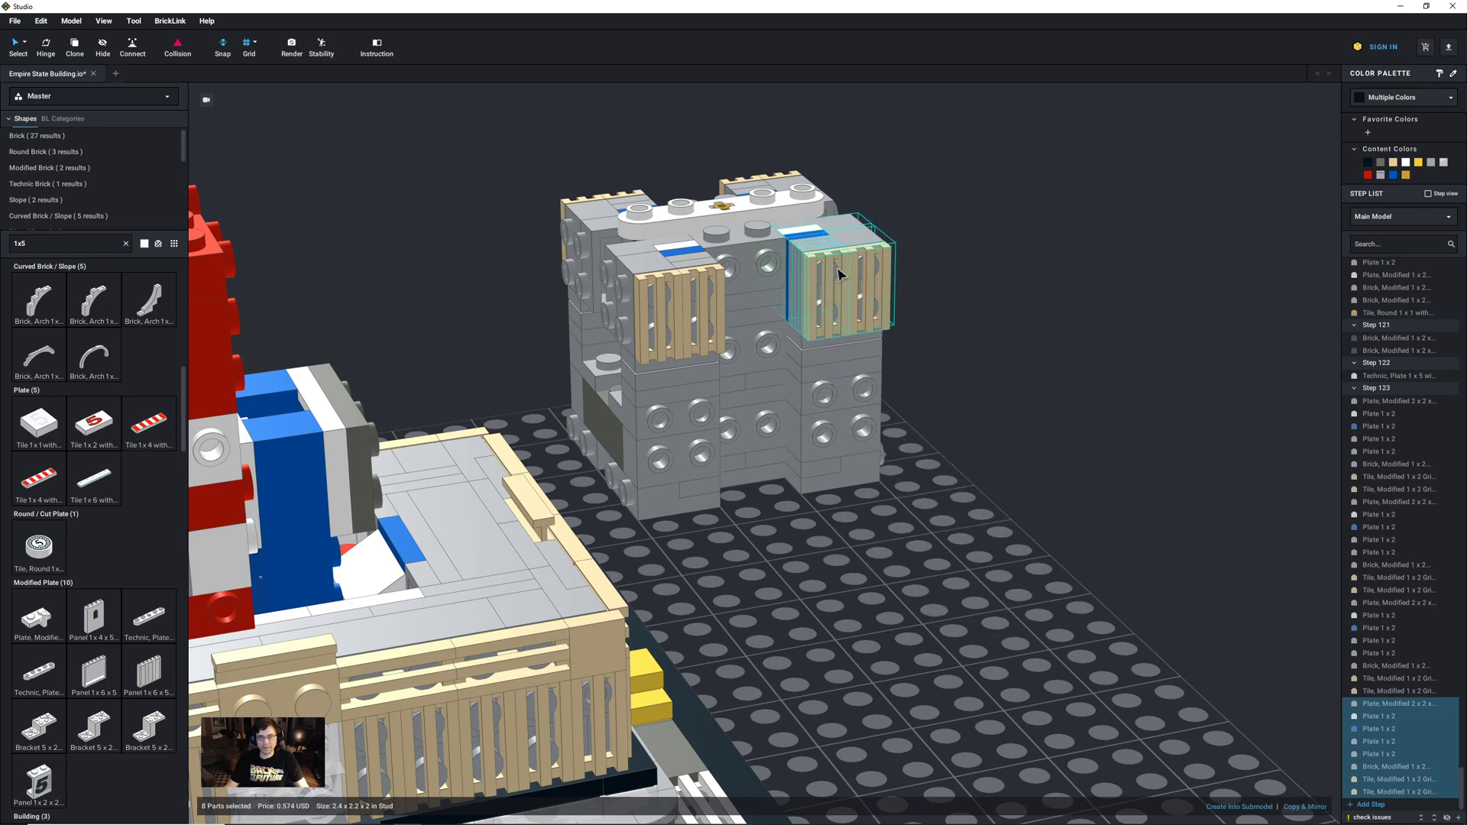
{"action": "right_click_drag", "start_coordinate": [995, 389], "coordinate": [889, 398]}
{"action": "middle_click_drag", "start_coordinate": [952, 479], "coordinate": [929, 447]}
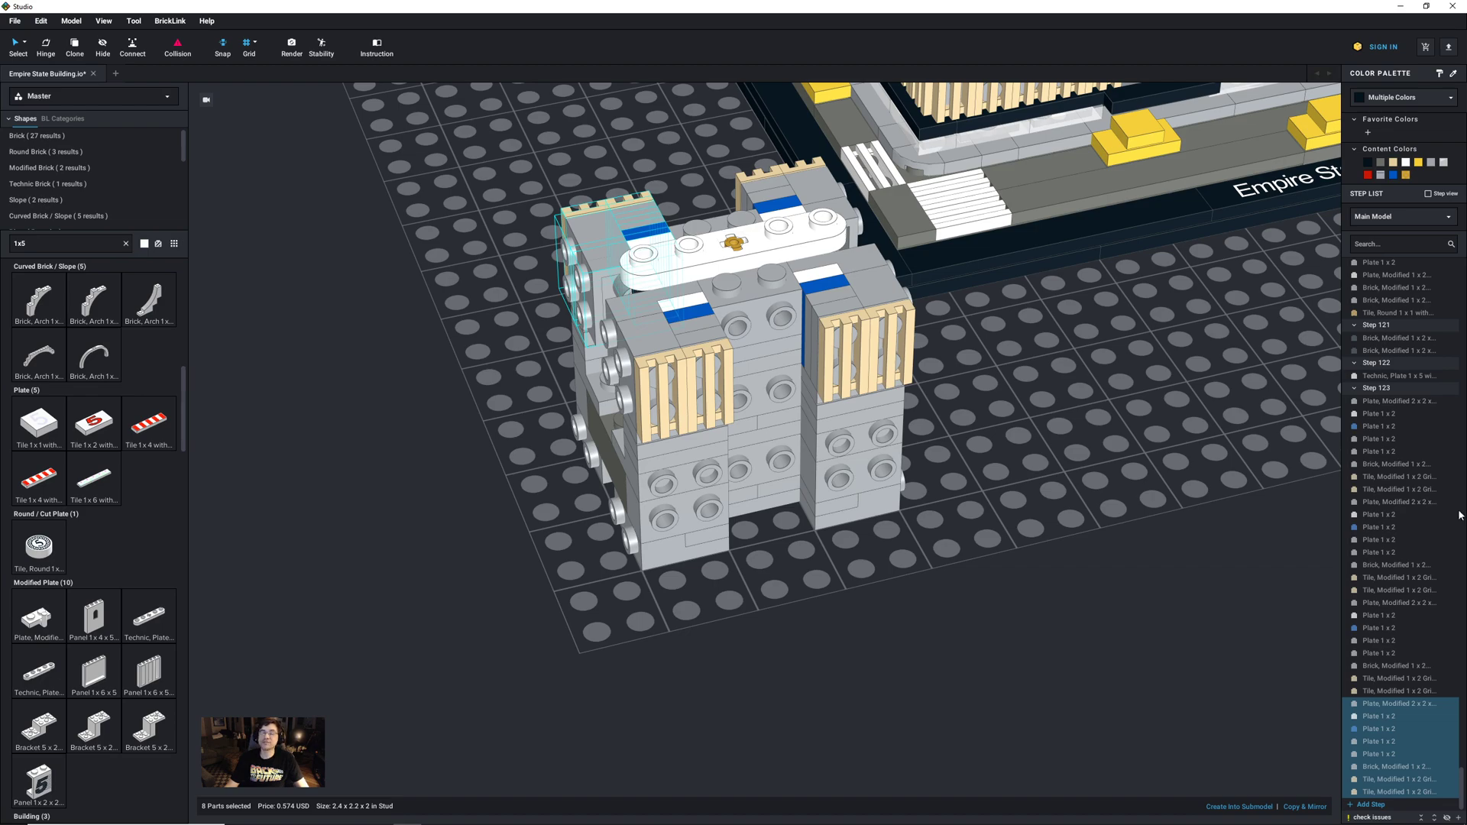
Step: Add a new build step and search the parts library for "1x2 modif" to find the modified plates
{"action": "left_click", "coordinate": [1365, 804]}
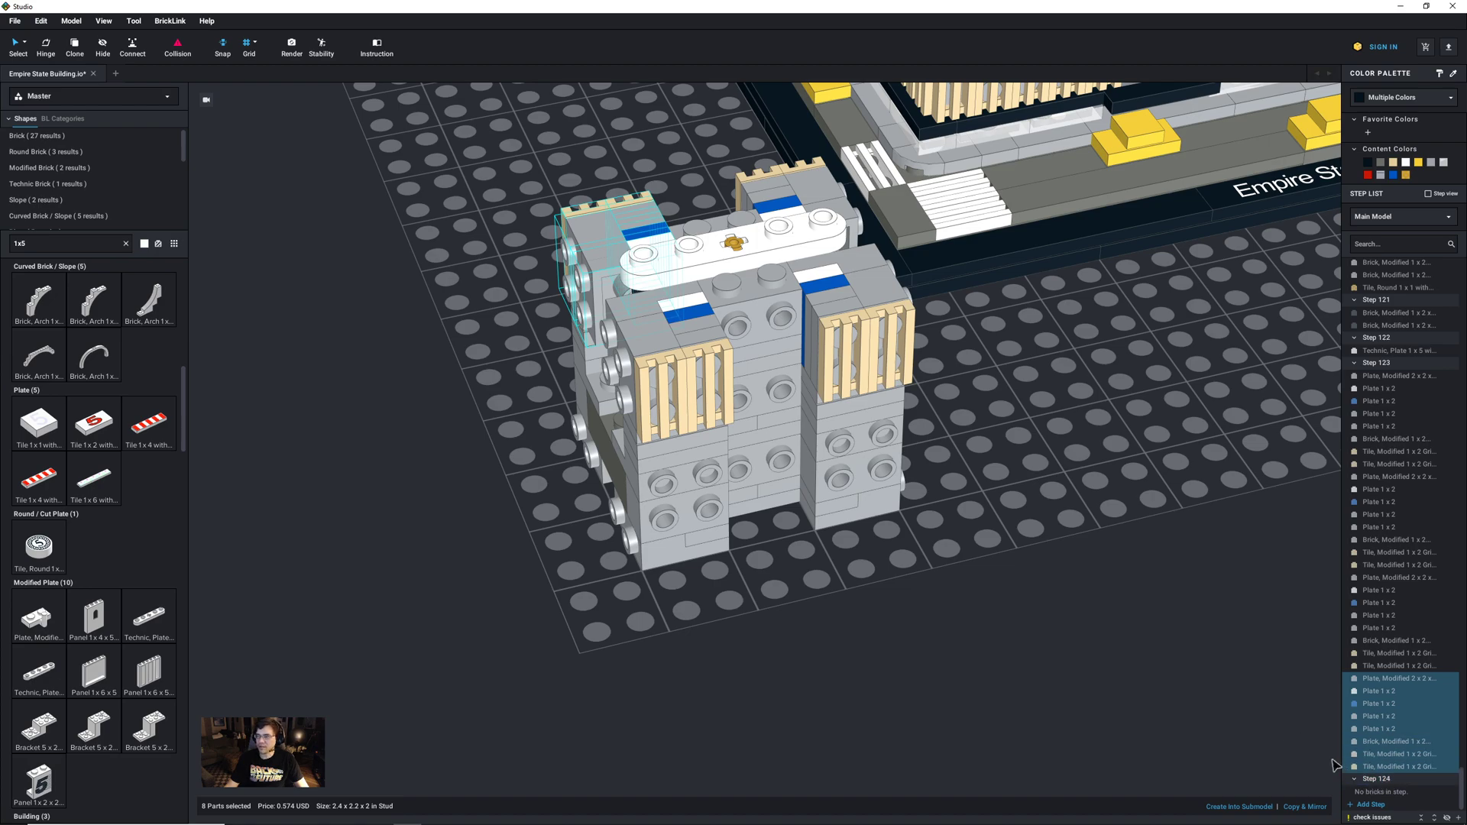
{"action": "scroll", "coordinate": [709, 578], "scroll_direction": "up", "scroll_amount": 2}
{"action": "right_click_drag", "start_coordinate": [709, 579], "coordinate": [709, 584]}
{"action": "middle_click_drag", "start_coordinate": [730, 578], "coordinate": [749, 555]}
{"action": "left_click", "coordinate": [61, 246]}
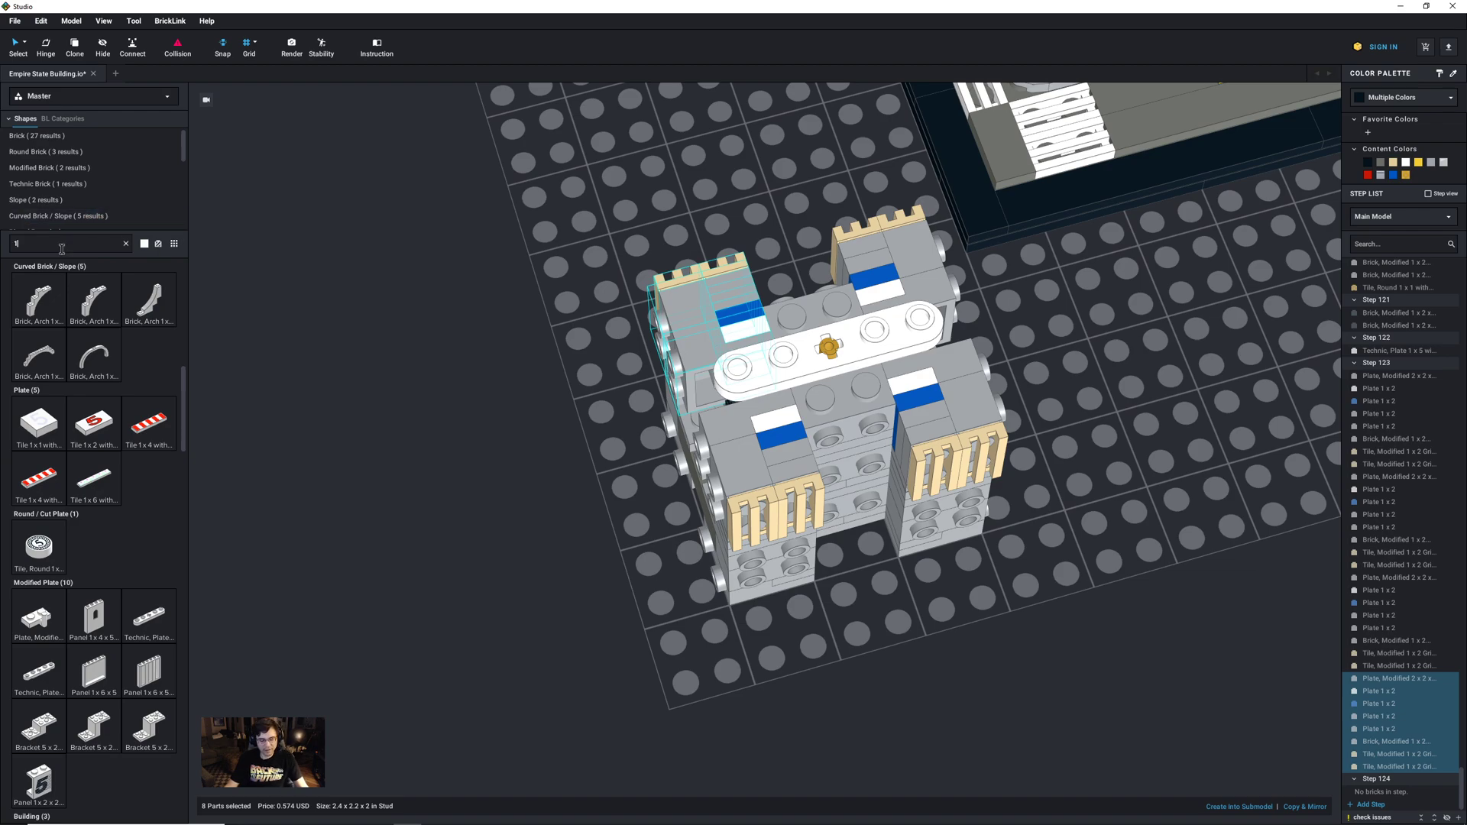
{"action": "type", "text": "1x2 modif"}
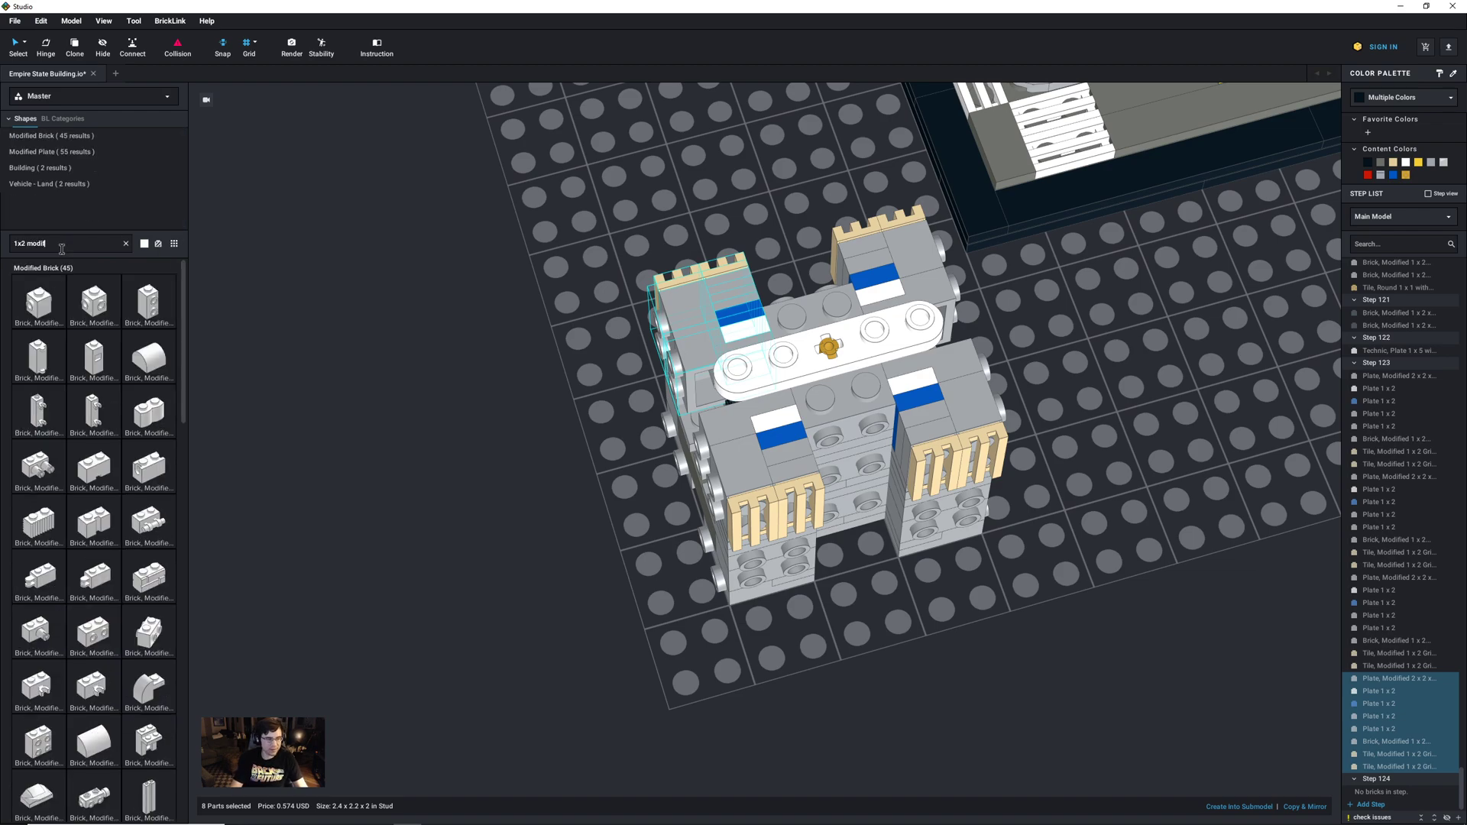
{"action": "scroll", "coordinate": [87, 453], "scroll_direction": "down", "scroll_amount": 13}
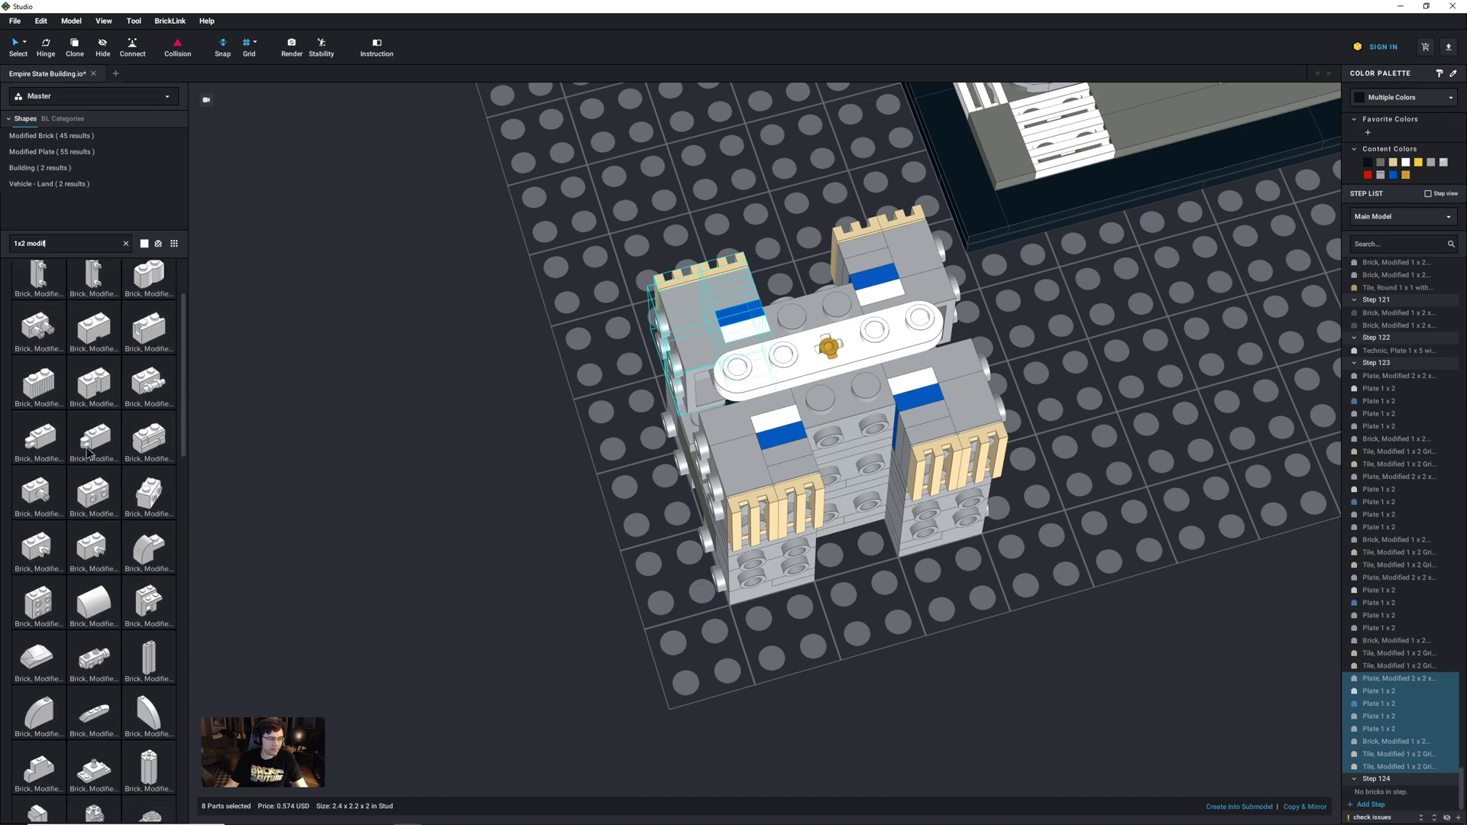
{"action": "scroll", "coordinate": [88, 452], "scroll_direction": "down", "scroll_amount": 1}
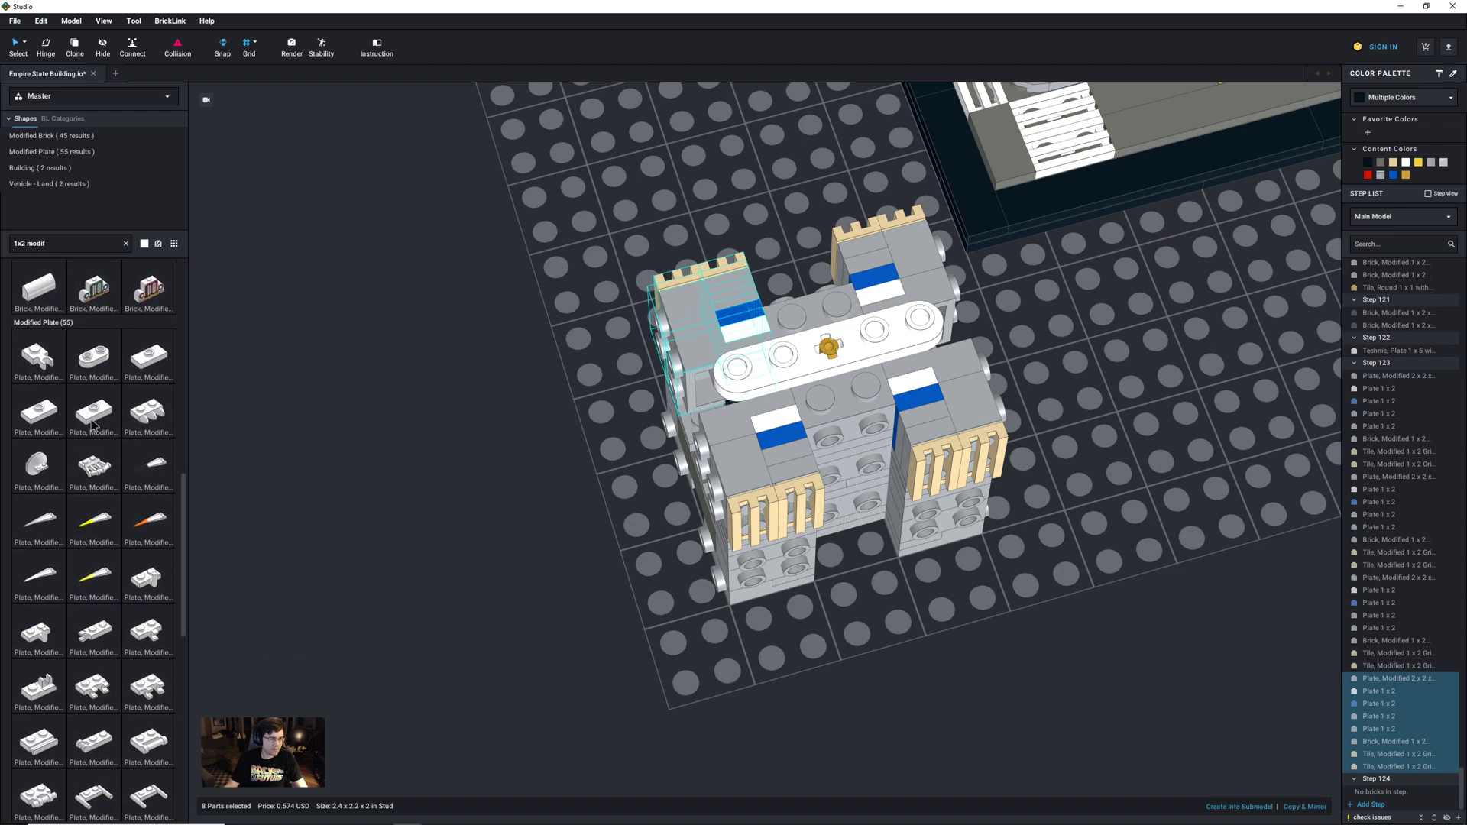
Step: Place a Plate, Modified 1 x 2 with 1 Stud with Groove (Jumper) beside the section, rotate it a quarter turn, and colour it Light Bluish Gray
{"action": "left_click", "coordinate": [155, 350]}
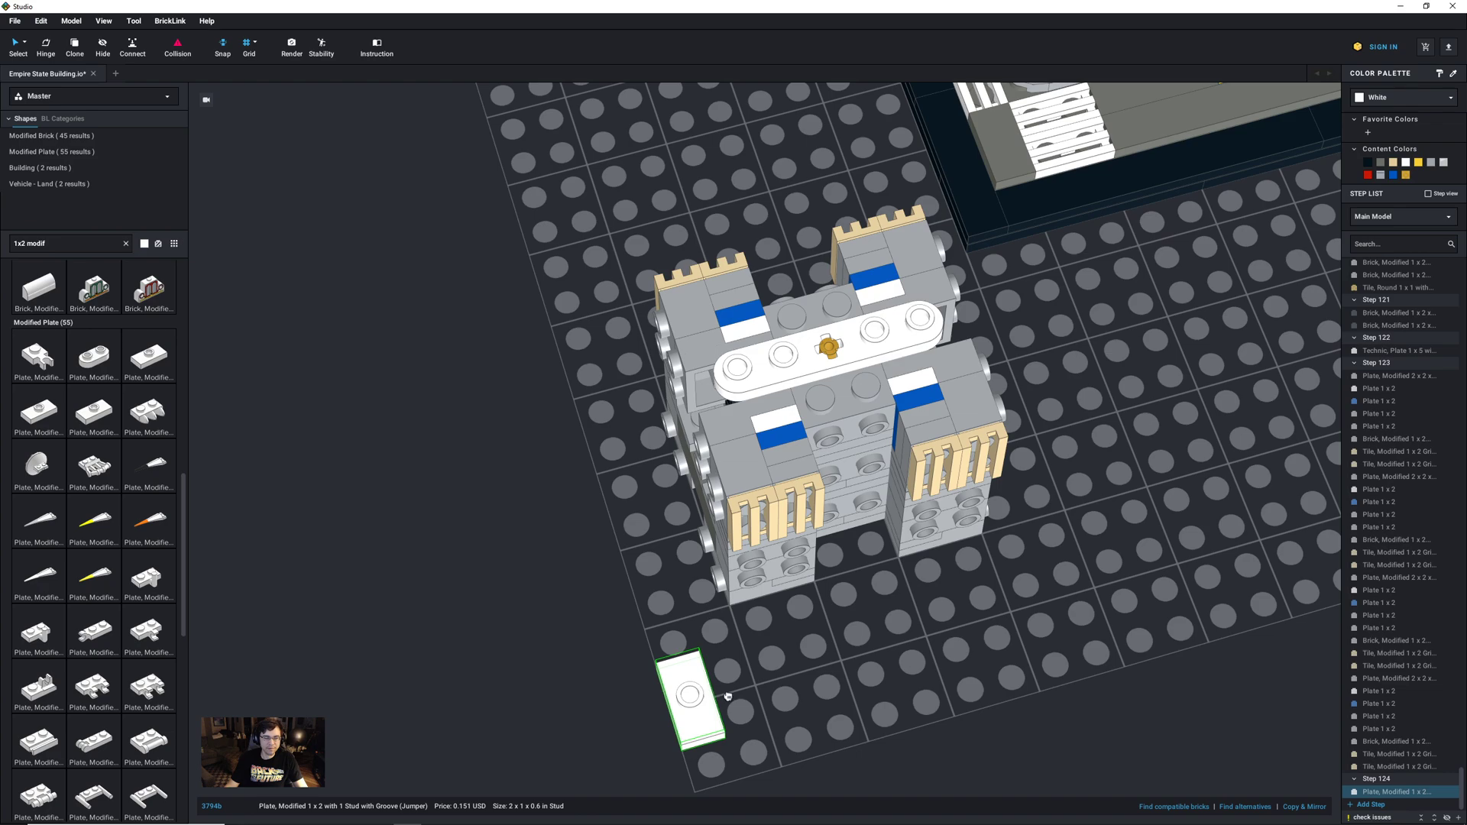
{"action": "left_click", "coordinate": [750, 685]}
{"action": "key", "text": "Right"}
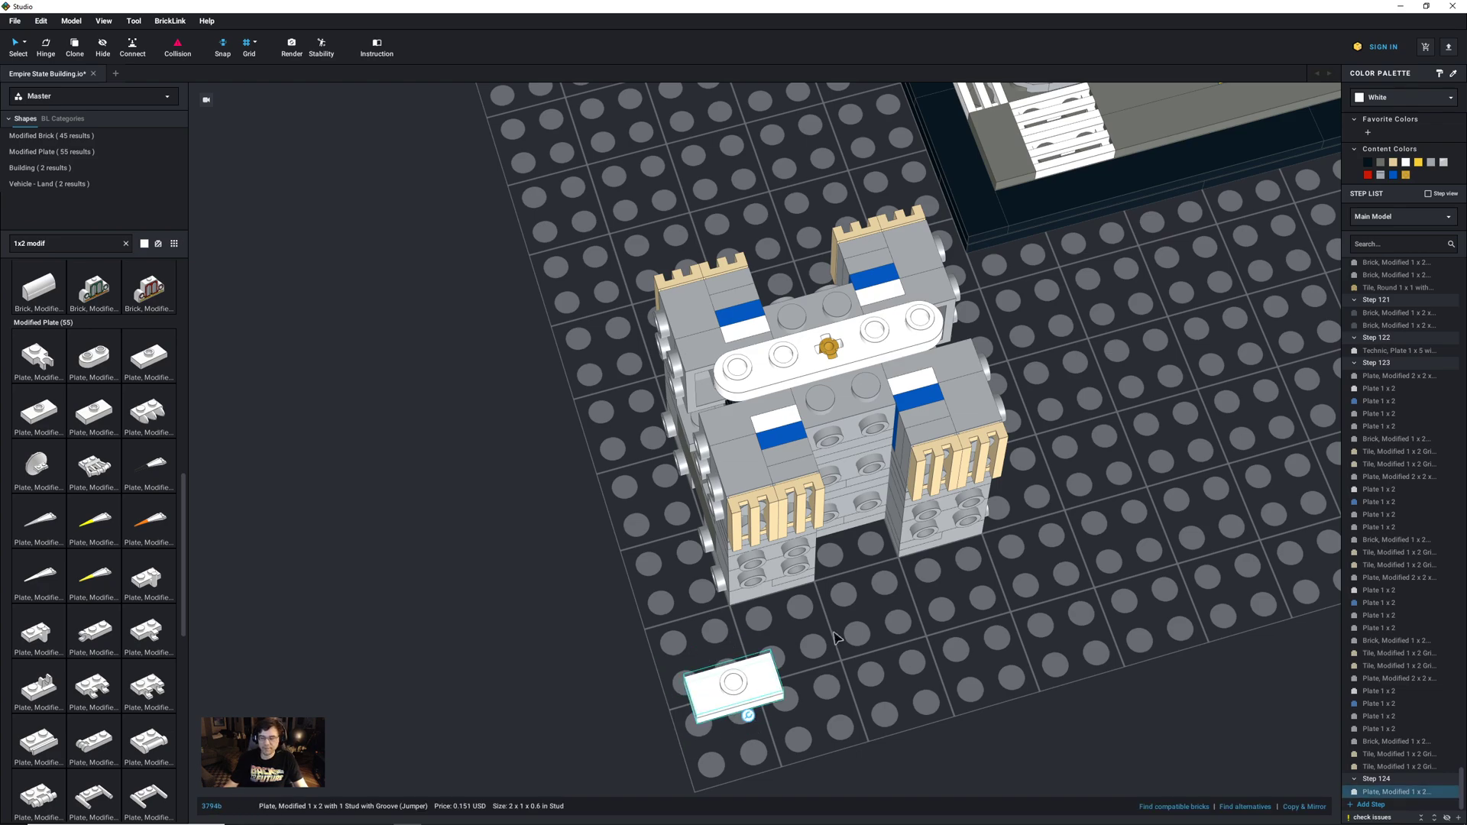
{"action": "left_click", "coordinate": [1432, 162]}
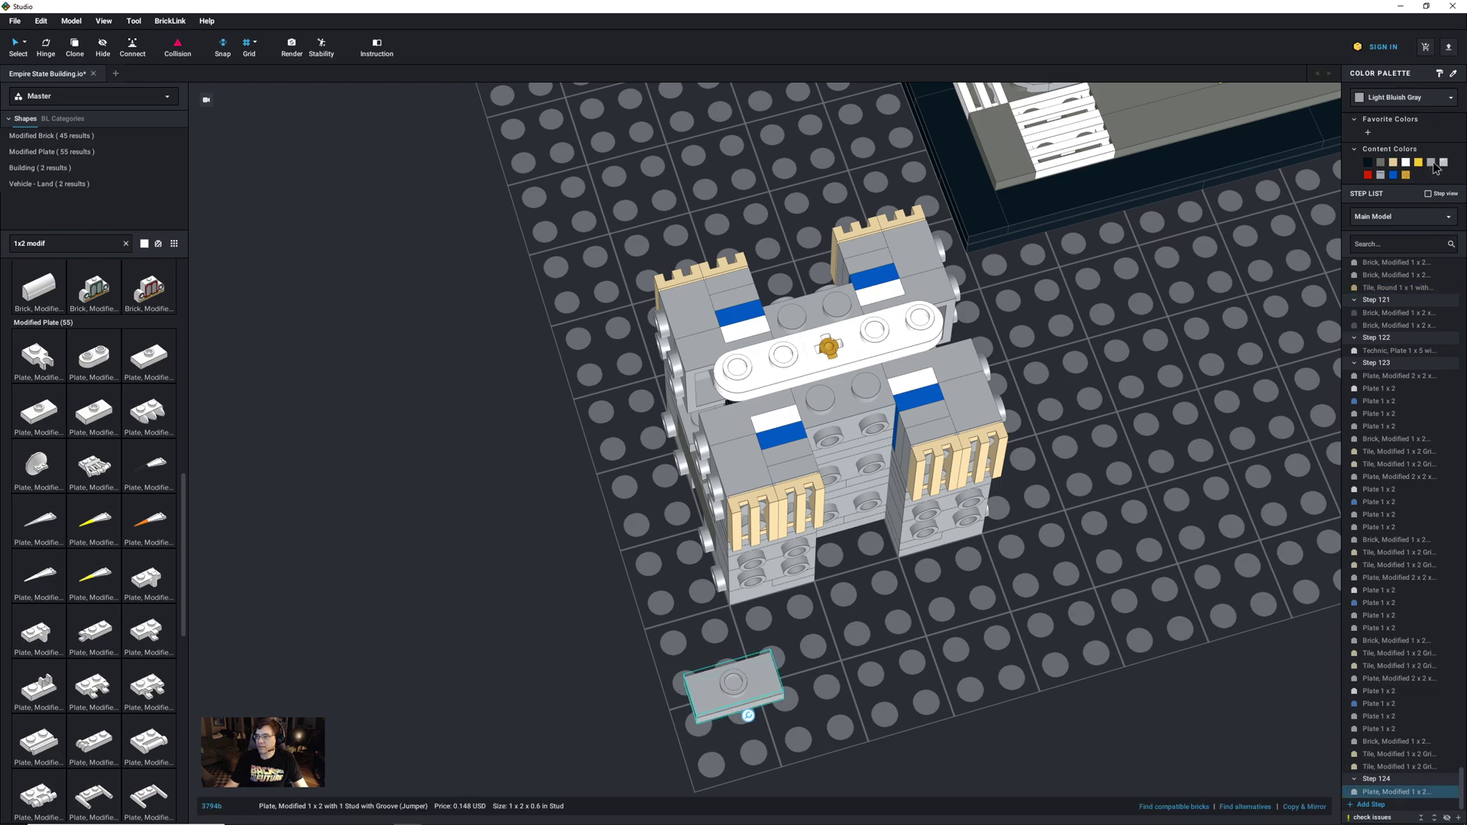
Step: Place four of the gray 1 x 2 jumper plates on top of the section, two along each long side of the white plate
{"action": "left_click_drag", "start_coordinate": [701, 702], "coordinate": [731, 337]}
{"action": "left_click", "coordinate": [770, 341]}
{"action": "left_click", "coordinate": [863, 301]}
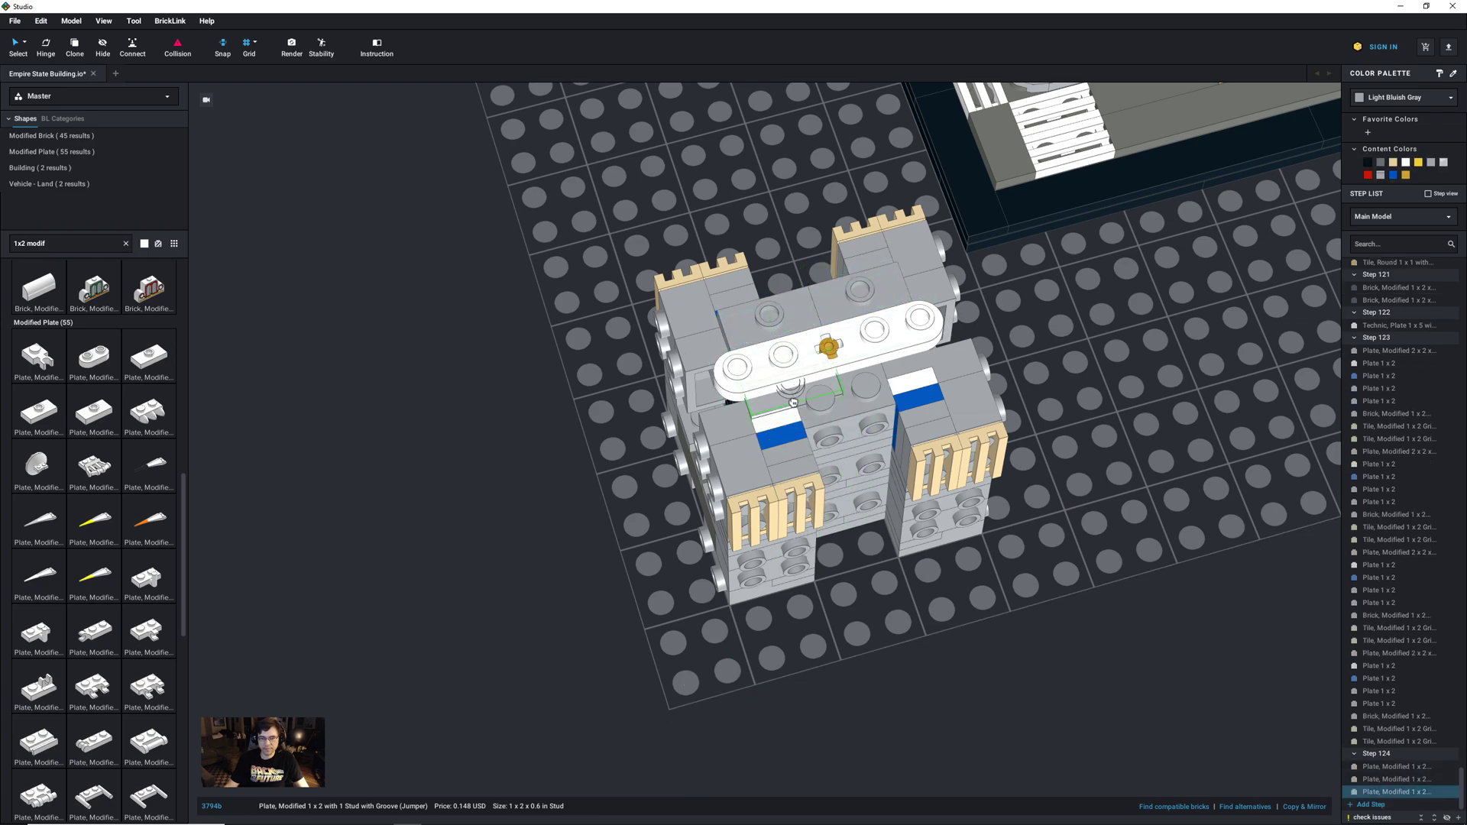
{"action": "left_click", "coordinate": [801, 409]}
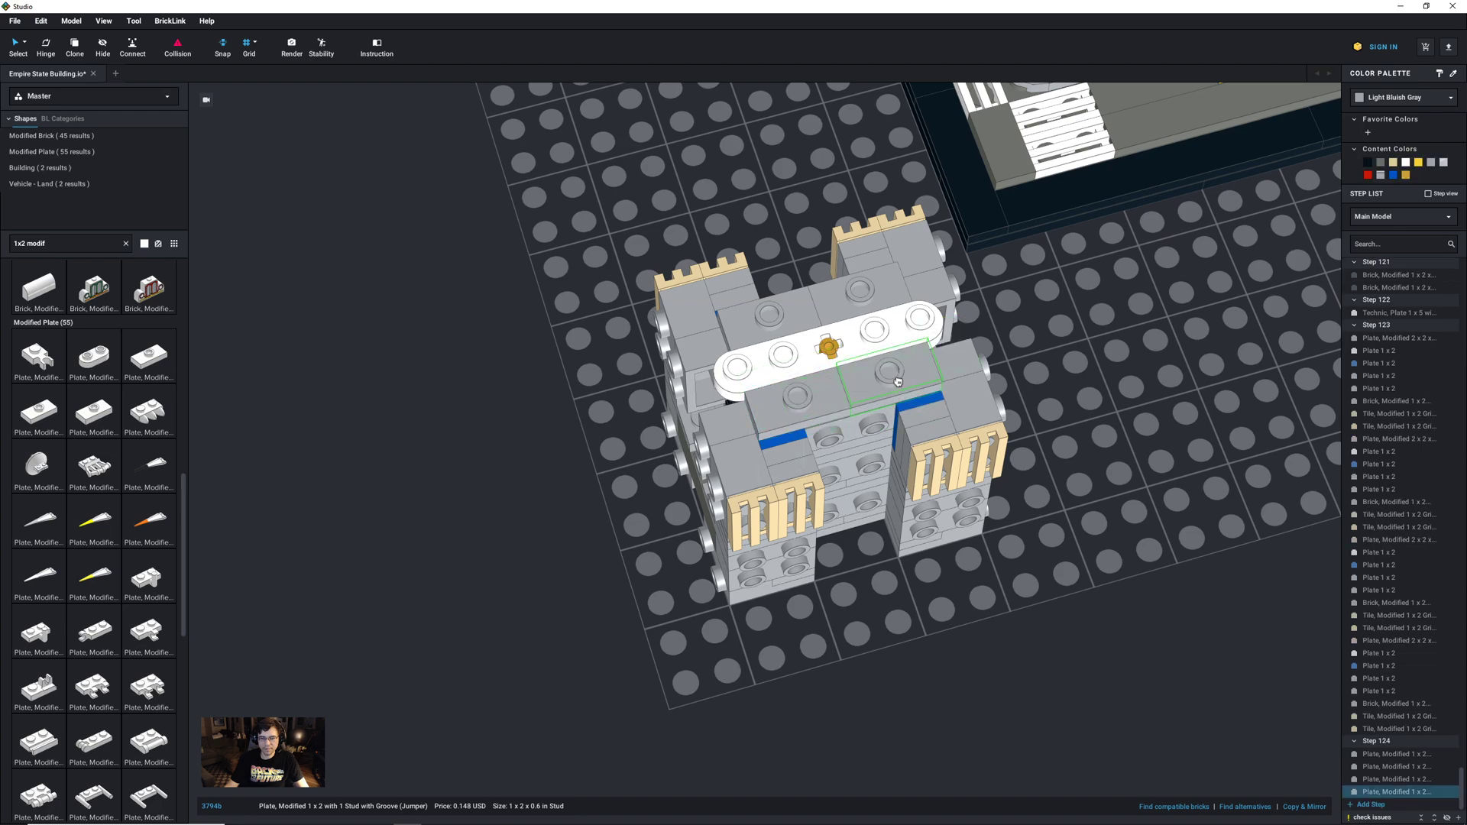
{"action": "left_click", "coordinate": [898, 381]}
{"action": "right_click_drag", "start_coordinate": [1054, 611], "coordinate": [1117, 645]}
{"action": "middle_click_drag", "start_coordinate": [1130, 634], "coordinate": [1108, 611]}
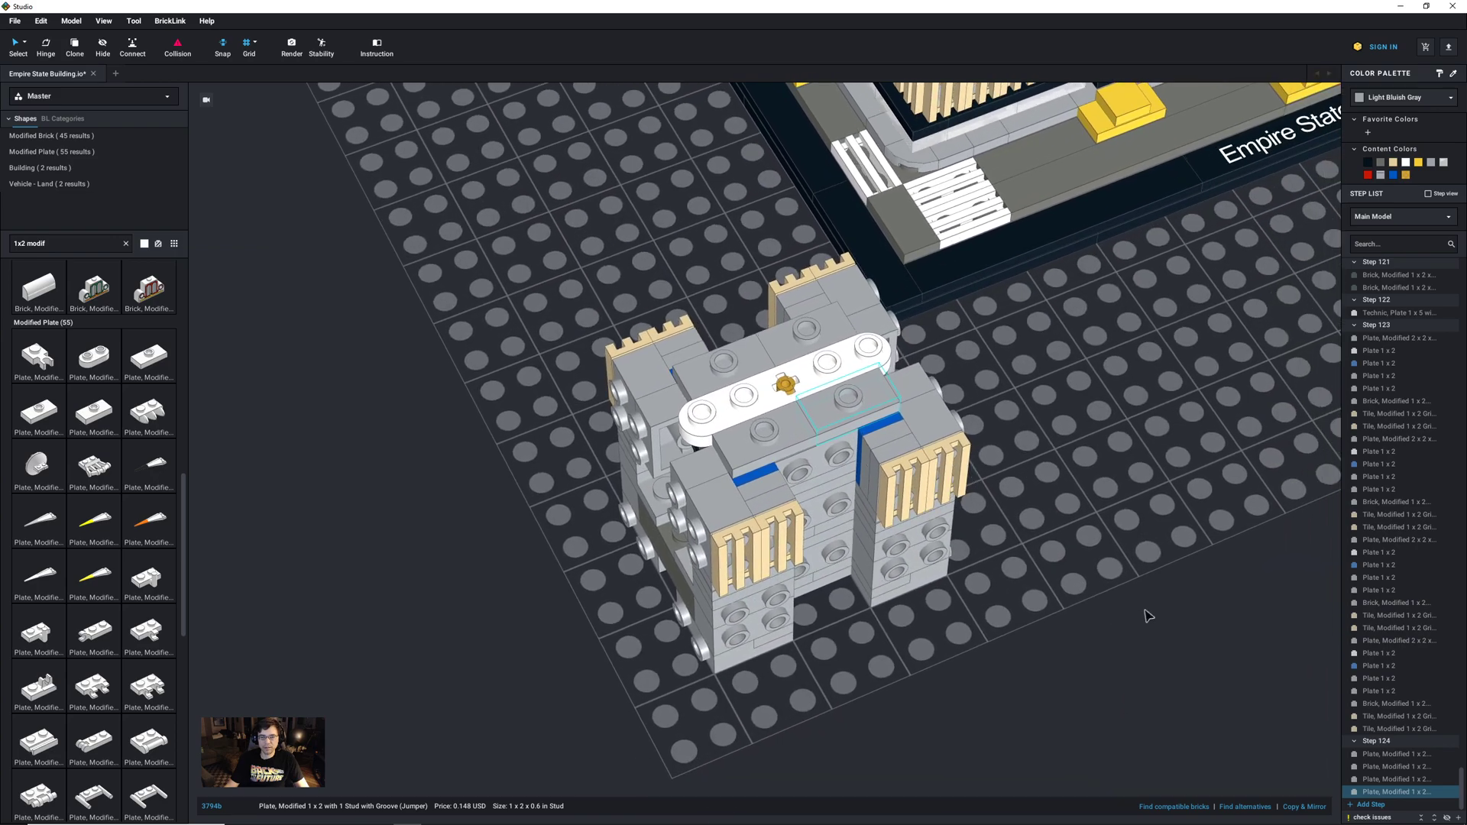
Step: Add a new build step and copy the near corner's tan grille tile pair twice down the stack to cover it to the base
{"action": "left_click", "coordinate": [1368, 805]}
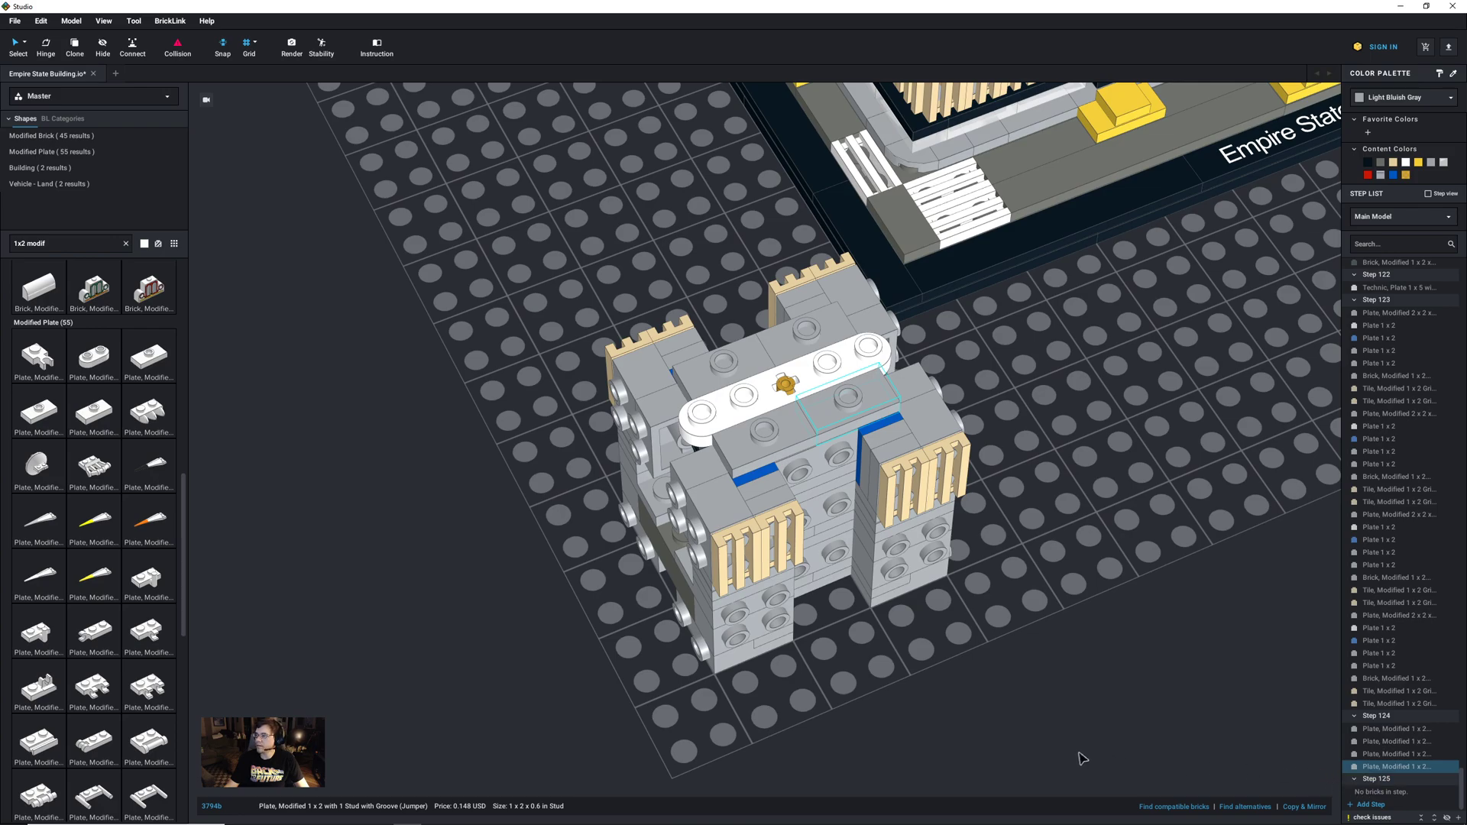
{"action": "mouse_move", "coordinate": [1034, 730]}
{"action": "right_mouse_down"}
{"action": "mouse_move", "coordinate": [1029, 711]}
{"action": "mouse_move", "coordinate": [1012, 729]}
{"action": "right_mouse_up"}
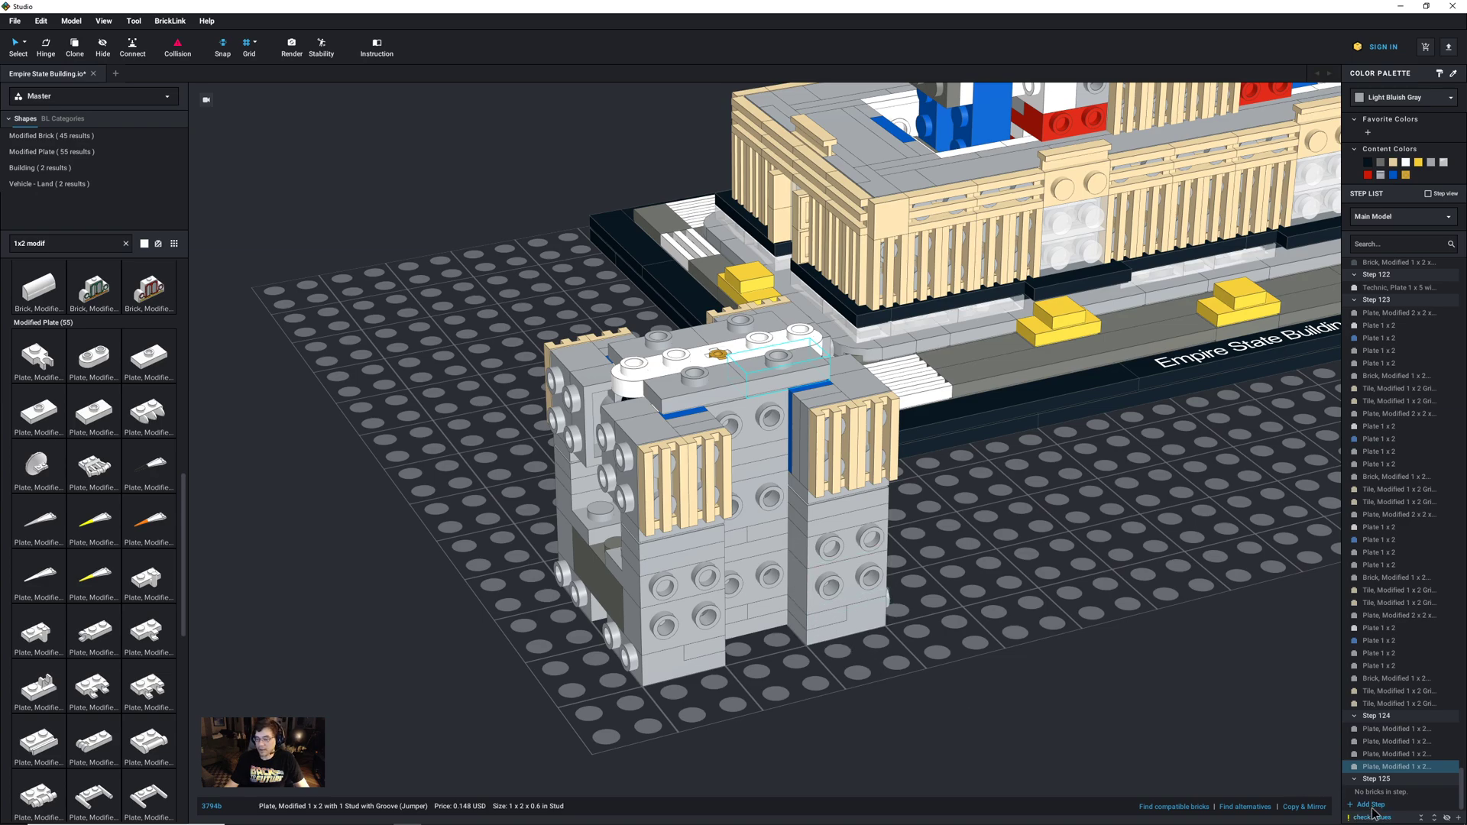
{"action": "left_click", "coordinate": [722, 472]}
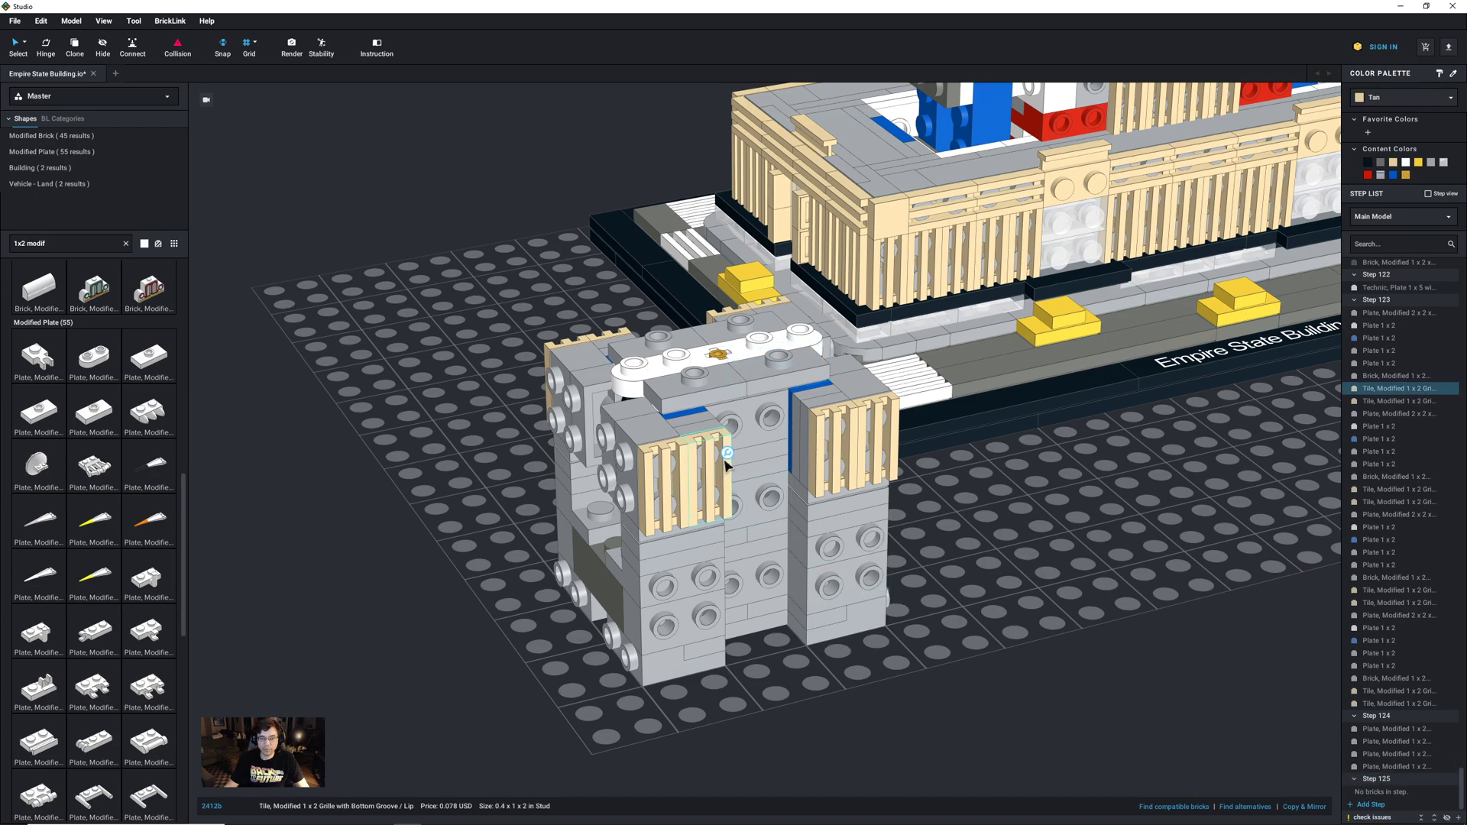
{"action": "left_click", "coordinate": [684, 491], "text": "ctrl"}
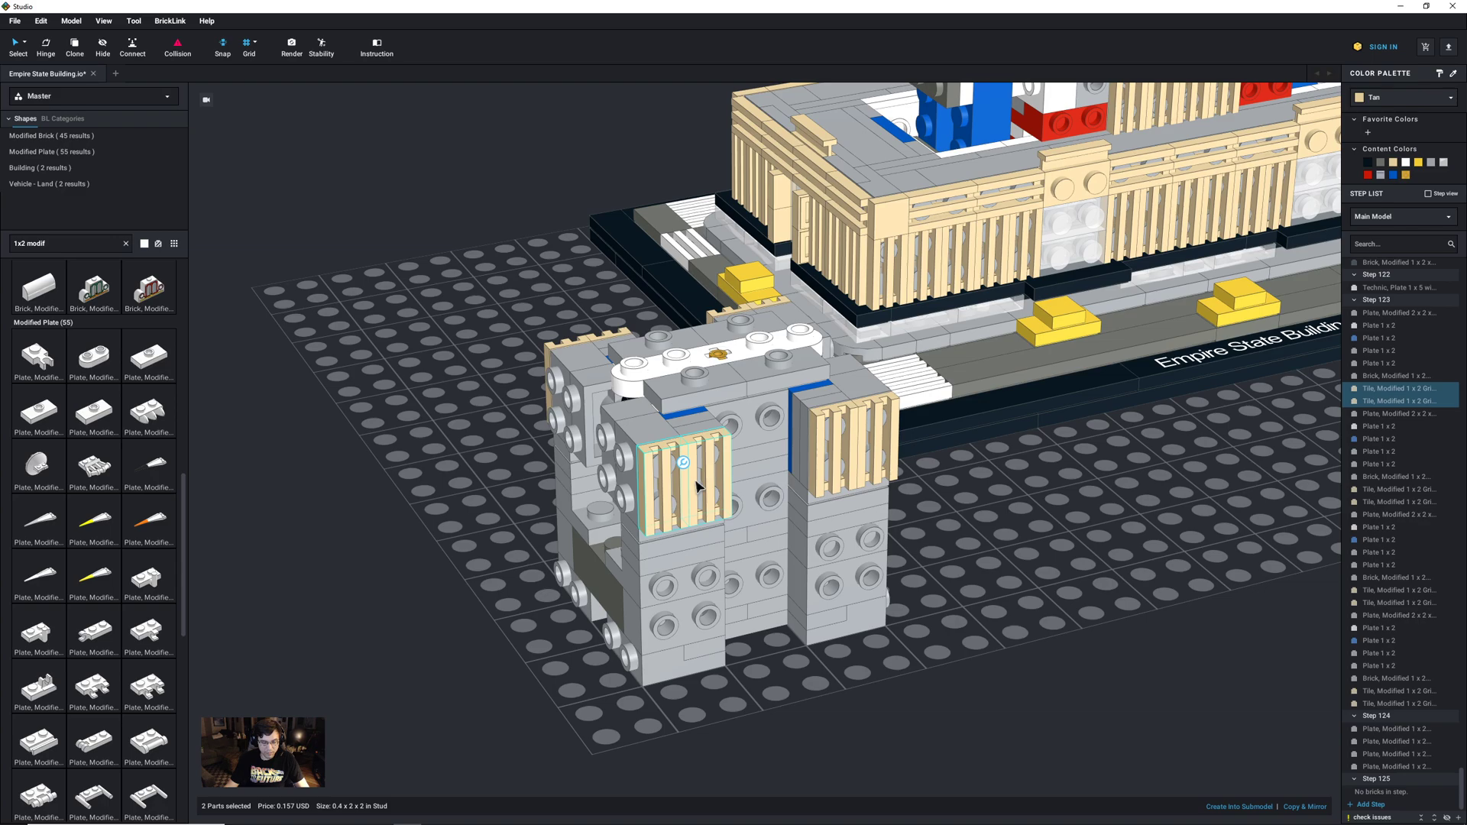
{"action": "key", "text": "ctrl+v"}
{"action": "left_click", "coordinate": [713, 572]}
{"action": "key", "text": "ctrl+v"}
{"action": "left_click", "coordinate": [715, 639]}
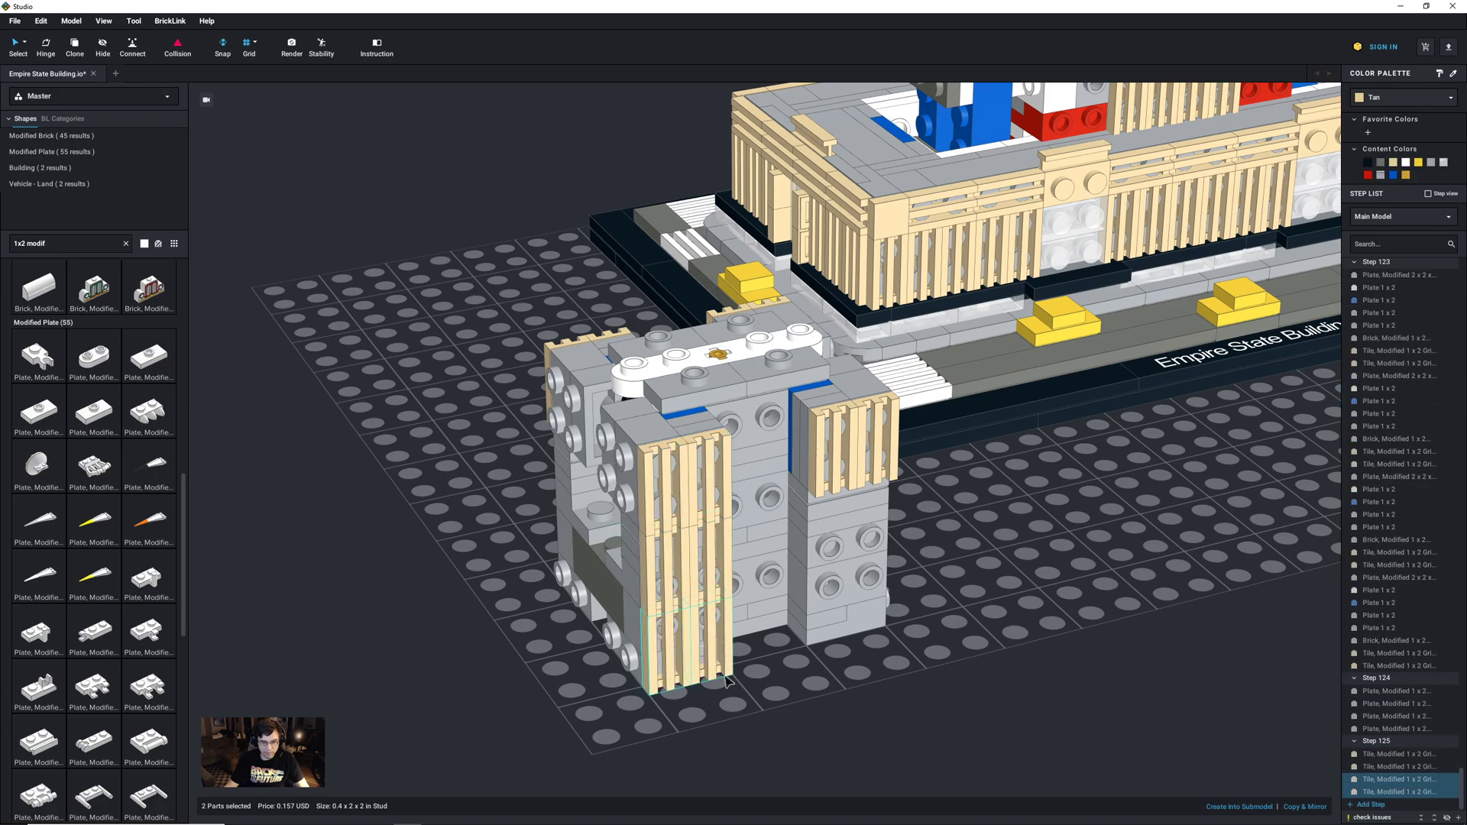
Step: Cover the recessed central wall between the two corner stacks with three stacked copies of the tan grille tile pair
{"action": "key", "text": "ctrl+v"}
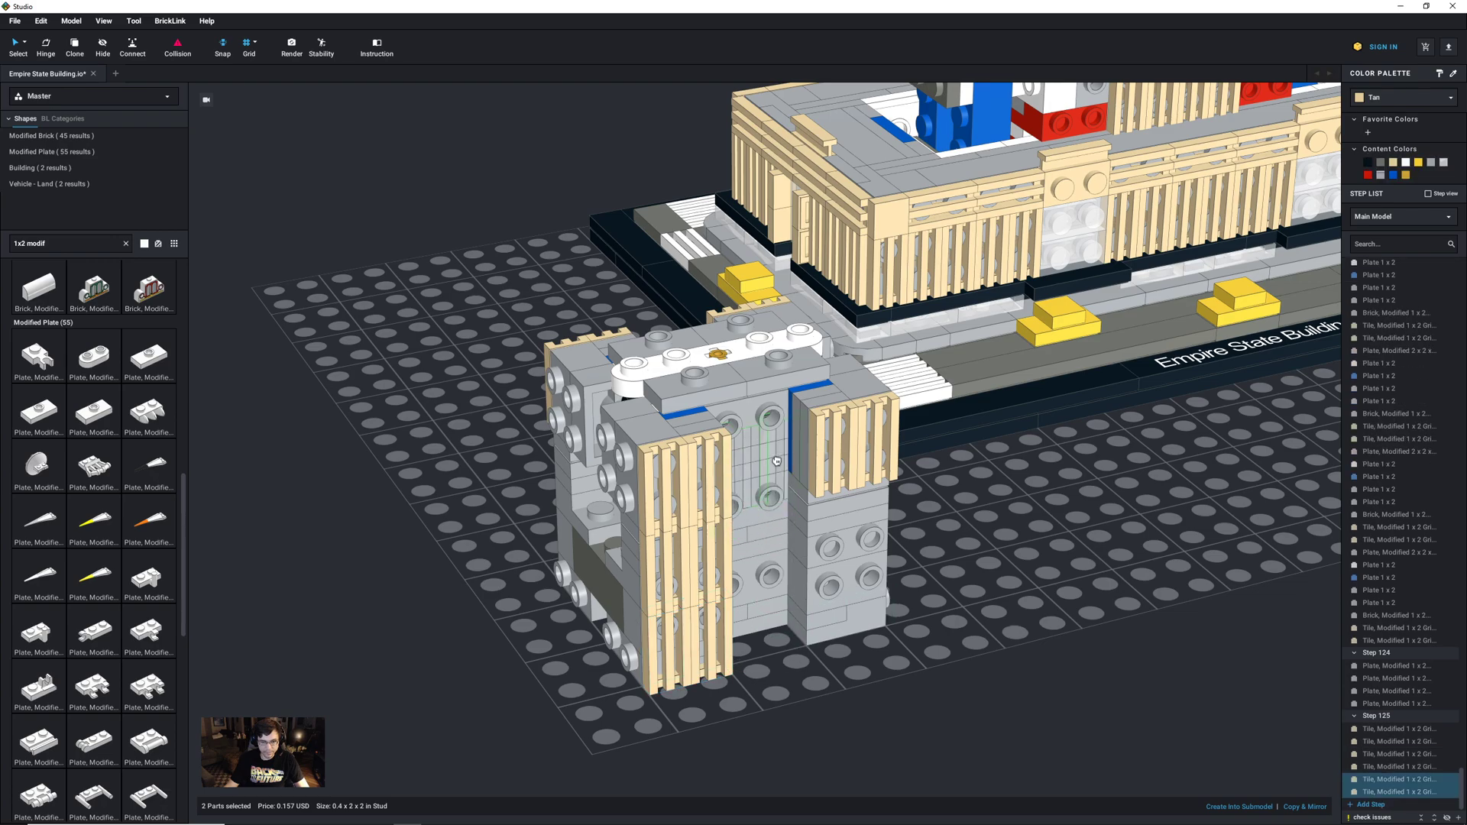
{"action": "left_click", "coordinate": [770, 454]}
{"action": "key", "text": "ctrl+v"}
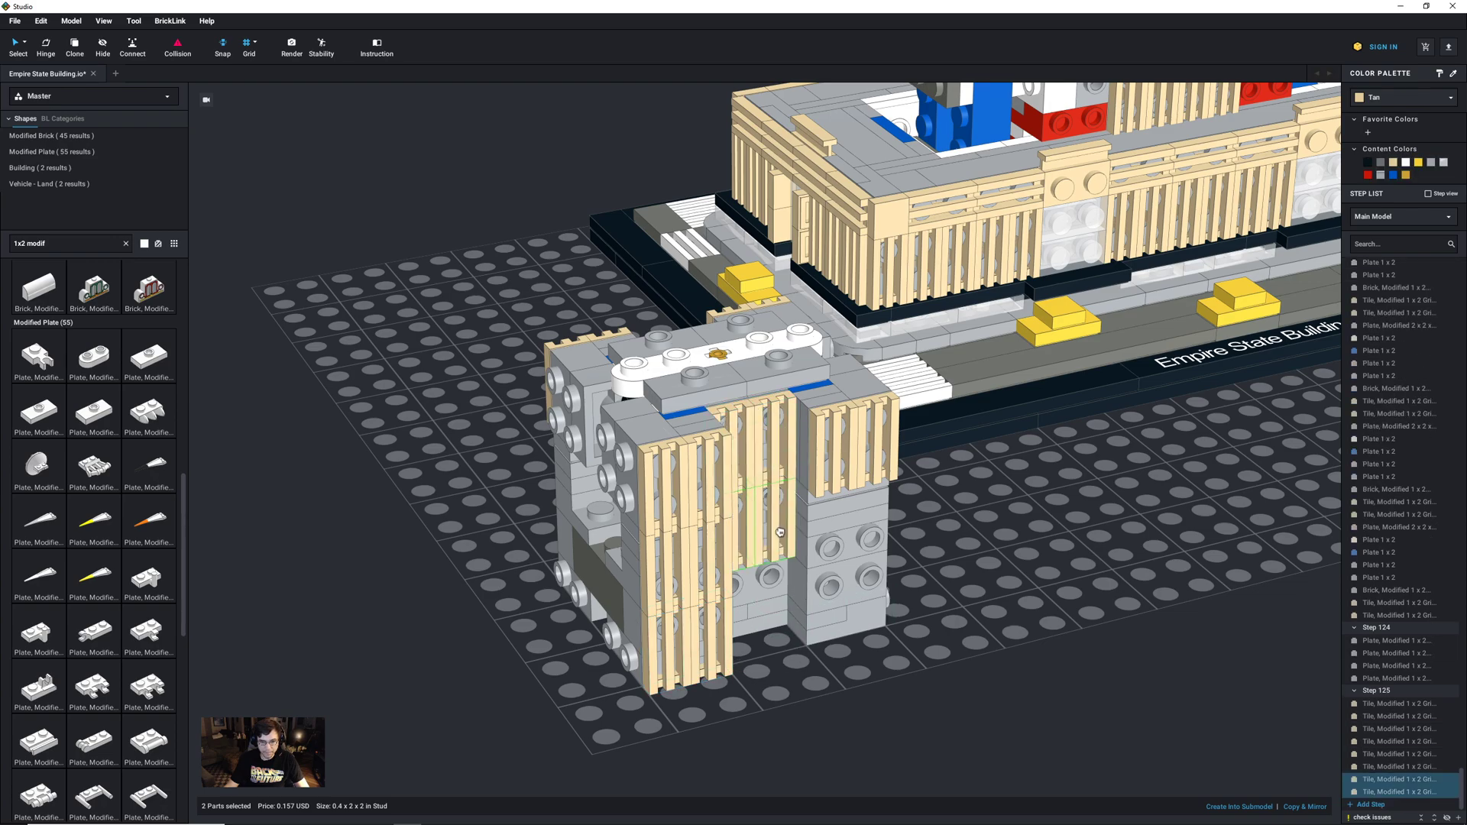
{"action": "left_click", "coordinate": [774, 547]}
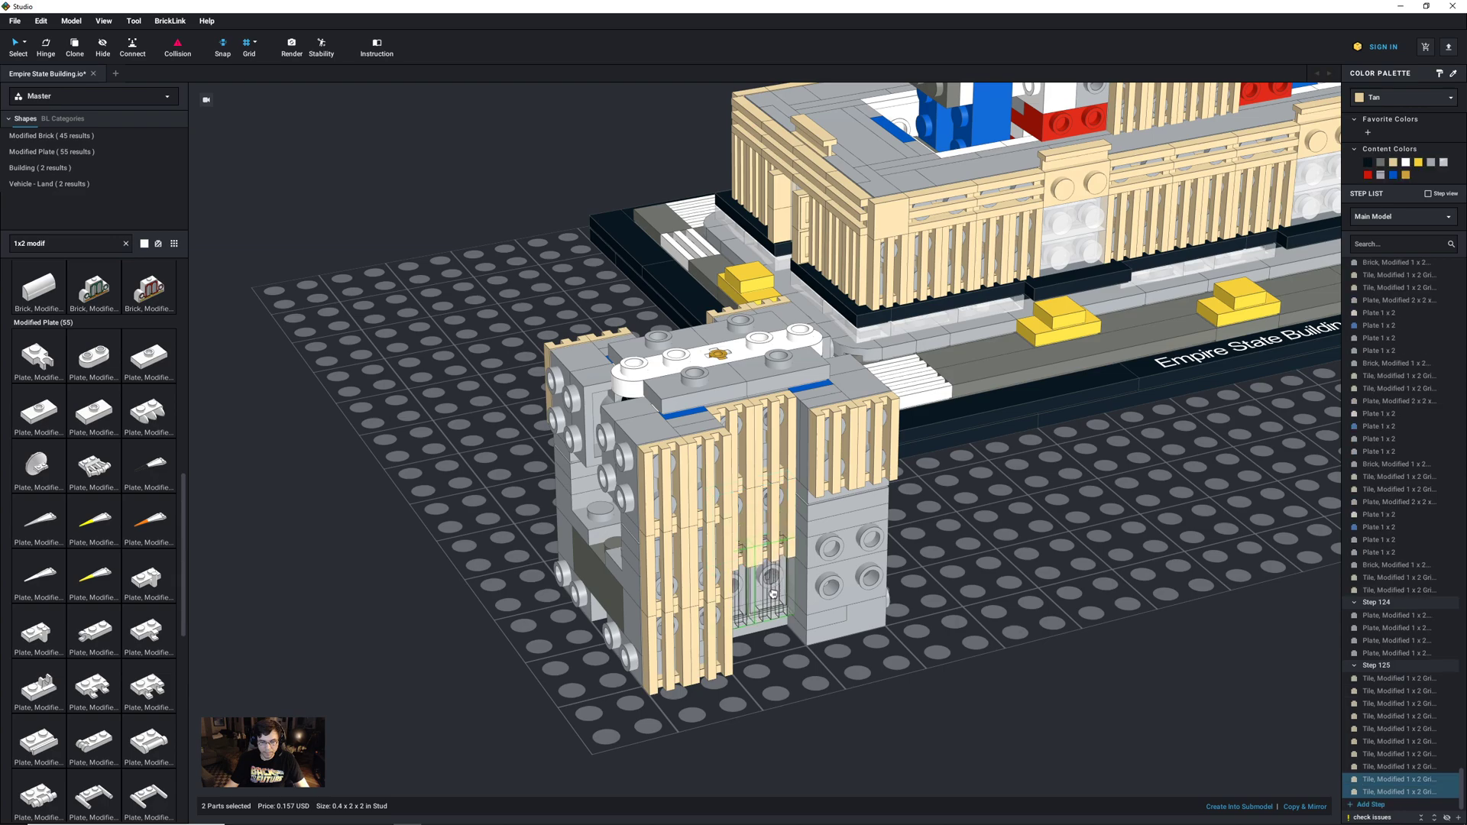
Step: Place two copies of the tan grille tile pair below the grilles on the same side's other corner stack
{"action": "key", "text": "ctrl+v"}
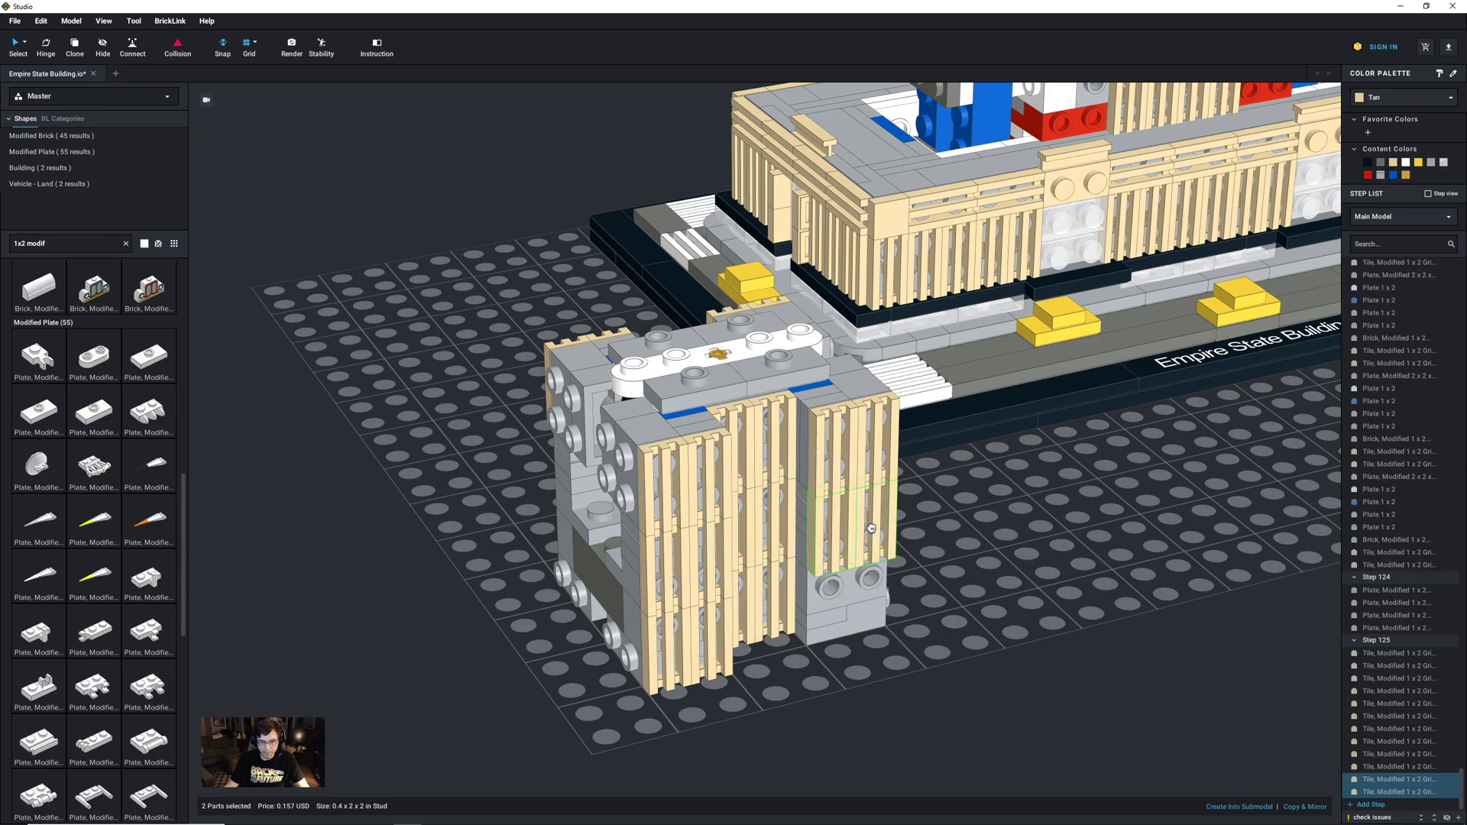
{"action": "left_click", "coordinate": [871, 527]}
{"action": "key", "text": "ctrl+v"}
{"action": "left_click", "coordinate": [874, 606]}
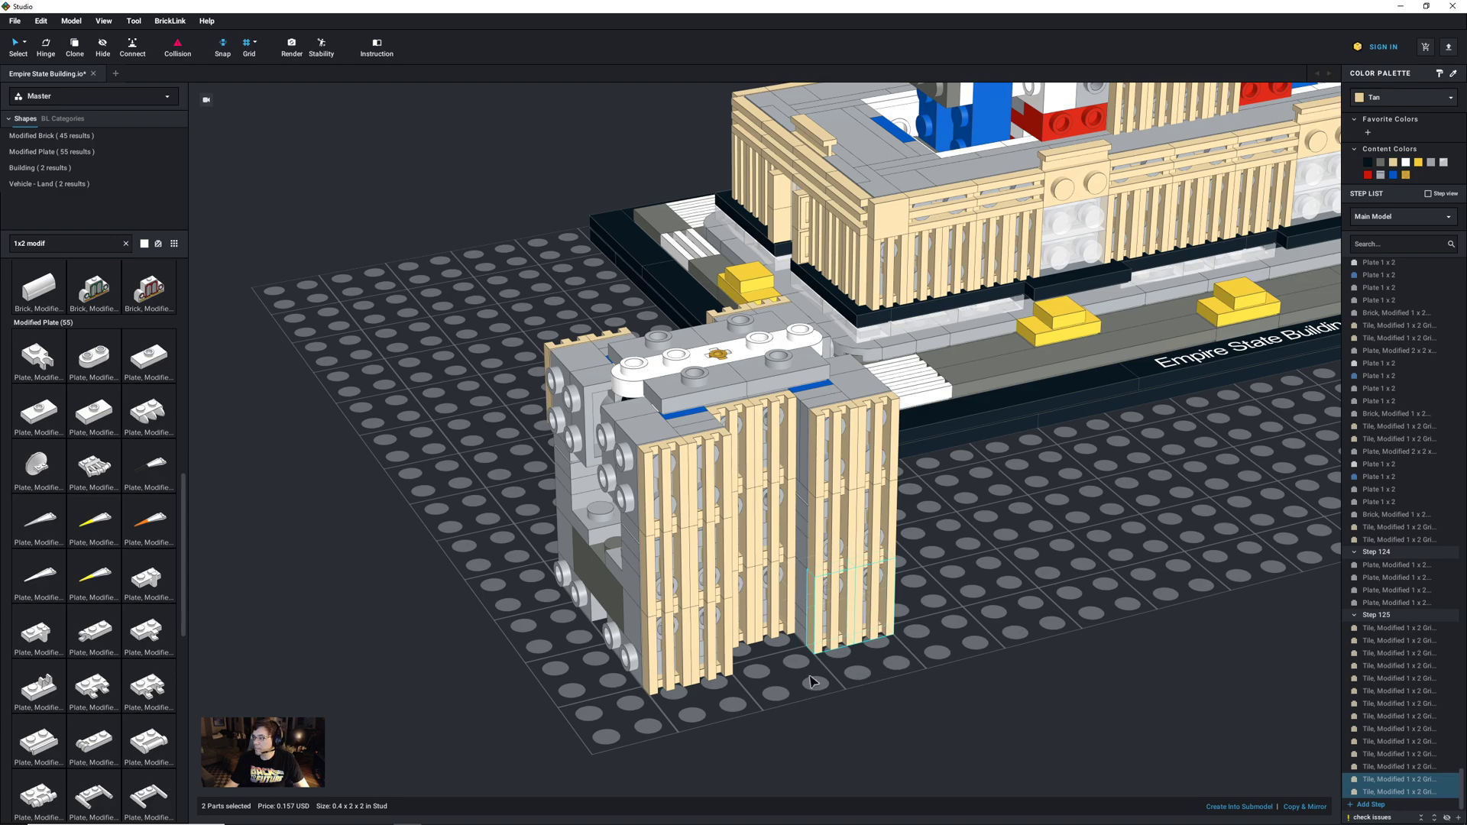
Step: Place two copies of the tan grille tile pair below the grilles on one corner stack of the section's opposite side
{"action": "right_click_drag", "start_coordinate": [810, 673], "coordinate": [910, 671]}
{"action": "key", "text": "ctrl+v"}
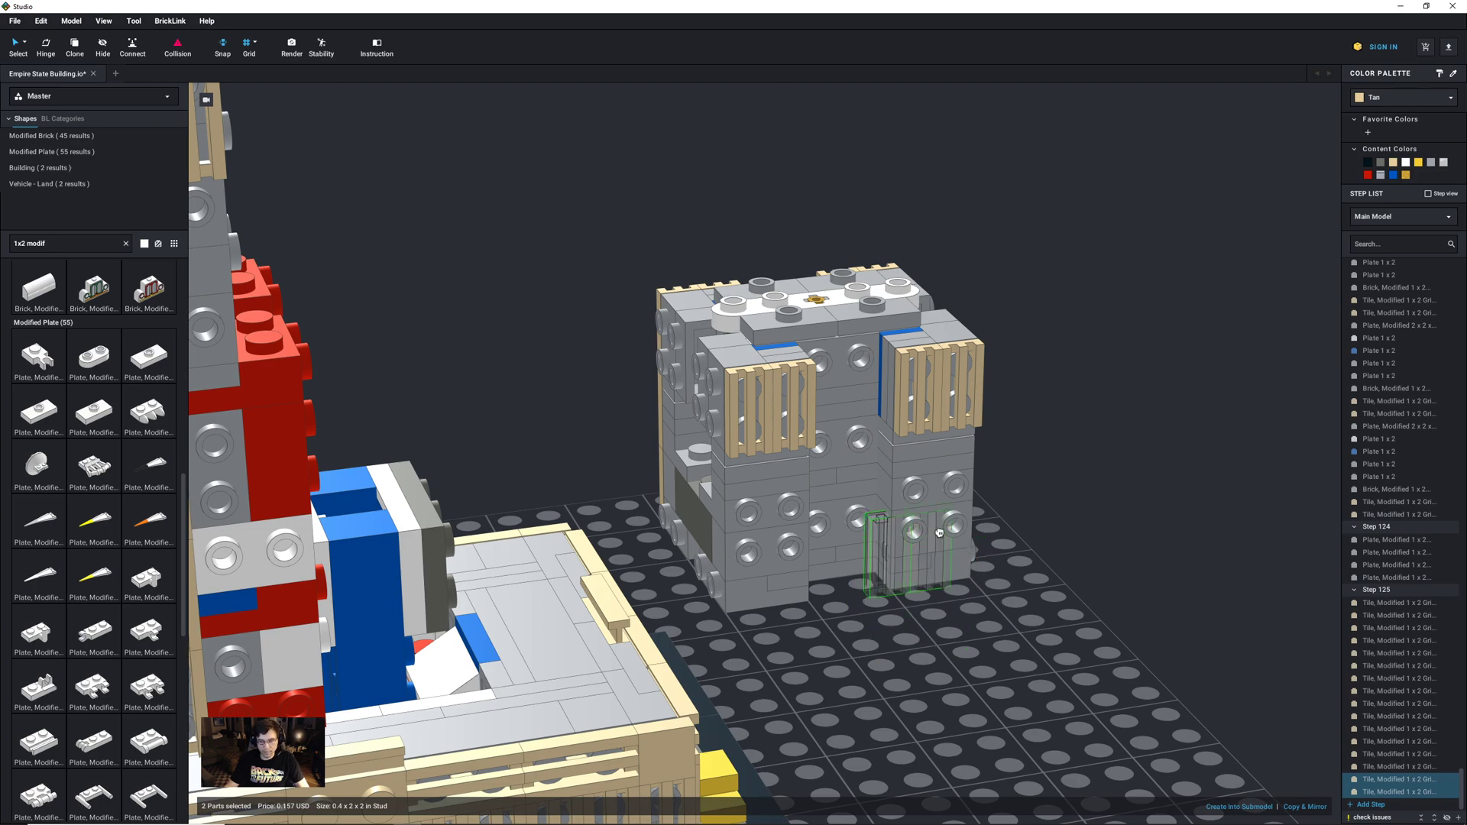
{"action": "left_click", "coordinate": [955, 539]}
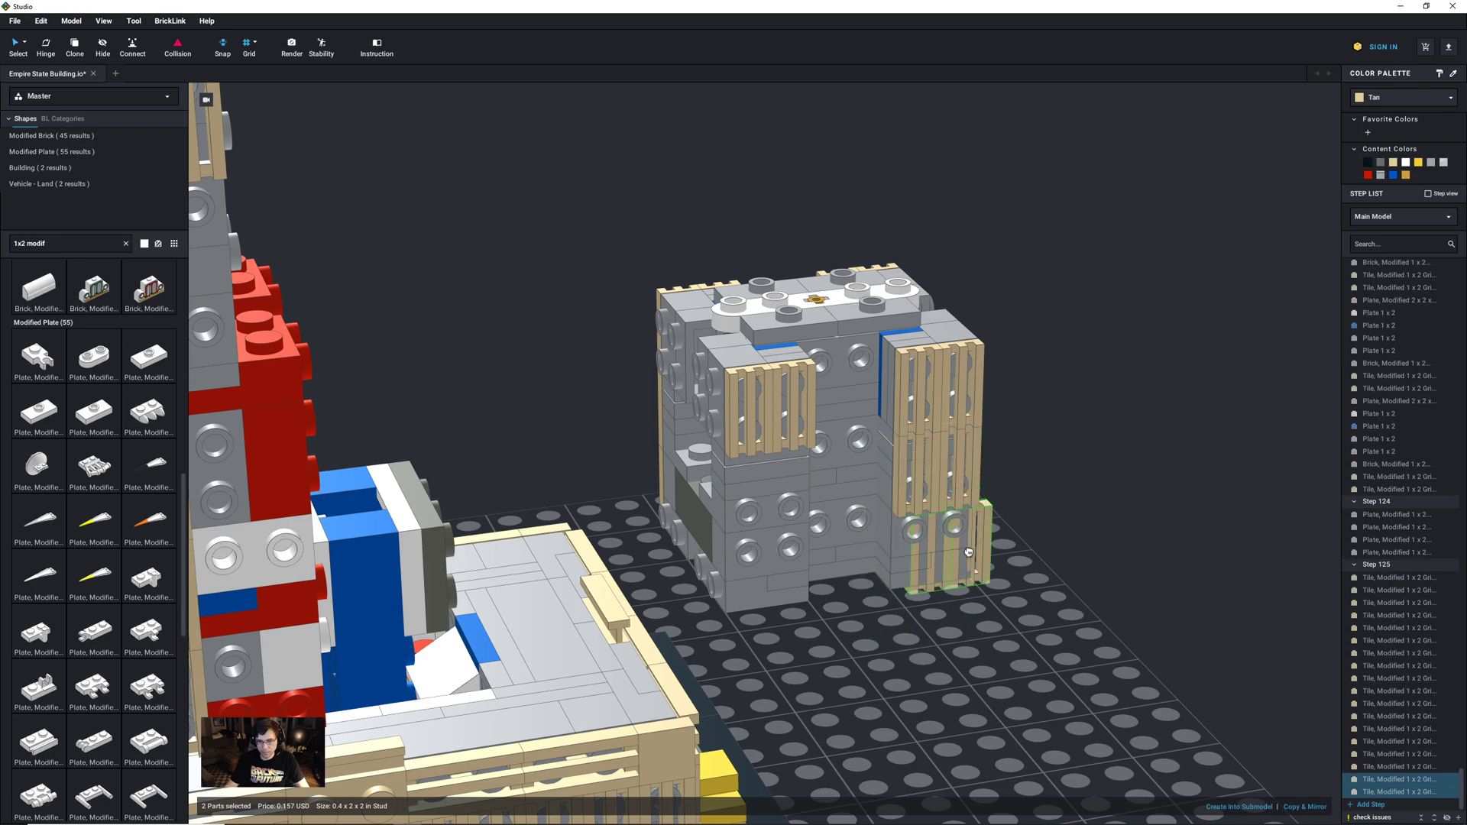
{"action": "left_click", "coordinate": [961, 550]}
Step: Cover that side's recessed central wall and its remaining corner stack down to the base with copies of the tan grille tile pair
{"action": "key", "text": "ctrl+v"}
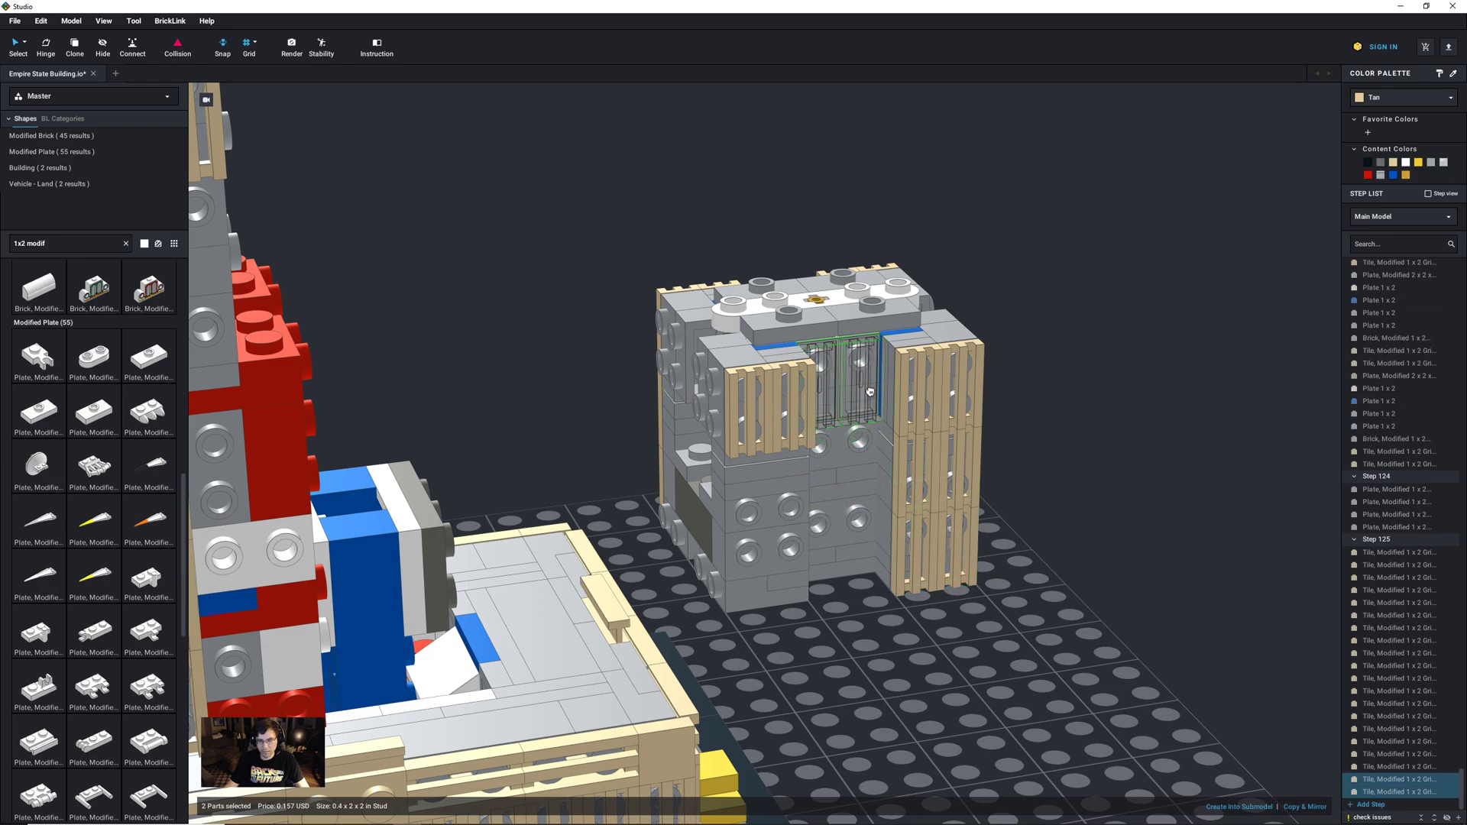
{"action": "left_click", "coordinate": [864, 403]}
{"action": "key", "text": "ctrl+v"}
{"action": "left_click", "coordinate": [866, 465]}
{"action": "key", "text": "ctrl+v"}
{"action": "left_click", "coordinate": [787, 496]}
{"action": "key", "text": "ctrl+v"}
{"action": "right_click_drag", "start_coordinate": [994, 680], "coordinate": [947, 682]}
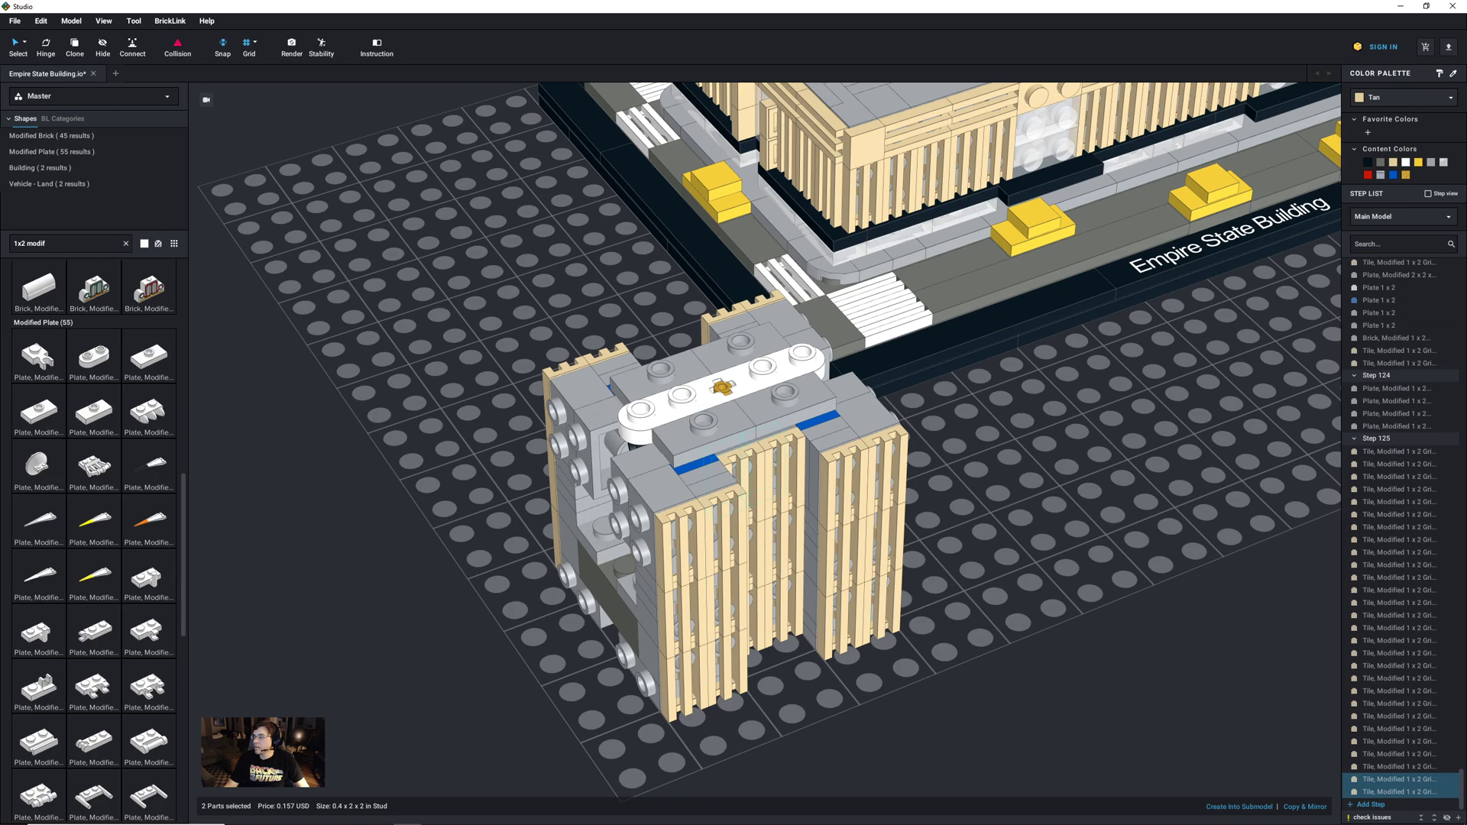
Step: Select the whole finished section, including its tan cladding, and move it onto the top of the tower
{"action": "right_click_drag", "start_coordinate": [1238, 448], "coordinate": [1113, 504]}
{"action": "left_click_drag", "start_coordinate": [926, 703], "coordinate": [510, 375]}
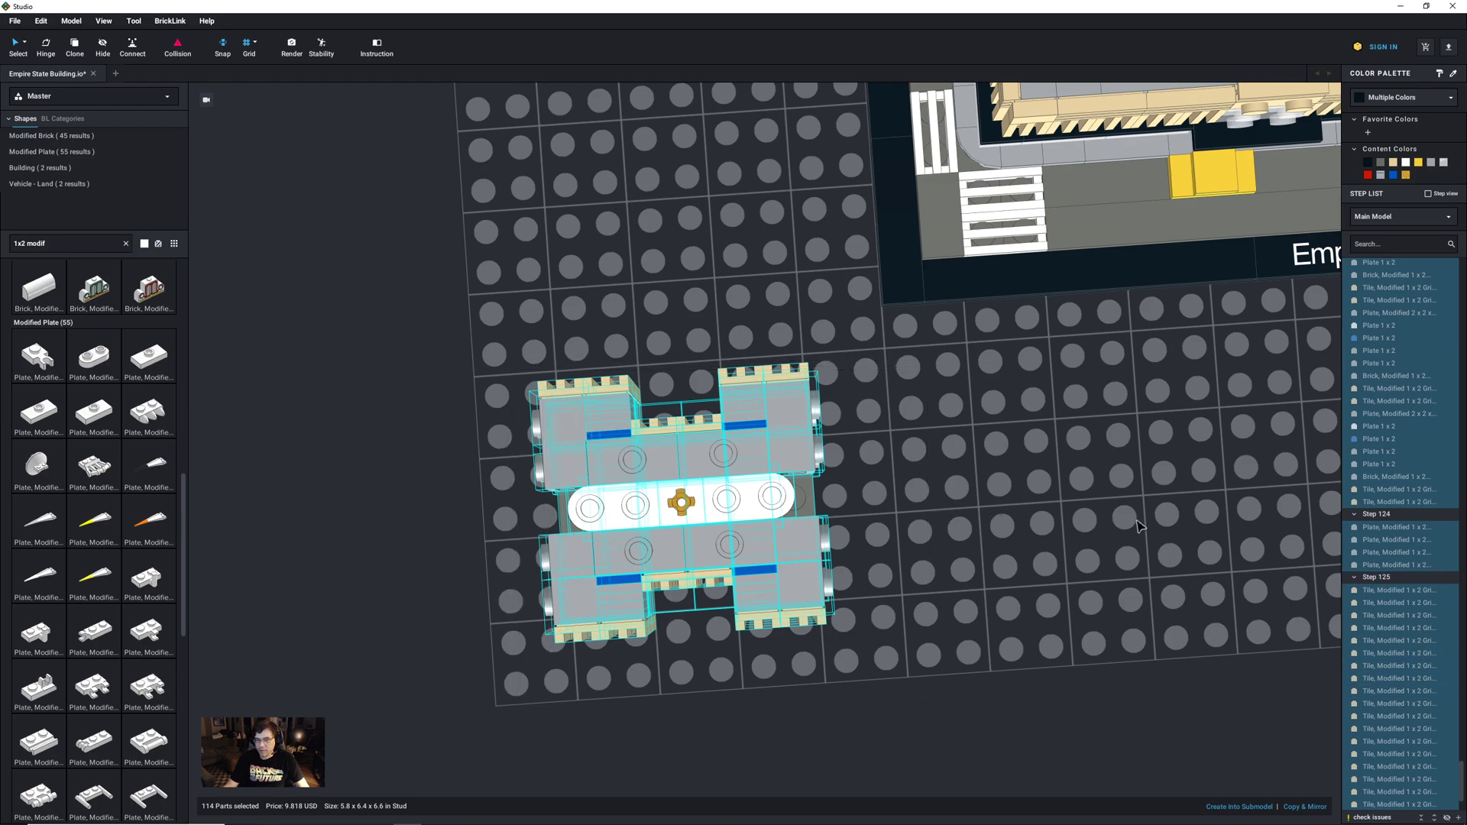
{"action": "scroll", "coordinate": [1133, 472], "scroll_direction": "down", "scroll_amount": 7}
{"action": "right_click_drag", "start_coordinate": [1099, 494], "coordinate": [1090, 547]}
{"action": "left_click_drag", "start_coordinate": [732, 740], "coordinate": [891, 319]}
{"action": "left_click", "coordinate": [1176, 644]}
Step: Examine the tower from top to base to check how the added section lines up with the sections below
{"action": "right_click_drag", "start_coordinate": [1058, 649], "coordinate": [1114, 681]}
{"action": "scroll", "coordinate": [1031, 683], "scroll_direction": "up", "scroll_amount": 5}
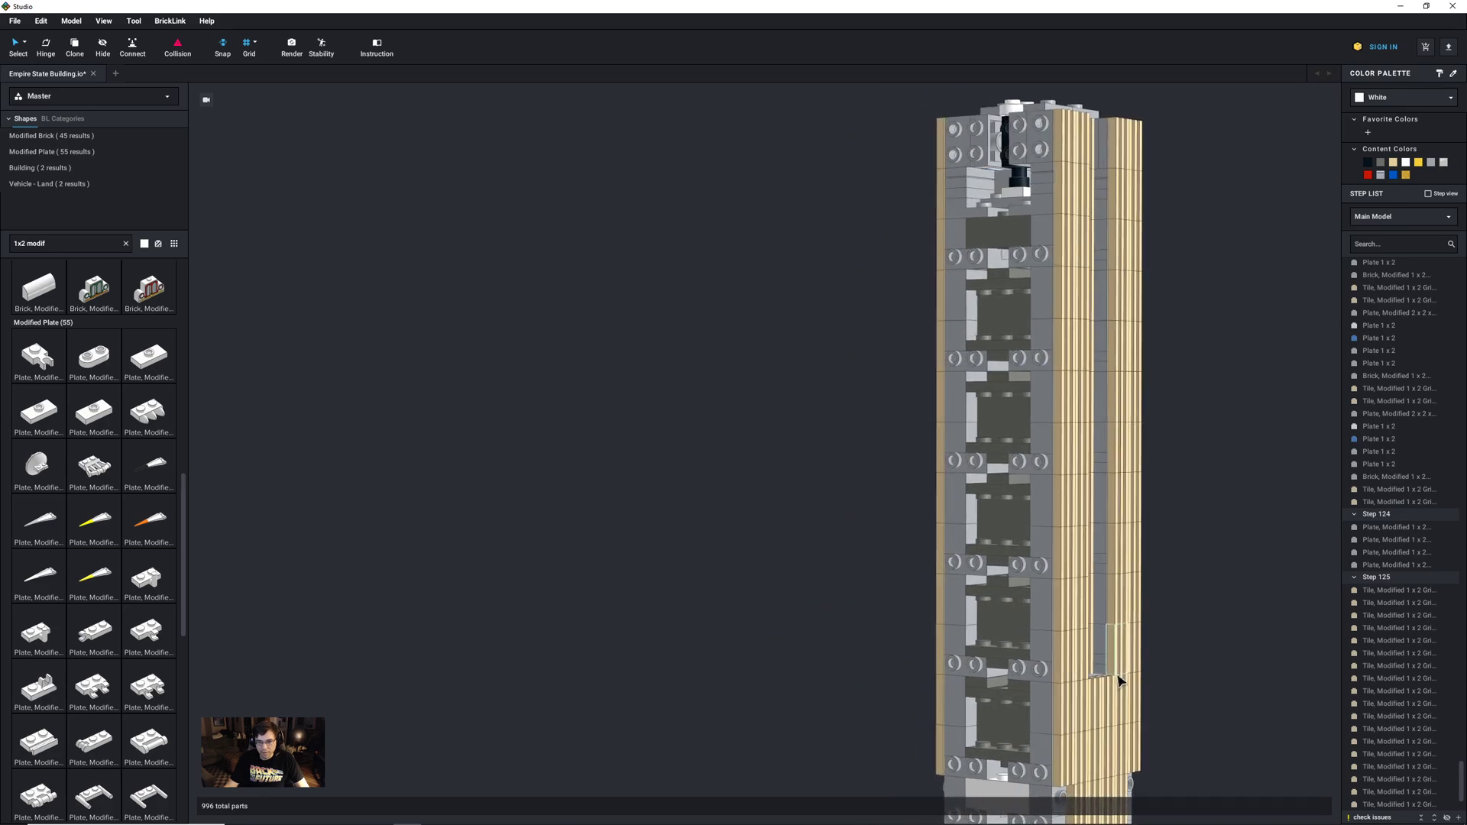
{"action": "middle_click_drag", "start_coordinate": [1113, 674], "coordinate": [1045, 556]}
{"action": "right_click_drag", "start_coordinate": [1068, 577], "coordinate": [1048, 620]}
{"action": "middle_click_drag", "start_coordinate": [1049, 620], "coordinate": [1068, 730]}
{"action": "right_click_drag", "start_coordinate": [1068, 731], "coordinate": [1090, 703]}
{"action": "middle_click_drag", "start_coordinate": [1090, 704], "coordinate": [1007, 824]}
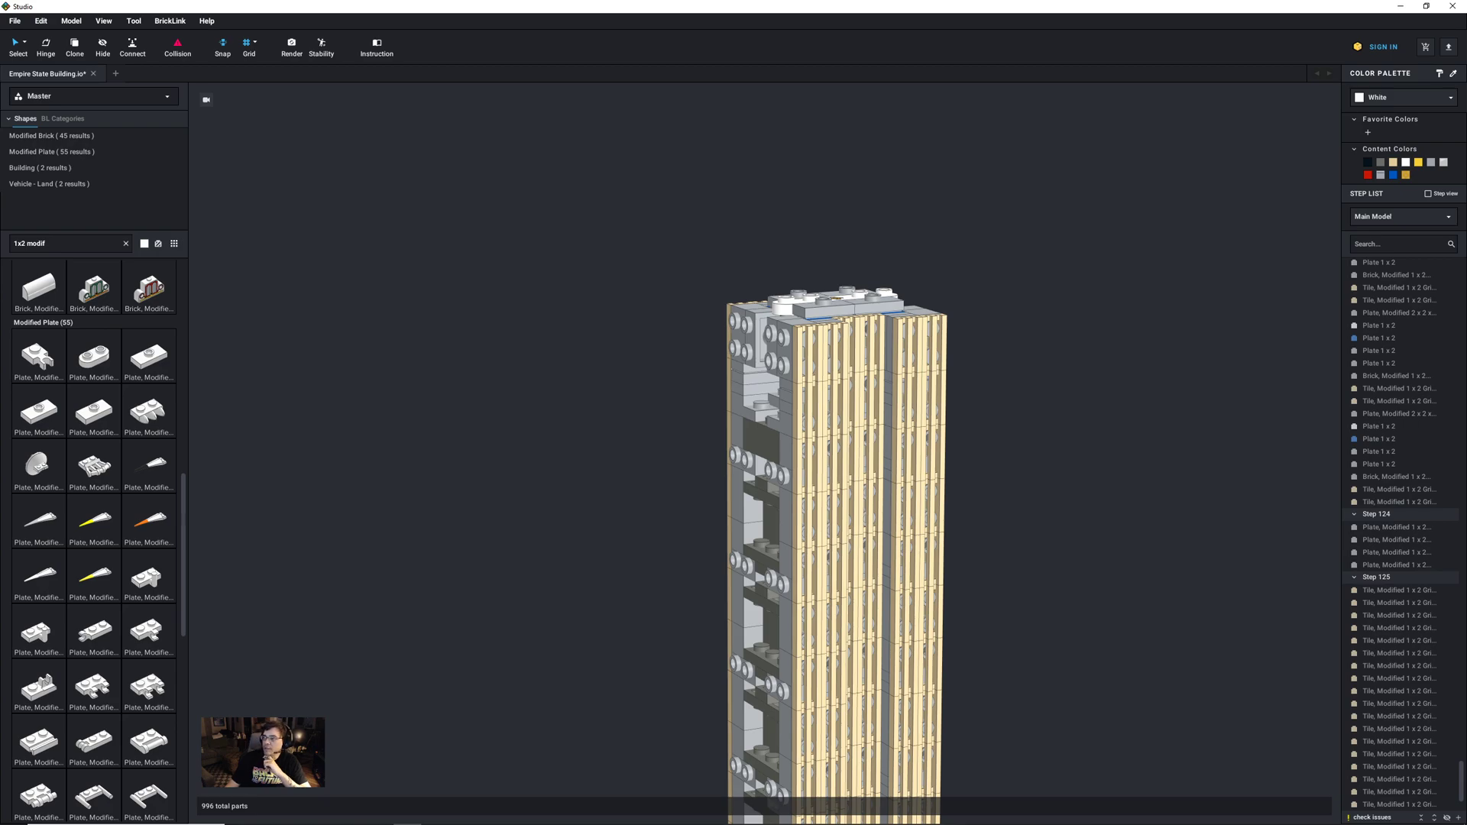
{"action": "middle_click_drag", "start_coordinate": [778, 506], "coordinate": [802, 336]}
{"action": "right_click_drag", "start_coordinate": [938, 581], "coordinate": [950, 547]}
{"action": "middle_click_drag", "start_coordinate": [957, 563], "coordinate": [965, 386]}
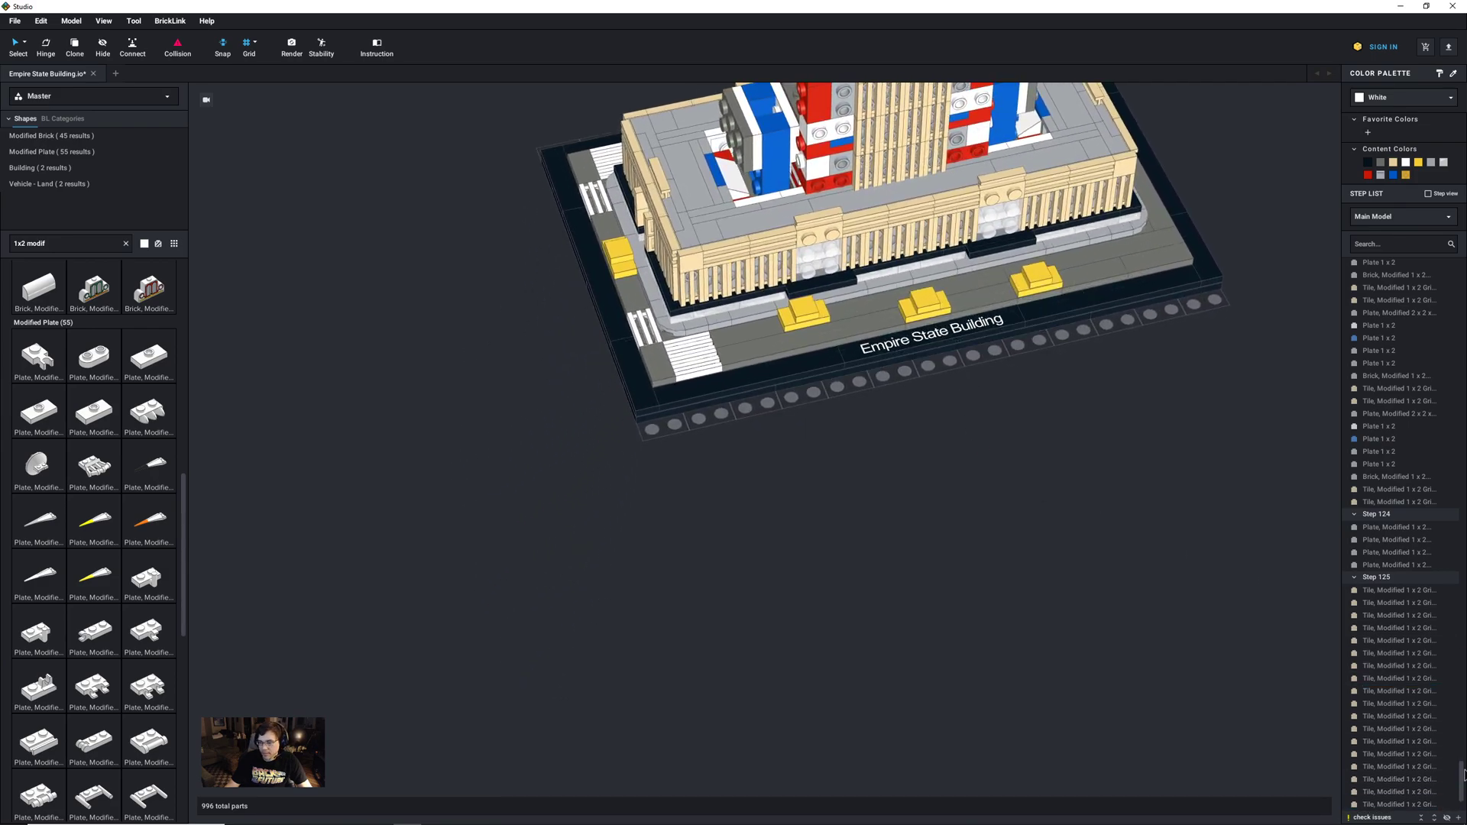
Step: Add two new build steps and place a white 3 x 3 plate on the grid in front of the building
{"action": "scroll", "coordinate": [1460, 775], "scroll_direction": "down", "scroll_amount": 3}
{"action": "left_click", "coordinate": [1370, 804]}
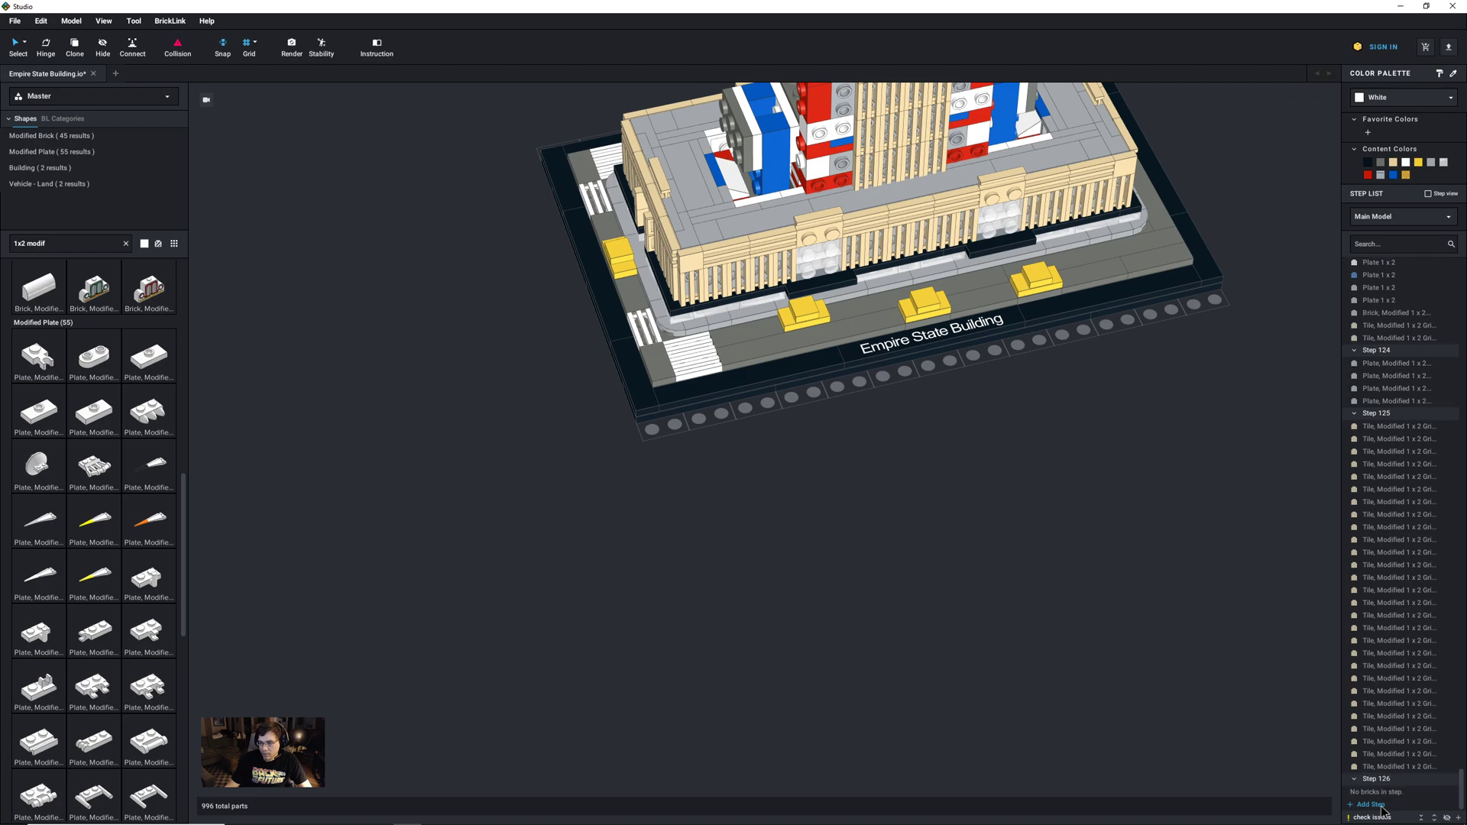
{"action": "left_click", "coordinate": [1370, 805]}
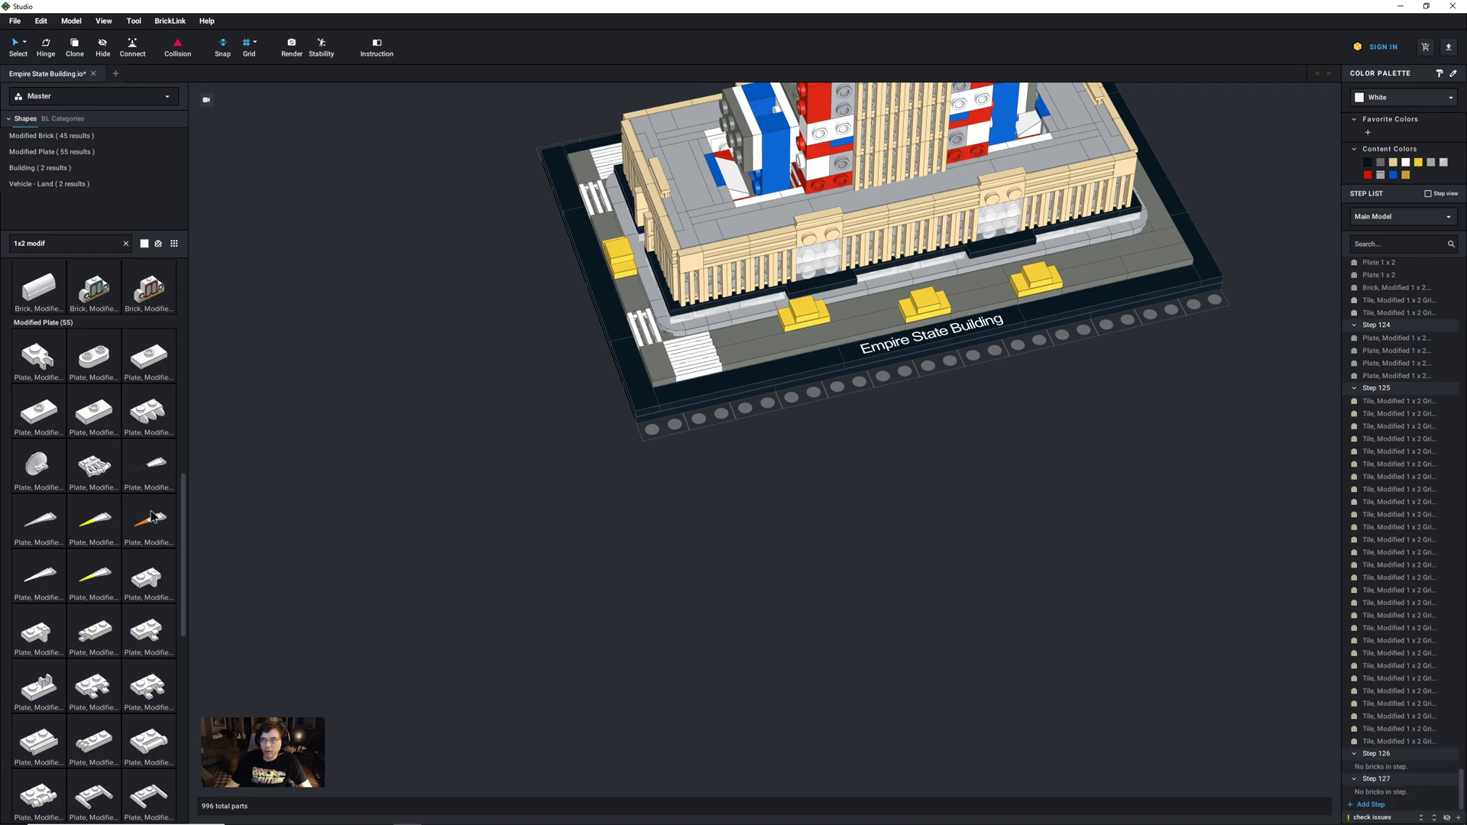
{"action": "left_click", "coordinate": [59, 243]}
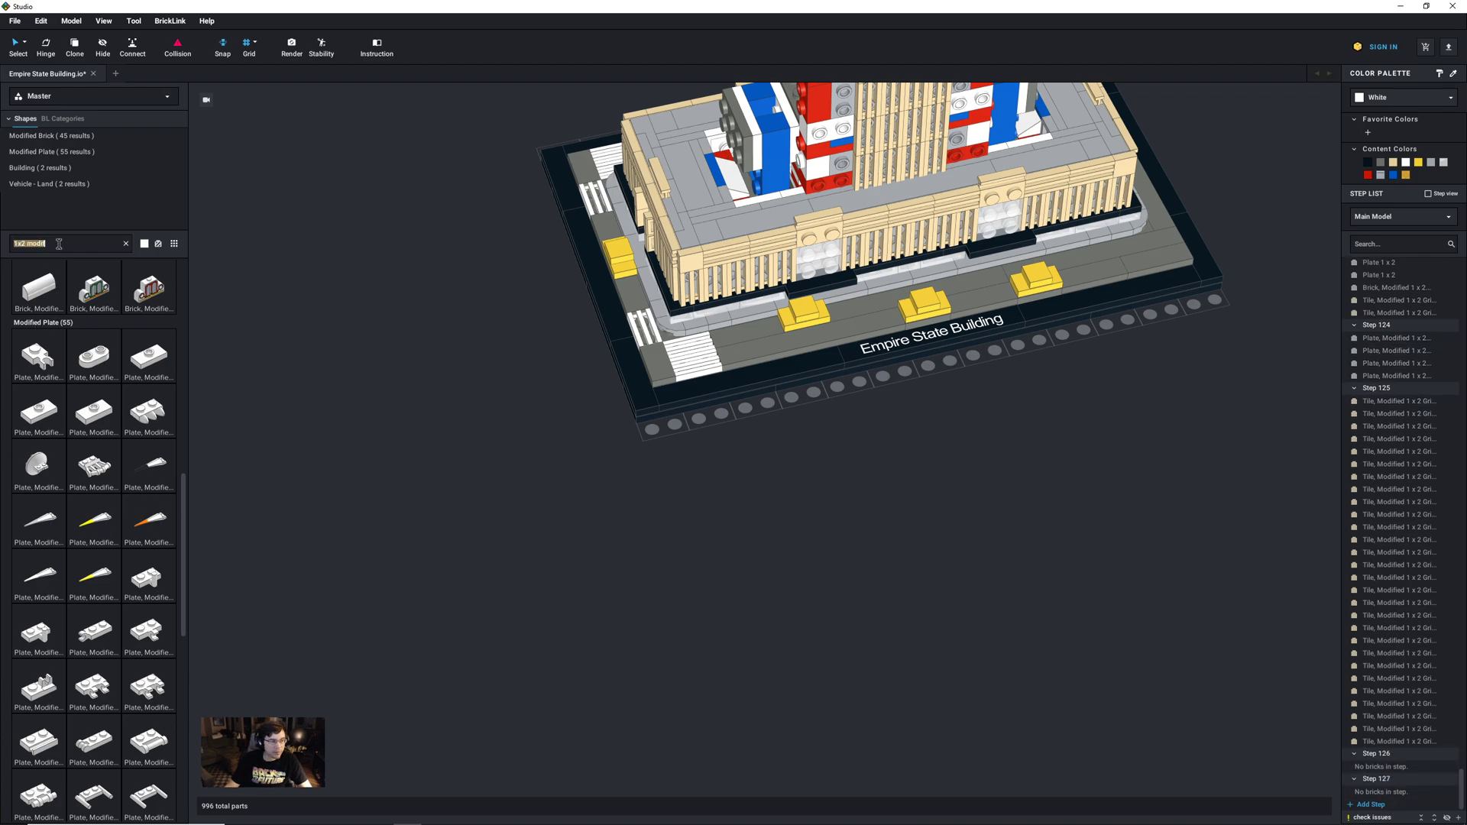
{"action": "type", "text": "34"}
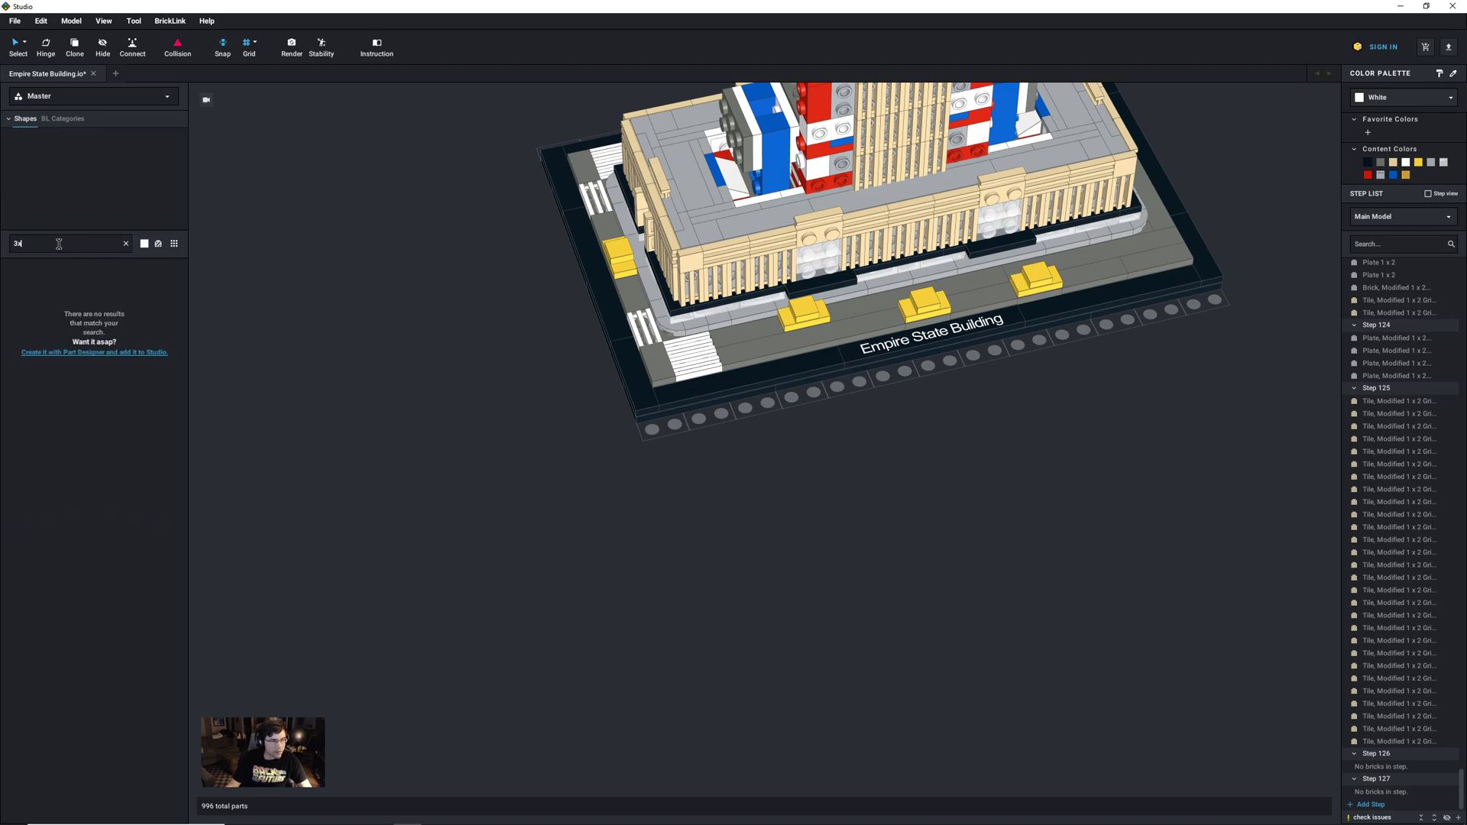
{"action": "type", "text": "3 pl"}
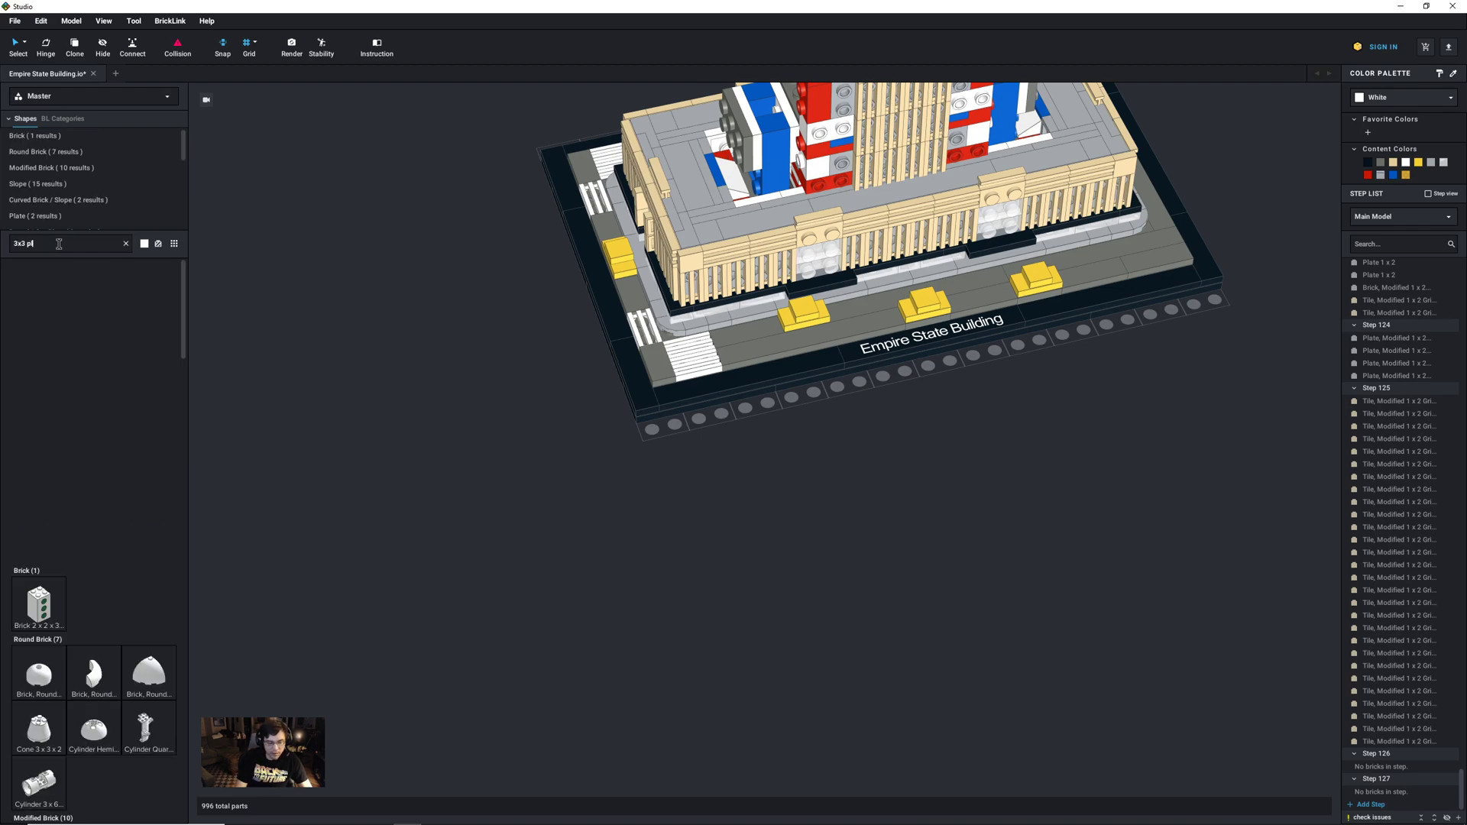
{"action": "type", "text": "ate"}
{"action": "left_click_drag", "start_coordinate": [35, 309], "coordinate": [588, 539]}
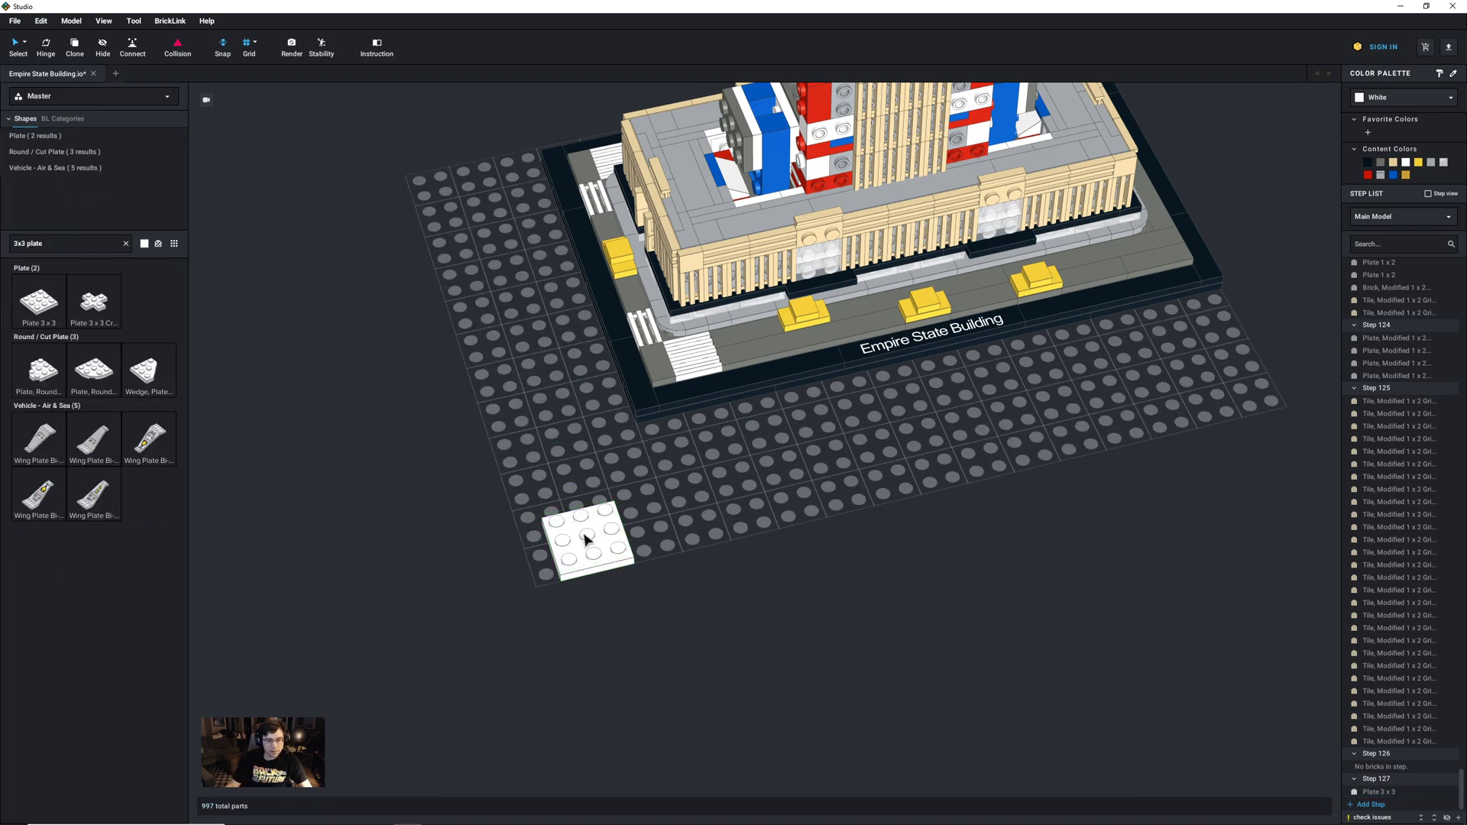
Step: Find the 1 x 3 brick and place a white one along the middle row of the 3 x 3 plate
{"action": "left_click", "coordinate": [57, 243]}
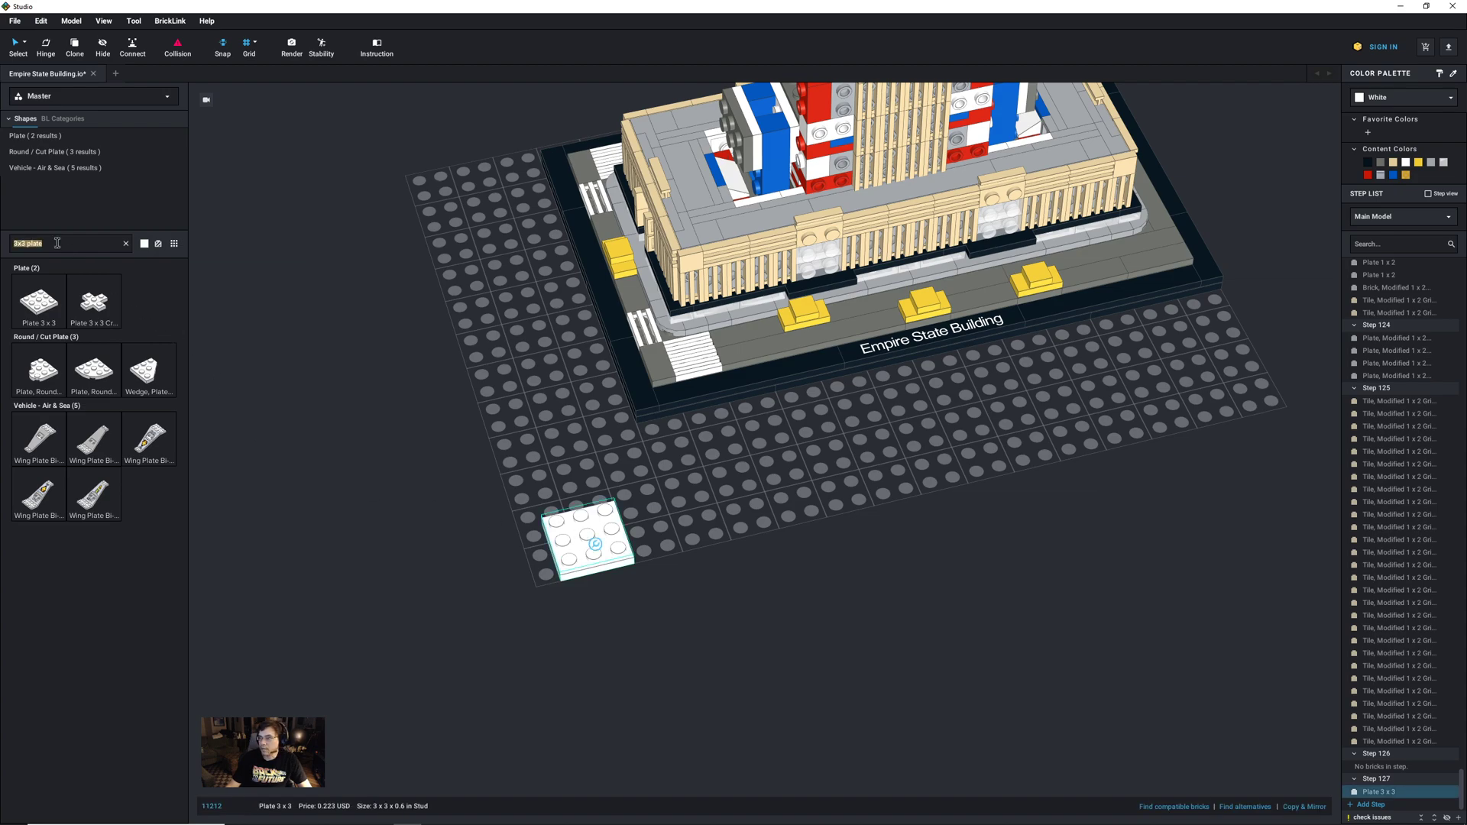
{"action": "type", "text": "1x3"}
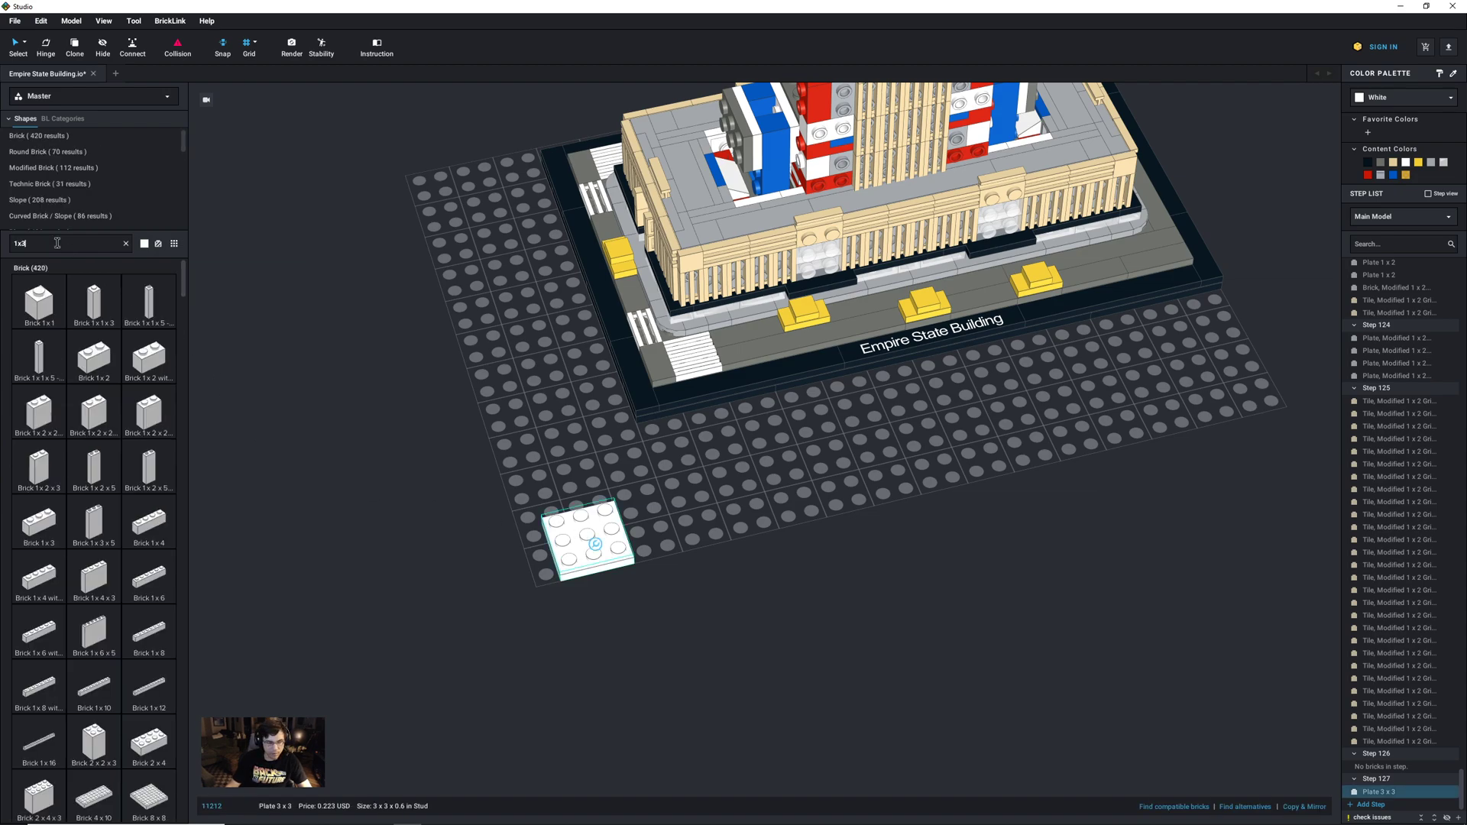
{"action": "left_click_drag", "start_coordinate": [149, 302], "coordinate": [583, 514]}
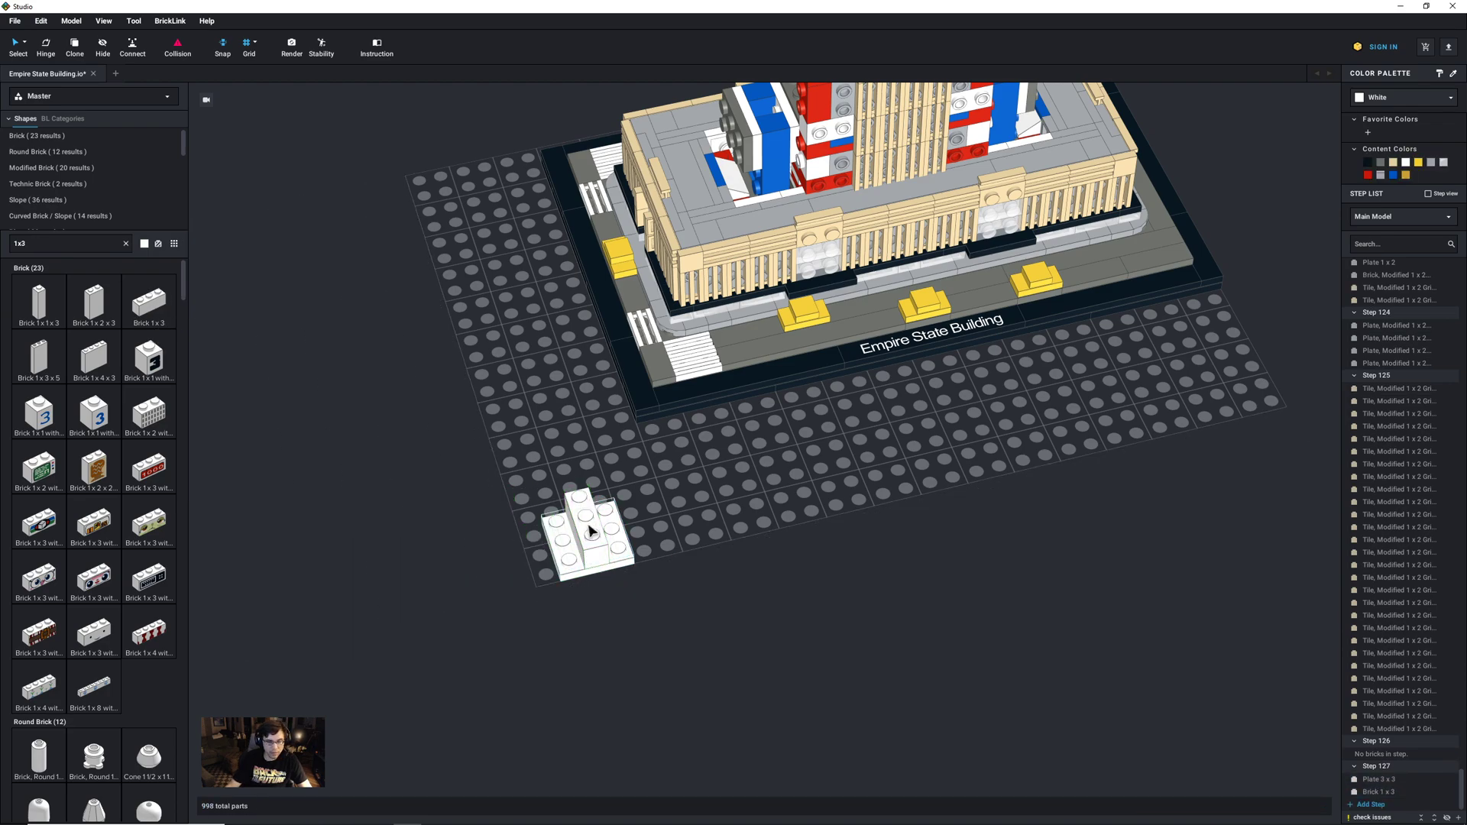
Step: Color the 3 x 3 plate Light Bluish Gray and the 1 x 3 brick dark gray
{"action": "left_click", "coordinate": [615, 549]}
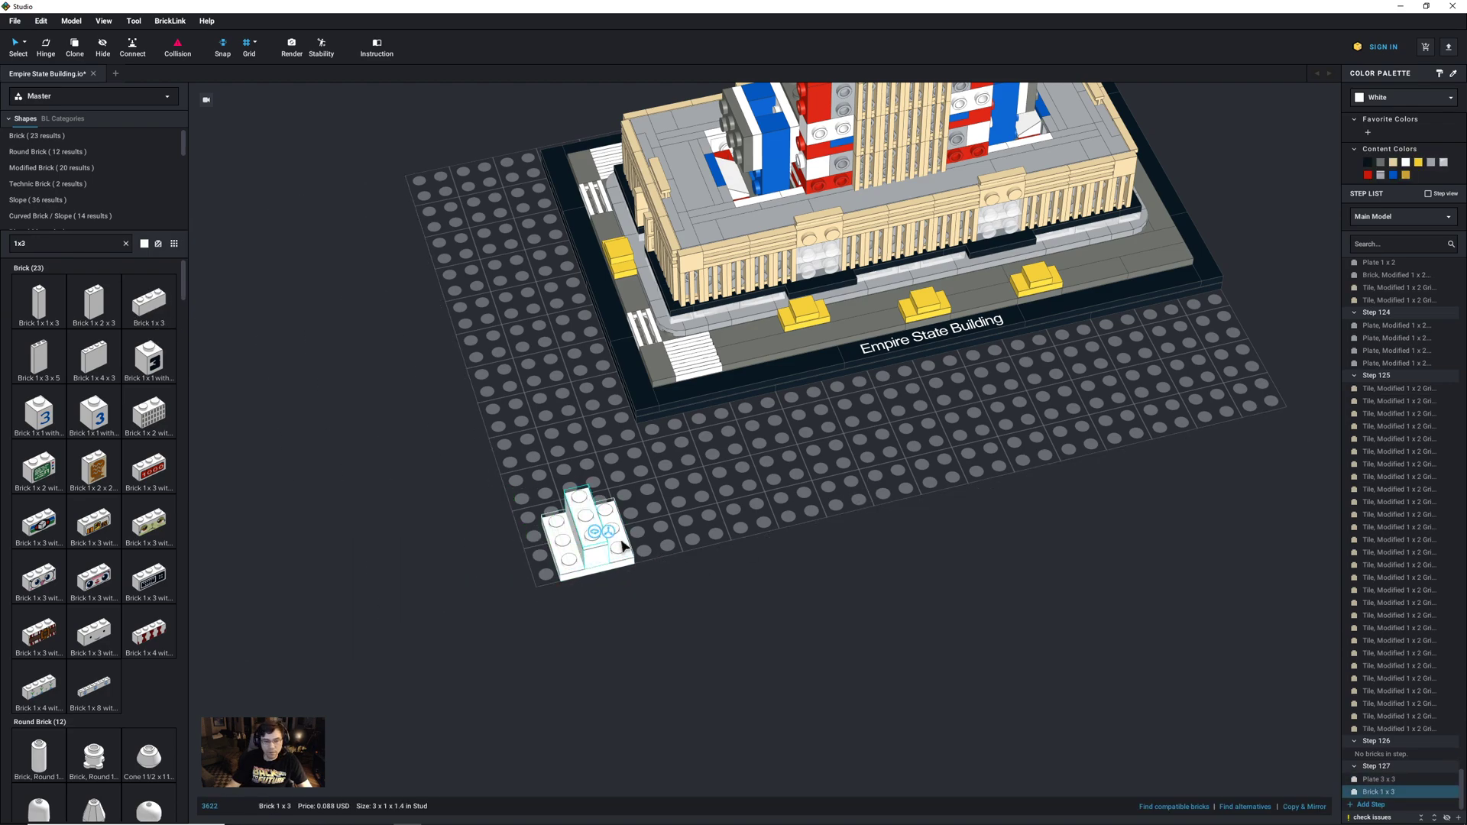
{"action": "left_click", "coordinate": [1429, 164]}
{"action": "left_click", "coordinate": [600, 533]}
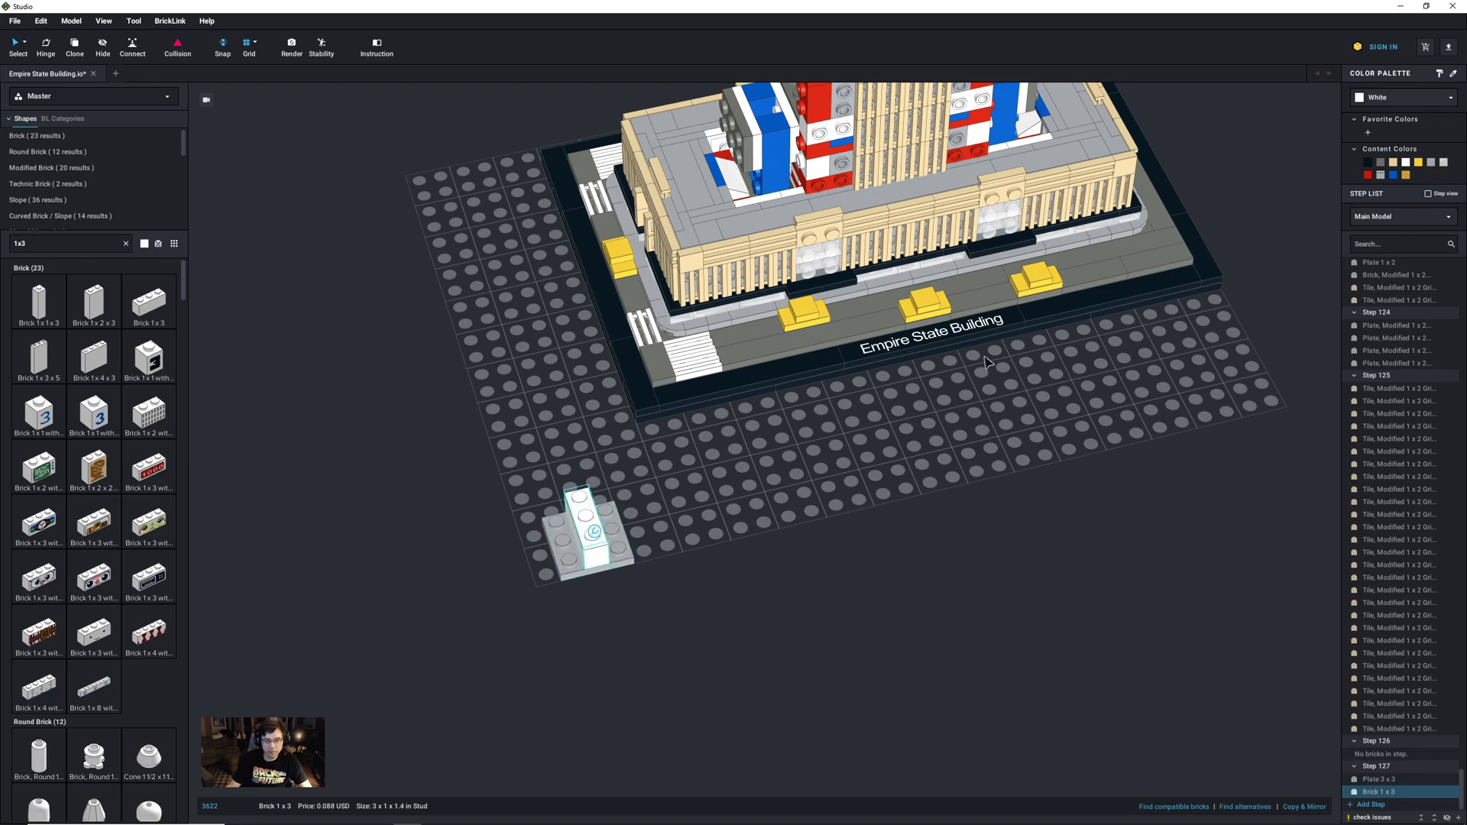
{"action": "left_click", "coordinate": [1381, 162]}
Step: Select the 3 x 3 plate and 1 x 3 brick together and rotate them 90 degrees
{"action": "mouse_move", "coordinate": [1053, 458]}
{"action": "right_mouse_down"}
{"action": "mouse_move", "coordinate": [1042, 481]}
{"action": "mouse_move", "coordinate": [1033, 459]}
{"action": "right_mouse_up"}
{"action": "middle_click_drag", "start_coordinate": [1035, 458], "coordinate": [1029, 434]}
{"action": "left_click_drag", "start_coordinate": [801, 464], "coordinate": [721, 547]}
{"action": "scroll", "coordinate": [783, 583], "scroll_direction": "up", "scroll_amount": 2}
{"action": "mouse_move", "coordinate": [817, 581]}
{"action": "middle_mouse_down"}
{"action": "mouse_move", "coordinate": [833, 542]}
{"action": "mouse_move", "coordinate": [829, 565]}
{"action": "middle_mouse_up"}
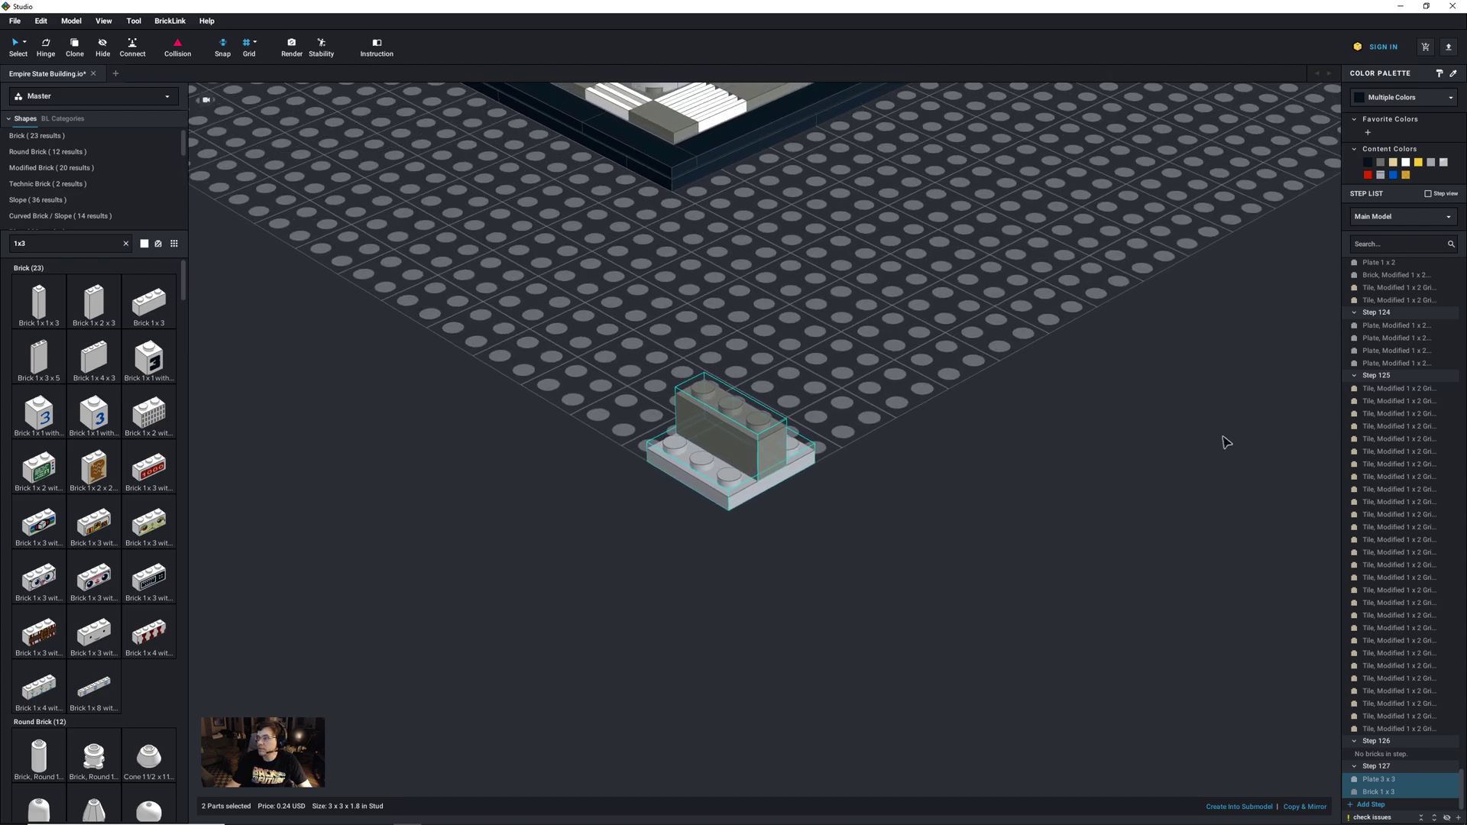
{"action": "key", "text": "Right"}
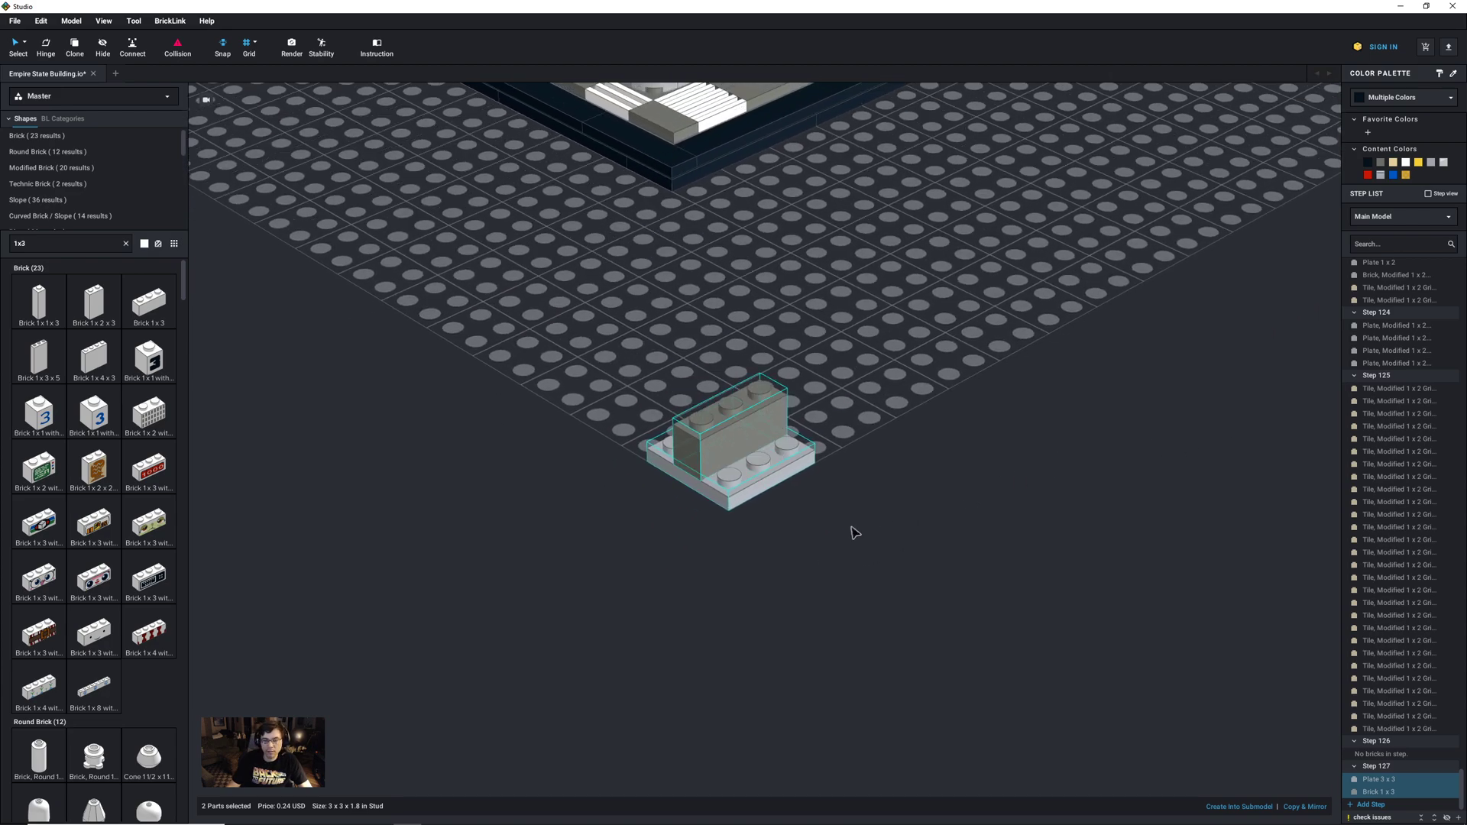
{"action": "left_click", "coordinate": [881, 510]}
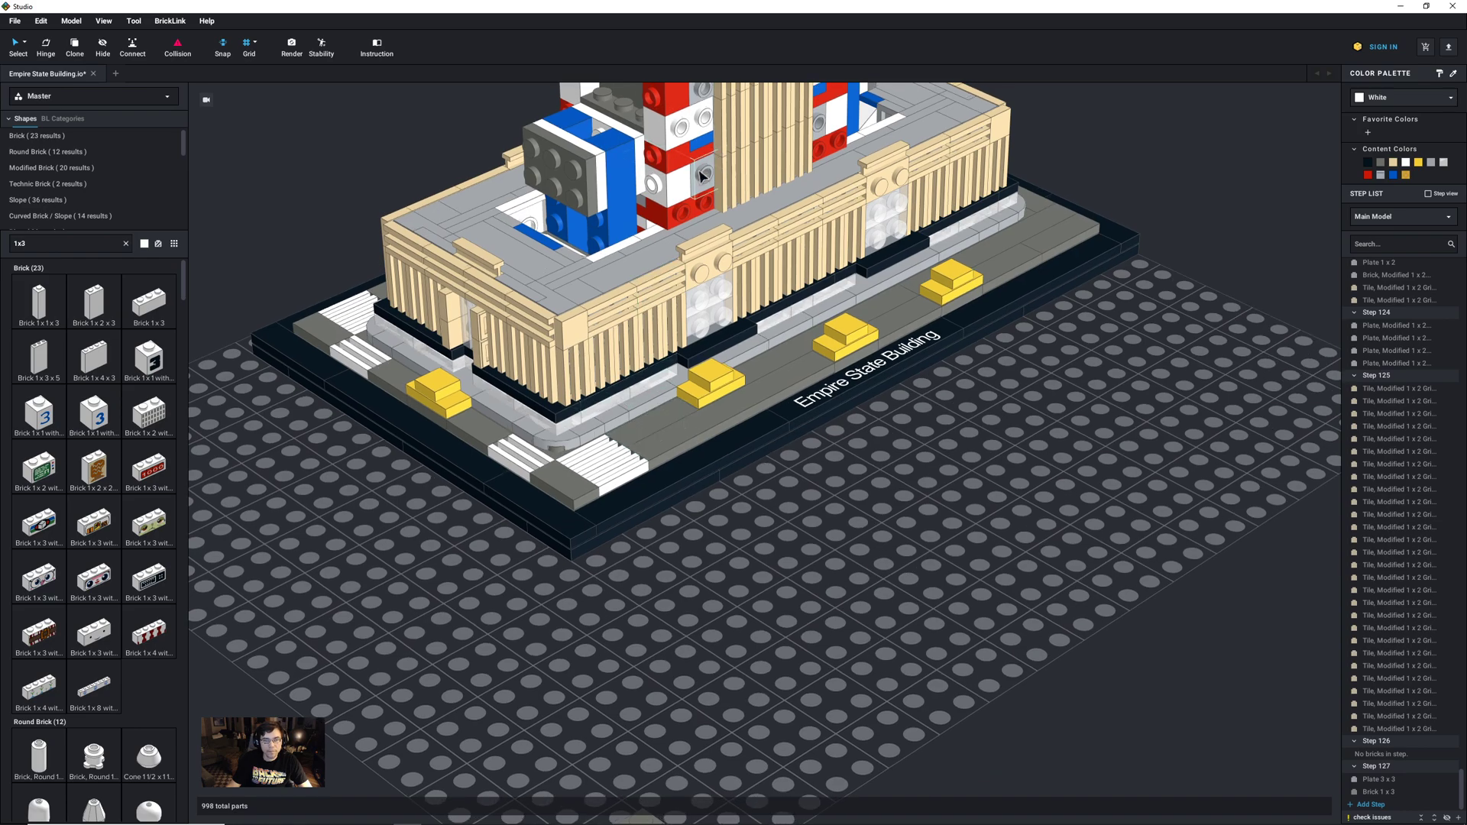
Step: Copy the tower's gray 1 x 2 brick with studs on one side; place one on the plate and another beside it, turned 180 degrees
{"action": "left_click", "coordinate": [701, 176]}
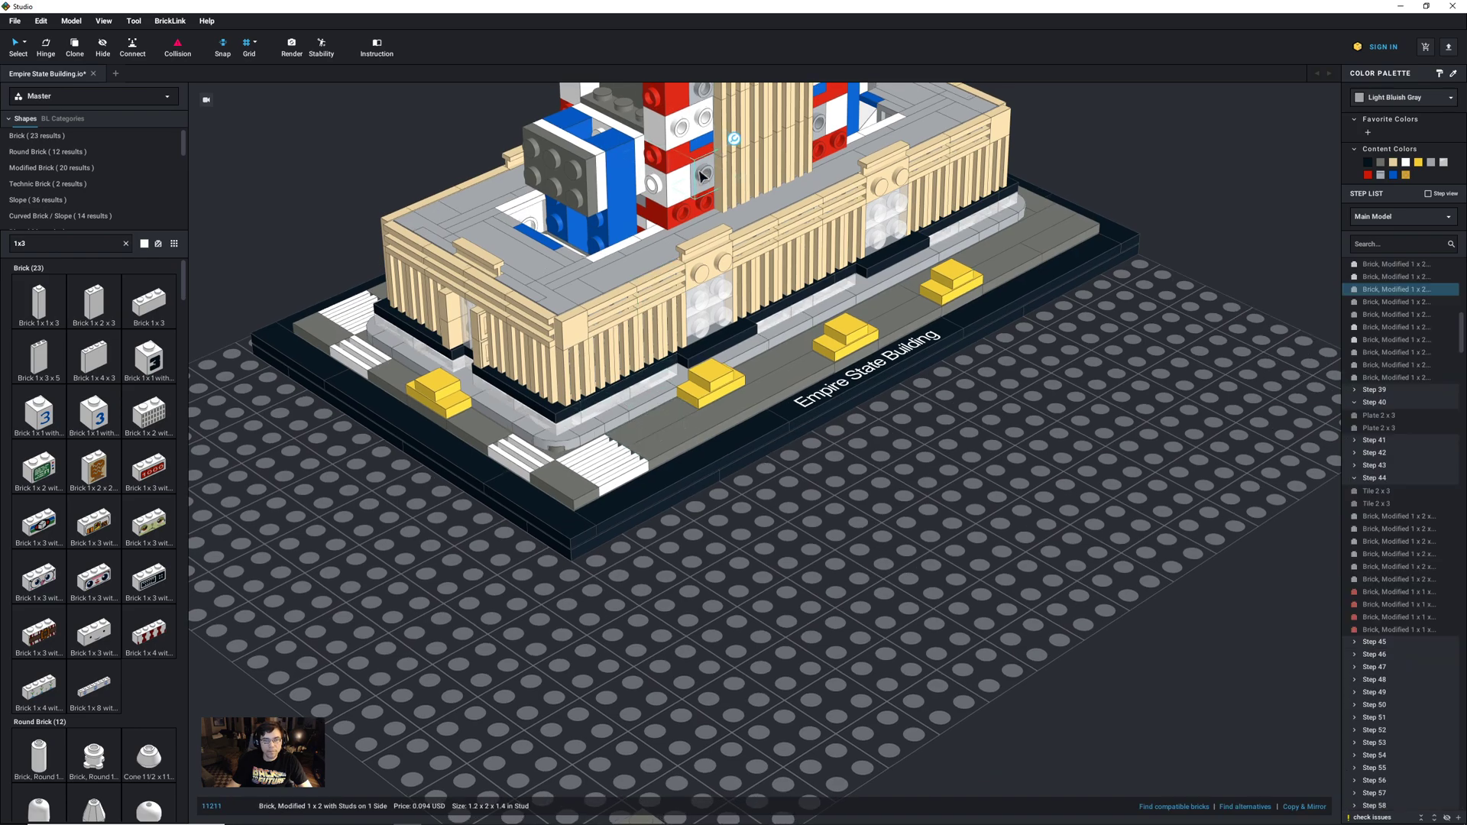
{"action": "middle_click_drag", "start_coordinate": [807, 522], "coordinate": [823, 379]}
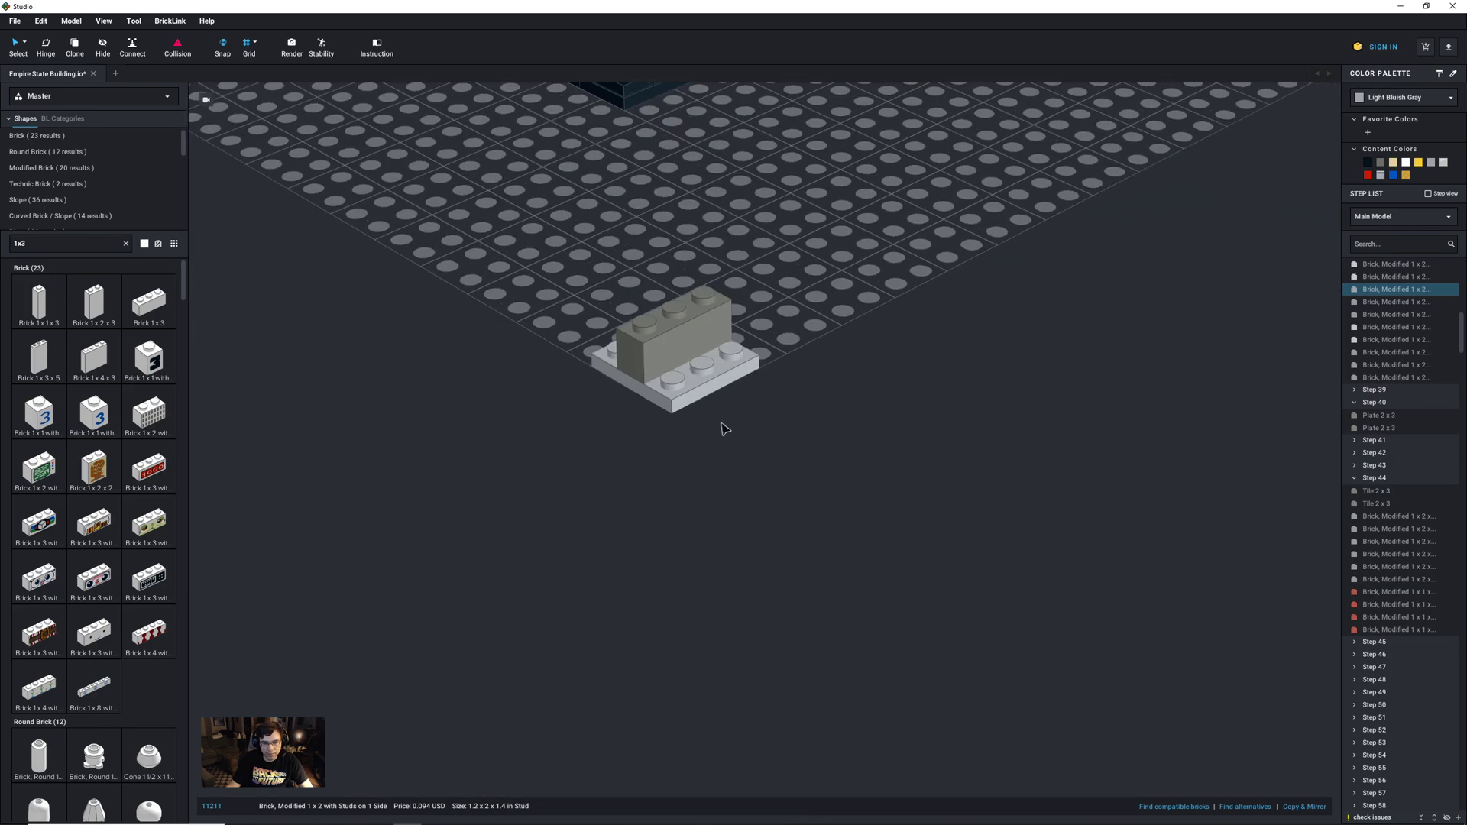
{"action": "key", "text": "ctrl+v"}
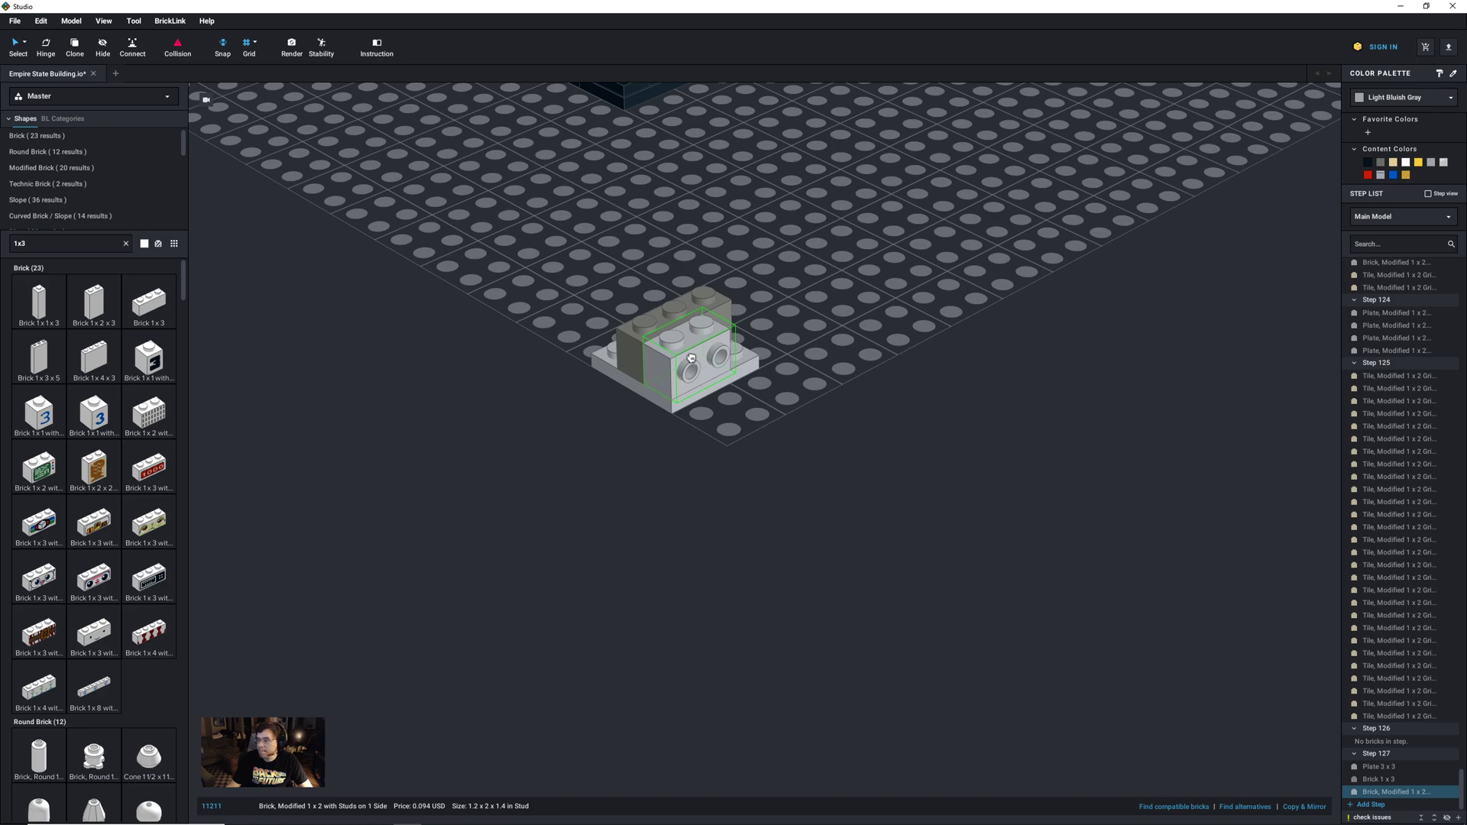
{"action": "left_click", "coordinate": [782, 413]}
{"action": "key", "text": "Right"}
{"action": "key", "text": "Right"}
{"action": "left_click", "coordinate": [753, 398]}
{"action": "middle_click_drag", "start_coordinate": [718, 287], "coordinate": [752, 444]}
{"action": "left_click", "coordinate": [833, 482]}
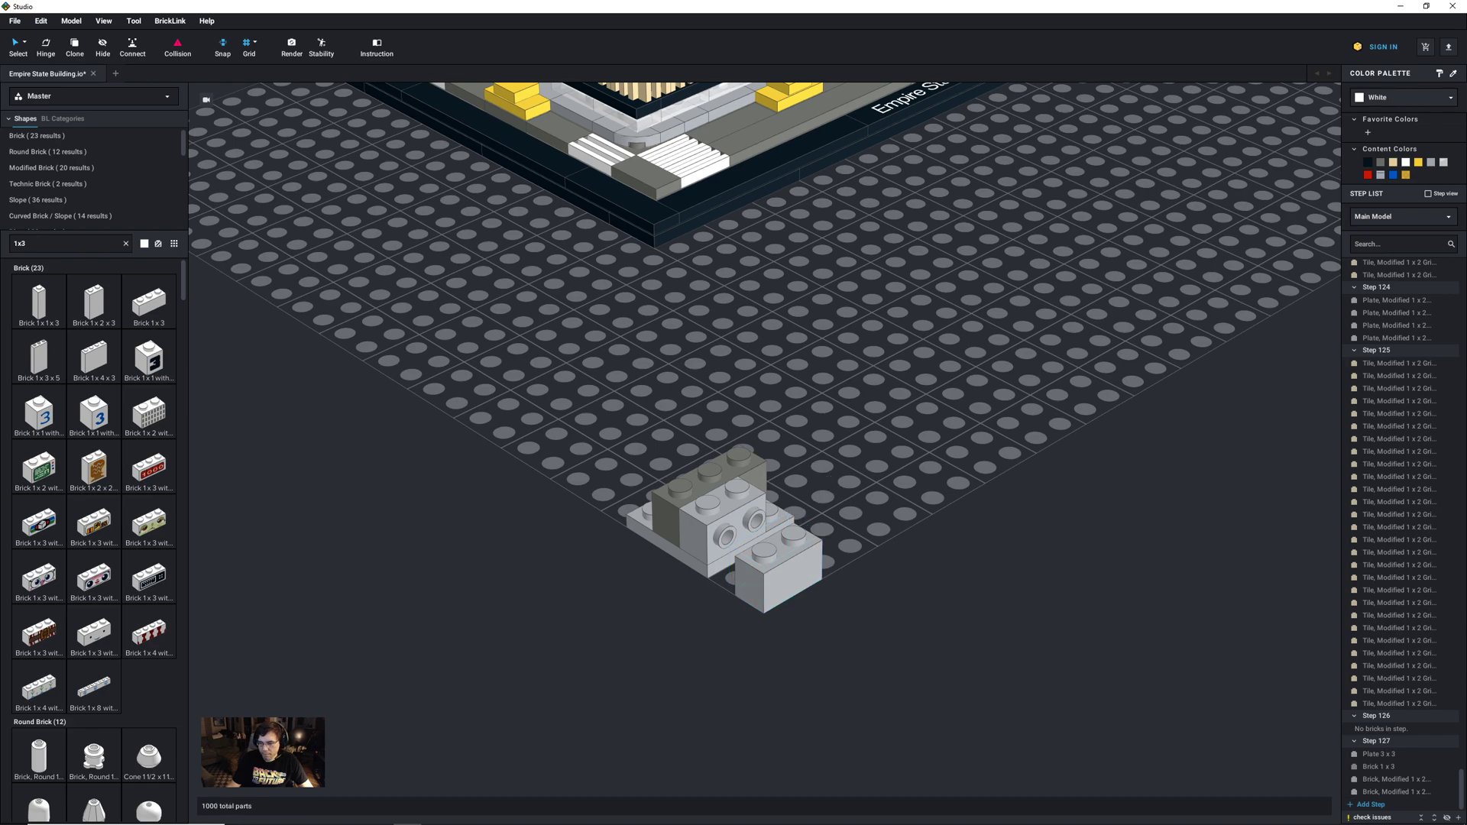
Step: Move the two 1 x 2 side-stud bricks into a new build step and place the loose one on the plate's opposite row
{"action": "left_click", "coordinate": [1367, 780]}
{"action": "left_click", "coordinate": [1371, 806]}
{"action": "left_click", "coordinate": [1399, 755]}
{"action": "left_click", "coordinate": [1400, 767], "text": "shift"}
{"action": "left_click_drag", "start_coordinate": [1399, 767], "coordinate": [1376, 793]}
{"action": "left_click", "coordinate": [861, 724]}
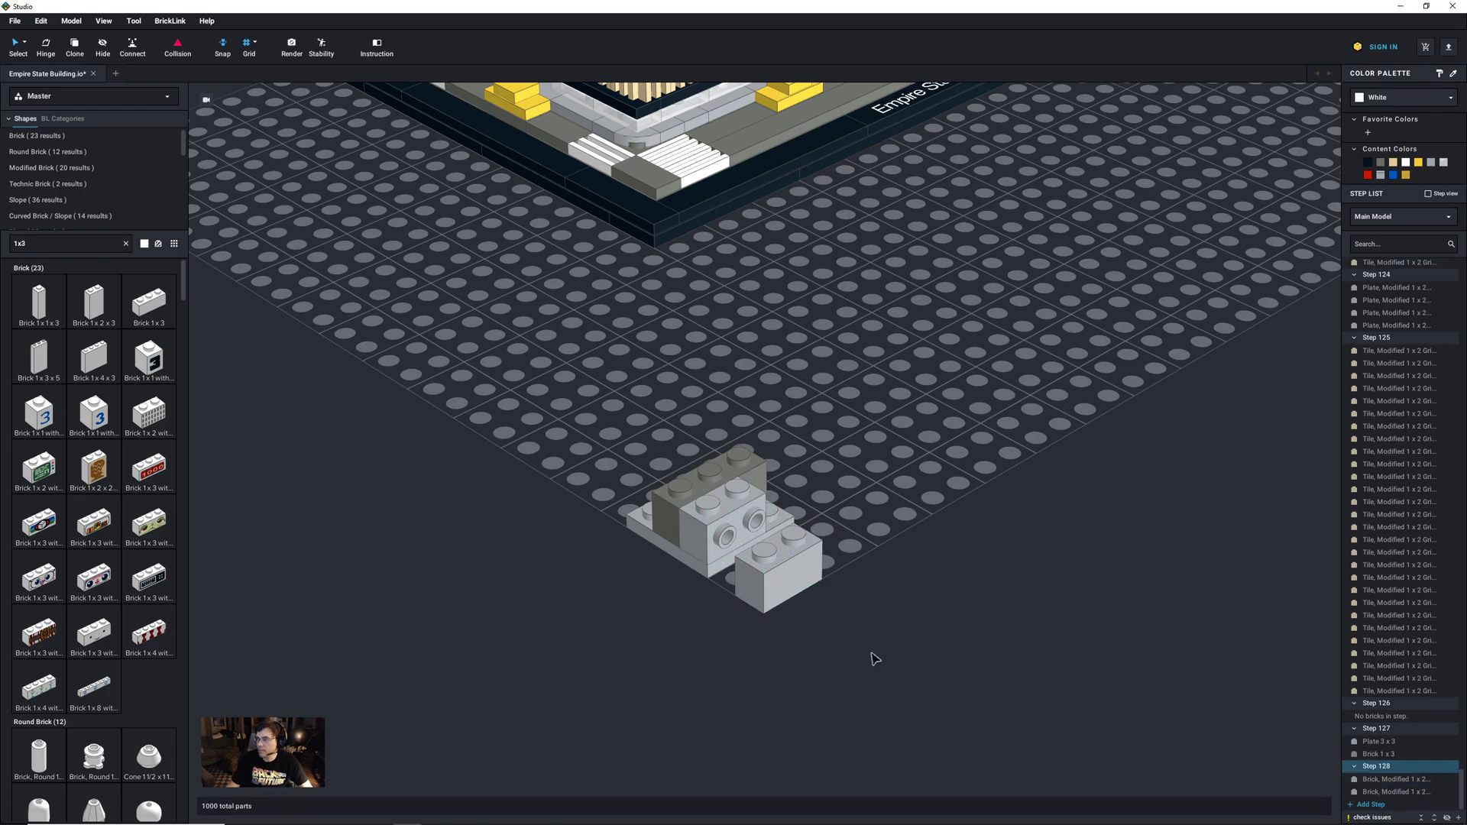
{"action": "scroll", "coordinate": [828, 697], "scroll_direction": "up", "scroll_amount": 3}
{"action": "left_click_drag", "start_coordinate": [764, 709], "coordinate": [694, 563]}
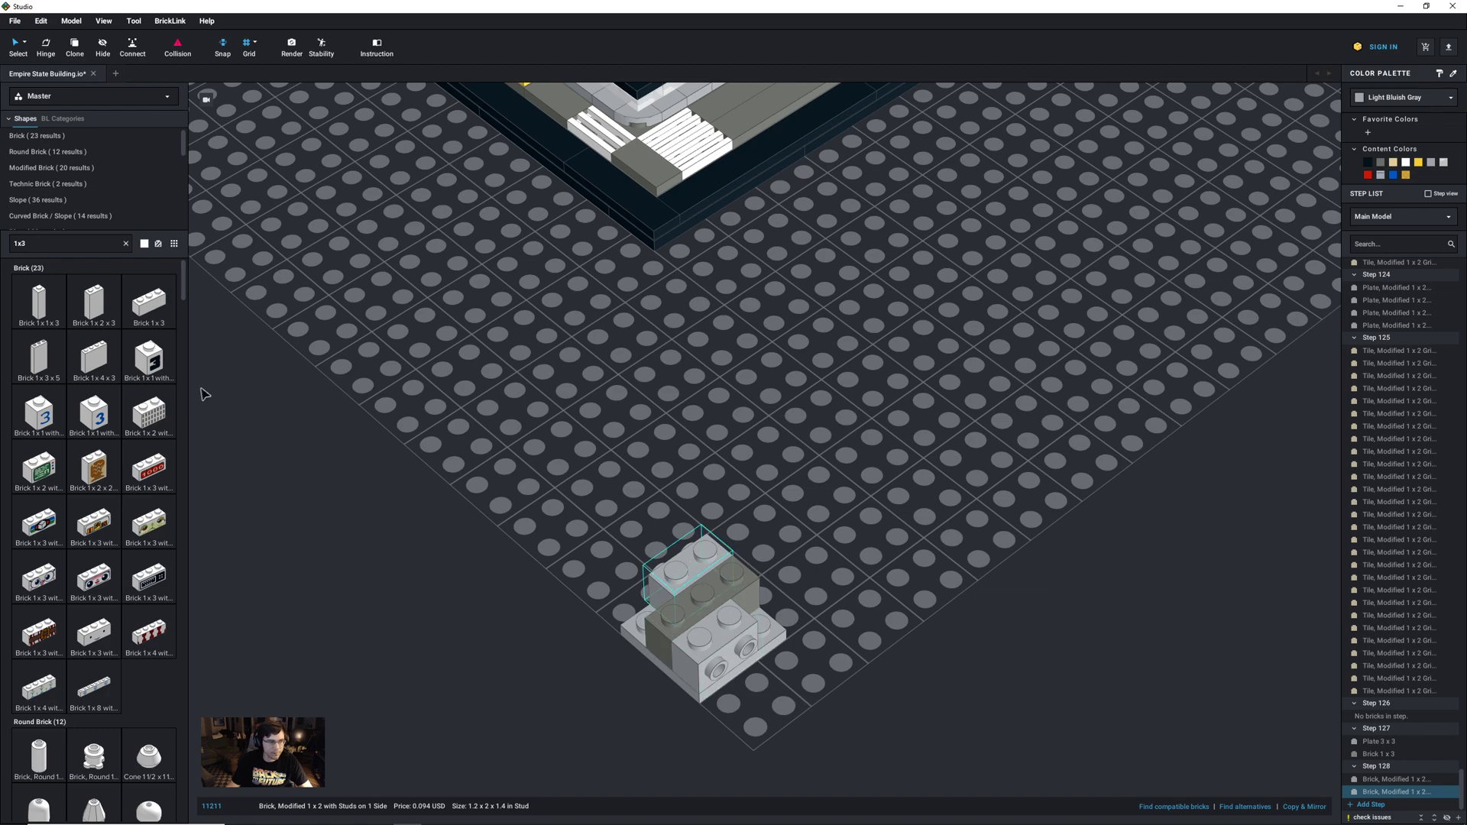
Step: Add a 1 x 1 brick with a stud on one side, color it Light Bluish Gray and turn it 90 degrees
{"action": "left_click", "coordinate": [50, 243]}
{"action": "type", "text": "1x1 mofi"}
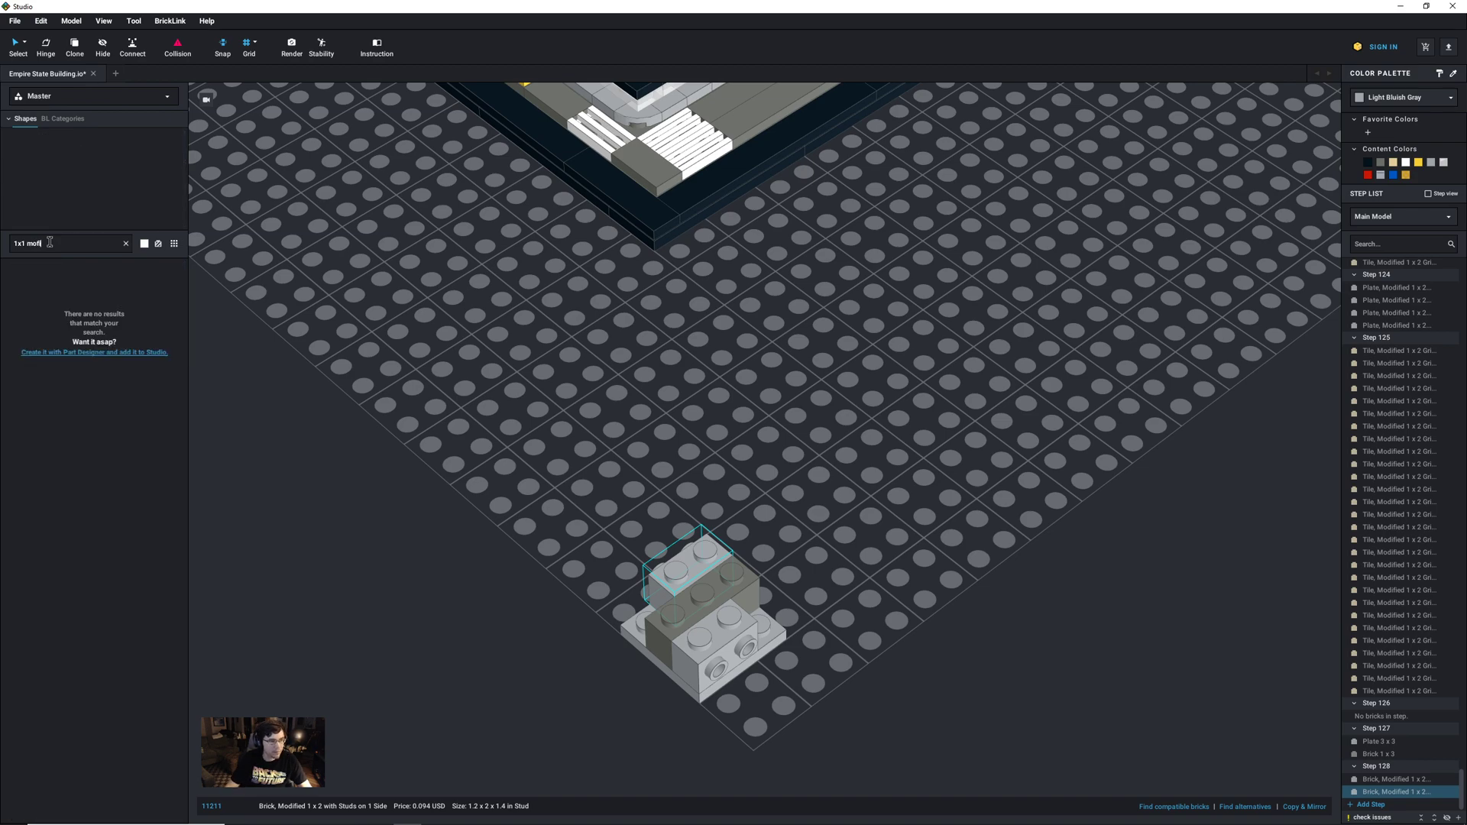
{"action": "type", "text": "di"}
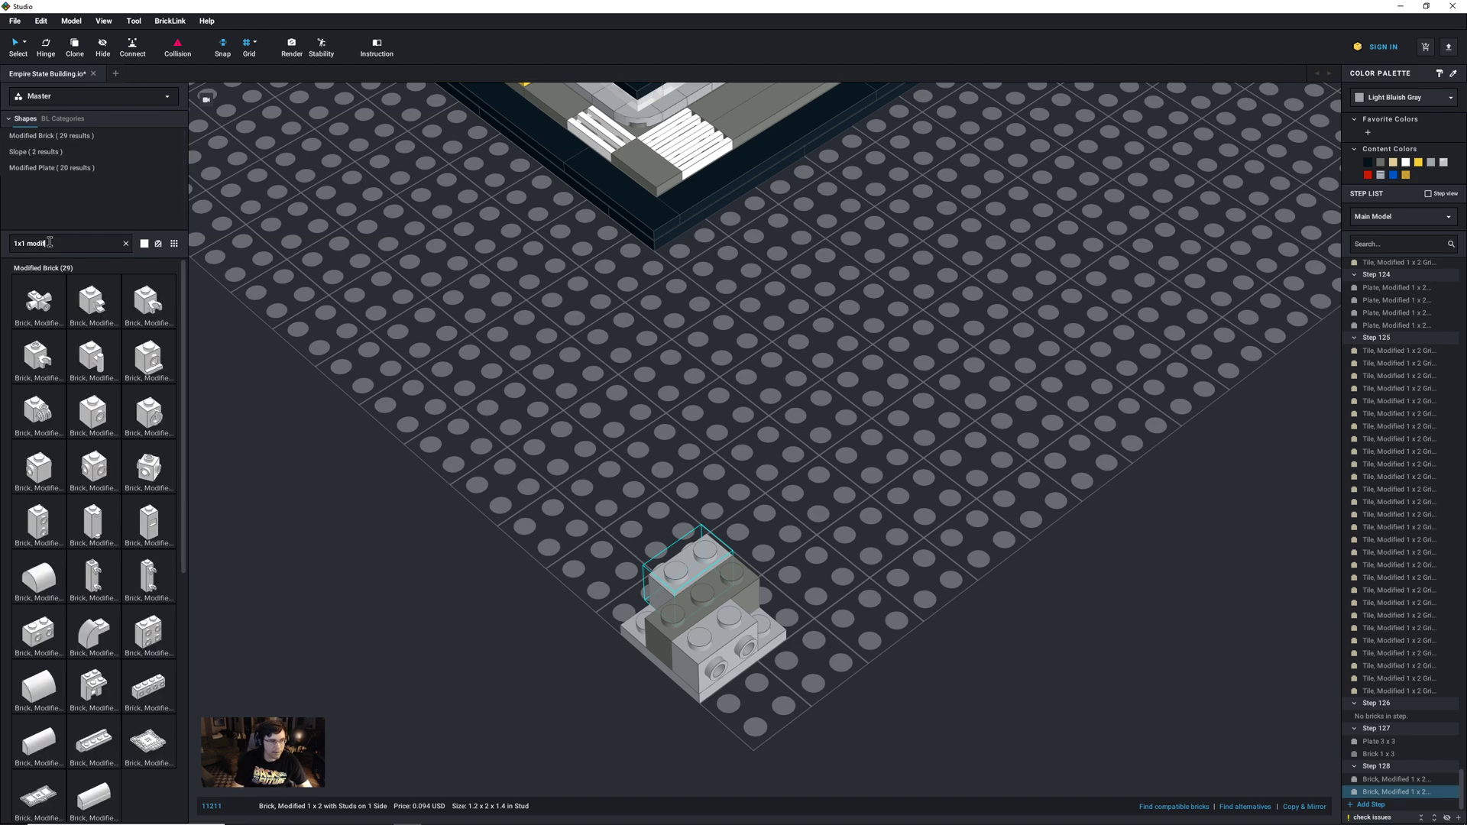
{"action": "left_click", "coordinate": [94, 413]}
{"action": "left_click", "coordinate": [898, 603]}
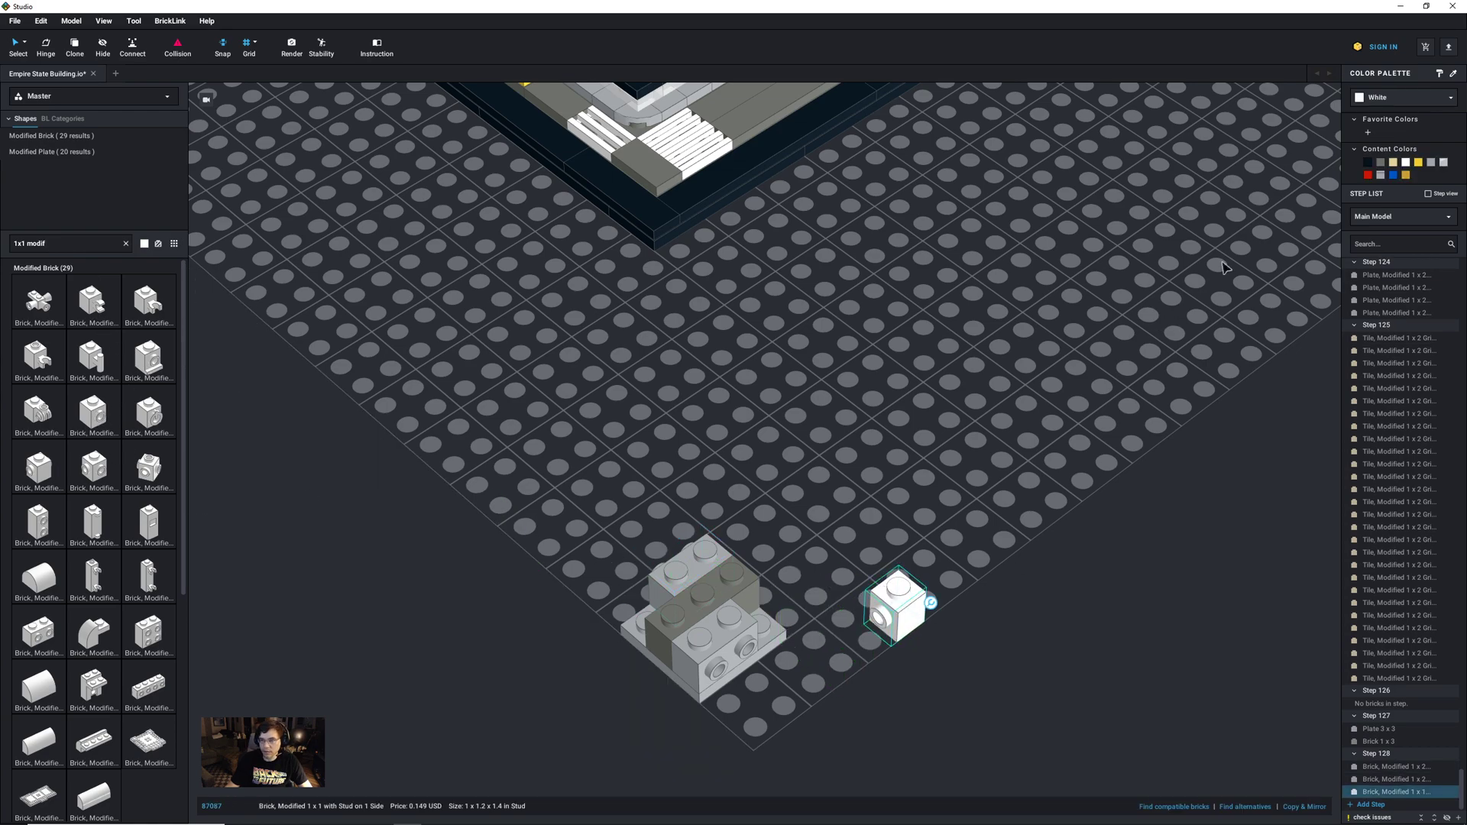
{"action": "left_click", "coordinate": [1431, 163]}
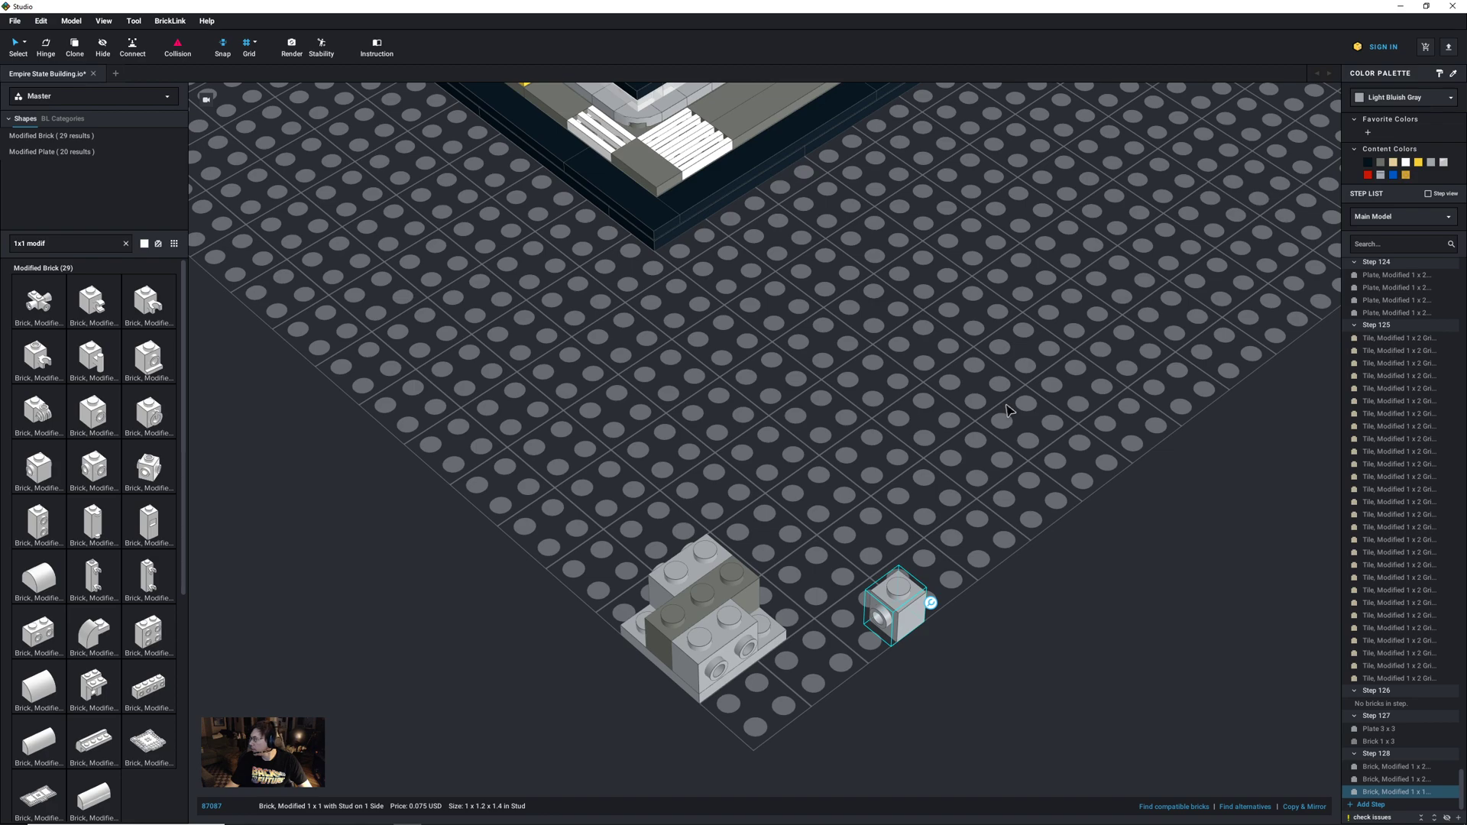
{"action": "key", "text": "Right"}
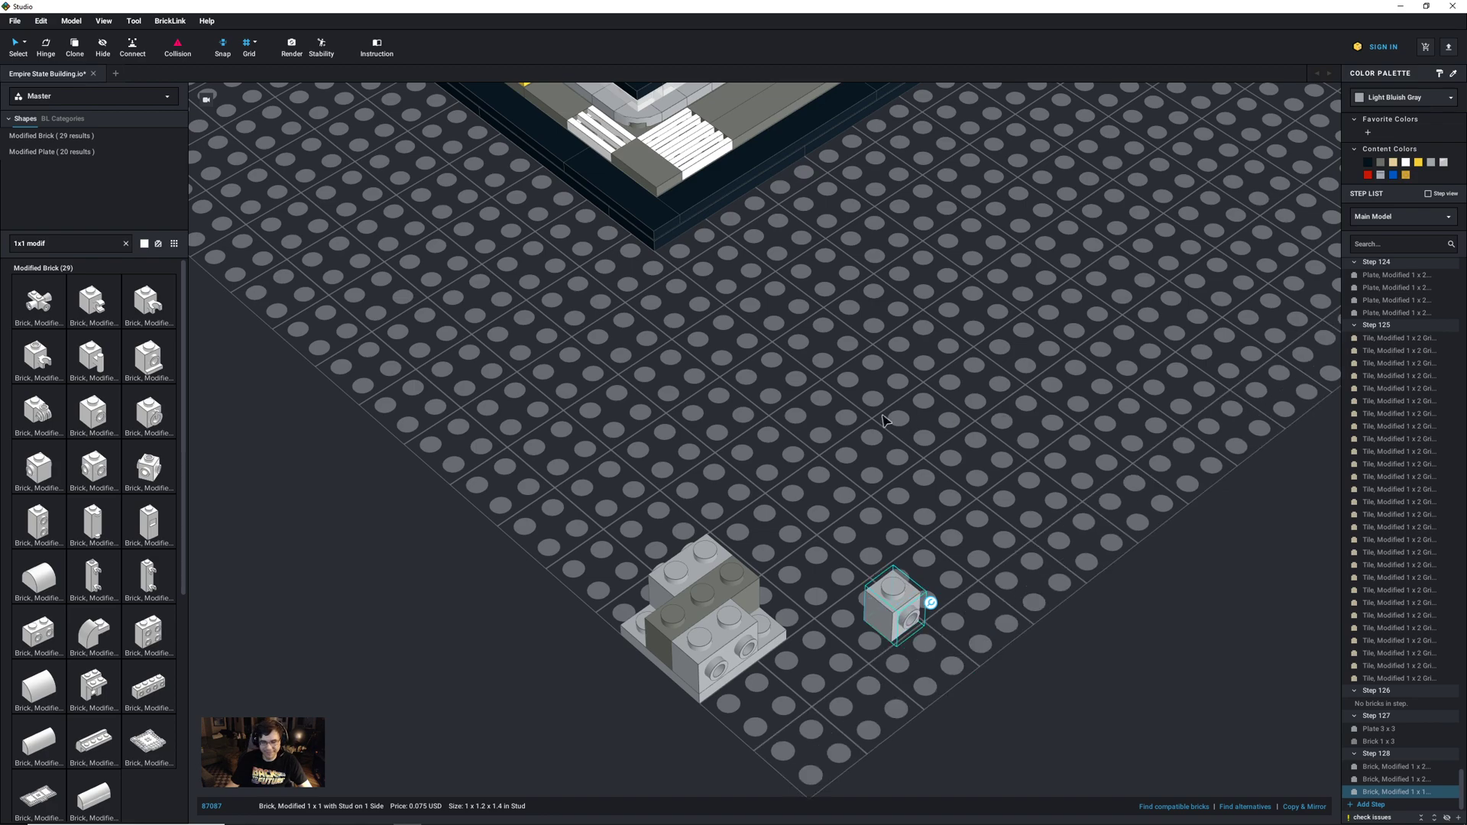
Step: Place the 1 x 1 side-stud brick beside the near 1 x 2 brick and a copy turned 180 degrees in the opposite row's gap
{"action": "left_click_drag", "start_coordinate": [892, 593], "coordinate": [757, 609]}
{"action": "left_click", "coordinate": [757, 609]}
{"action": "key", "text": "Right"}
{"action": "key", "text": "Right"}
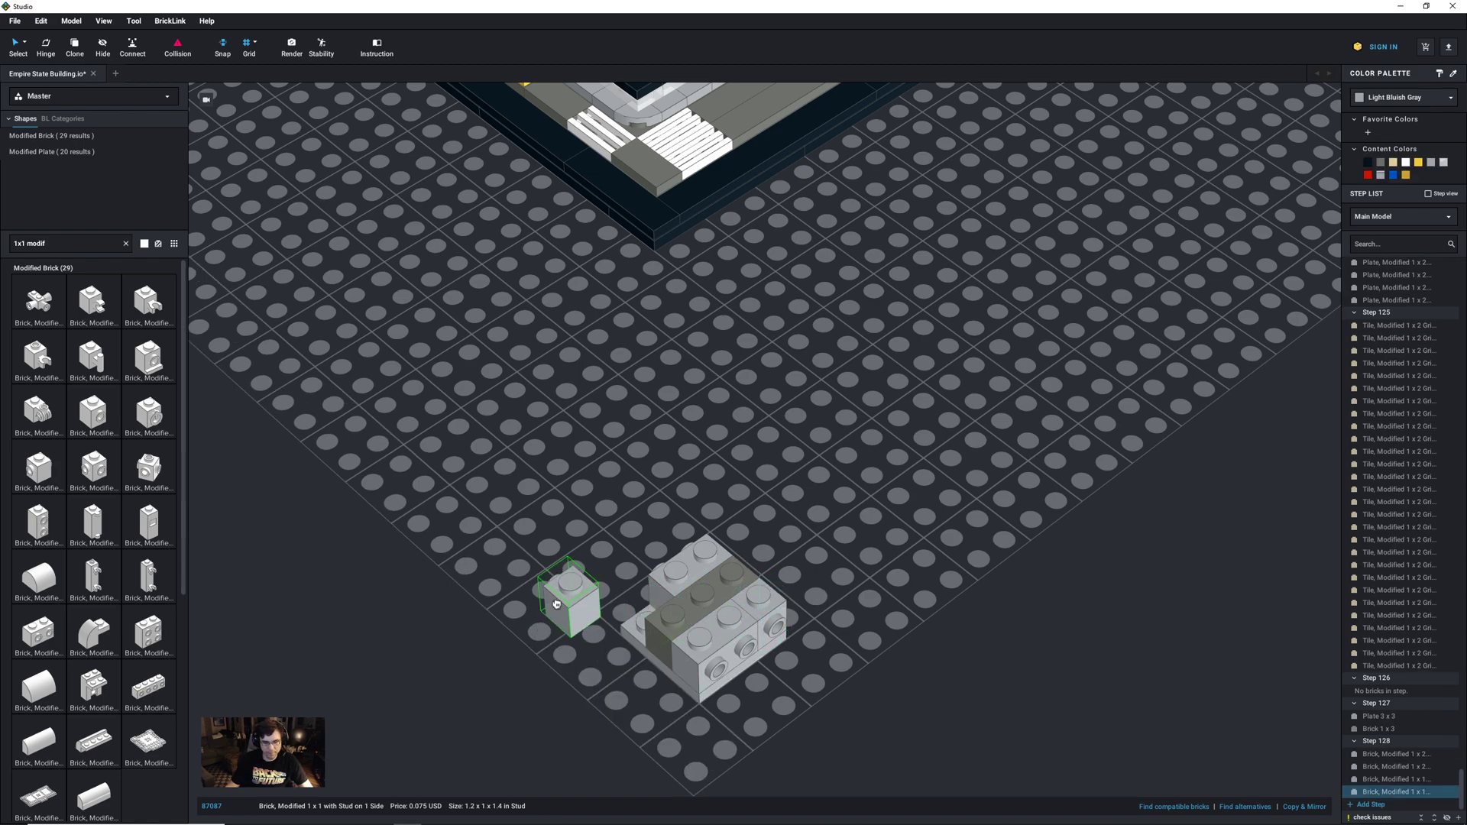
{"action": "left_click", "coordinate": [662, 608]}
{"action": "left_click", "coordinate": [840, 707]}
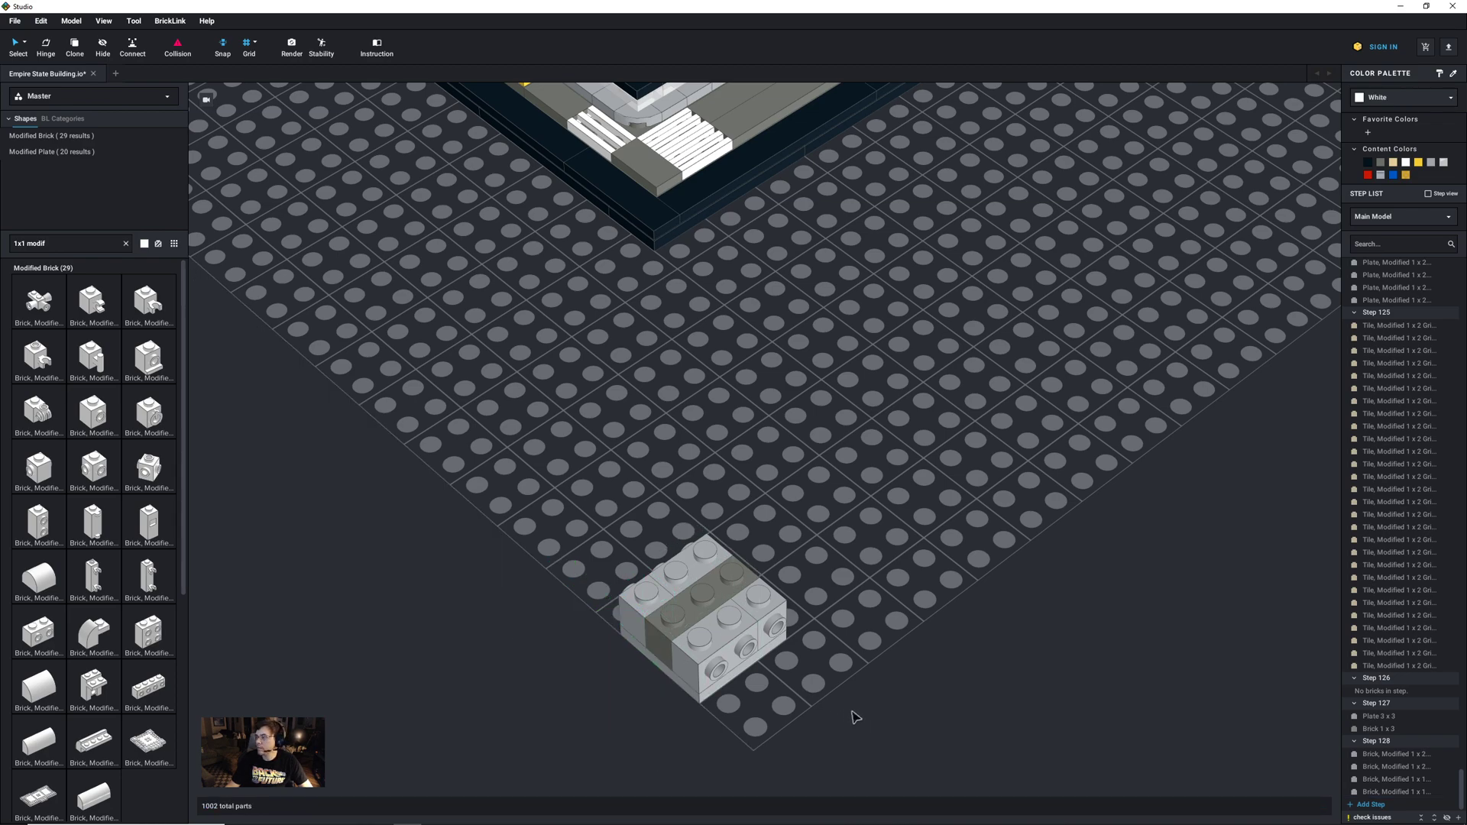
Step: Add a new build step and bring a white Plate 1 x 3 in beside the small block
{"action": "left_click", "coordinate": [1364, 805]}
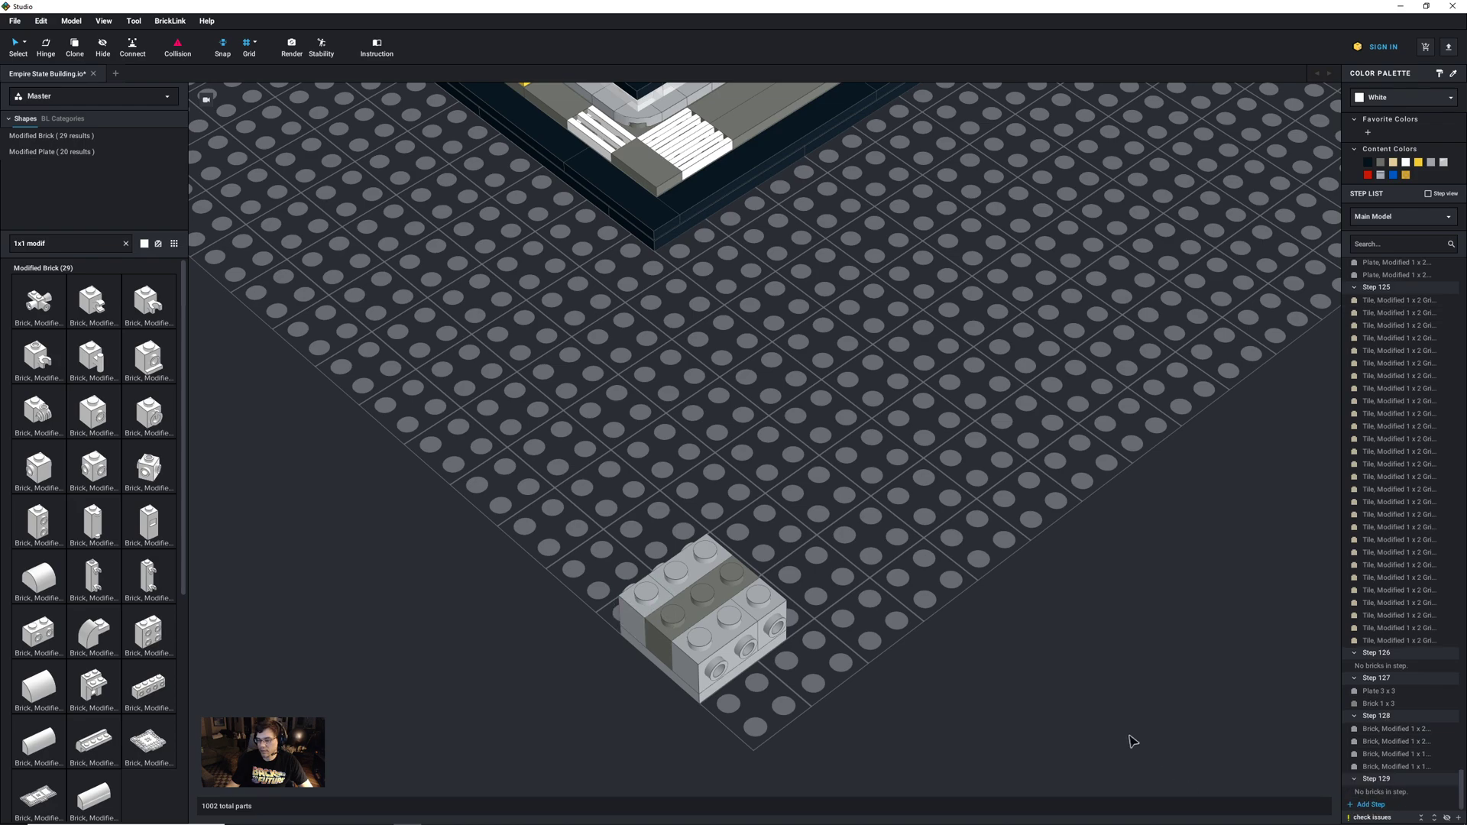
{"action": "triple_click", "coordinate": [57, 244]}
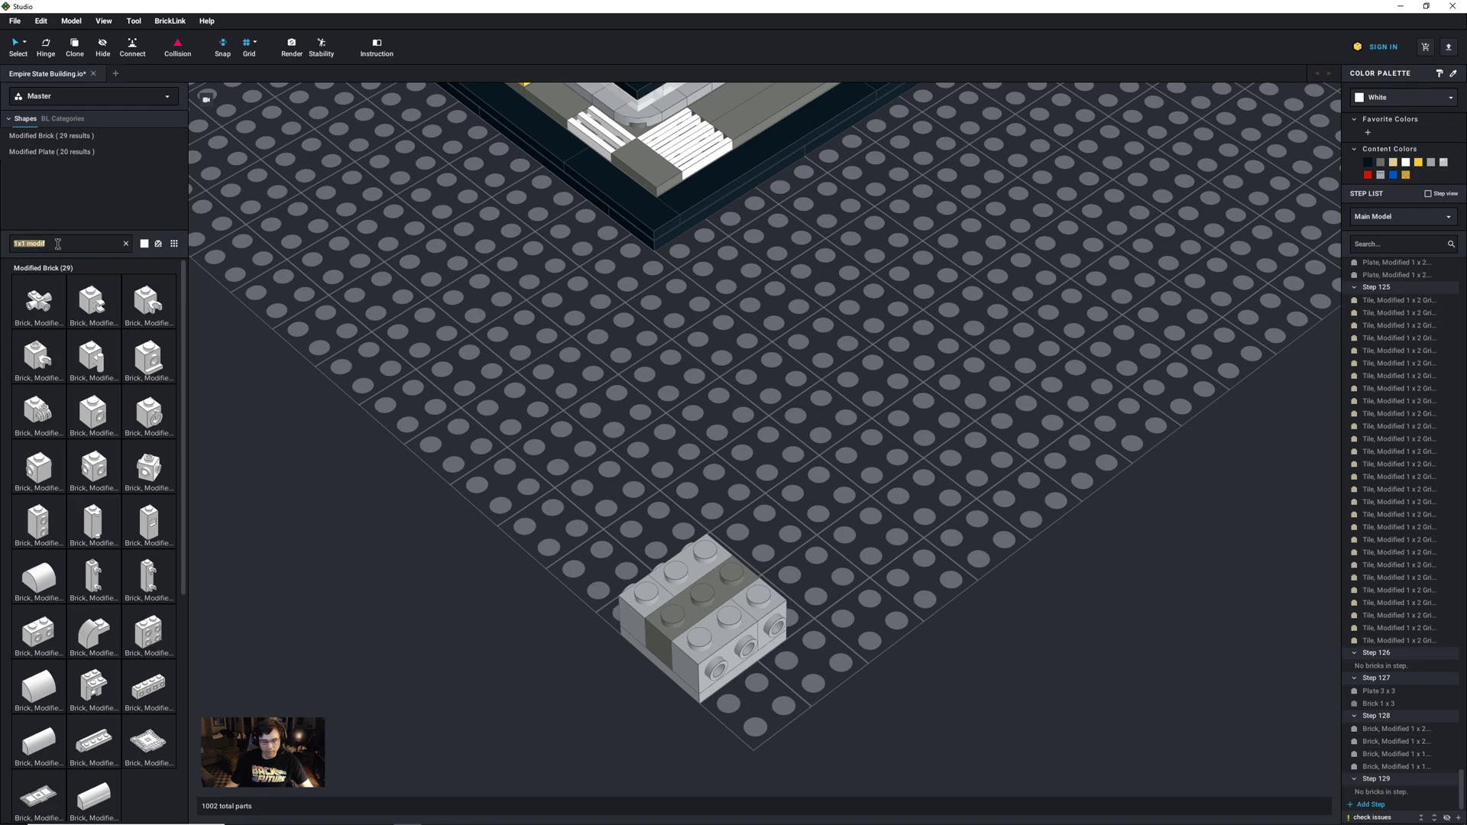
{"action": "type", "text": "1x3 plate"}
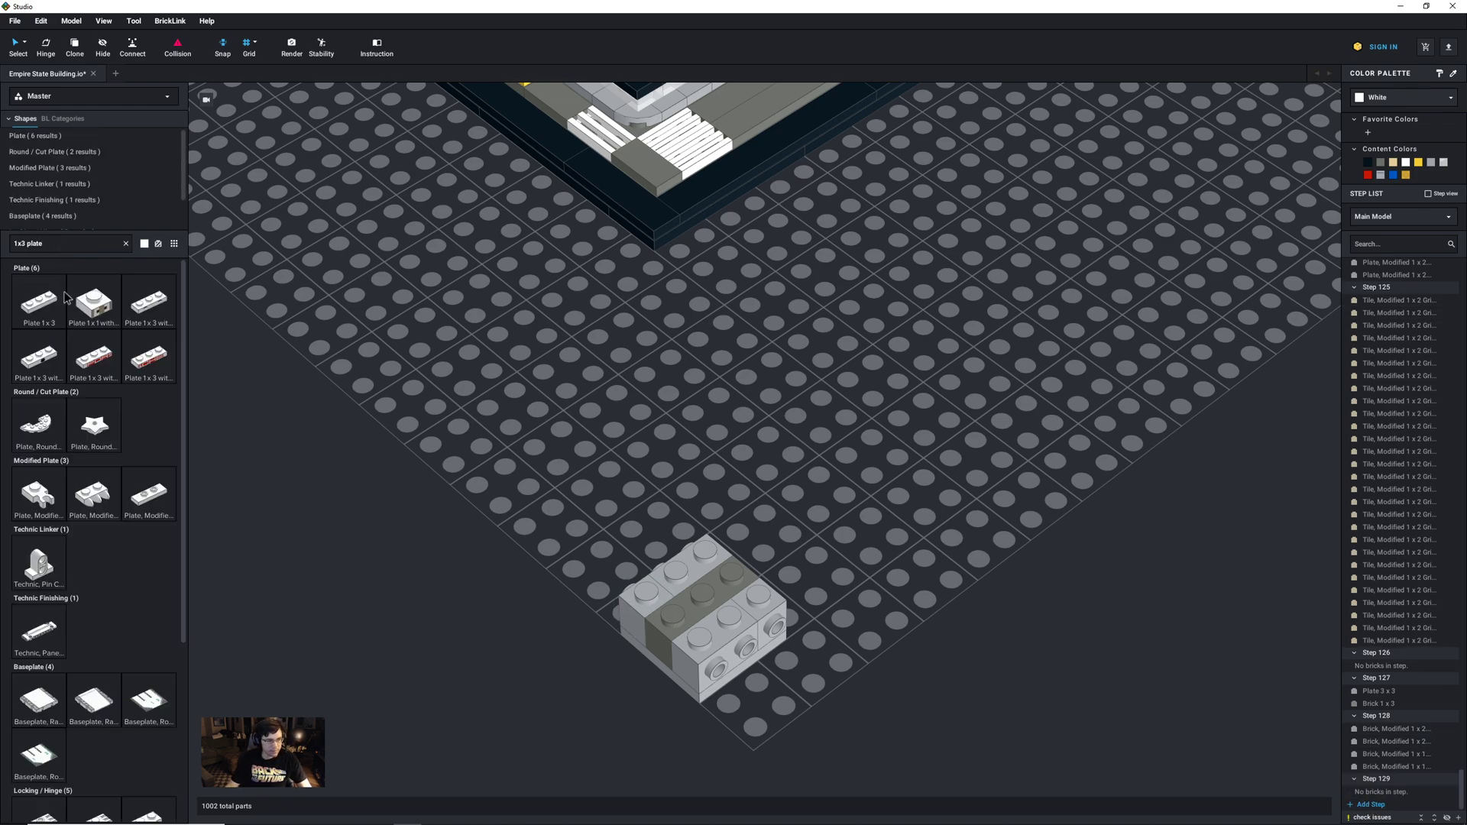
{"action": "left_click_drag", "start_coordinate": [40, 304], "coordinate": [470, 520]}
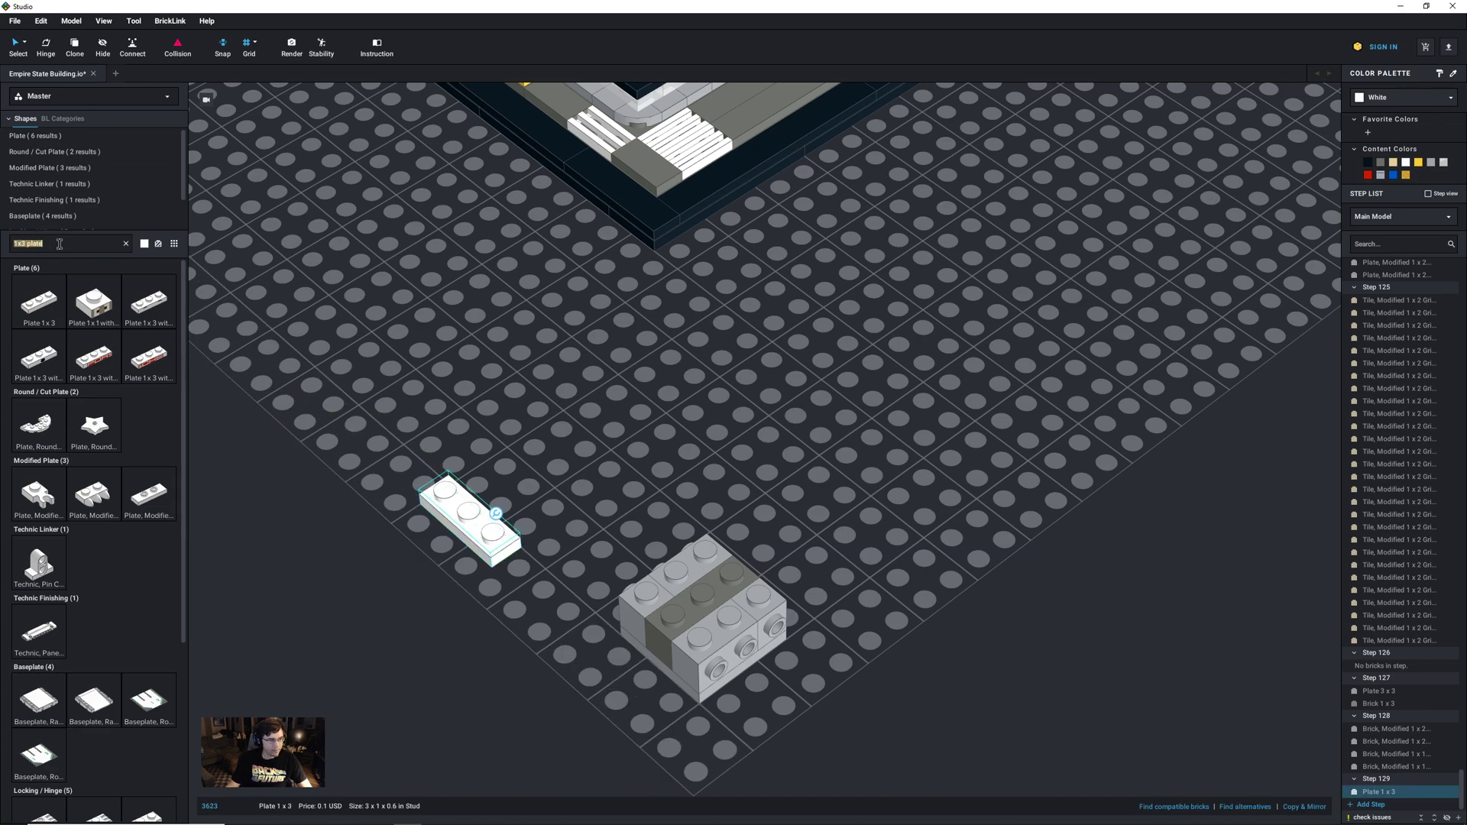
Step: Bring in a Tile 1 x 3 beside the loose plate and color both parts Light Bluish Gray
{"action": "left_click_drag", "start_coordinate": [62, 244], "coordinate": [27, 246]}
{"action": "type", "text": "tile"}
{"action": "left_click_drag", "start_coordinate": [56, 321], "coordinate": [525, 480]}
{"action": "left_click_drag", "start_coordinate": [564, 538], "coordinate": [479, 481]}
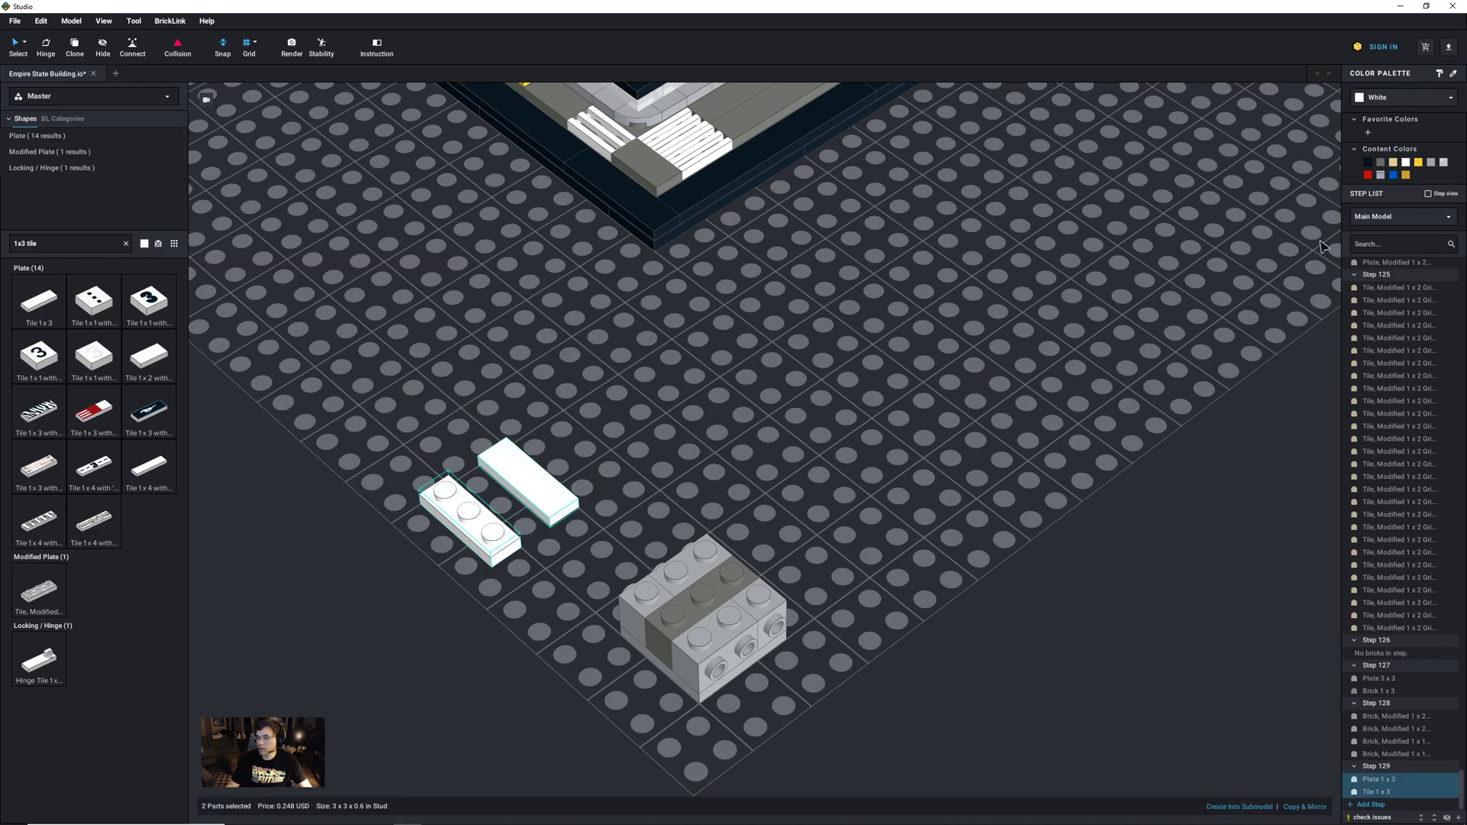
{"action": "left_click", "coordinate": [1443, 163]}
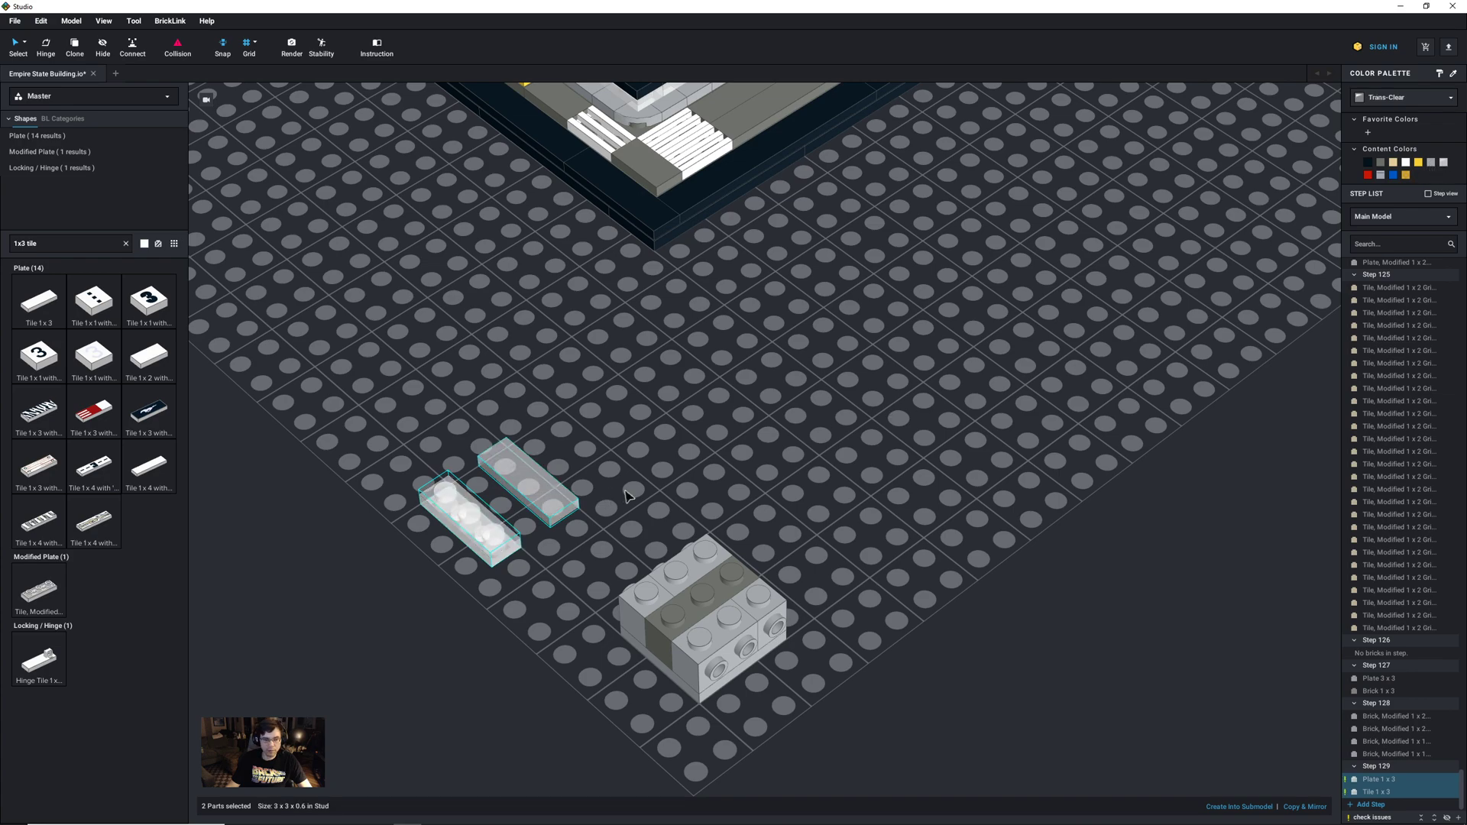
{"action": "left_click", "coordinate": [1431, 163]}
{"action": "left_click", "coordinate": [527, 480]}
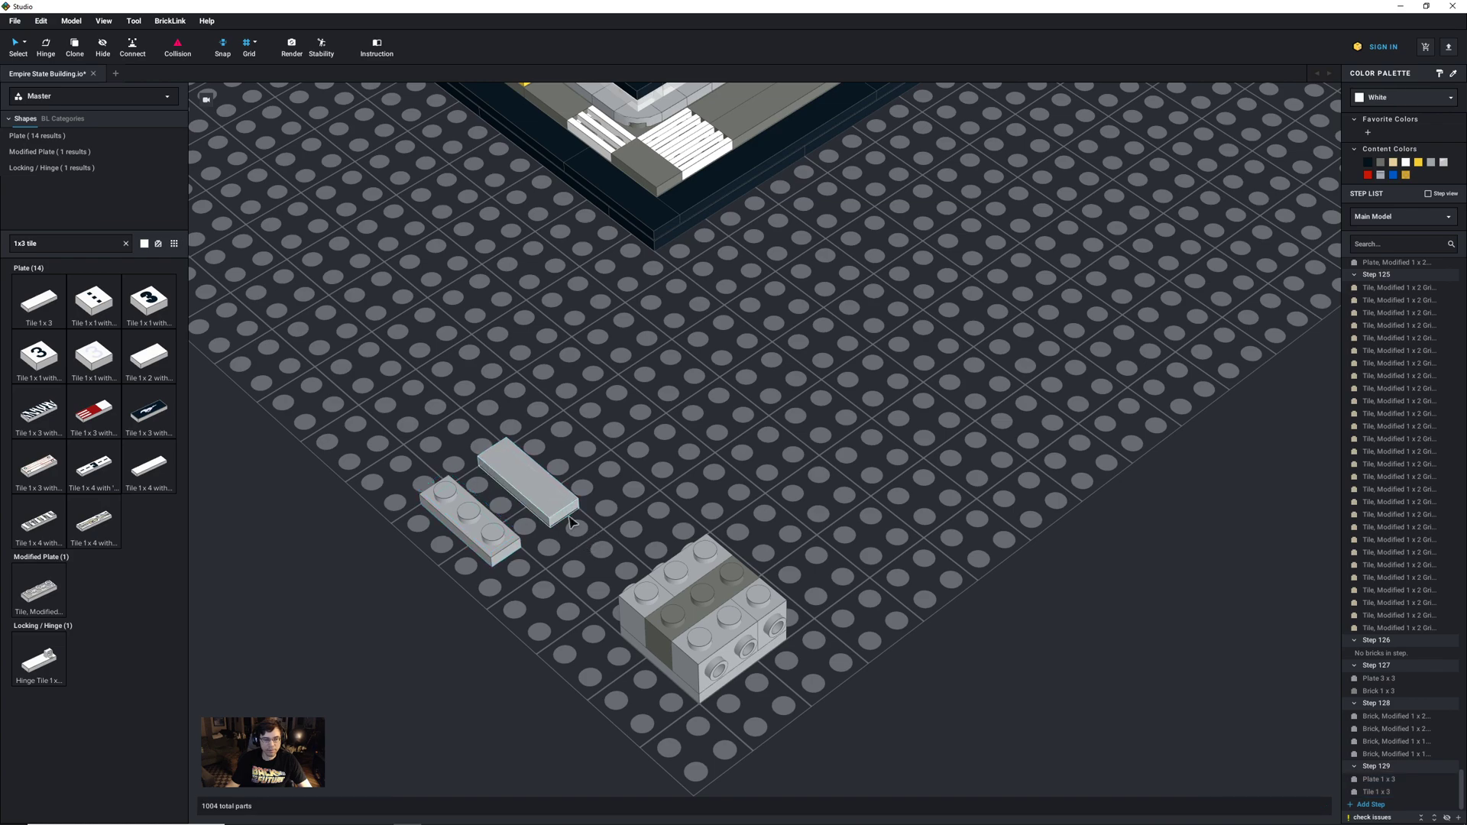
Step: Place the 1 x 3 tile along the middle of the block's top, with the 1 x 3 plate and its duplicate on either side
{"action": "left_click_drag", "start_coordinate": [527, 480], "coordinate": [703, 592]}
{"action": "left_click_drag", "start_coordinate": [487, 546], "coordinate": [705, 645]}
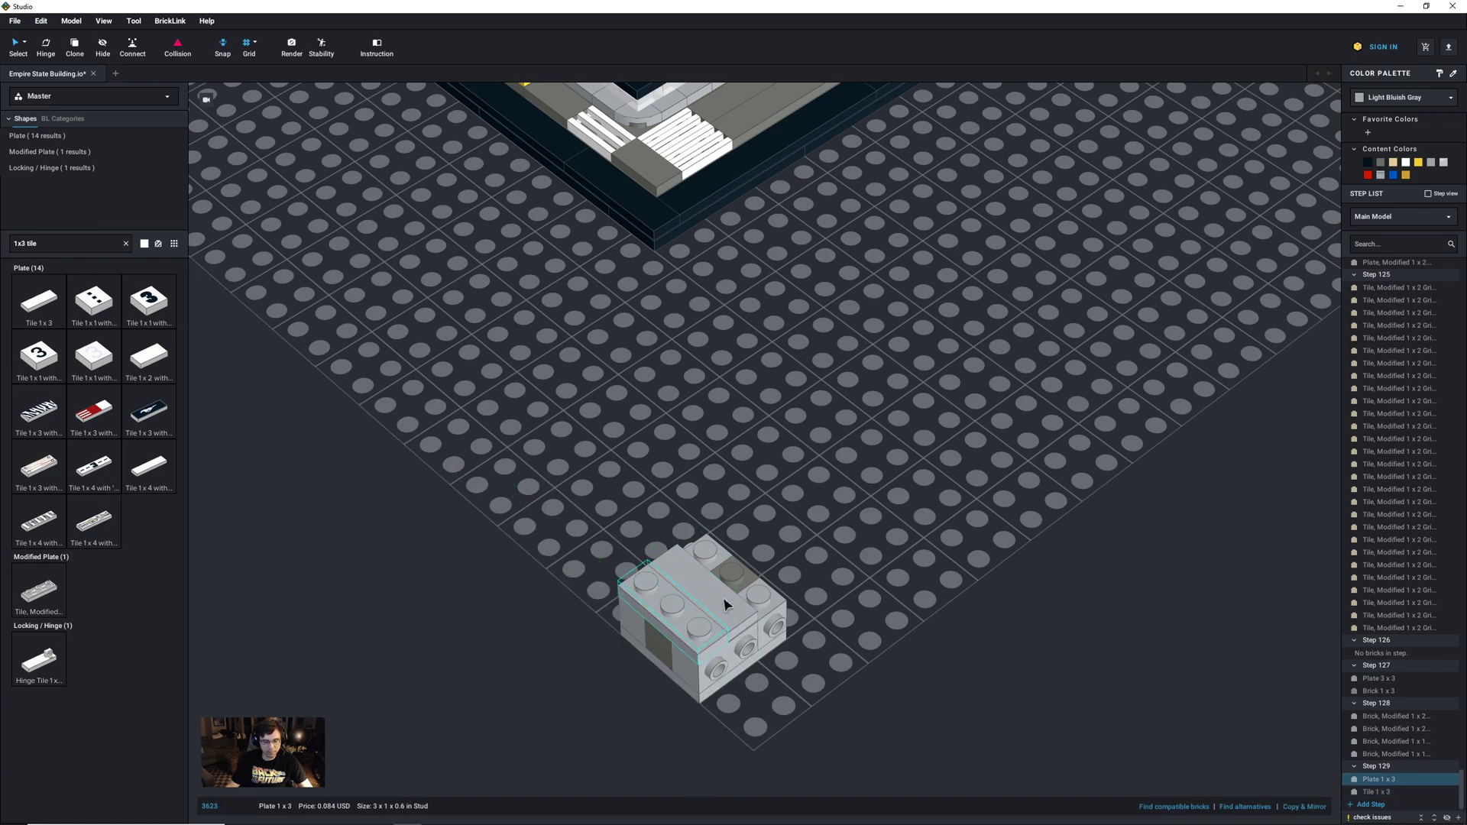
{"action": "key", "text": "ctrl+d"}
{"action": "left_click", "coordinate": [732, 577]}
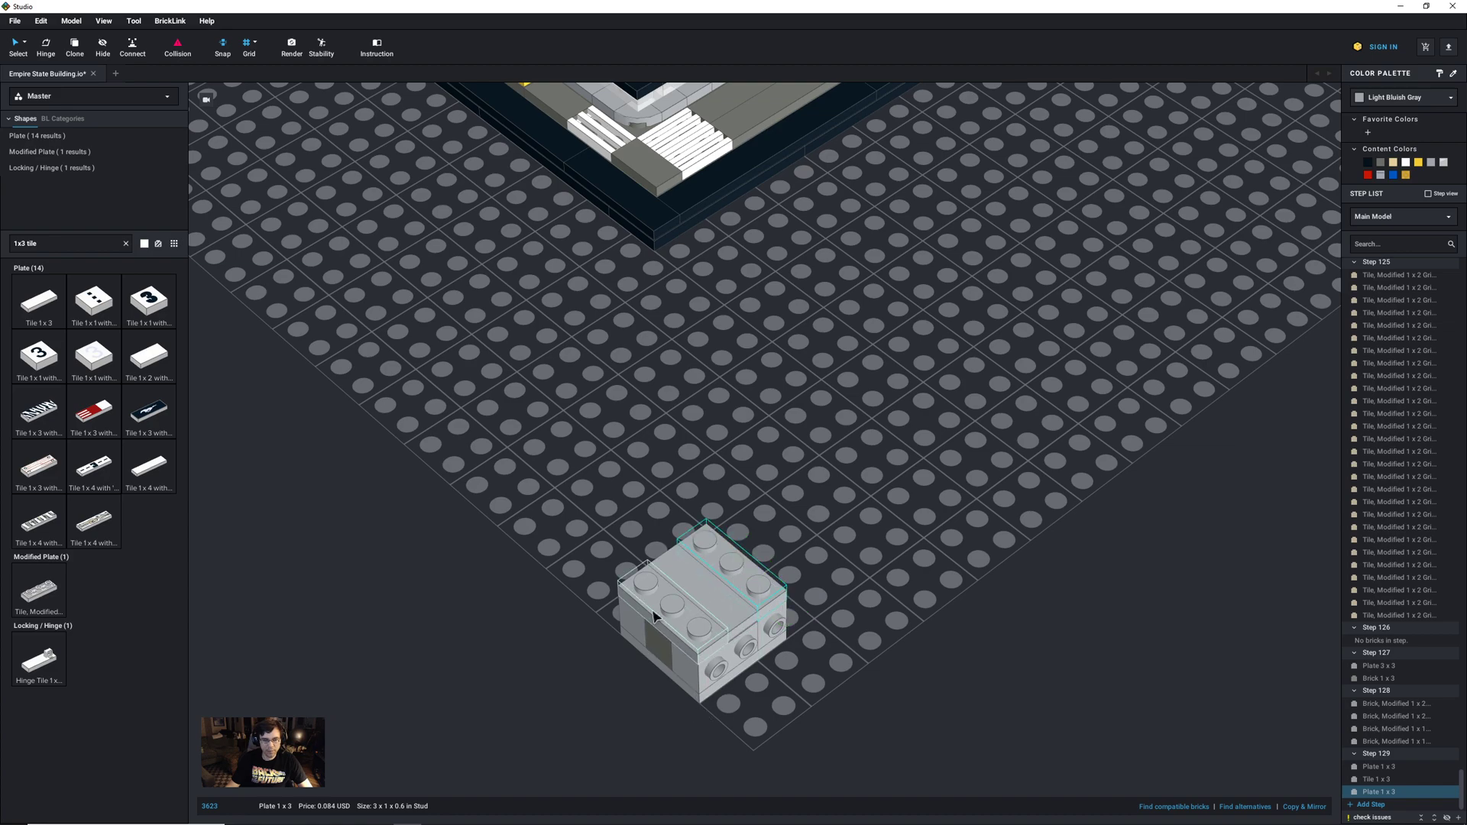
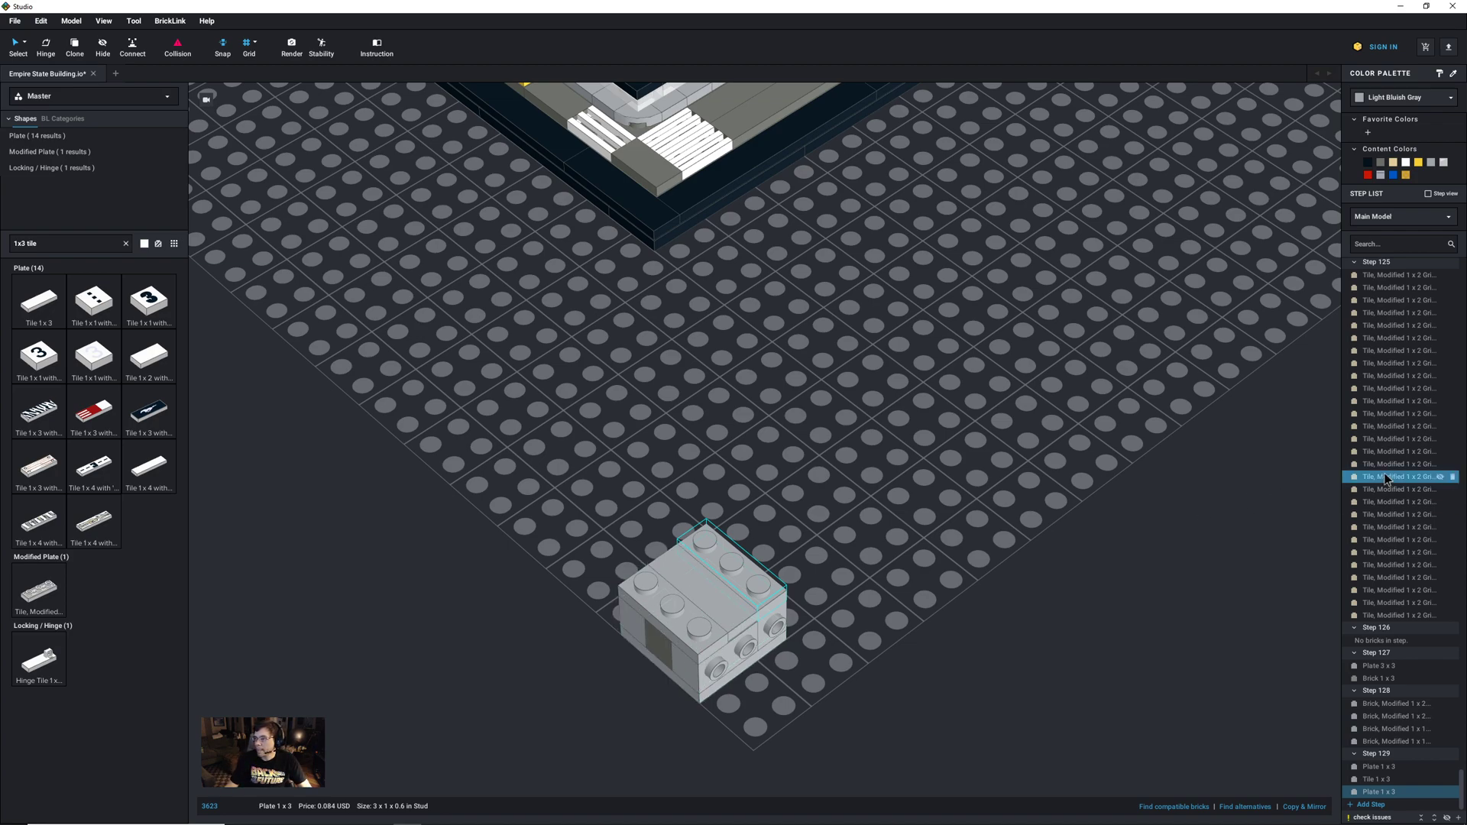
Step: Copy the white Technic Plate 1 x 5 from the tower's top and center it across the small block's tile row
{"action": "scroll", "coordinate": [814, 419], "scroll_direction": "down", "scroll_amount": 5}
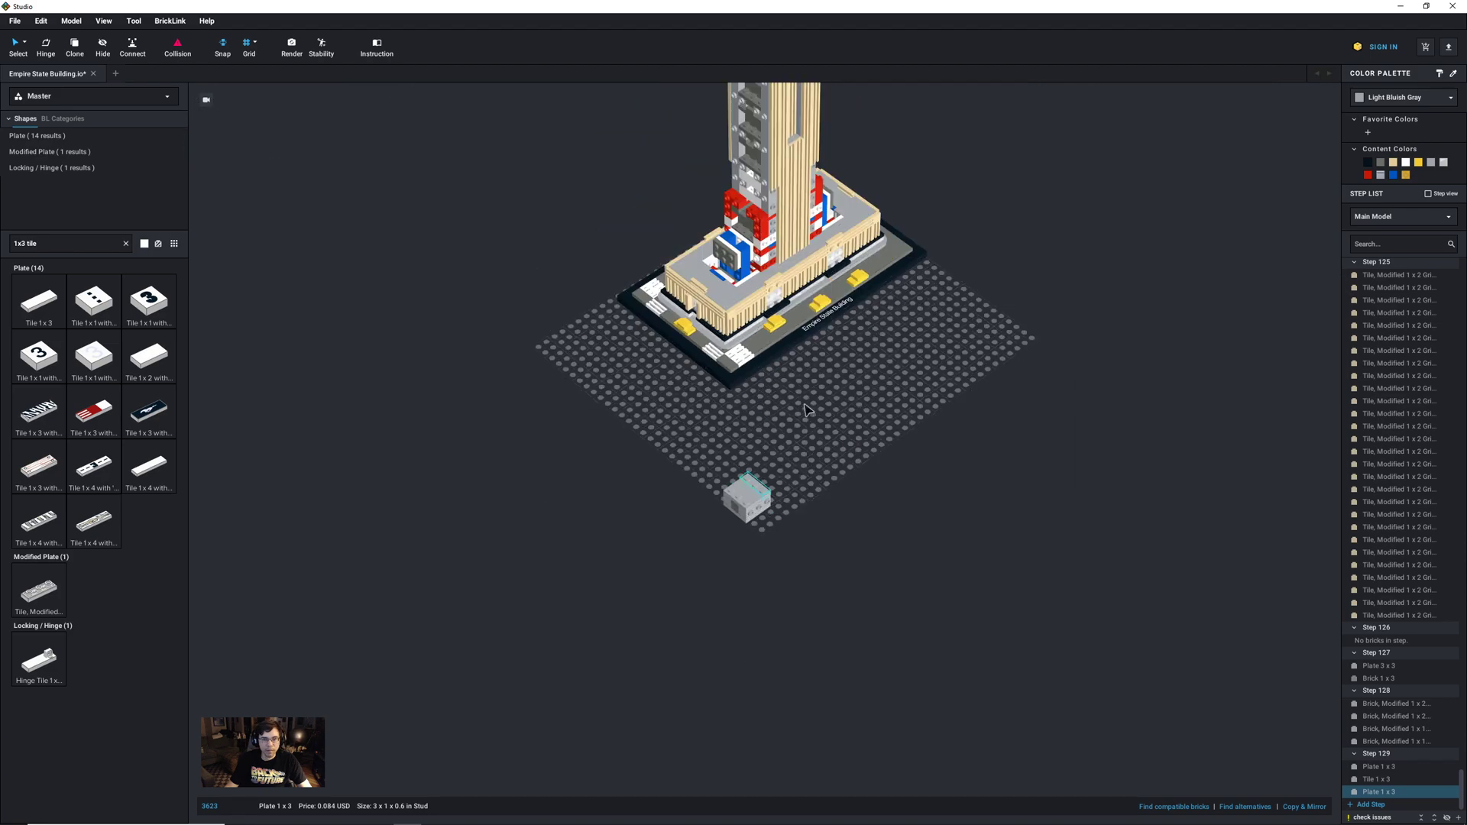
{"action": "right_click_drag", "start_coordinate": [855, 254], "coordinate": [737, 330]}
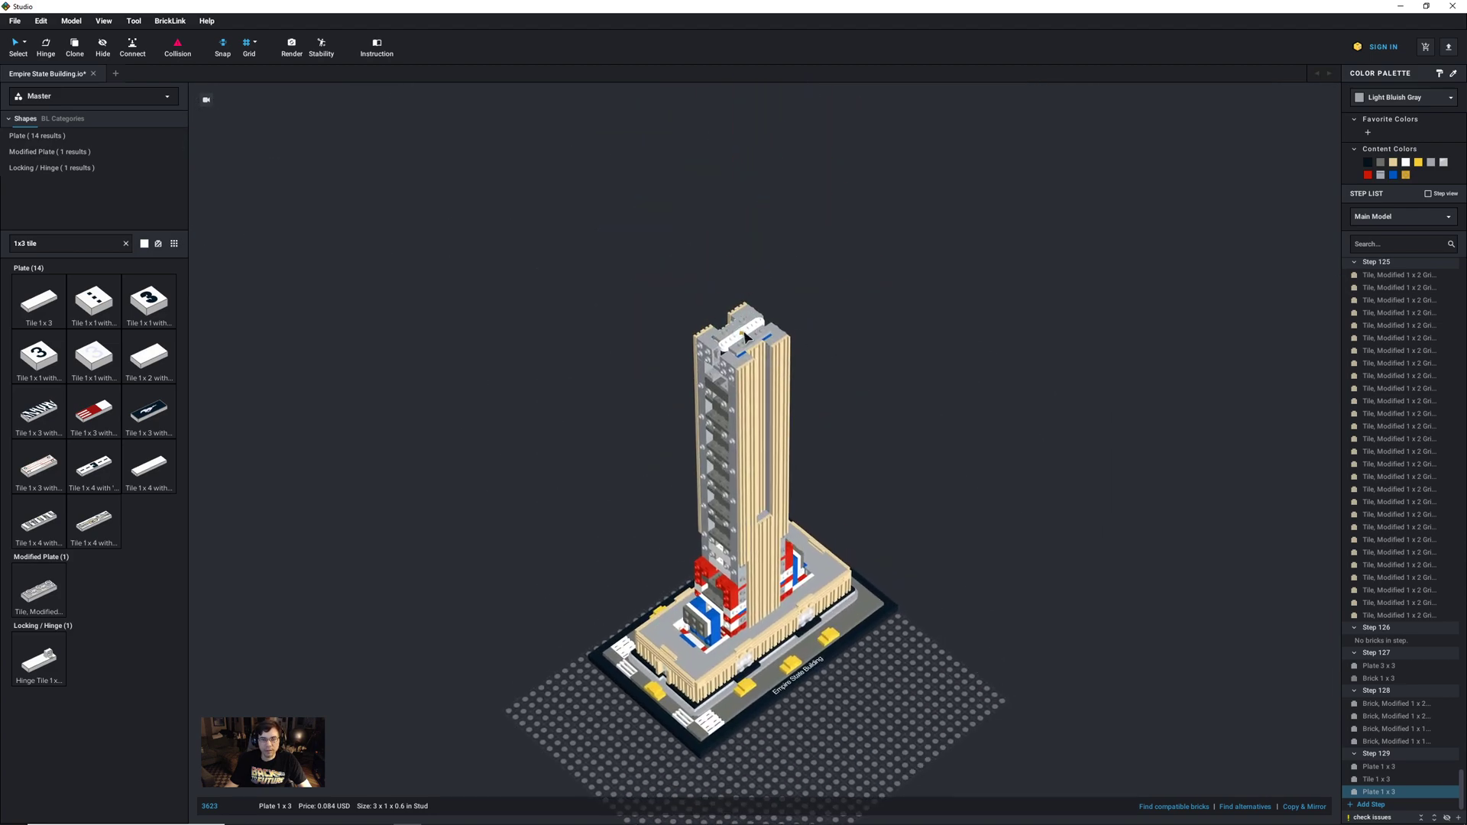
{"action": "left_click", "coordinate": [755, 328]}
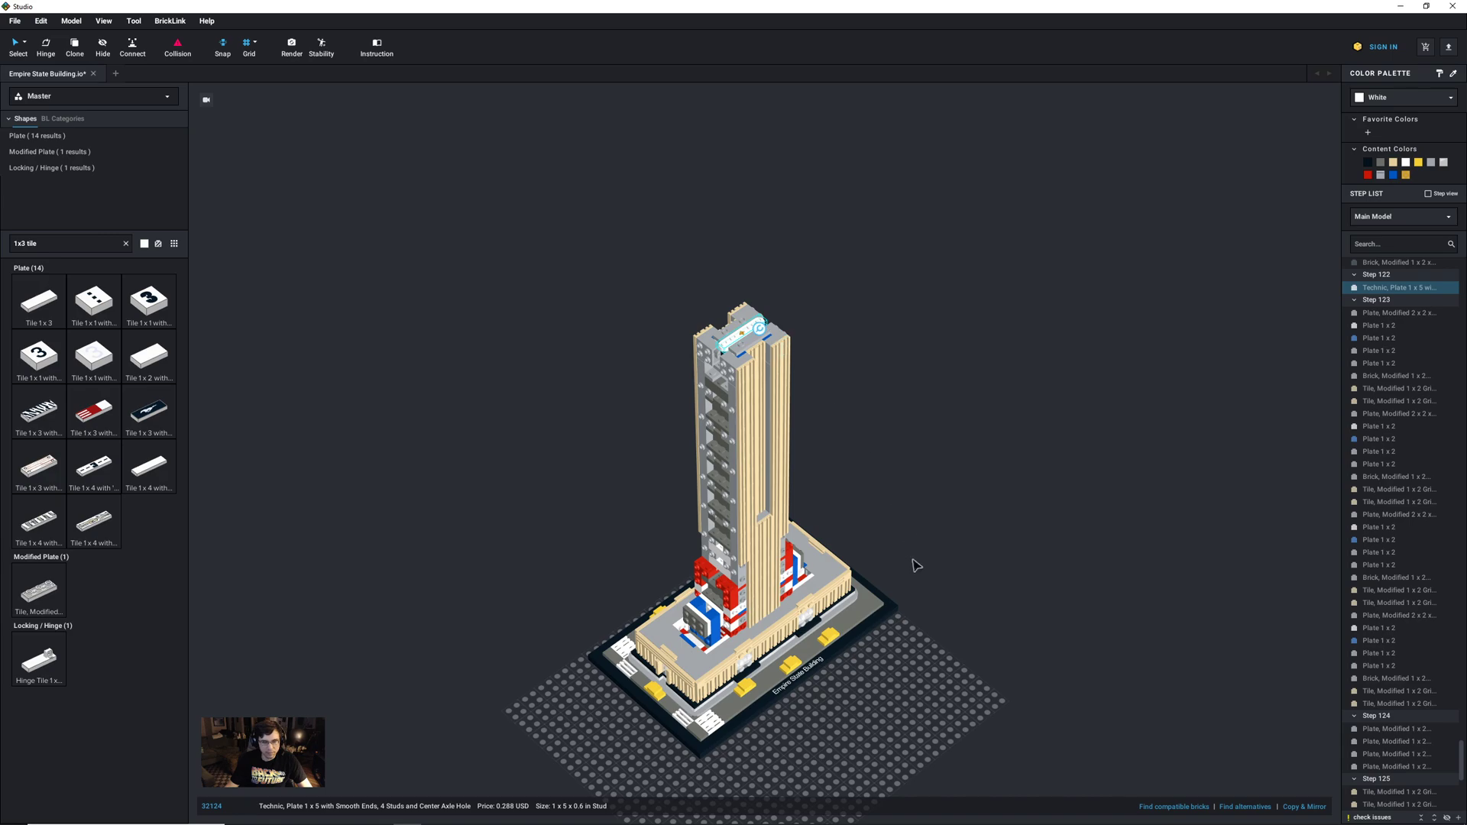
{"action": "middle_click_drag", "start_coordinate": [914, 563], "coordinate": [887, 432]}
{"action": "scroll", "coordinate": [599, 475], "scroll_direction": "up", "scroll_amount": 5}
{"action": "middle_click_drag", "start_coordinate": [625, 463], "coordinate": [703, 479]}
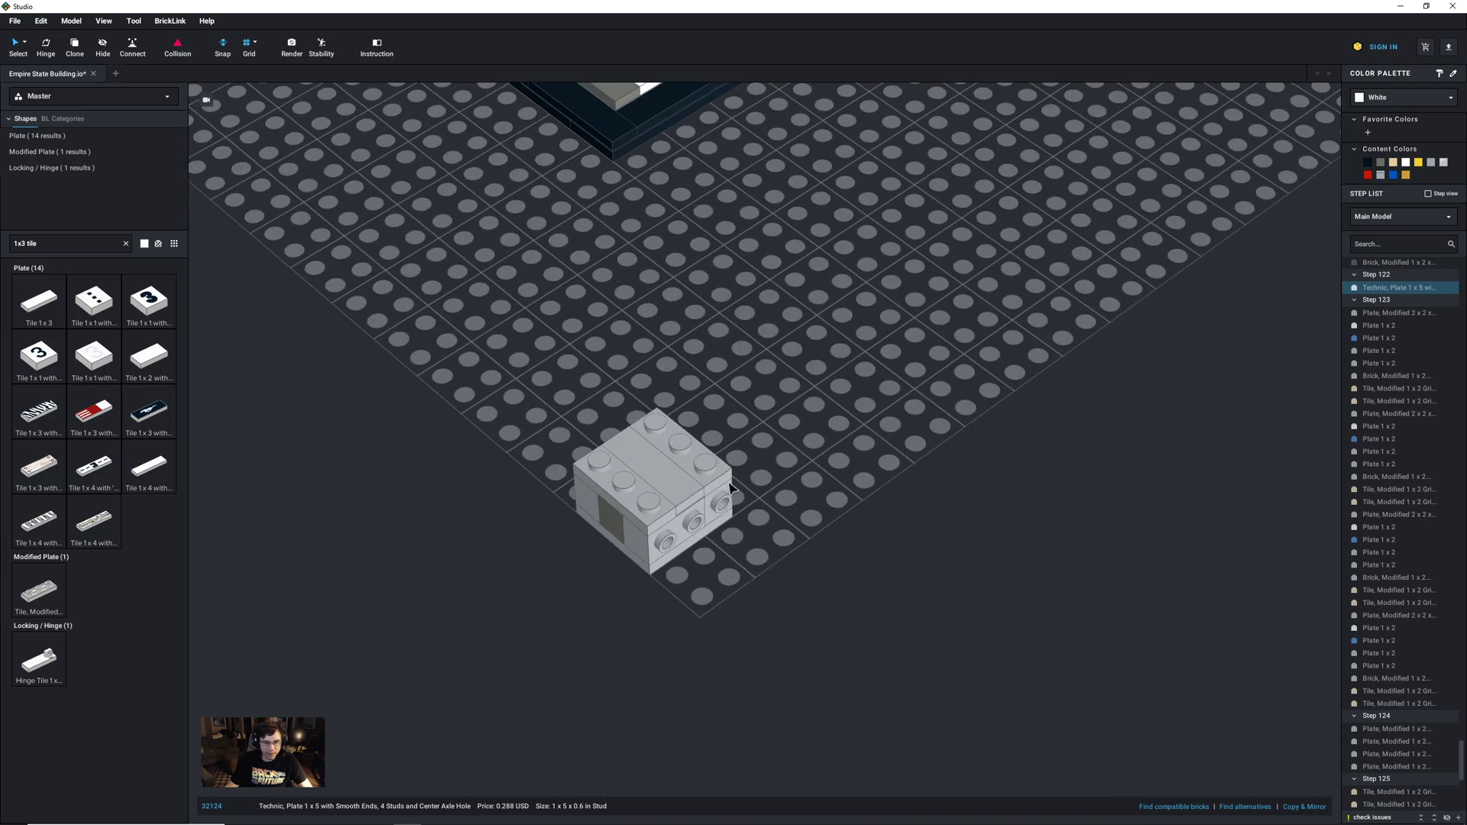
{"action": "key", "text": "ctrl+v"}
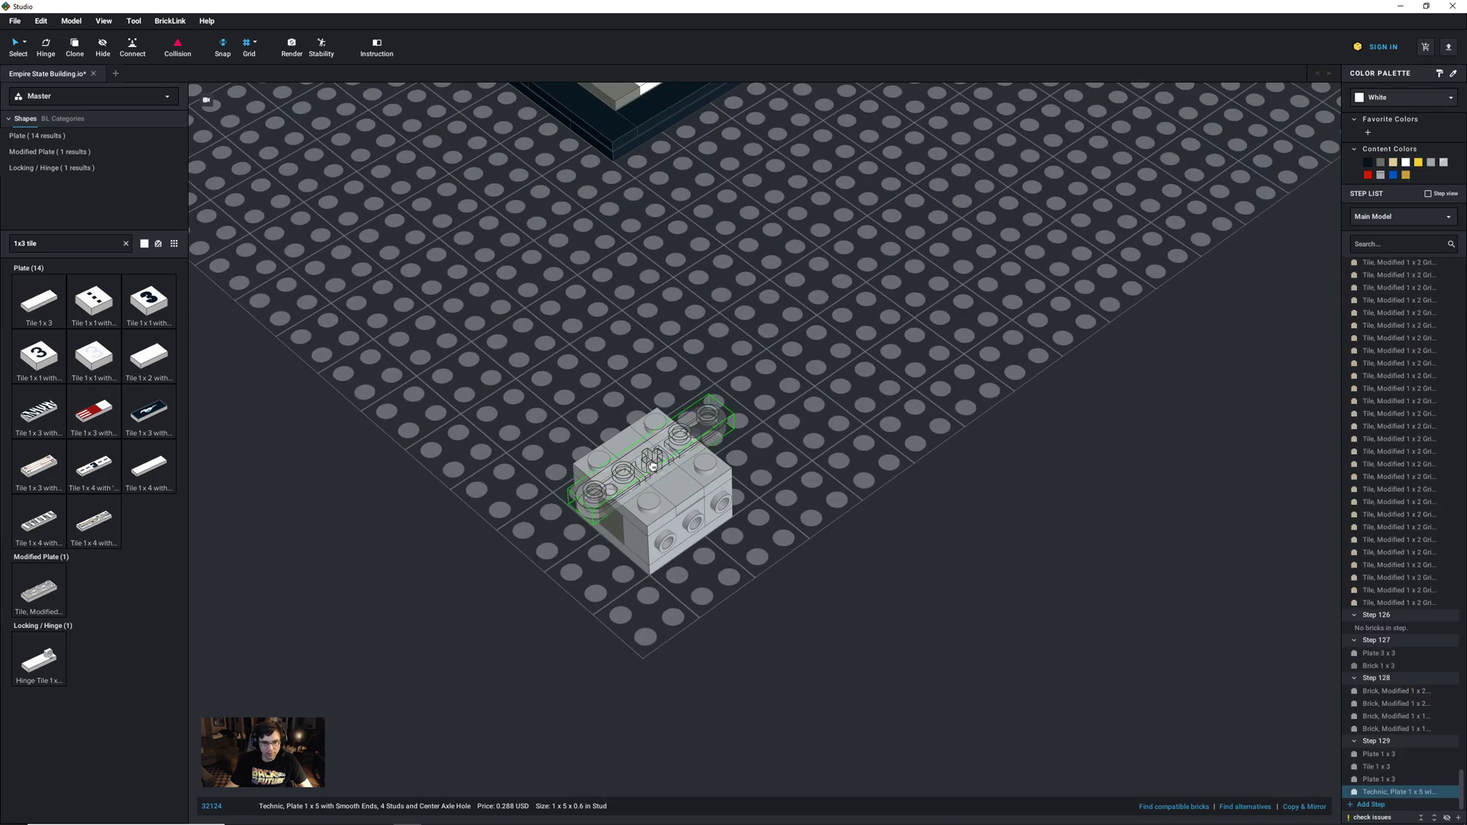
{"action": "left_click", "coordinate": [653, 467]}
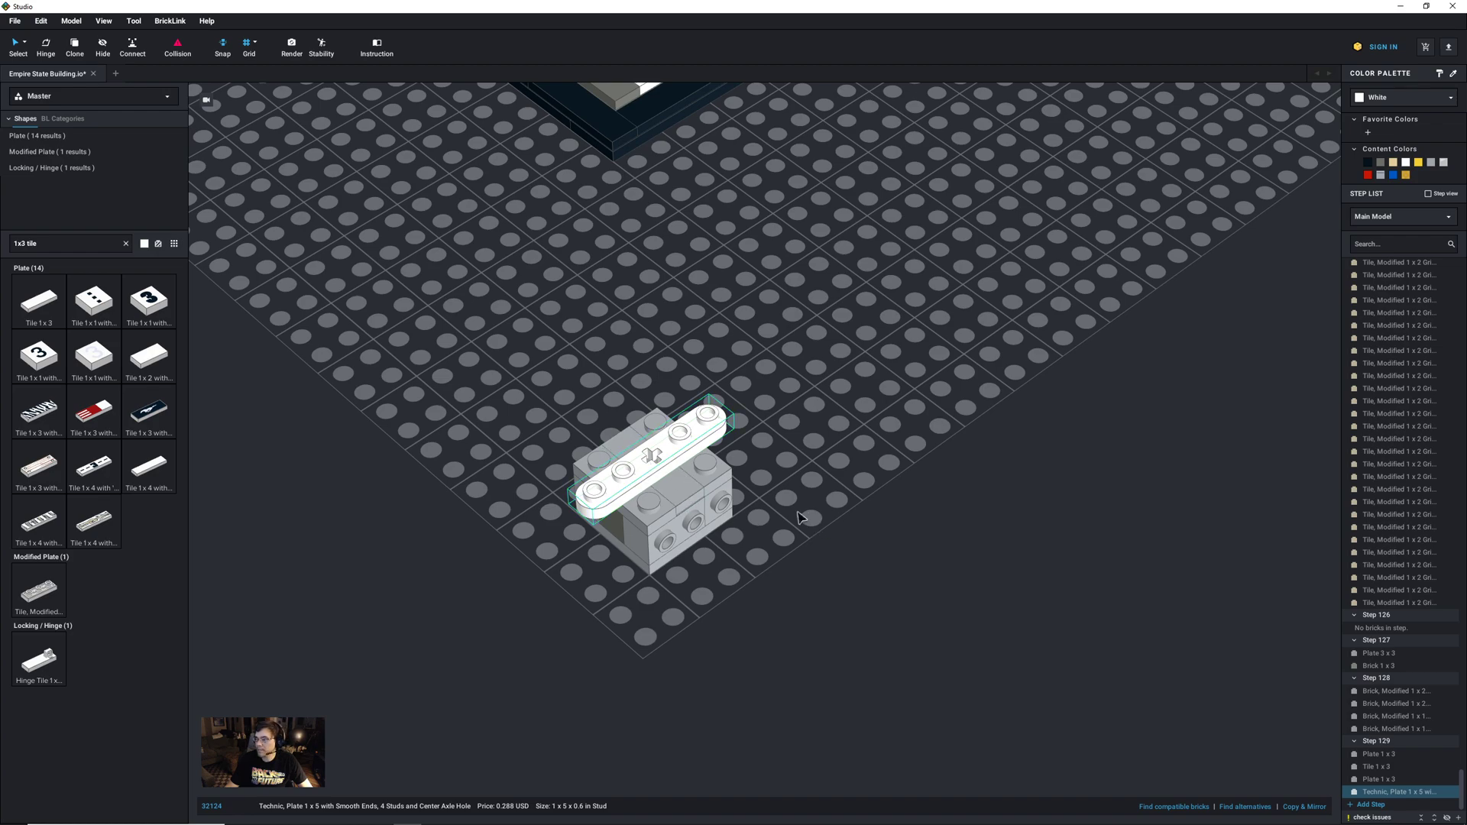
Step: Copy the block's two 1 x 3 plates and place them, turned 90 degrees, on both sides of the Technic plate
{"action": "left_click", "coordinate": [654, 519]}
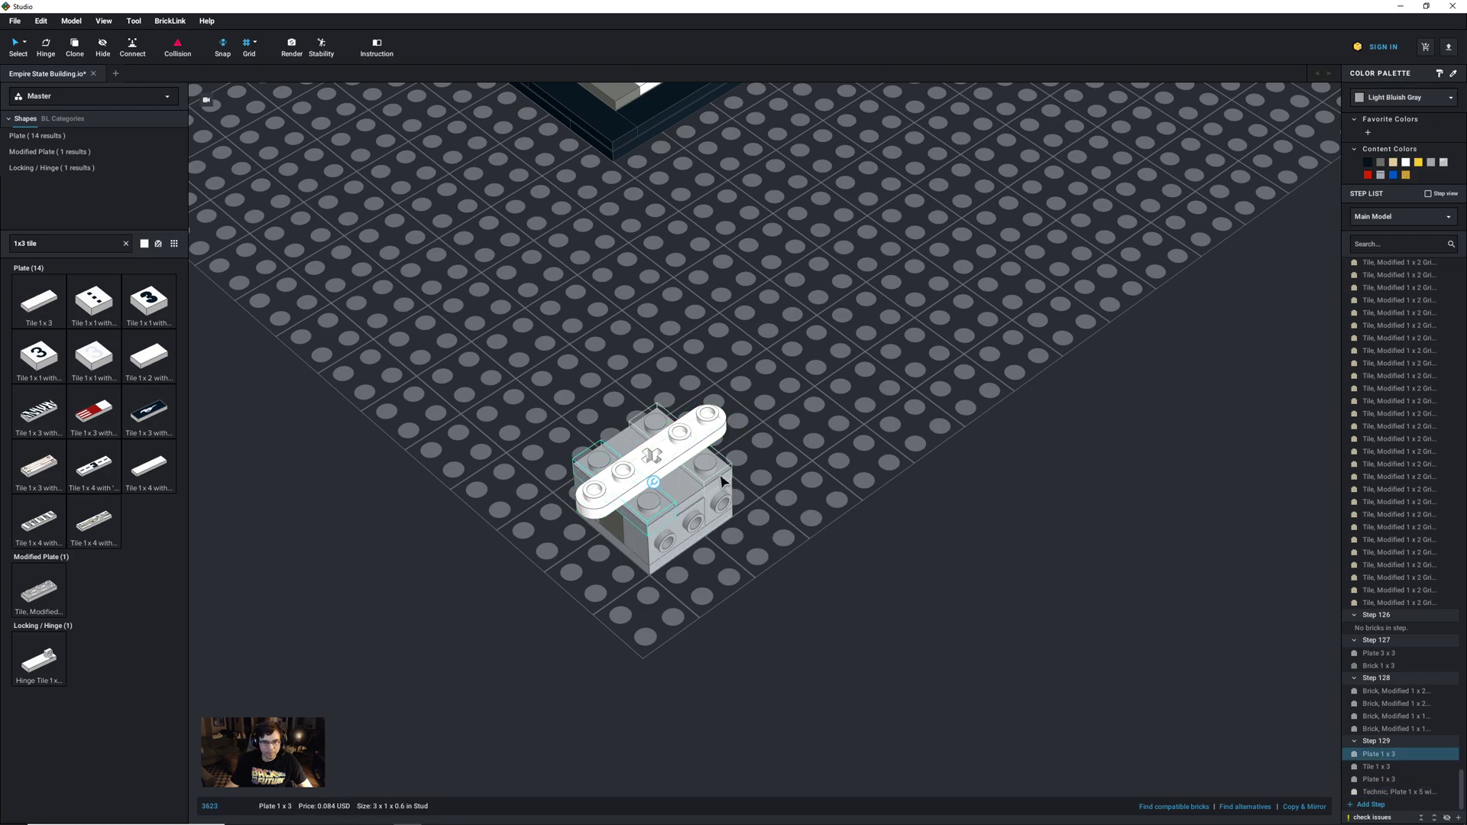
{"action": "left_click", "coordinate": [723, 481], "text": "ctrl"}
{"action": "key", "text": "ctrl+c"}
{"action": "key", "text": "ctrl+v"}
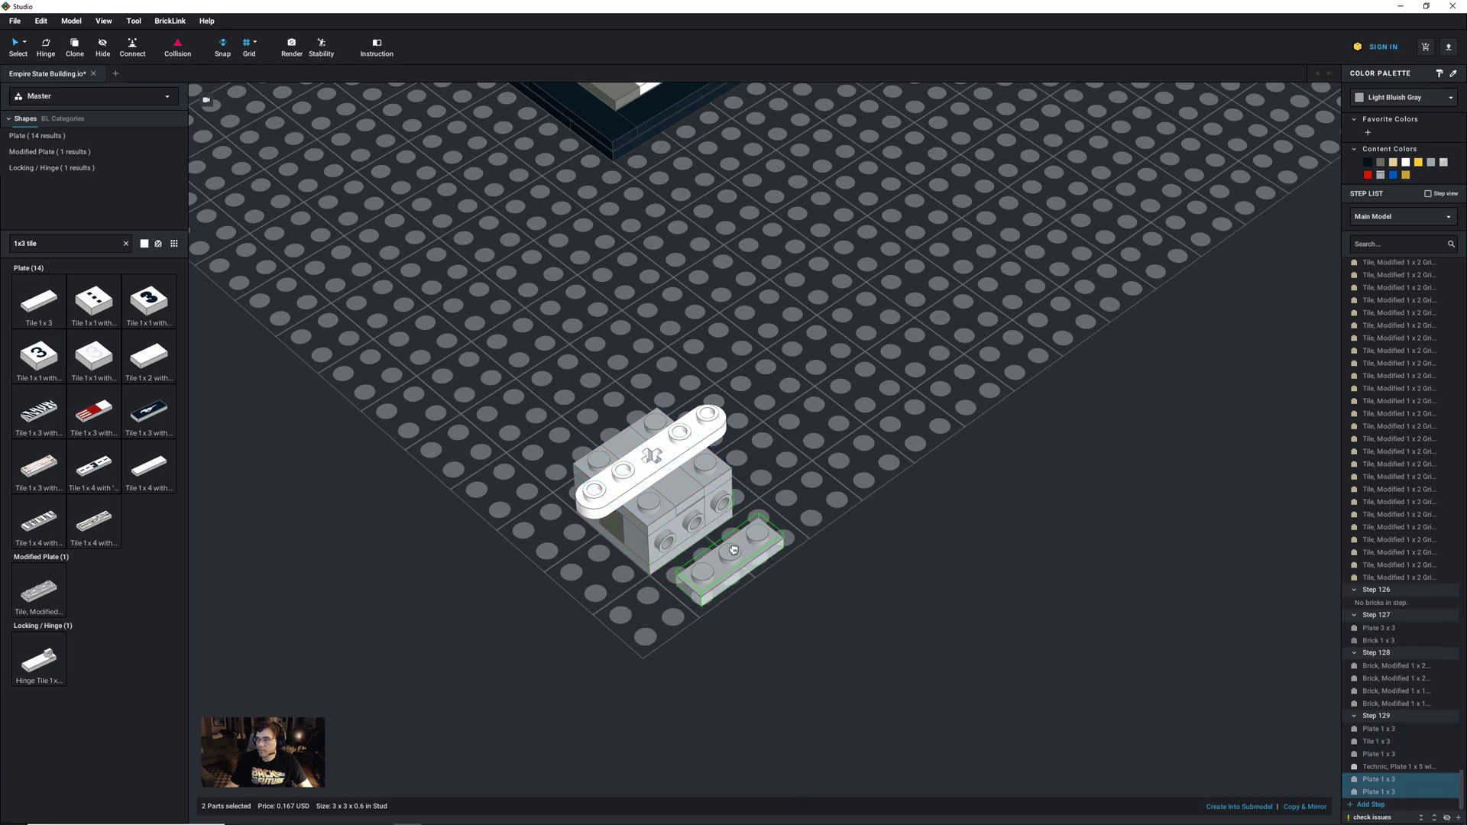
{"action": "left_click", "coordinate": [670, 488]}
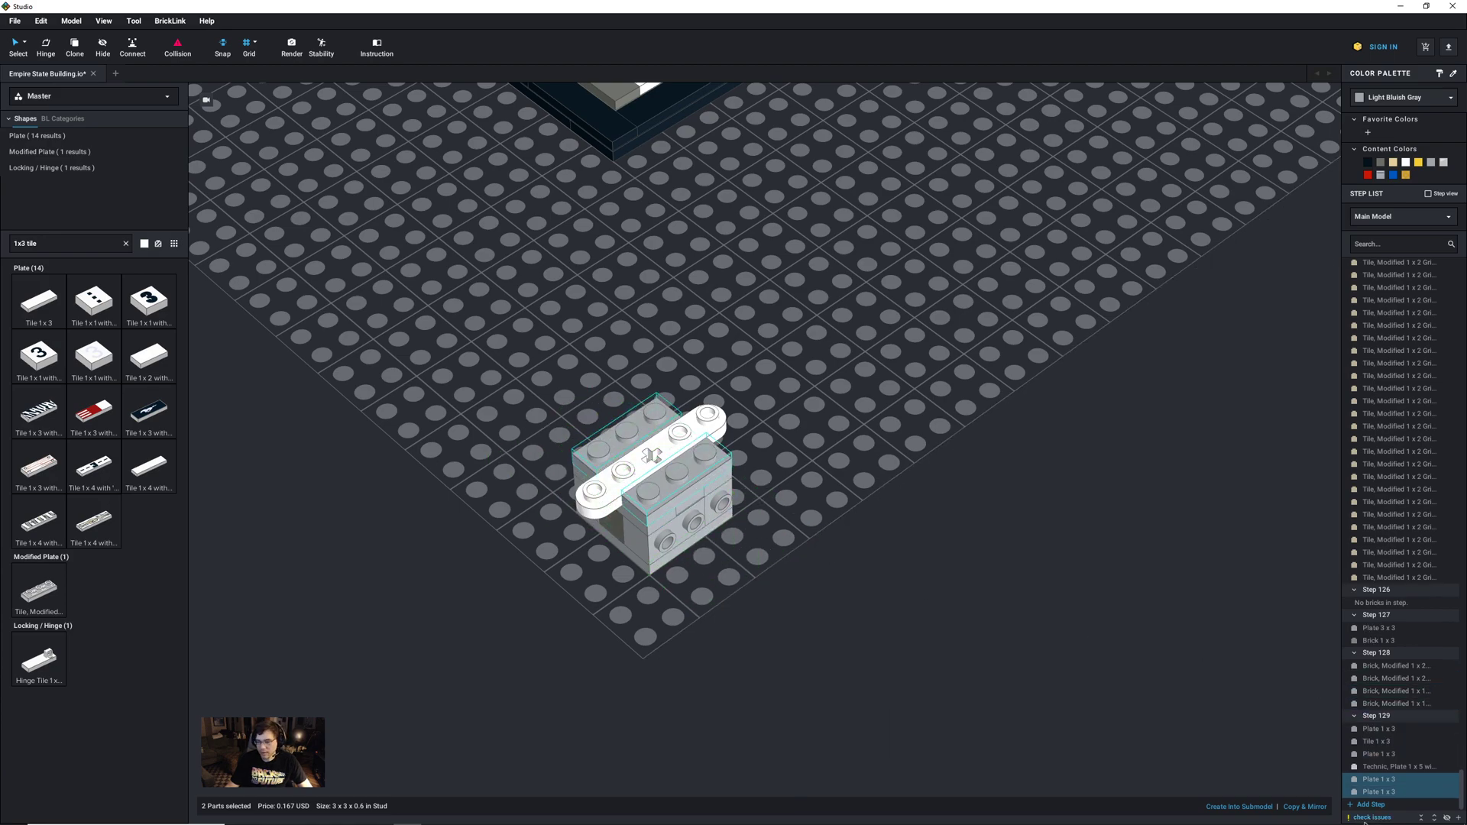
Step: Add a new build step and move the Technic Plate 1 x 5 and the two upper 1 x 3 plates into it
{"action": "left_click", "coordinate": [1369, 805]}
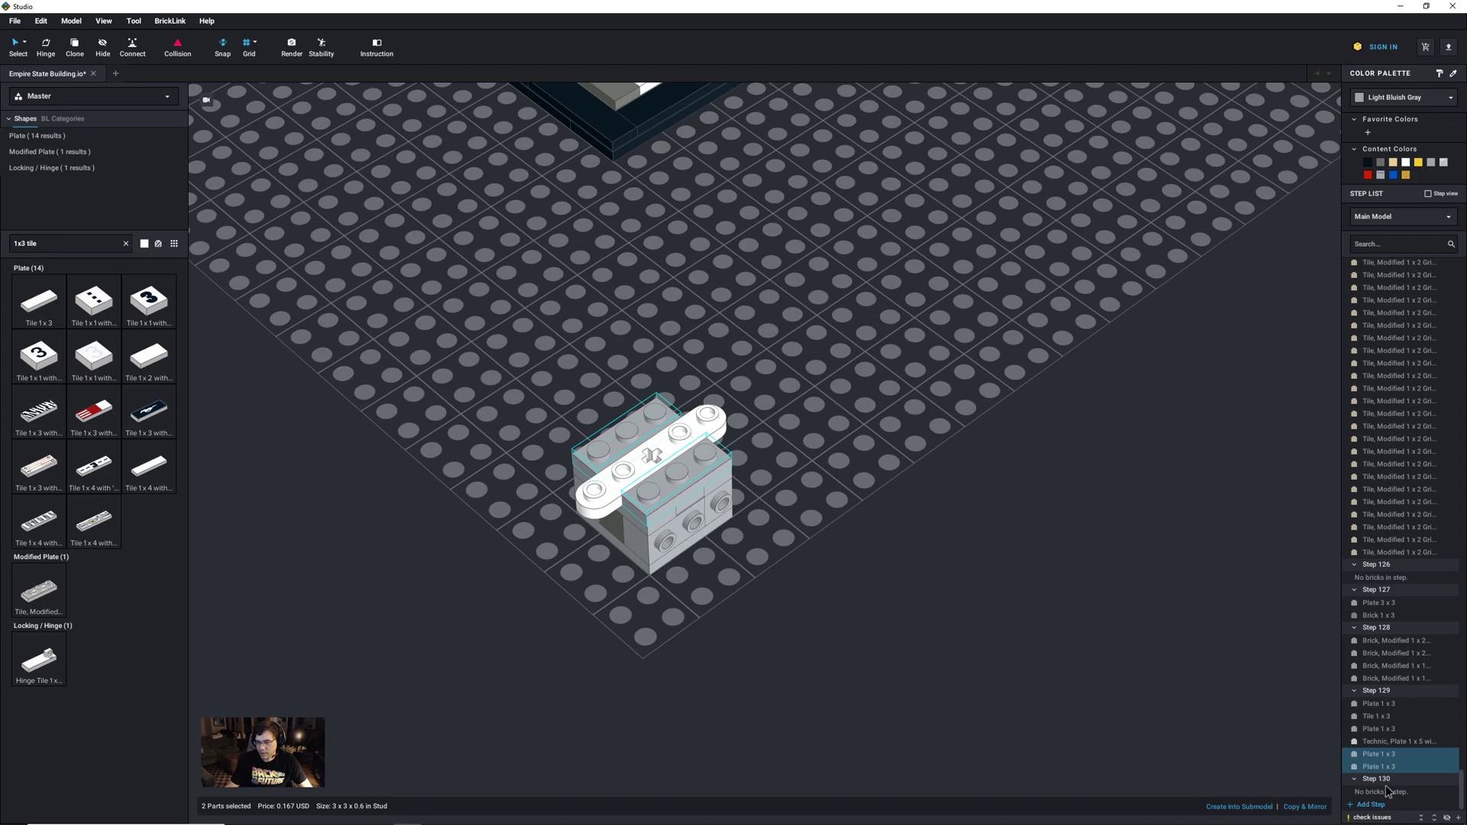
{"action": "left_click", "coordinate": [1379, 745], "text": "ctrl"}
{"action": "left_click_drag", "start_coordinate": [1376, 744], "coordinate": [1375, 792]}
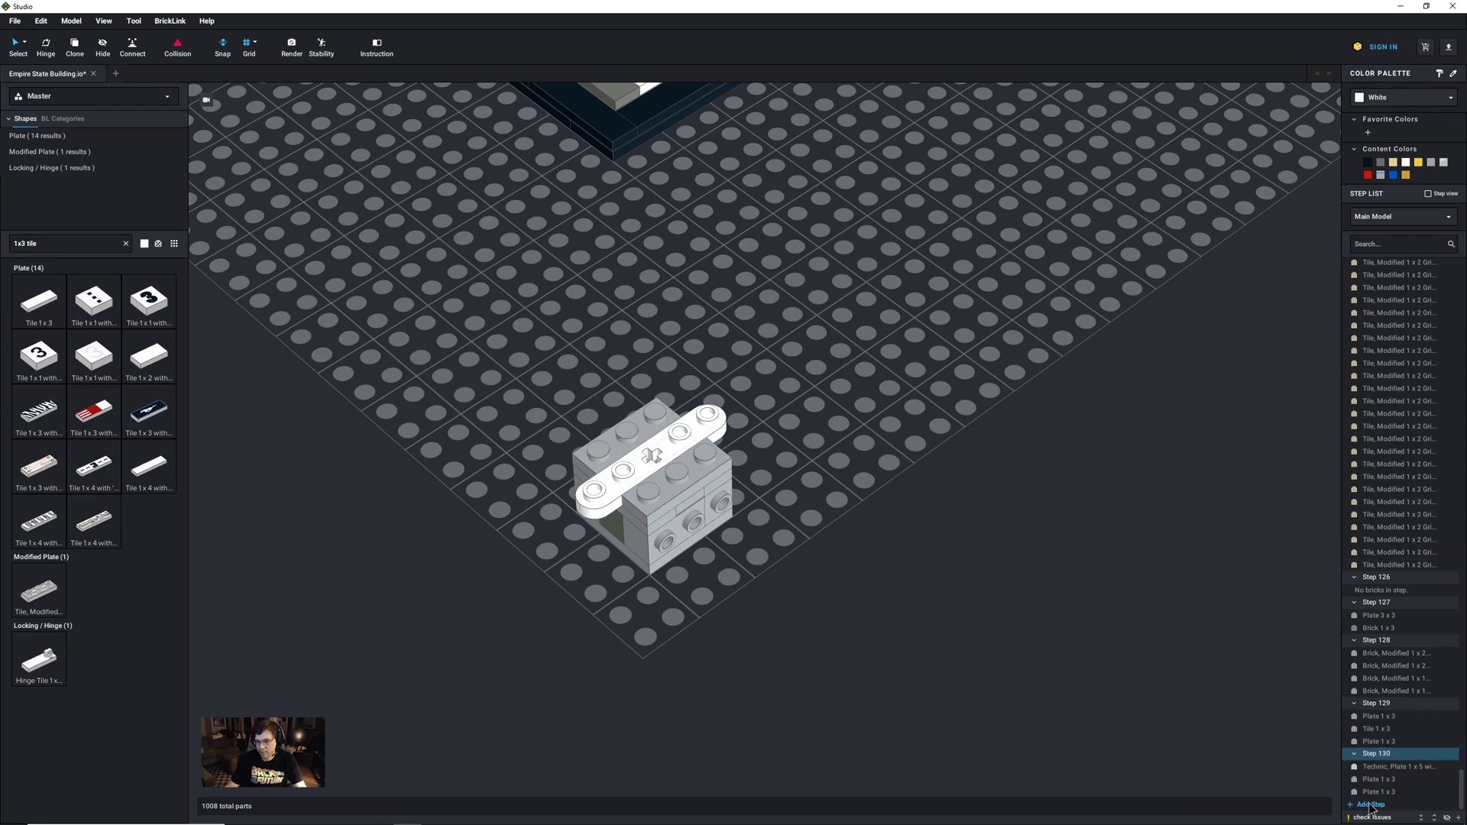
Step: Add another build step and set a white Plate 1 x 4 on the grid in front of the block
{"action": "left_click", "coordinate": [1370, 805]}
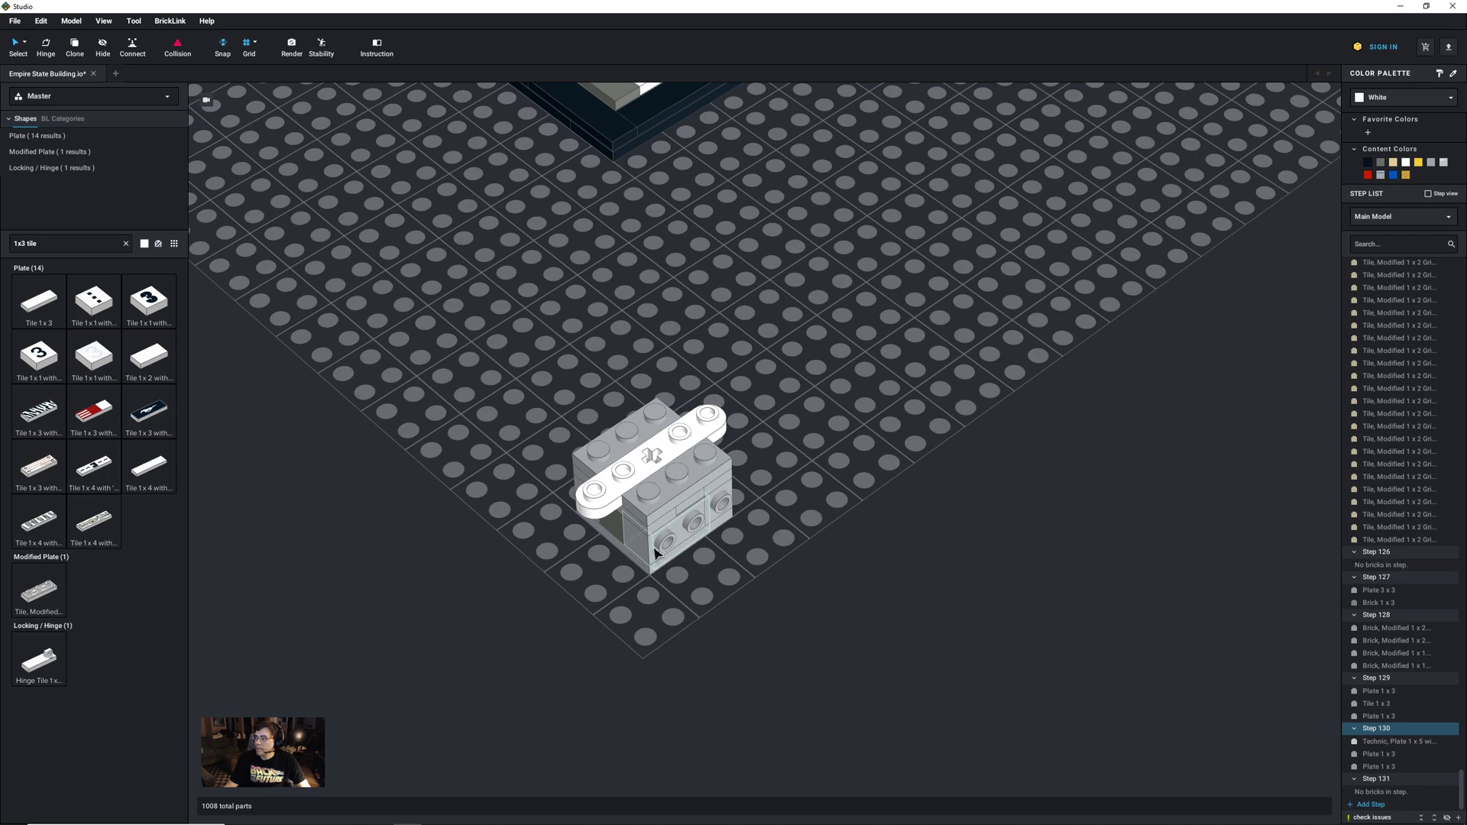
{"action": "left_click", "coordinate": [77, 241]}
{"action": "type", "text": "1x4"}
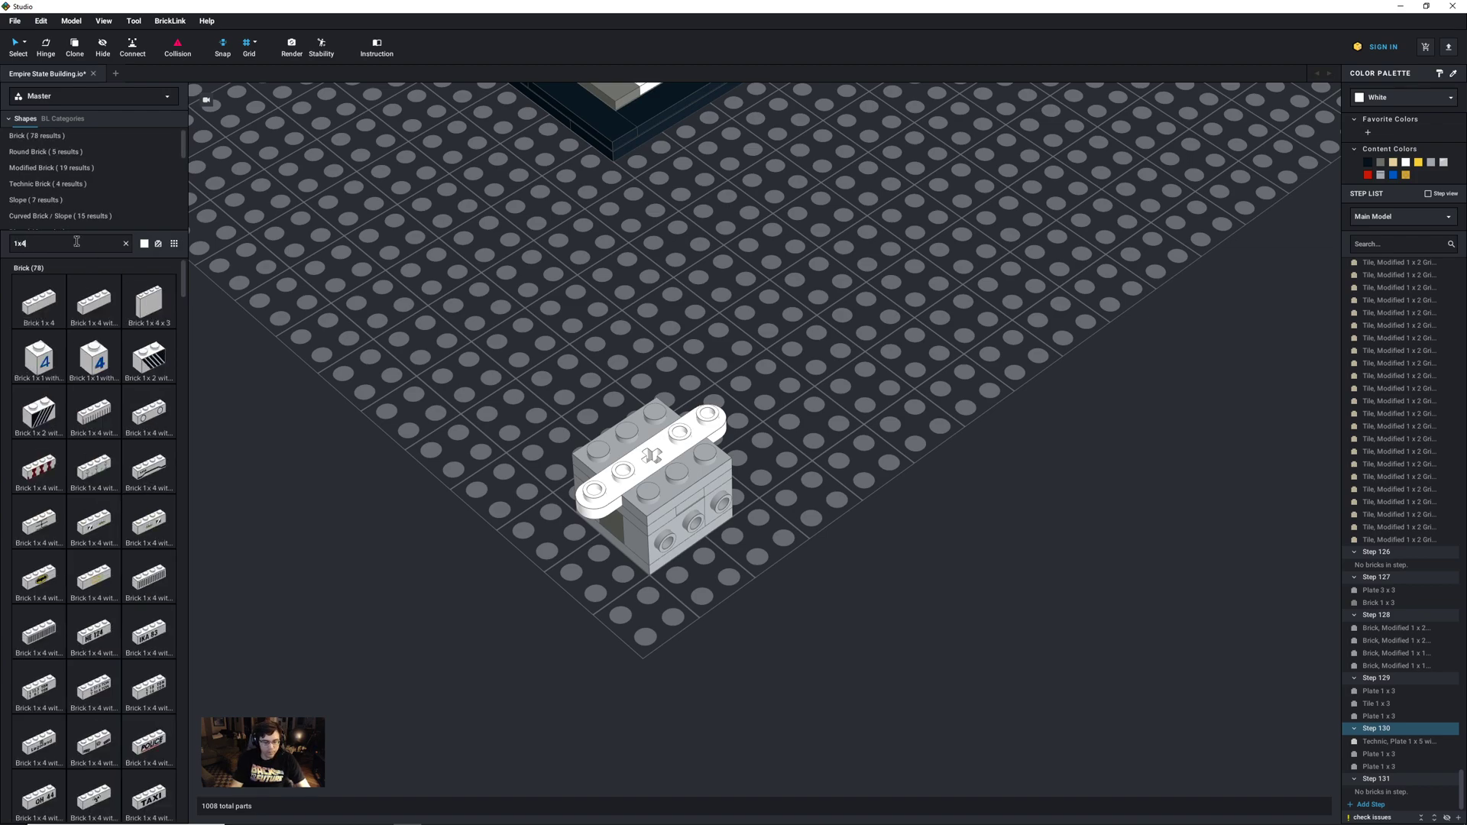
{"action": "type", "text": " plate"}
{"action": "left_click_drag", "start_coordinate": [39, 440], "coordinate": [737, 669]}
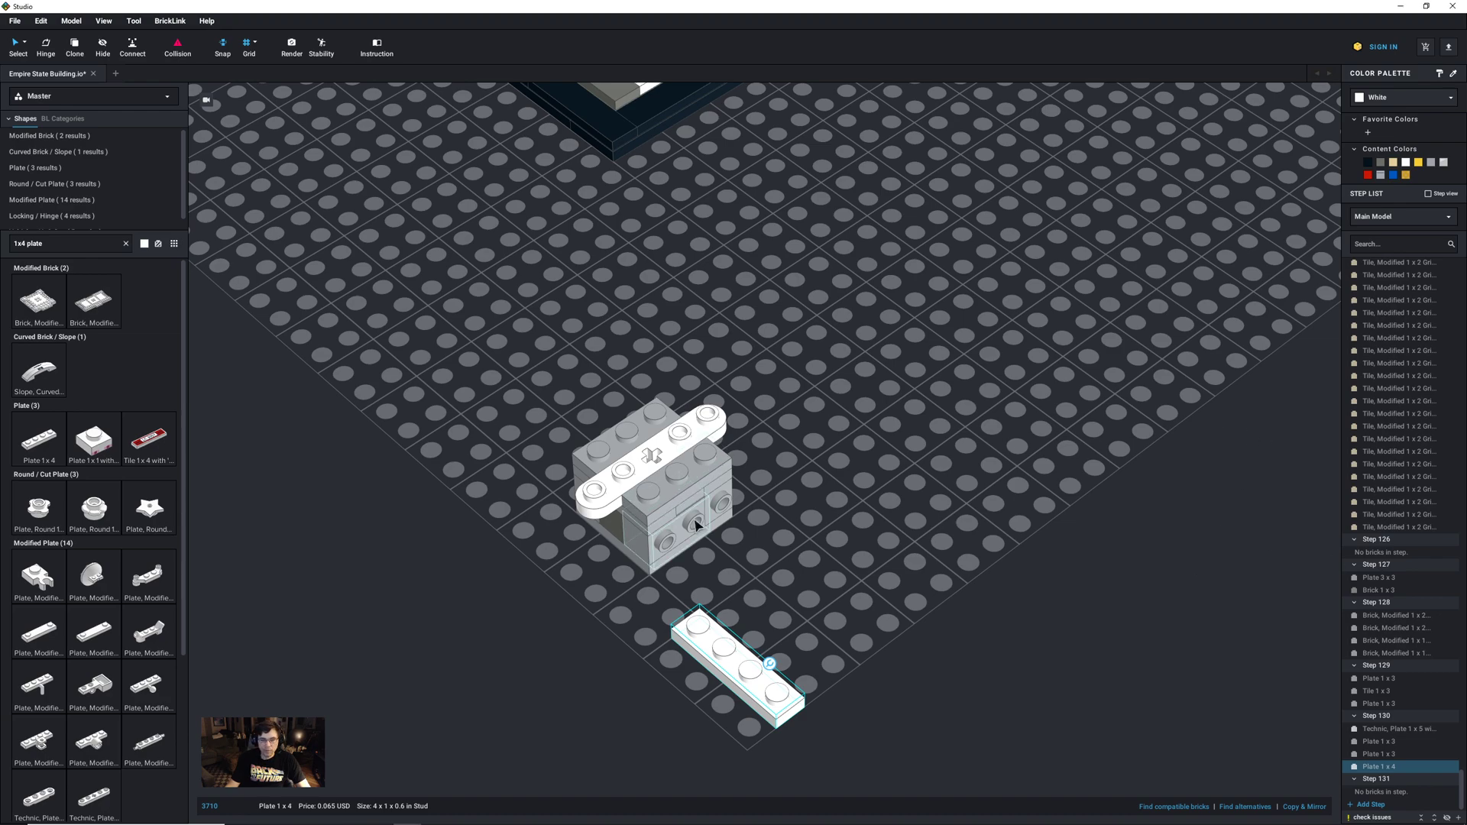
Step: Copy the block's 1 x 2 side-stud brick and place it, turned 90 degrees, on the middle of the 1 x 4 plate
{"action": "left_click", "coordinate": [695, 525]}
{"action": "key", "text": "ctrl+c"}
{"action": "key", "text": "ctrl+v"}
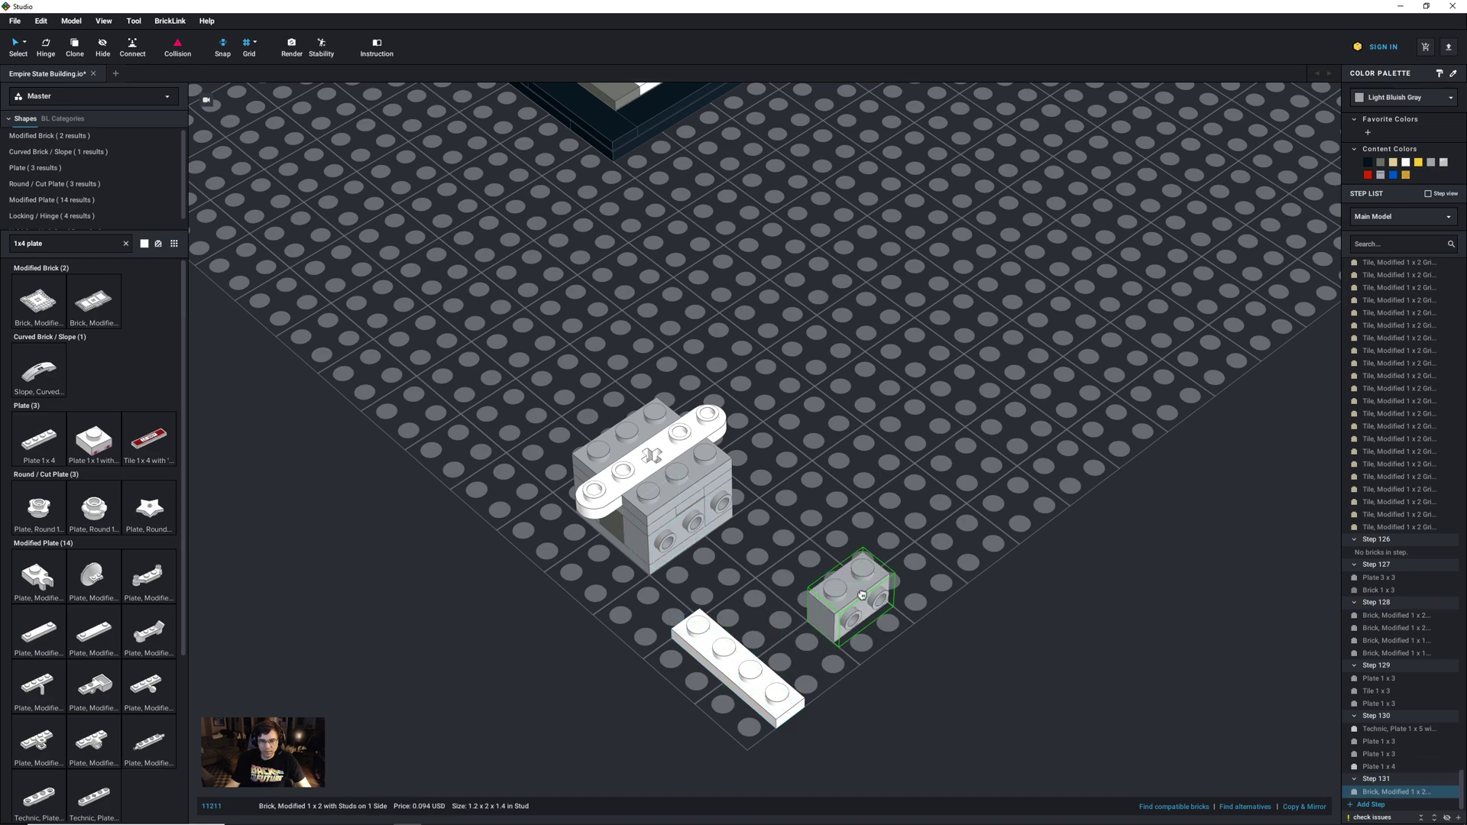
{"action": "left_click", "coordinate": [739, 643]}
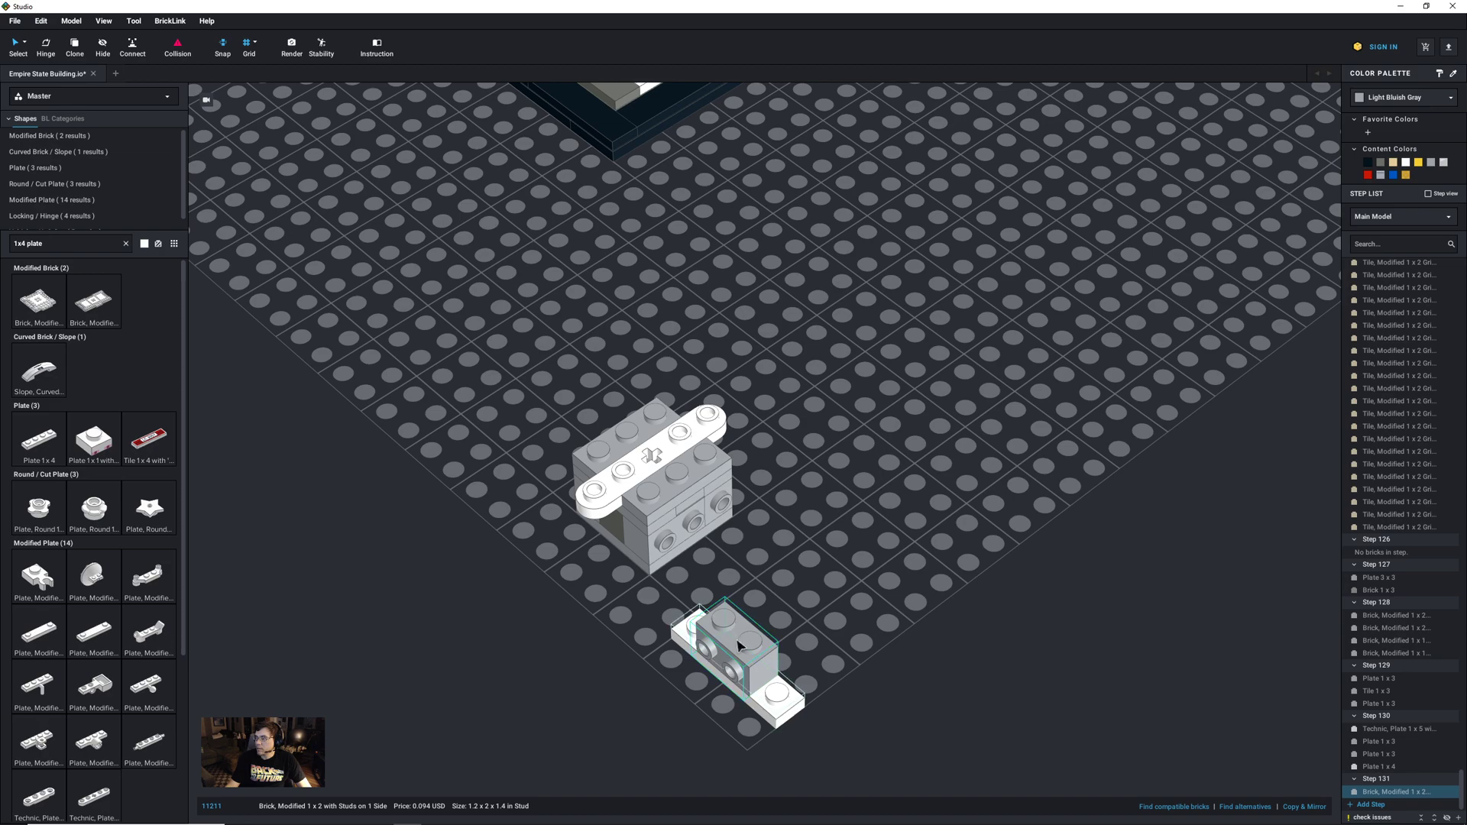
Step: Copy the 1 x 1 side-stud brick onto both ends of the 1 x 4 plate, with the side studs facing outward
{"action": "left_click", "coordinate": [724, 508]}
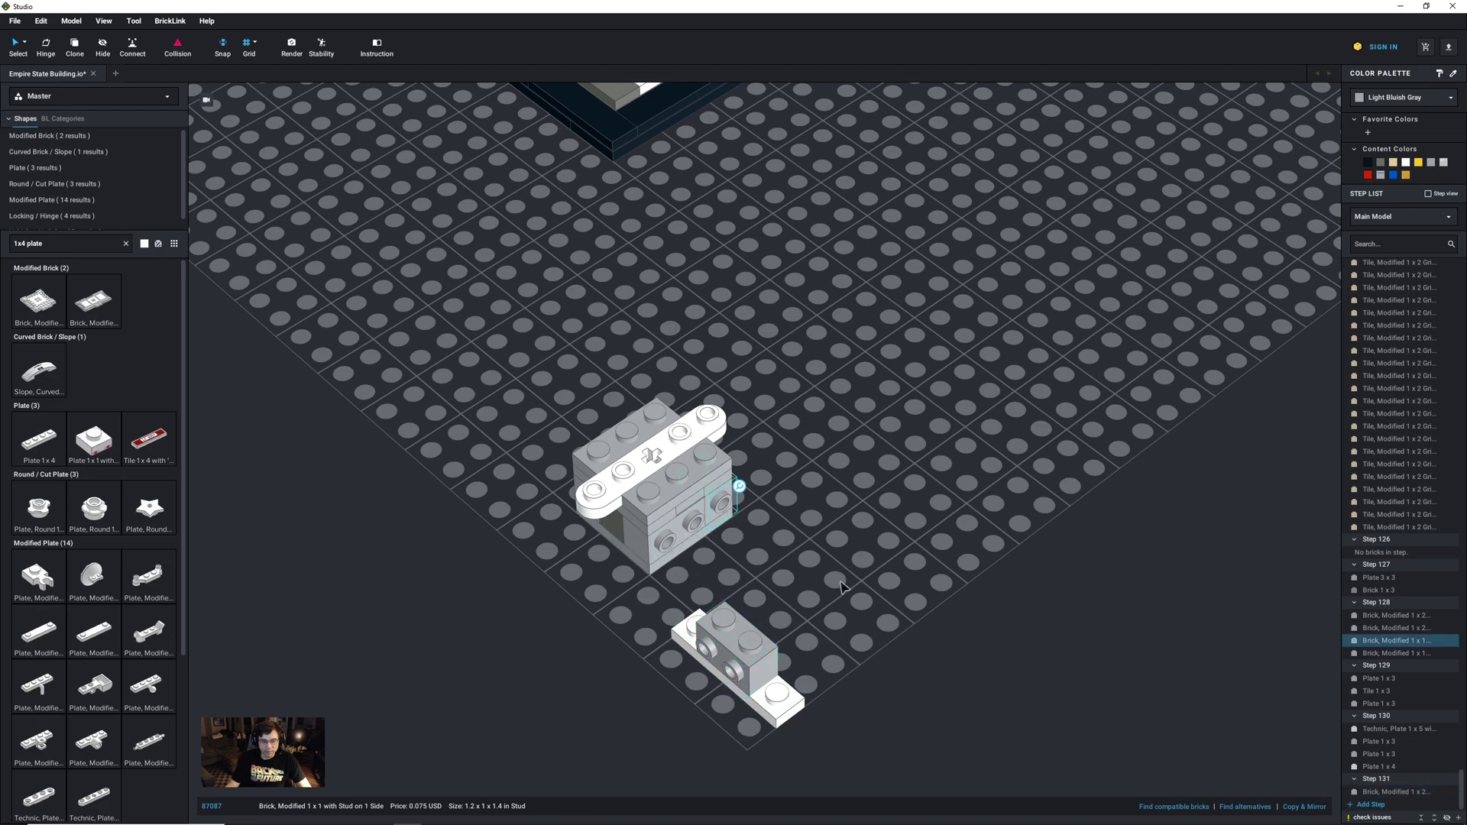
{"action": "key", "text": "ctrl+c"}
{"action": "key", "text": "ctrl+v"}
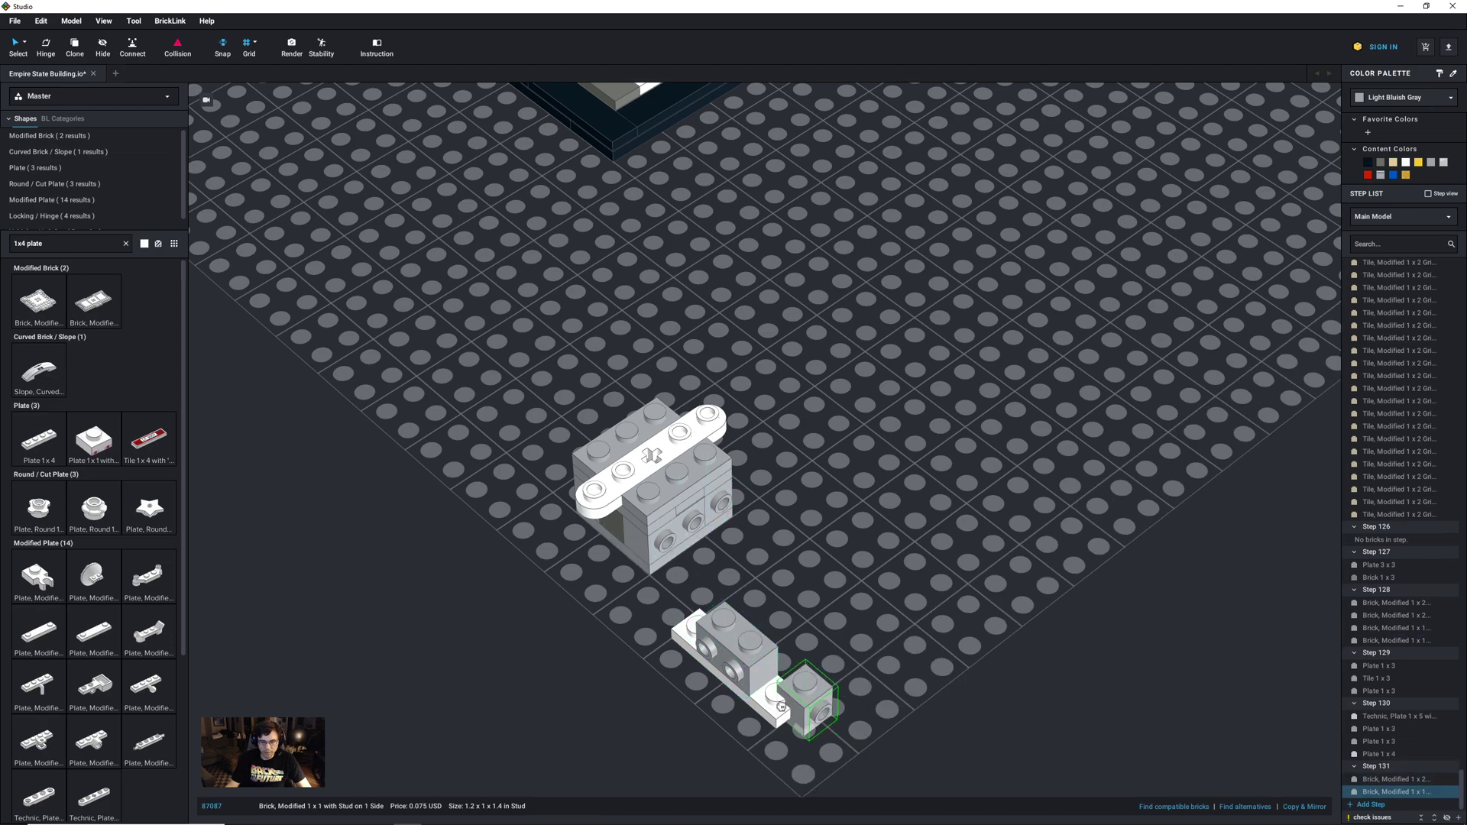
{"action": "left_click", "coordinate": [786, 686]}
{"action": "key", "text": "ctrl+v"}
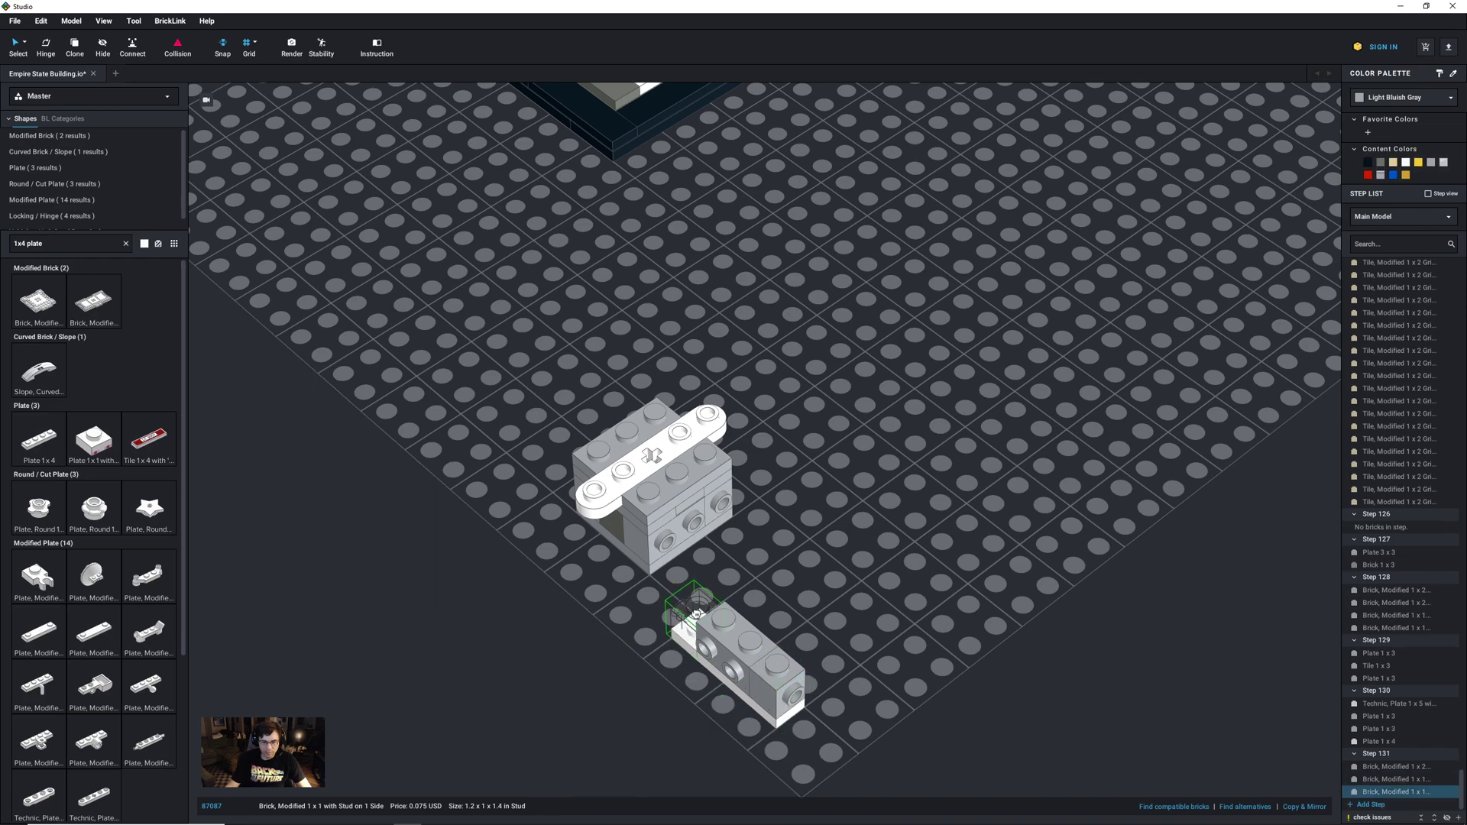
{"action": "left_click", "coordinate": [697, 608]}
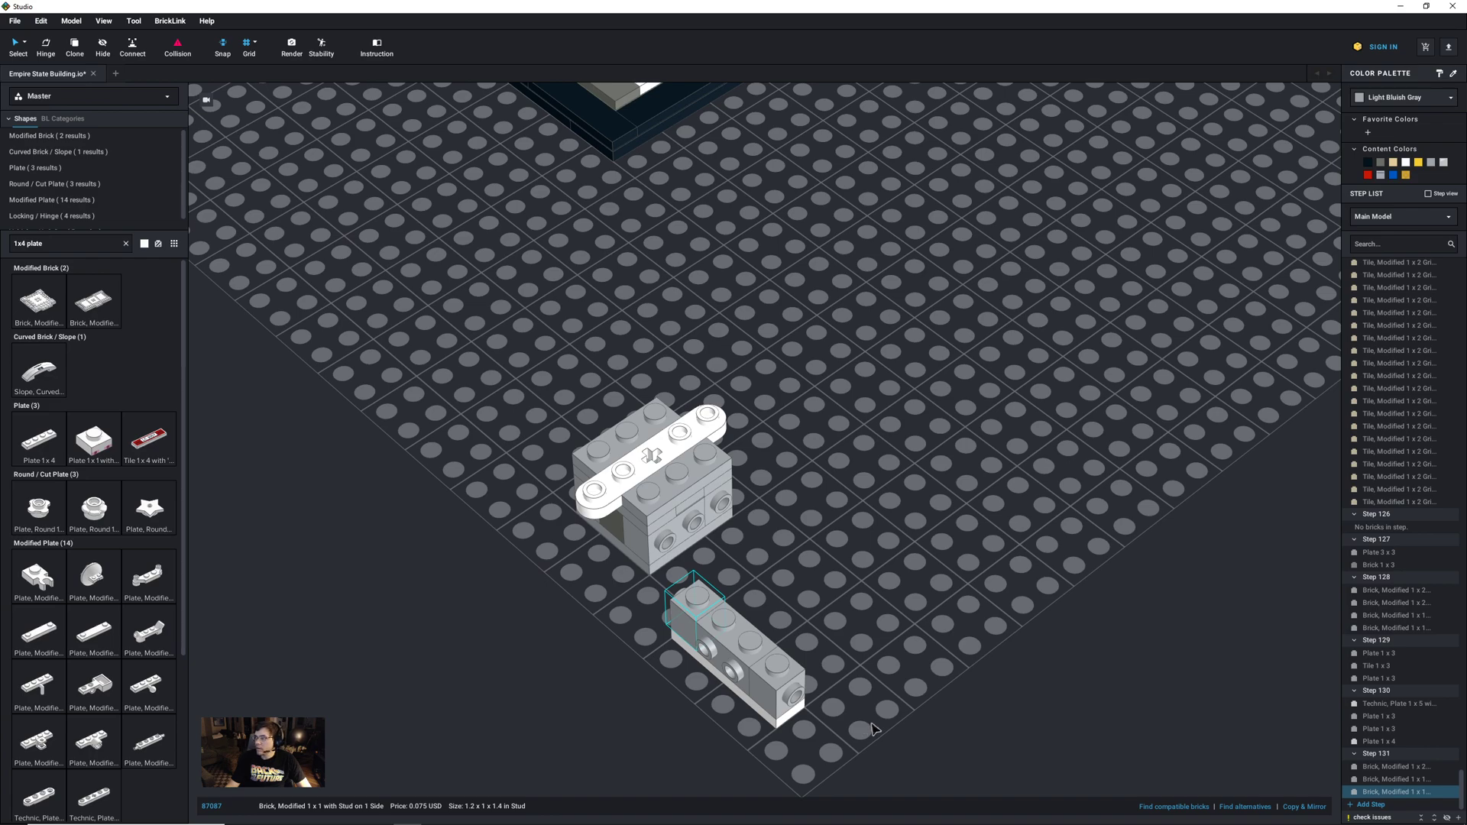
Step: Color the middle 1 x 2 side-stud brick on the 1 x 4 plate White
{"action": "left_click", "coordinate": [742, 666]}
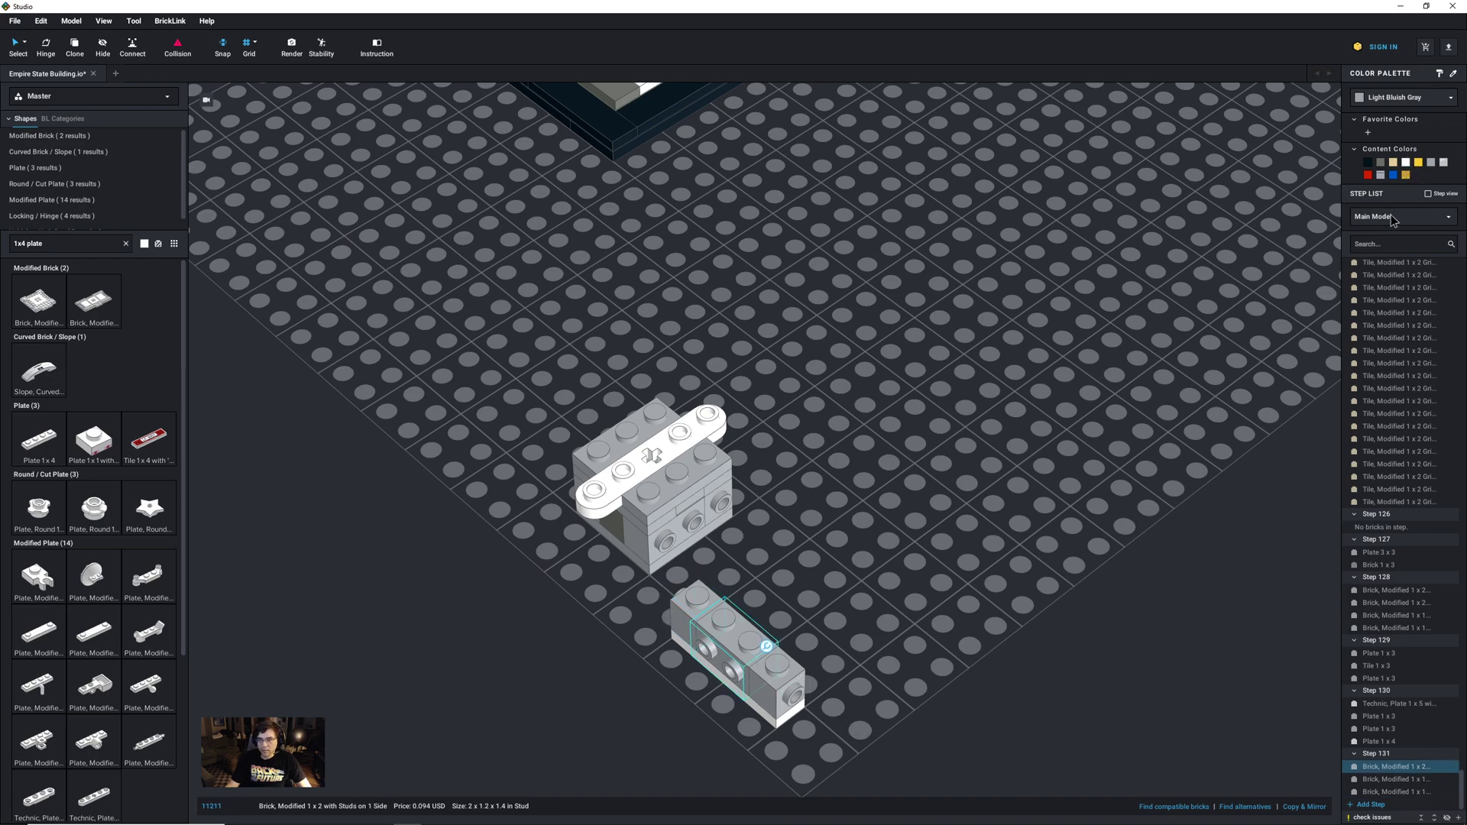
{"action": "left_click", "coordinate": [1406, 162]}
{"action": "left_click", "coordinate": [850, 682]}
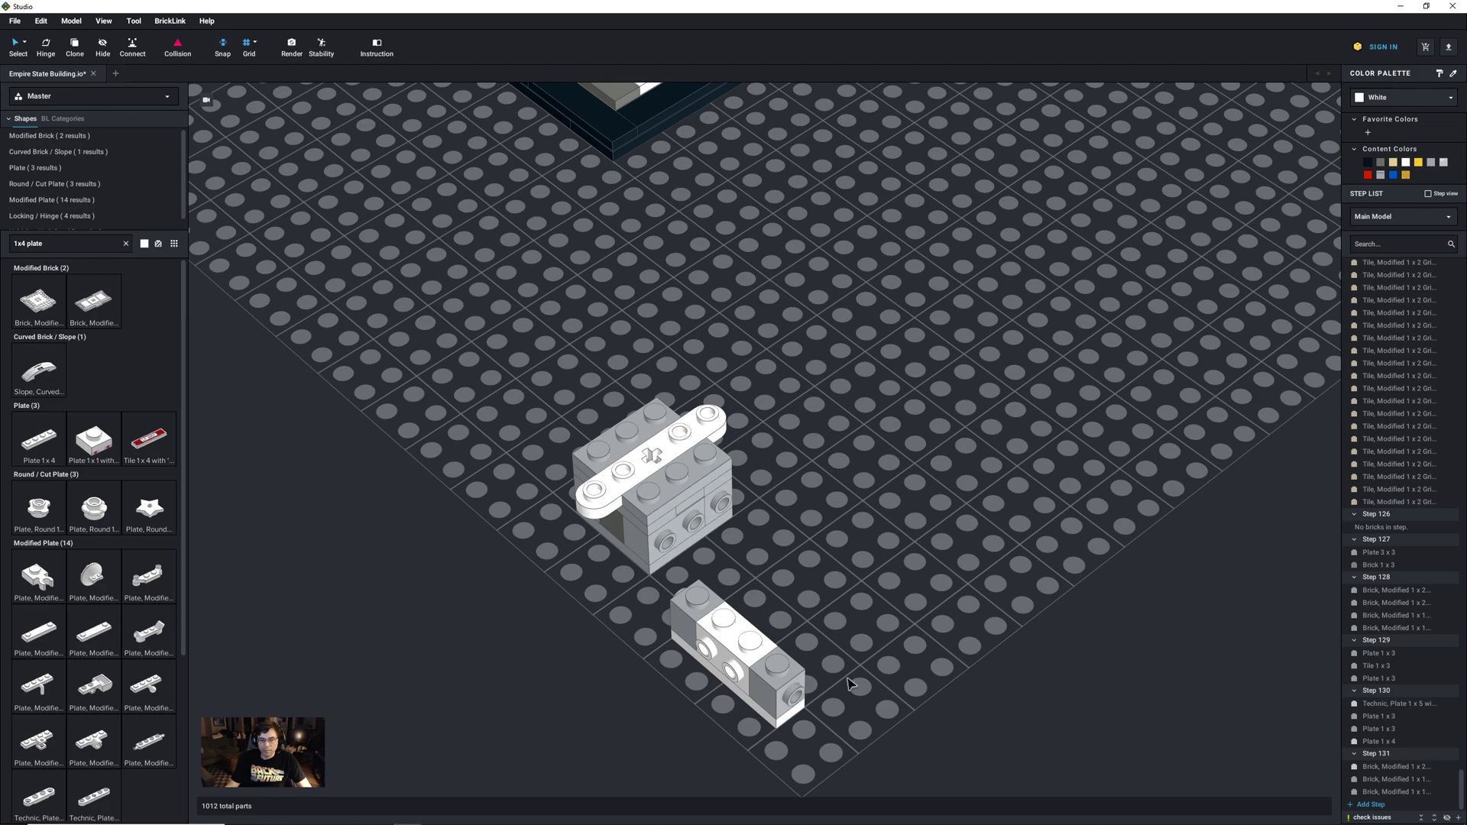
Step: Copy a 1 x 2 jumper plate from the tower's top, set it on the middle brick of the 1 x 4 plate, and color it White
{"action": "middle_click_drag", "start_coordinate": [861, 582], "coordinate": [1092, 798]}
{"action": "middle_click_drag", "start_coordinate": [900, 392], "coordinate": [810, 608]}
{"action": "left_click", "coordinate": [725, 516]}
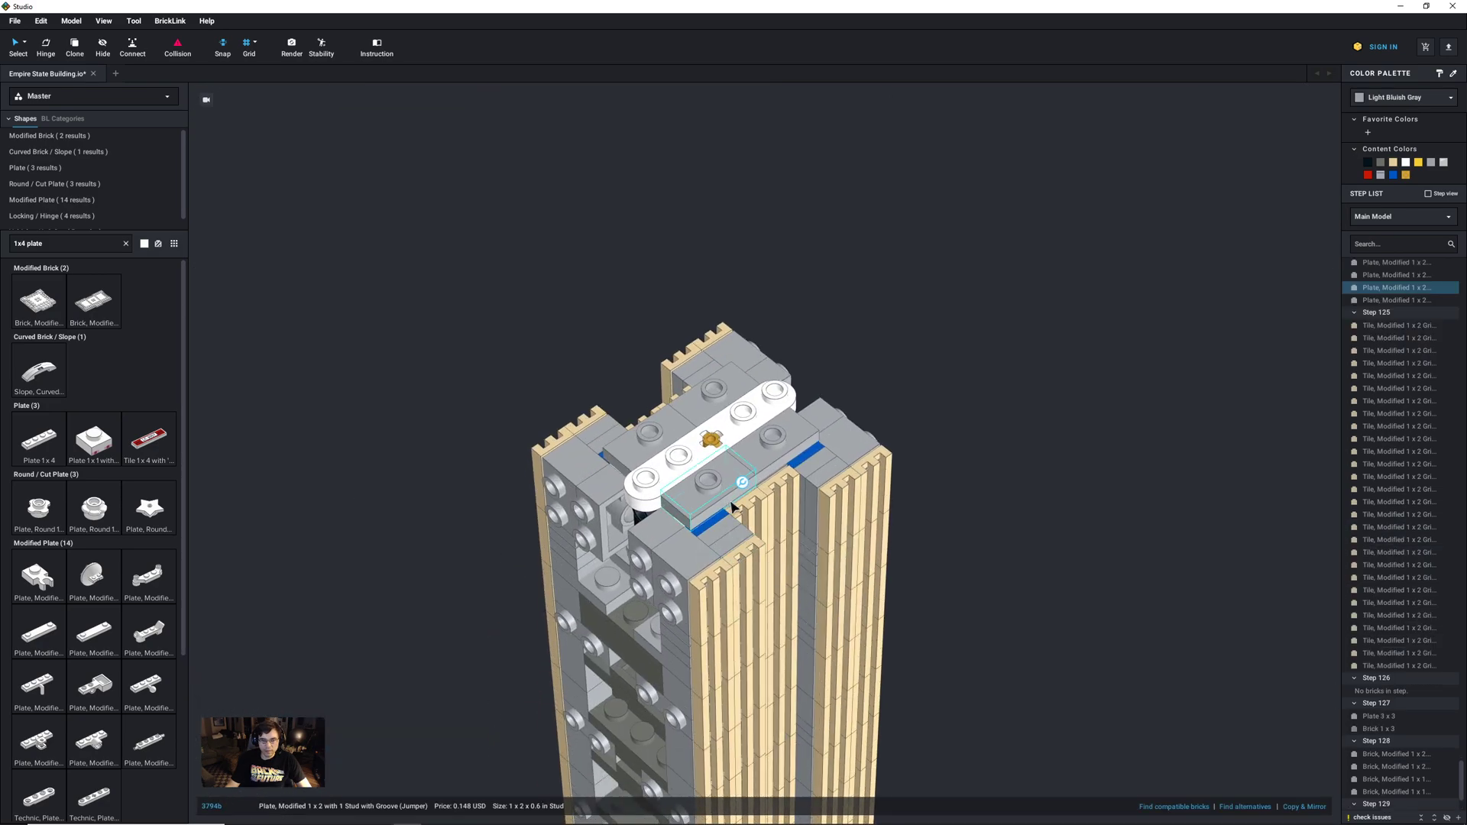
{"action": "middle_click_drag", "start_coordinate": [968, 659], "coordinate": [935, 578]}
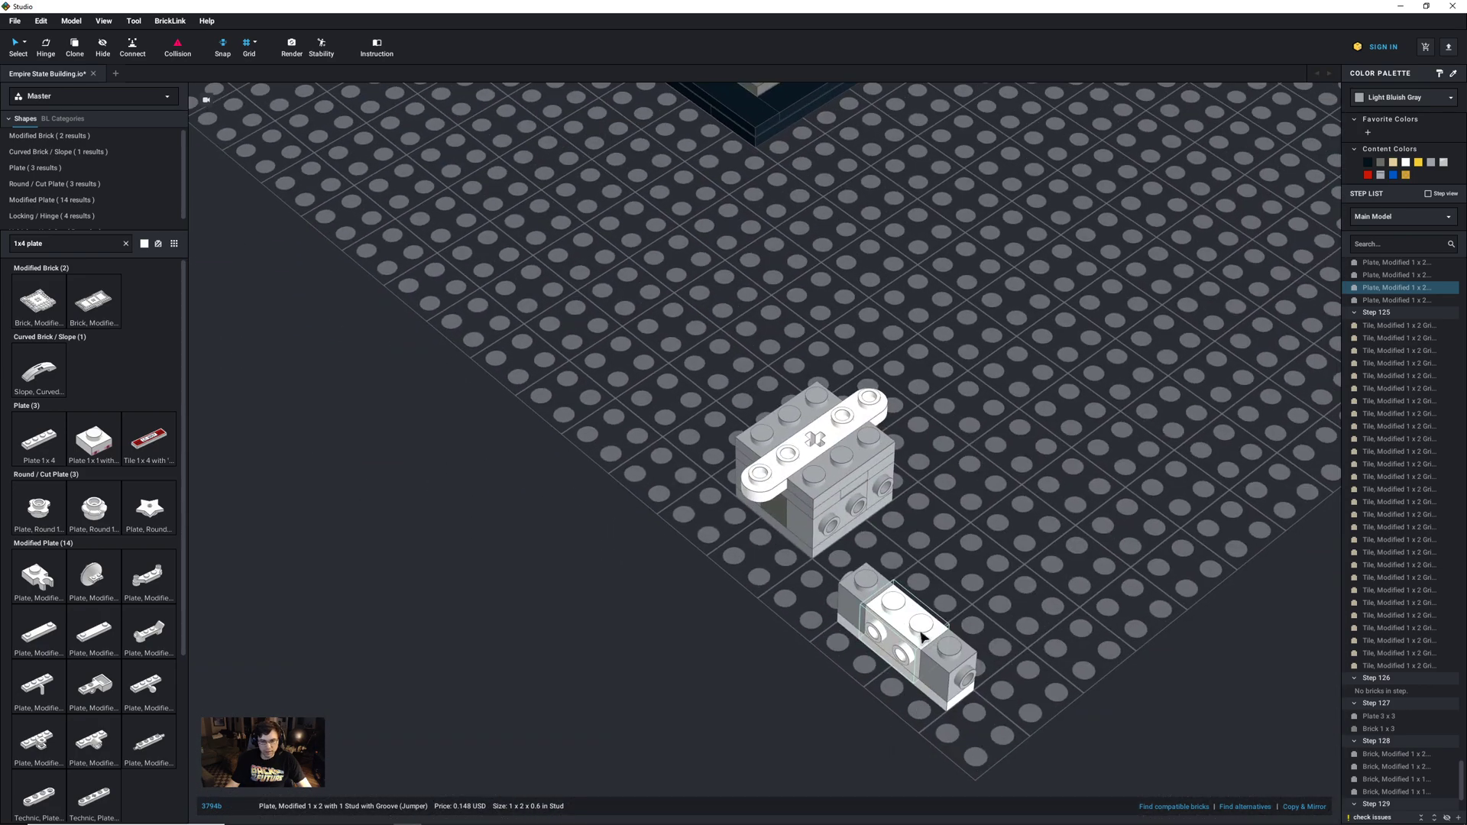
{"action": "key", "text": "ctrl+v"}
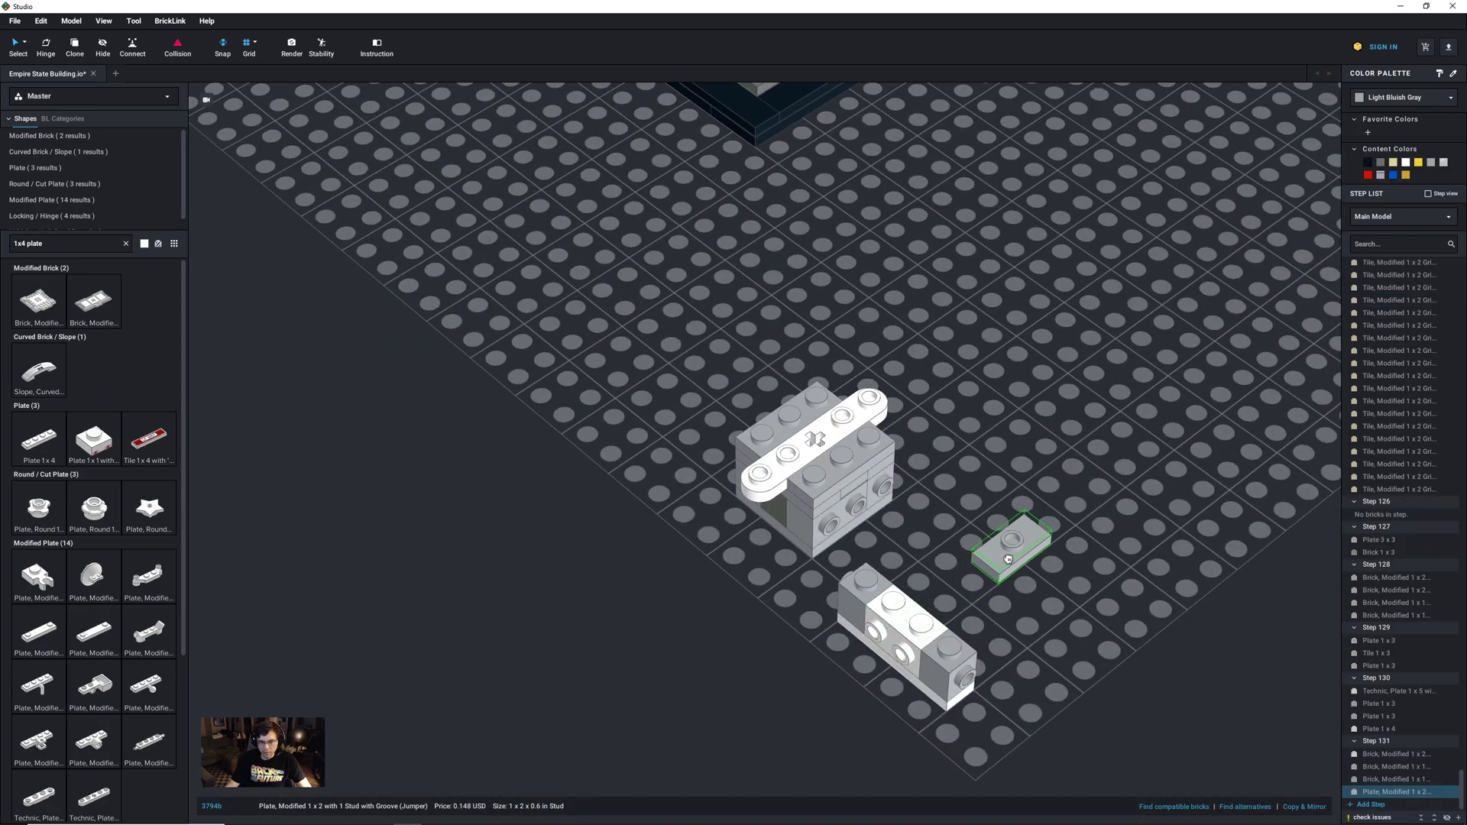
{"action": "left_click", "coordinate": [915, 619]}
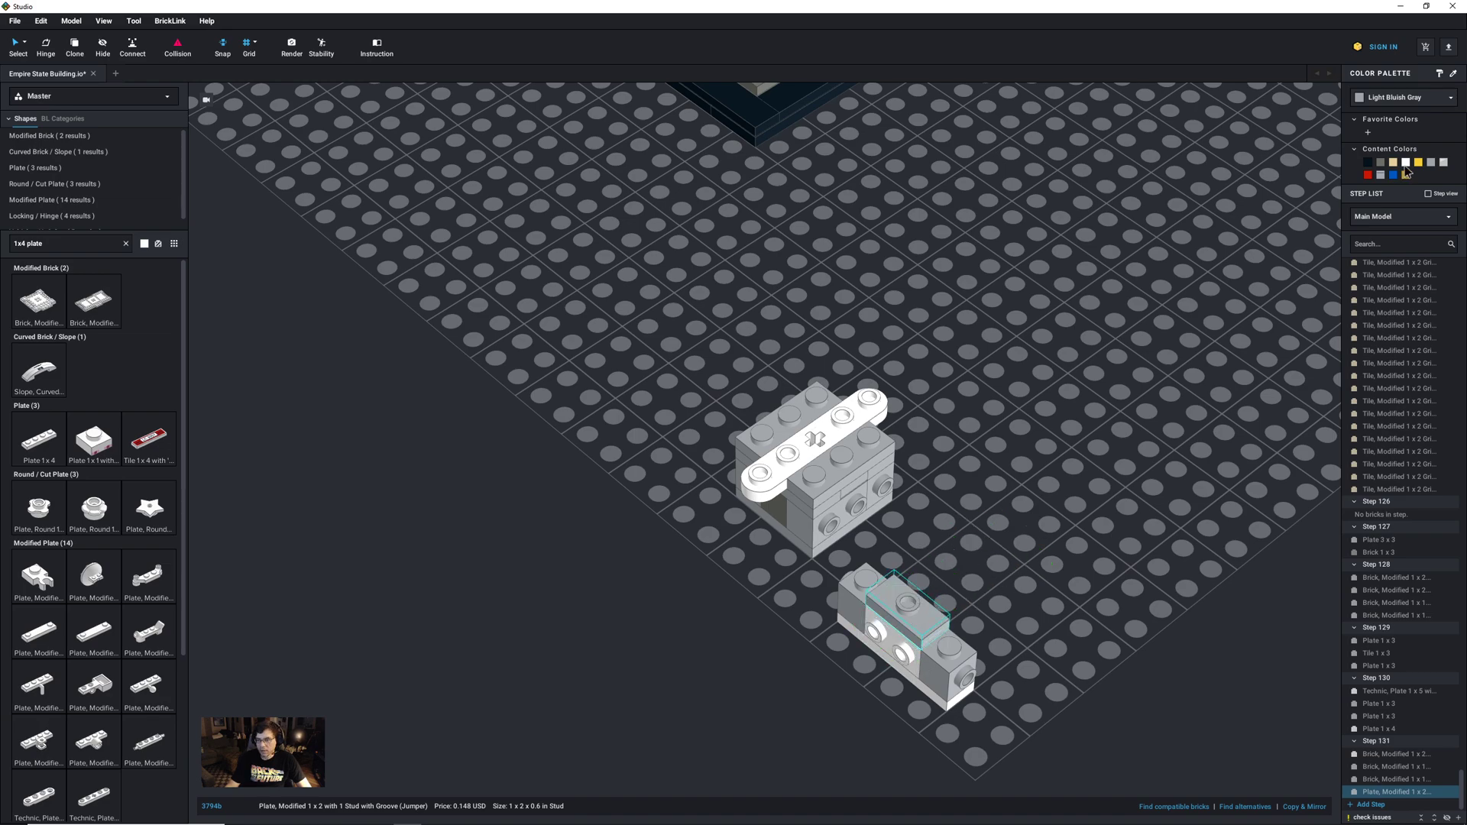
Step: Attach the five-part 1 x 4 side assembly to one end of the block and a copy turned 180 degrees to the opposite end
{"action": "left_click_drag", "start_coordinate": [995, 747], "coordinate": [844, 609]}
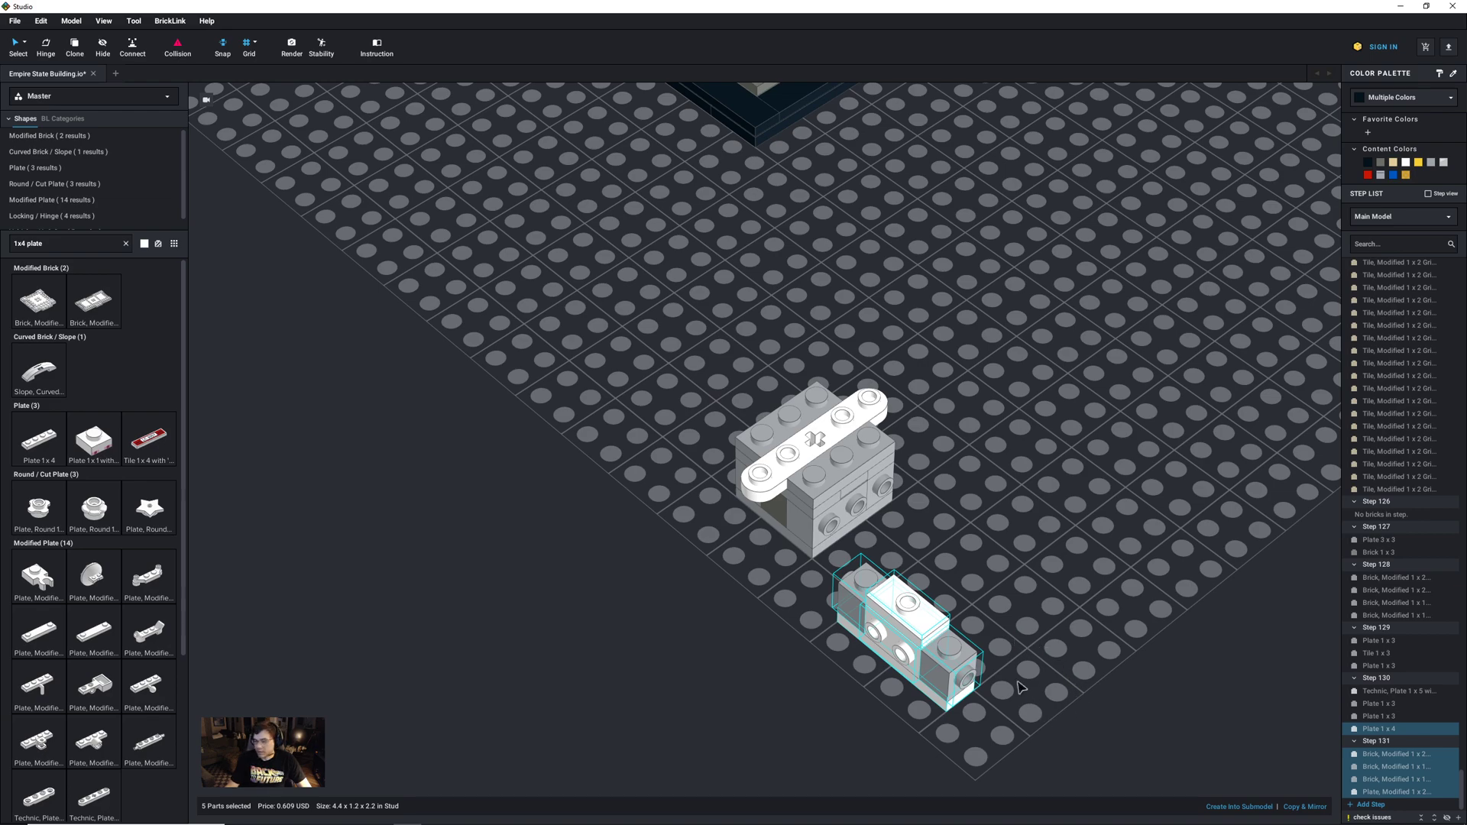
{"action": "left_click_drag", "start_coordinate": [869, 668], "coordinate": [800, 586]}
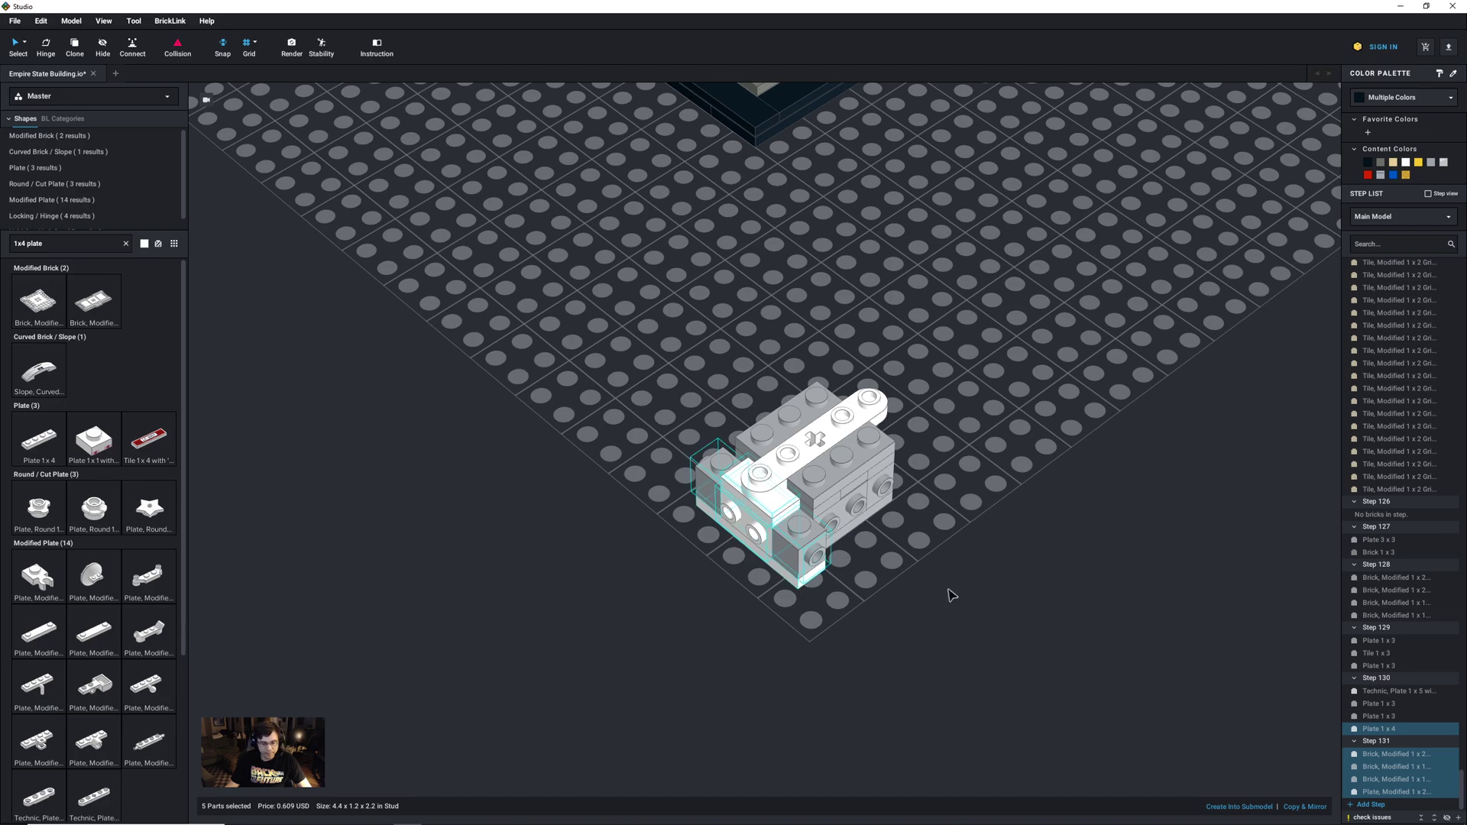
{"action": "key", "text": "ctrl+v"}
{"action": "key", "text": "Right"}
{"action": "key", "text": "Right"}
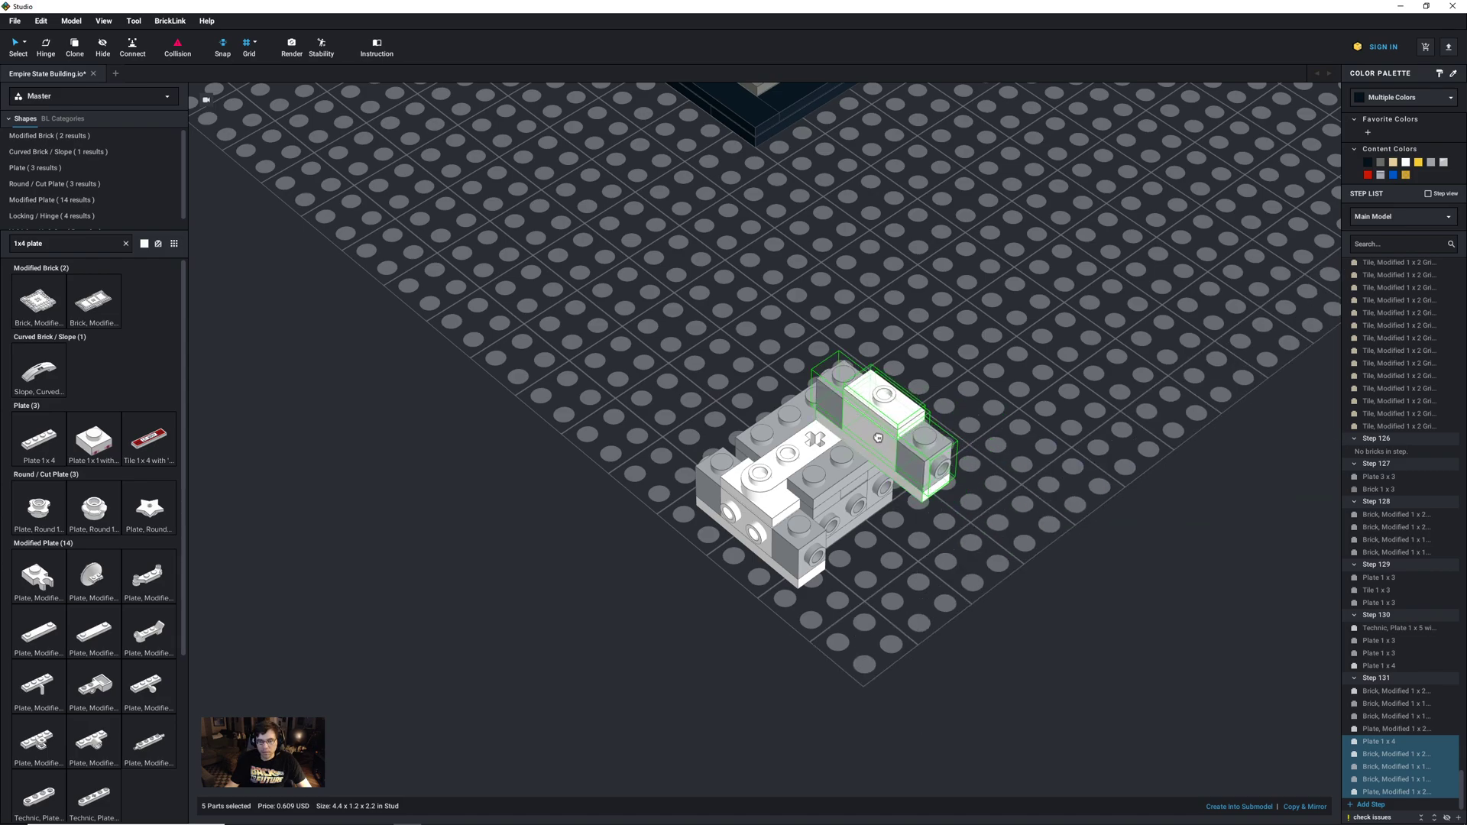
{"action": "left_click", "coordinate": [978, 436]}
{"action": "right_click_drag", "start_coordinate": [1002, 530], "coordinate": [839, 522]}
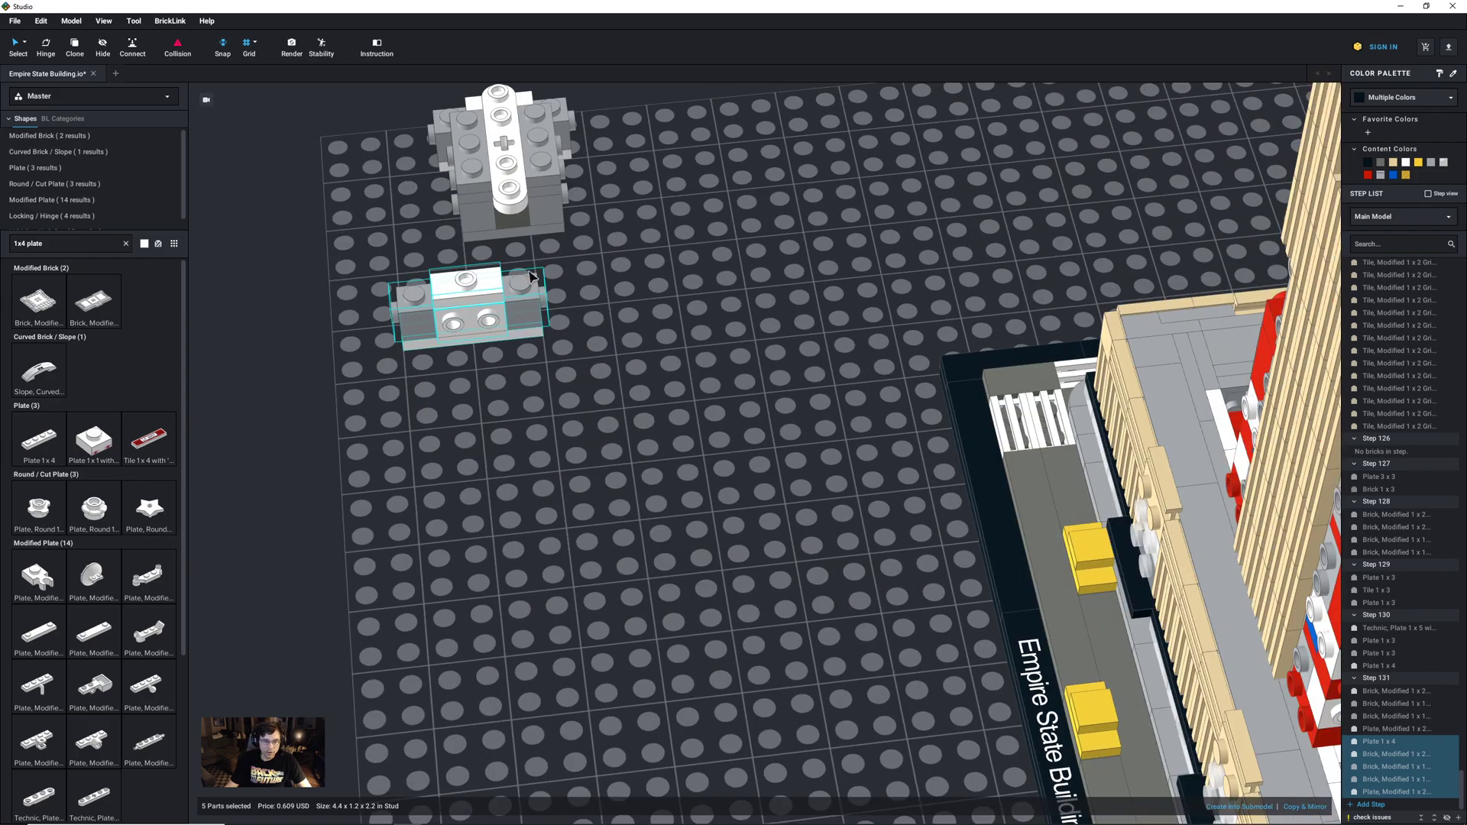
{"action": "left_click_drag", "start_coordinate": [504, 319], "coordinate": [545, 241]}
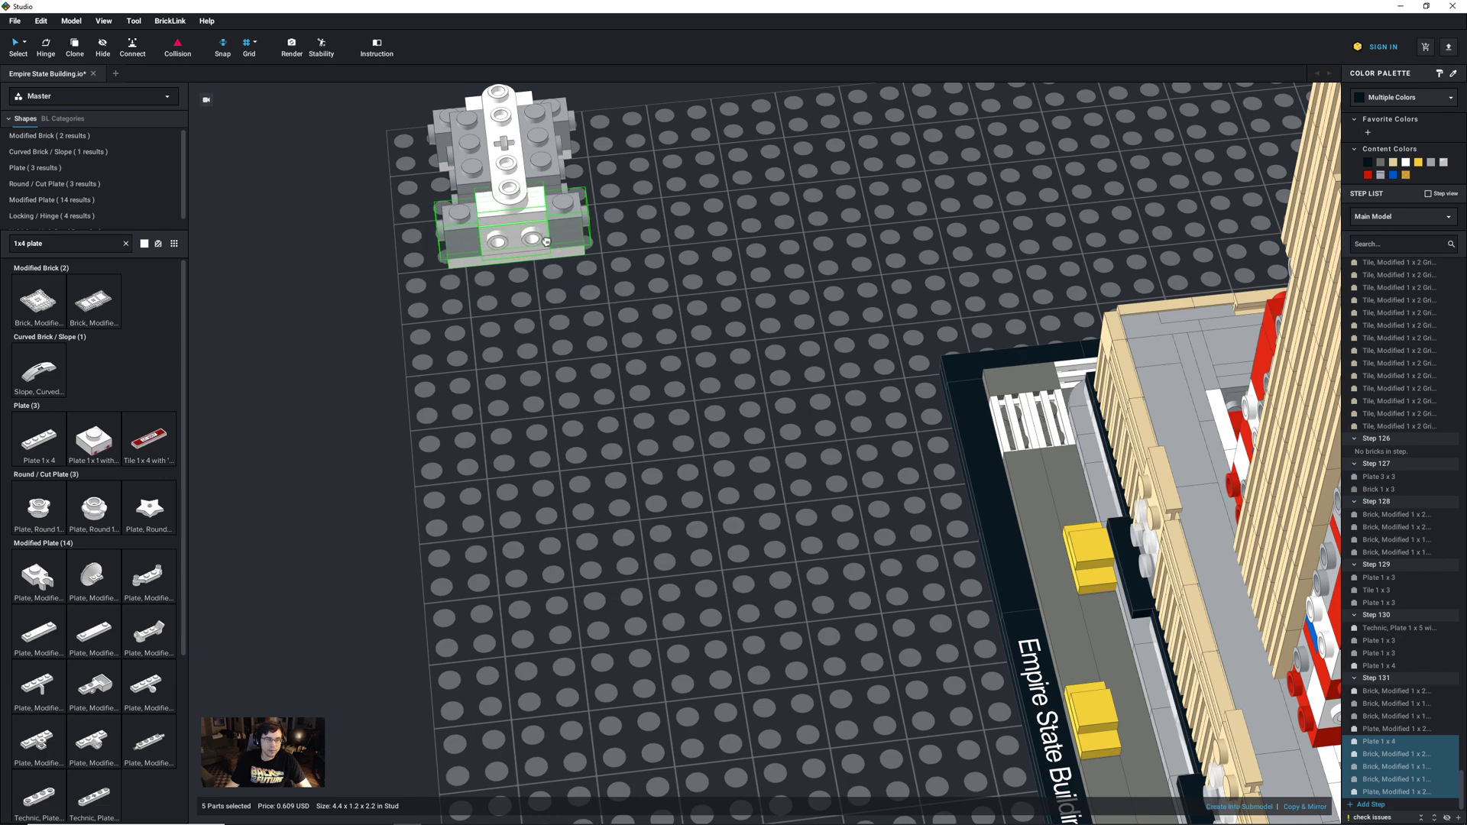
{"action": "right_click_drag", "start_coordinate": [508, 354], "coordinate": [569, 355]}
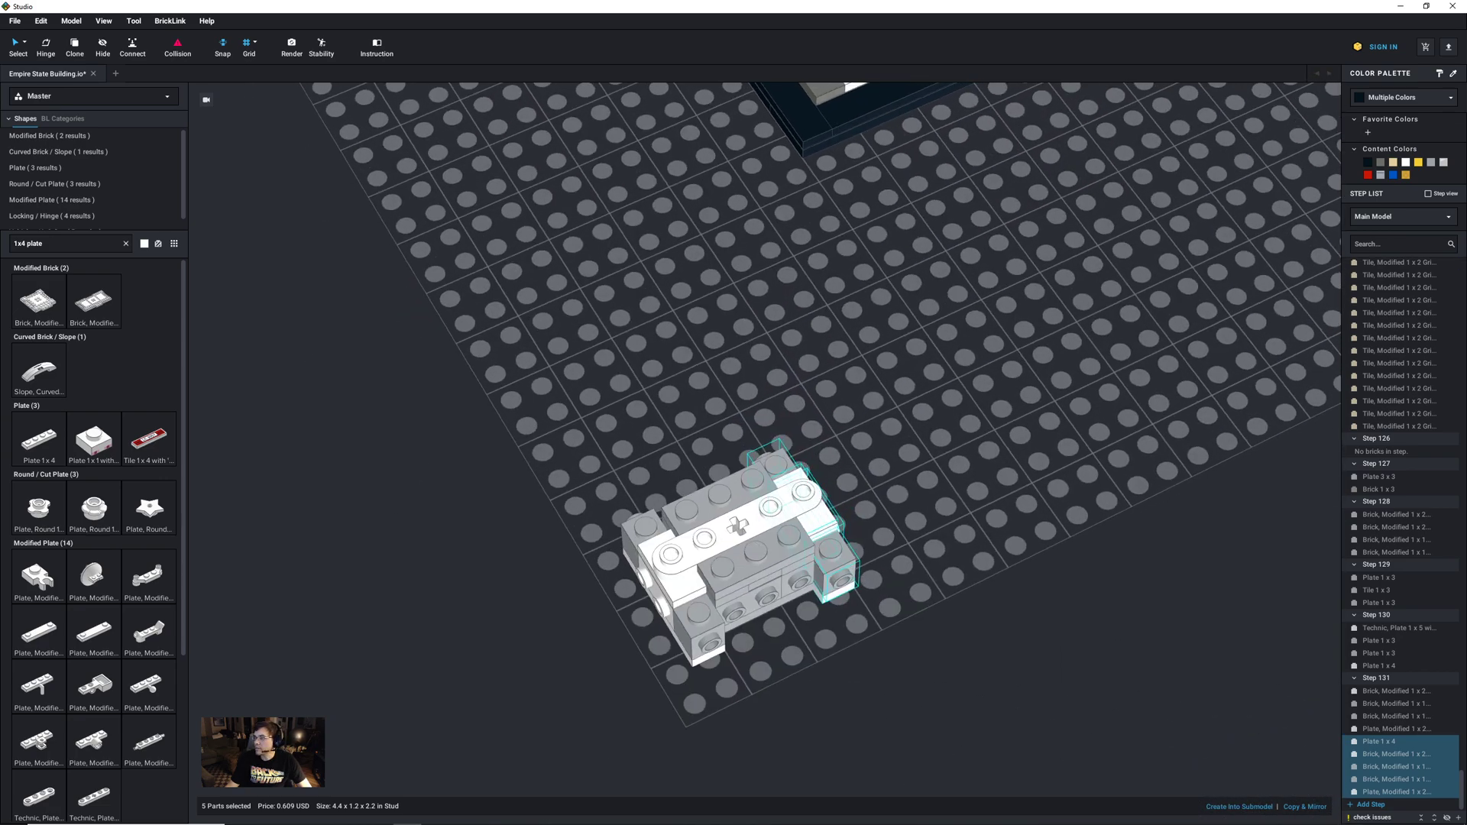
Step: Add a build step and place a Dark Bluish Gray Brick 1 x 3 lengthwise along the middle of the block's top
{"action": "left_click", "coordinate": [1366, 805]}
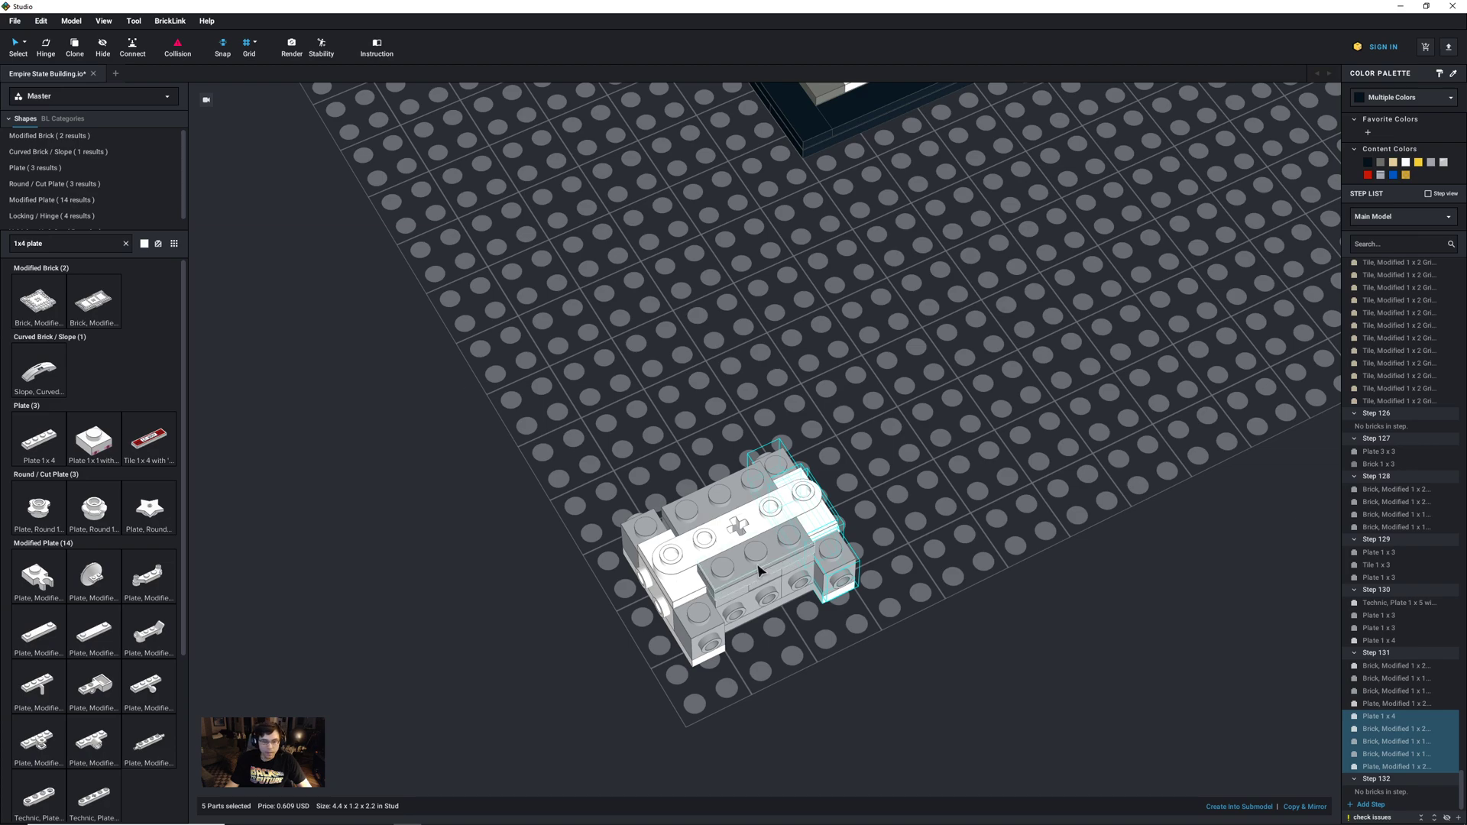
{"action": "left_click", "coordinate": [53, 246]}
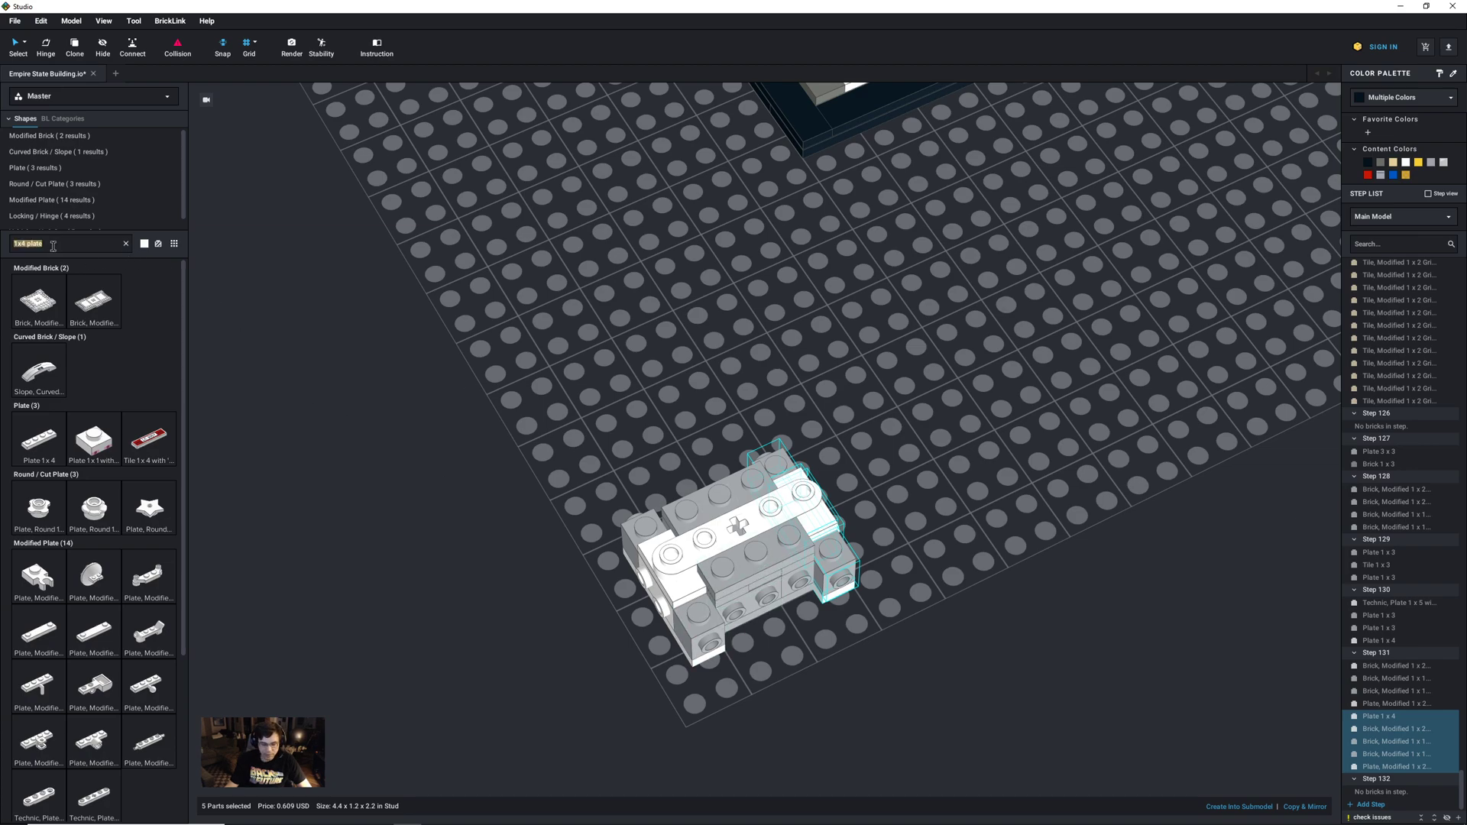
{"action": "type", "text": "1x3"}
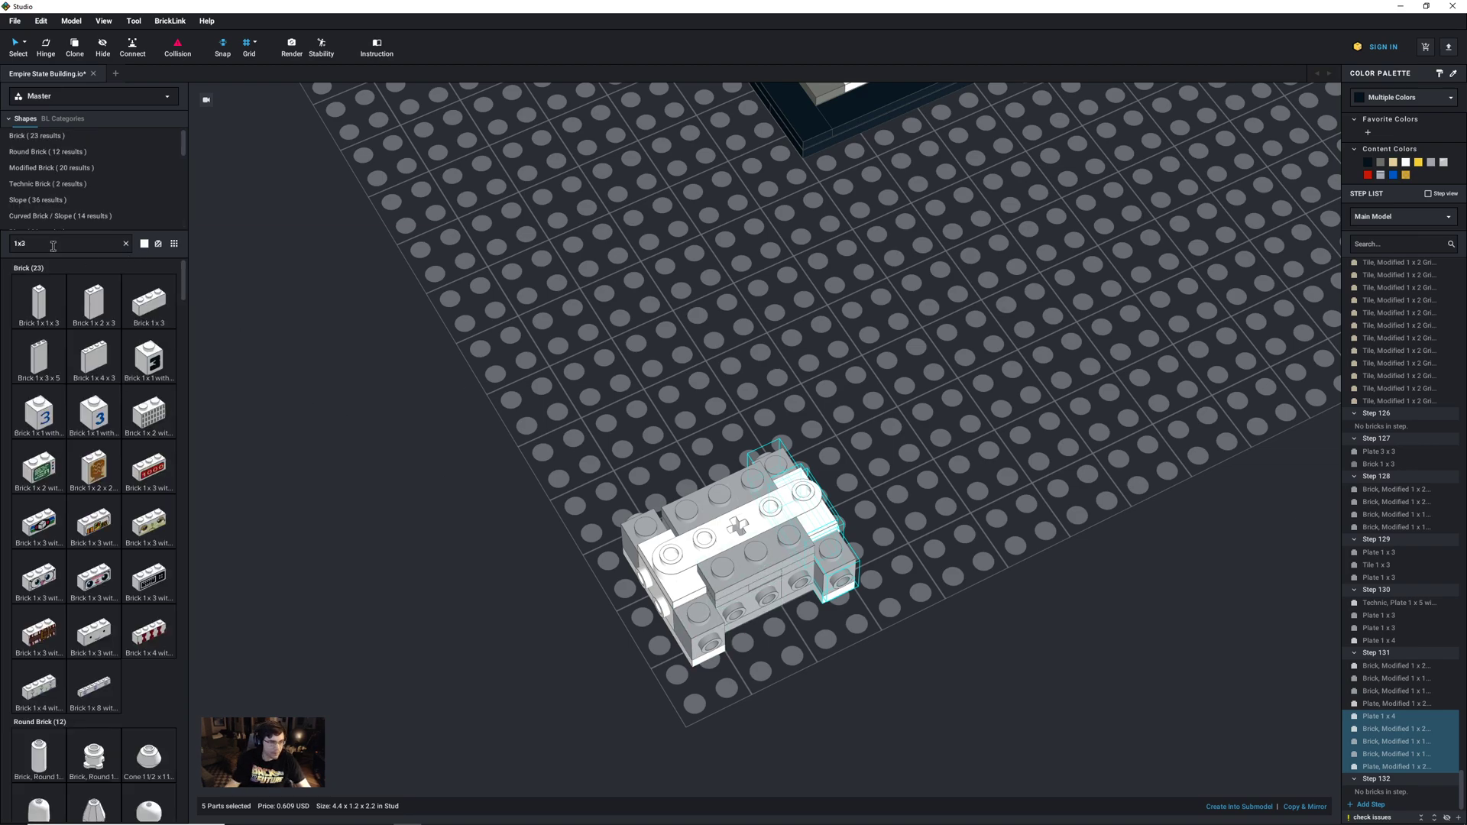
{"action": "left_click_drag", "start_coordinate": [149, 301], "coordinate": [756, 525]}
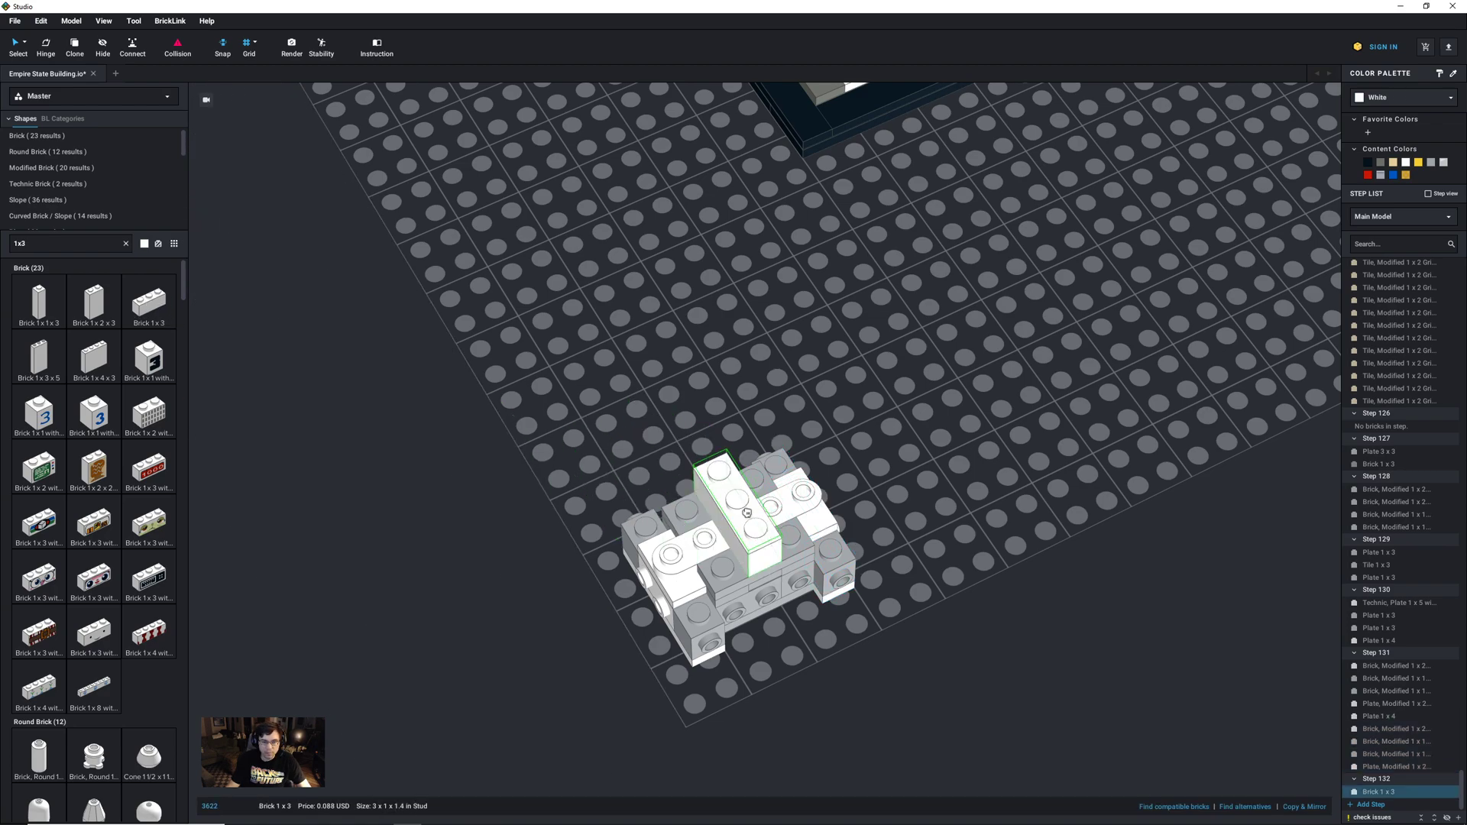
{"action": "left_click", "coordinate": [1381, 164]}
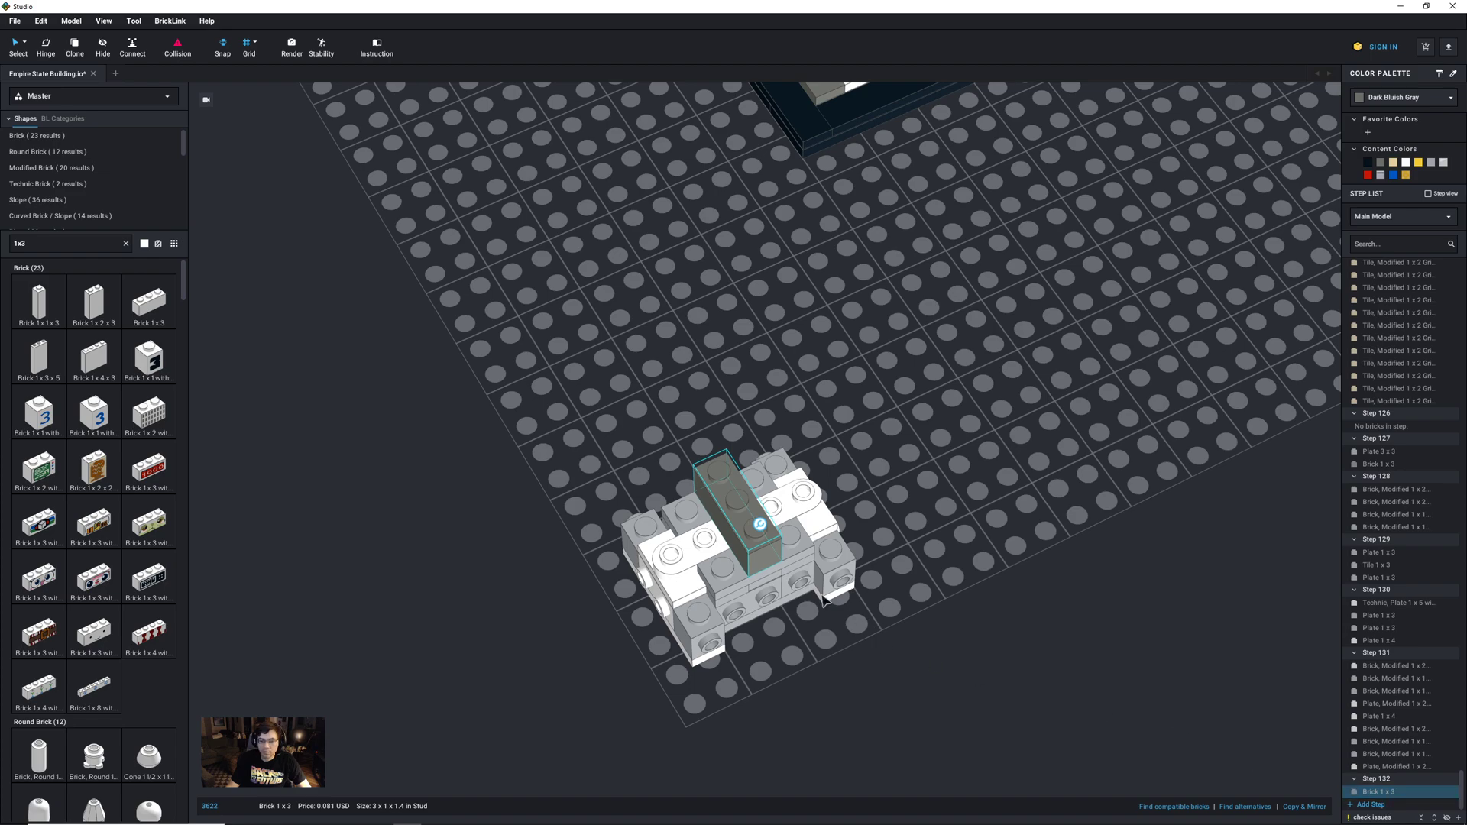
{"action": "key", "text": "Left"}
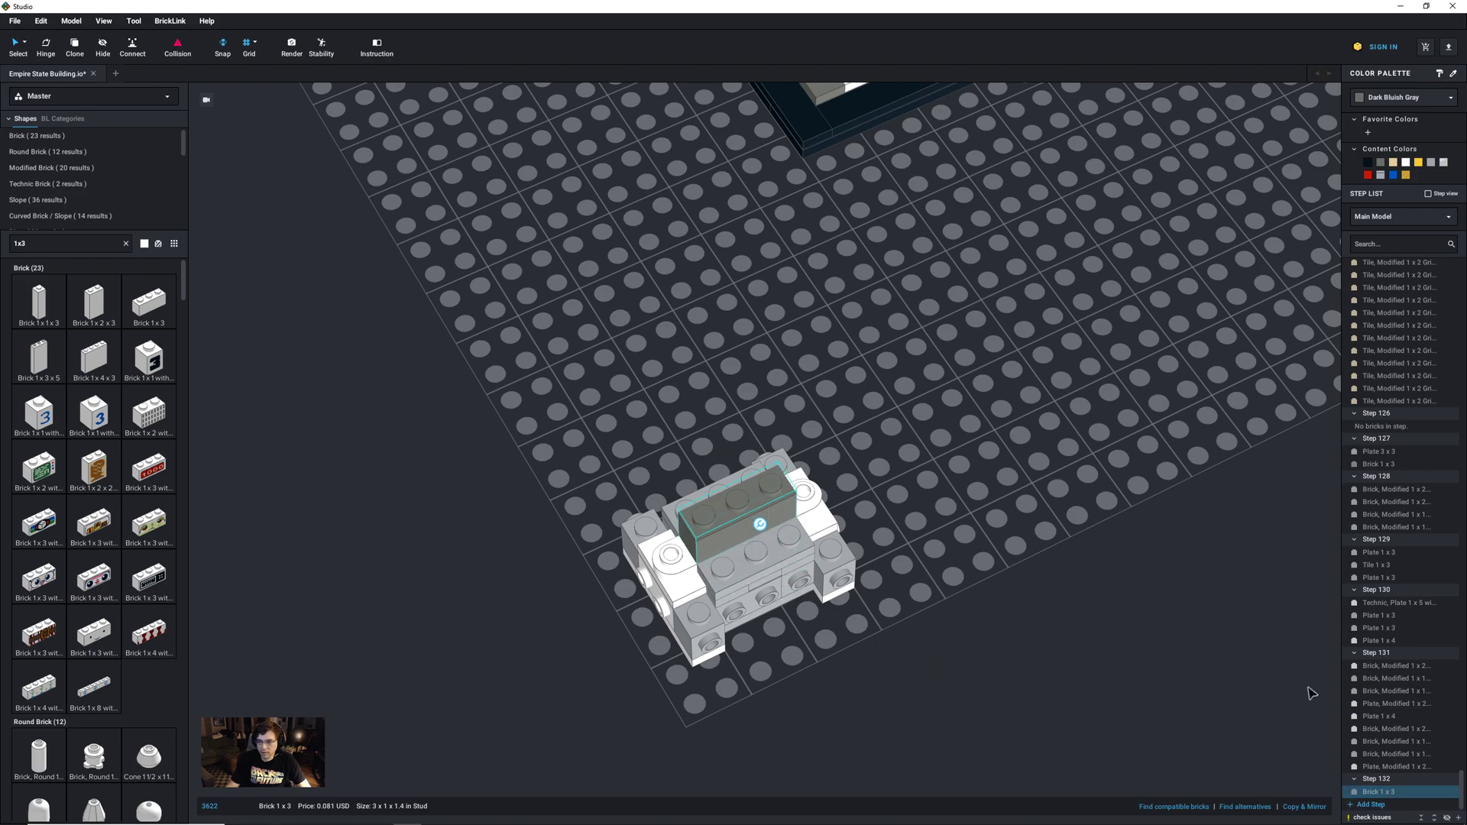
Step: Add a build step and place copies of the block's 1 x 2 and 1 x 1 side-stud brick row along both sides of the Brick 1 x 3, studs outward
{"action": "left_click", "coordinate": [1373, 806]}
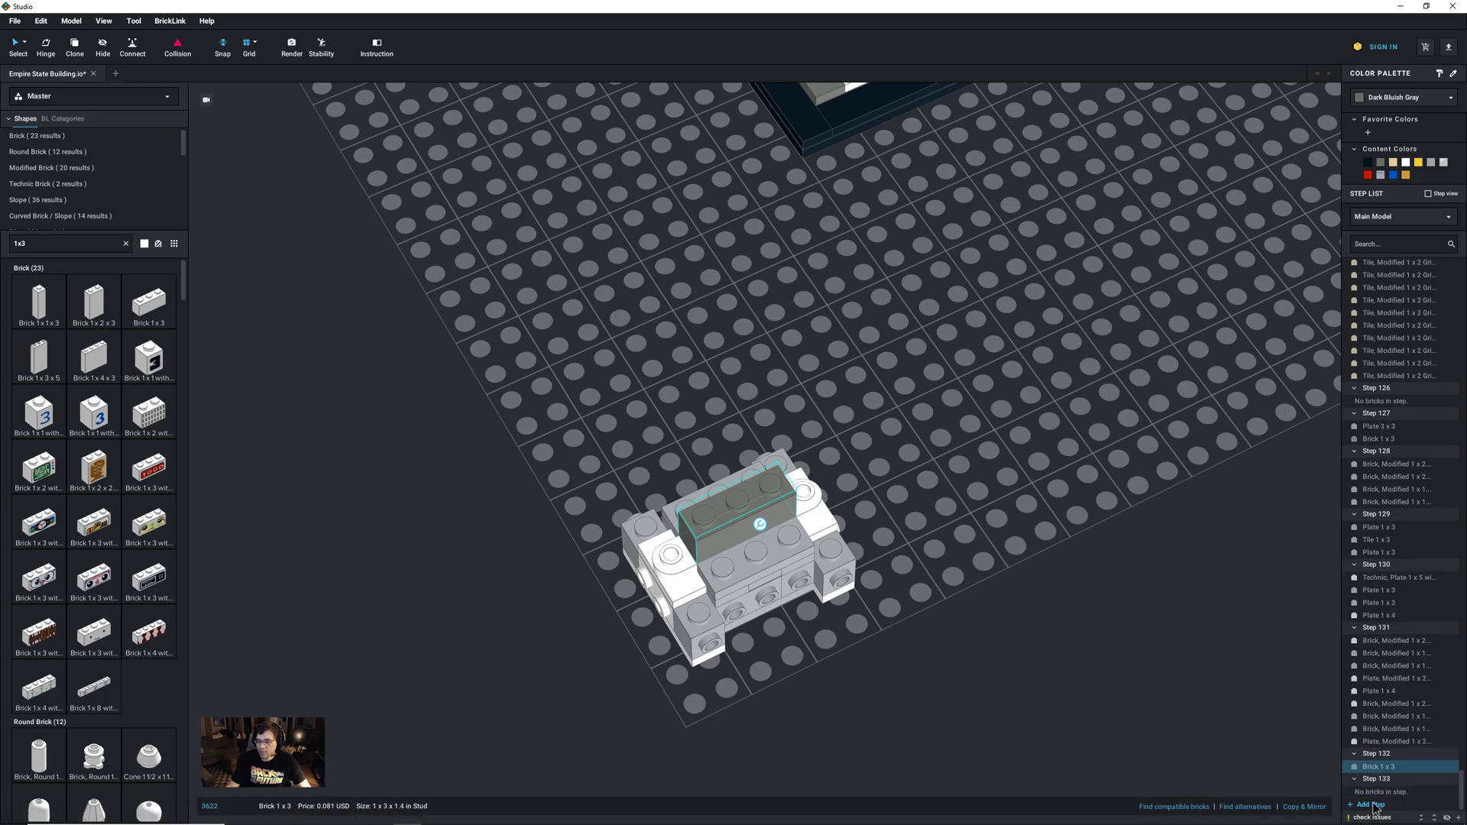
{"action": "left_click", "coordinate": [1376, 780]}
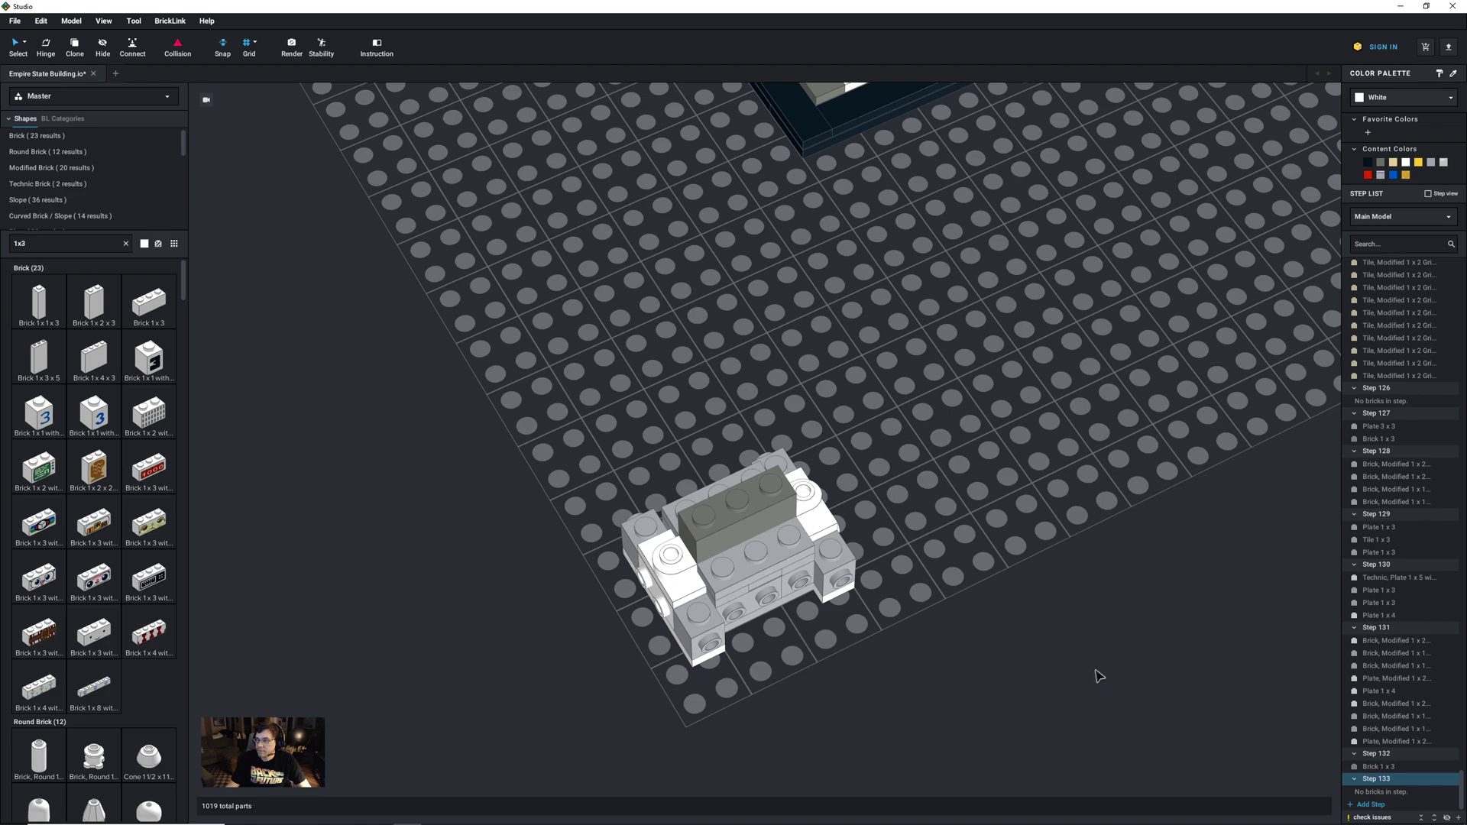
{"action": "left_click", "coordinate": [798, 592]}
{"action": "left_click", "coordinate": [759, 603], "text": "ctrl"}
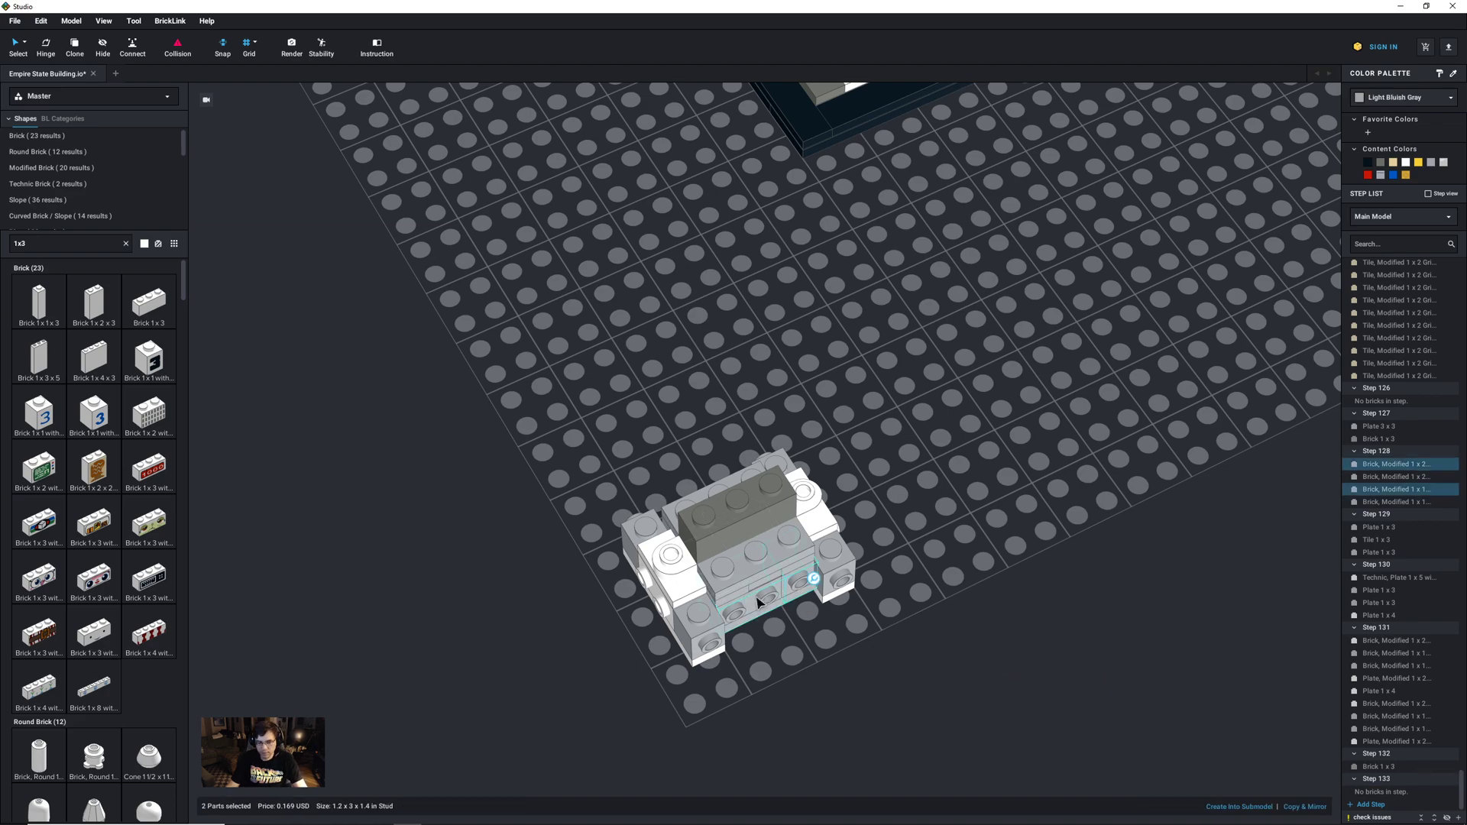
{"action": "key", "text": "ctrl+c"}
{"action": "key", "text": "ctrl+v"}
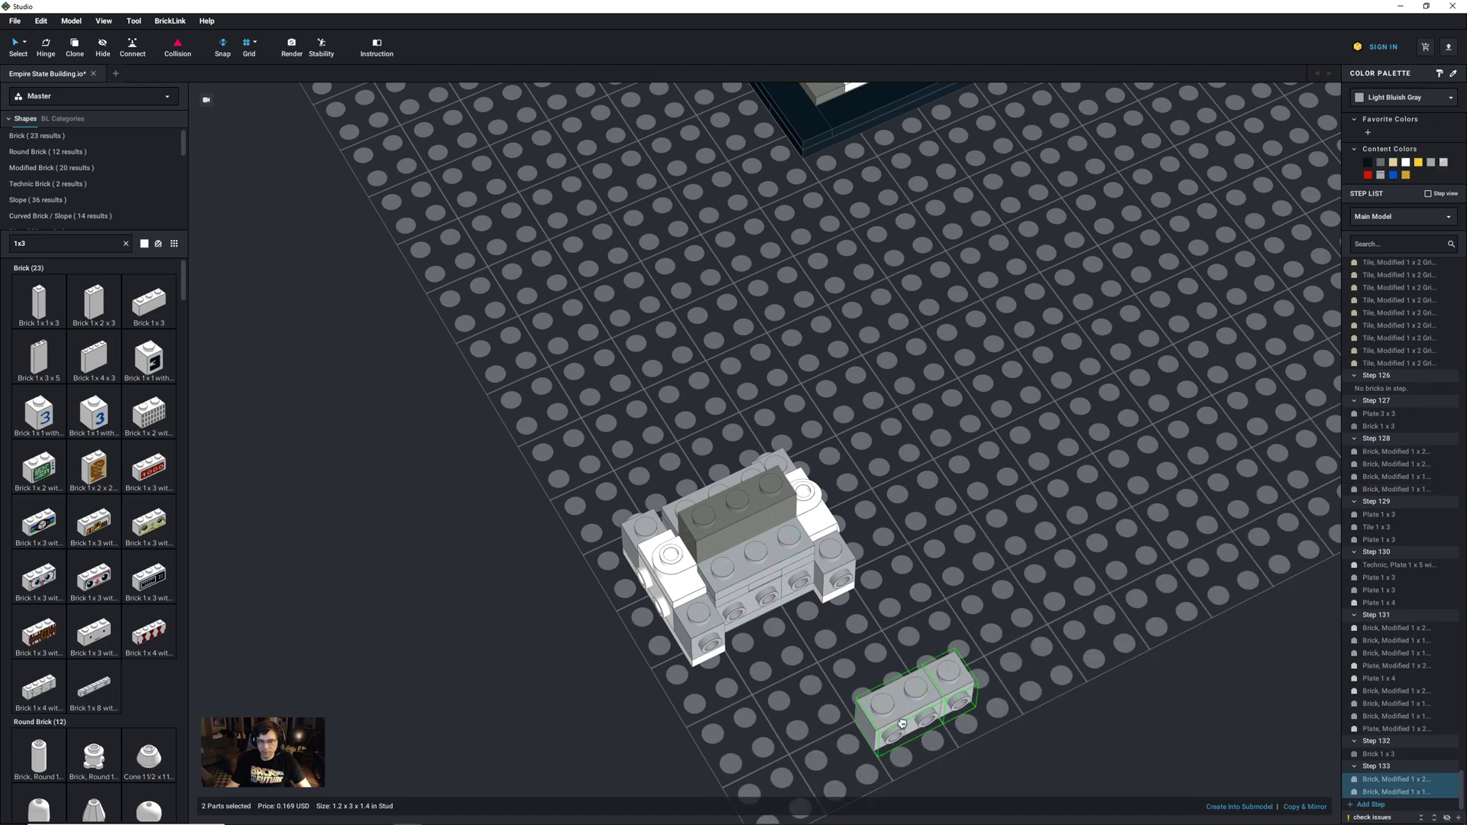
{"action": "left_click", "coordinate": [902, 722]}
{"action": "left_click_drag", "start_coordinate": [902, 722], "coordinate": [1005, 670]}
{"action": "left_click_drag", "start_coordinate": [1040, 720], "coordinate": [781, 532]}
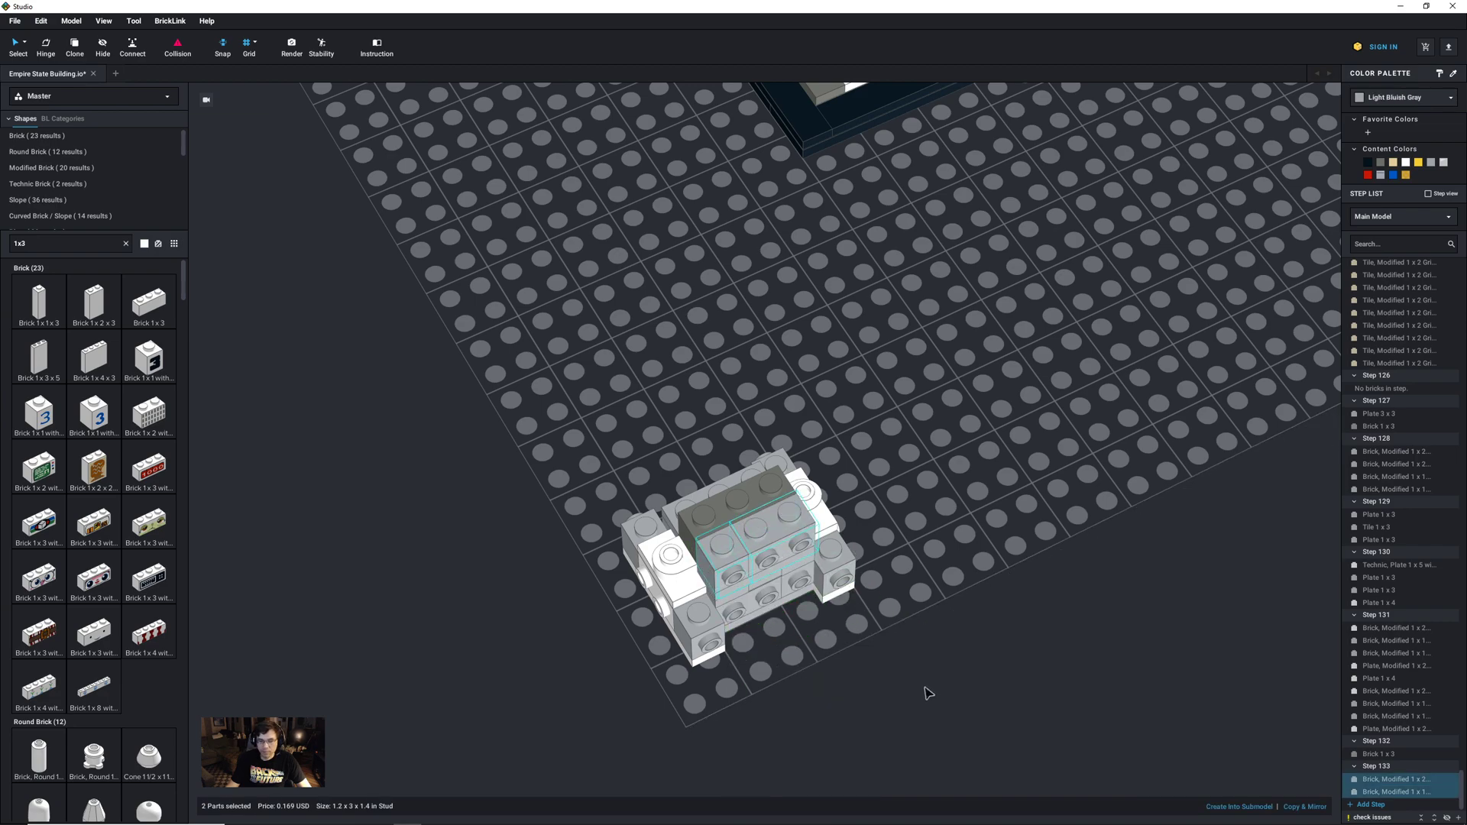
{"action": "key", "text": "ctrl+v"}
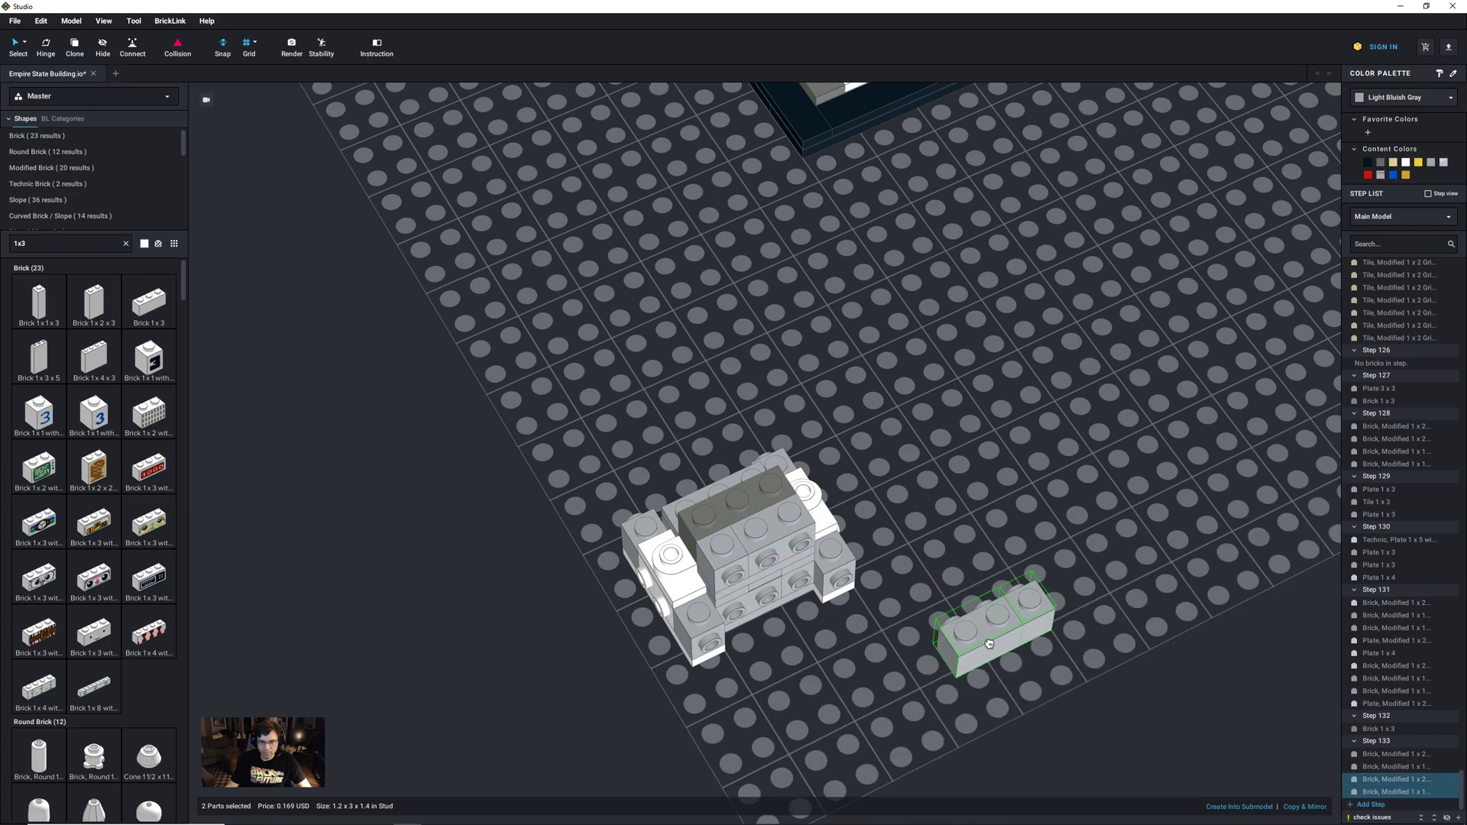
{"action": "left_click", "coordinate": [704, 476]}
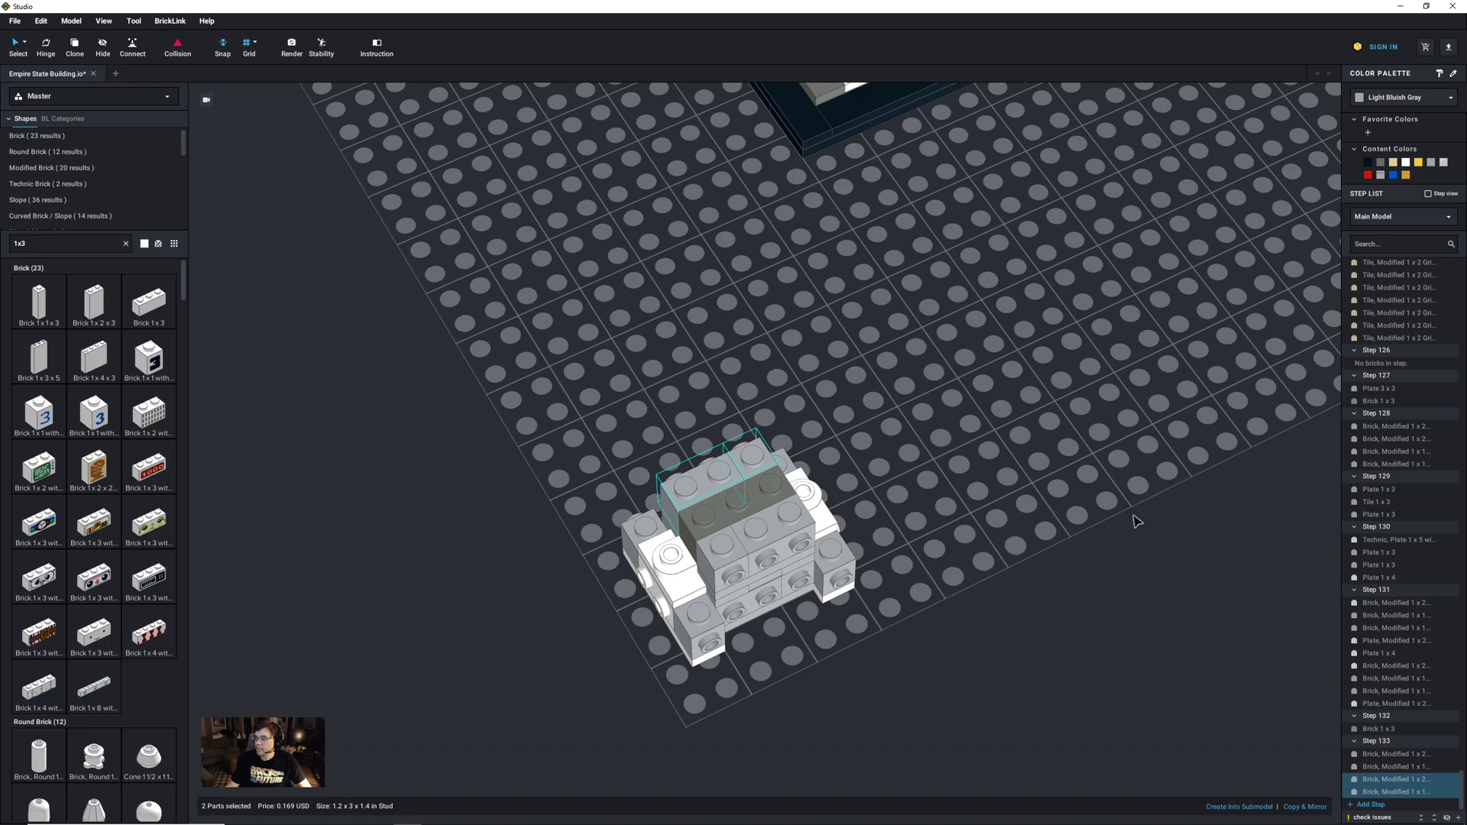
Step: Clone the white 1 x 2 side-stud bricks at both ends together and place the clones on top of the white jumper plates
{"action": "left_click", "coordinate": [775, 539]}
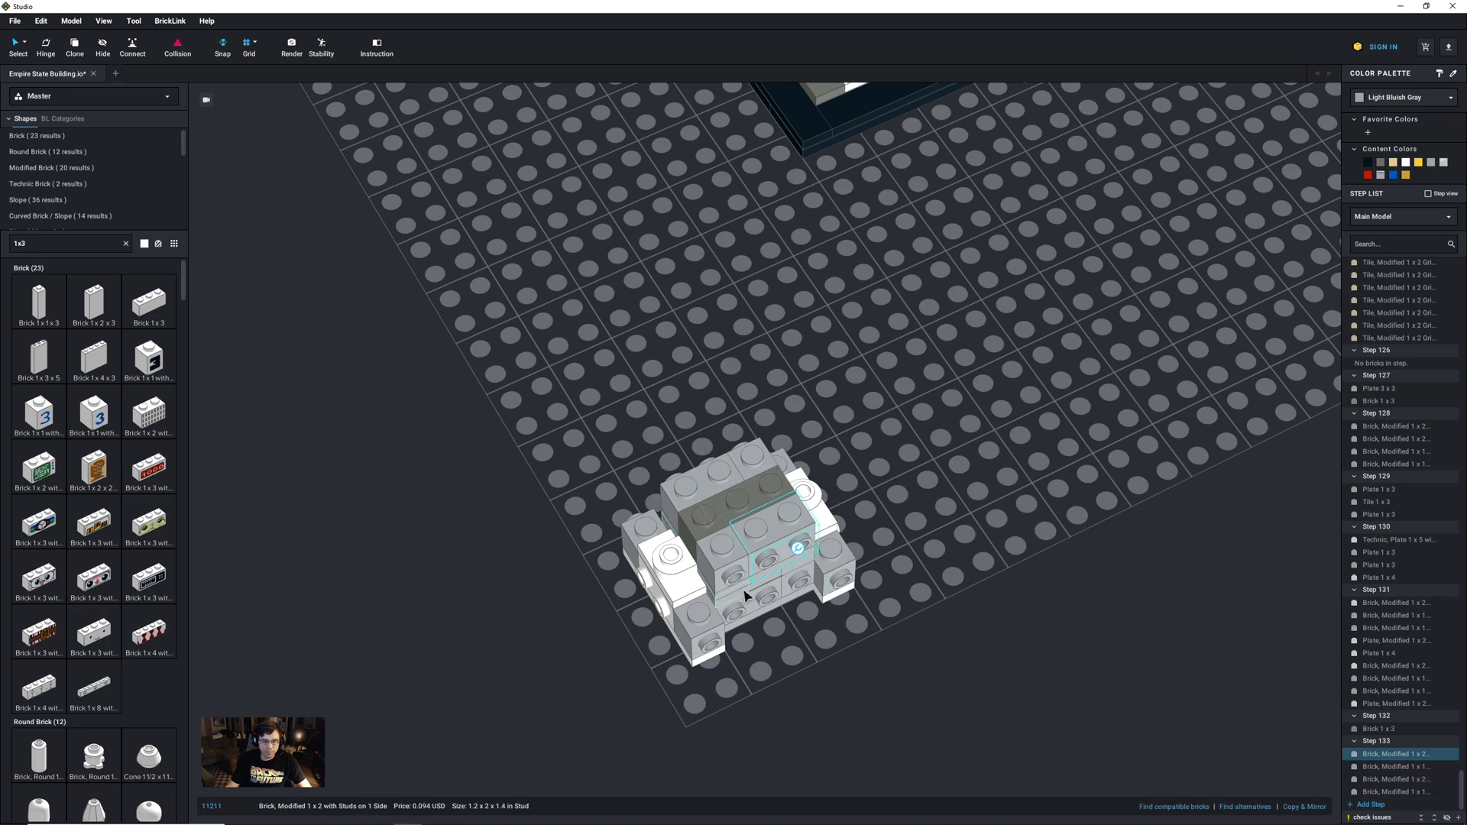
{"action": "left_click", "coordinate": [656, 611]}
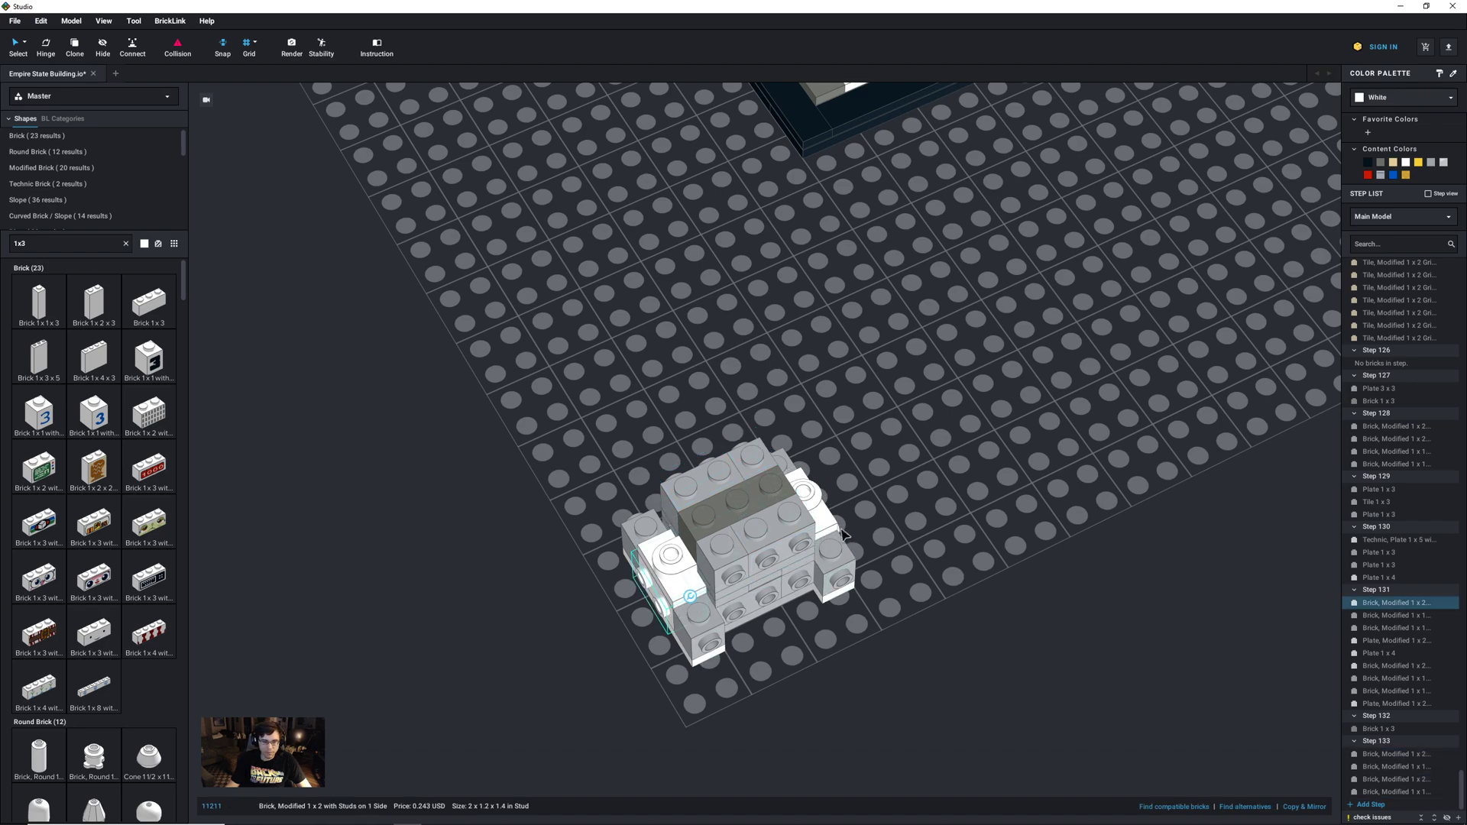
{"action": "right_click_drag", "start_coordinate": [945, 553], "coordinate": [518, 292]}
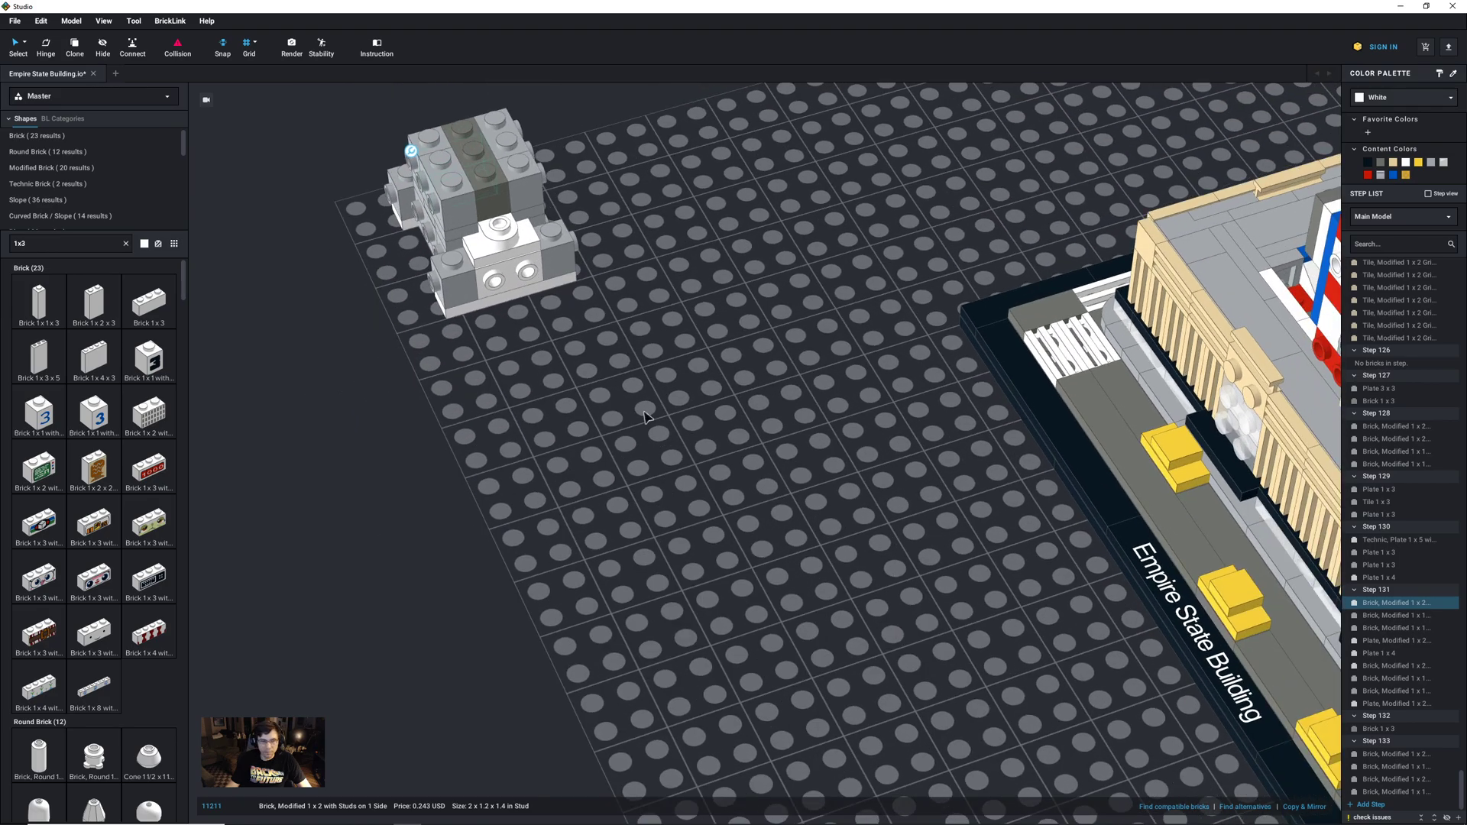
{"action": "left_click", "coordinate": [517, 286], "text": "ctrl"}
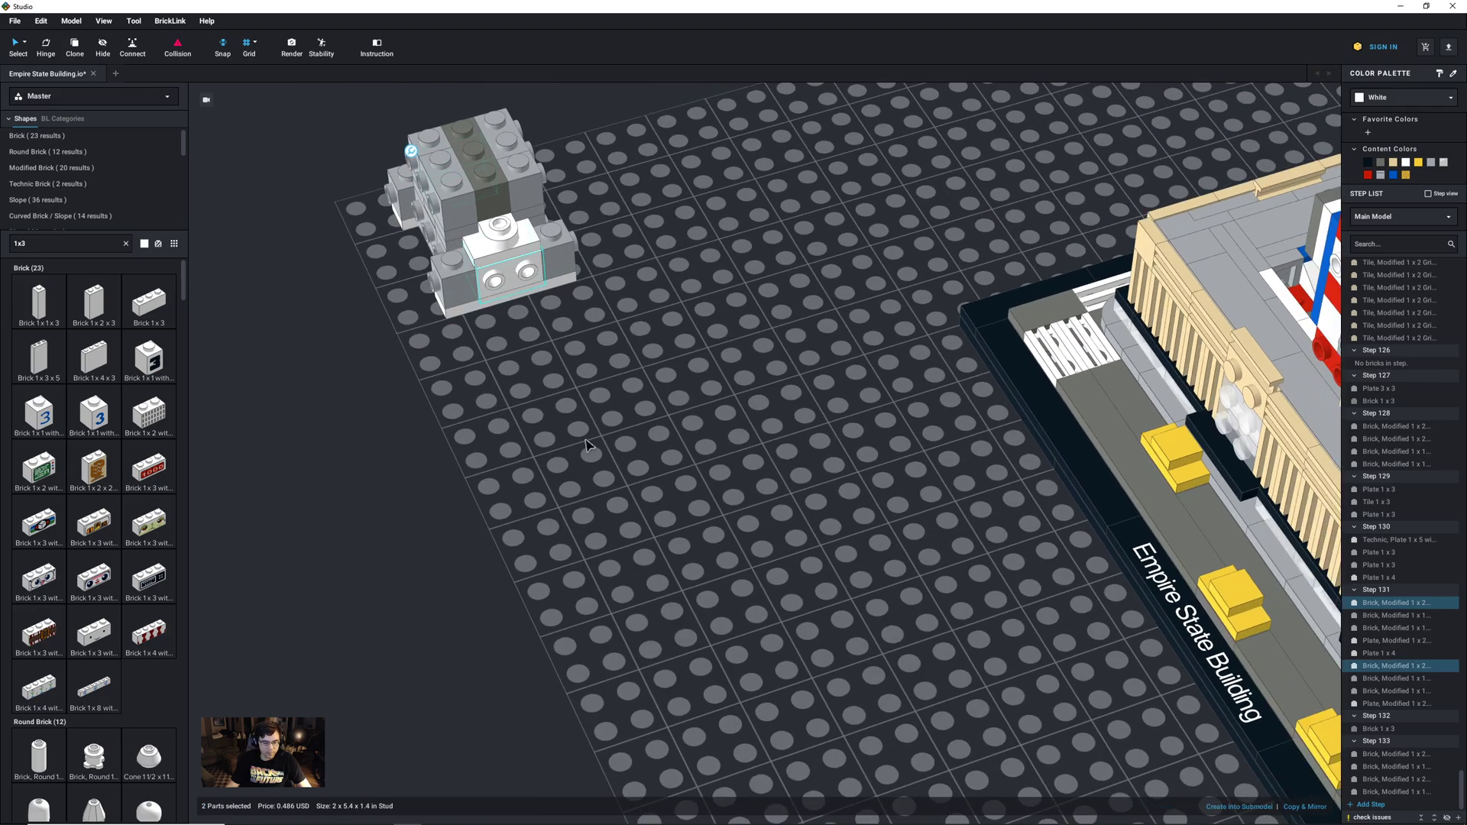
{"action": "key", "text": "ctrl+d"}
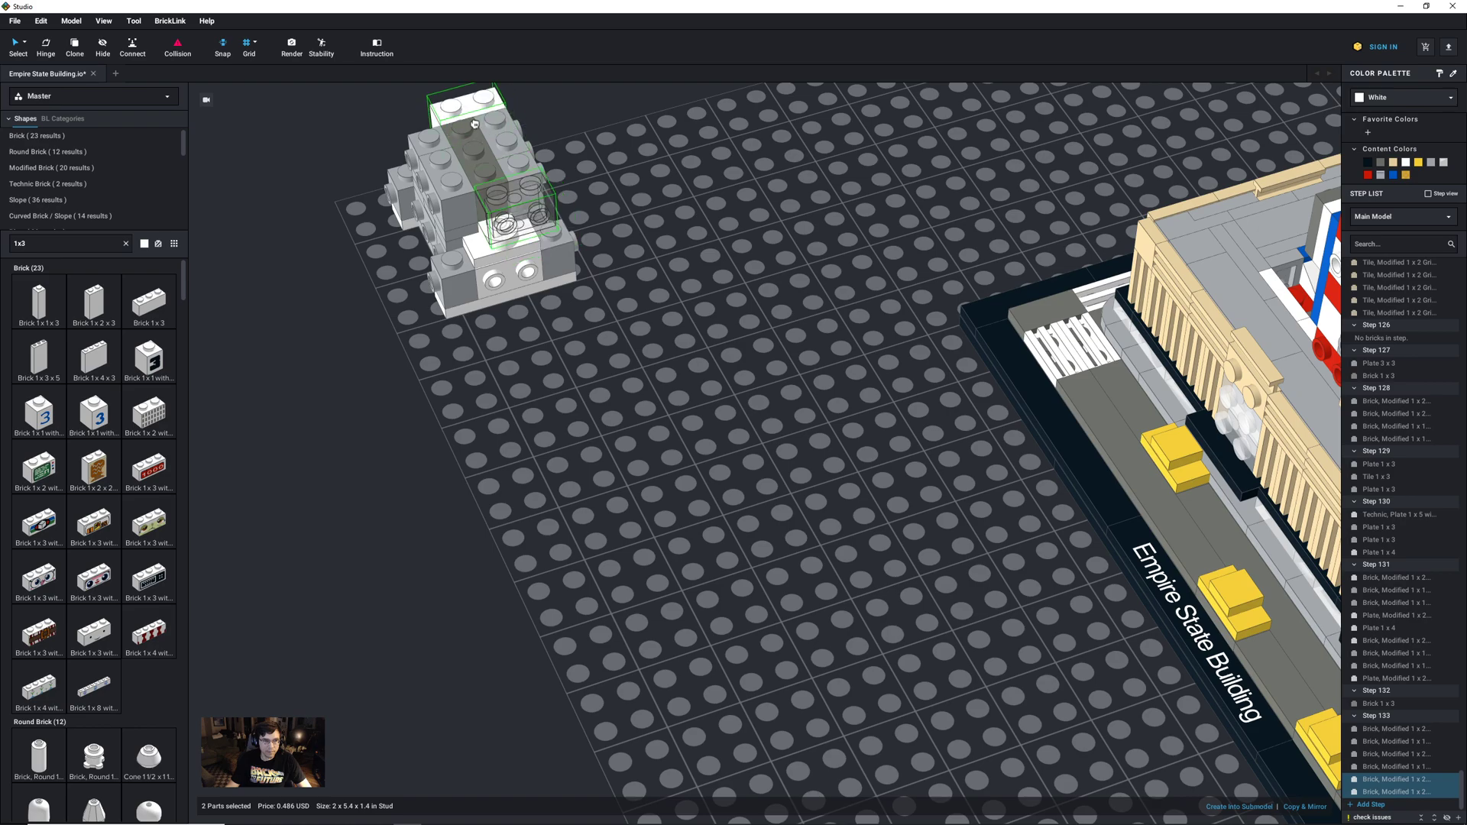
{"action": "left_click", "coordinate": [471, 134]}
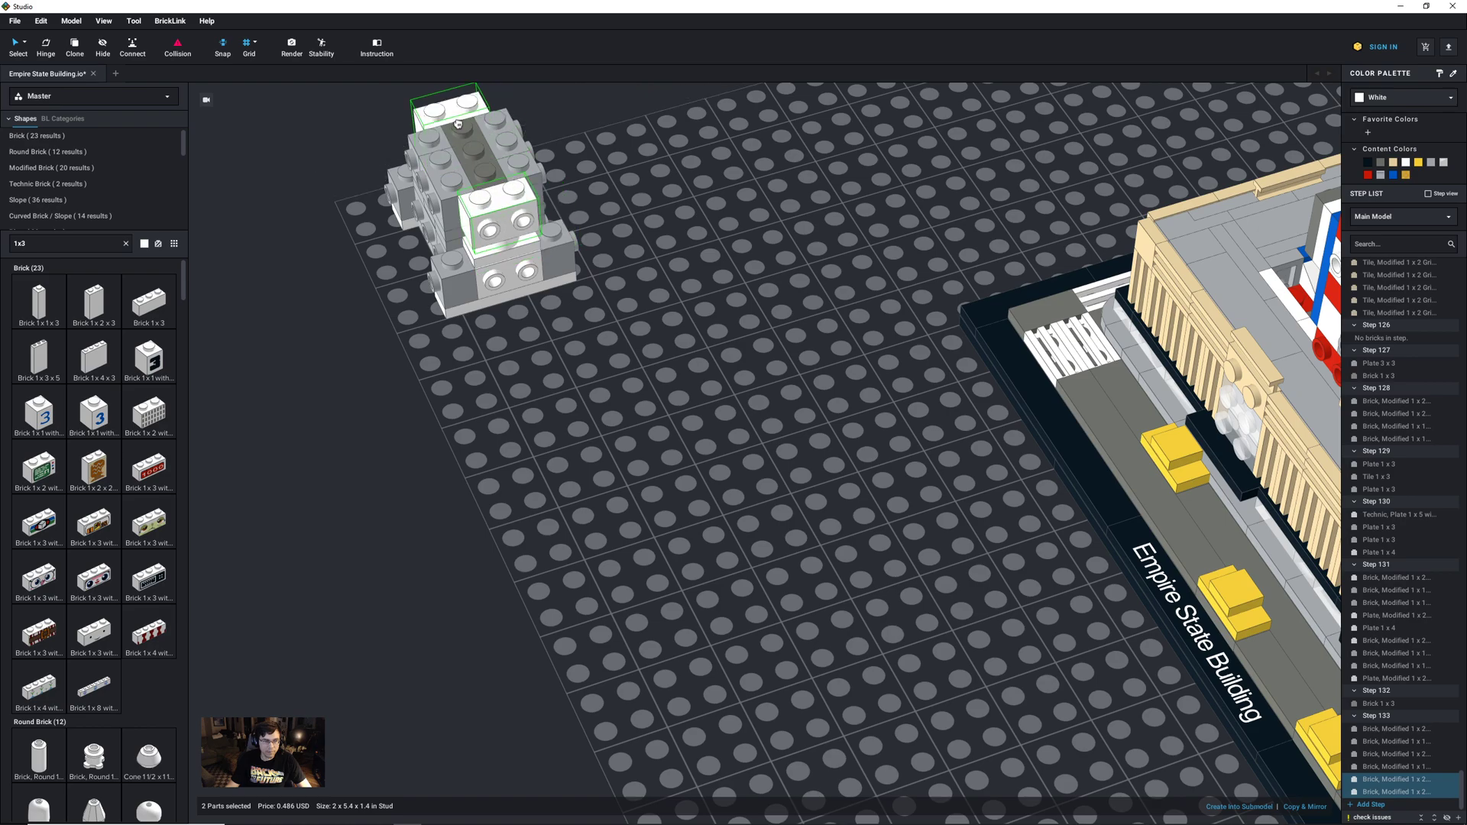
Step: Move the two cloned white side-stud bricks into a new build step and add another empty step after it
{"action": "left_click", "coordinate": [1373, 806]}
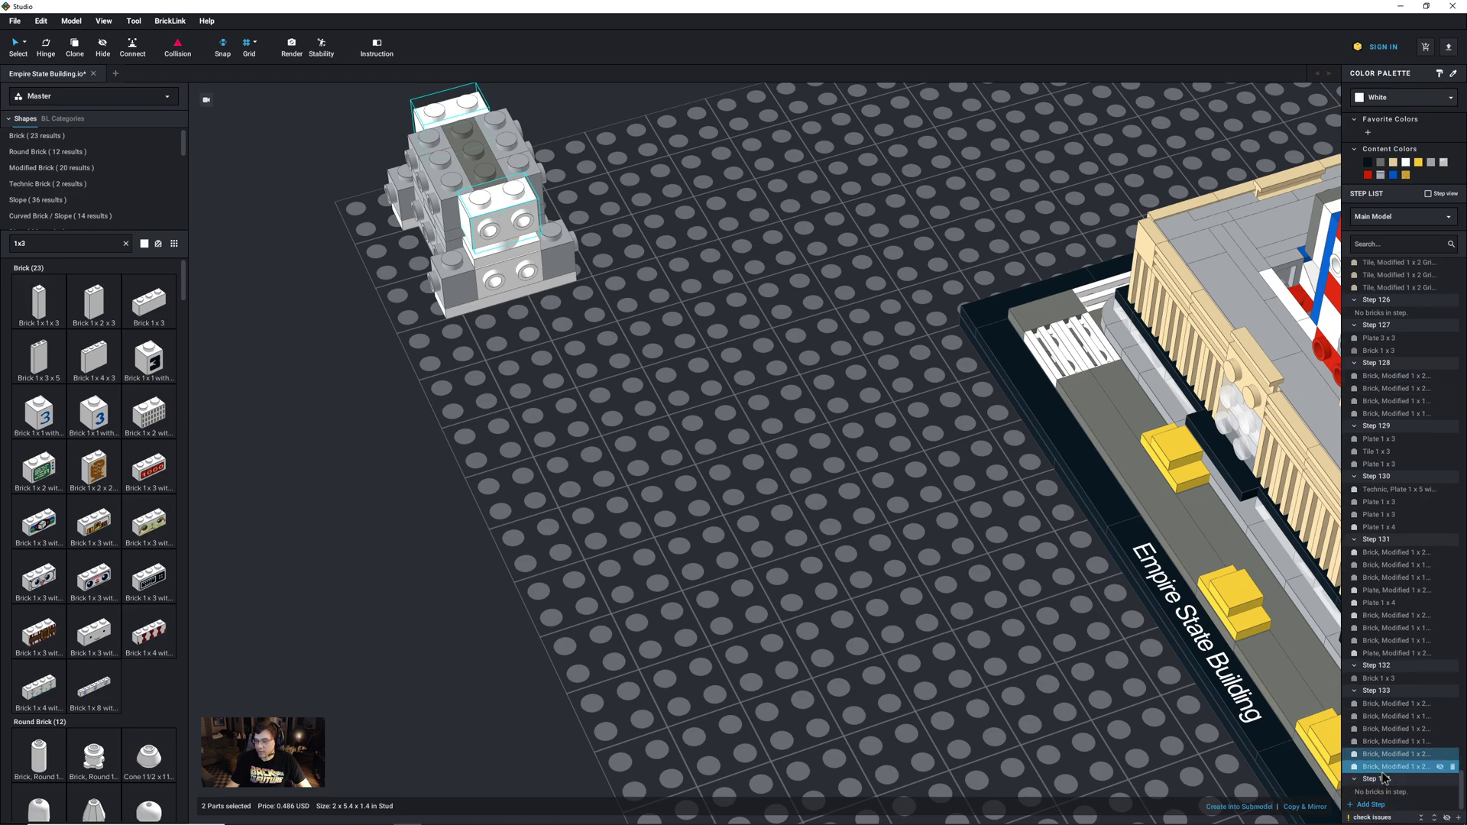
{"action": "left_click_drag", "start_coordinate": [1382, 764], "coordinate": [1379, 796]}
{"action": "left_click", "coordinate": [1377, 806]}
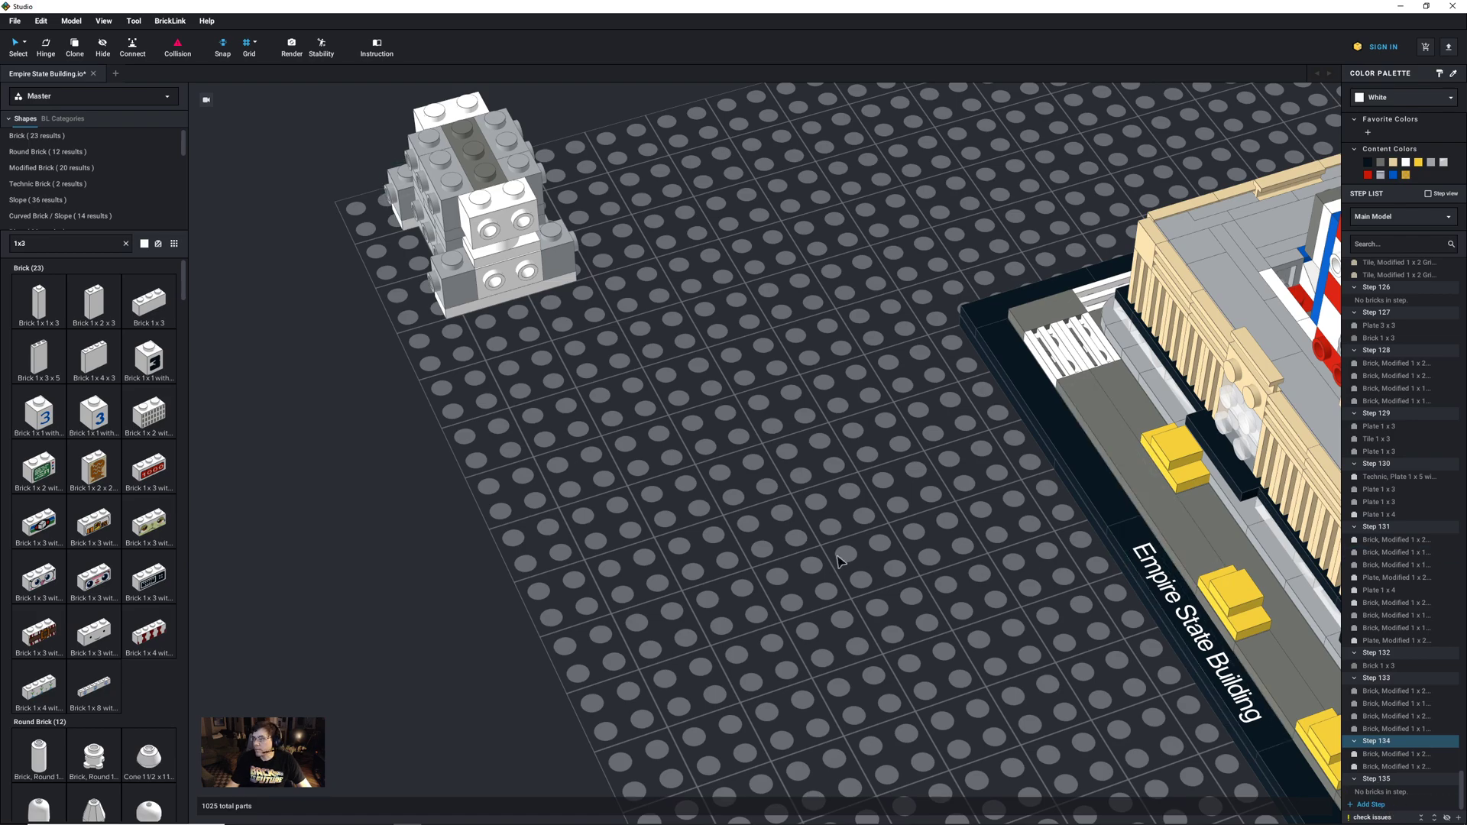
Step: Find a 1 x 1 x 1 2/3 brick with side studs, colour it Light Bluish Gray and stack it on one corner, studs outward
{"action": "right_click_drag", "start_coordinate": [533, 451], "coordinate": [575, 453]}
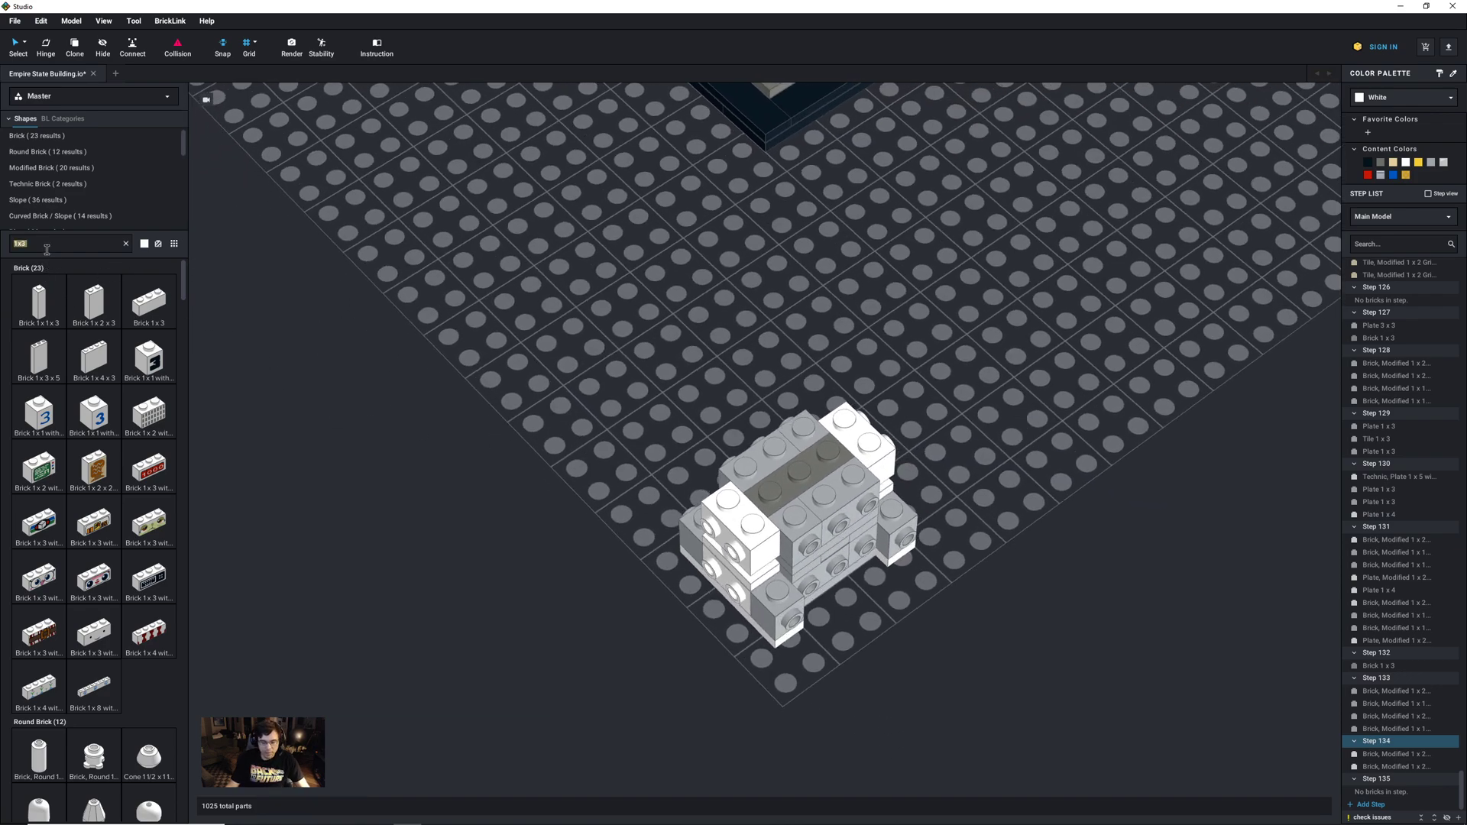
{"action": "type", "text": "1 modif"}
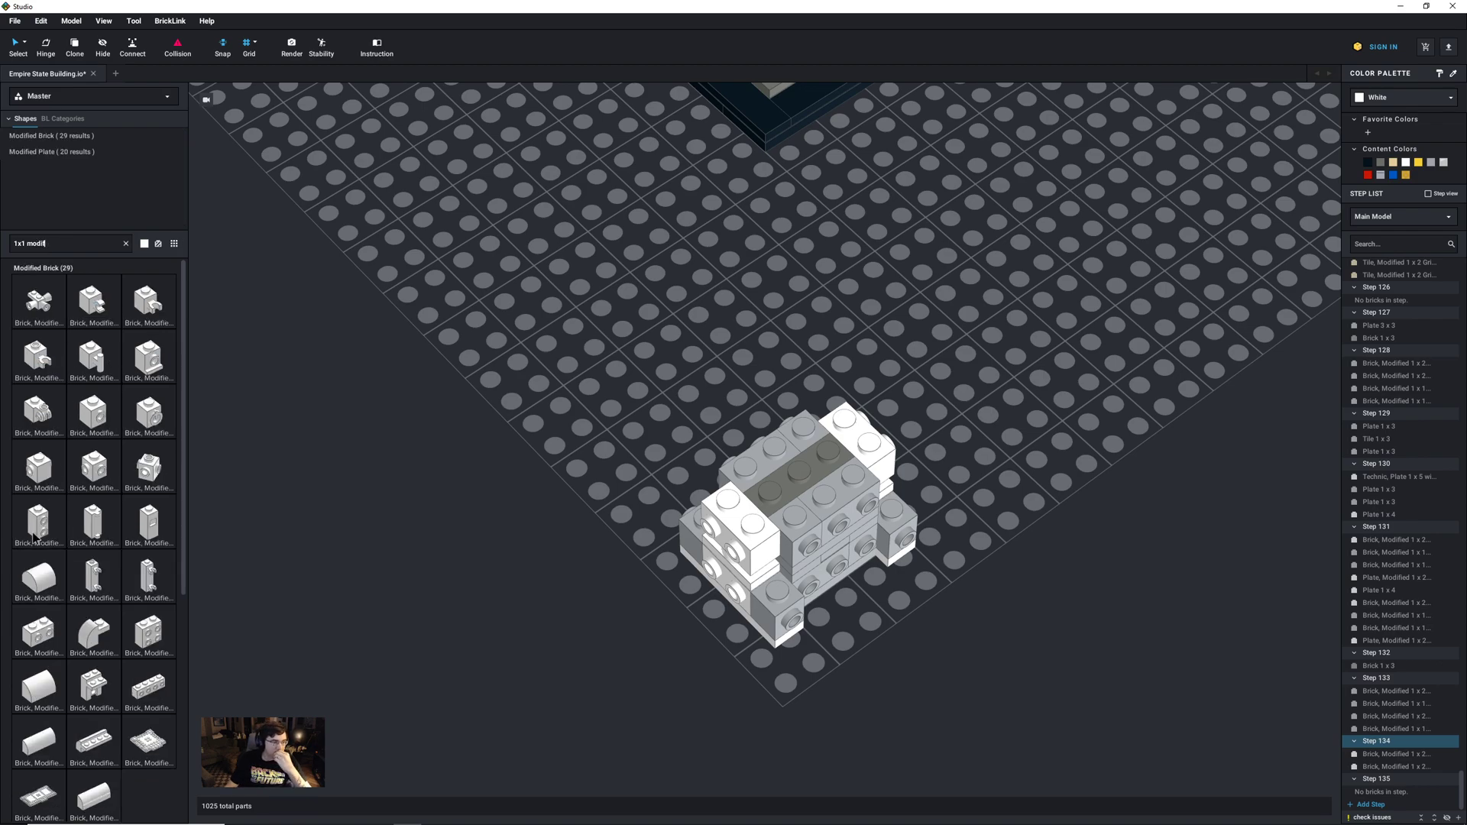
{"action": "left_click_drag", "start_coordinate": [48, 533], "coordinate": [611, 609]}
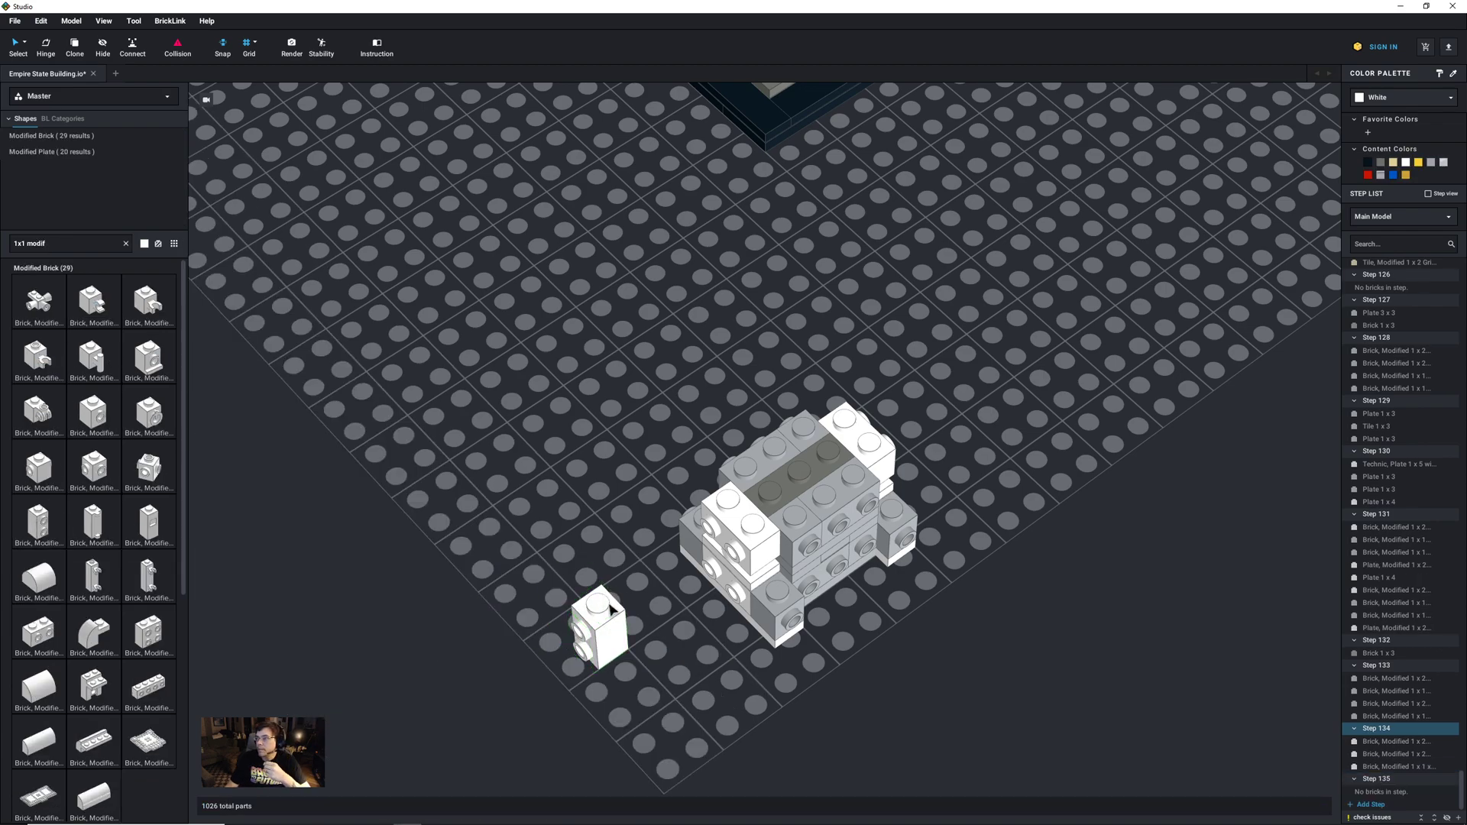
{"action": "left_click", "coordinate": [622, 633]}
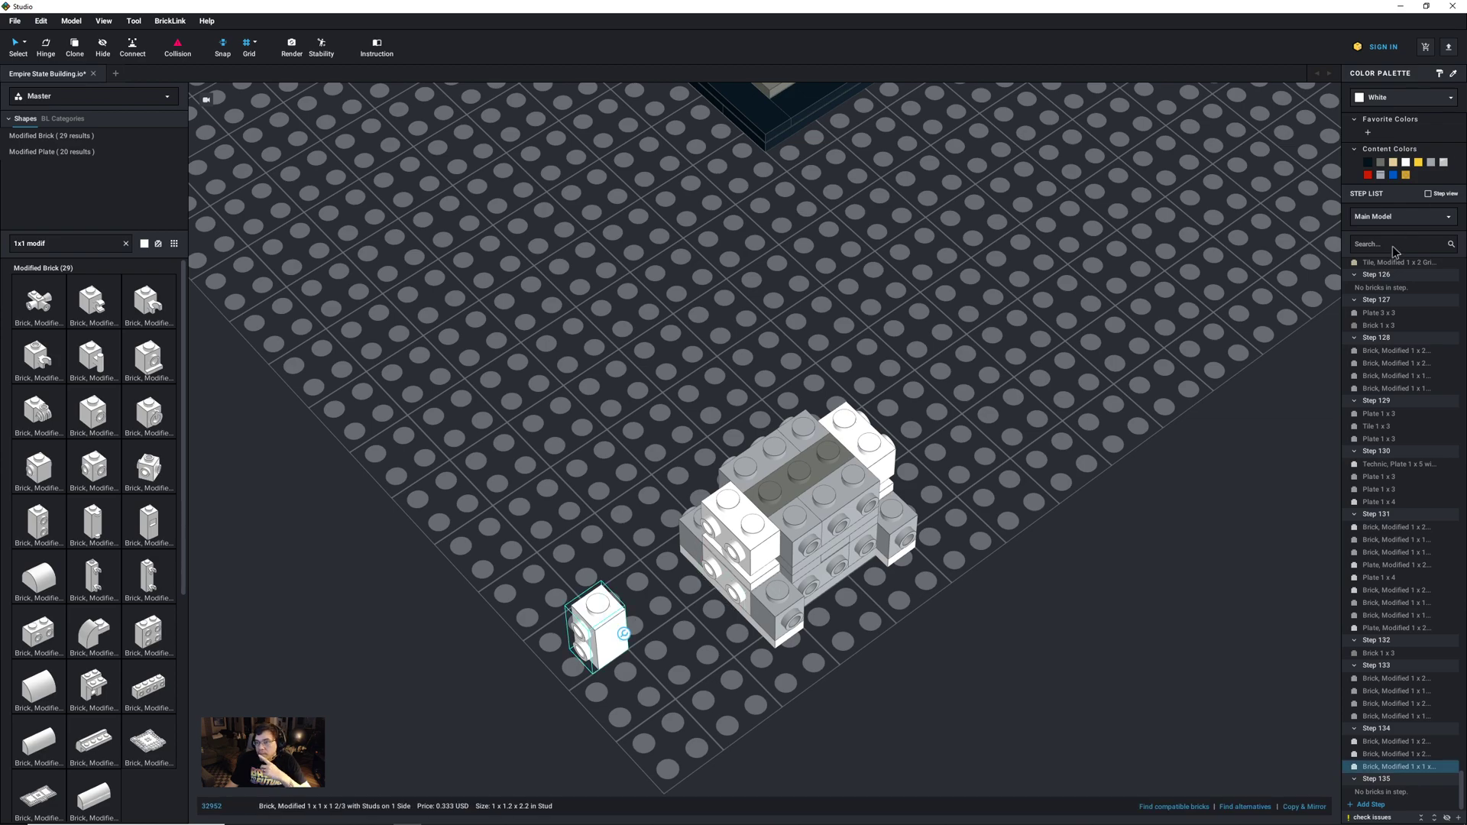
{"action": "left_click", "coordinate": [1430, 163]}
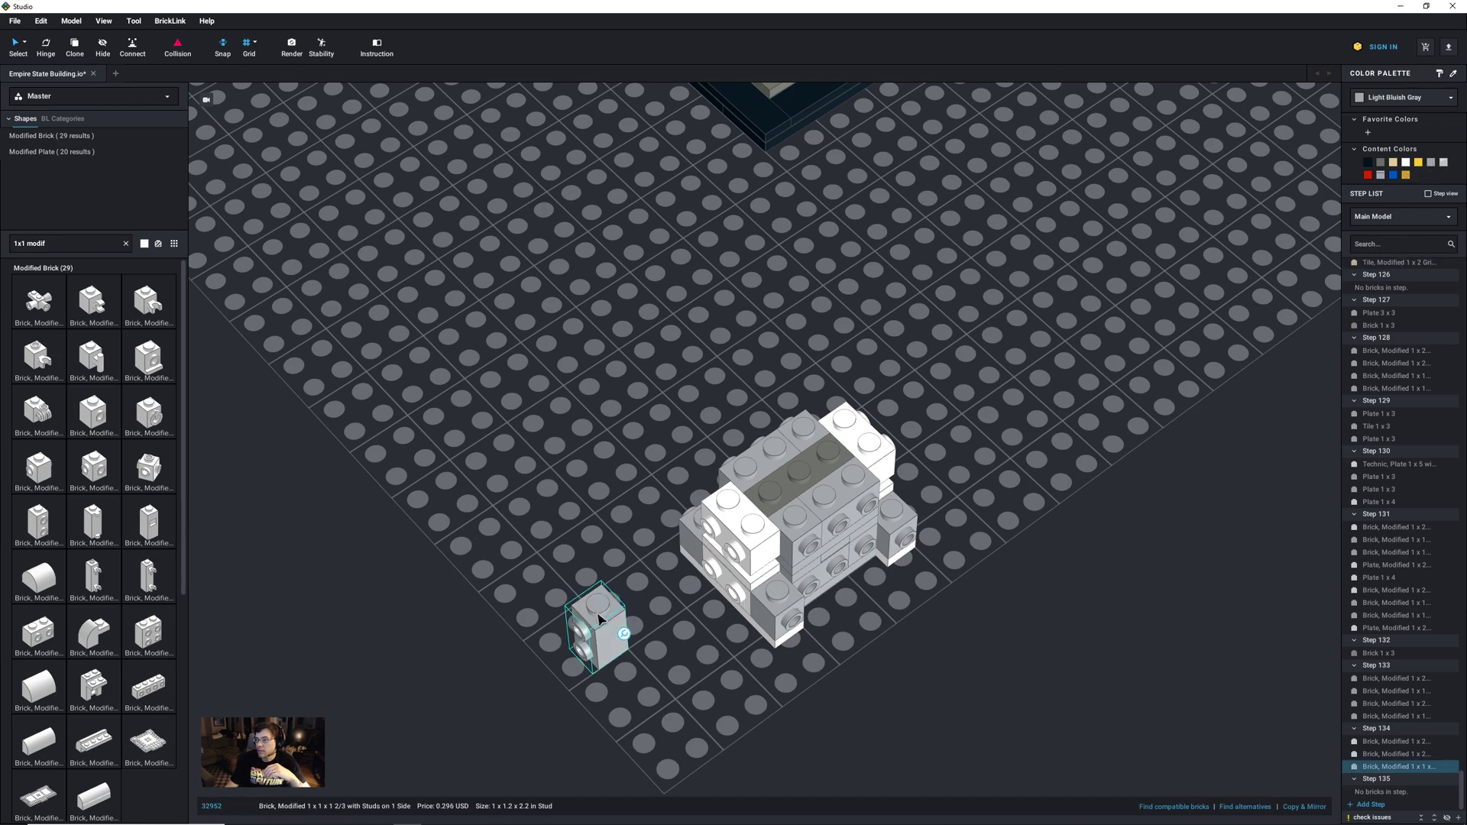
{"action": "key", "text": "Left"}
{"action": "left_click_drag", "start_coordinate": [592, 619], "coordinate": [785, 574]}
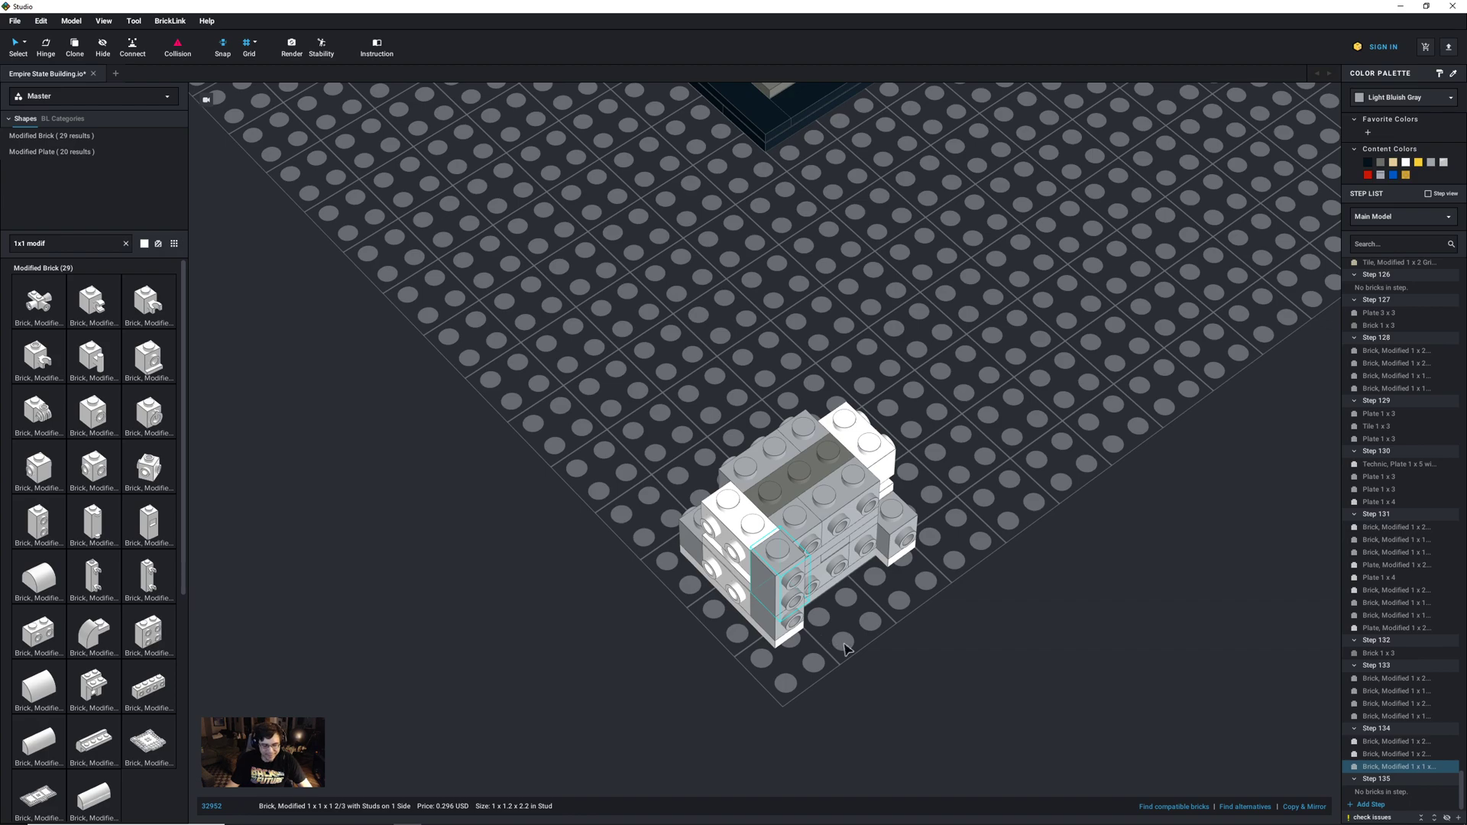
Step: Clone the tall gray 1 x 1 side-stud brick onto the block's other three corners, with the studs facing outward on both long sides
{"action": "key", "text": "ctrl+d"}
{"action": "left_click", "coordinate": [895, 498]}
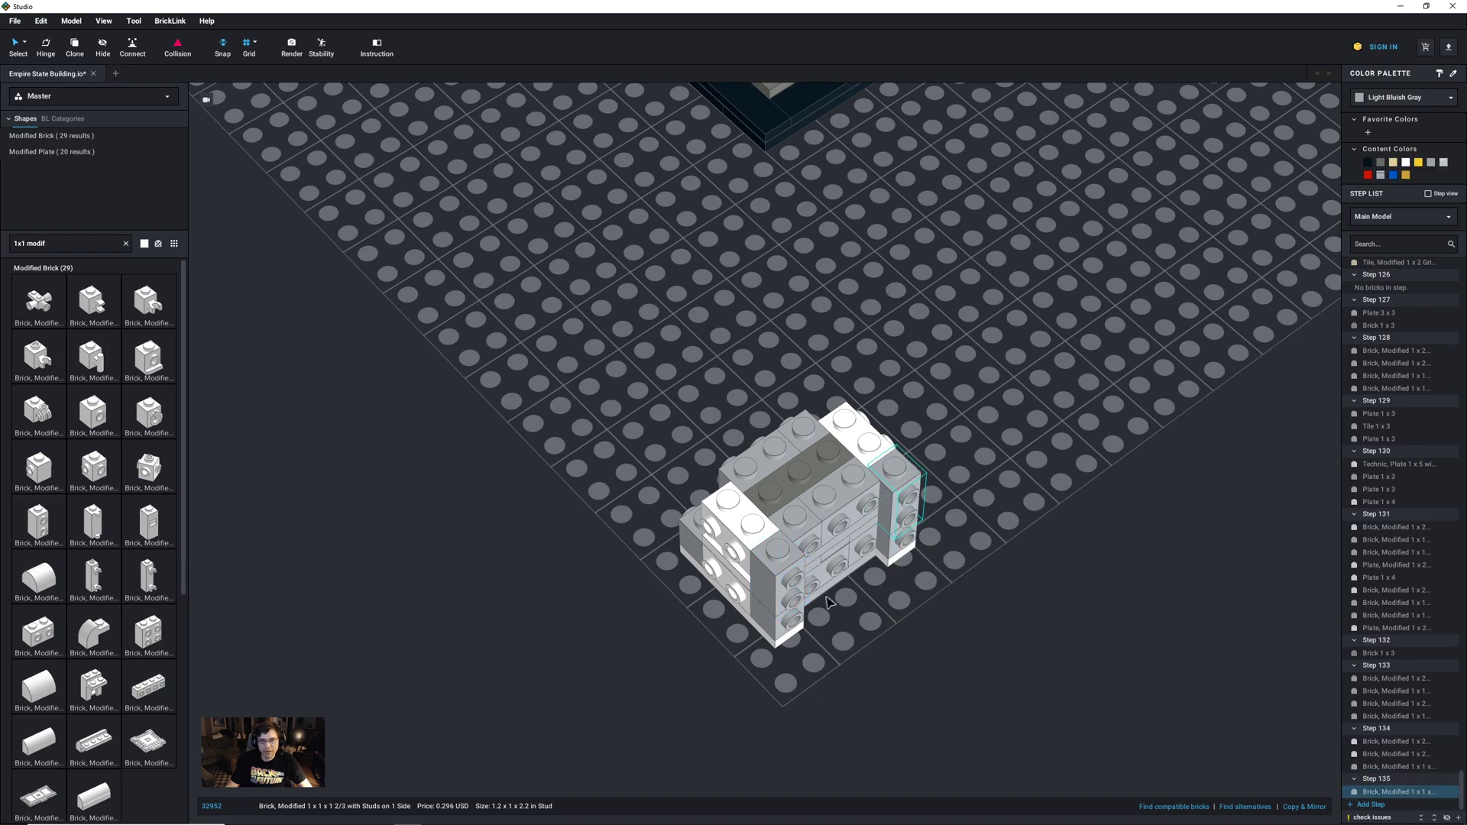
{"action": "right_click_drag", "start_coordinate": [827, 596], "coordinate": [874, 615]}
{"action": "key", "text": "ctrl+d"}
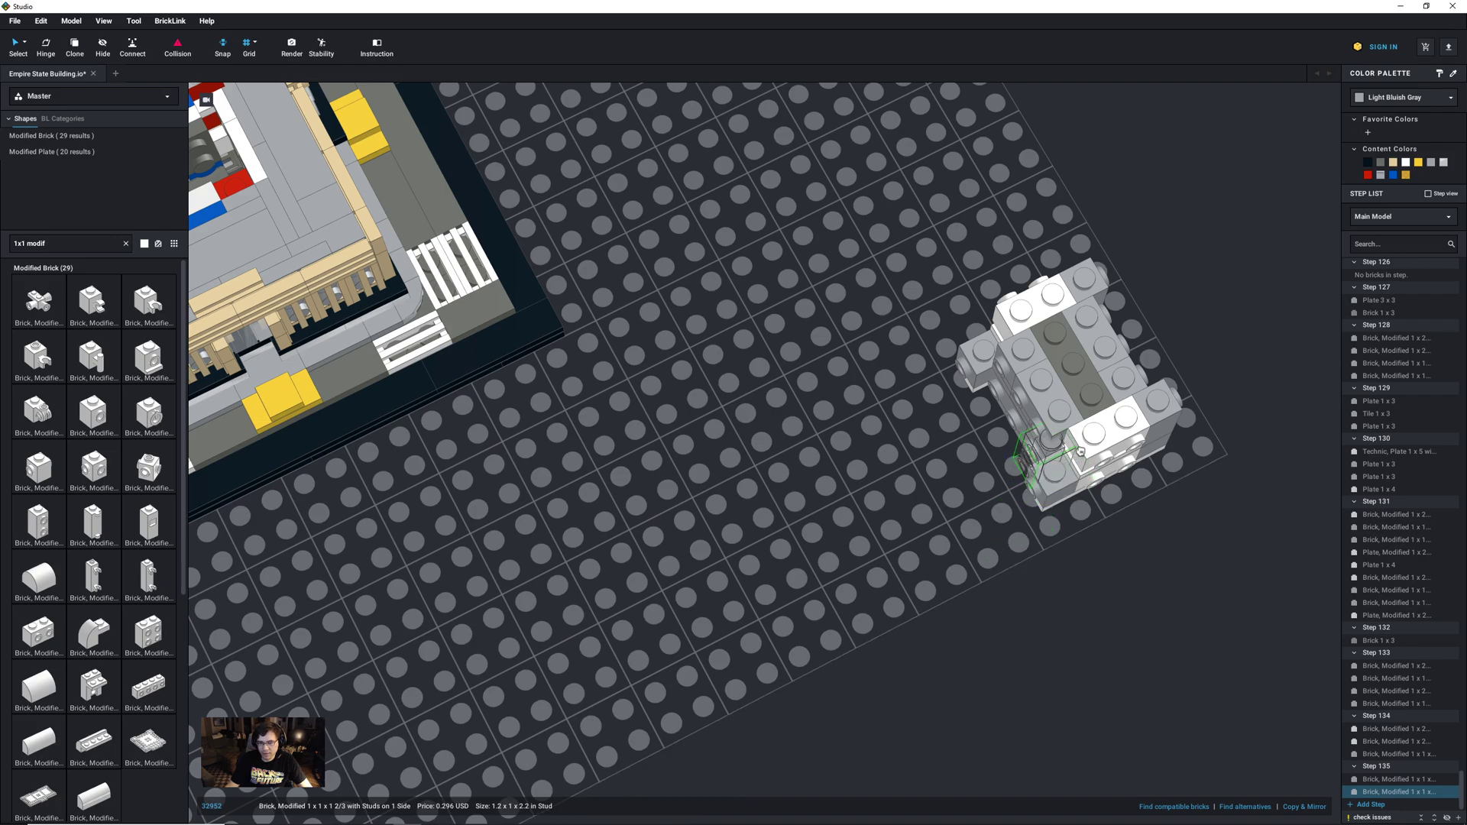
{"action": "right_click_drag", "start_coordinate": [1058, 545], "coordinate": [1101, 604]}
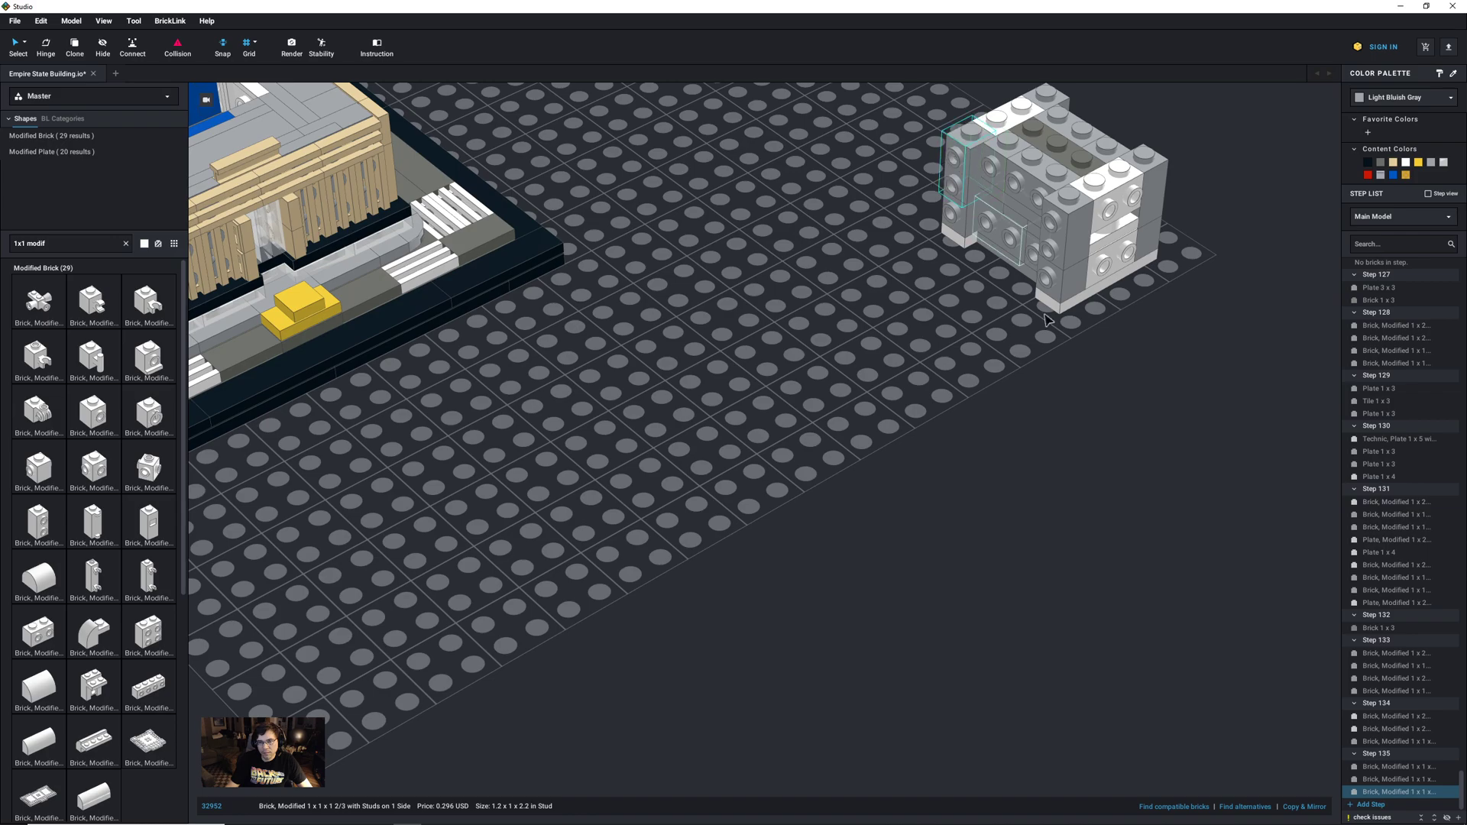
{"action": "left_click", "coordinate": [1146, 381]}
{"action": "right_click_drag", "start_coordinate": [1146, 381], "coordinate": [1093, 382]}
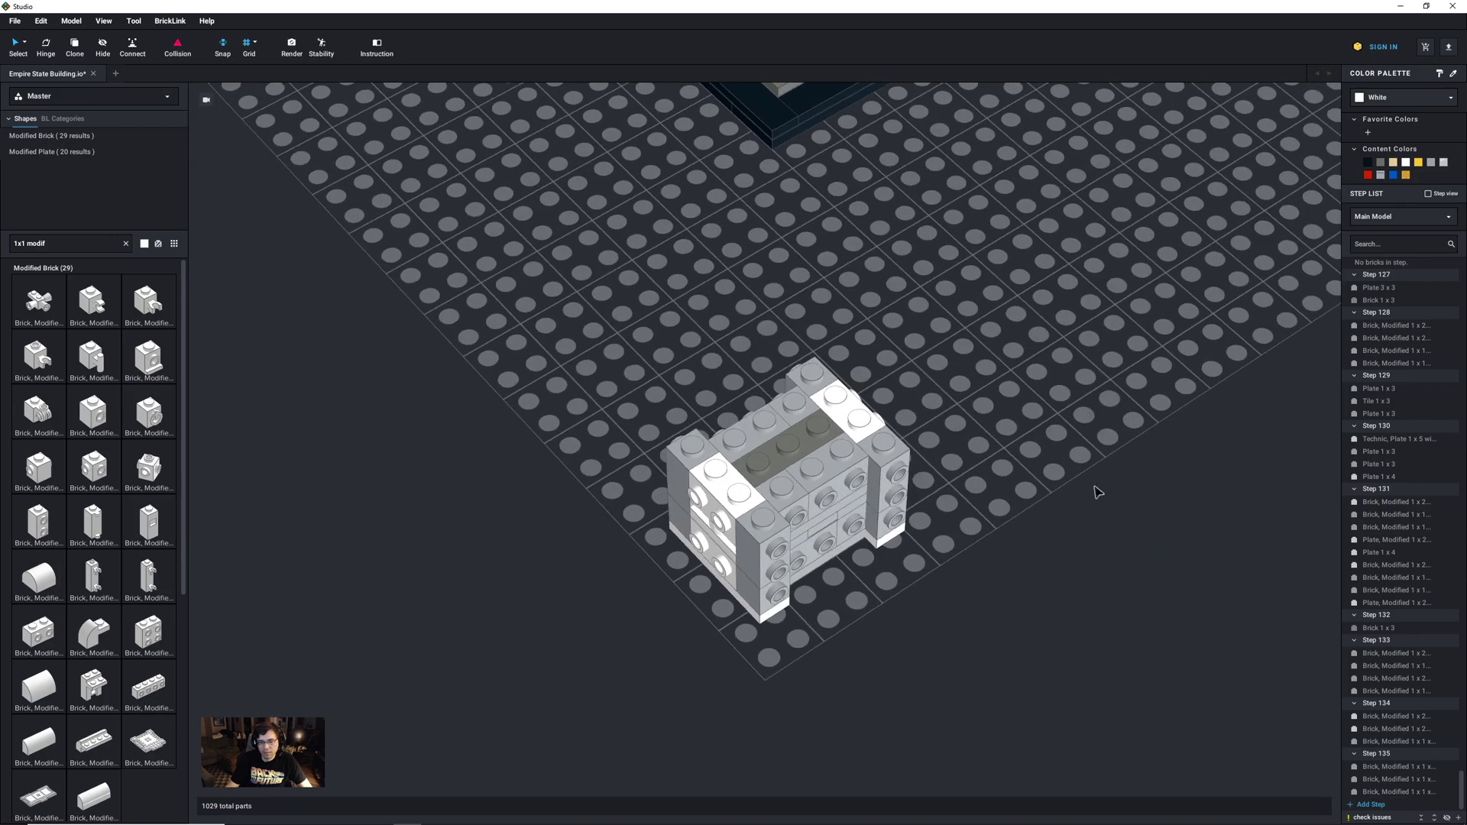
Step: Add a build step and cover one long side's upper studs with five upright copies of the building's tan 1 x 2 grille tile
{"action": "left_click", "coordinate": [1370, 804]}
{"action": "right_click_drag", "start_coordinate": [1080, 677], "coordinate": [1055, 711]}
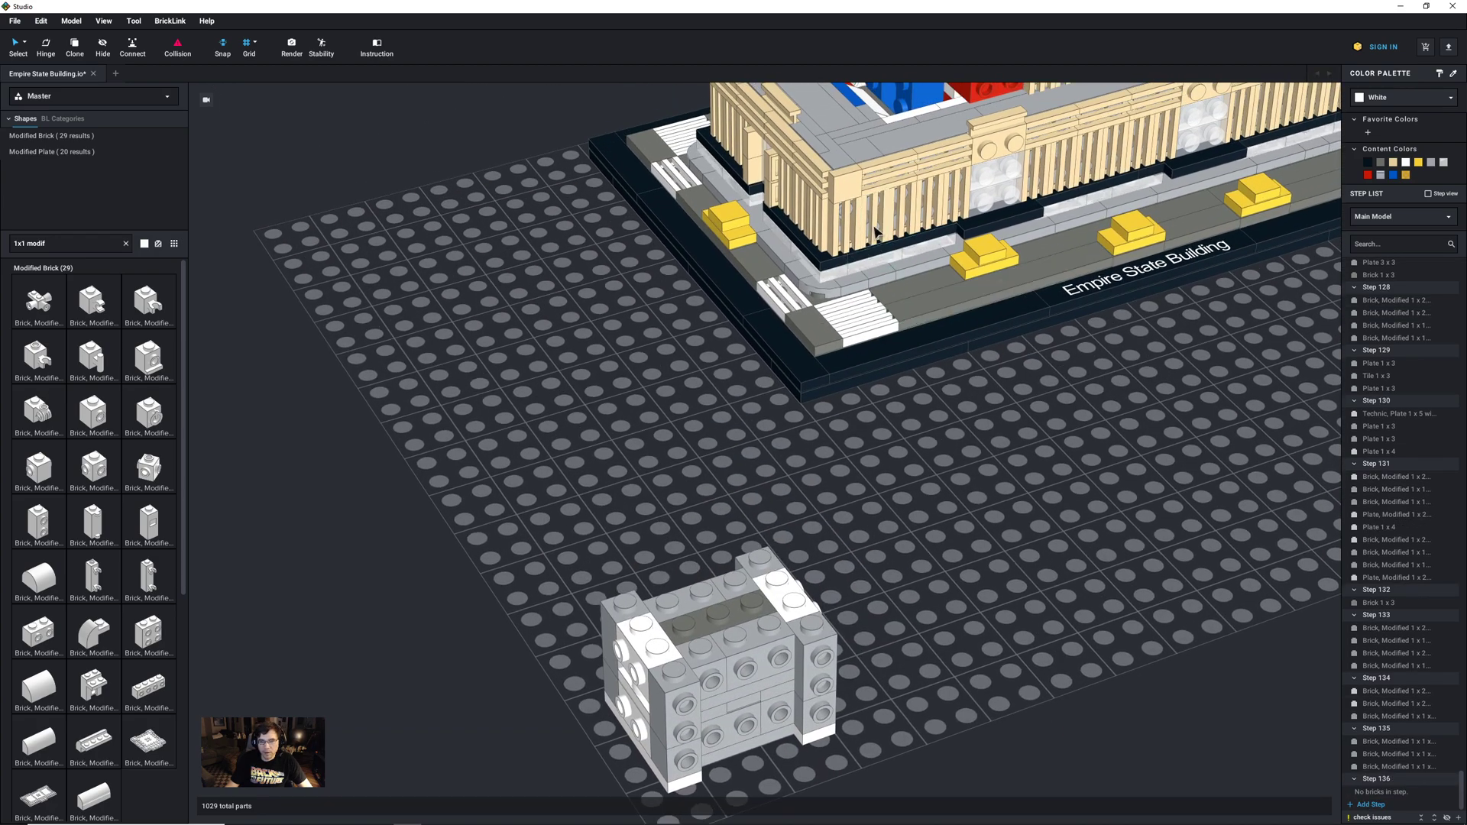
{"action": "left_click", "coordinate": [877, 233]}
{"action": "key", "text": "ctrl+v"}
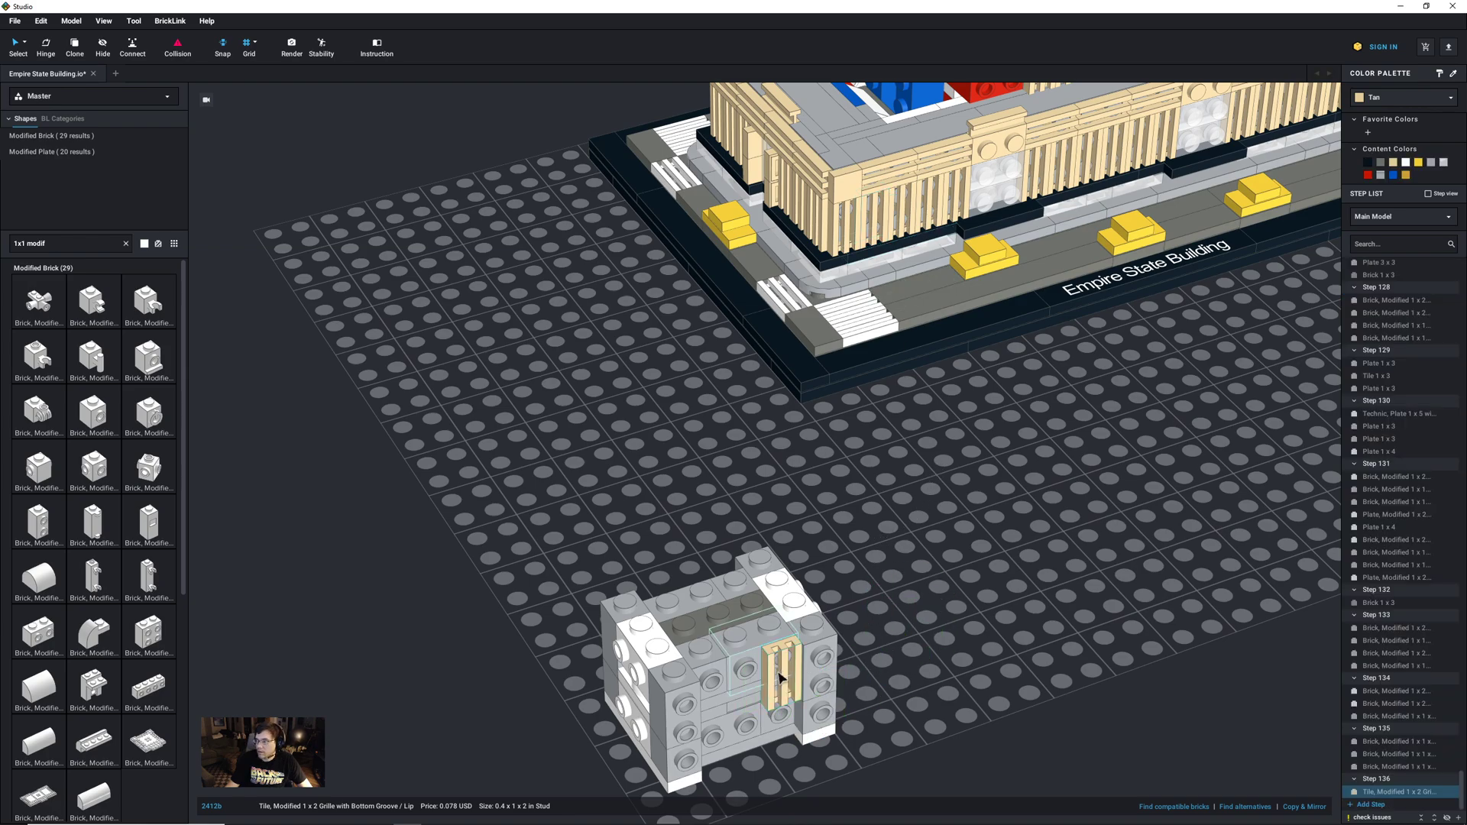
{"action": "left_click", "coordinate": [781, 675]}
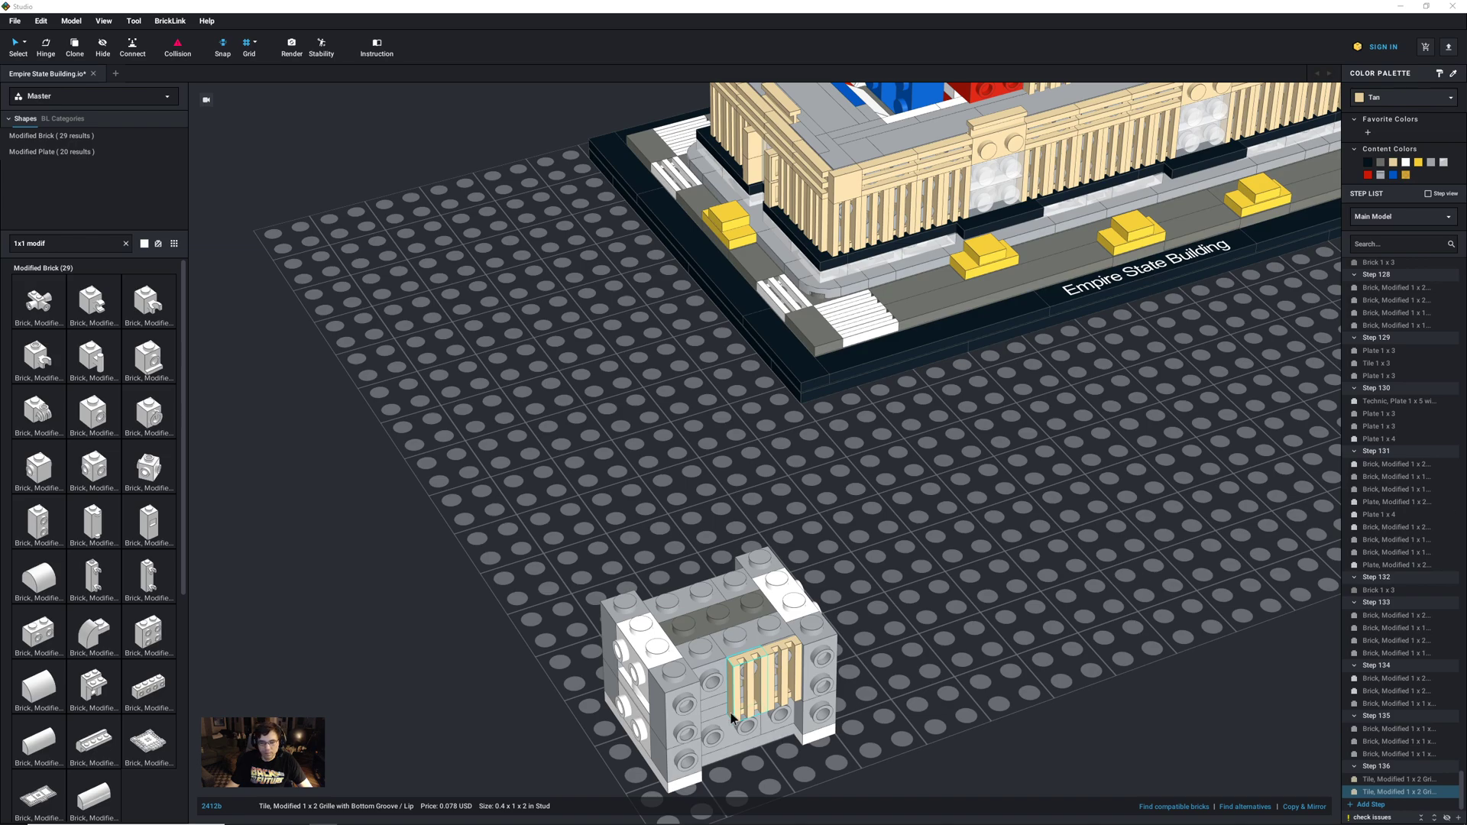
{"action": "key", "text": "ctrl+v"}
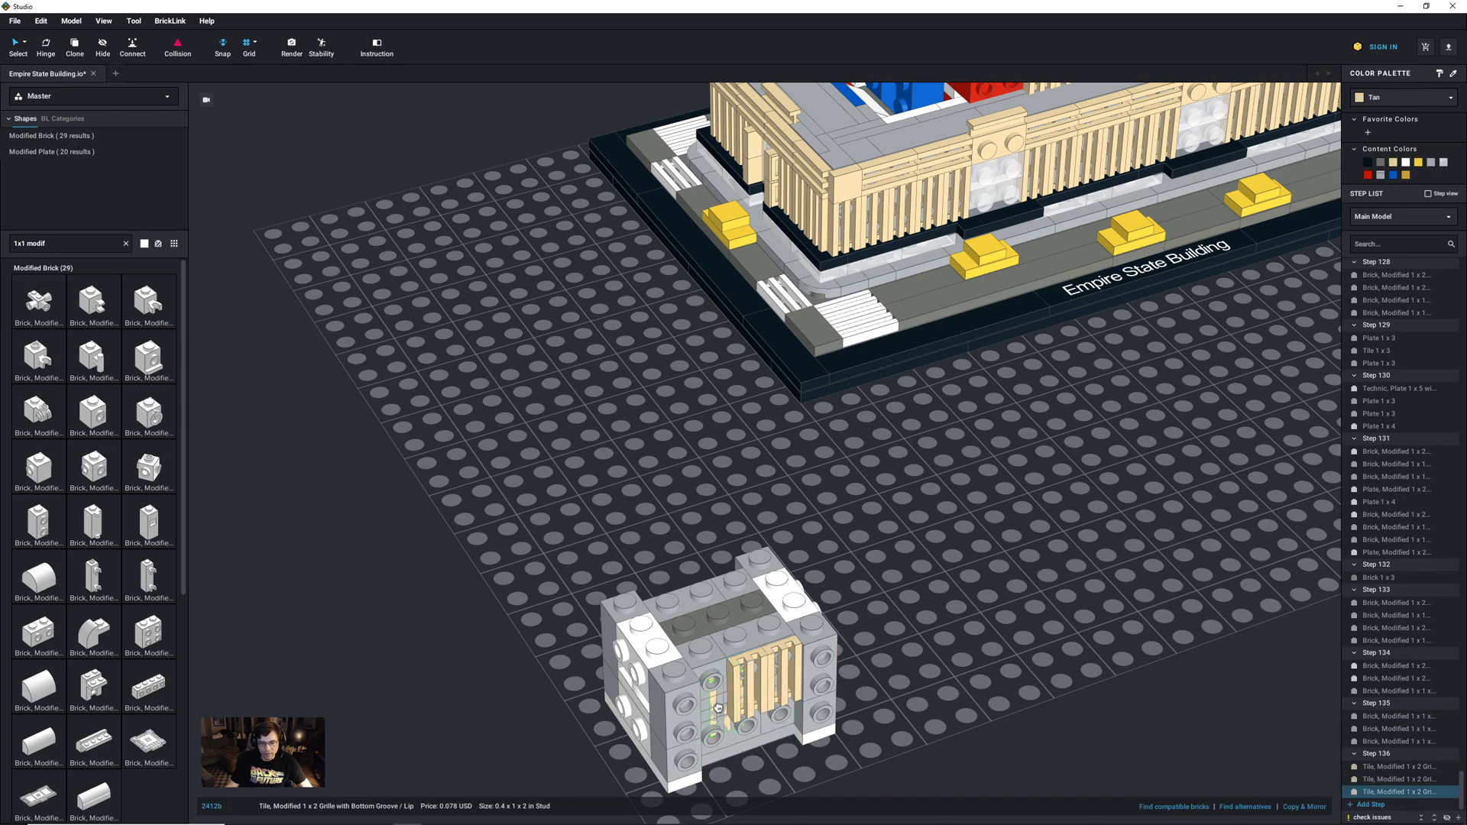
{"action": "left_click", "coordinate": [715, 701]}
{"action": "key", "text": "ctrl+v"}
{"action": "left_click", "coordinate": [685, 714]}
{"action": "key", "text": "ctrl+v"}
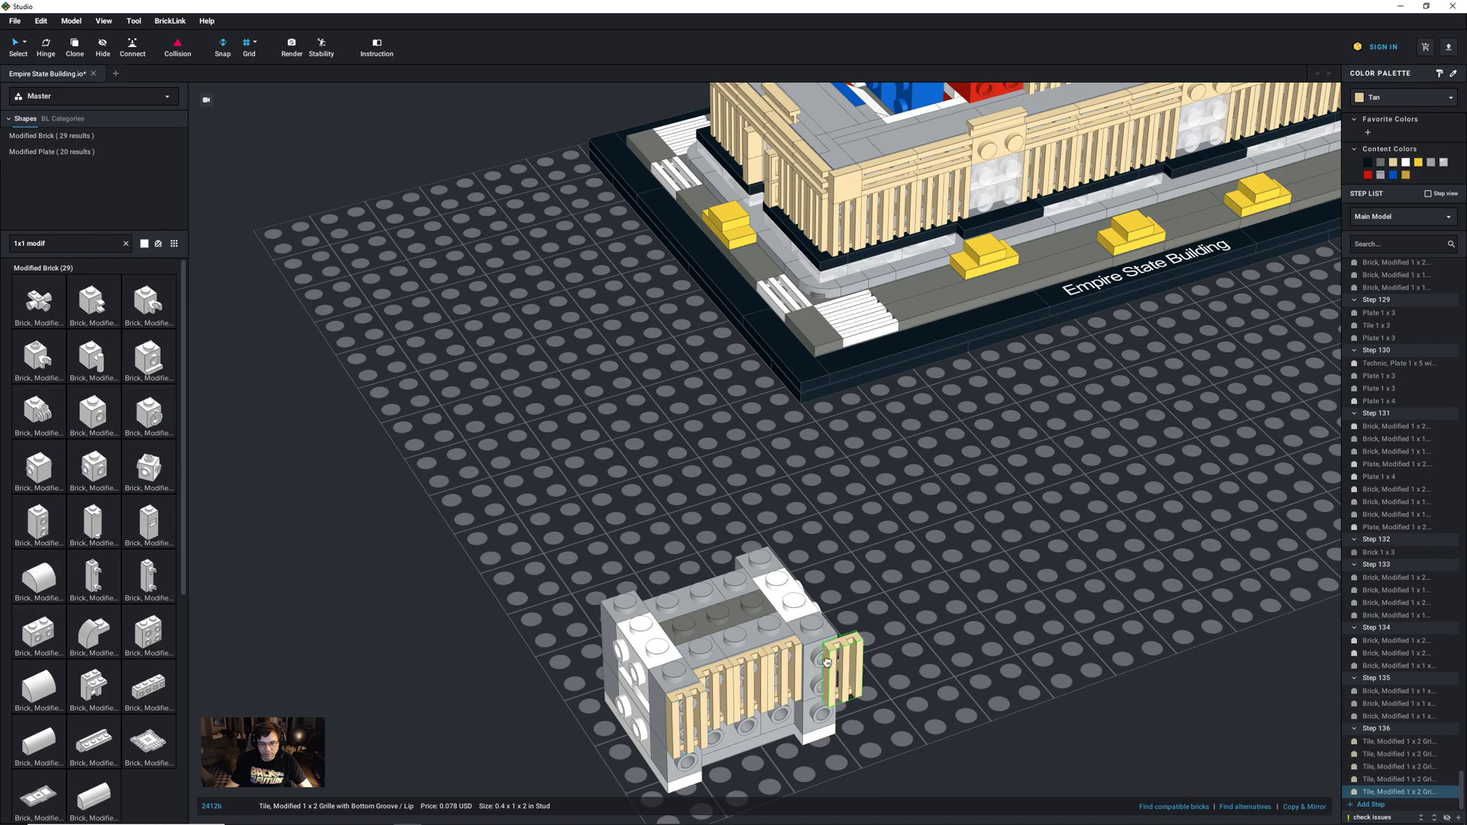
{"action": "left_click", "coordinate": [825, 676]}
Step: Place five more upright tan 1 x 2 grille tiles across the upper studs of the block's opposite long side
{"action": "right_click_drag", "start_coordinate": [893, 687], "coordinate": [981, 683]}
{"action": "middle_click_drag", "start_coordinate": [1026, 606], "coordinate": [891, 678]}
{"action": "key", "text": "ctrl+v"}
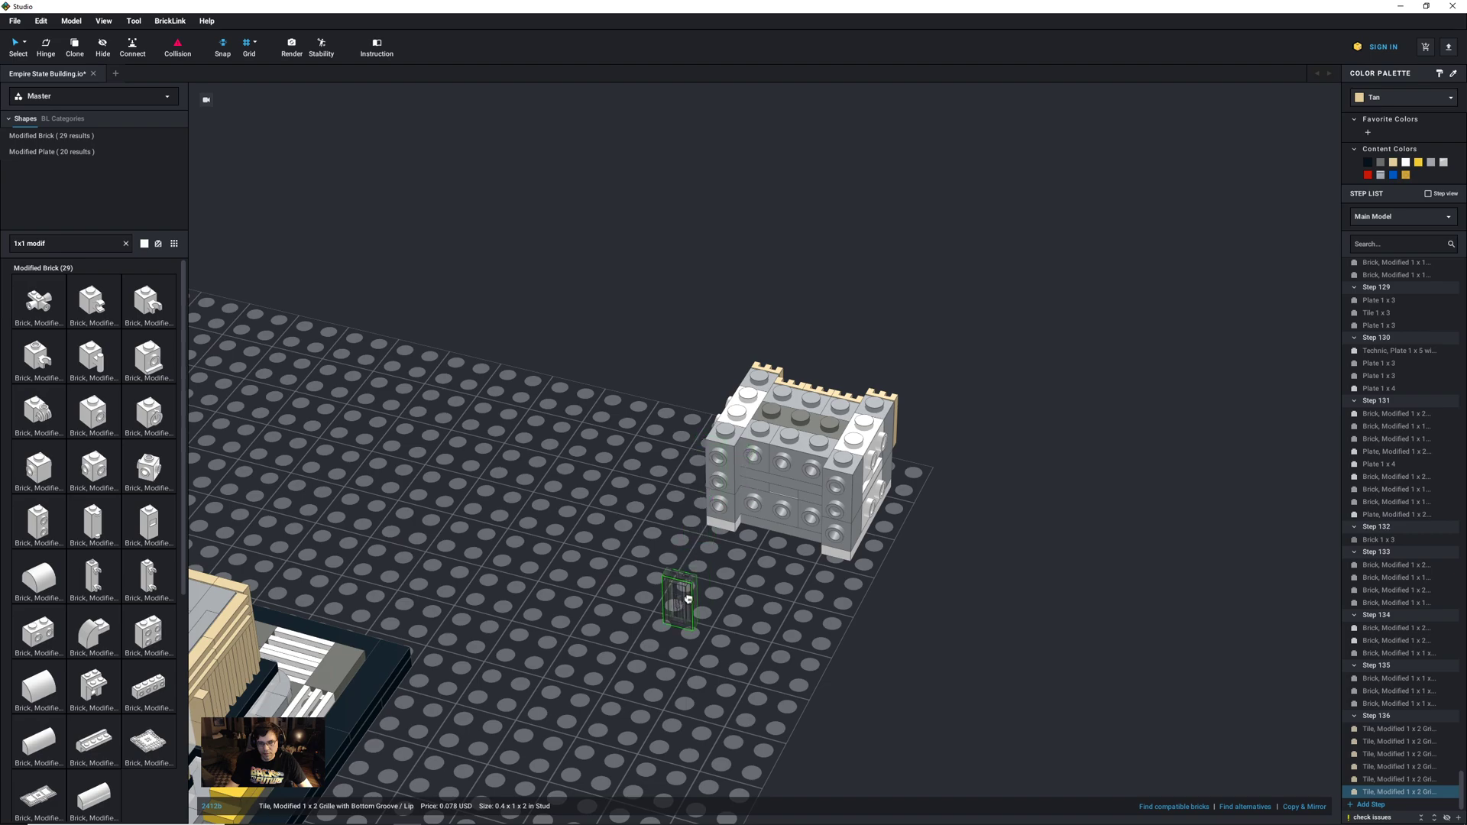
{"action": "left_click", "coordinate": [721, 468]}
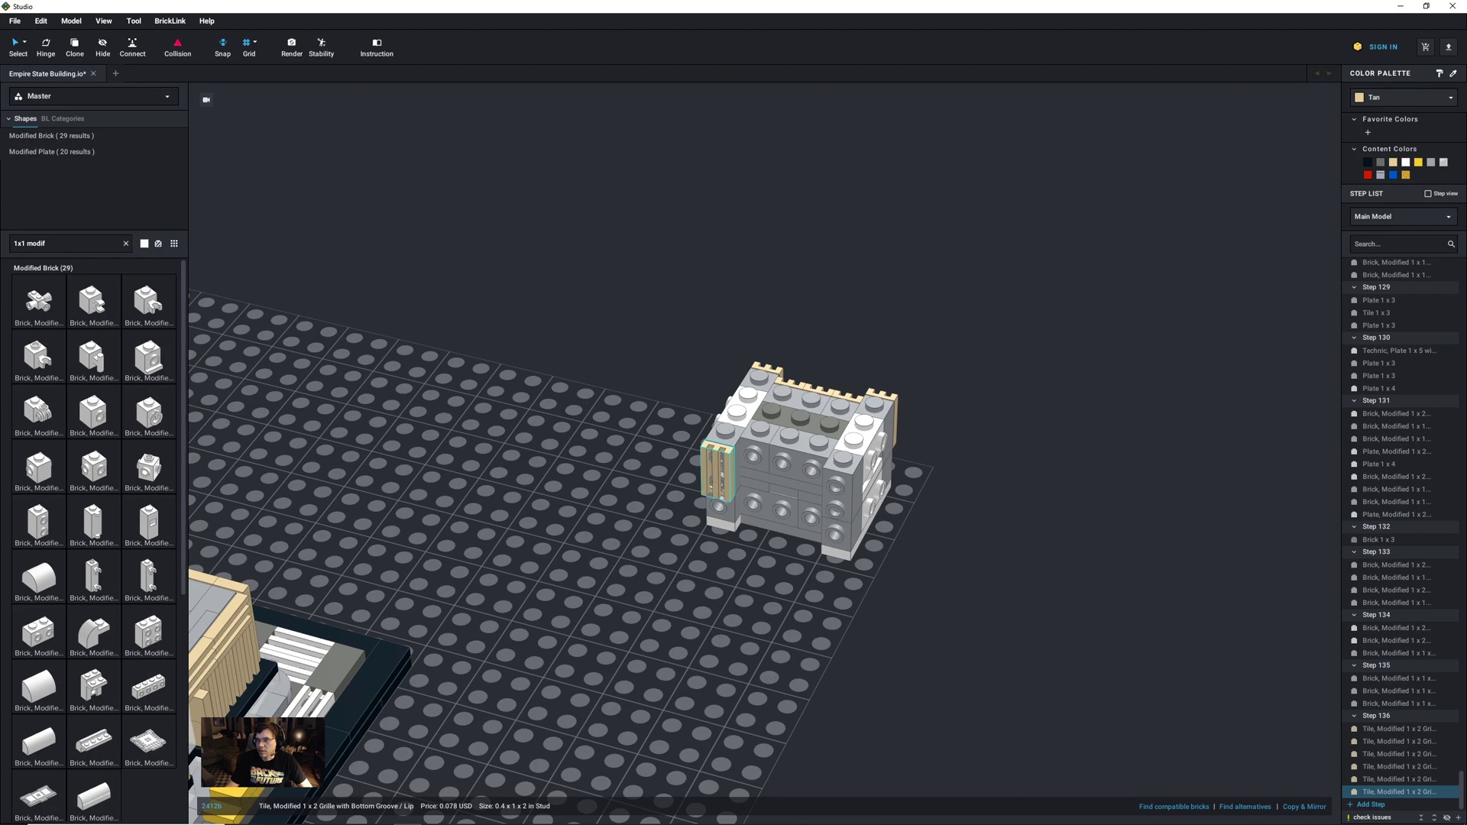
{"action": "key", "text": "ctrl+v"}
{"action": "left_click", "coordinate": [773, 599]}
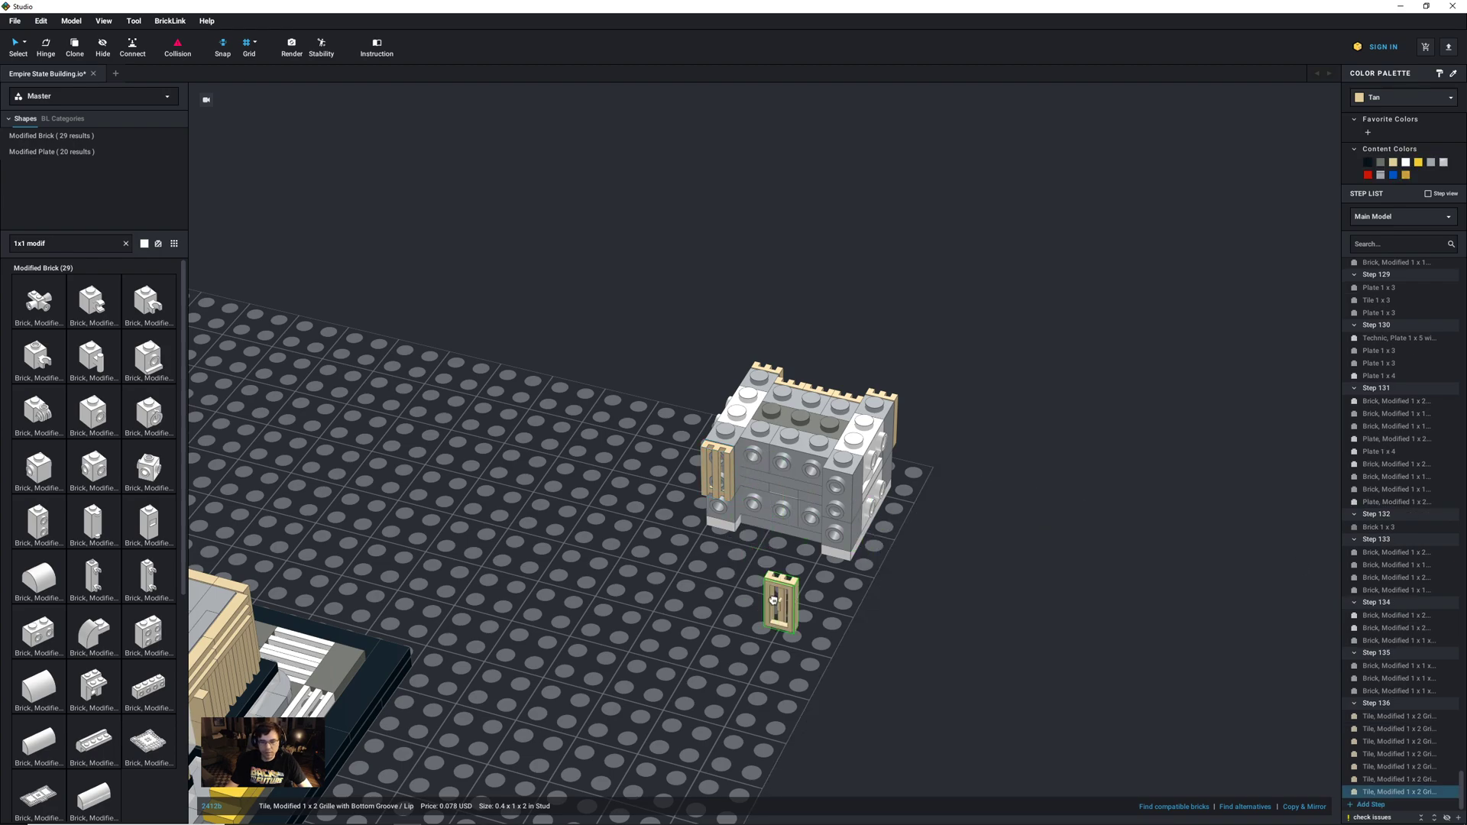
{"action": "left_click_drag", "start_coordinate": [773, 599], "coordinate": [760, 480]}
{"action": "key", "text": "ctrl+v"}
{"action": "left_click", "coordinate": [788, 477]}
{"action": "key", "text": "ctrl+v"}
{"action": "left_click", "coordinate": [815, 484]}
{"action": "key", "text": "ctrl+v"}
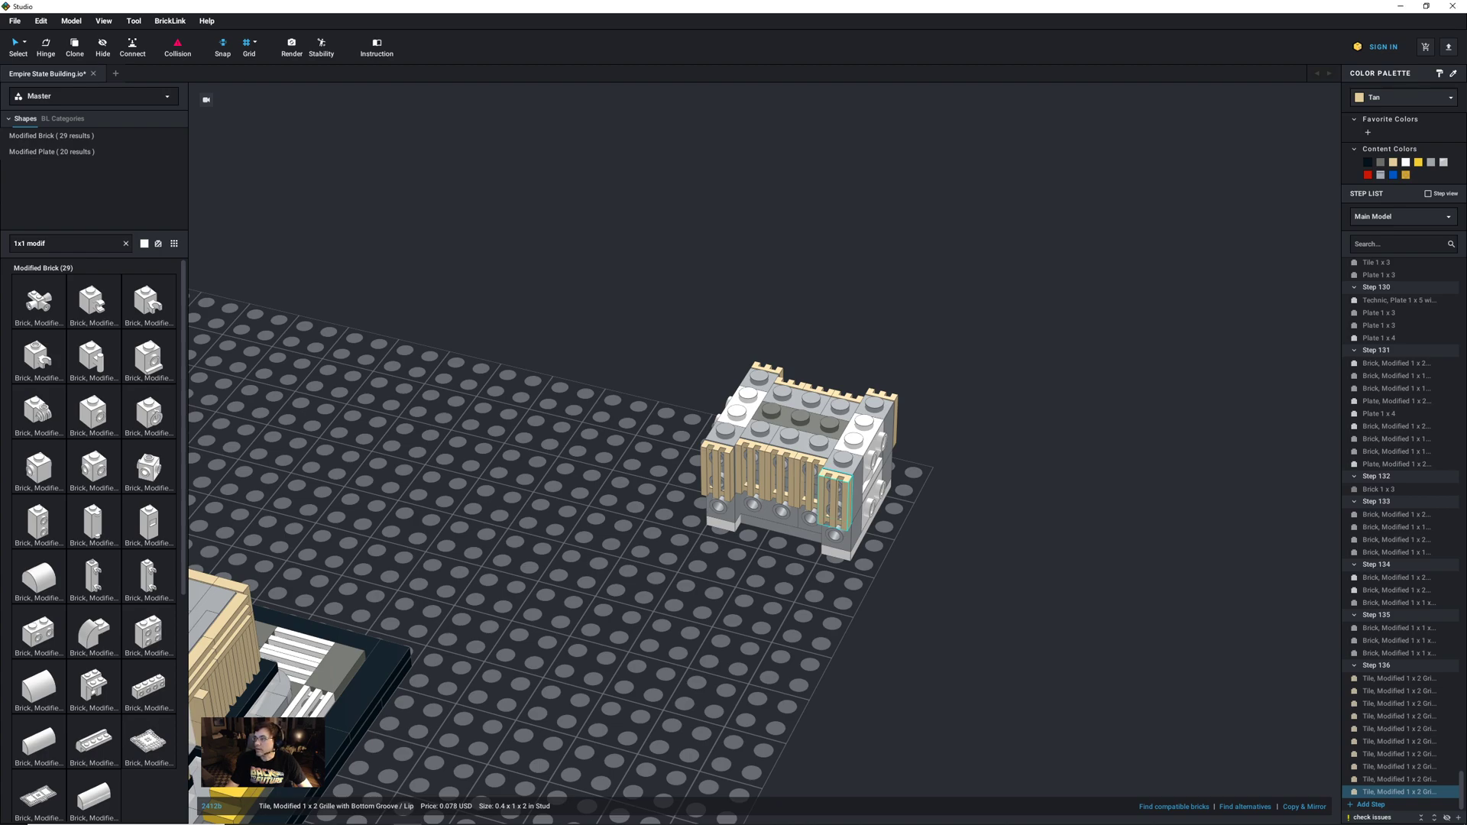
Step: Add an empty build step after the one holding the tan grille tiles
{"action": "right_click_drag", "start_coordinate": [1123, 547], "coordinate": [1043, 533]}
{"action": "middle_click_drag", "start_coordinate": [1043, 528], "coordinate": [1024, 537]}
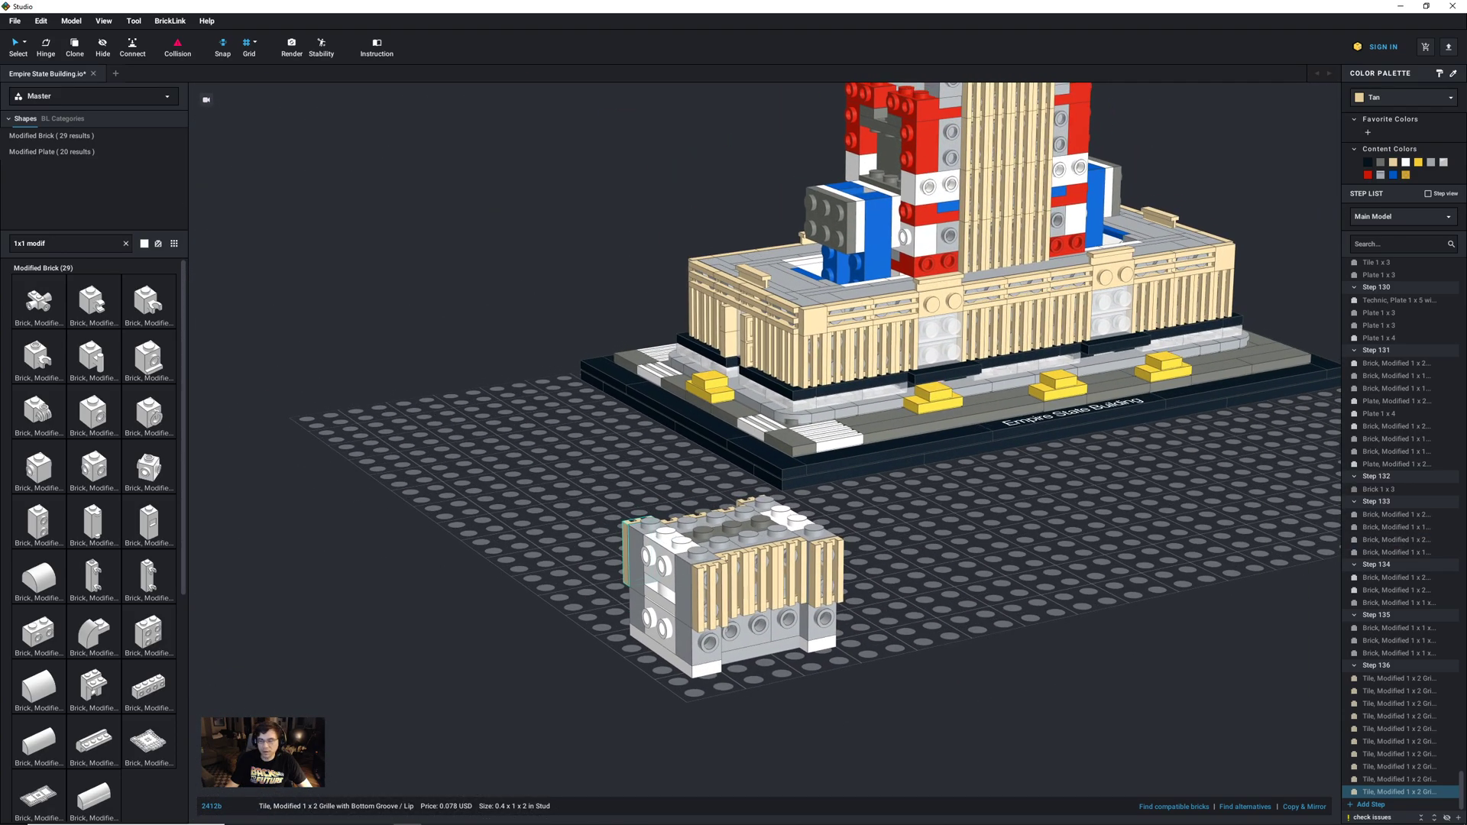
{"action": "right_click_drag", "start_coordinate": [935, 616], "coordinate": [923, 693]}
{"action": "middle_click_drag", "start_coordinate": [922, 694], "coordinate": [979, 678]}
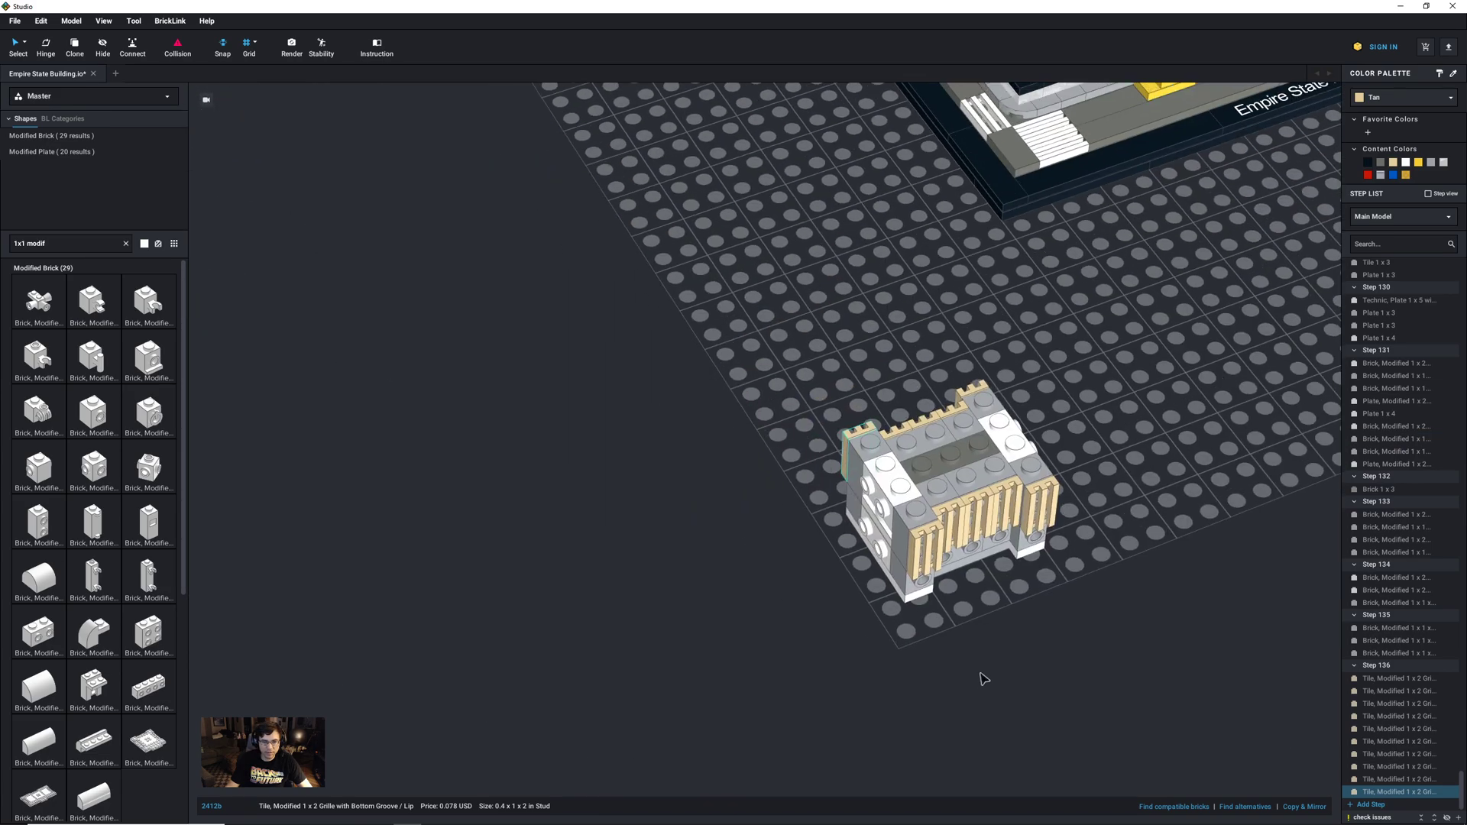
{"action": "right_click_drag", "start_coordinate": [969, 688], "coordinate": [1022, 695]}
{"action": "left_click_drag", "start_coordinate": [1036, 688], "coordinate": [652, 437]}
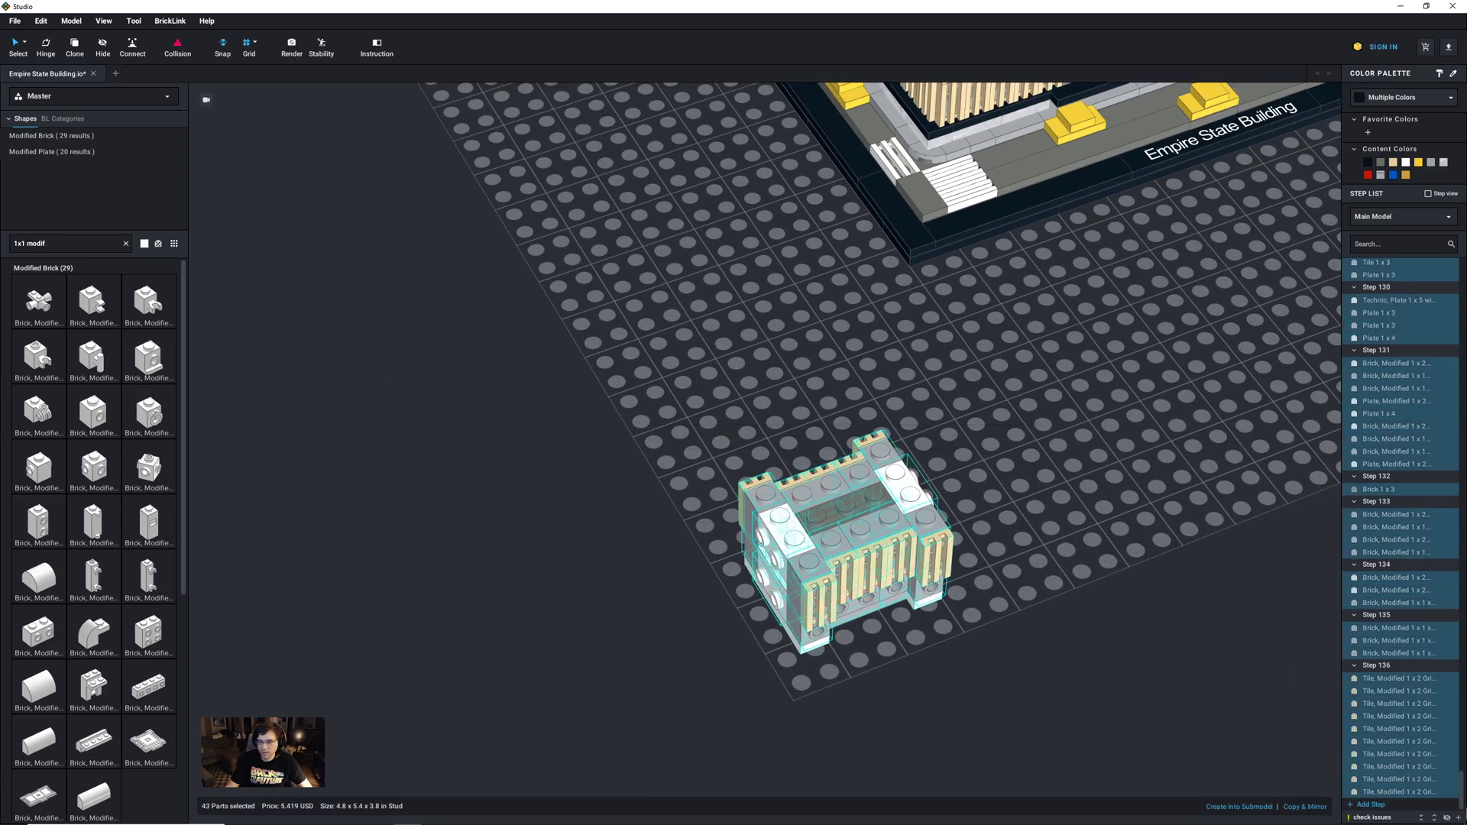
{"action": "left_click", "coordinate": [1370, 805]}
Step: Select the whole finished block and move it from the baseplate onto the top of the tower
{"action": "middle_click_drag", "start_coordinate": [1080, 632], "coordinate": [916, 716]}
{"action": "left_click_drag", "start_coordinate": [615, 763], "coordinate": [939, 490]}
{"action": "scroll", "coordinate": [1001, 519], "scroll_direction": "down", "scroll_amount": 5}
{"action": "middle_click_drag", "start_coordinate": [940, 490], "coordinate": [920, 550]}
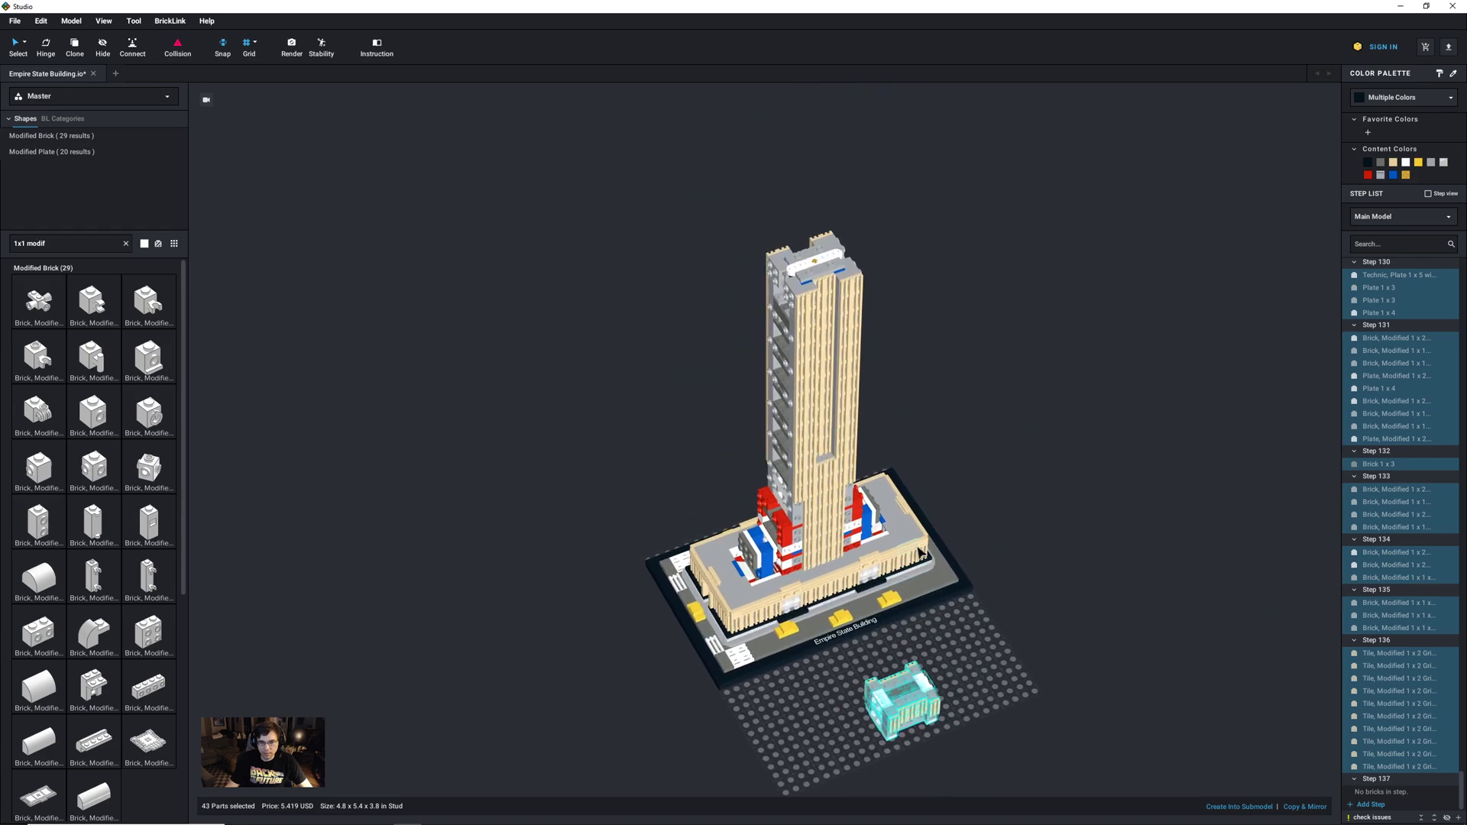
{"action": "left_click_drag", "start_coordinate": [907, 696], "coordinate": [813, 260]}
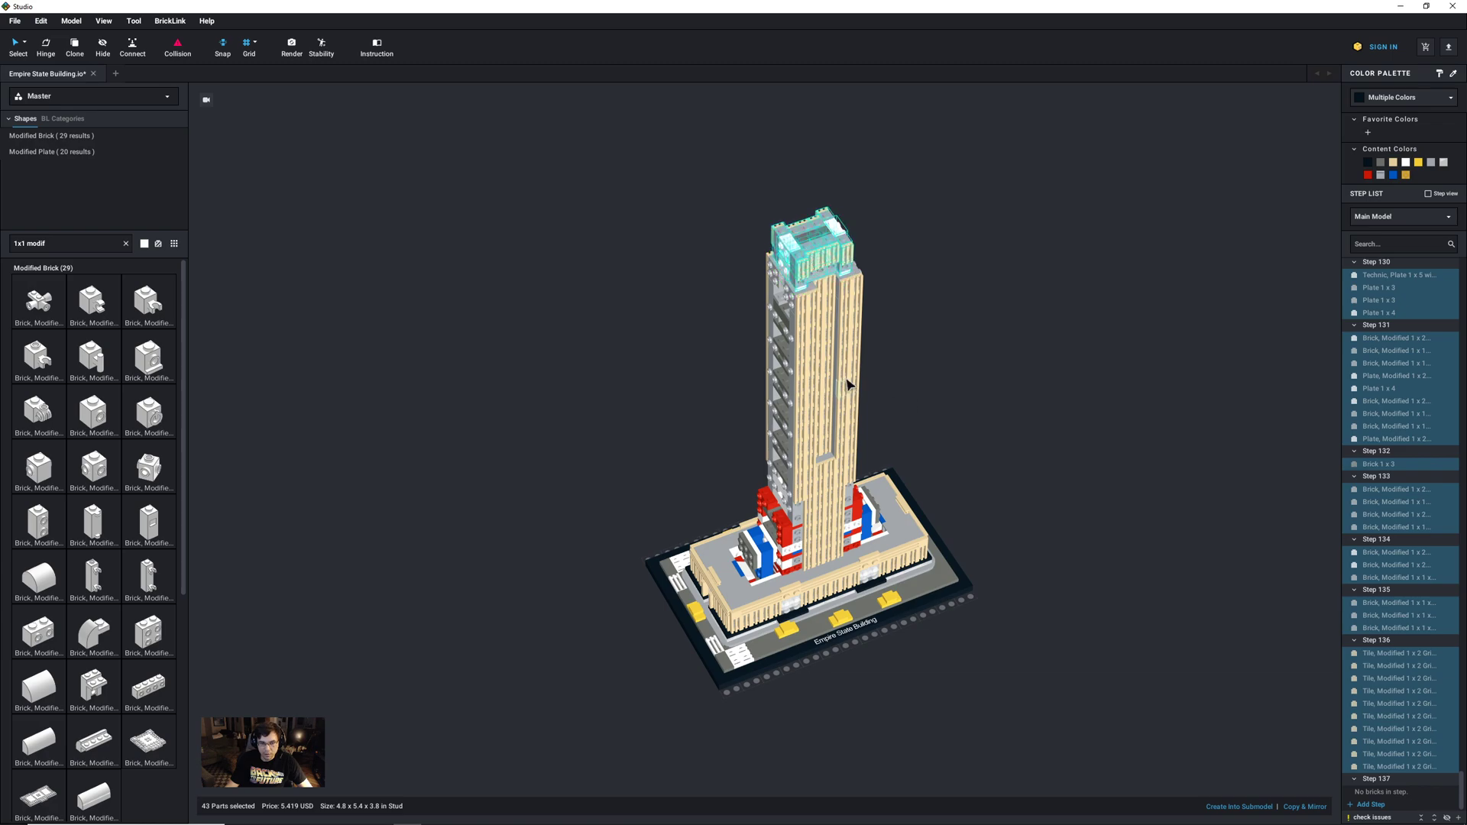
Step: Shift the selected block across the tower's top studs to centre it on the tower, and deselect it
{"action": "scroll", "coordinate": [848, 386], "scroll_direction": "up", "scroll_amount": 3}
{"action": "middle_click_drag", "start_coordinate": [885, 361], "coordinate": [845, 559]}
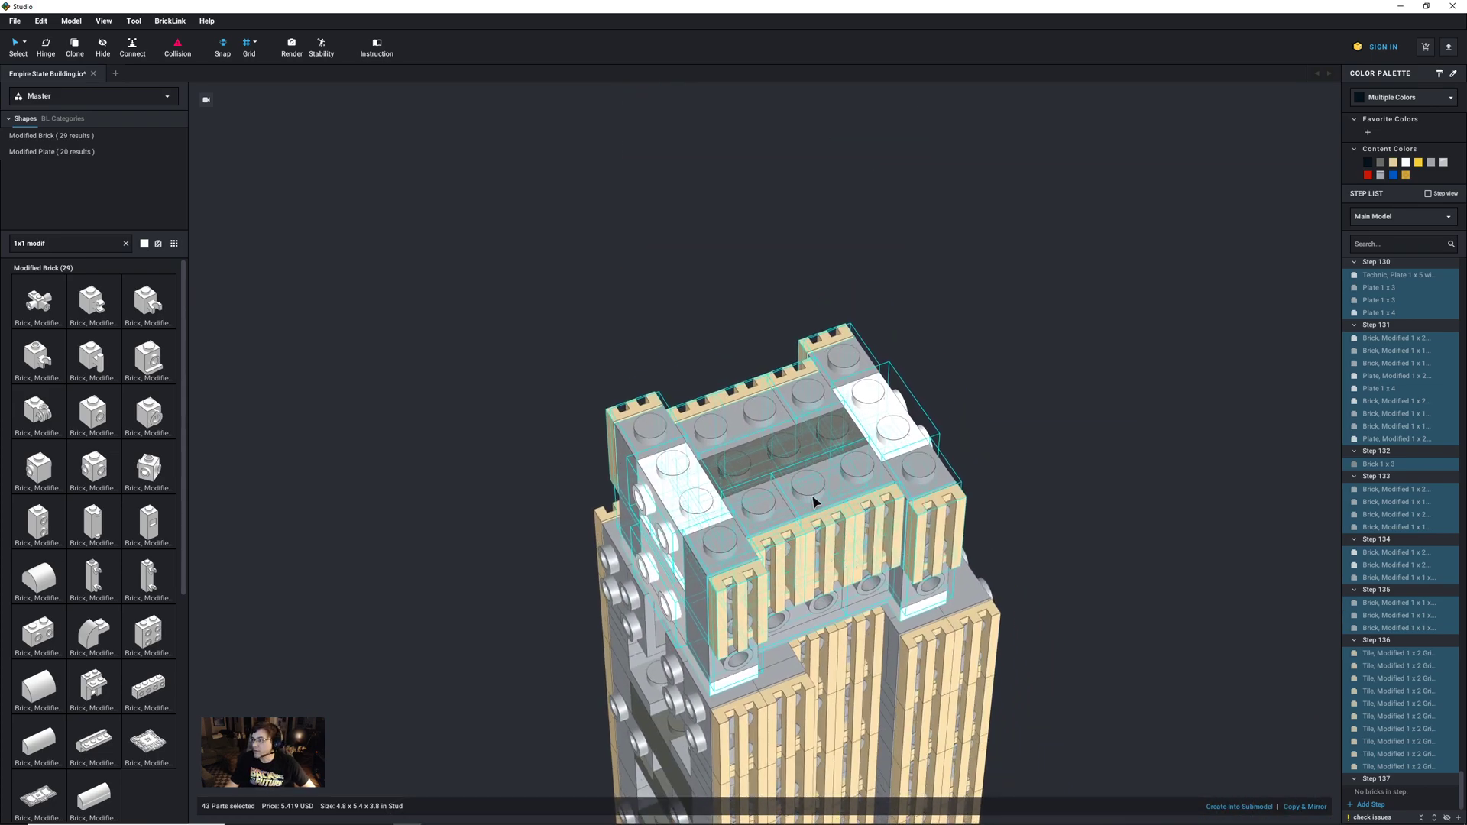
{"action": "left_click_drag", "start_coordinate": [731, 682], "coordinate": [757, 653]}
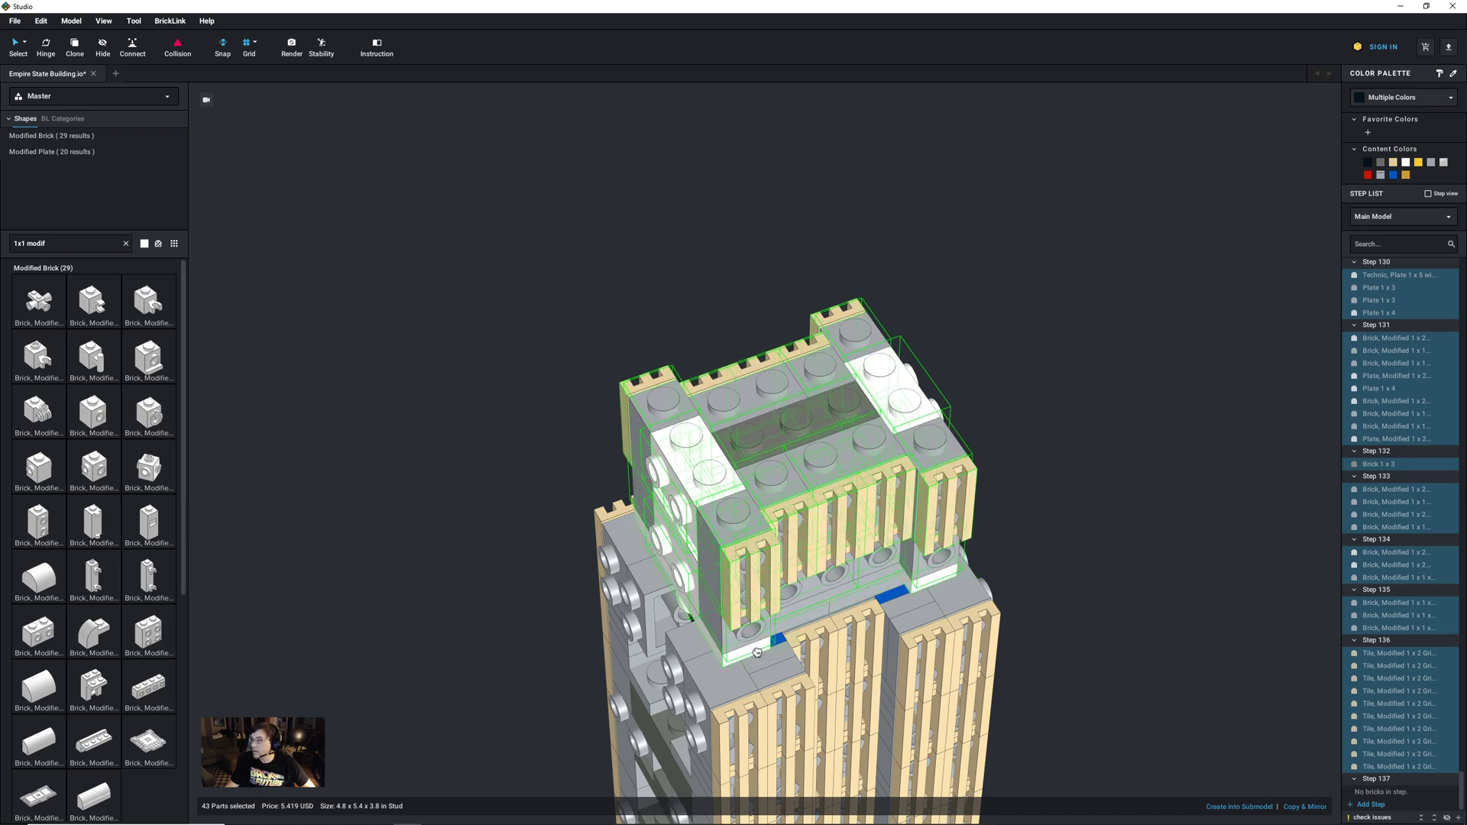
{"action": "mouse_move", "coordinate": [745, 655]}
{"action": "left_mouse_down"}
{"action": "mouse_move", "coordinate": [729, 655]}
{"action": "mouse_move", "coordinate": [754, 674]}
{"action": "left_mouse_up"}
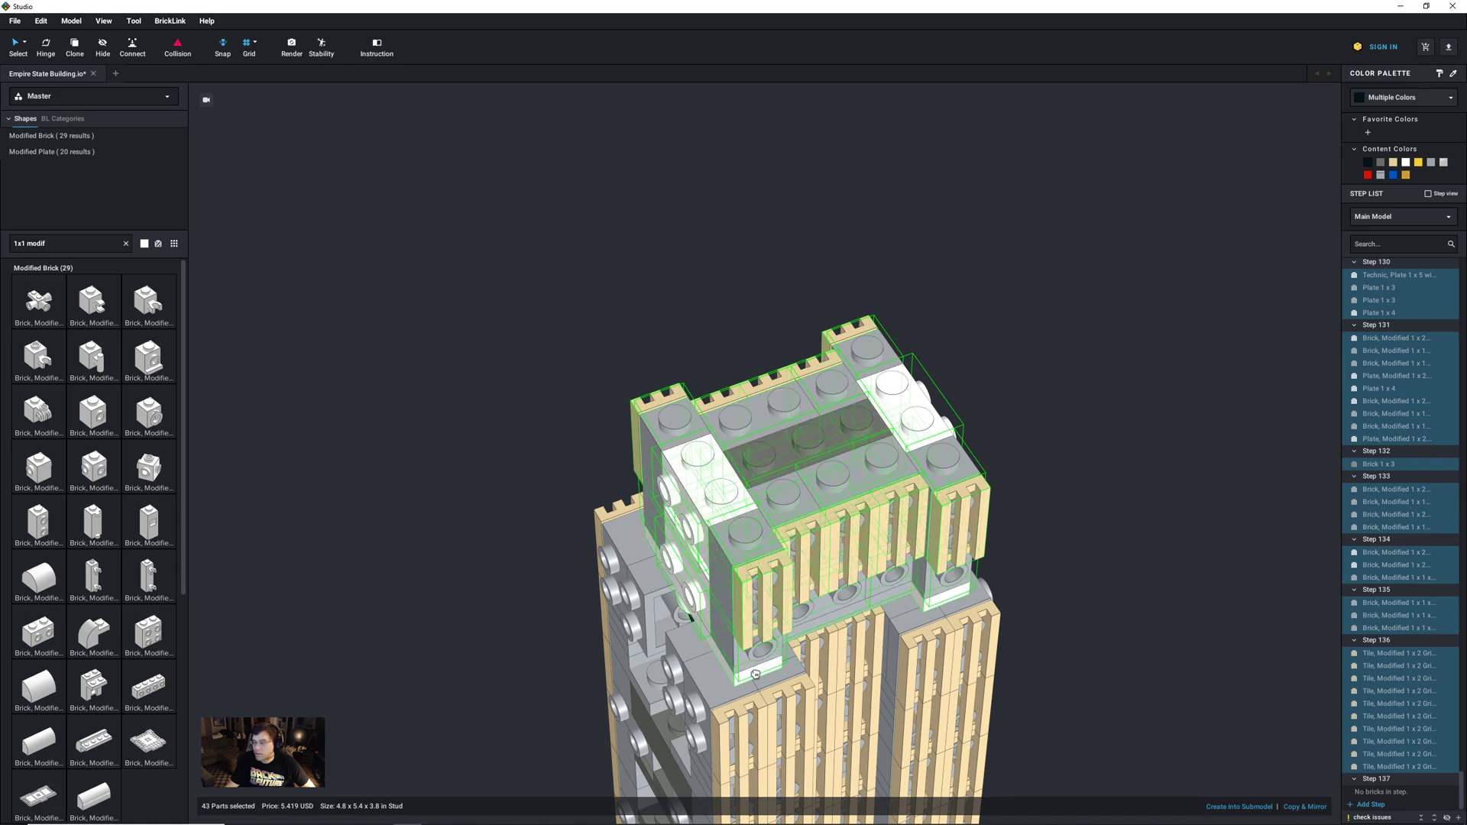
{"action": "left_click_drag", "start_coordinate": [749, 664], "coordinate": [743, 650]}
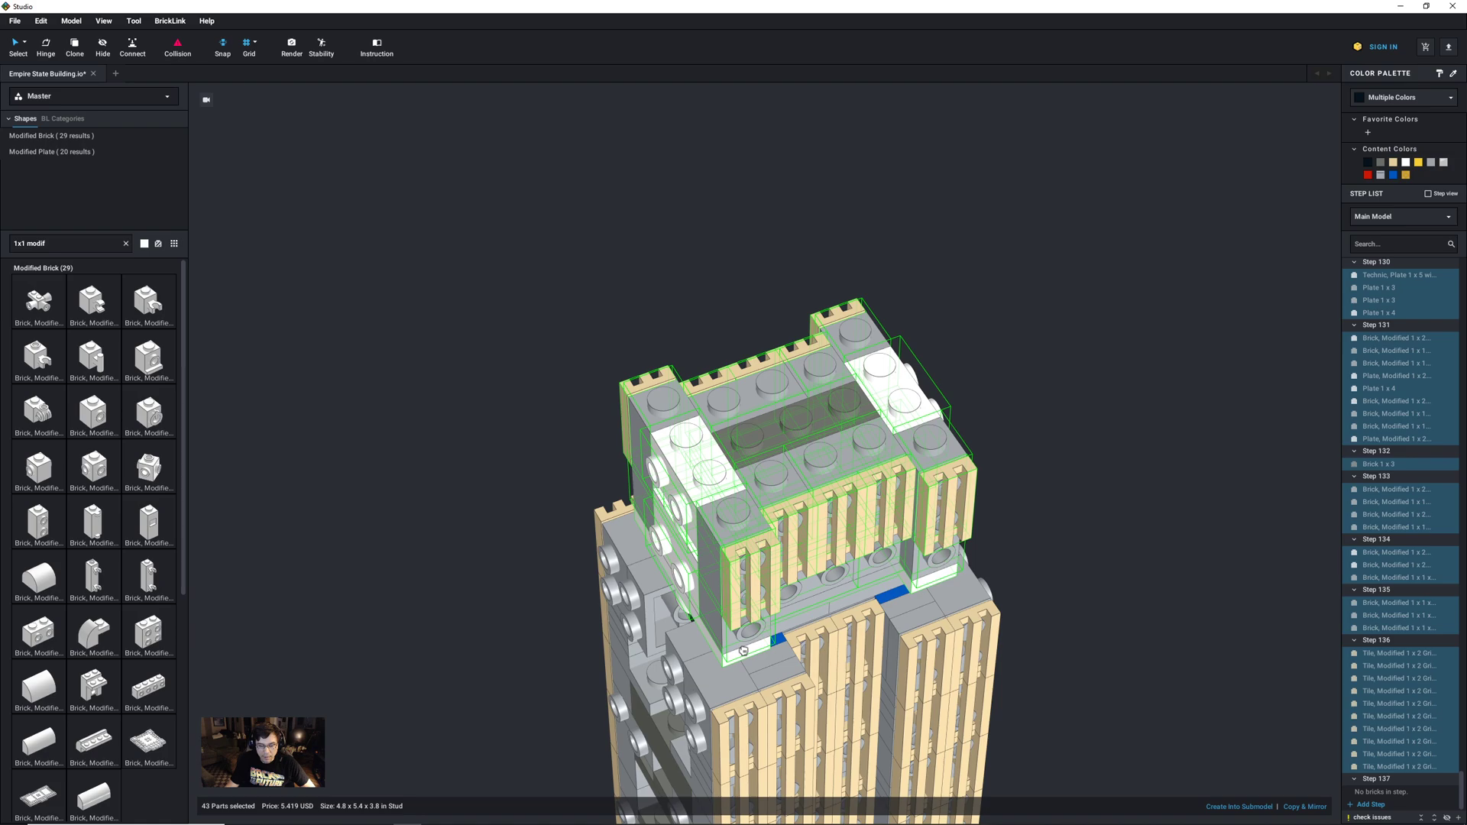
{"action": "mouse_move", "coordinate": [722, 701]}
{"action": "right_mouse_down"}
{"action": "mouse_move", "coordinate": [708, 701]}
{"action": "mouse_move", "coordinate": [726, 699]}
{"action": "right_mouse_up"}
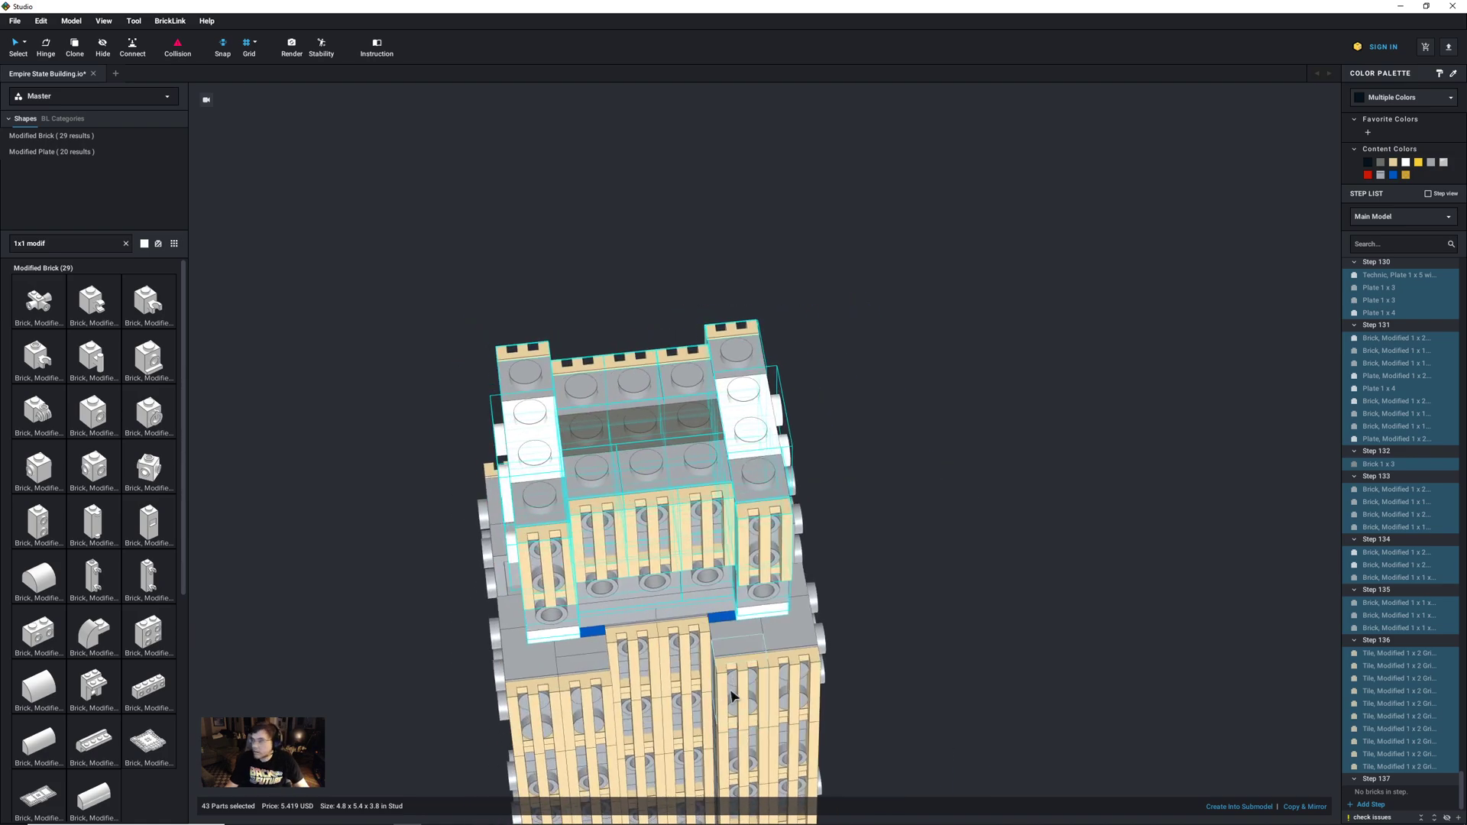
{"action": "right_click_drag", "start_coordinate": [726, 700], "coordinate": [628, 688]}
{"action": "middle_click_drag", "start_coordinate": [628, 688], "coordinate": [624, 822]}
{"action": "right_click", "coordinate": [624, 822]}
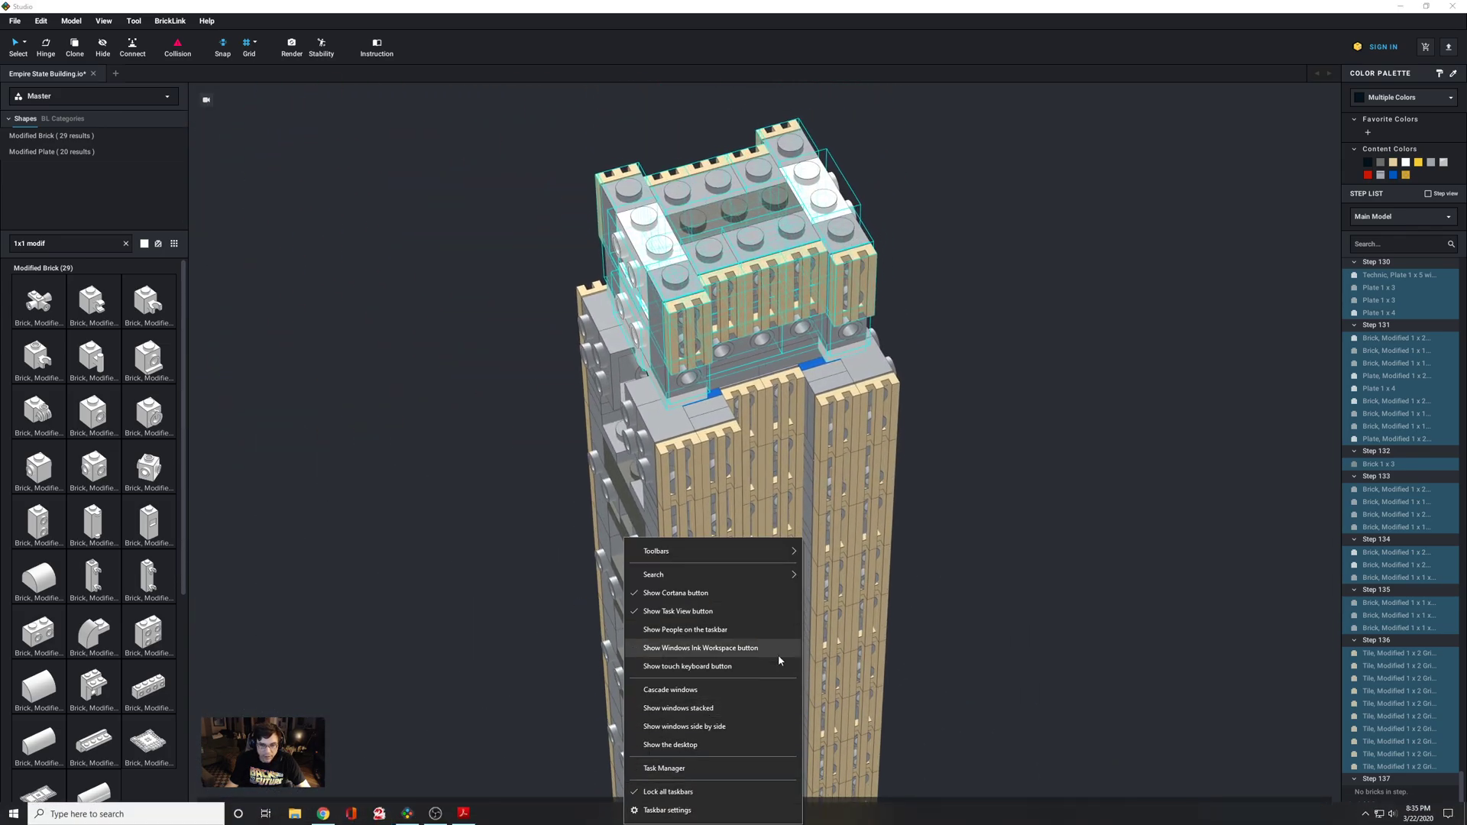
{"action": "left_click", "coordinate": [1086, 457]}
Step: Examine the assembled building from above and from the front, checking the new top block's alignment, the base and the full tower
{"action": "right_click_drag", "start_coordinate": [1030, 493], "coordinate": [909, 527]}
{"action": "scroll", "coordinate": [906, 525], "scroll_direction": "down", "scroll_amount": 2}
{"action": "mouse_move", "coordinate": [947, 635]}
{"action": "right_mouse_down"}
{"action": "mouse_move", "coordinate": [915, 675]}
{"action": "mouse_move", "coordinate": [944, 632]}
{"action": "mouse_move", "coordinate": [932, 633]}
{"action": "right_mouse_up"}
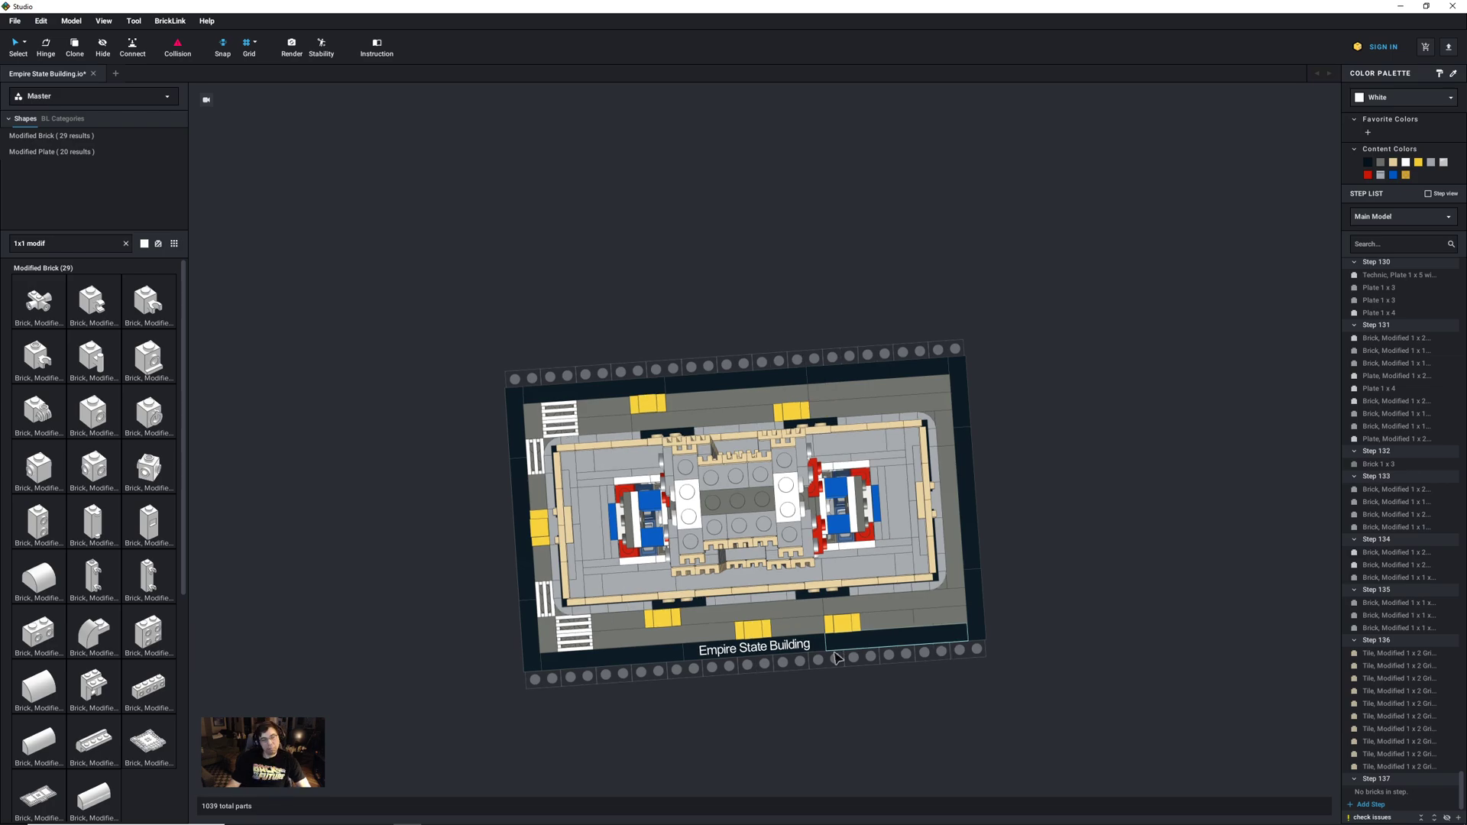
{"action": "right_click_drag", "start_coordinate": [858, 668], "coordinate": [861, 524]}
{"action": "right_click_drag", "start_coordinate": [857, 622], "coordinate": [912, 519]}
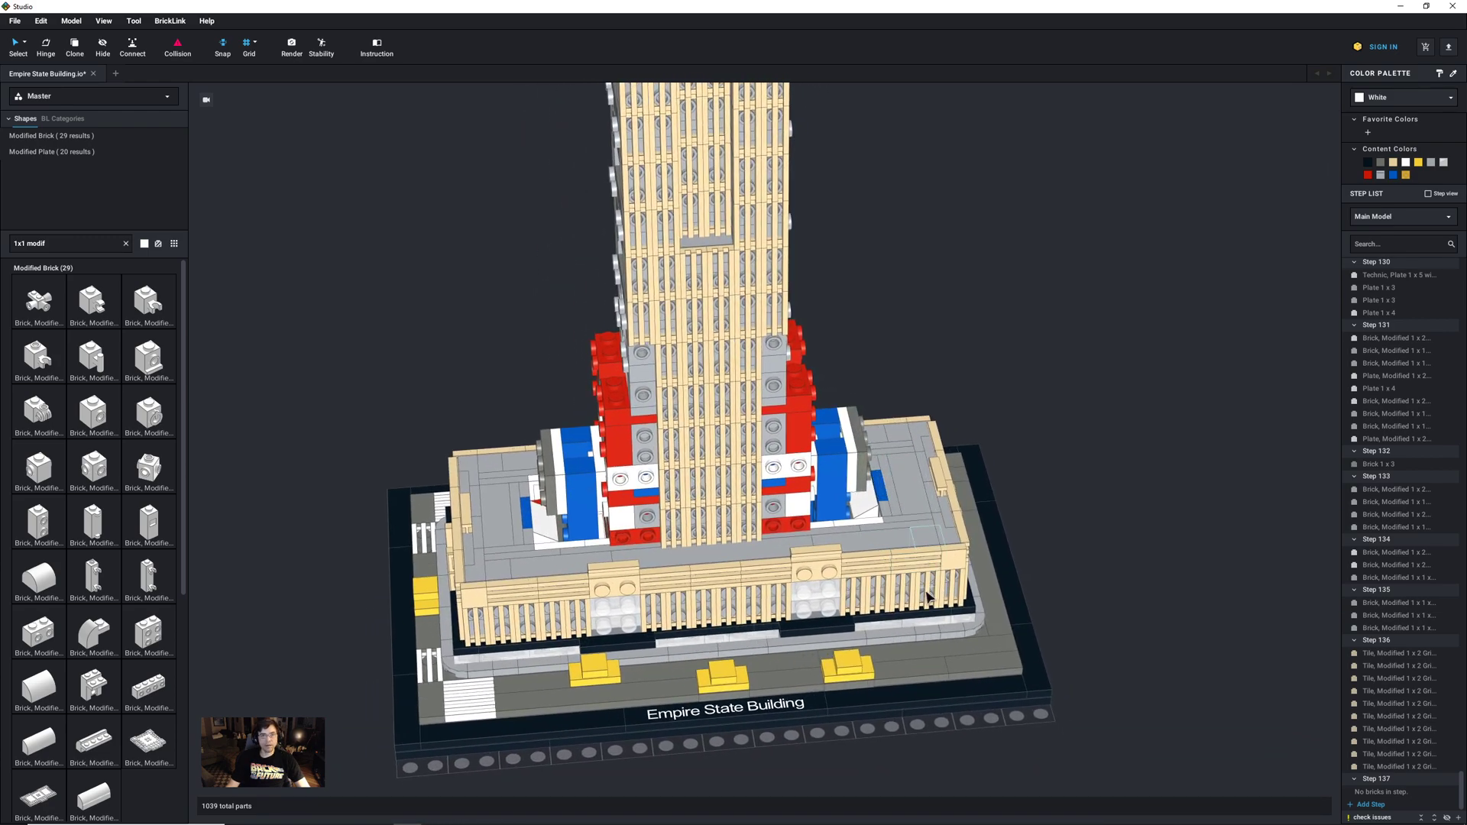
{"action": "mouse_move", "coordinate": [922, 599]}
{"action": "right_mouse_down"}
{"action": "mouse_move", "coordinate": [924, 636]}
{"action": "mouse_move", "coordinate": [902, 611]}
{"action": "right_mouse_up"}
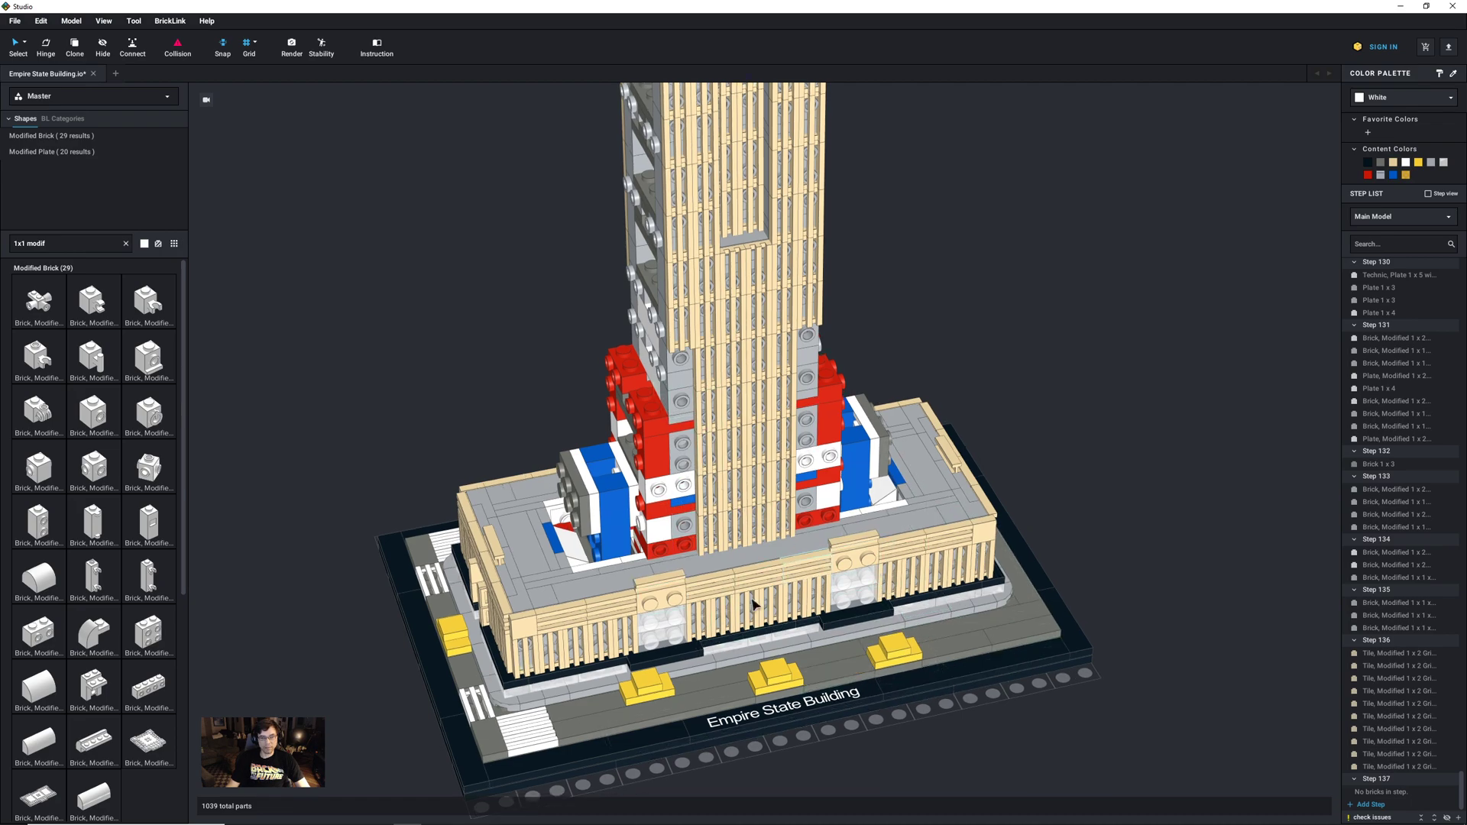
{"action": "middle_click_drag", "start_coordinate": [853, 495], "coordinate": [841, 560]}
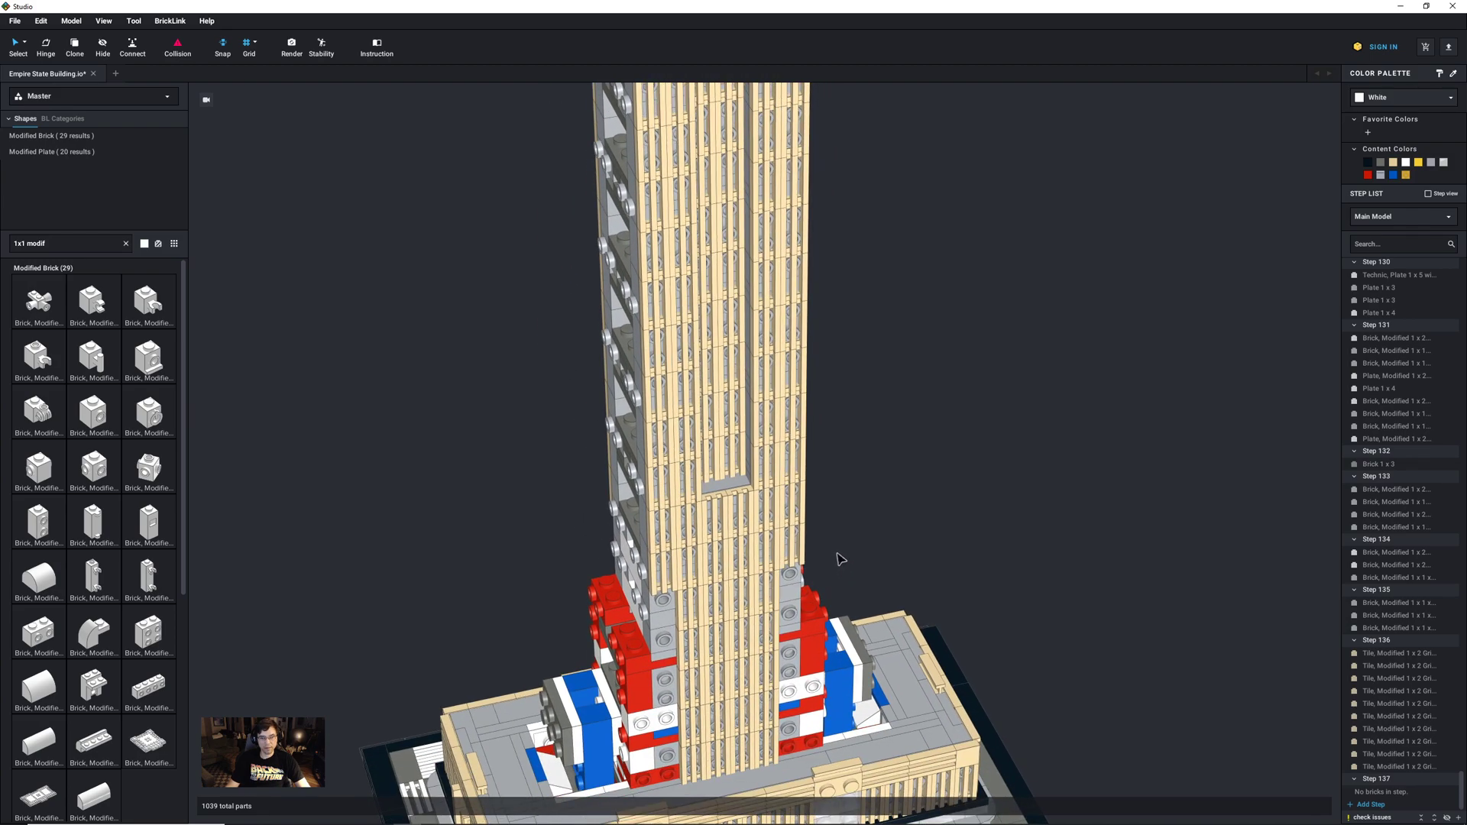
{"action": "scroll", "coordinate": [838, 556], "scroll_direction": "down", "scroll_amount": 5}
{"action": "mouse_move", "coordinate": [841, 557]}
{"action": "right_mouse_down"}
{"action": "mouse_move", "coordinate": [853, 539]}
{"action": "mouse_move", "coordinate": [835, 576]}
{"action": "mouse_move", "coordinate": [847, 563]}
{"action": "mouse_move", "coordinate": [859, 573]}
{"action": "right_mouse_up"}
{"action": "scroll", "coordinate": [860, 574], "scroll_direction": "down", "scroll_amount": 3}
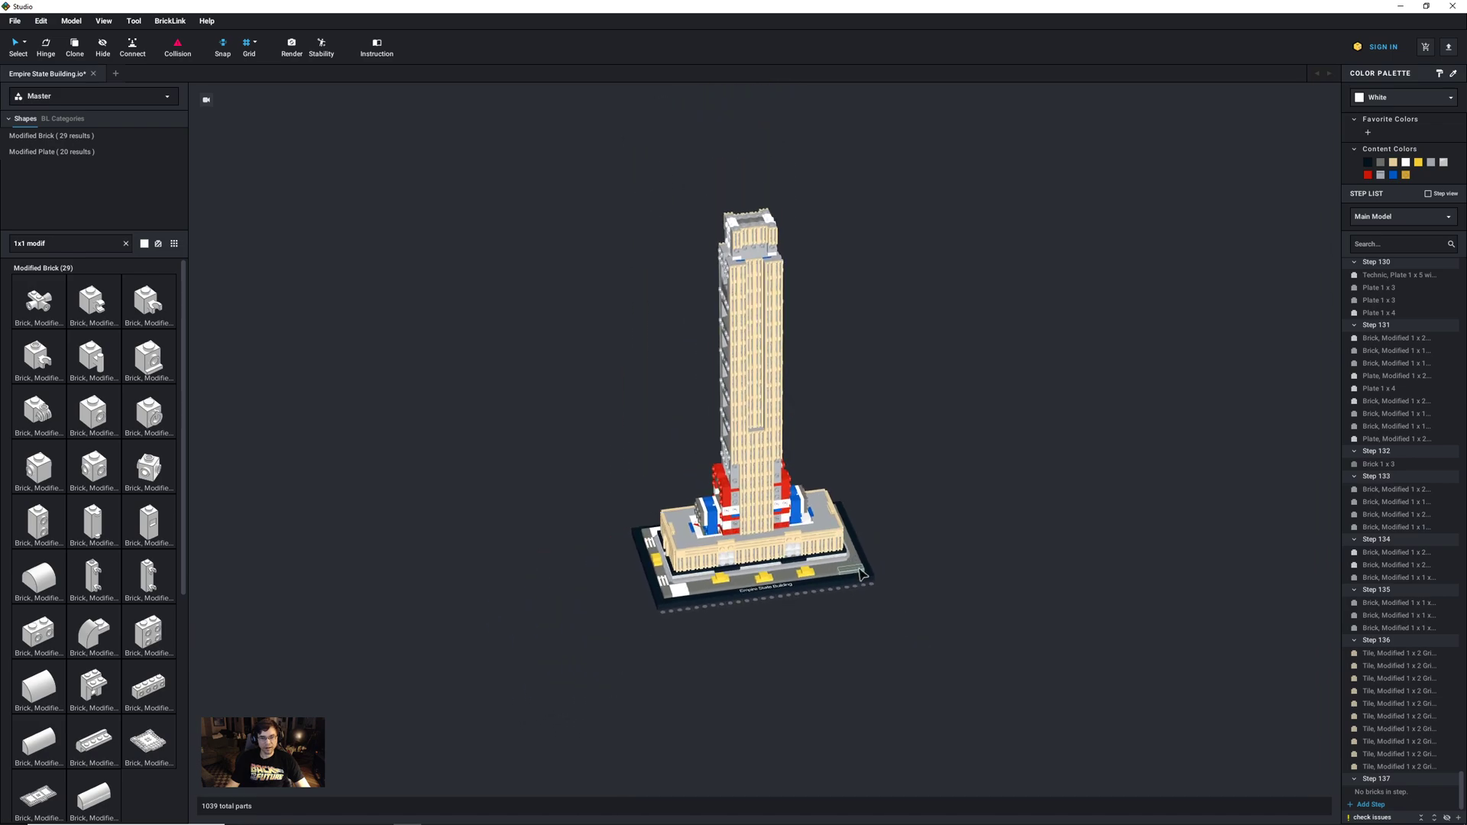
{"action": "scroll", "coordinate": [858, 573], "scroll_direction": "up", "scroll_amount": 4}
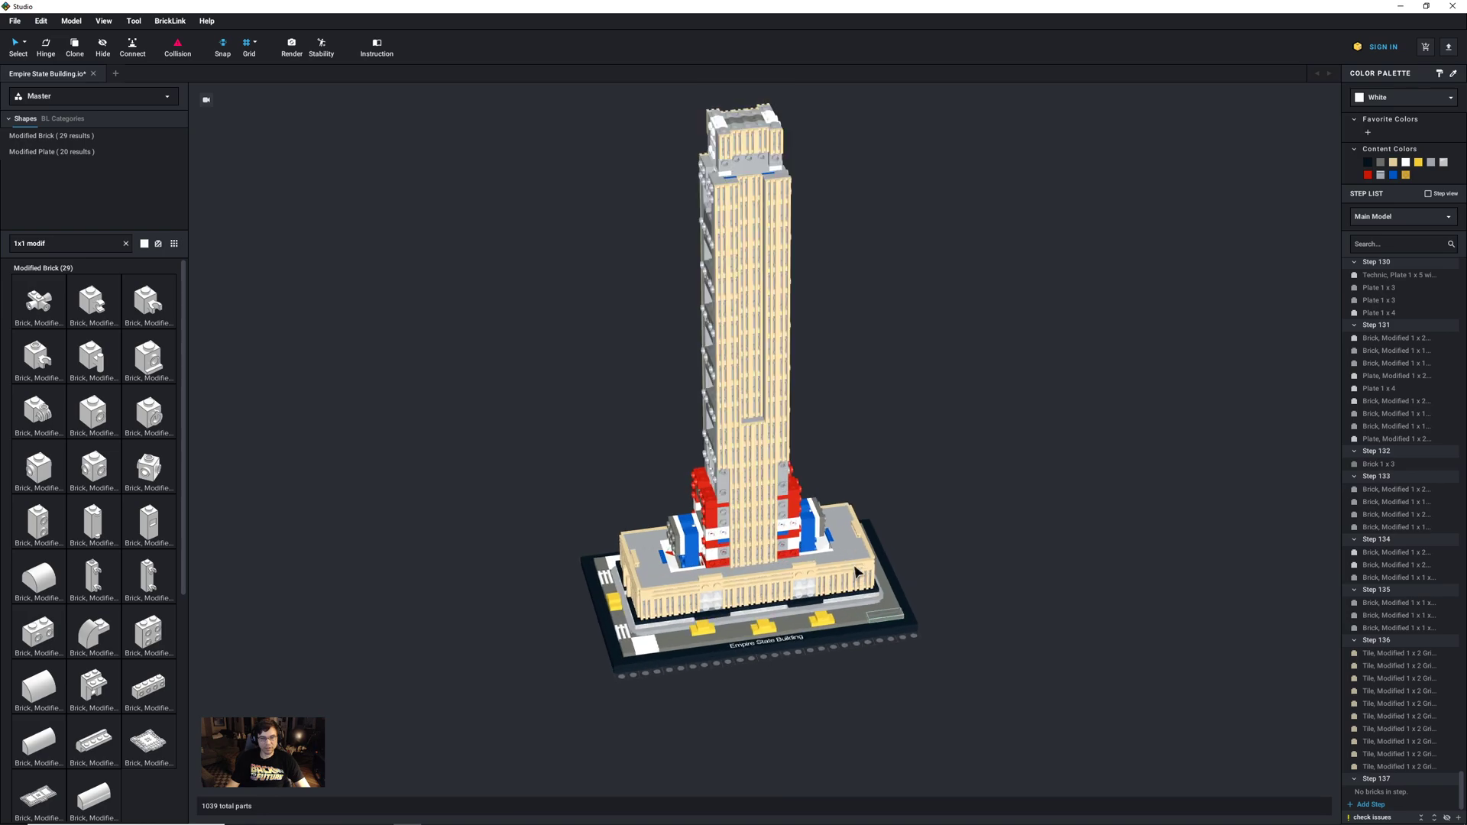
{"action": "right_click_drag", "start_coordinate": [854, 569], "coordinate": [844, 575]}
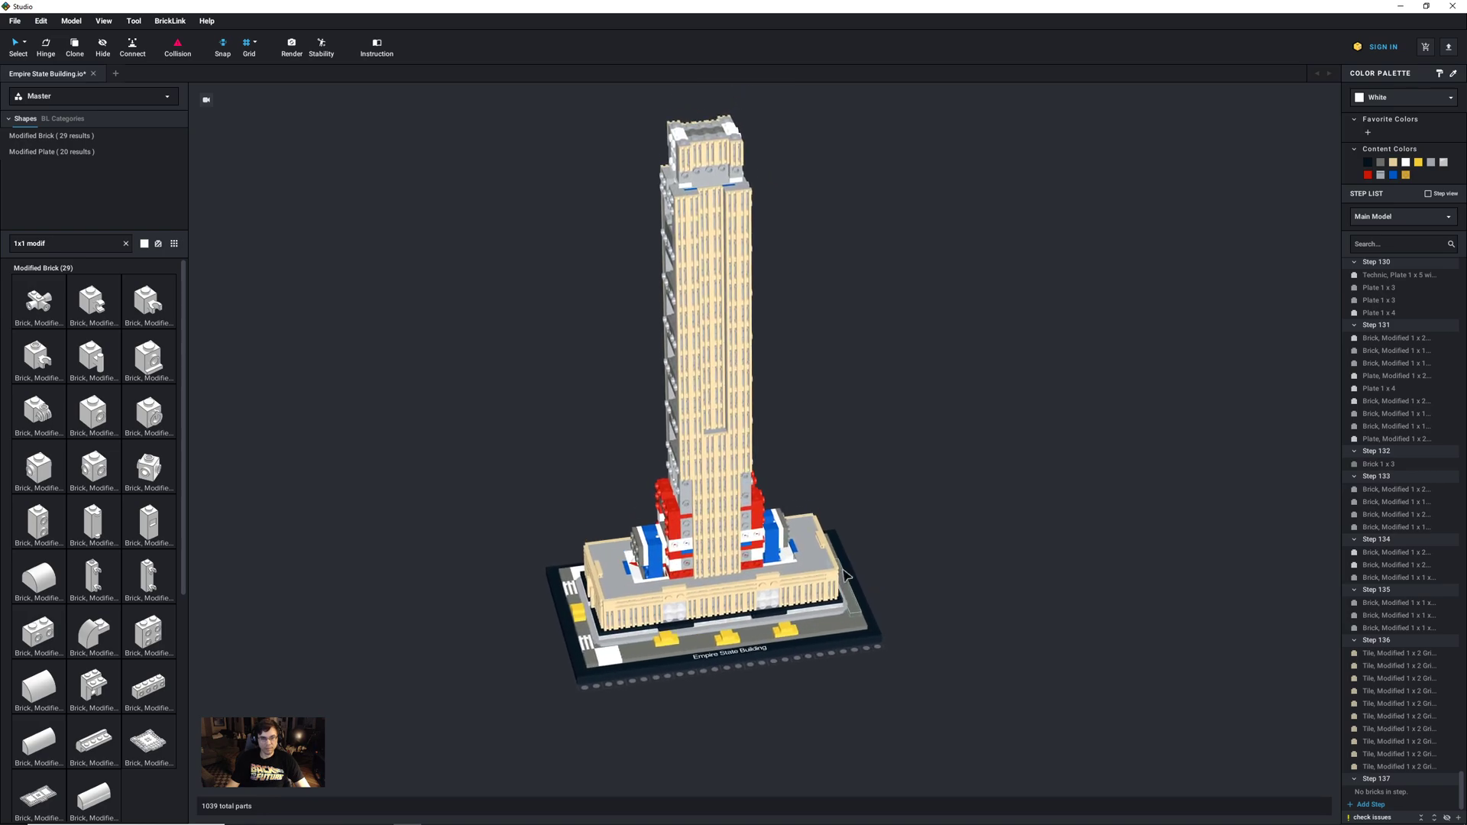